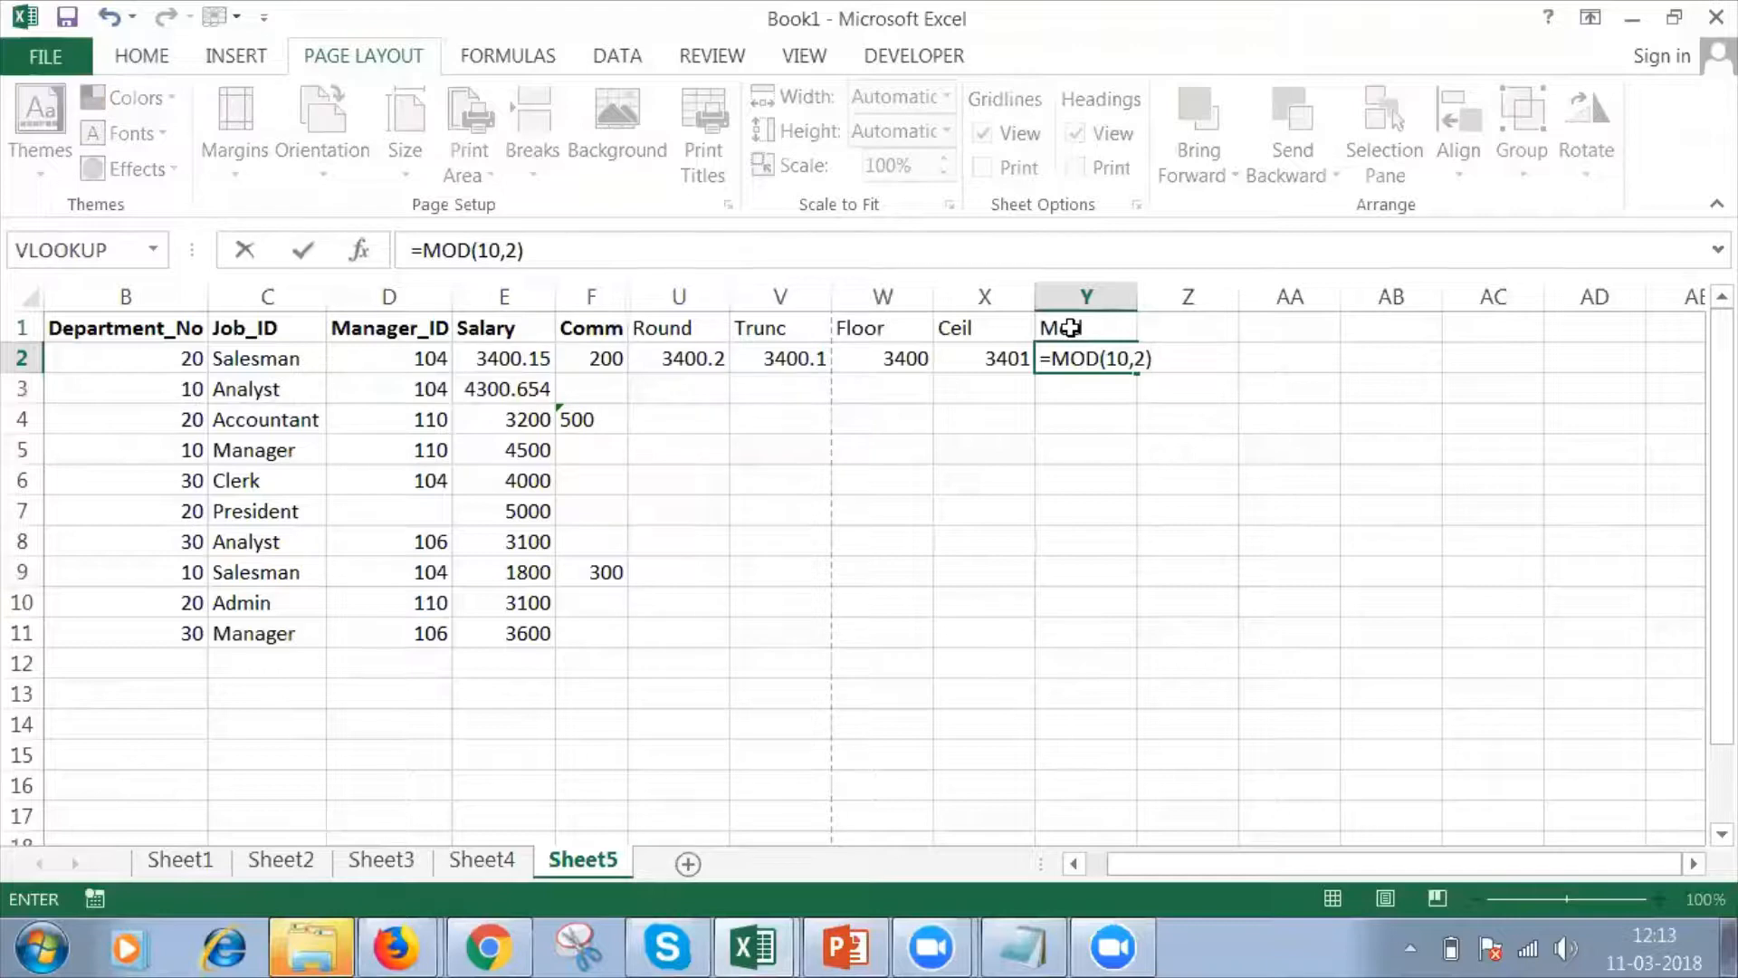
# Change the Mod formula in cell Y2 to =MOD(10,3) and auto-fit column Y to its contents.
pyautogui.press('Return')
pyautogui.click(1070, 358)
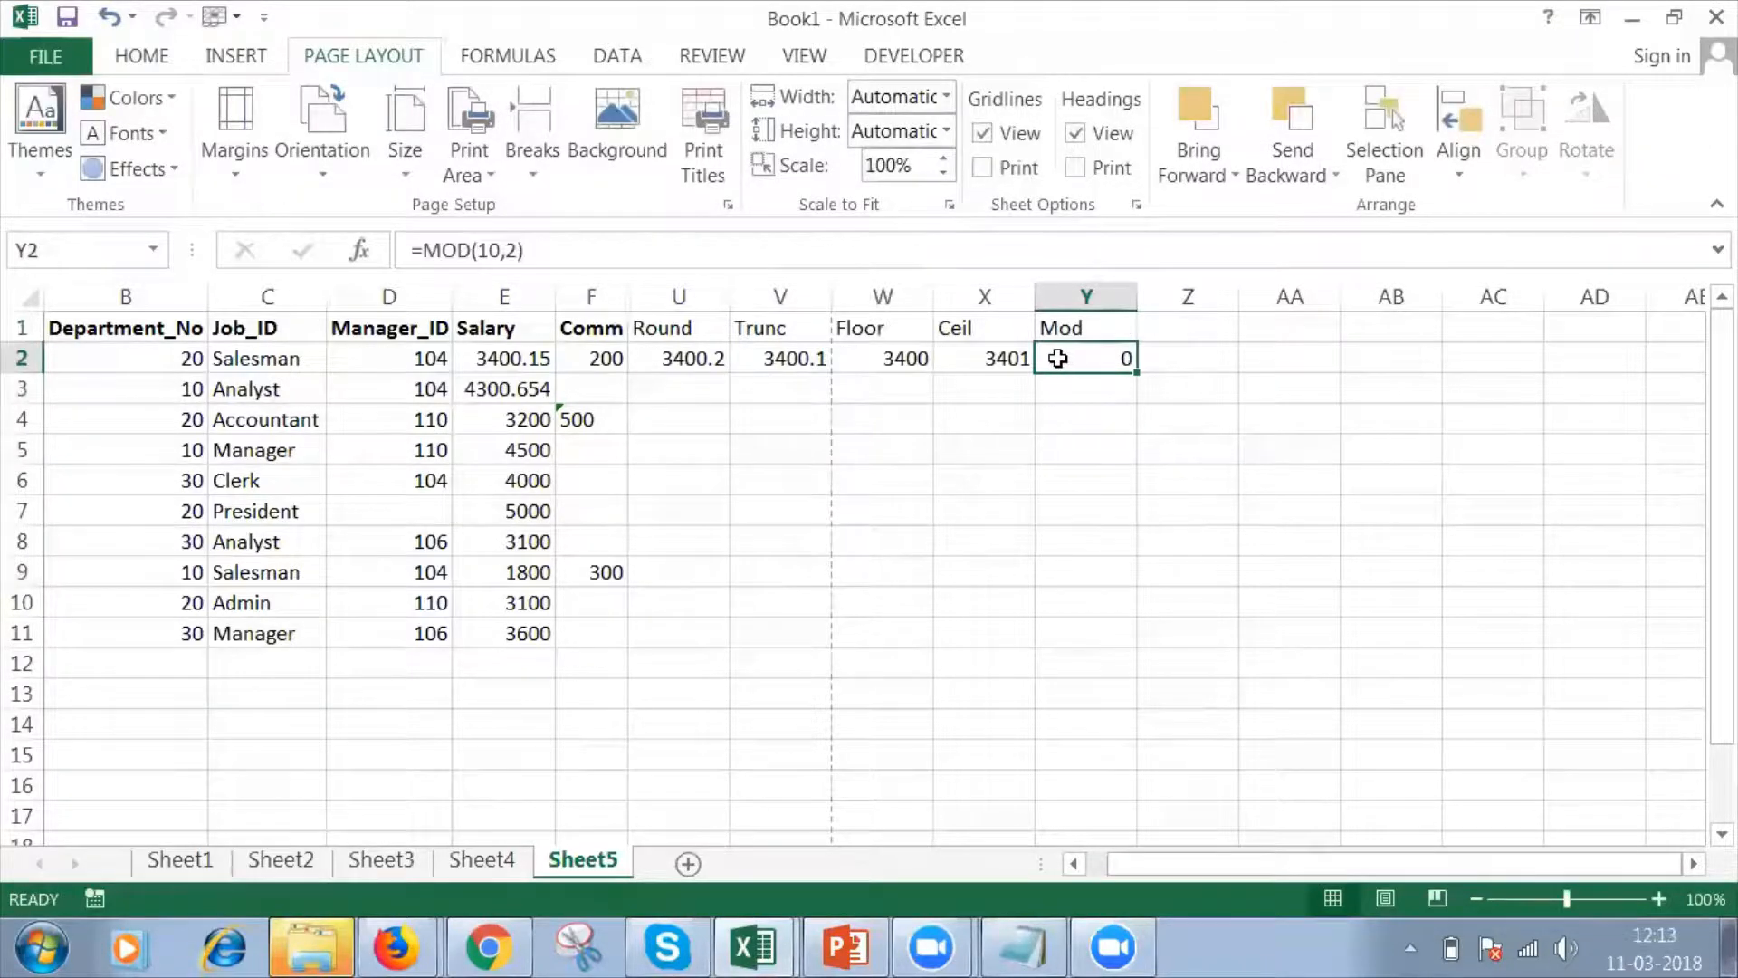
pyautogui.click(512, 244)
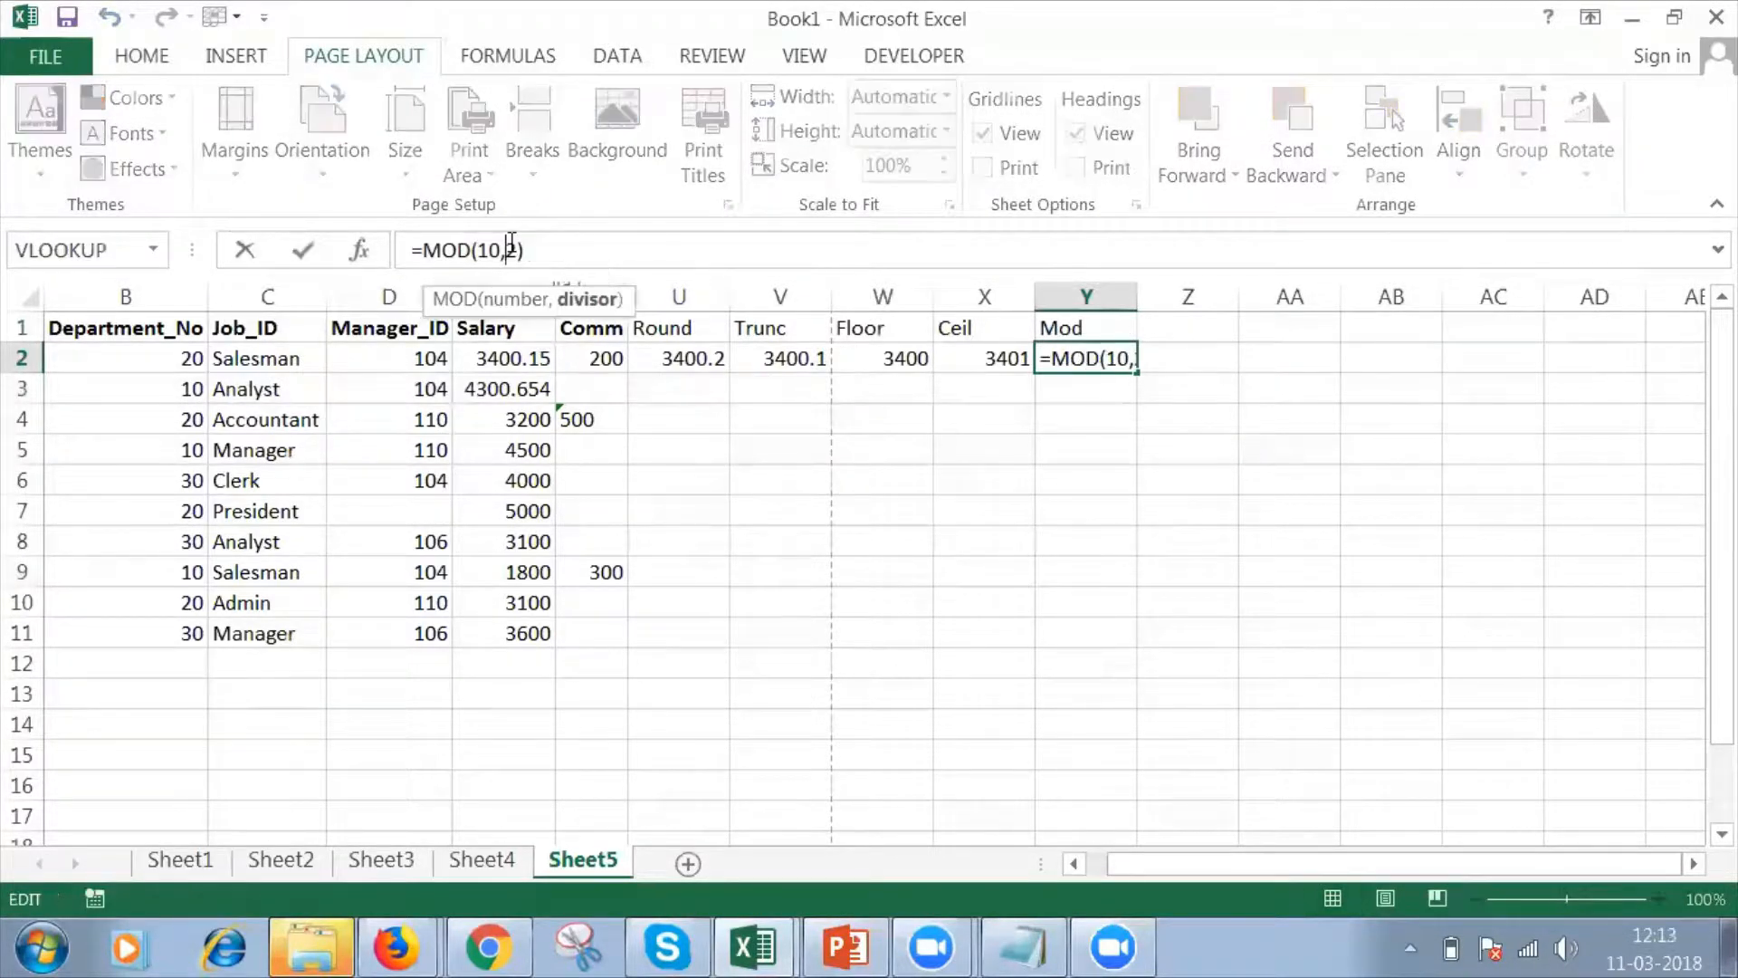
pyautogui.press('BackSpace')
pyautogui.write('3')
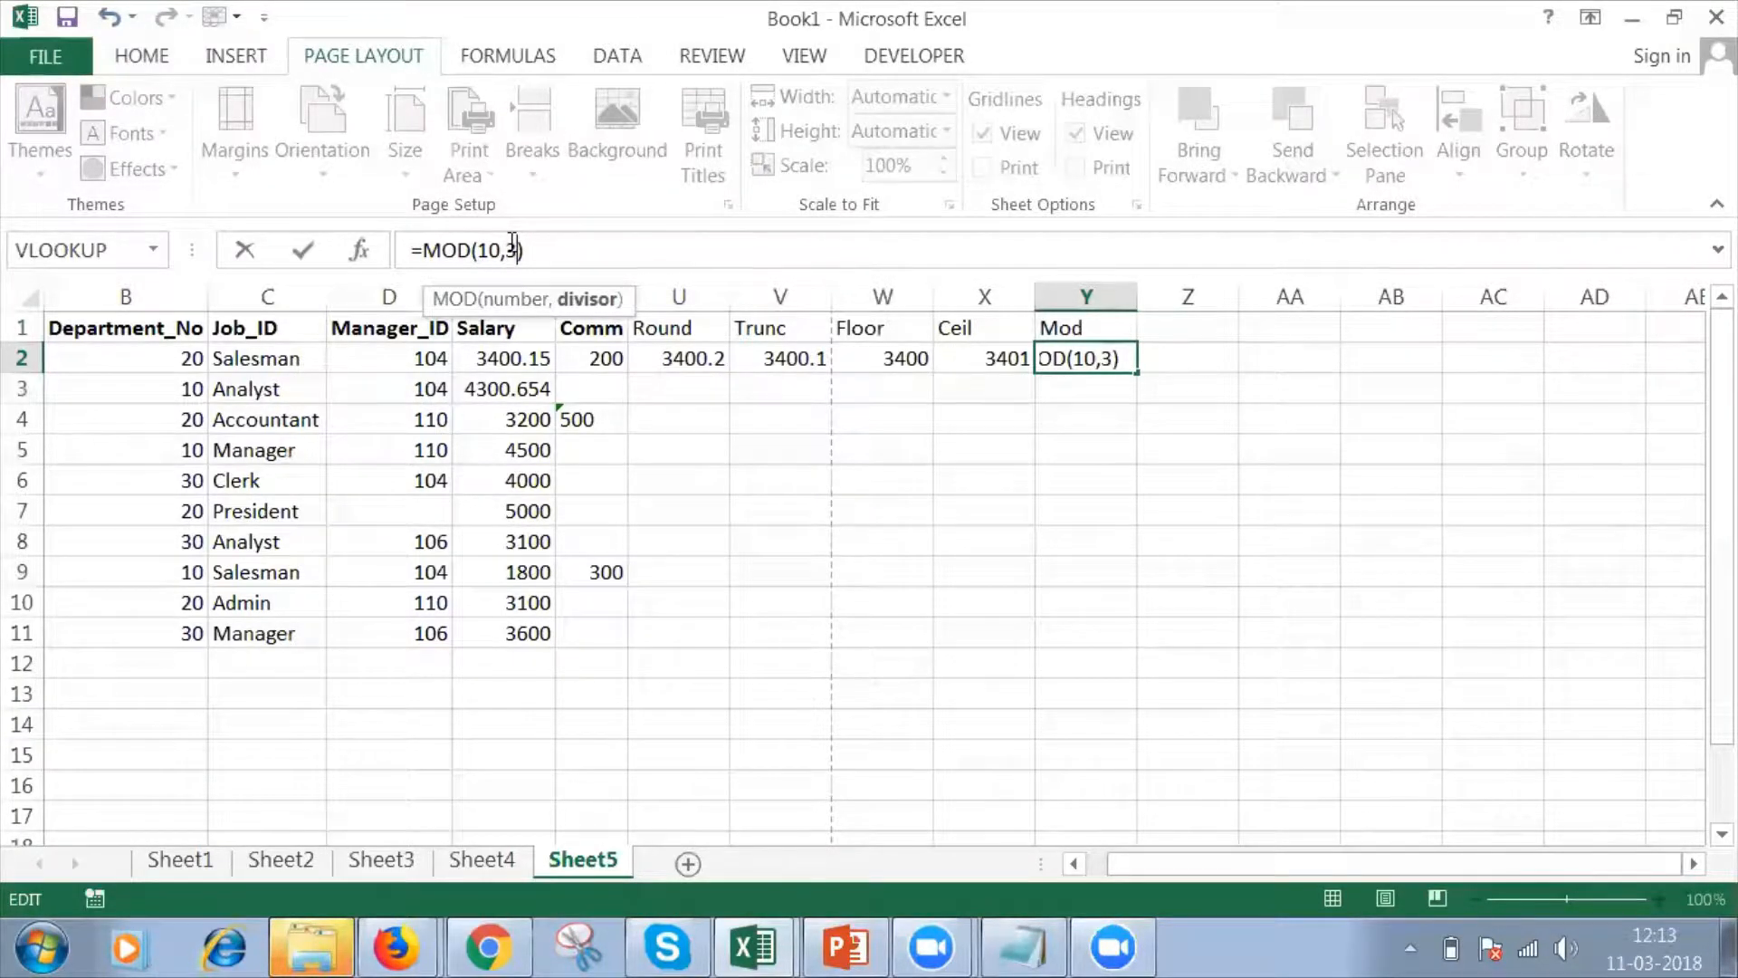
pyautogui.press('Return')
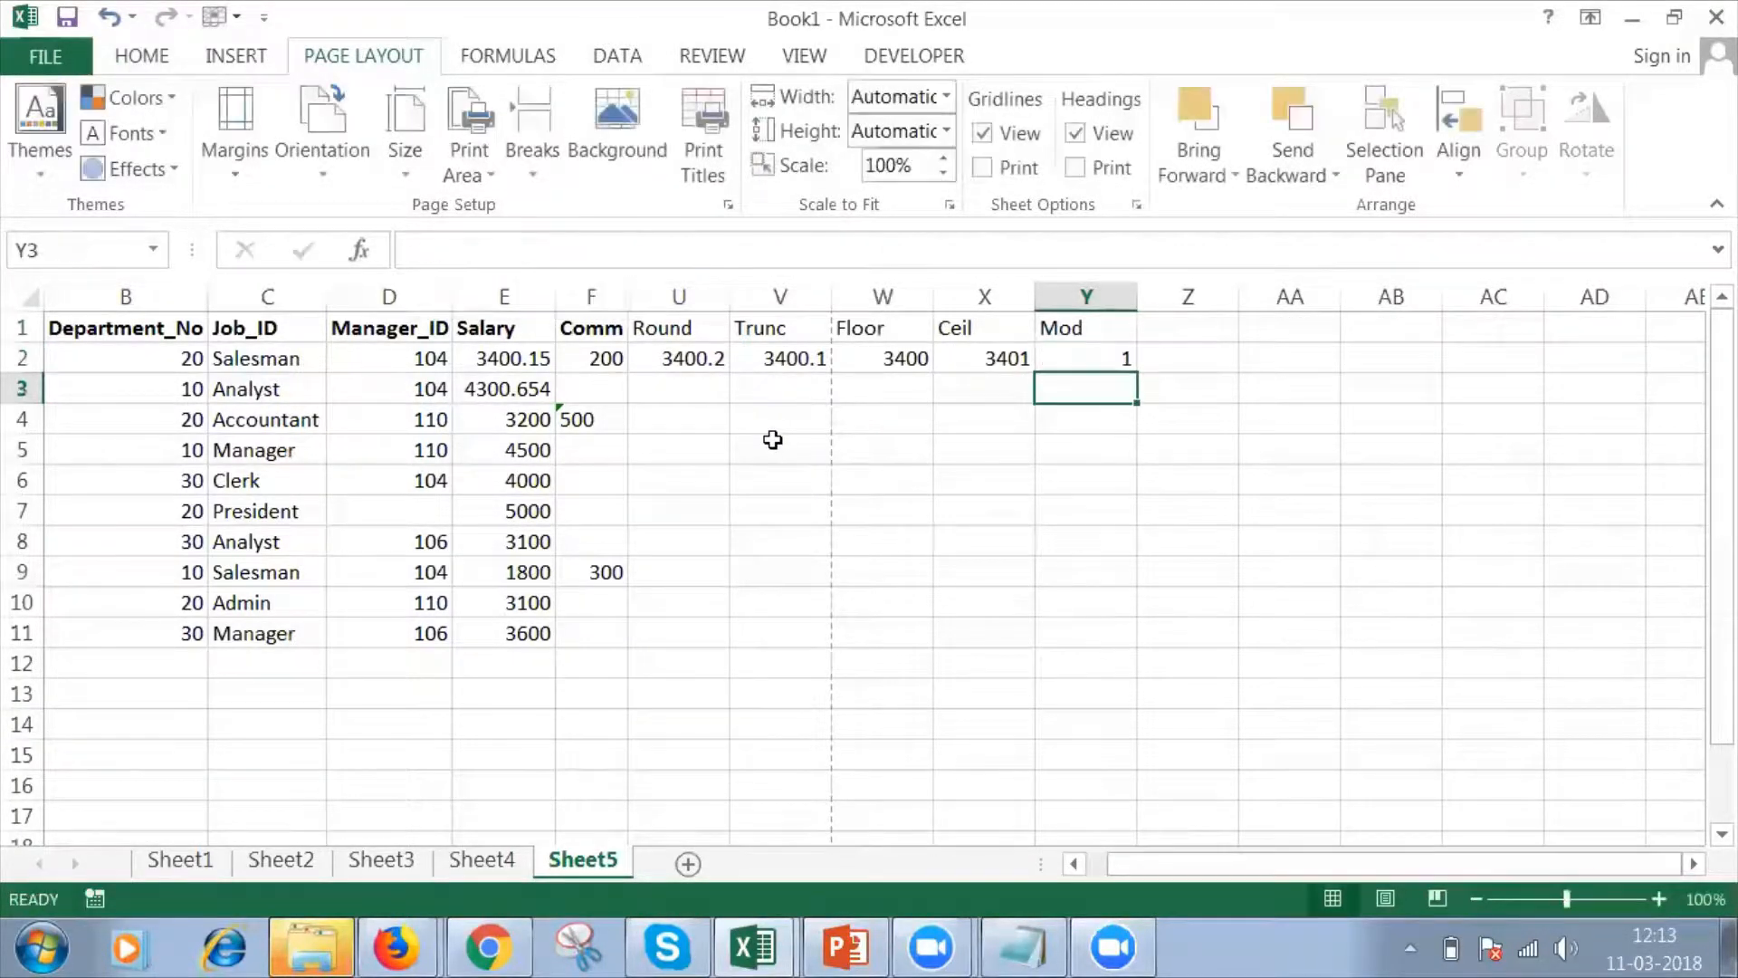
pyautogui.click(1111, 359)
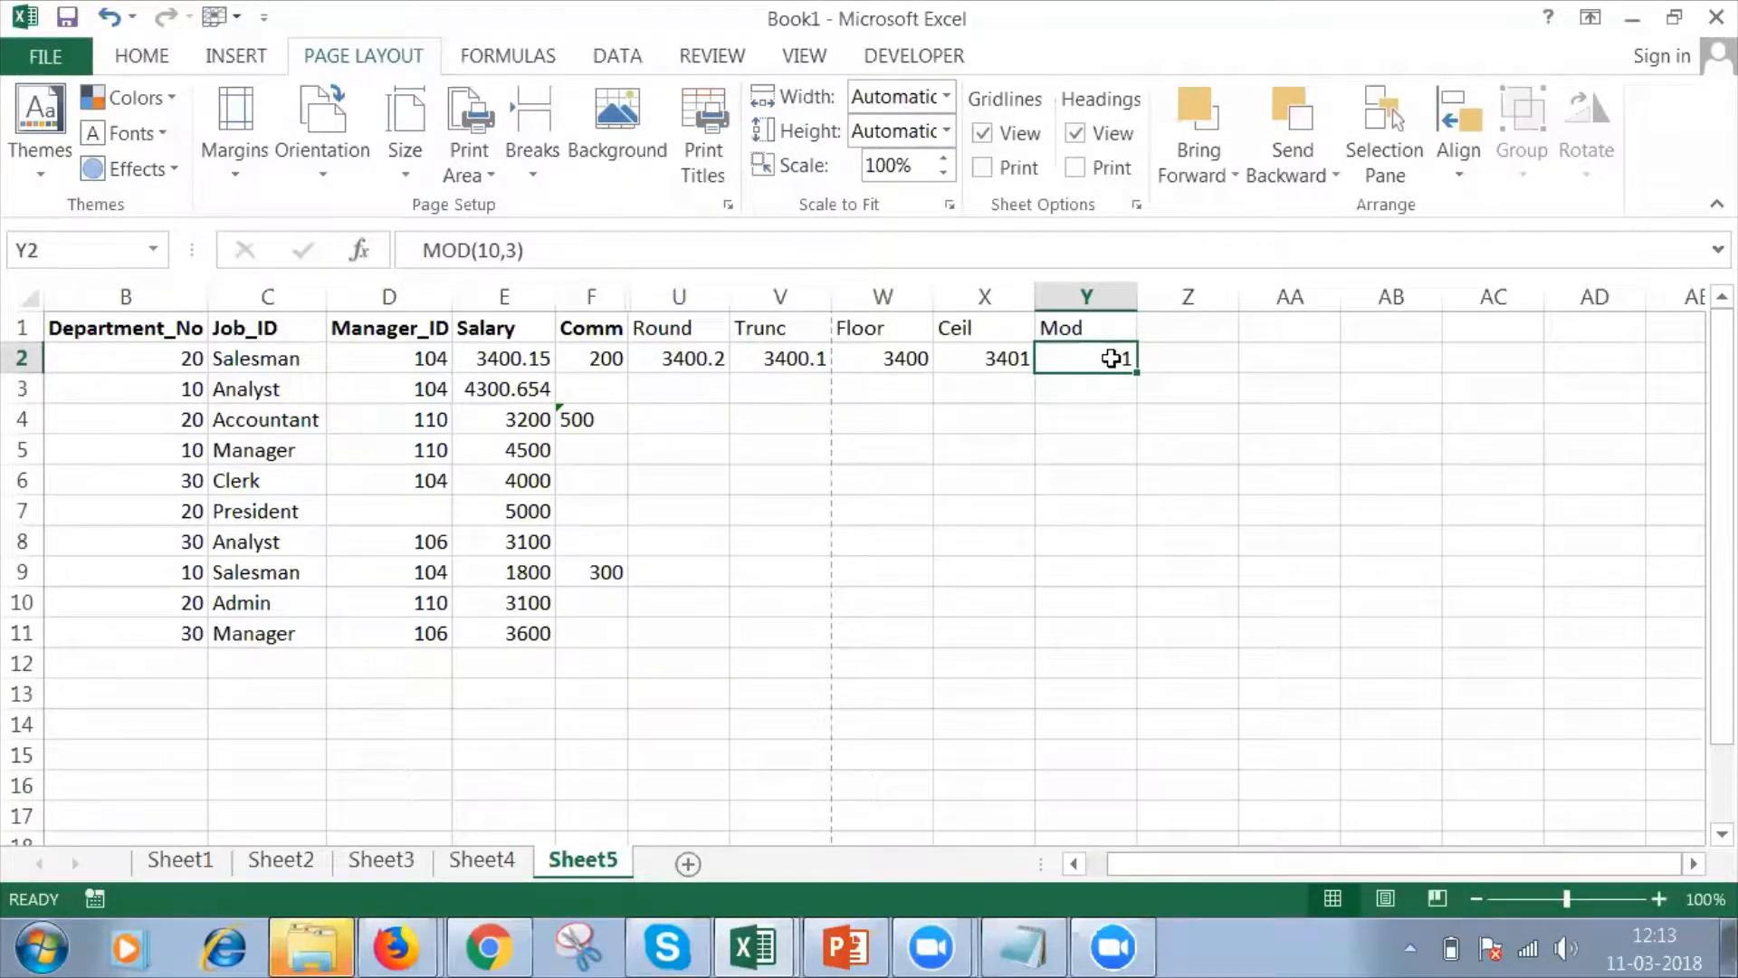
pyautogui.doubleClick(1139, 297)
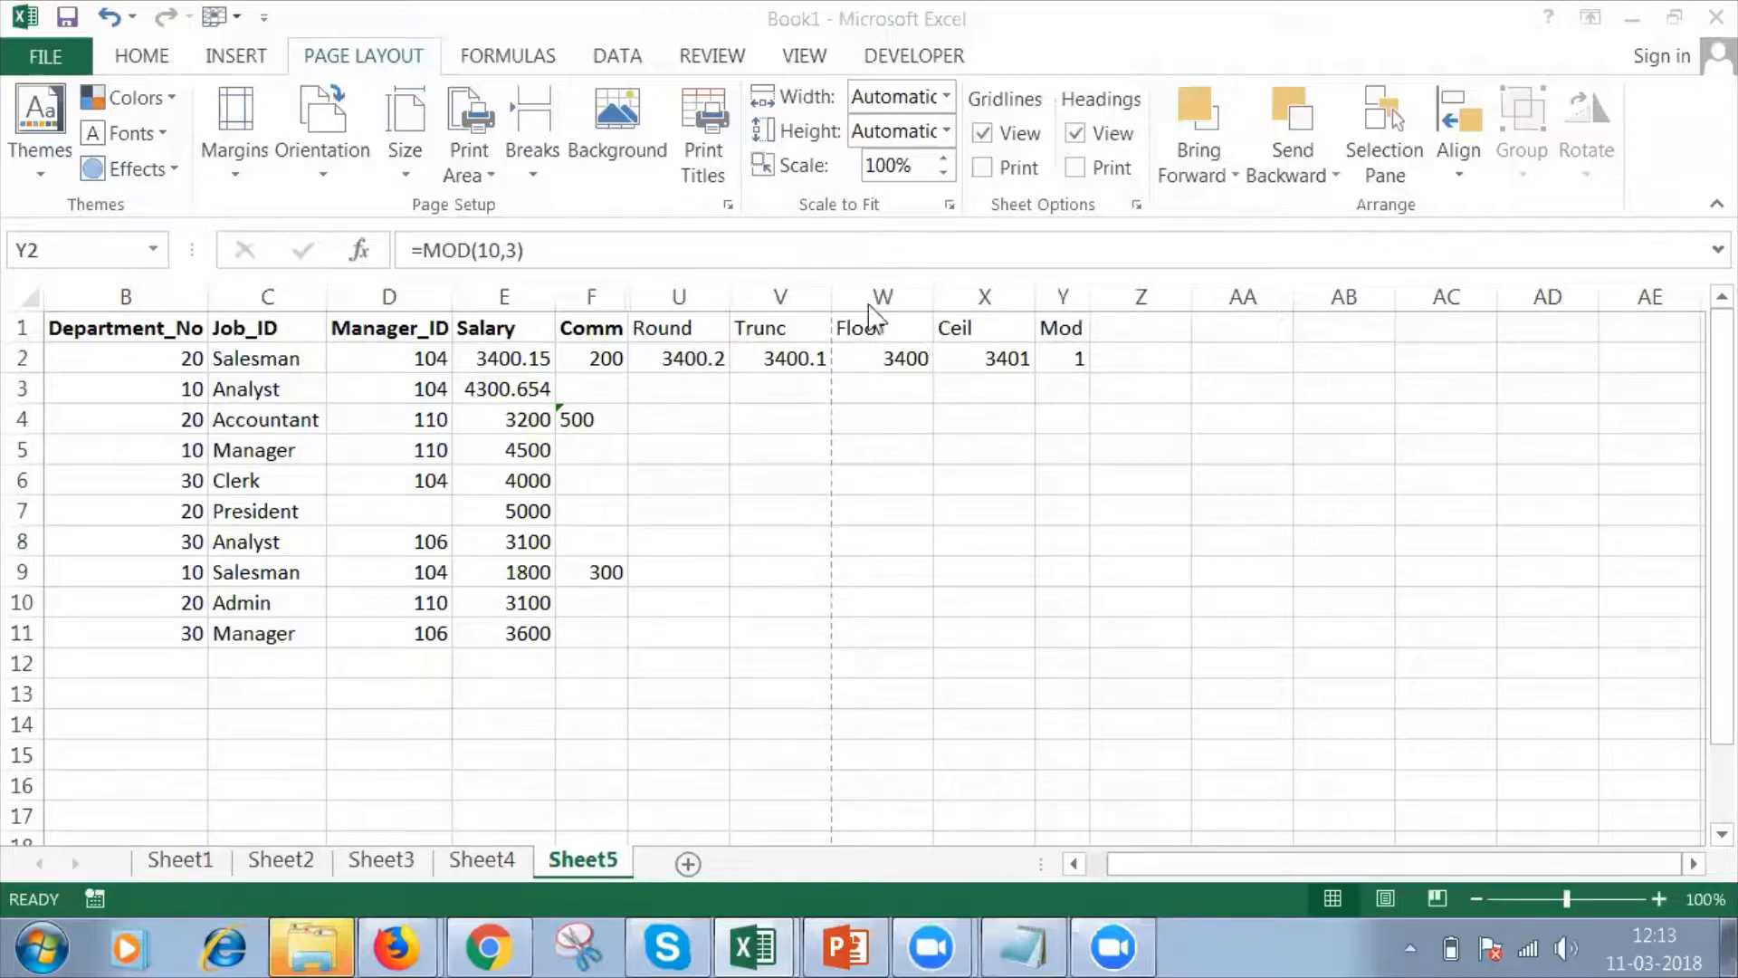
# Review the ROUND formula in cell U2, including its num_digits argument, without changing it.
pyautogui.click(668, 353)
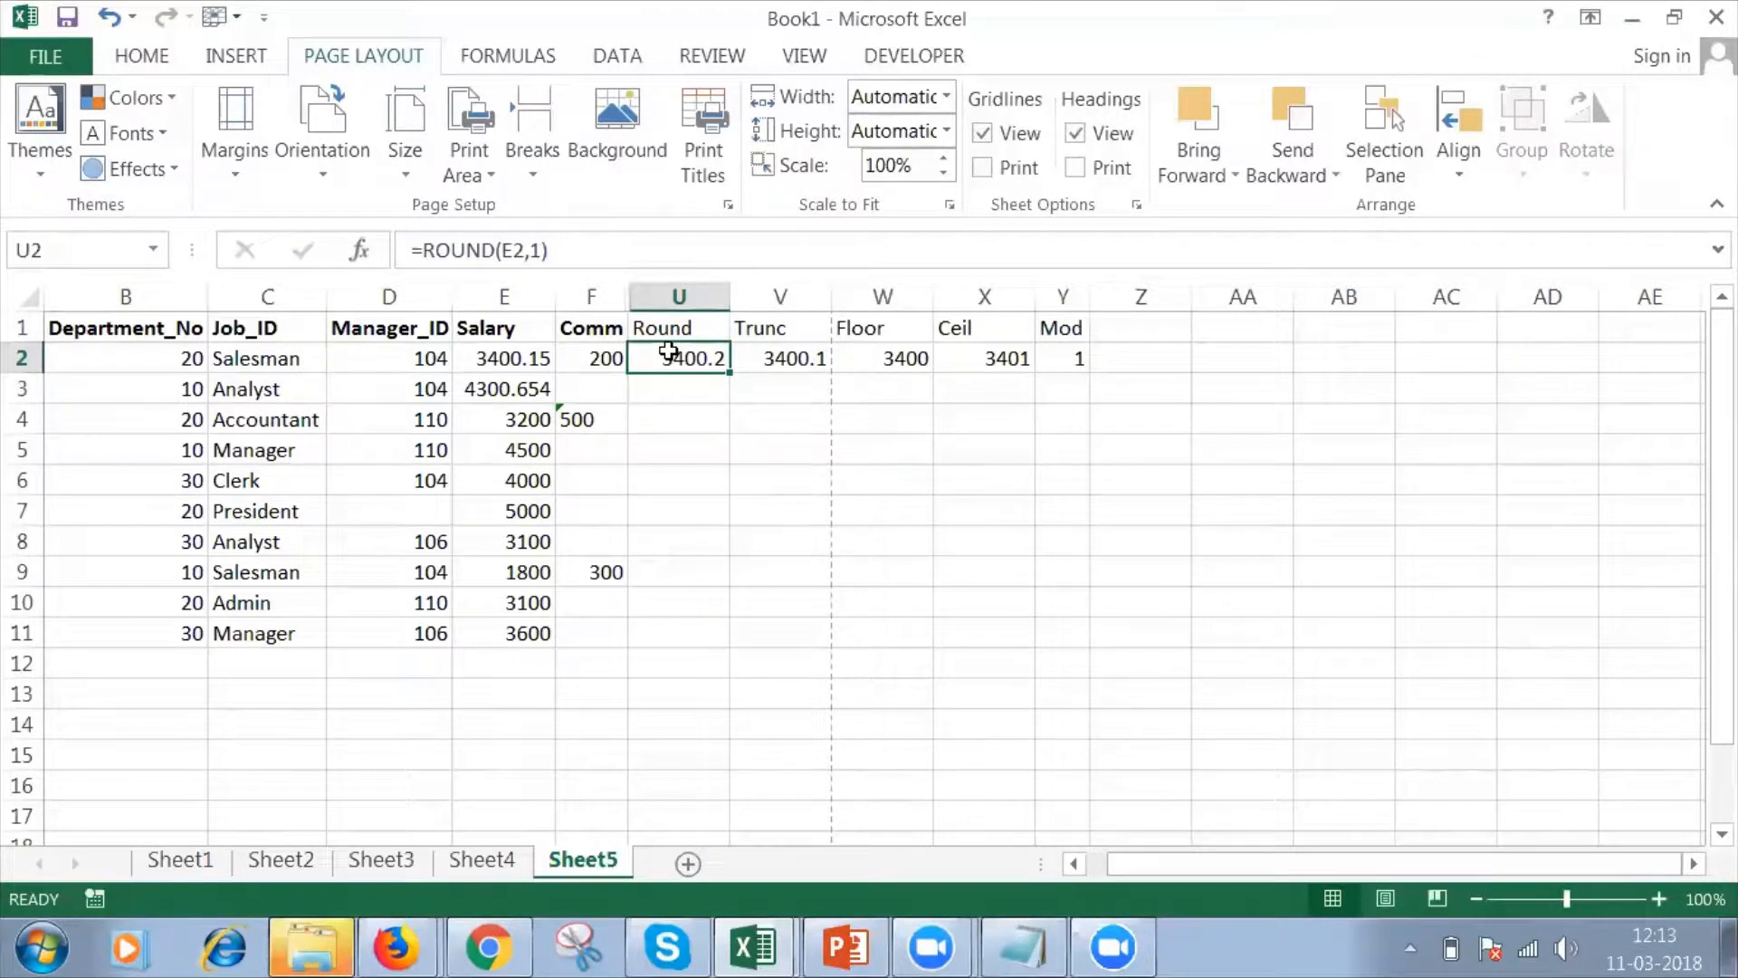
pyautogui.click(538, 250)
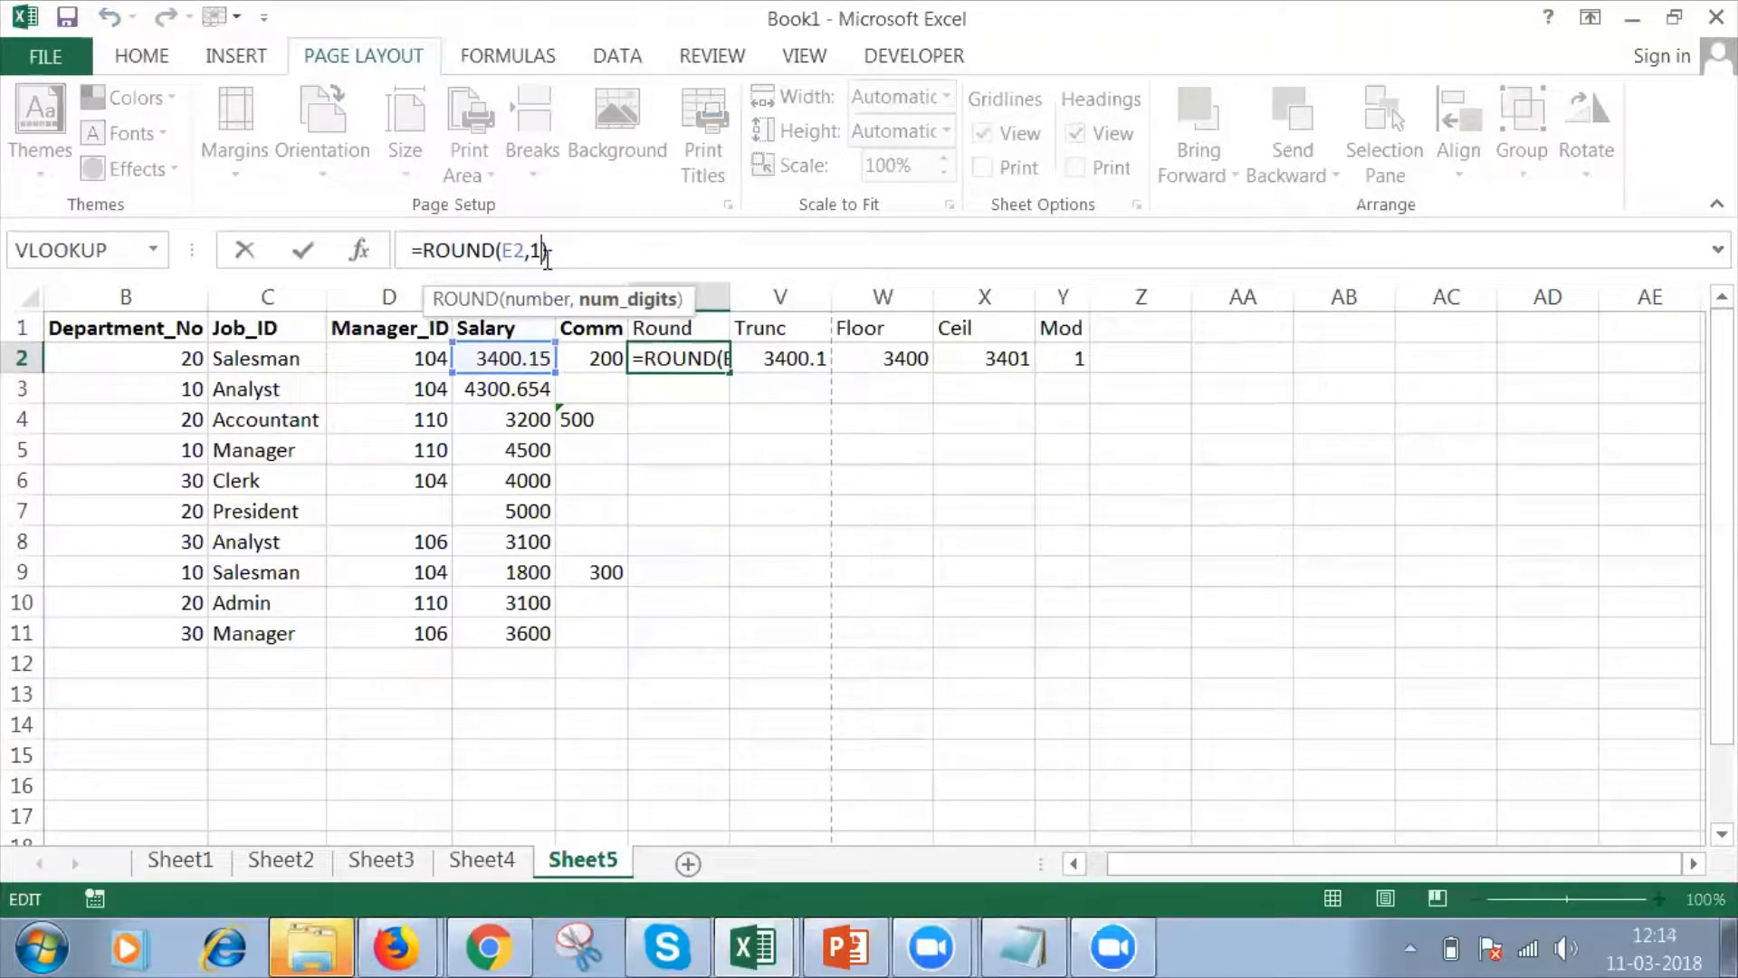
pyautogui.press('Return')
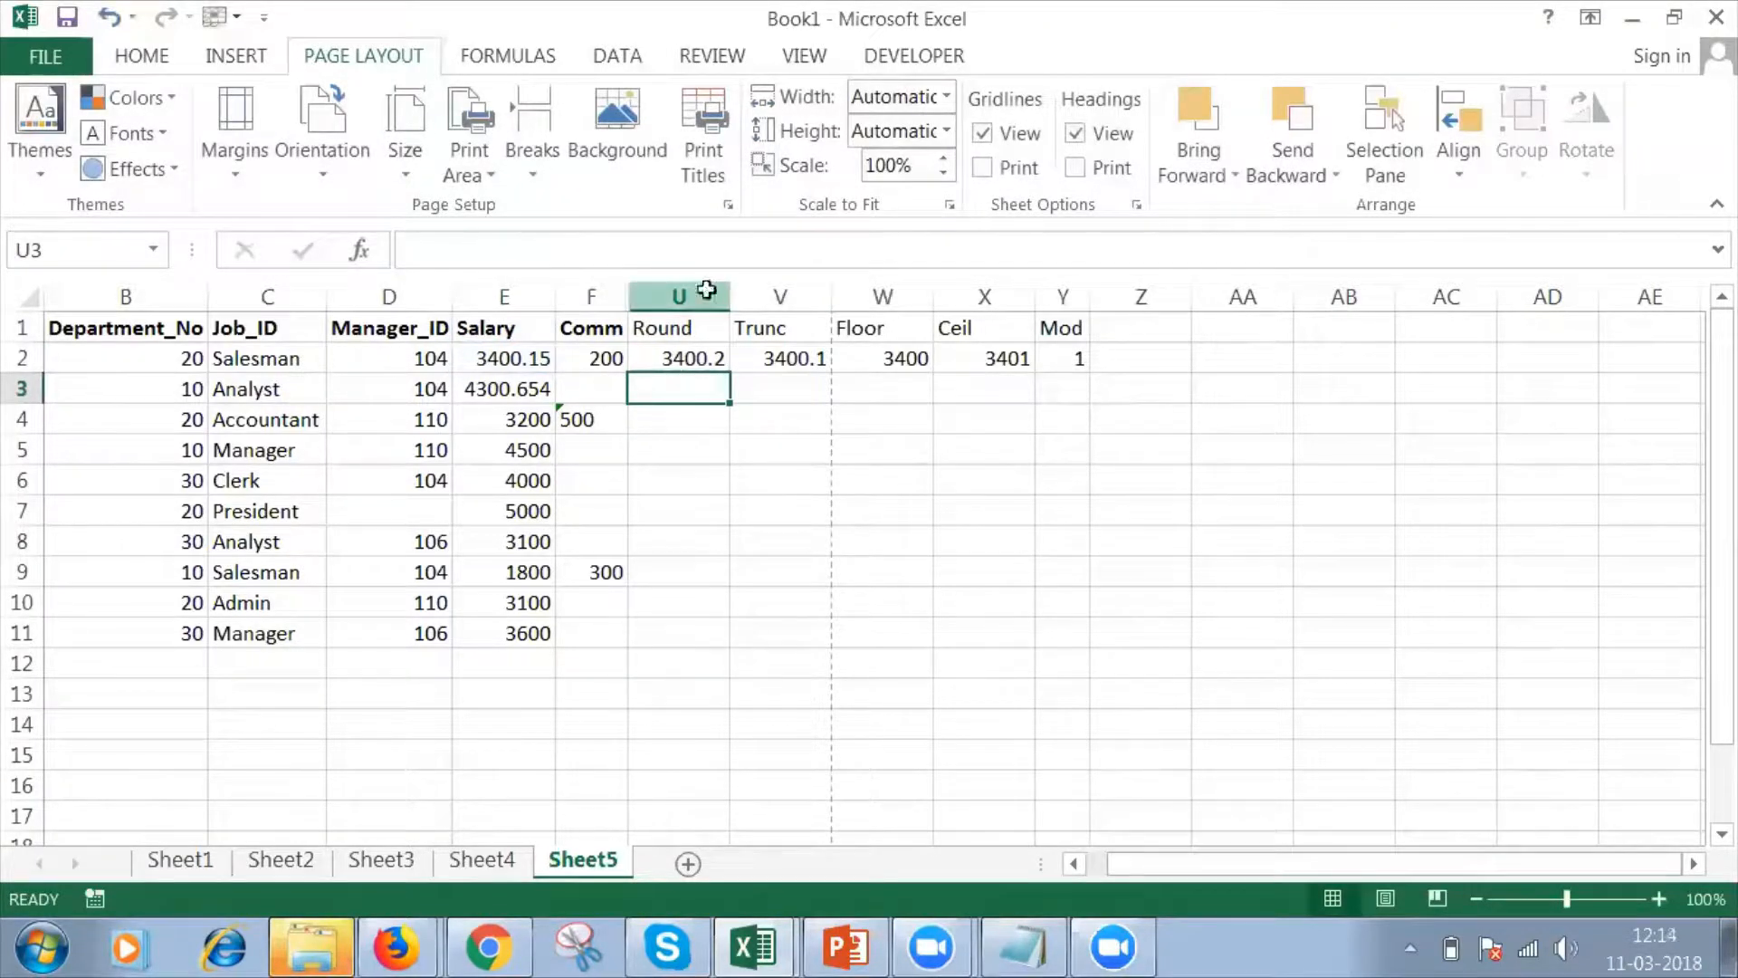
# Hide columns U through Y, which hold the Round, Trunc, Floor, Ceil and Mod examples.
pyautogui.moveTo(708, 286); pyautogui.dragTo(976, 435)
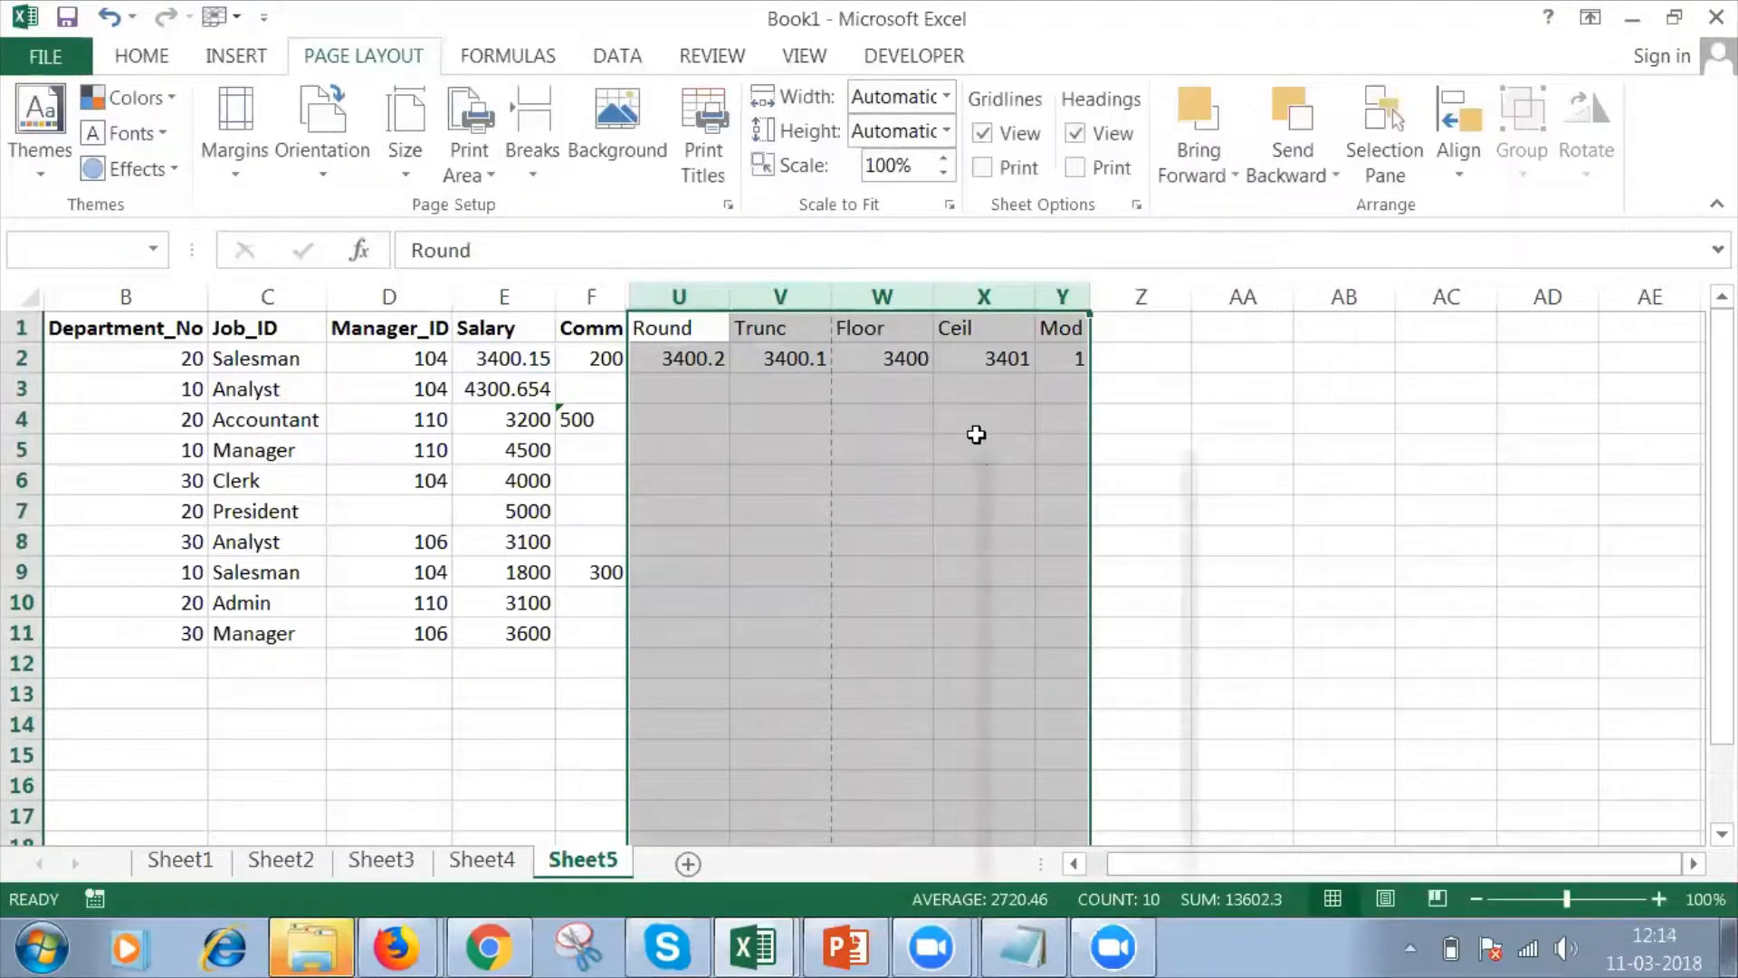
pyautogui.rightClick(976, 435)
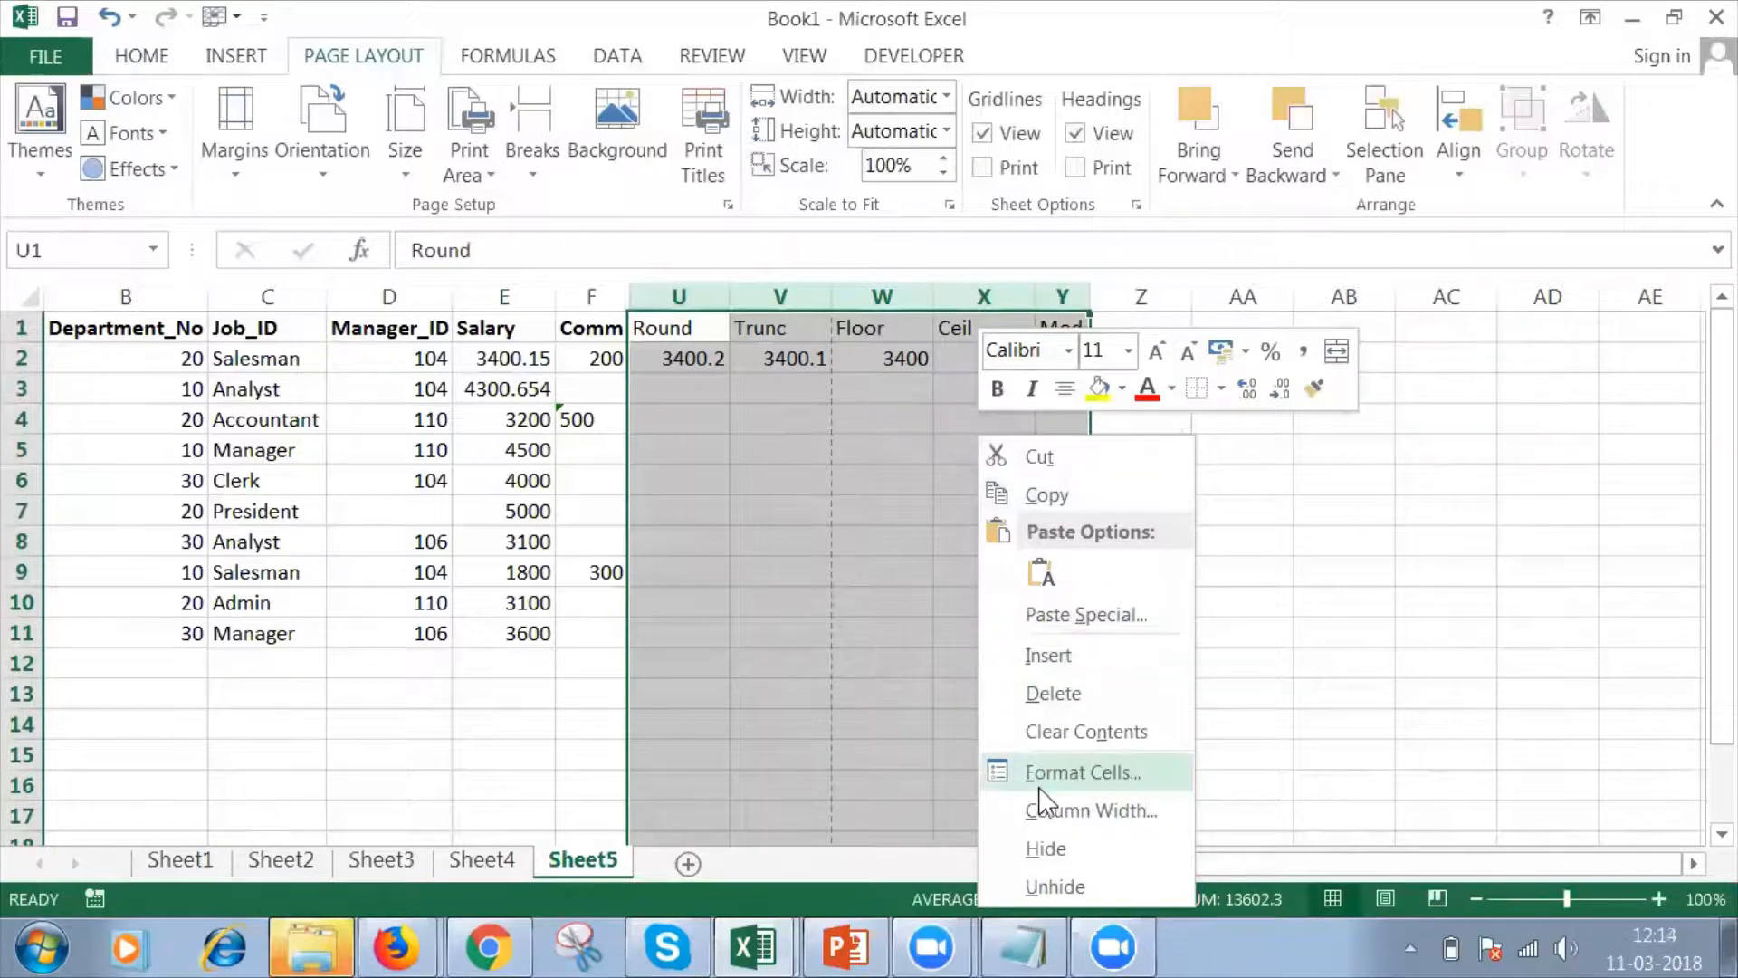
pyautogui.click(1033, 849)
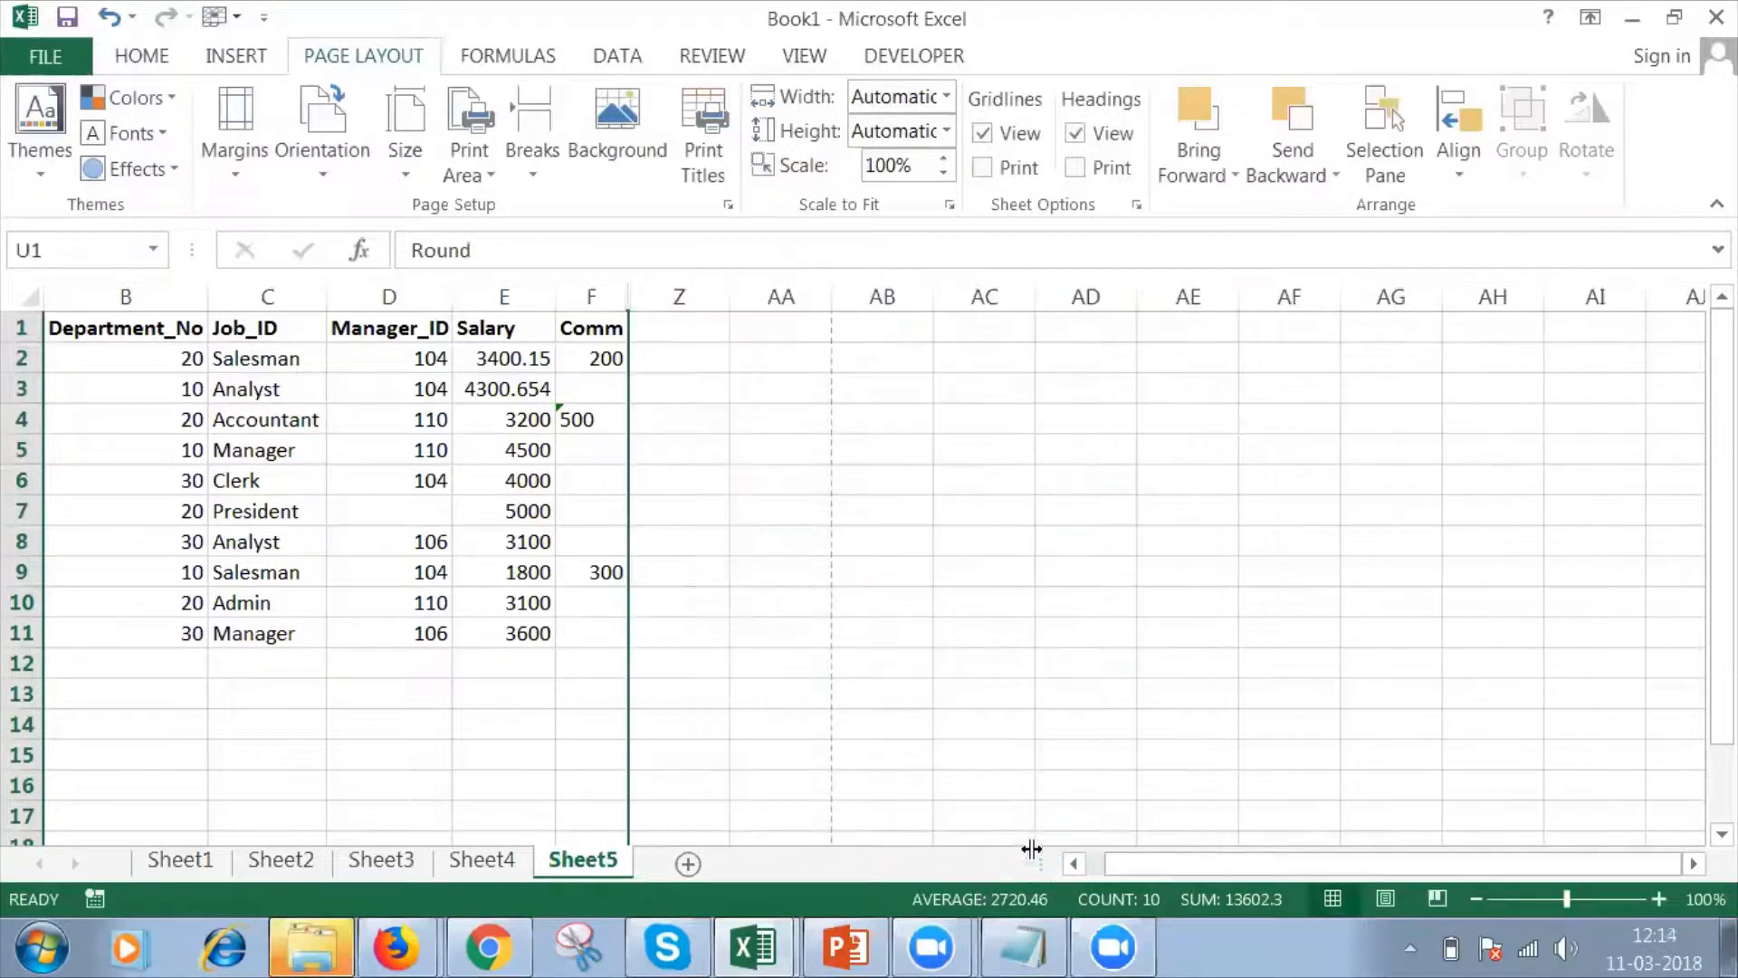
# Enter the heading Sumif in cell Z1, beside the Comm column.
pyautogui.click(602, 329)
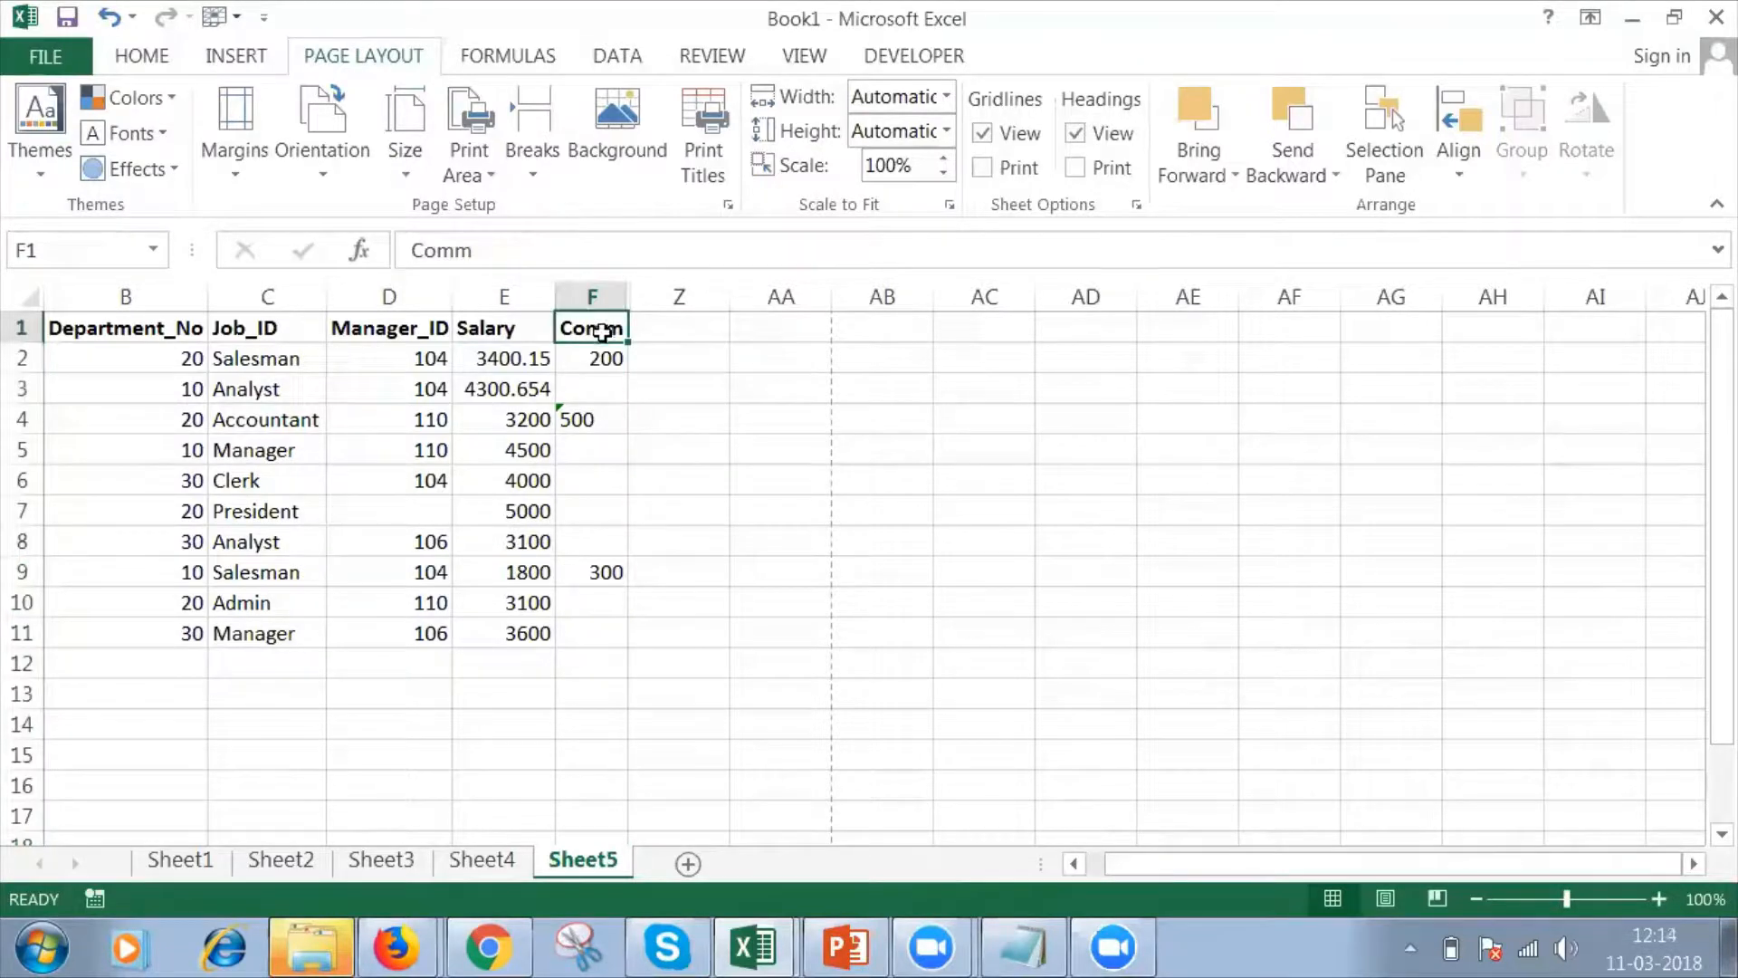
pyautogui.press('Left')
pyautogui.press('Left')
pyautogui.press('Left')
pyautogui.press('Left')
pyautogui.press('Left')
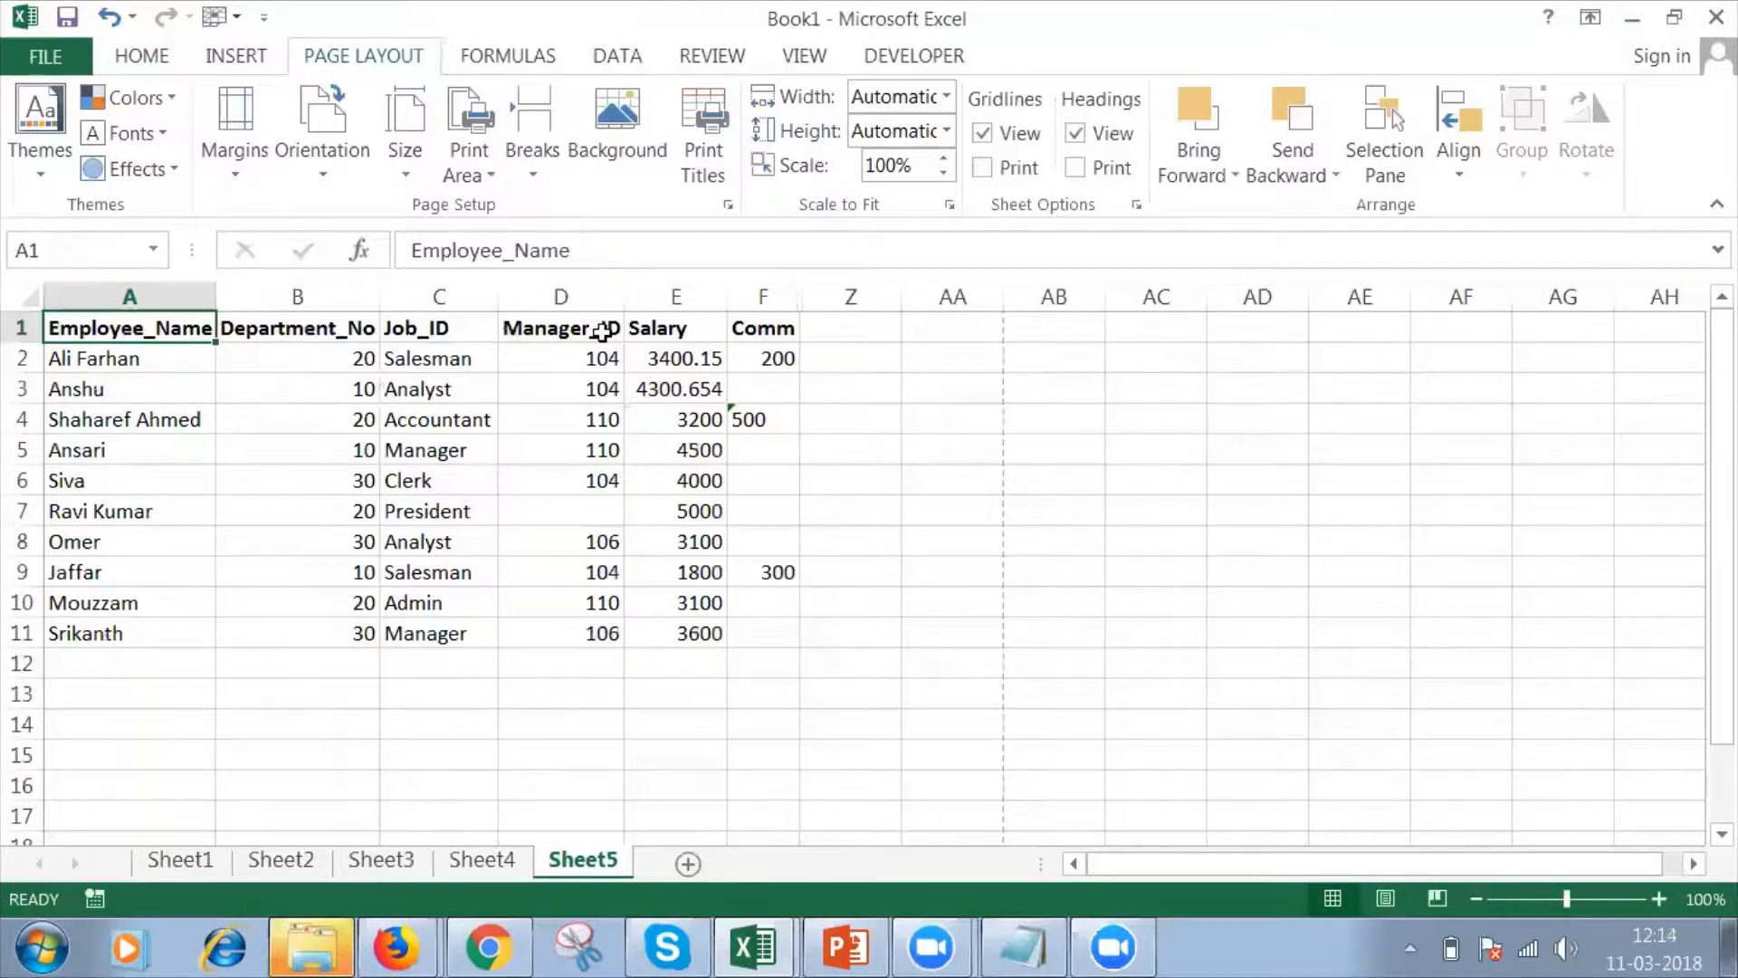
pyautogui.click(870, 323)
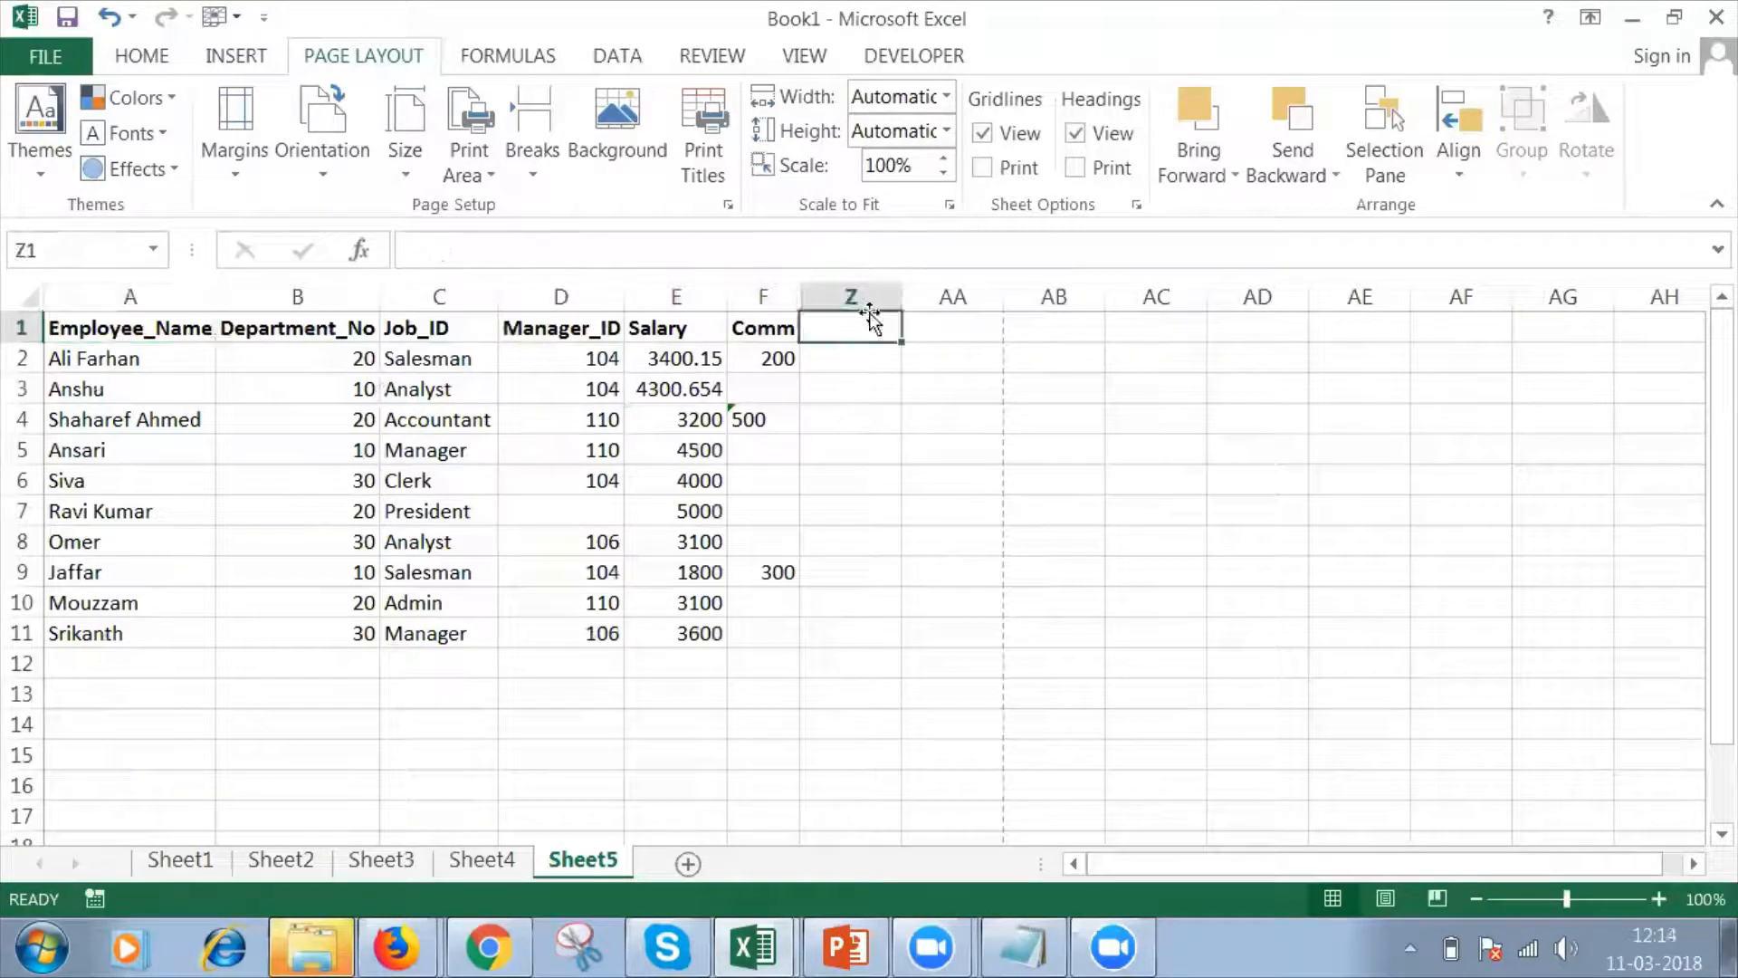
pyautogui.write('Sumif')
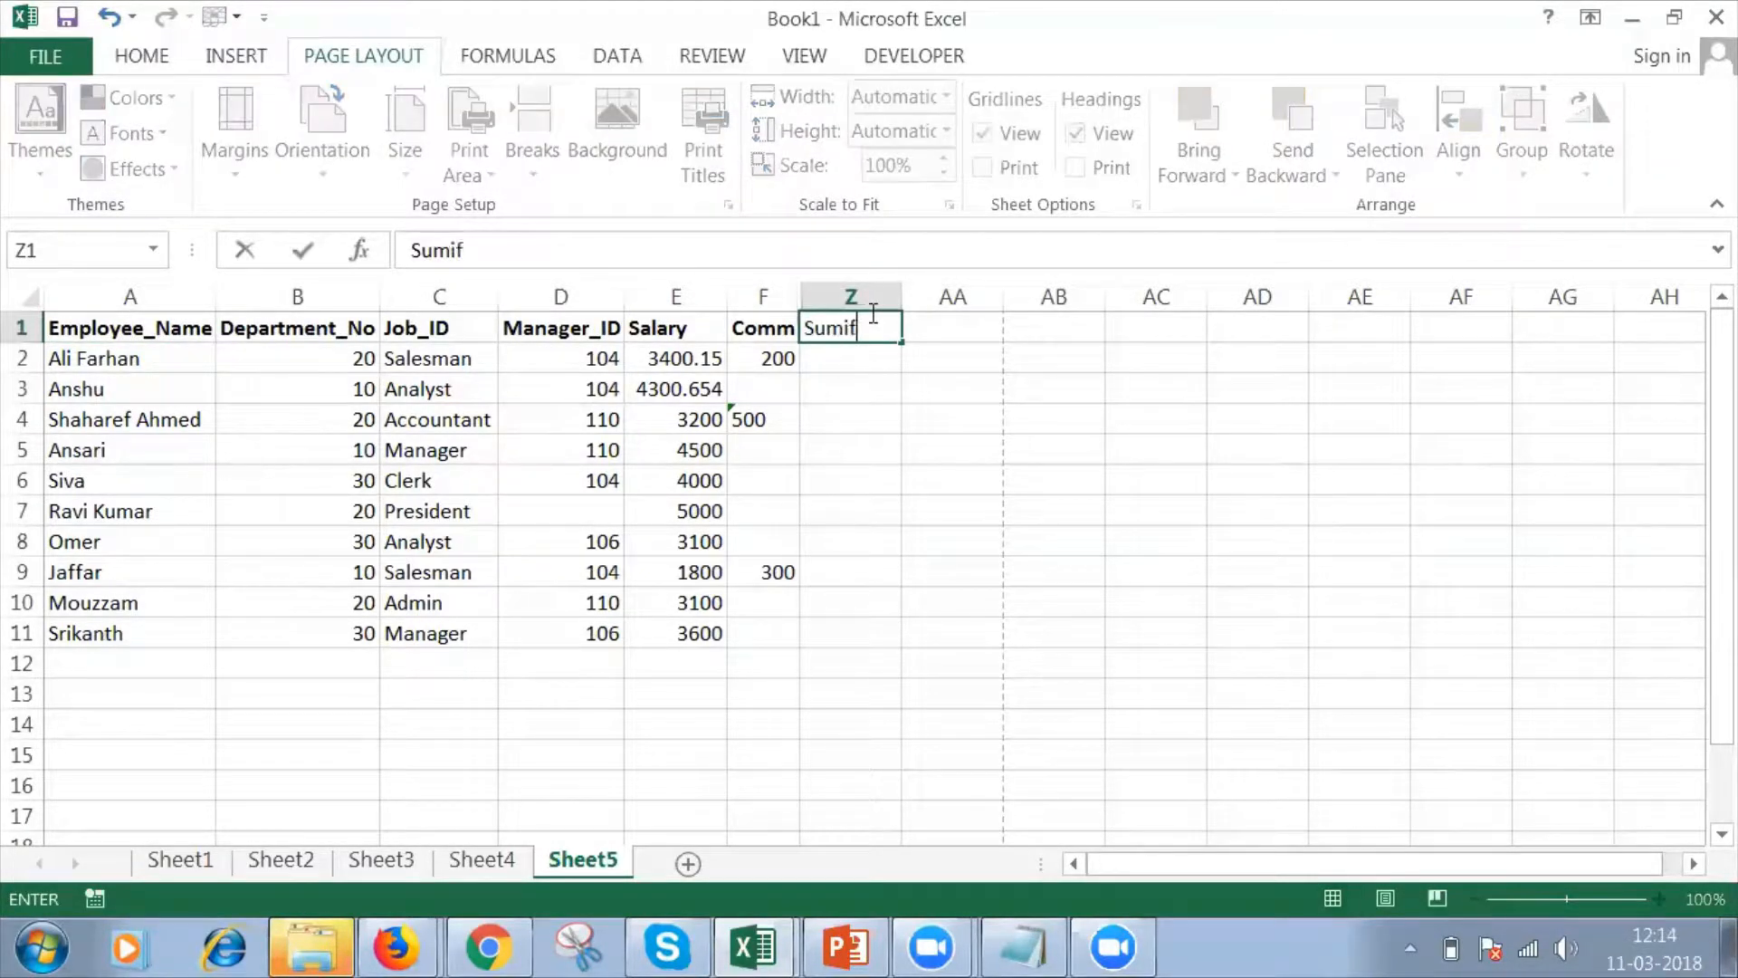
pyautogui.press('Return')
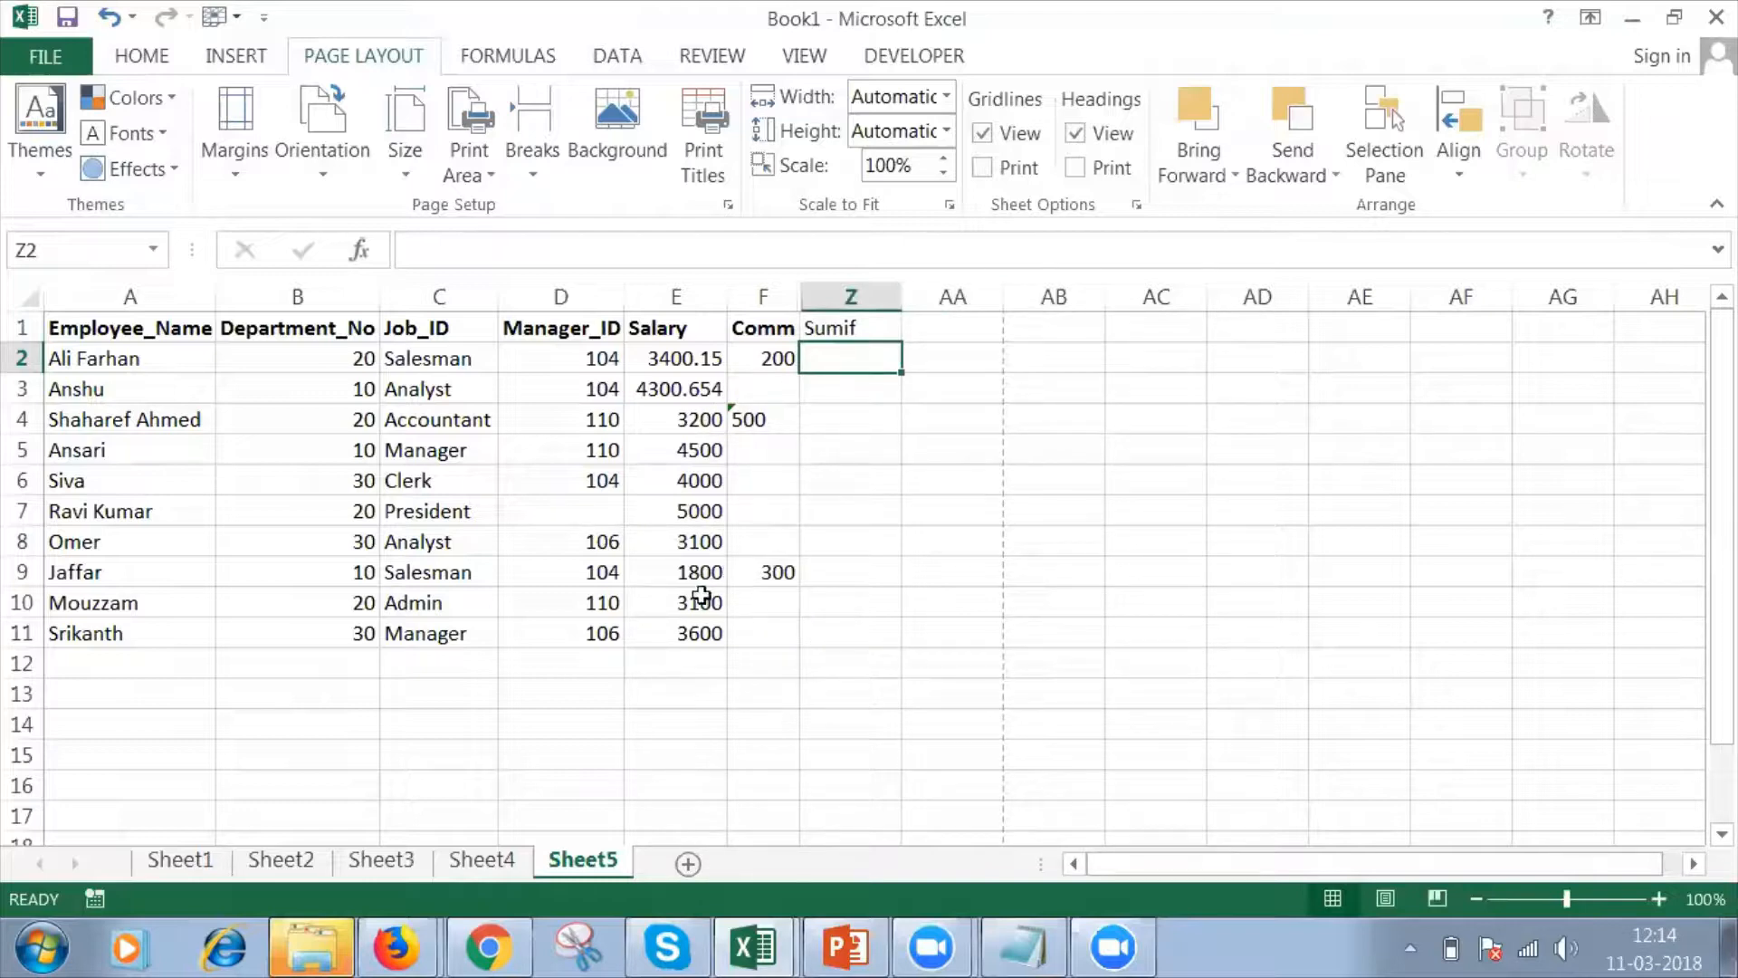
# Set the Accountant's salary in cell E4 to 4000 and select it together with the matching salary in E6.
pyautogui.click(678, 416)
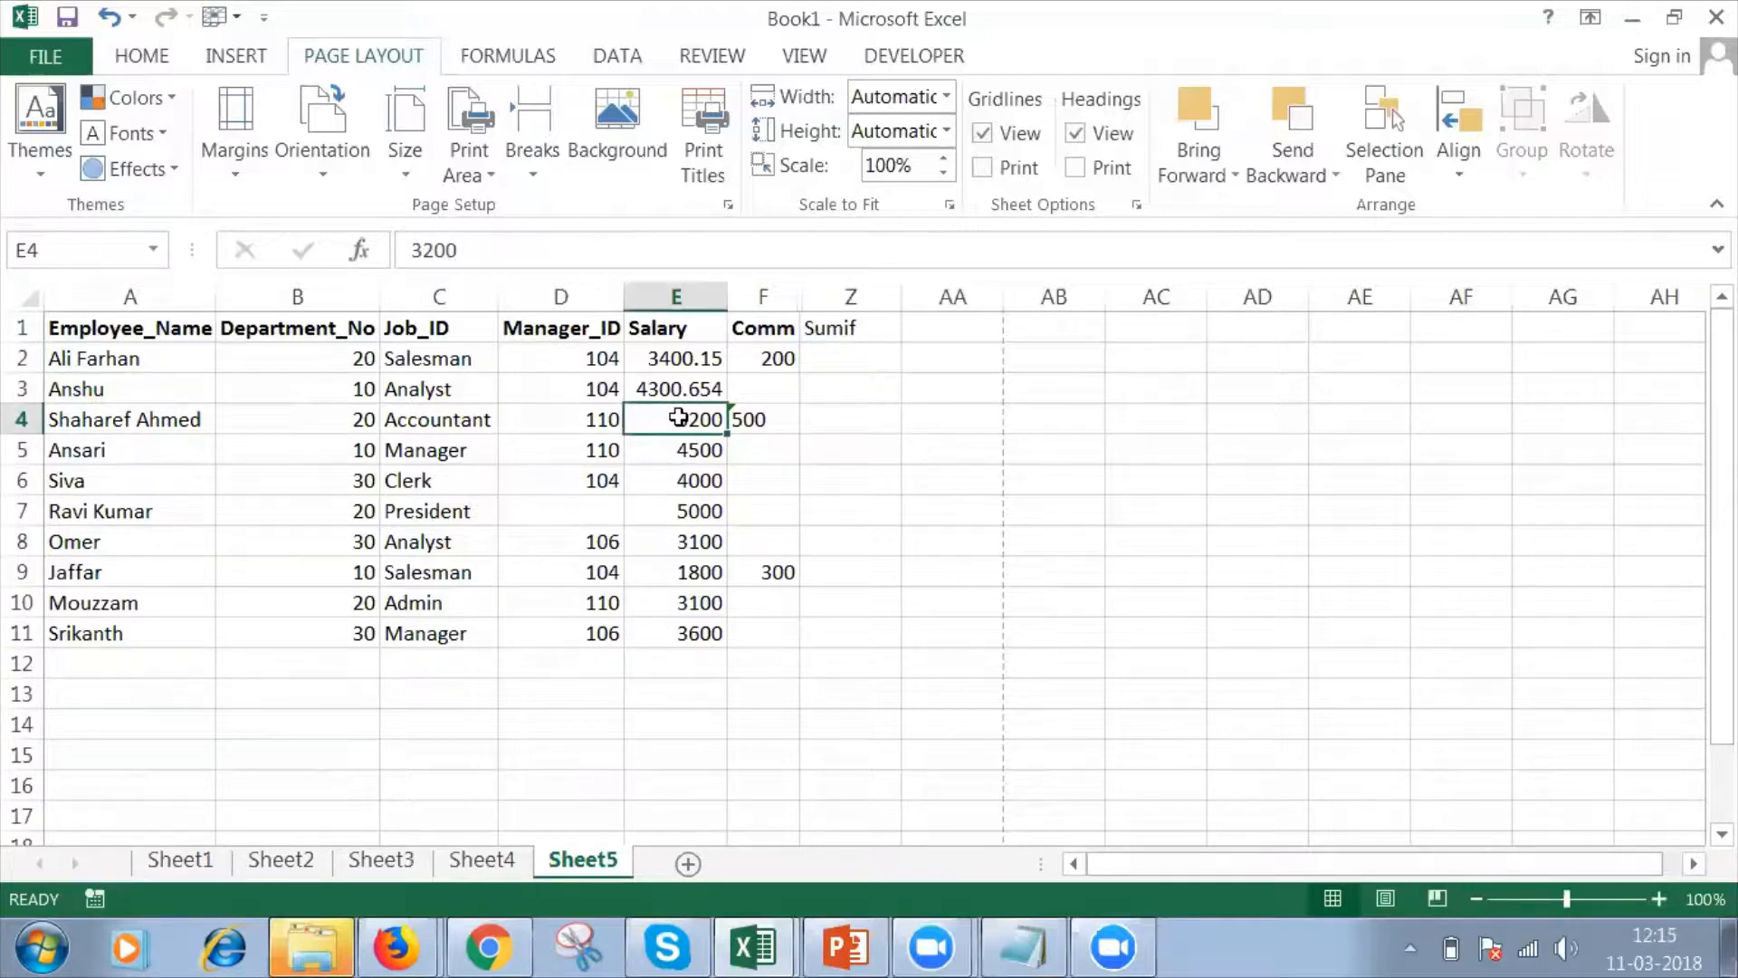
pyautogui.write('4000')
pyautogui.press('Return')
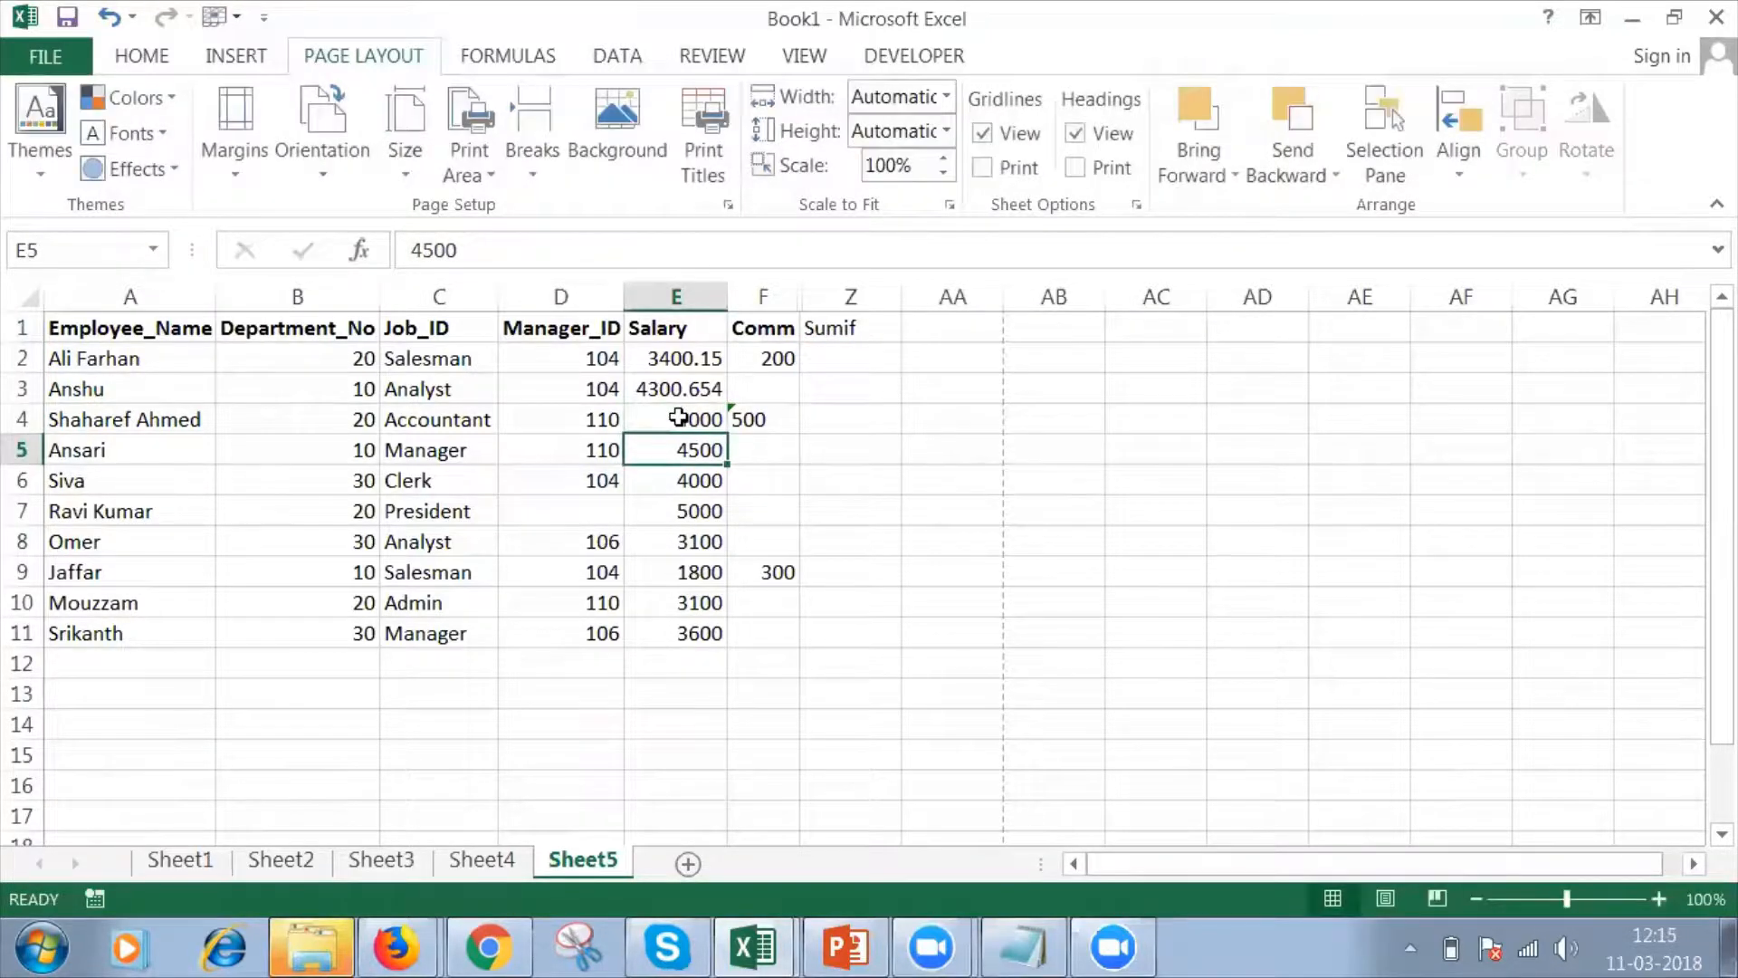
pyautogui.click(678, 416)
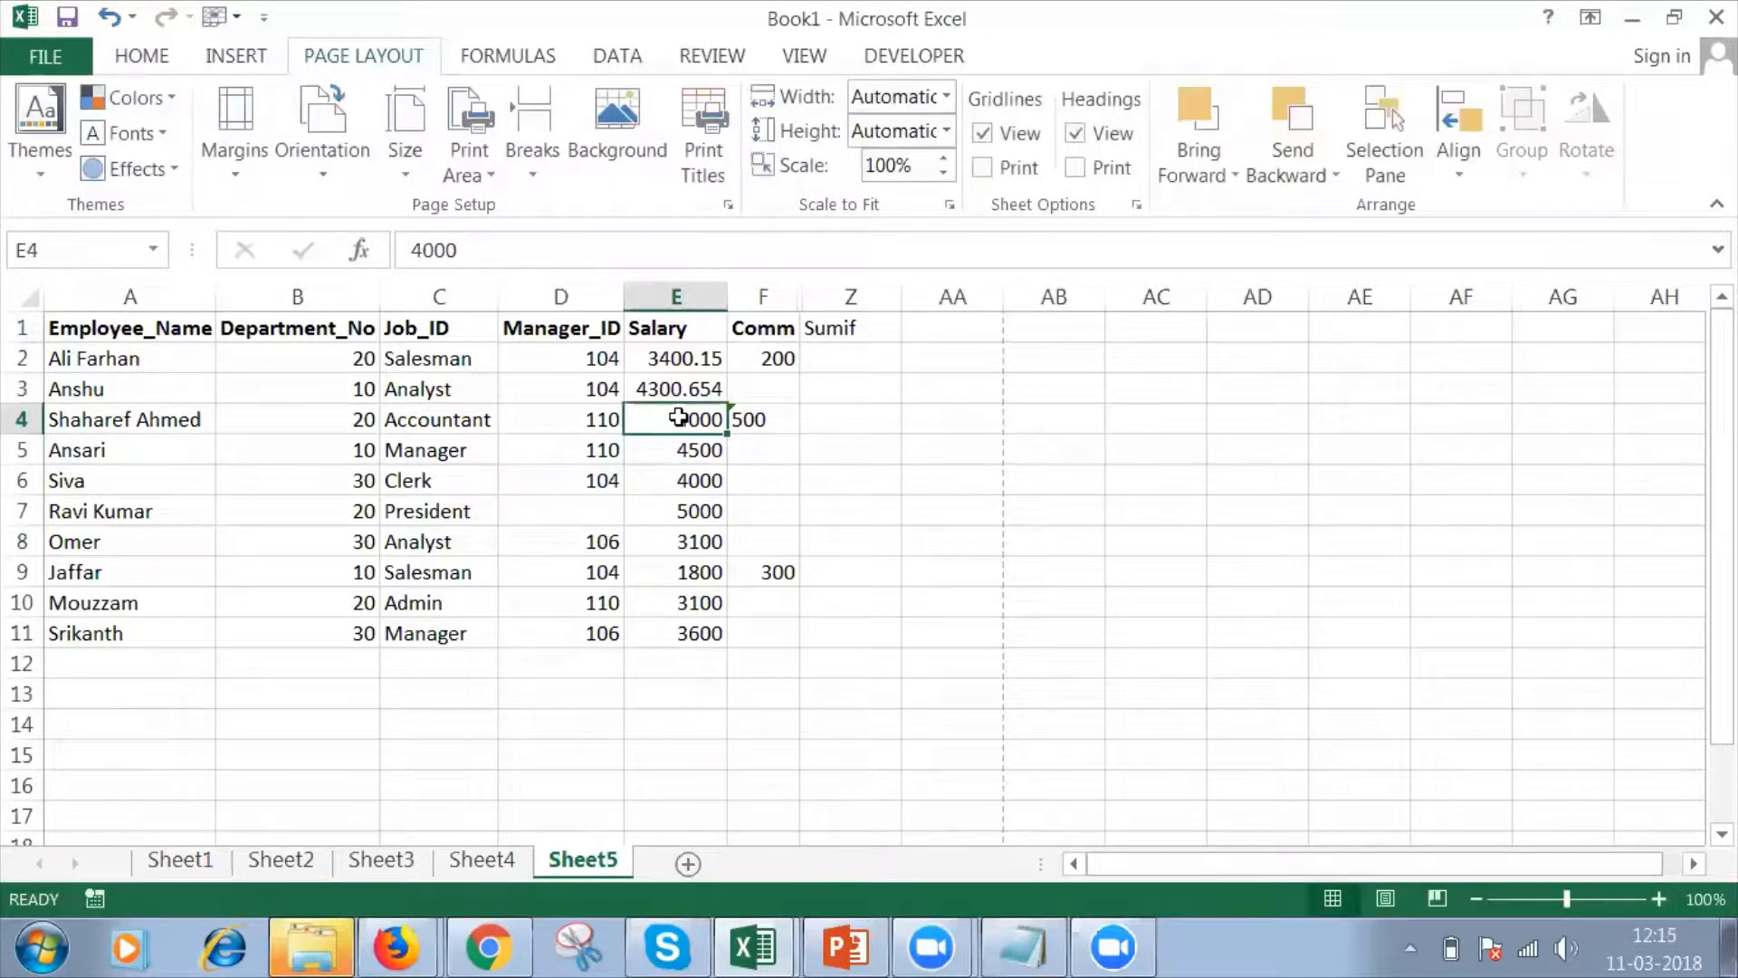
pyautogui.keyDown('ctrl'); pyautogui.click(669, 481); pyautogui.keyUp('ctrl')
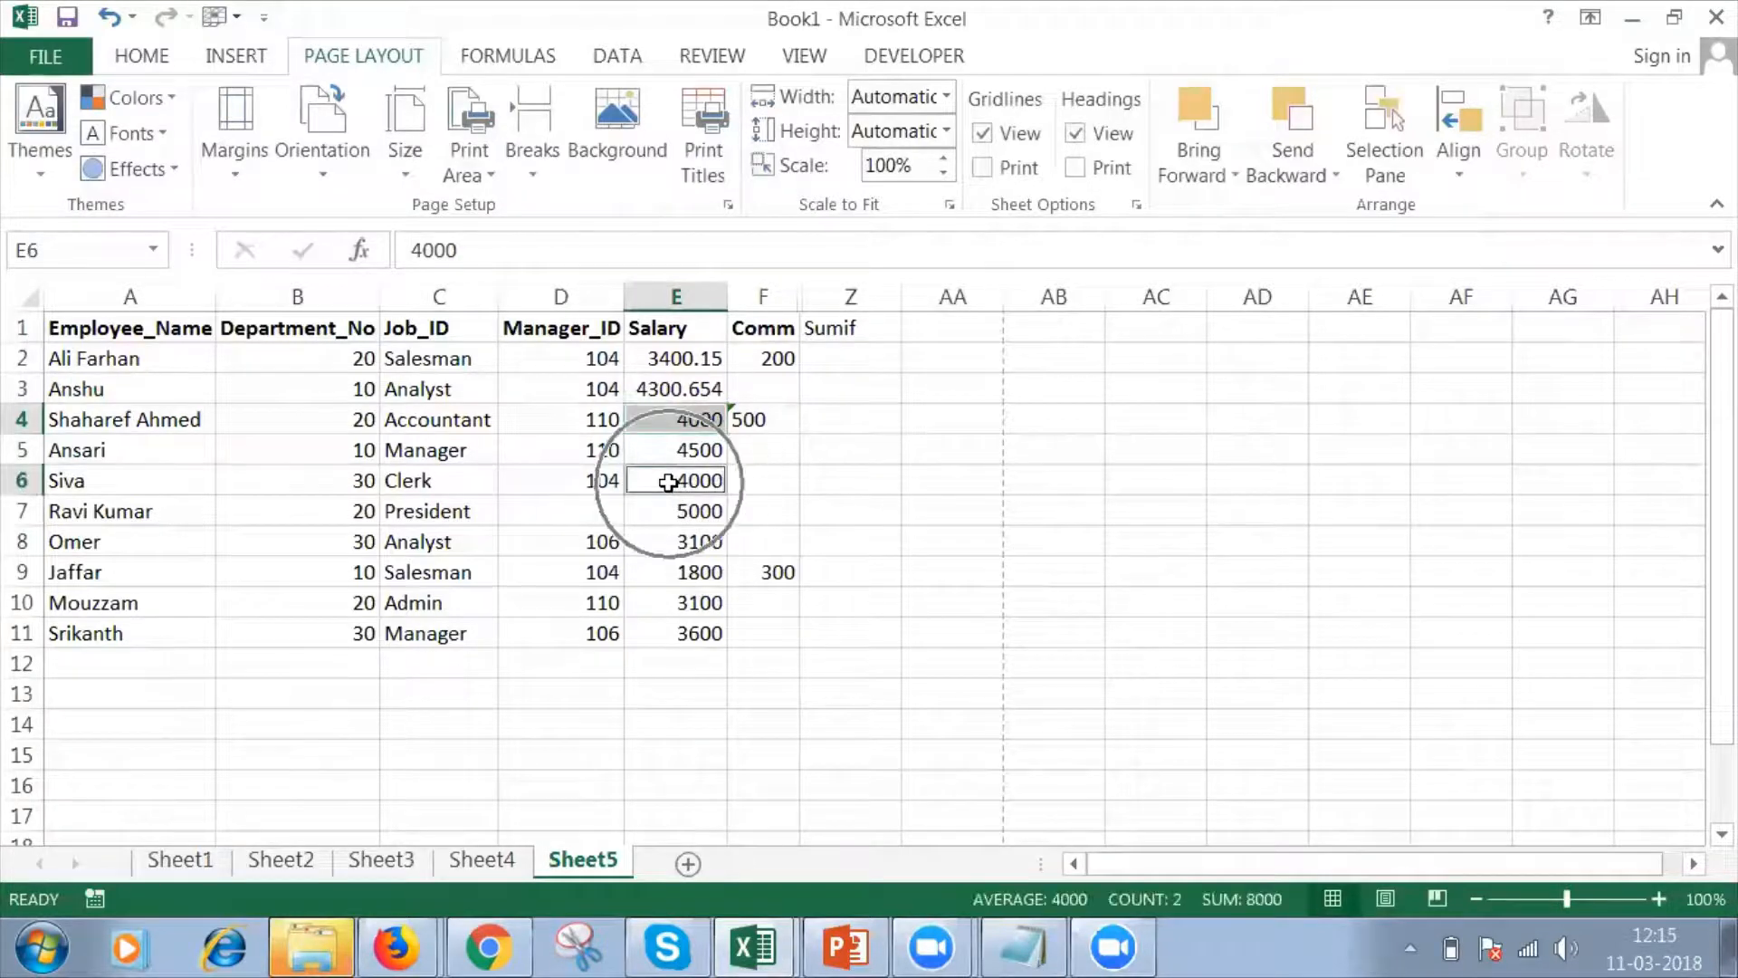
# Enter =SUMIF(E2:E11,4000) in cell Z2 to total the salaries equal to 4000.
pyautogui.click(854, 356)
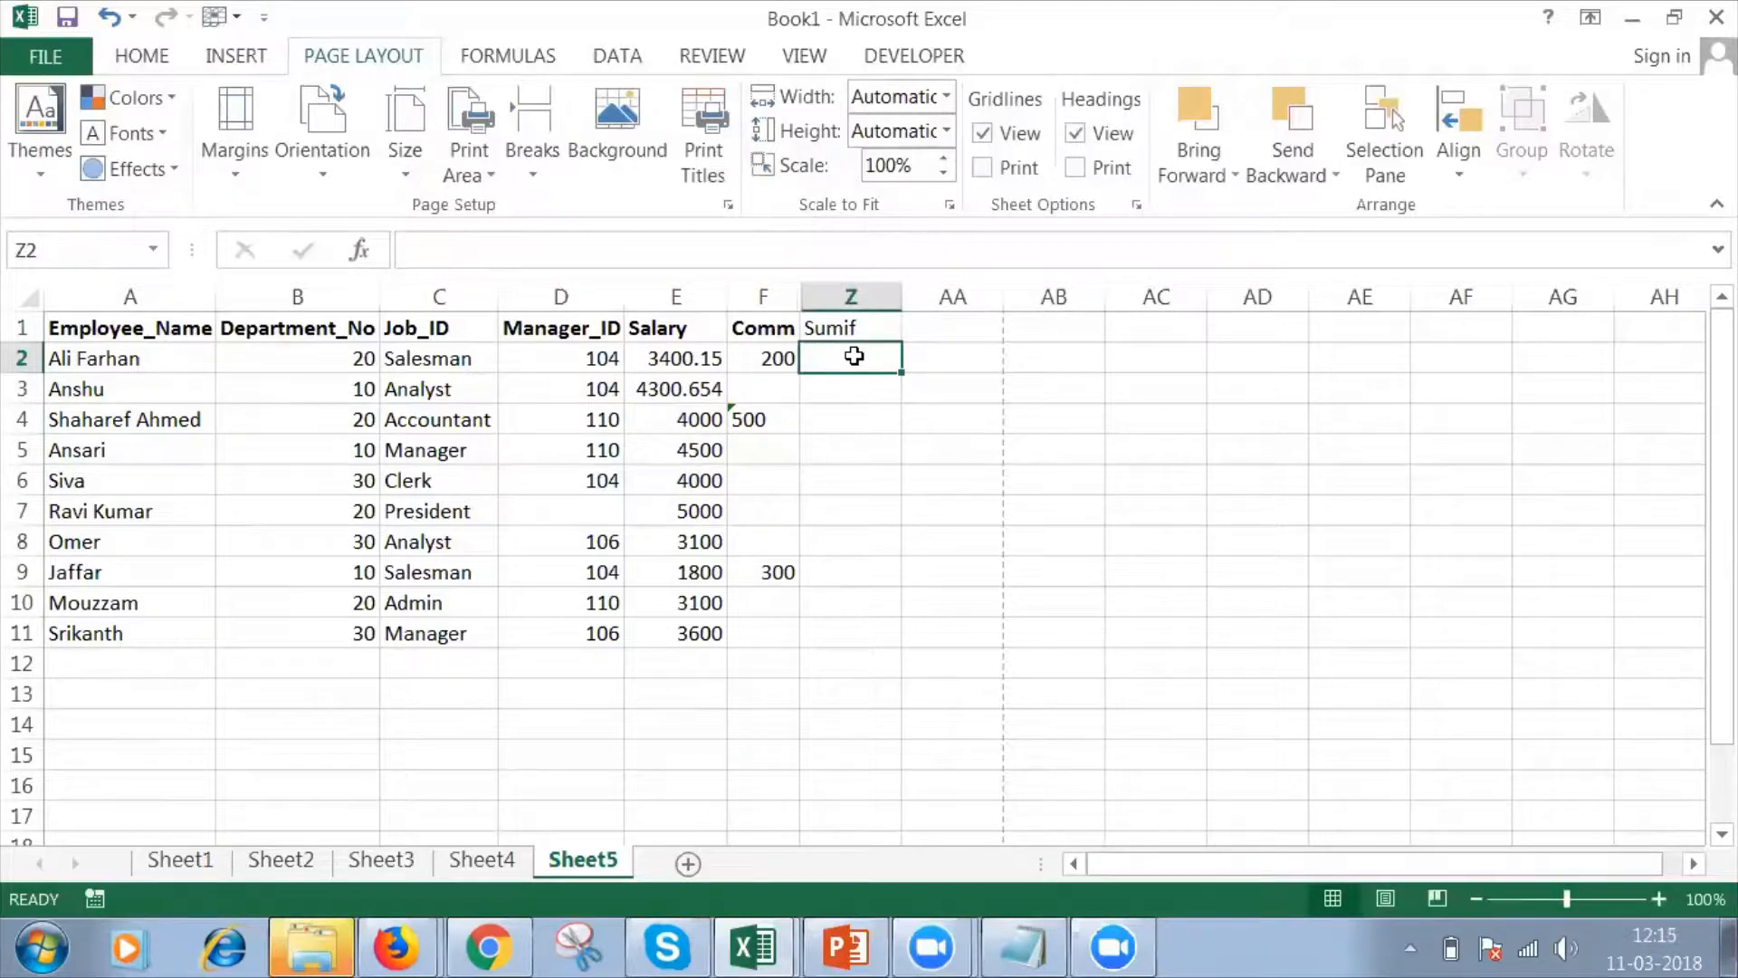
pyautogui.write('=')
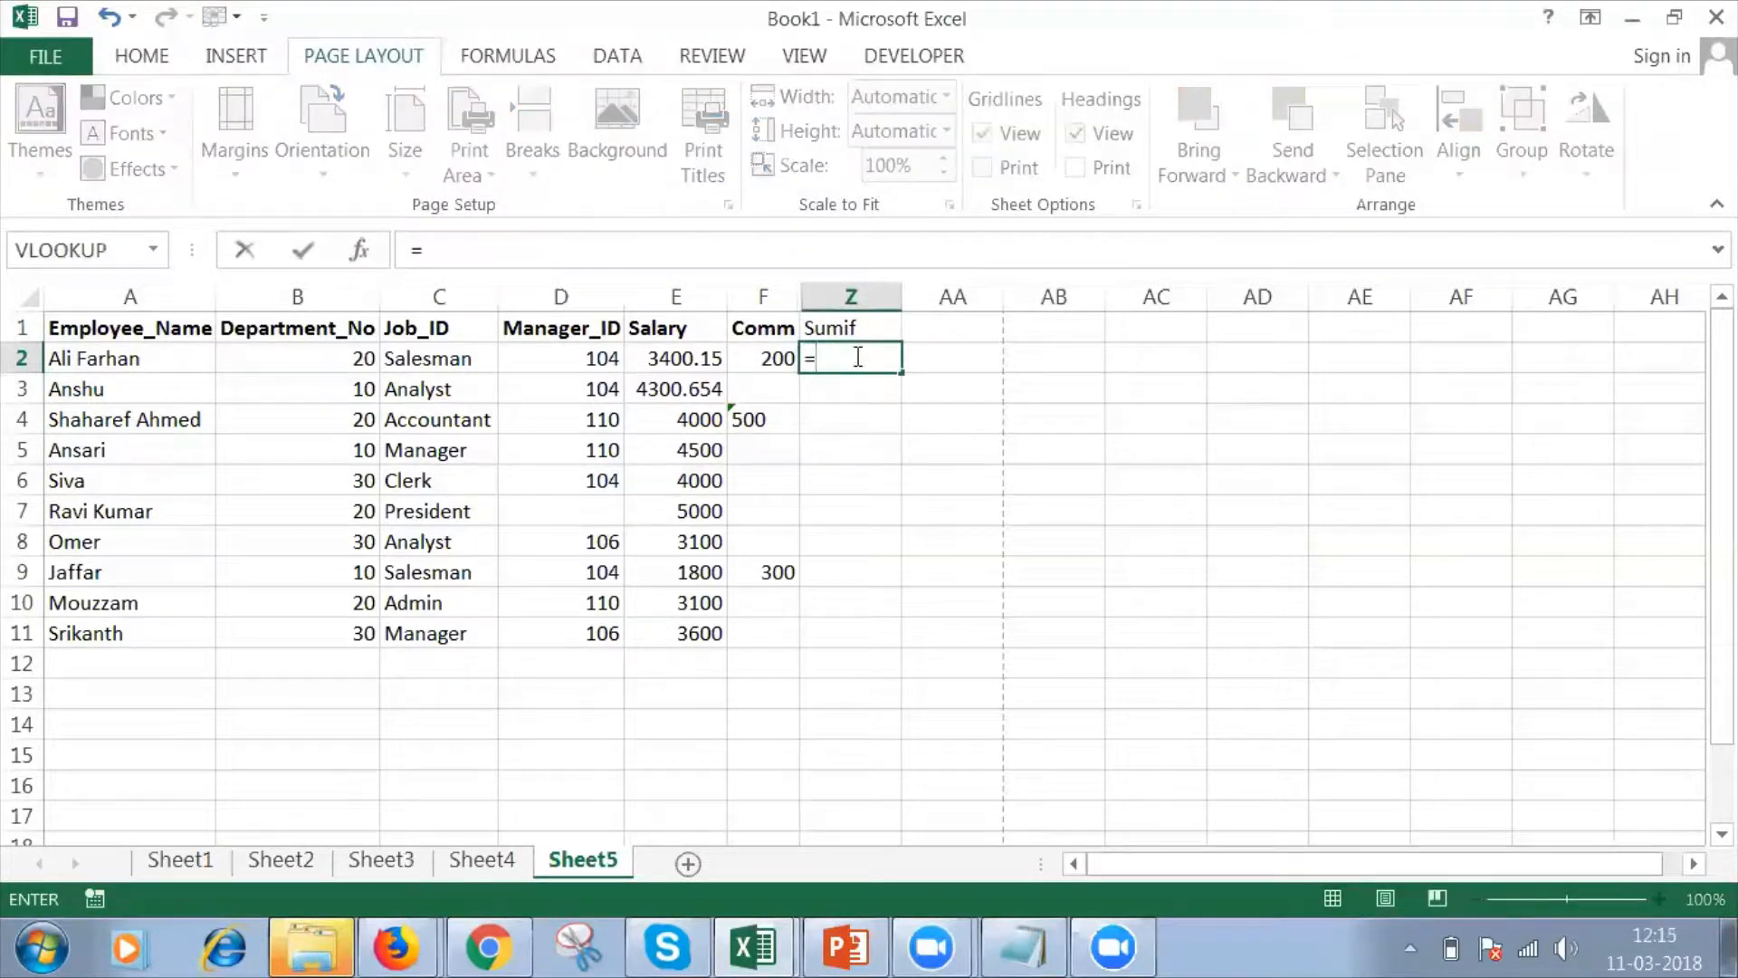
pyautogui.write('sumif')
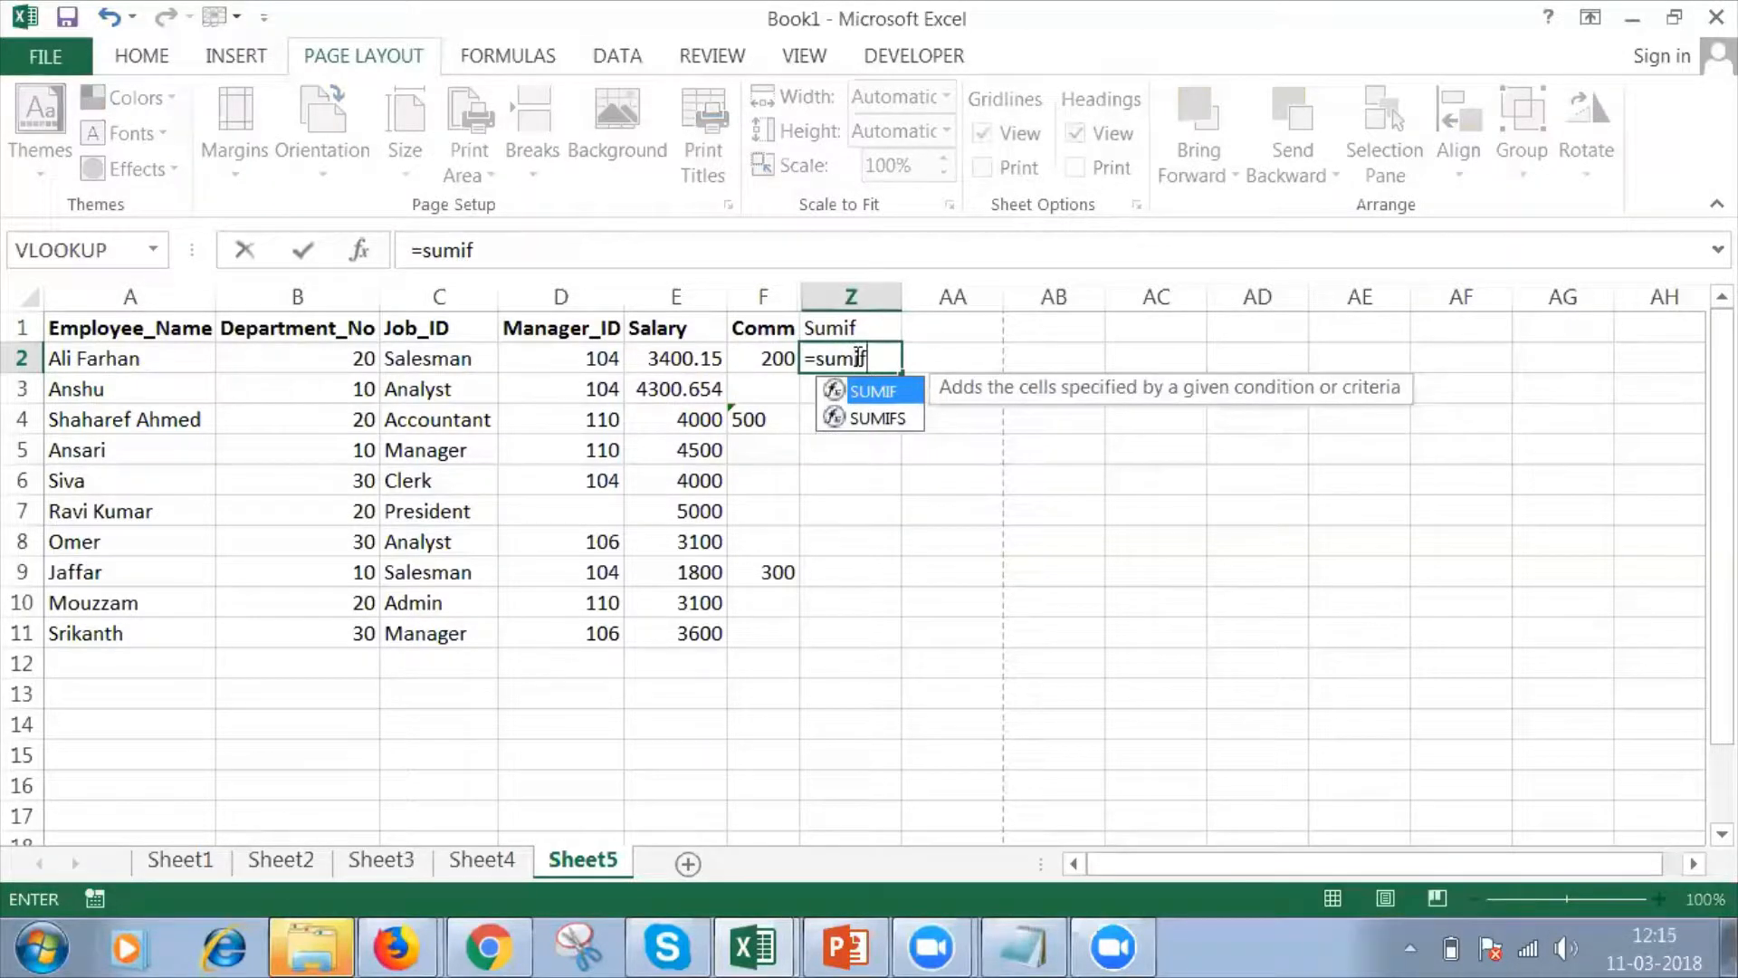
pyautogui.press('Tab')
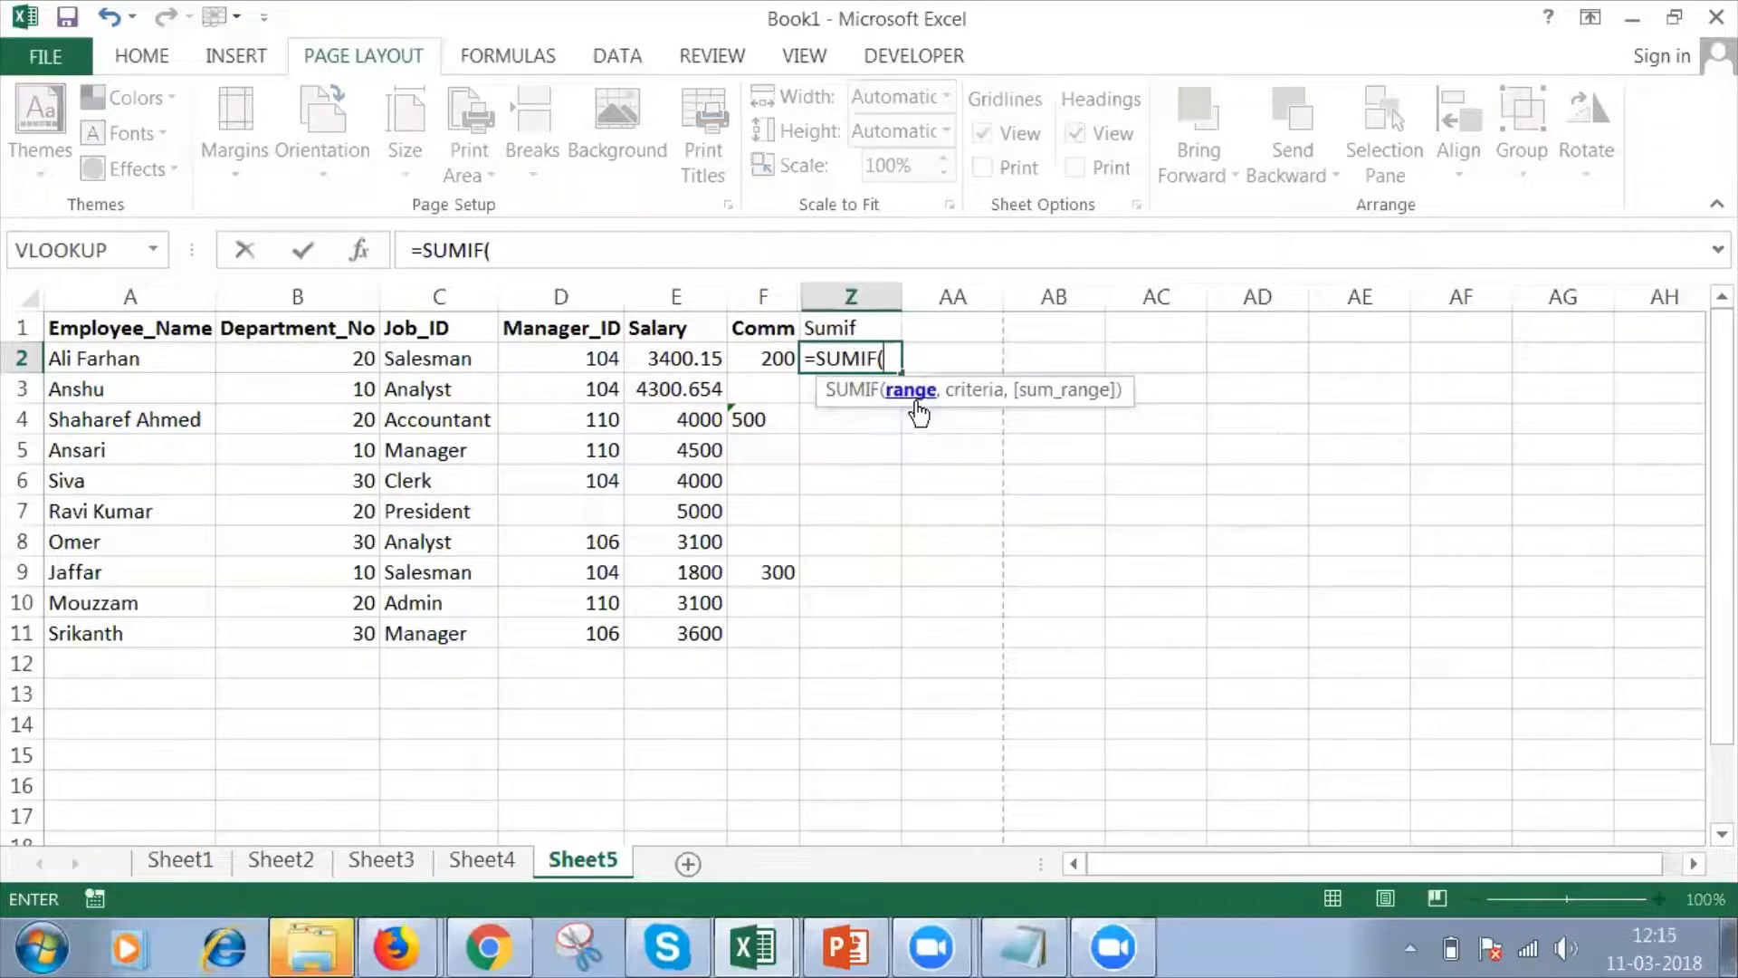
pyautogui.click(681, 364)
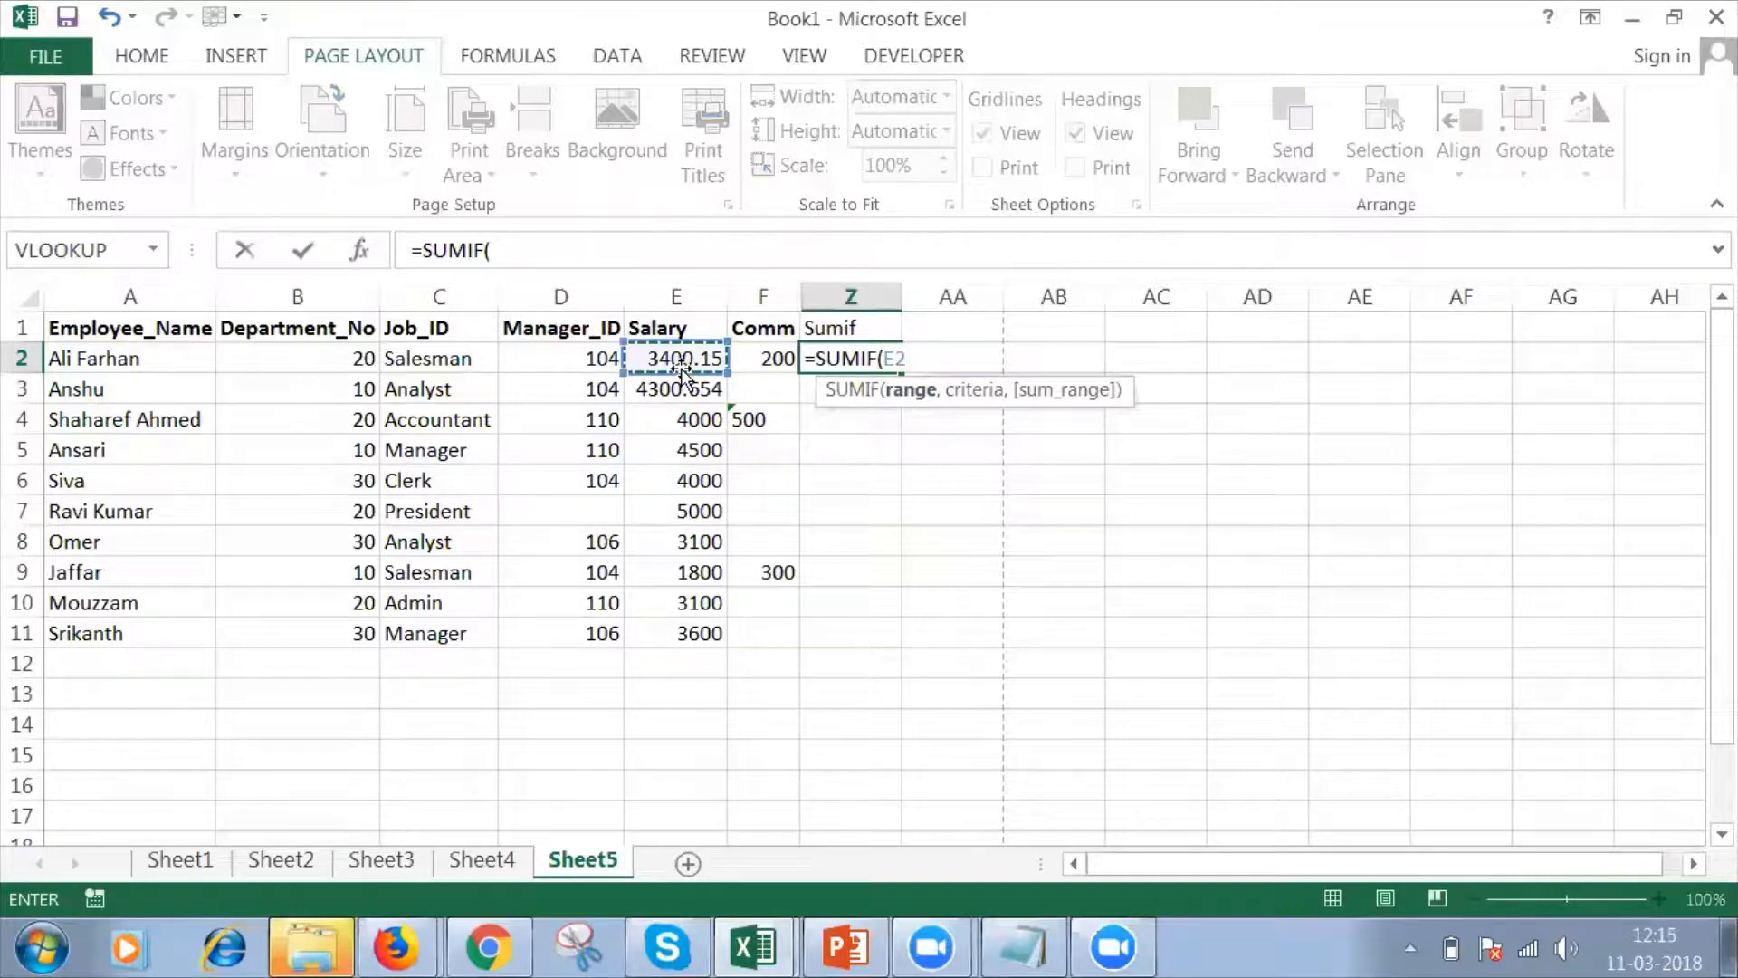
pyautogui.hotkey('shift', 'Down')
pyautogui.hotkey('shift', 'Down')
pyautogui.hotkey('shift', 'Down')
pyautogui.hotkey('shift', 'Down')
pyautogui.hotkey('shift', 'Down')
pyautogui.hotkey('shift', 'Down')
pyautogui.hotkey('shift', 'Down')
pyautogui.hotkey('shift', 'Down')
pyautogui.hotkey('shift', 'Down')
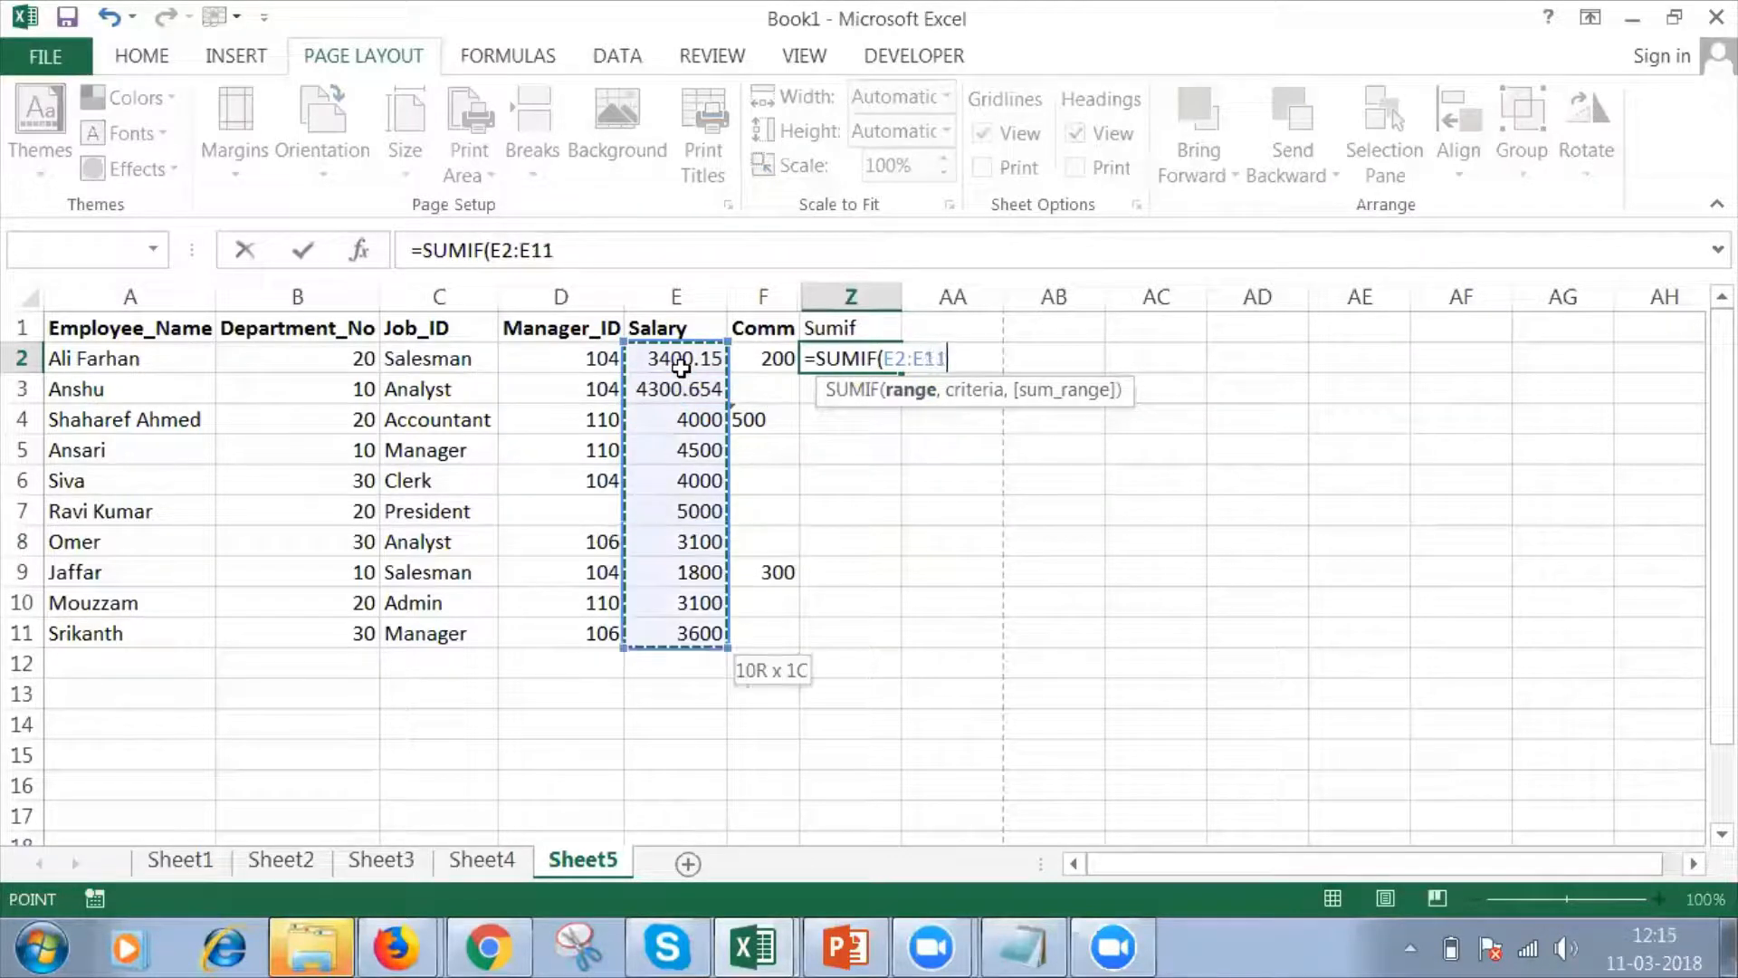
pyautogui.write(',')
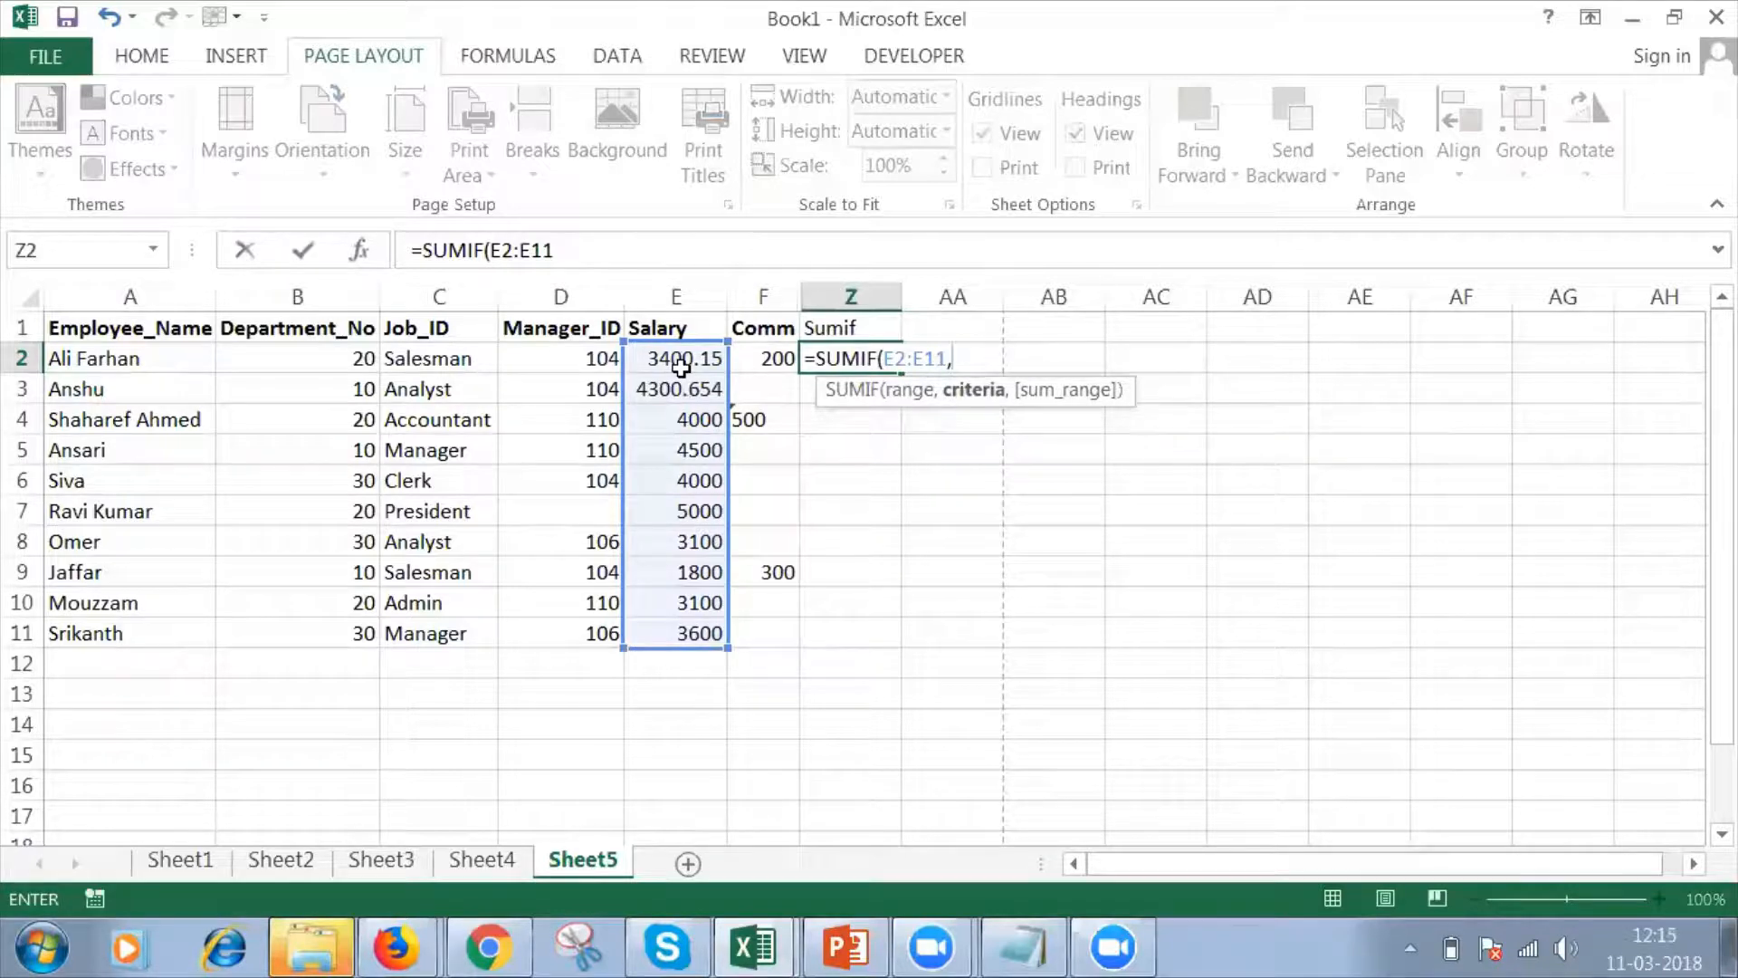
pyautogui.write('4000)')
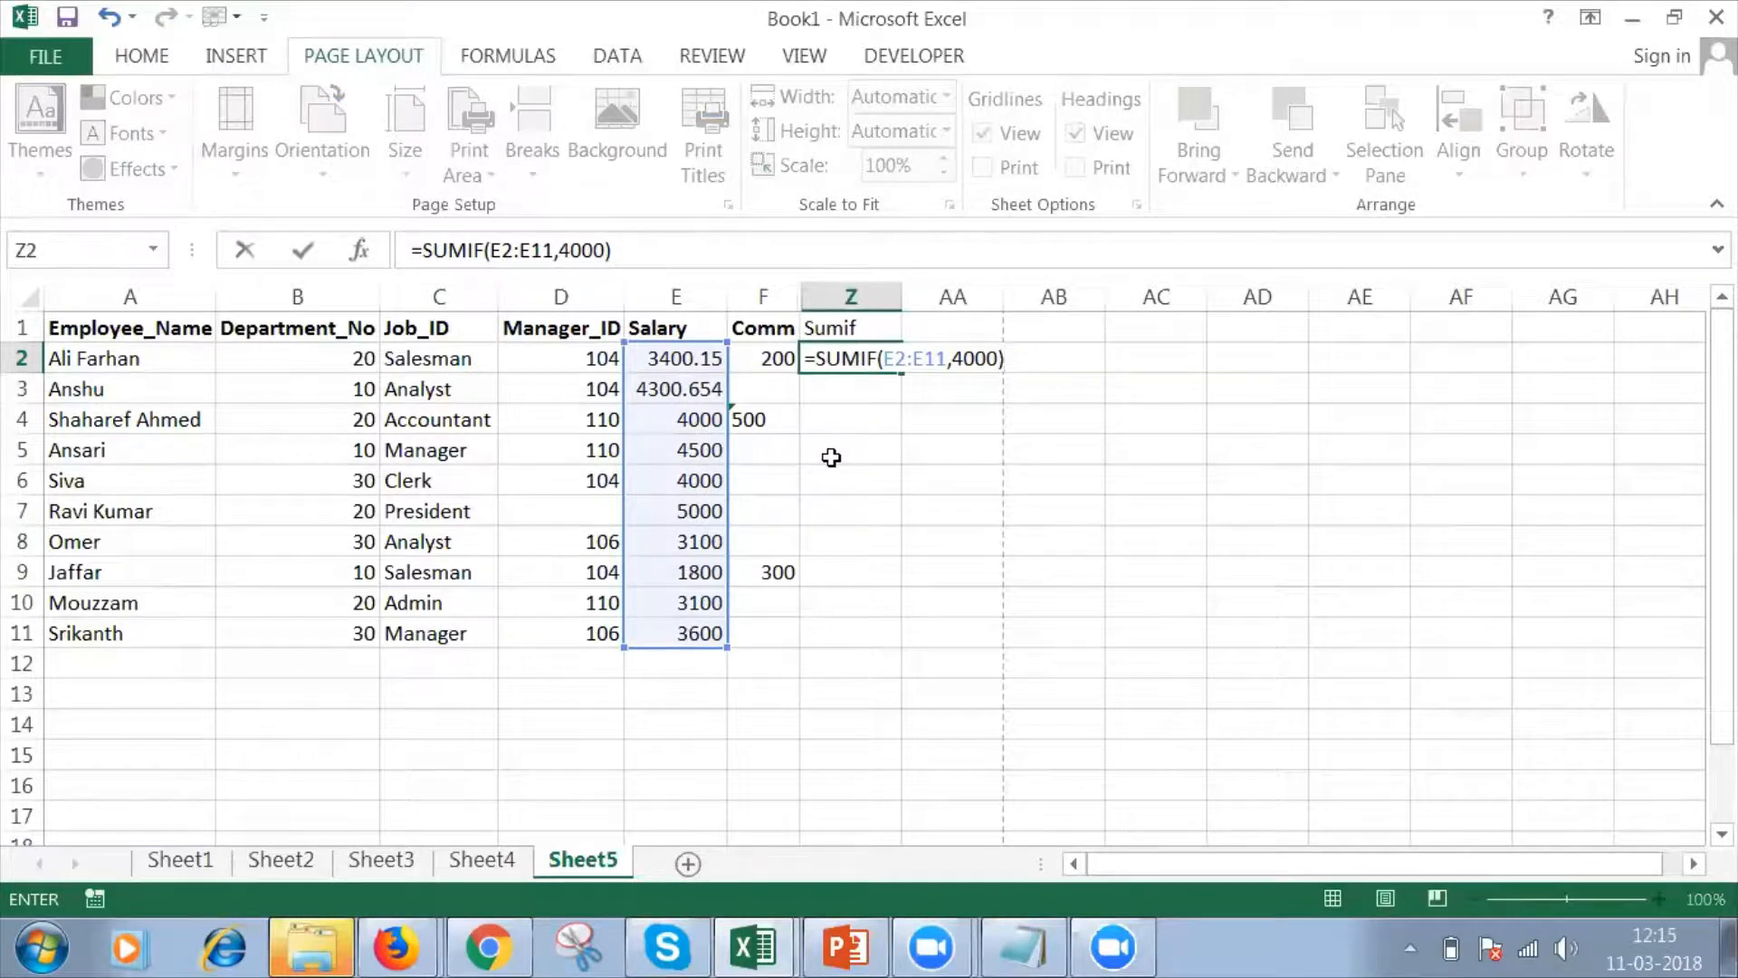
pyautogui.press('Return')
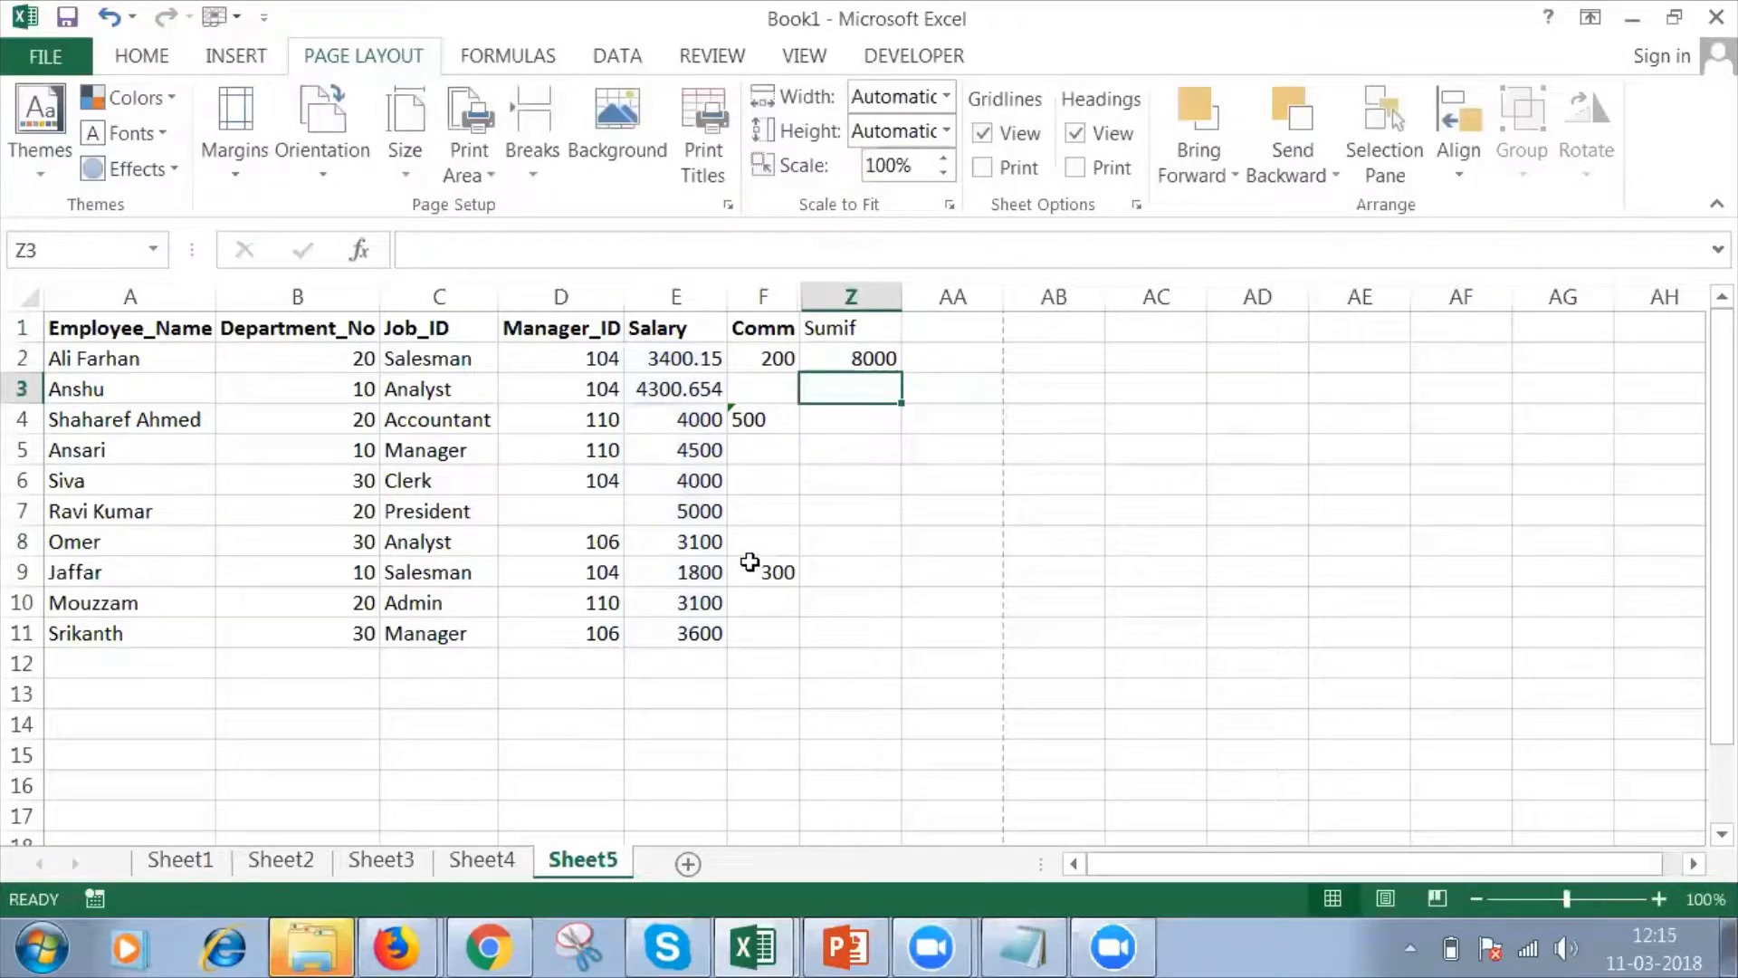
# Set the Salesman's salary in cell E9 to 4000 and check the SUMIF formula in Z2.
pyautogui.click(699, 572)
pyautogui.write('4000')
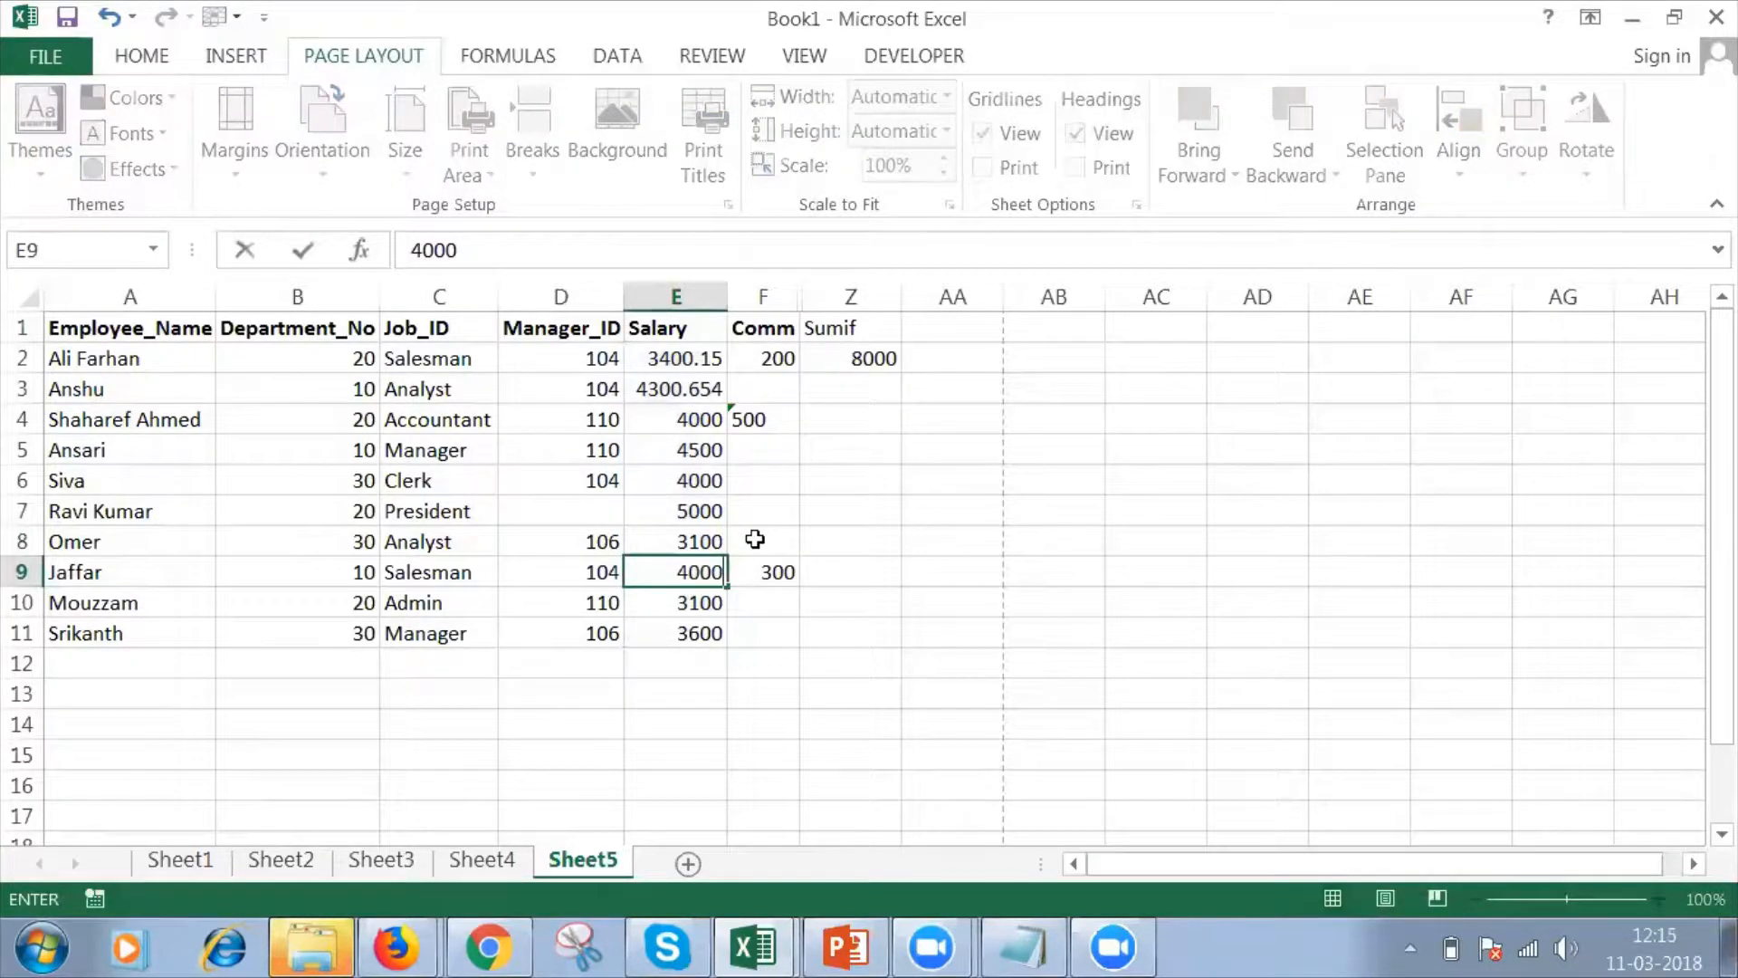
pyautogui.press('Return')
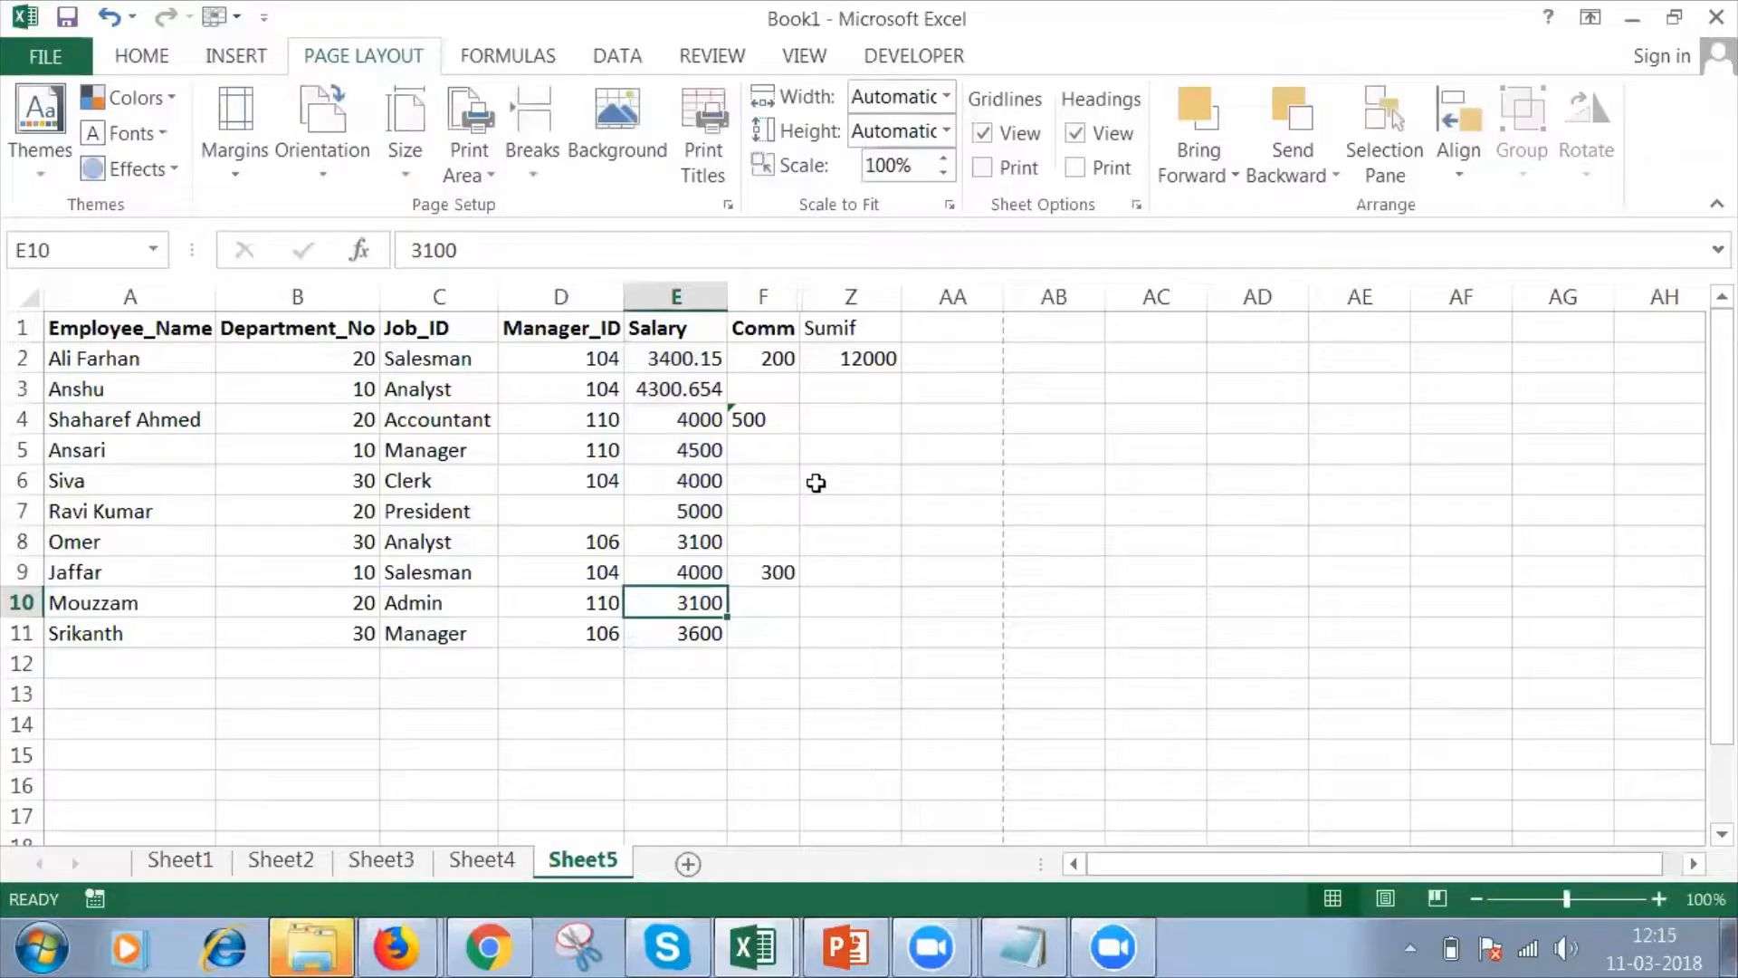
pyautogui.click(691, 540)
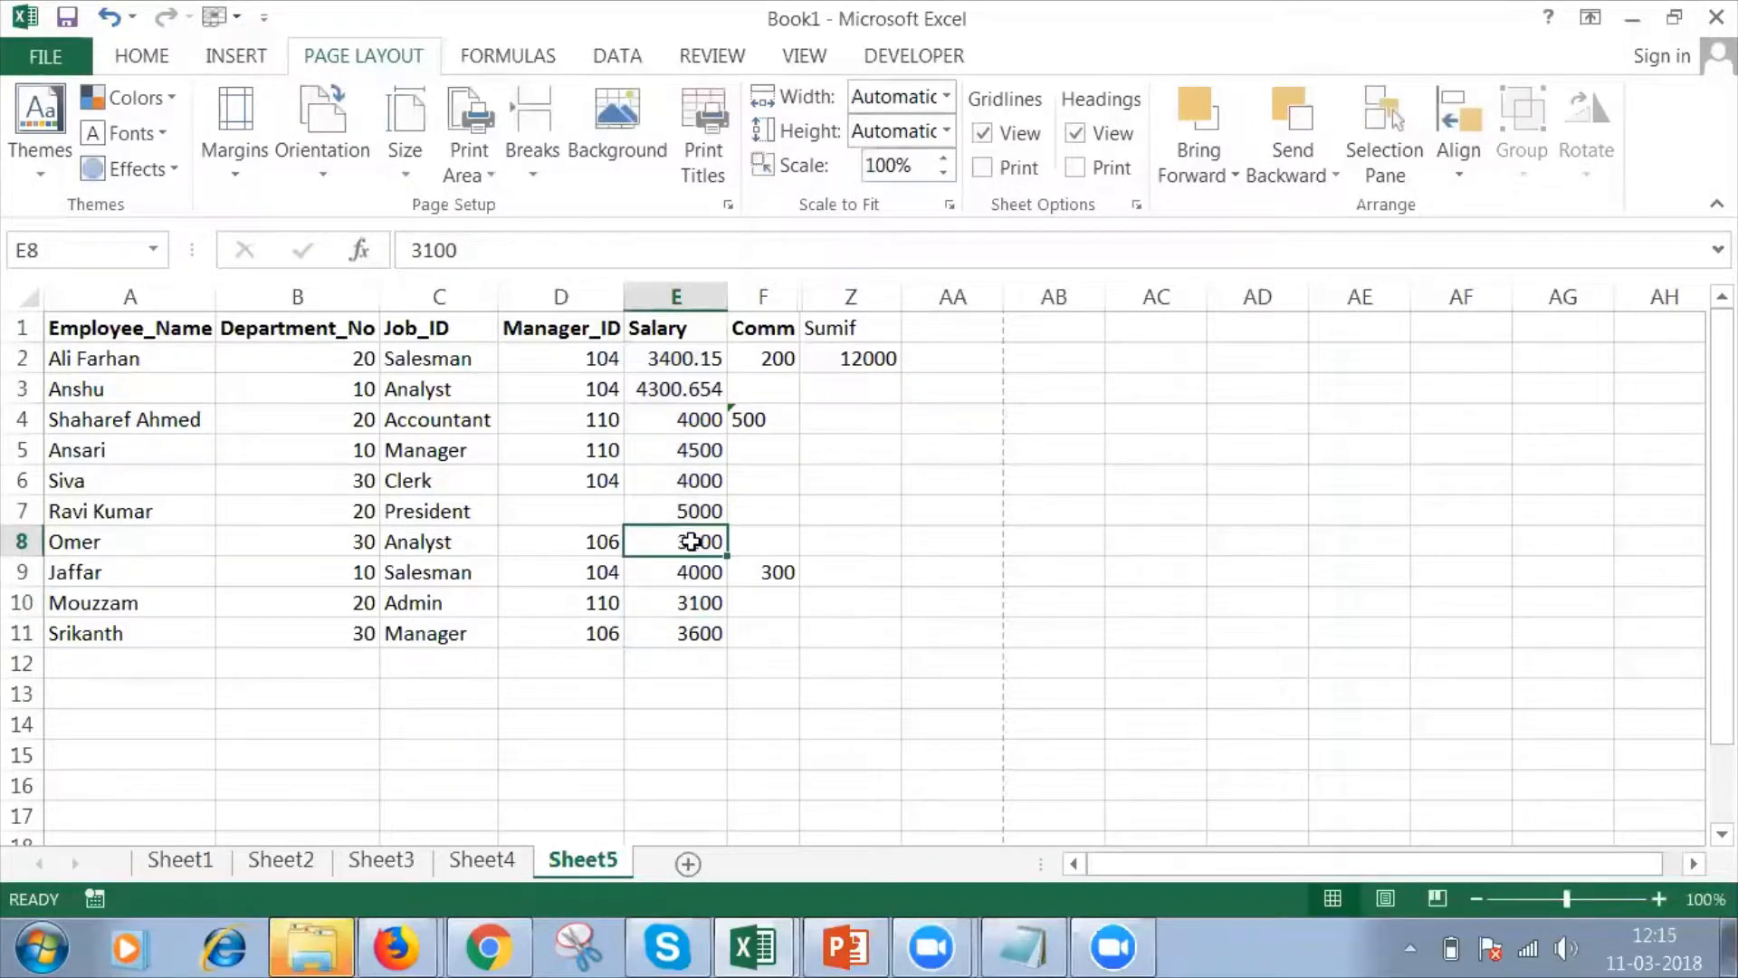
pyautogui.click(869, 356)
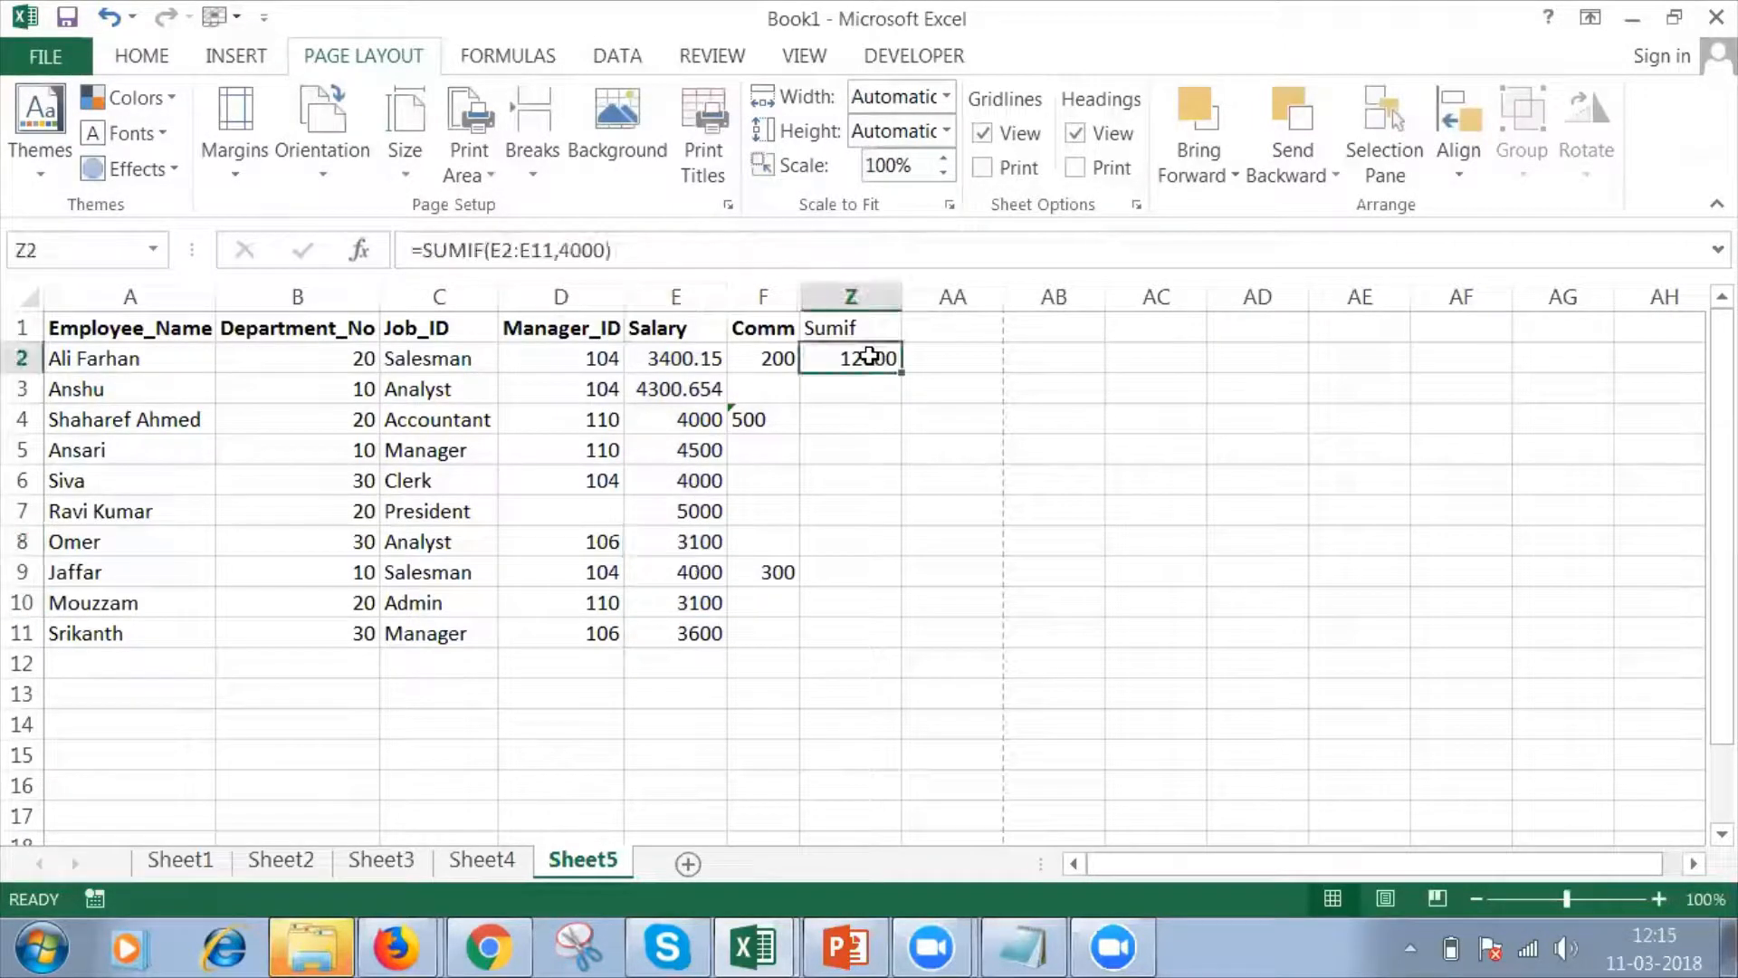
# Enter the heading Sumifs in cell AA1, beside the Sumif heading.
pyautogui.click(966, 328)
pyautogui.write('S')
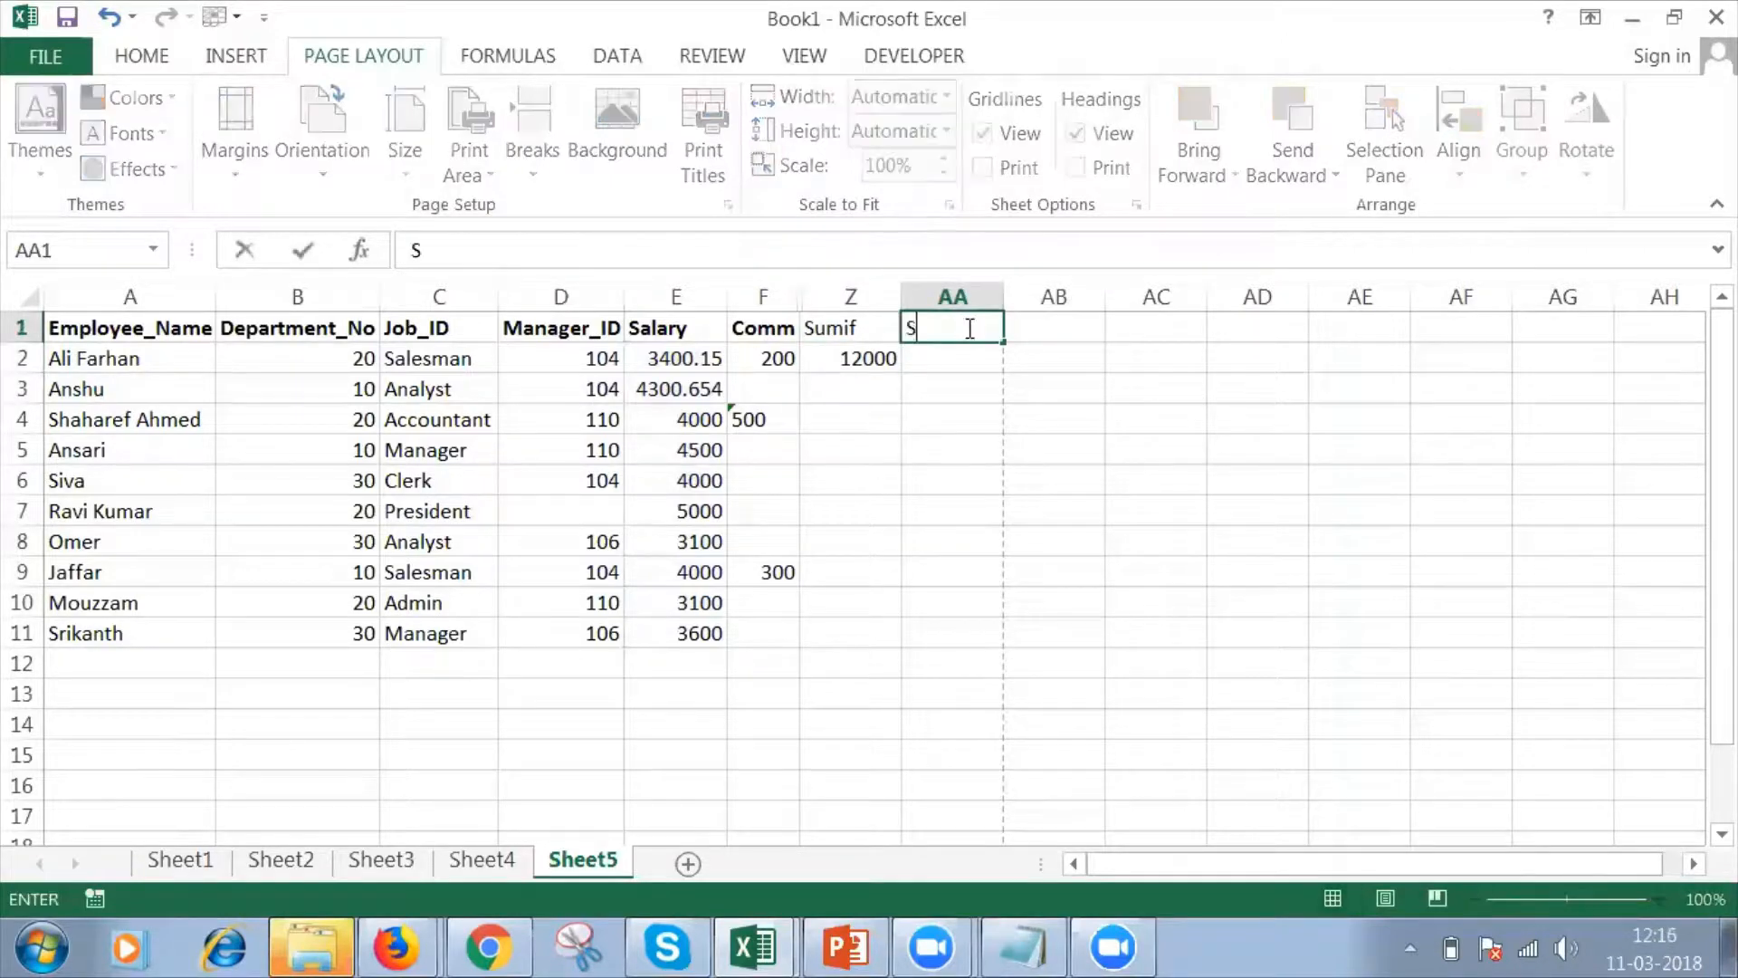
pyautogui.write('umifs')
pyautogui.press('Return')
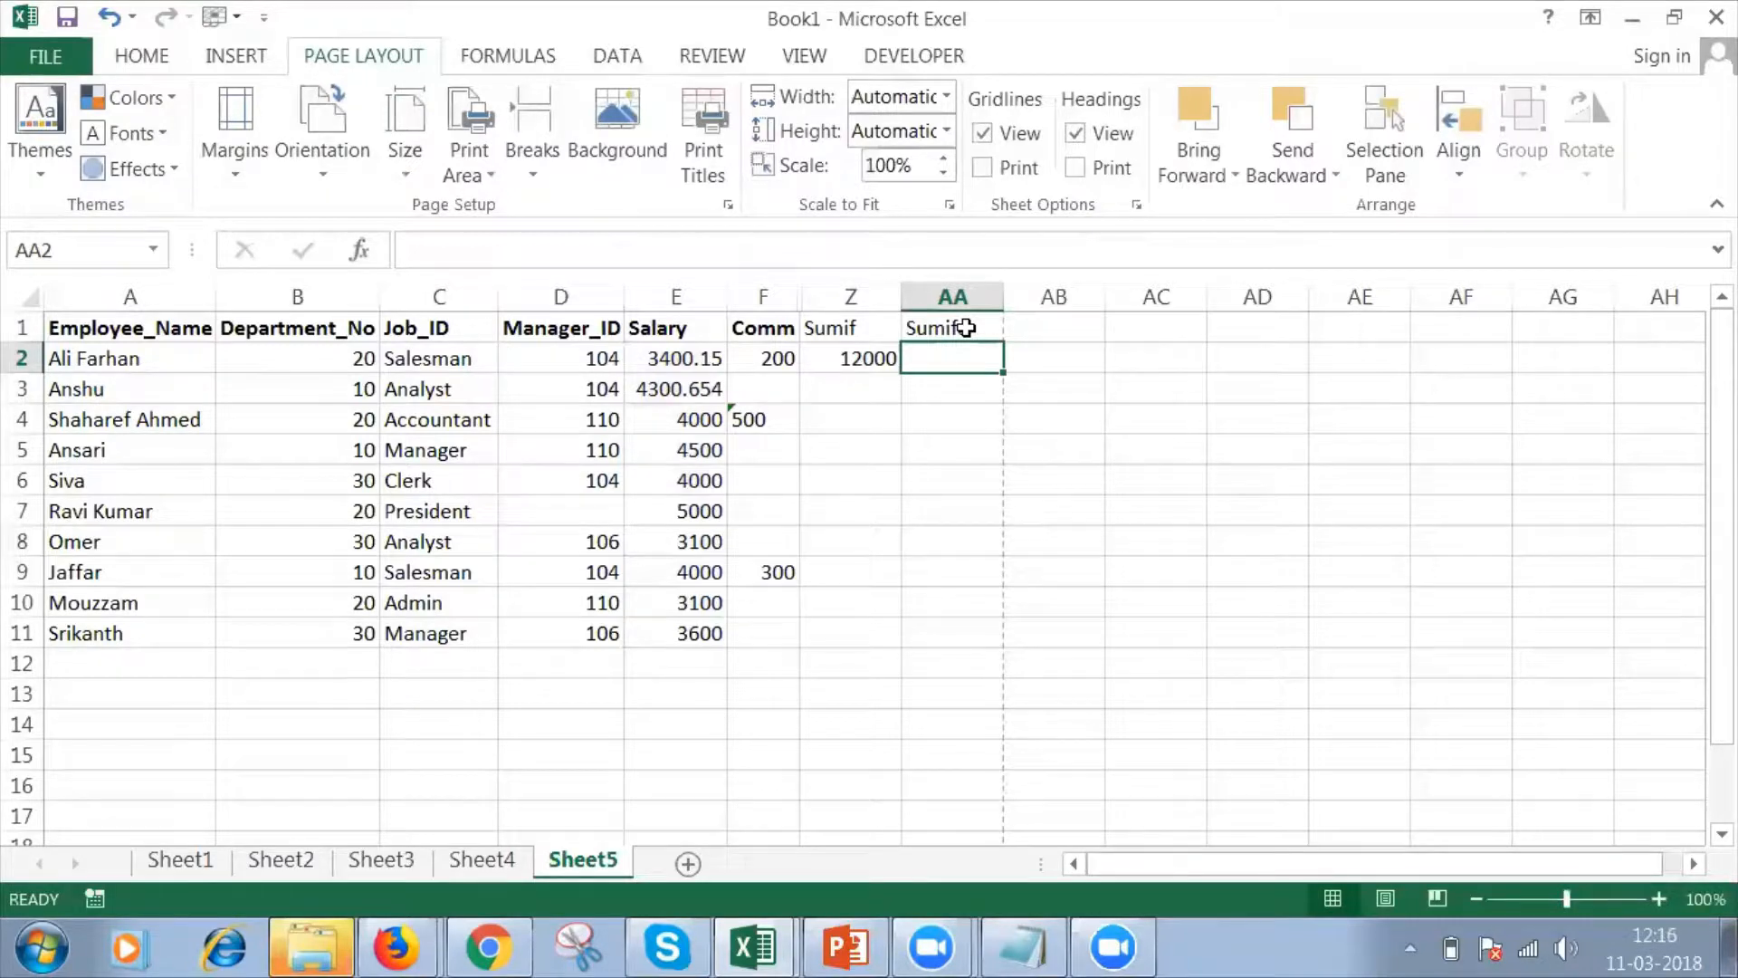
# Enter the criteria heading Dept# in cell AD1 with the value 20 in AD2.
pyautogui.click(1275, 335)
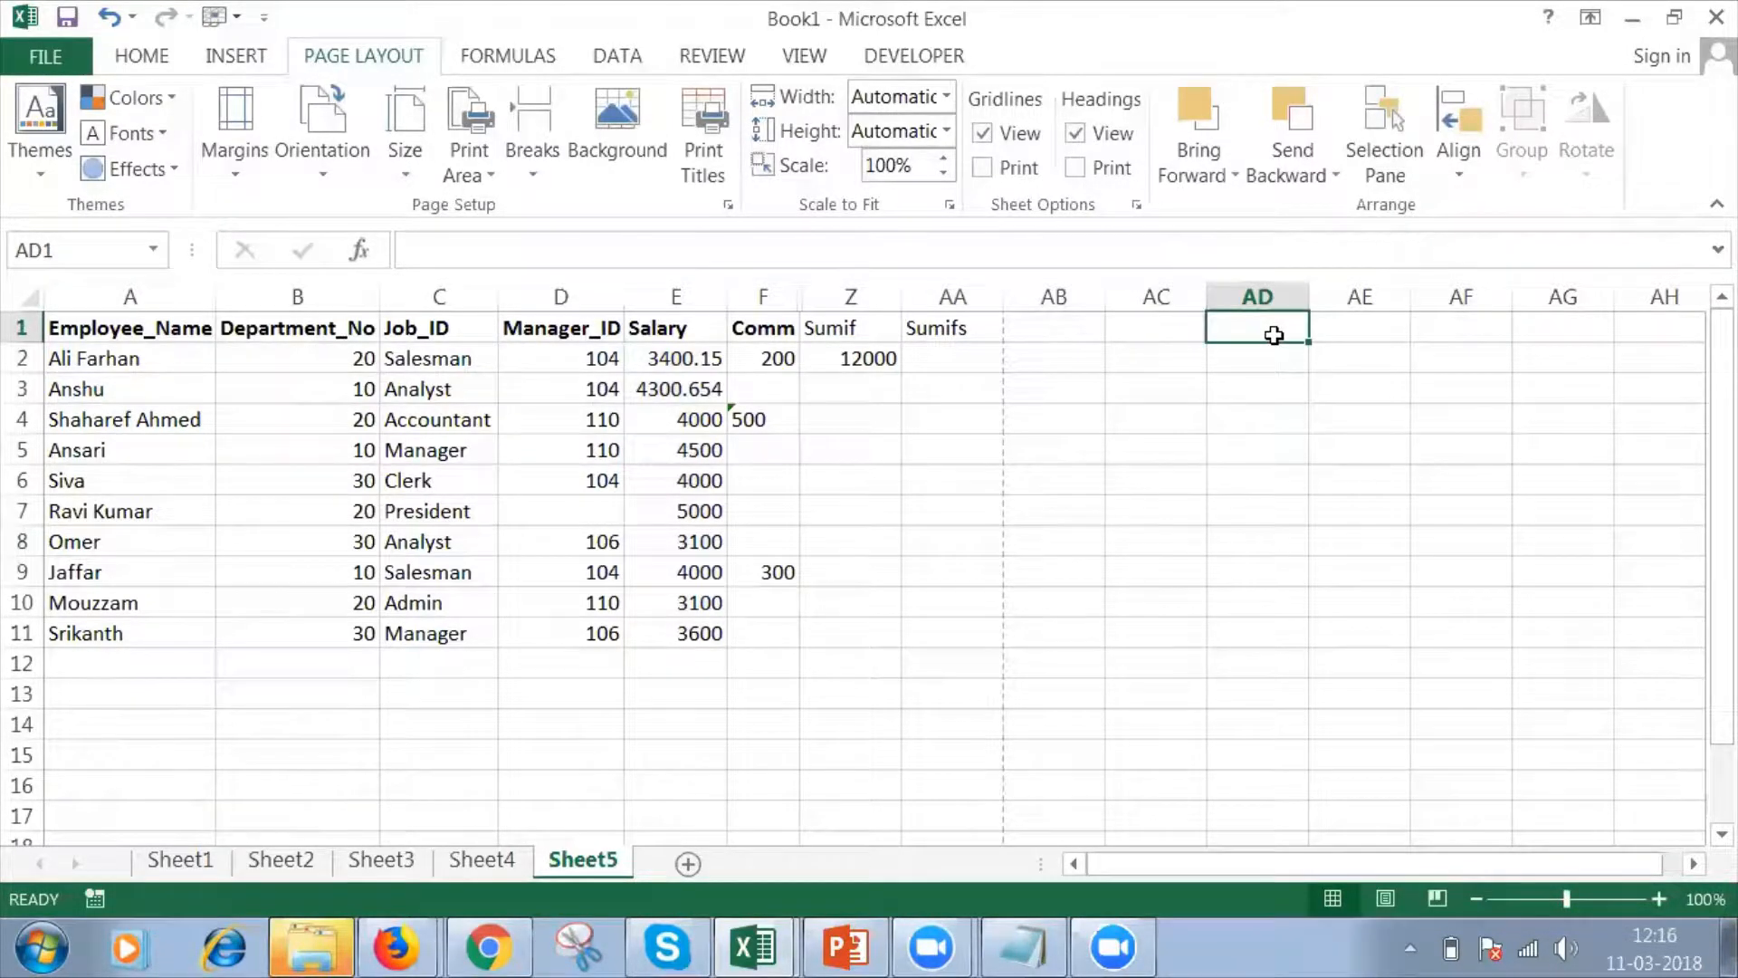
pyautogui.write('Dept')
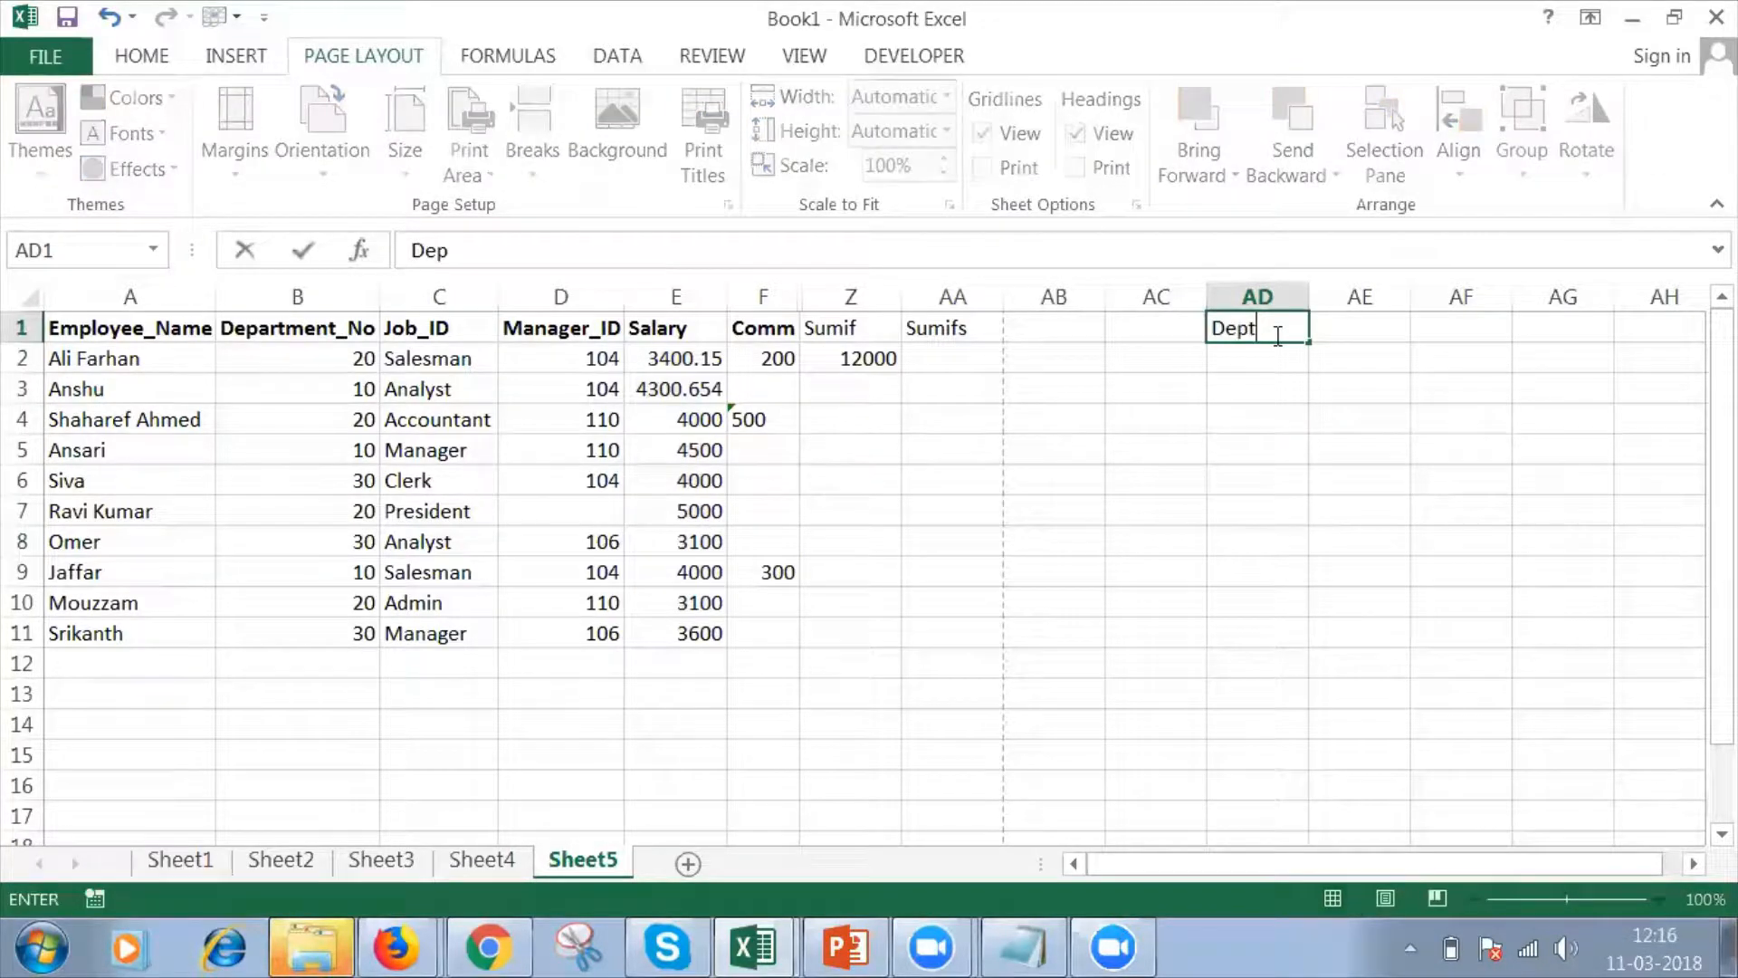
pyautogui.write('#')
pyautogui.press('Return')
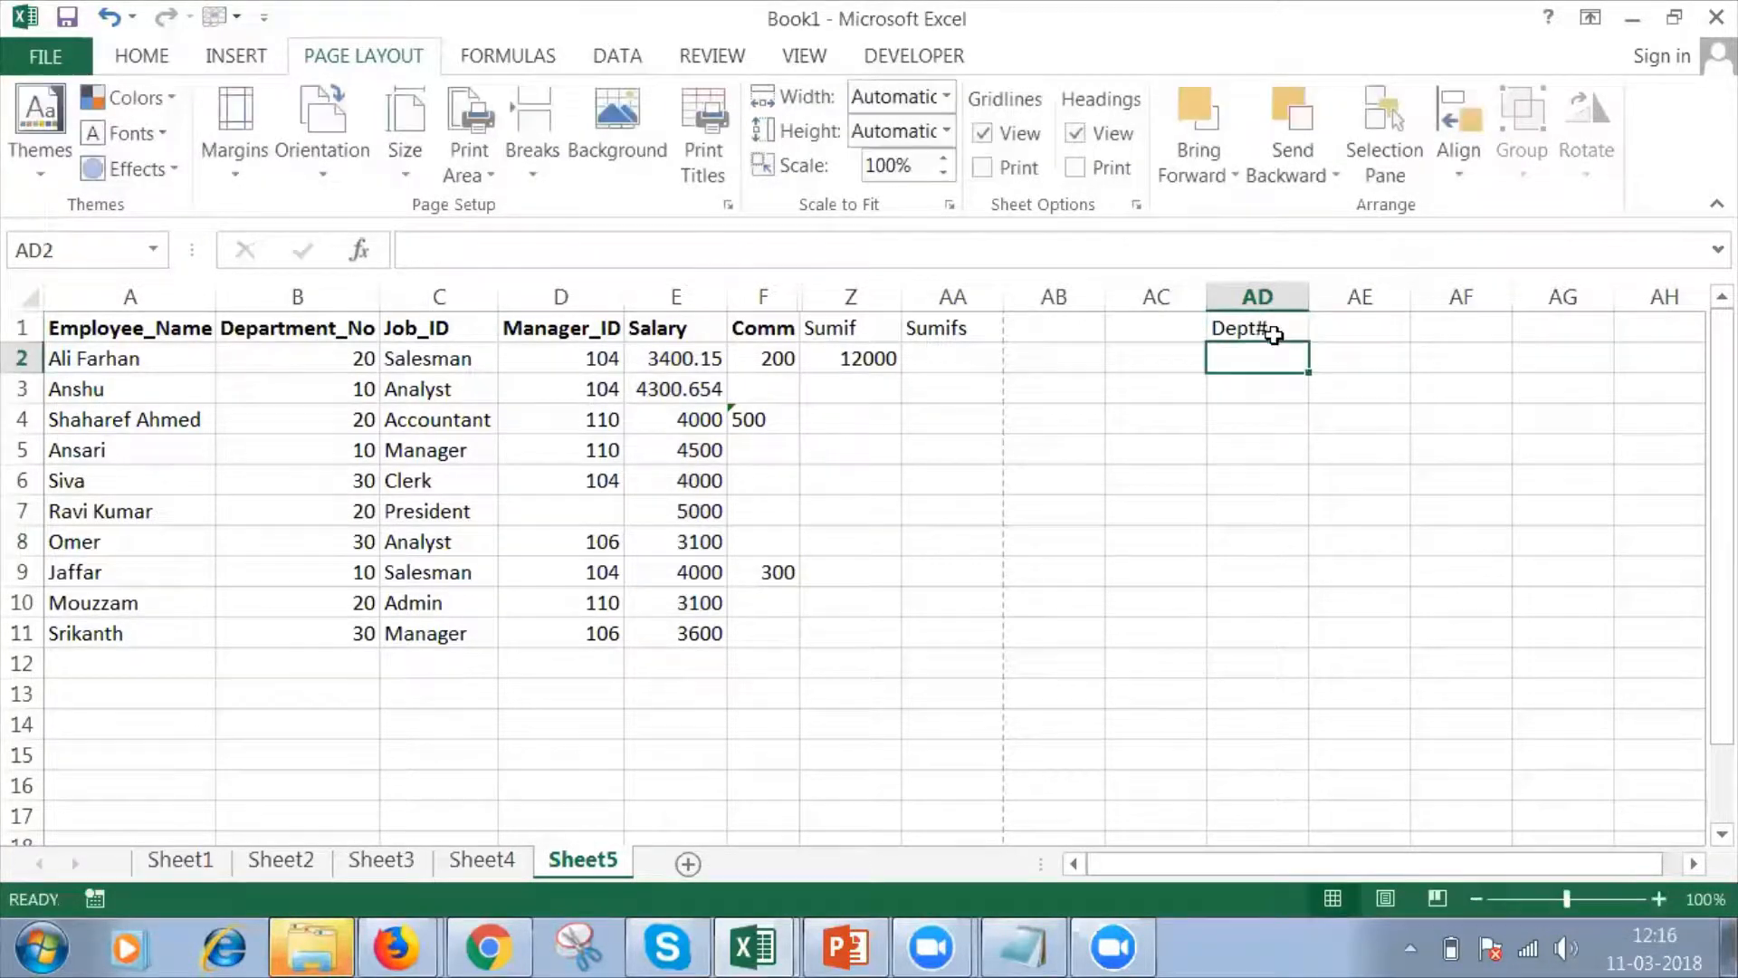
pyautogui.write('20')
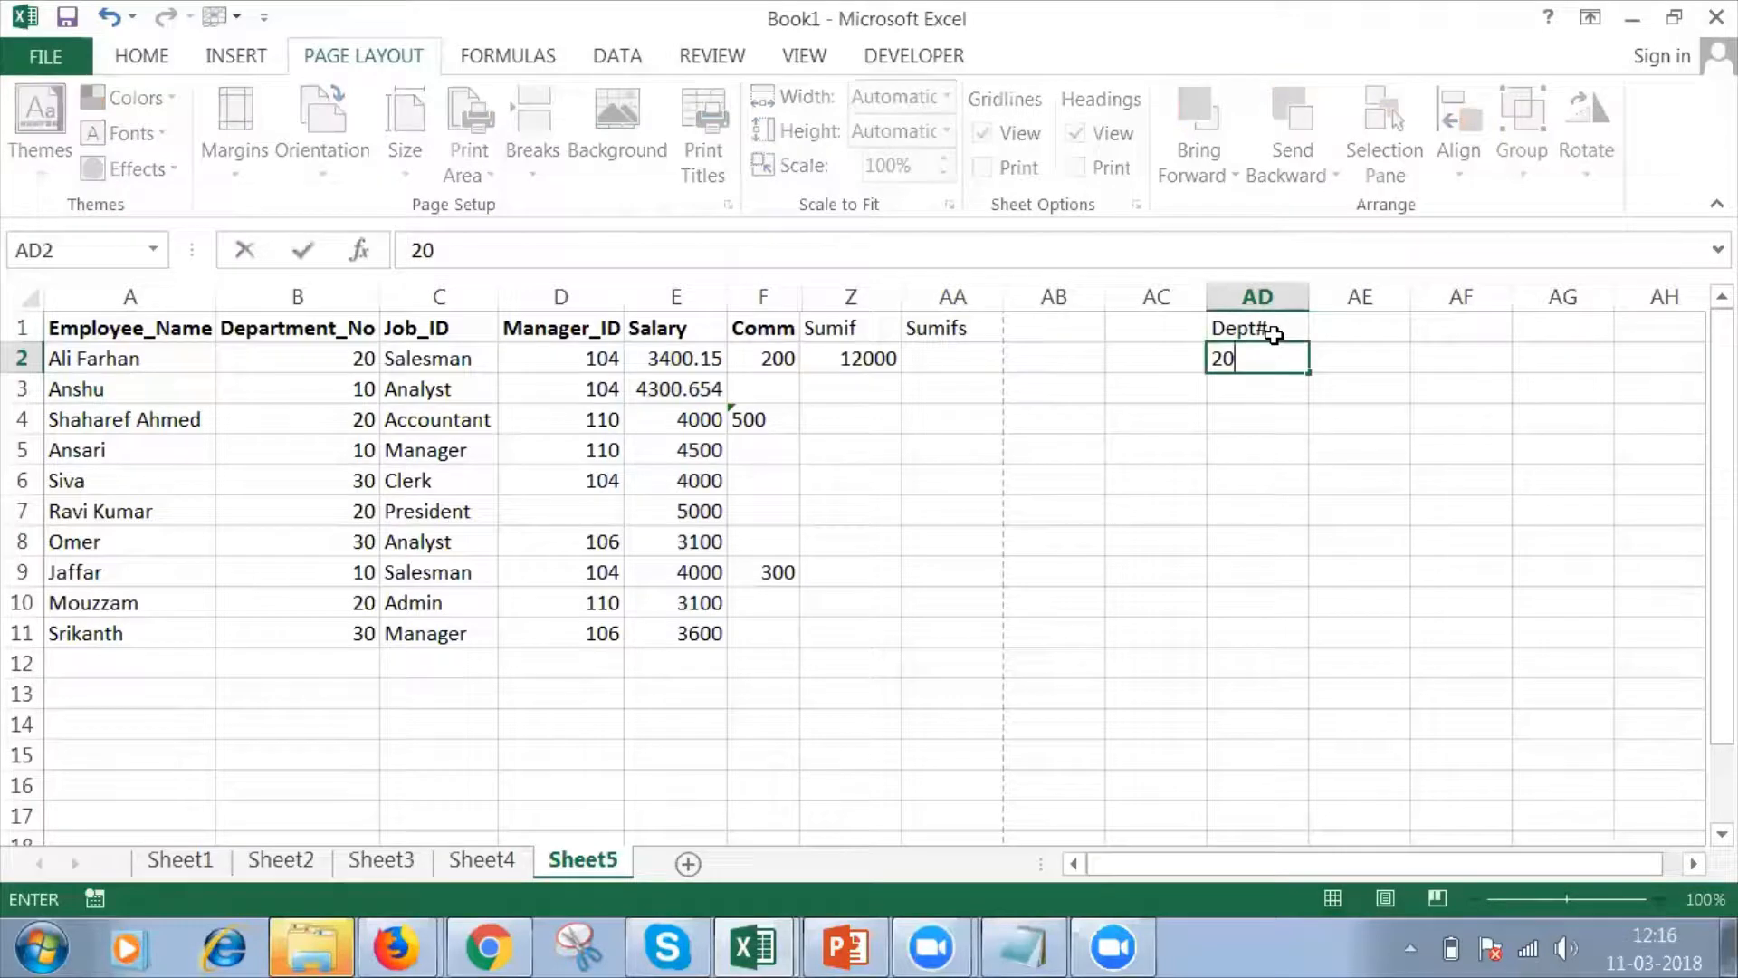
pyautogui.press('Up')
# Enter the criteria heading Job in cell AE1 with the value Analyst in AE2.
pyautogui.press('Right')
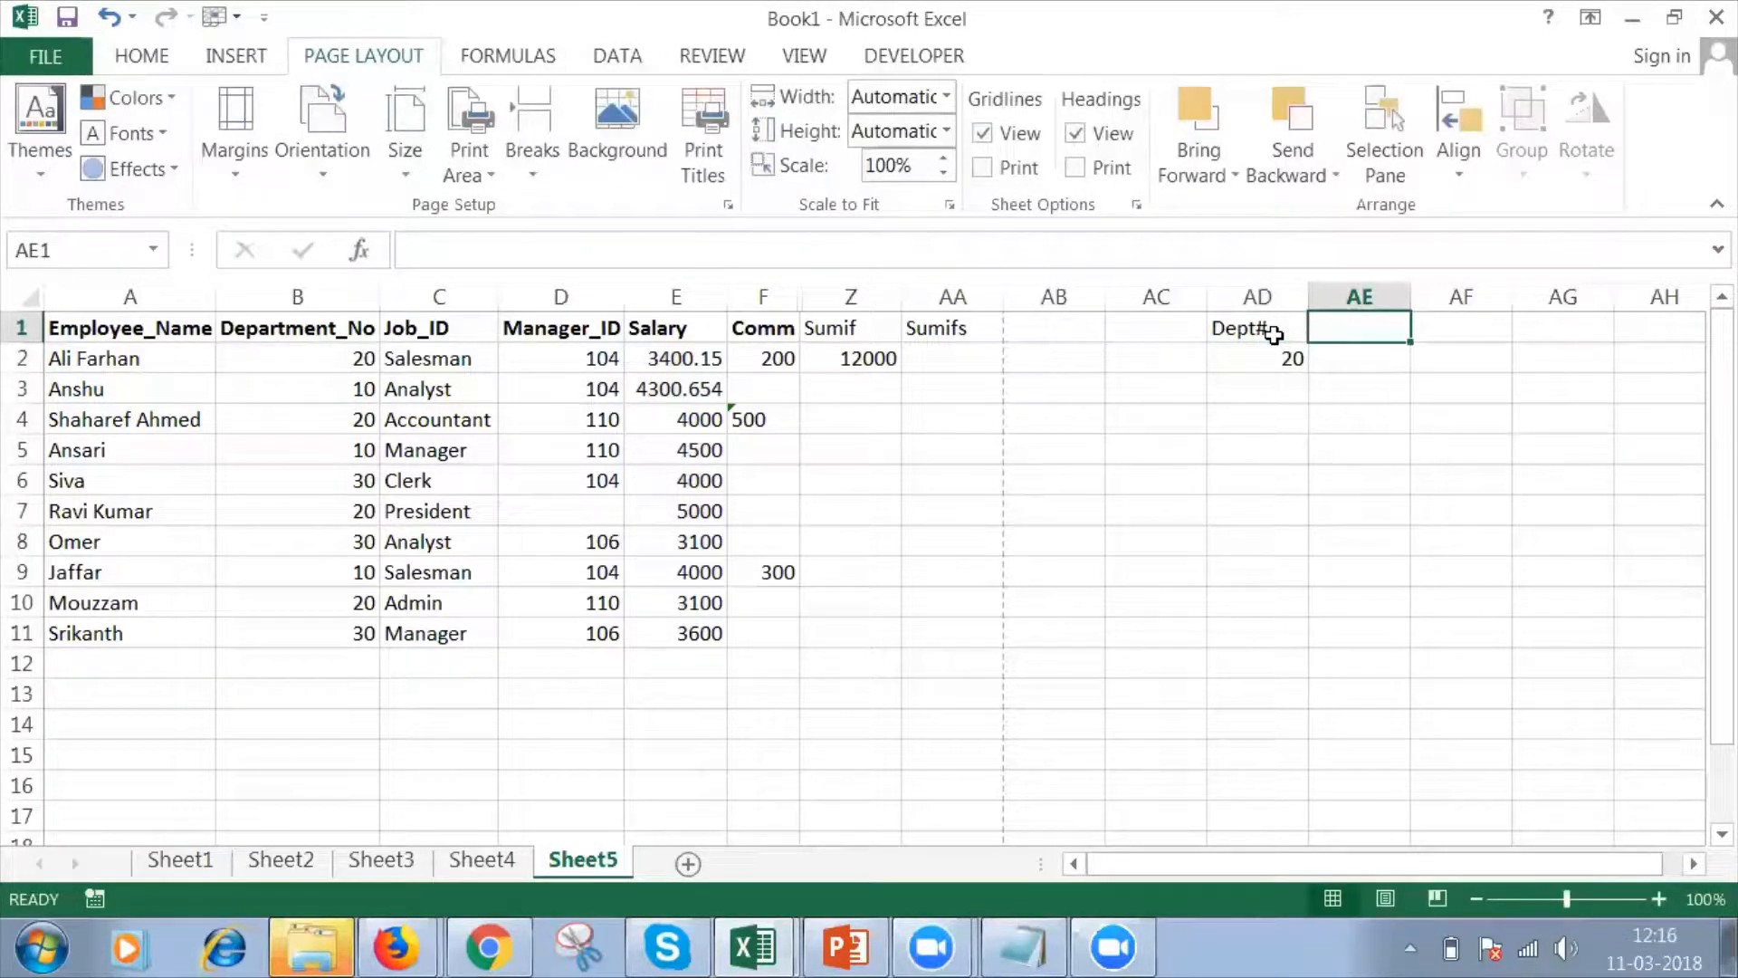
pyautogui.write('Job')
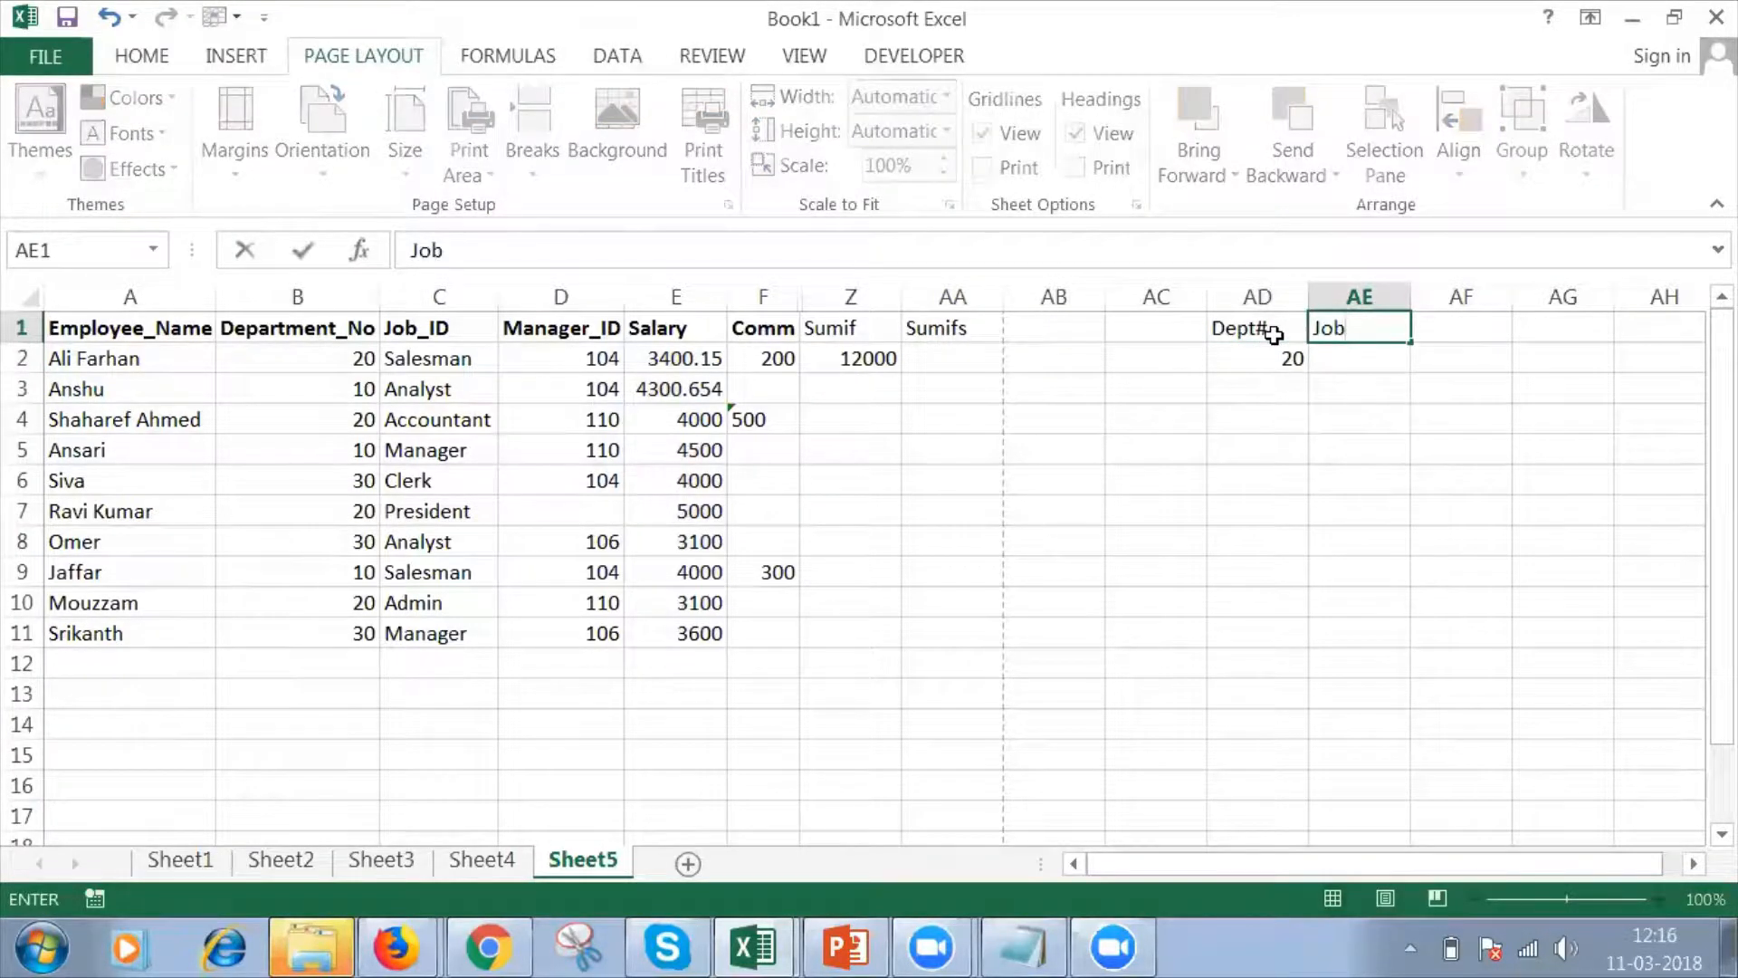
pyautogui.press('Return')
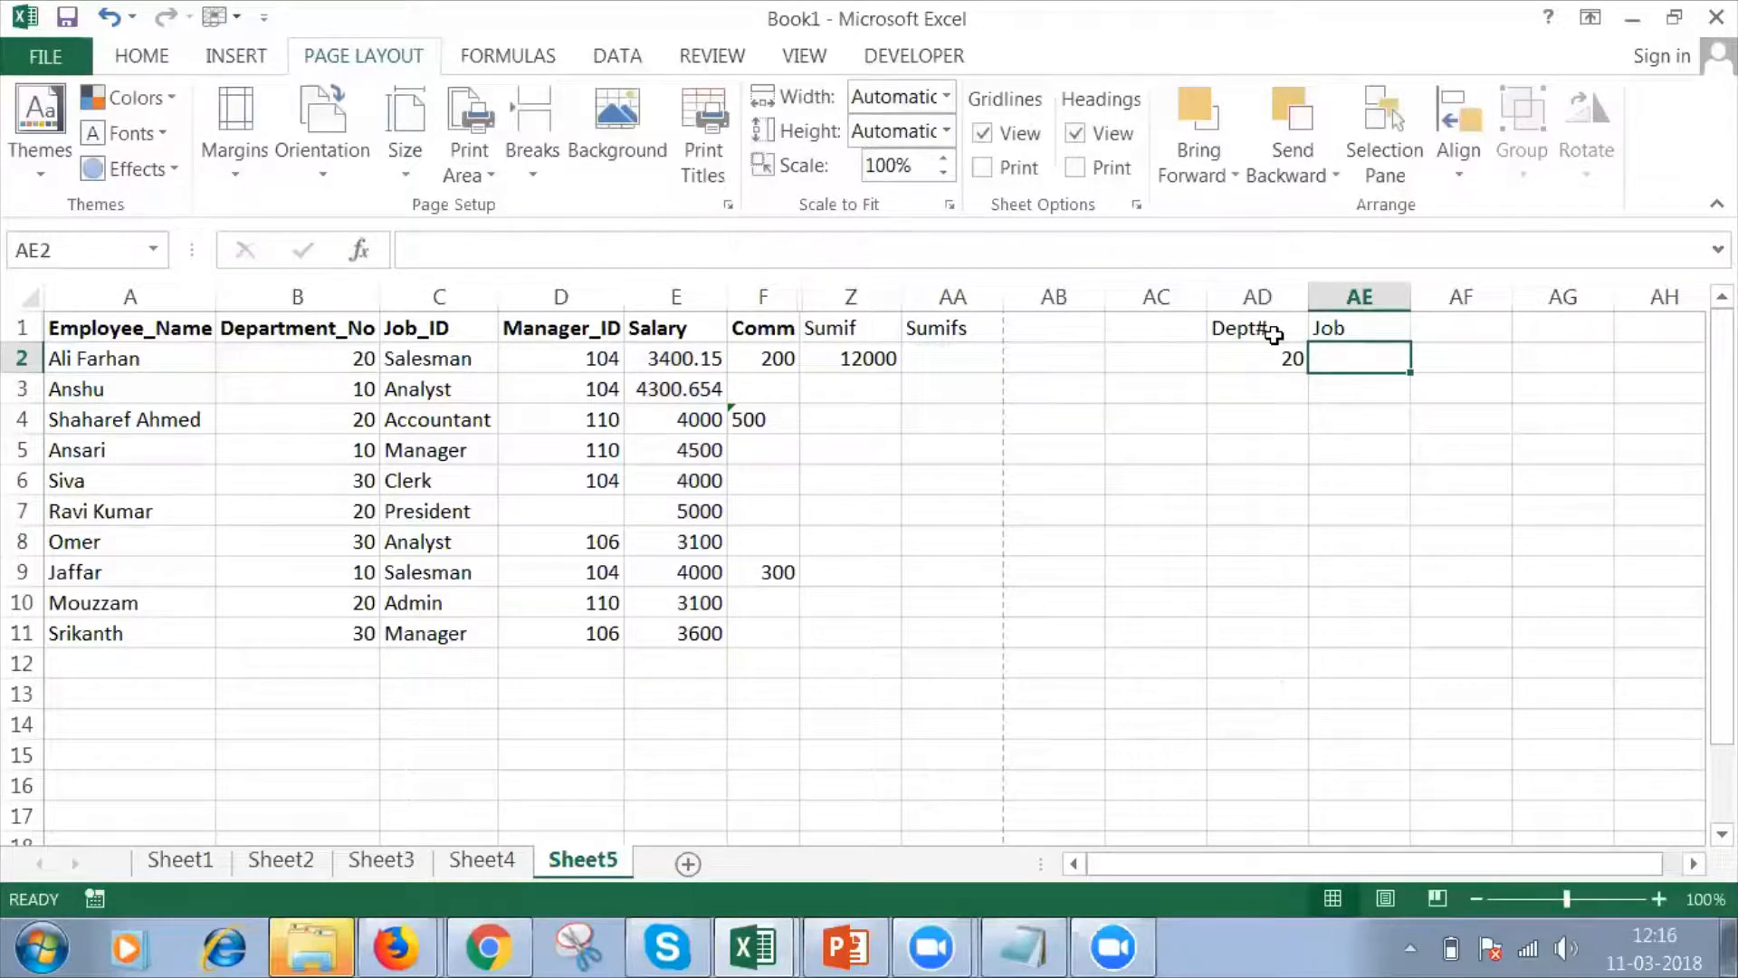
pyautogui.write('A')
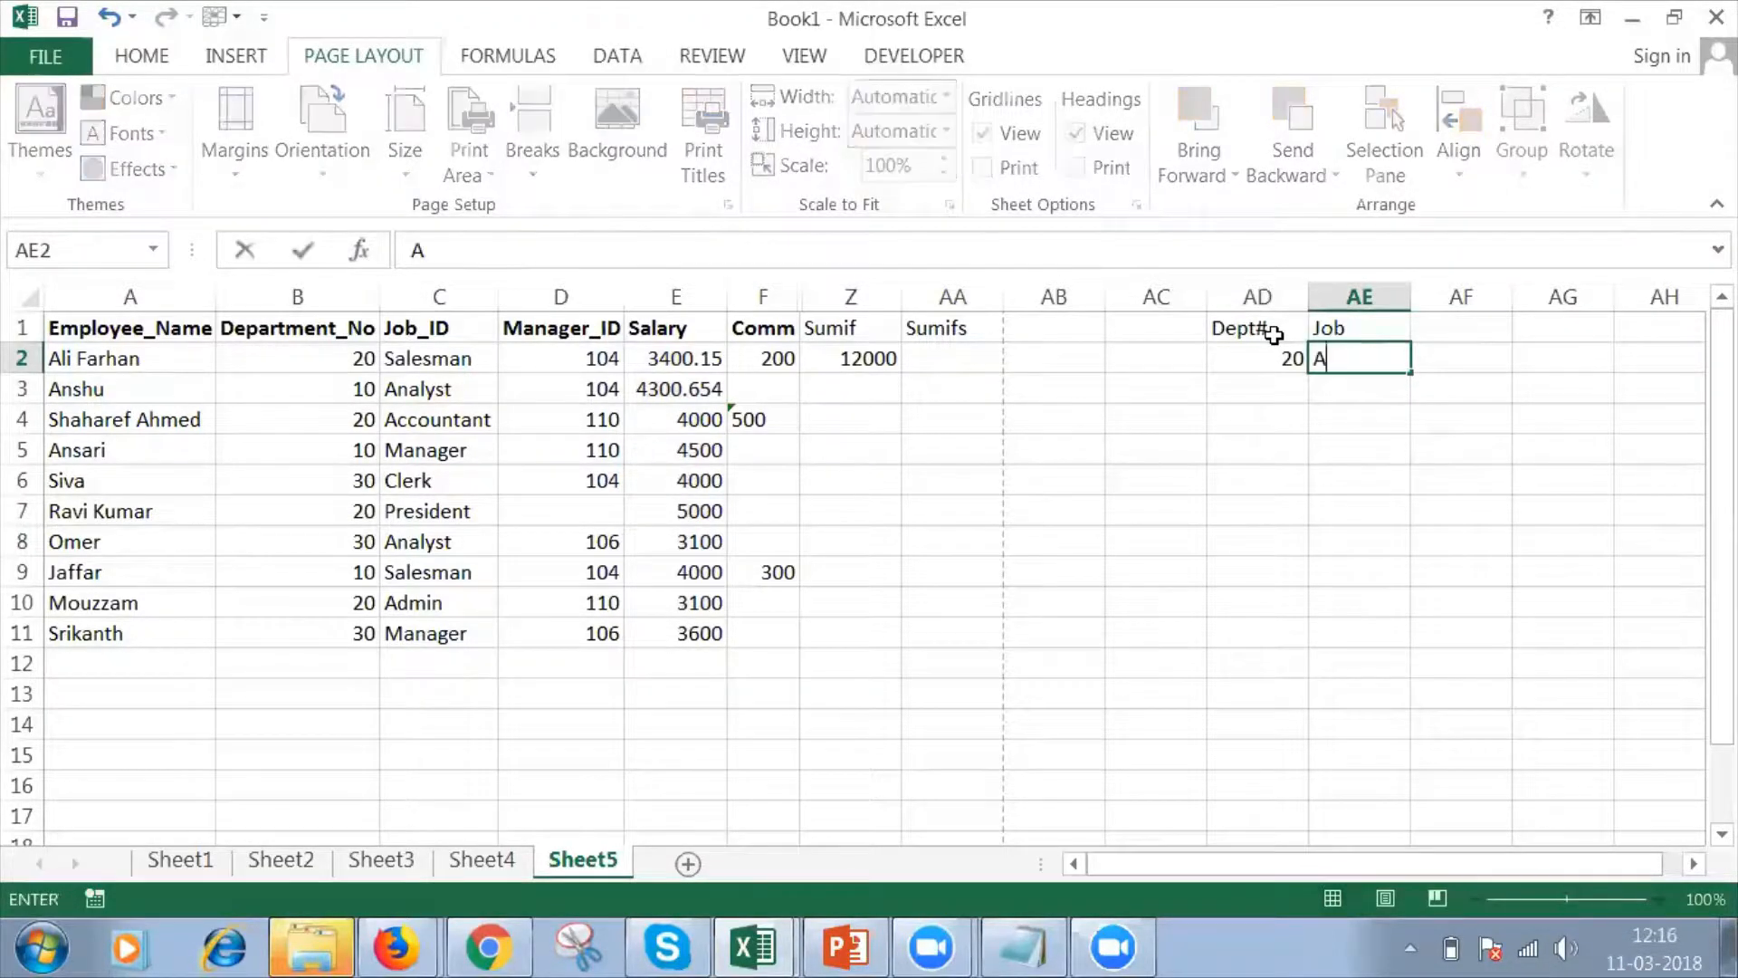
pyautogui.write('nalyst')
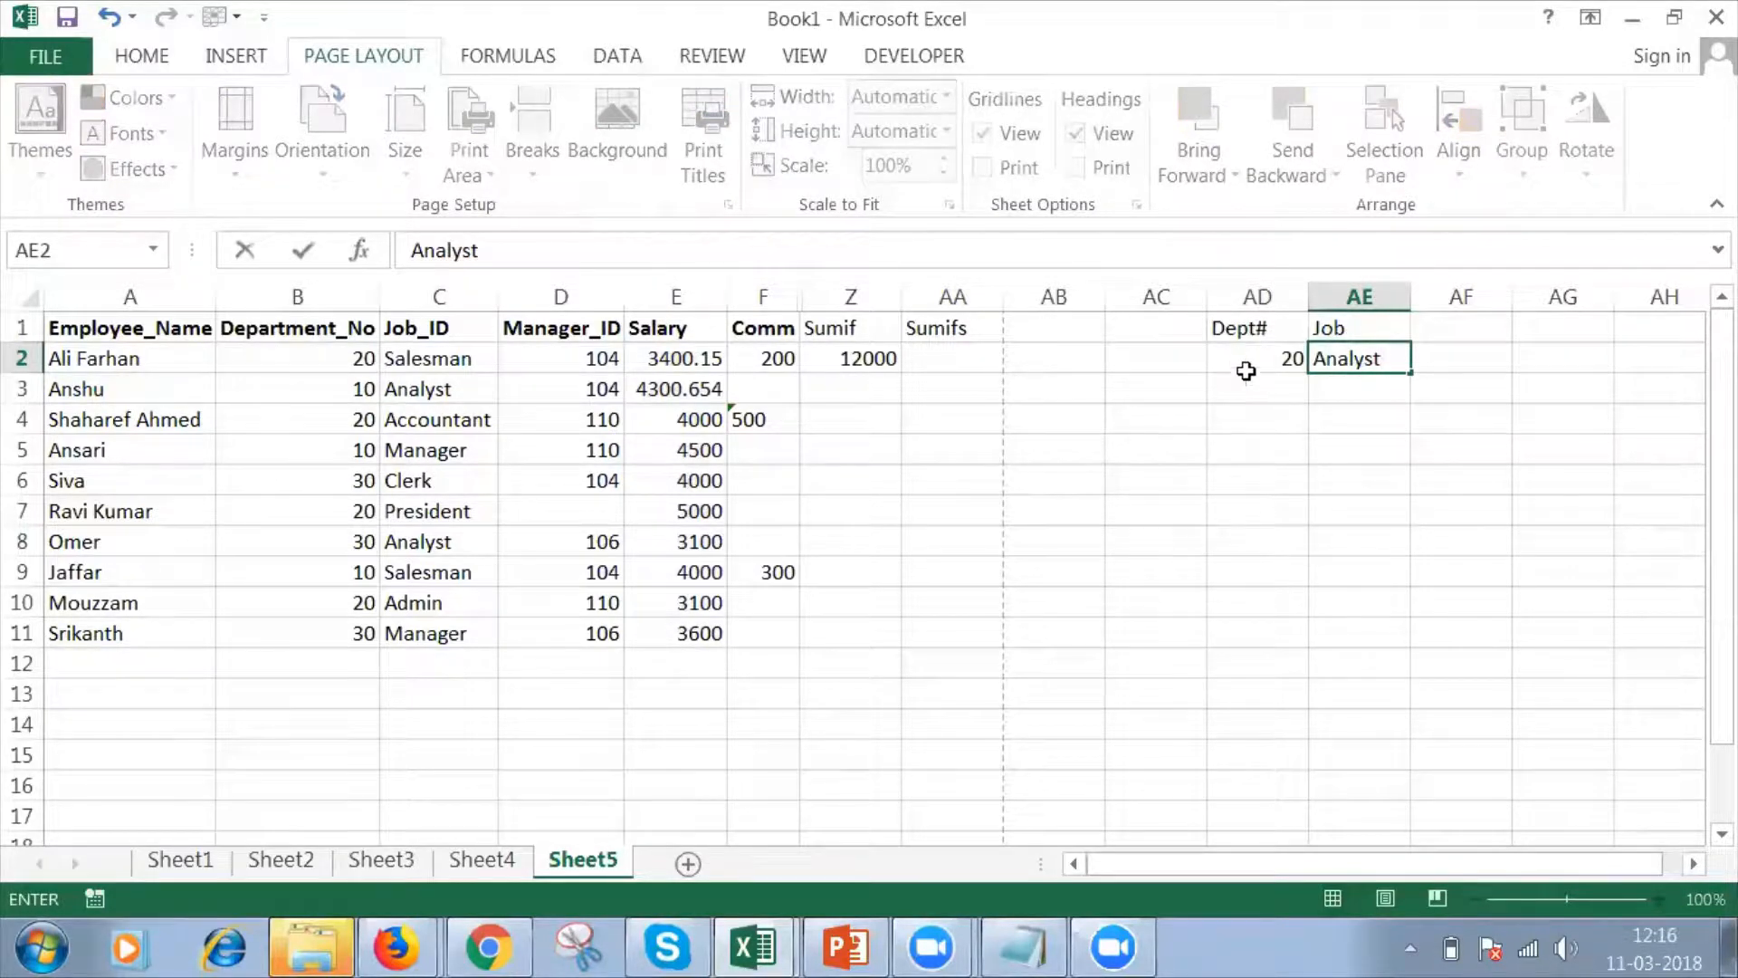
pyautogui.press('Return')
# Review the department and job criteria in columns AD and AE.
pyautogui.click(1269, 332)
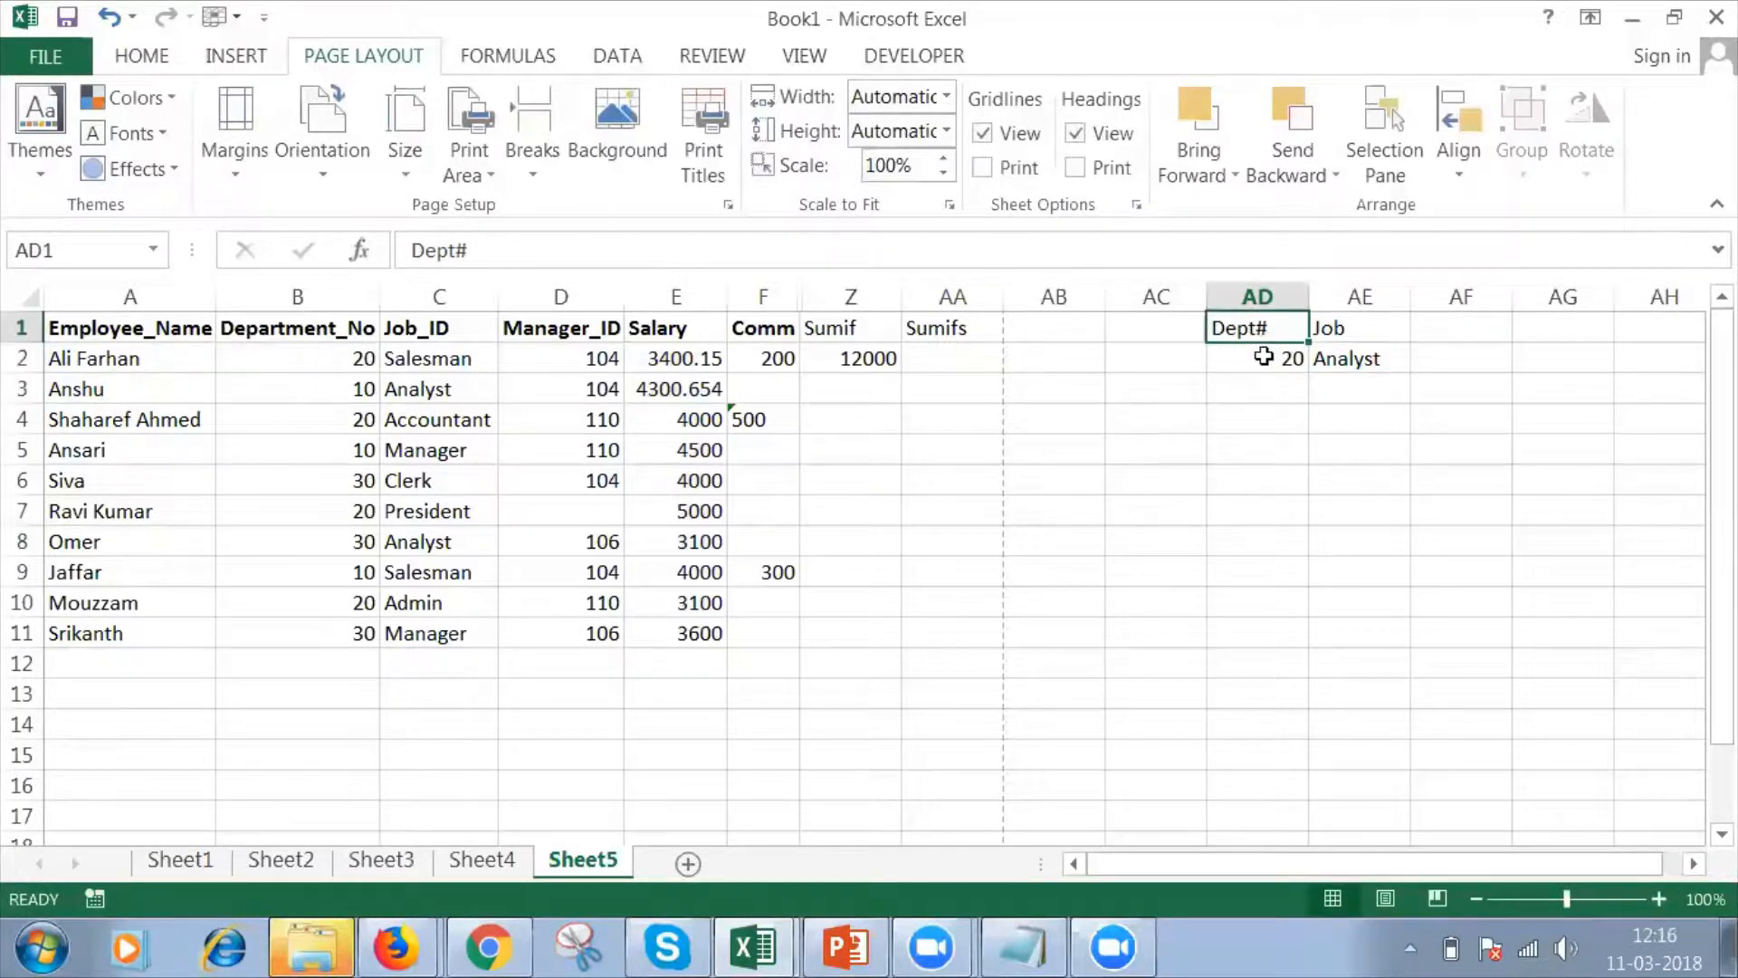
pyautogui.click(1261, 357)
pyautogui.click(1361, 357)
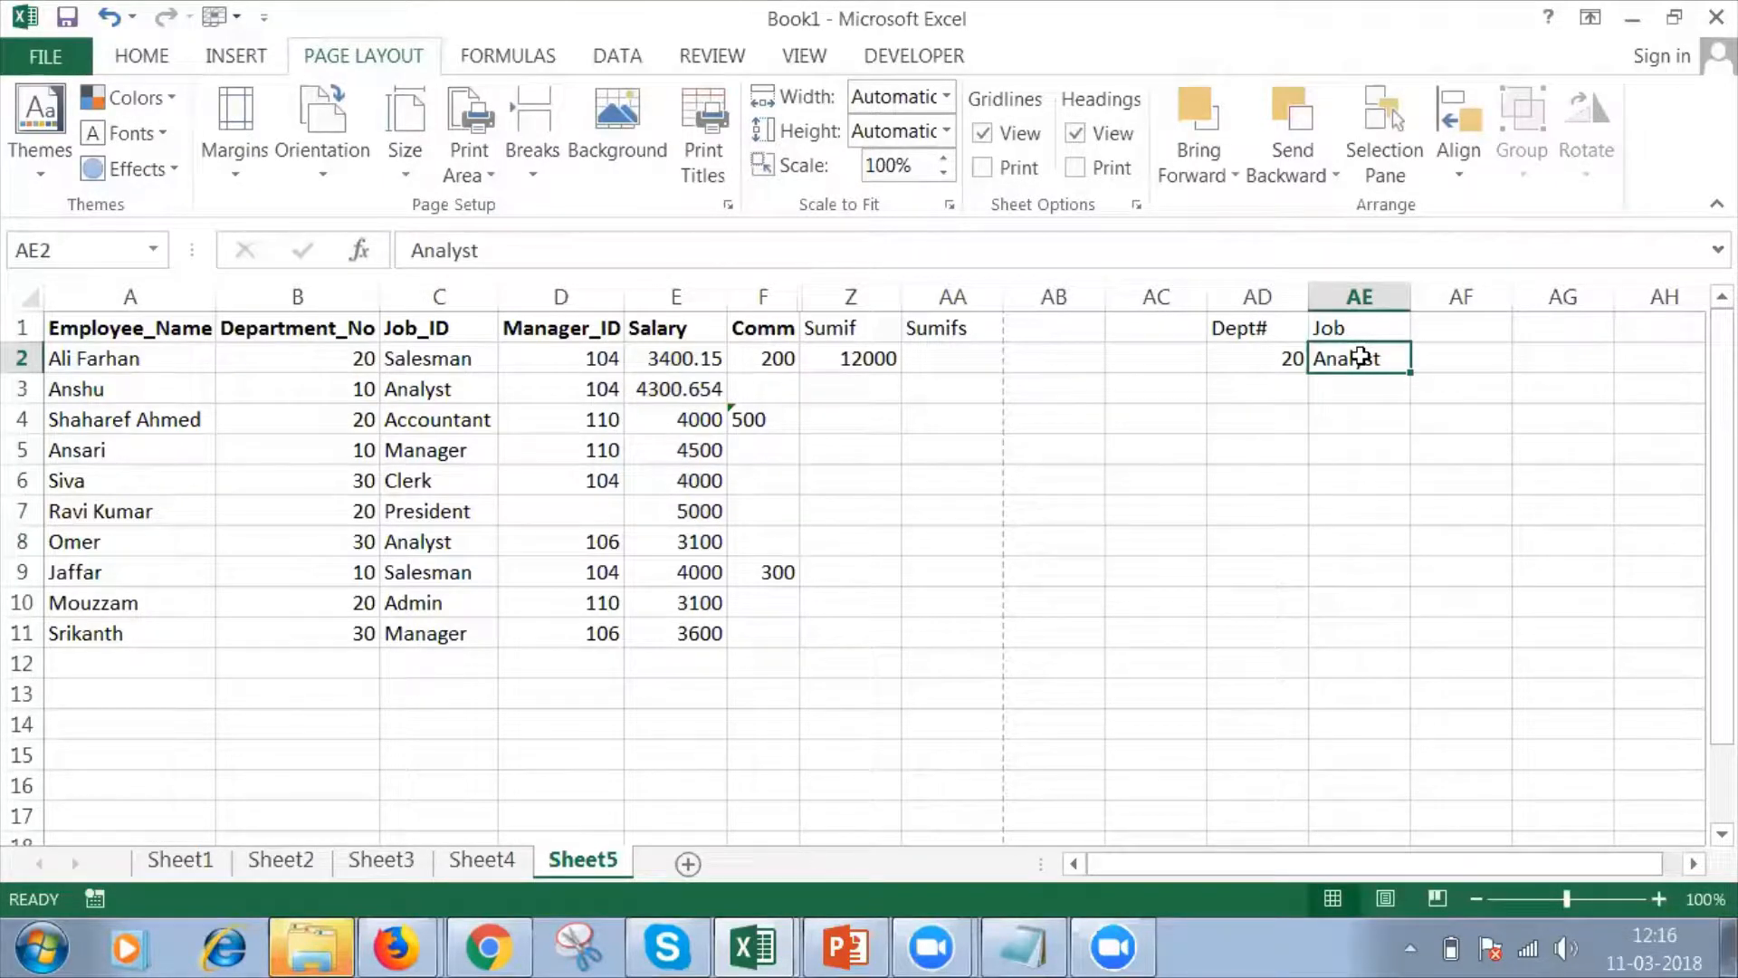
pyautogui.click(981, 359)
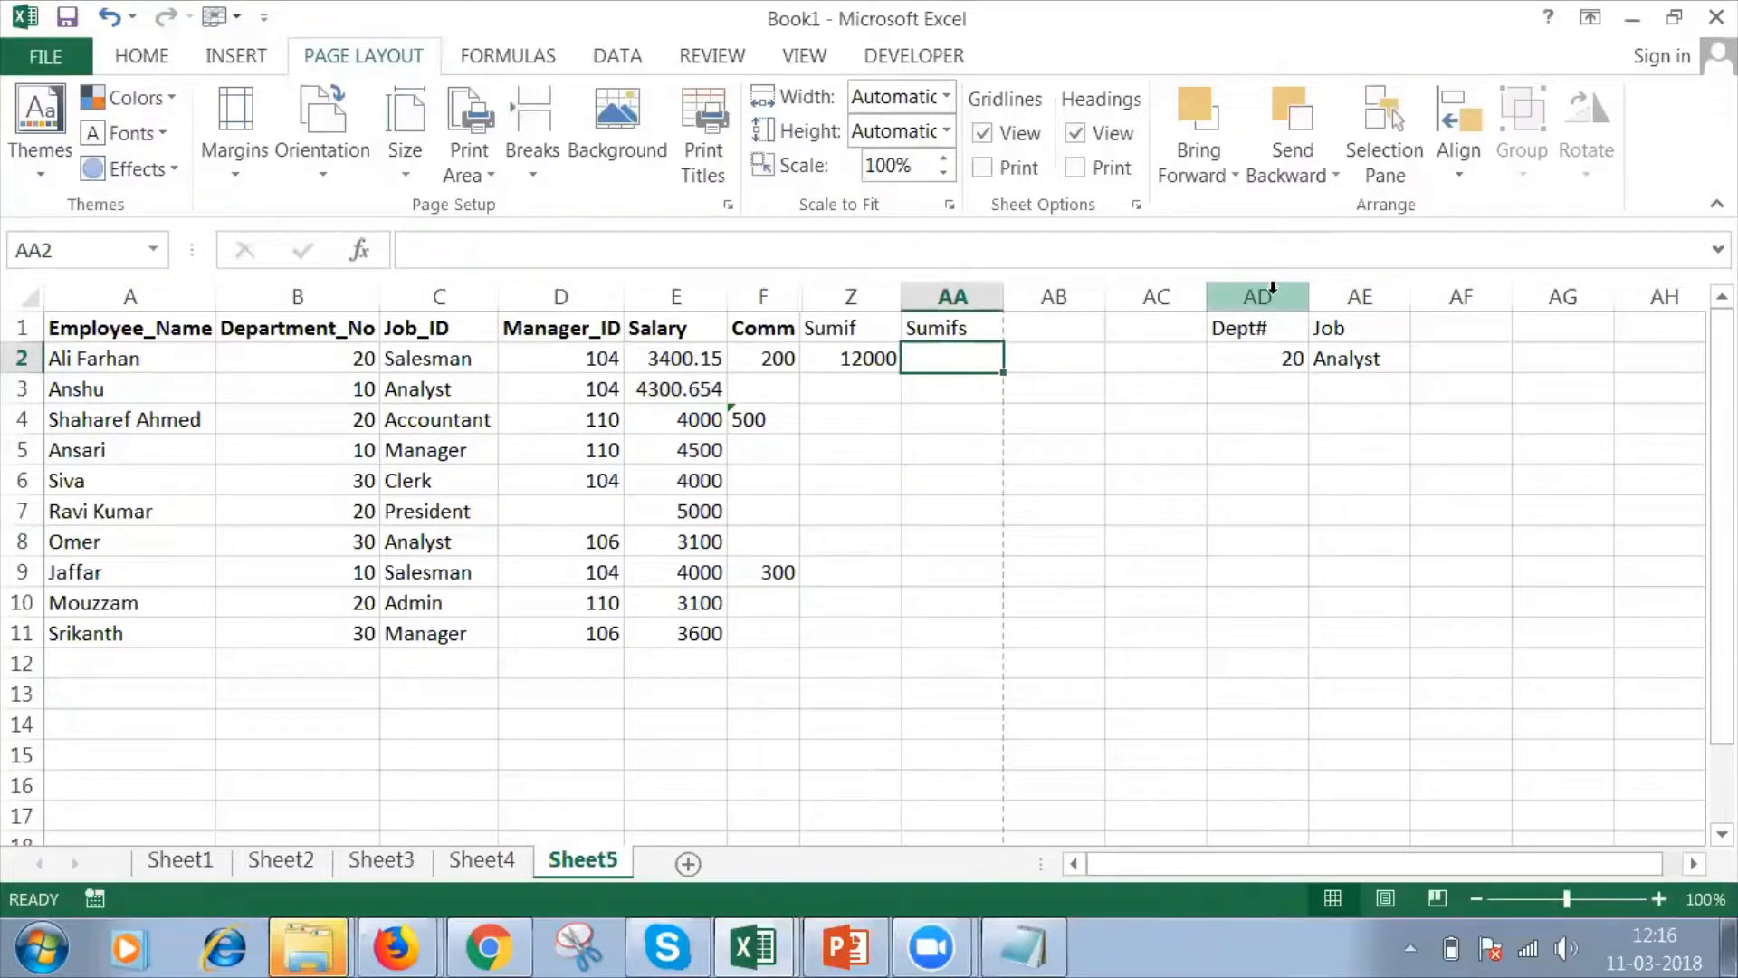
pyautogui.moveTo(1268, 290); pyautogui.dragTo(1333, 282)
pyautogui.click(1333, 283)
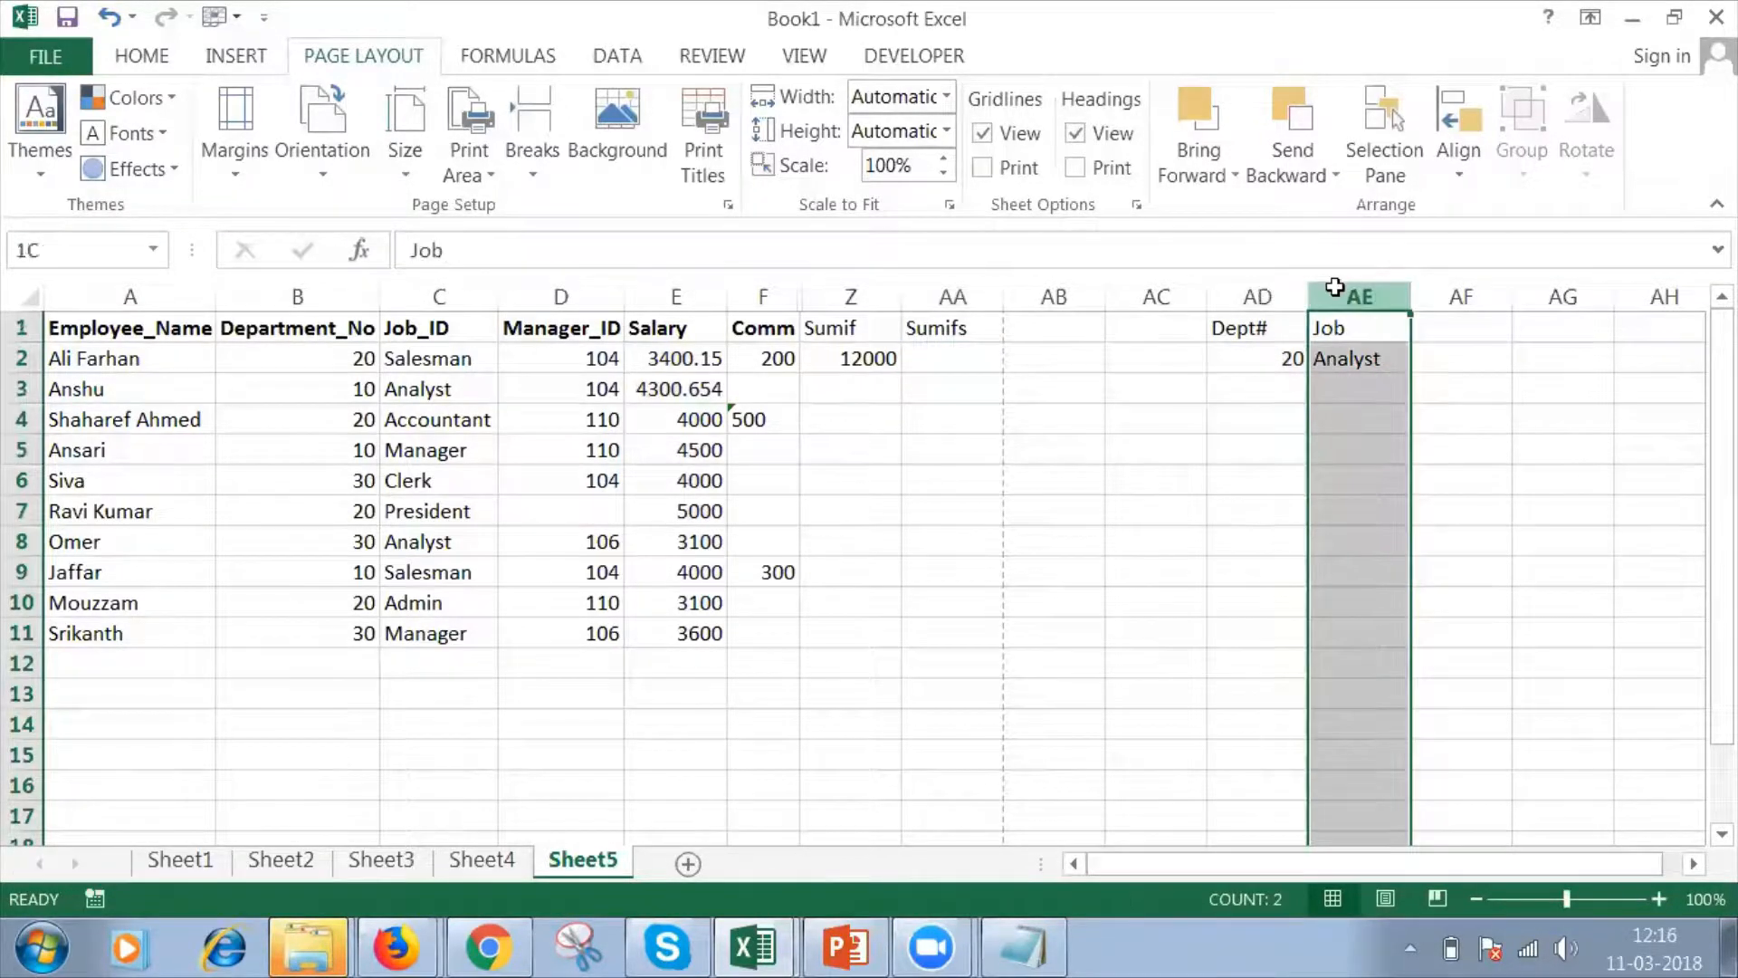
# Start a SUMIFS formula in cell AA2 with the salaries E2:E11 as the sum range.
pyautogui.click(954, 357)
pyautogui.write('=')
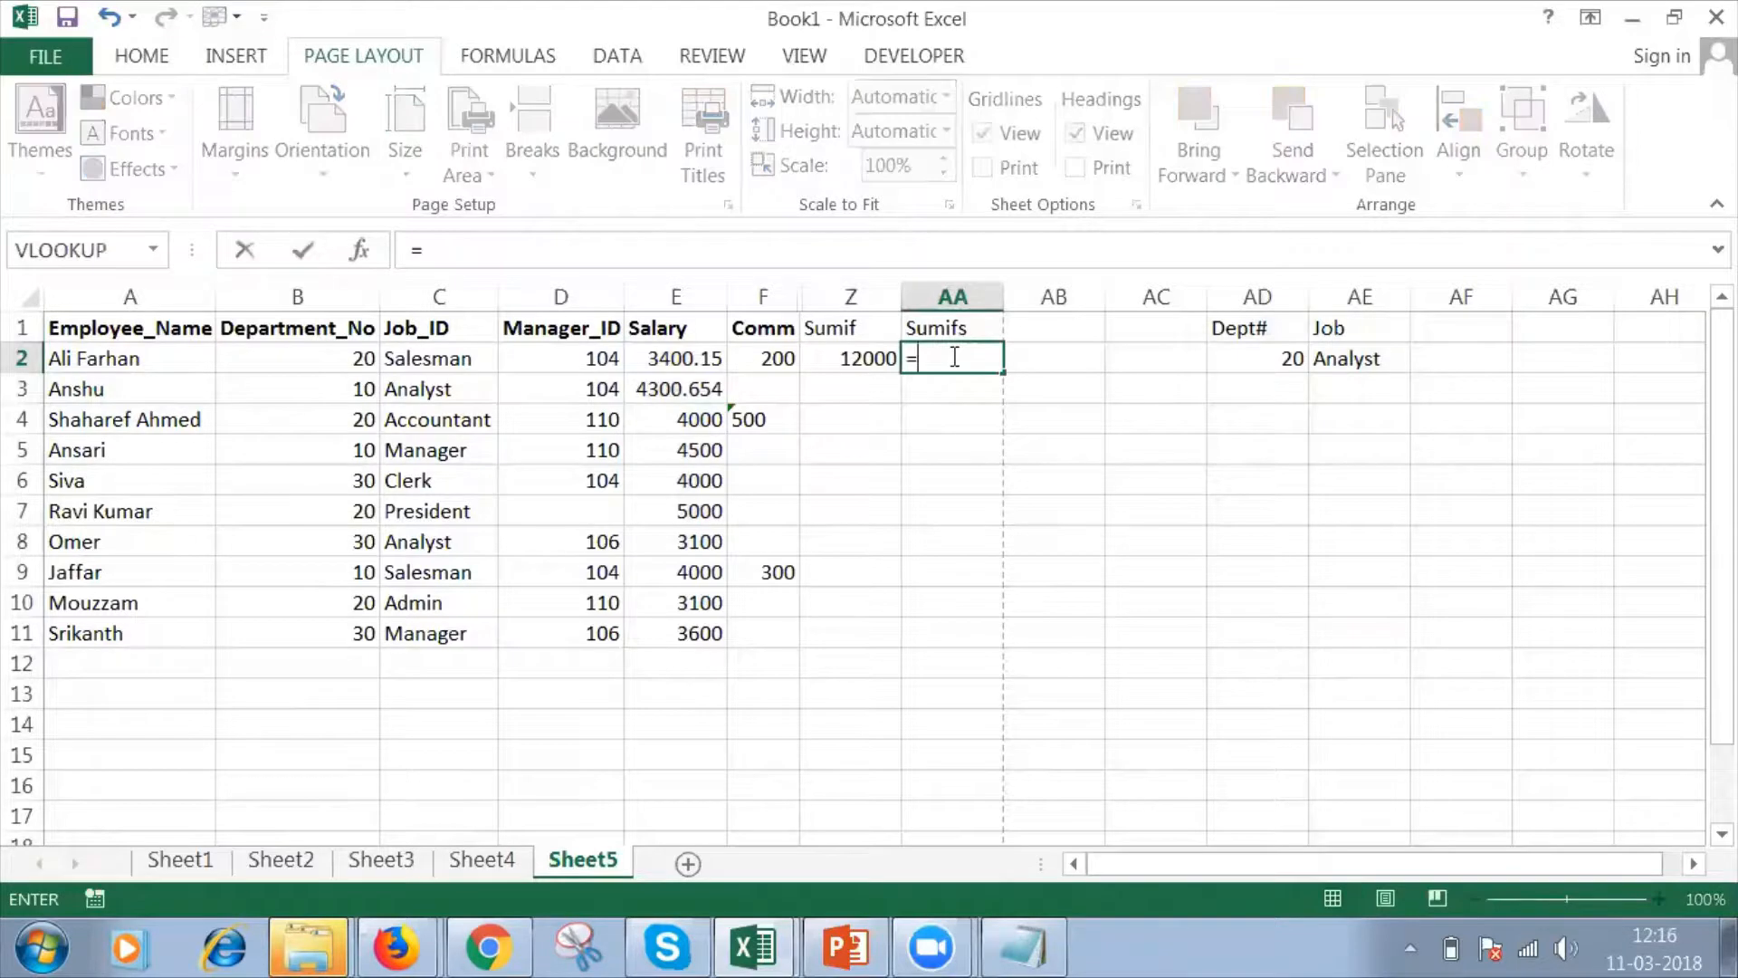
pyautogui.write('sumifs')
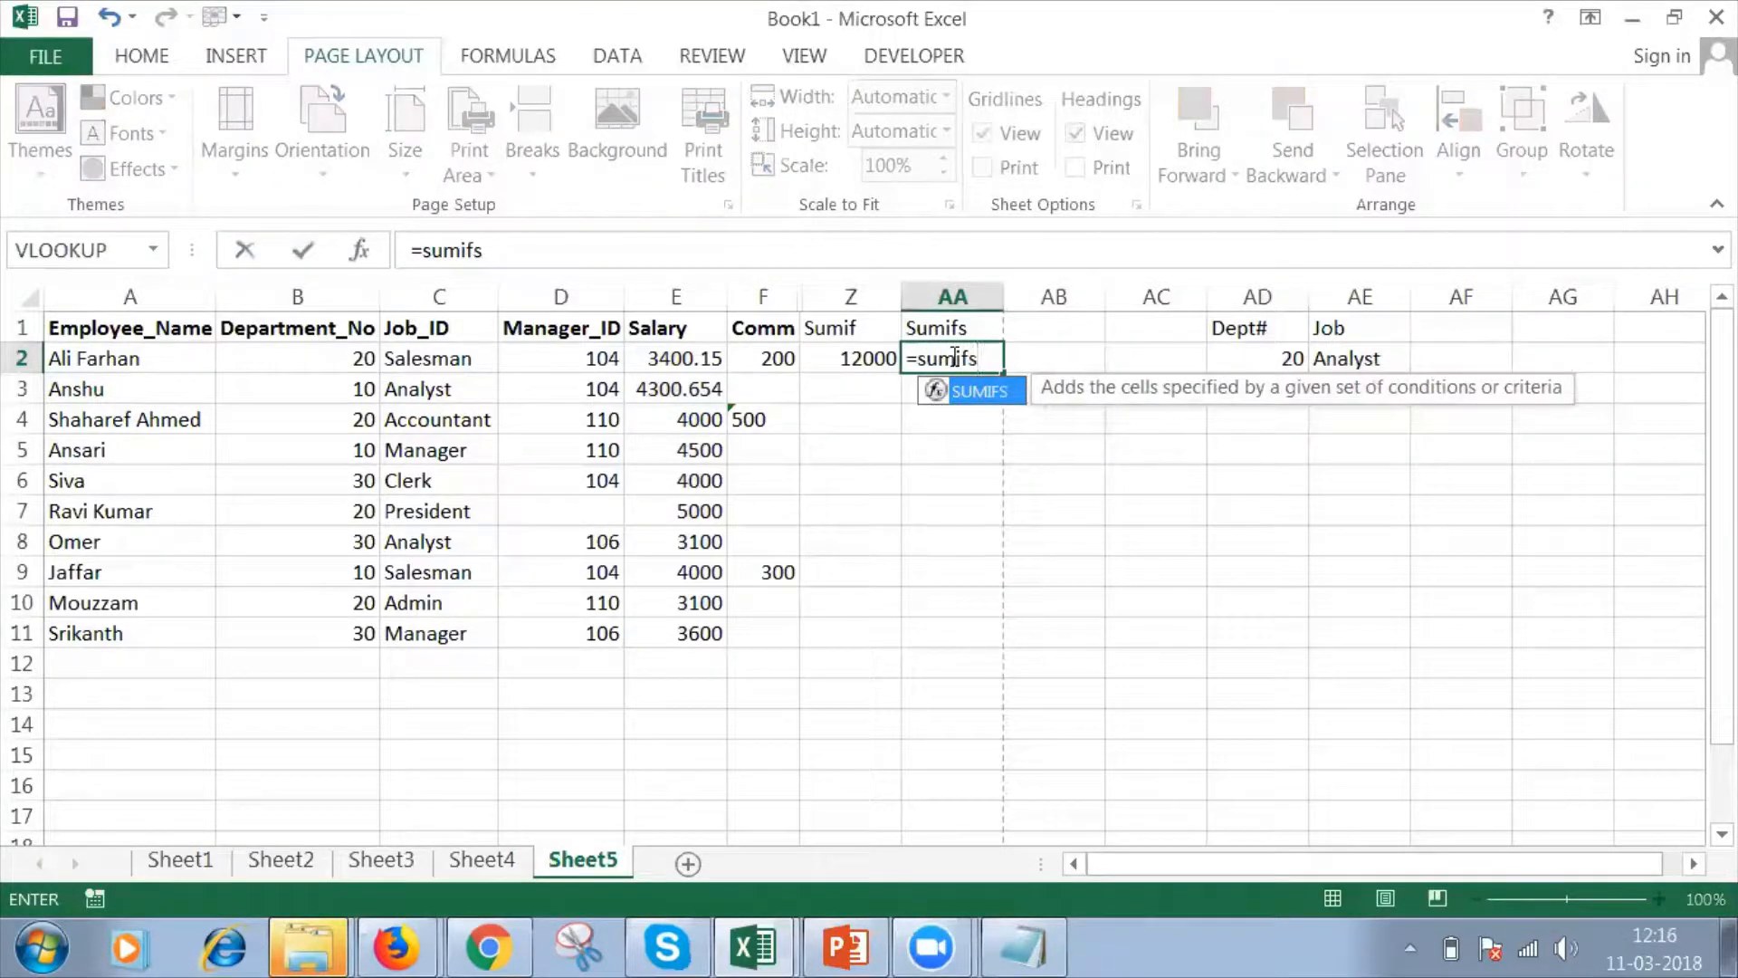
pyautogui.press('Tab')
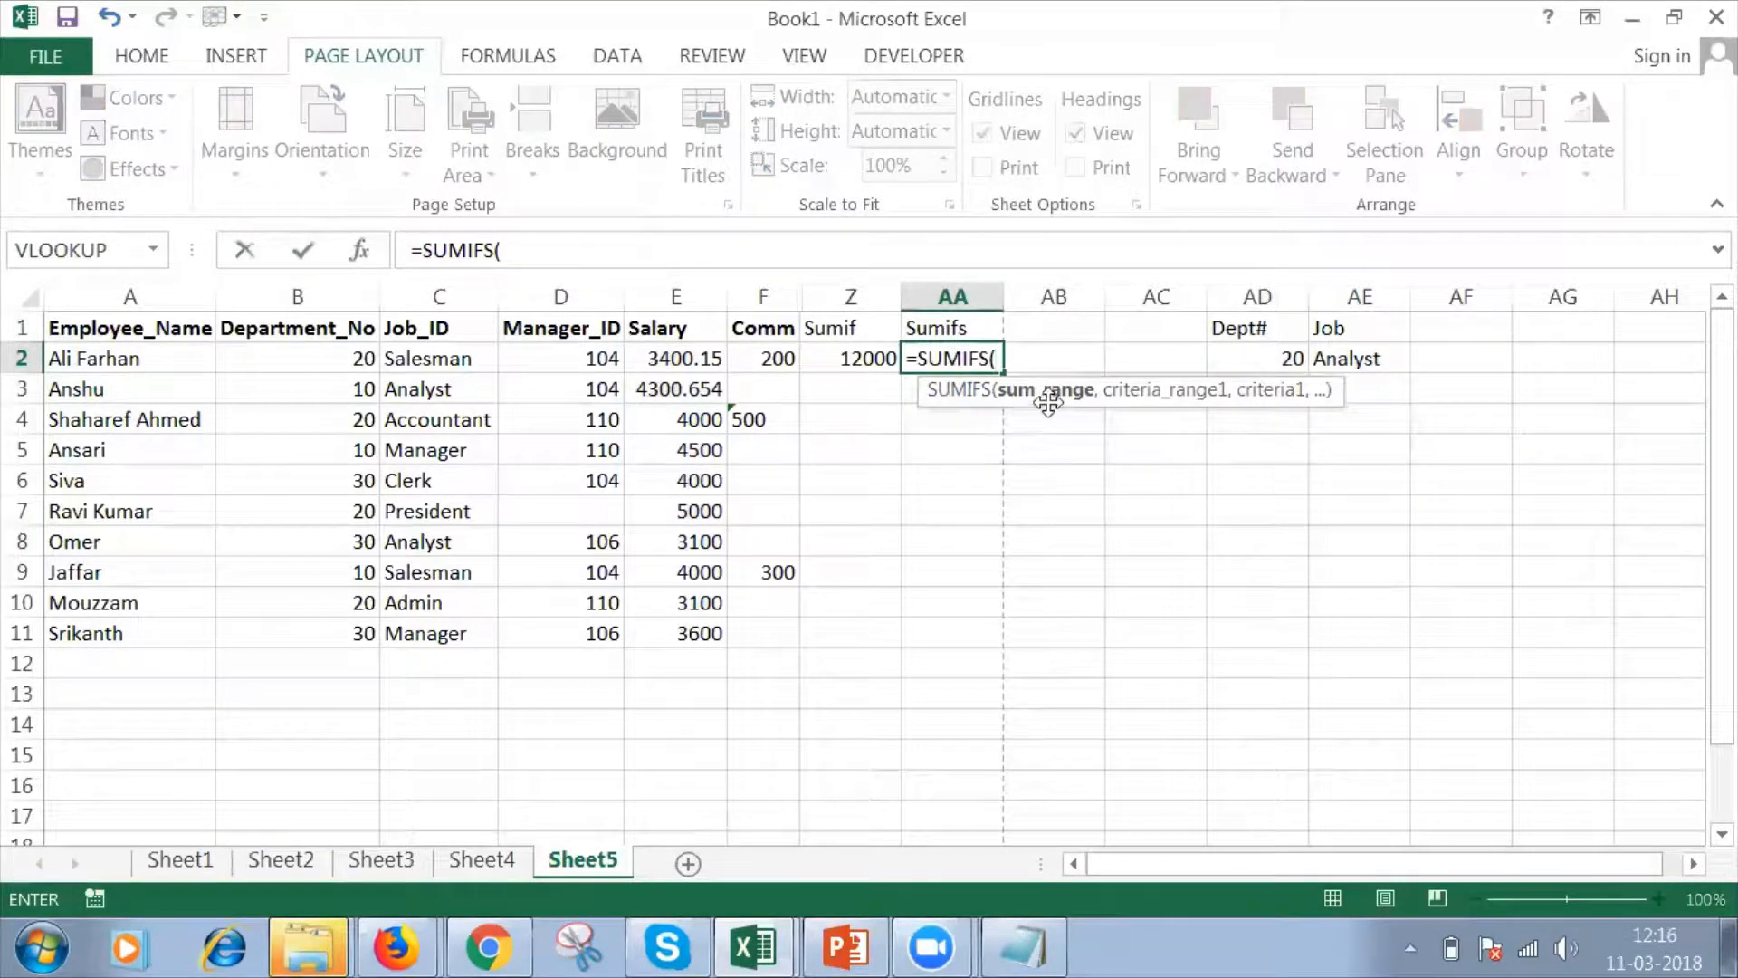
pyautogui.moveTo(670, 351); pyautogui.dragTo(670, 351)
pyautogui.write(',')
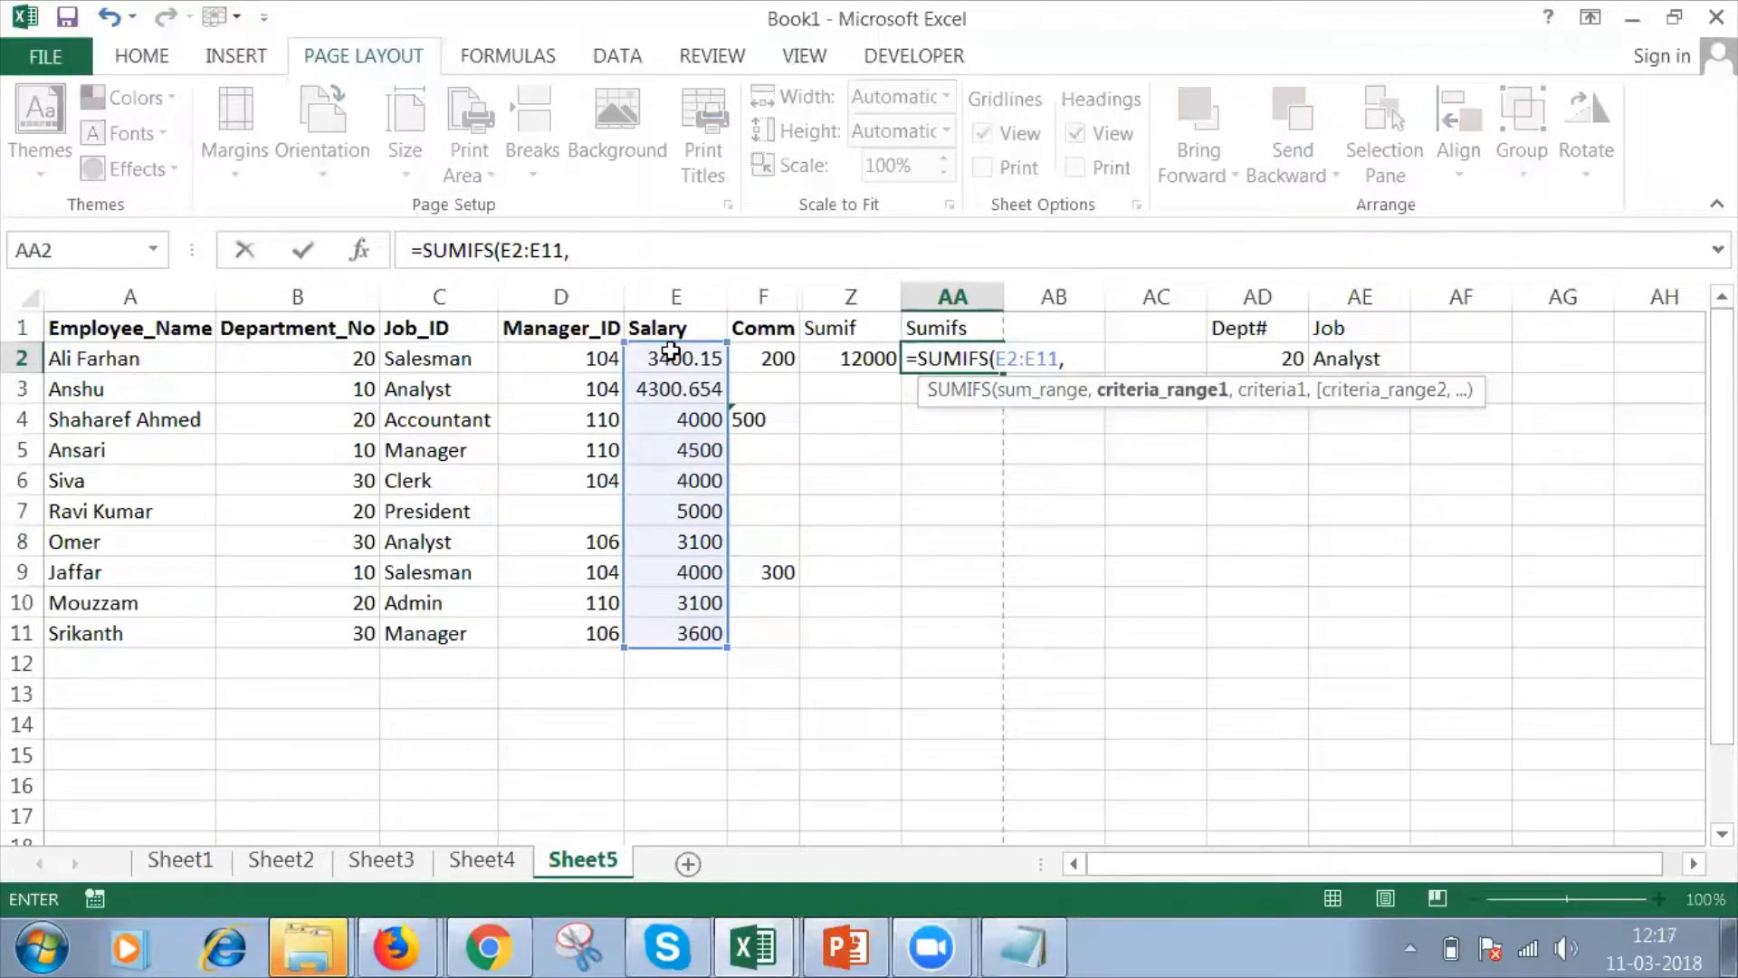
# Add the department numbers B2:B11 as the first SUMIFS criteria range with 20 as its criterion.
pyautogui.click(248, 358)
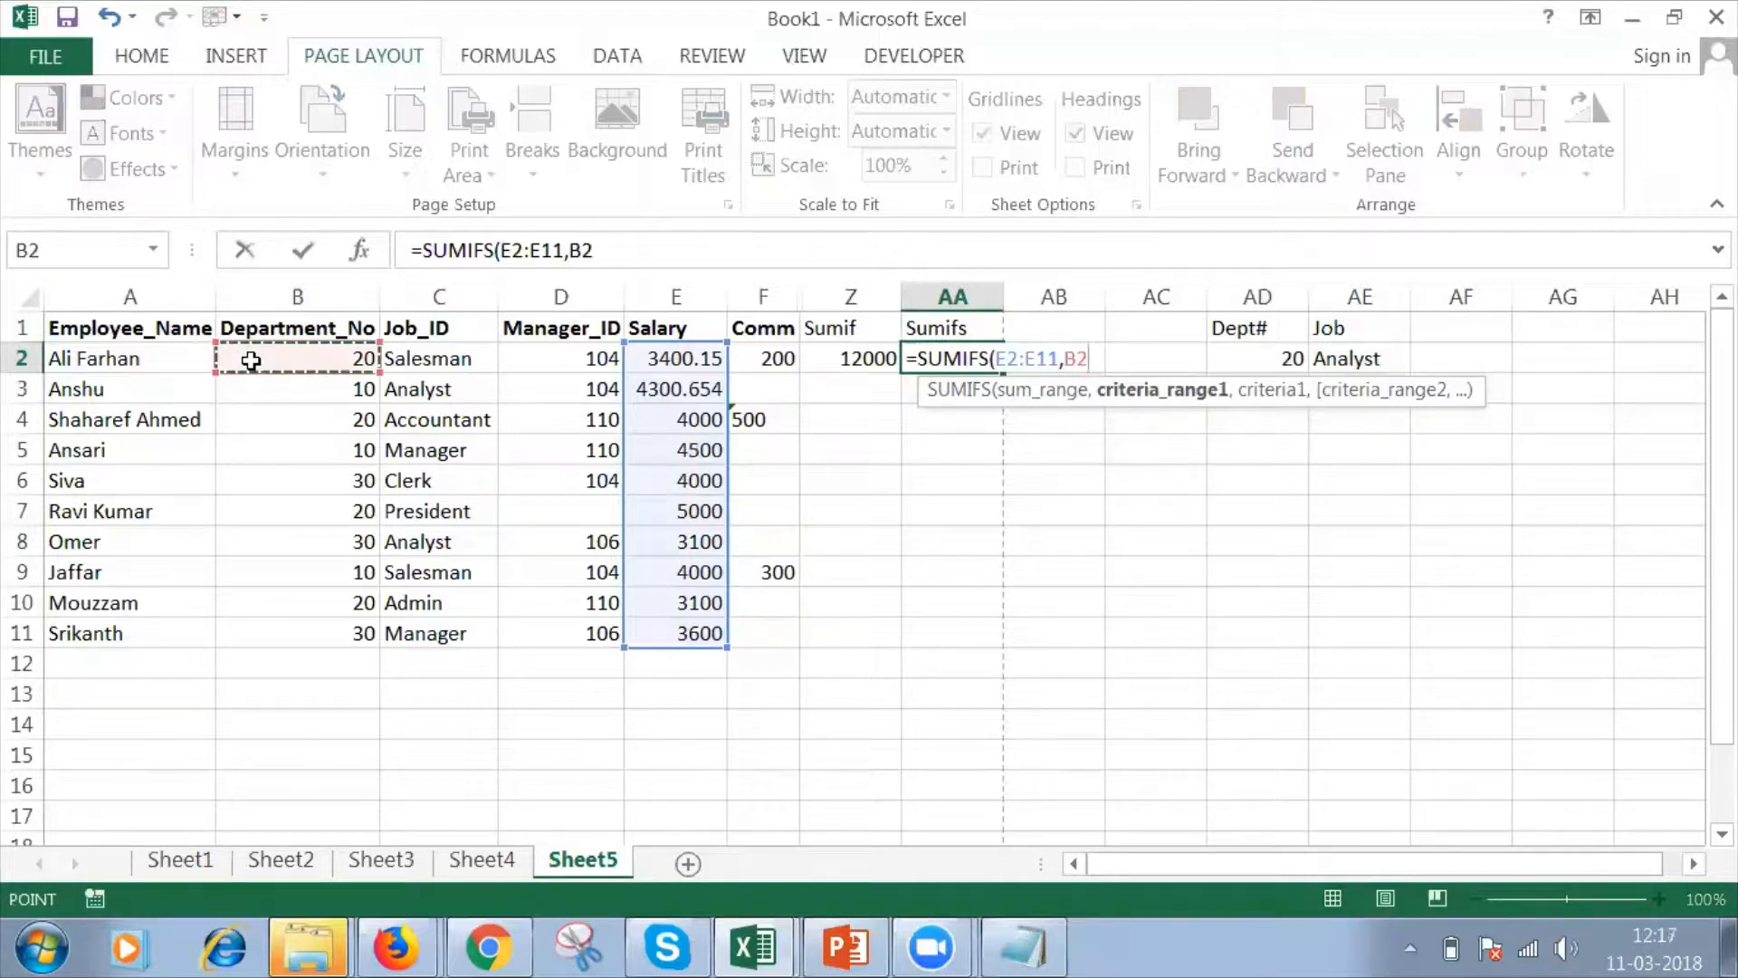
pyautogui.hotkey('shift', 'Down')
pyautogui.hotkey('shift', 'Down')
pyautogui.hotkey('shift', 'Down')
pyautogui.hotkey('shift', 'Down')
pyautogui.hotkey('shift', 'Down')
pyautogui.hotkey('shift', 'Down')
pyautogui.hotkey('shift', 'Down')
pyautogui.hotkey('shift', 'Down')
pyautogui.hotkey('shift', 'Down')
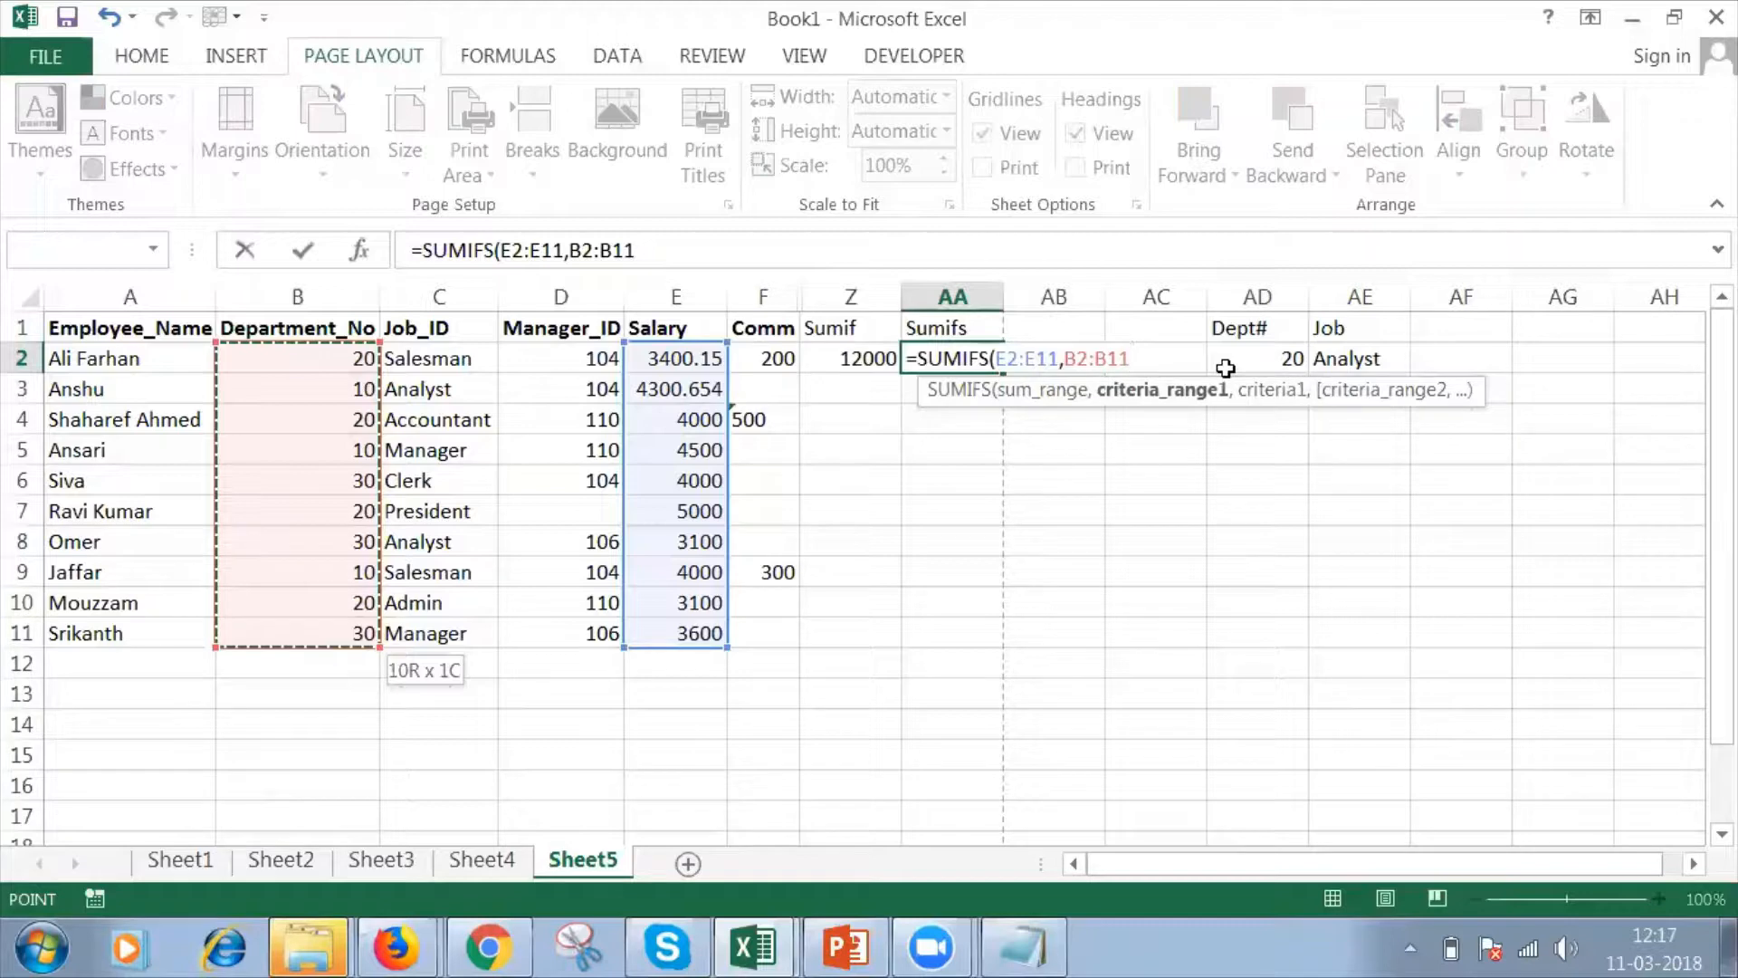
pyautogui.write(',')
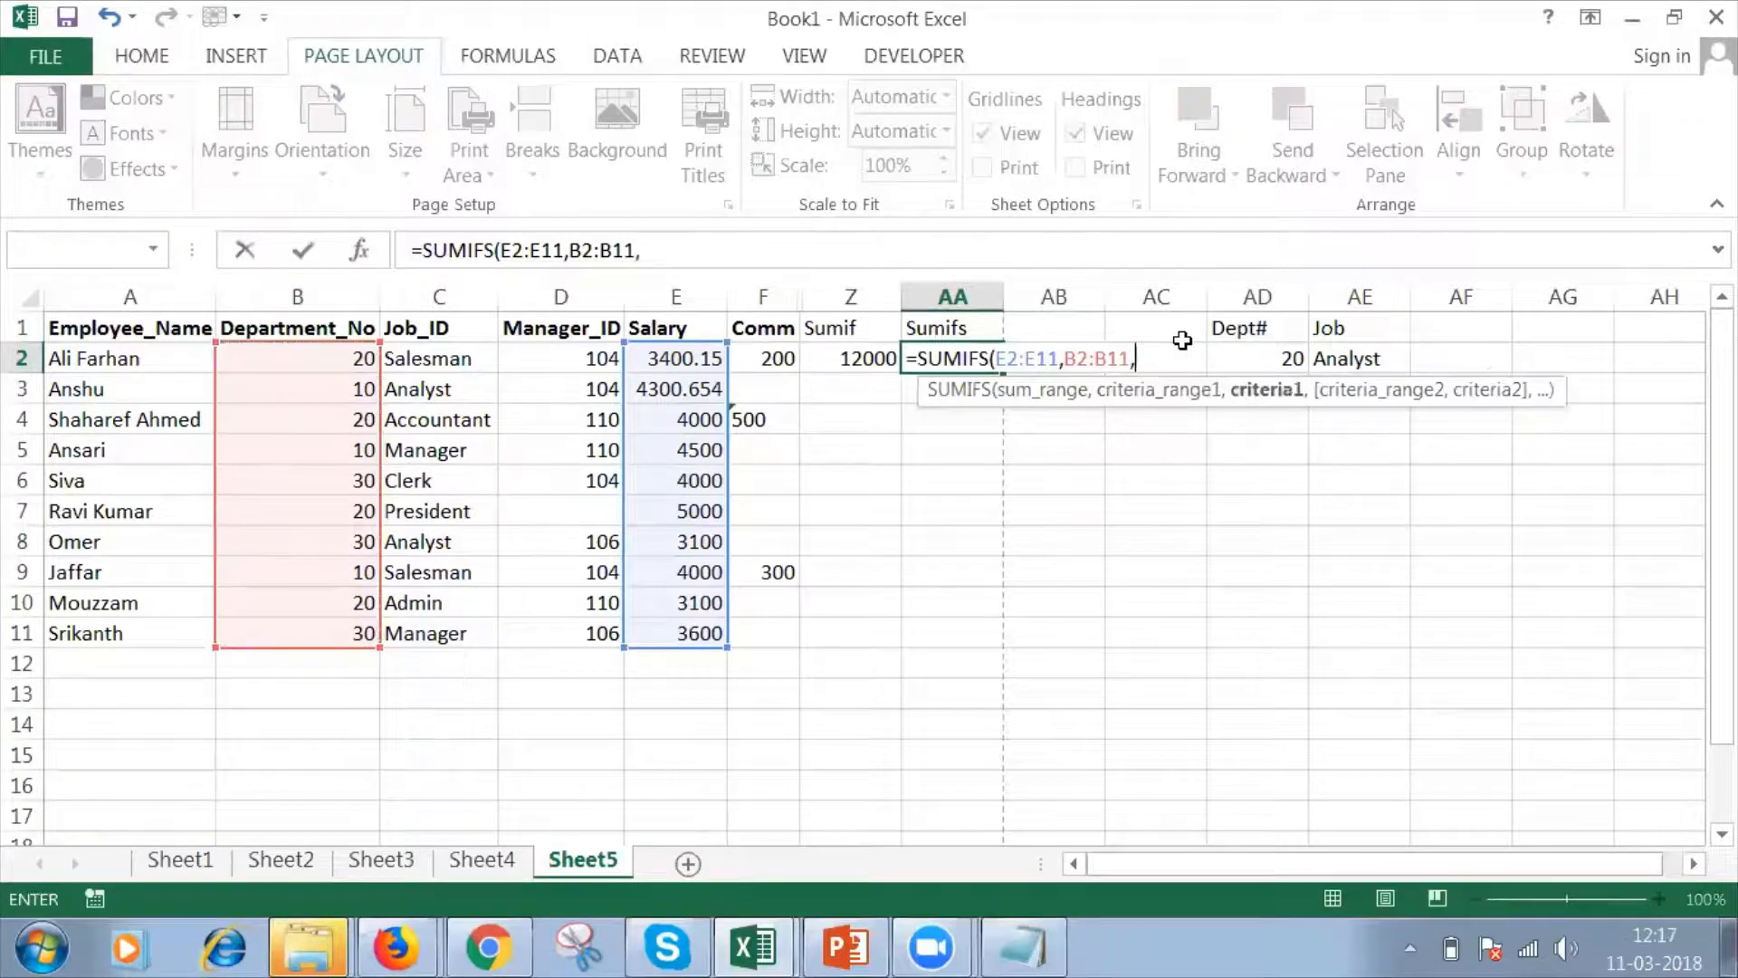
pyautogui.write('20')
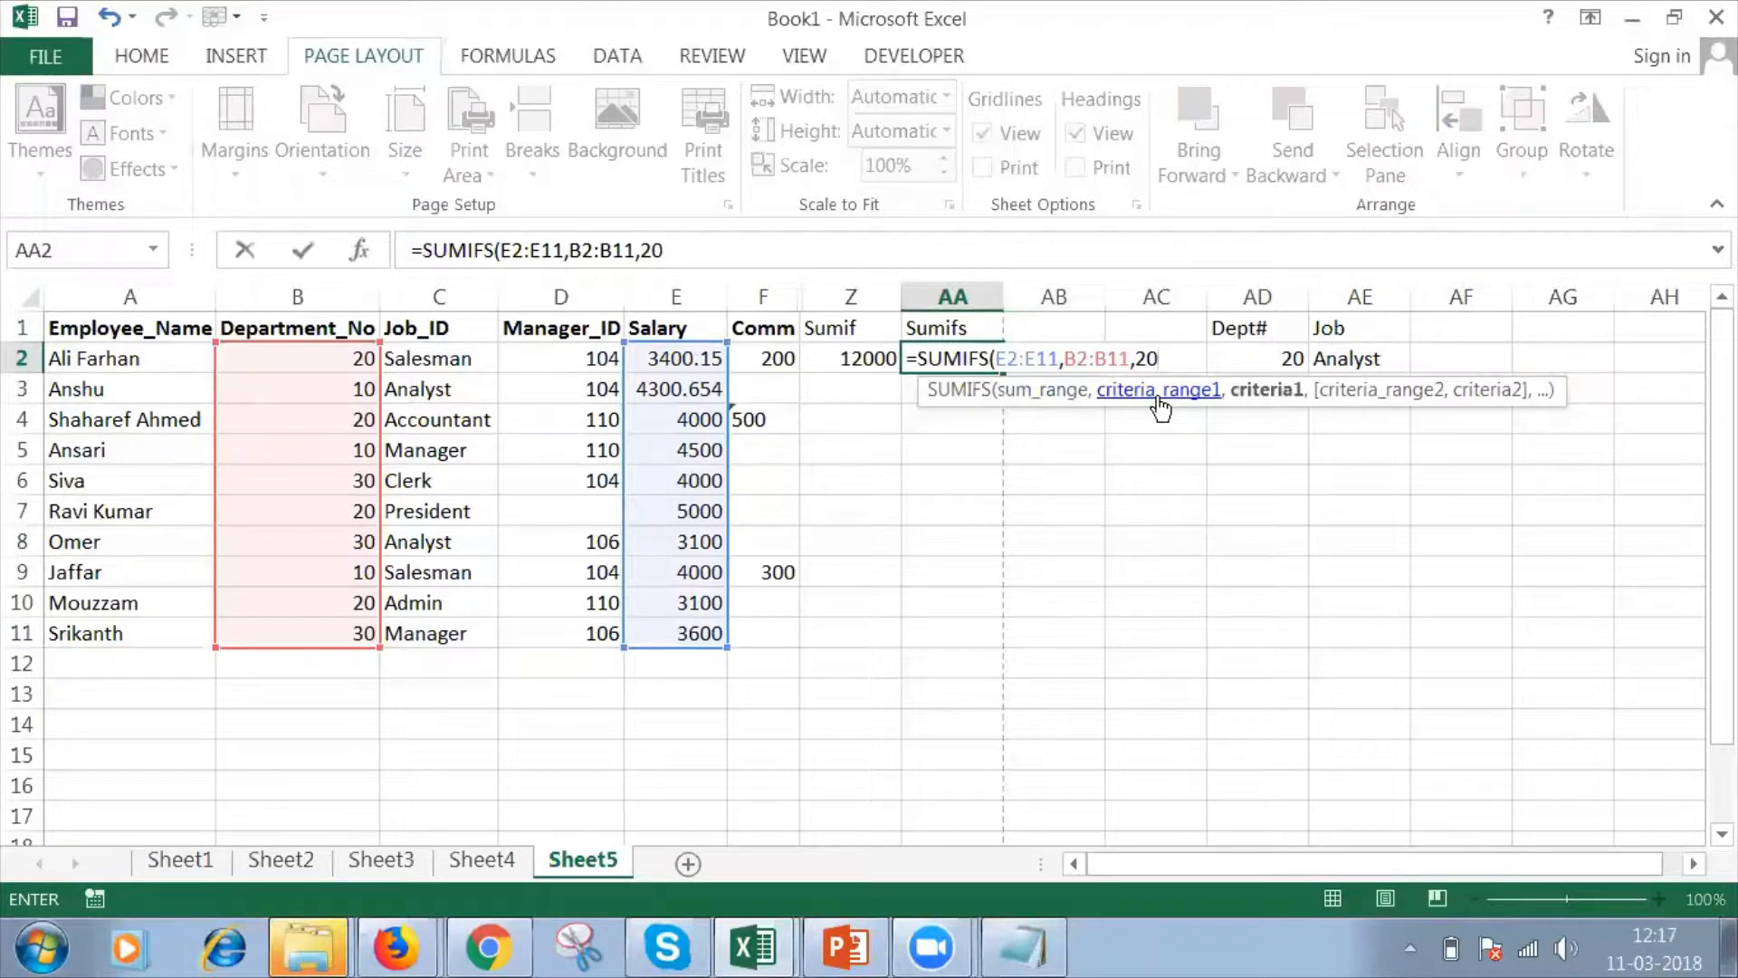
pyautogui.write(',')
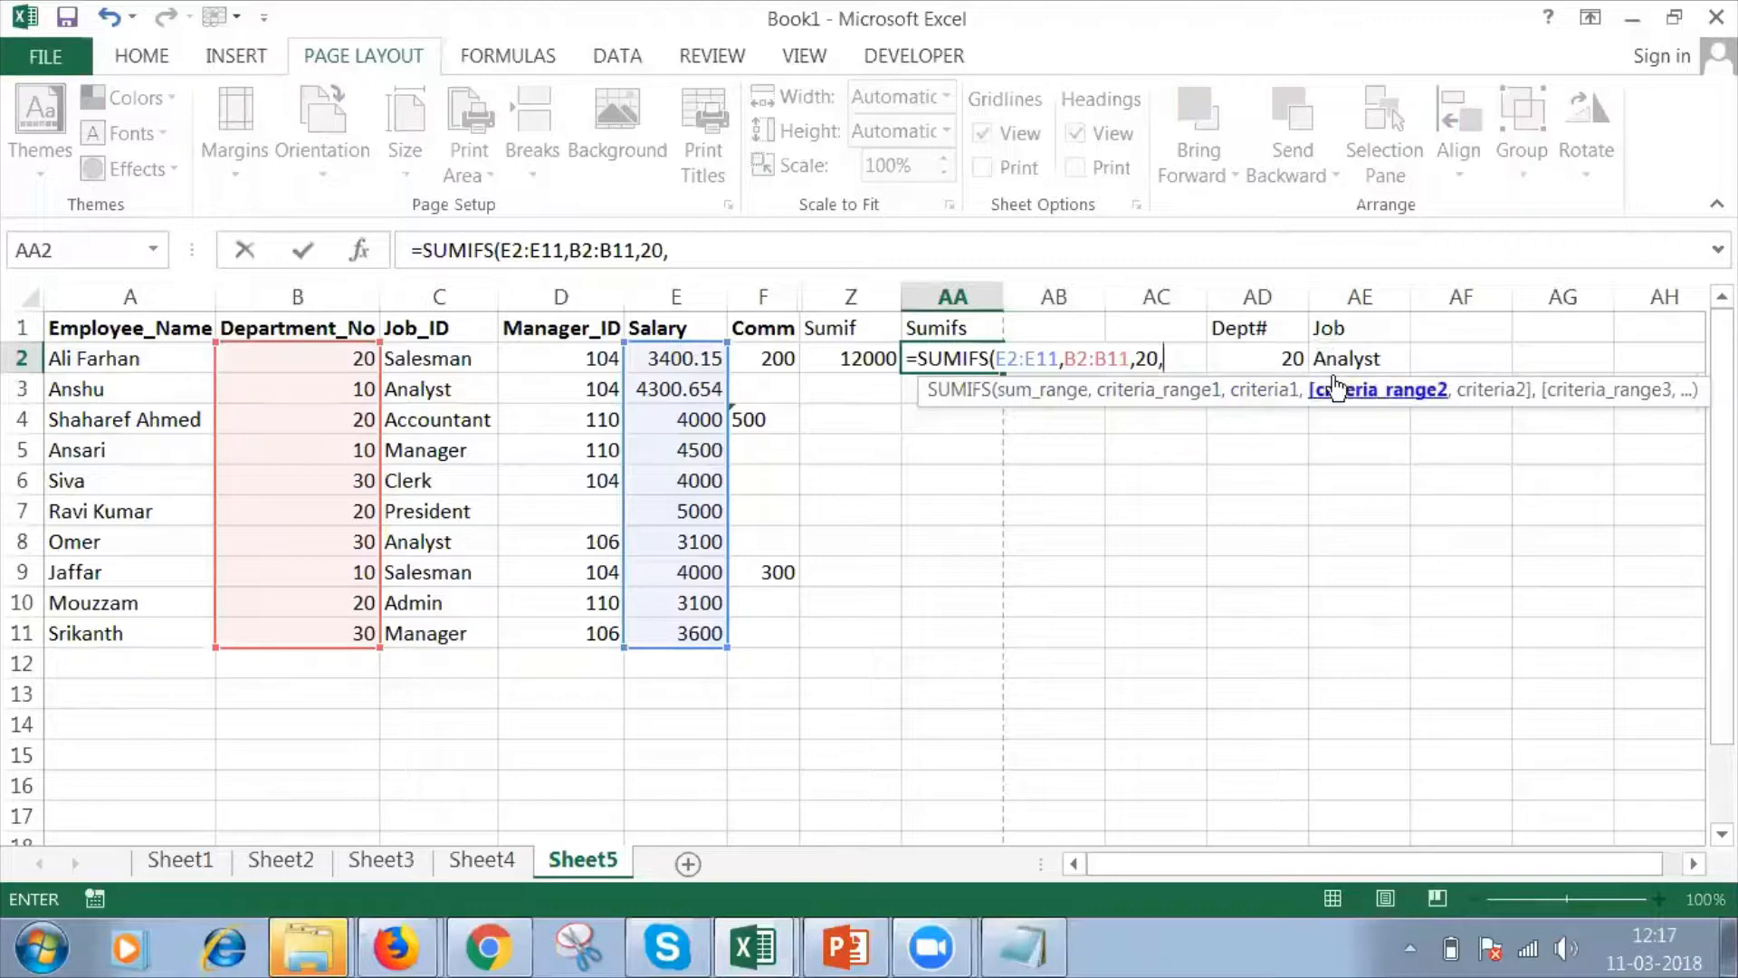
# Add the job range C2:C11 with the criterion "Analyst" and complete the SUMIFS formula in AA2.
pyautogui.click(468, 357)
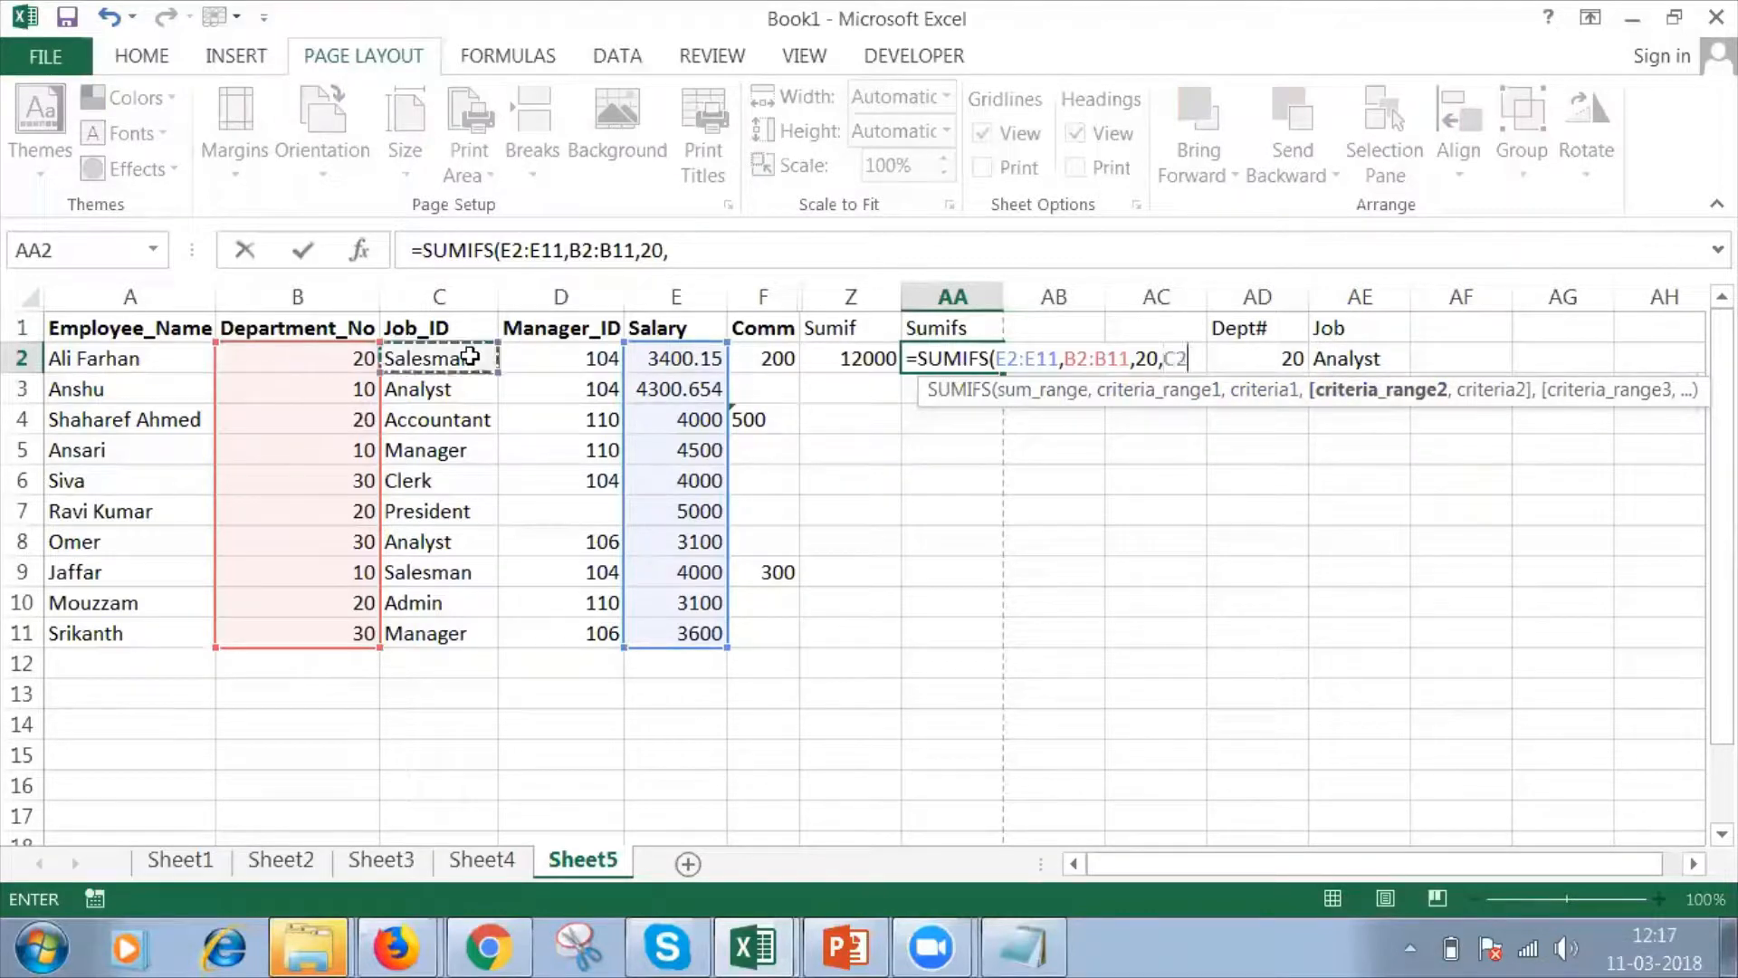
pyautogui.hotkey('shift', 'Down')
pyautogui.hotkey('shift', 'Down')
pyautogui.hotkey('shift', 'Down')
pyautogui.hotkey('shift', 'Down')
pyautogui.hotkey('shift', 'Down')
pyautogui.hotkey('shift', 'Down')
pyautogui.hotkey('shift', 'Down')
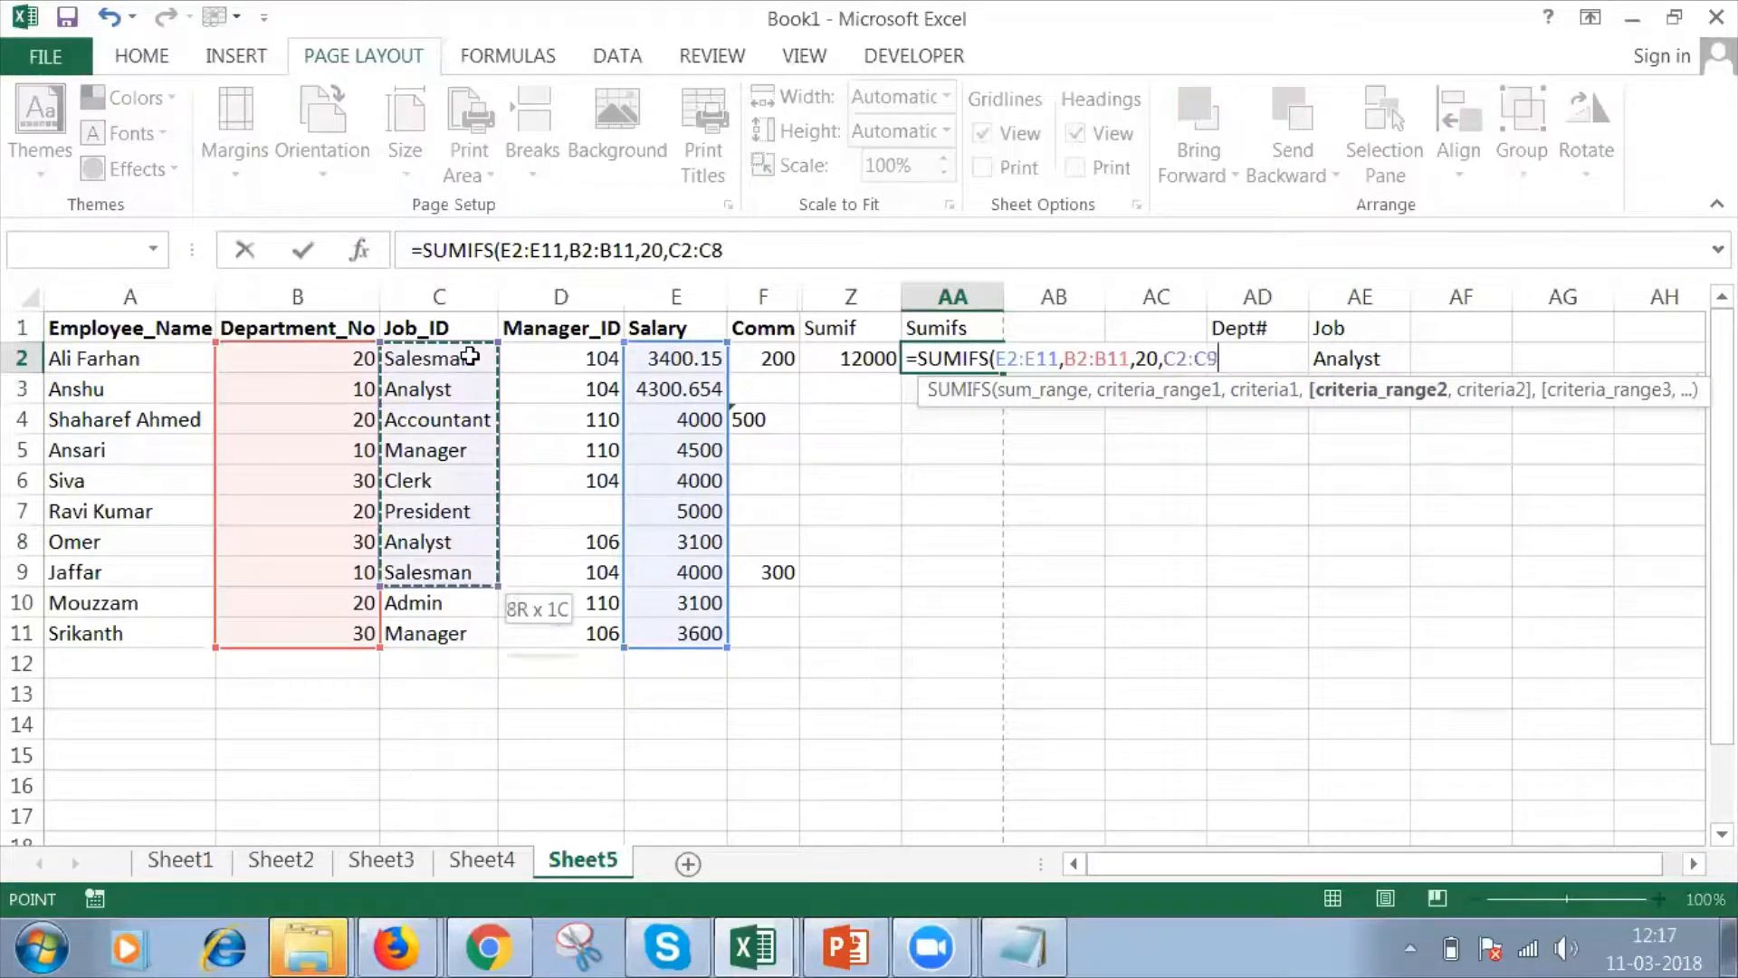
pyautogui.hotkey('shift', 'Down')
pyautogui.hotkey('shift', 'Down')
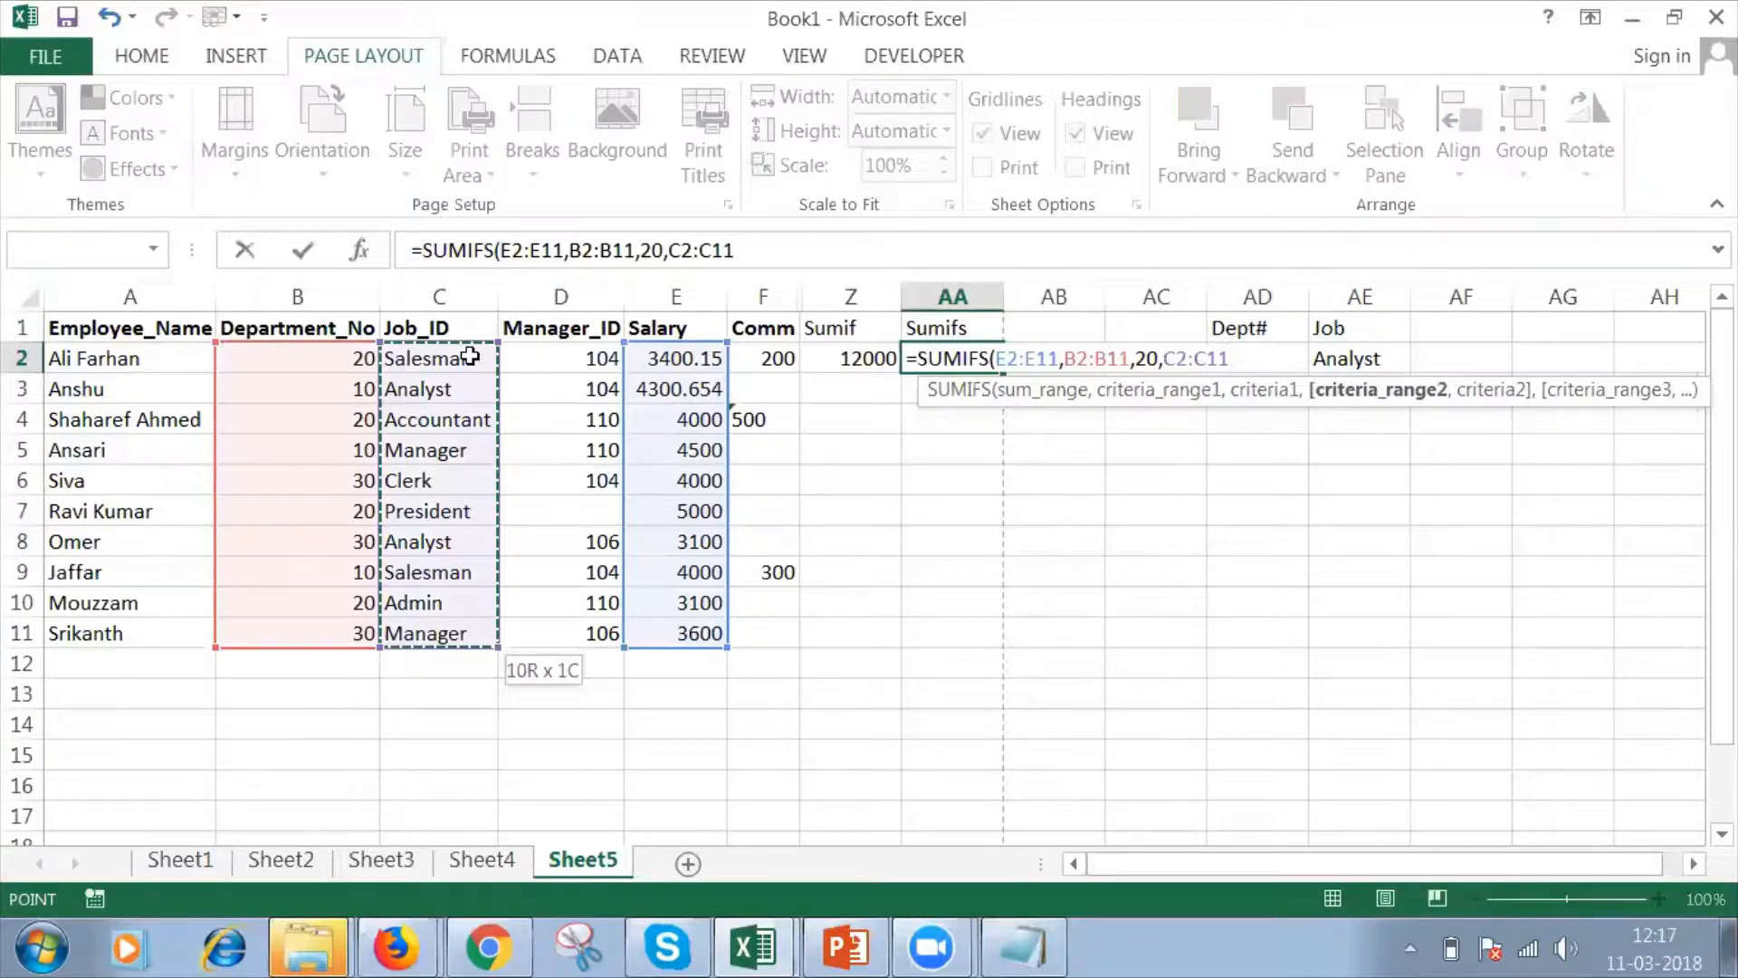
pyautogui.write(',')
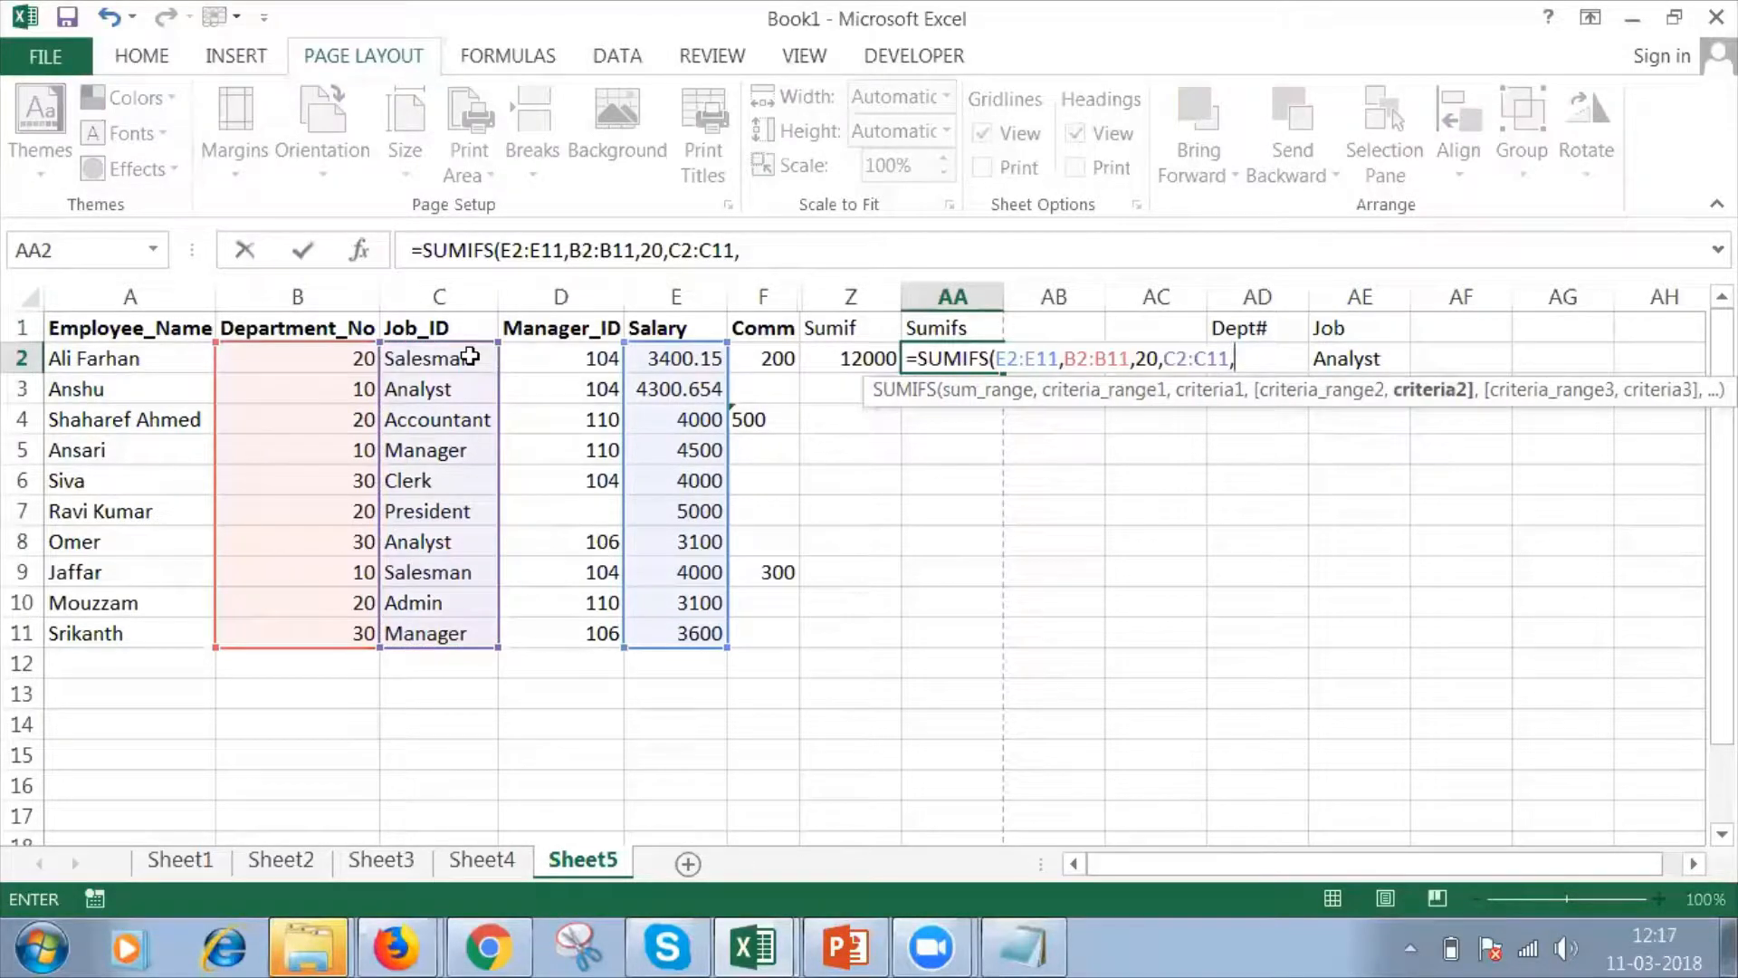
pyautogui.write('"Analyst"')
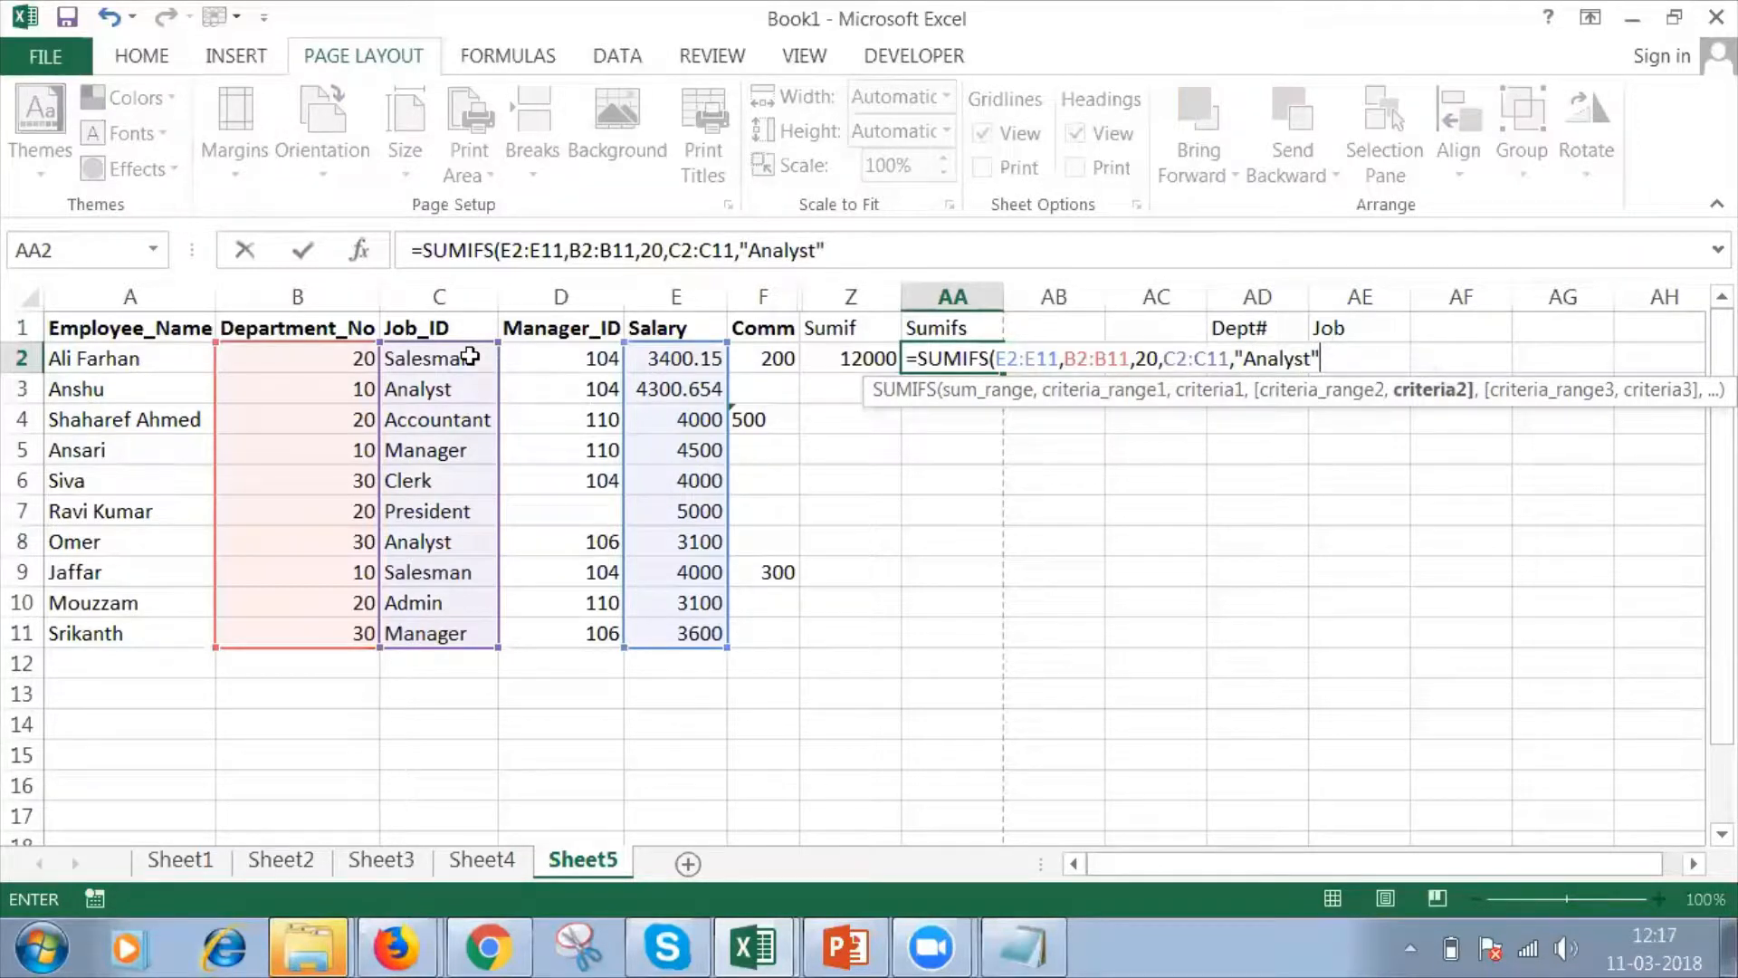
pyautogui.write(')')
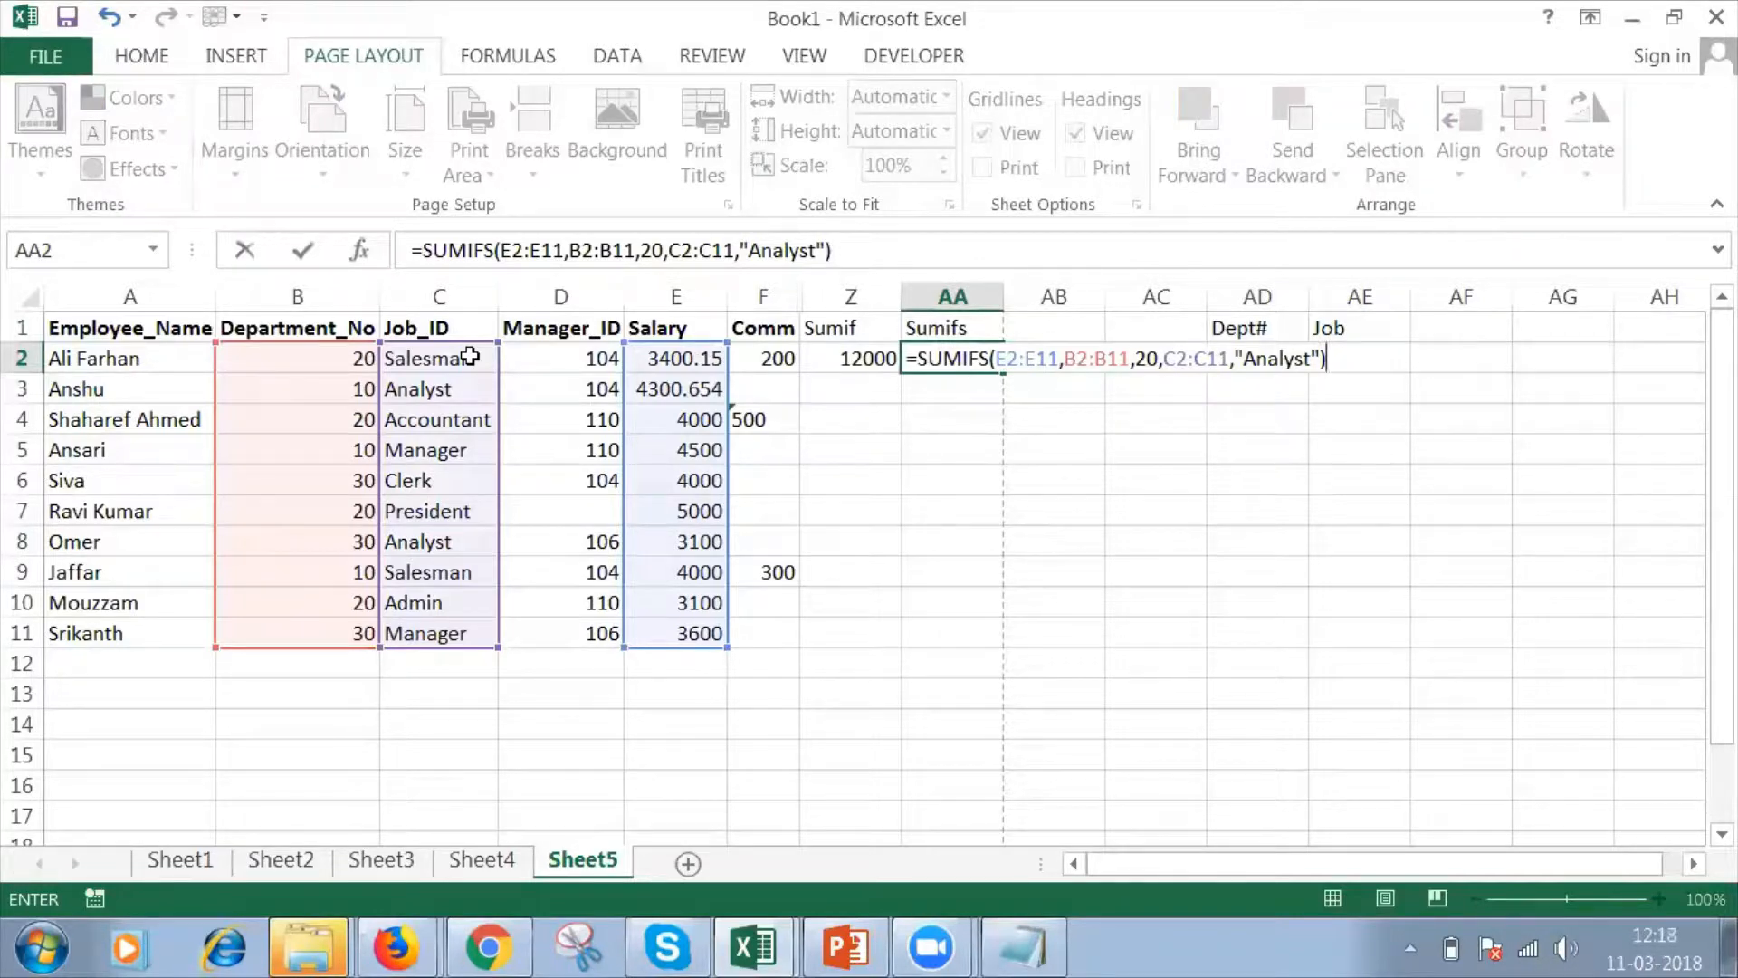
pyautogui.press('Return')
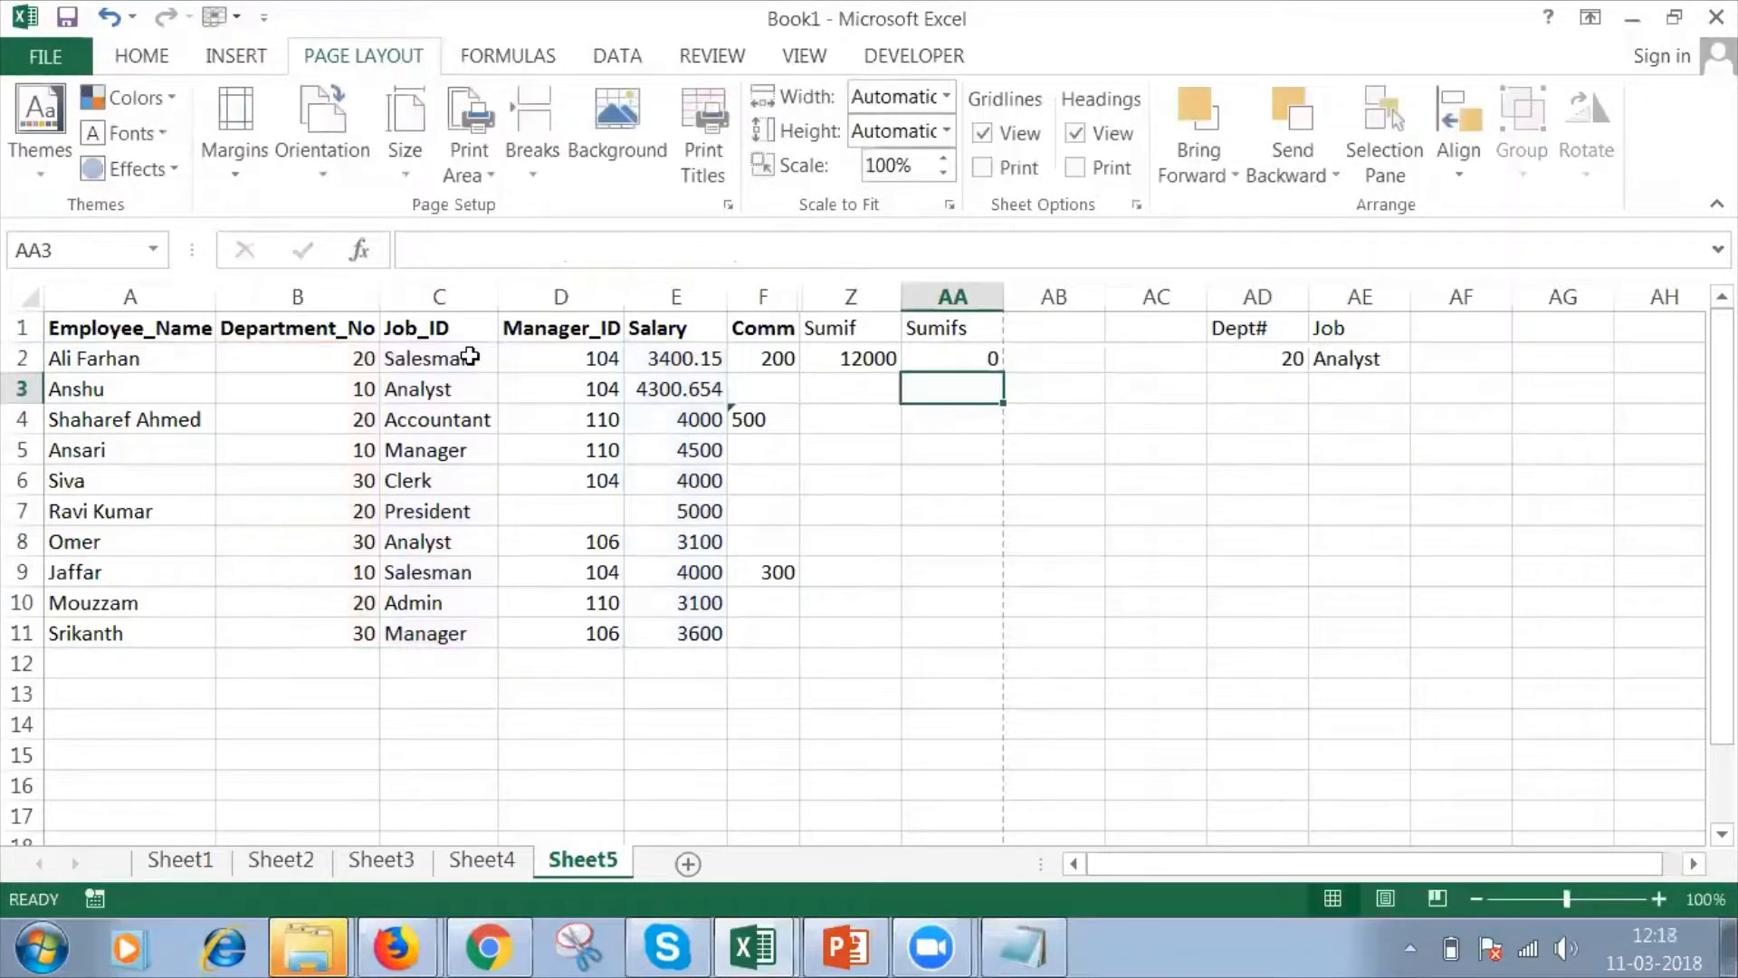
# Check the SUMIFS formula in AA2 against the job of each department 20 employee in columns B and C.
pyautogui.click(974, 353)
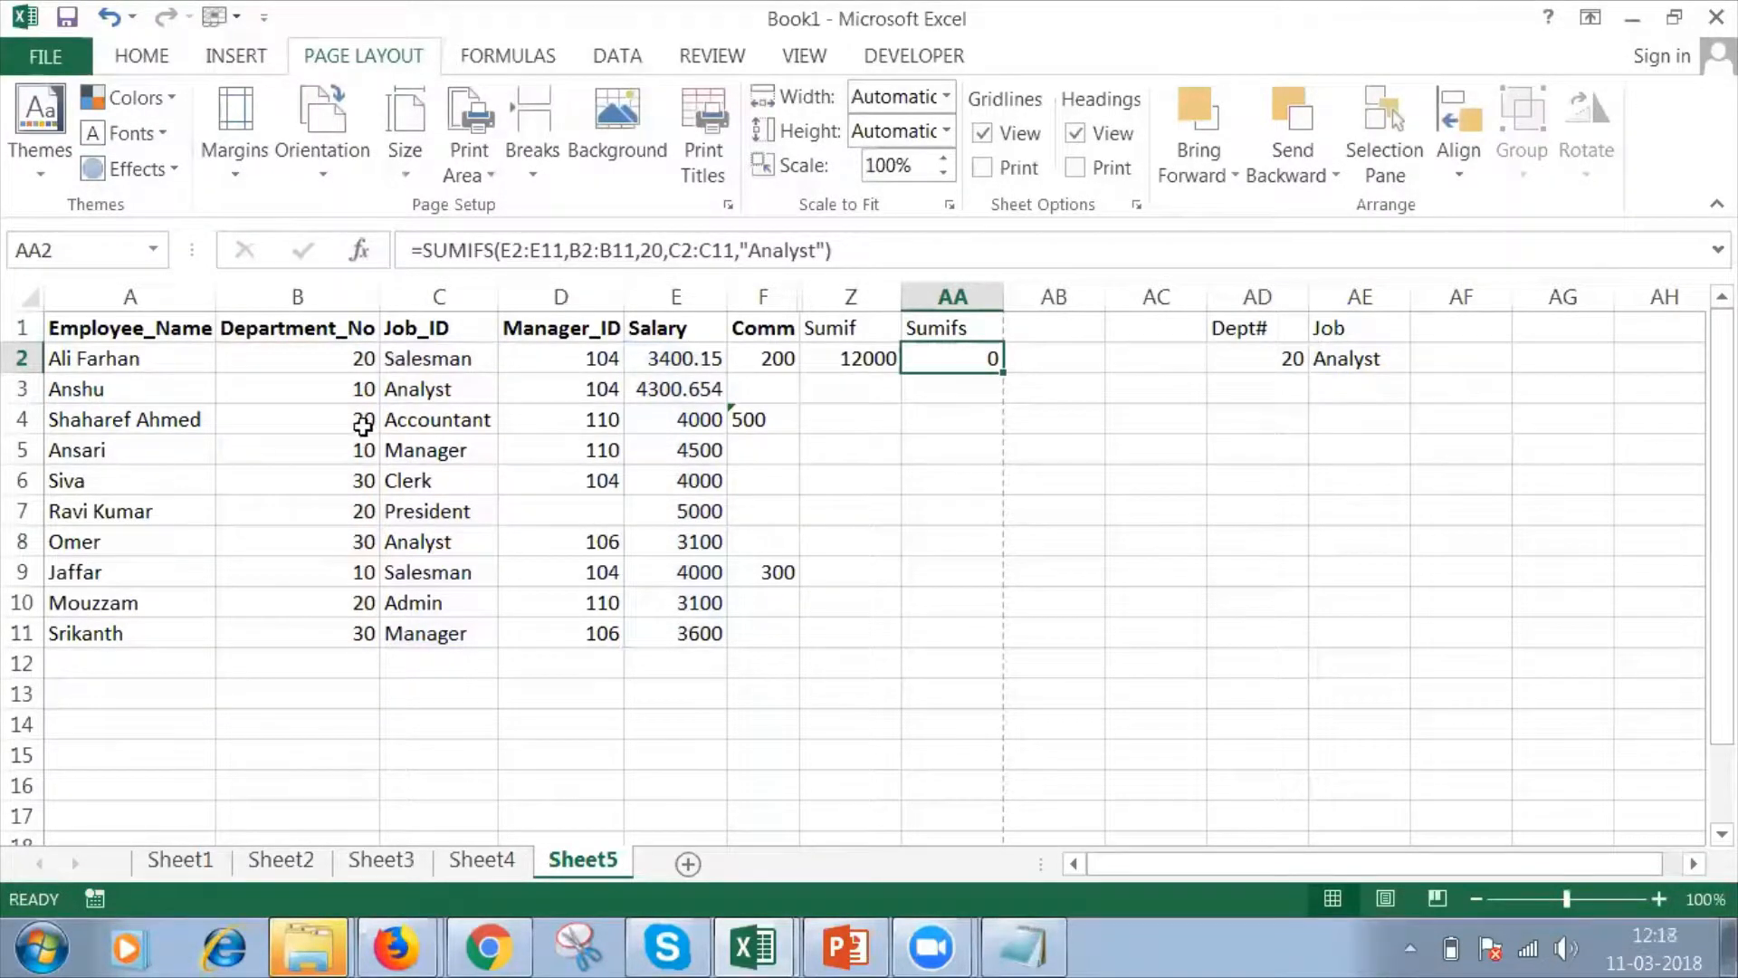
pyautogui.click(337, 364)
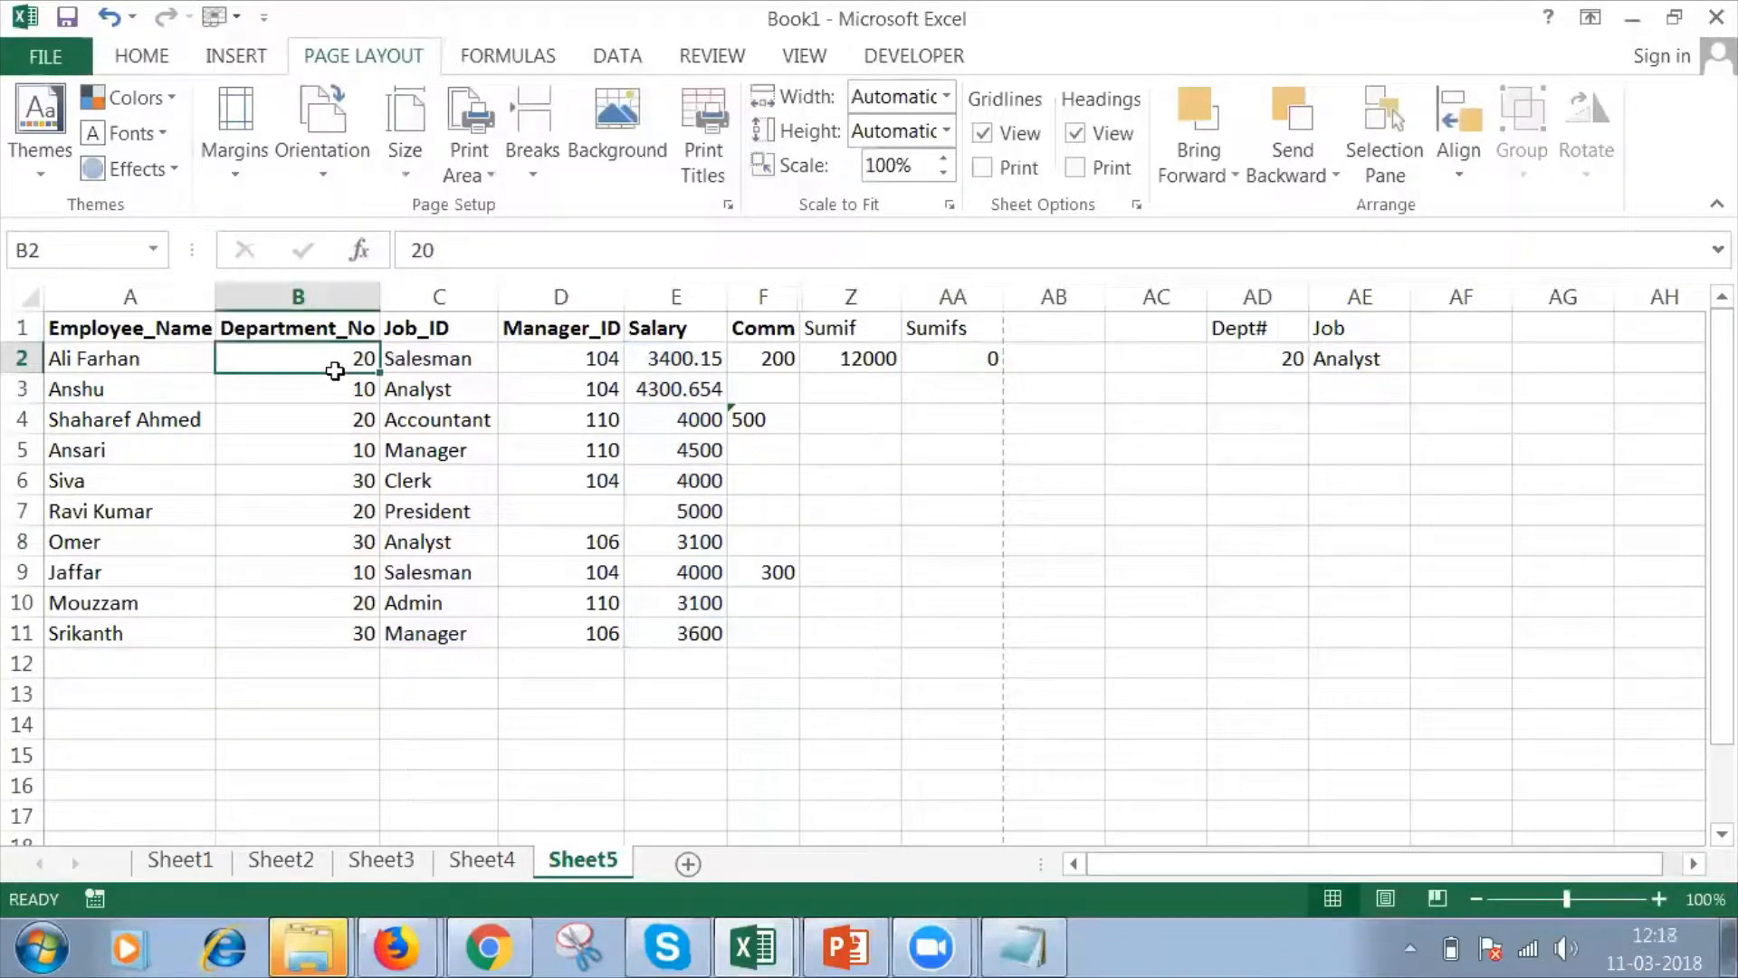
pyautogui.click(450, 362)
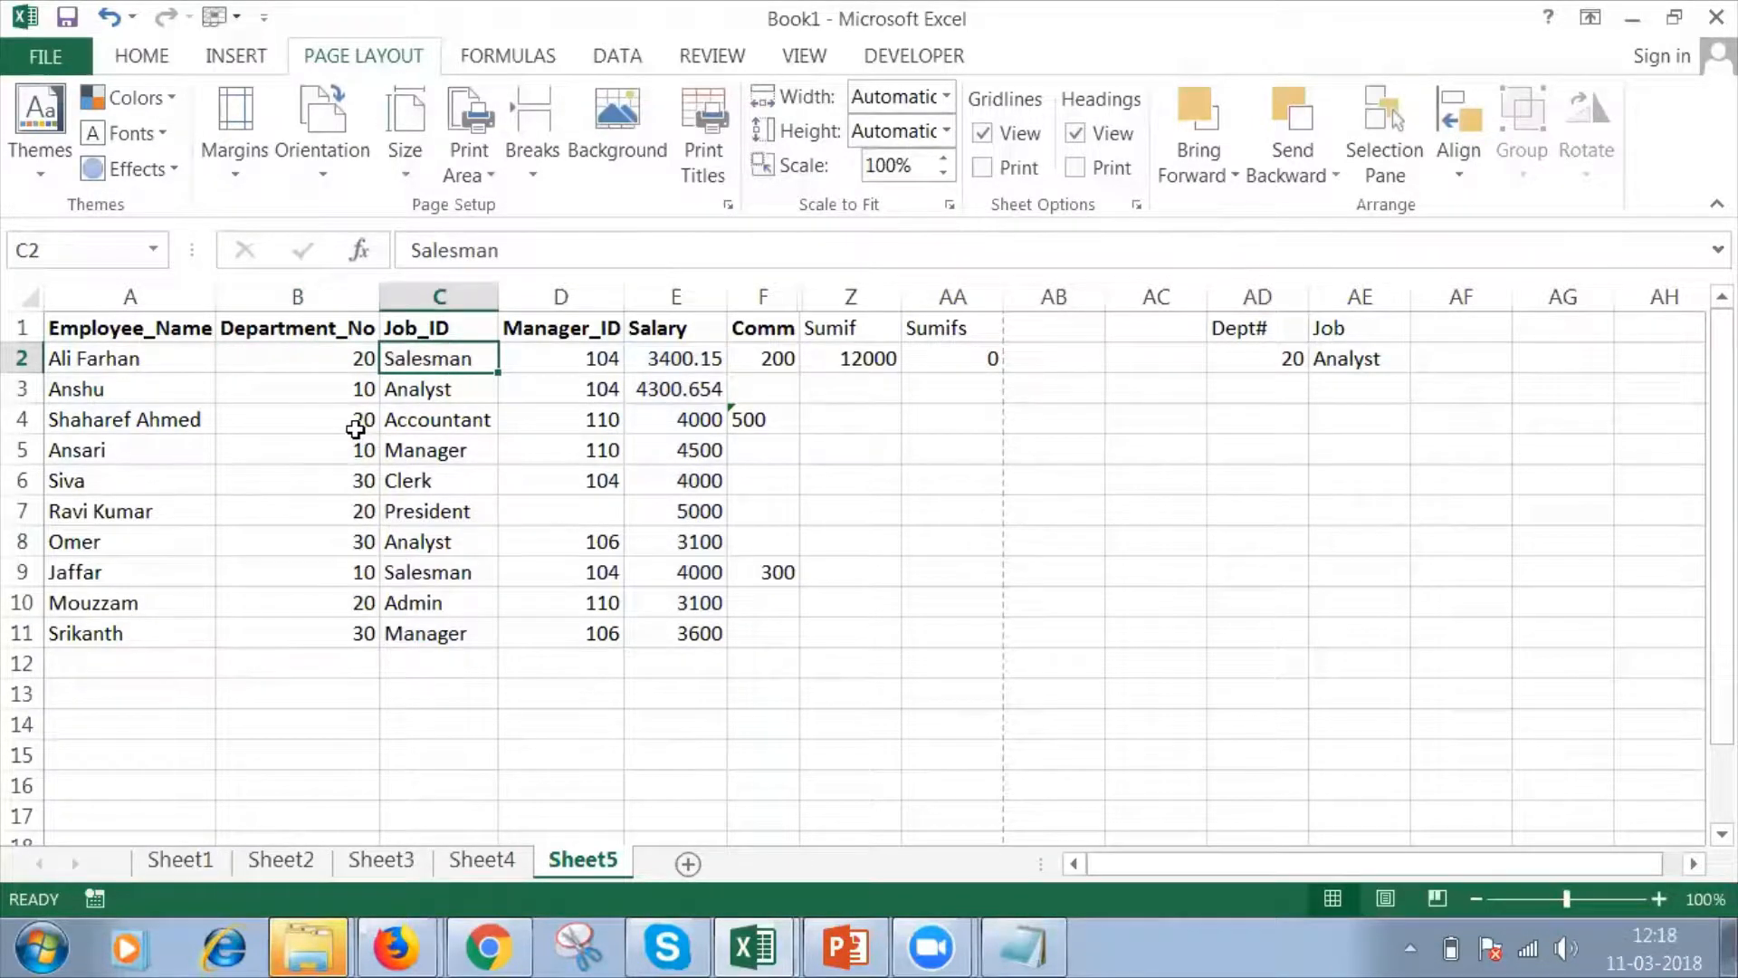
pyautogui.click(357, 424)
pyautogui.click(428, 422)
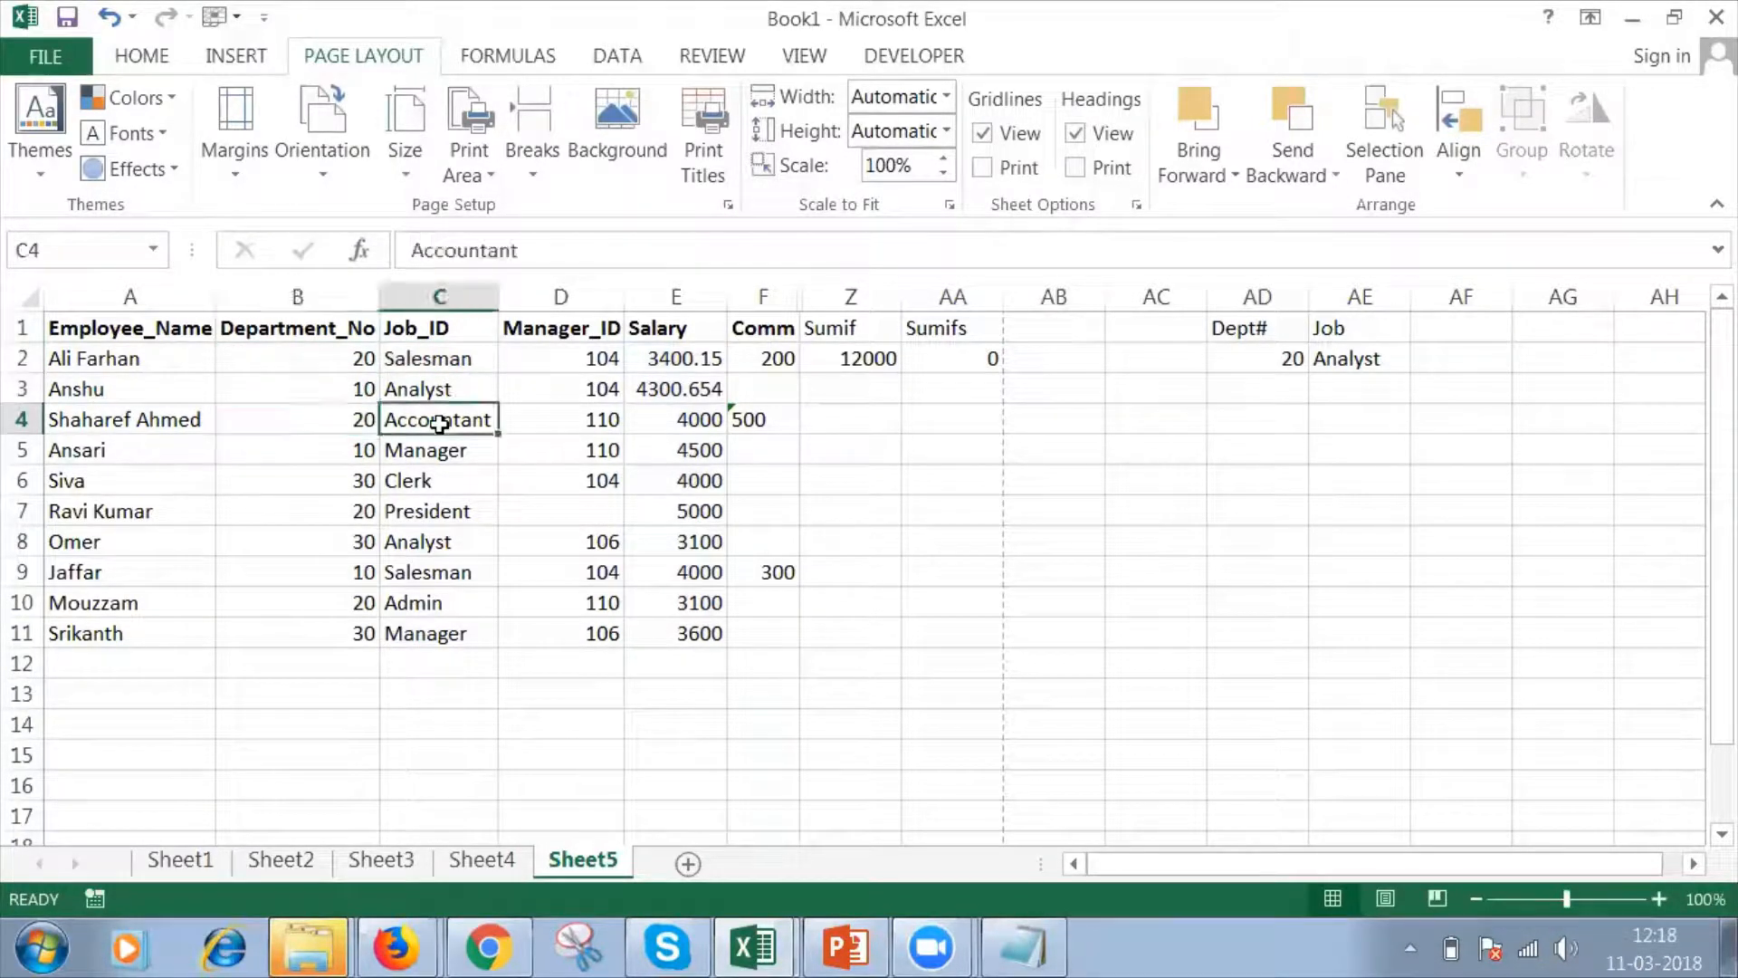
pyautogui.click(359, 509)
pyautogui.click(412, 511)
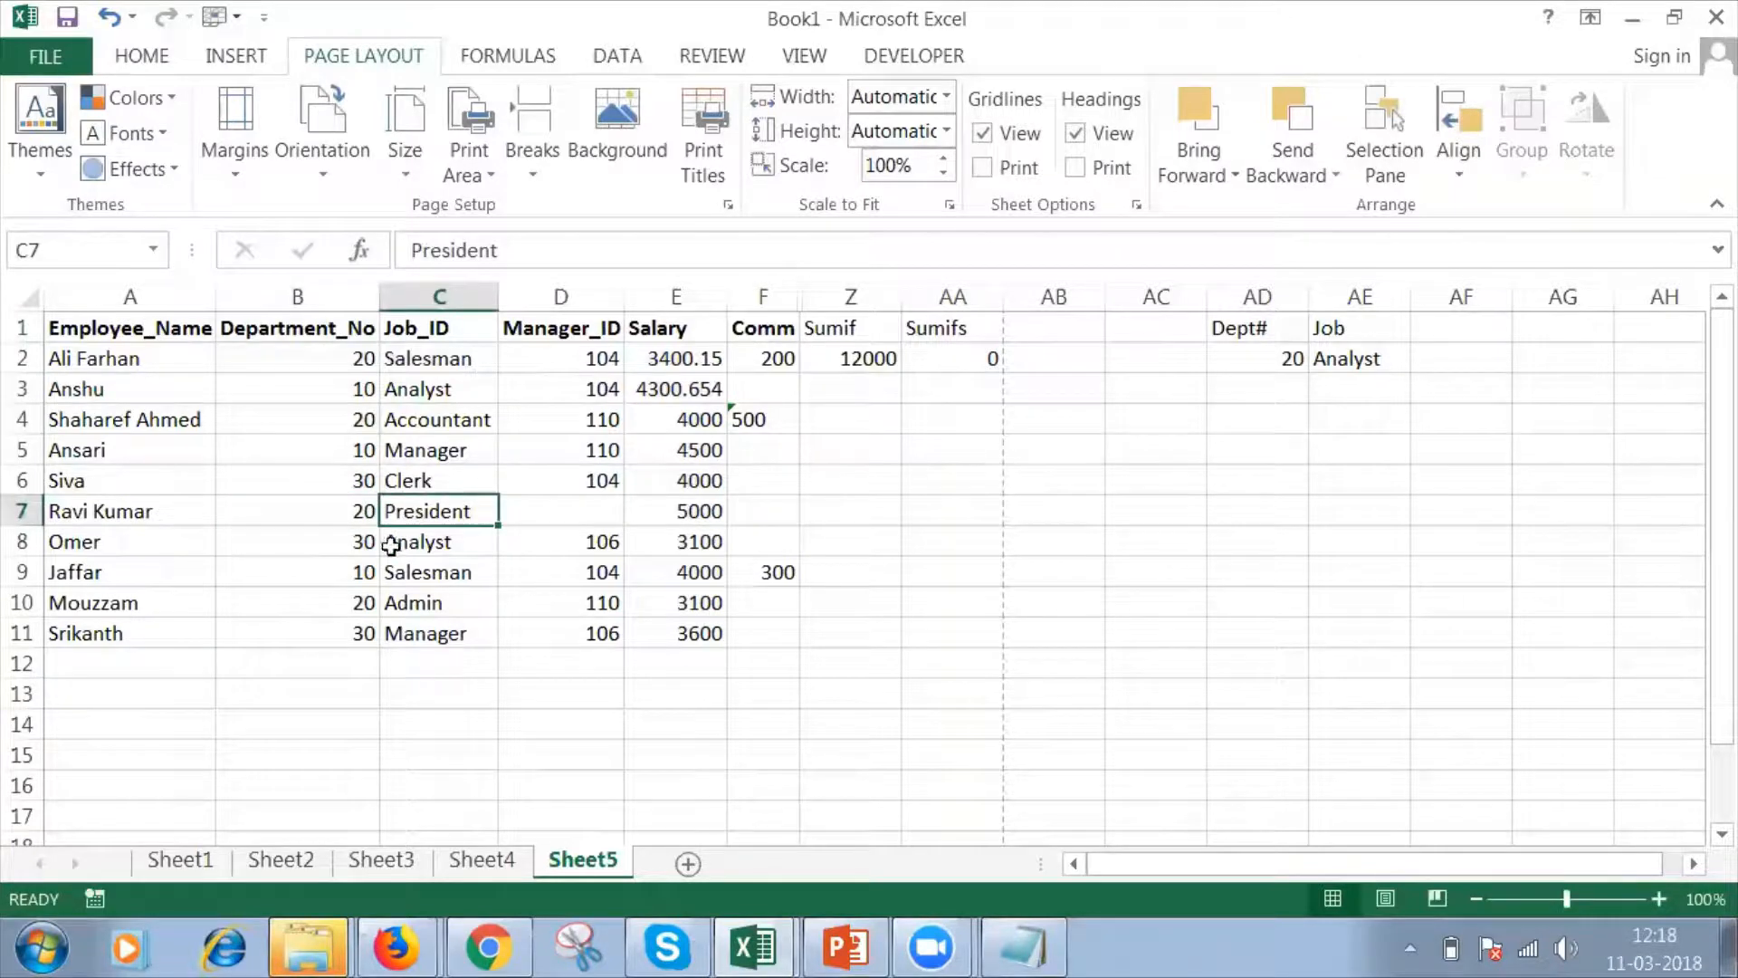
pyautogui.click(359, 636)
pyautogui.click(391, 605)
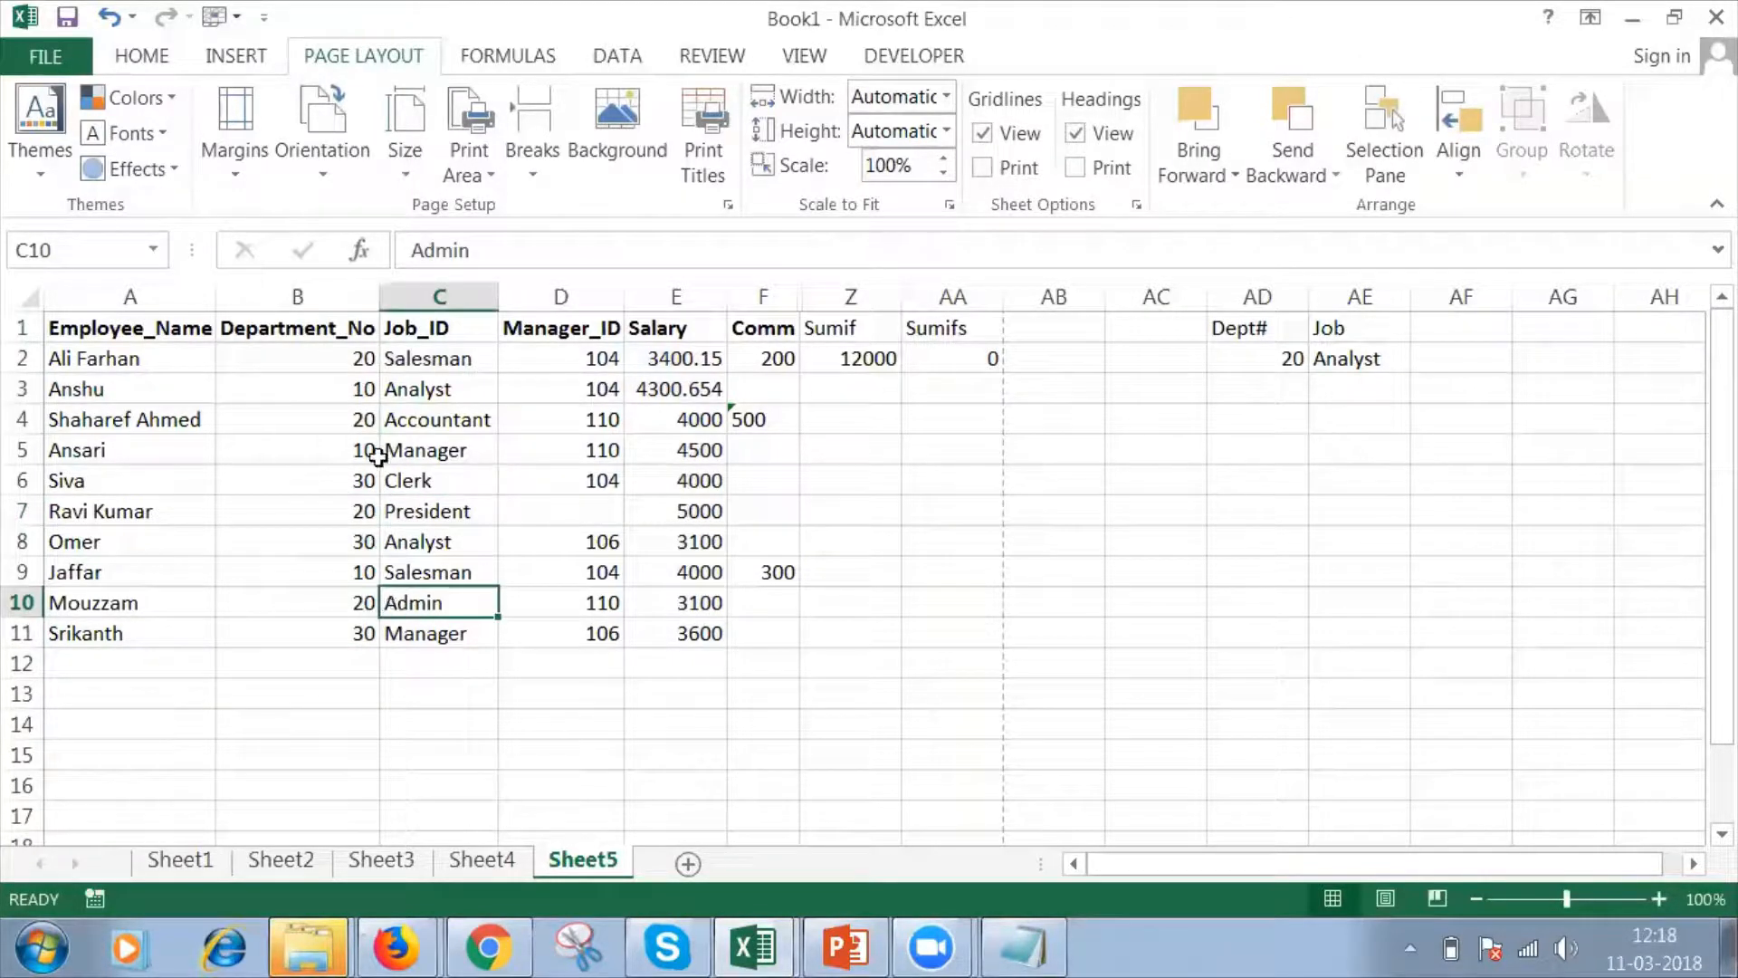
# Change the department number to 20 for the two Analyst rows, in cells B8 and B3.
pyautogui.click(358, 392)
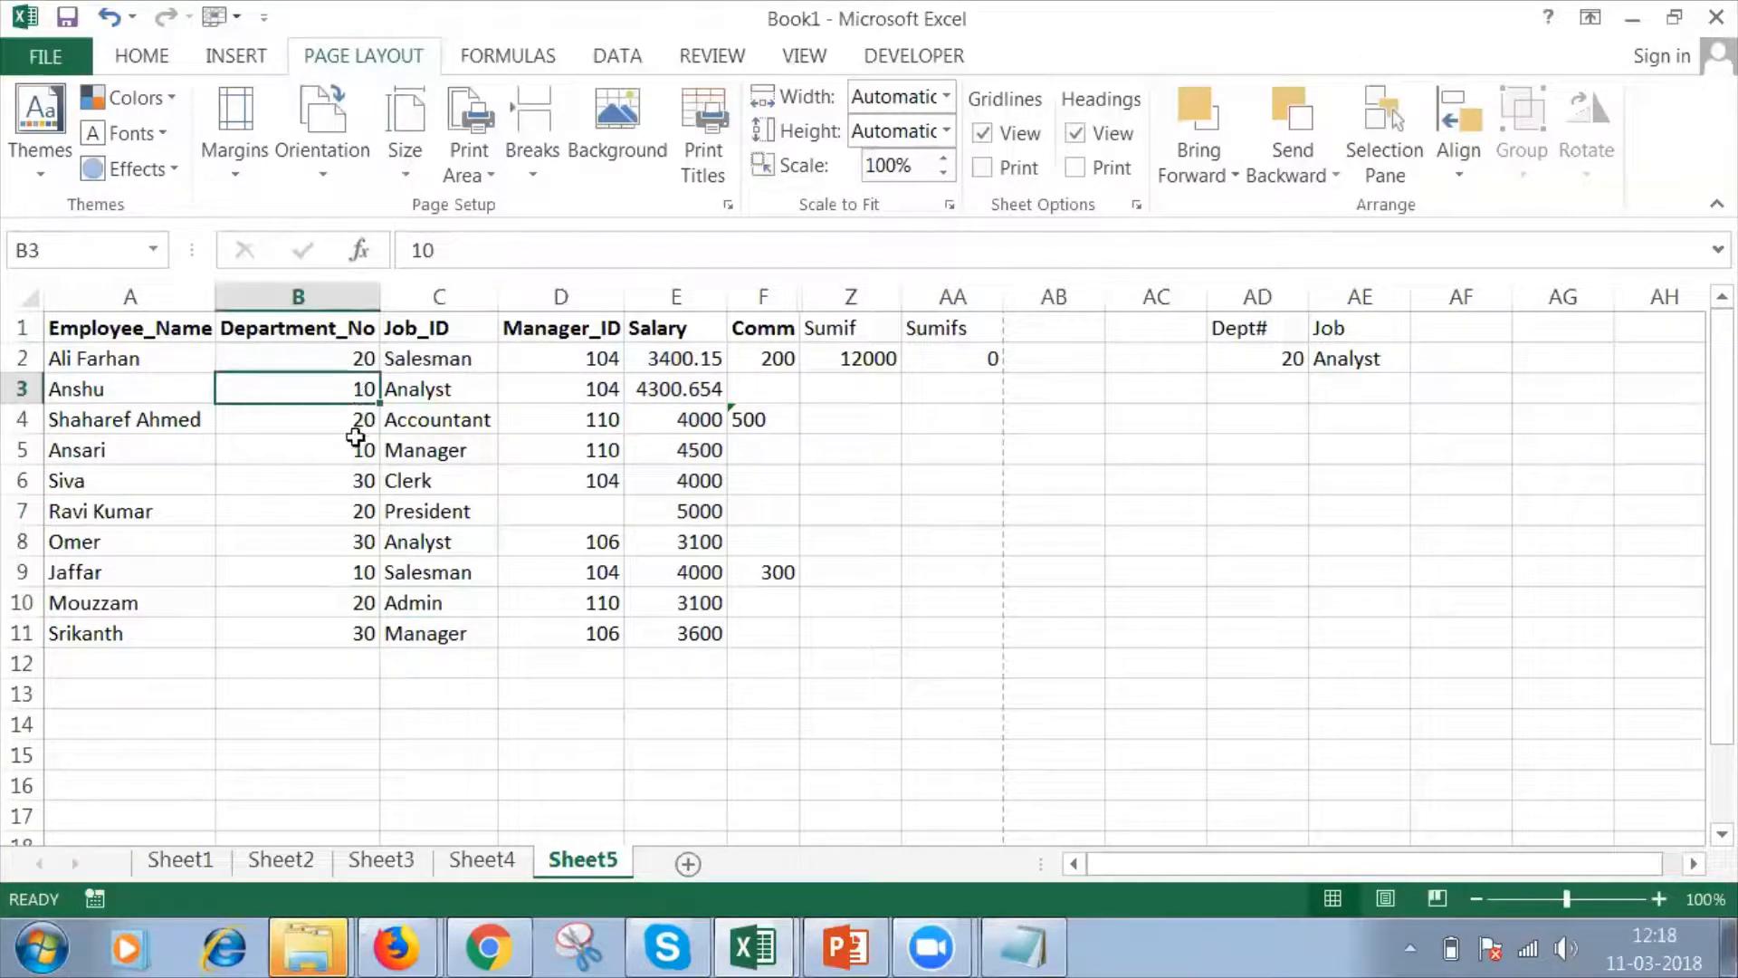
pyautogui.click(363, 545)
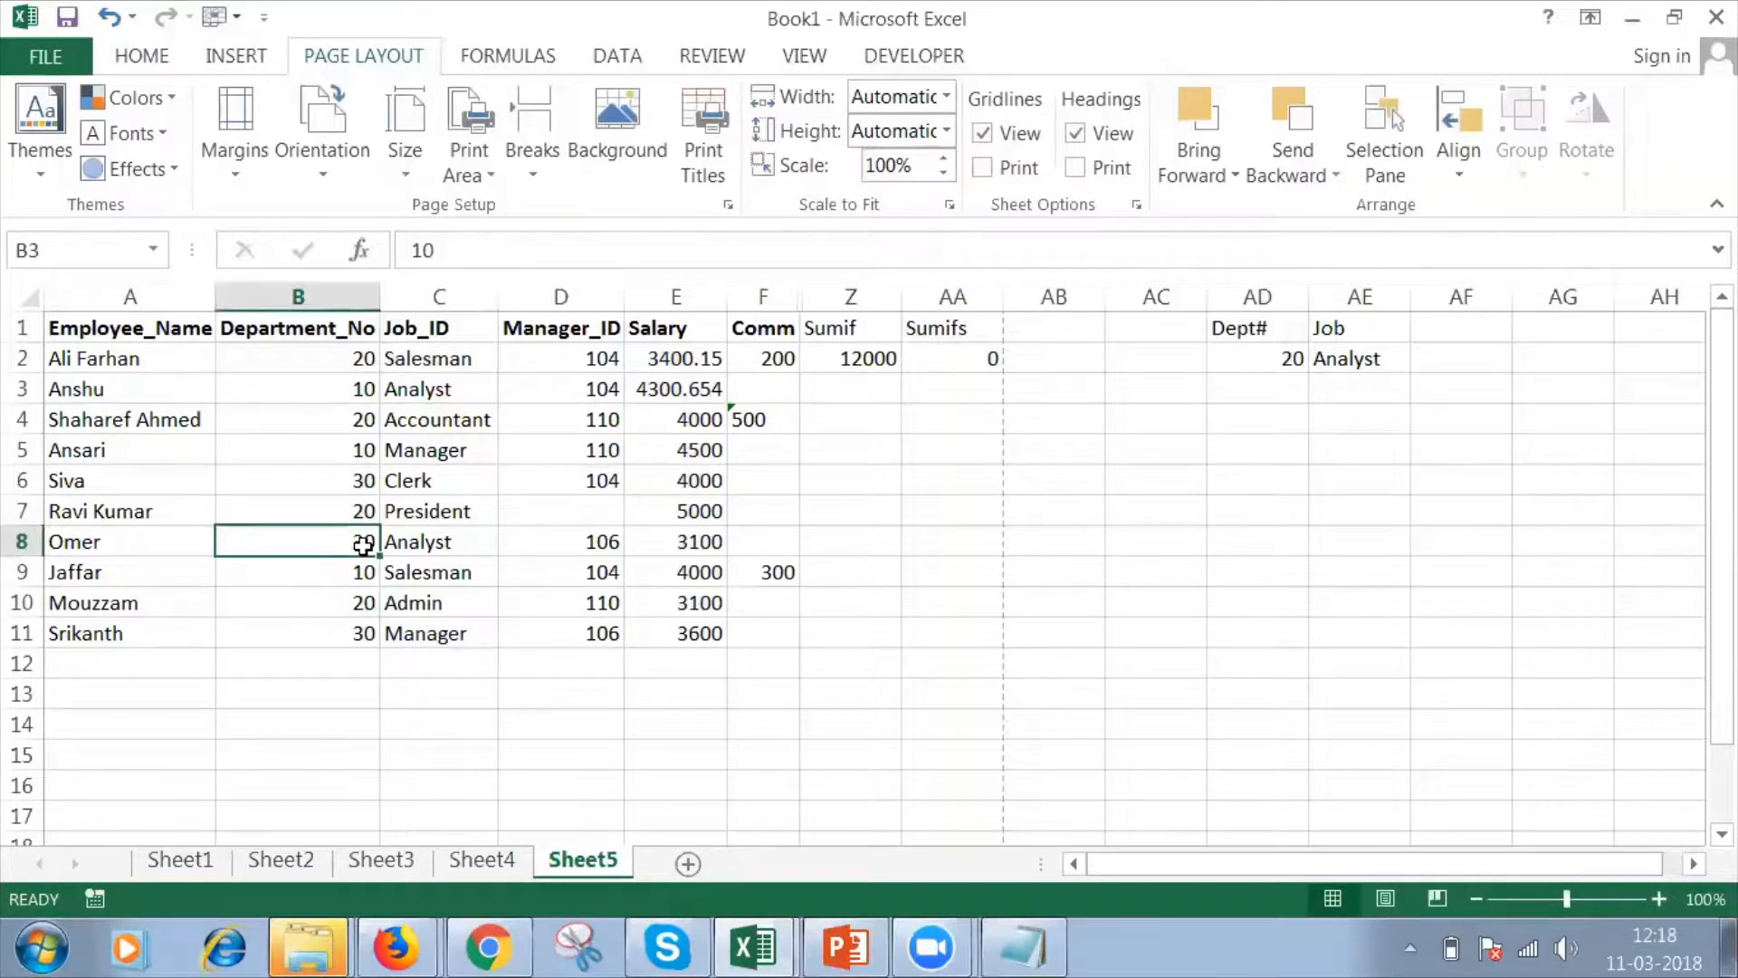
pyautogui.write('20')
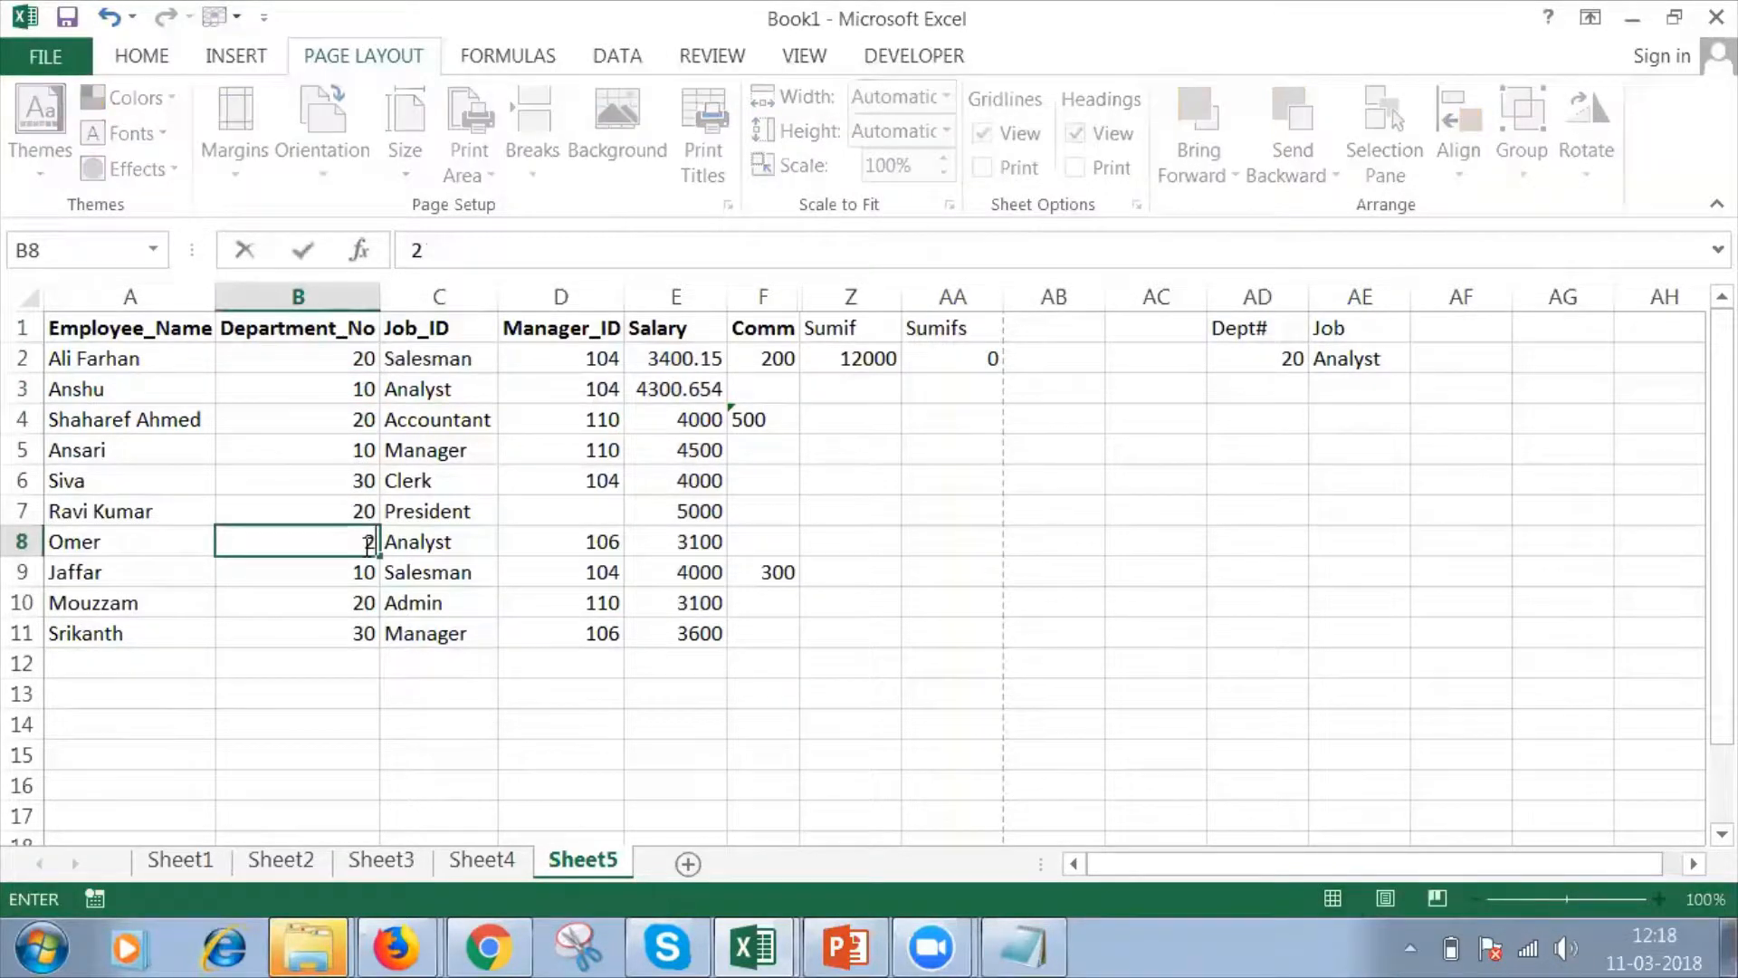
pyautogui.click(372, 388)
pyautogui.write('20')
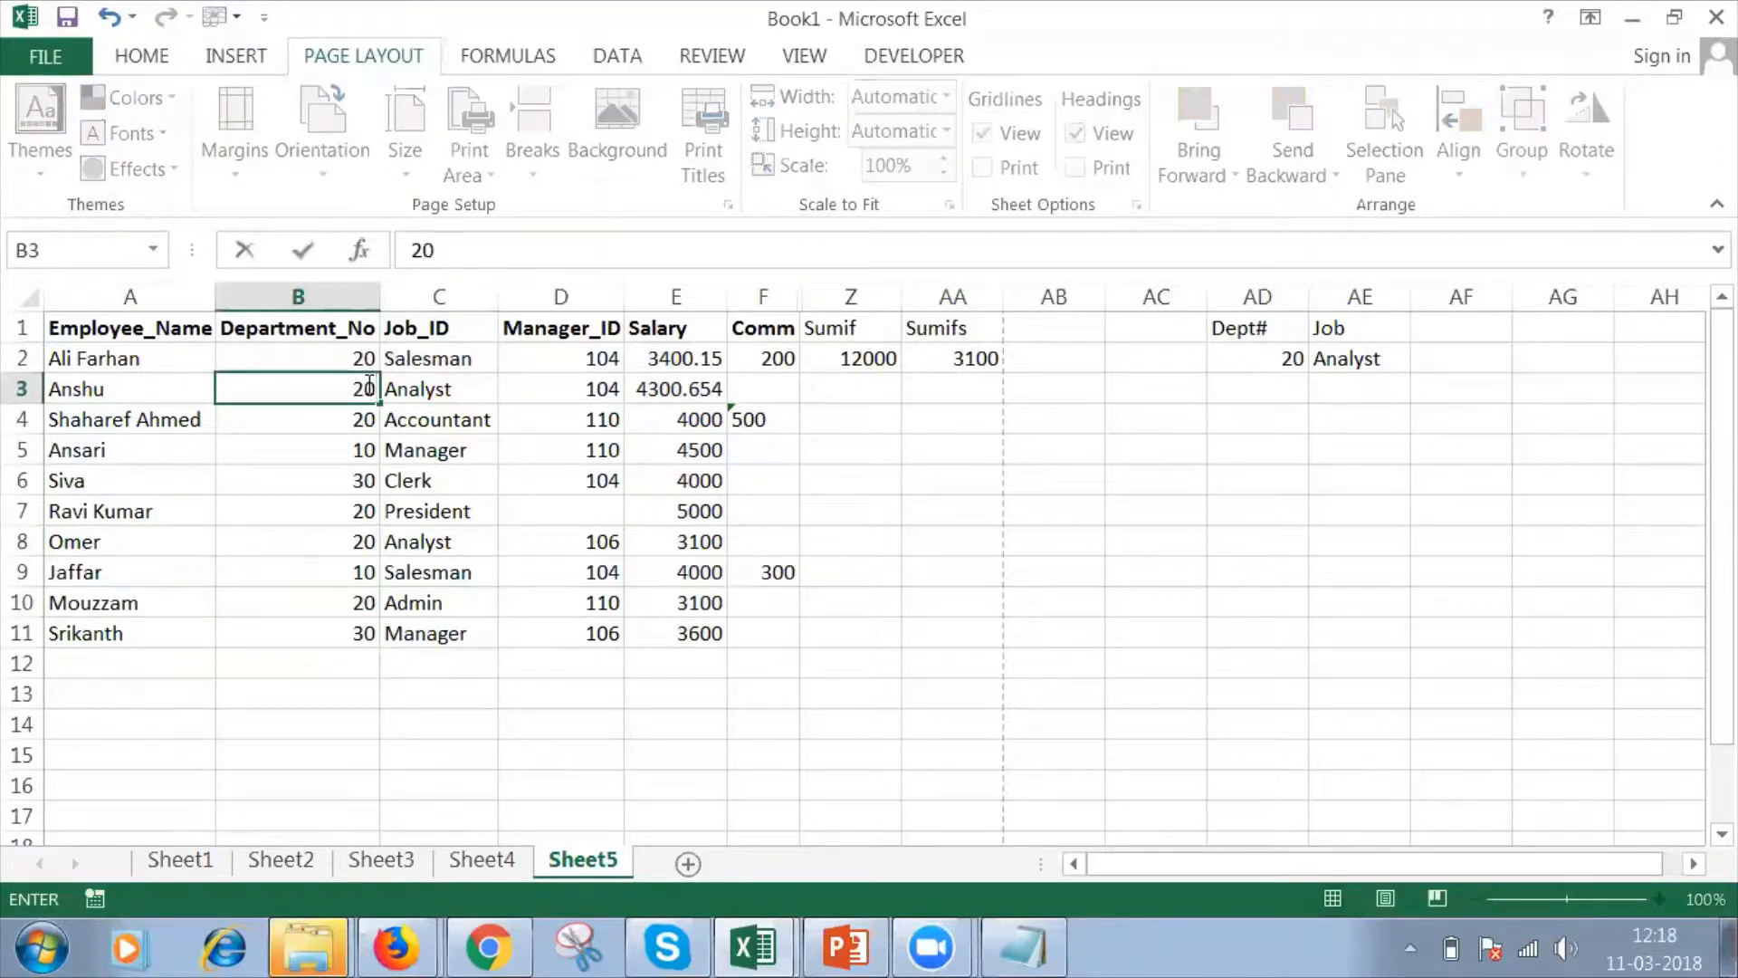
pyautogui.press('Return')
# Compare the SUMIFS formula in AA2 with the SUMIF formula in Z2.
pyautogui.click(938, 361)
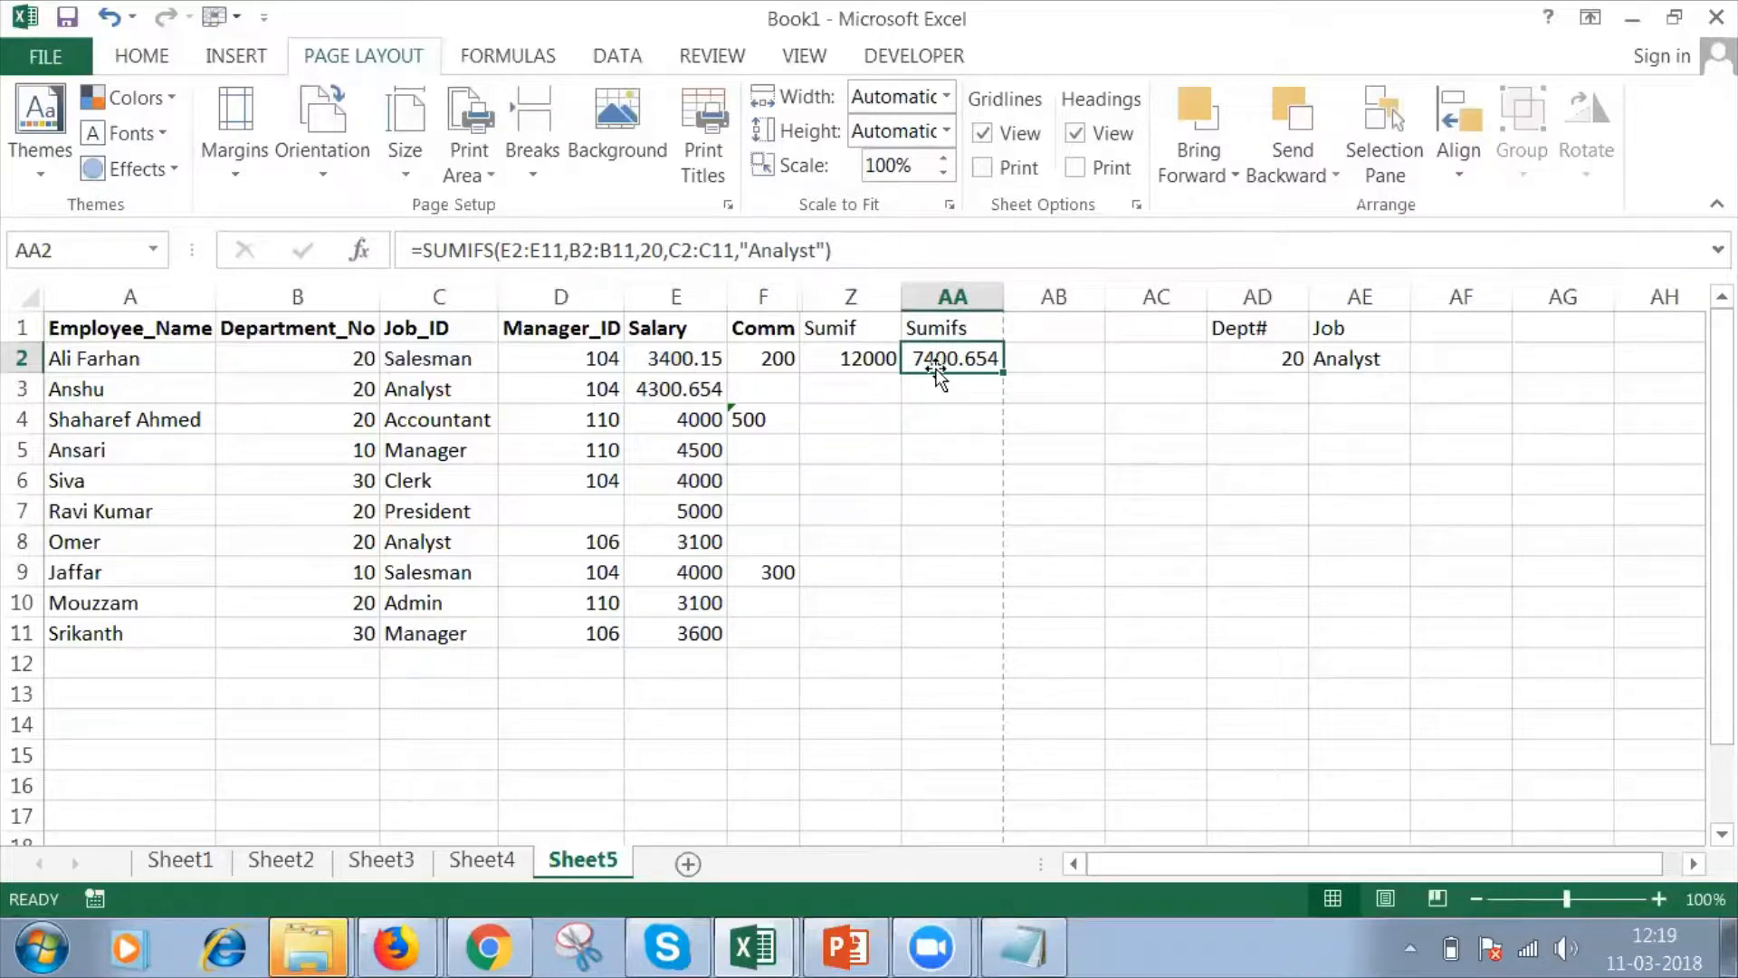
pyautogui.click(883, 359)
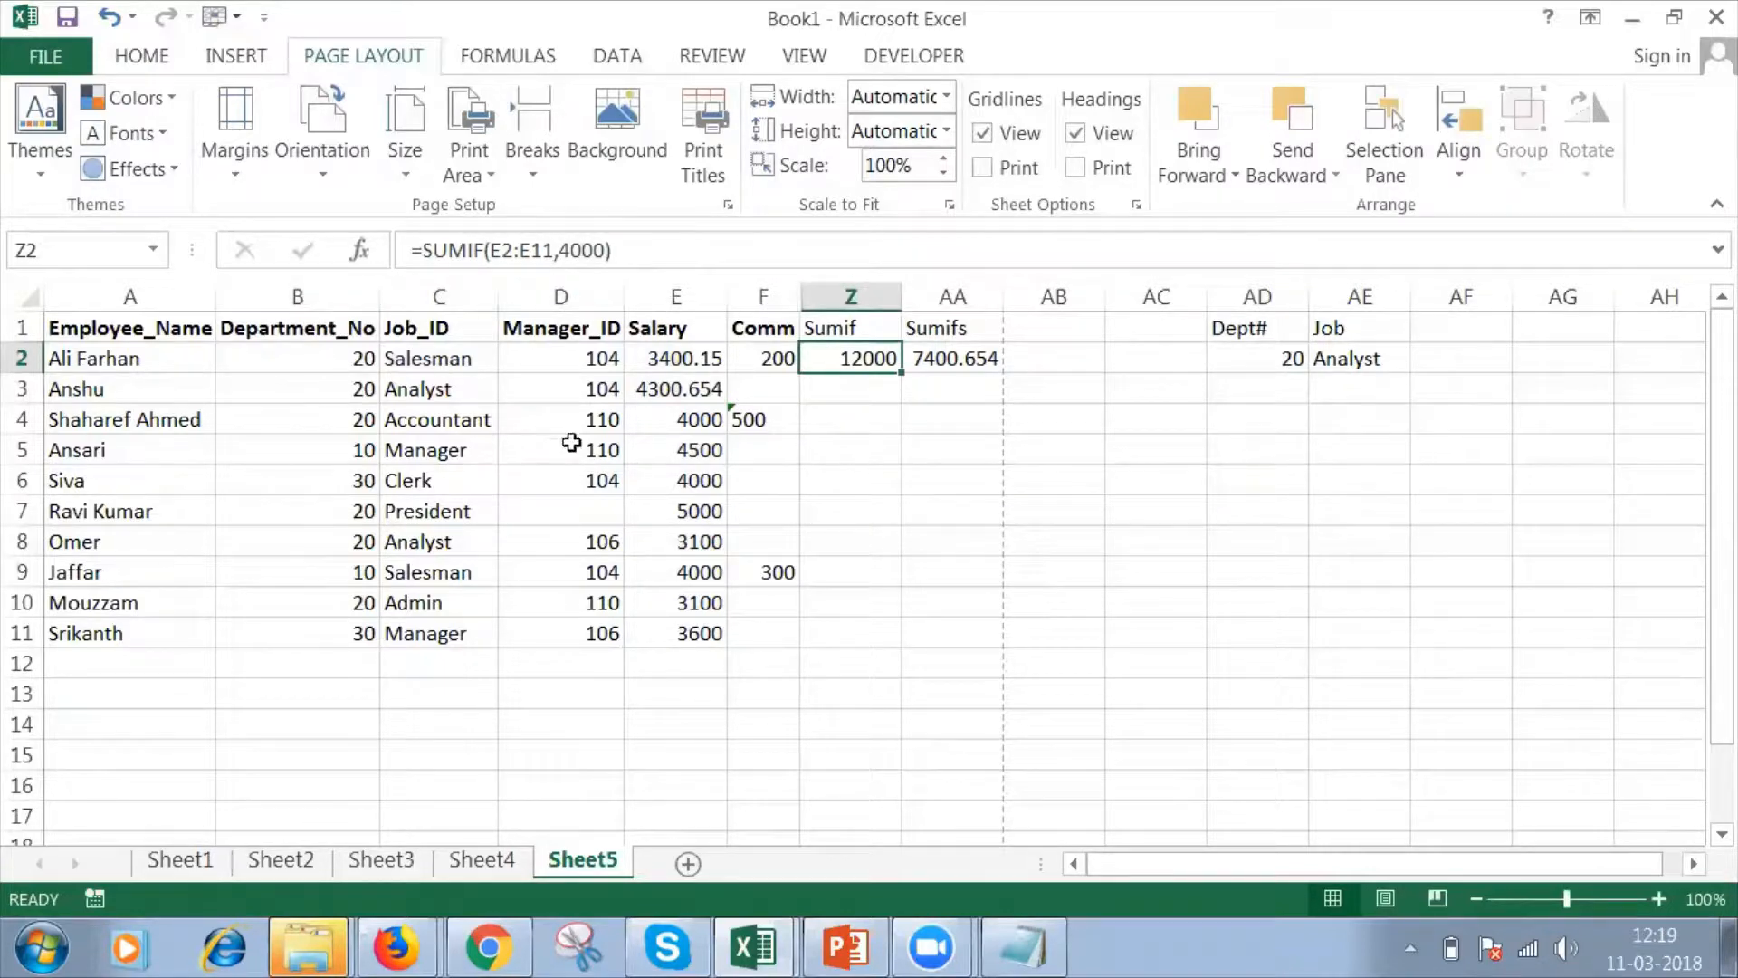
pyautogui.click(945, 326)
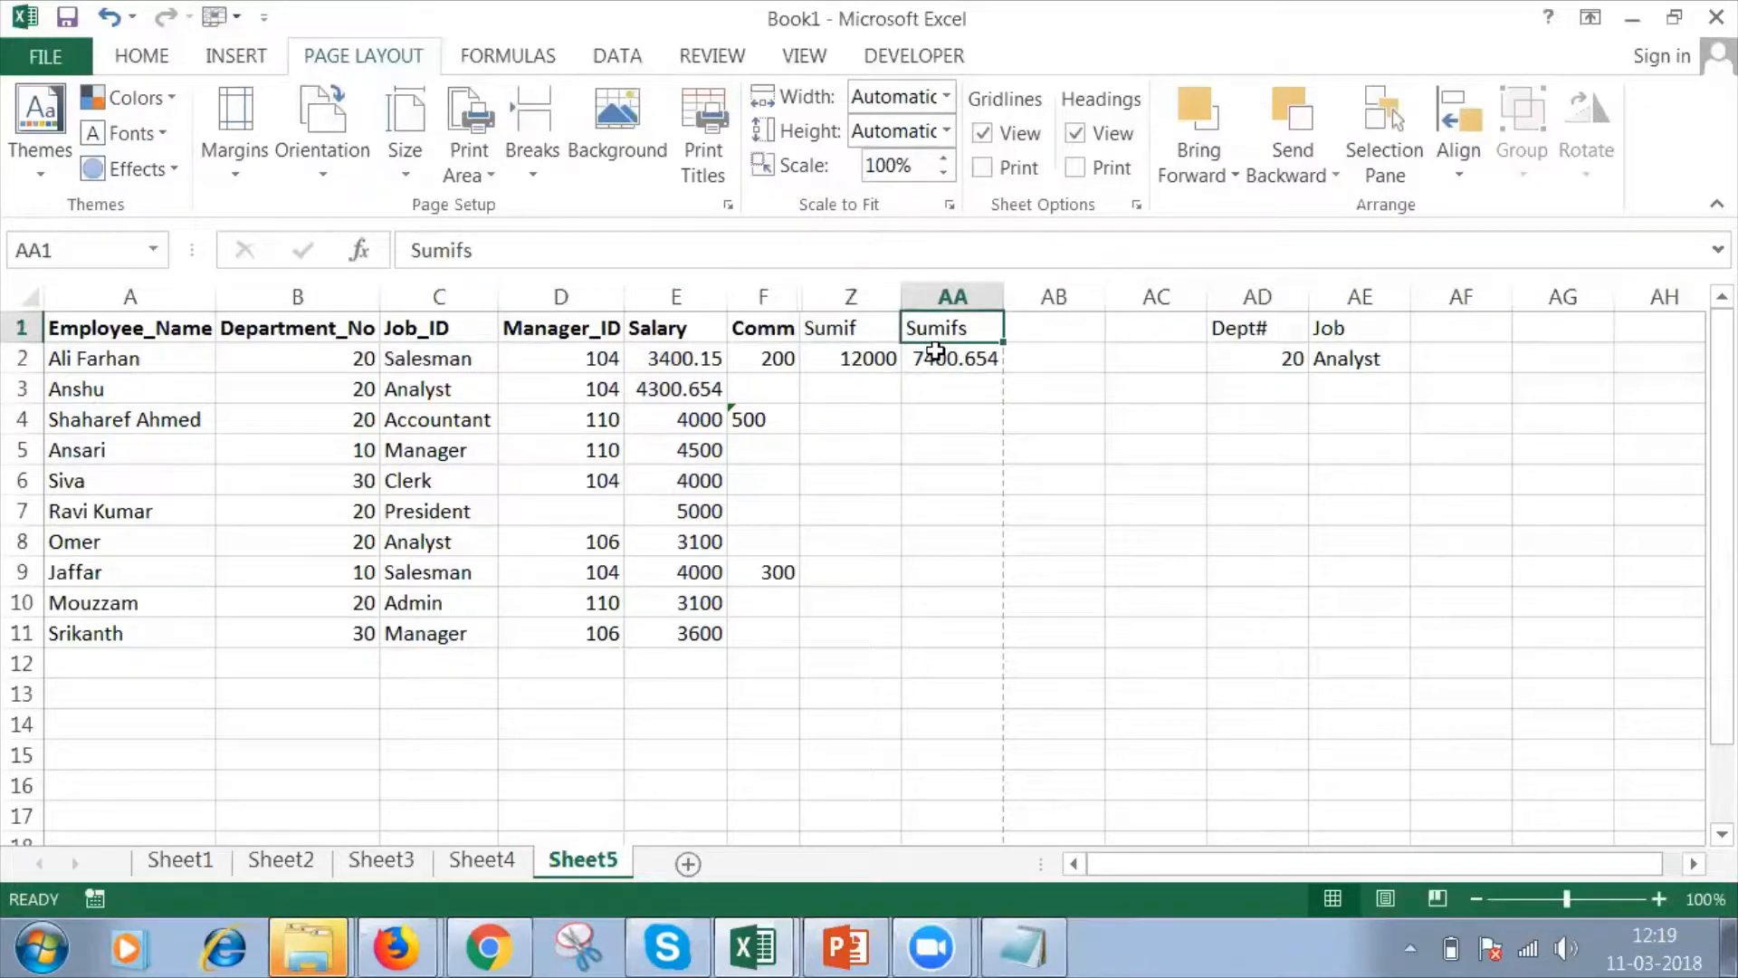
pyautogui.click(933, 356)
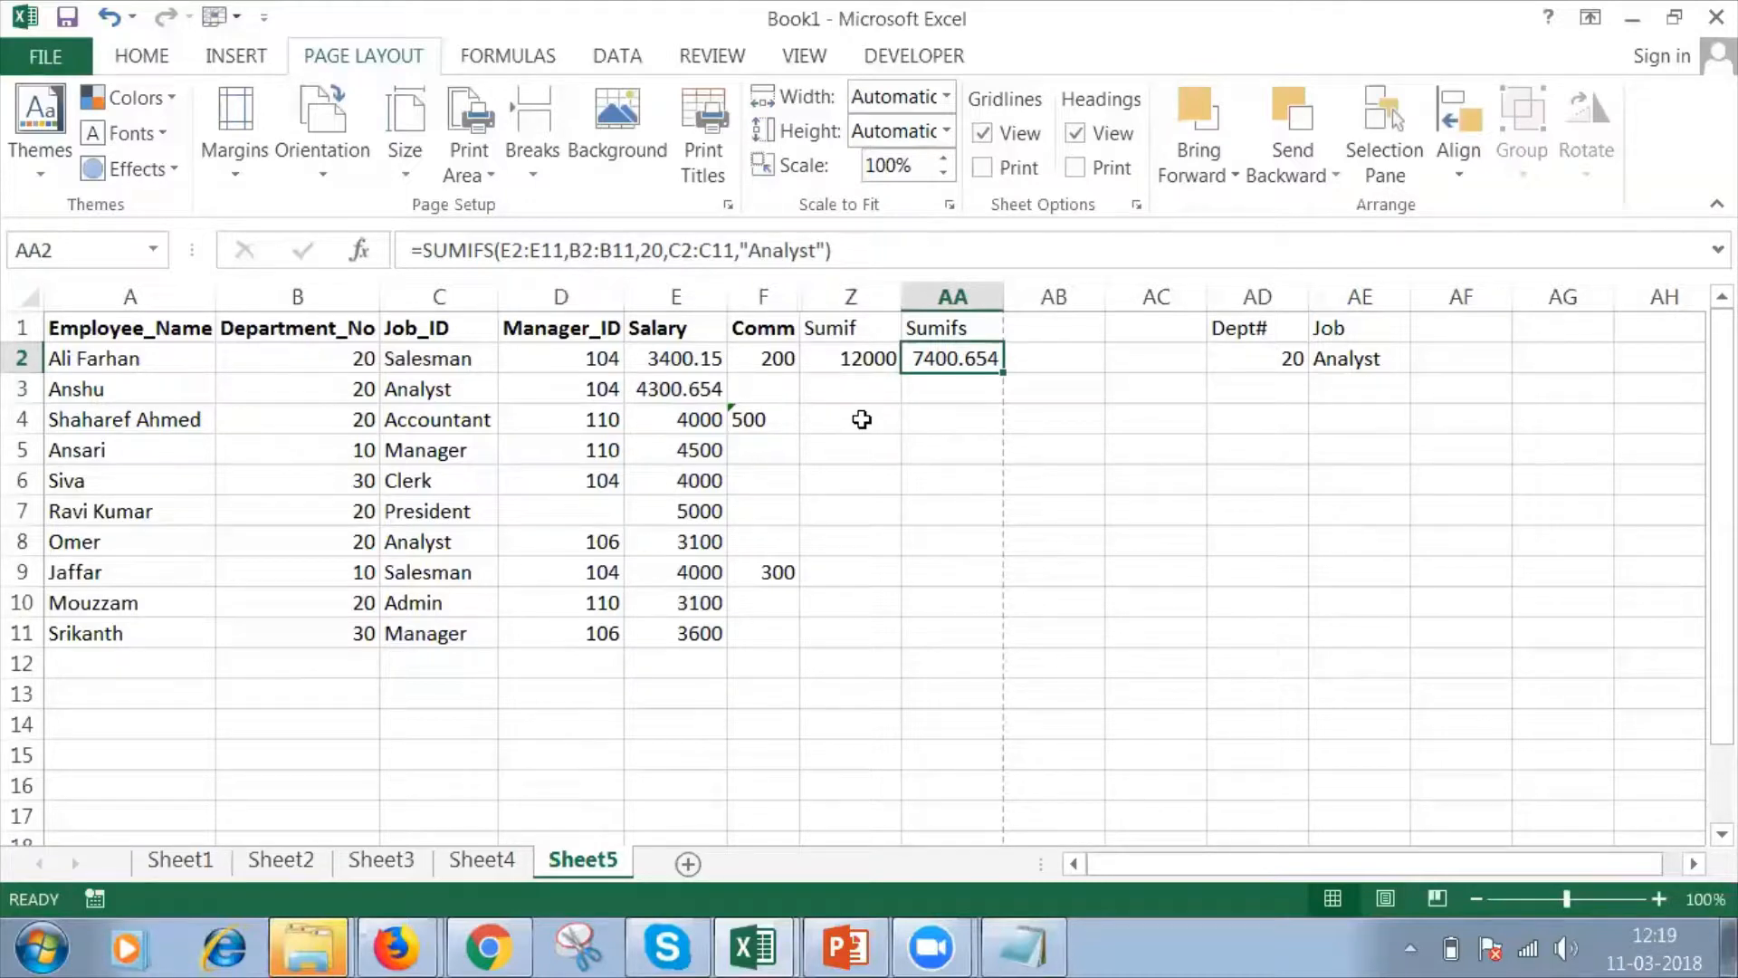
pyautogui.click(812, 52)
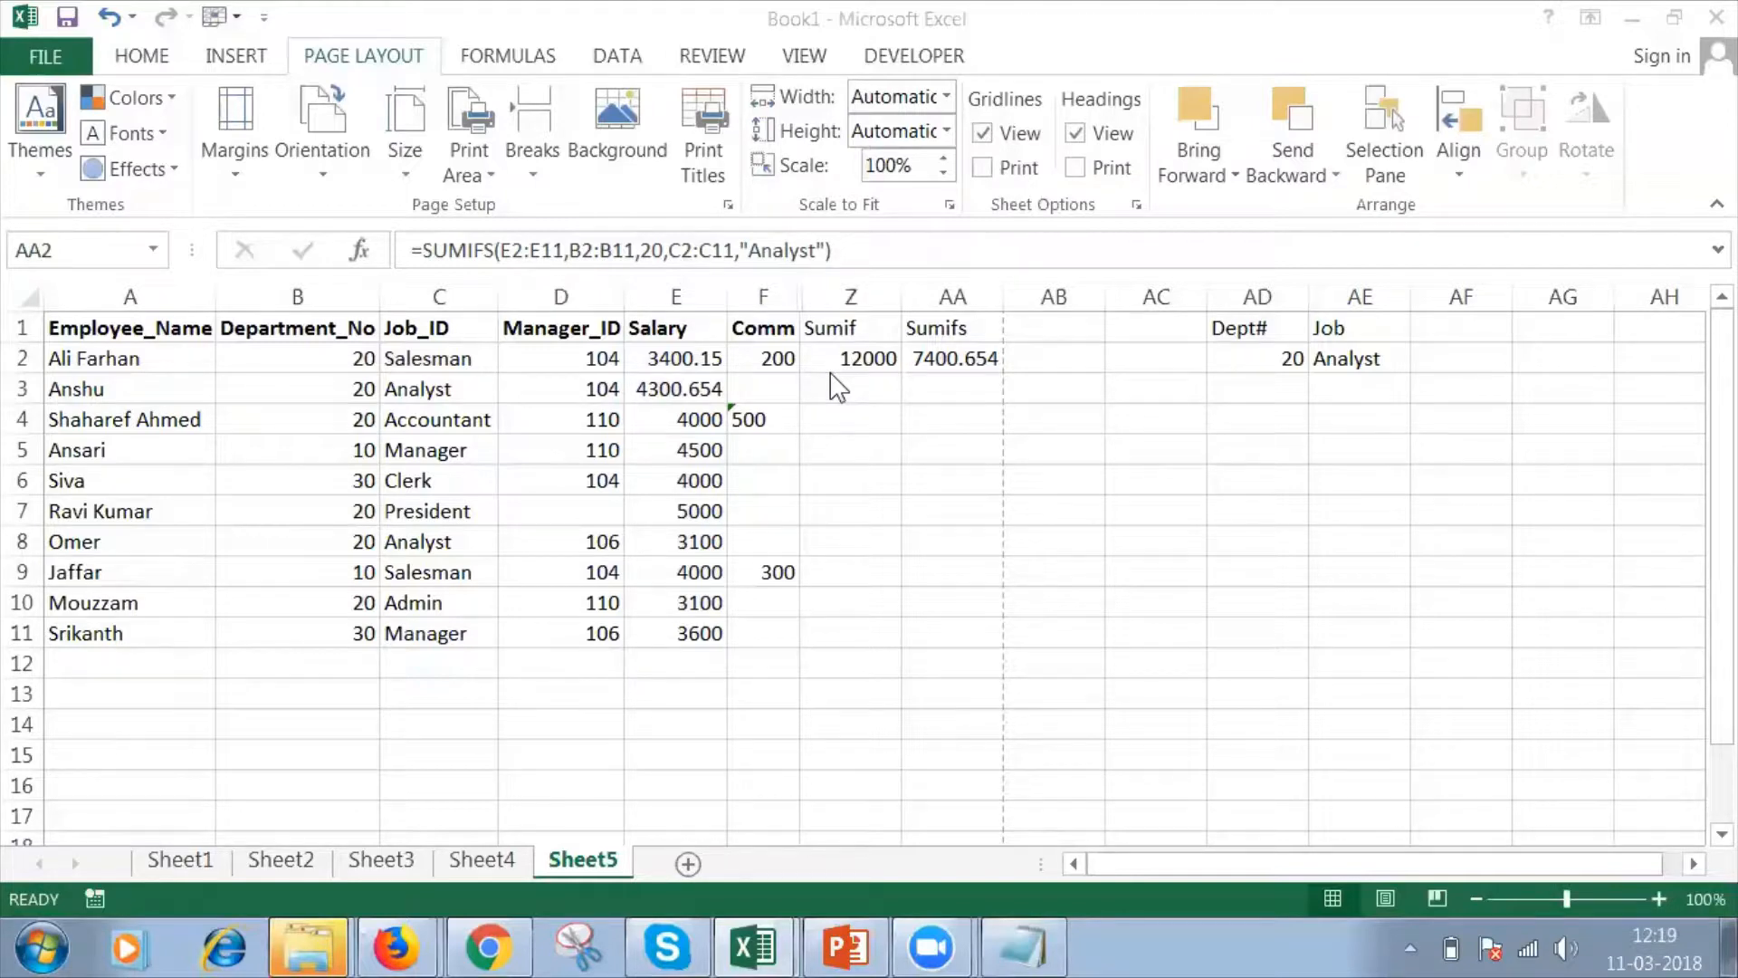
# Switch to the PowerPoint presentation and review the Statistical Functions list on slide 6.
pyautogui.click(883, 949)
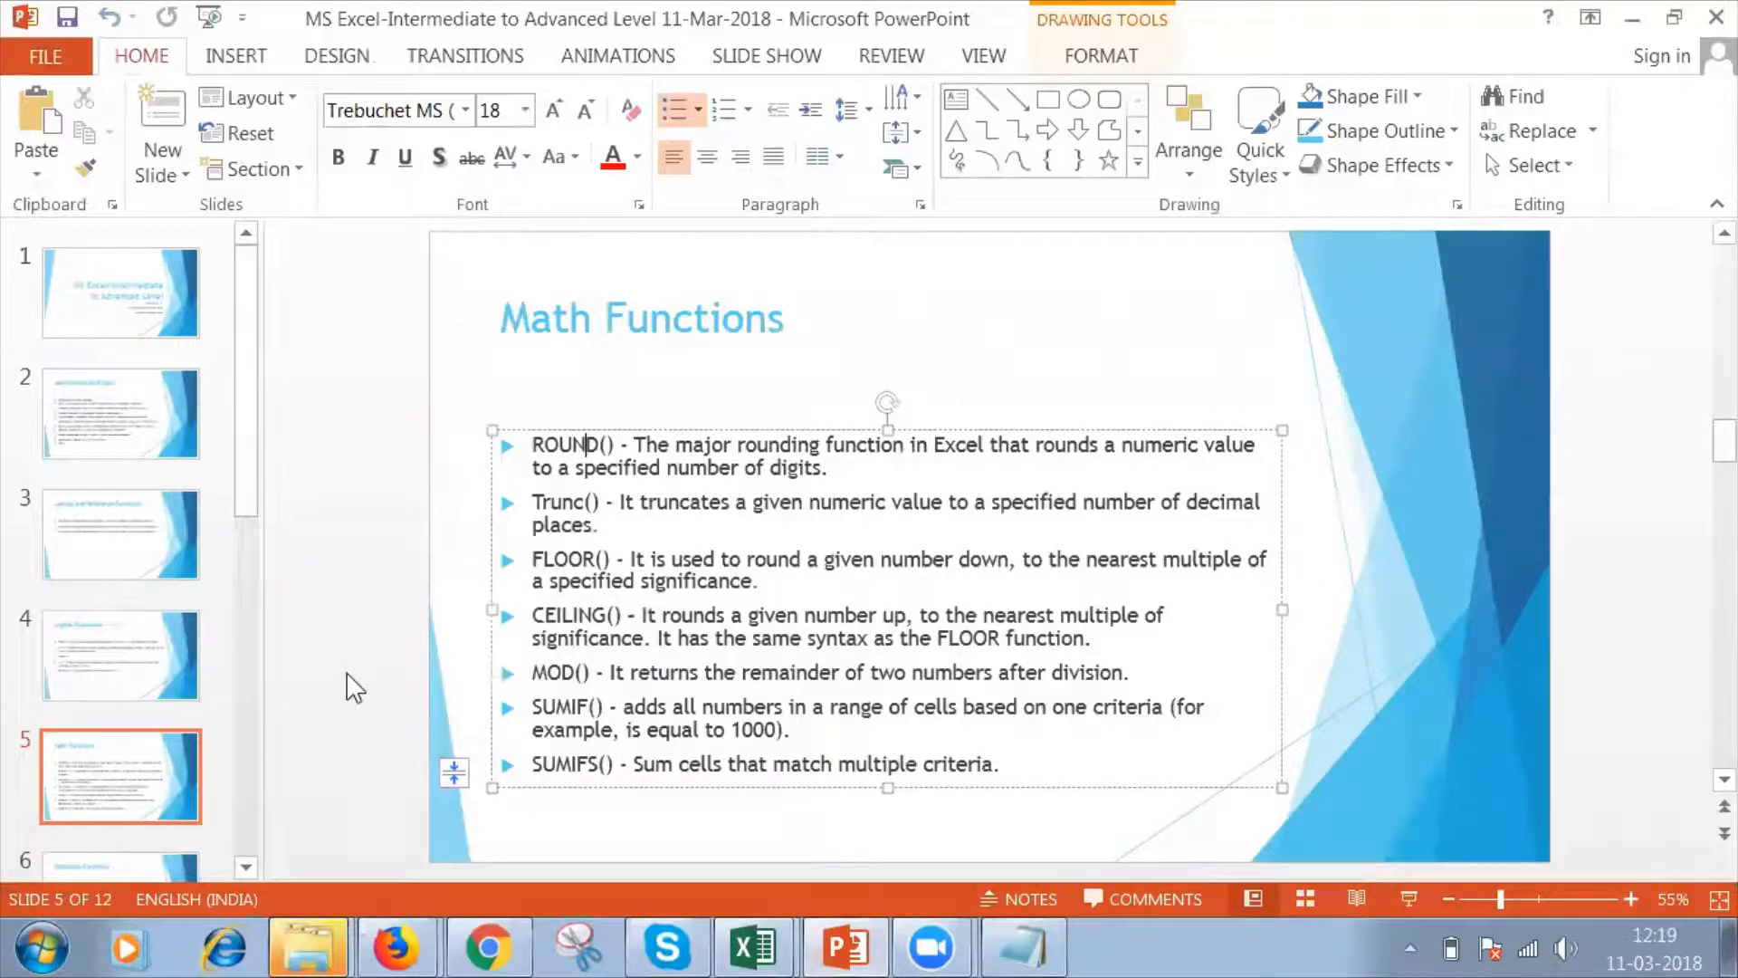
pyautogui.click(158, 792)
pyautogui.press('Down')
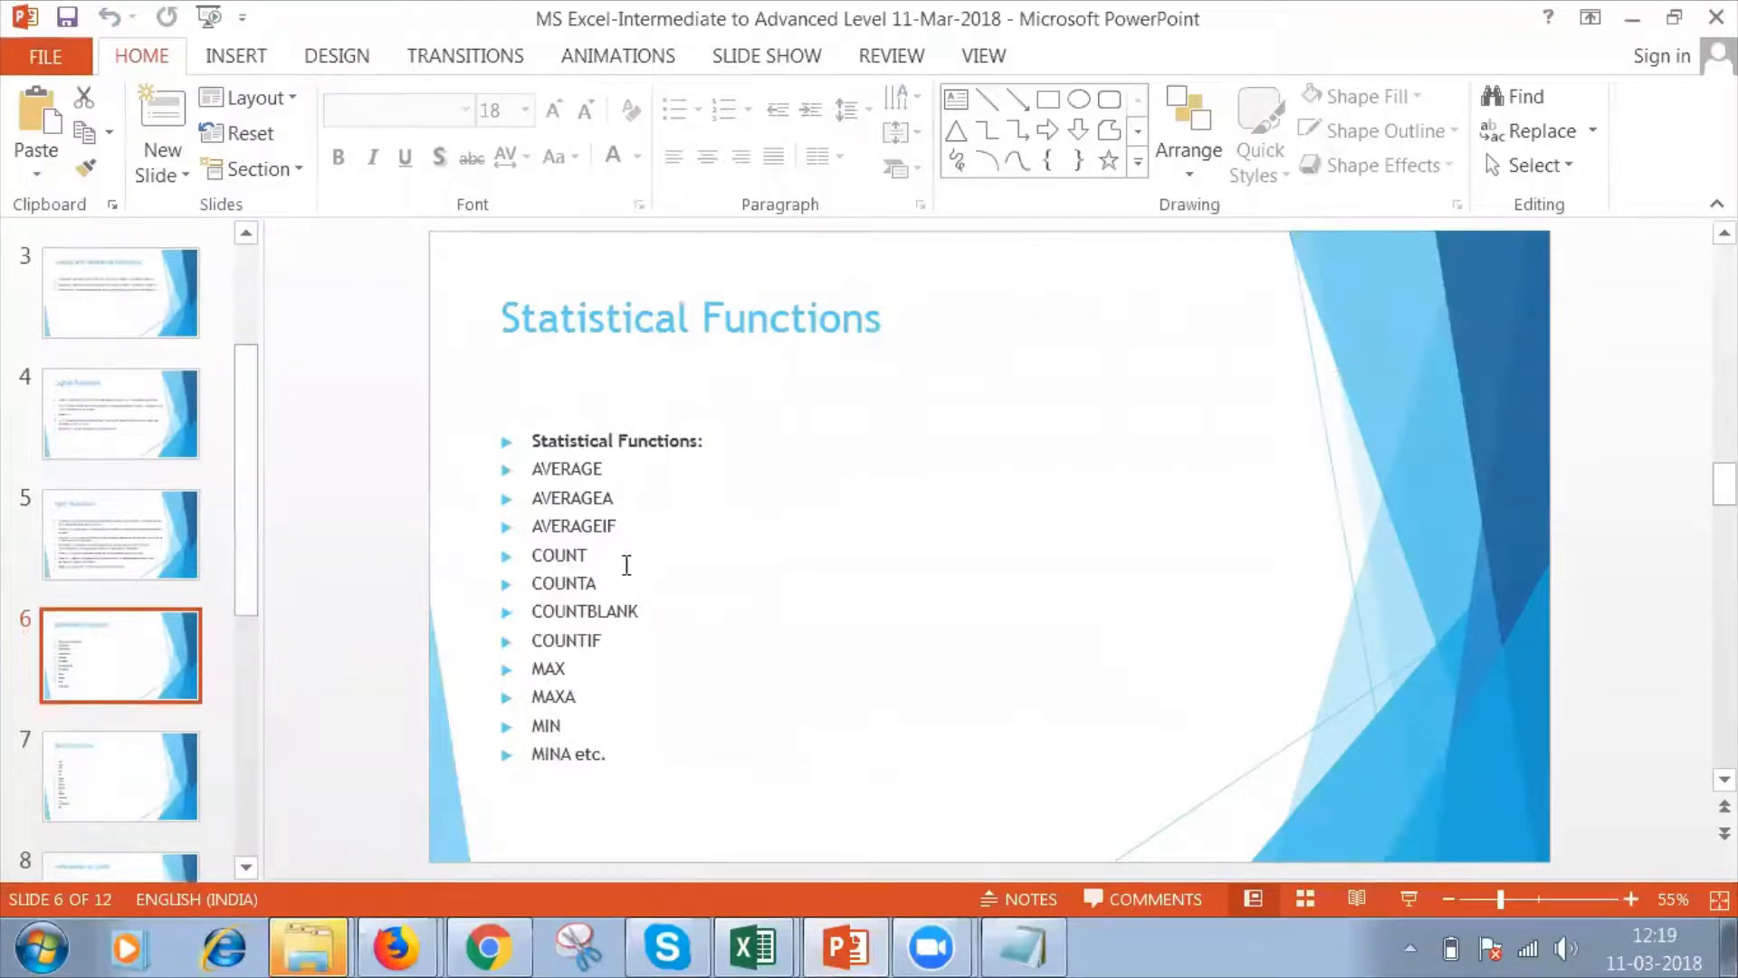
pyautogui.click(571, 556)
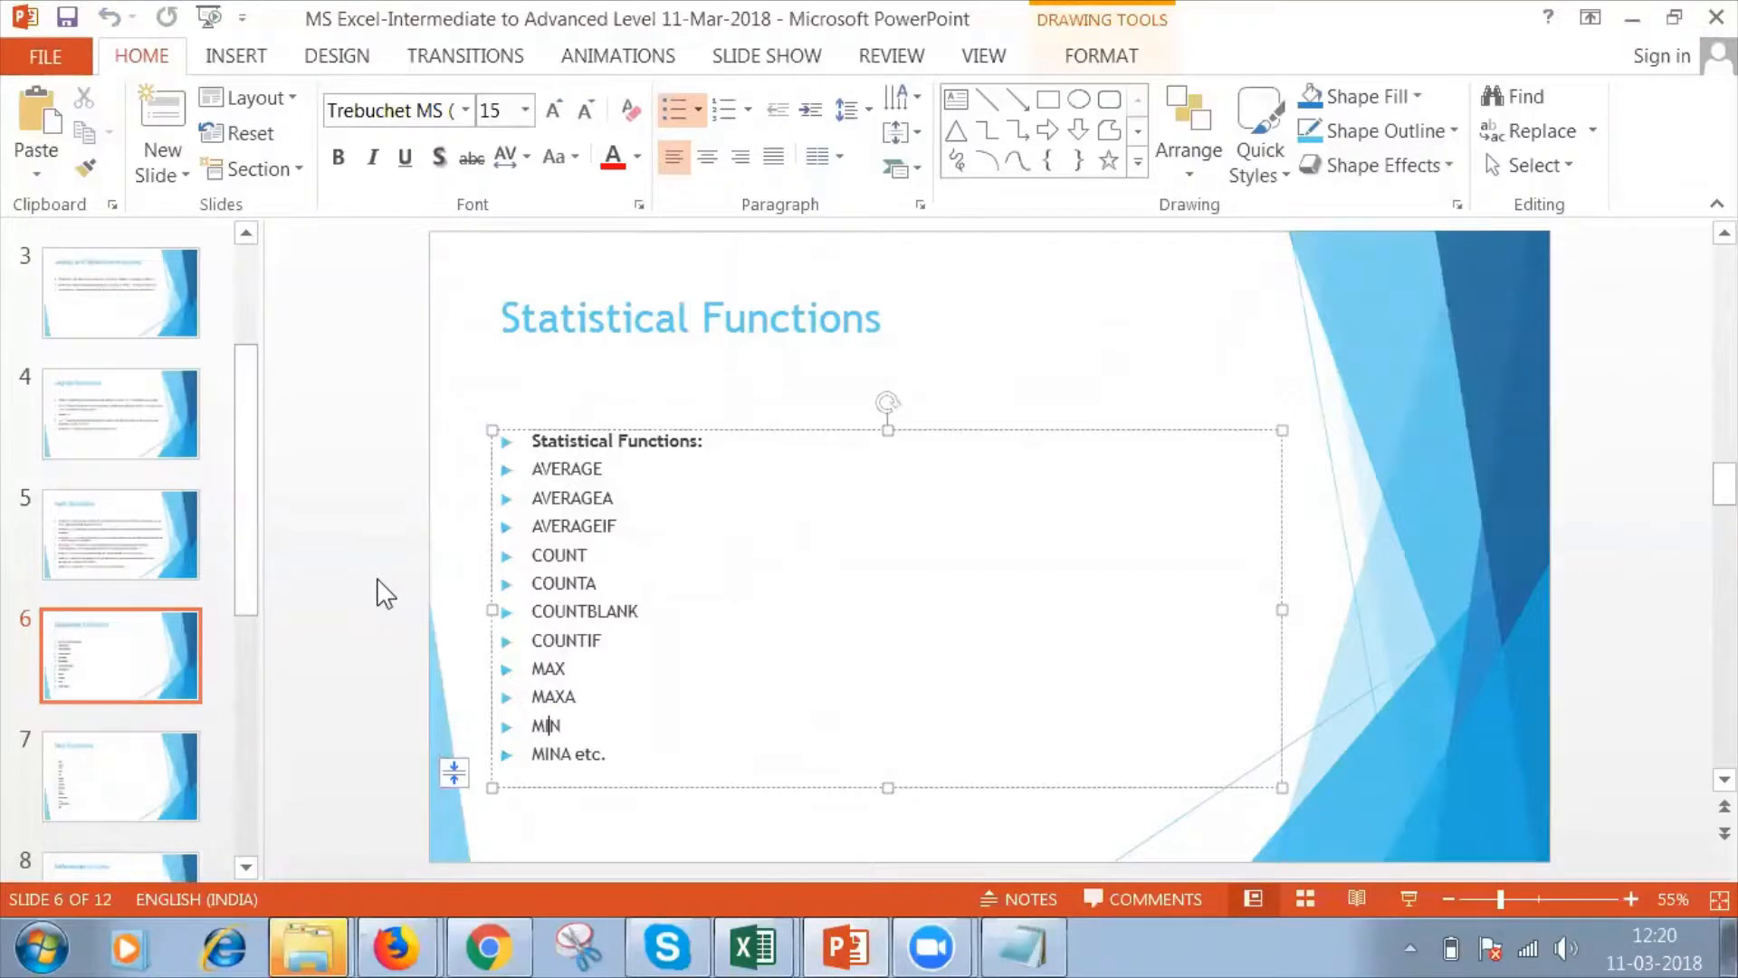
# Return to the Book1 workbook in Excel and save it to the Desktop as "Webinar MS Excel ( Advanced) 11-Mar-2018".
pyautogui.click(754, 947)
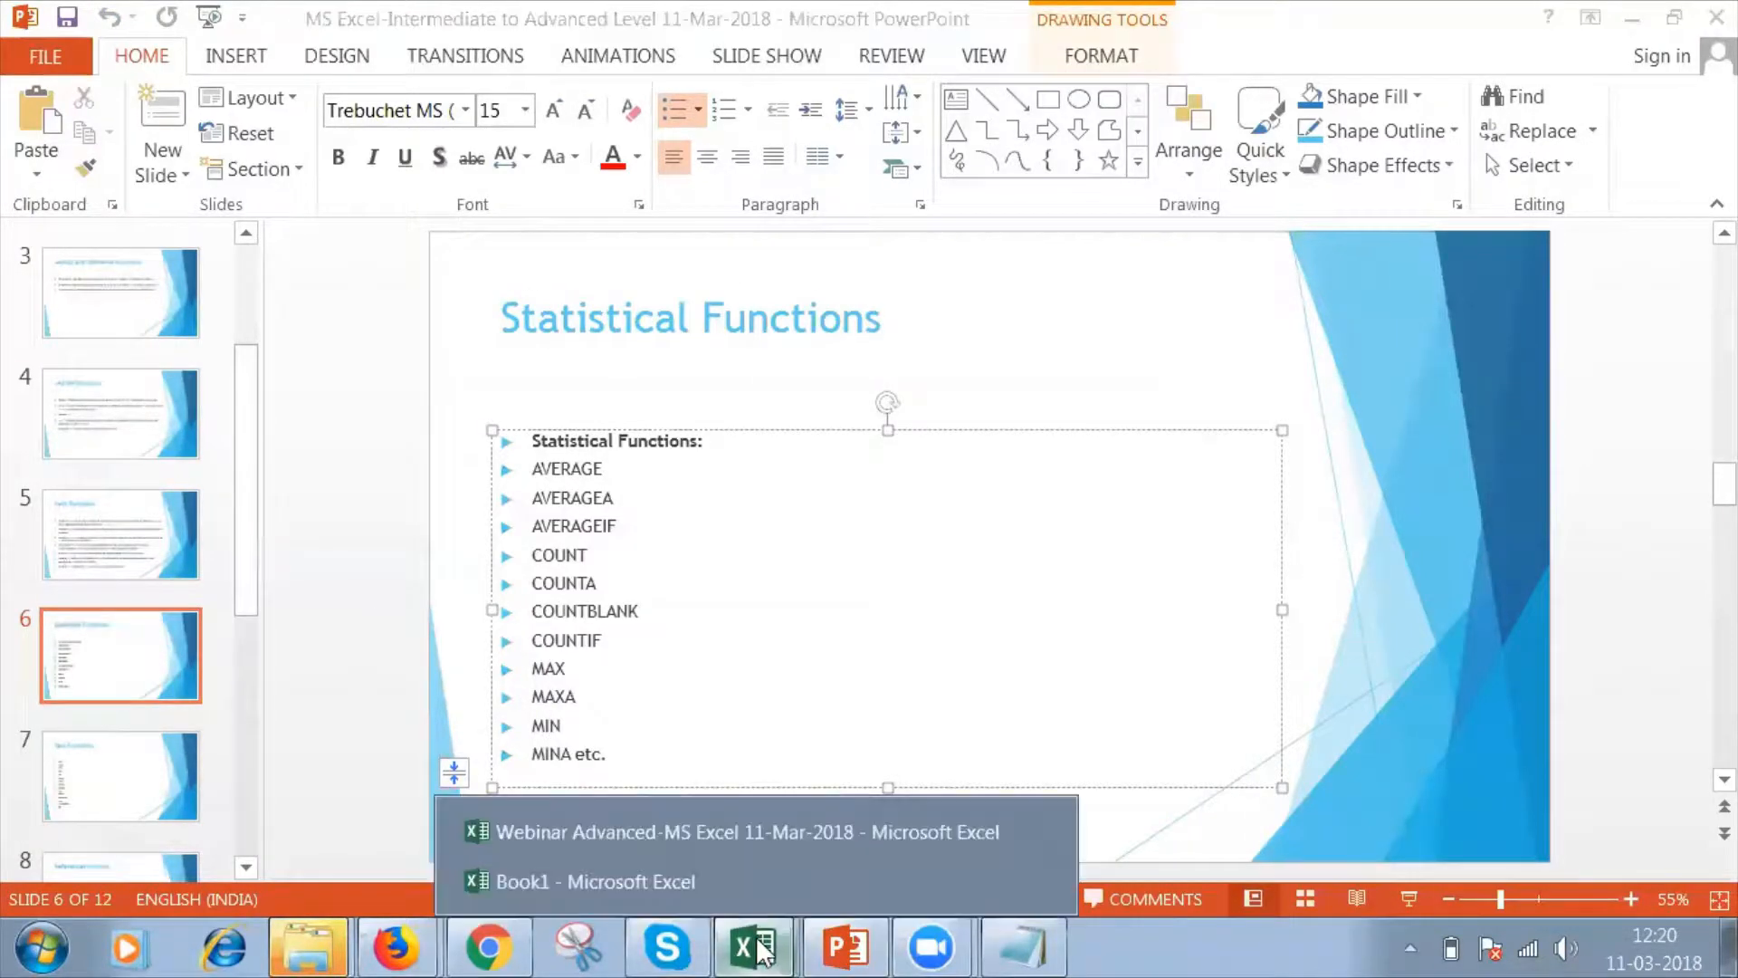
pyautogui.click(720, 876)
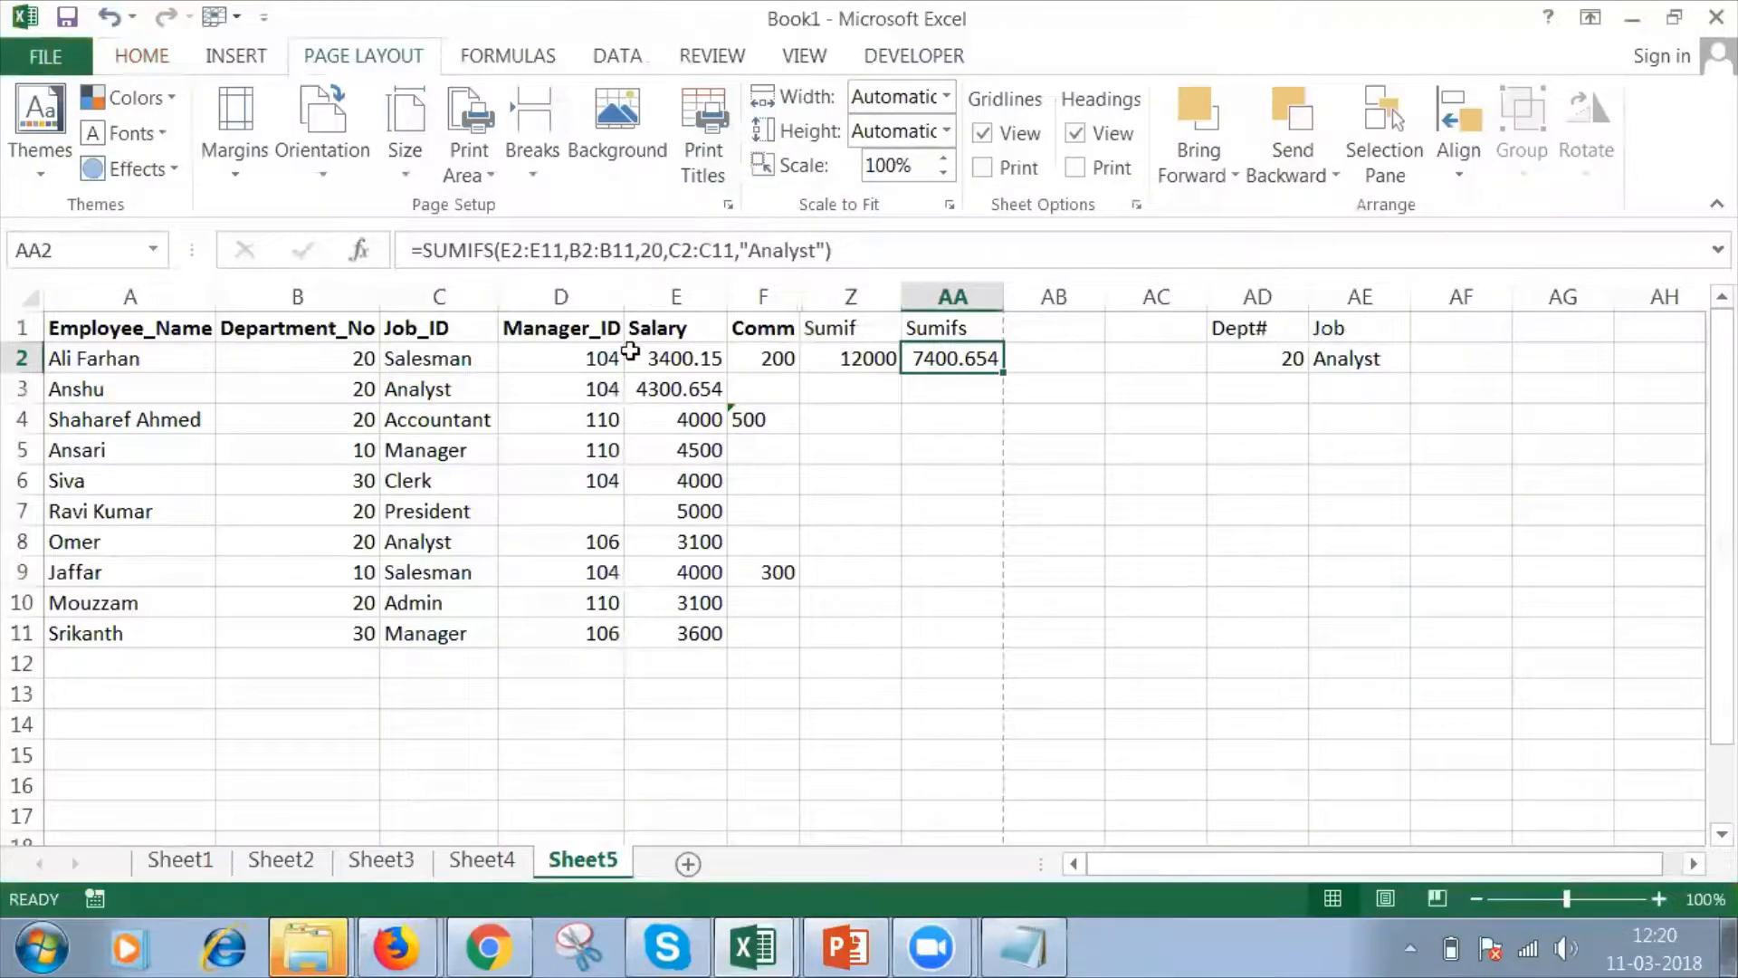
pyautogui.hotkey('ctrl', 's')
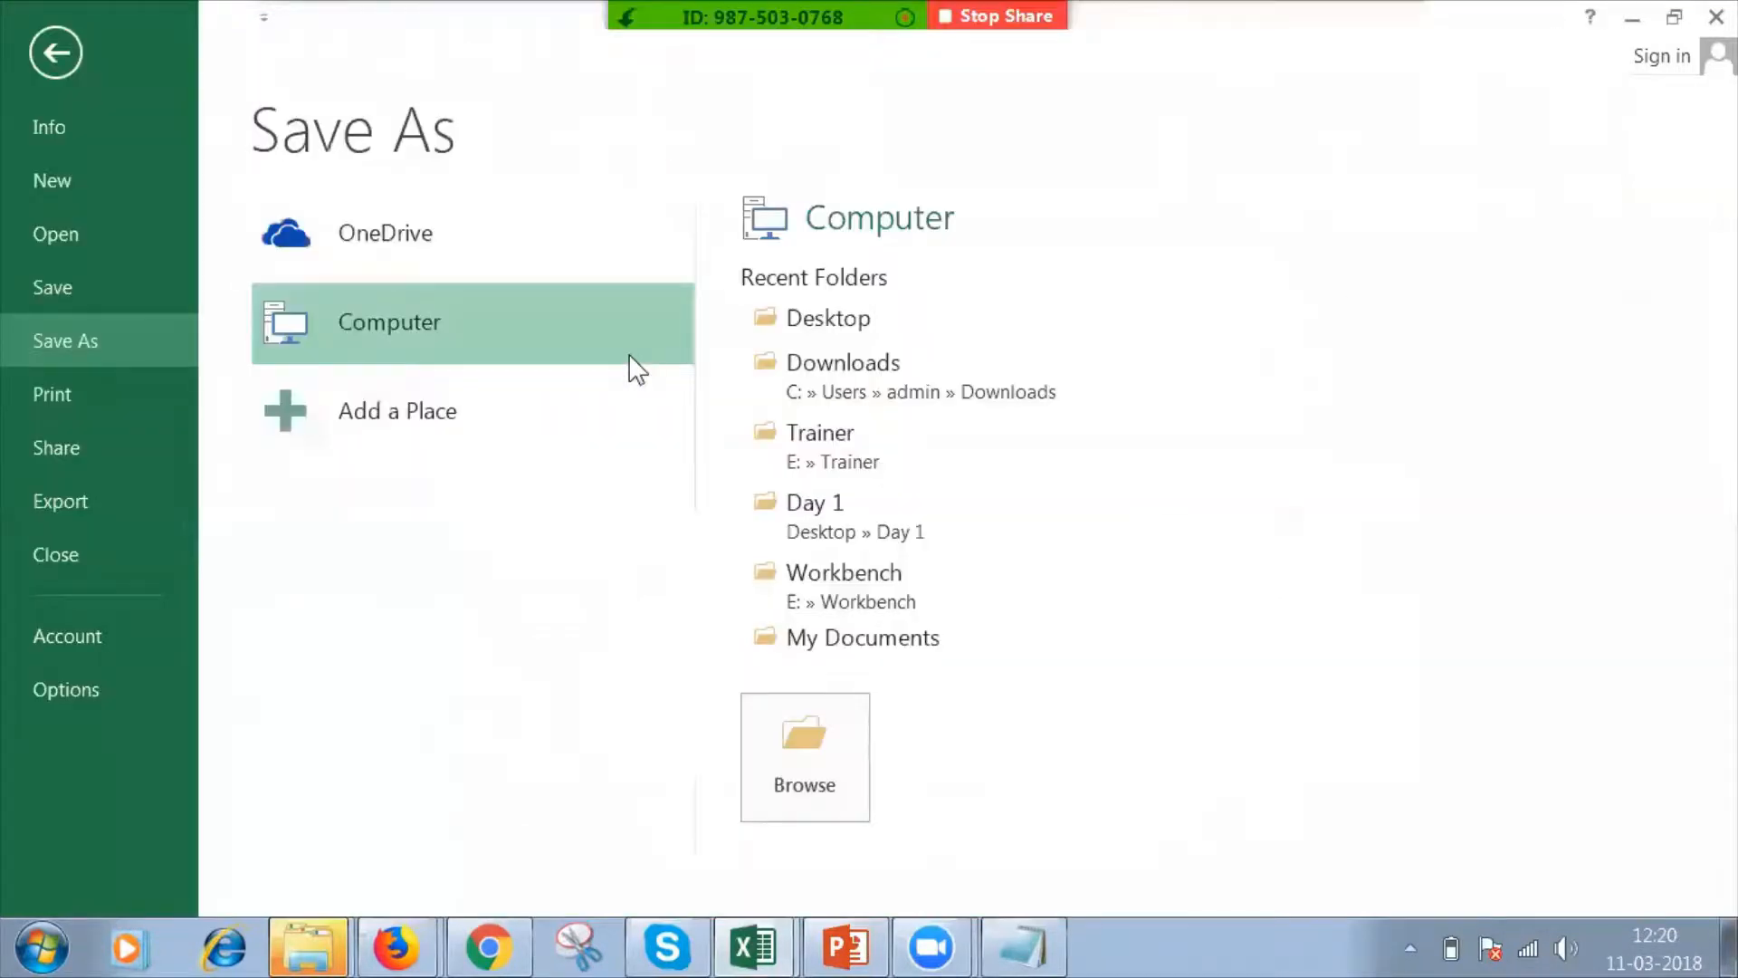
pyautogui.click(824, 319)
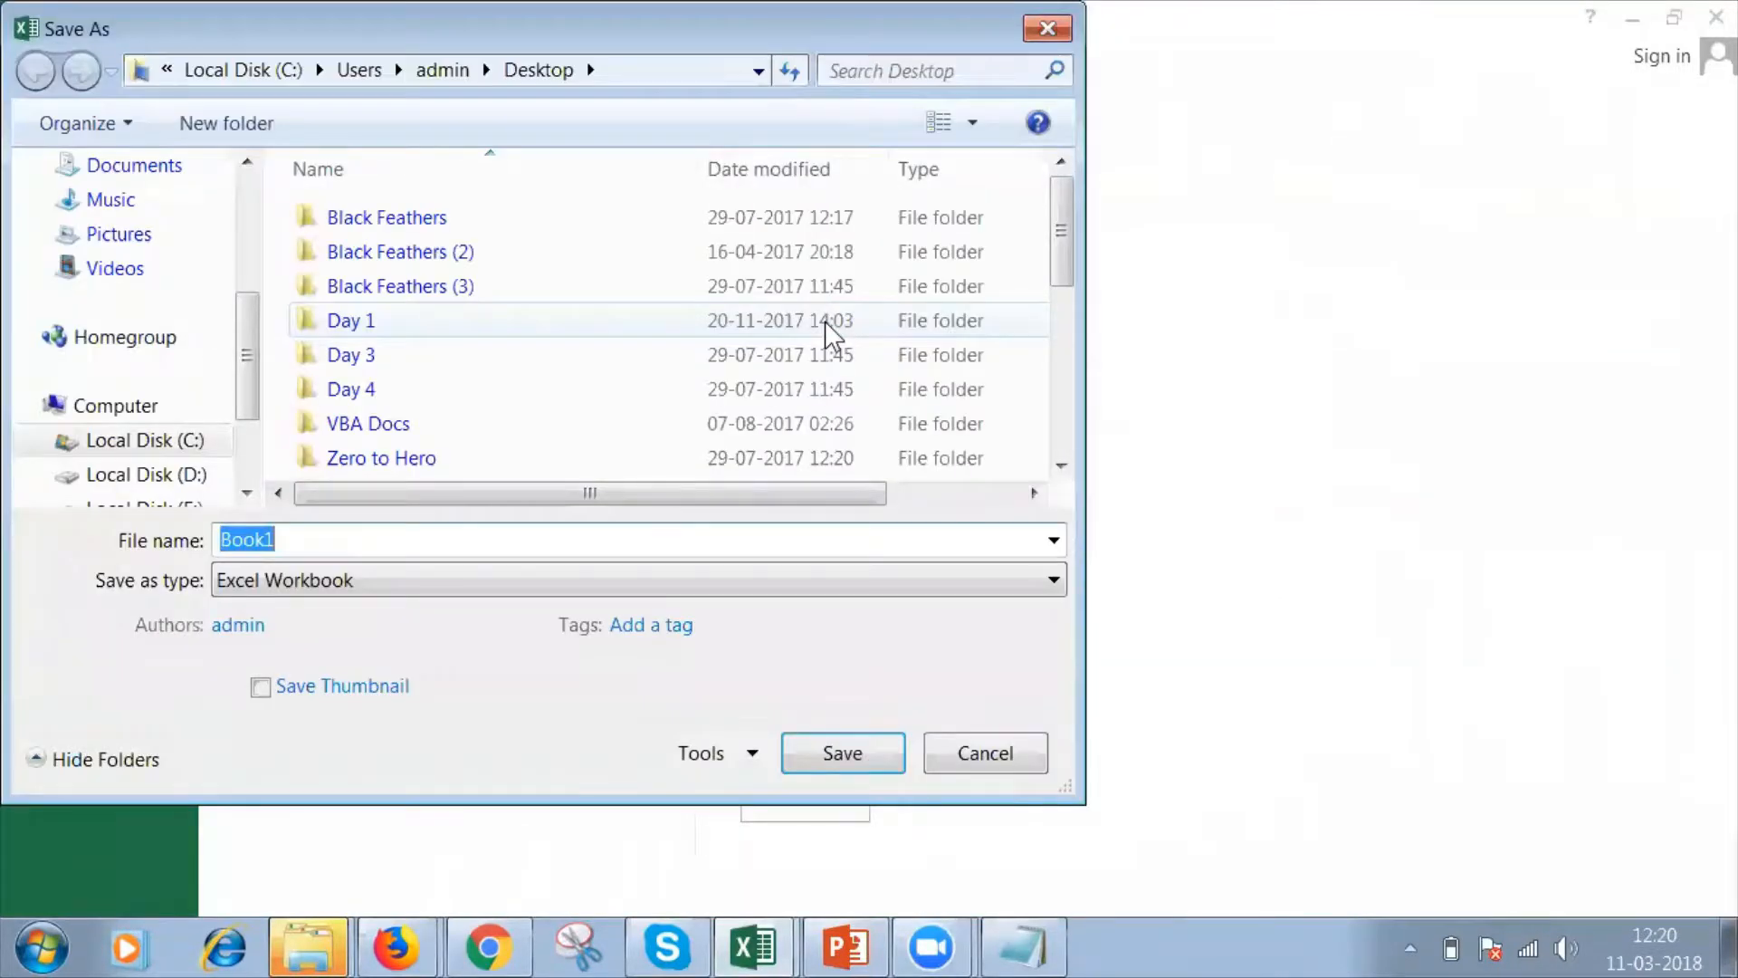
pyautogui.write('Webinar')
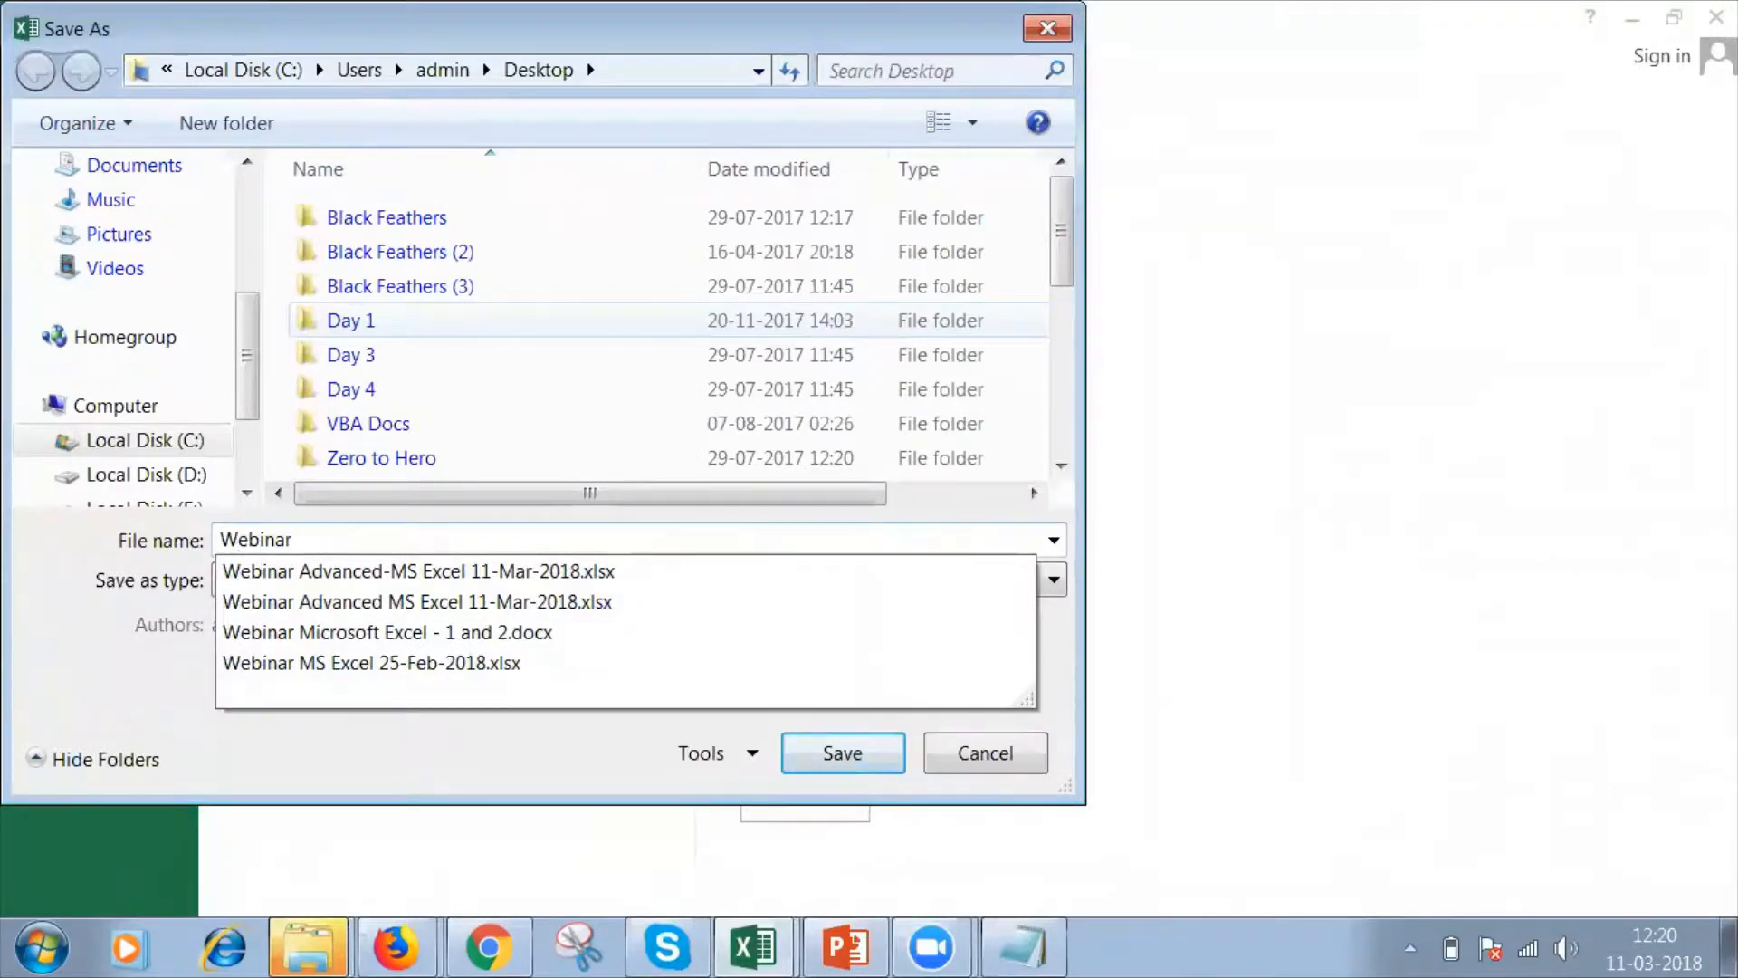
pyautogui.write(' MS')
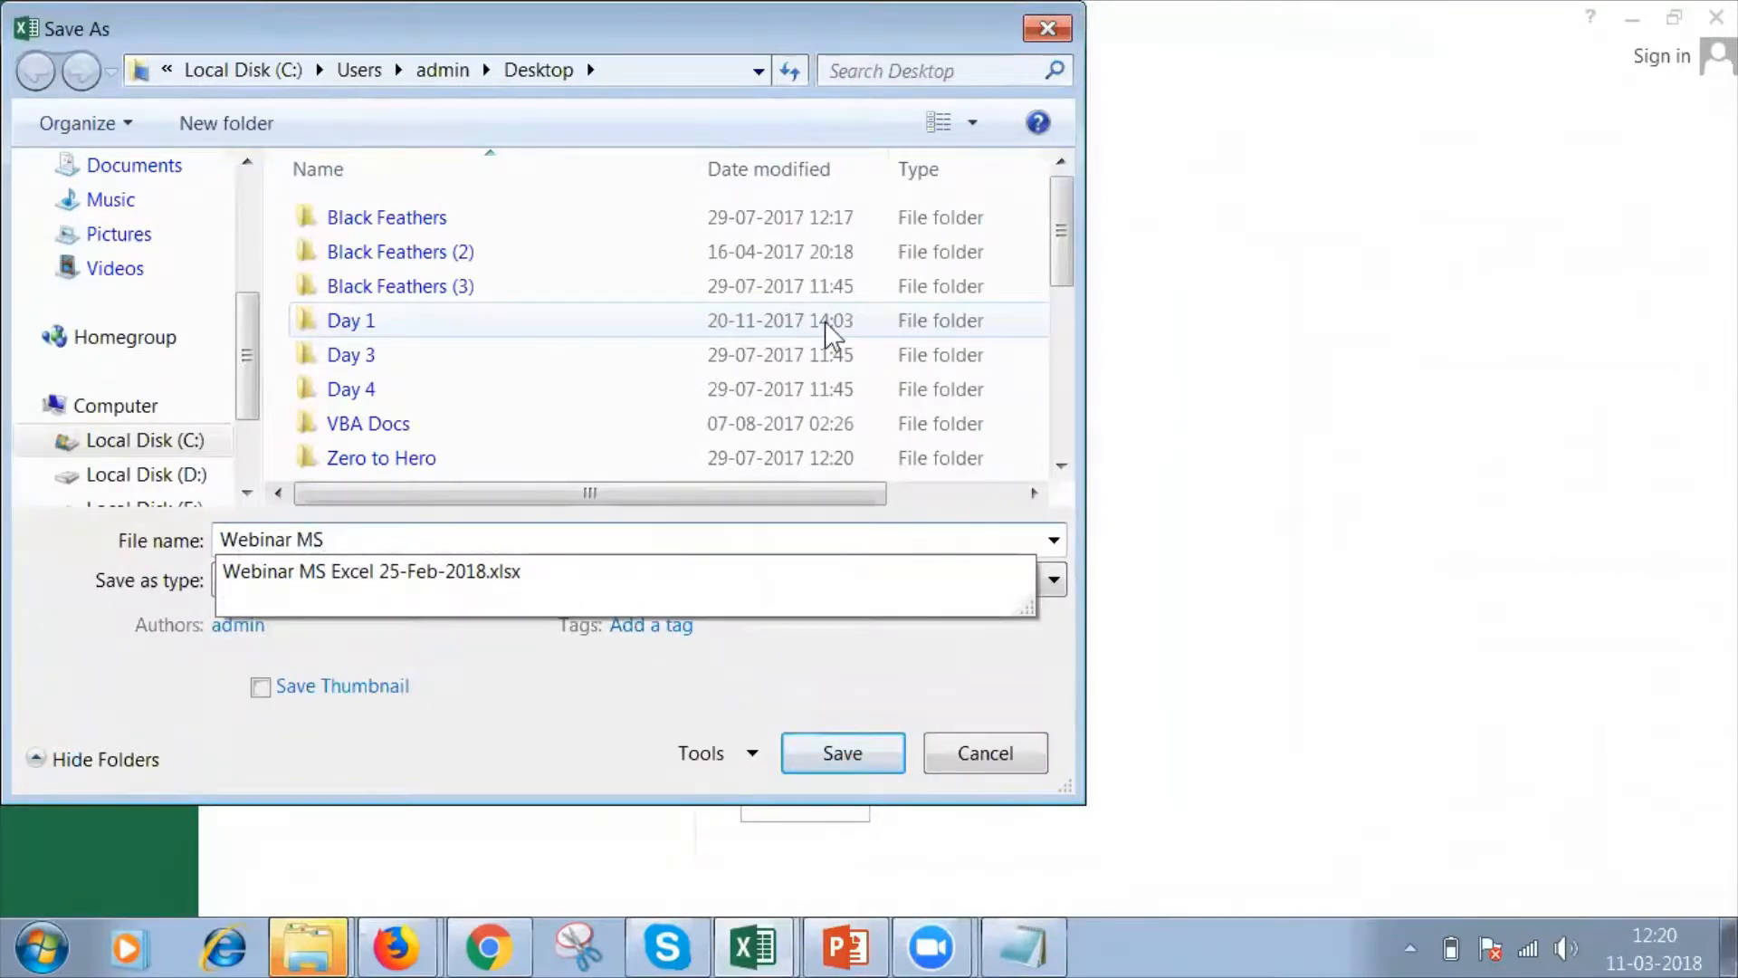
pyautogui.write(' Excel ( Advance')
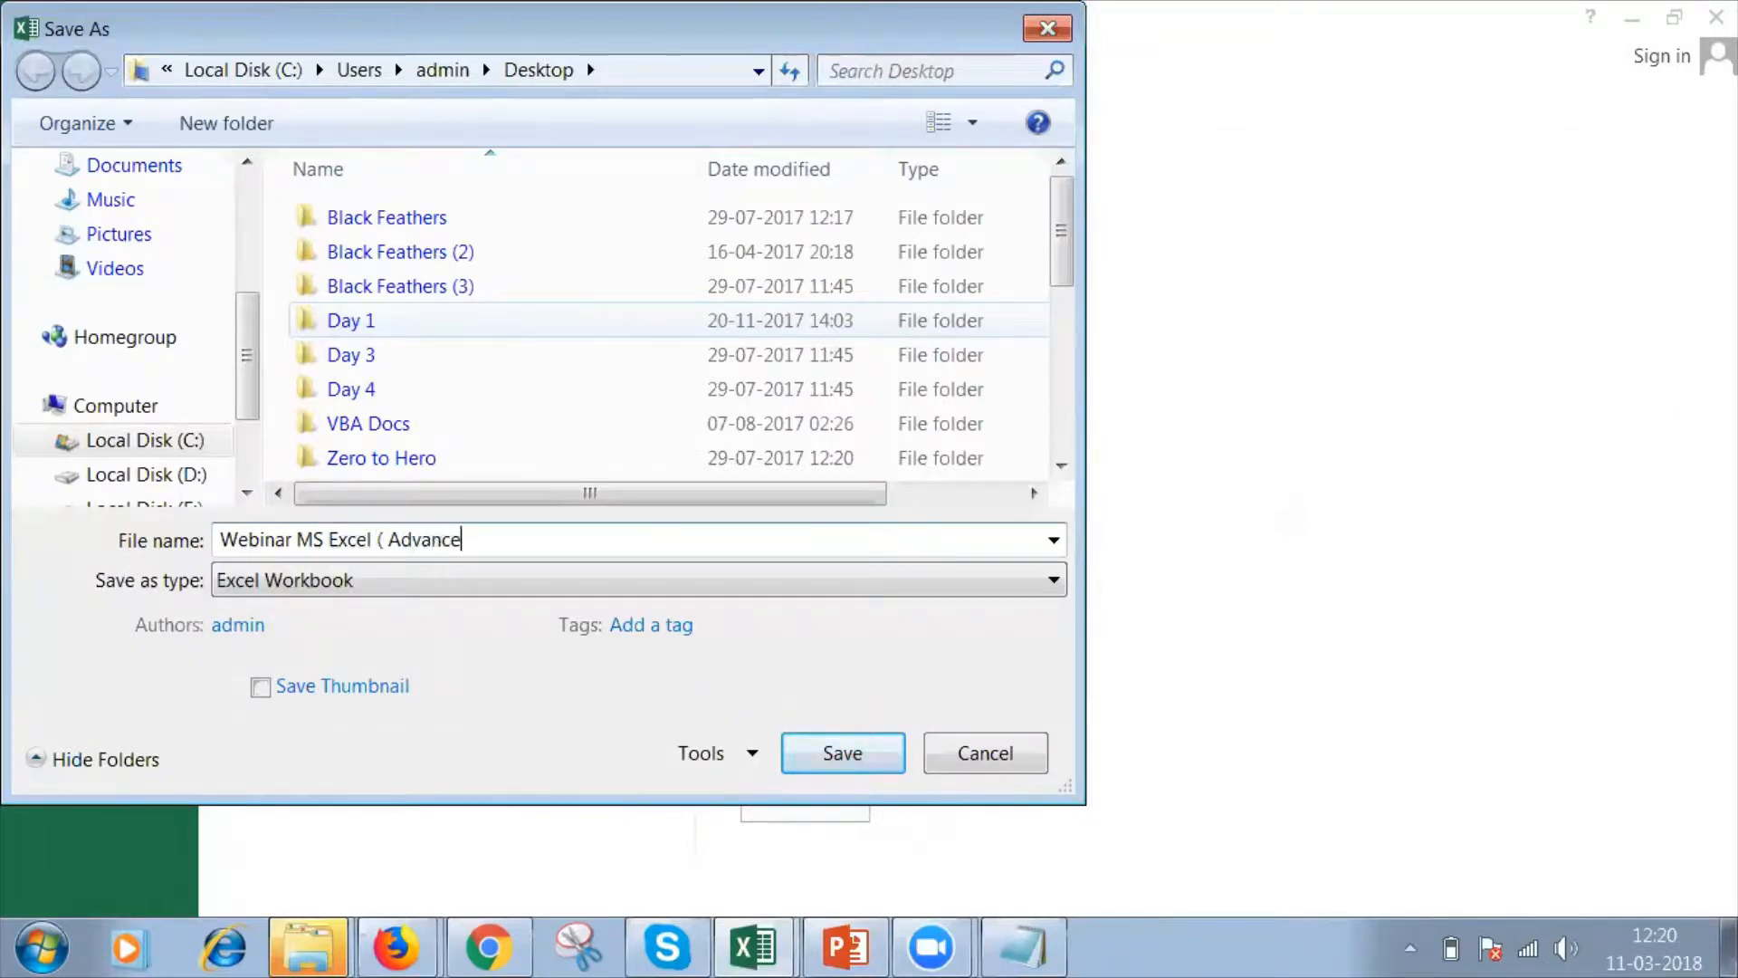
pyautogui.write('d) 11-Mar')
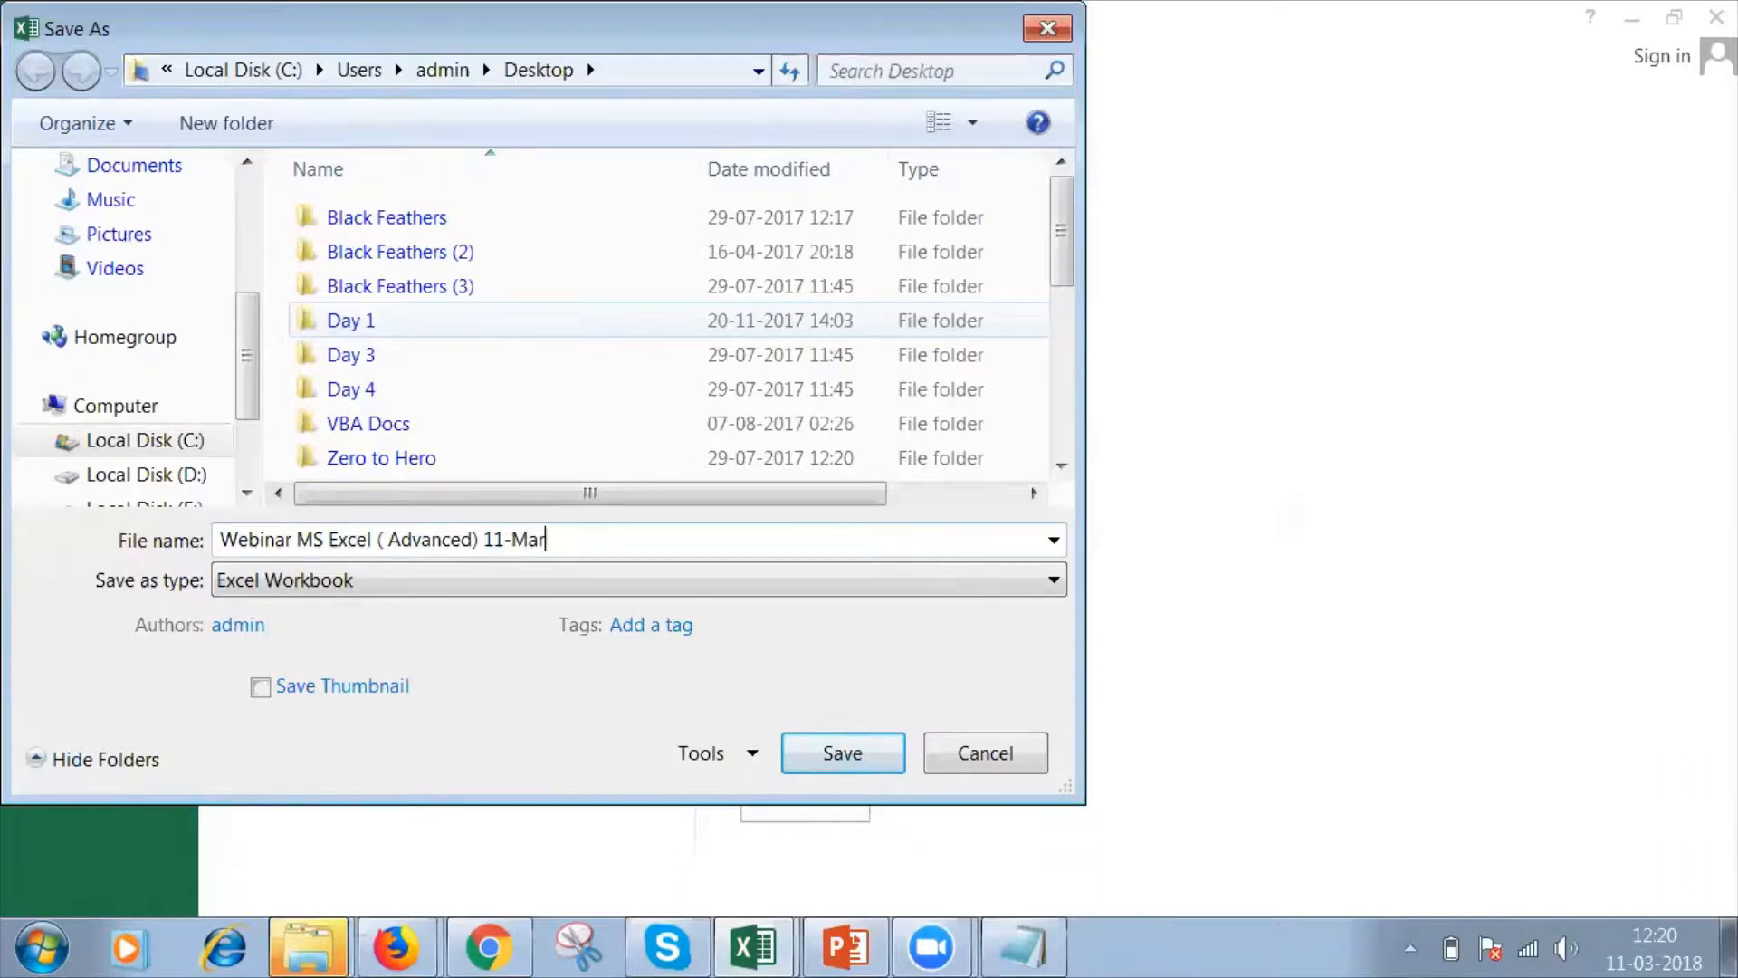
pyautogui.write('-2018')
pyautogui.click(833, 751)
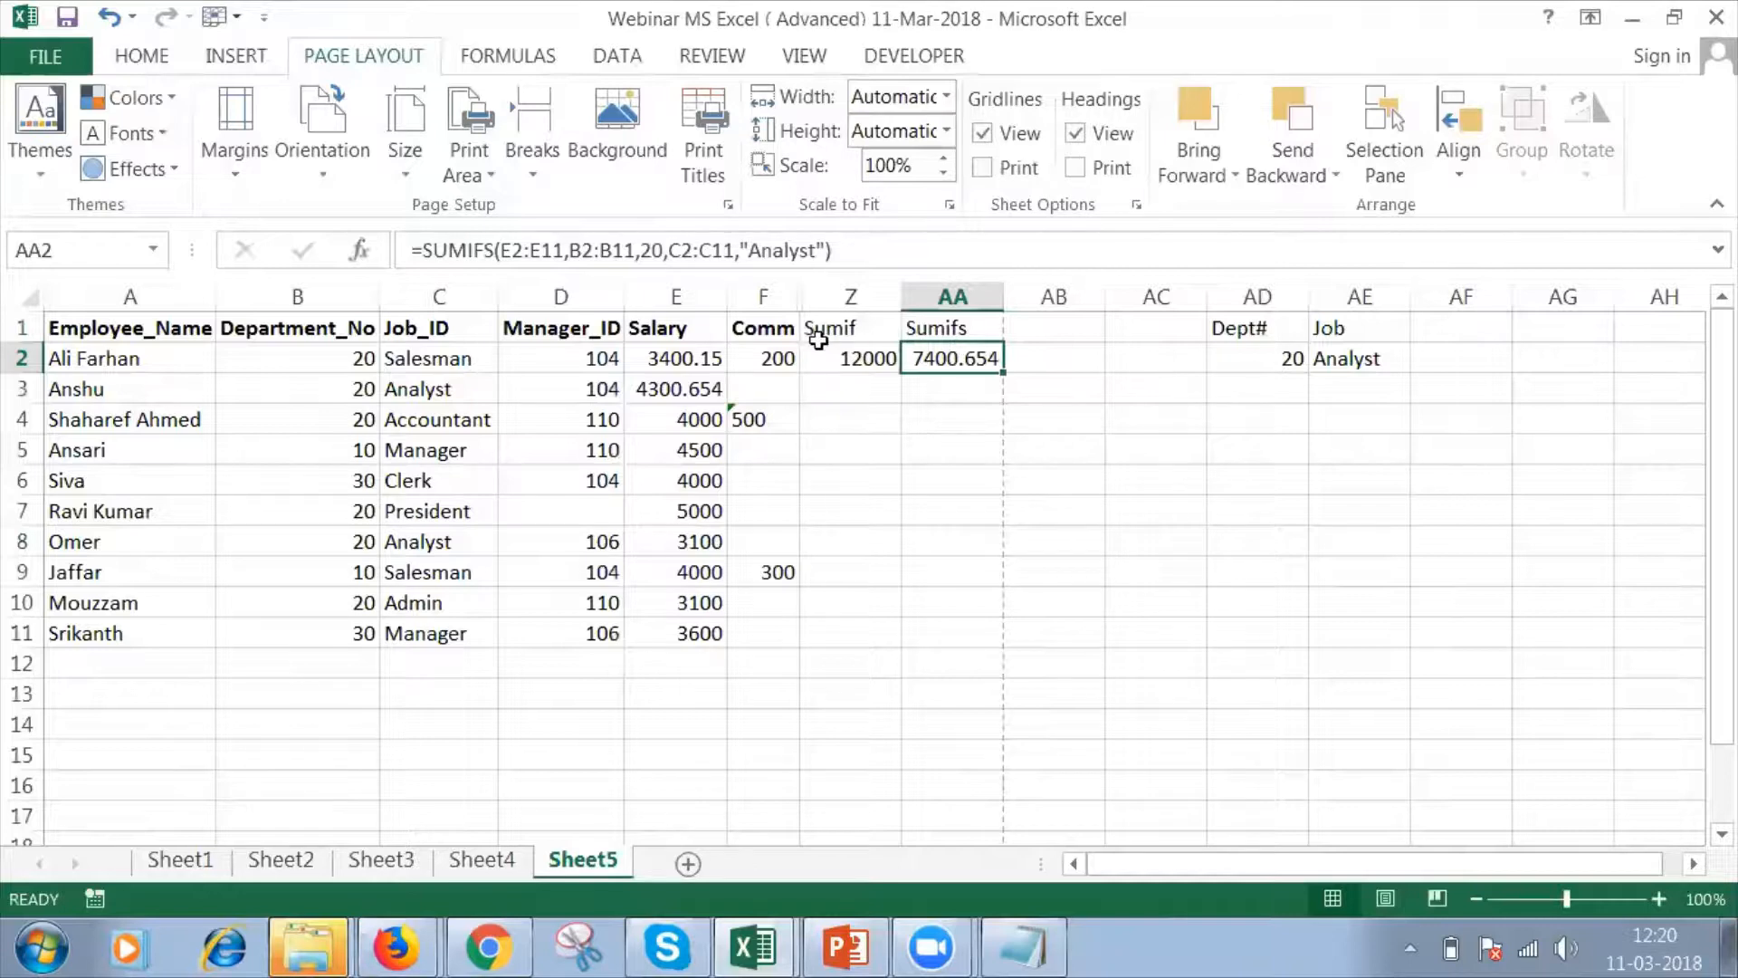
# Review the SUMIF and SUMIFS formulas in Z2 and AA2 along with the criteria columns AD and AE.
pyautogui.click(867, 367)
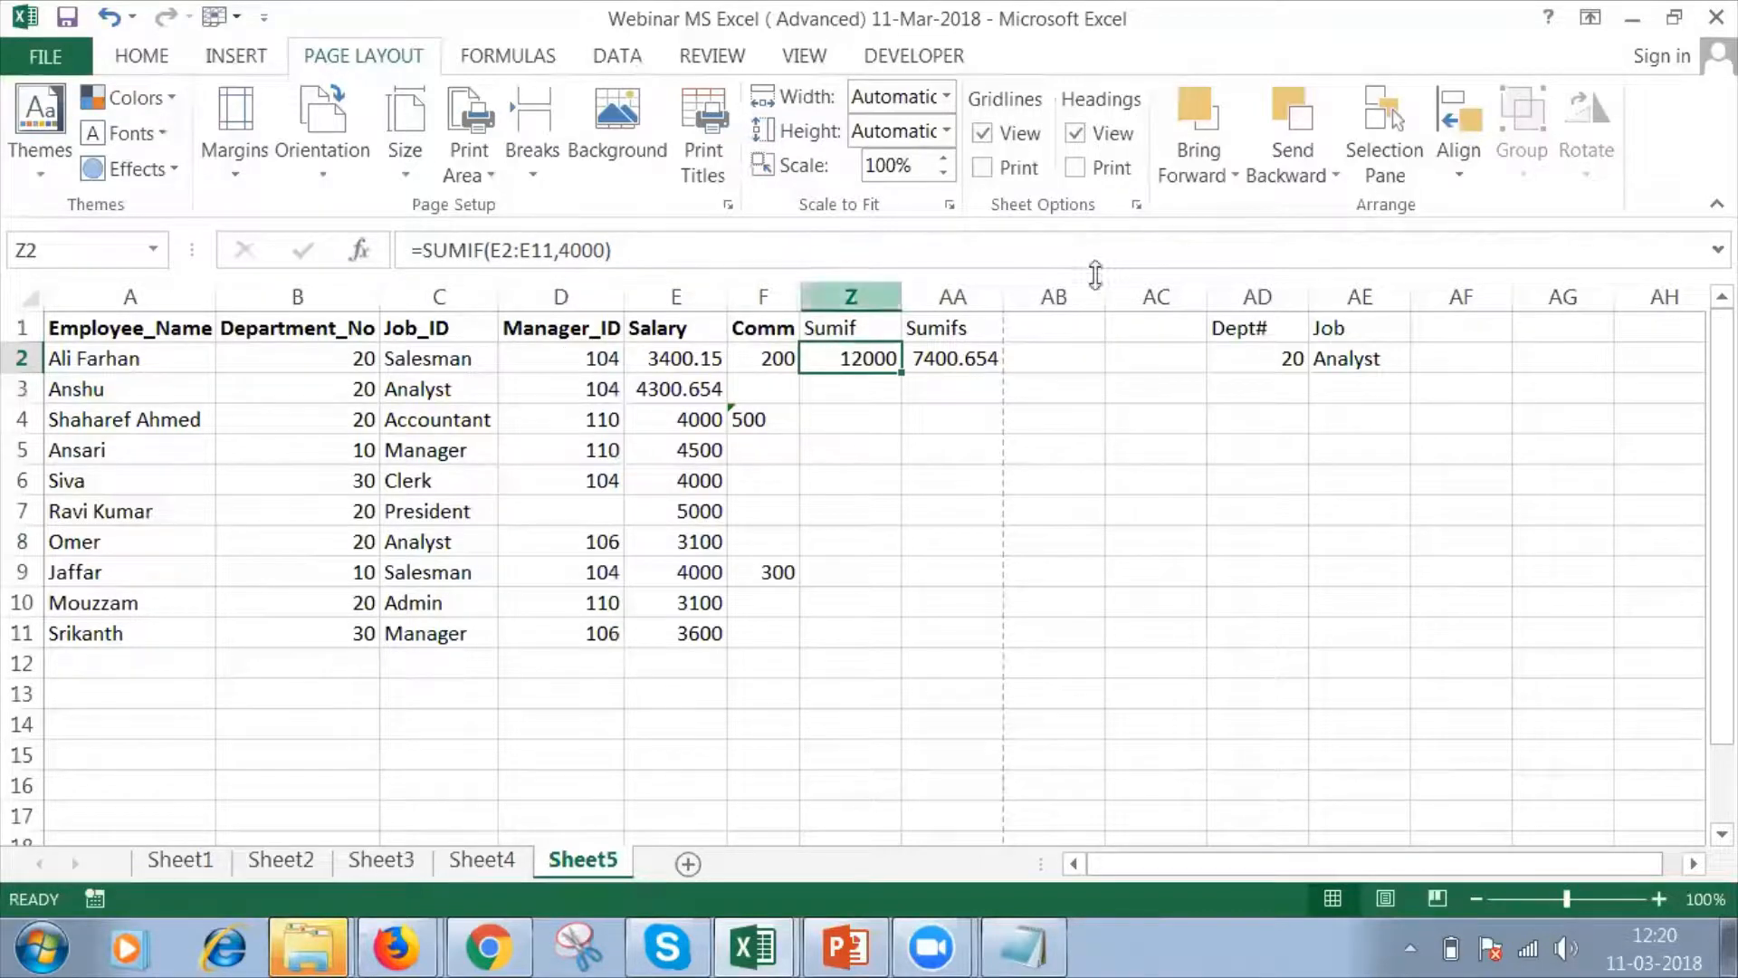
pyautogui.click(946, 364)
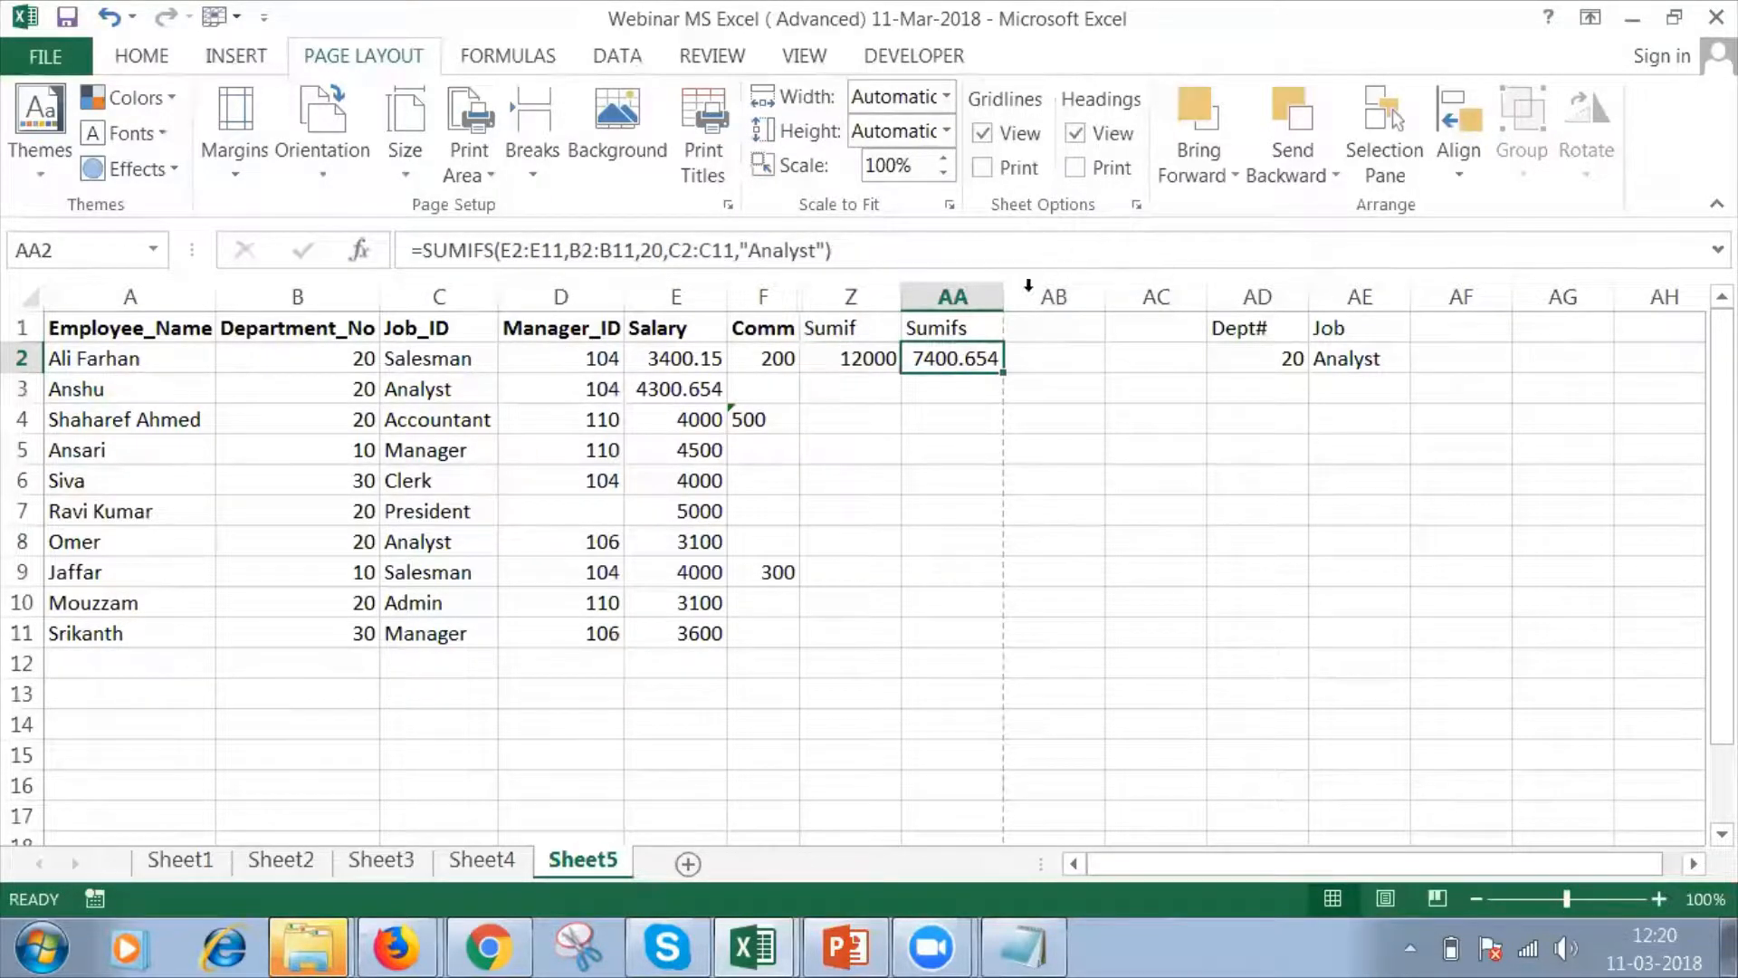
pyautogui.click(1251, 299)
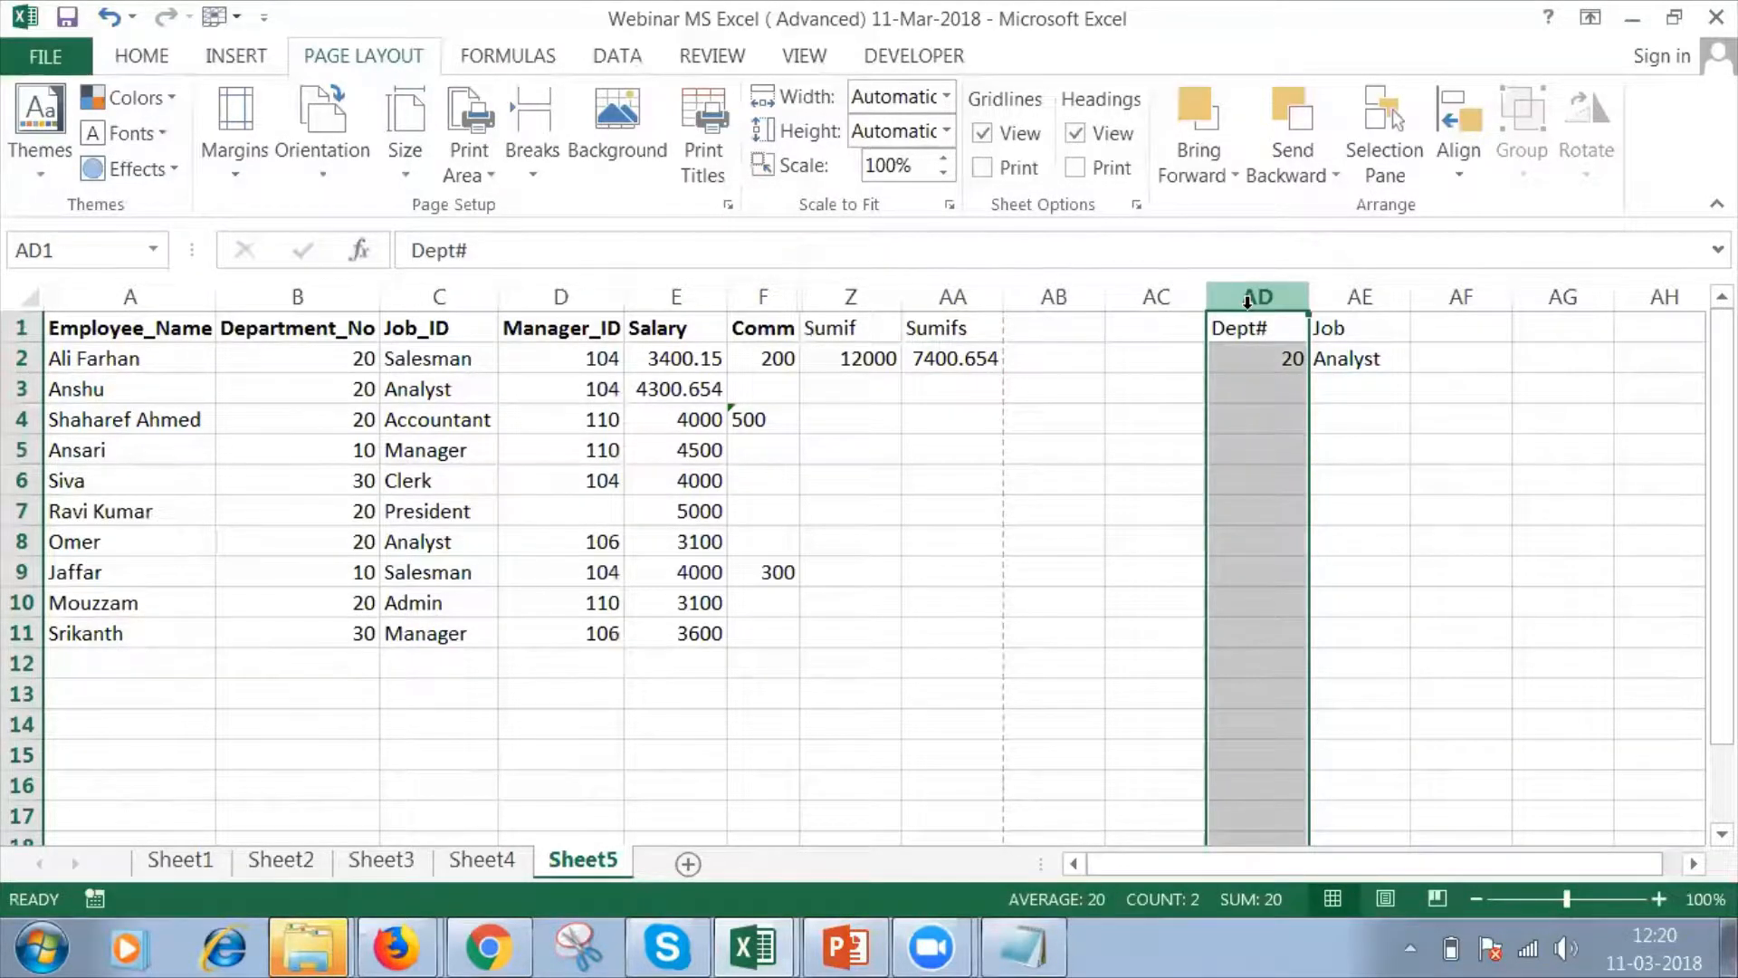
pyautogui.click(1354, 295)
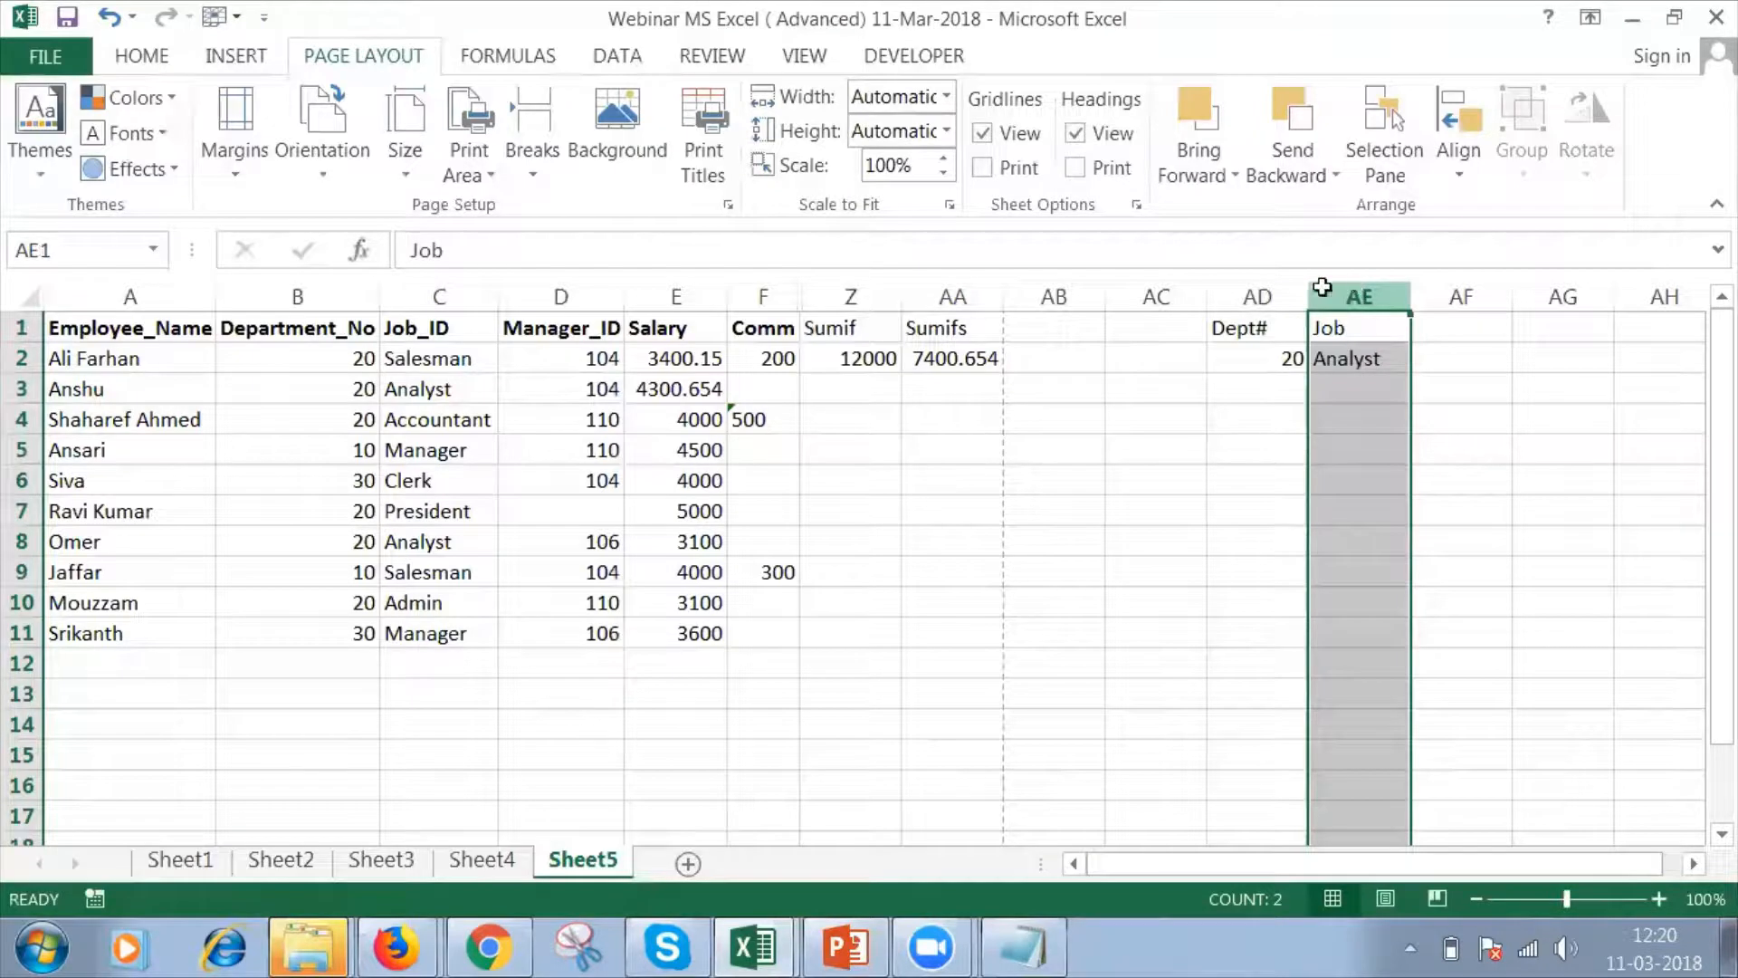
pyautogui.moveTo(1322, 287); pyautogui.dragTo(1263, 294)
# Delete the empty column AB between the Sumifs column and the Dept# criteria column.
pyautogui.click(1091, 332)
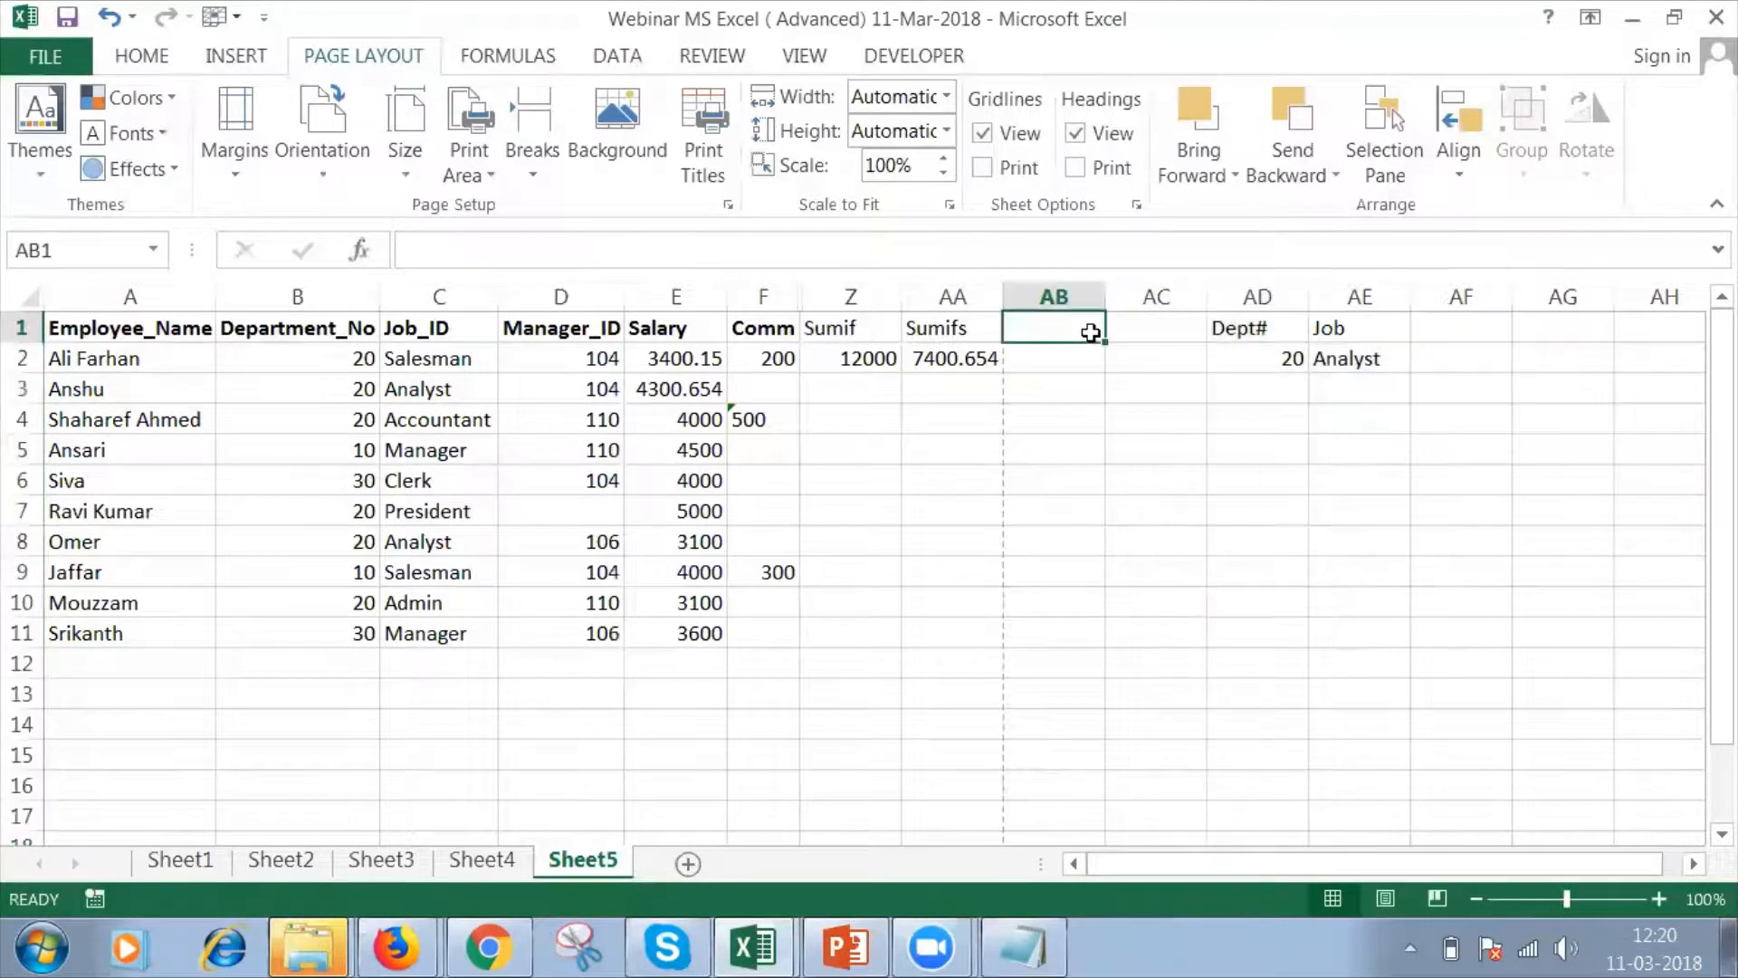
pyautogui.click(1087, 295)
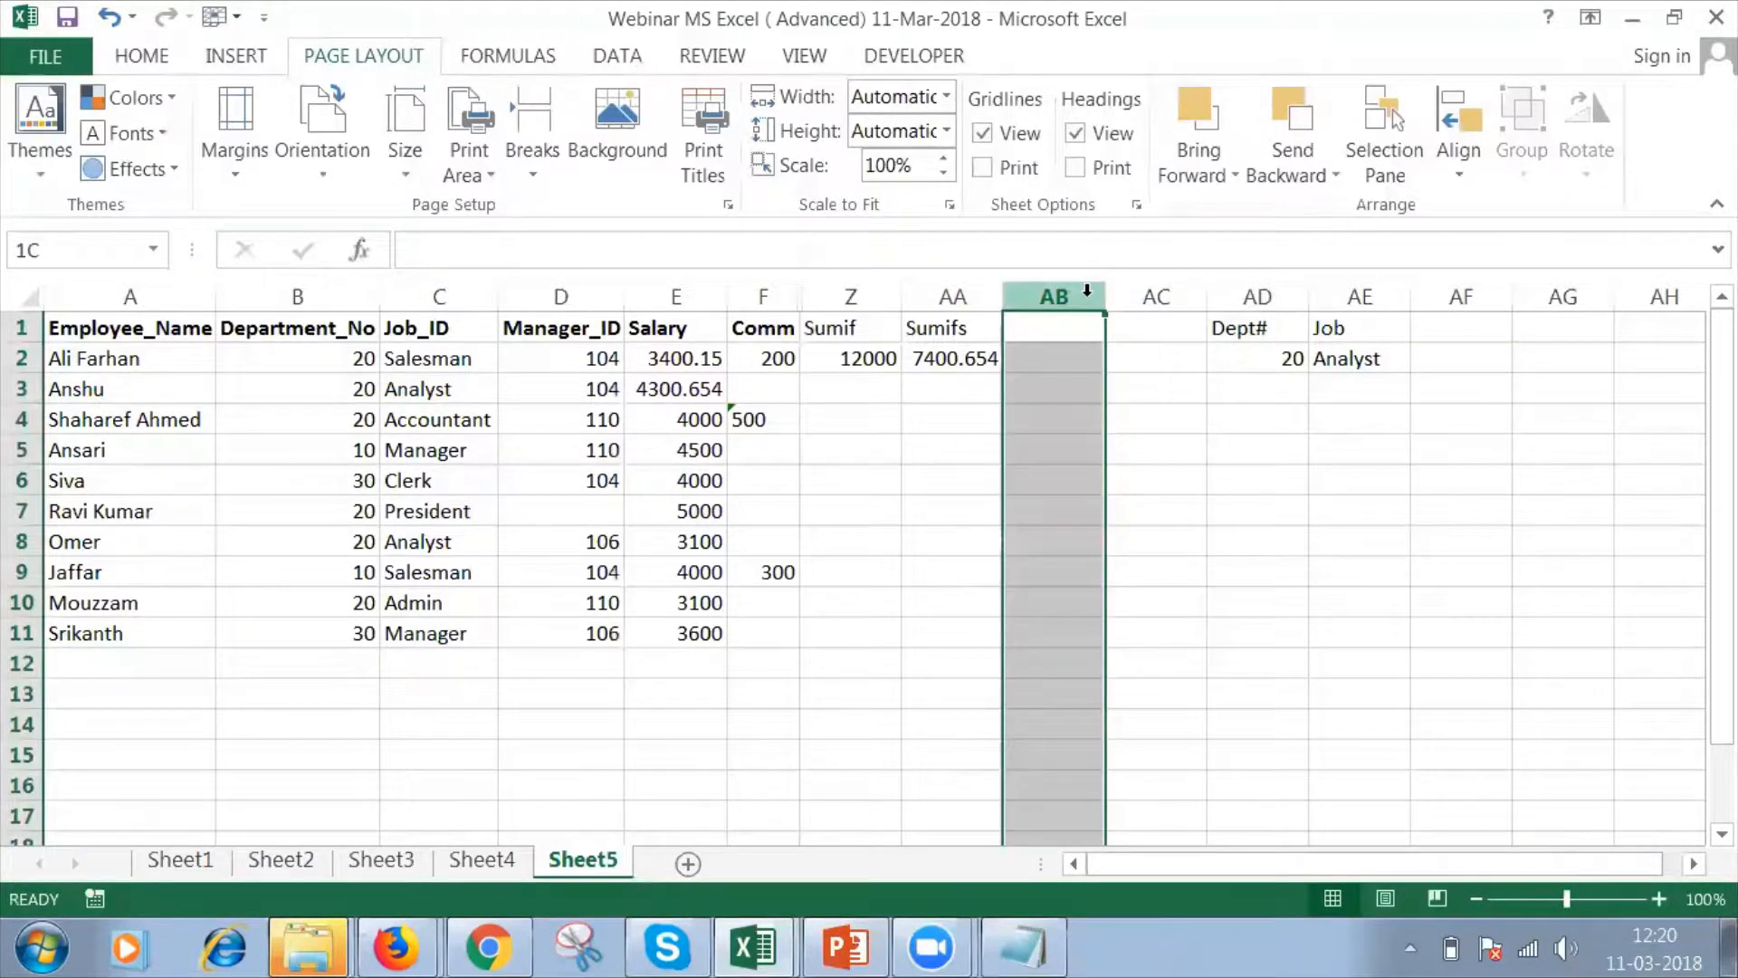
pyautogui.rightClick(1086, 295)
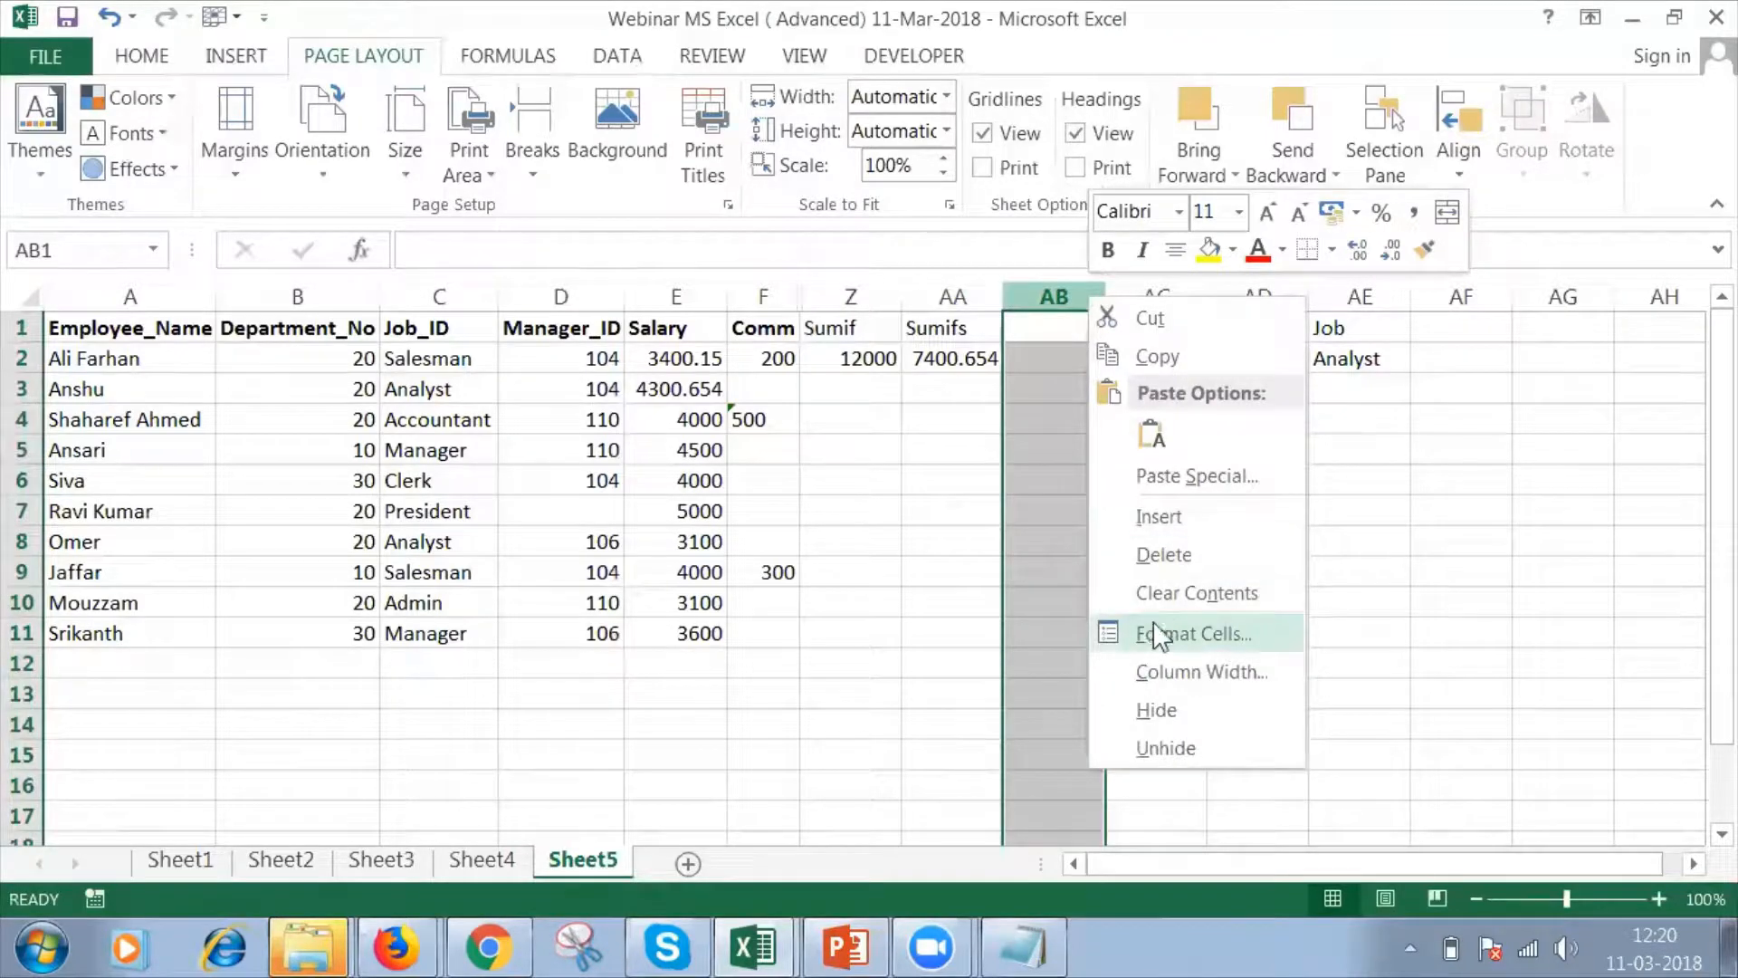
pyautogui.click(1177, 554)
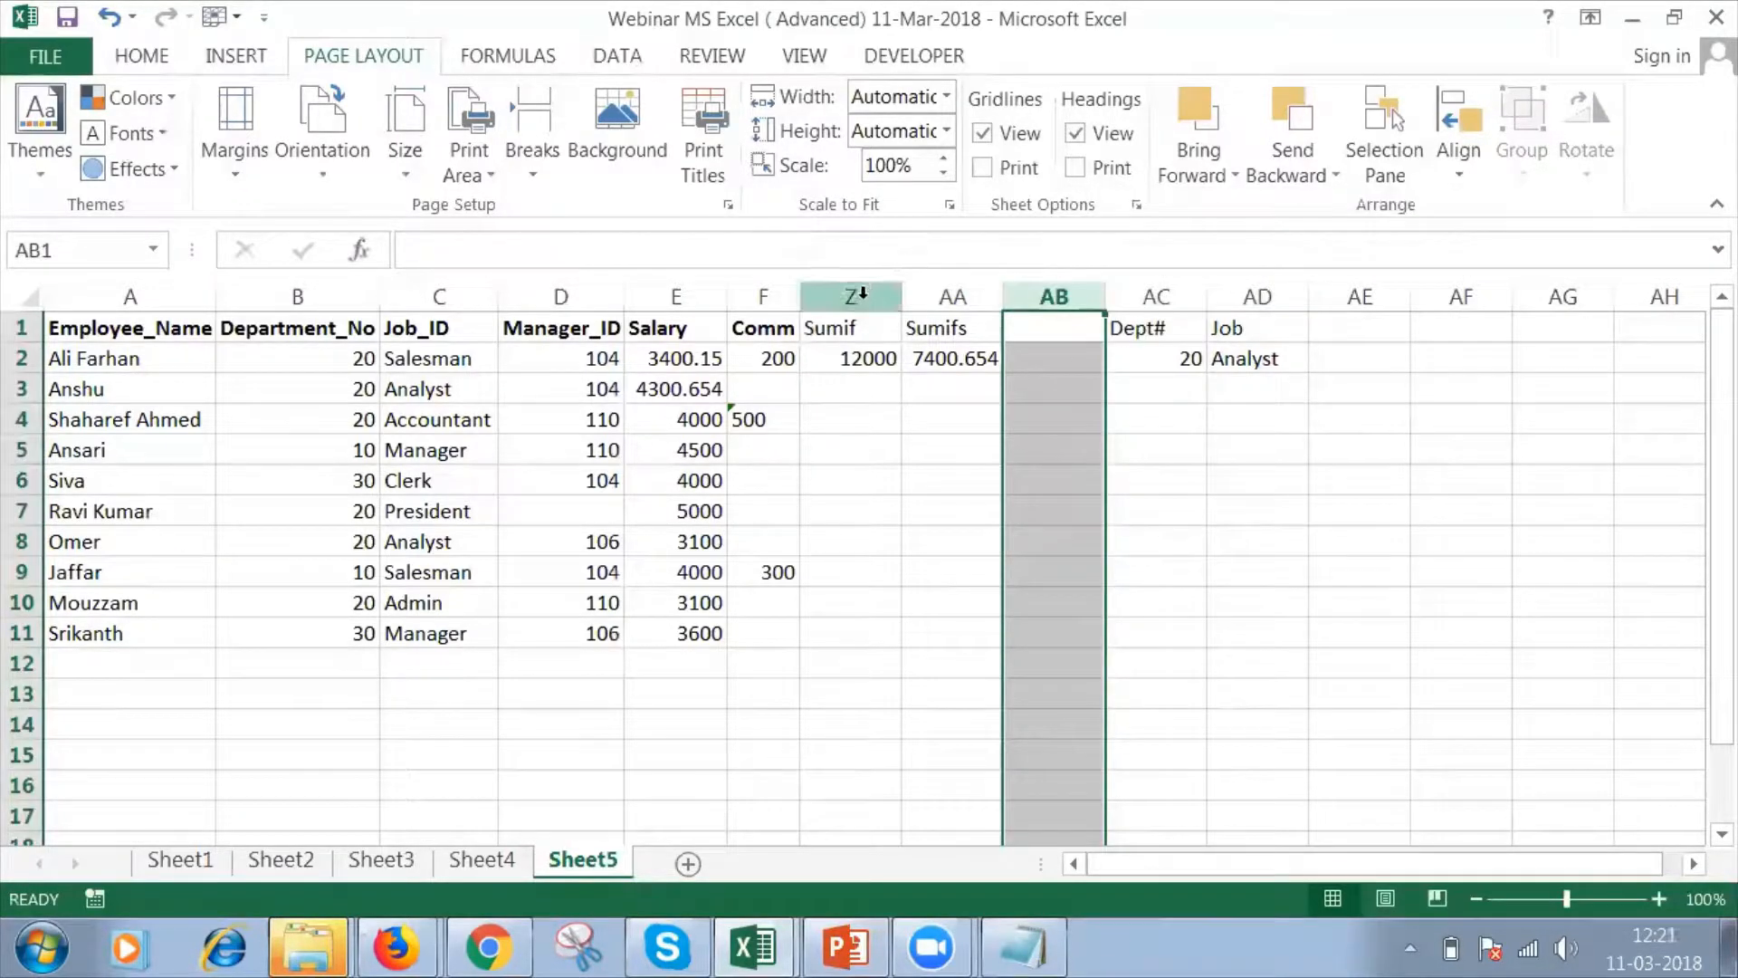
# Hide columns Z through AD, which hold the SUMIF and SUMIFS formulas and their criteria.
pyautogui.moveTo(861, 293); pyautogui.dragTo(1236, 364)
pyautogui.rightClick(1154, 554)
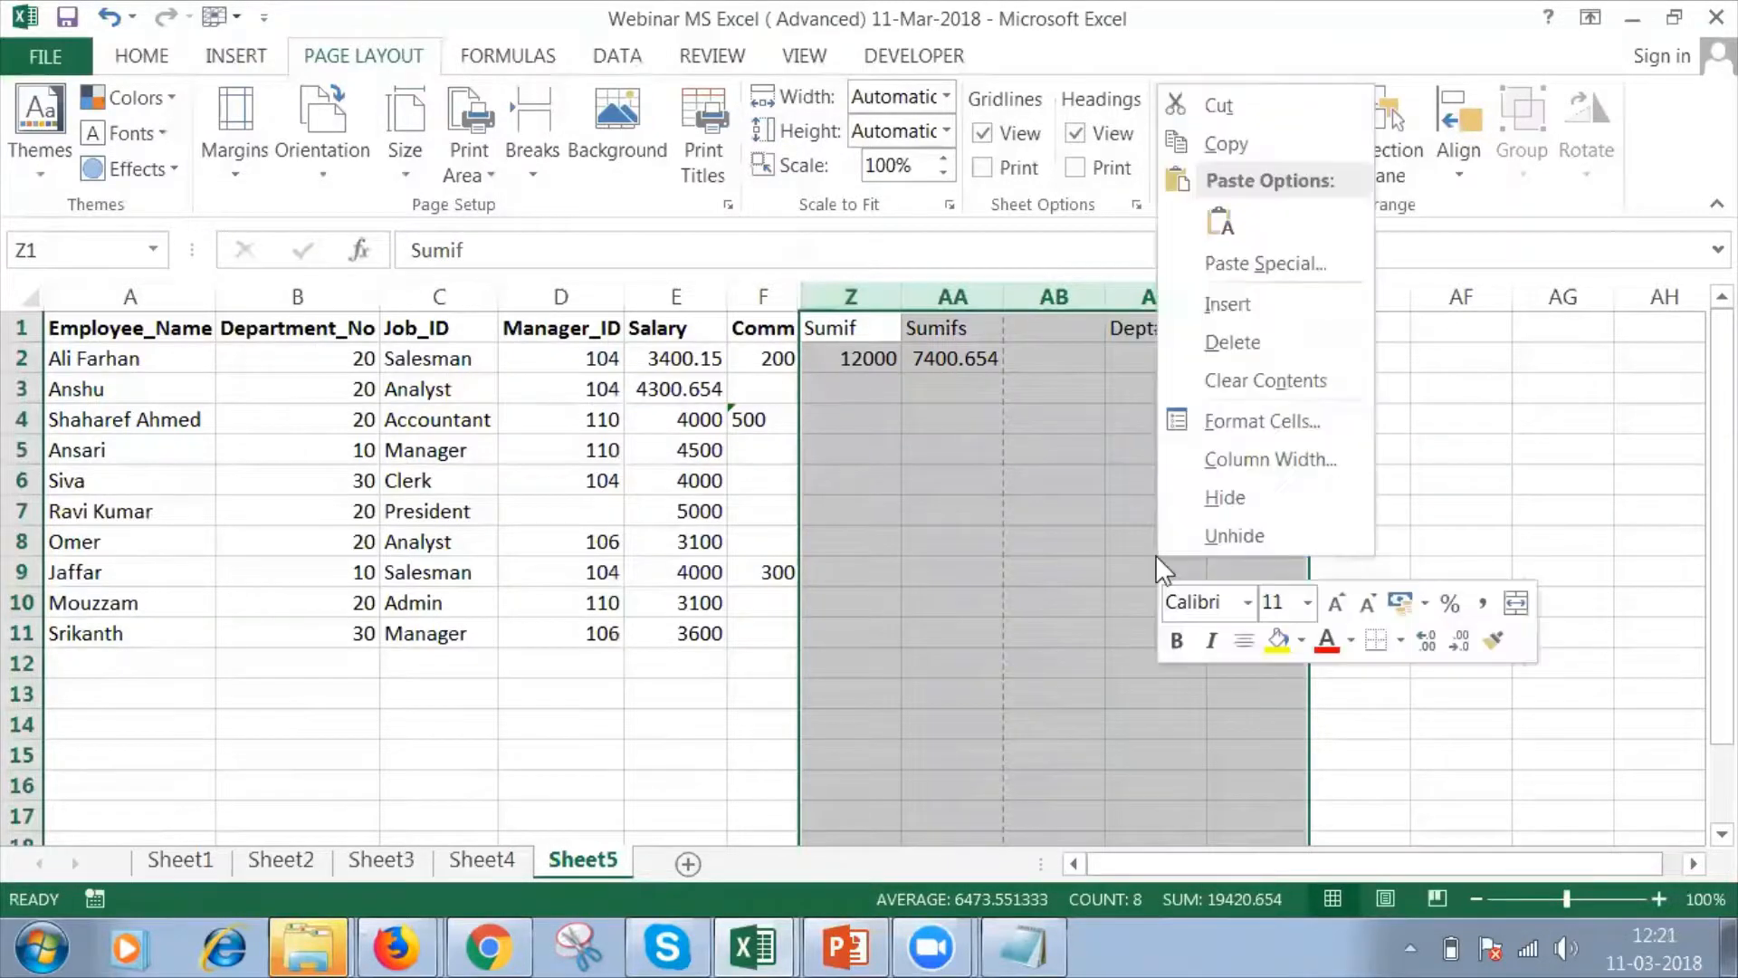
pyautogui.click(1225, 497)
pyautogui.click(869, 318)
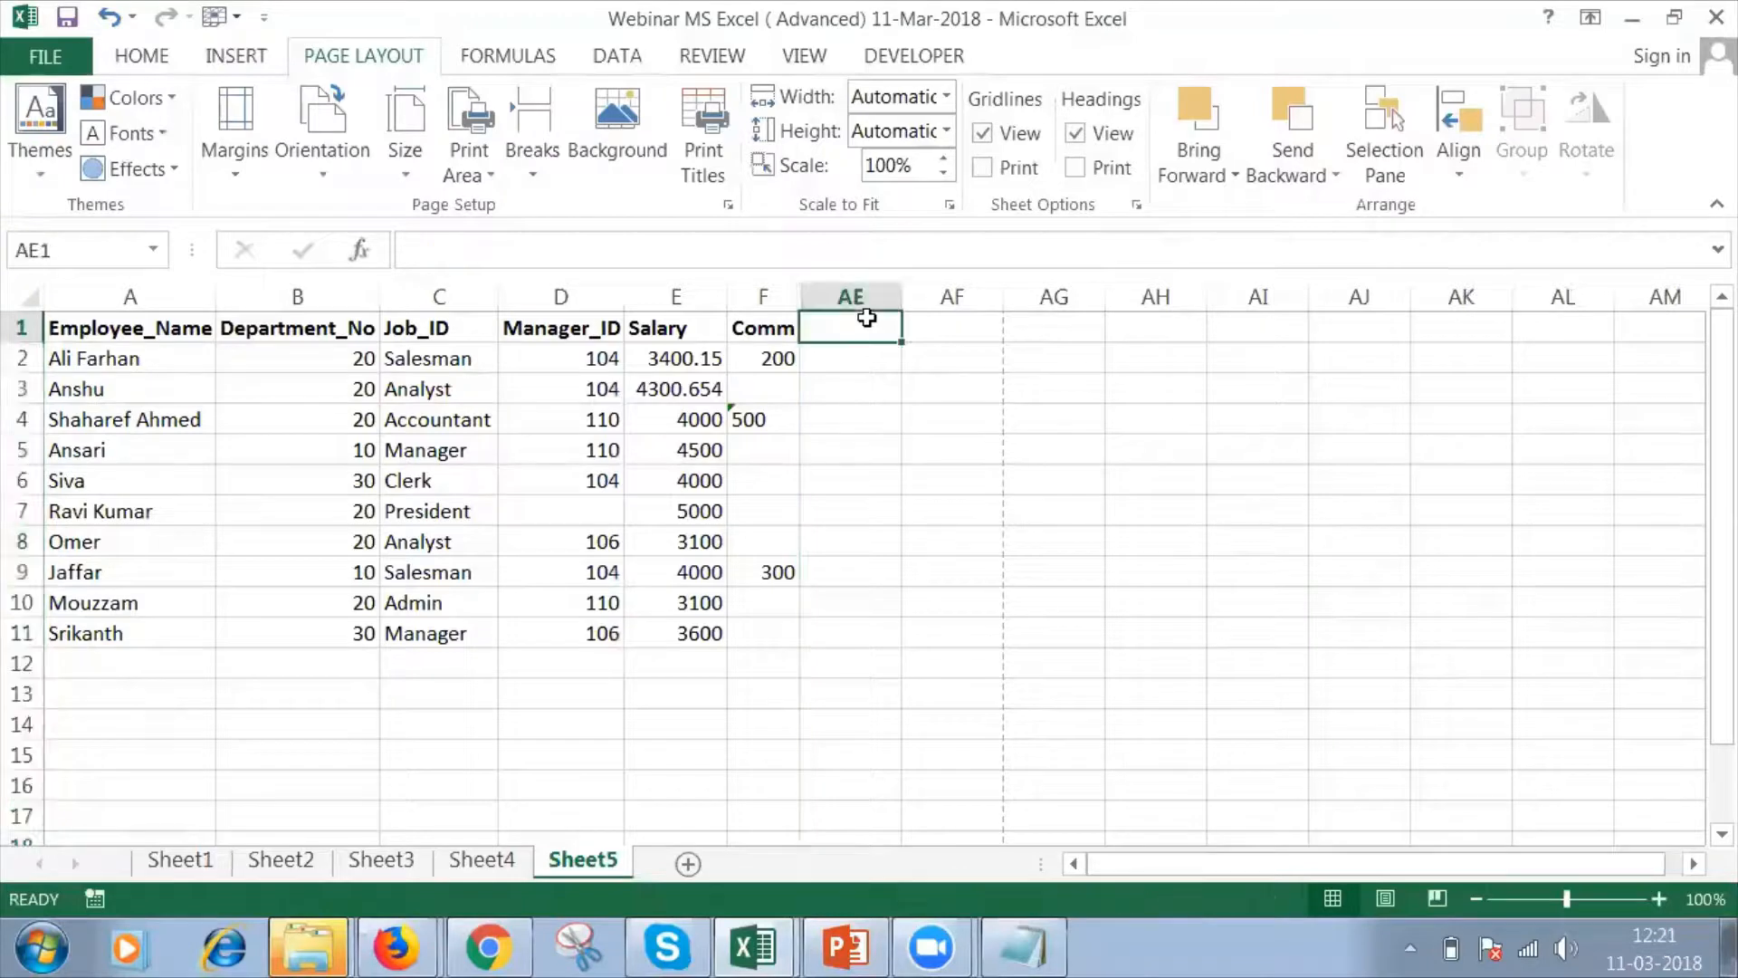
pyautogui.click(938, 328)
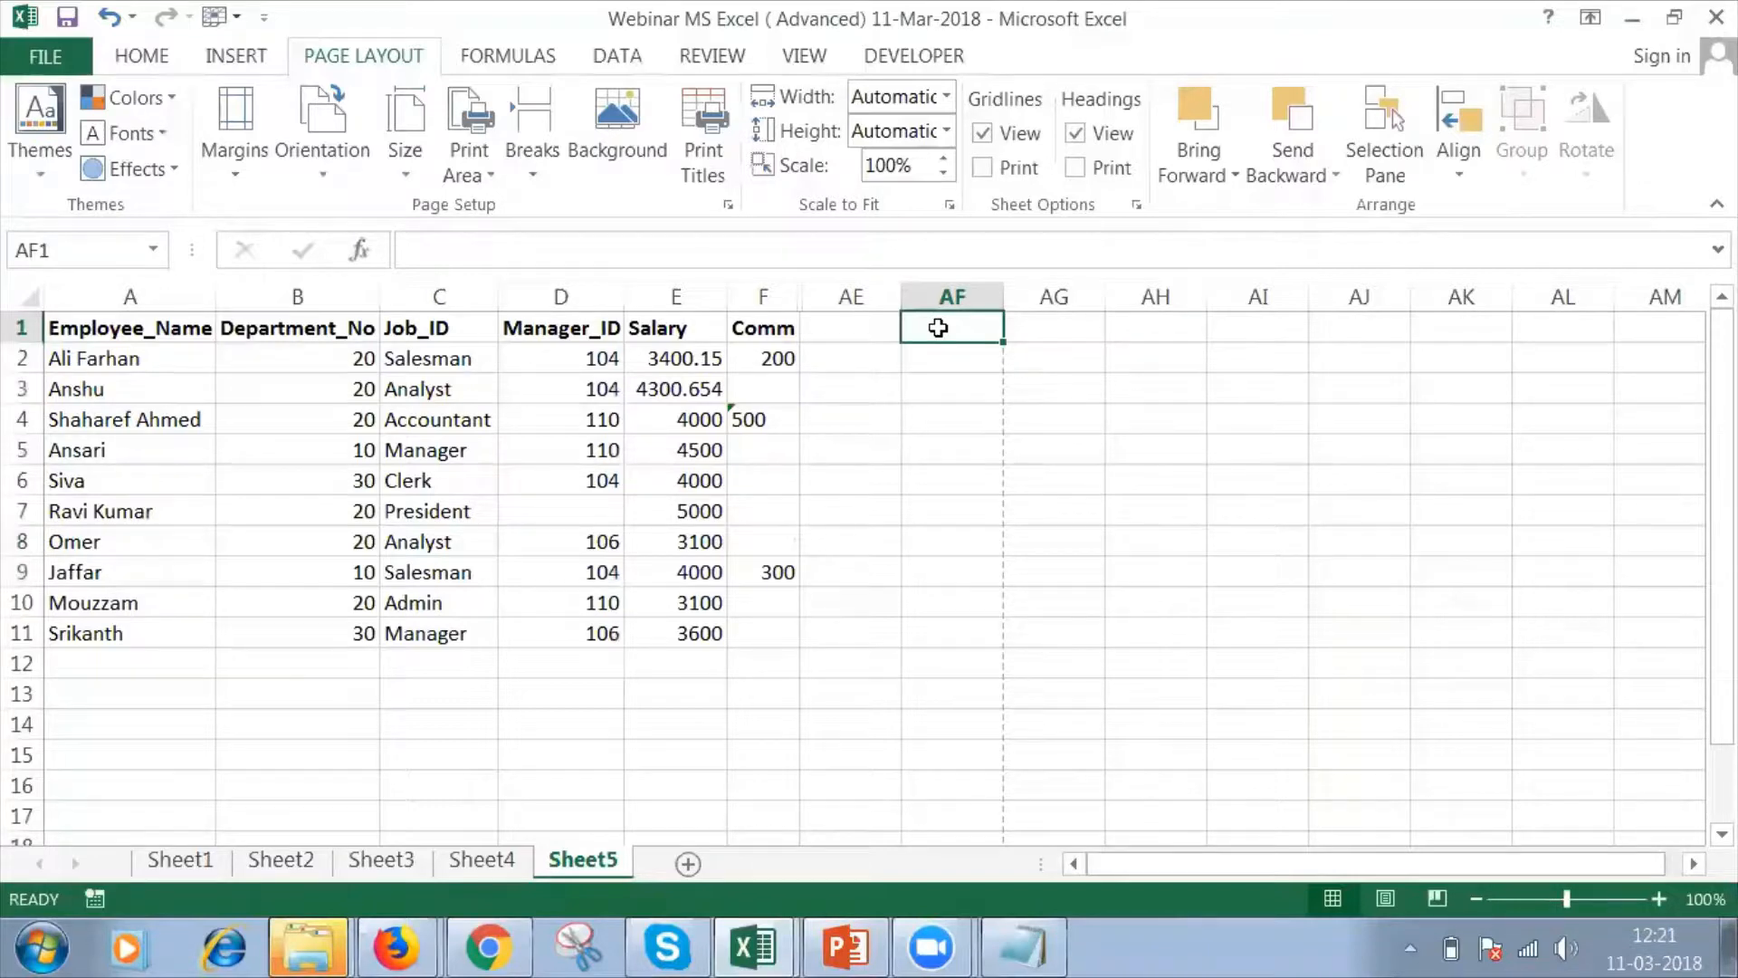
# Highlight the employee names in A2:A11 to examine the entries in that column.
pyautogui.click(358, 347)
pyautogui.press('Up')
pyautogui.press('Left')
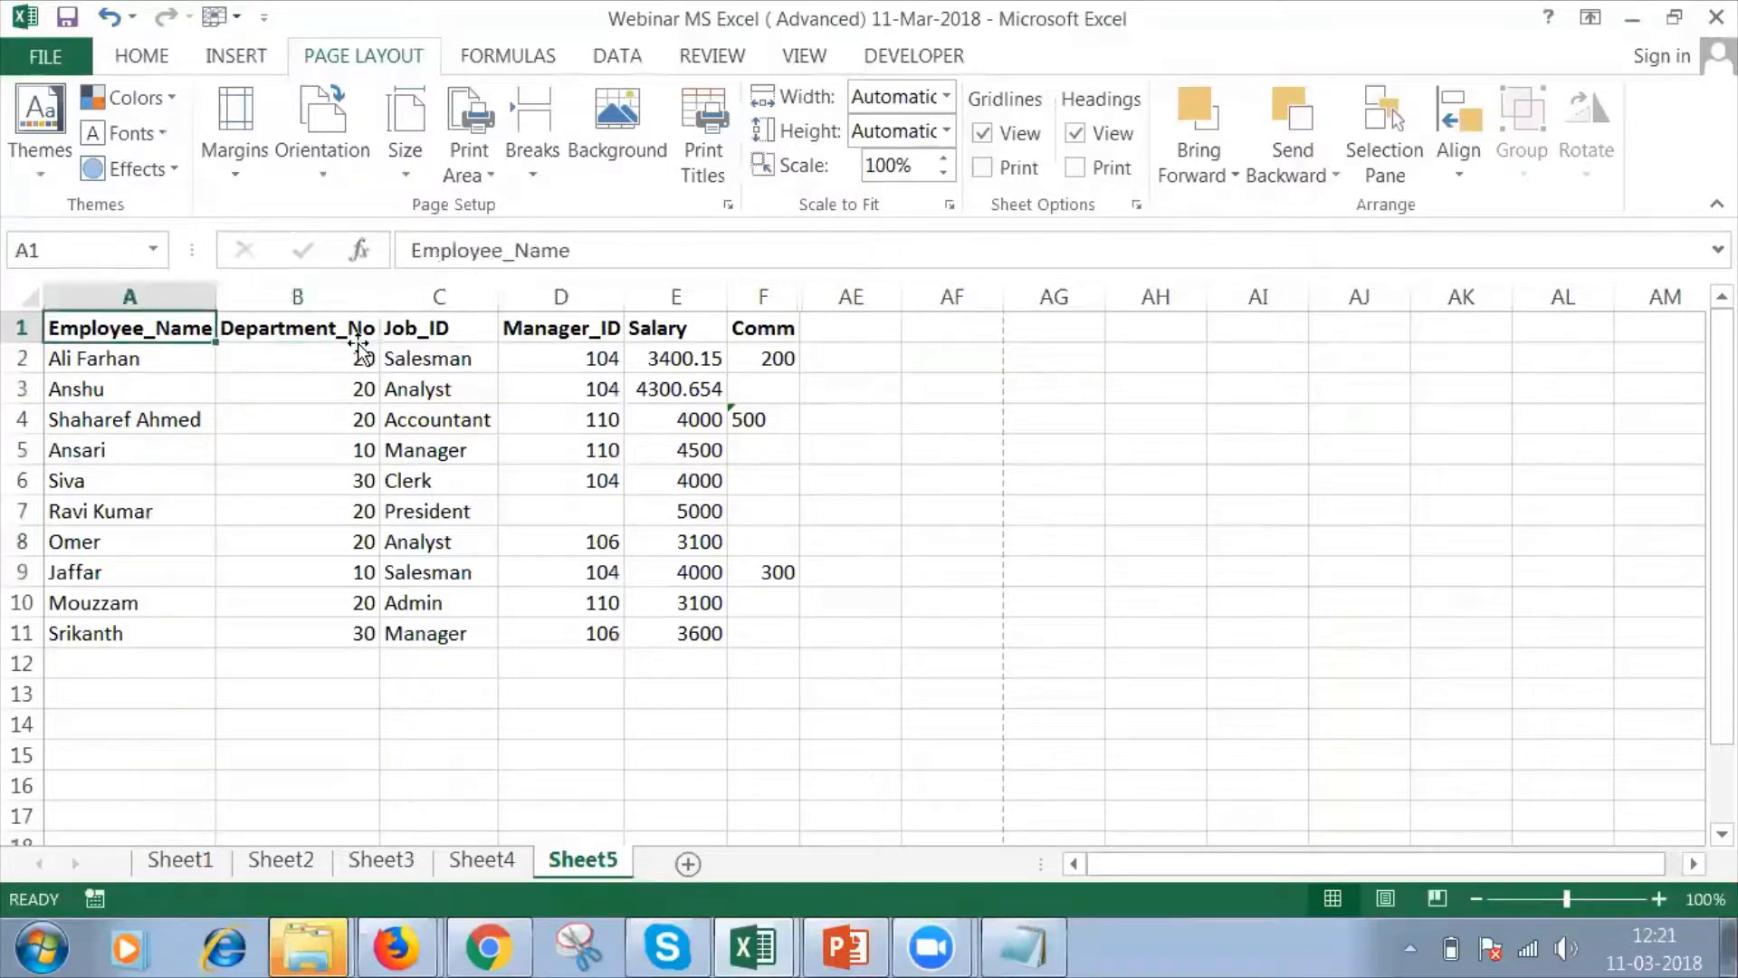
pyautogui.press('Down')
pyautogui.hotkey('shift', 'Down')
pyautogui.hotkey('shift', 'Down')
pyautogui.hotkey('shift', 'Down')
pyautogui.hotkey('shift', 'Down')
pyautogui.hotkey('shift', 'Down')
pyautogui.hotkey('shift', 'Down')
pyautogui.hotkey('shift', 'Down')
pyautogui.hotkey('shift', 'Down')
pyautogui.hotkey('shift', 'Down')
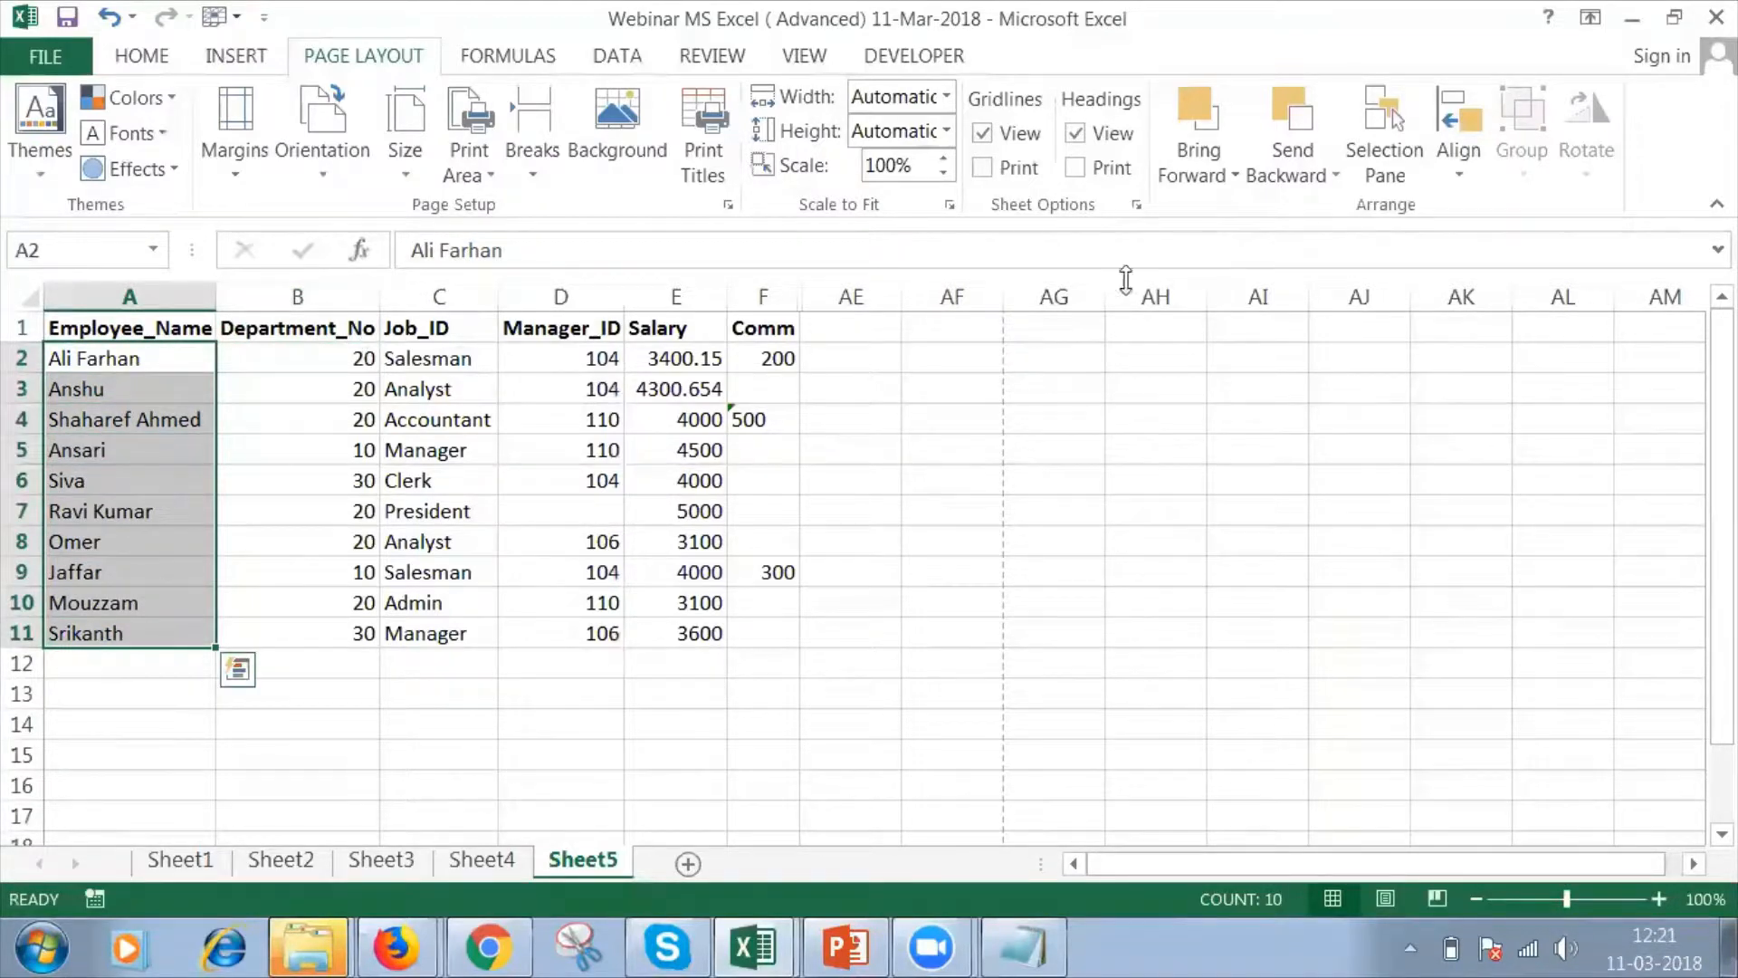
# Add the header "Count" in cell AF1.
pyautogui.click(973, 320)
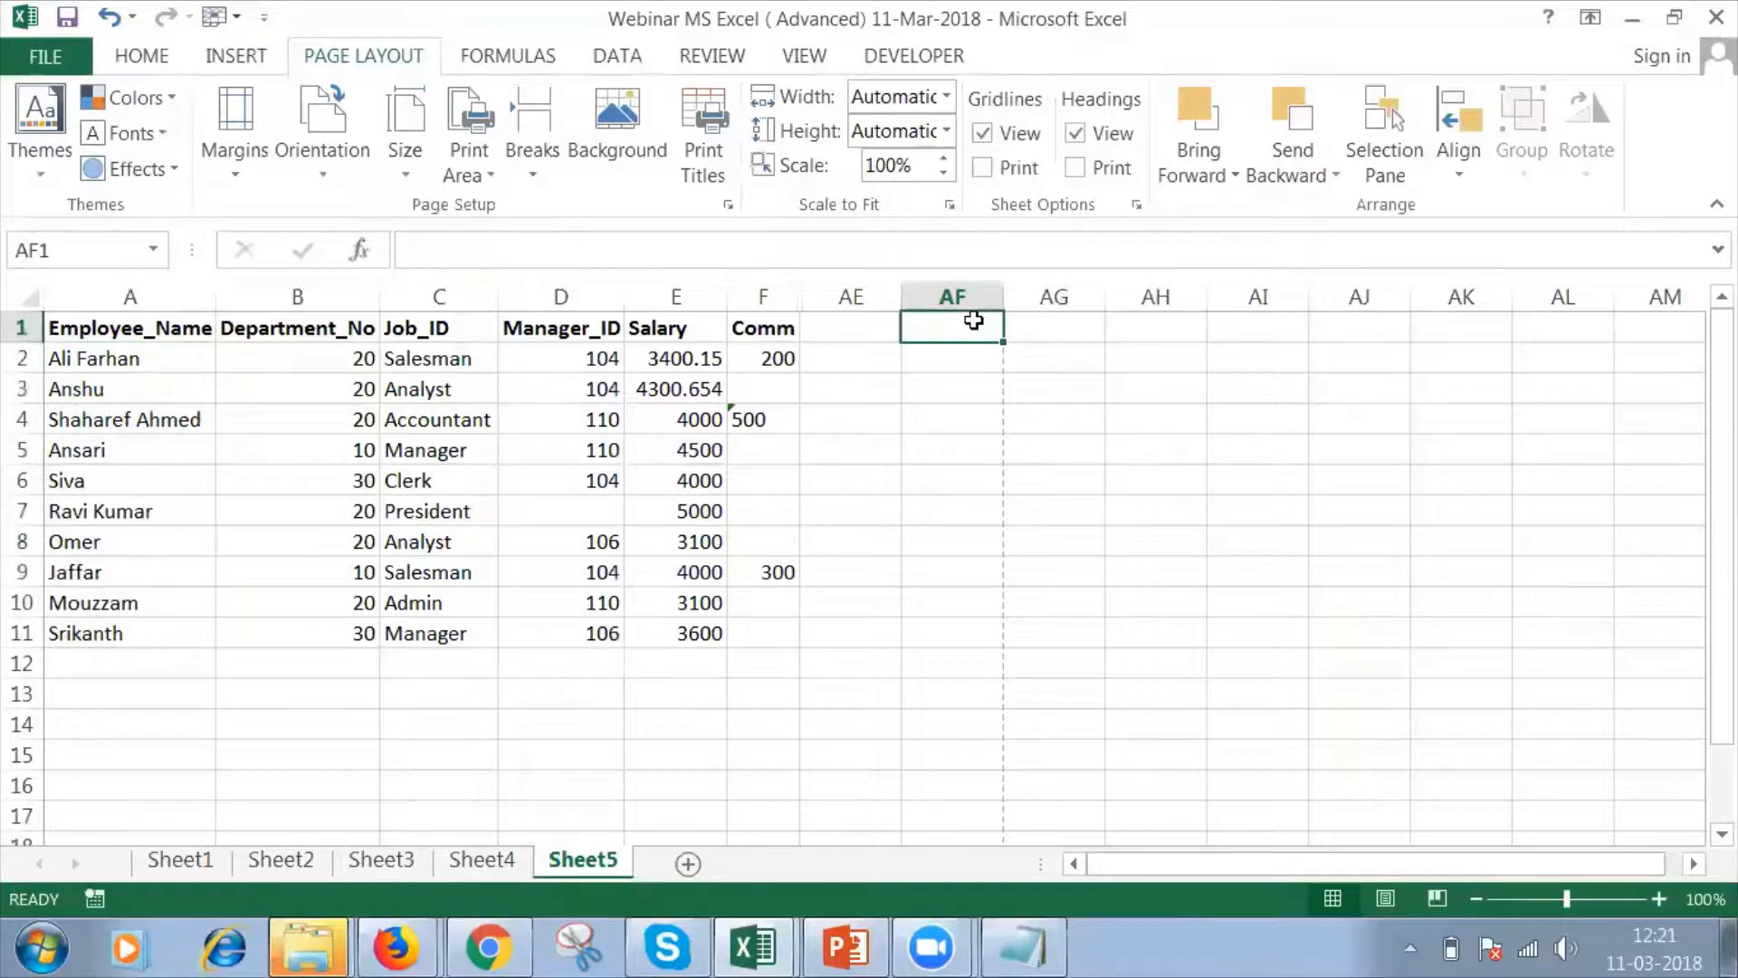
pyautogui.write('Count')
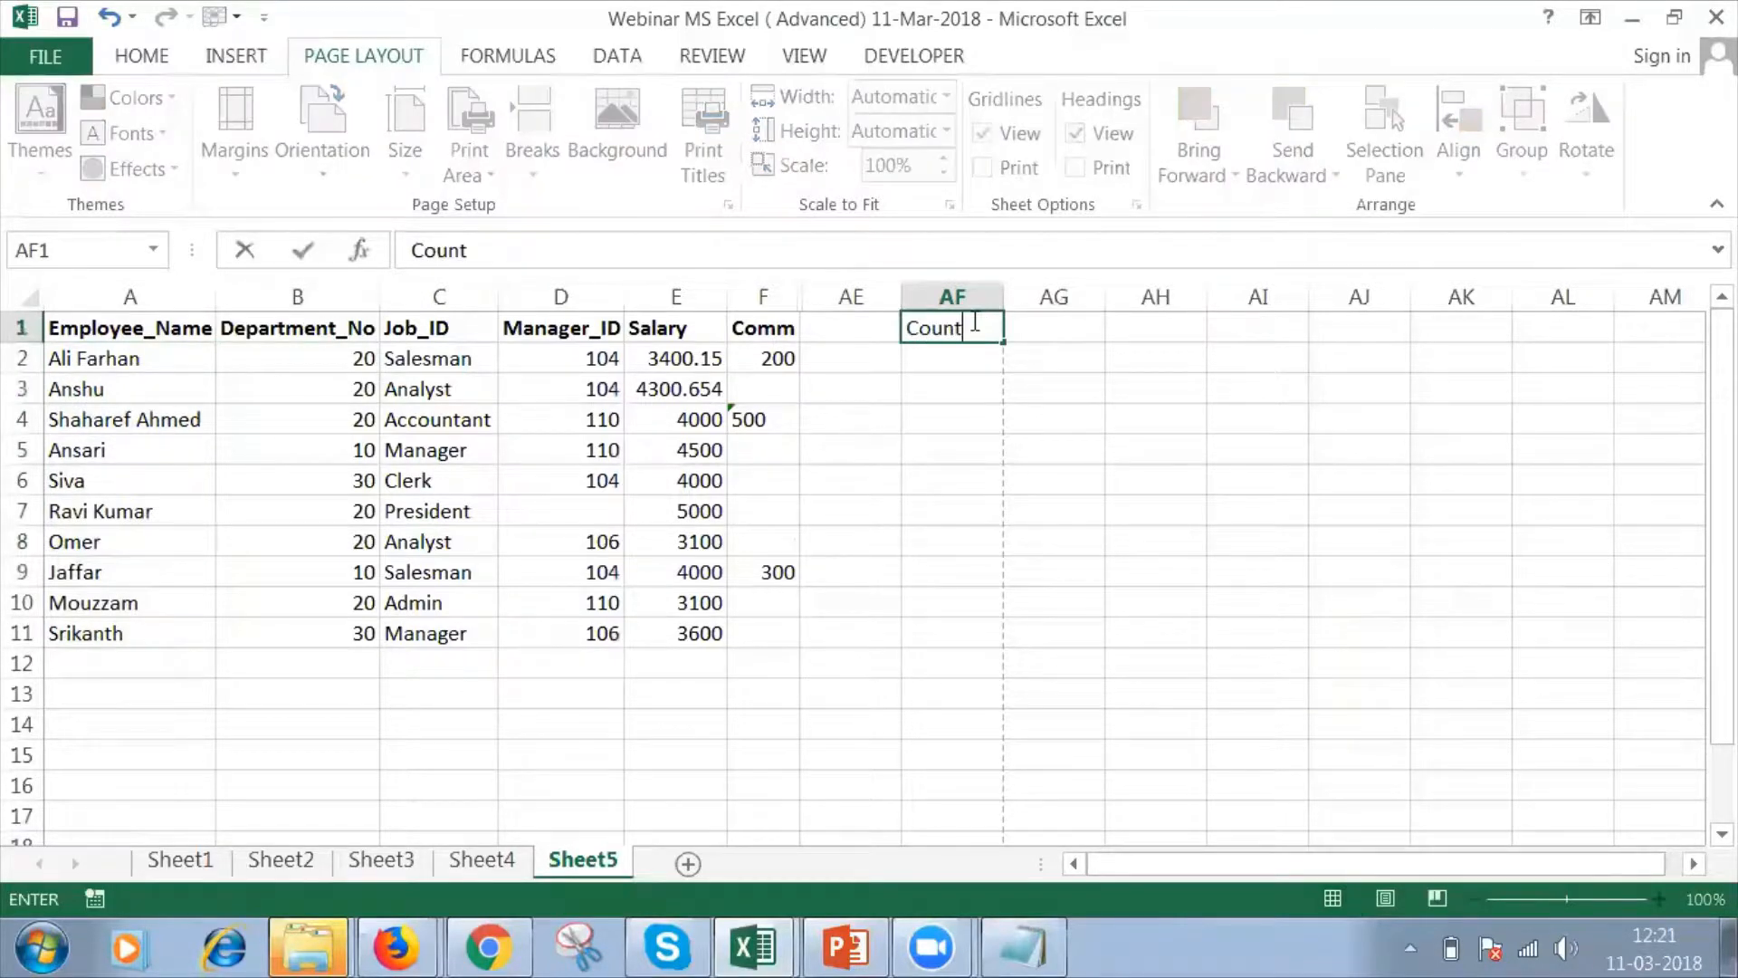
pyautogui.press('Return')
# Enter the formula =COUNT(12,12,12) in cell AF2 to count literal numbers.
pyautogui.write('=')
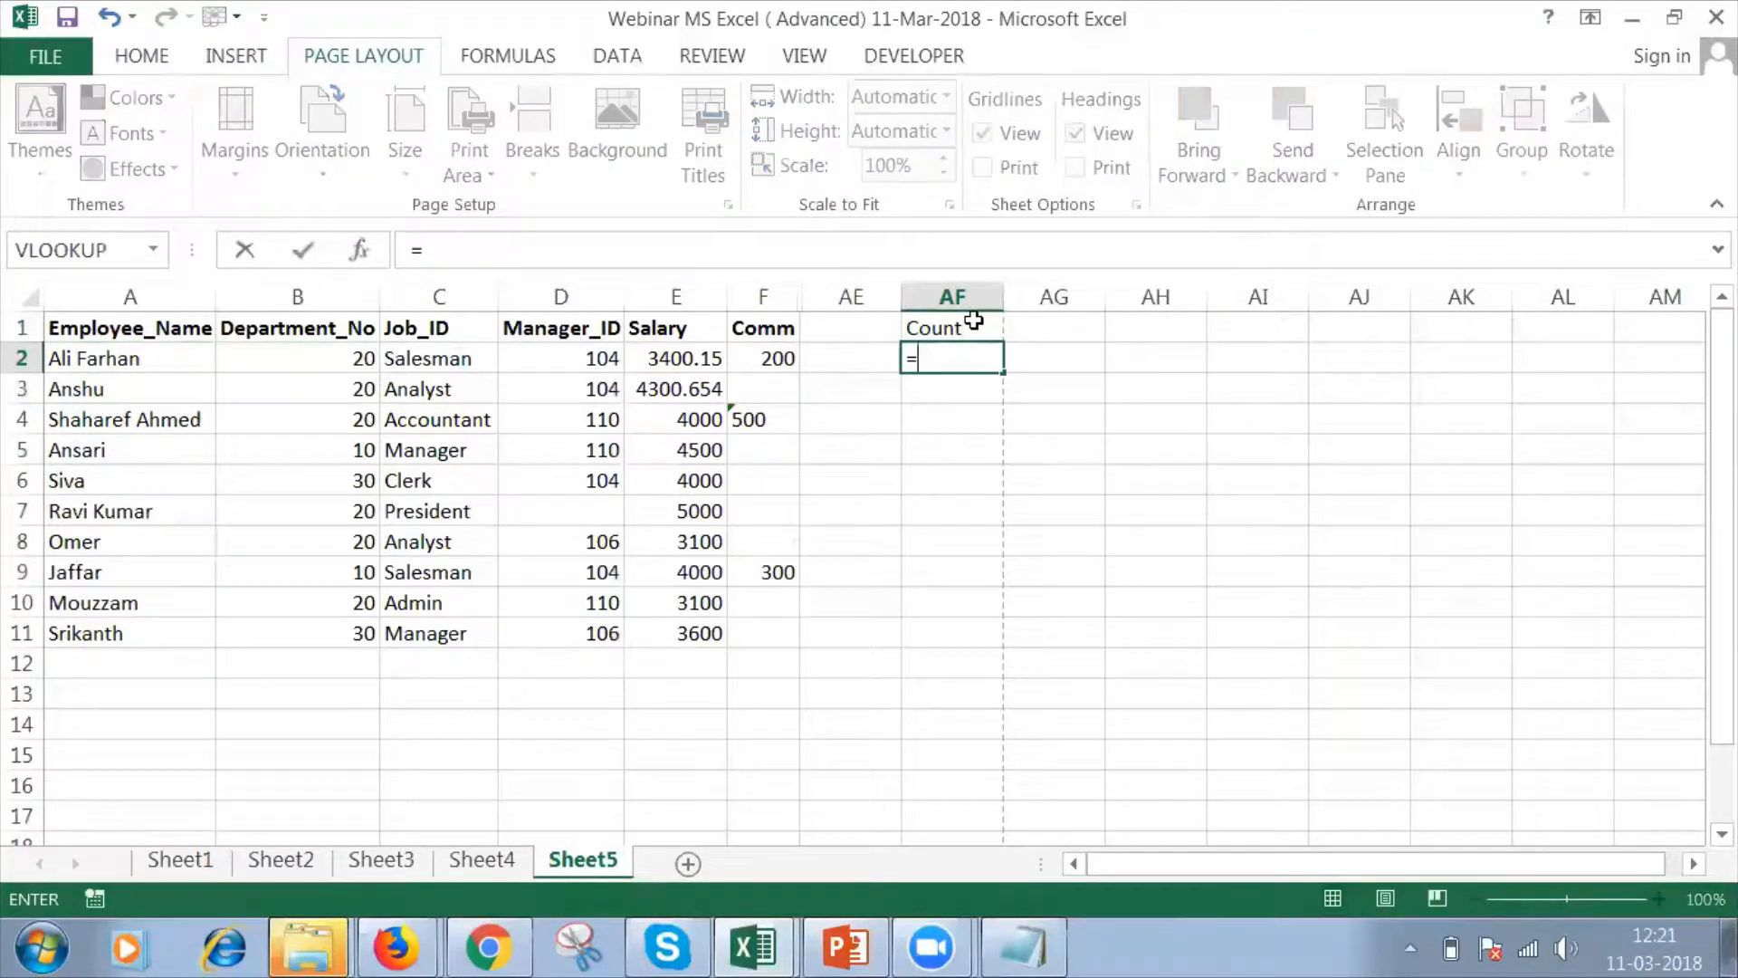
pyautogui.write('cou')
pyautogui.press('BackSpace')
pyautogui.write('oun')
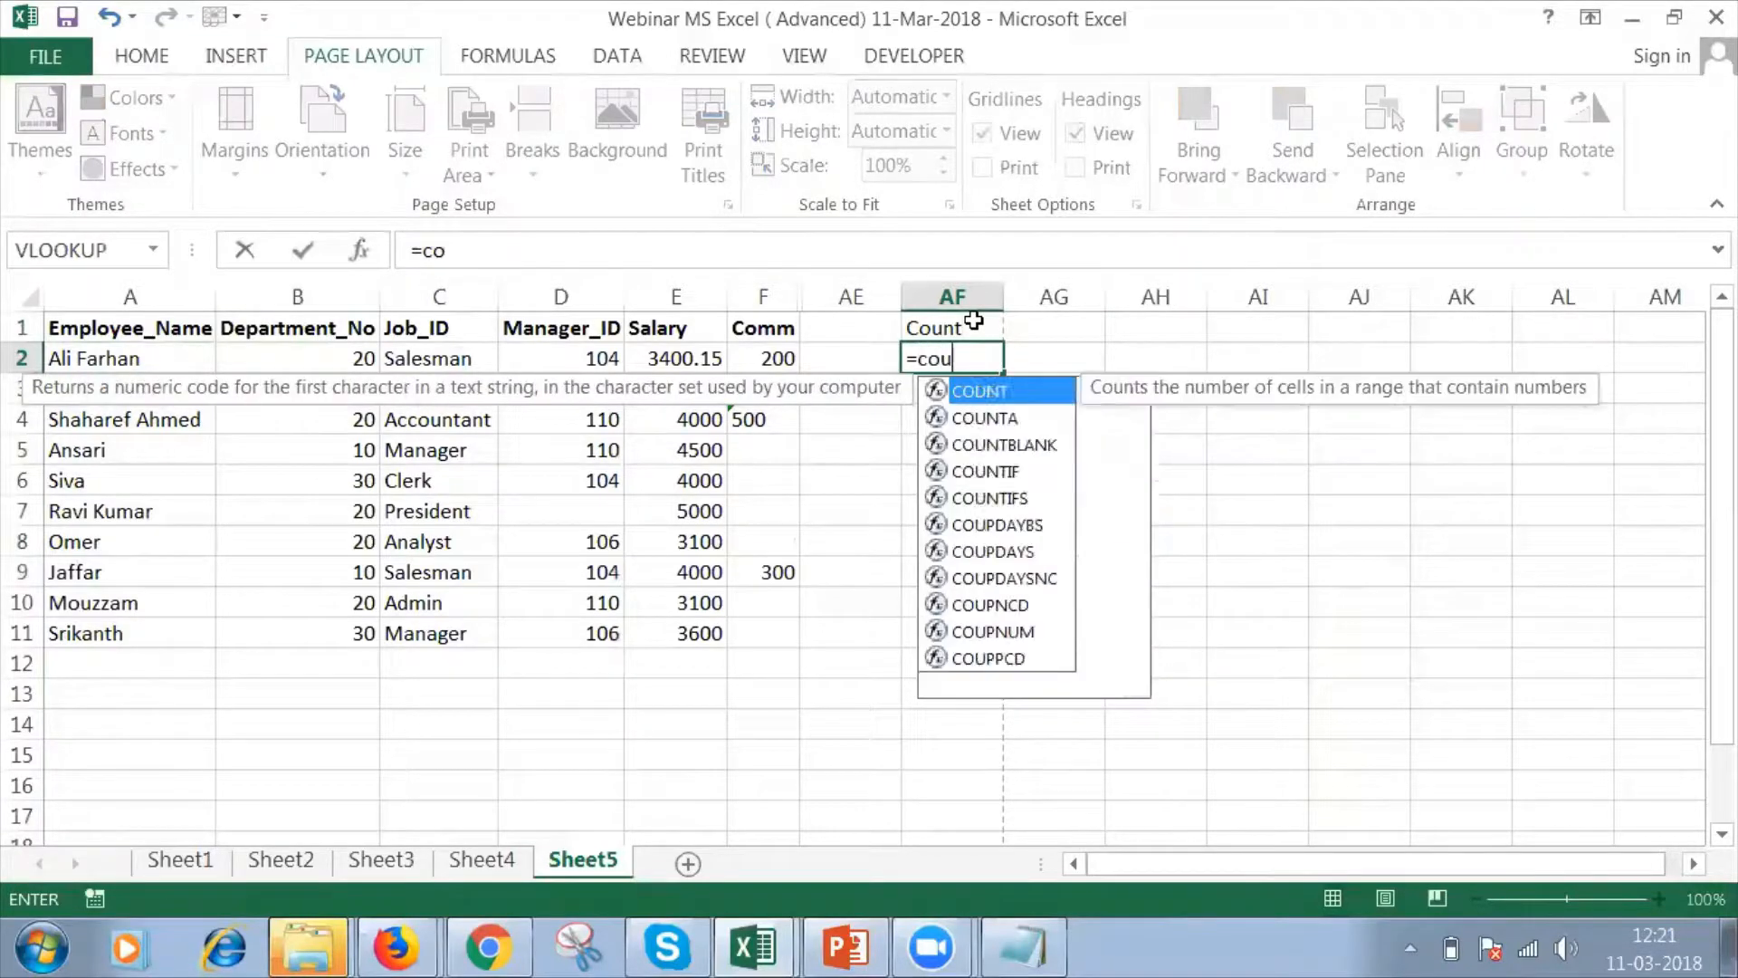
pyautogui.write('t')
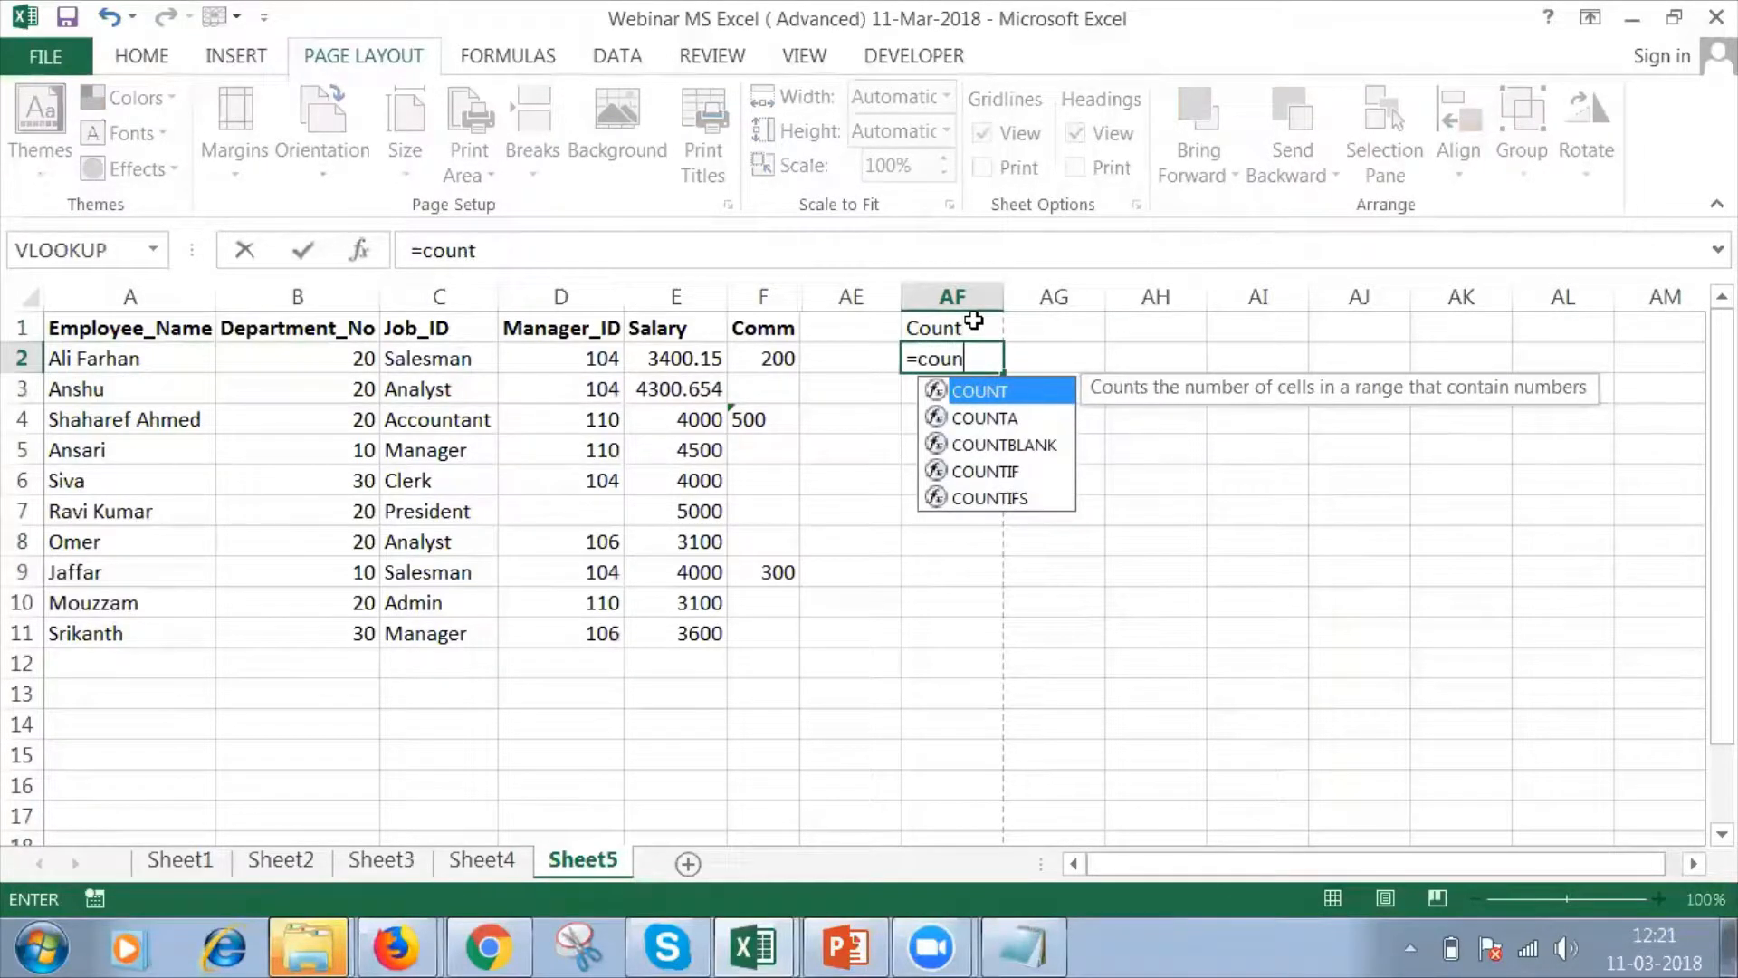
pyautogui.write('(')
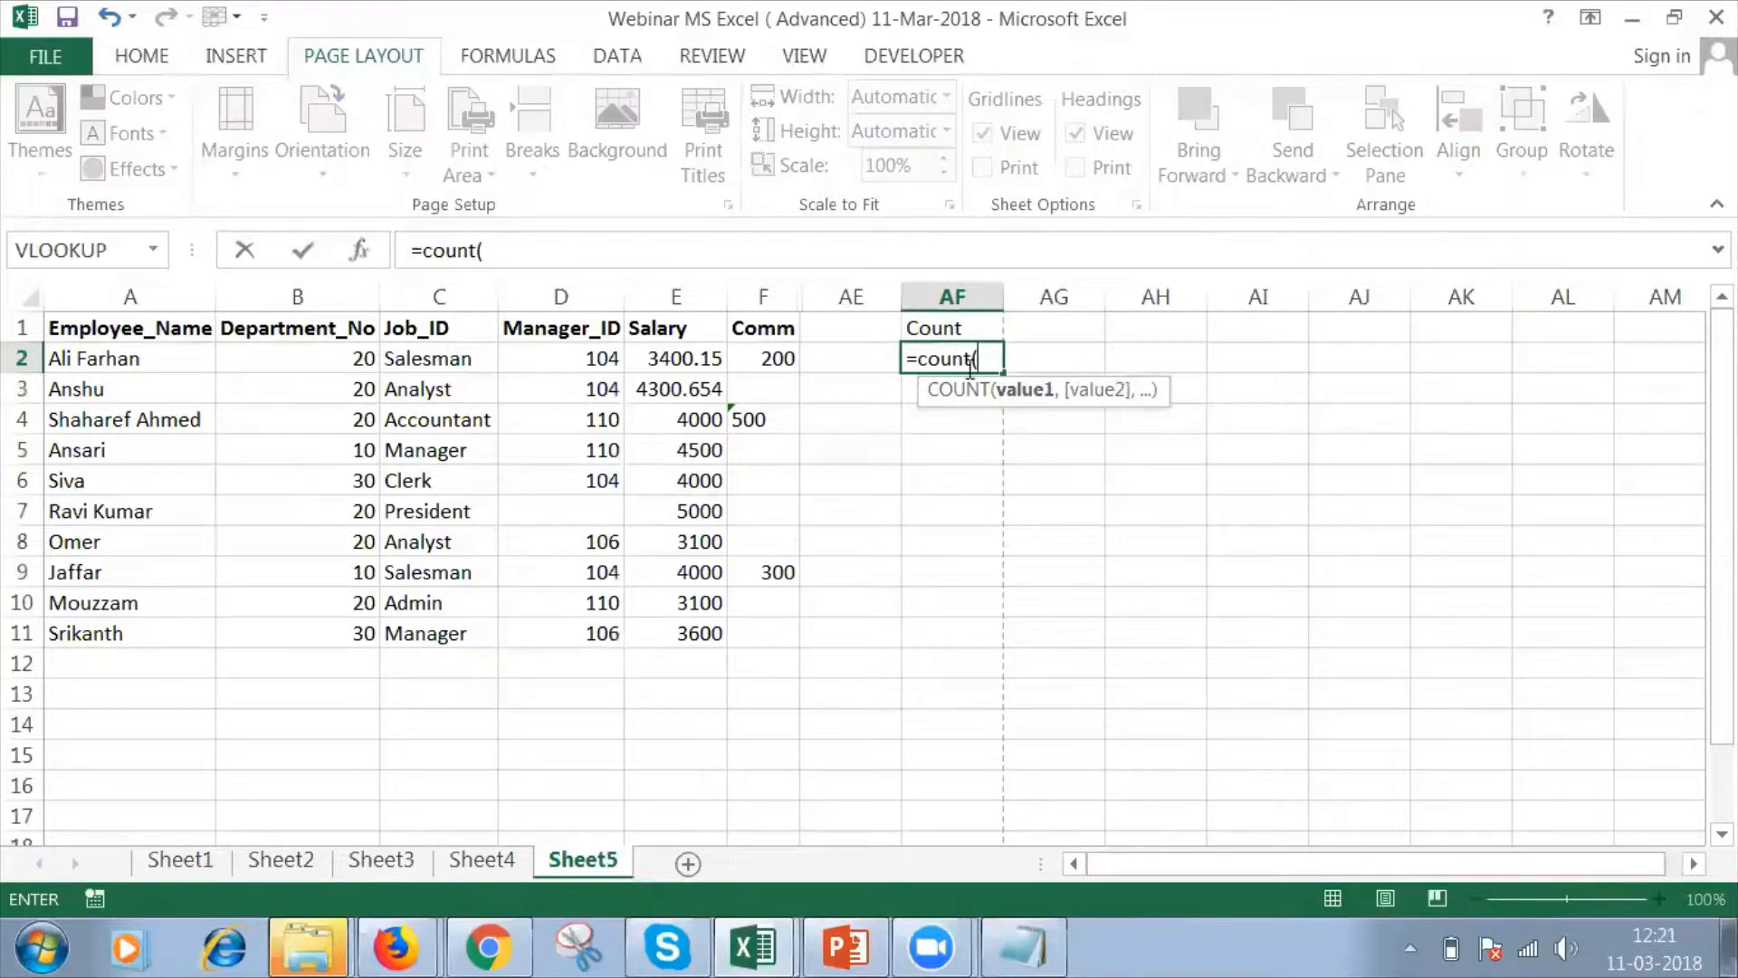
pyautogui.write('12,1')
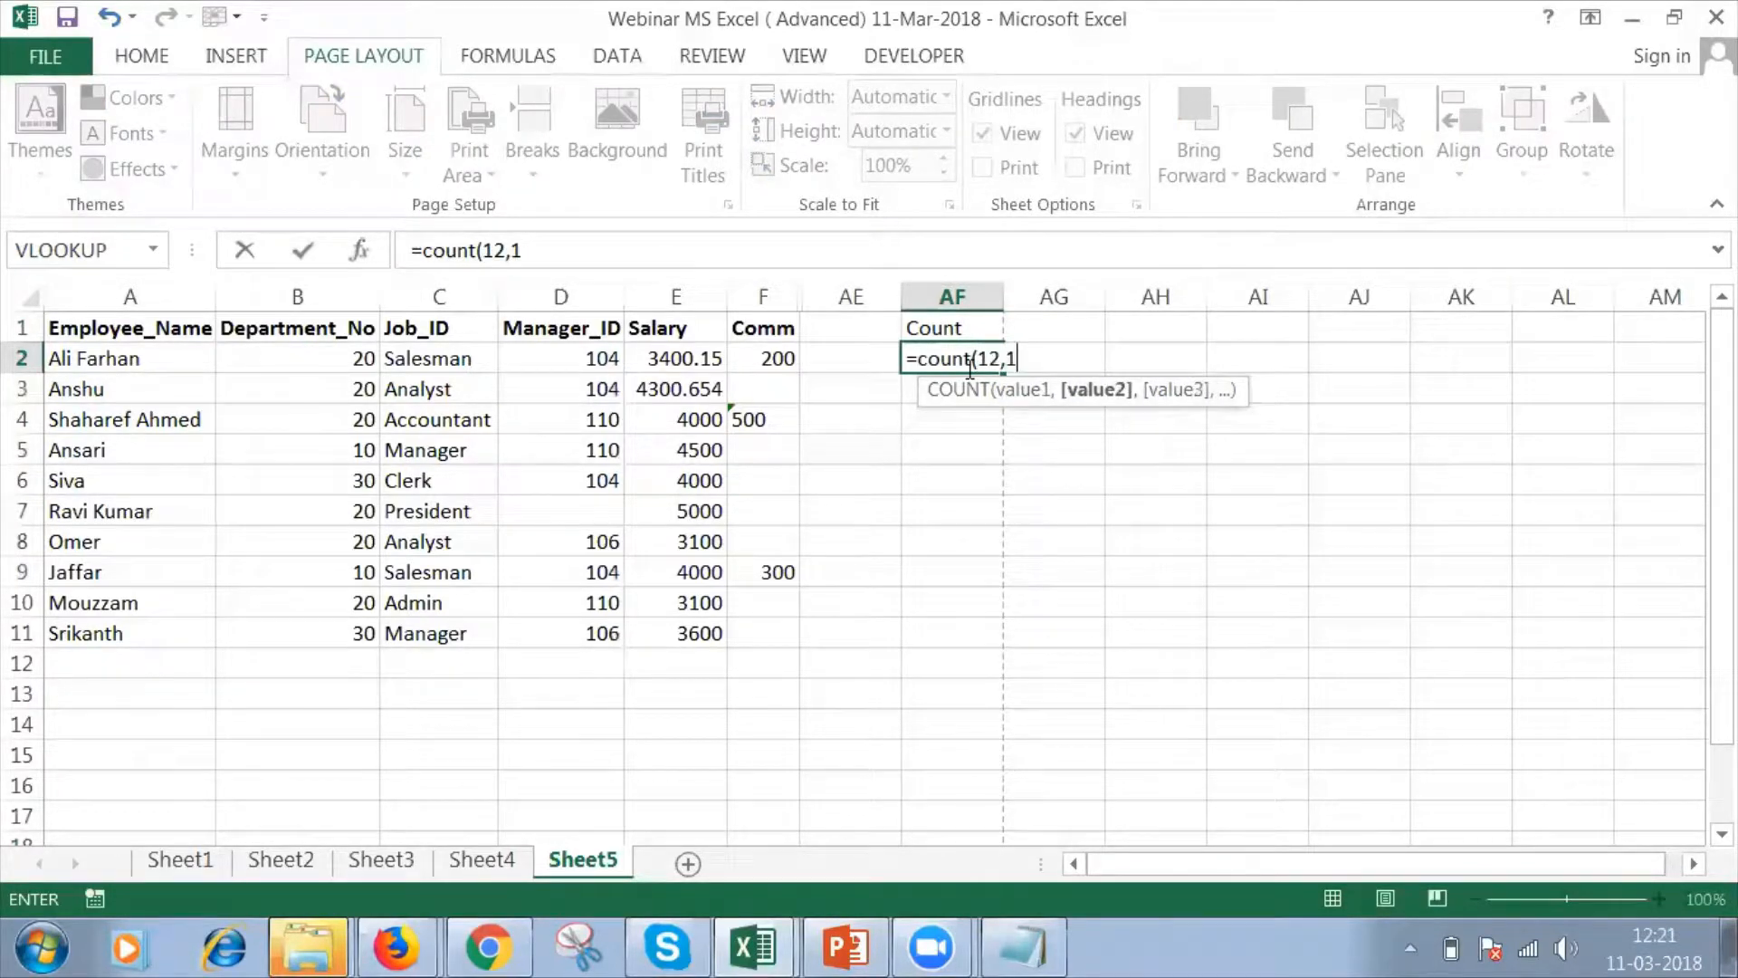
pyautogui.write('2,12')
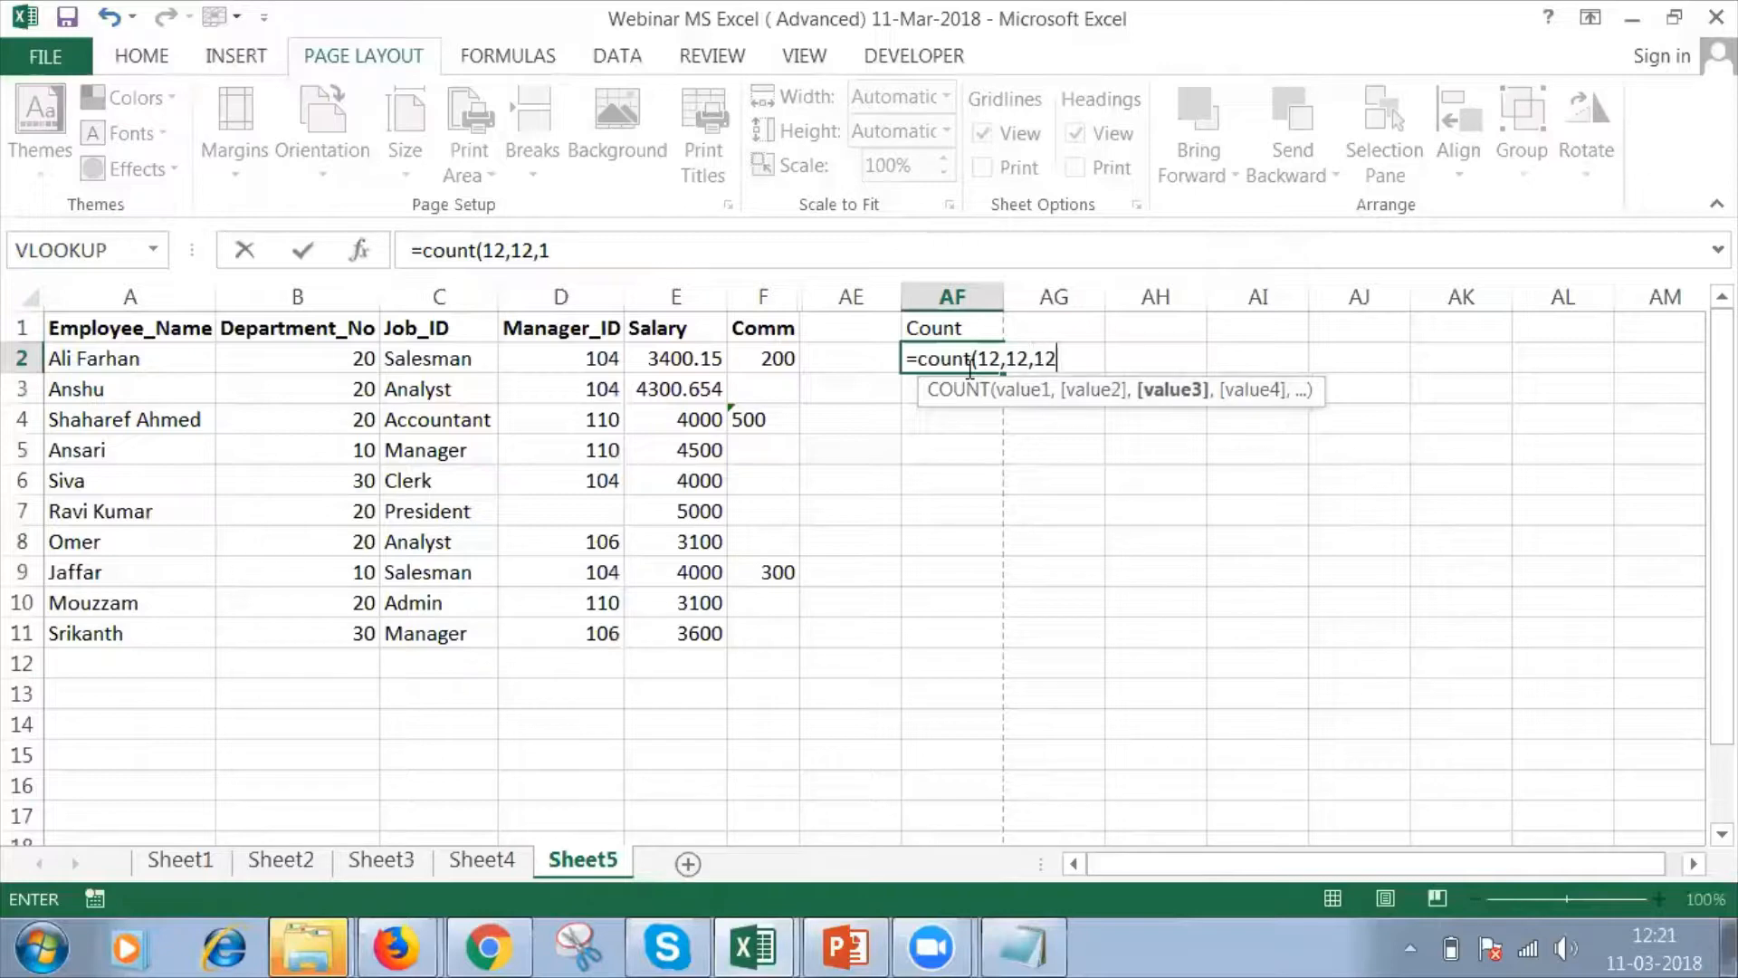
pyautogui.write(')')
pyautogui.press('Return')
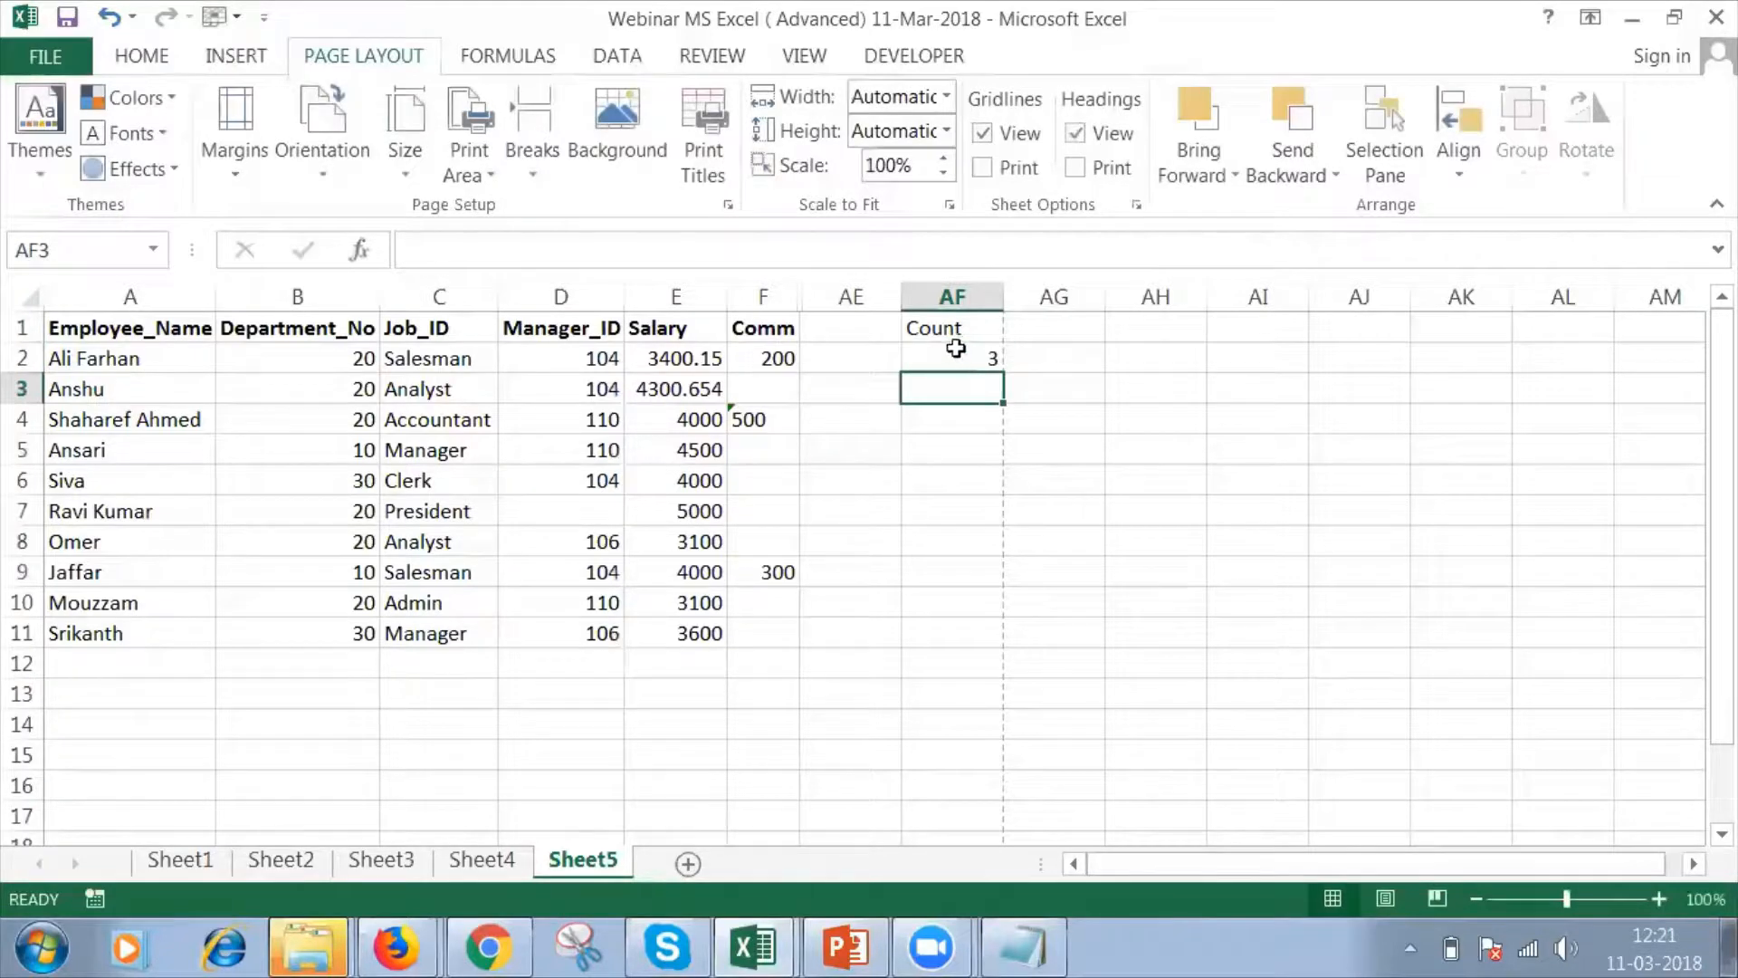
# Replace the AF2 formula with =COUNT(A2:A11) to count over the Employee_Name column, and review it.
pyautogui.click(955, 352)
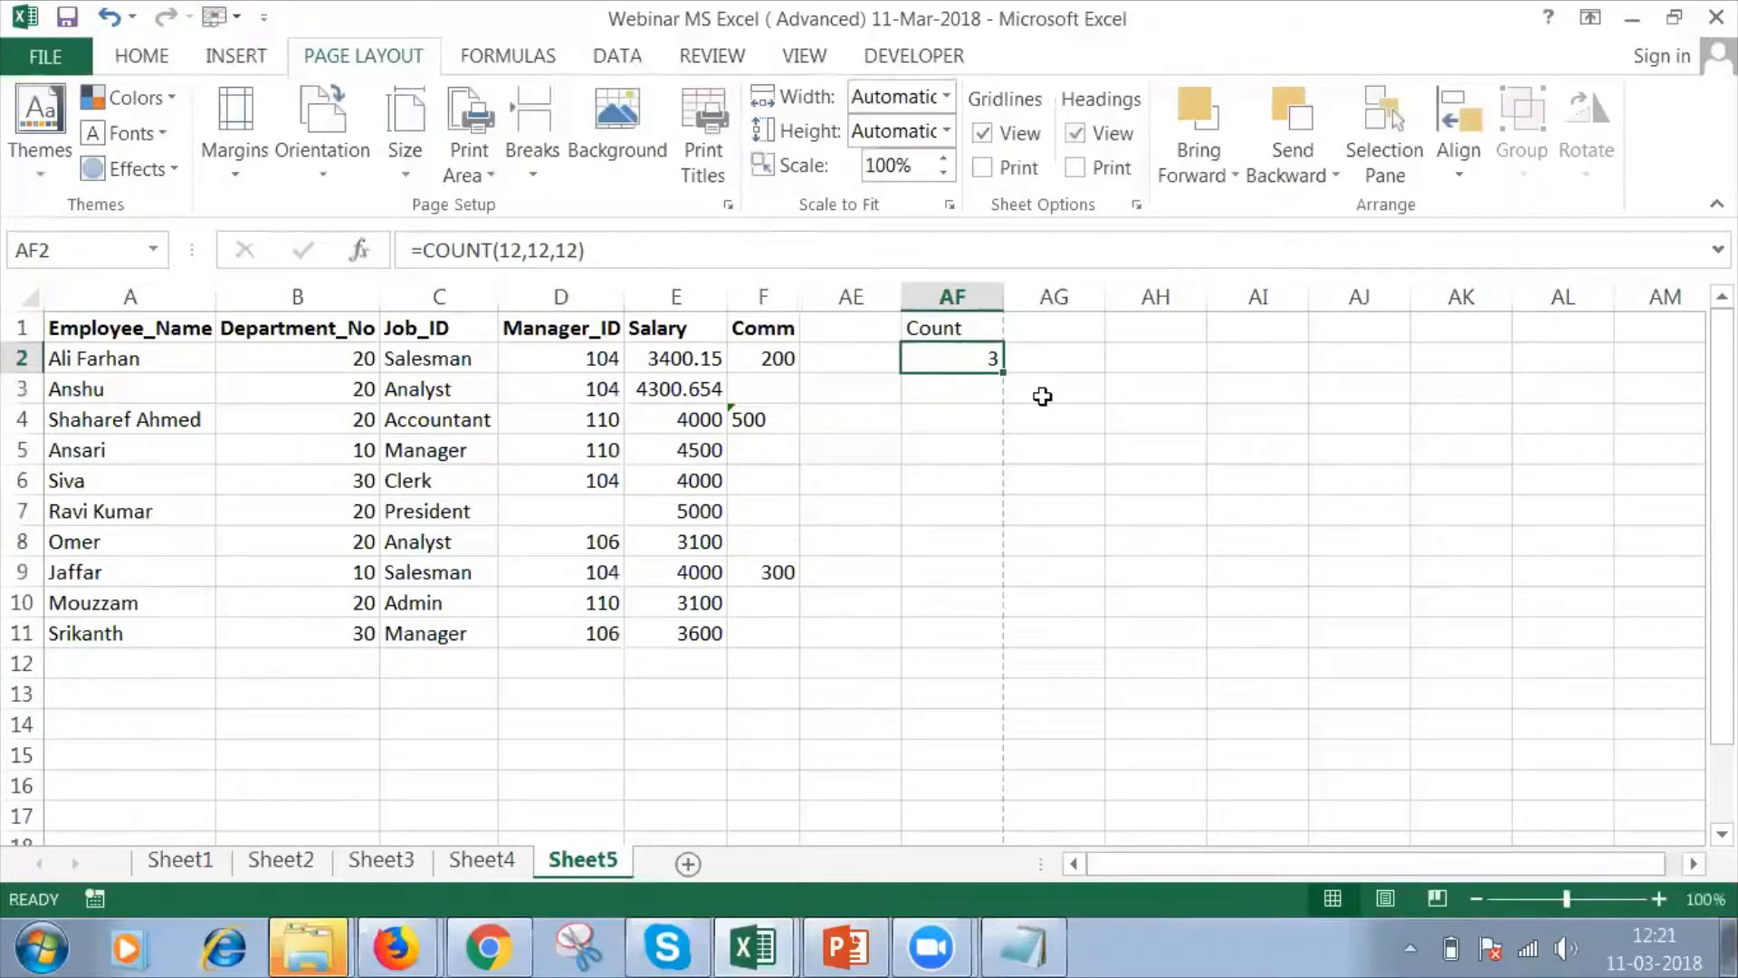
pyautogui.write('=Count')
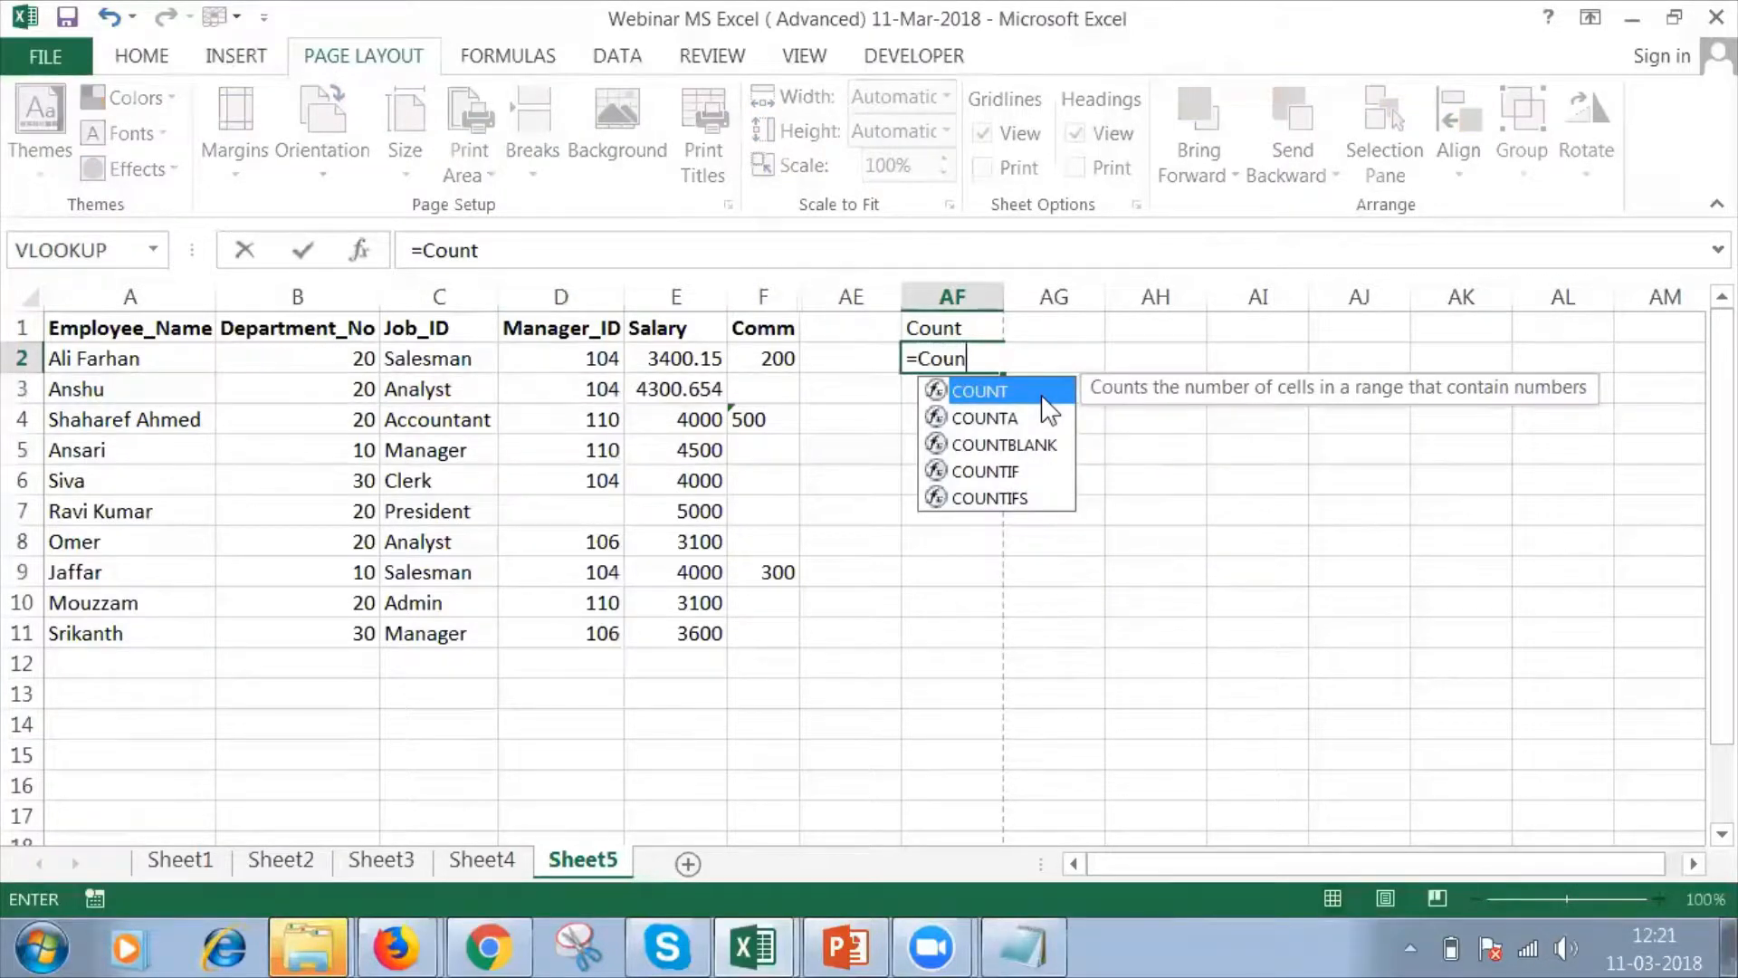
pyautogui.write('(')
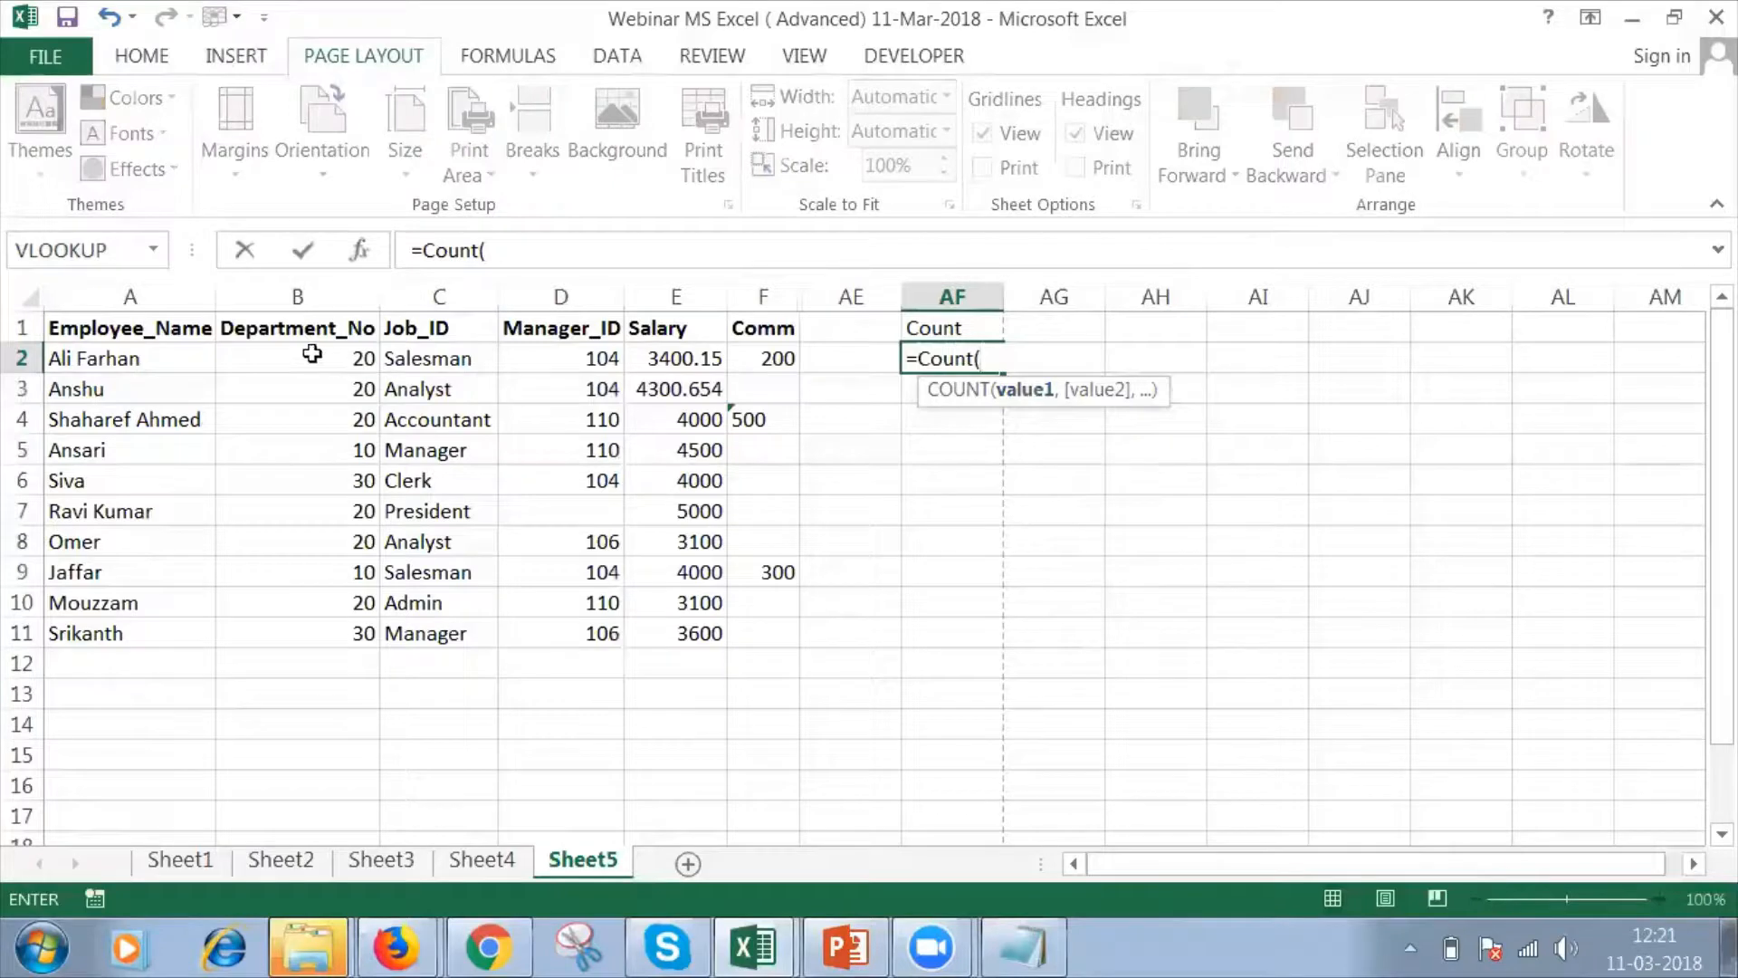
pyautogui.click(179, 356)
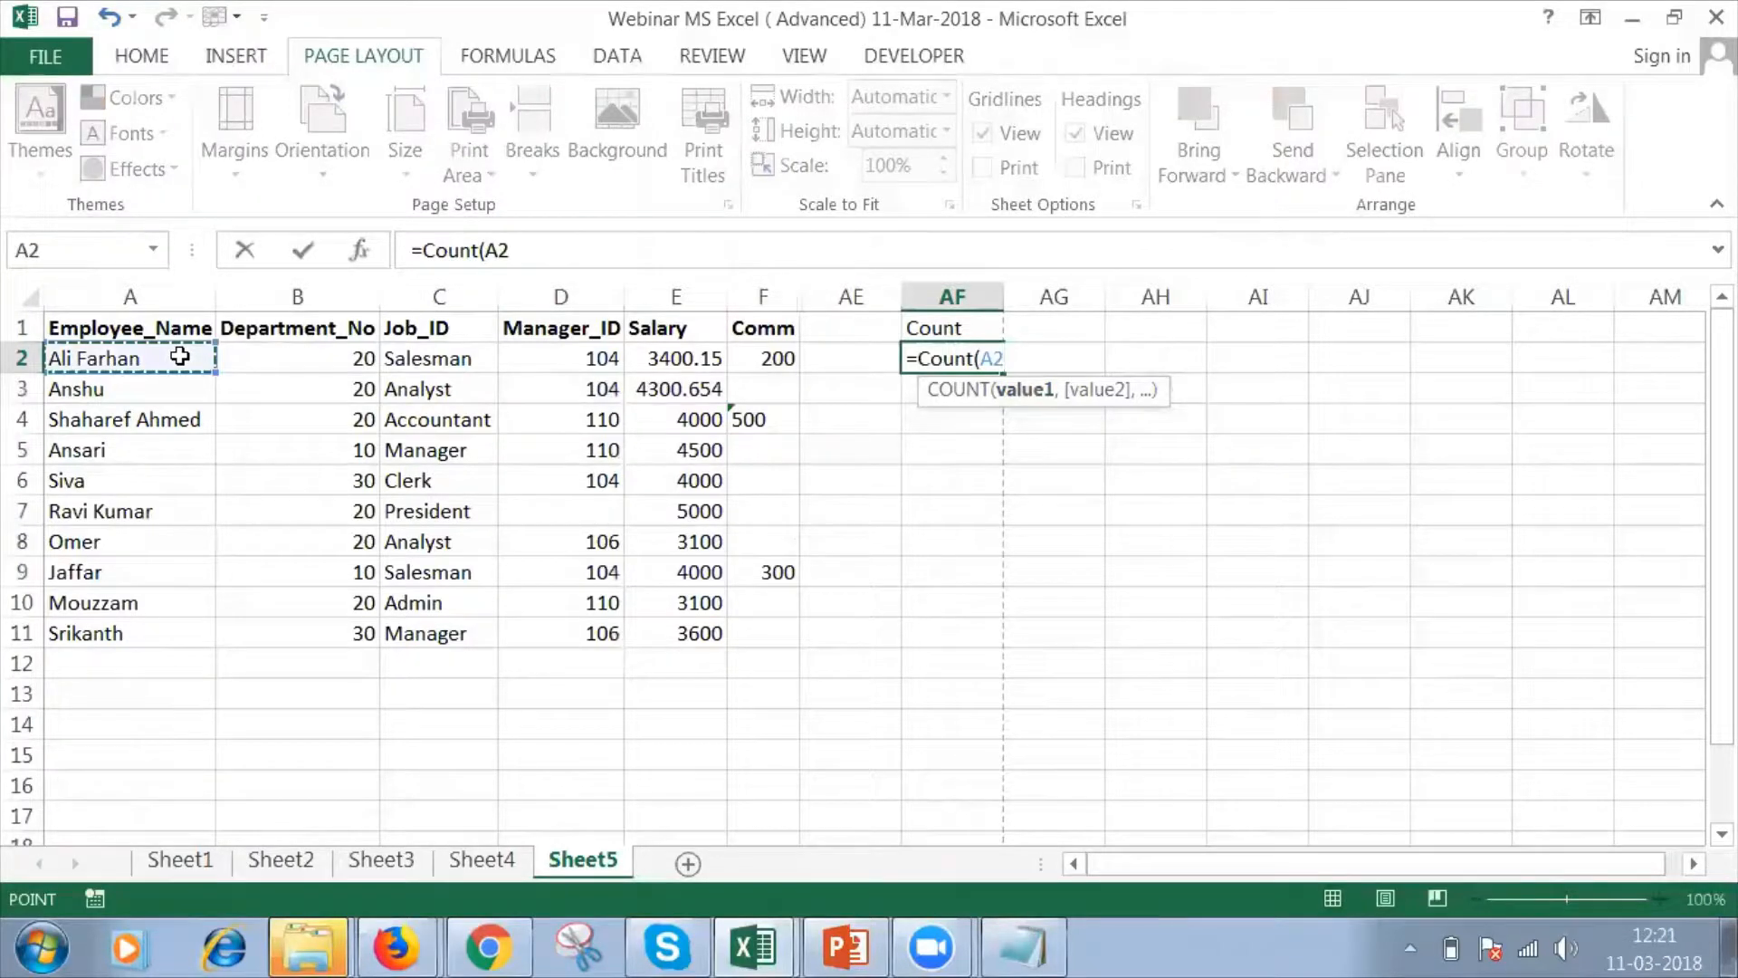
pyautogui.hotkey('shift', 'Down')
pyautogui.hotkey('shift', 'Down')
pyautogui.hotkey('shift', 'Down')
pyautogui.hotkey('shift', 'Down')
pyautogui.hotkey('shift', 'Down')
pyautogui.hotkey('shift', 'Down')
pyautogui.hotkey('shift', 'Down')
pyautogui.hotkey('shift', 'Down')
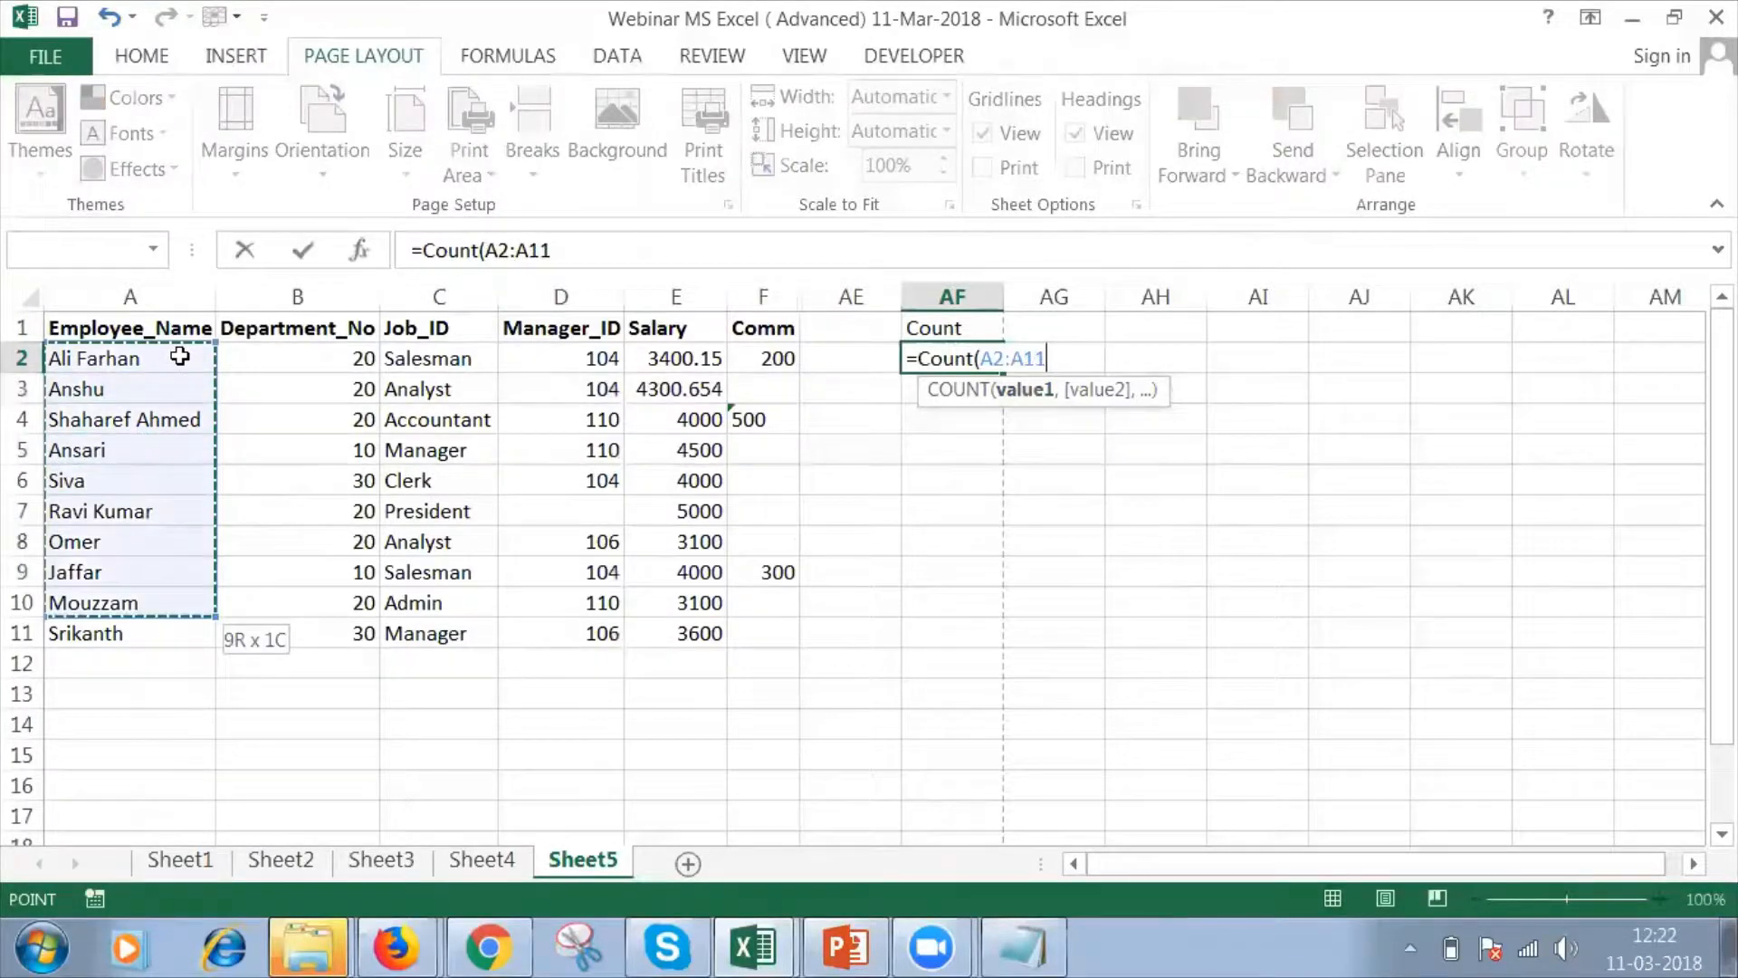
pyautogui.write(')')
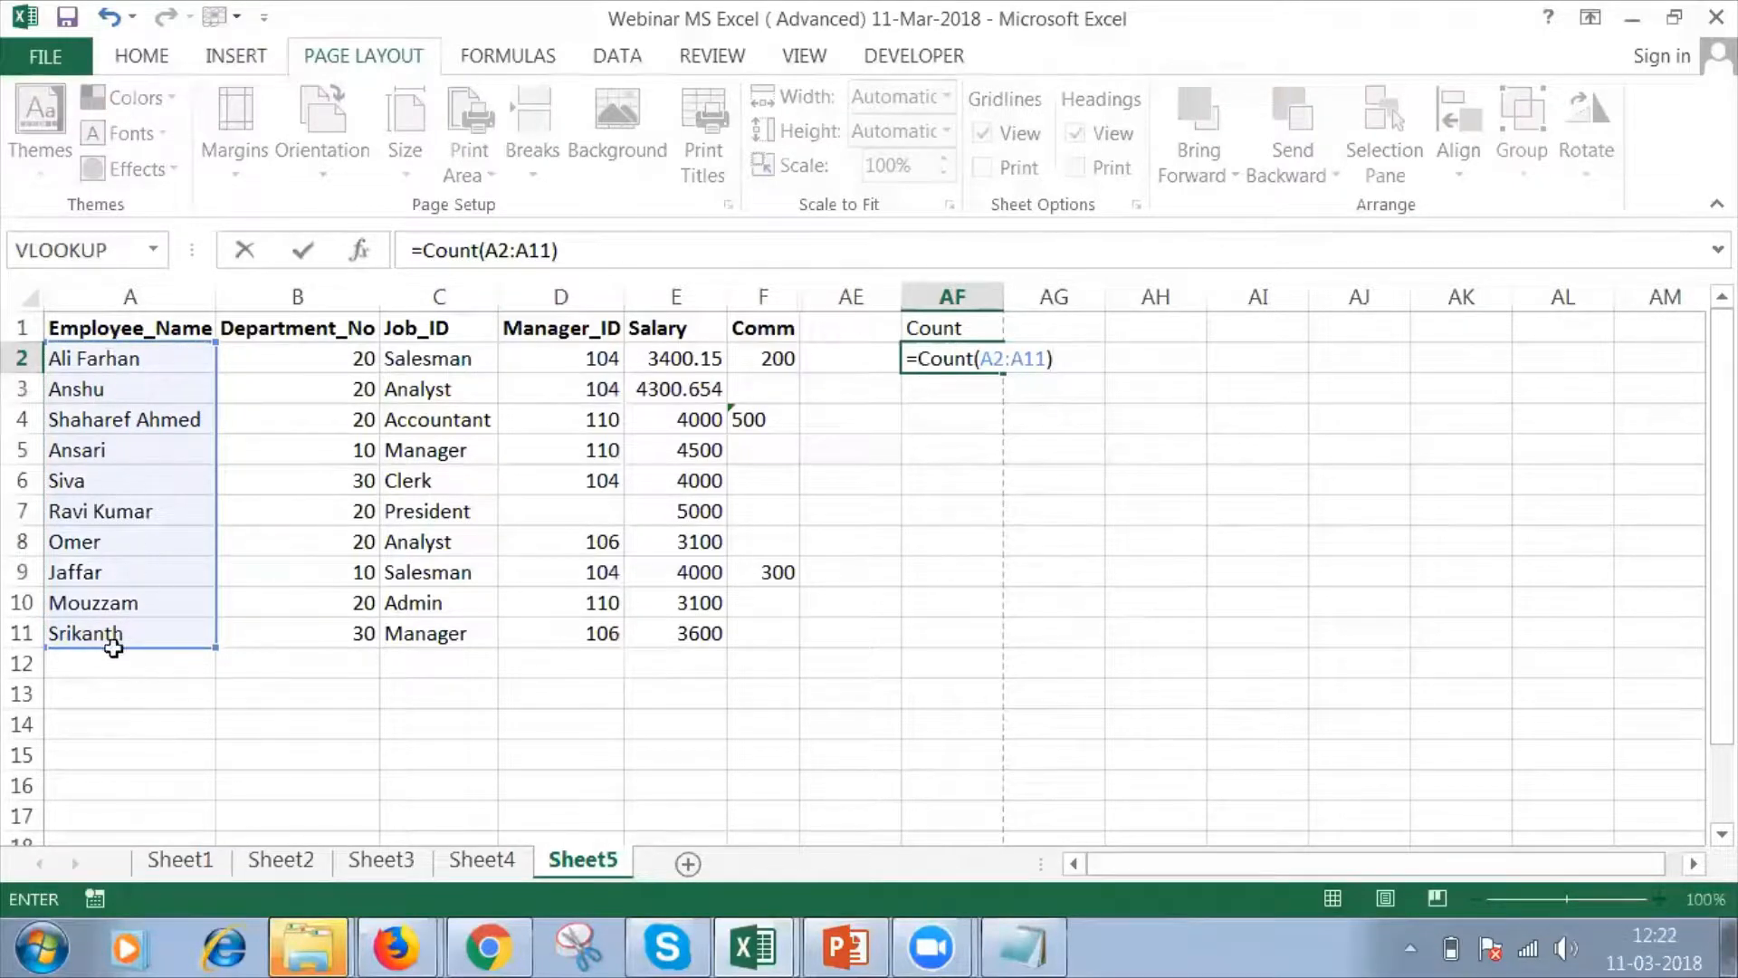
pyautogui.press('Return')
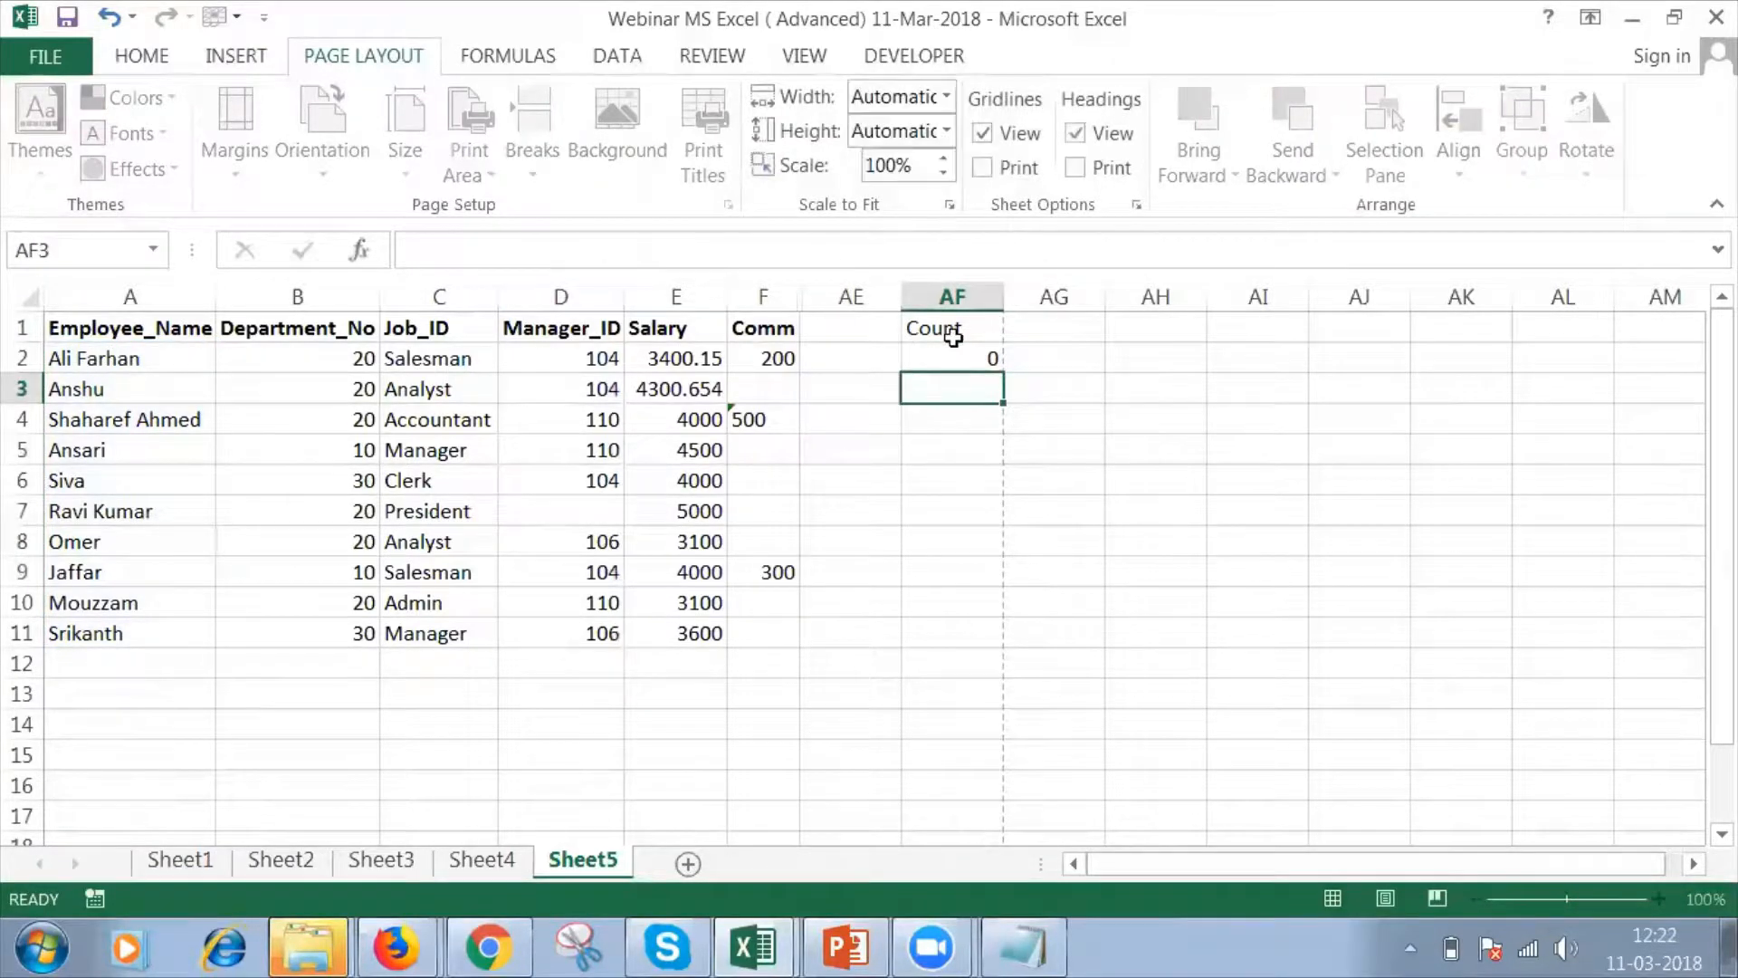
pyautogui.click(954, 353)
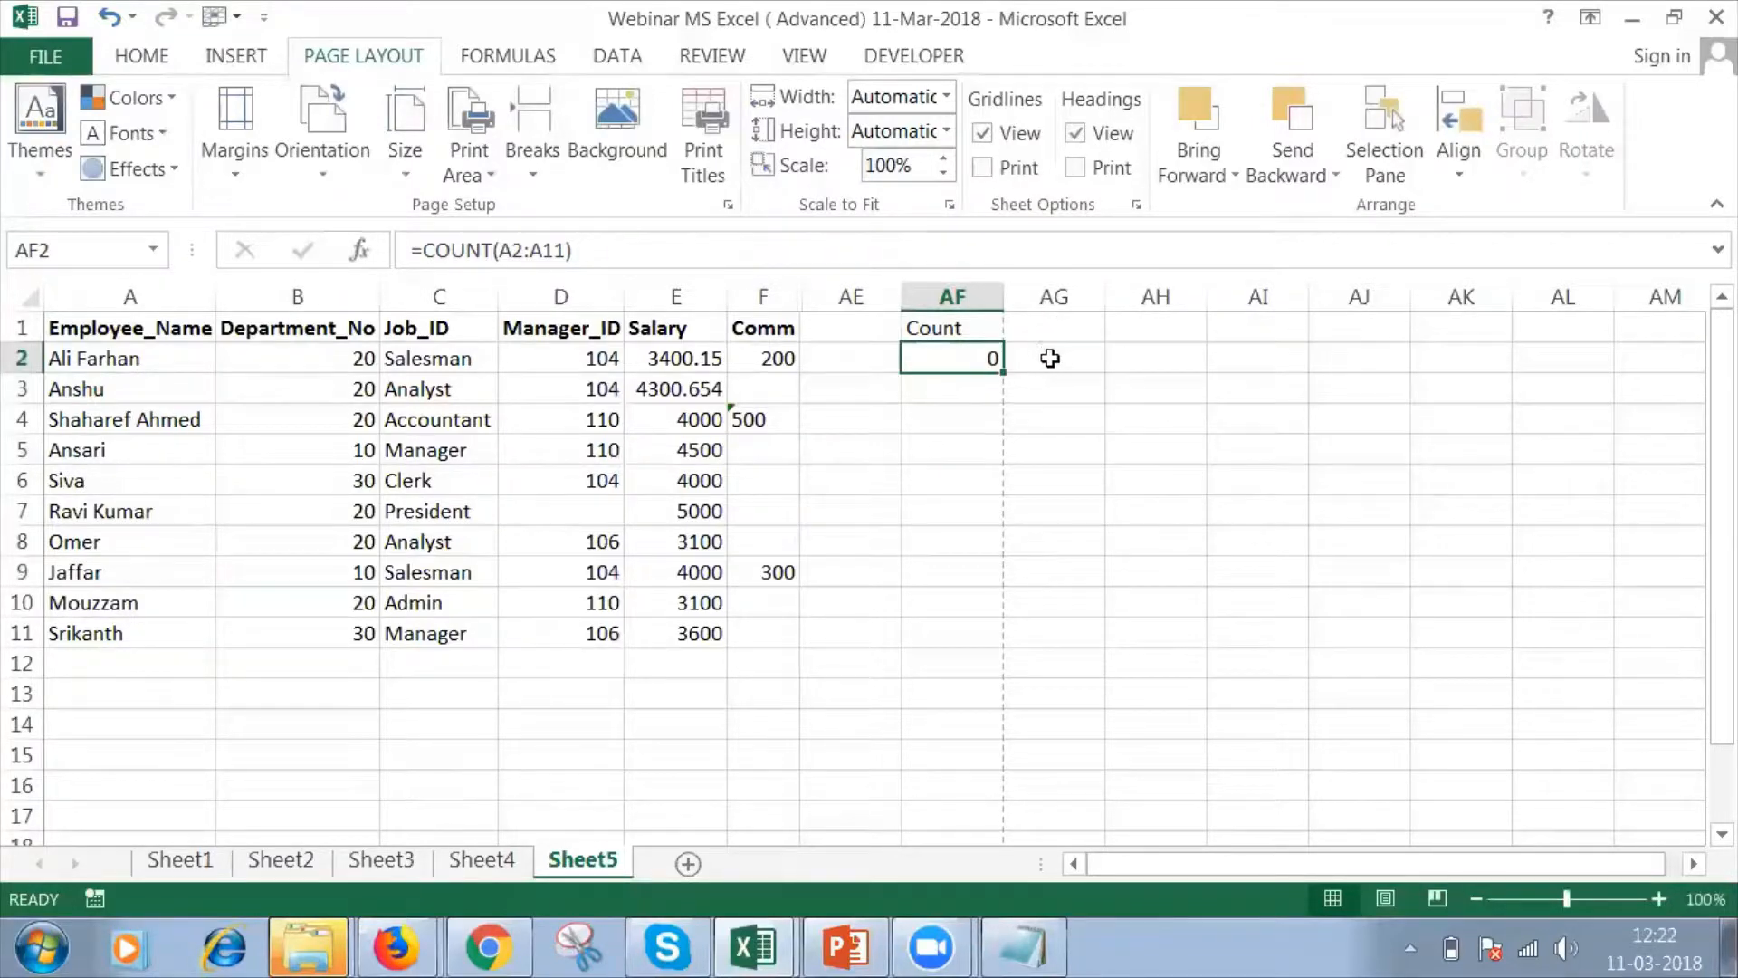
pyautogui.click(1050, 358)
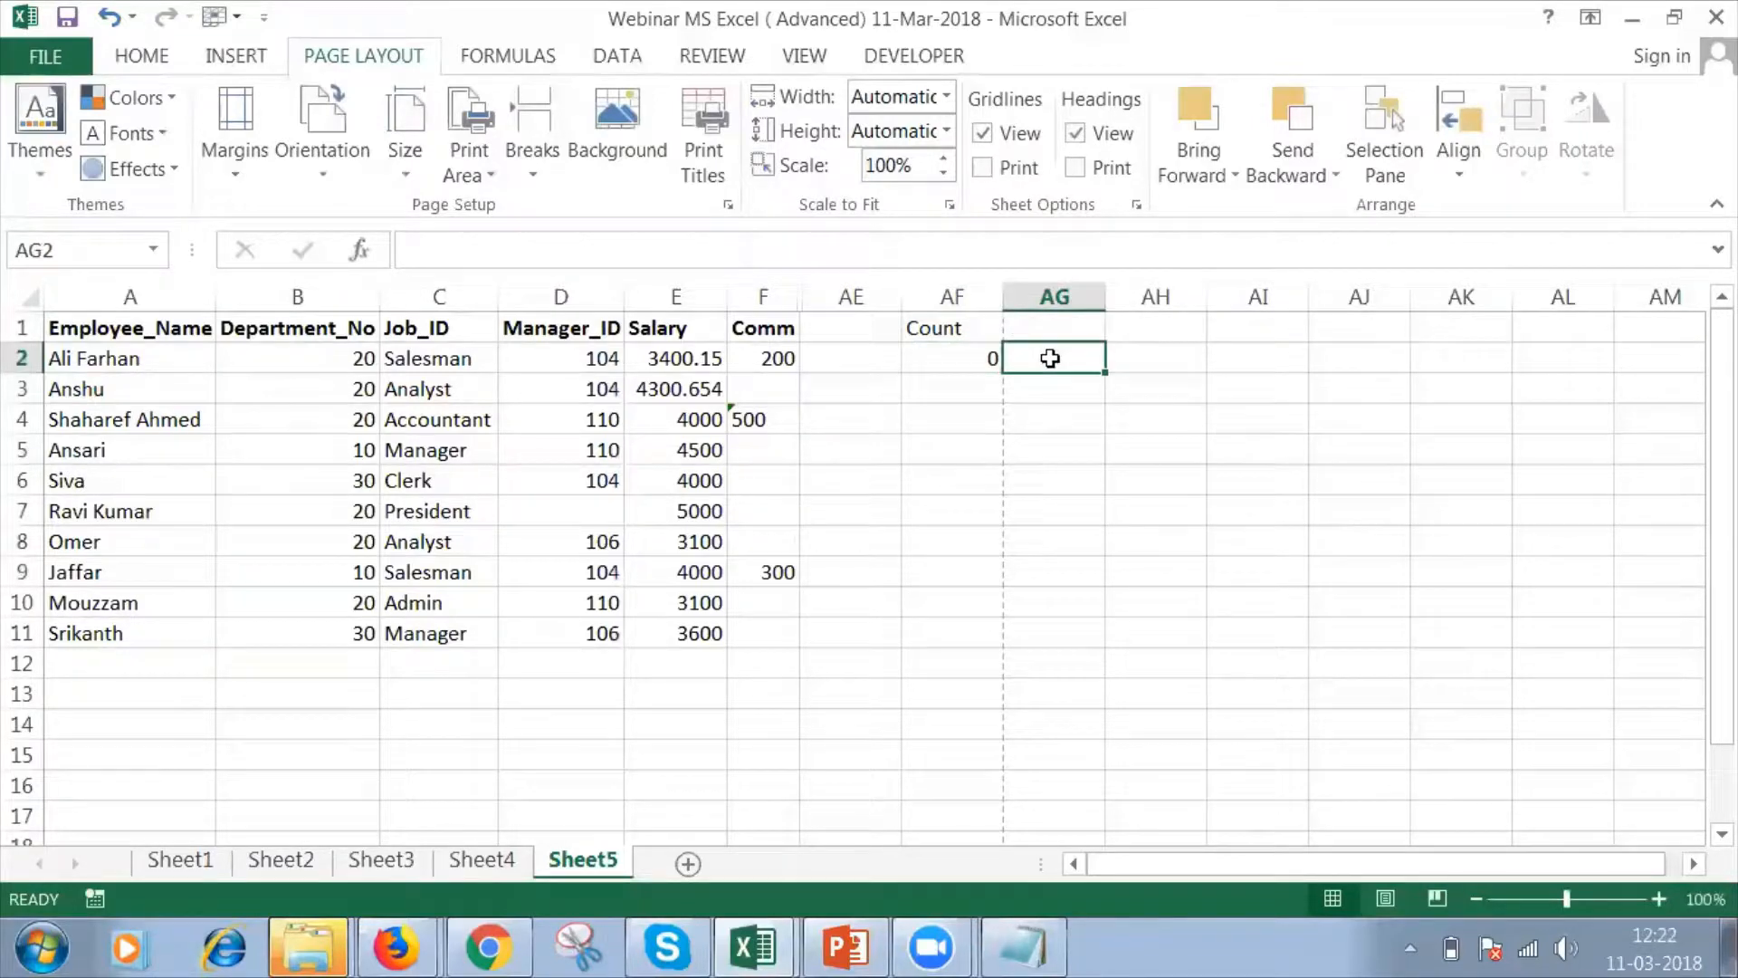
# Replace the AF2 formula with =COUNT(B2:B11) to count the numeric Department_No values, and check the entered formula.
pyautogui.click(987, 353)
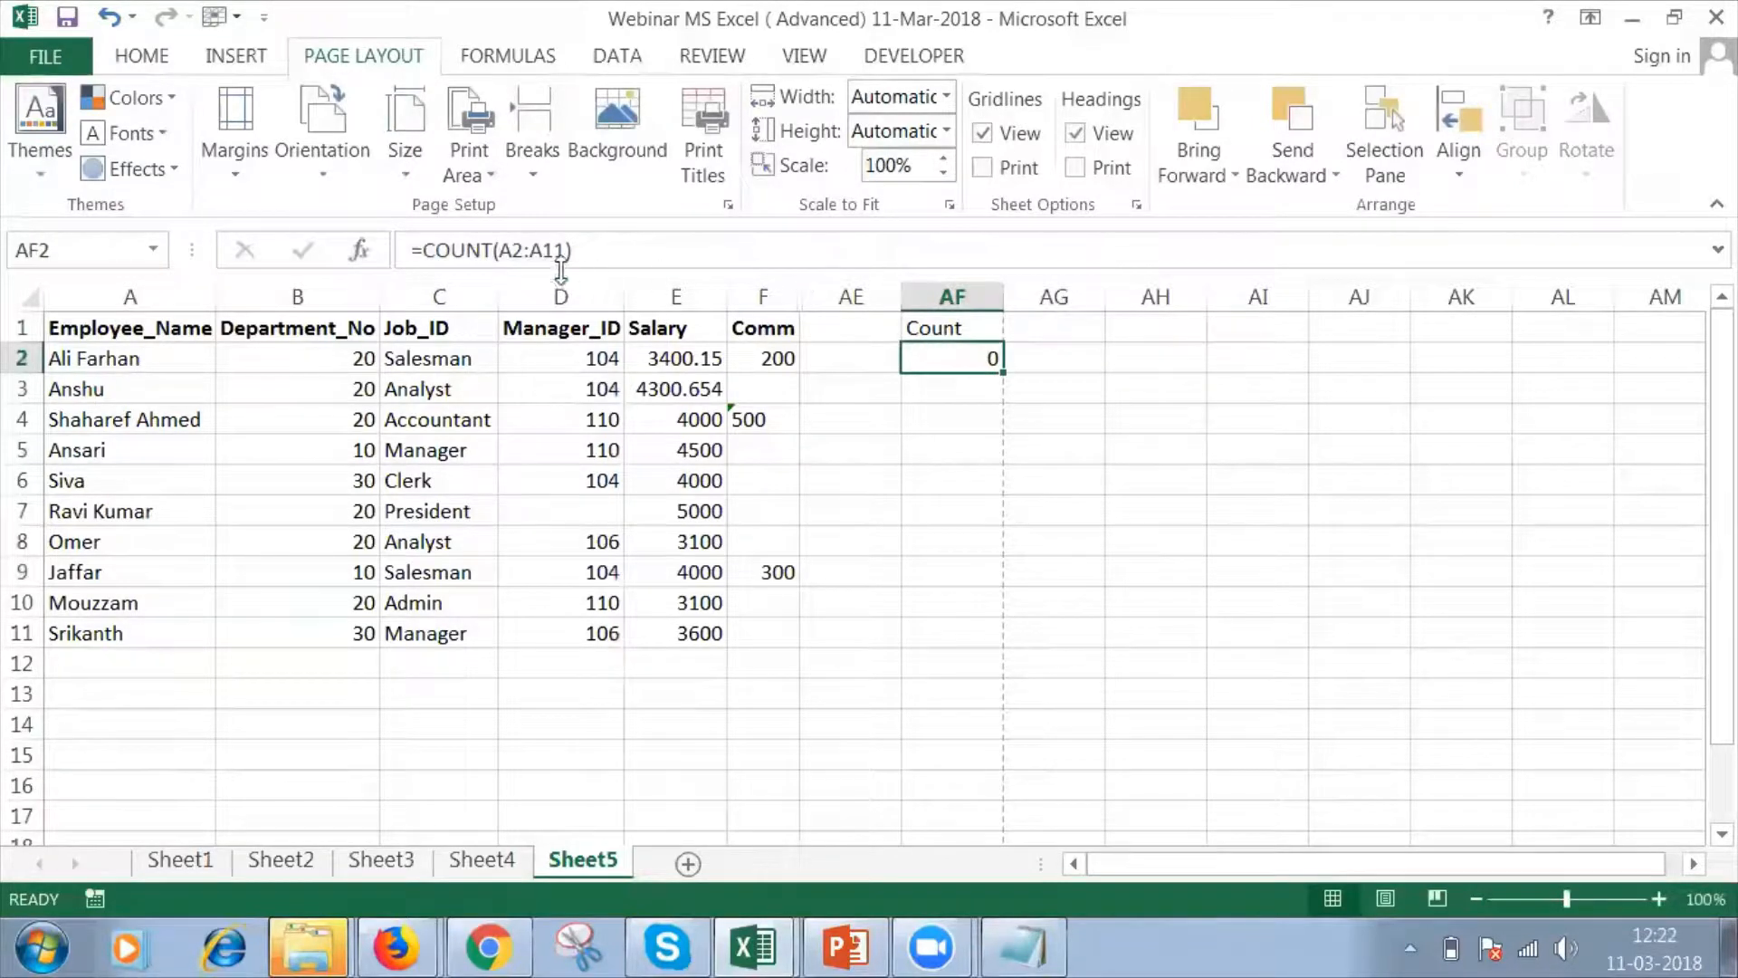
pyautogui.write('=')
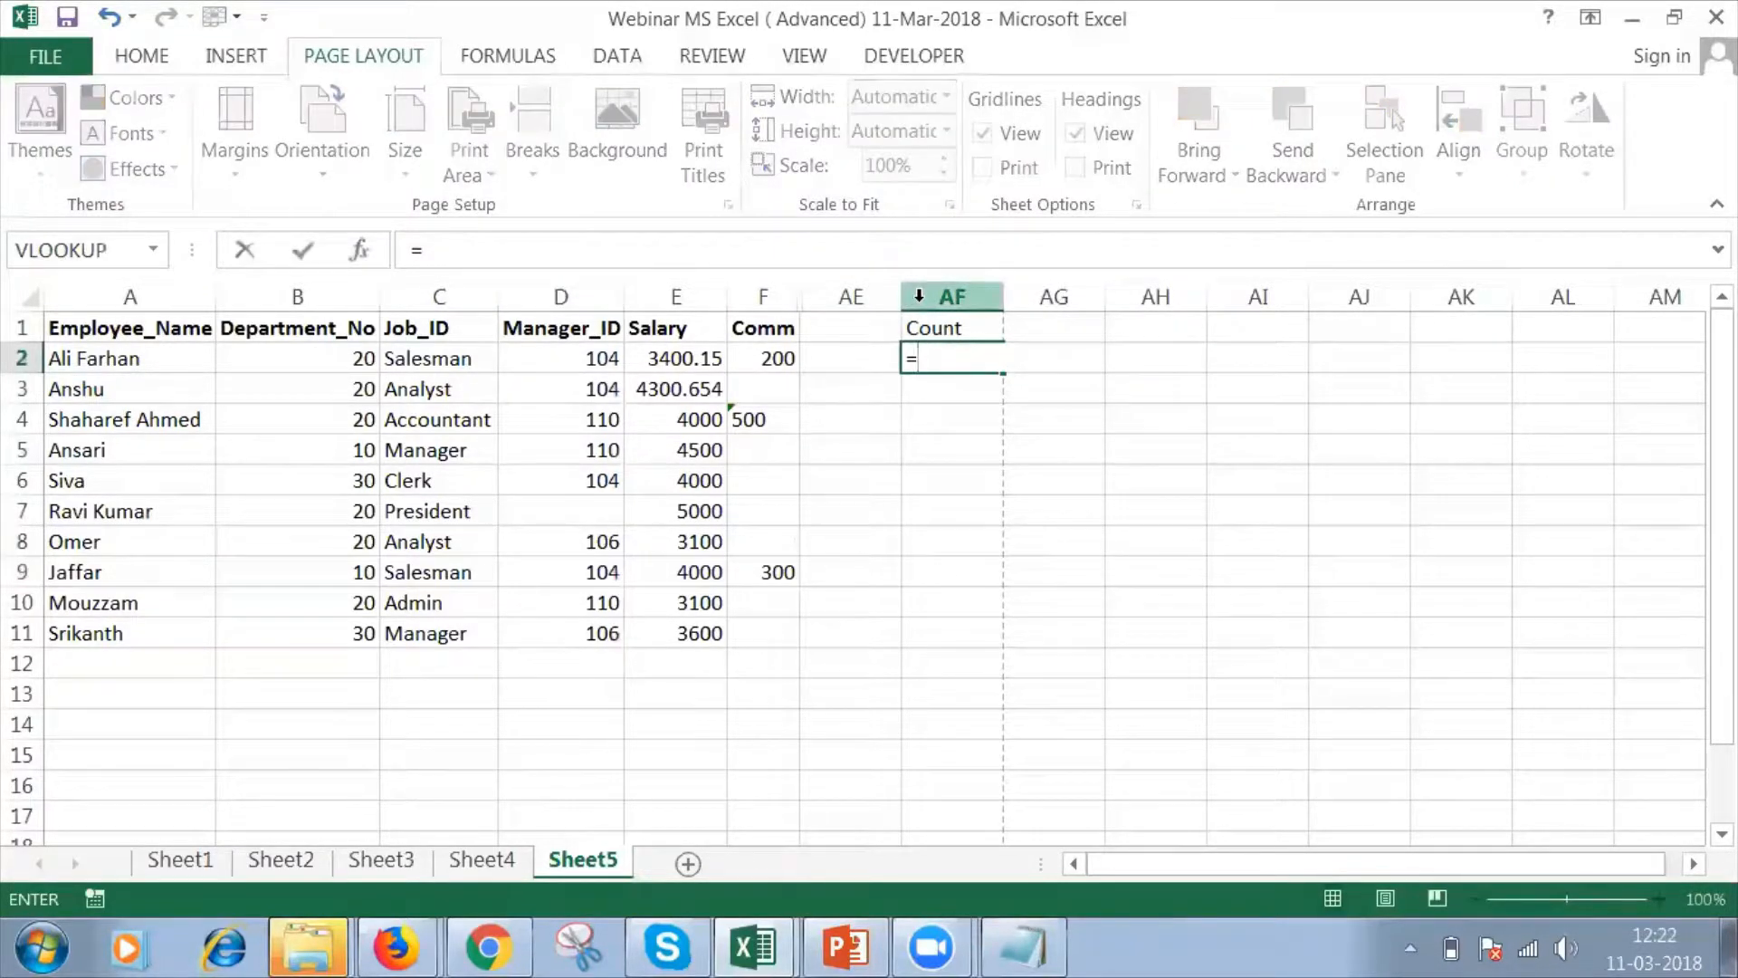
pyautogui.write('coun')
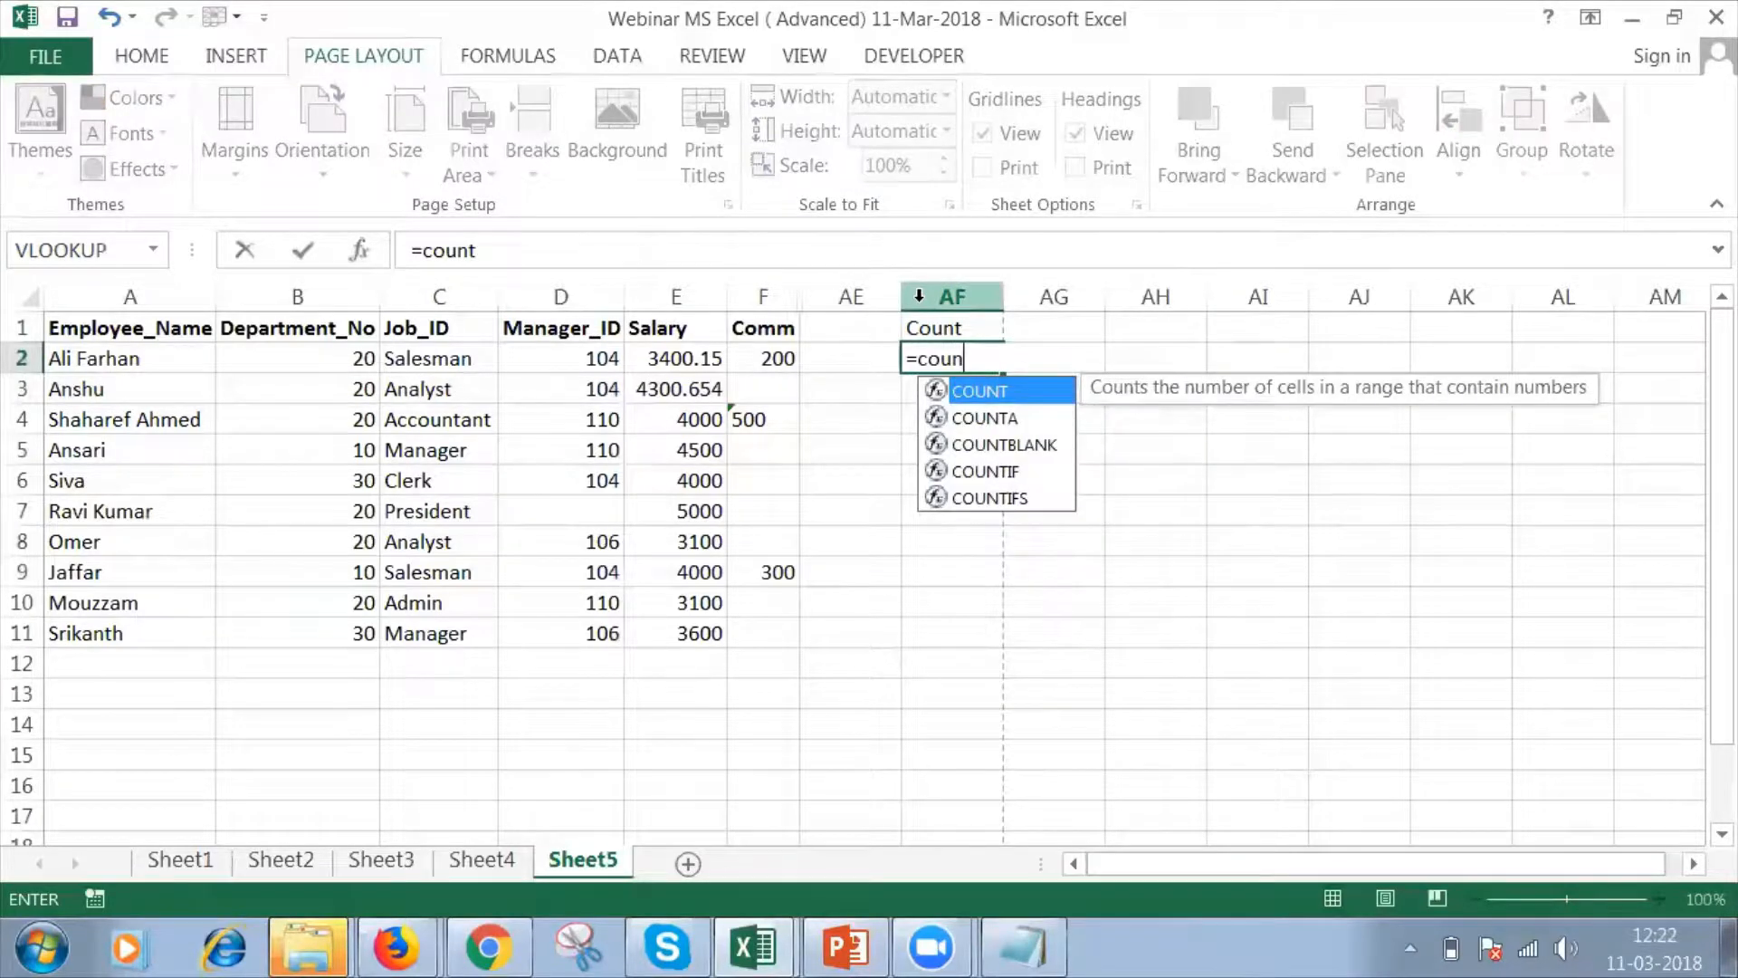
pyautogui.write('t(')
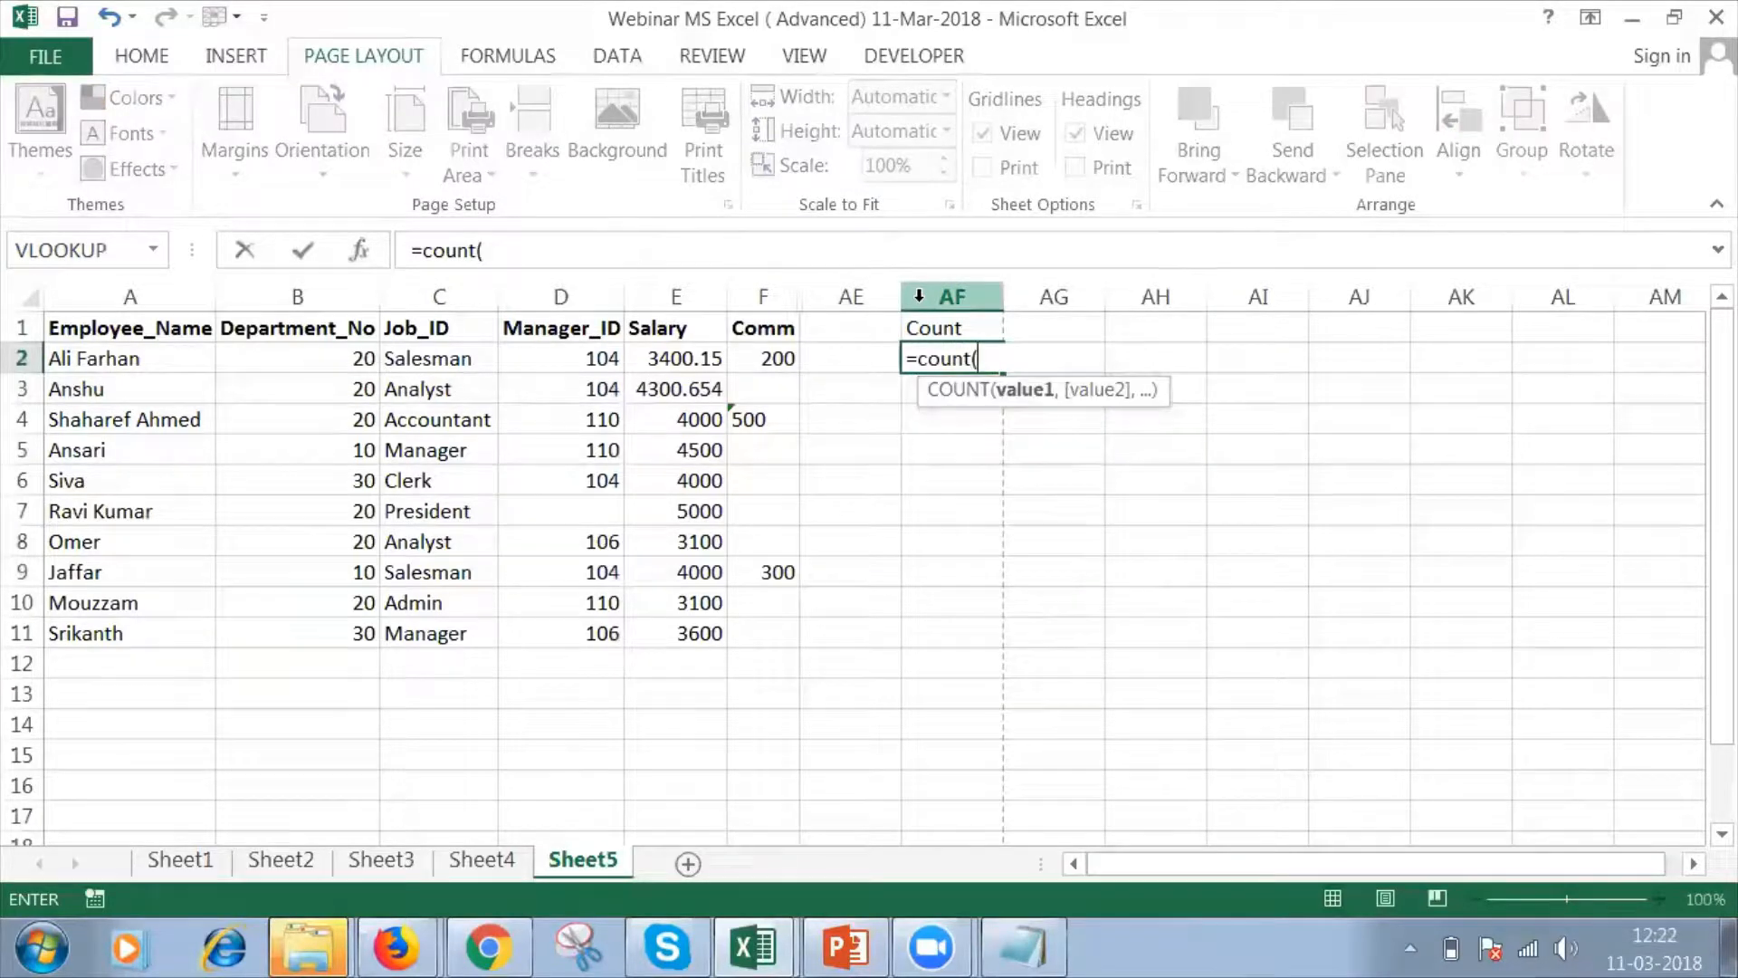
pyautogui.click(337, 363)
pyautogui.hotkey('shift', 'Down')
pyautogui.hotkey('shift', 'Down')
pyautogui.hotkey('shift', 'Down')
pyautogui.hotkey('shift', 'Down')
pyautogui.hotkey('shift', 'Down')
pyautogui.hotkey('shift', 'Down')
pyautogui.hotkey('shift', 'Down')
pyautogui.hotkey('shift', 'Down')
pyautogui.hotkey('shift', 'Down')
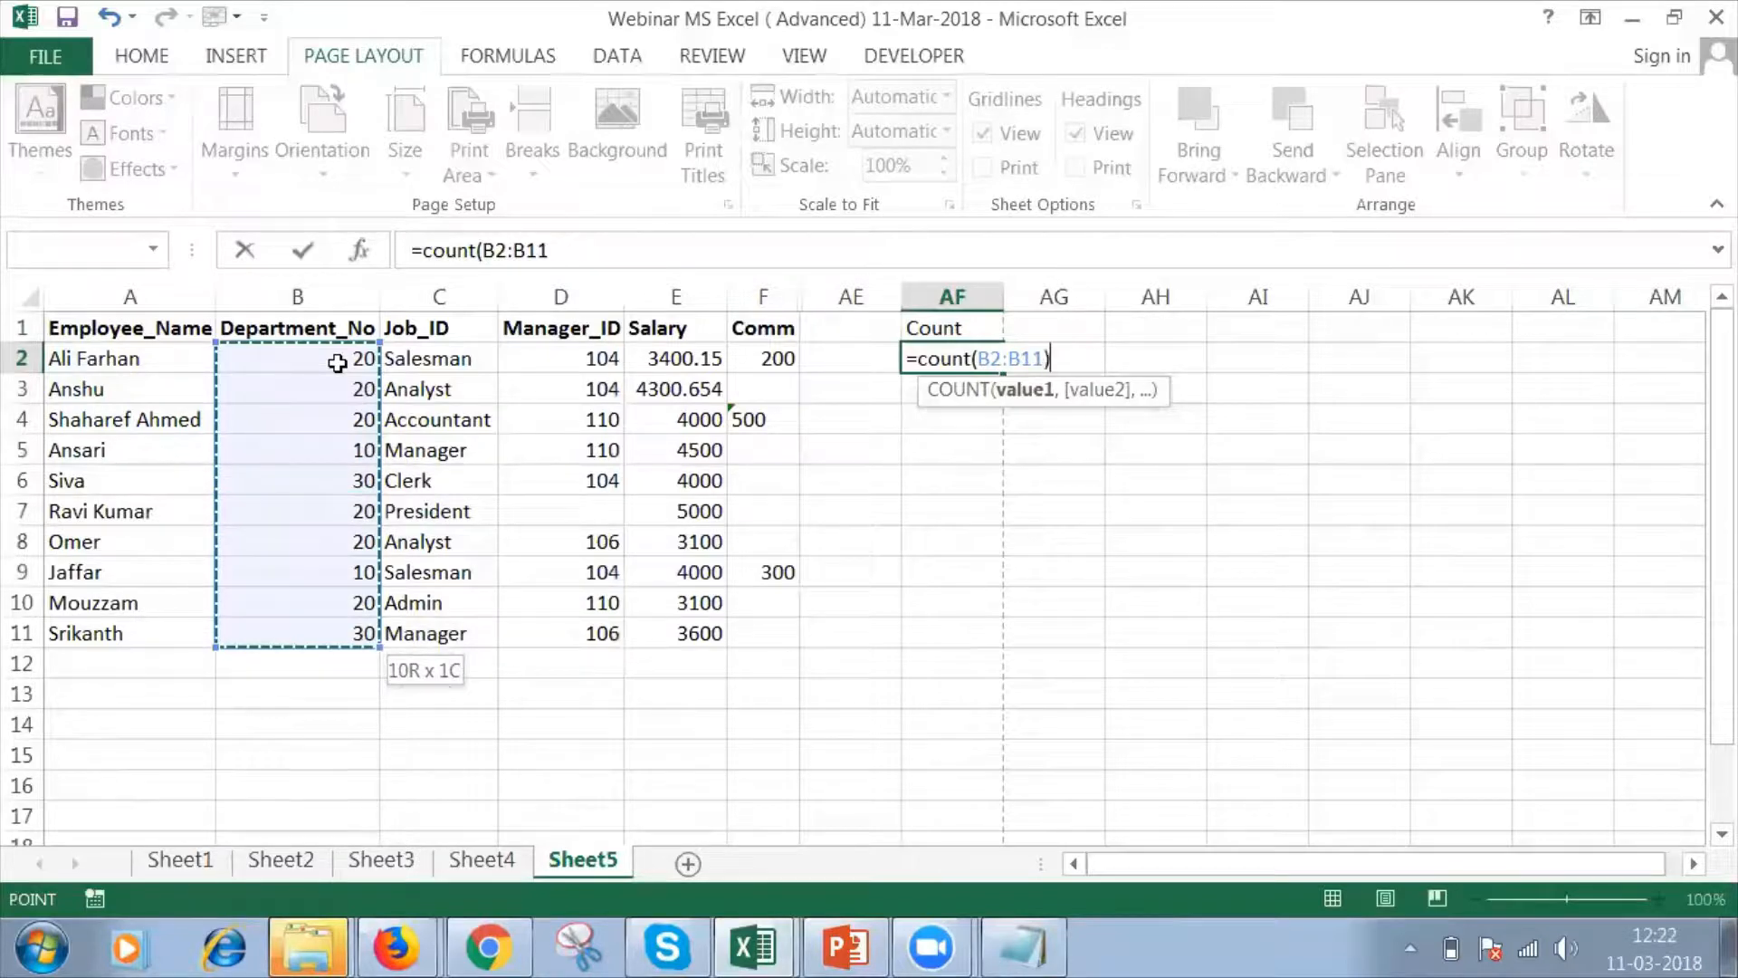
pyautogui.write(')')
pyautogui.press('Return')
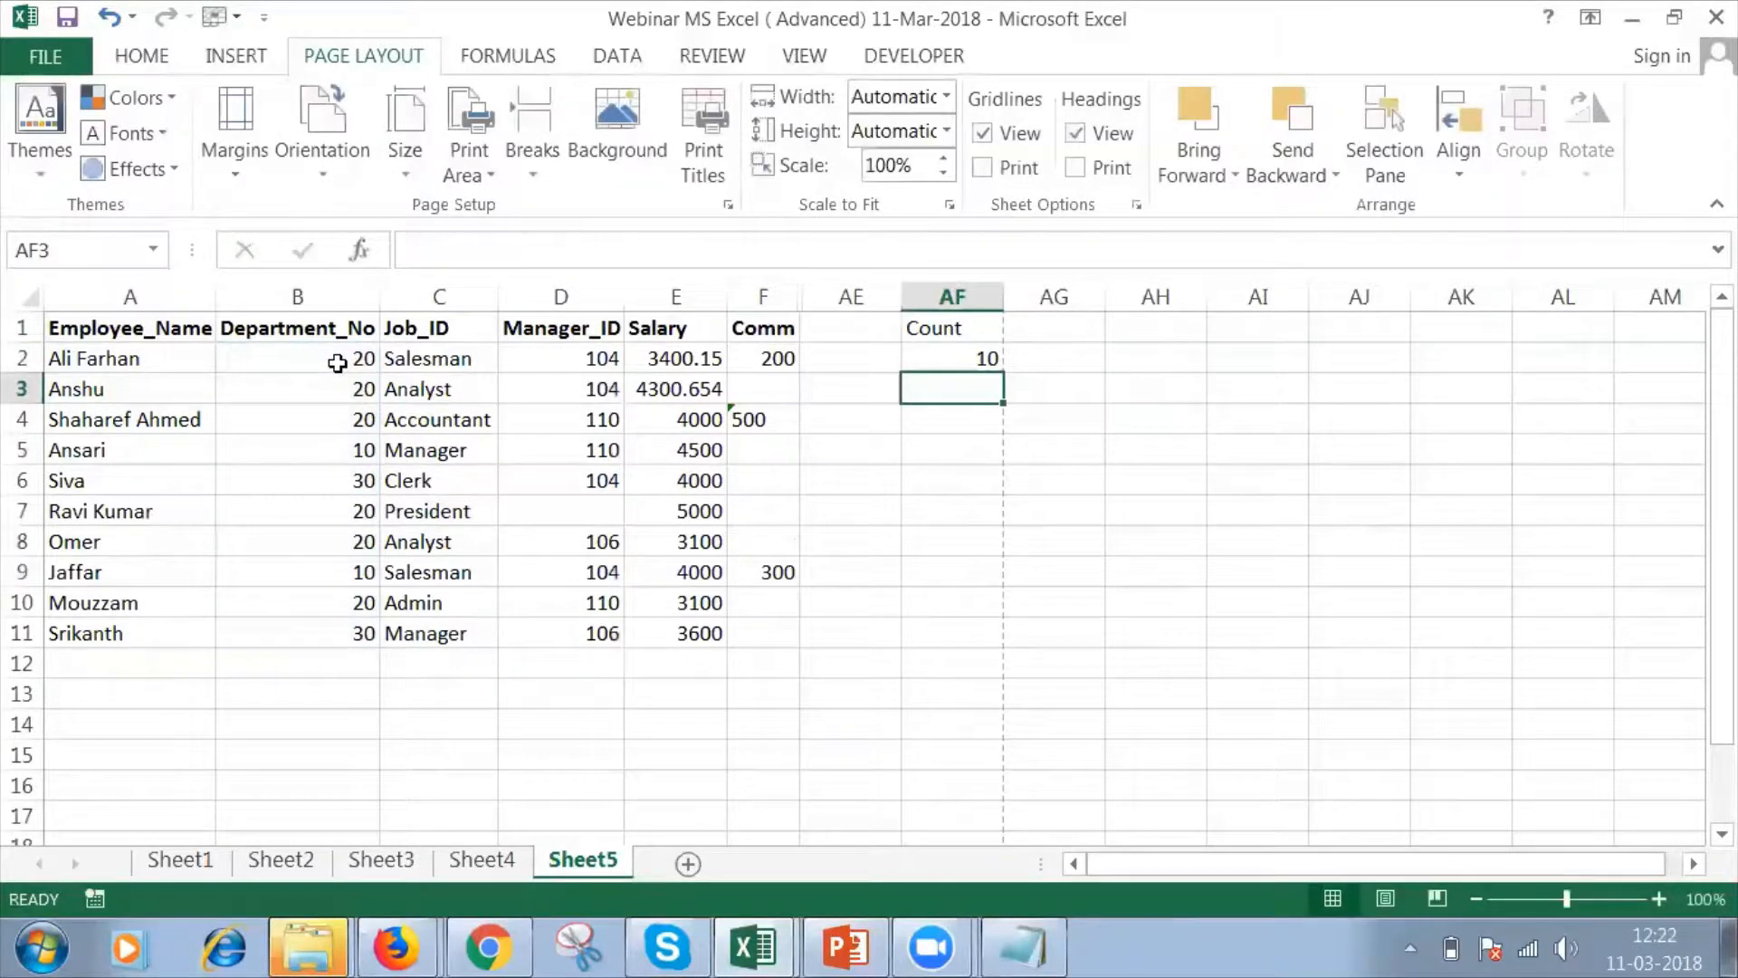
pyautogui.click(918, 361)
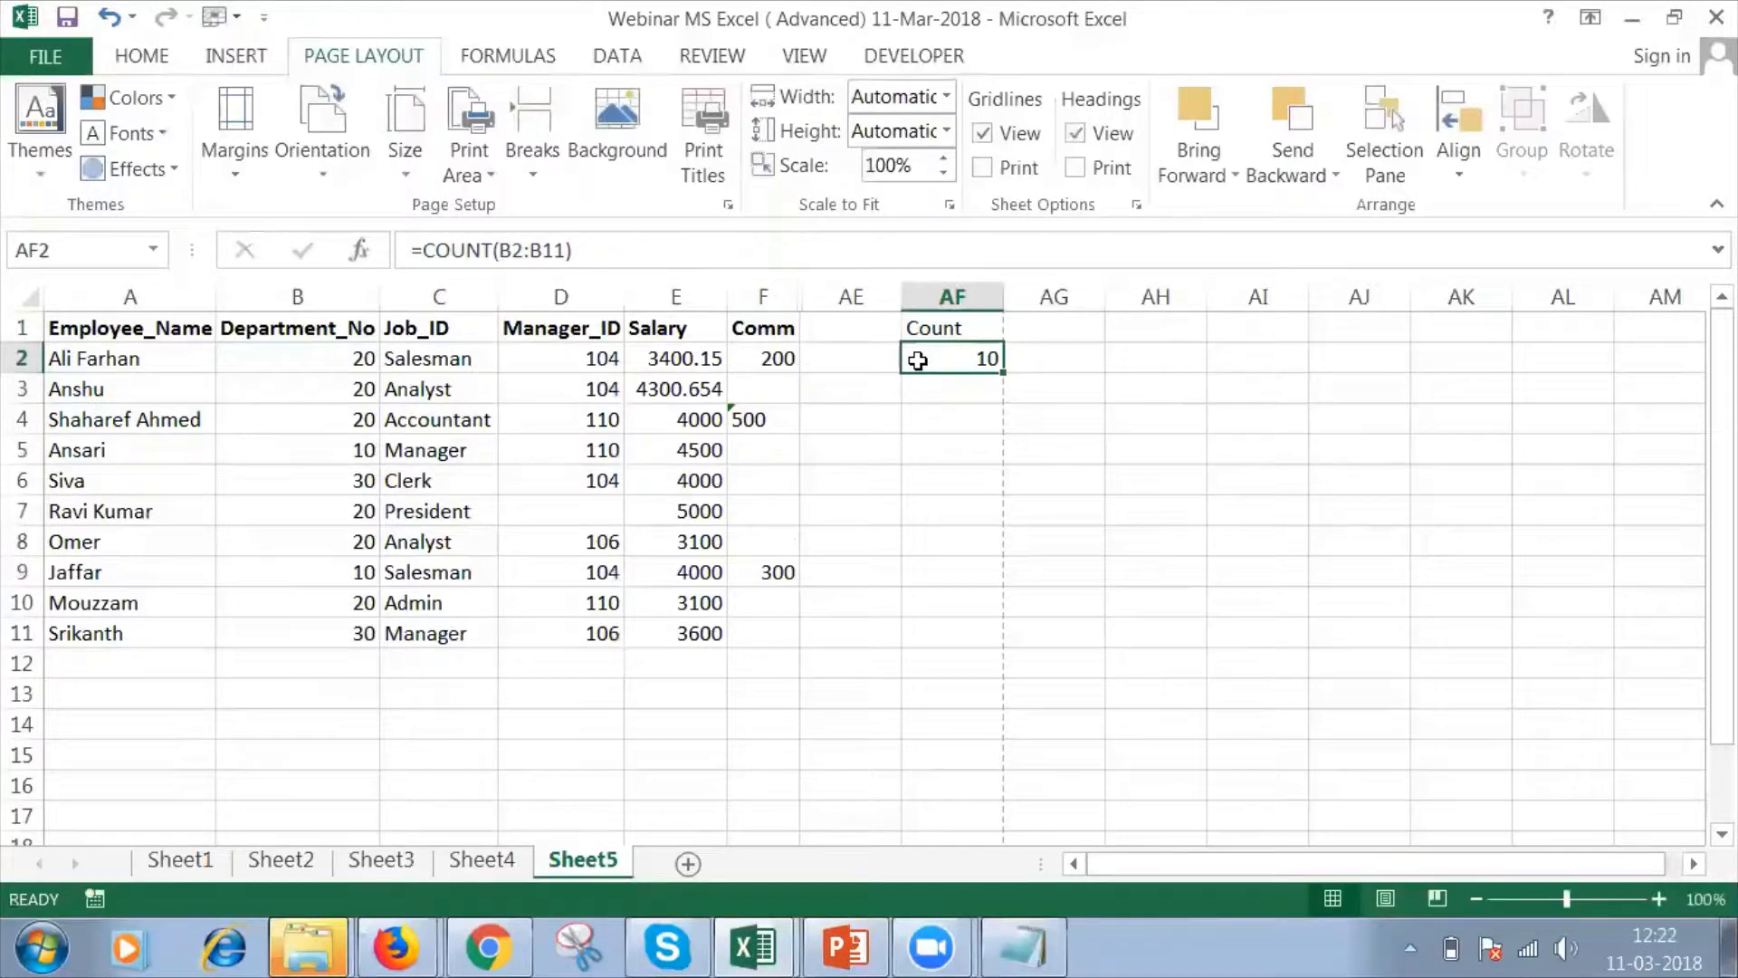
pyautogui.press('Up')
pyautogui.press('Right')
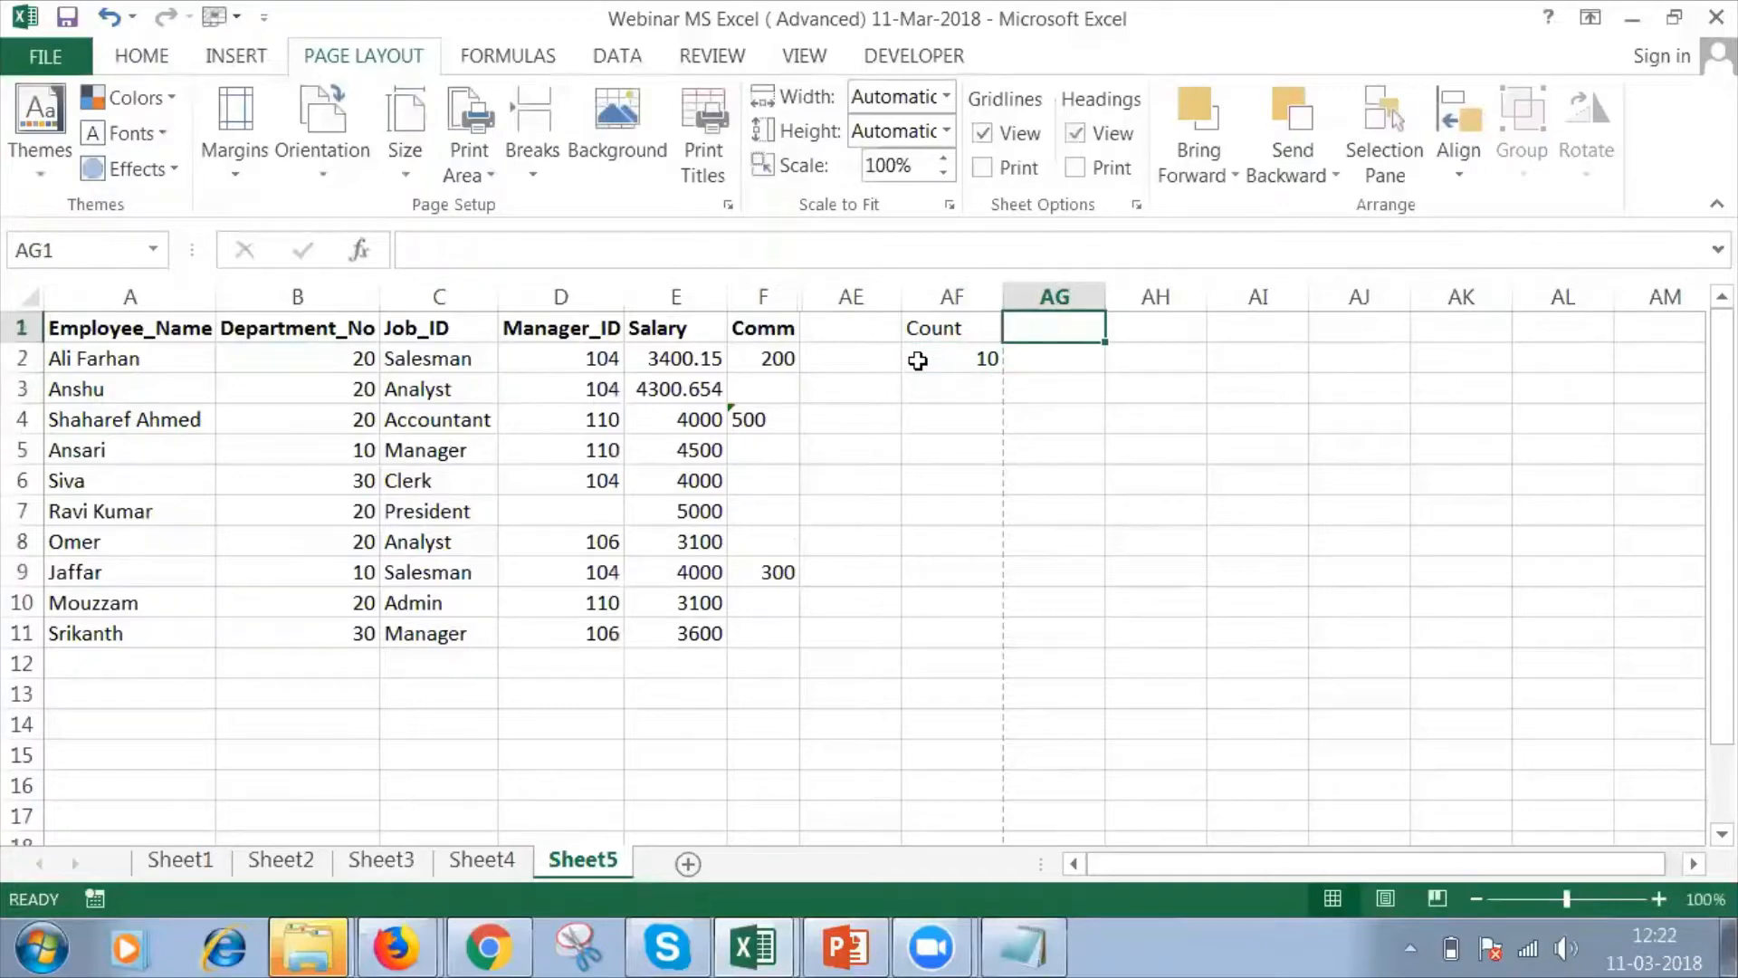
# Enter the formula =COUNTA(B2:B11) in cell AG2 to count the non-empty Department_No cells.
pyautogui.write('C')
pyautogui.press('BackSpace')
pyautogui.press('Return')
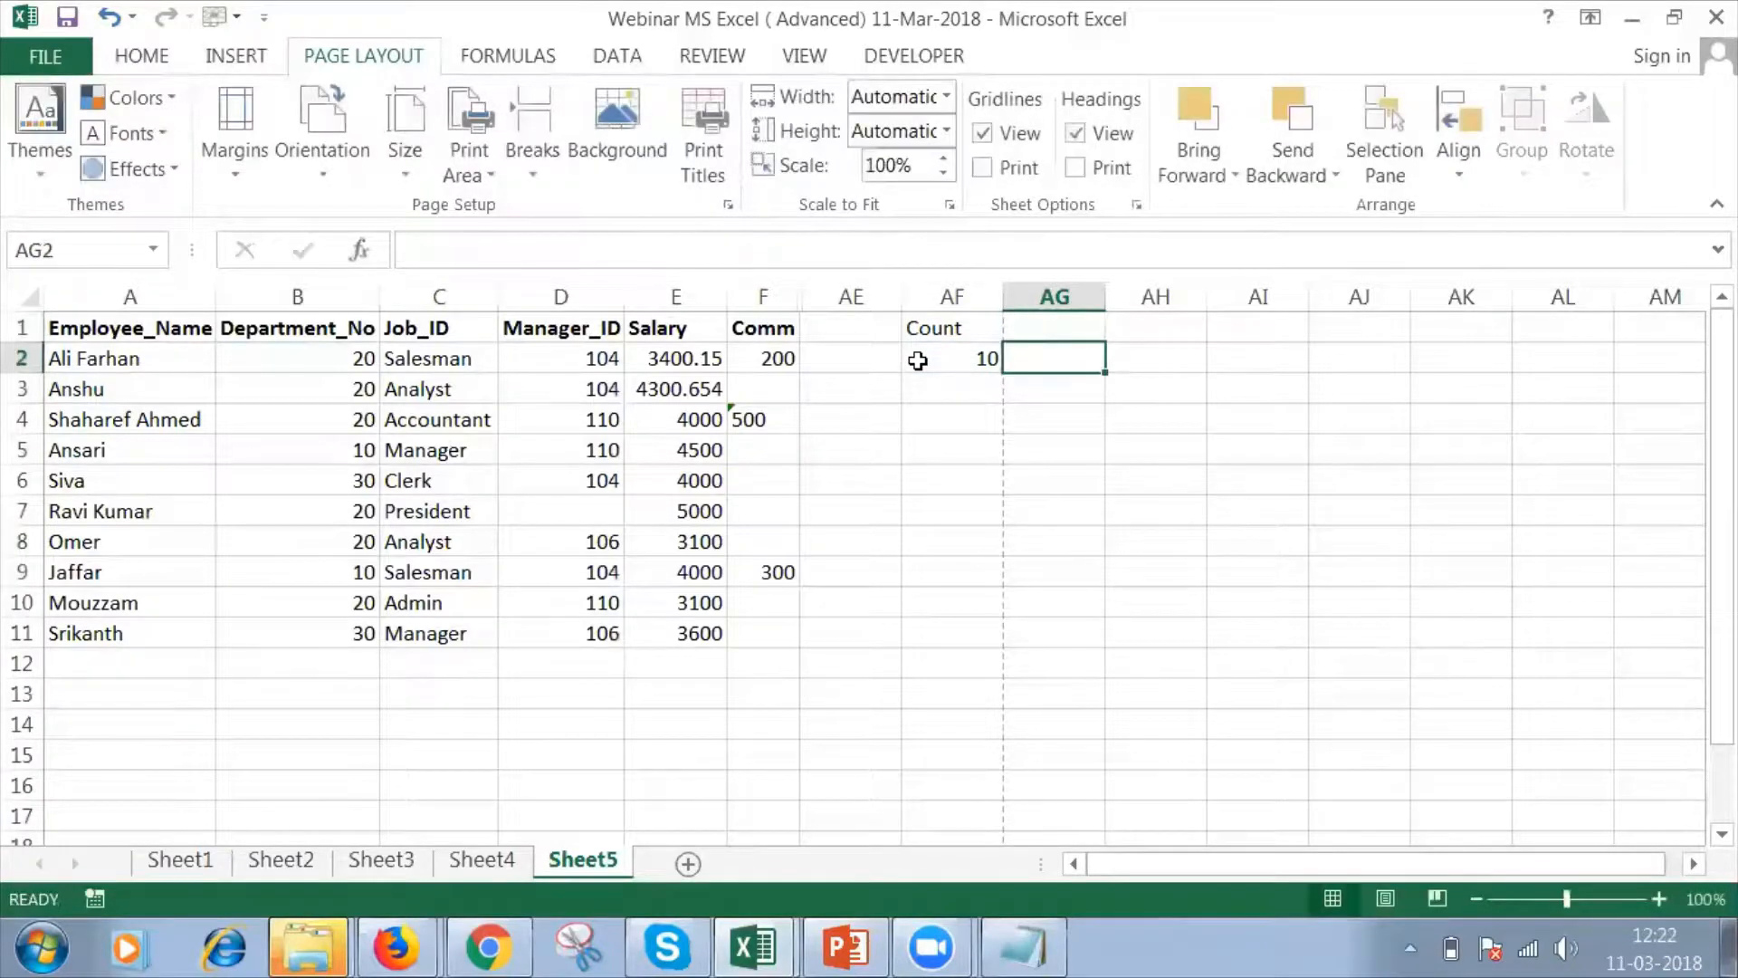
pyautogui.write('=Count')
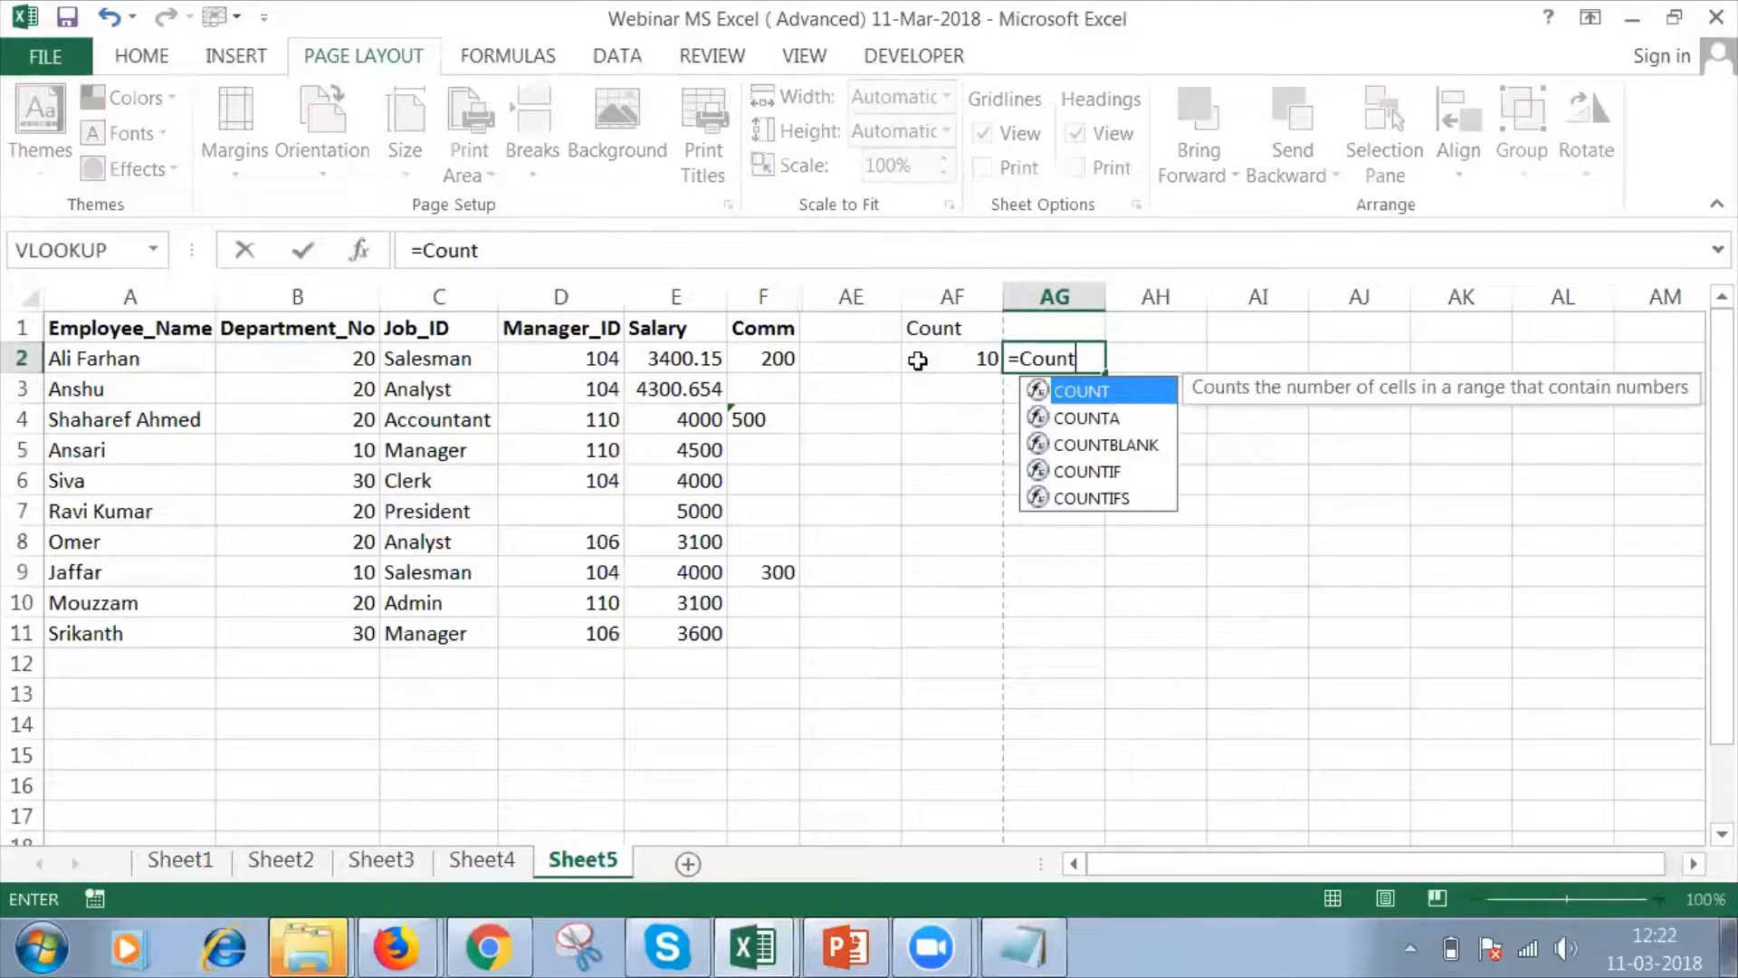
pyautogui.press('Down')
pyautogui.press('Tab')
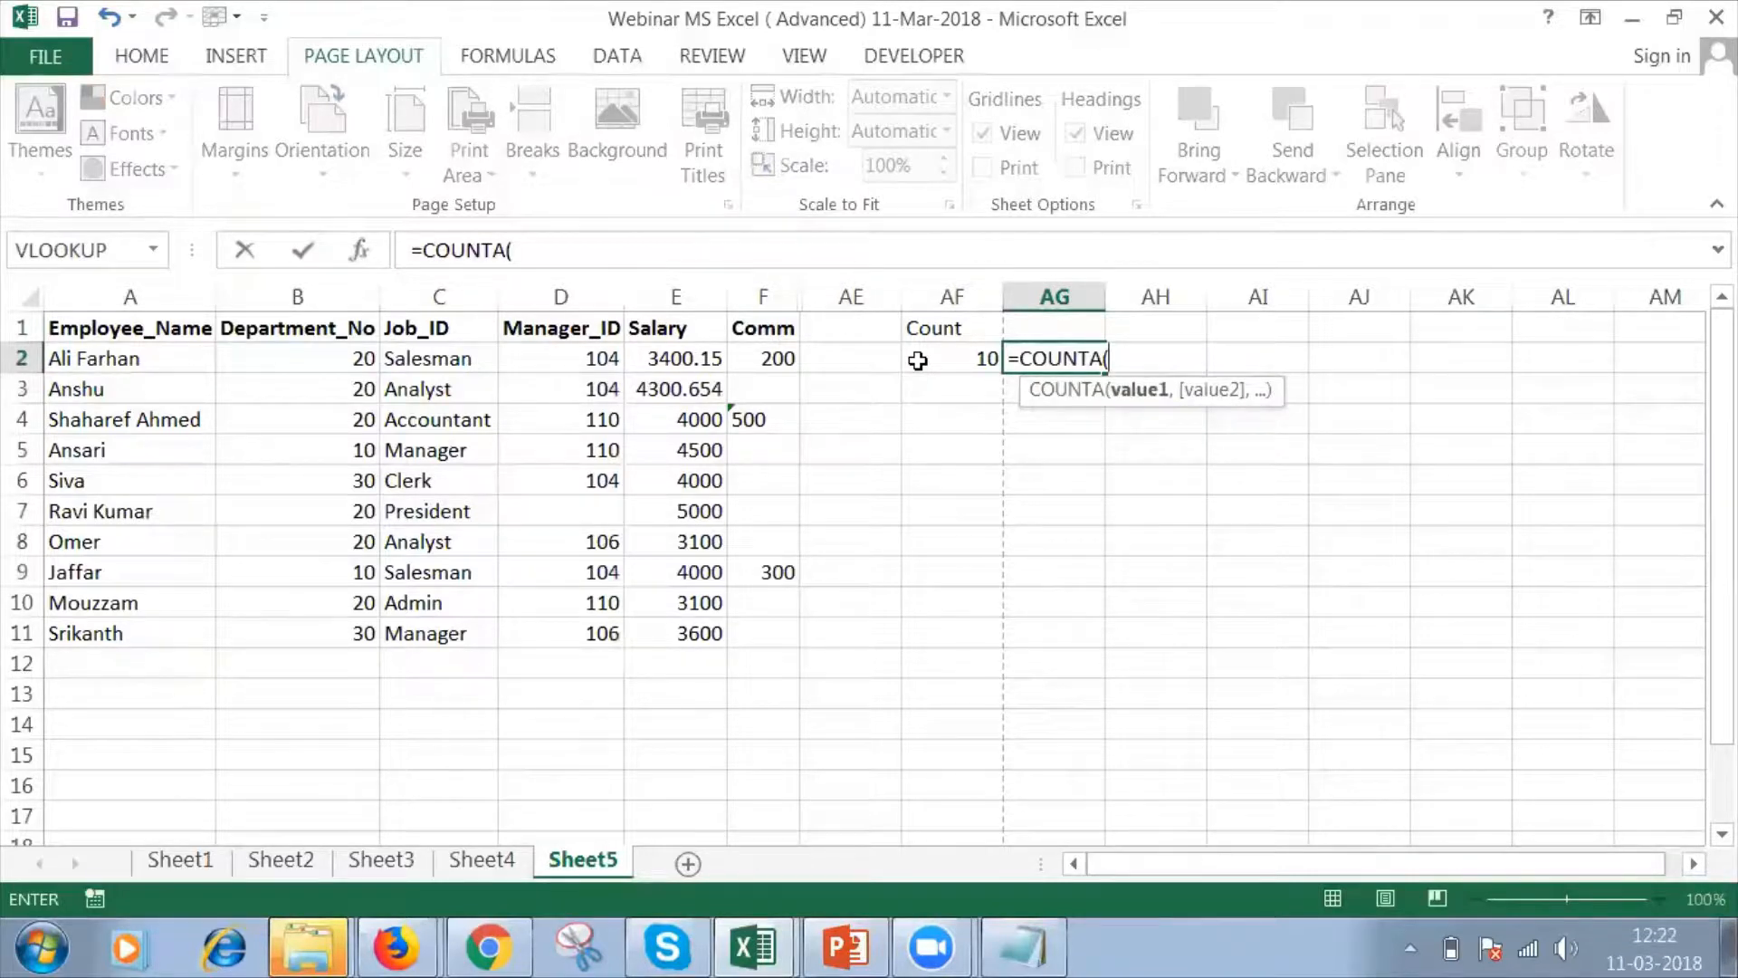
pyautogui.click(366, 359)
pyautogui.moveTo(366, 359); pyautogui.dragTo(367, 633)
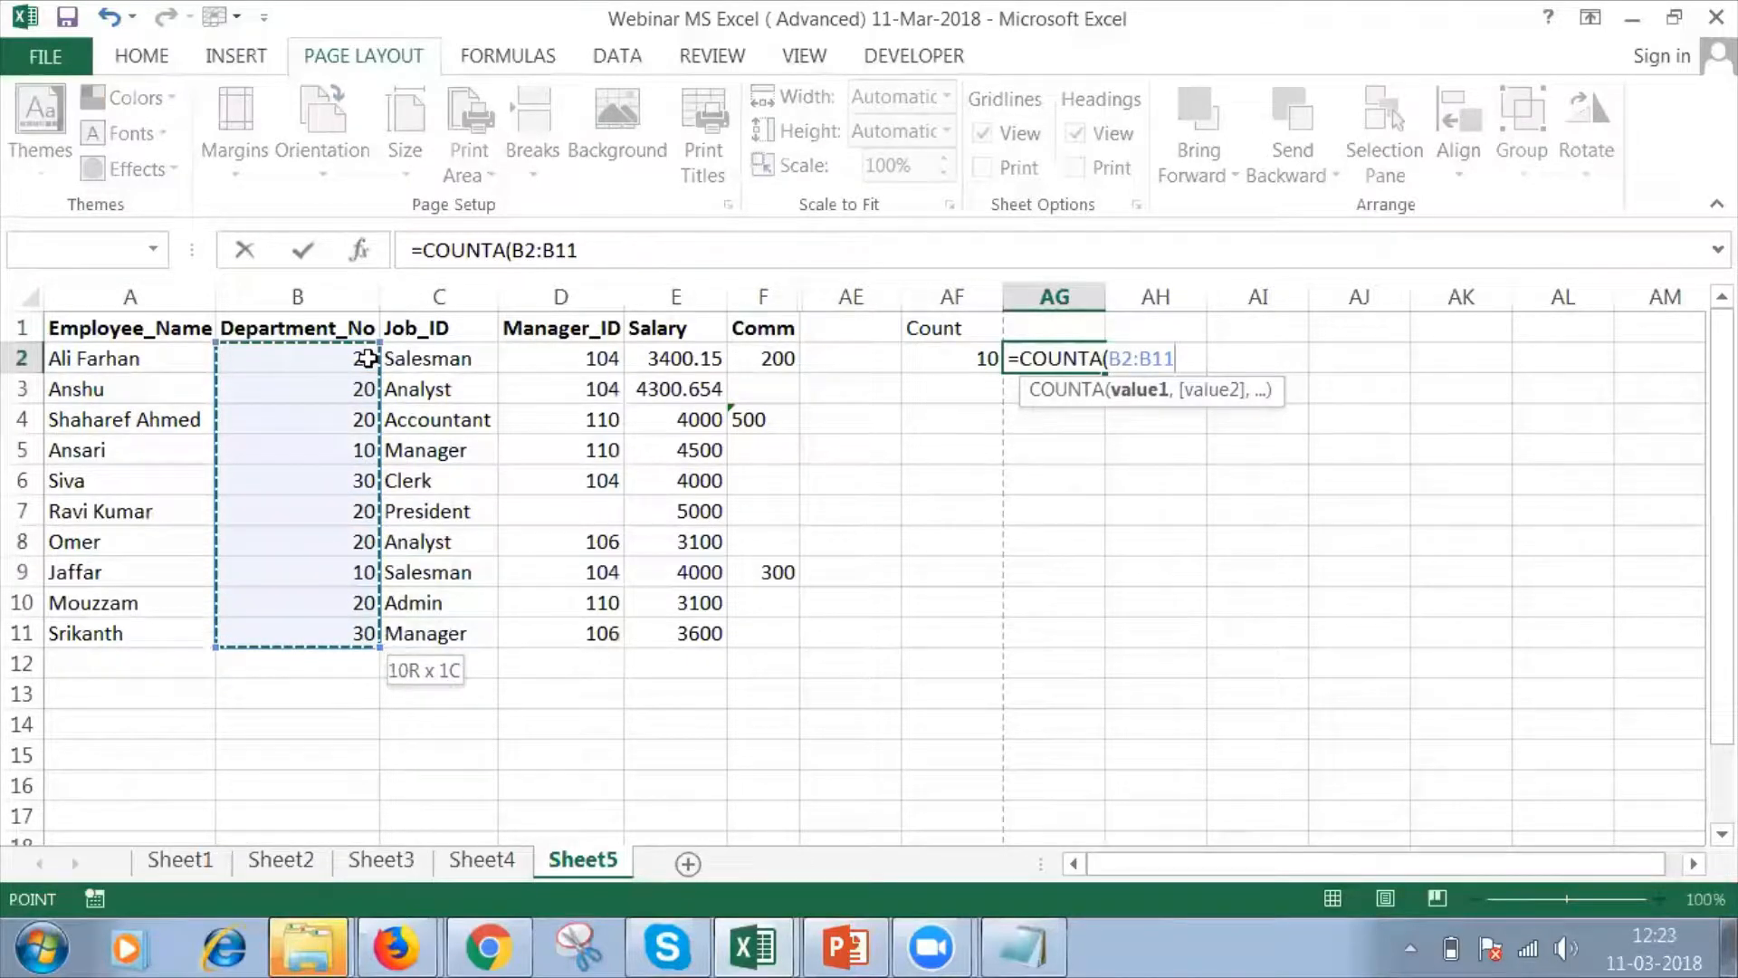
pyautogui.write(')')
pyautogui.press('Return')
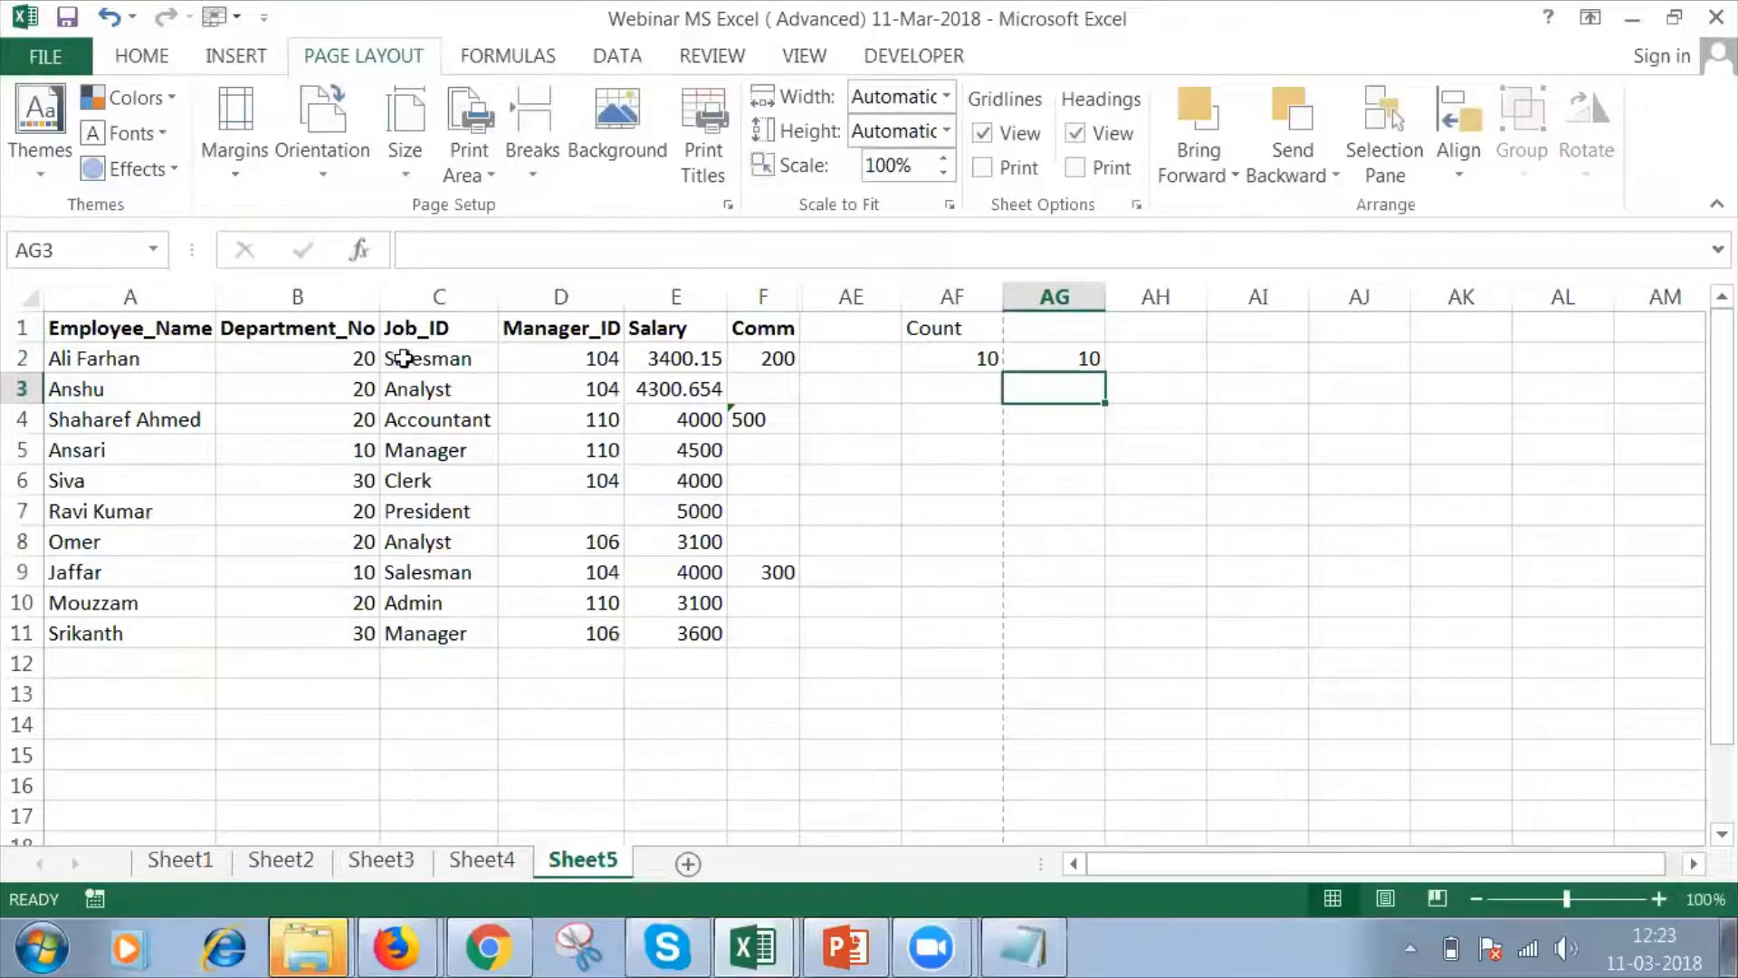
# Replace the department number in cell B10 with the text "Twenty" and check the COUNT formula in AF2.
pyautogui.click(281, 606)
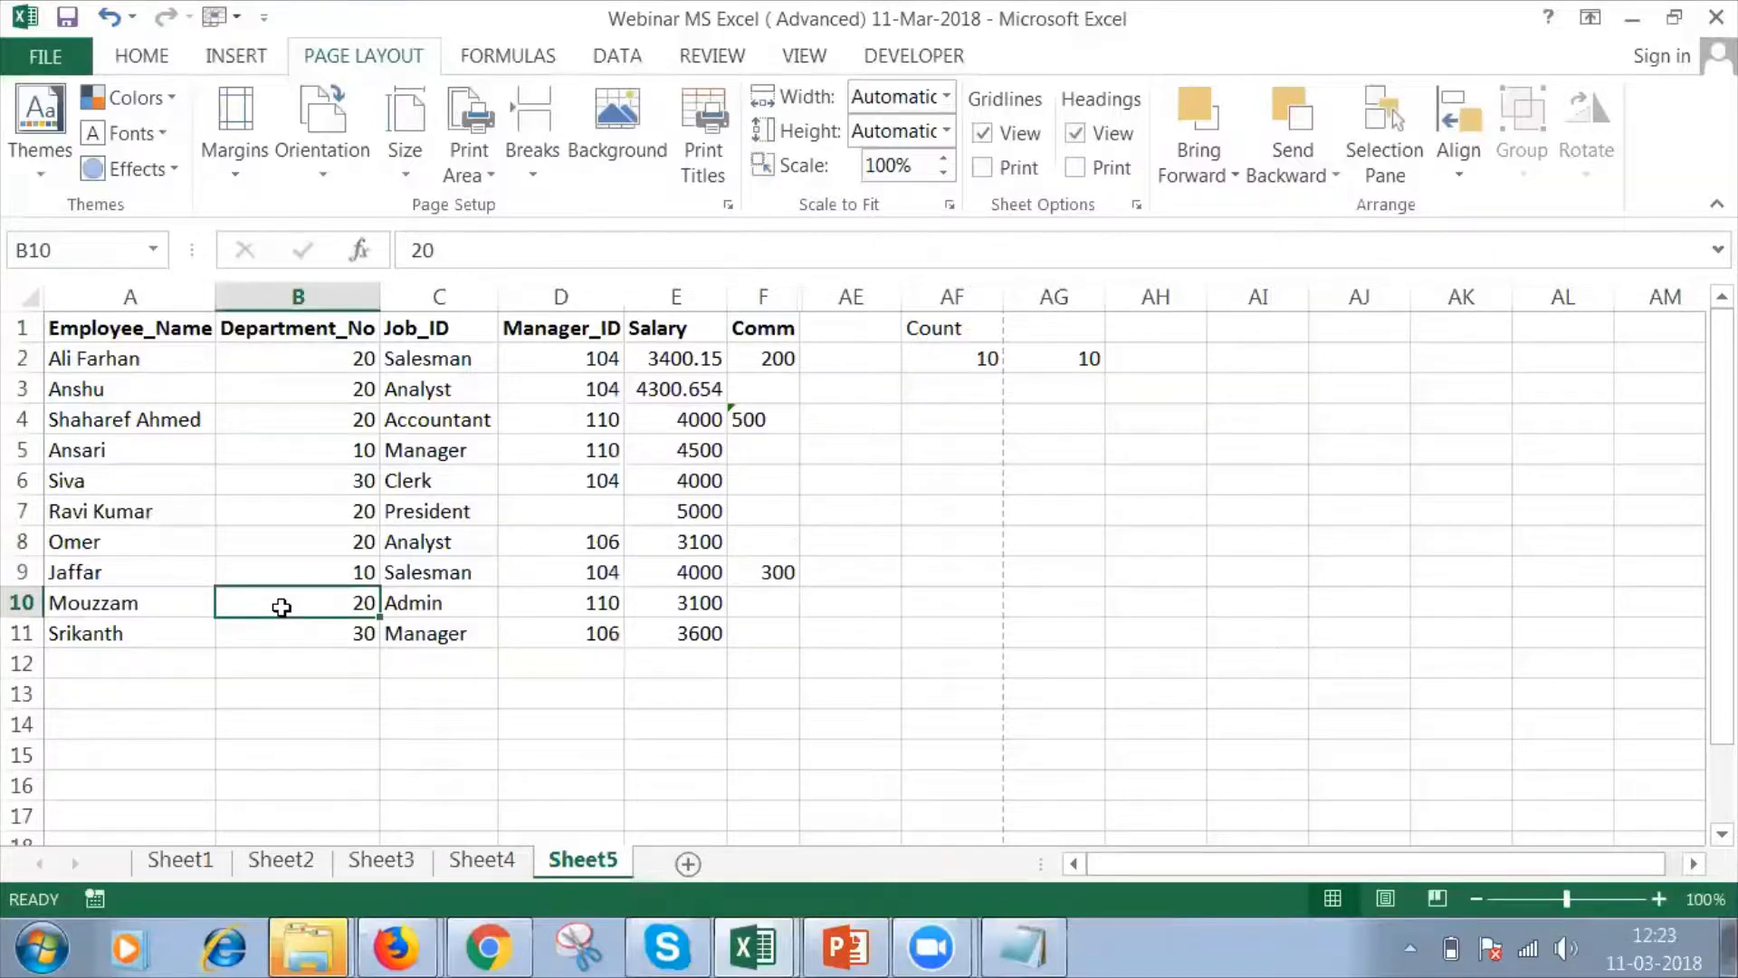
pyautogui.write('Twenty')
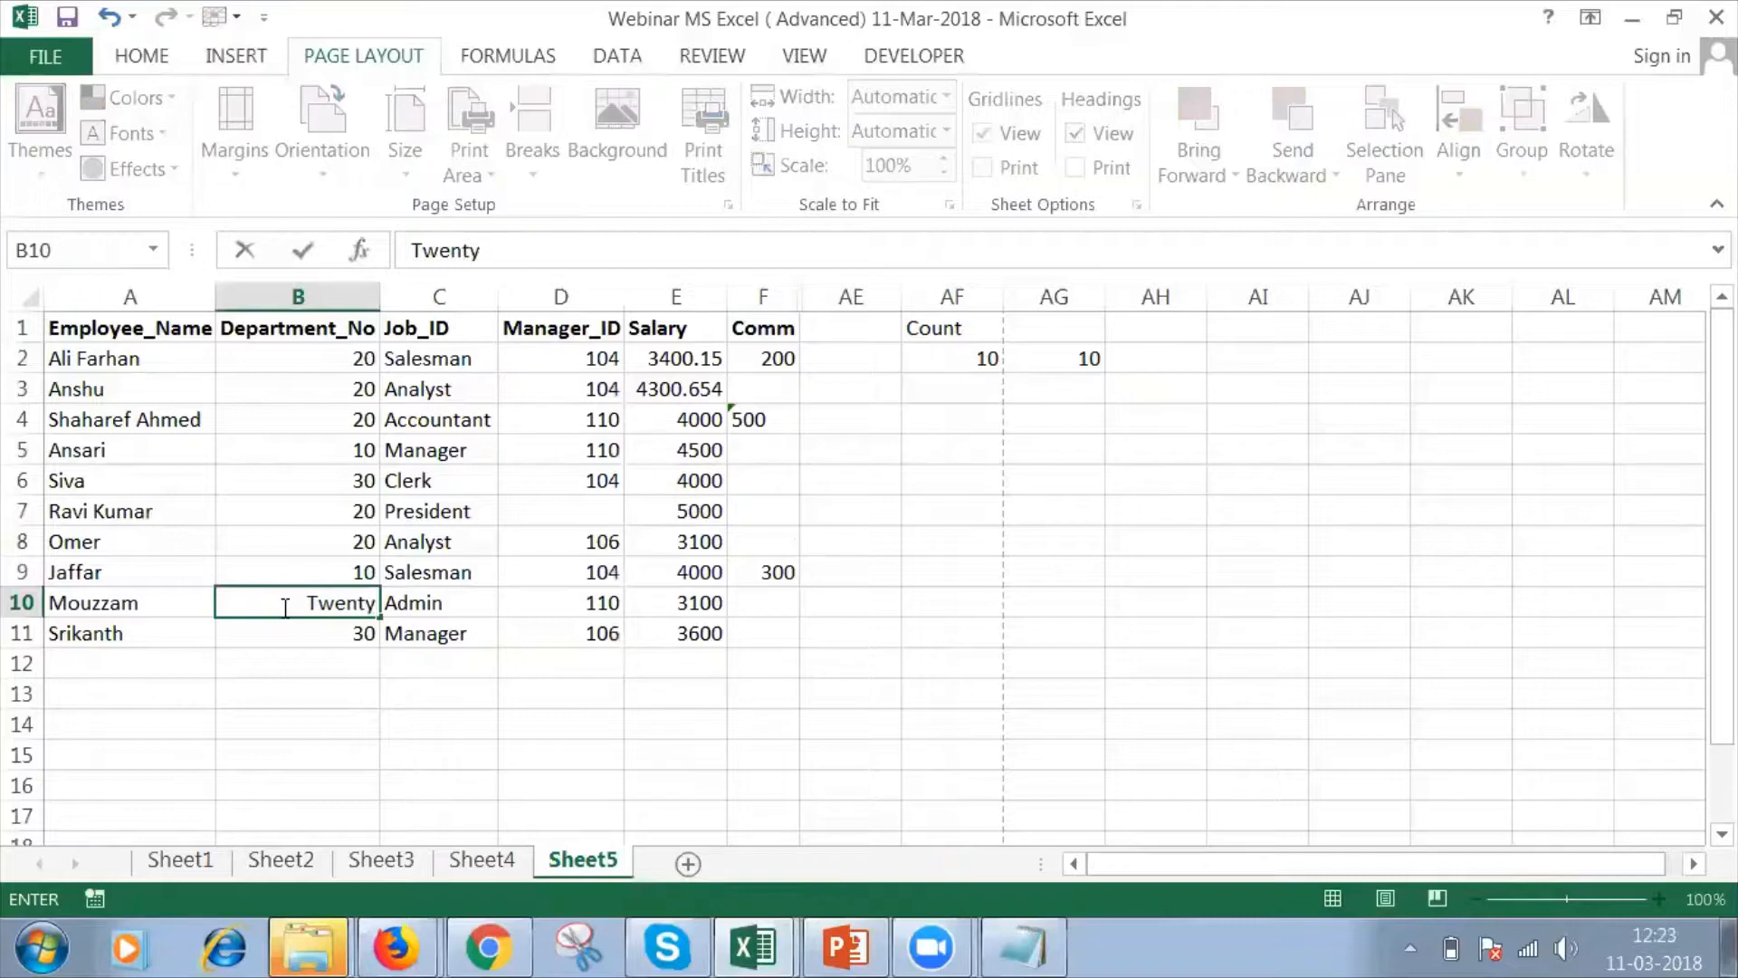
pyautogui.press('Return')
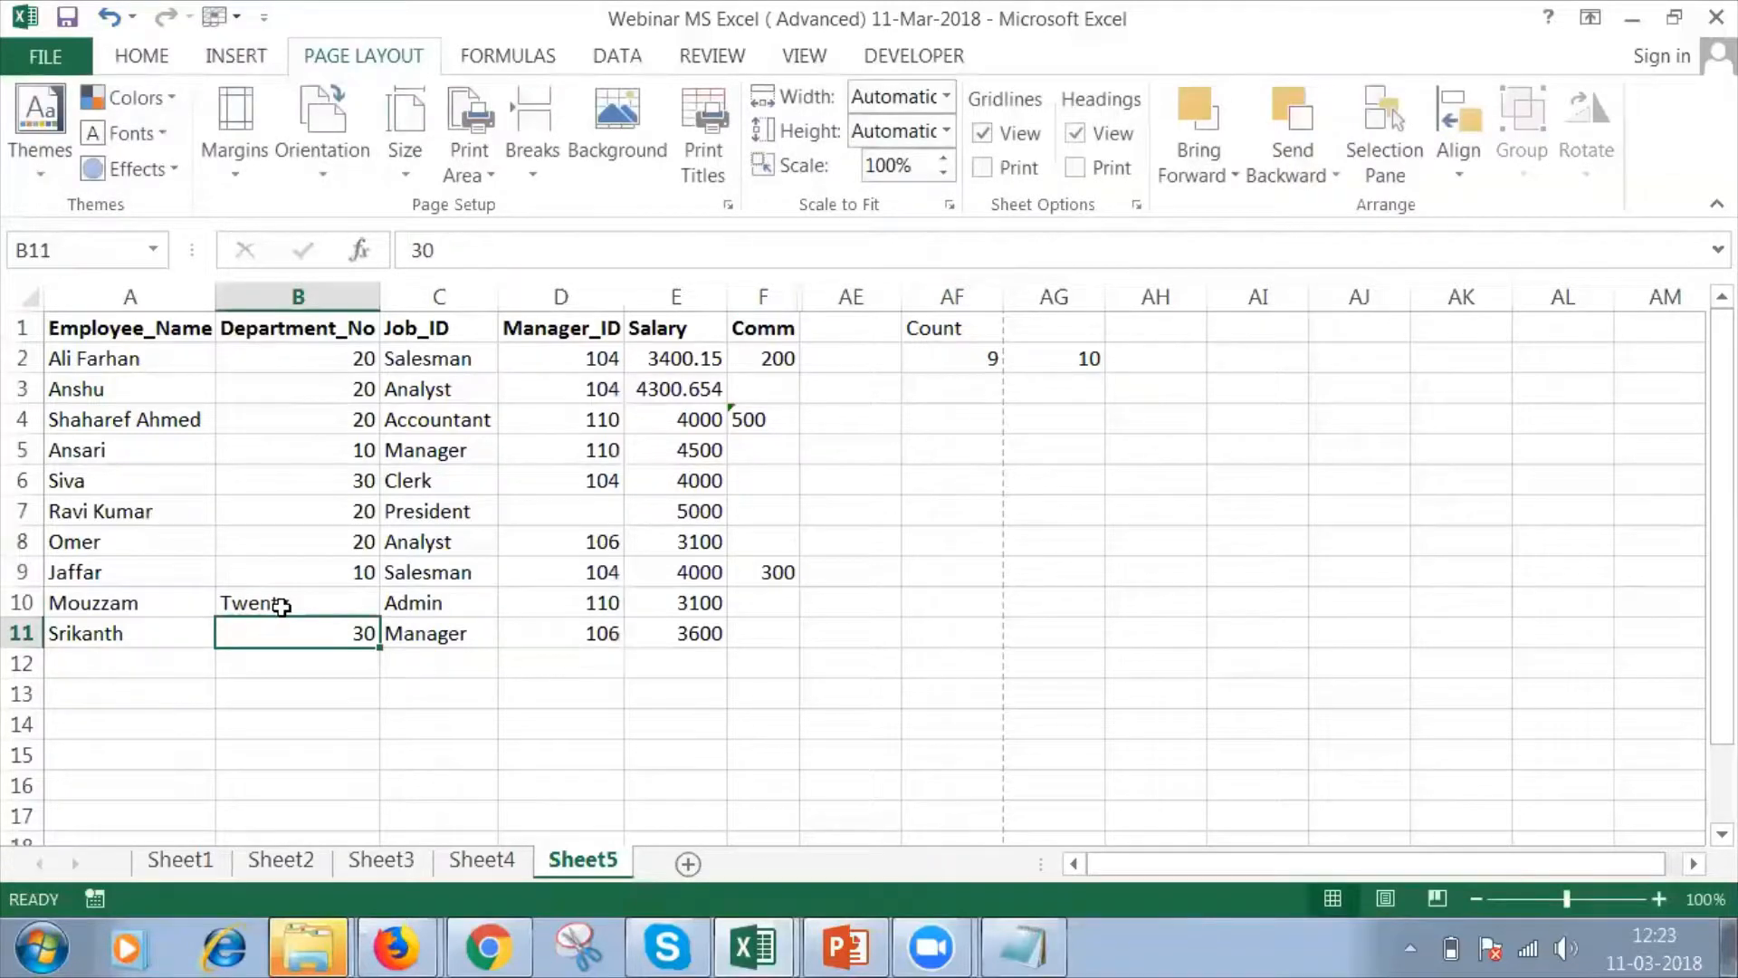
pyautogui.click(938, 365)
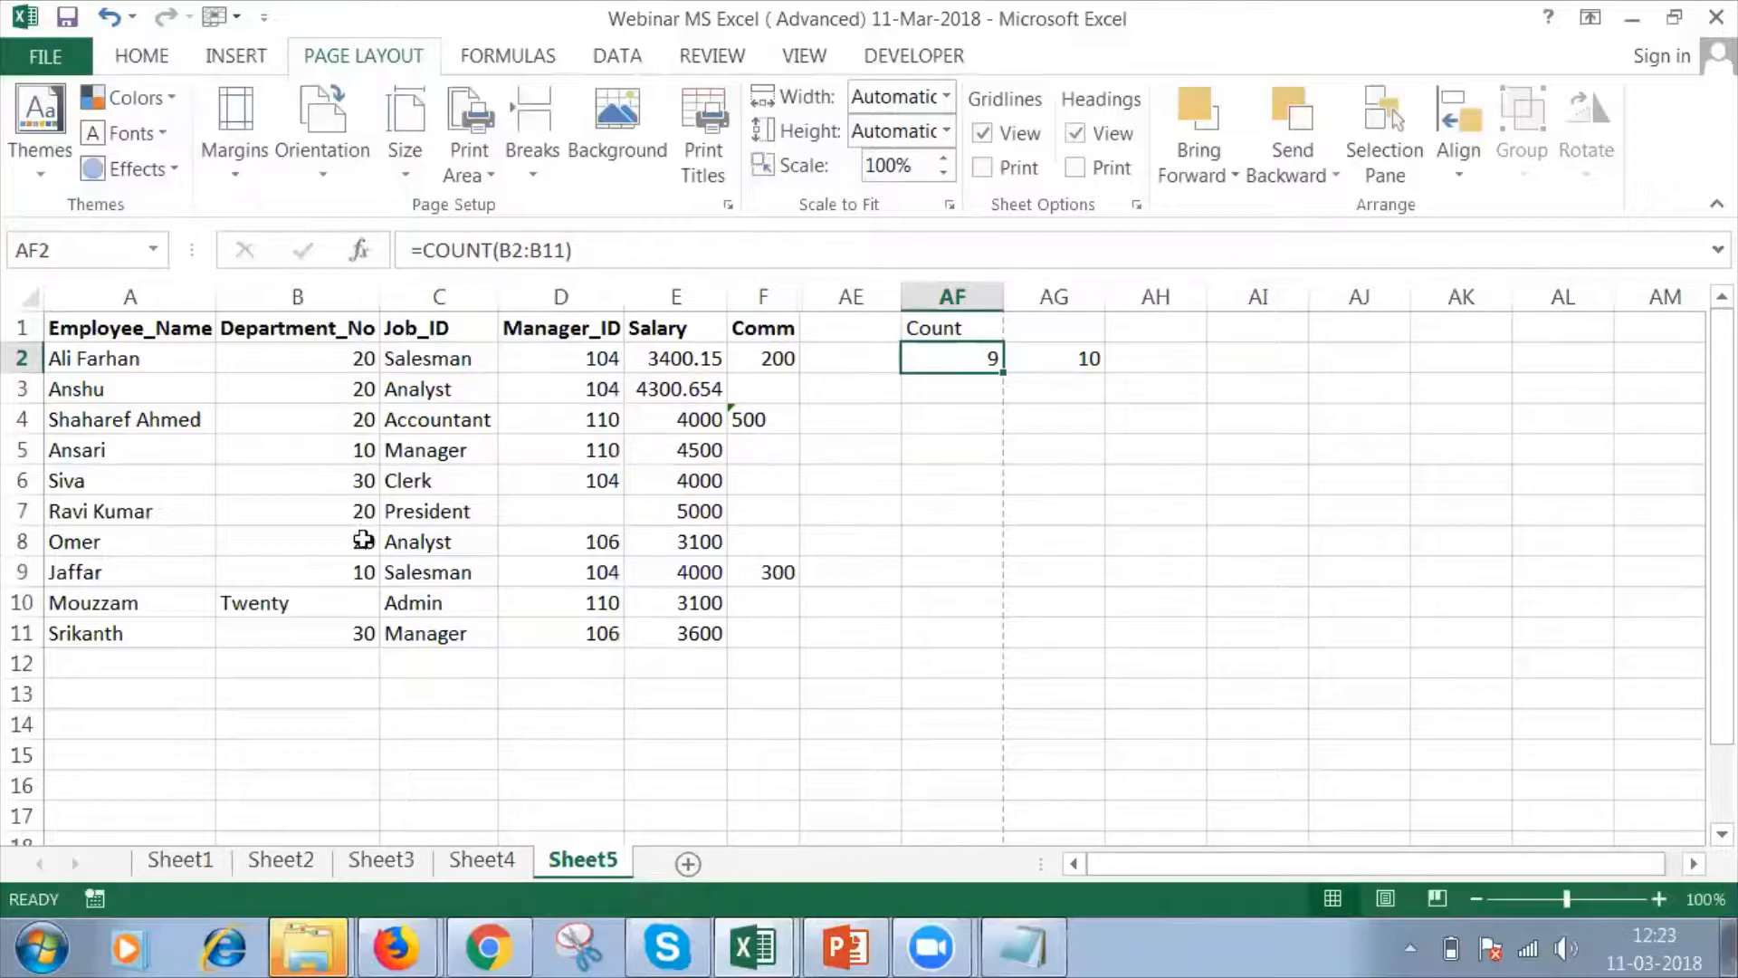
# Replace the B10 entry with 10 stored as text ('10) and check the COUNT and COUNTA cells in AF2 and AG2.
pyautogui.click(309, 608)
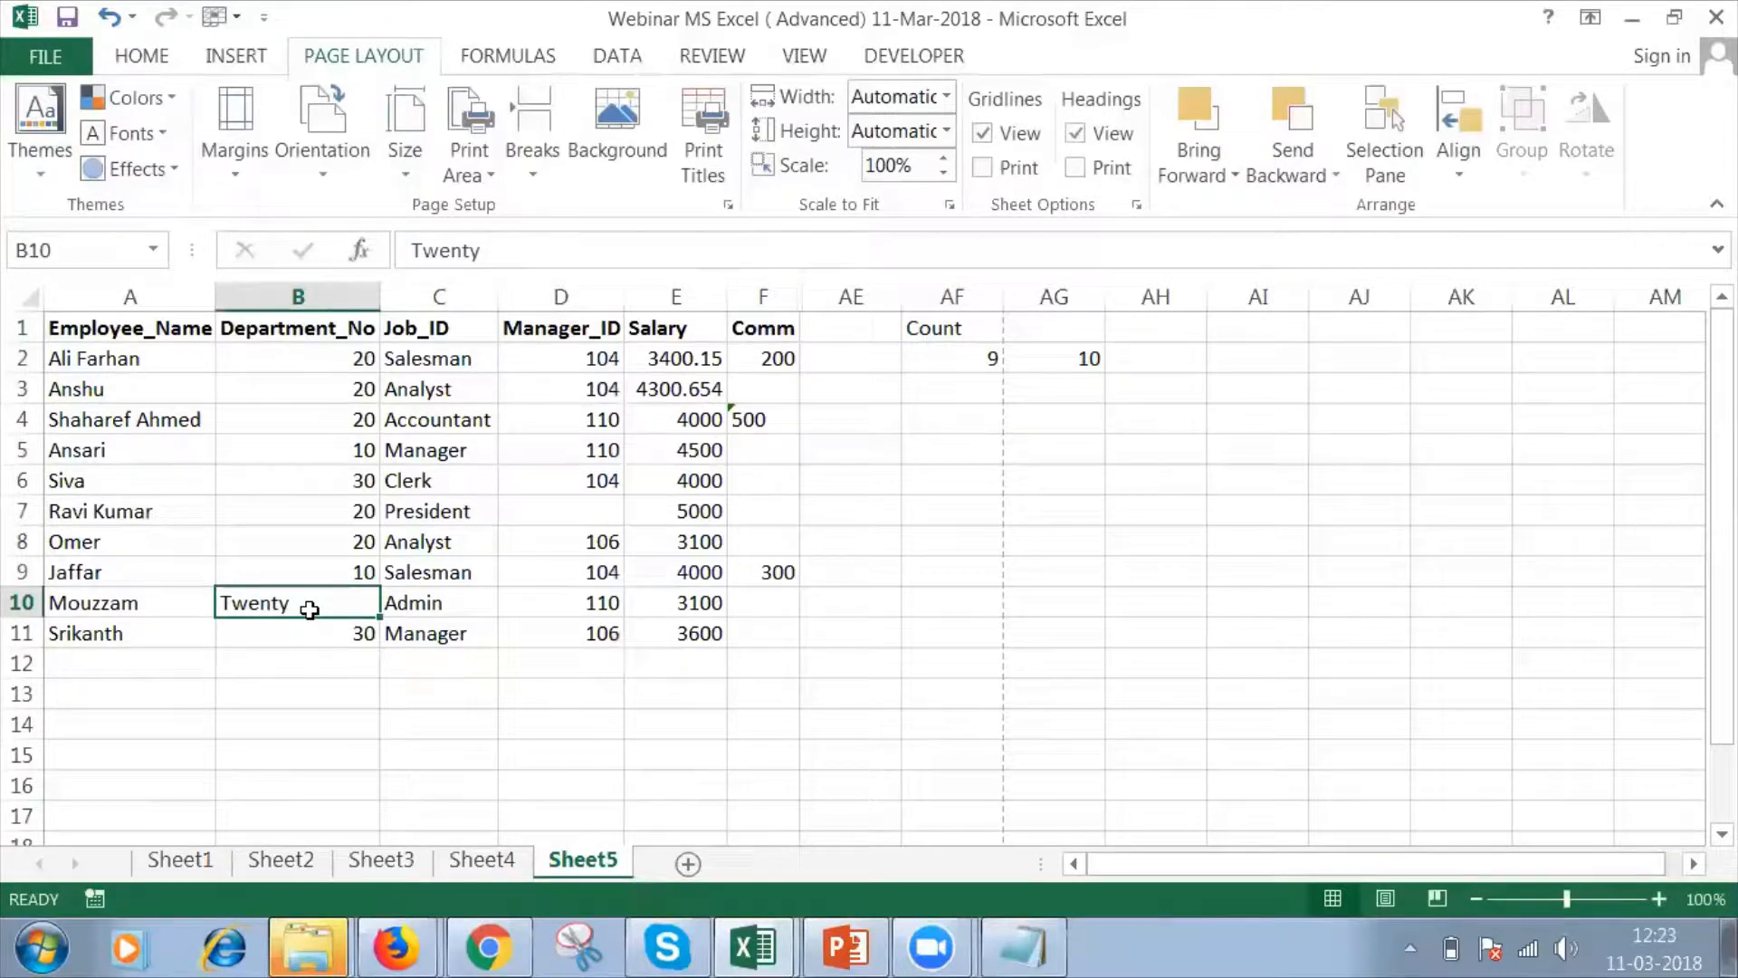
pyautogui.press('BackSpace')
pyautogui.write("'10")
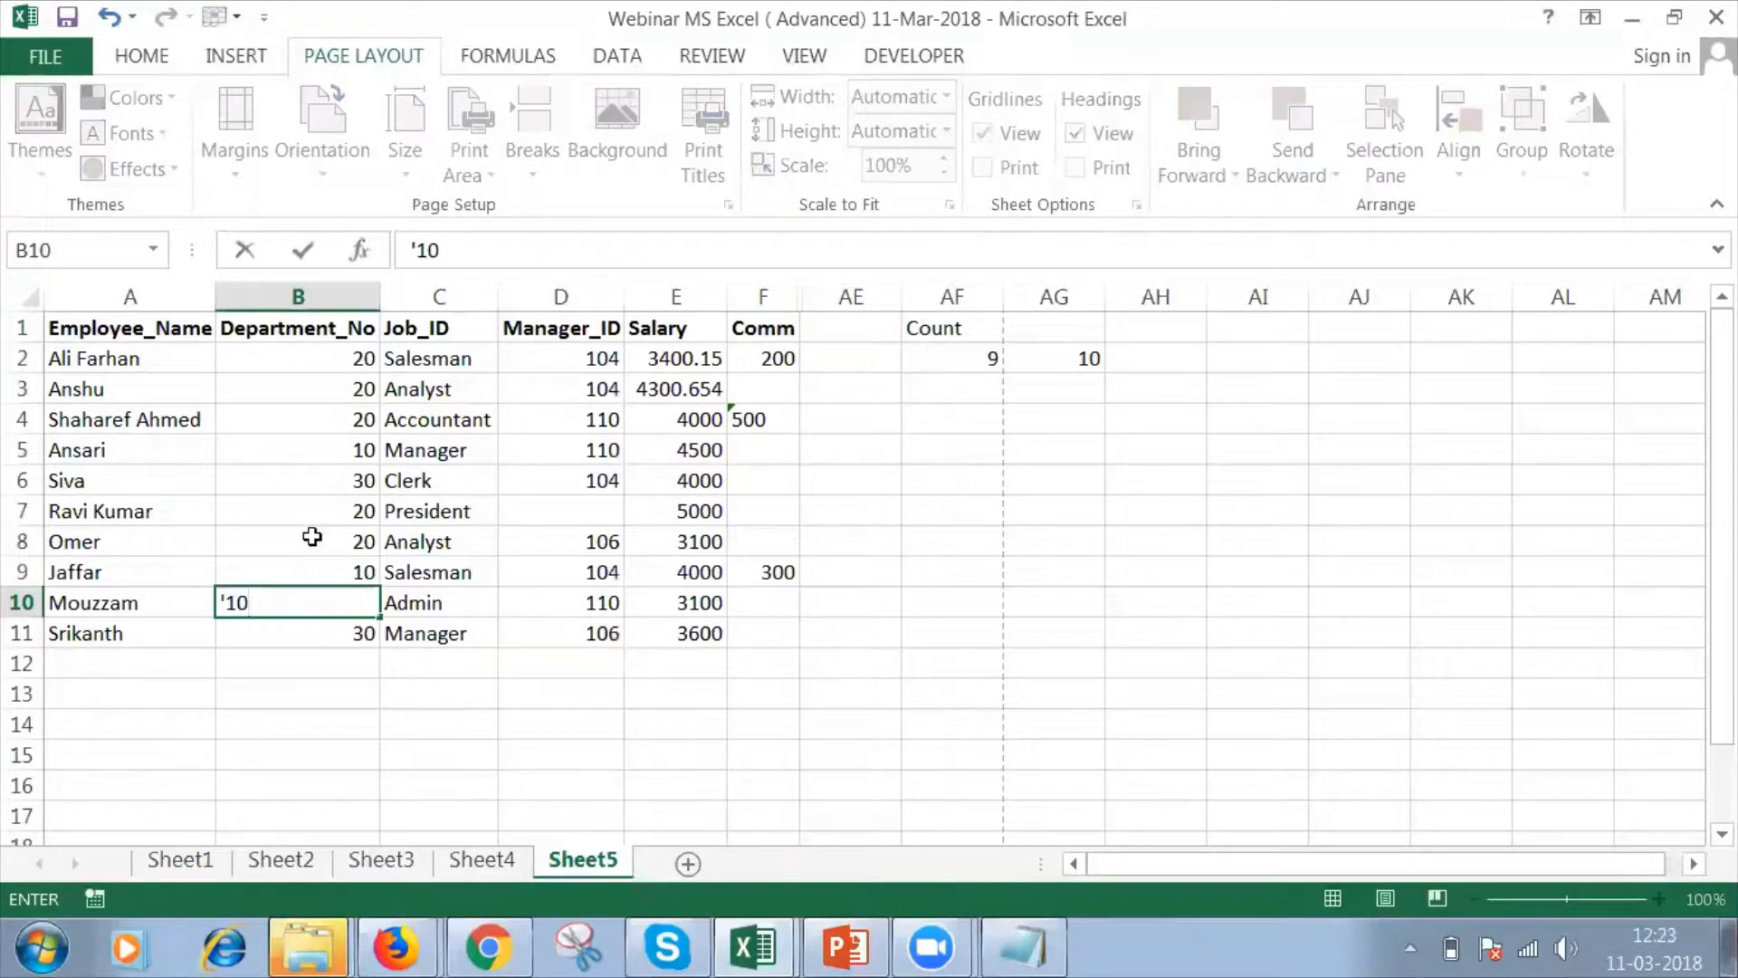
pyautogui.press('Return')
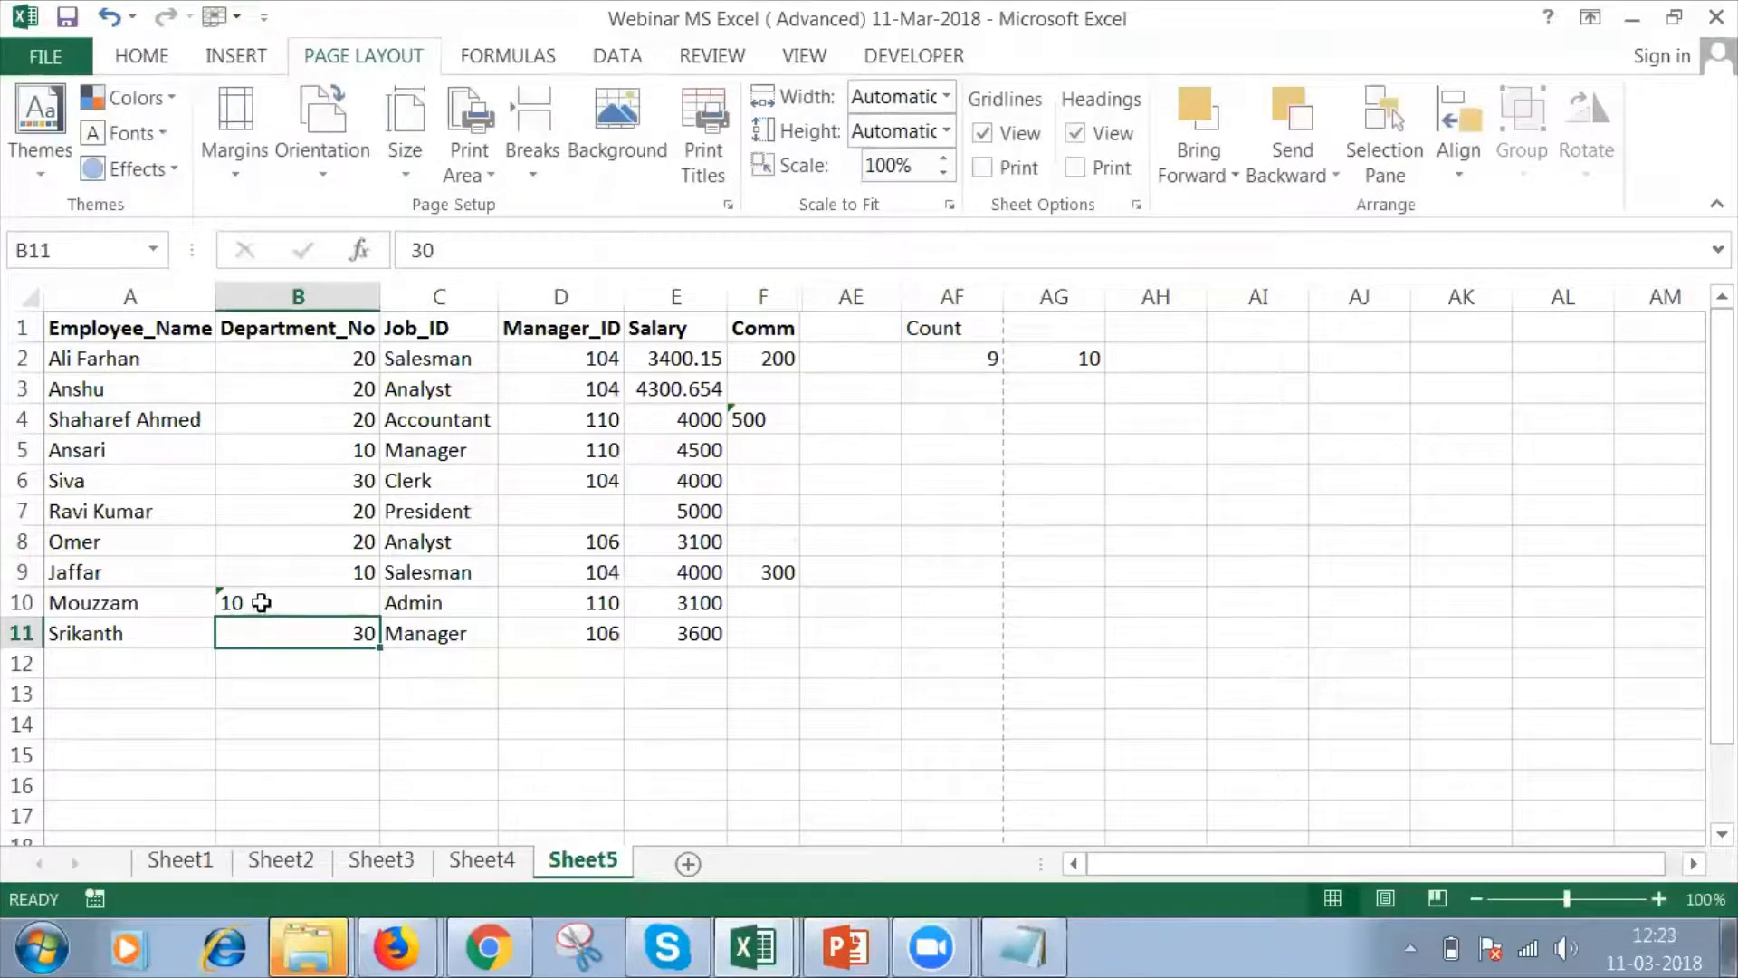
pyautogui.click(261, 605)
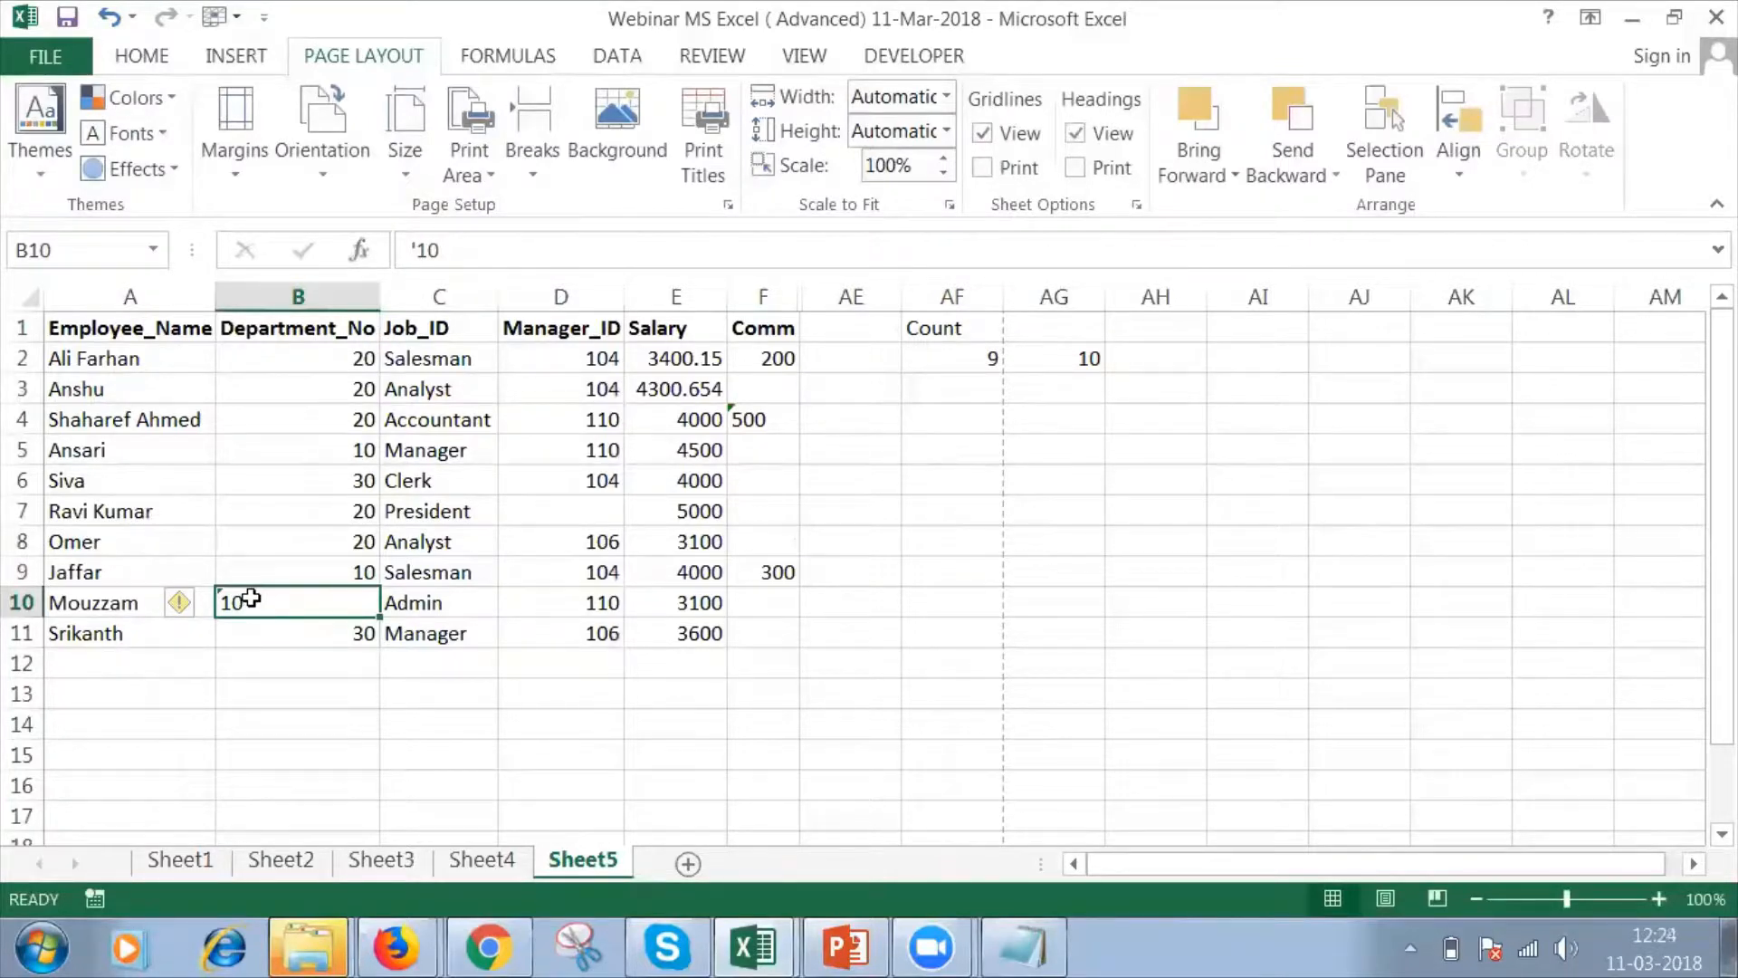
pyautogui.click(978, 358)
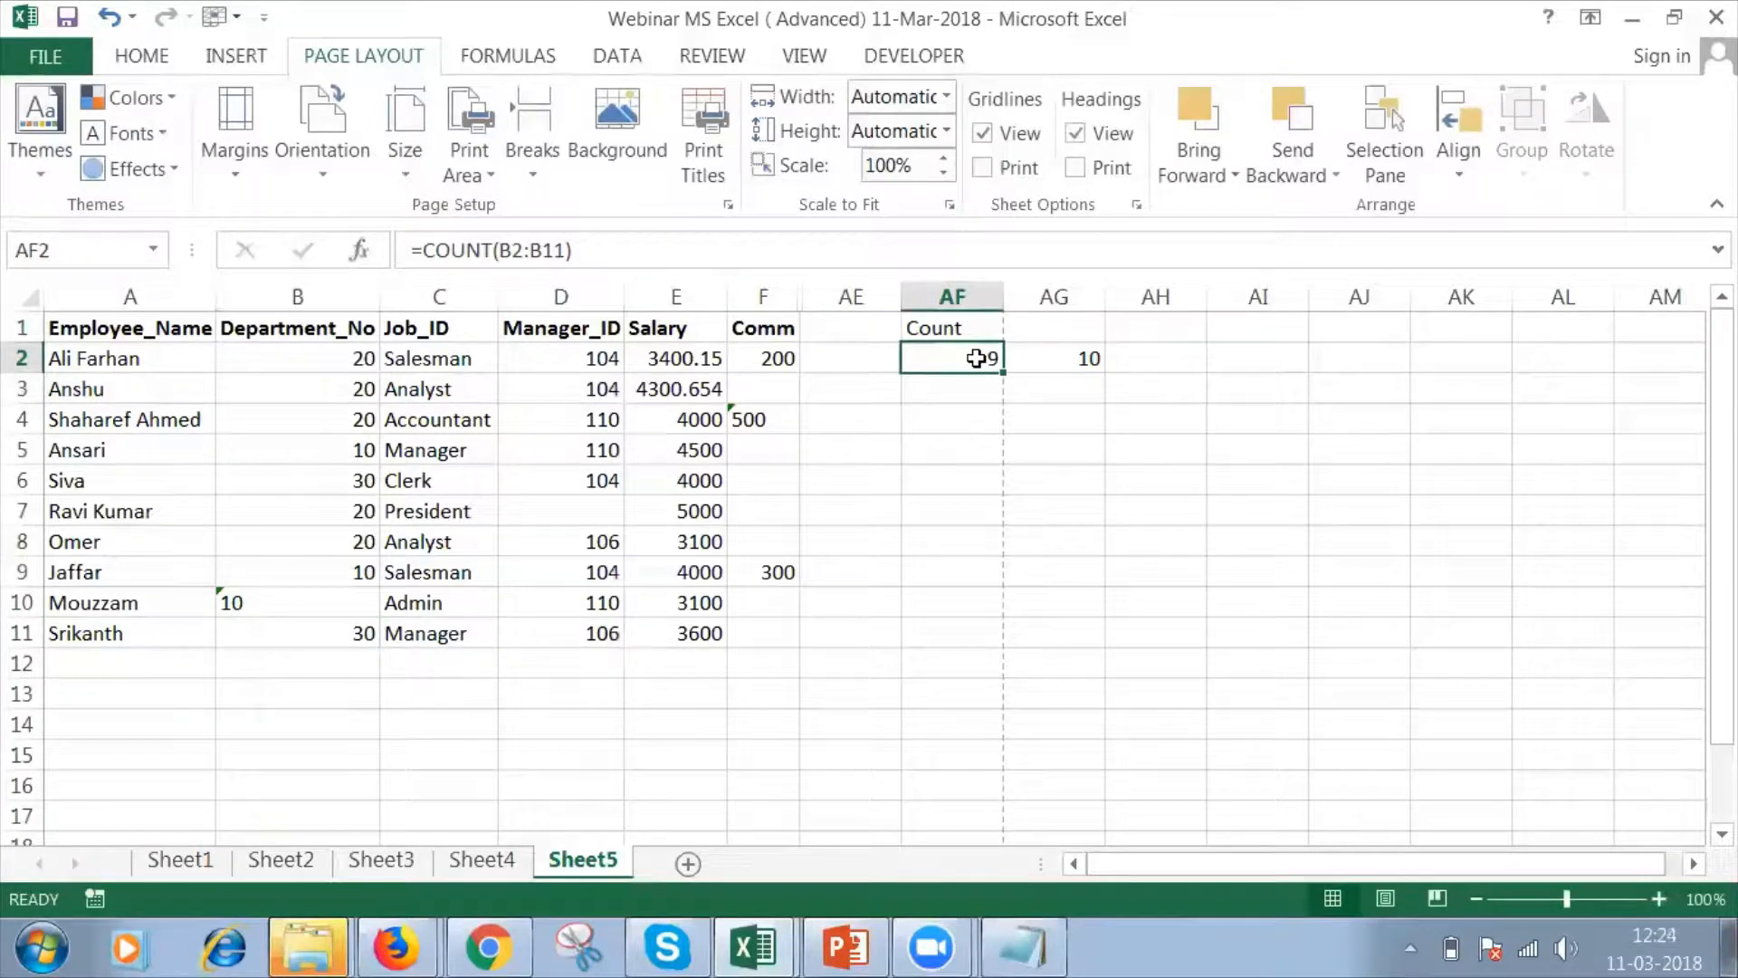
pyautogui.click(1061, 355)
# Add the header "CountA" in cell AG1.
pyautogui.click(1053, 326)
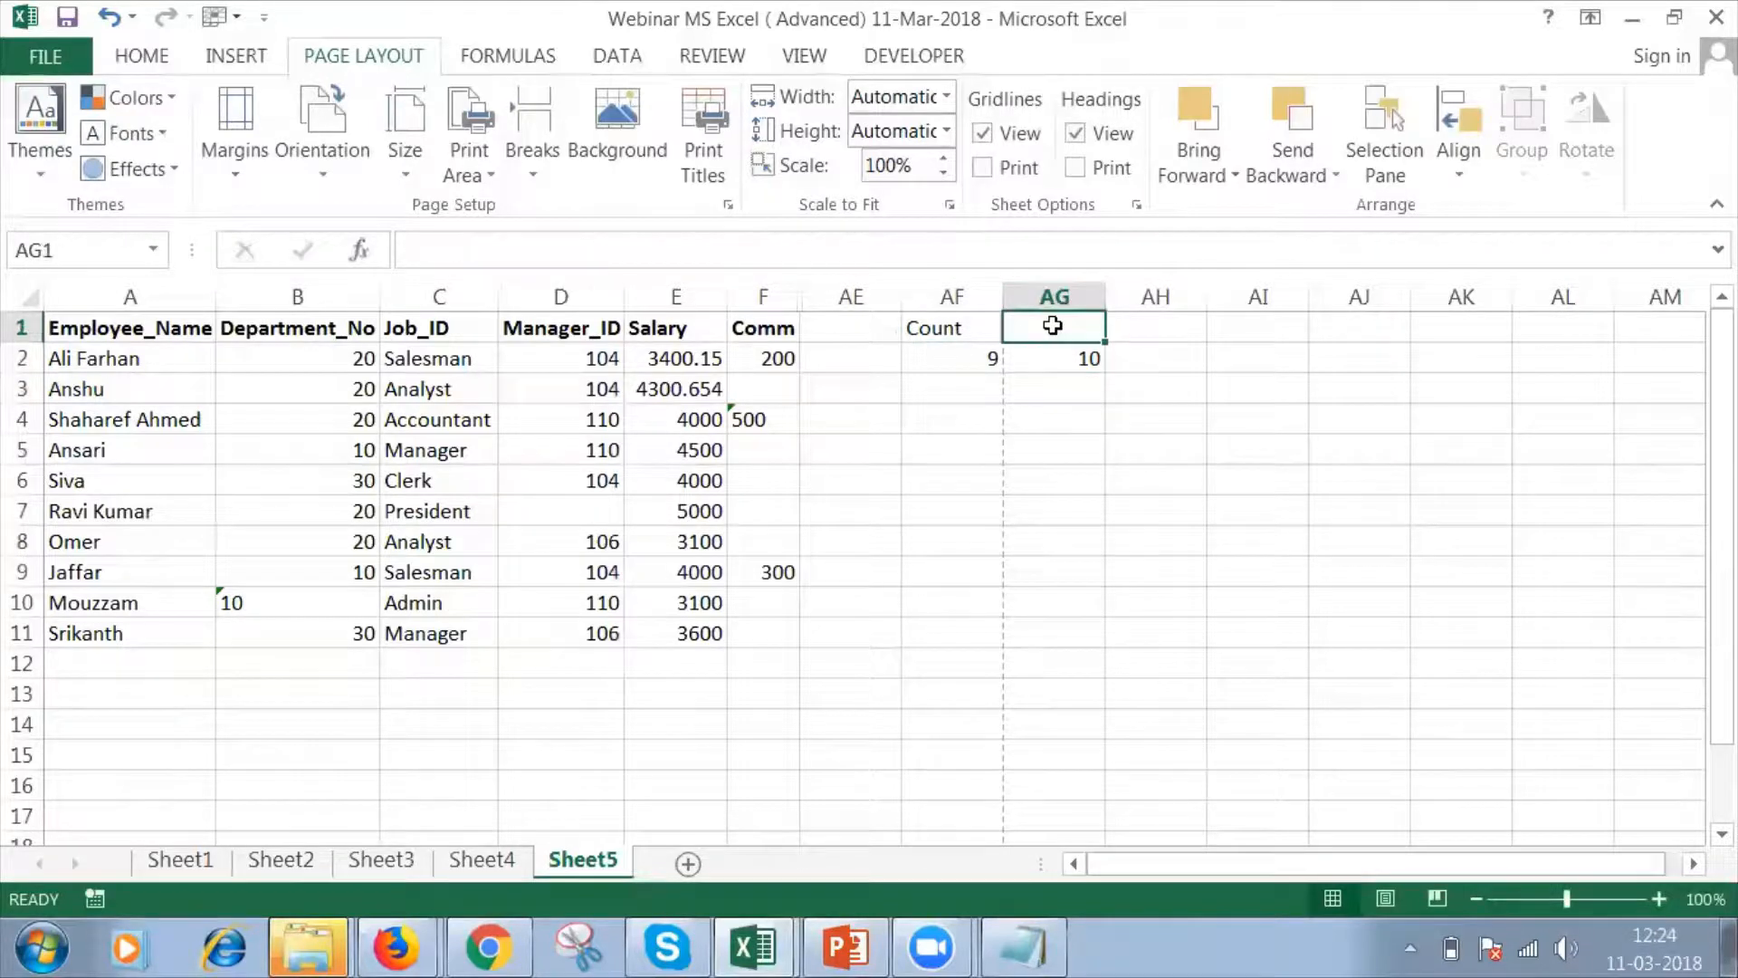
pyautogui.write('Count')
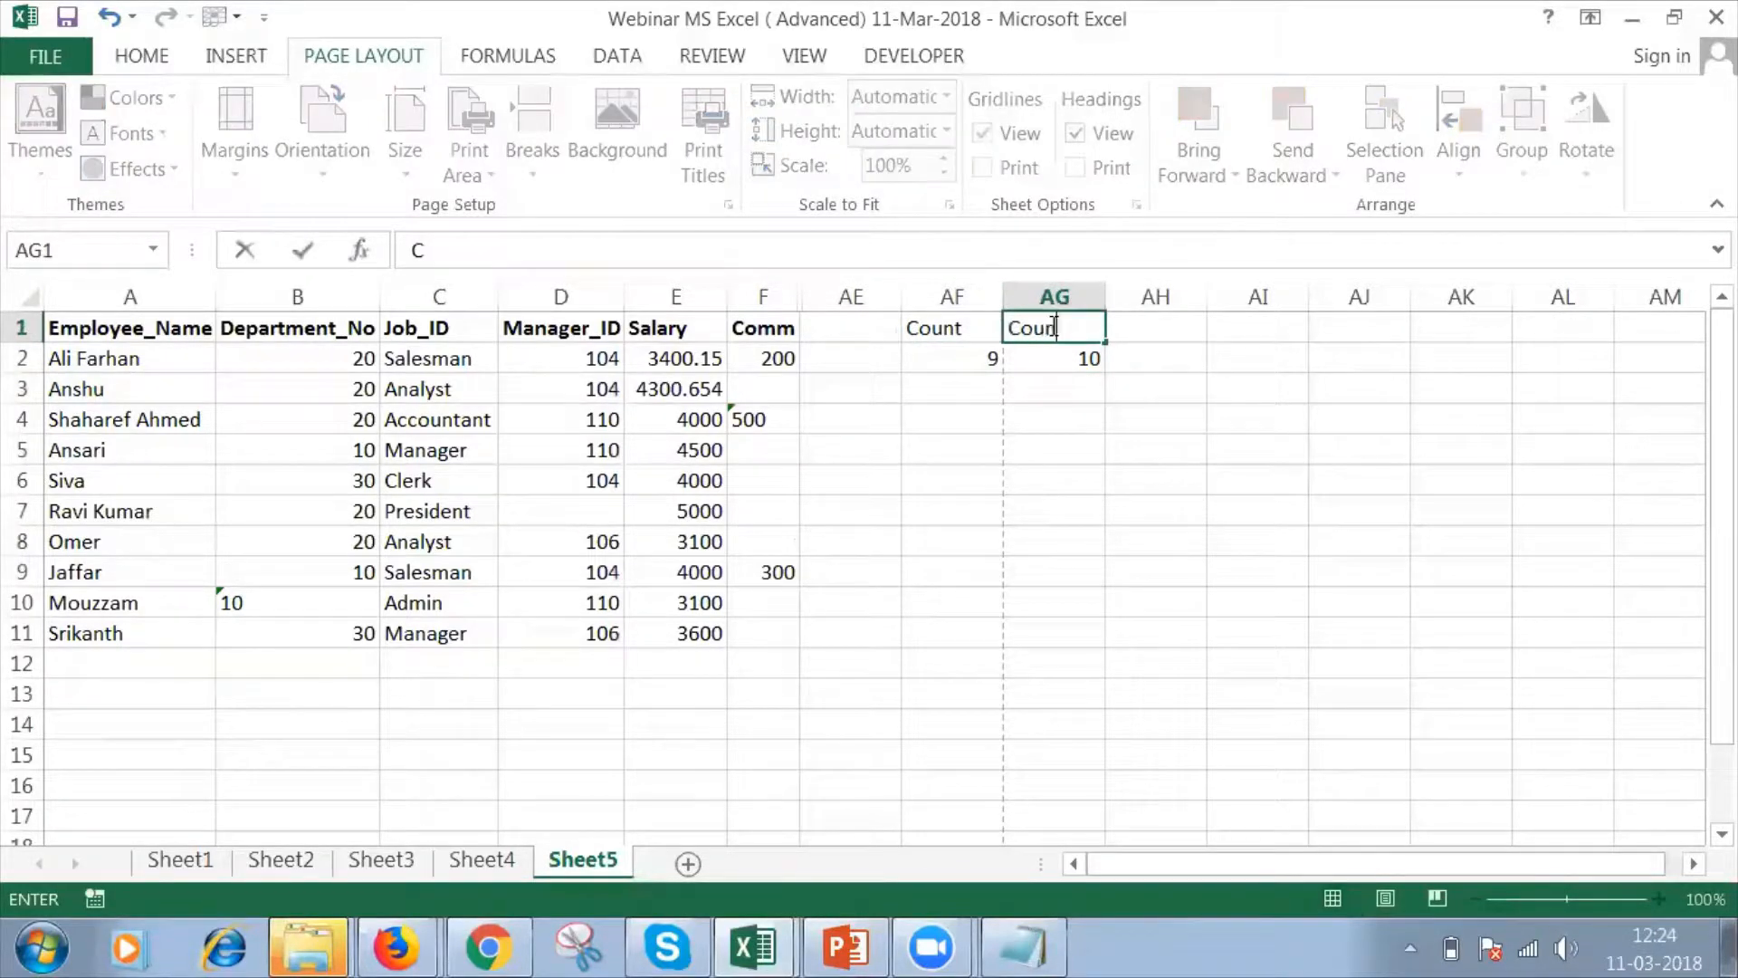
pyautogui.write('A')
pyautogui.press('Return')
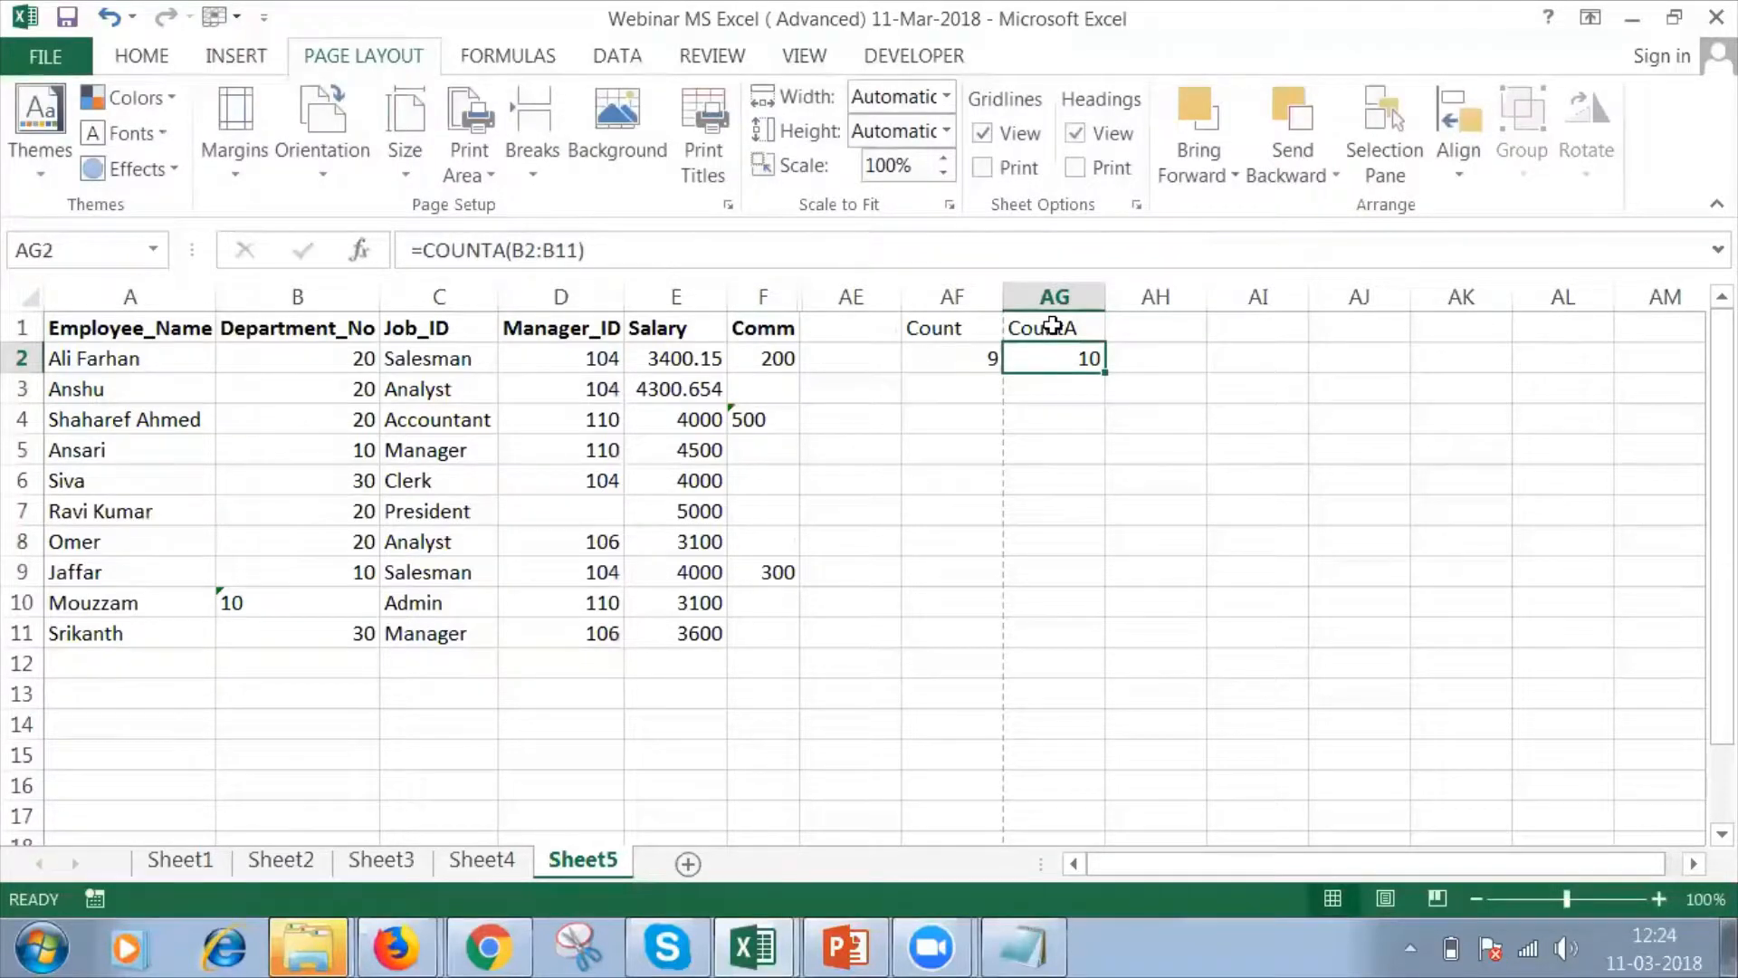
# Clear the department number in cell B7 and check the COUNT and COUNTA formulas in AF2 and AG2.
pyautogui.click(304, 516)
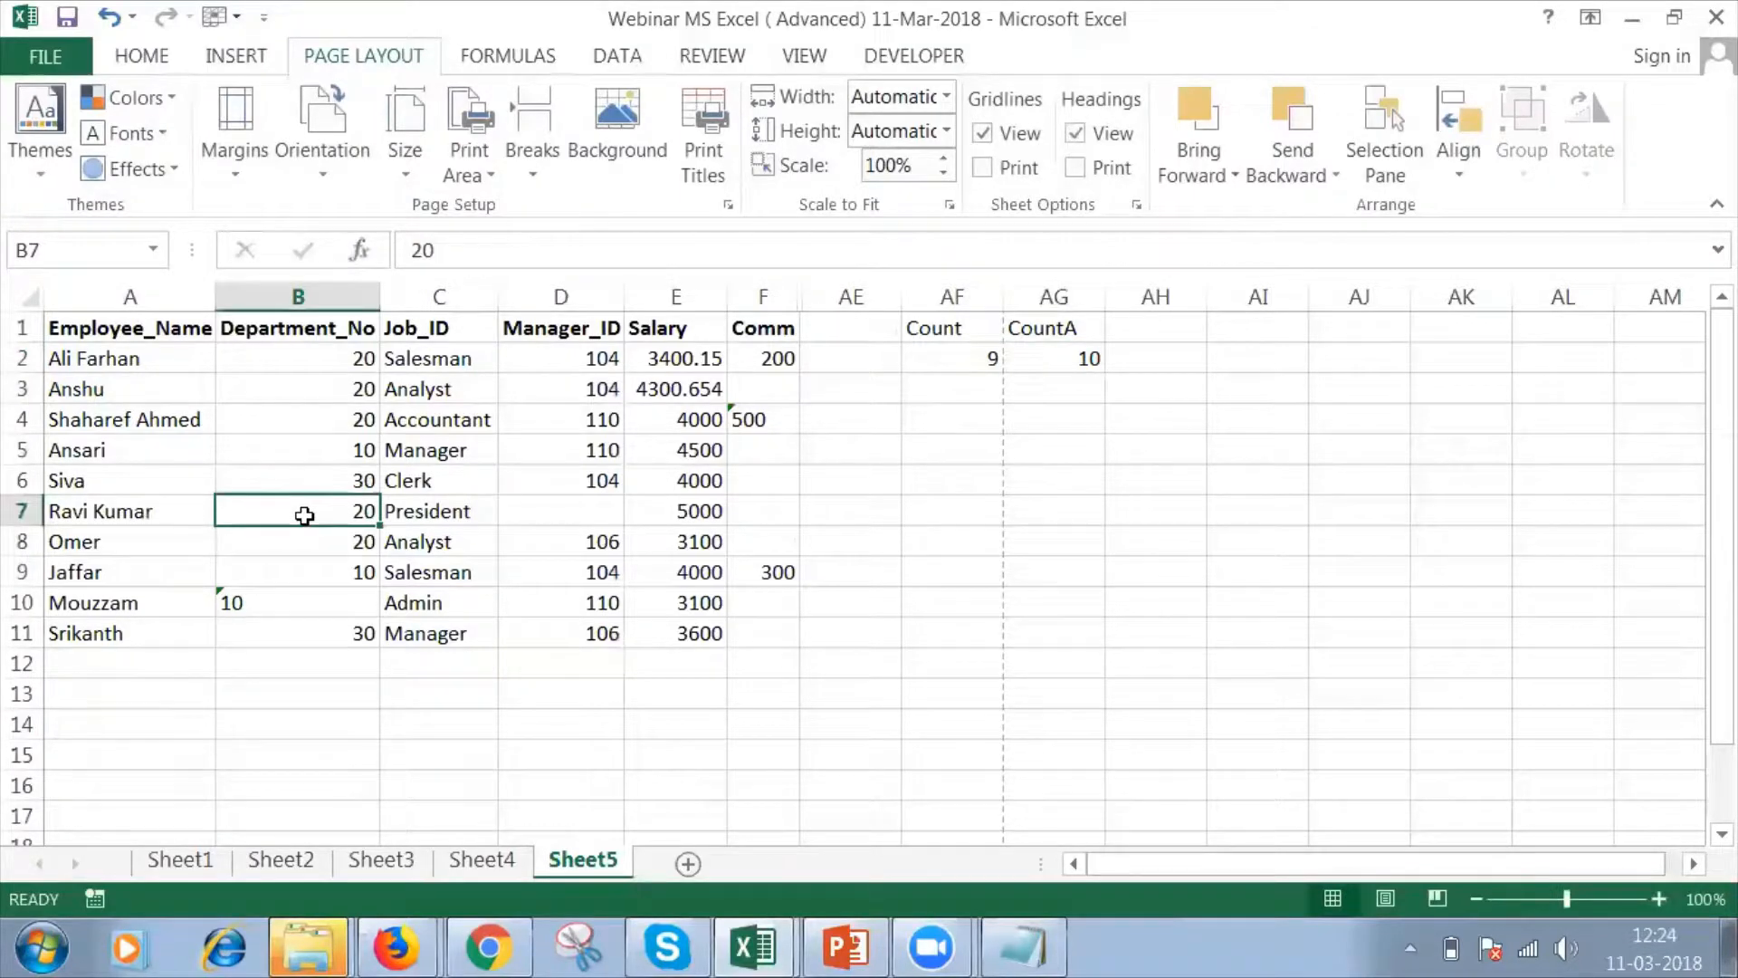
pyautogui.press('Delete')
pyautogui.click(966, 357)
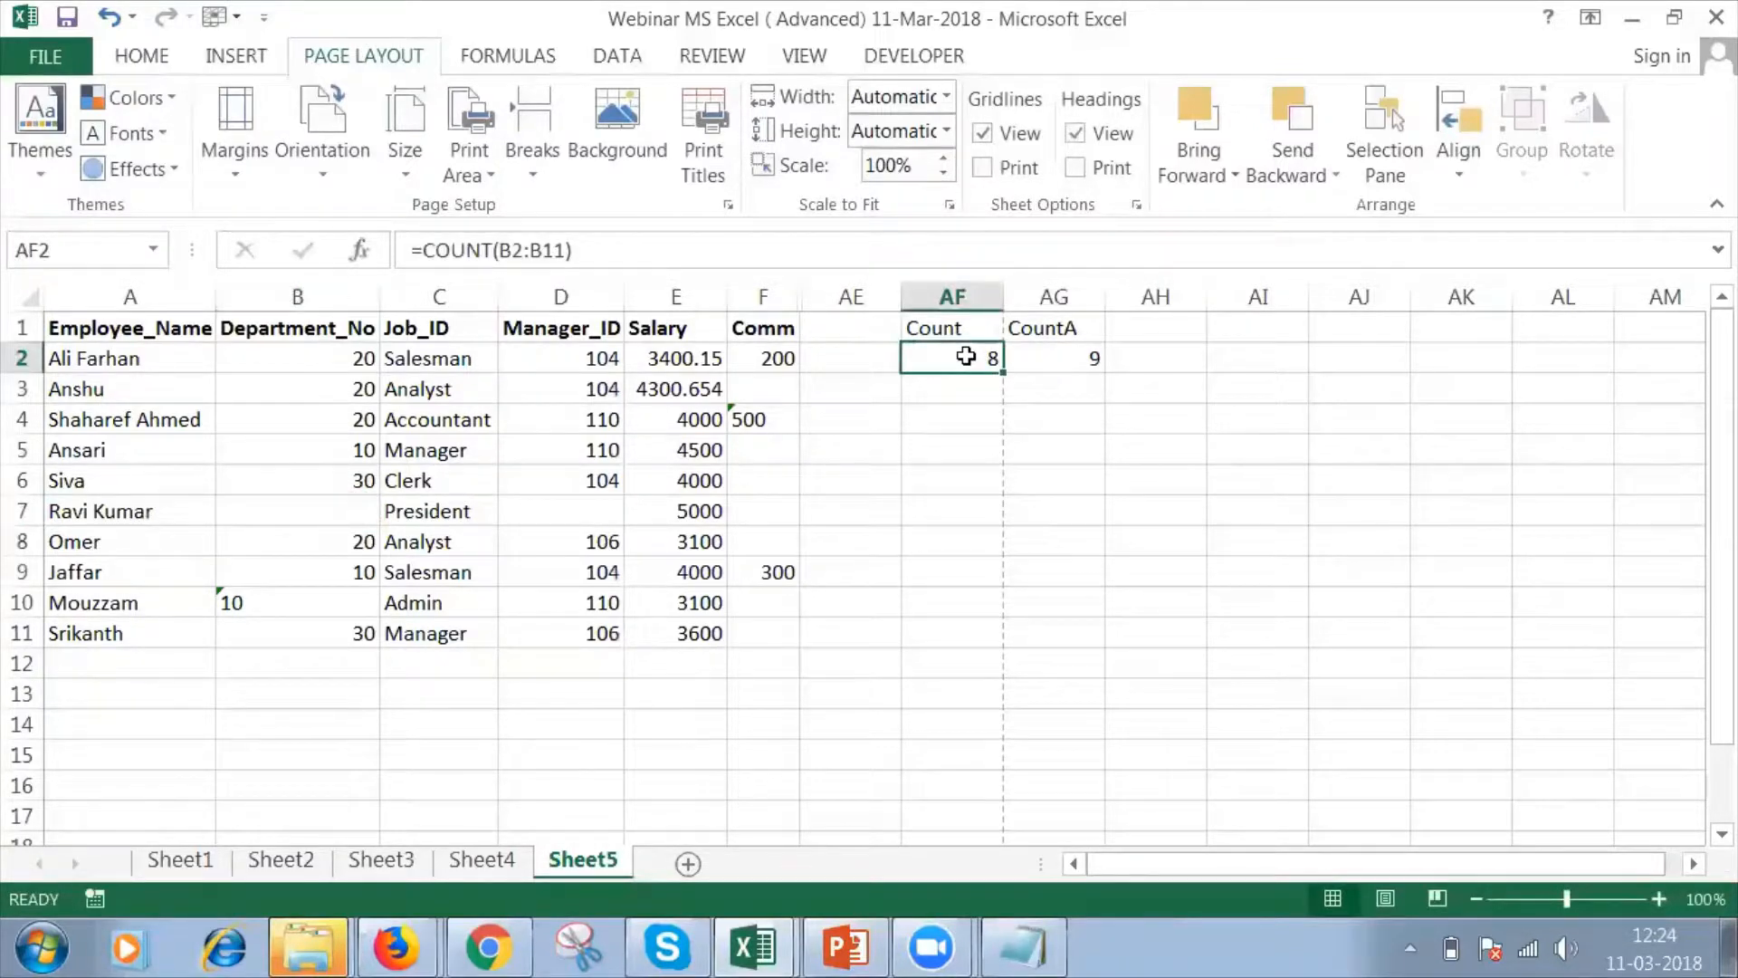
pyautogui.click(1080, 354)
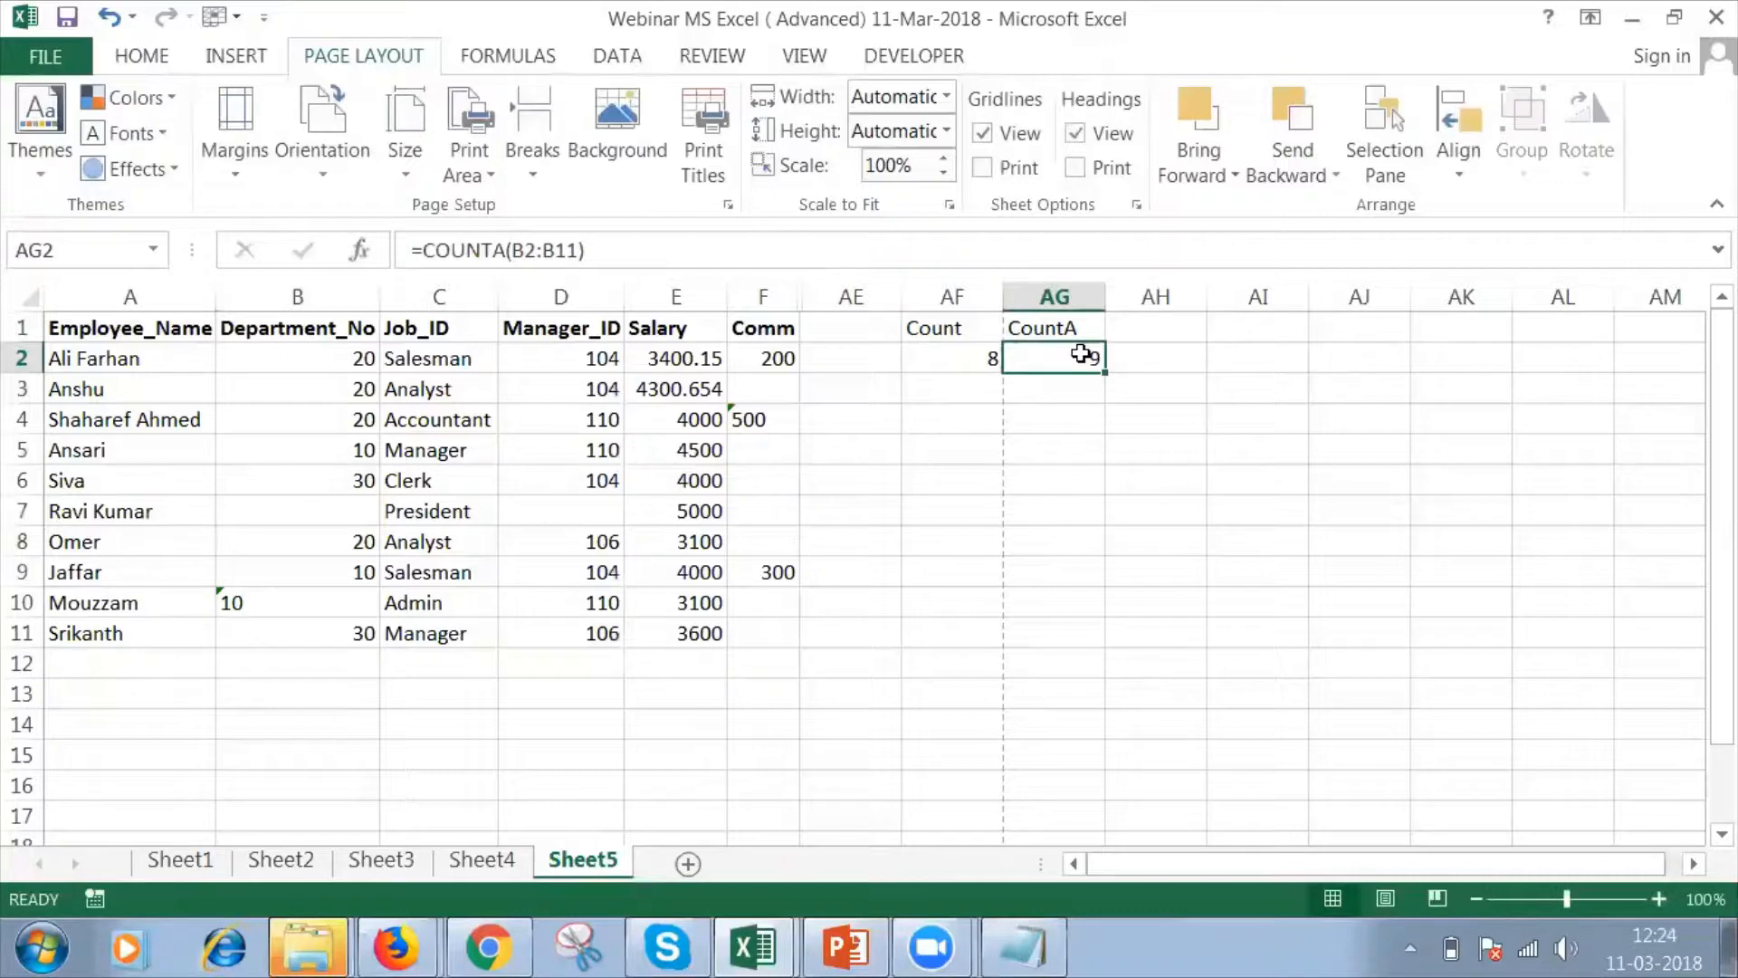
# Add the header "CountBlank" in cell AH1.
pyautogui.click(1131, 326)
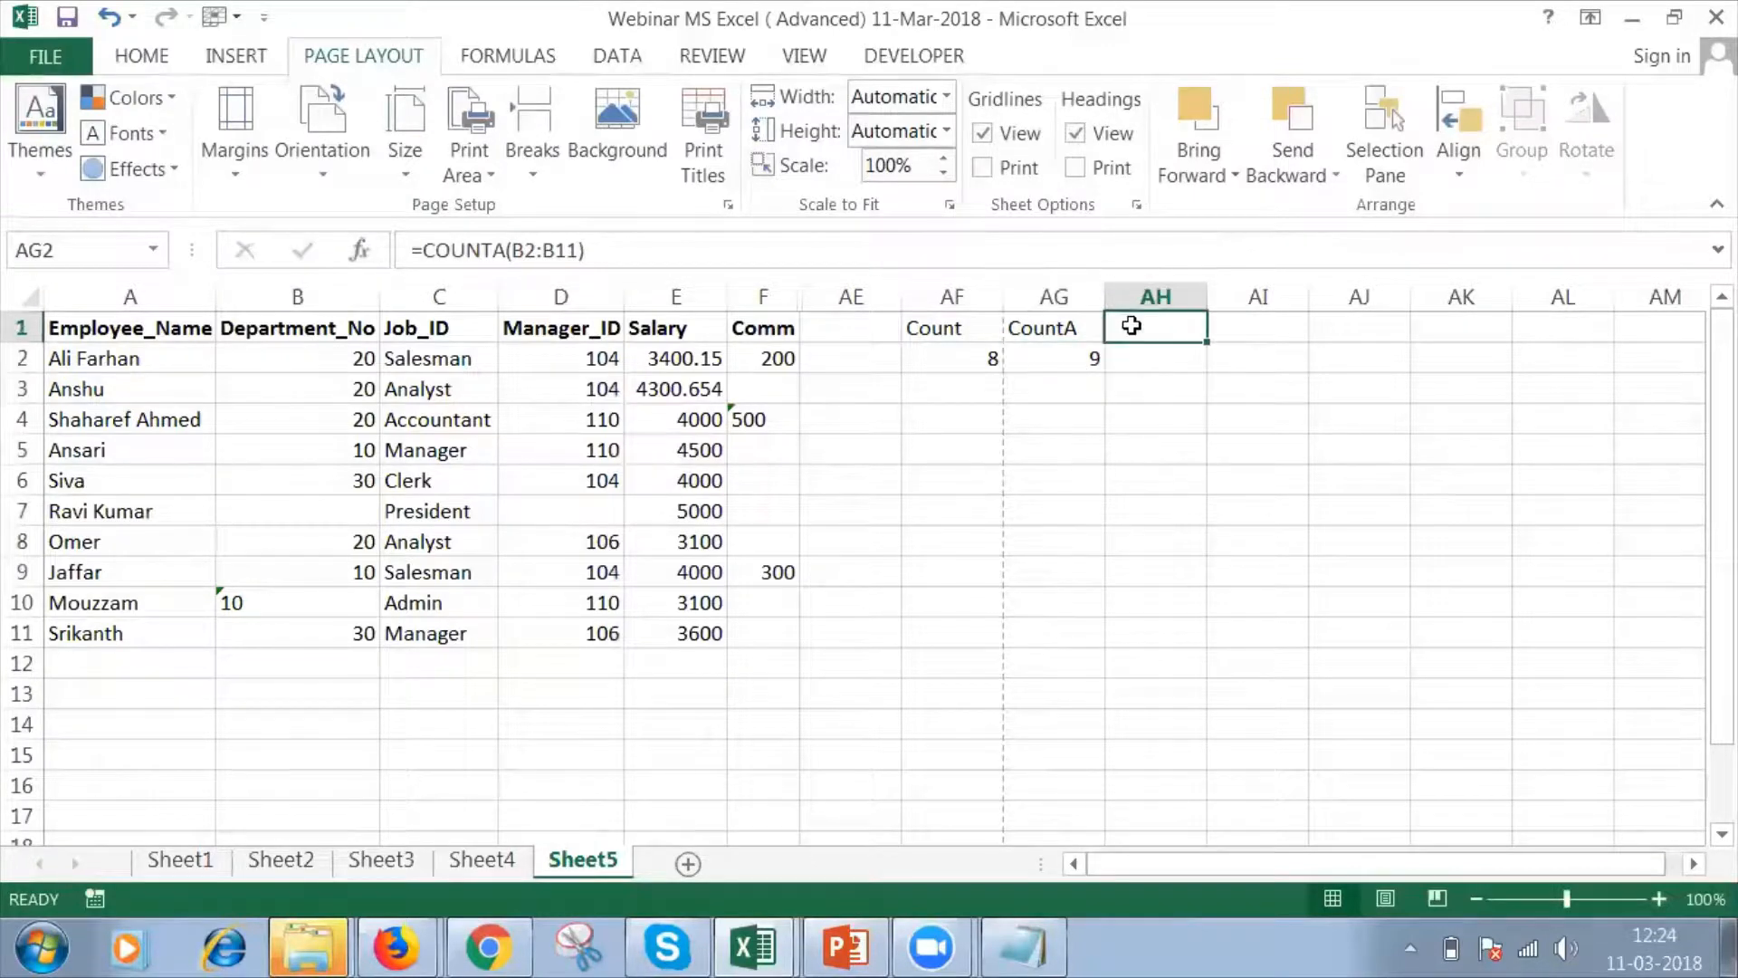
pyautogui.write('Coun')
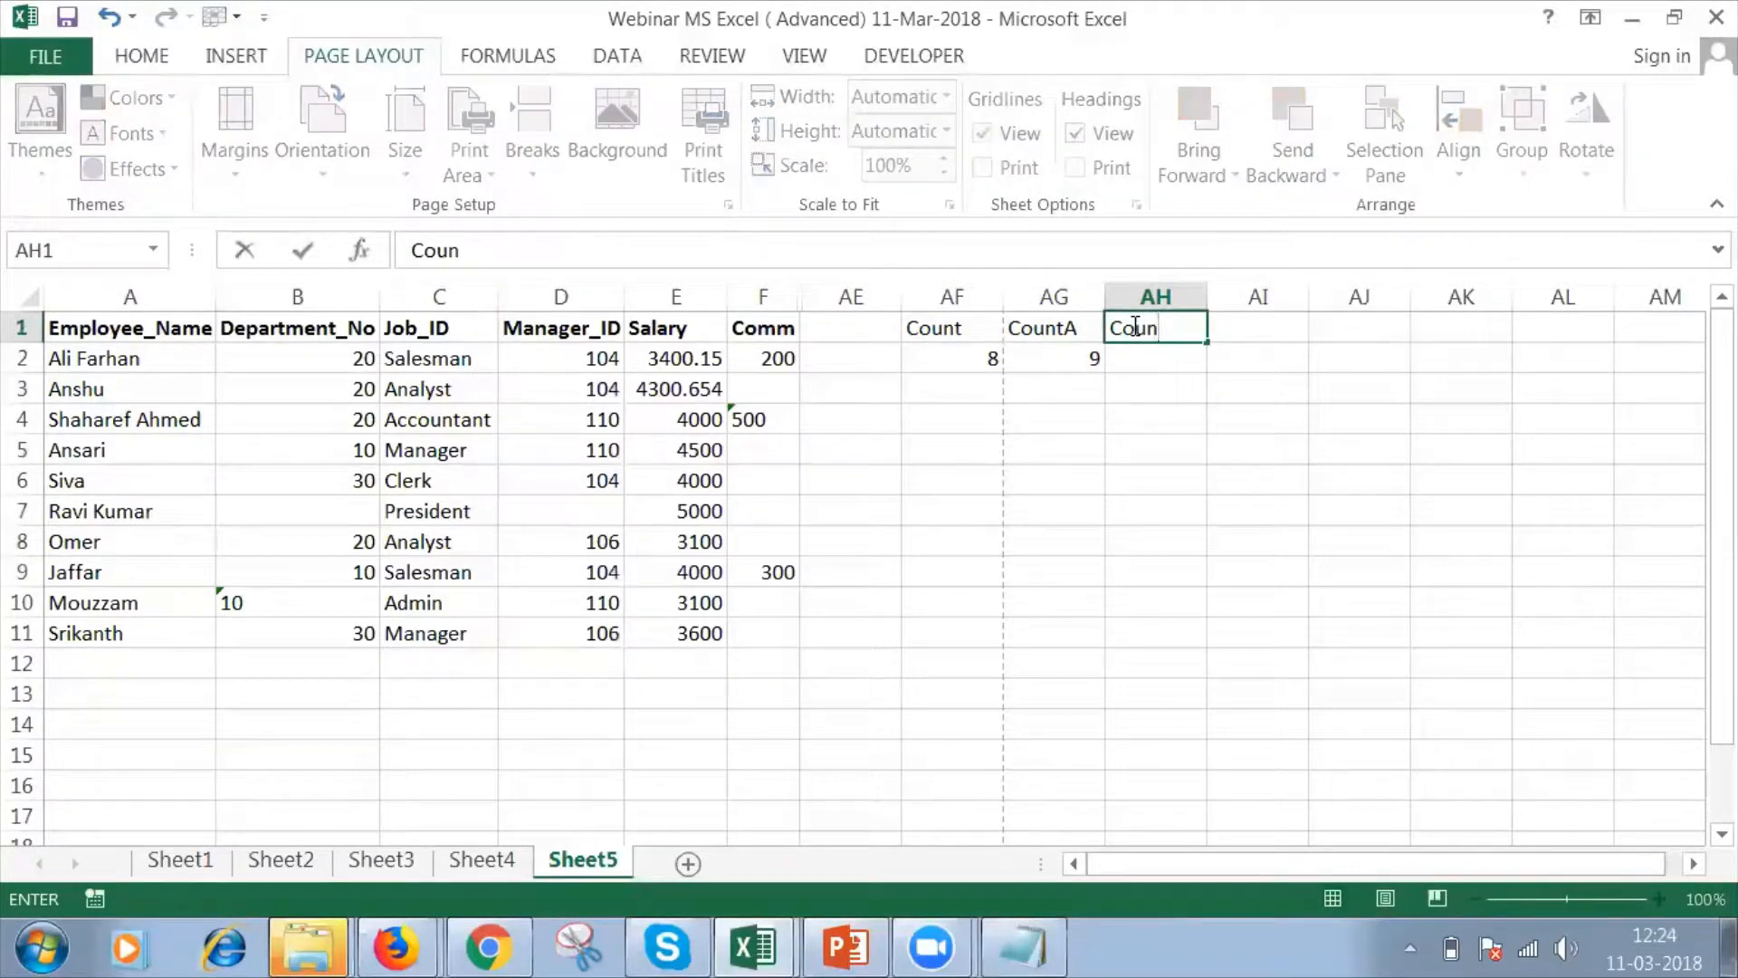
pyautogui.write('tBlank')
pyautogui.press('Return')
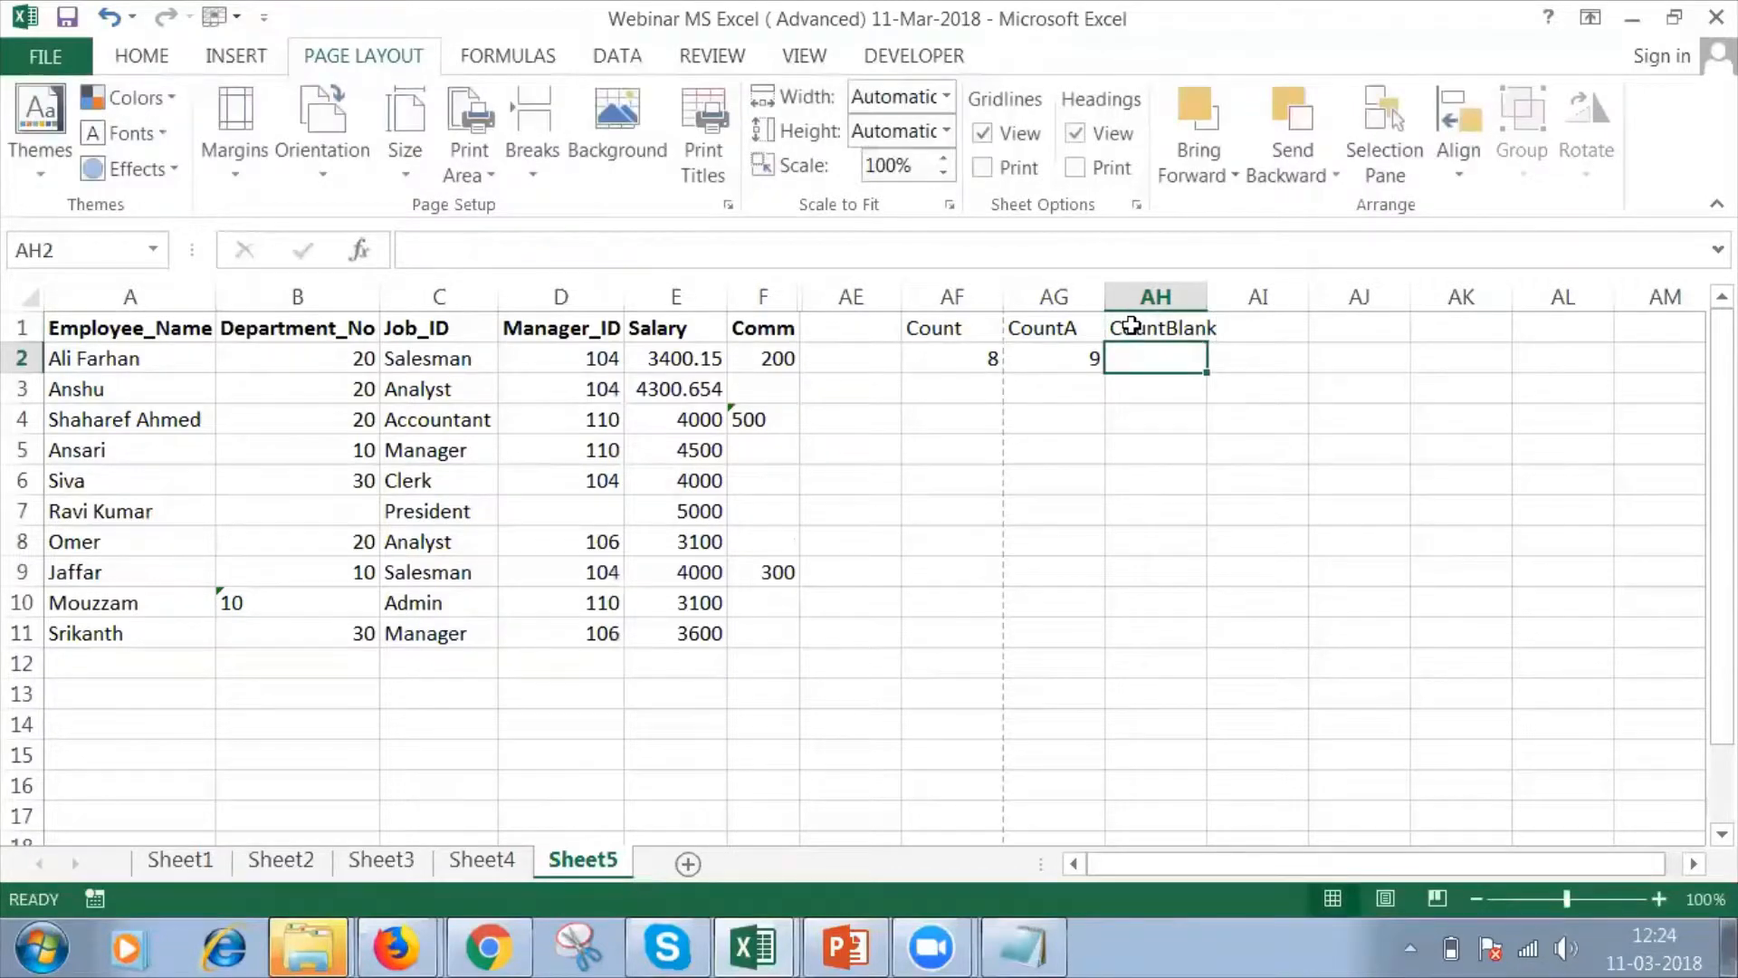
# Enter a COUNTBLANK formula over B2:B11 in cell AH2 to count the empty Department_No cells, and review it.
pyautogui.write('=coun')
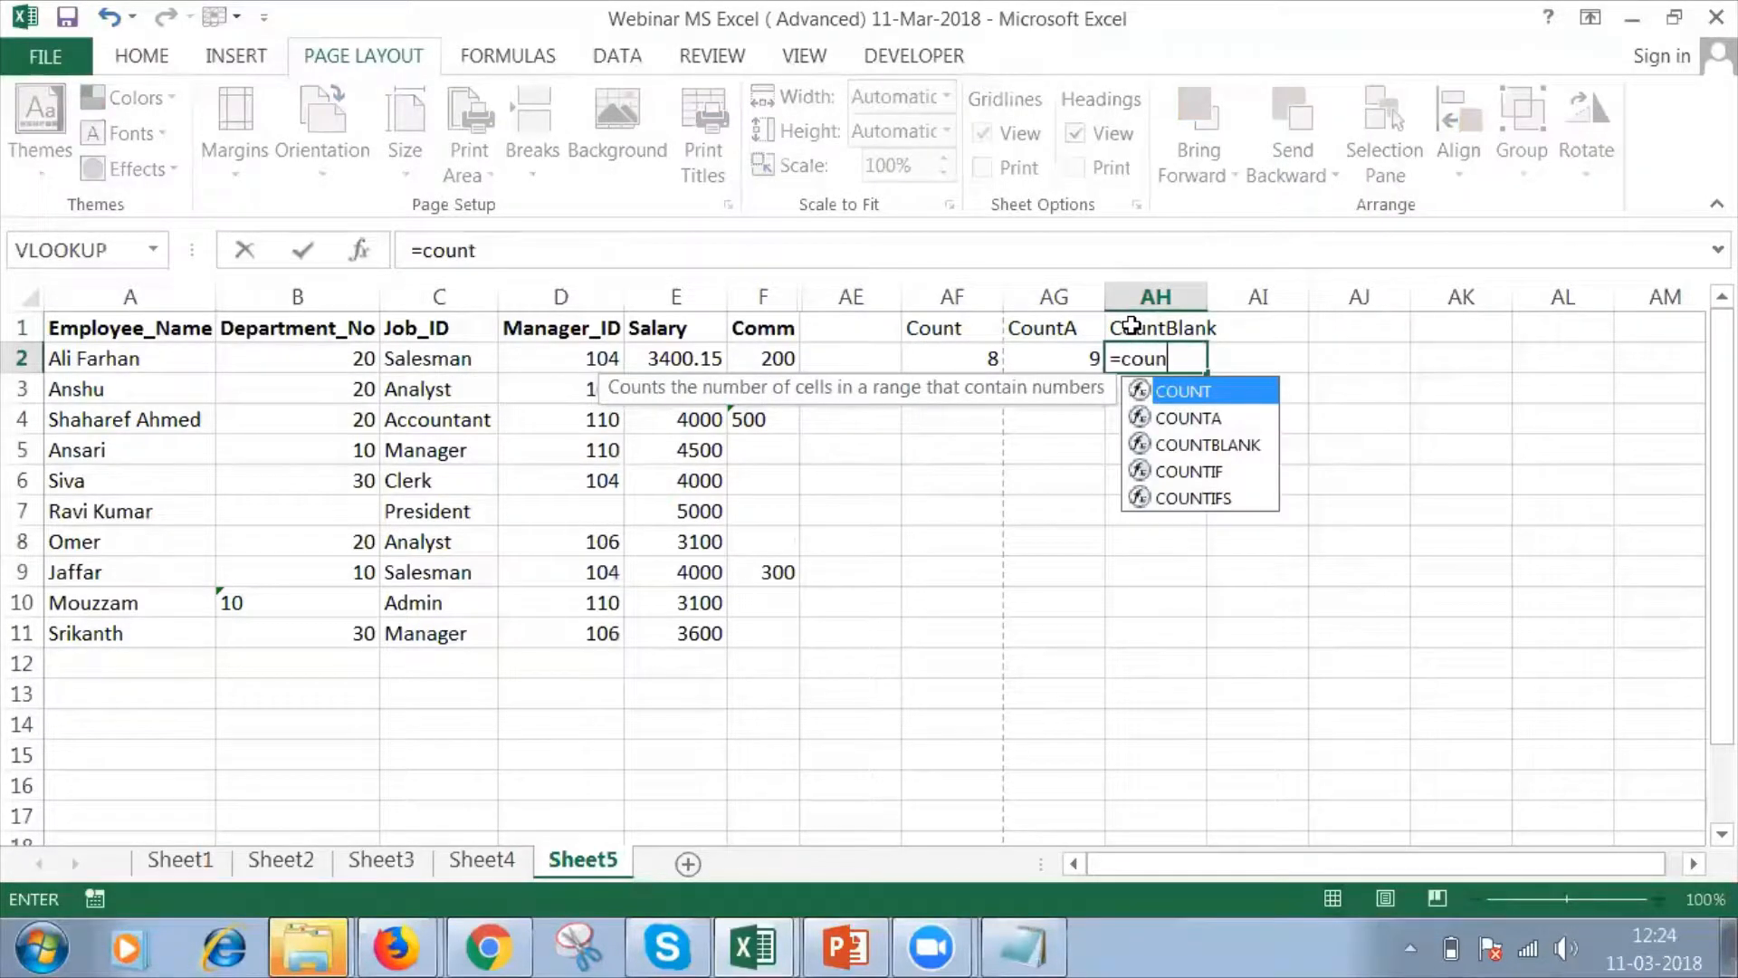
pyautogui.write('t')
pyautogui.doubleClick(1196, 444)
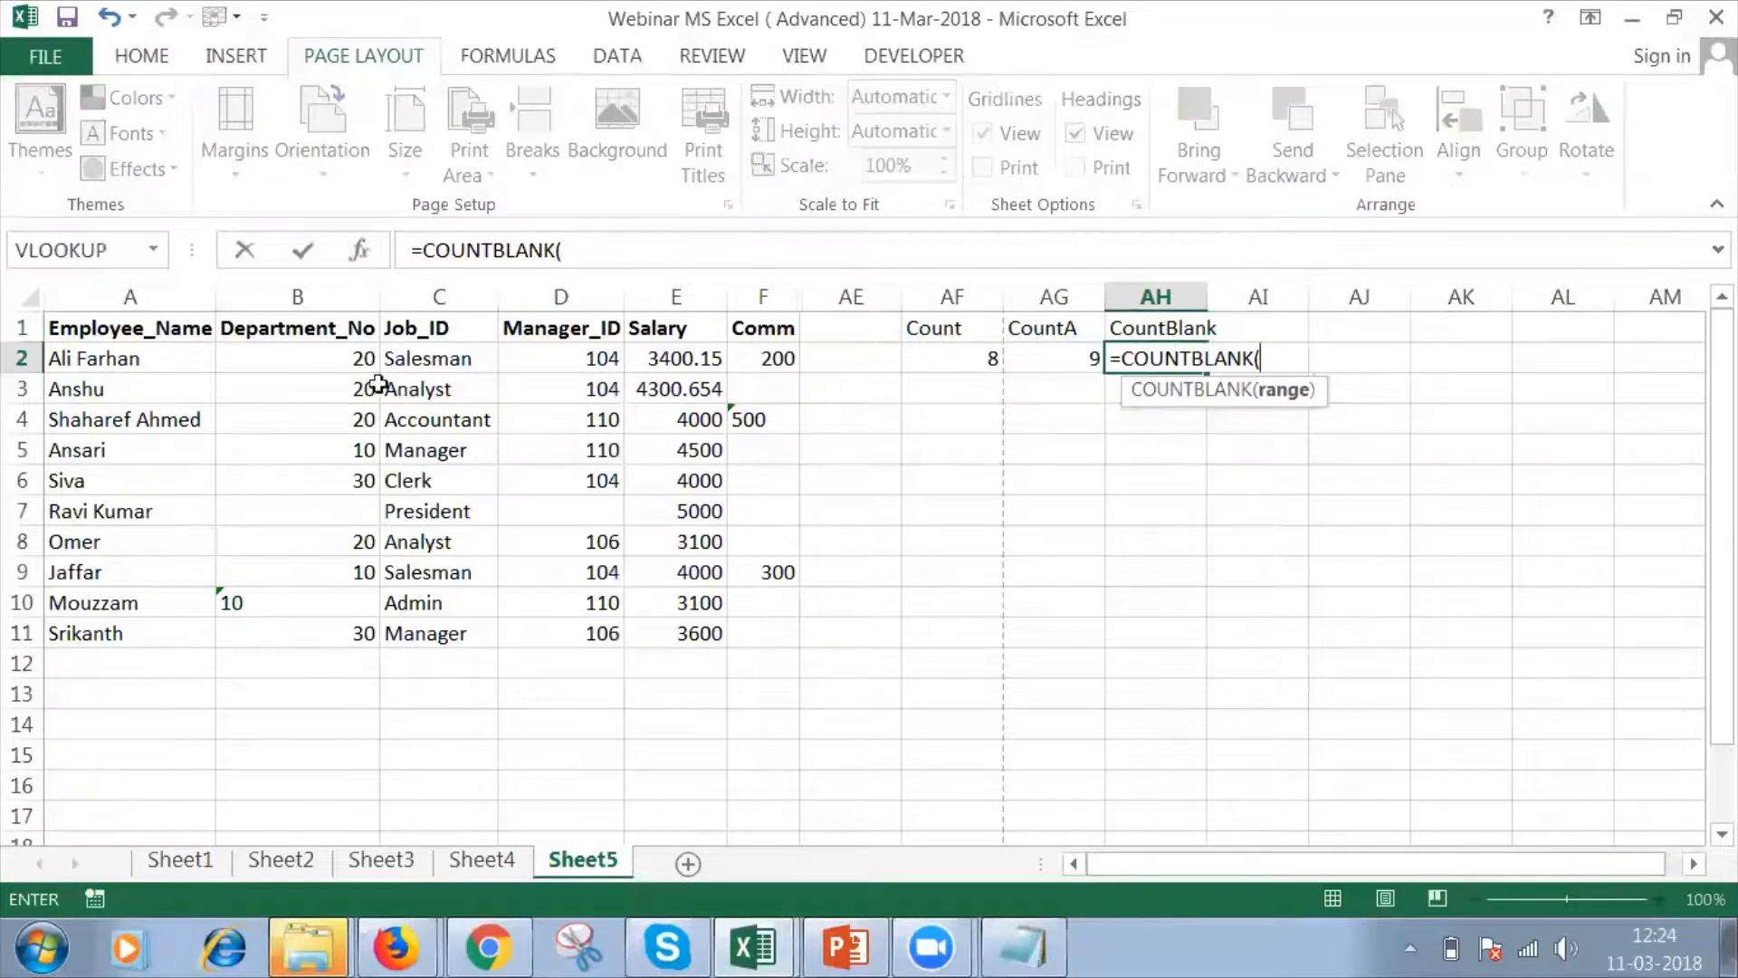
pyautogui.moveTo(317, 355); pyautogui.dragTo(317, 511)
pyautogui.hotkey('shift', 'Down')
pyautogui.hotkey('shift', 'Down')
pyautogui.hotkey('shift', 'Down')
pyautogui.hotkey('shift', 'Down')
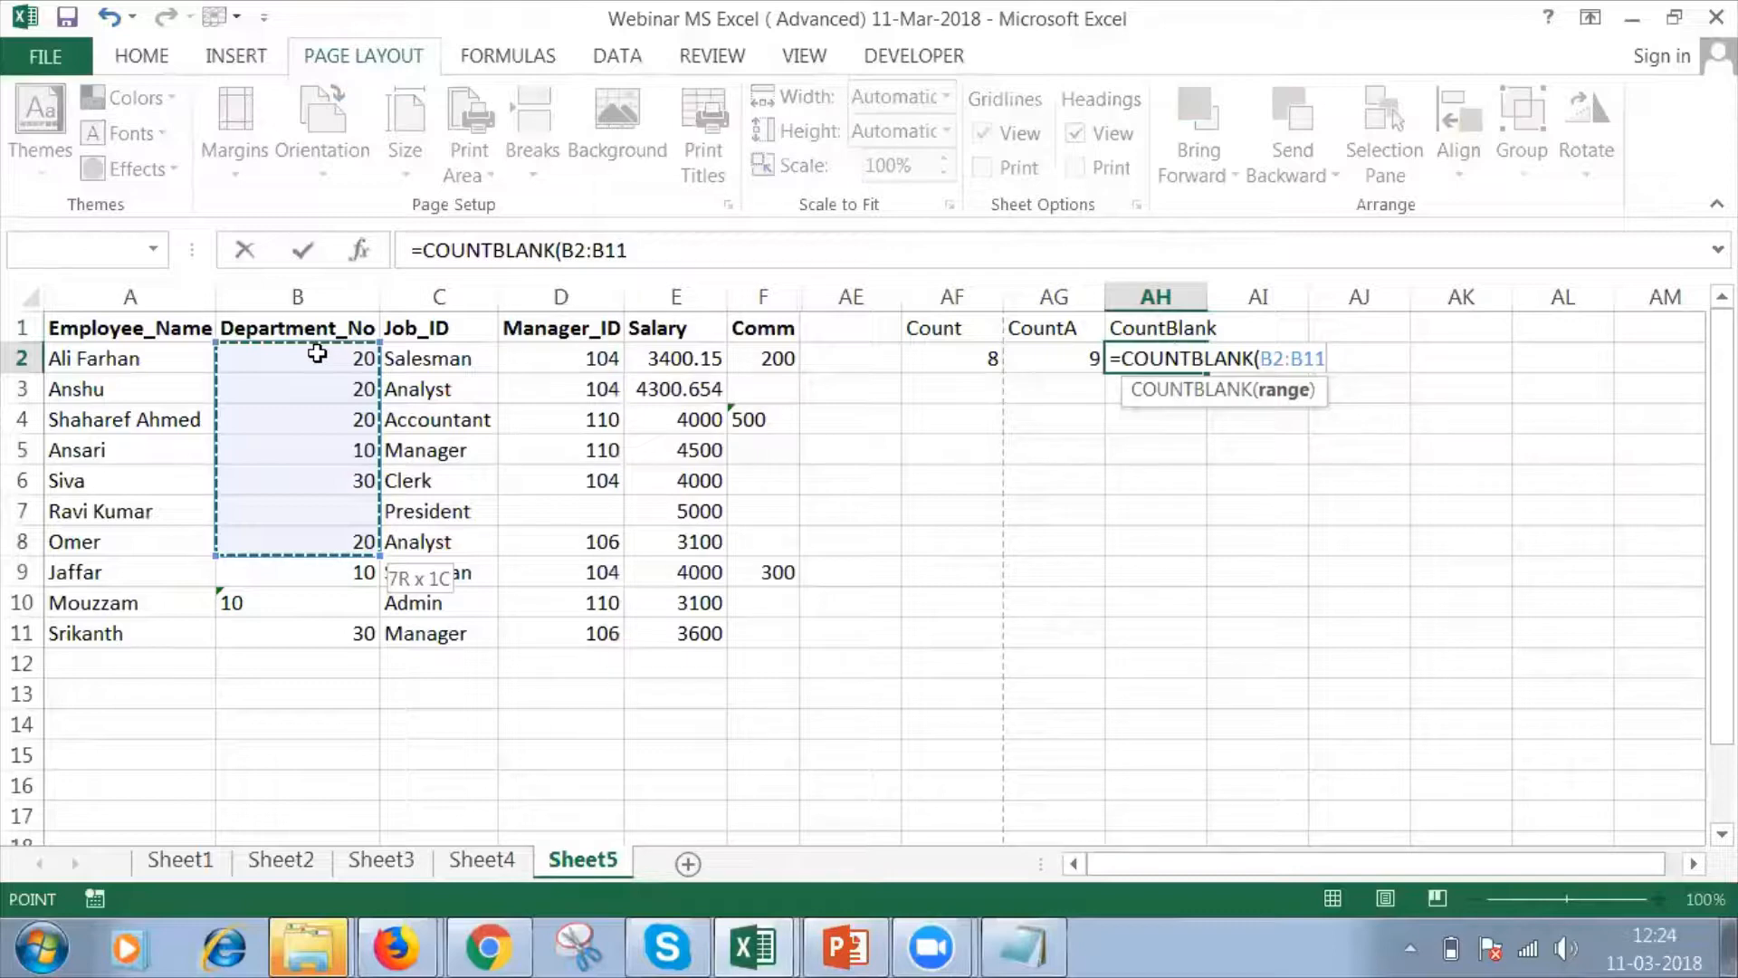
pyautogui.press('Return')
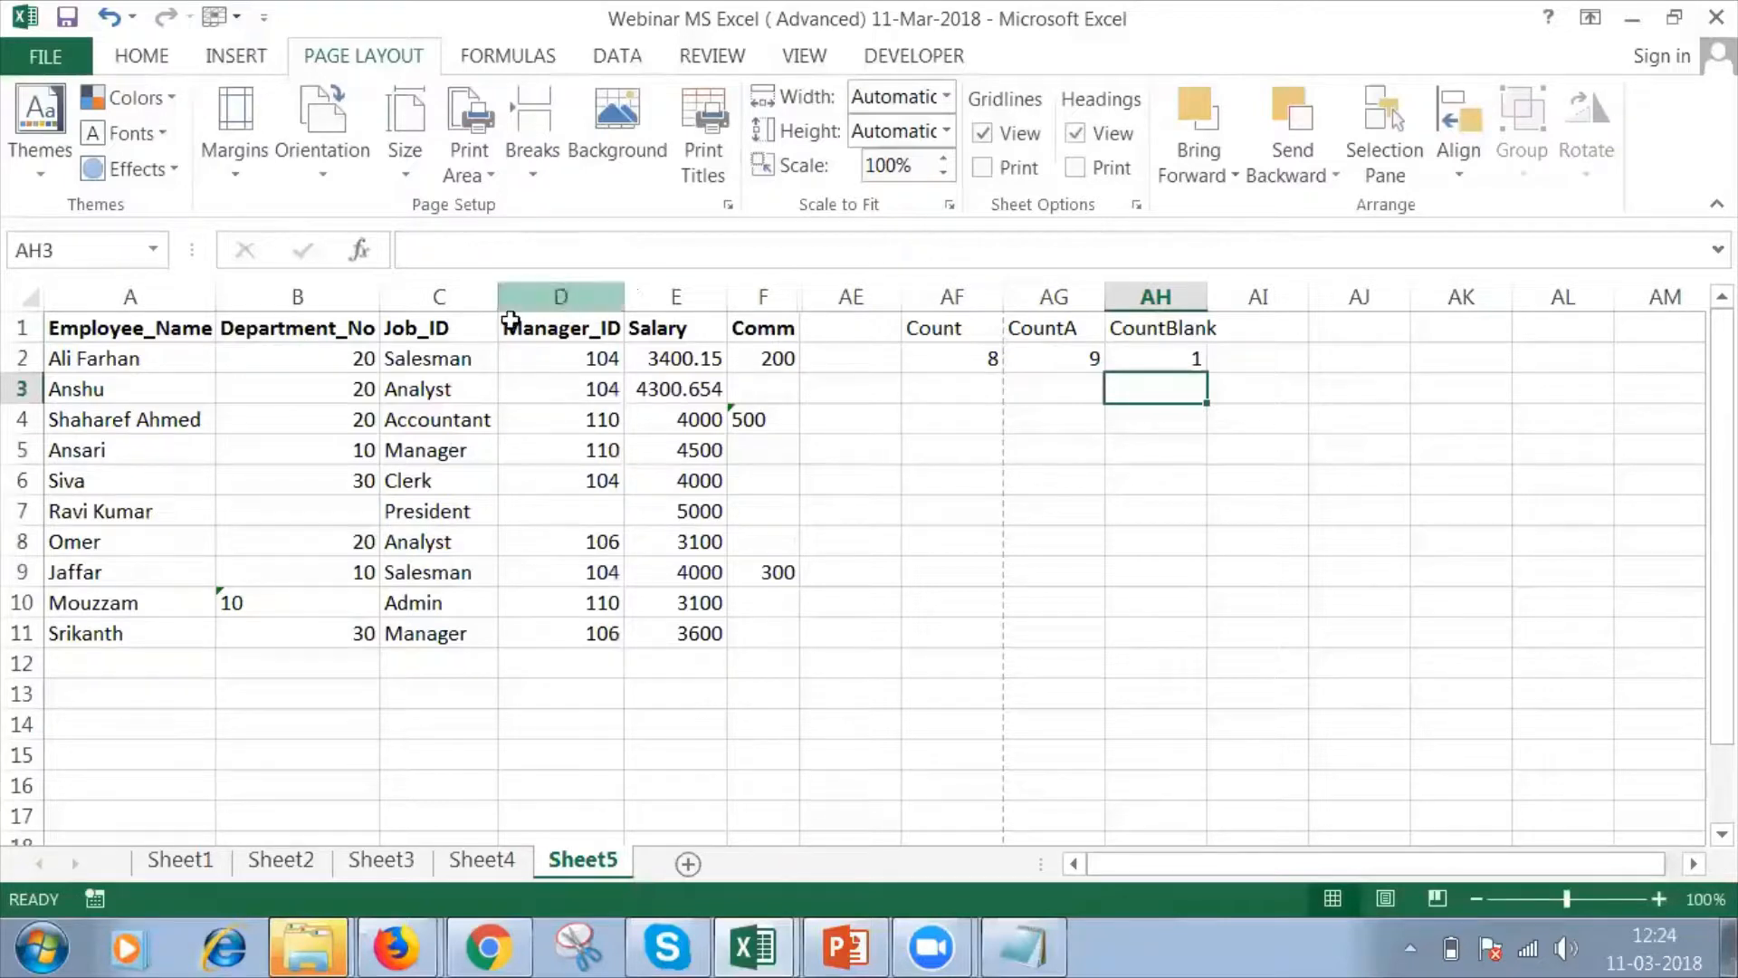
pyautogui.click(1202, 328)
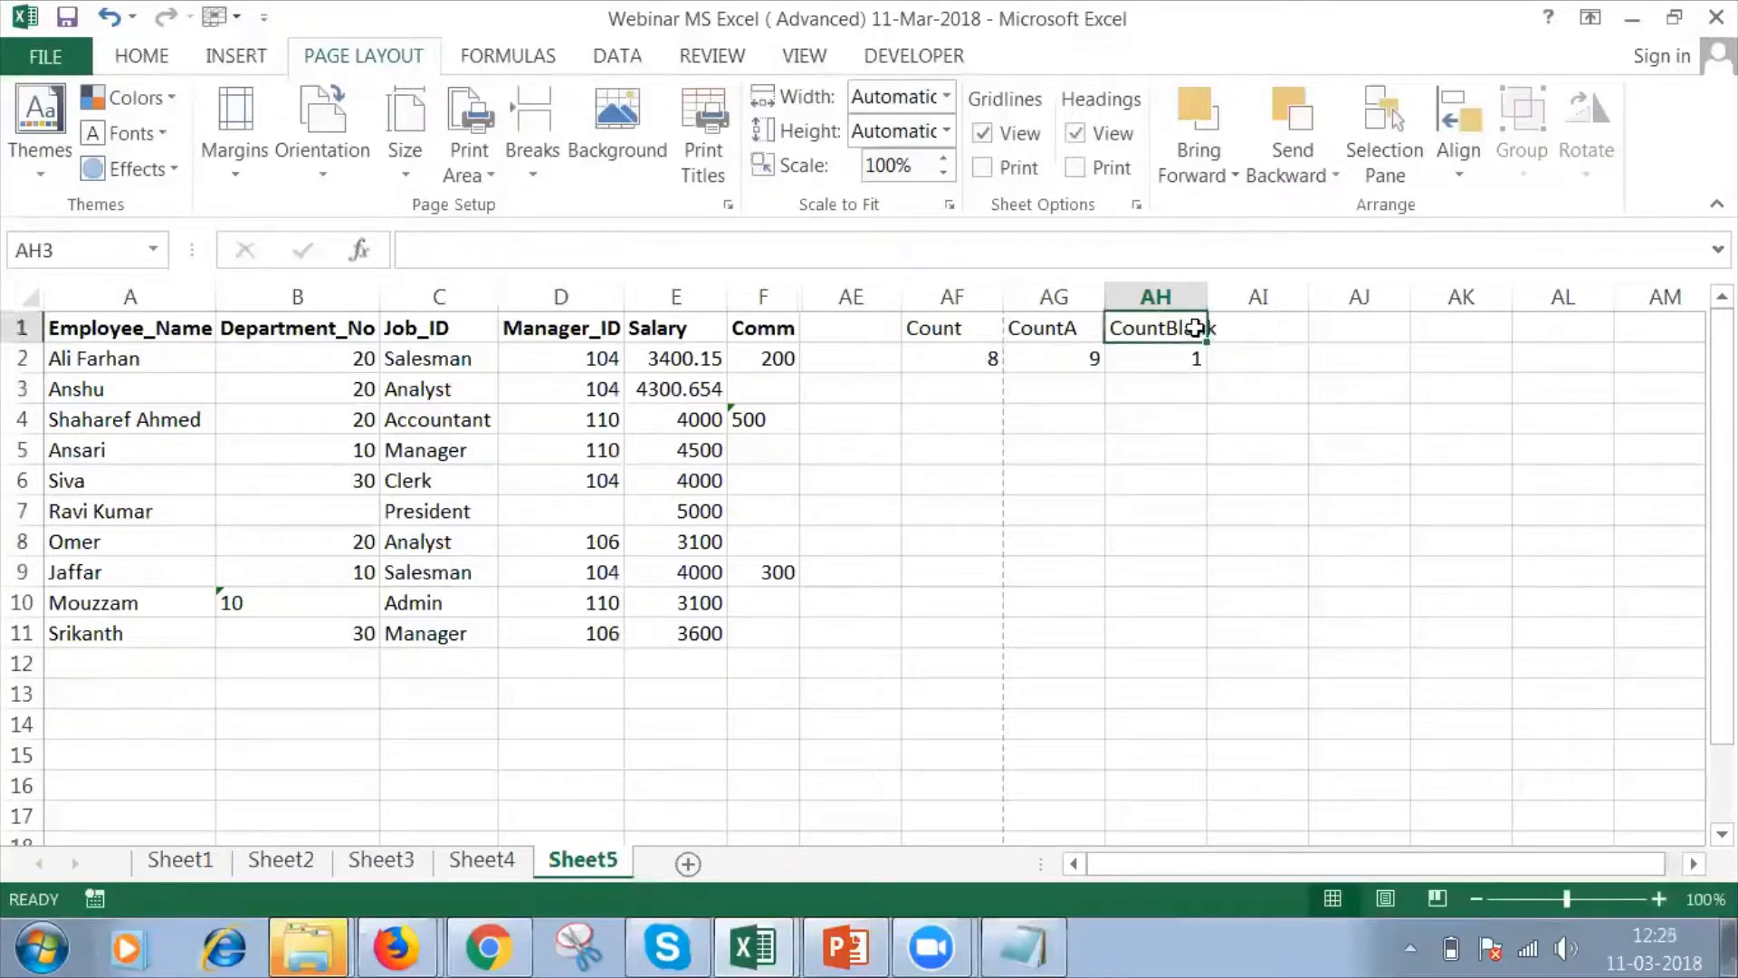
pyautogui.click(1146, 353)
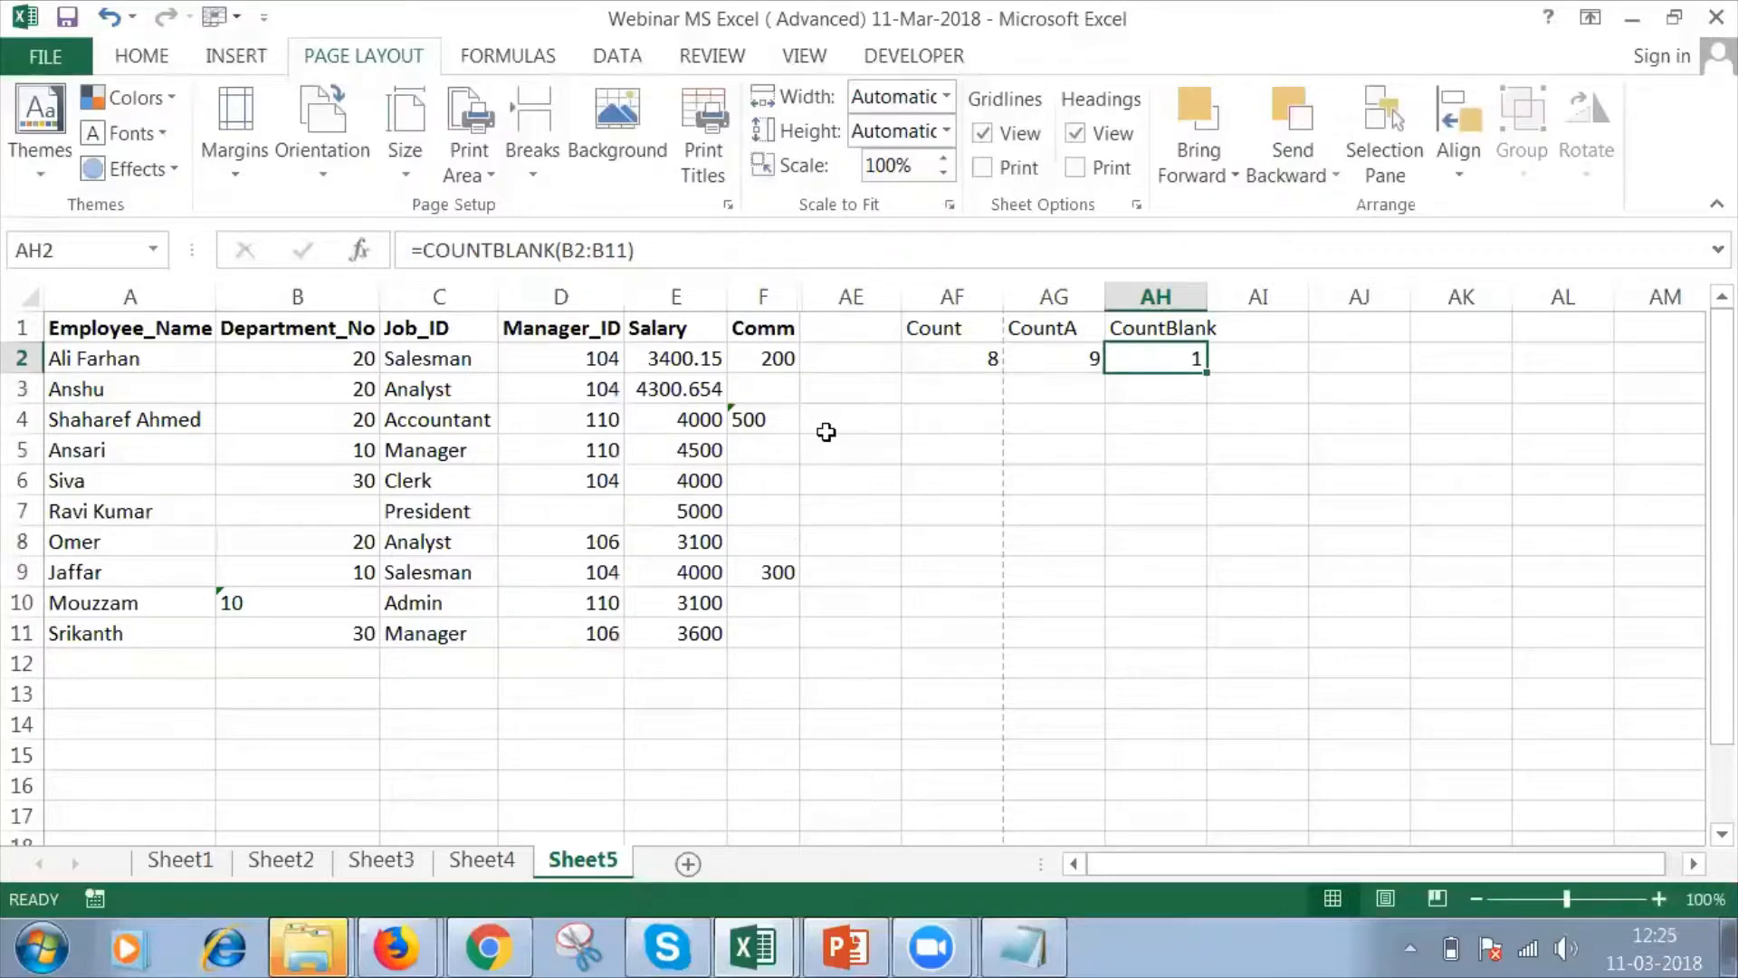
# Add the header "Average" in cell AI1.
pyautogui.press('Up')
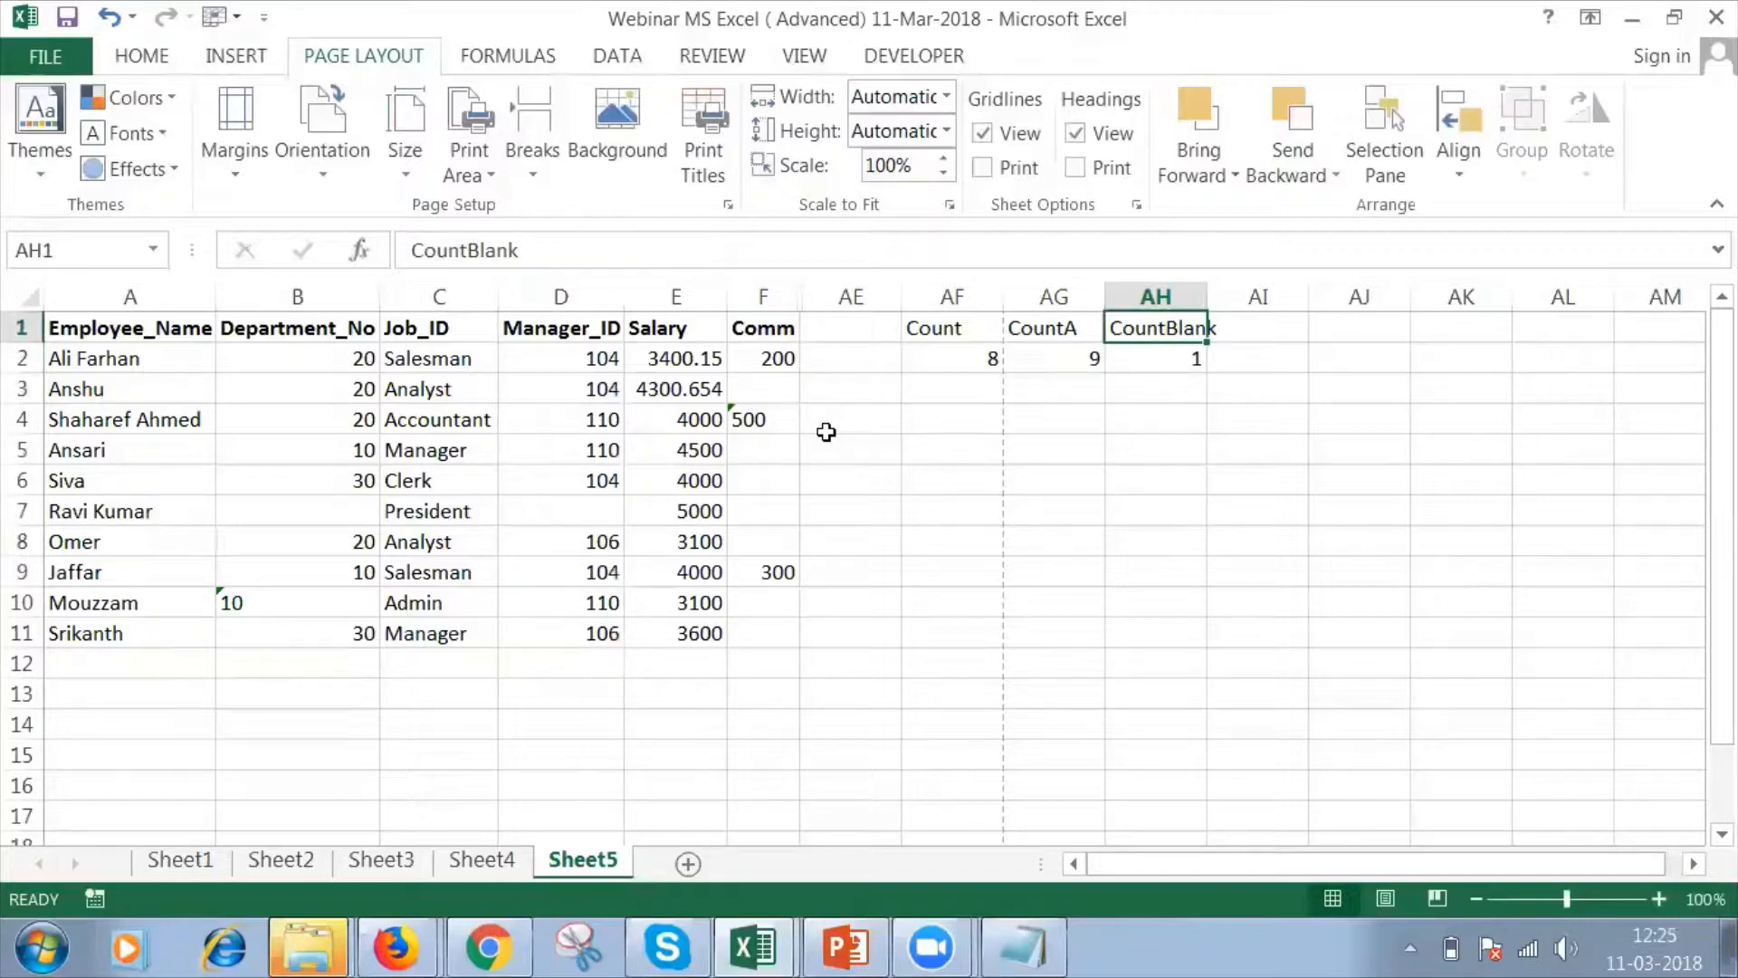
pyautogui.press('Right')
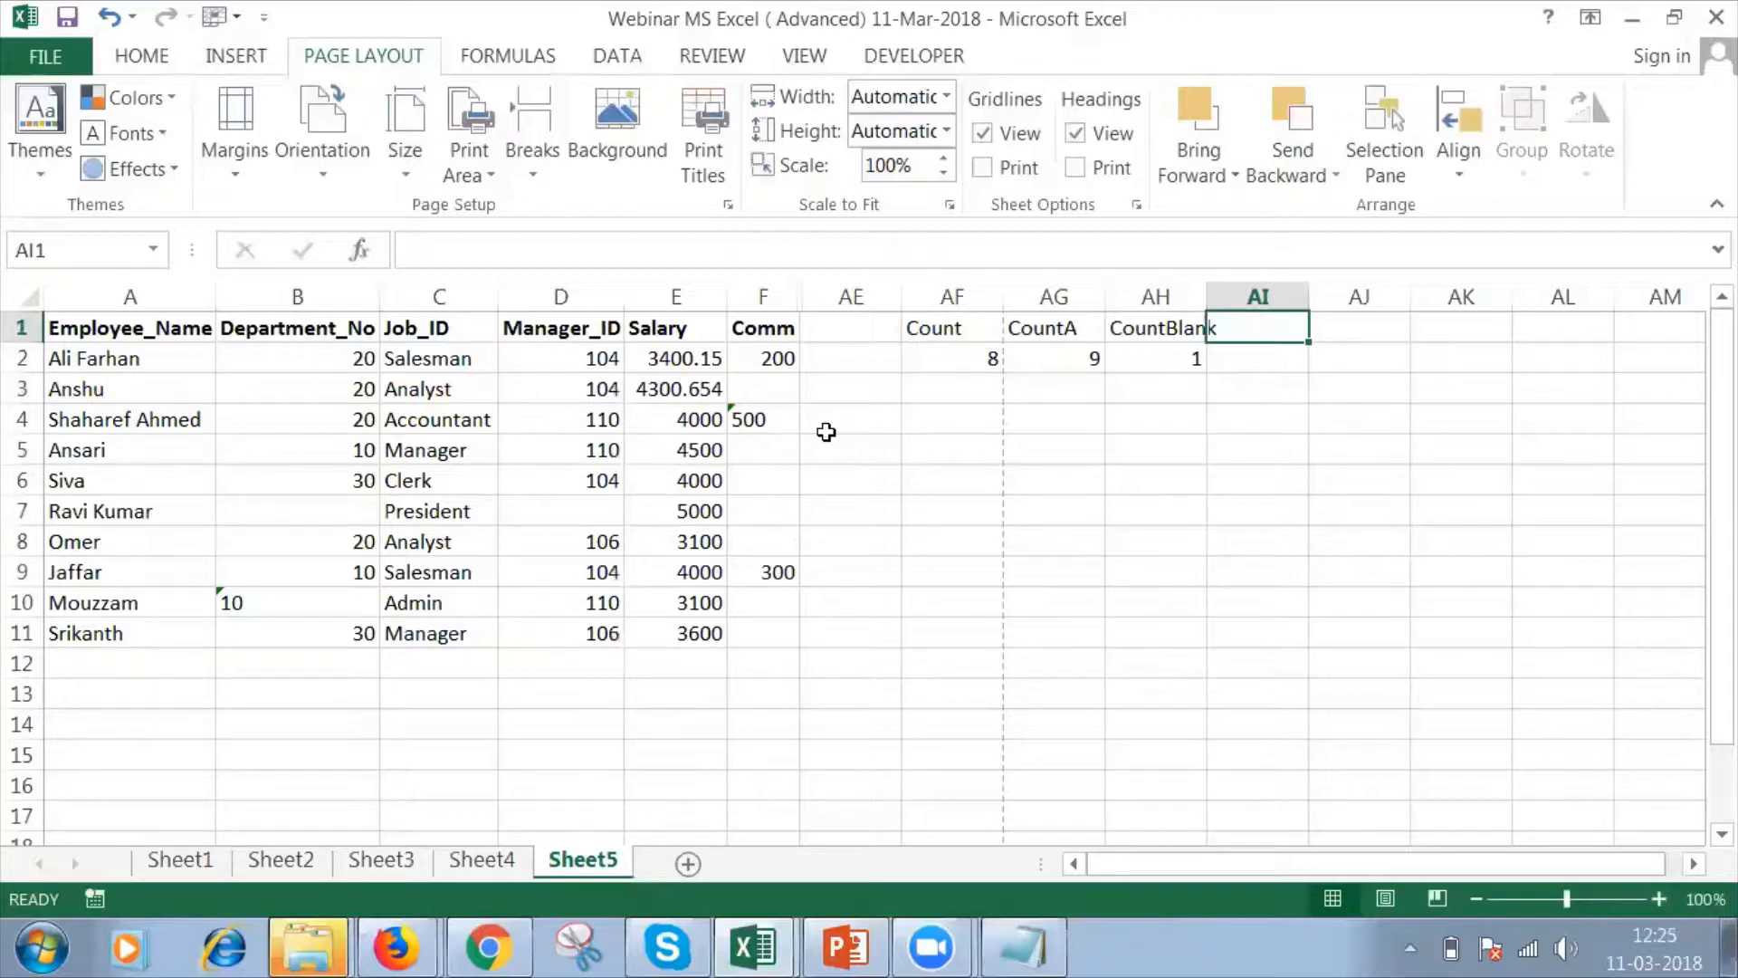
pyautogui.write('Average')
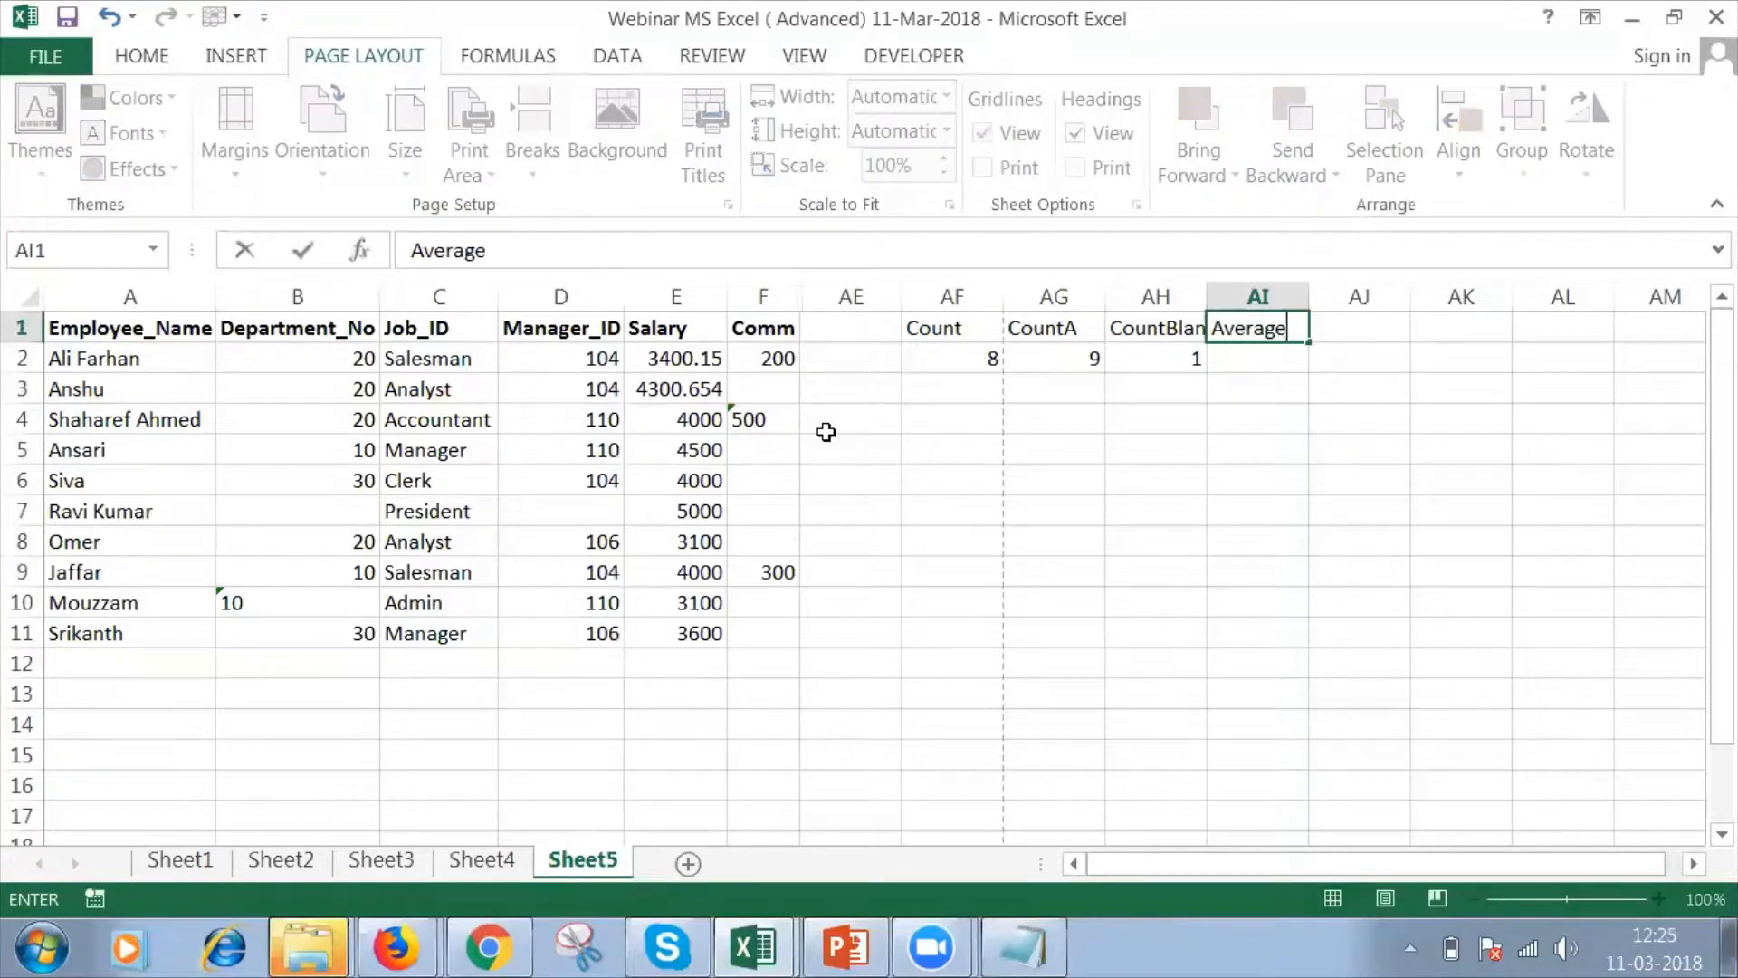
pyautogui.press('Return')
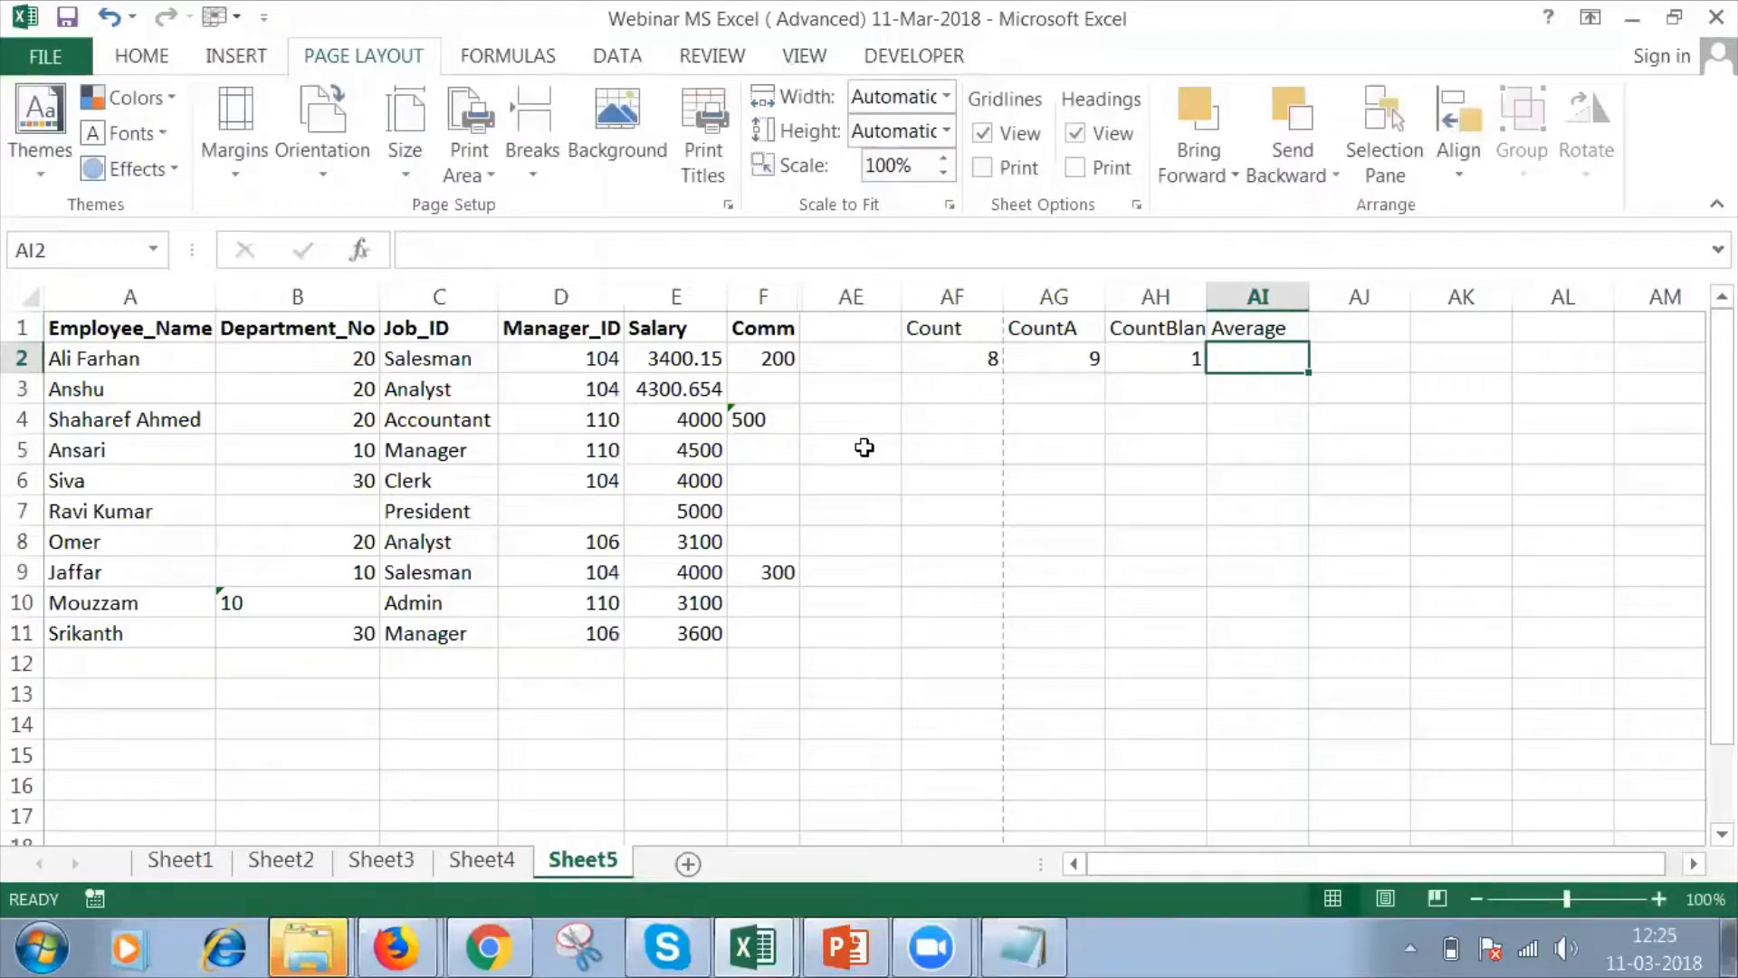
pyautogui.write('=av')
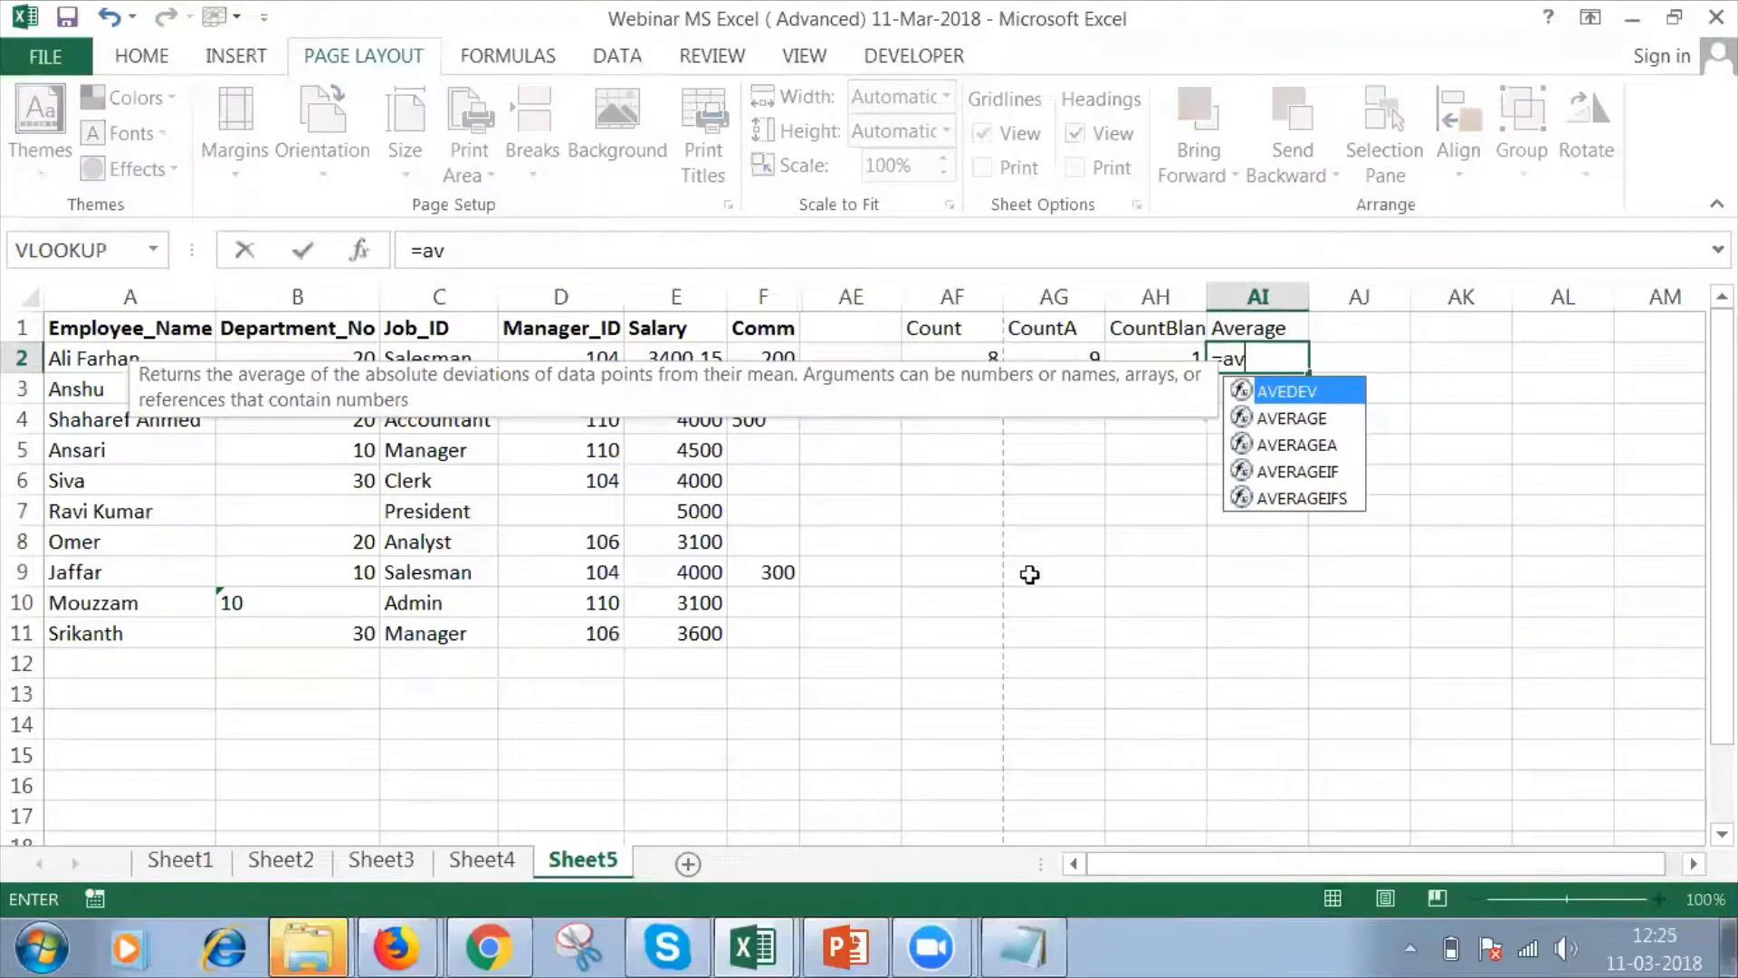
pyautogui.click(1279, 417)
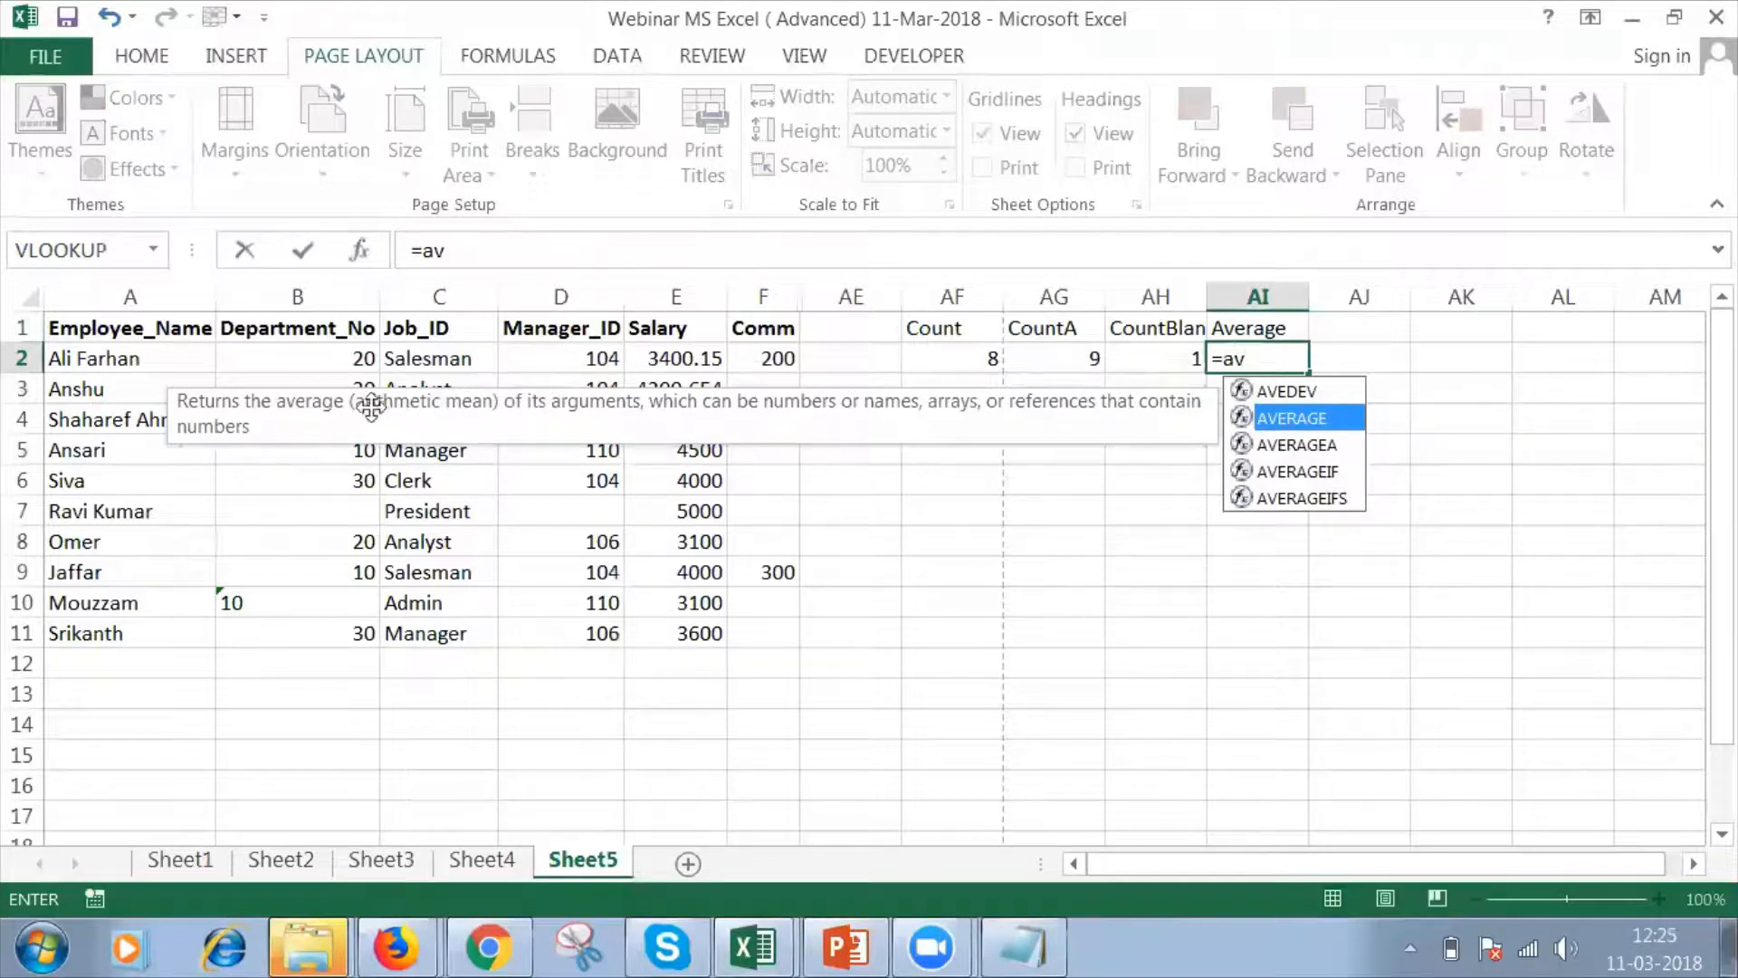
pyautogui.click(335, 359)
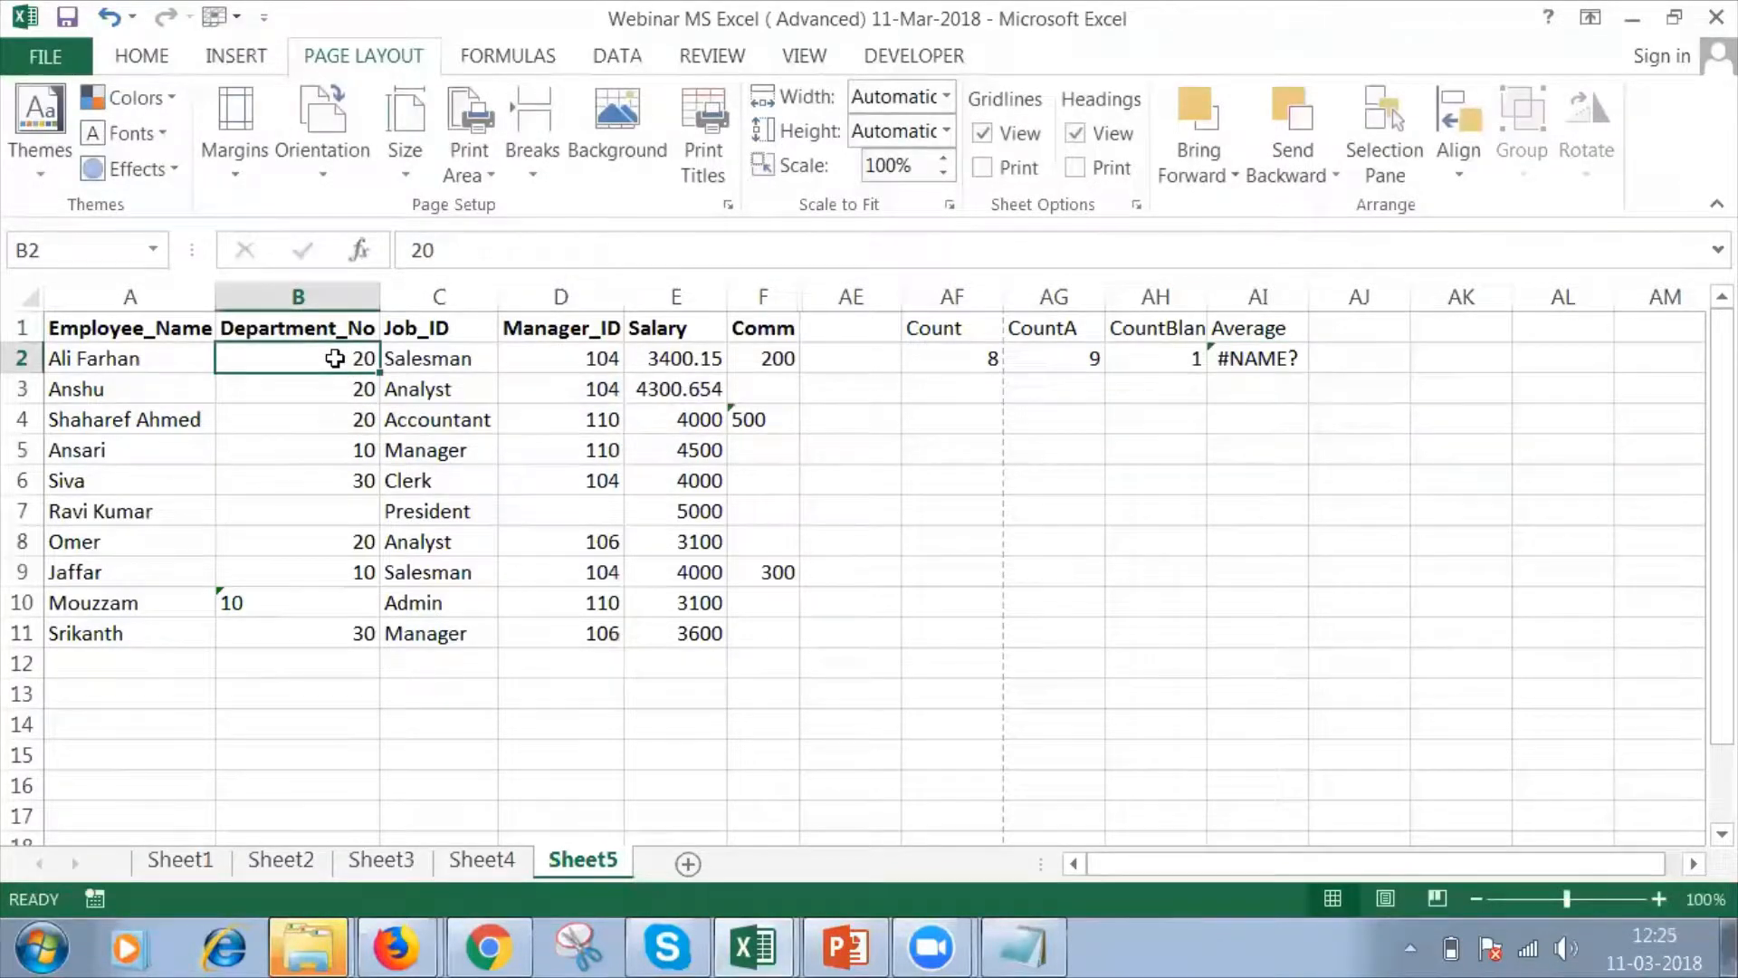
pyautogui.hotkey('shift', 'Down')
pyautogui.hotkey('shift', 'Down')
pyautogui.hotkey('shift', 'Down')
pyautogui.hotkey('shift', 'Down')
pyautogui.hotkey('shift', 'Down')
pyautogui.hotkey('shift', 'Down')
pyautogui.hotkey('shift', 'Down')
pyautogui.hotkey('shift', 'Down')
pyautogui.hotkey('shift', 'Down')
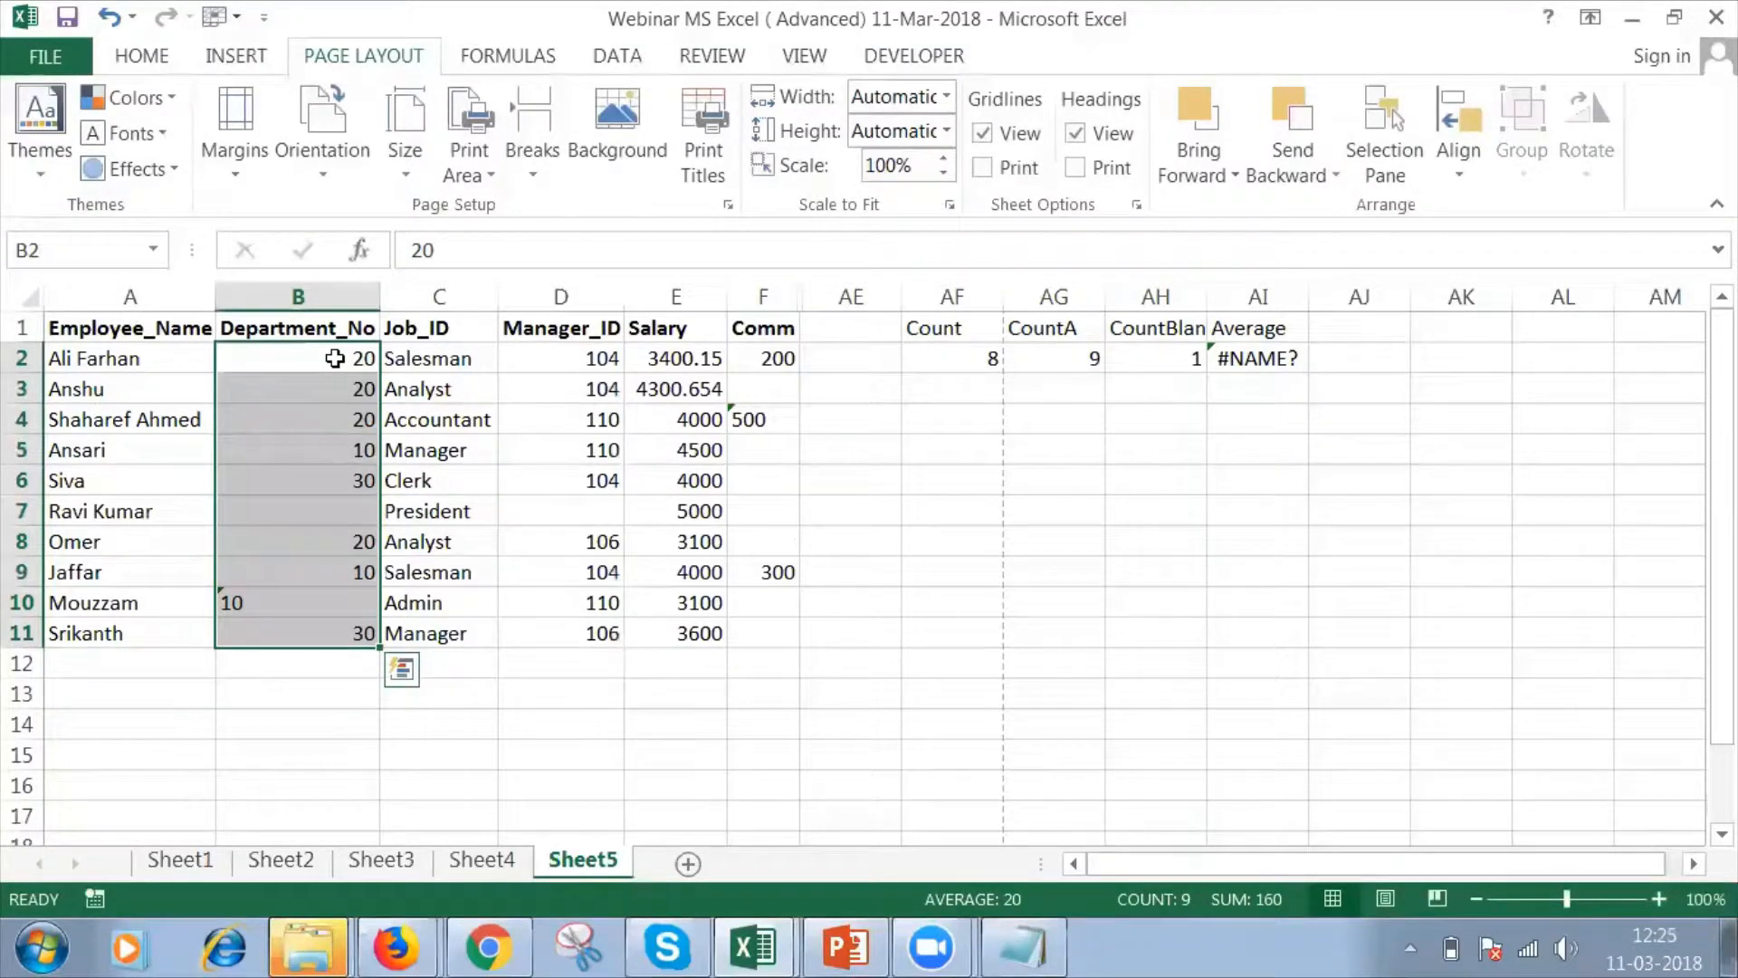
pyautogui.press('Return')
pyautogui.press('Return')
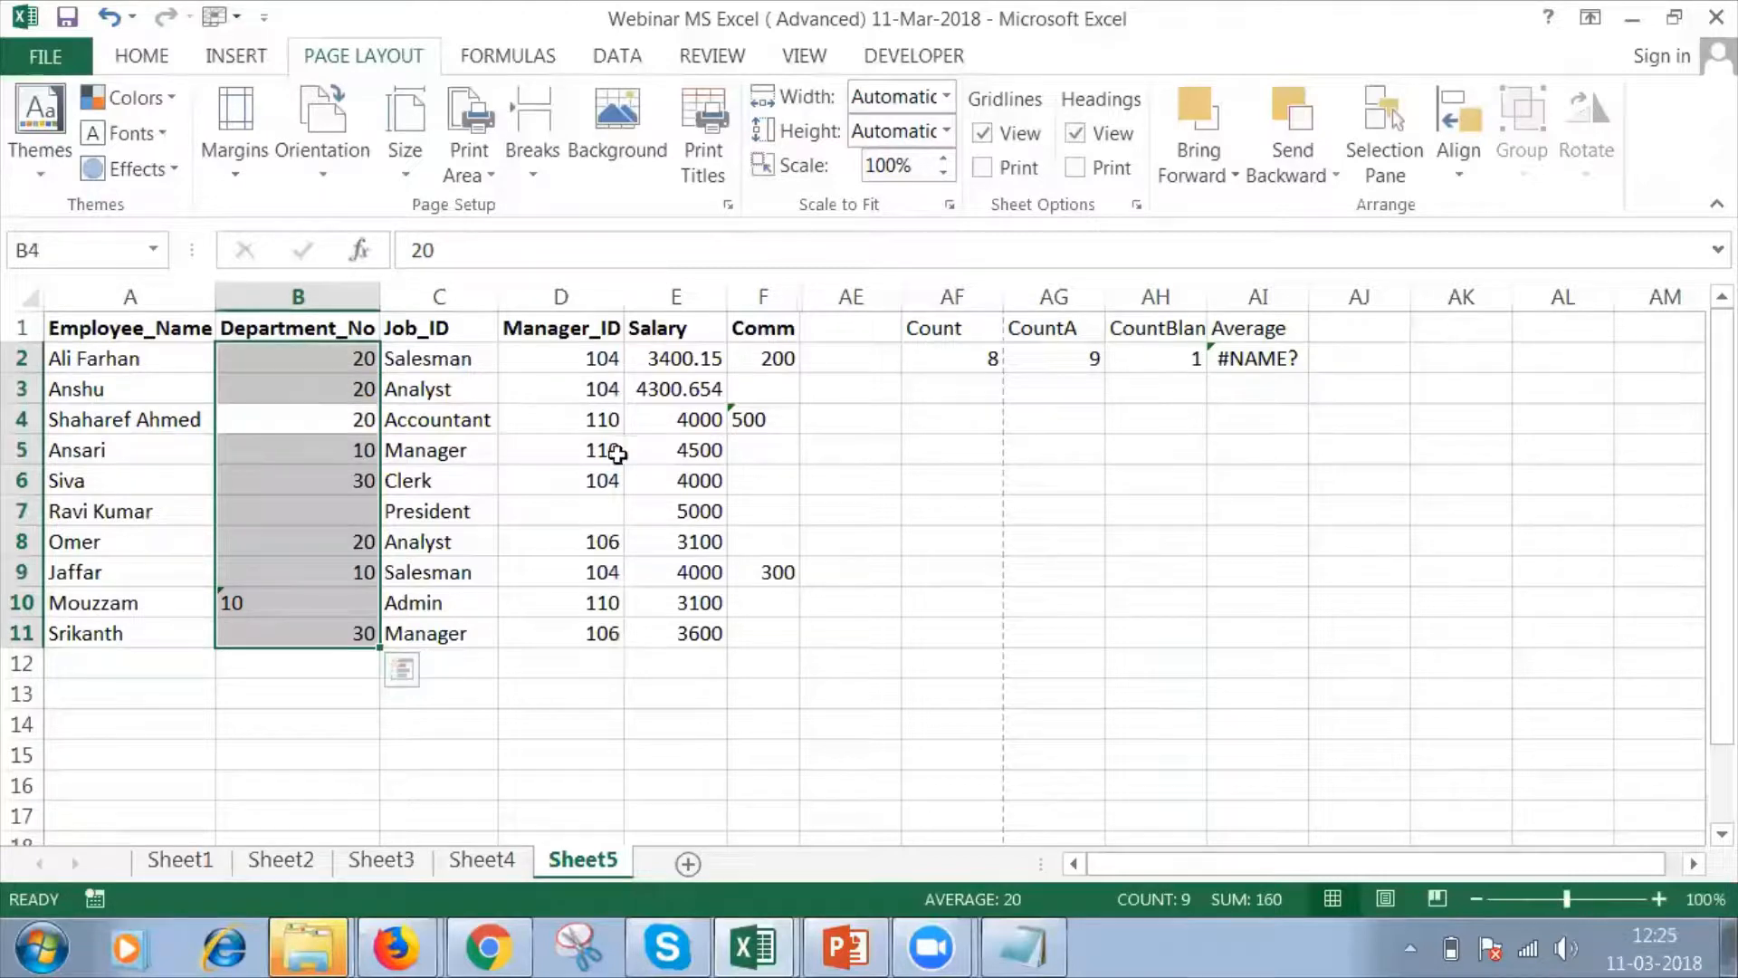
pyautogui.click(1347, 471)
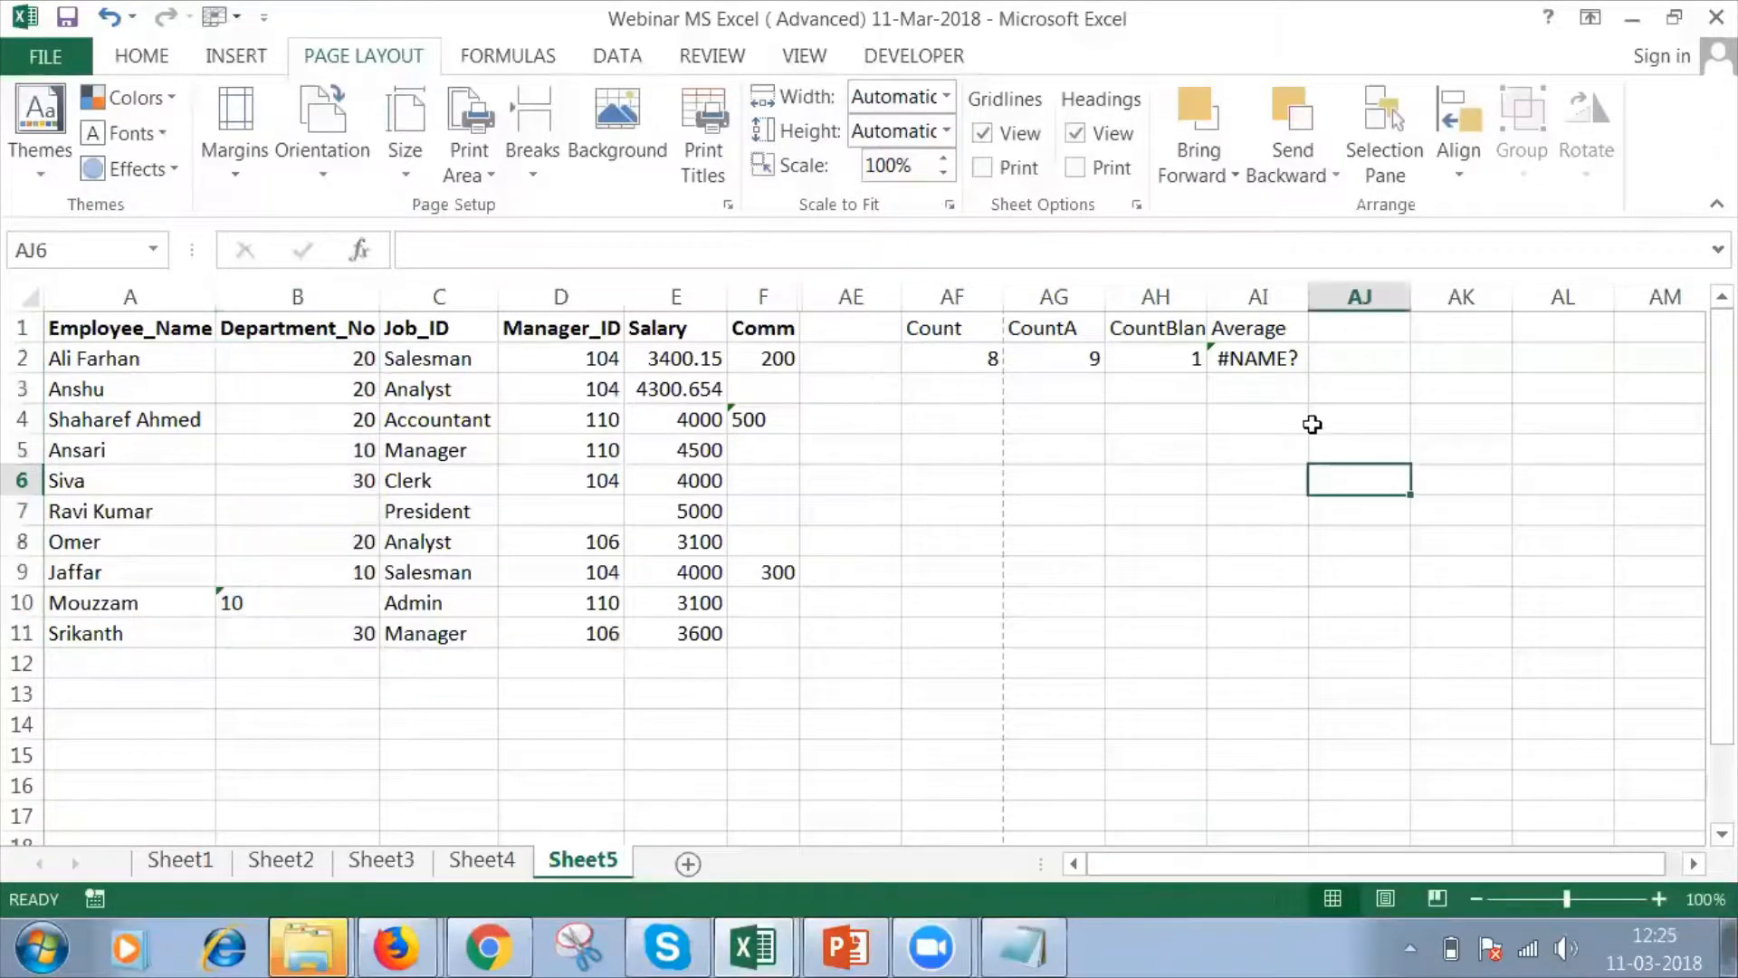
# Enter an AVERAGE formula over the Department_No range B2:B11 in cell AI2.
pyautogui.click(1276, 363)
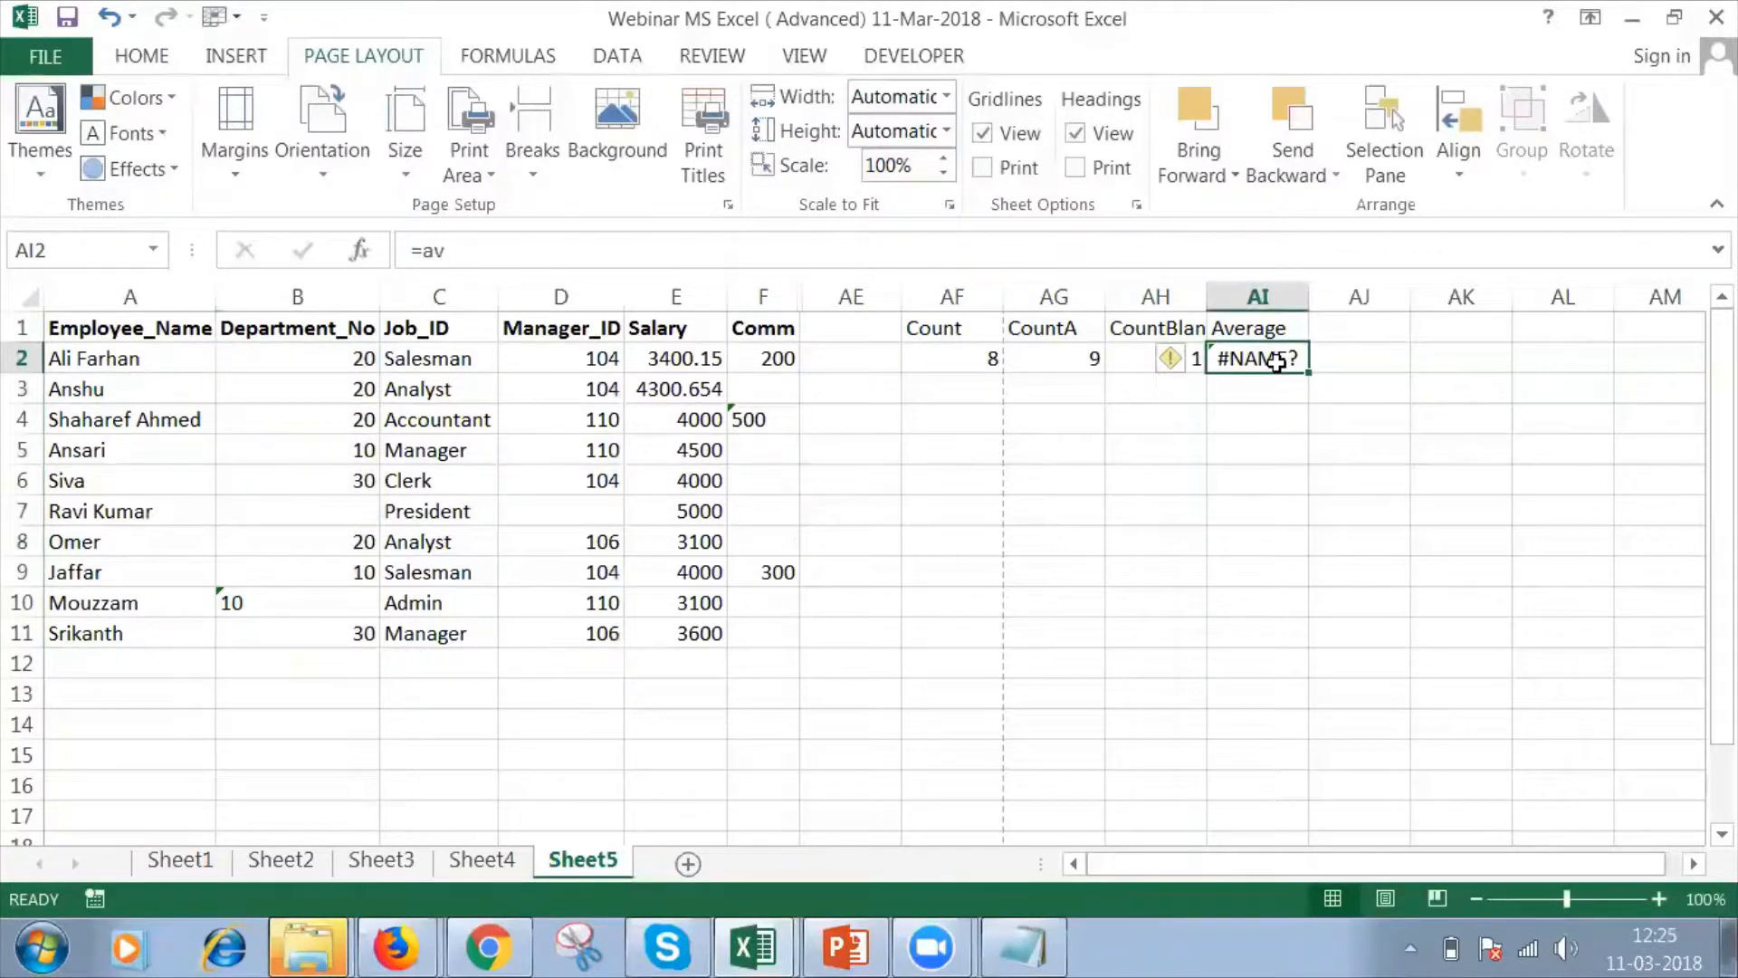
pyautogui.write('=ave')
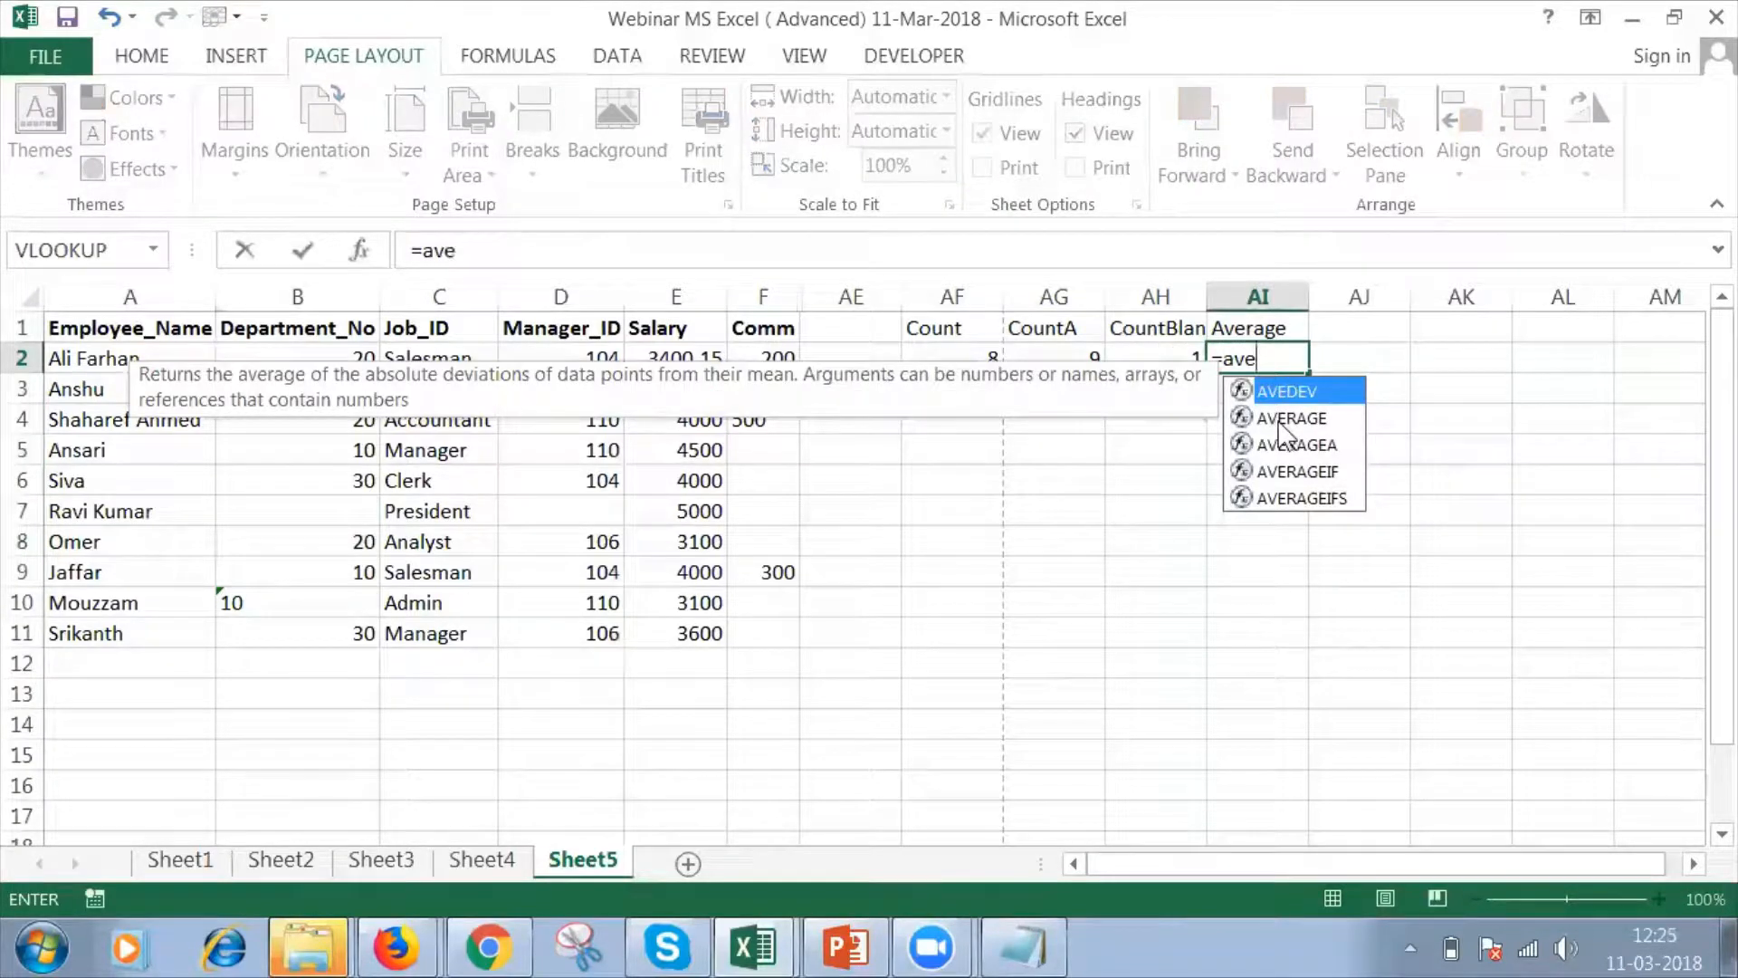
pyautogui.doubleClick(1282, 419)
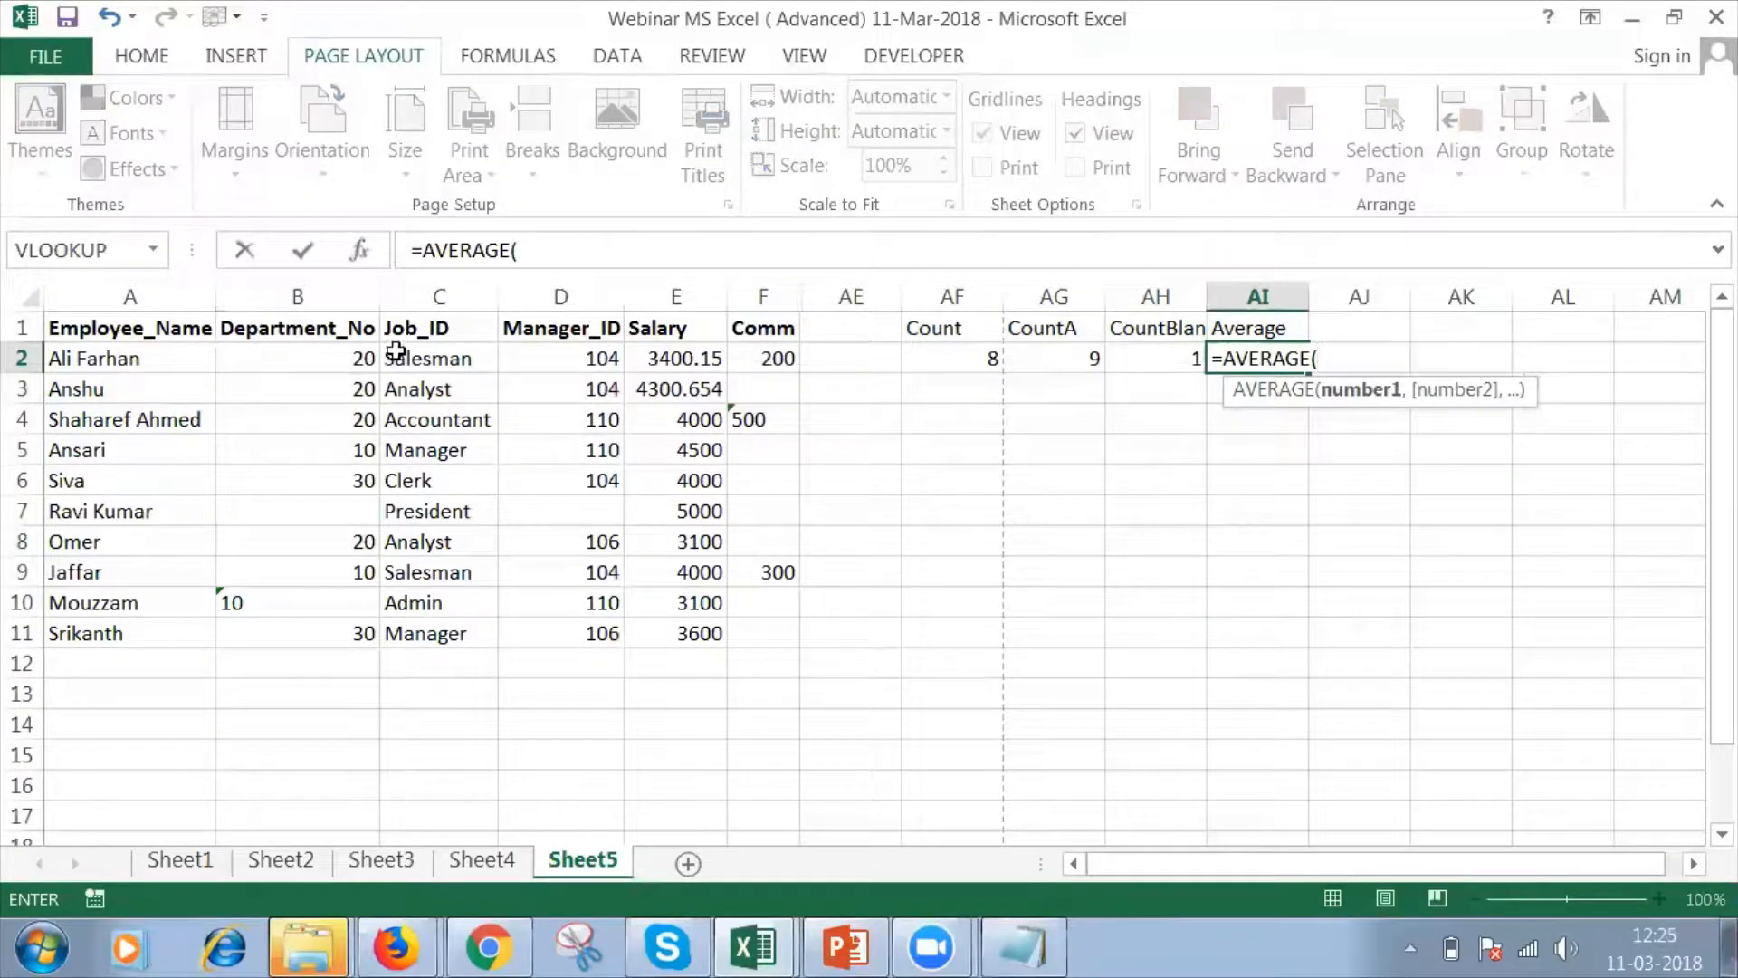
pyautogui.click(320, 365)
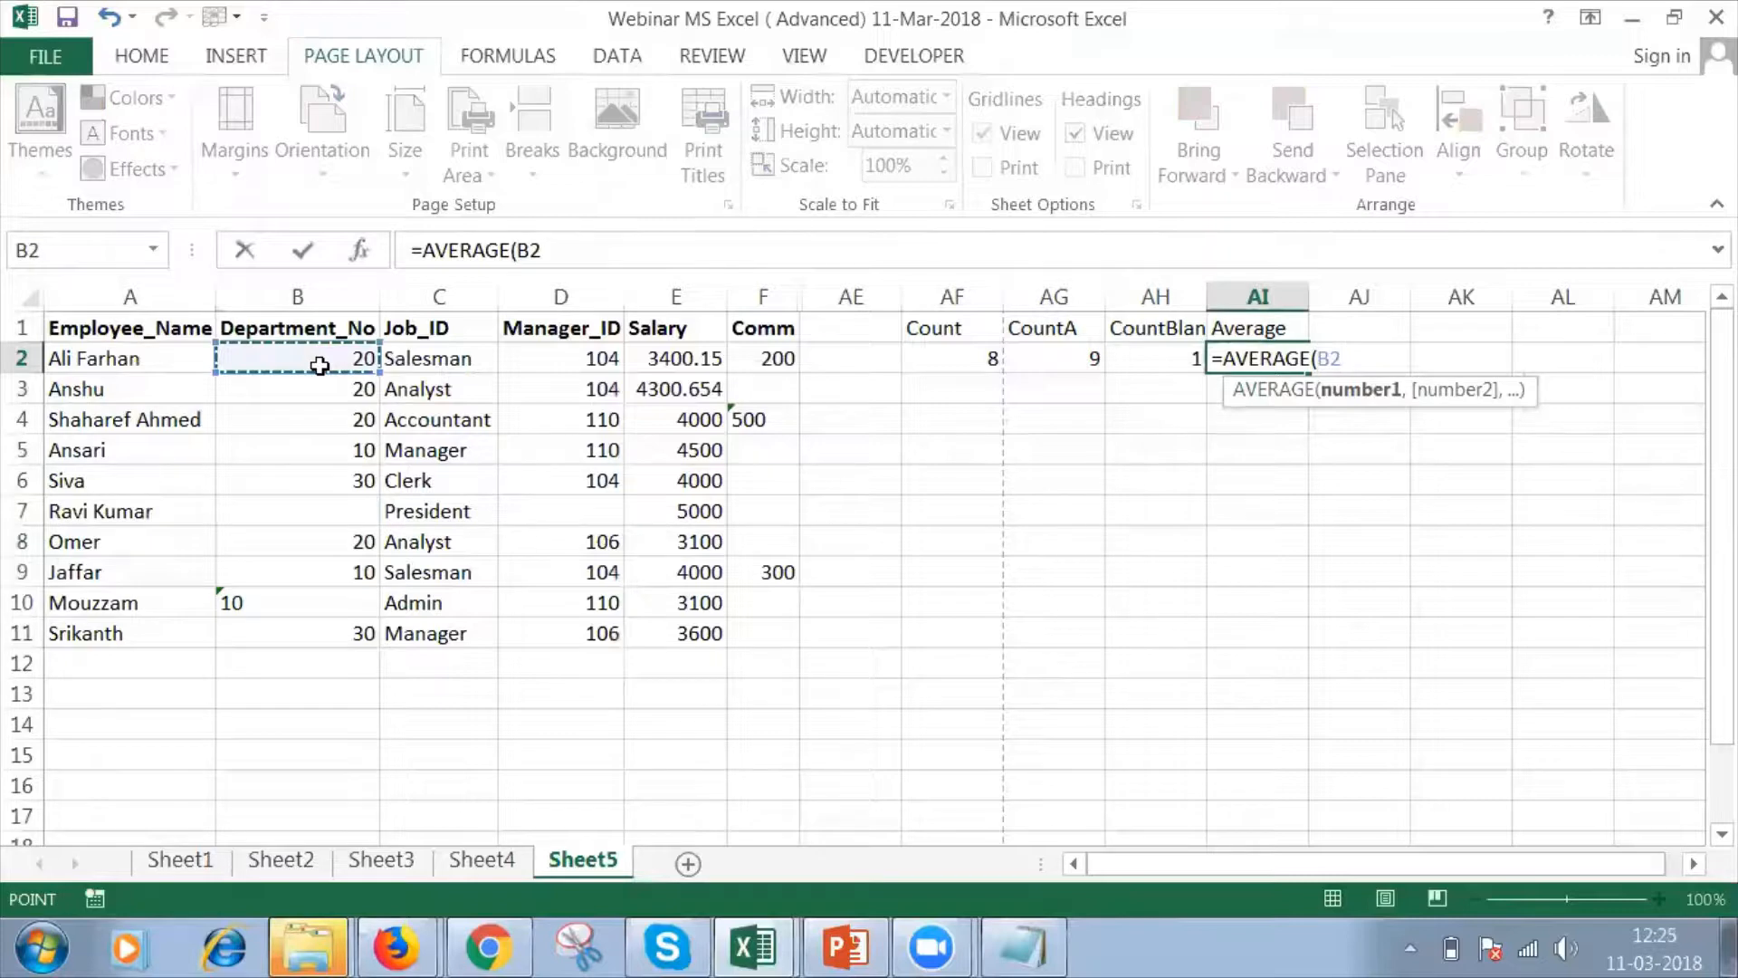
pyautogui.hotkey('shift', 'Down')
pyautogui.hotkey('shift', 'Down')
pyautogui.hotkey('shift', 'Down')
pyautogui.hotkey('shift', 'Down')
pyautogui.hotkey('shift', 'Down')
pyautogui.hotkey('shift', 'Down')
pyautogui.hotkey('shift', 'Down')
pyautogui.hotkey('shift', 'Down')
pyautogui.hotkey('shift', 'Down')
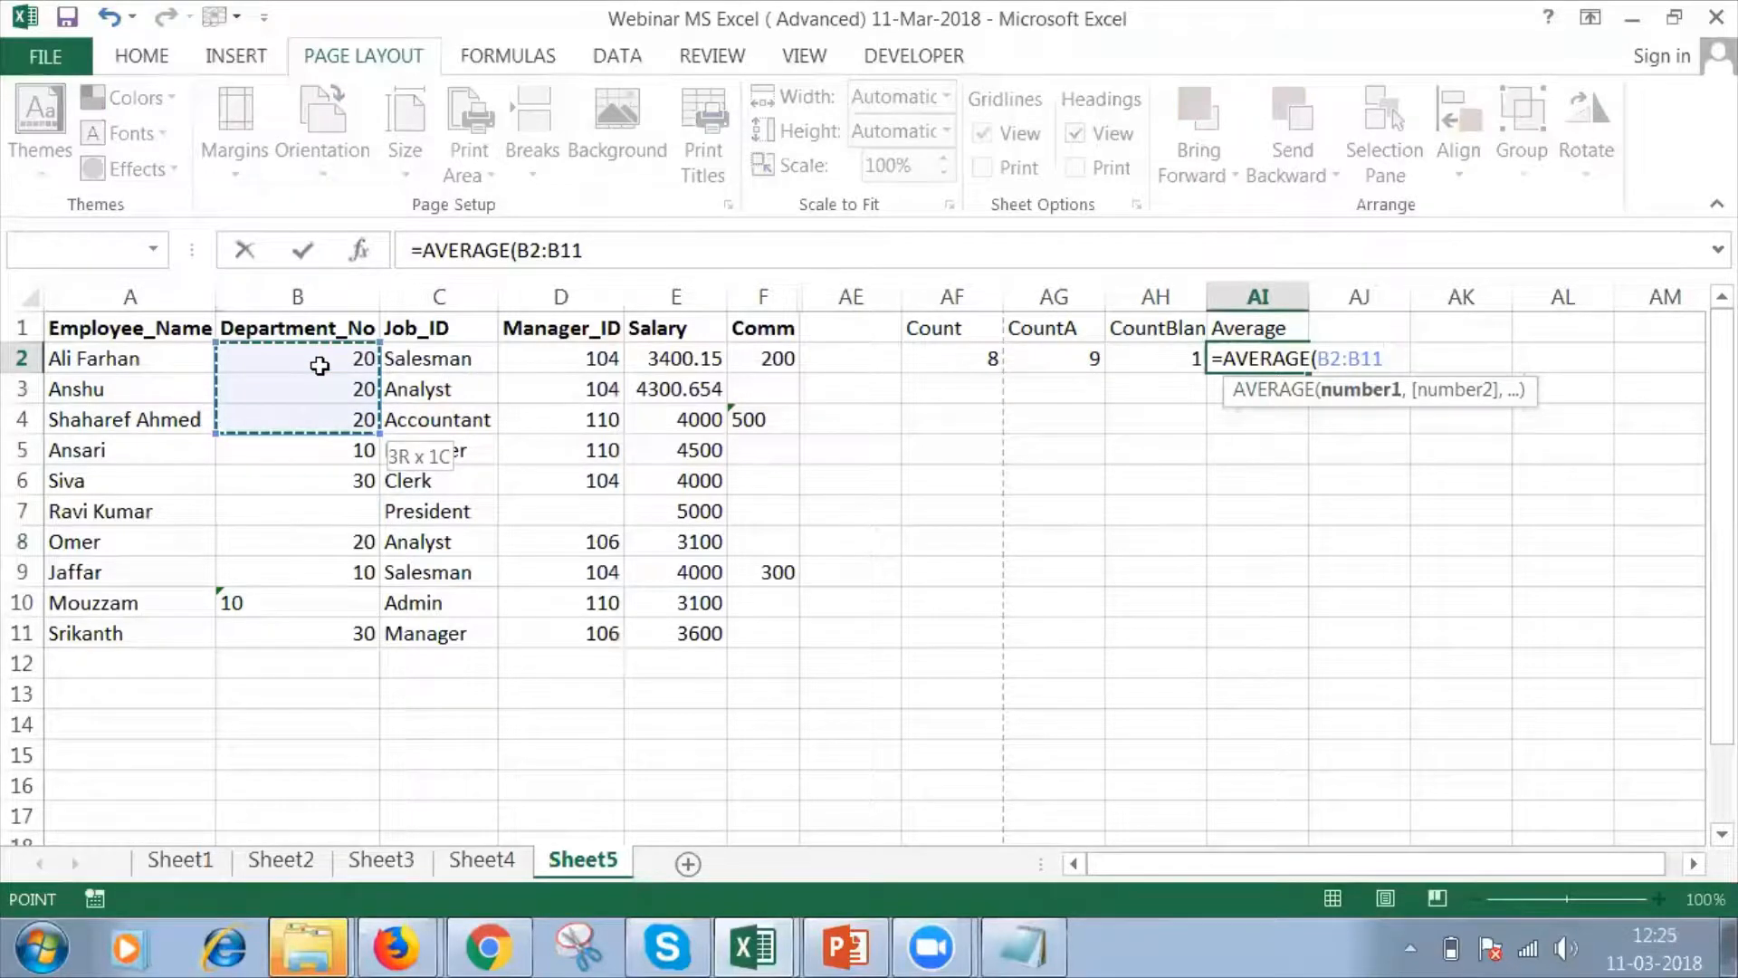
pyautogui.write(')')
pyautogui.press('Return')
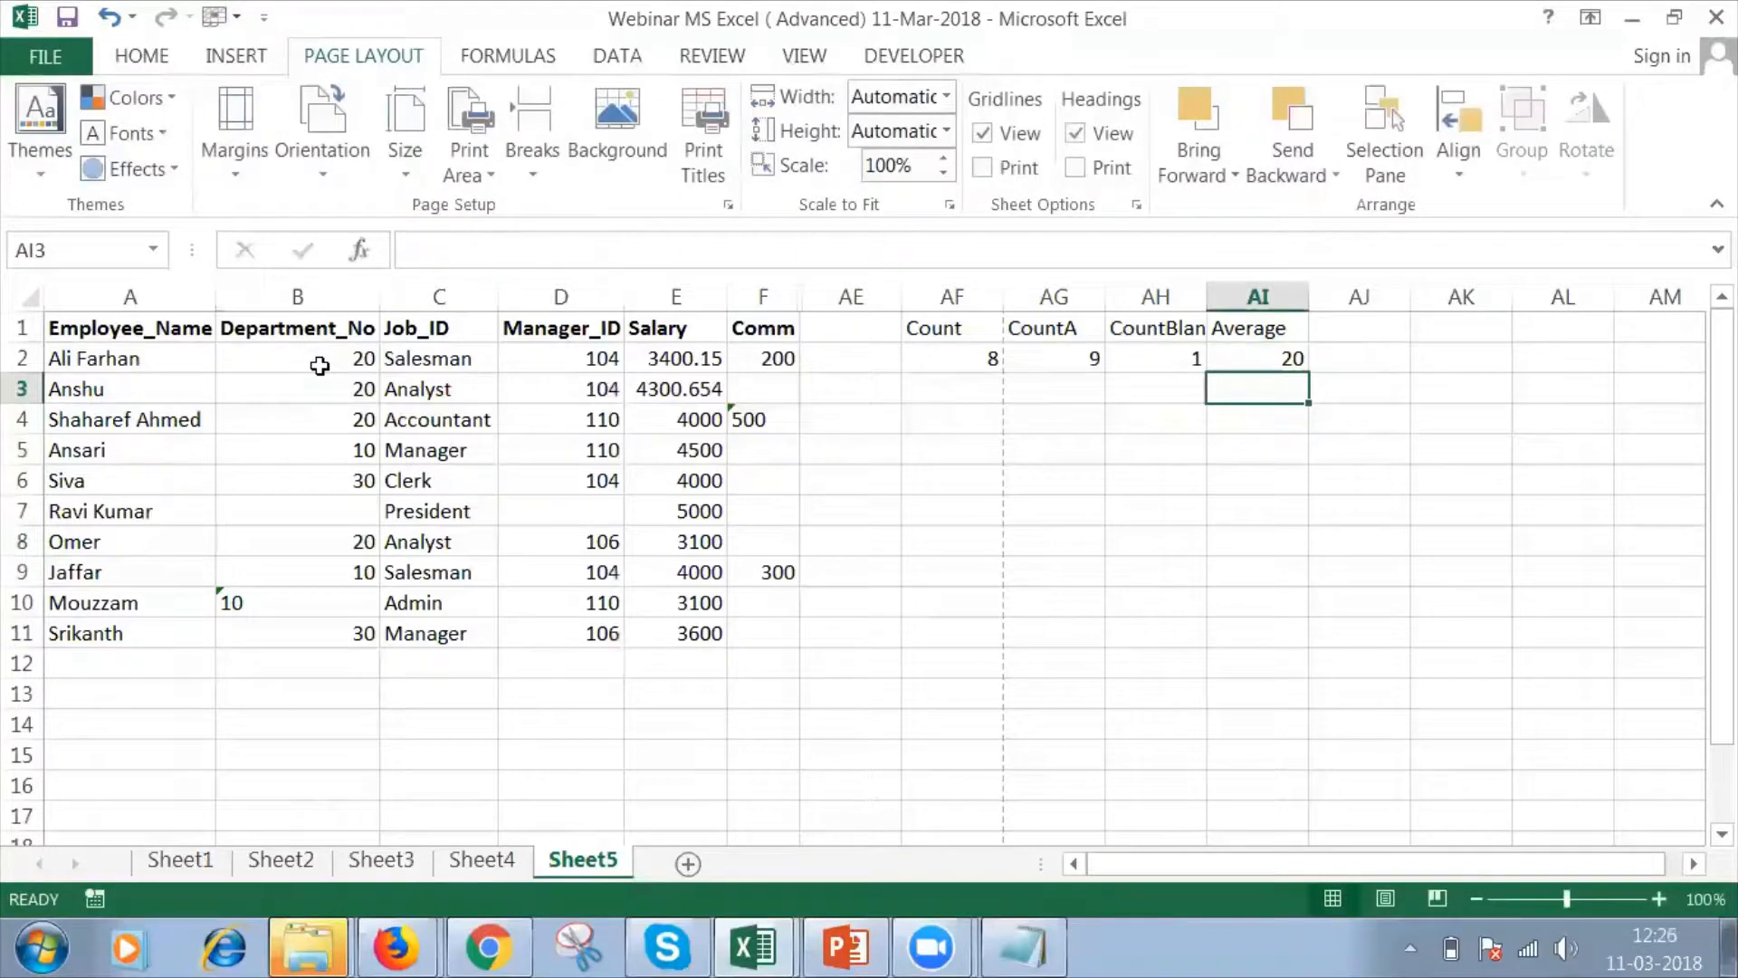
# Add the header "AverageA" in cell AJ1.
pyautogui.click(1368, 328)
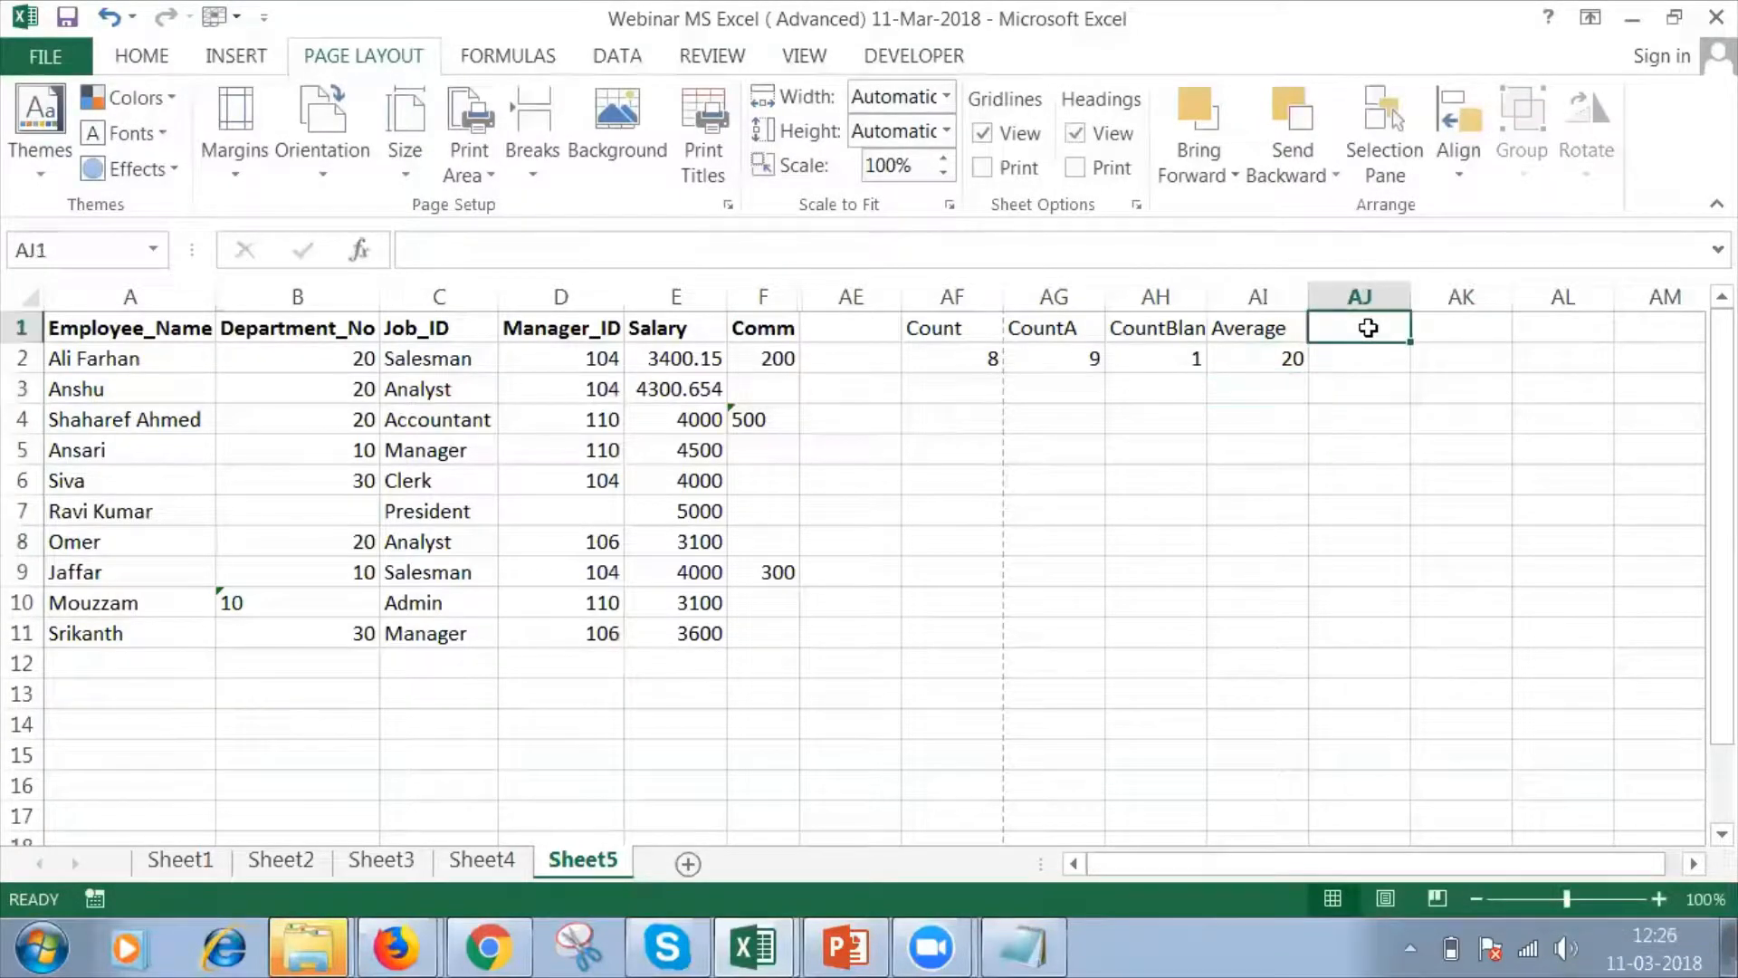
pyautogui.write('ave')
pyautogui.press('BackSpace')
pyautogui.press('BackSpace')
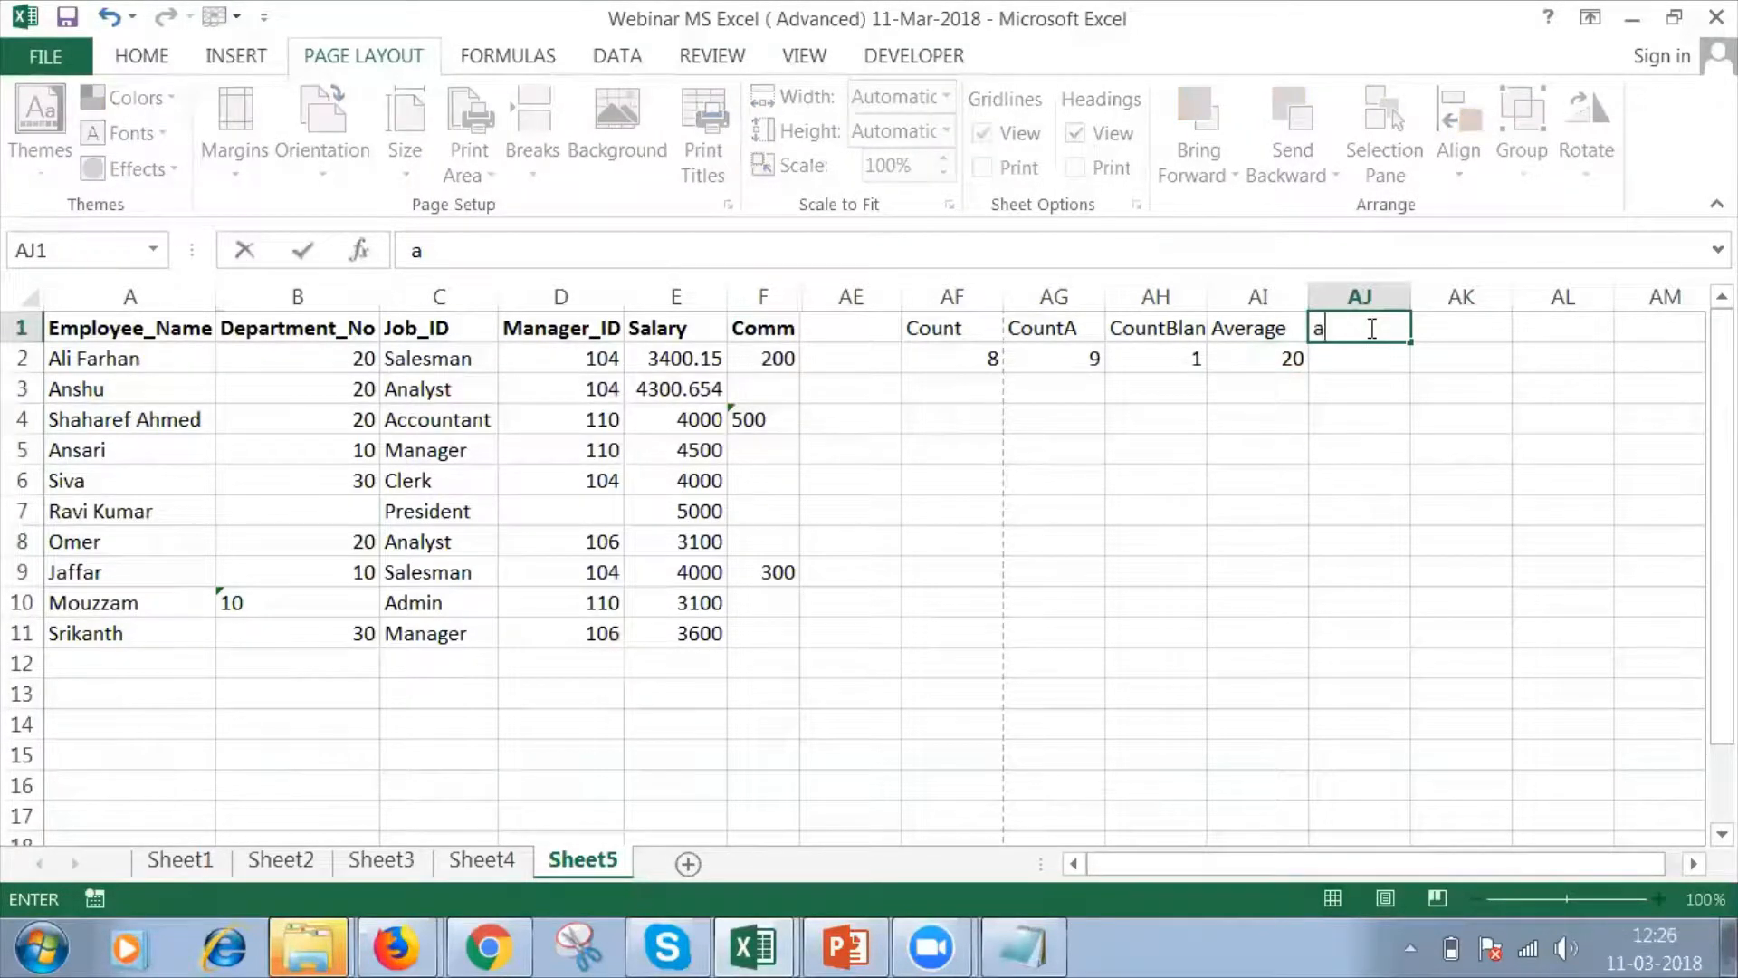
pyautogui.press('BackSpace')
pyautogui.write('Average')
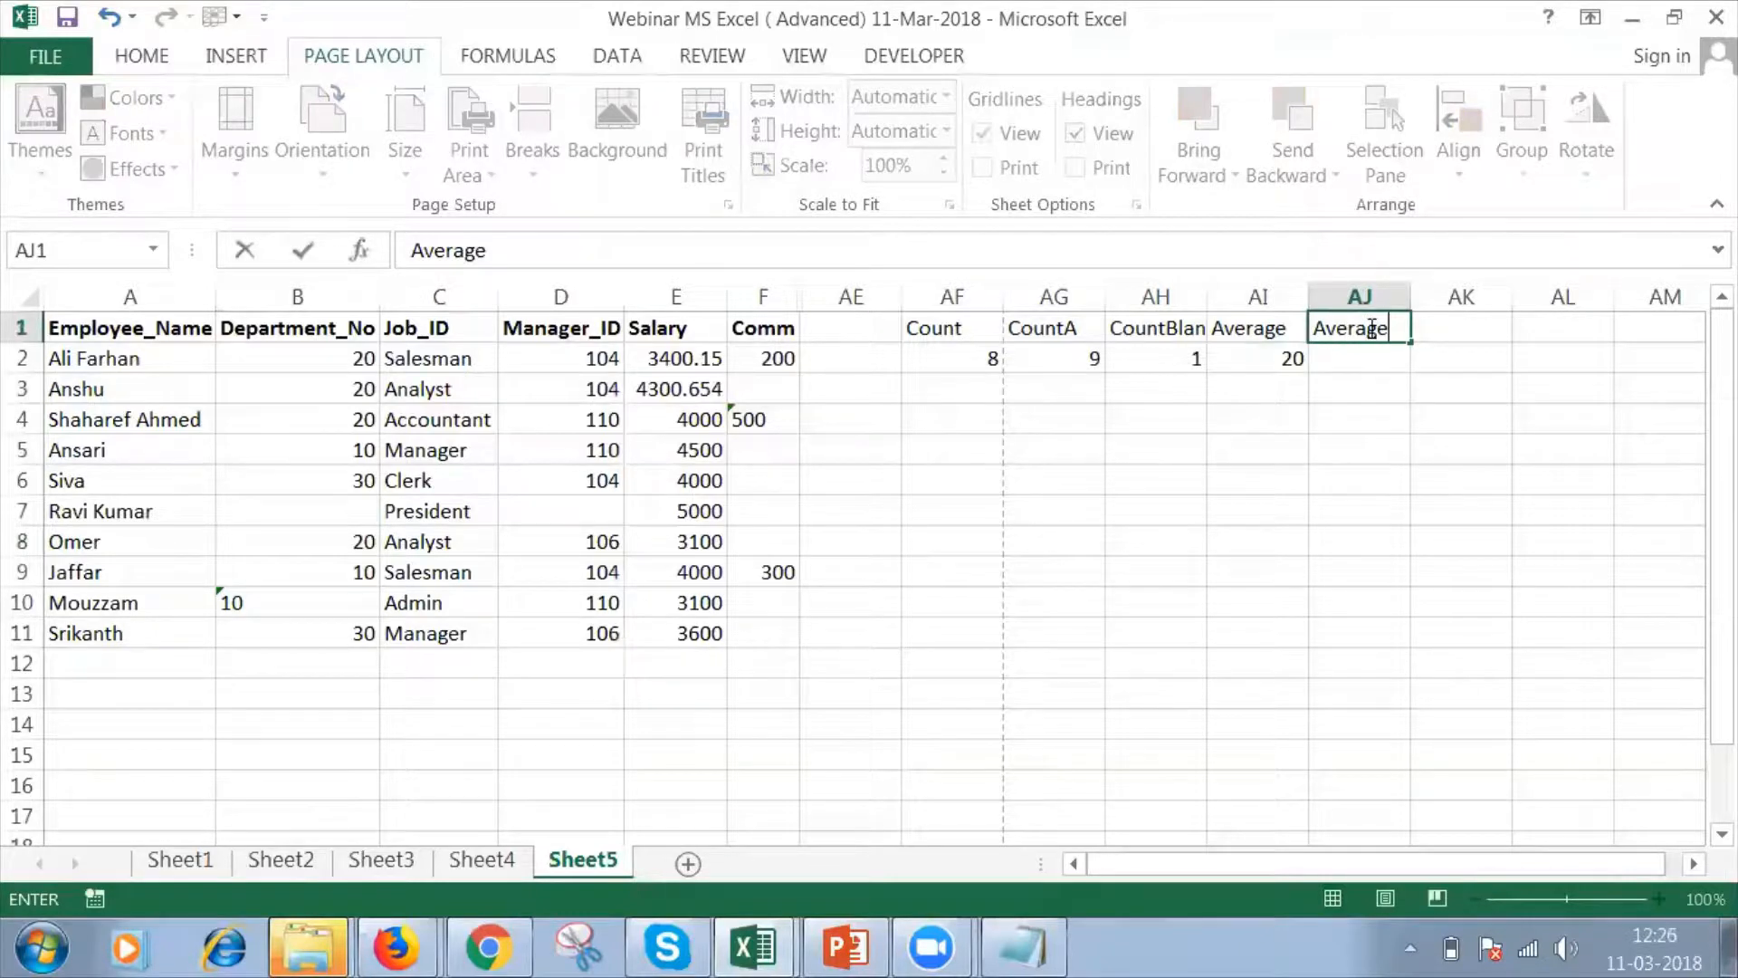
pyautogui.write('A')
pyautogui.press('Return')
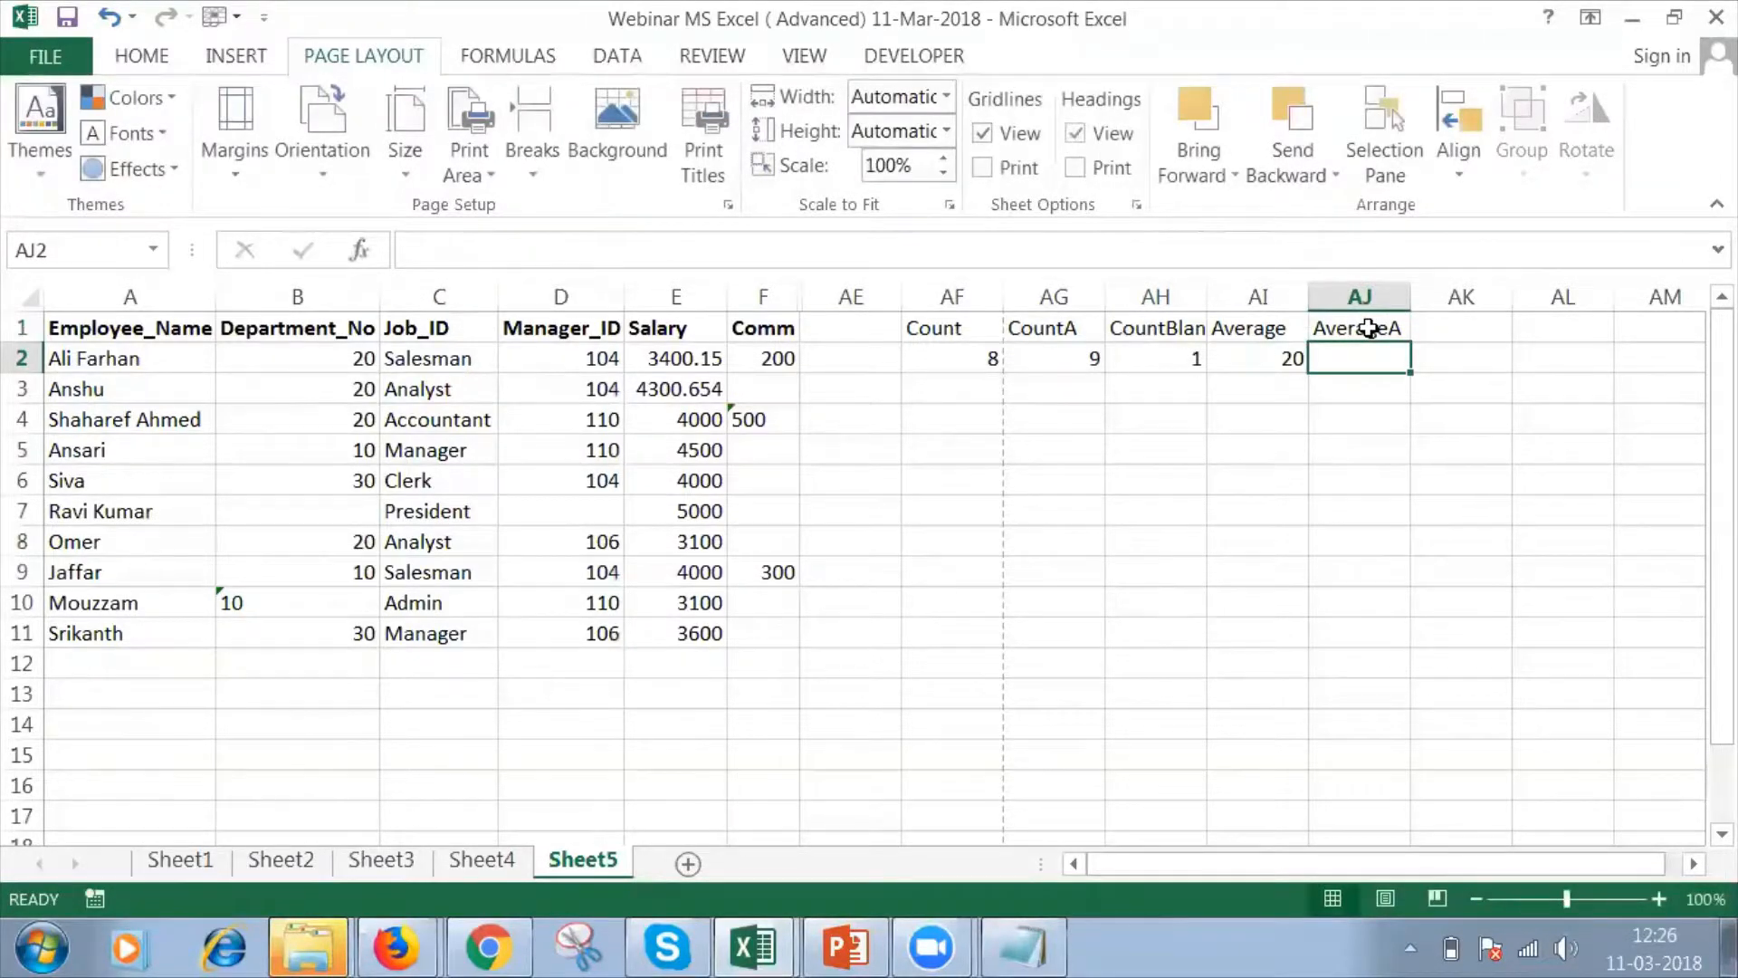
# Enter an AVERAGEA formula over the Department_No range B2:B11 in cell AJ2.
pyautogui.write('-a')
pyautogui.press('BackSpace')
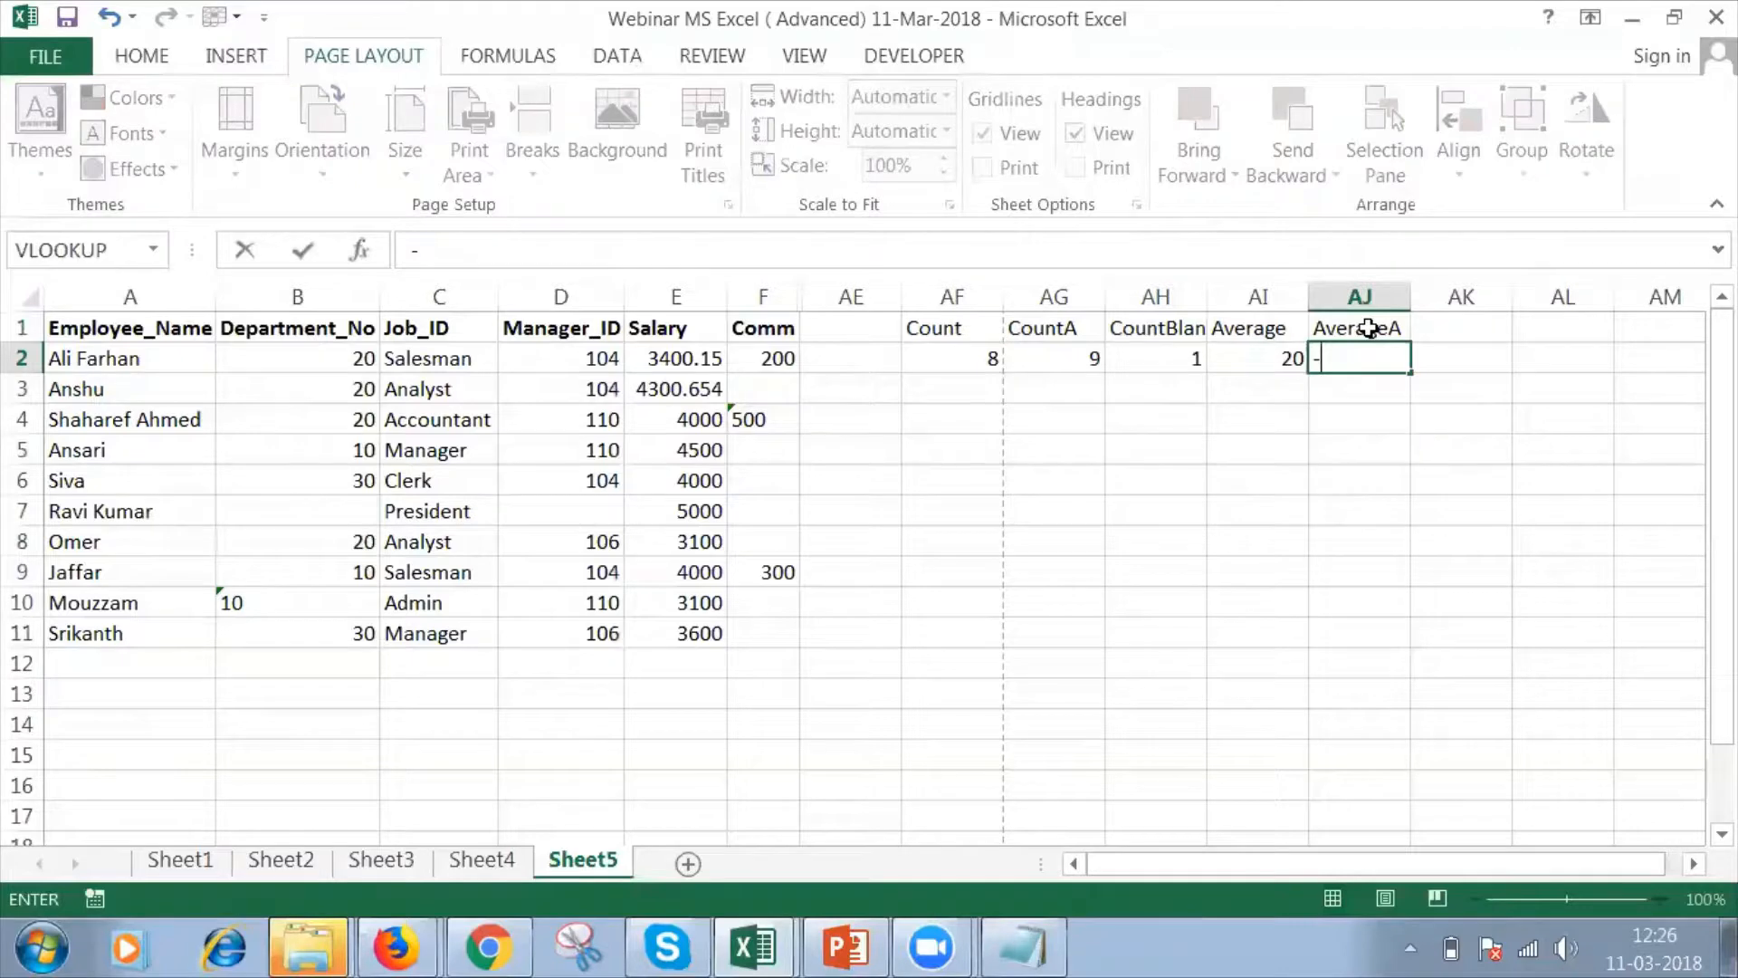
pyautogui.write('ave')
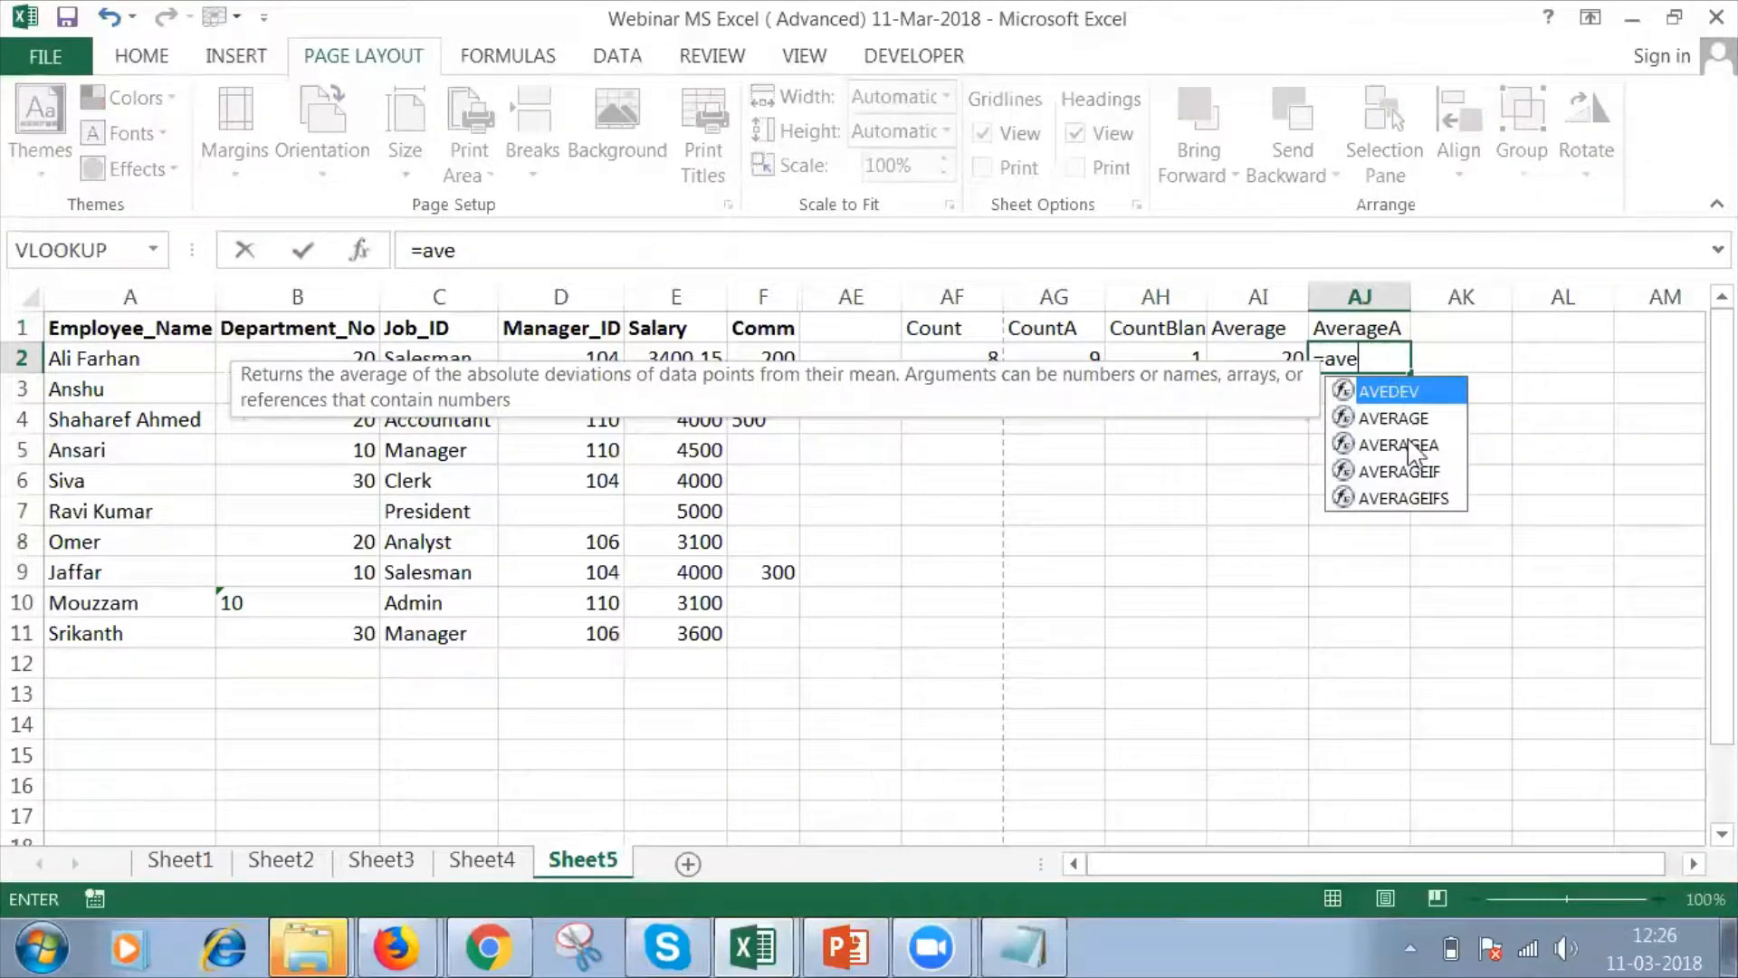
pyautogui.doubleClick(1409, 443)
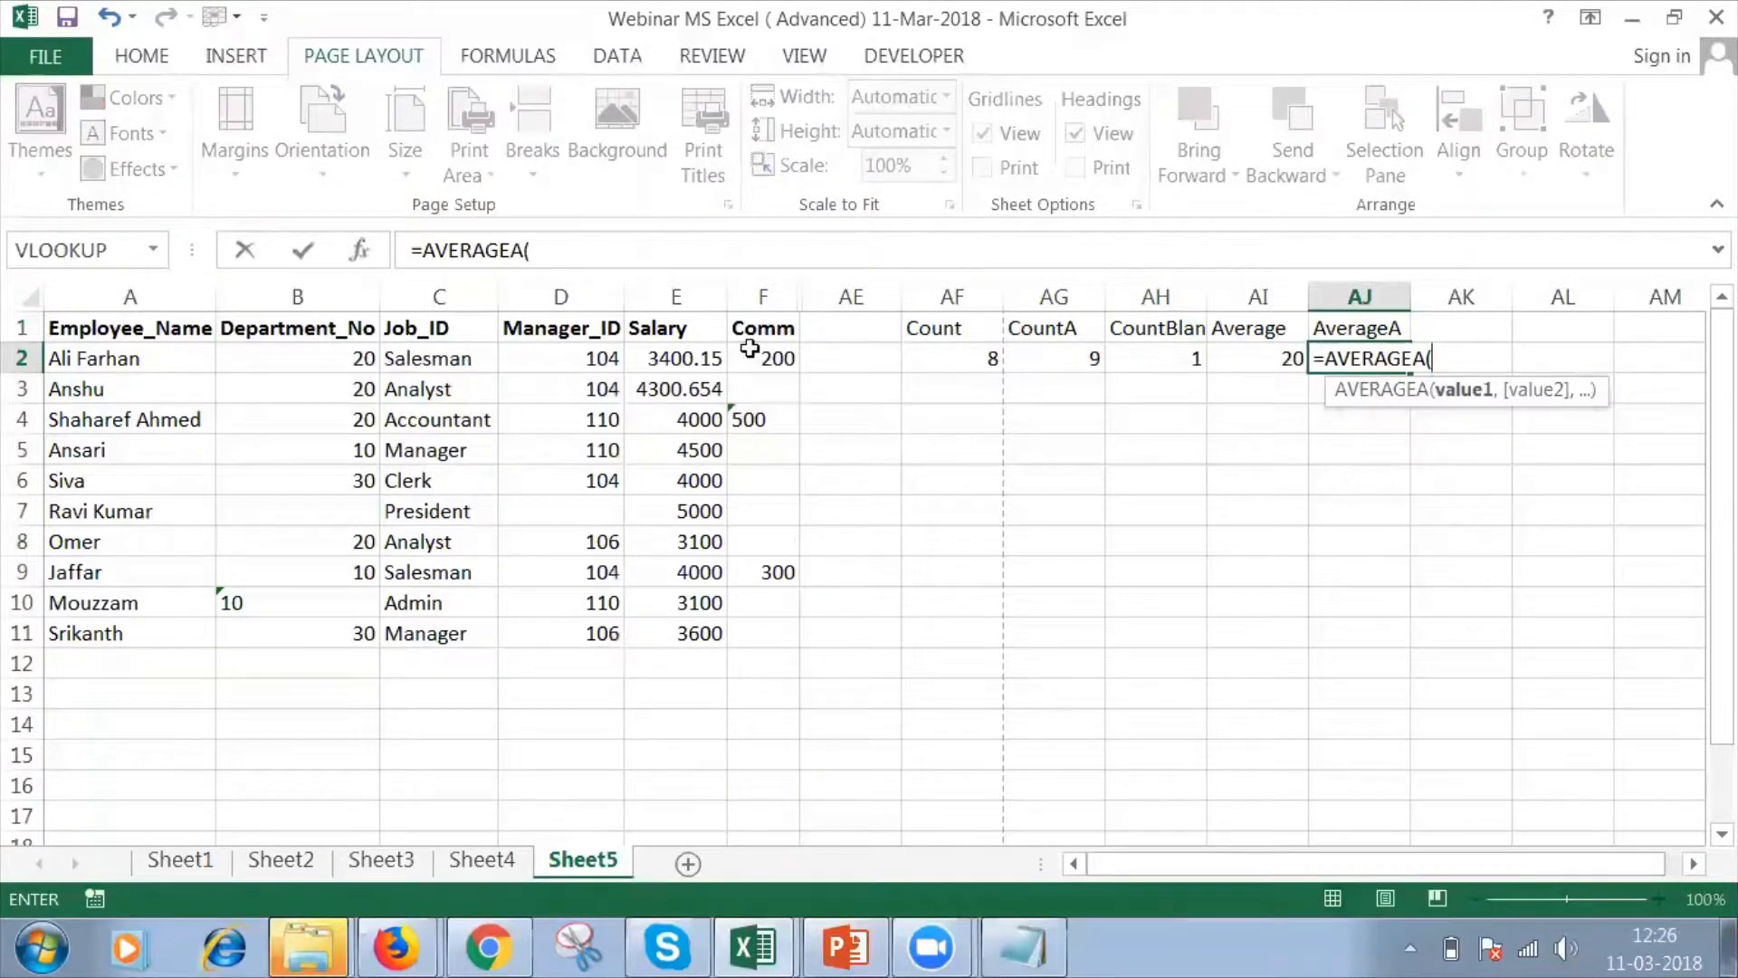
pyautogui.click(348, 358)
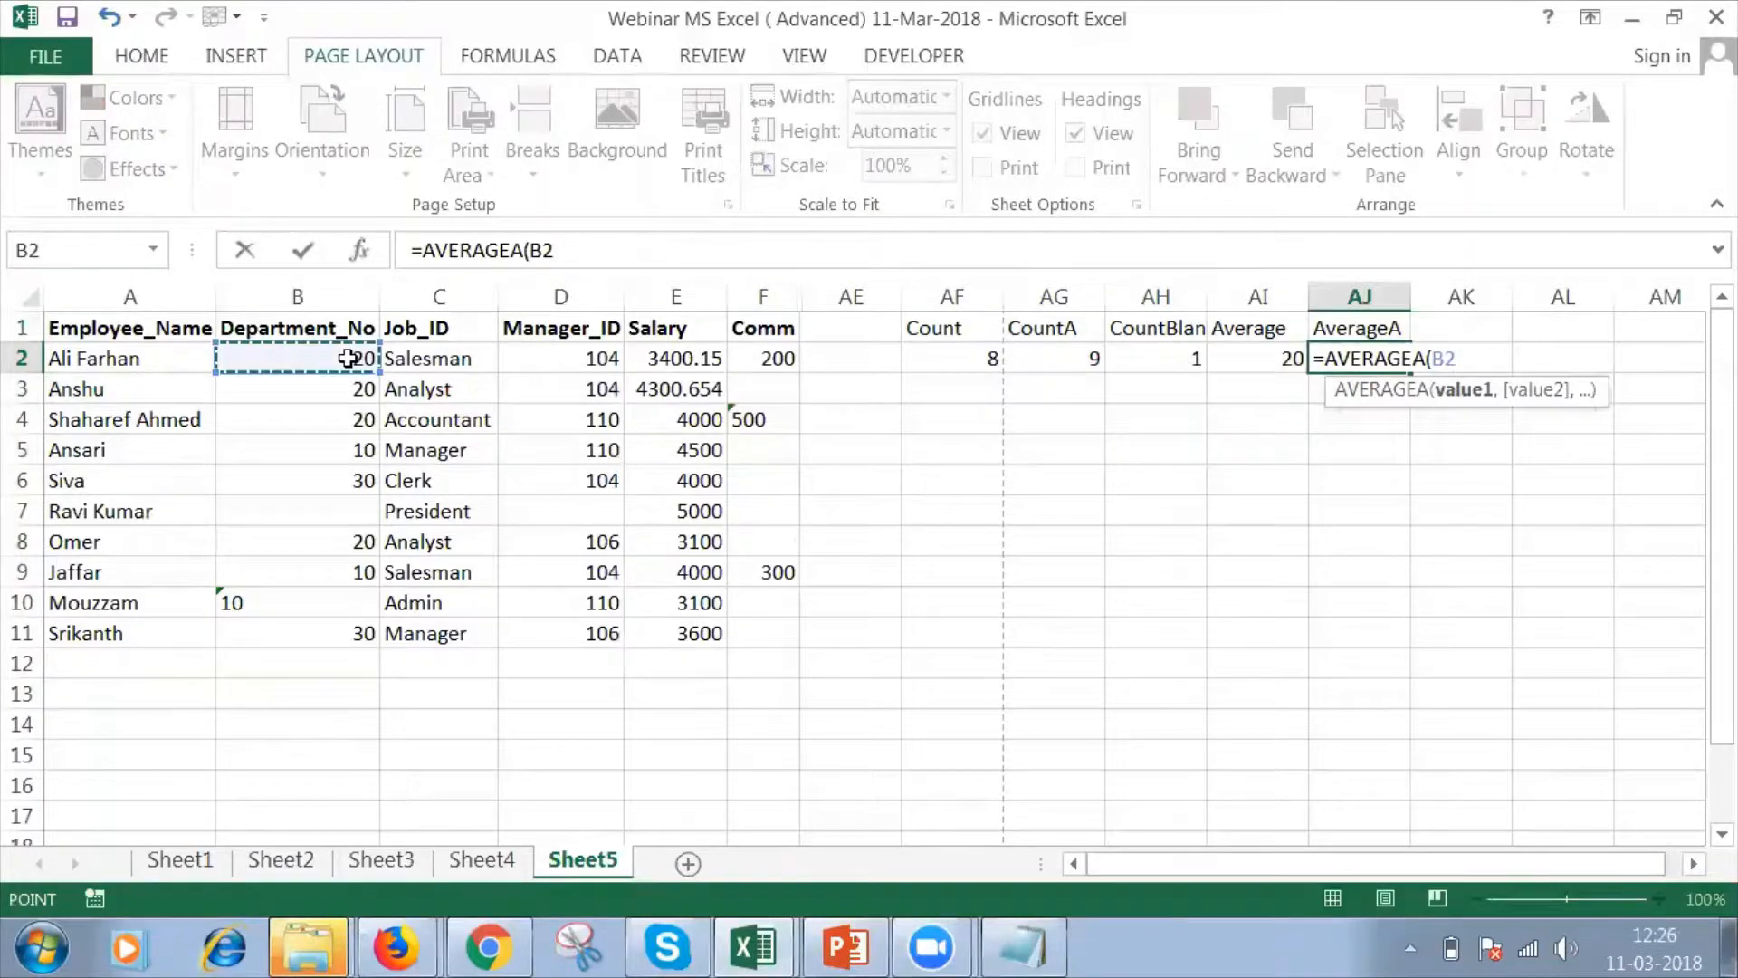
pyautogui.hotkey('shift', 'Down')
pyautogui.hotkey('shift', 'Down')
pyautogui.hotkey('shift', 'Down')
pyautogui.hotkey('shift', 'Down')
pyautogui.hotkey('shift', 'Down')
pyautogui.hotkey('shift', 'Down')
pyautogui.hotkey('shift', 'Down')
pyautogui.hotkey('shift', 'Down')
pyautogui.hotkey('shift', 'Down')
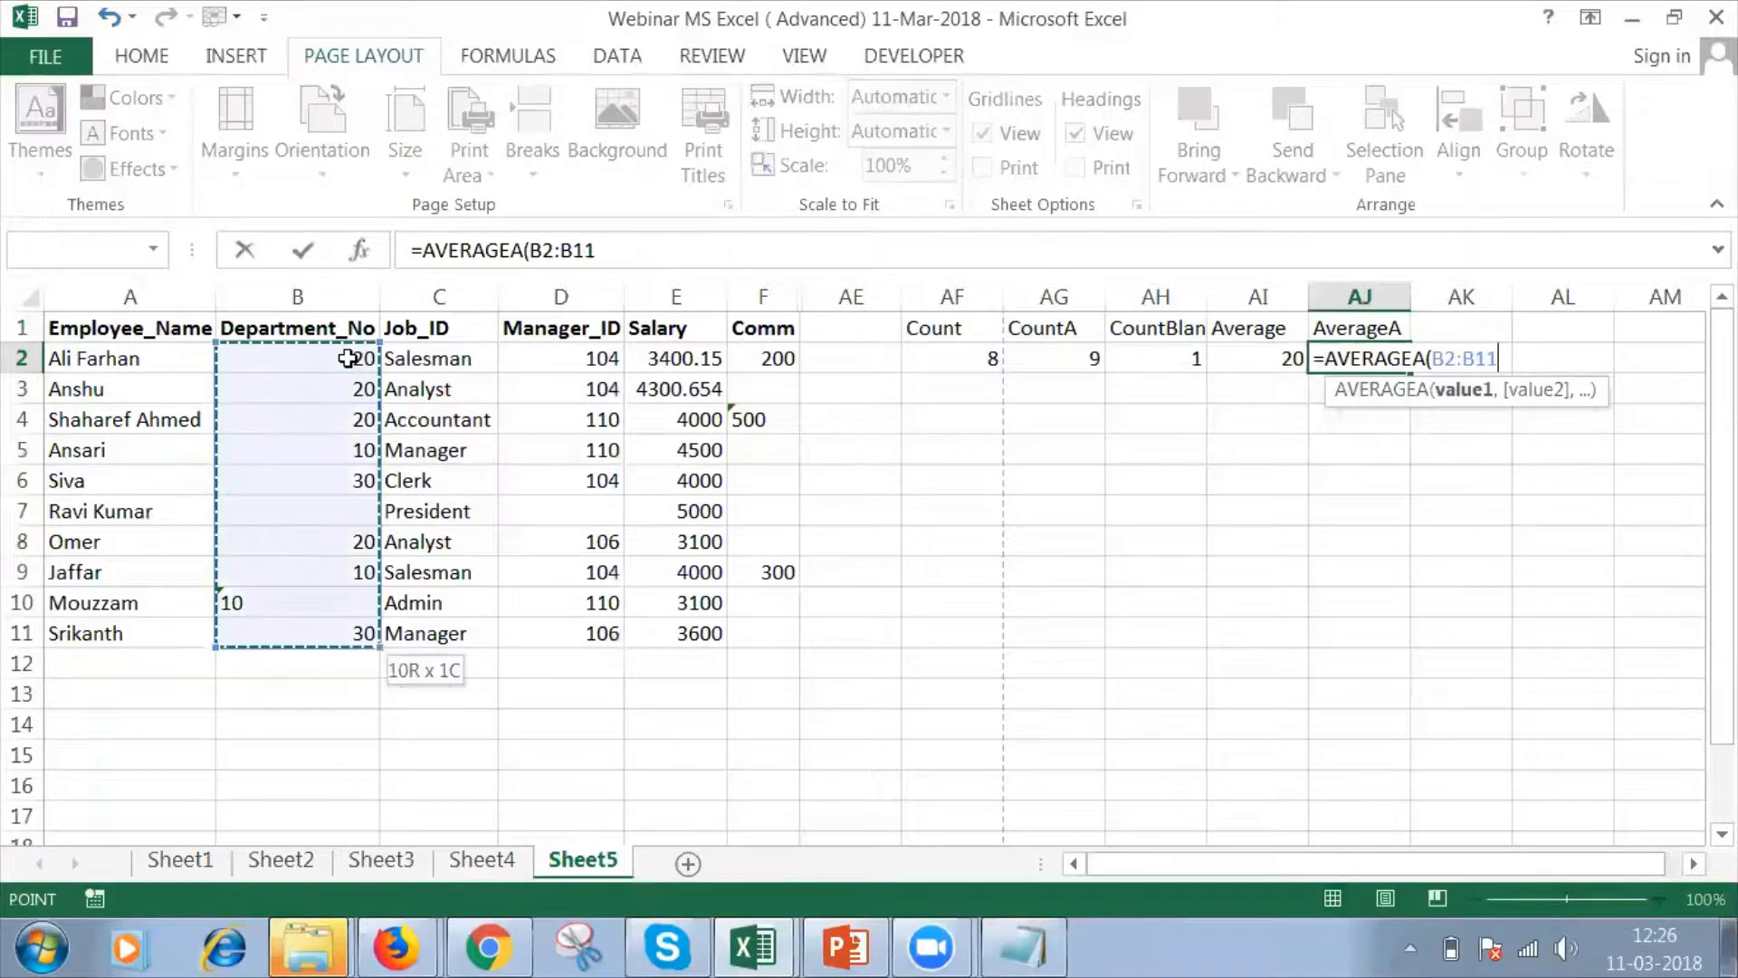
pyautogui.write(')')
pyautogui.press('Return')
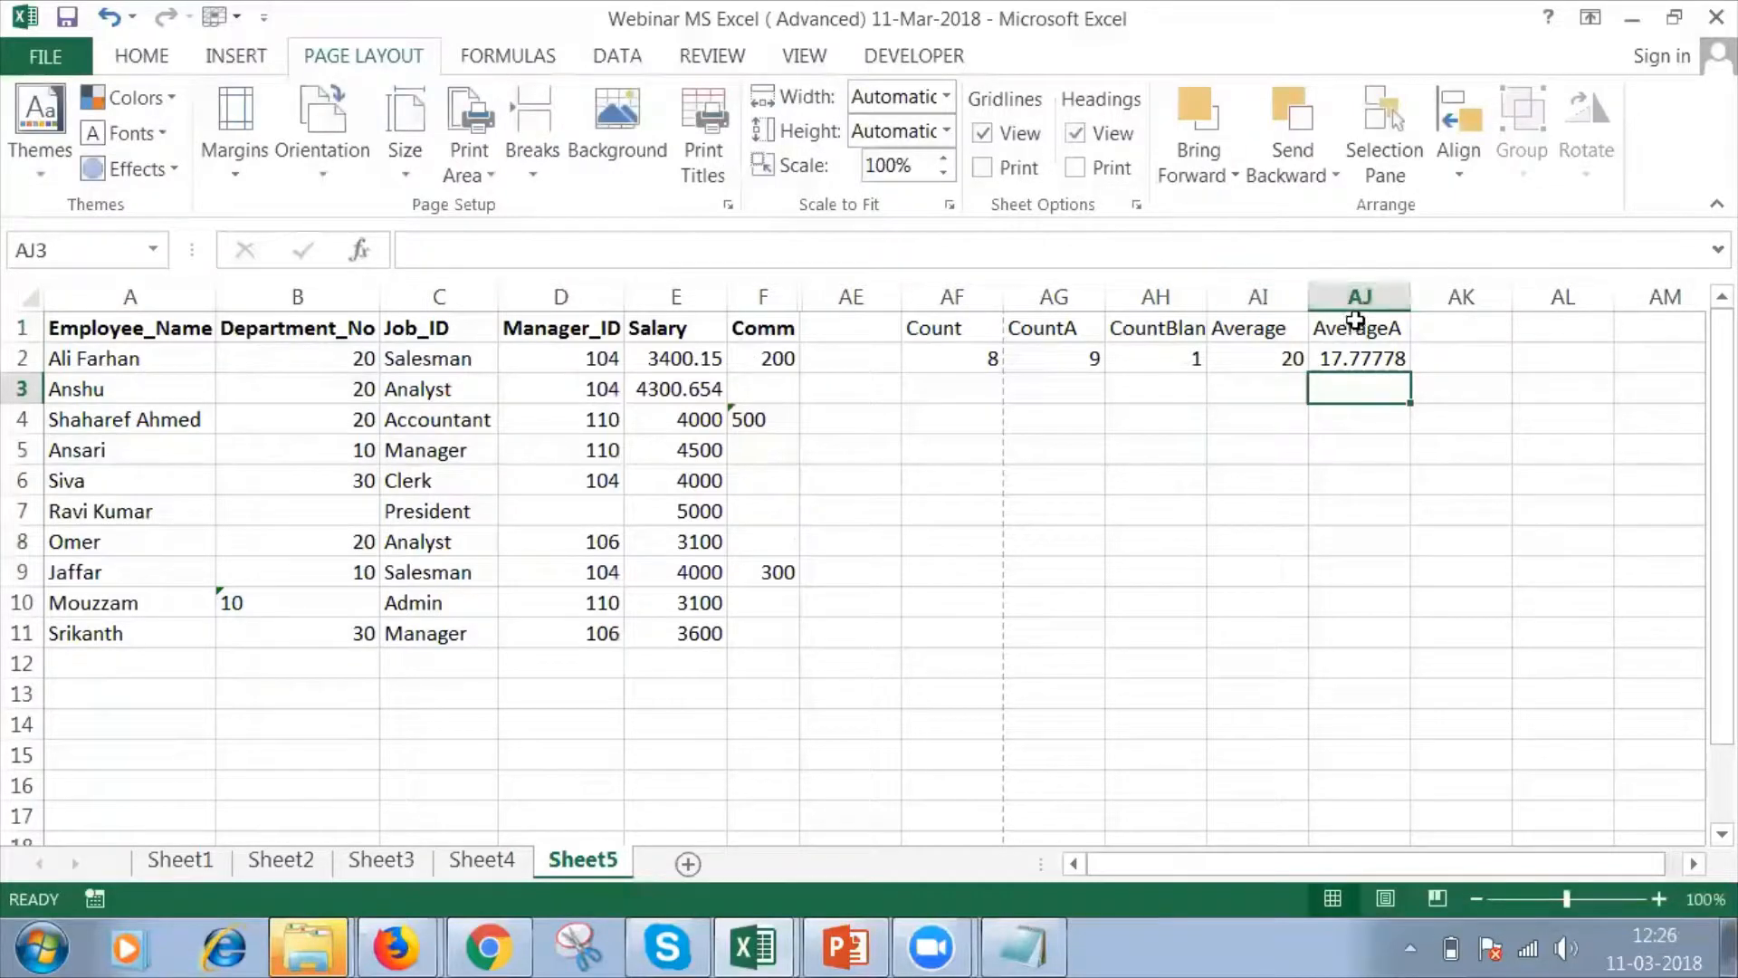
# Review the CountA formula and Average header, and check the Statistical Functions slide in PowerPoint before returning to Excel.
pyautogui.click(1050, 356)
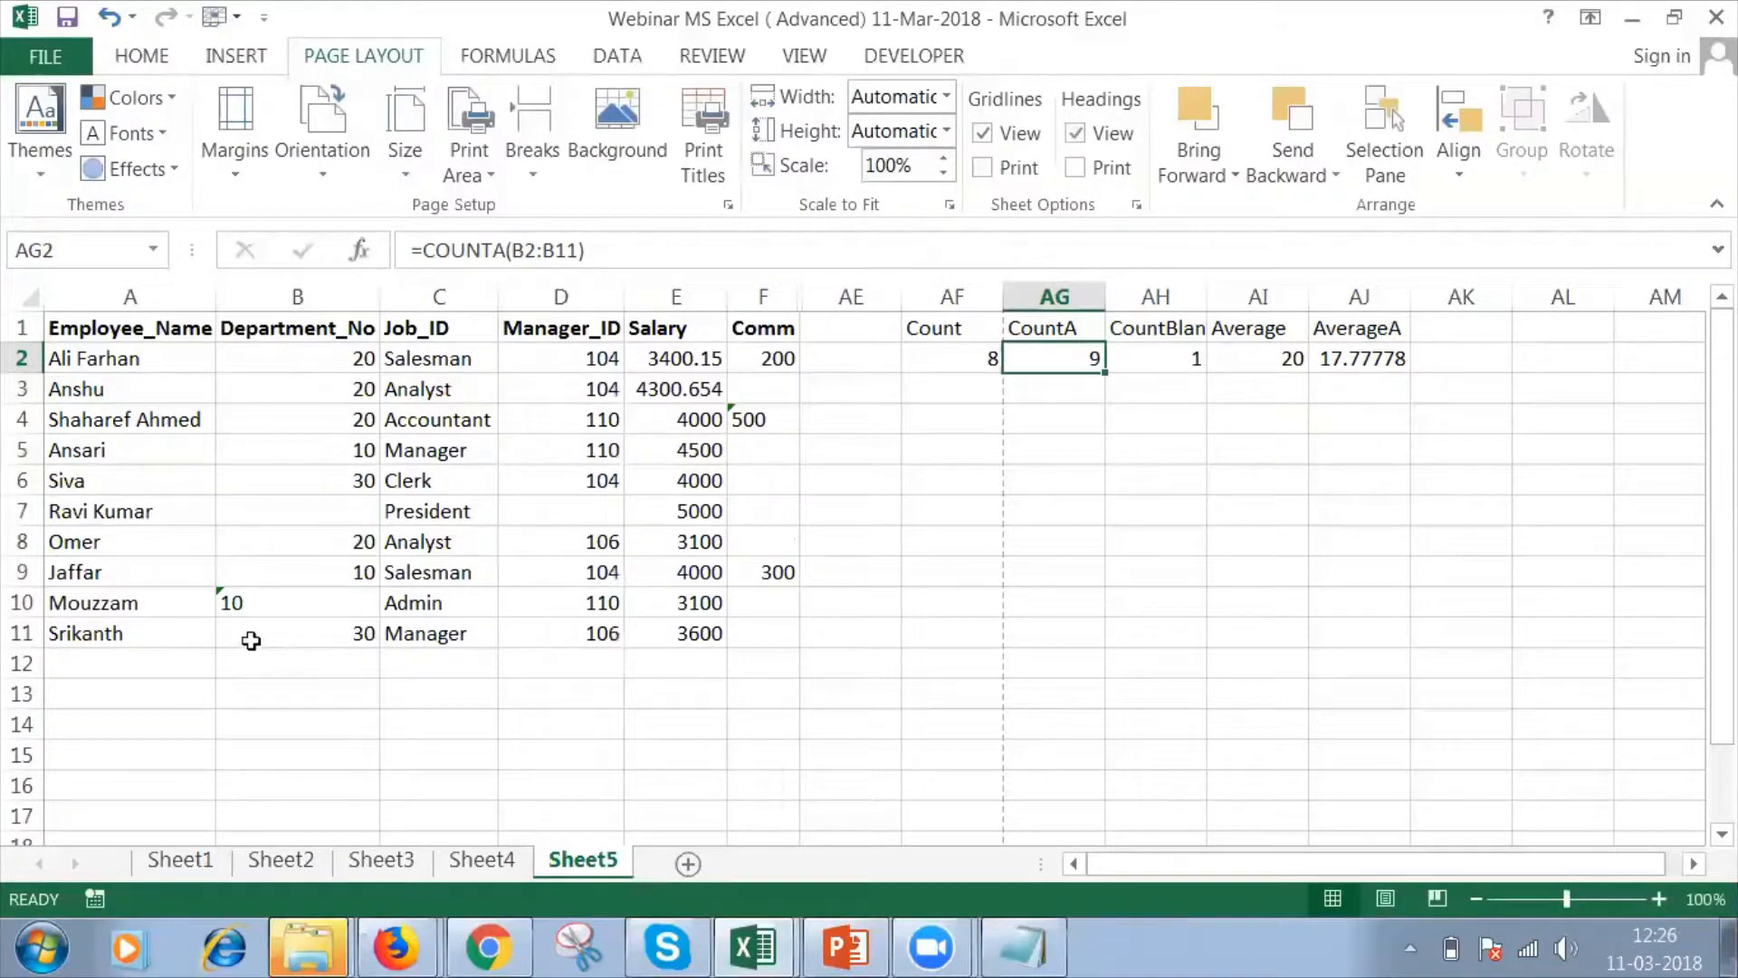
pyautogui.click(1275, 328)
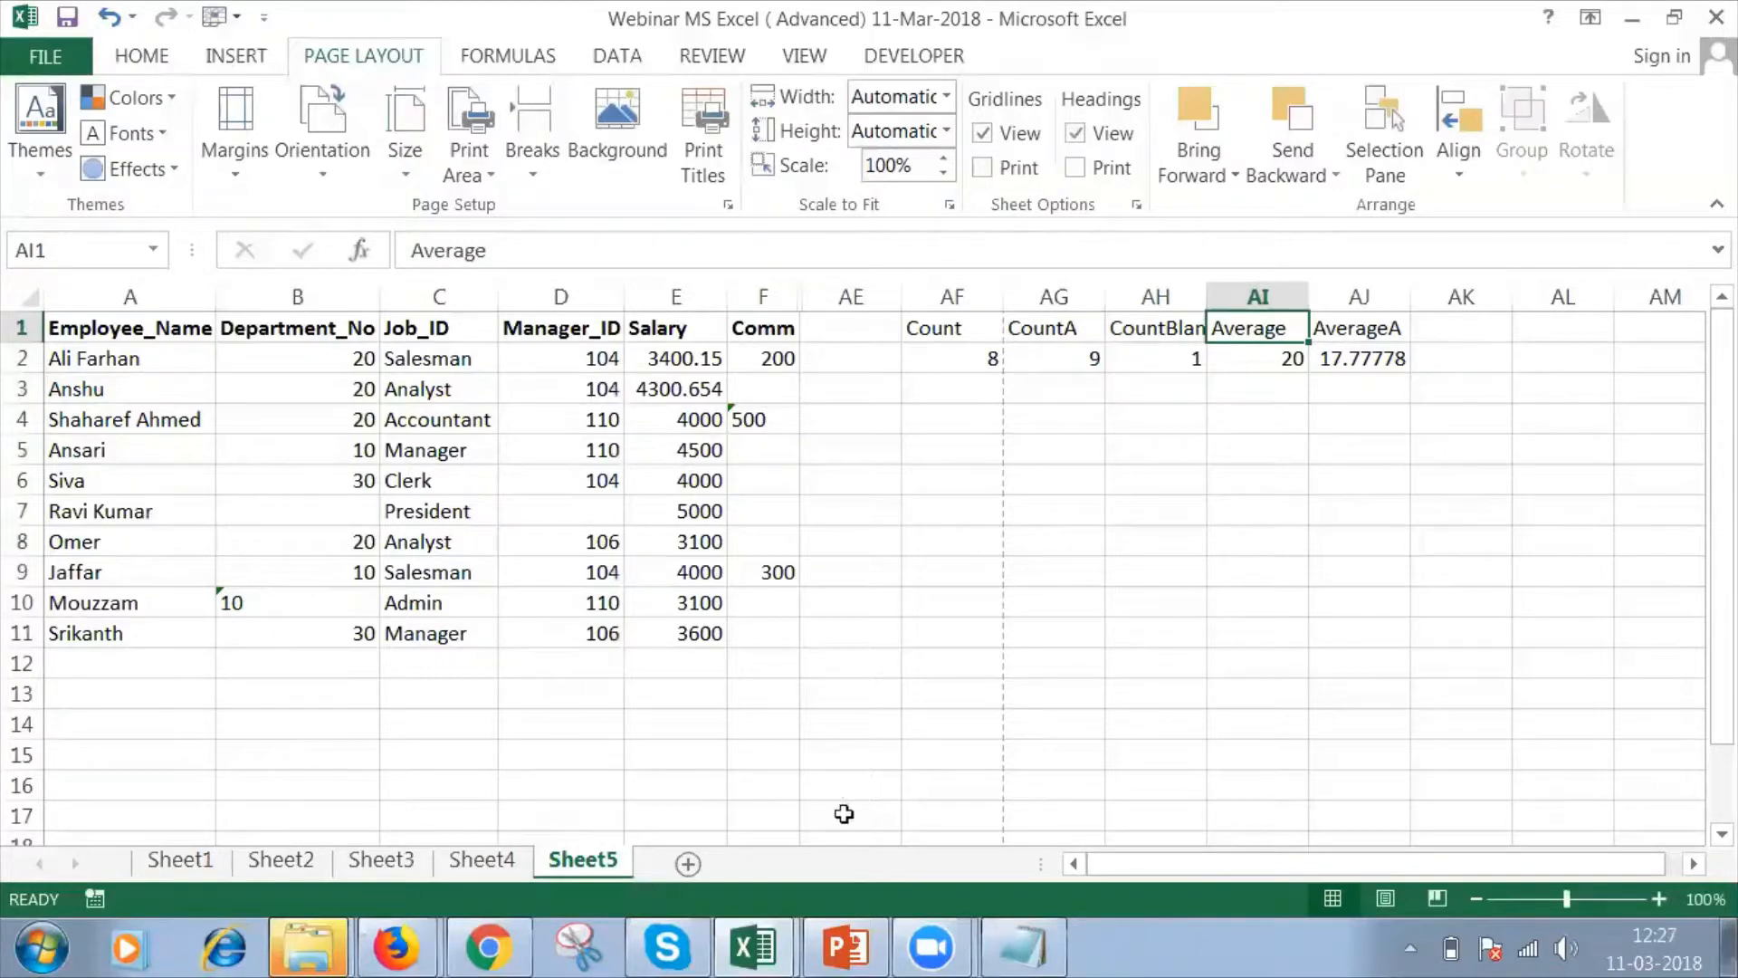
pyautogui.click(843, 949)
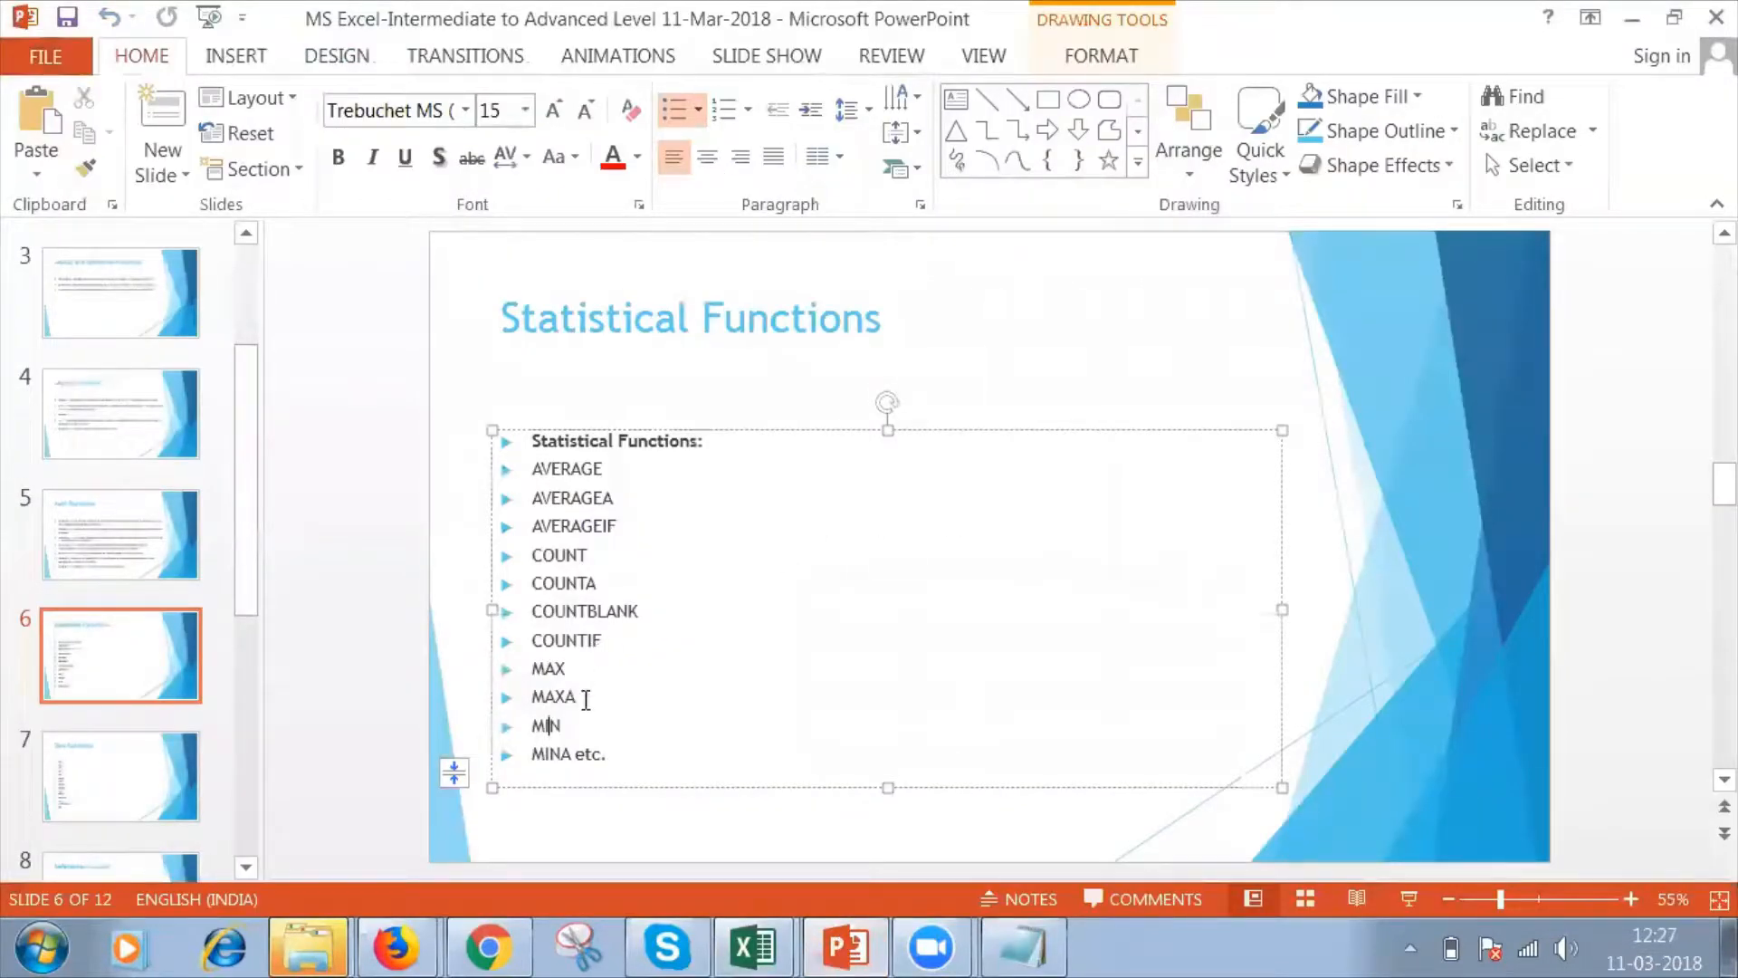
pyautogui.hotkey('alt', 'Tab')
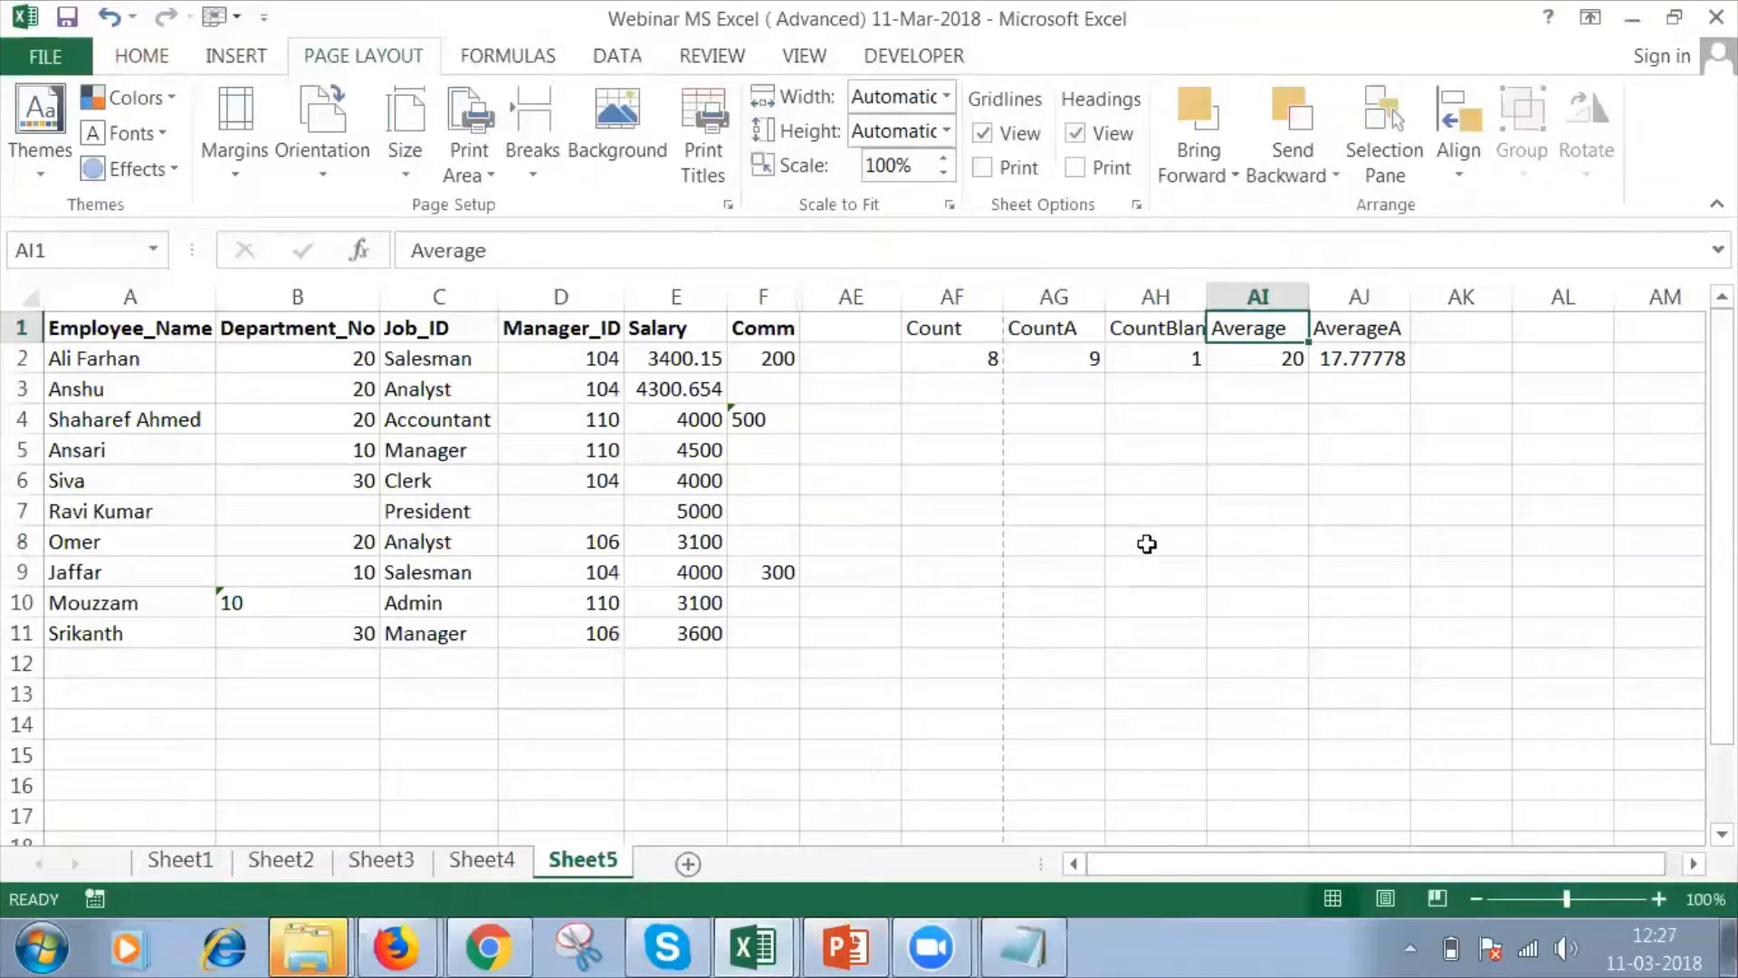
# Add the header "Max" in cell AK1.
pyautogui.click(1450, 326)
pyautogui.write('Max')
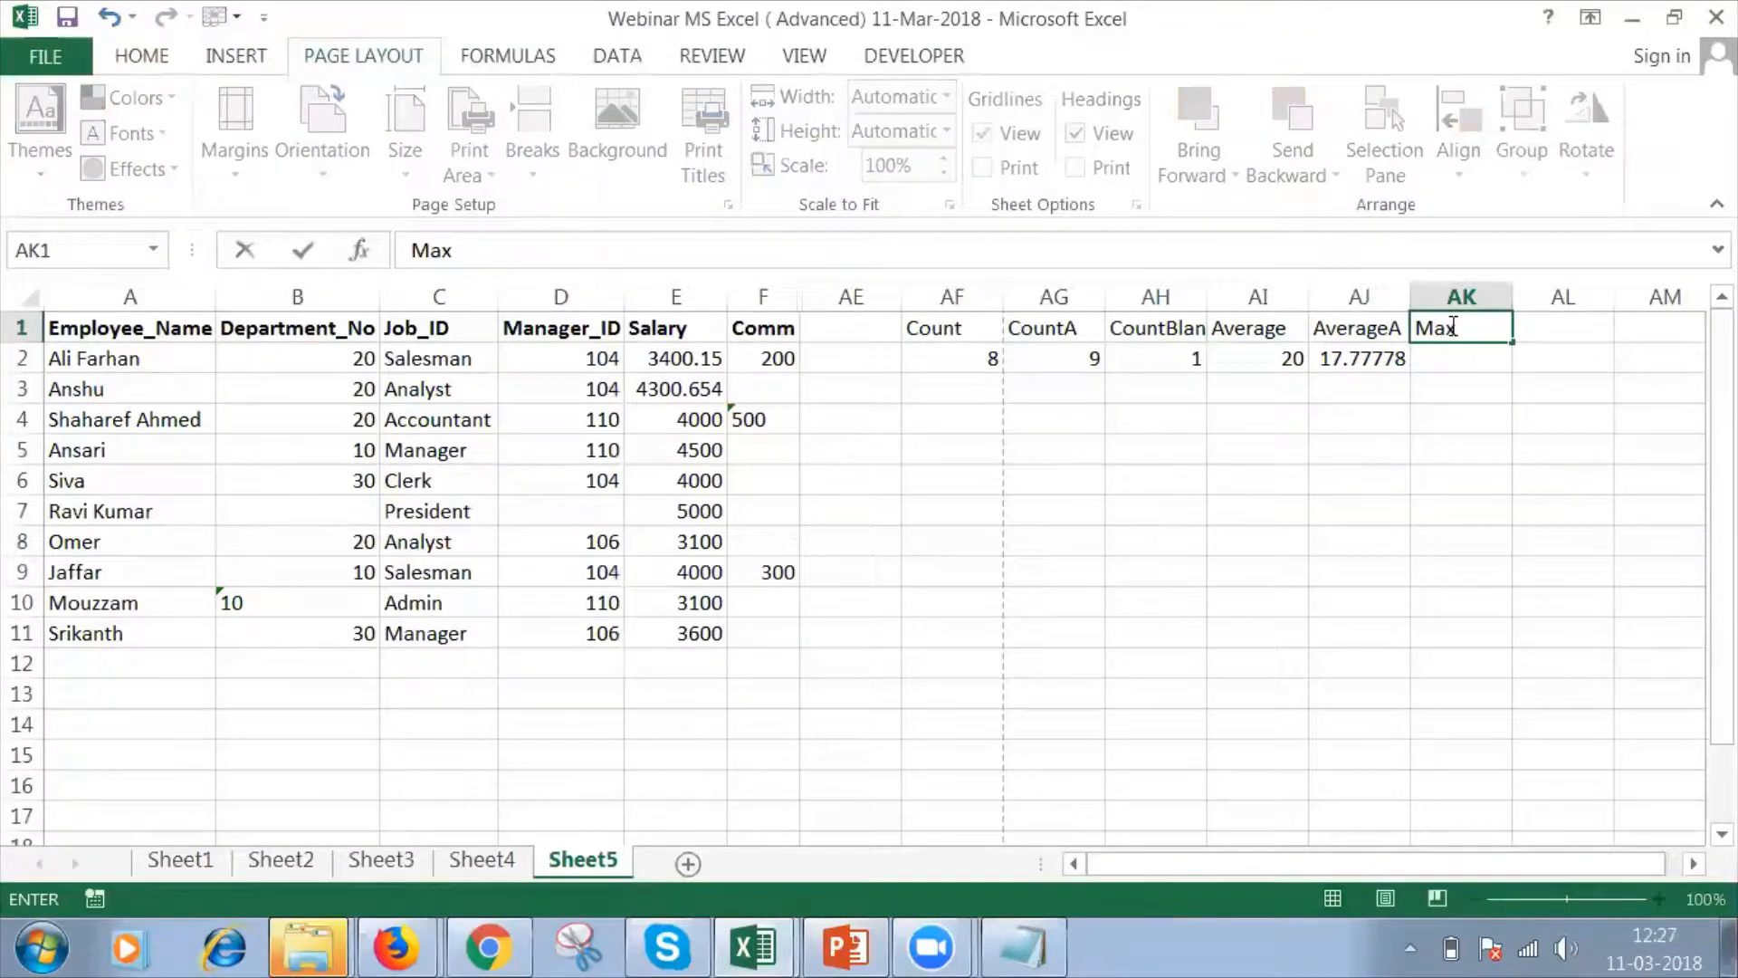
pyautogui.press('Return')
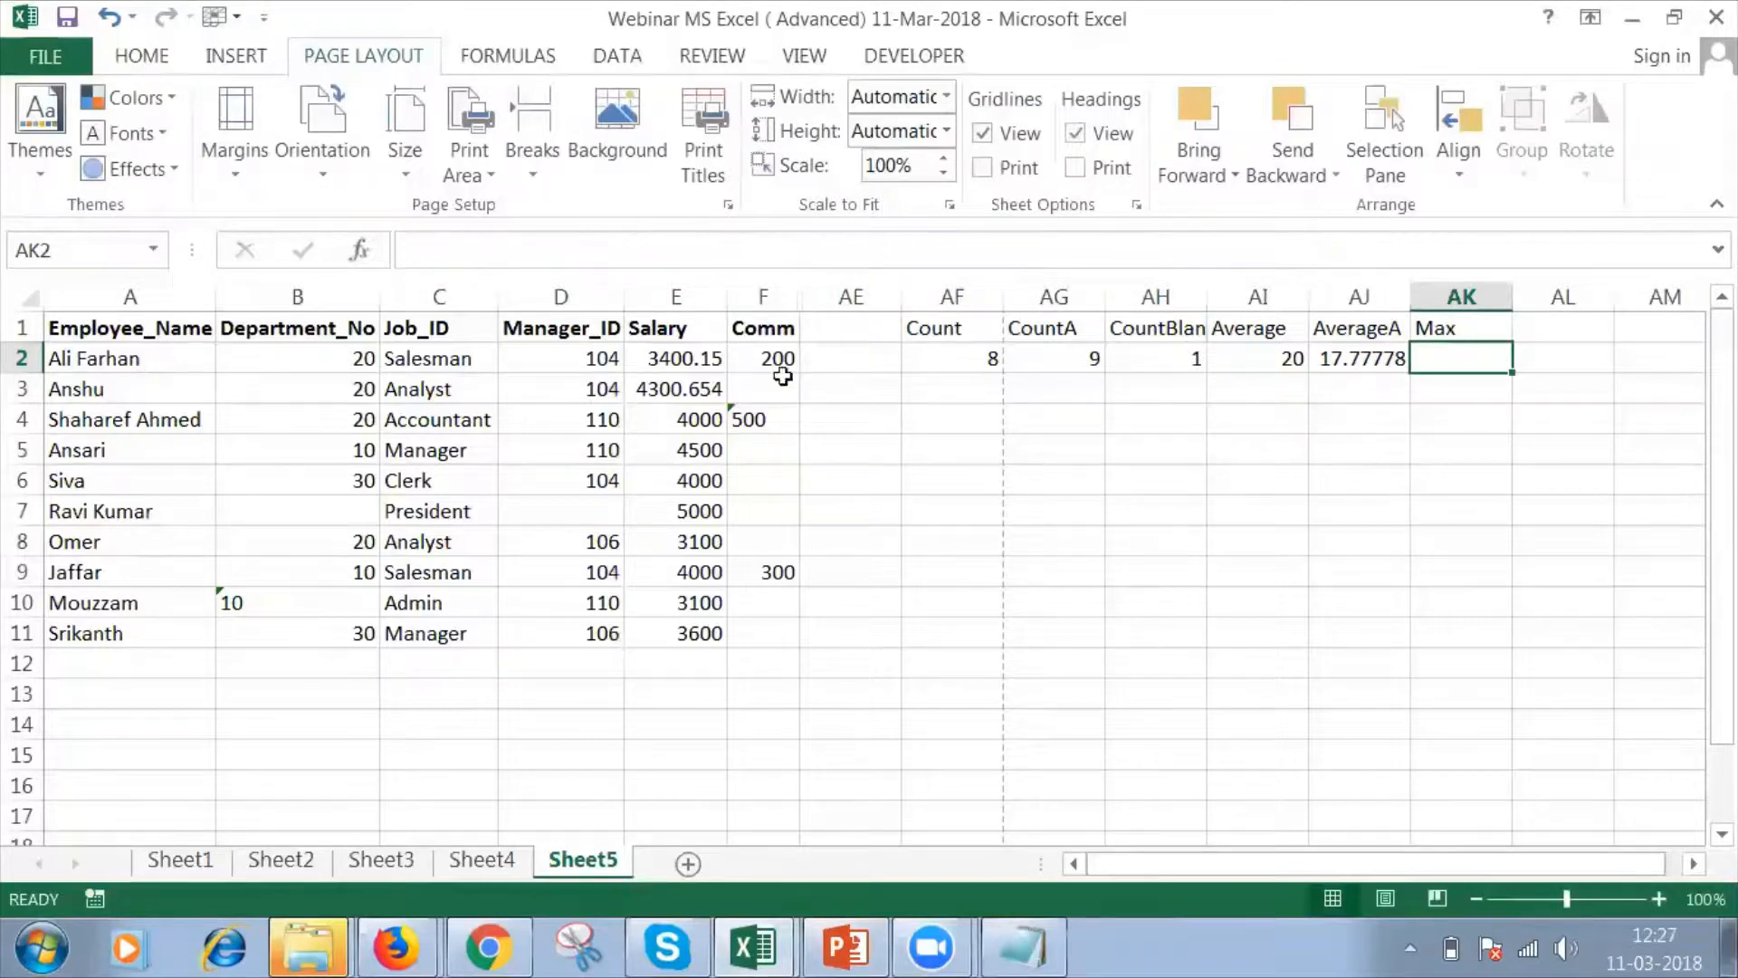
# Enter a MAX formula over the Salary range E2:E11 in cell AK2 and check it against the salary in E7.
pyautogui.write('=max')
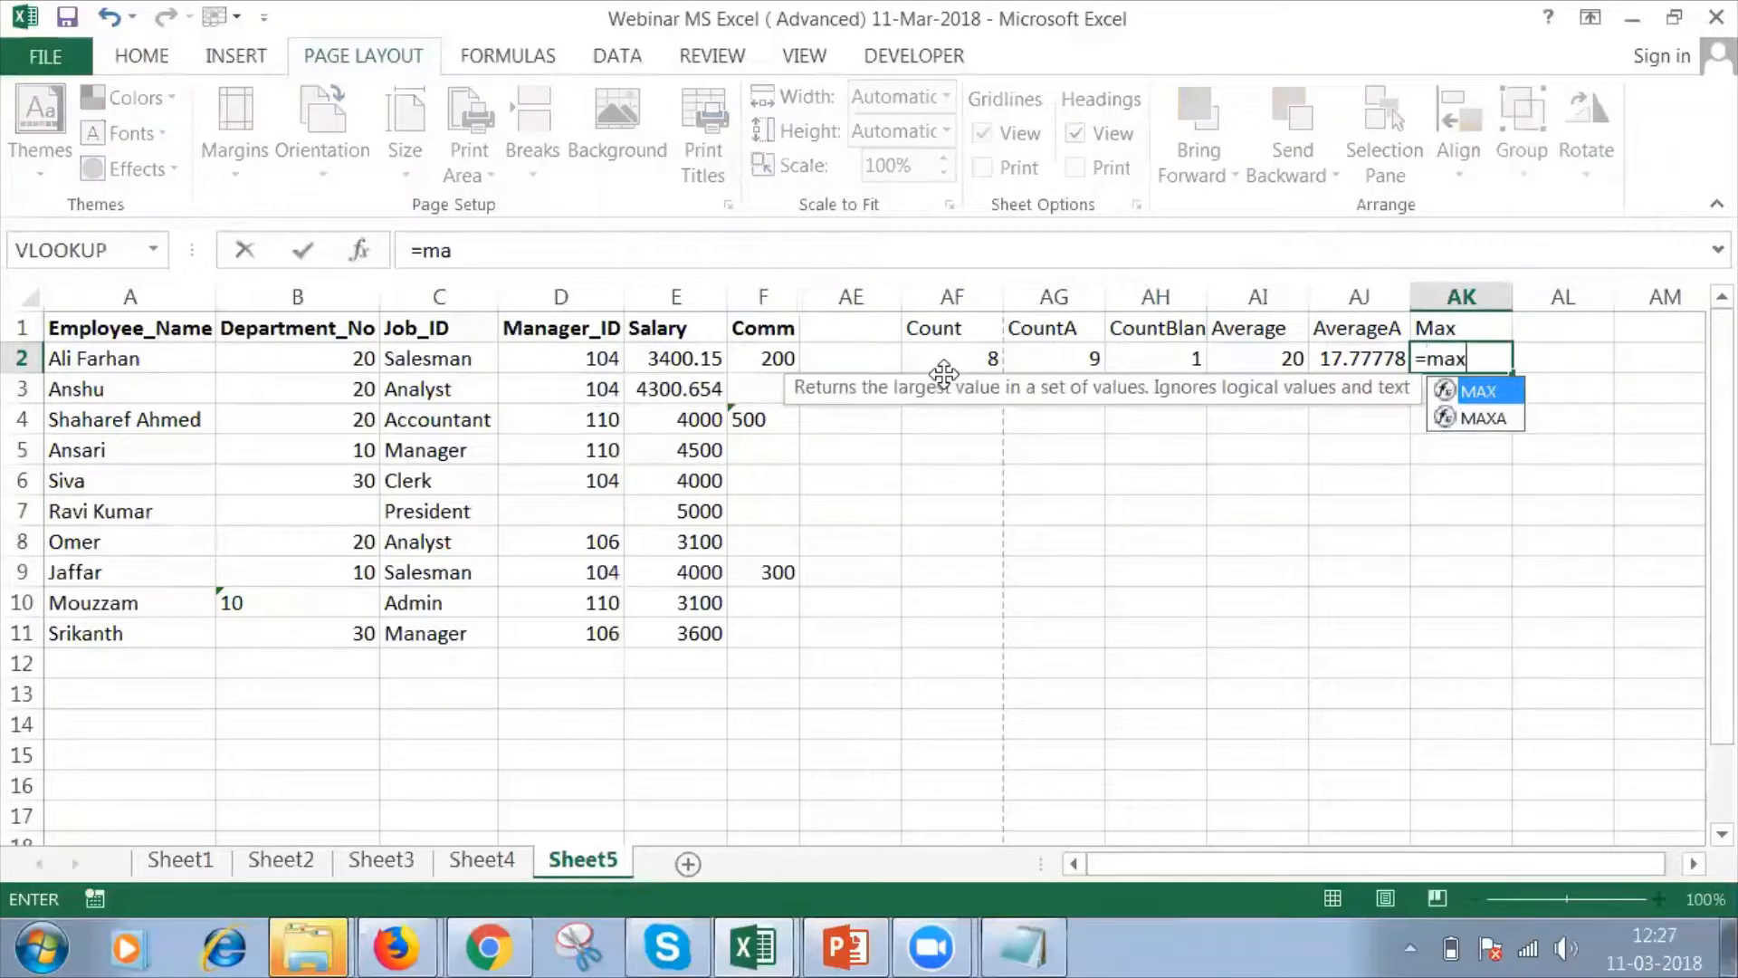
pyautogui.write('(')
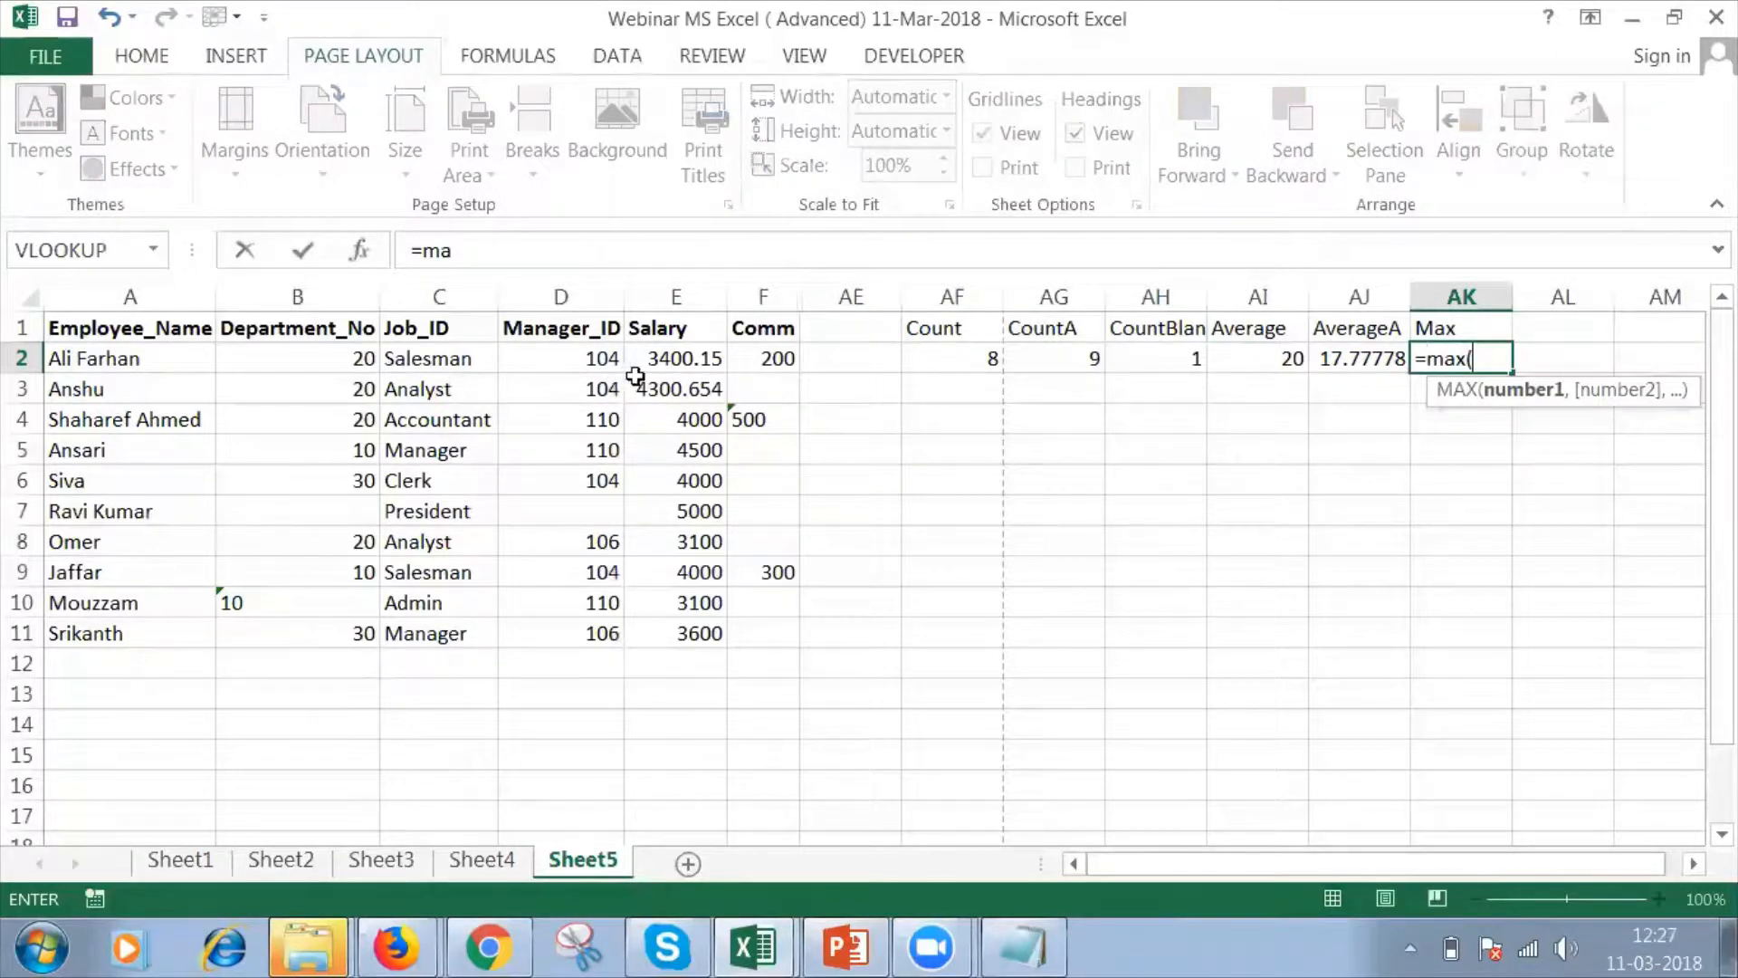
pyautogui.moveTo(661, 360); pyautogui.dragTo(688, 512)
pyautogui.hotkey('shift', 'Down')
pyautogui.hotkey('shift', 'Down')
pyautogui.hotkey('shift', 'Down')
pyautogui.hotkey('shift', 'Down')
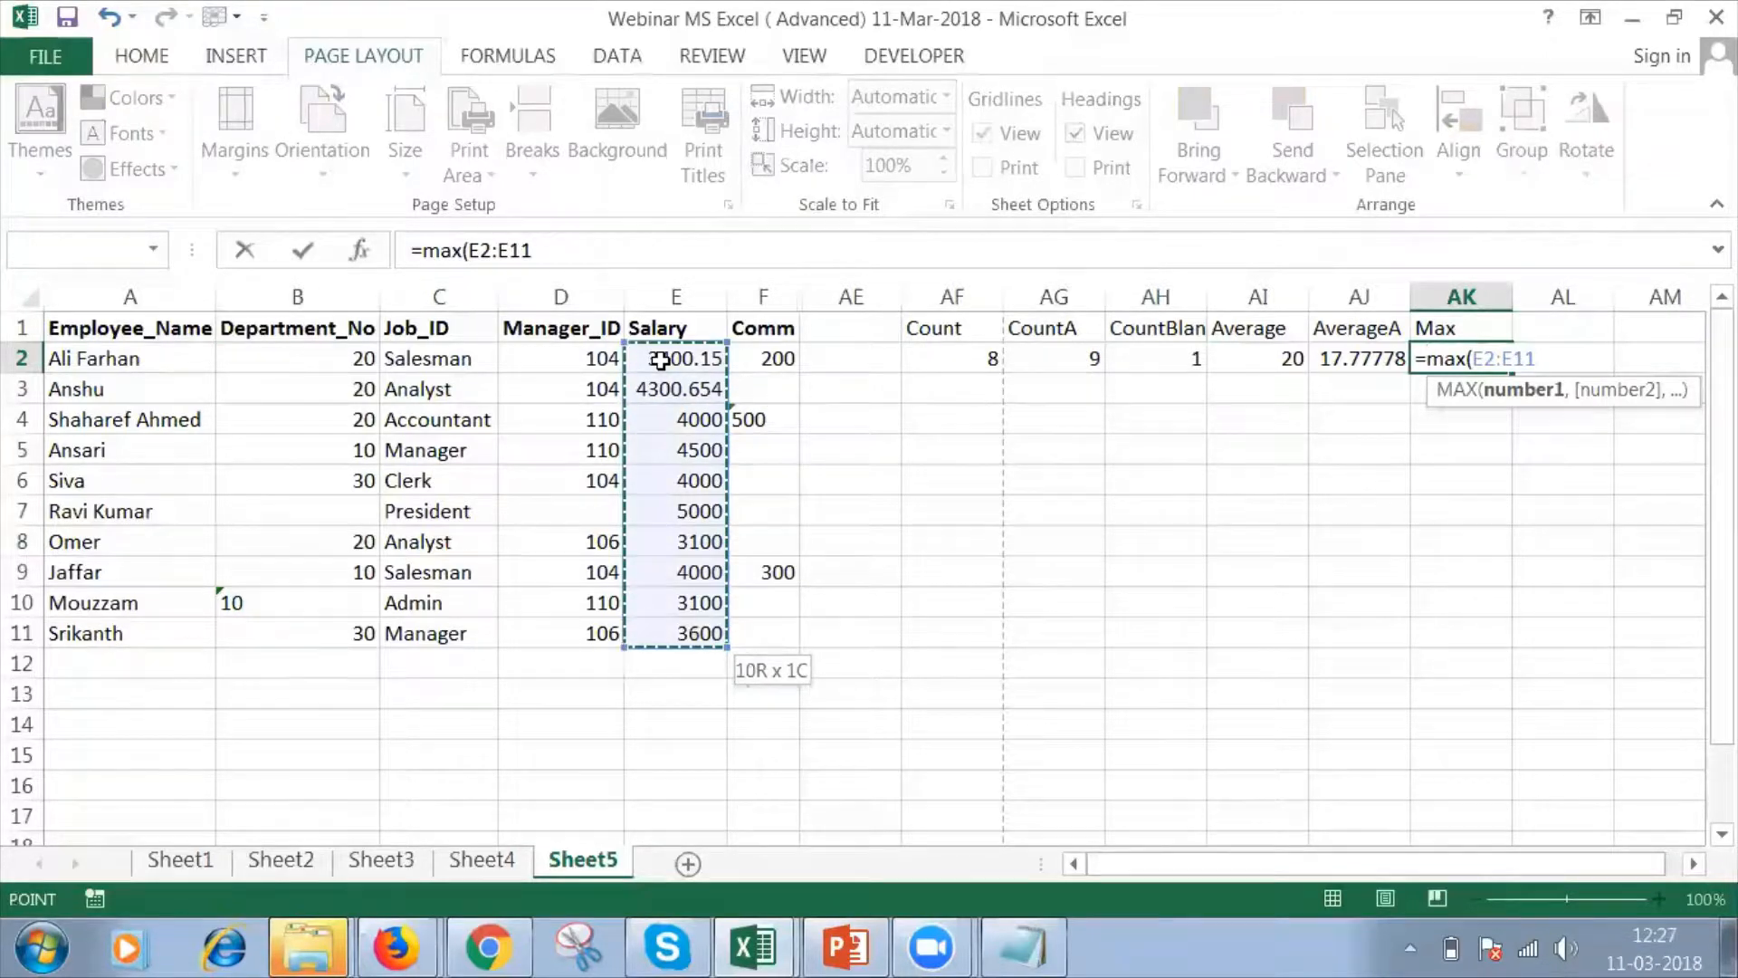
pyautogui.press('Return')
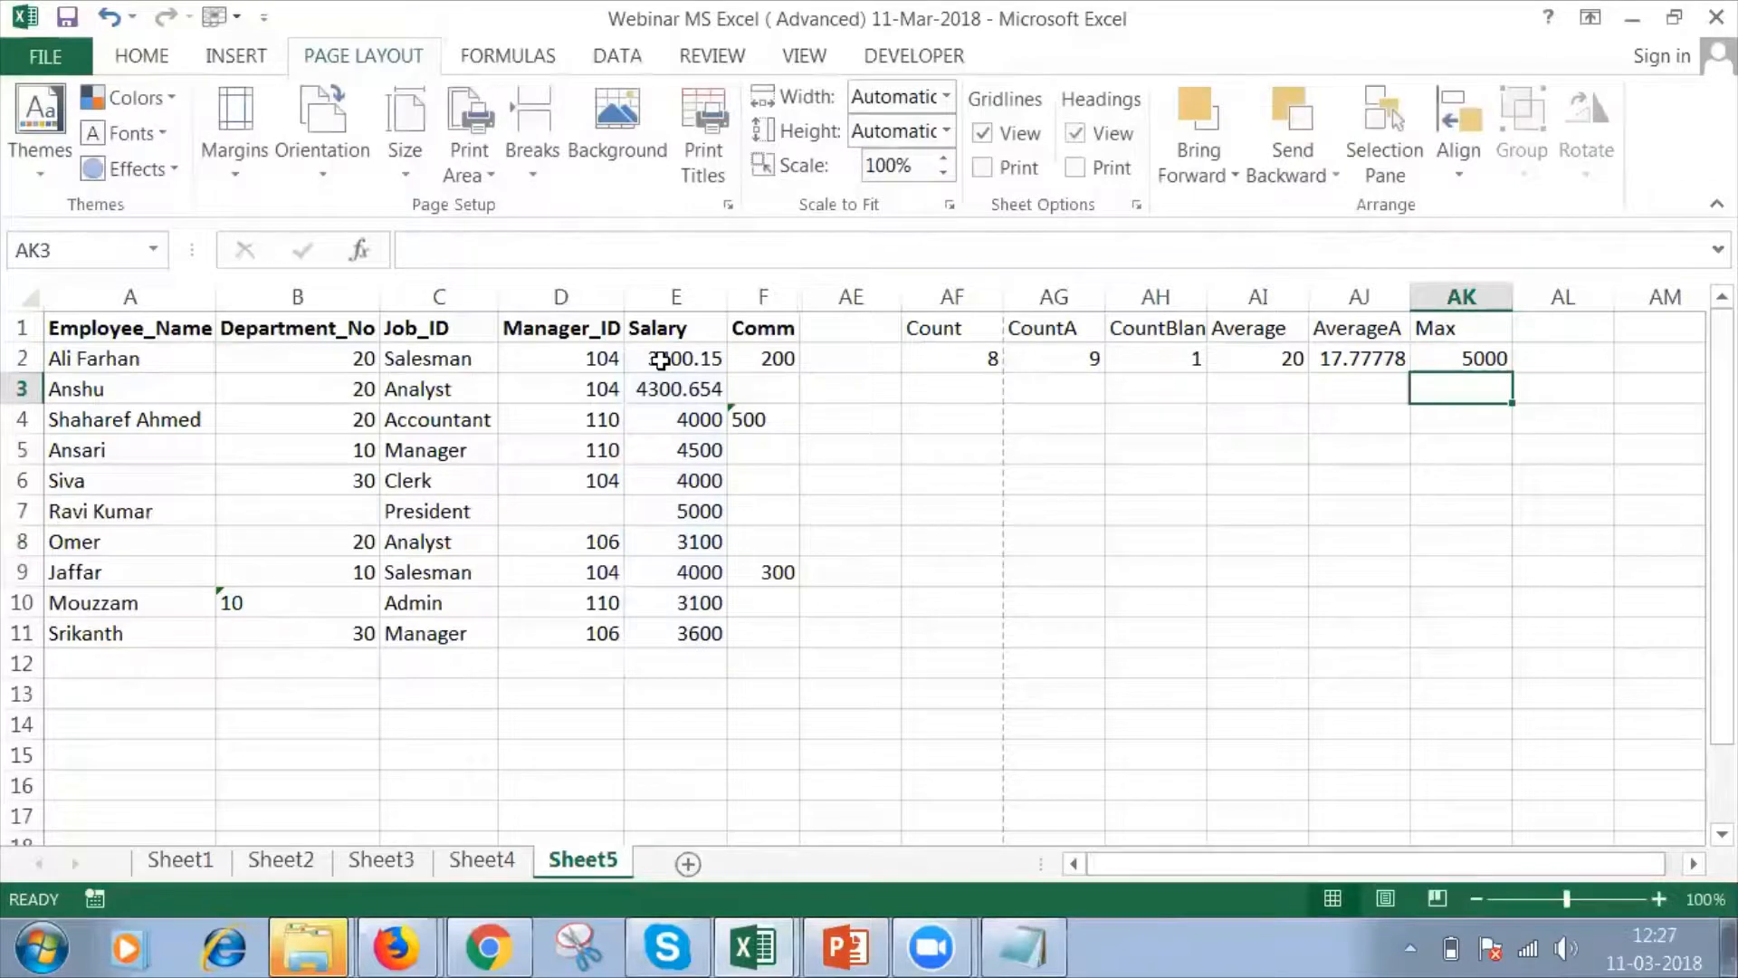
pyautogui.click(679, 512)
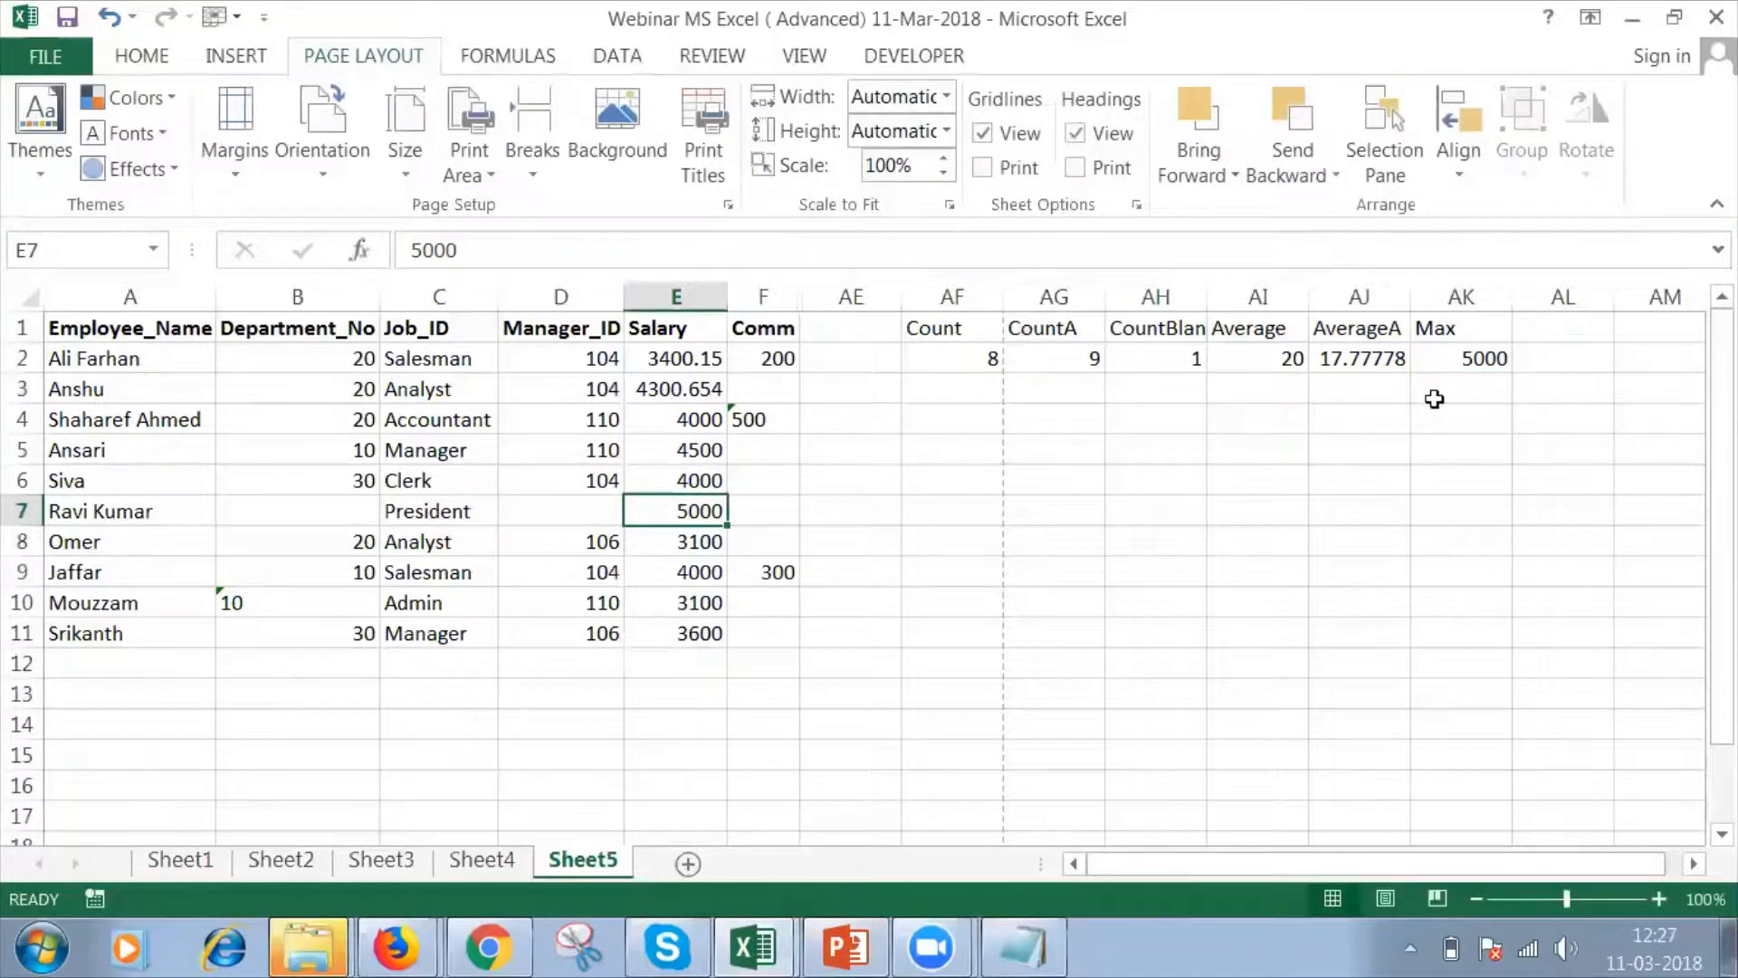
# Add the header "MaxA" in cell AL1.
pyautogui.click(1552, 326)
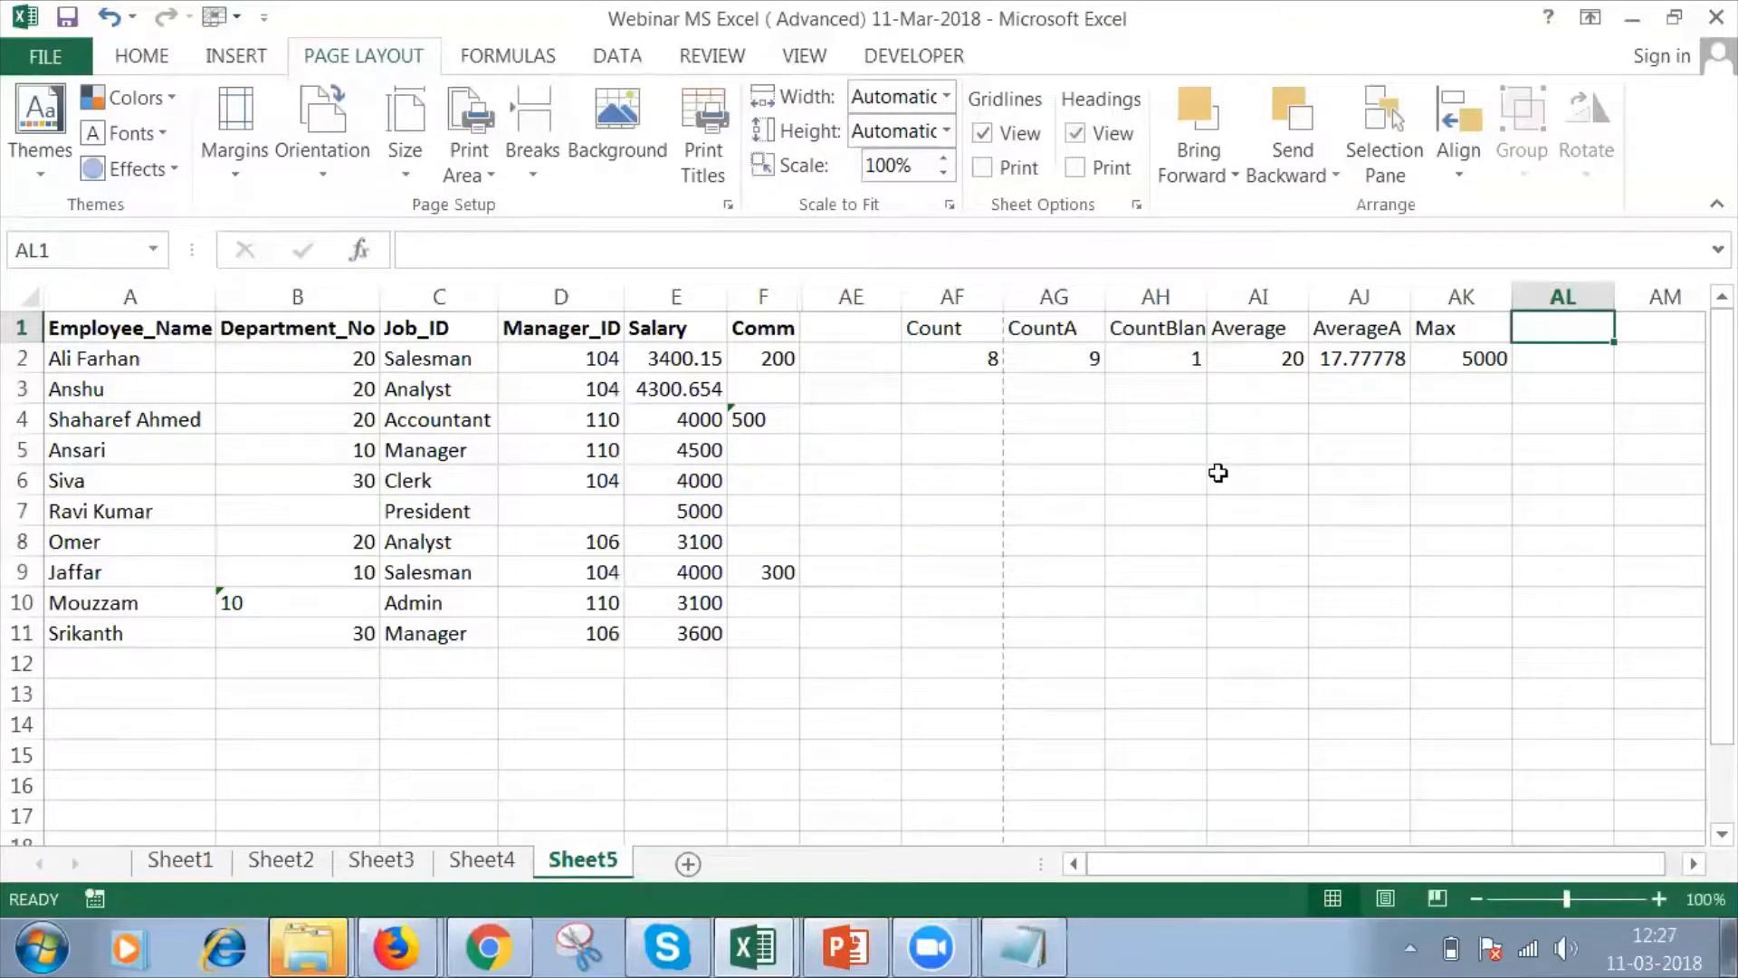
pyautogui.write('MaxA')
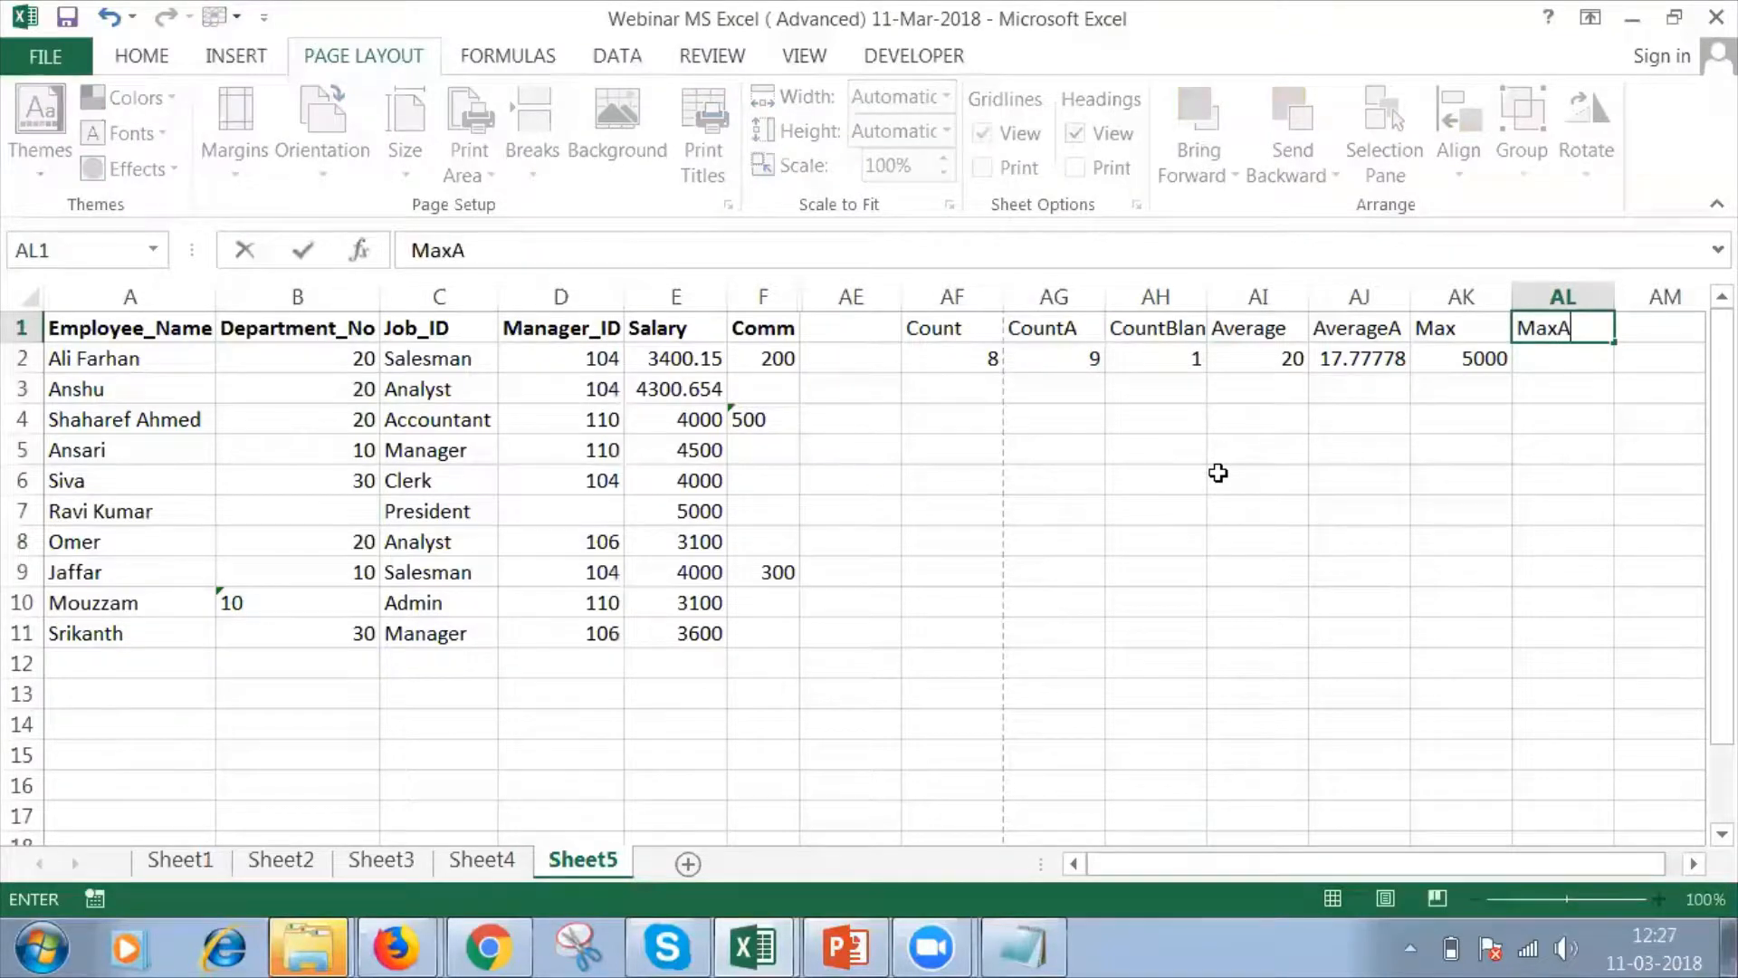
pyautogui.press('Return')
# Enter a MAXA formula over the Salary range E2:E11 in cell AL2.
pyautogui.write('=')
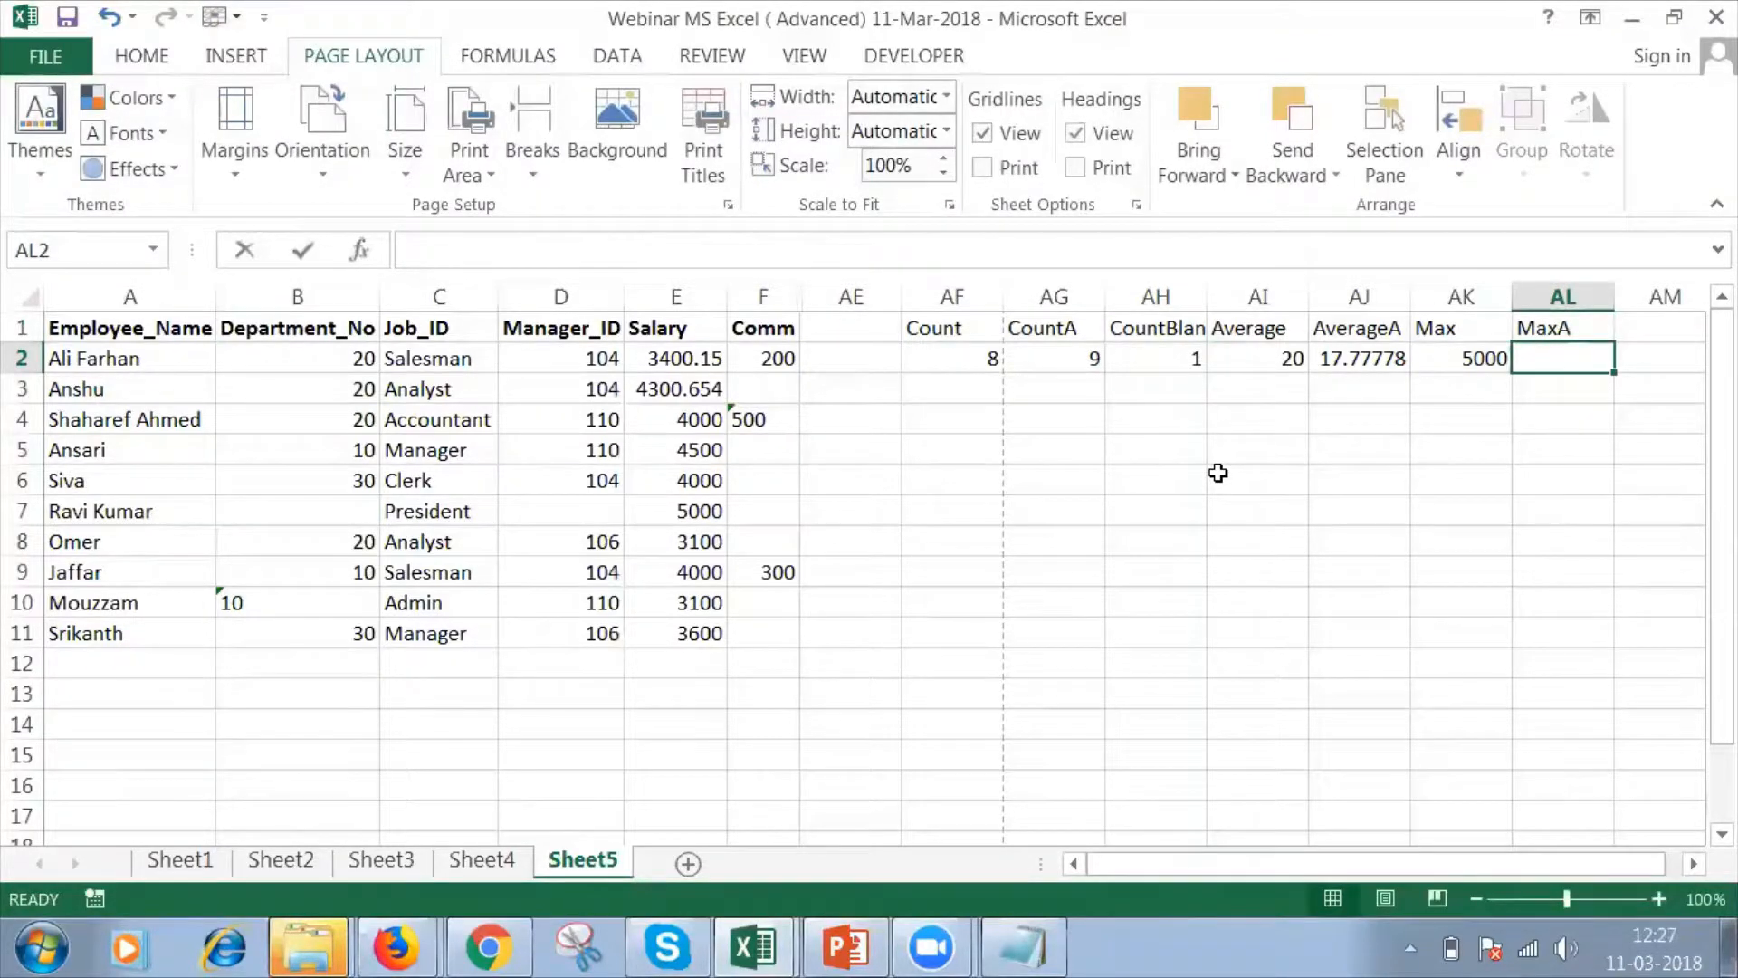
pyautogui.write('max')
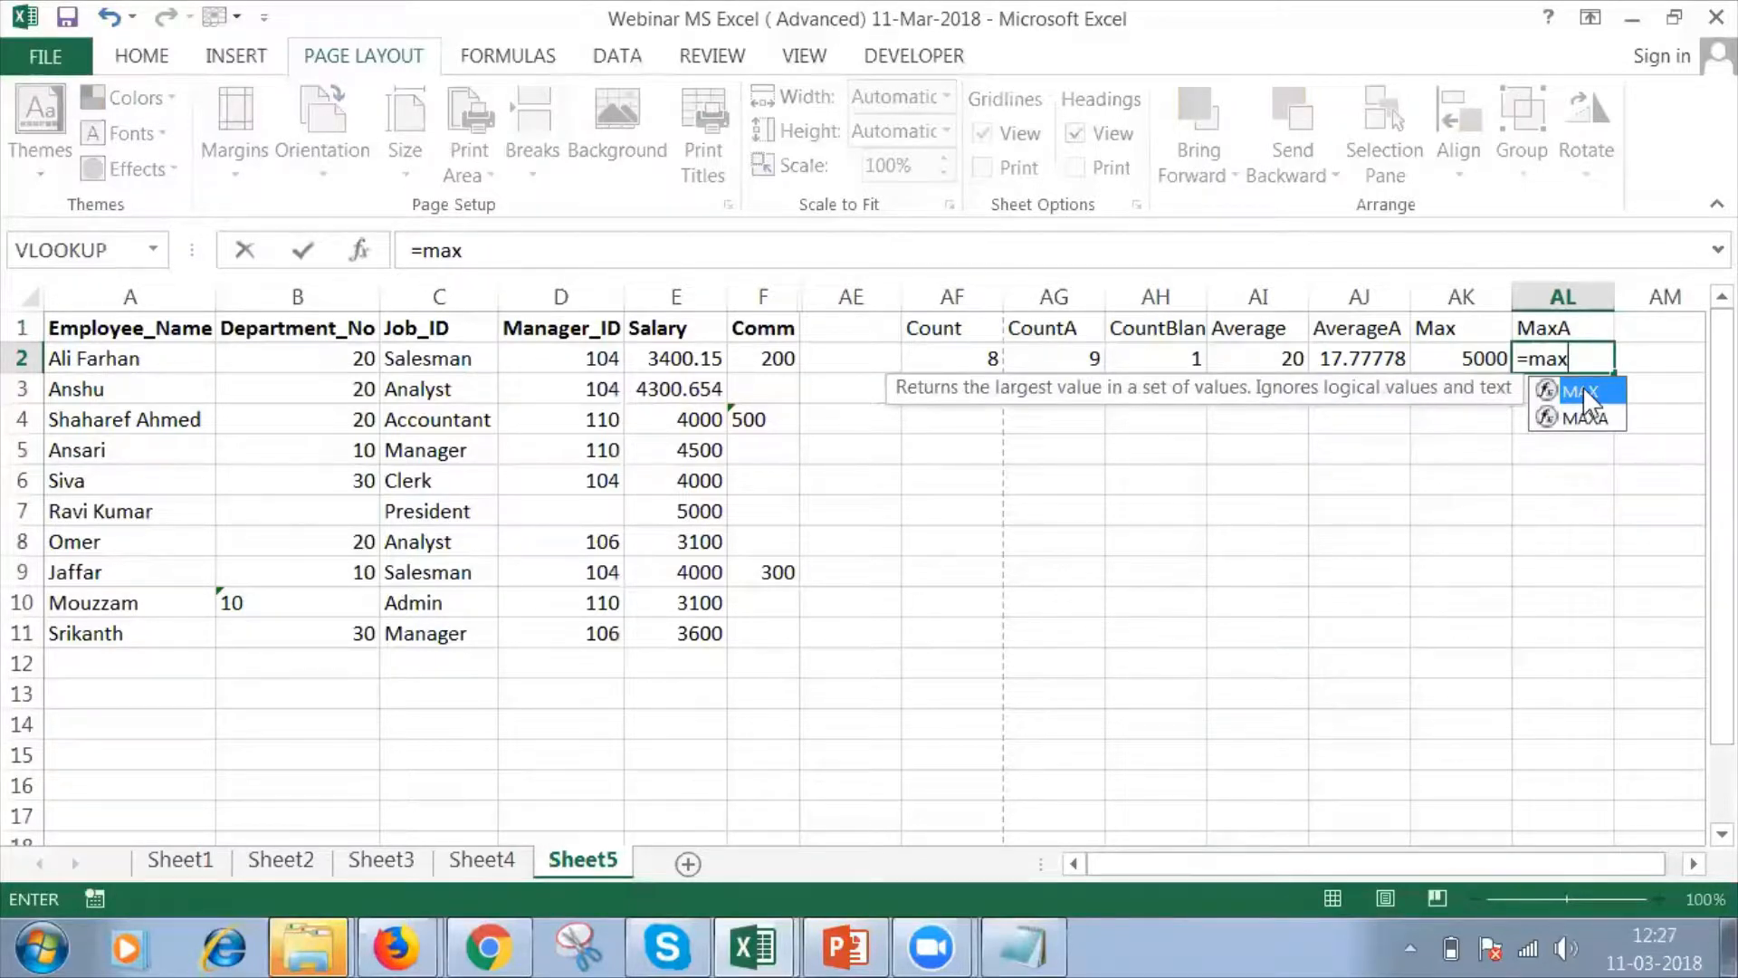
pyautogui.write('a')
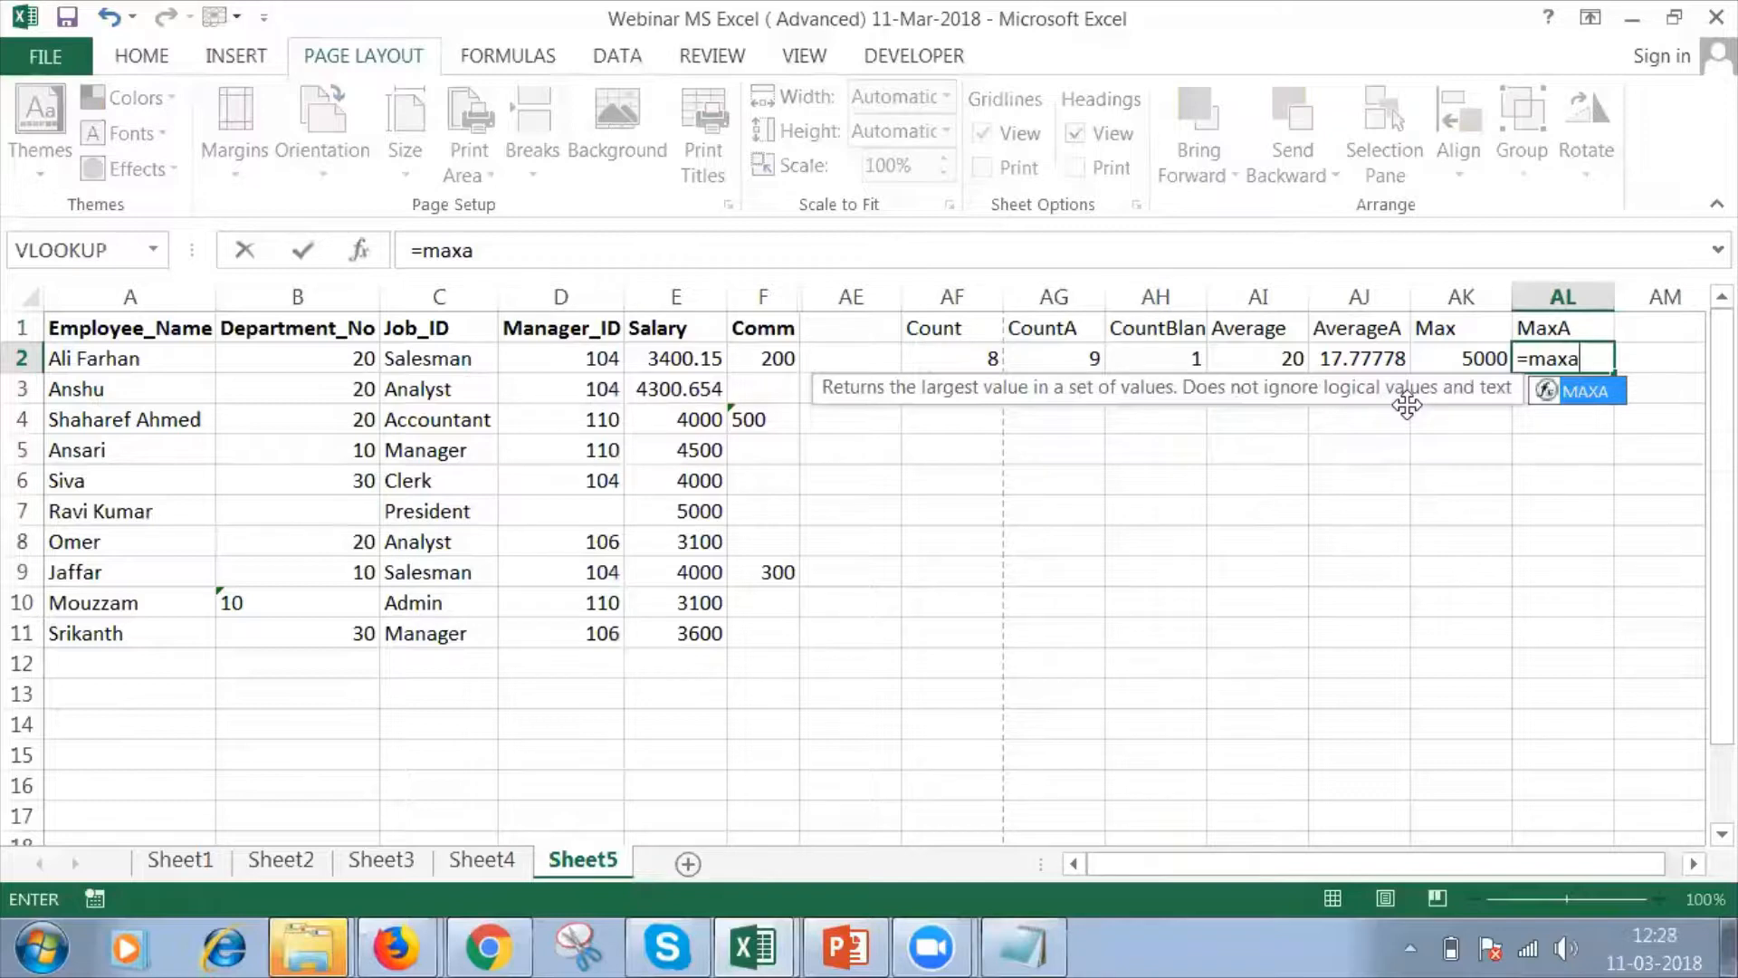
pyautogui.write('(')
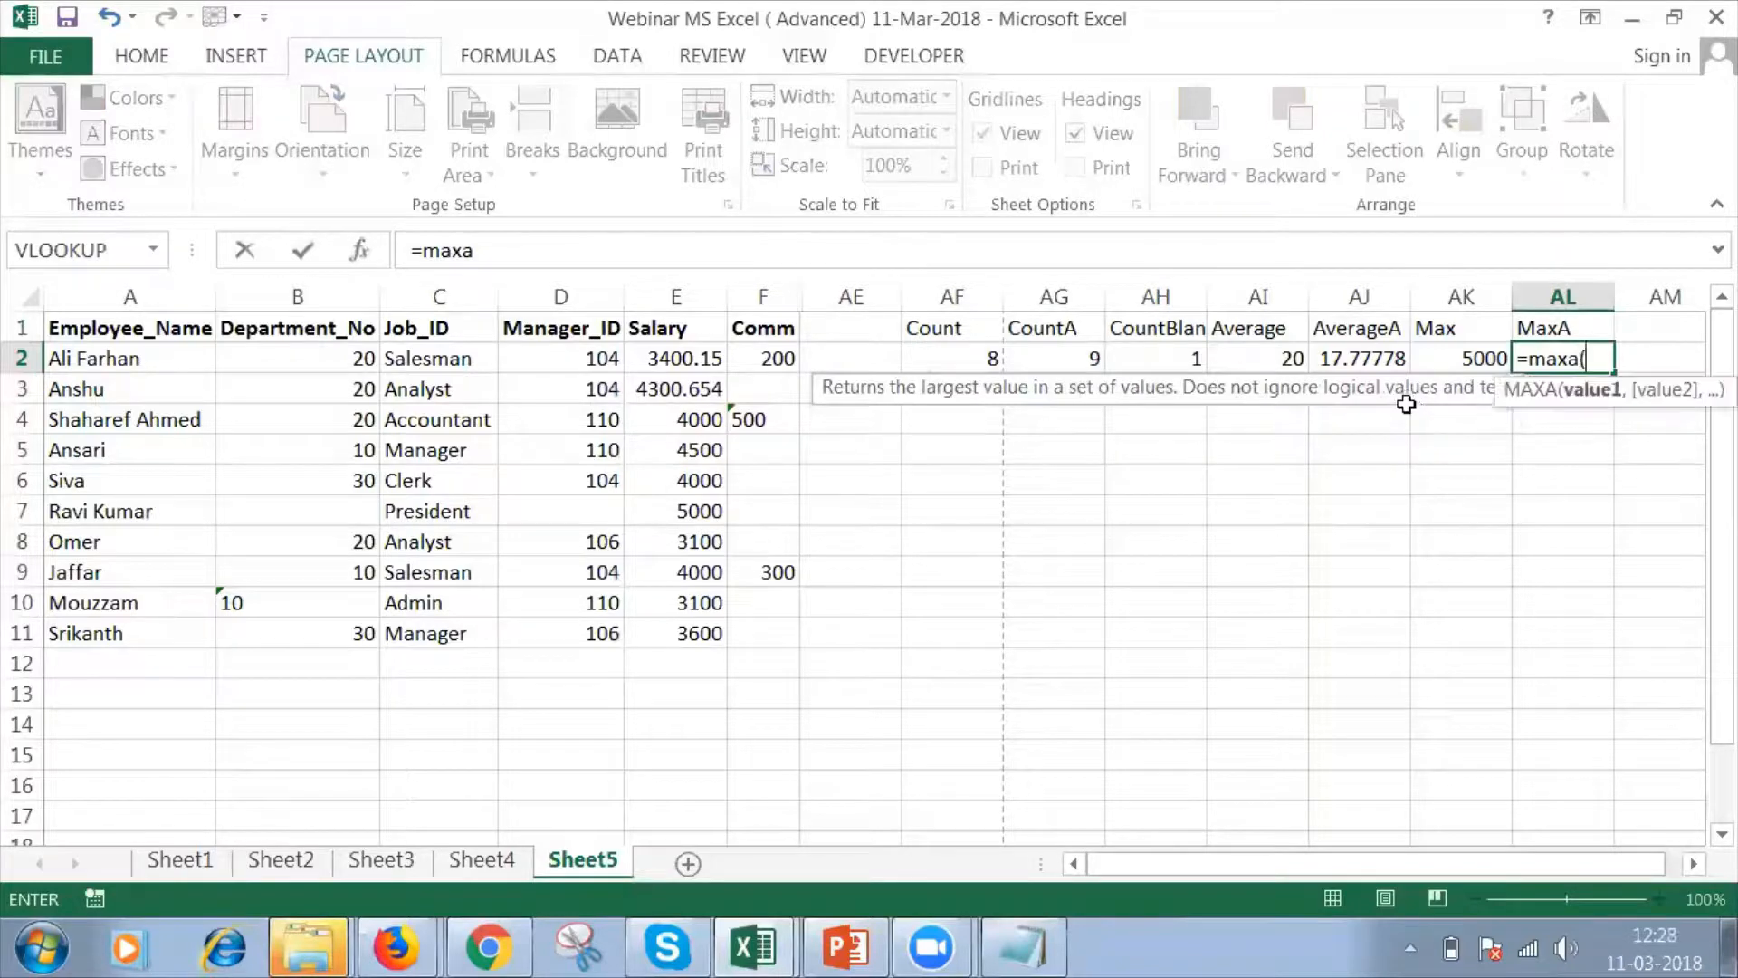
pyautogui.click(705, 353)
pyautogui.hotkey('shift', 'Down')
pyautogui.hotkey('shift', 'Down')
pyautogui.hotkey('shift', 'Down')
pyautogui.hotkey('shift', 'Down')
pyautogui.hotkey('shift', 'Down')
pyautogui.hotkey('shift', 'Down')
pyautogui.hotkey('shift', 'Down')
pyautogui.hotkey('shift', 'Down')
pyautogui.hotkey('shift', 'Down')
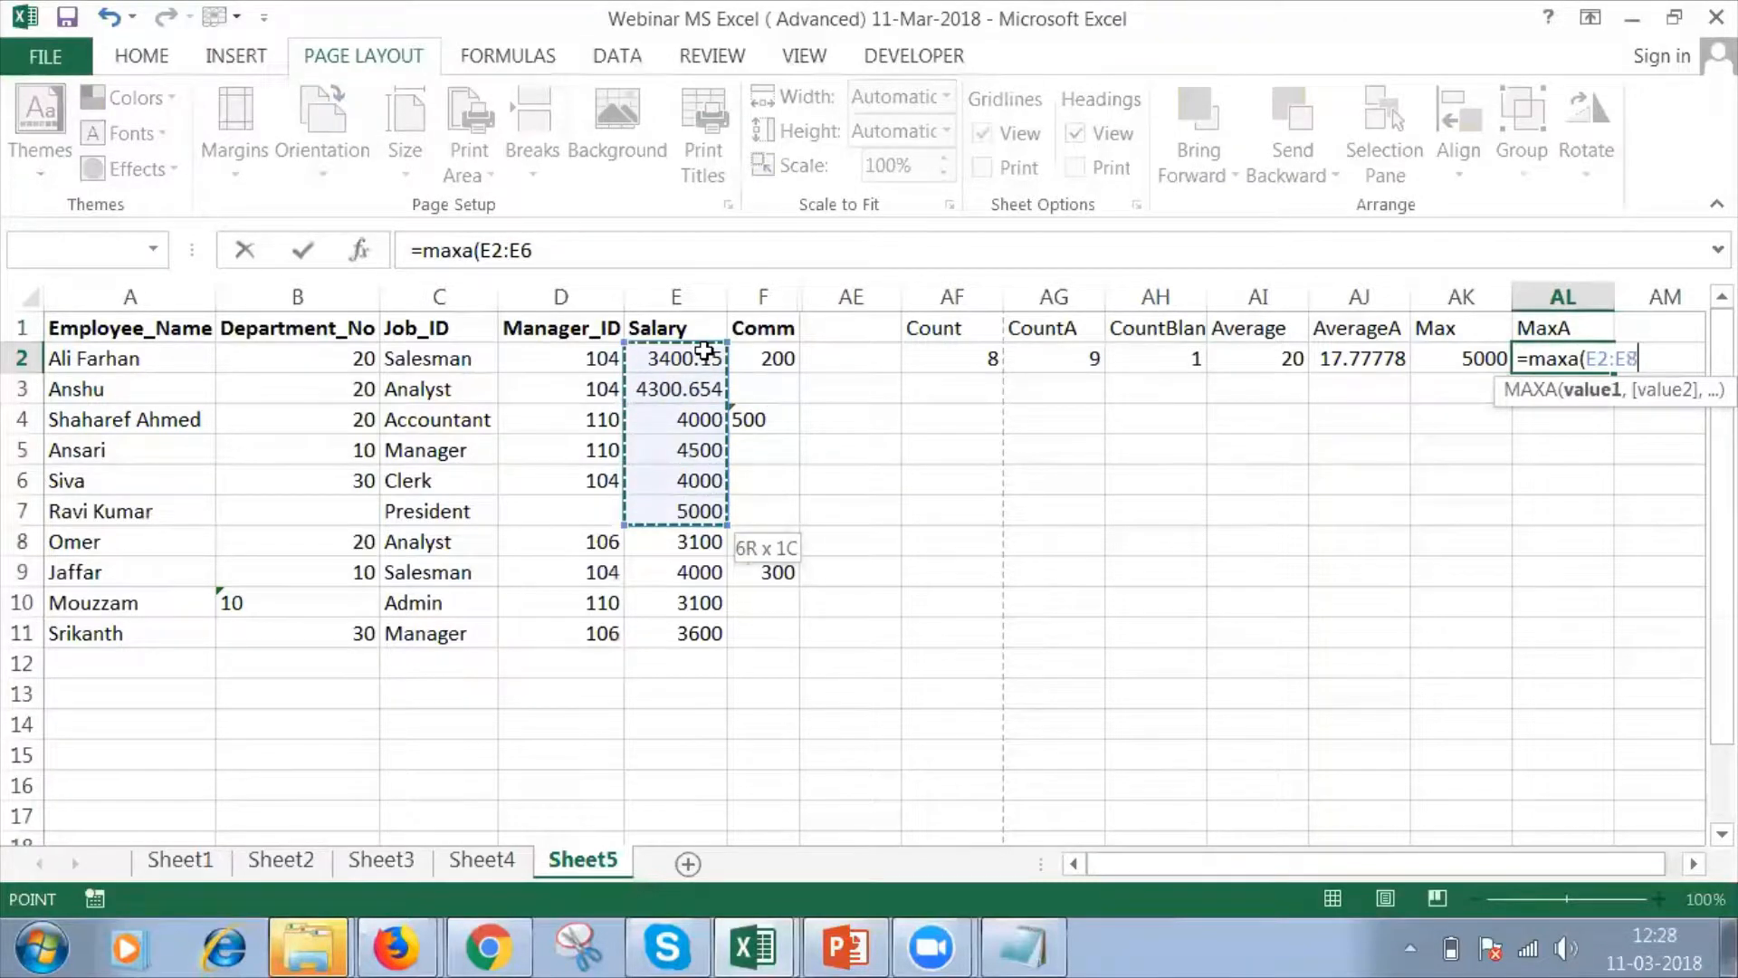
pyautogui.write(')')
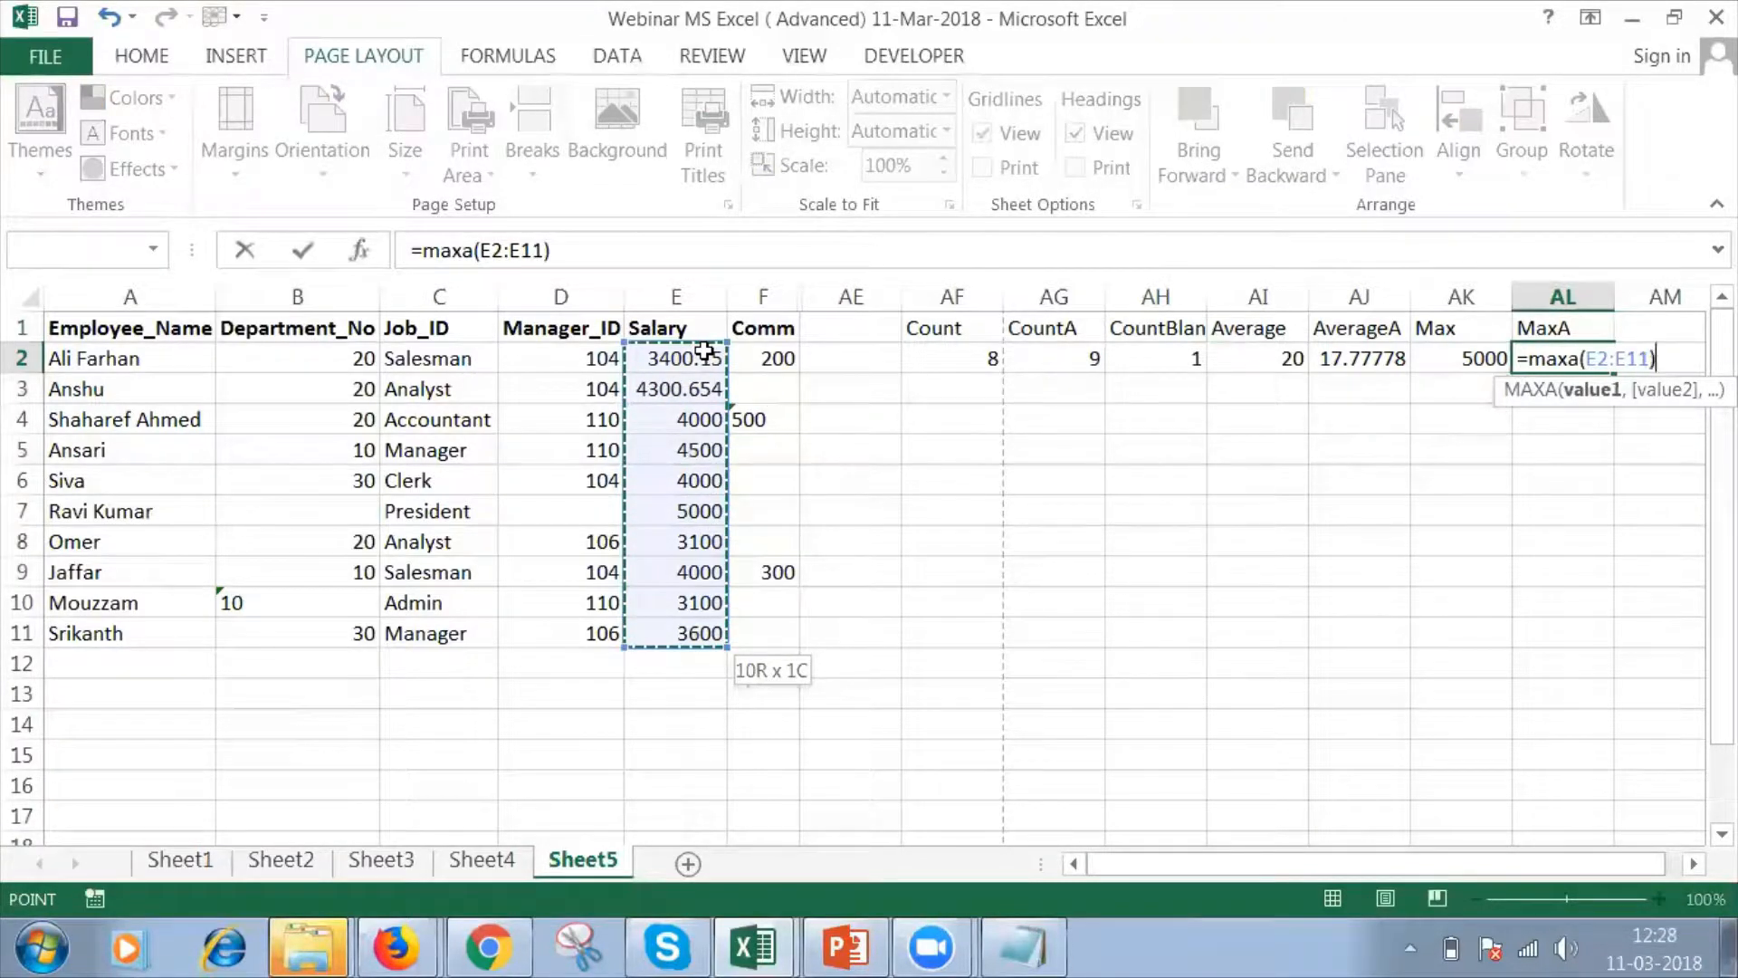
pyautogui.press('Return')
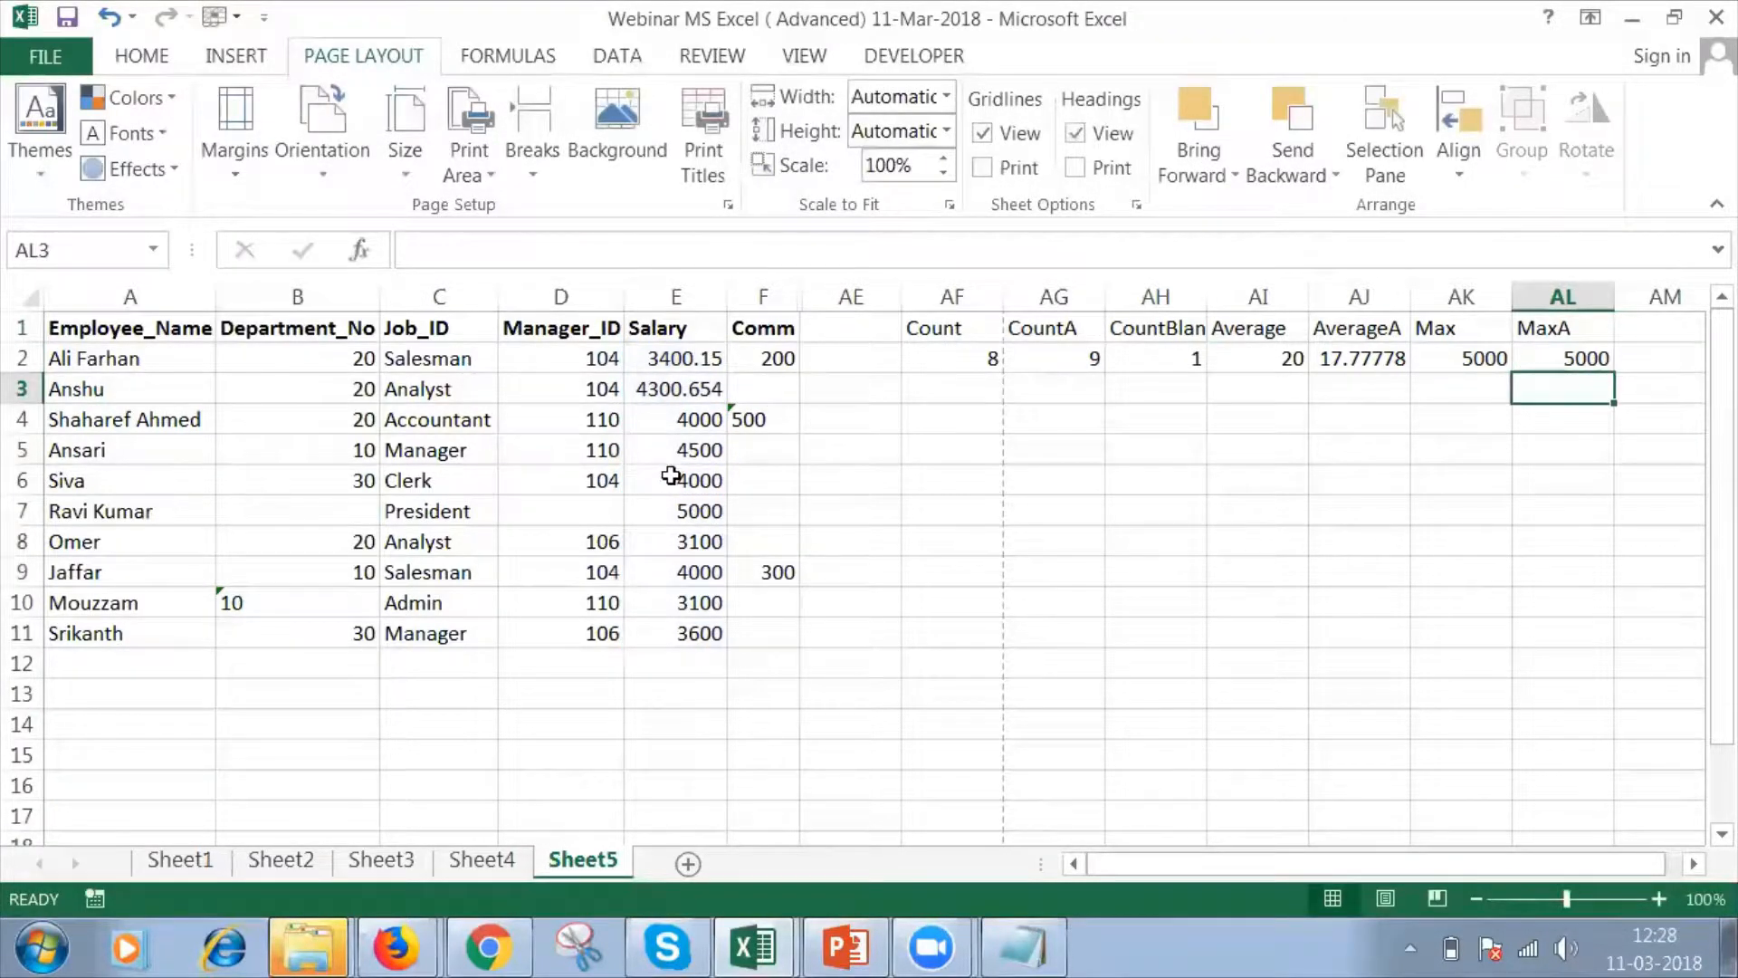
# Change the salary in cell E6 to 6000.
pyautogui.click(671, 475)
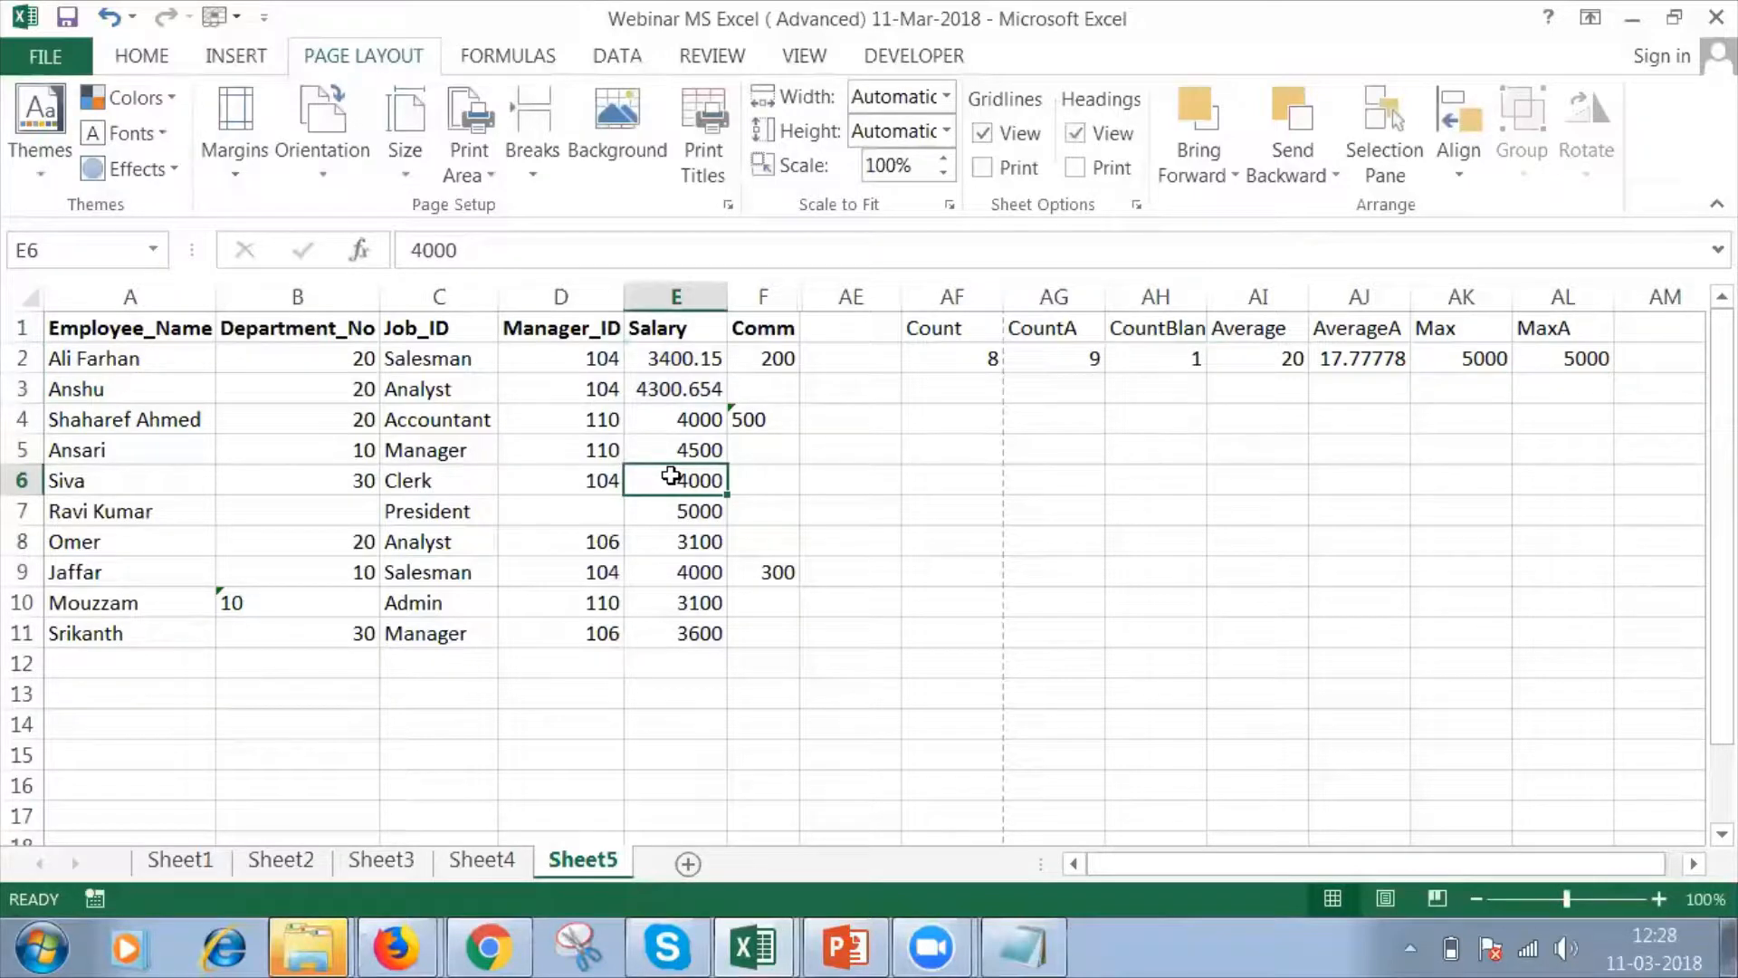
pyautogui.write('6000')
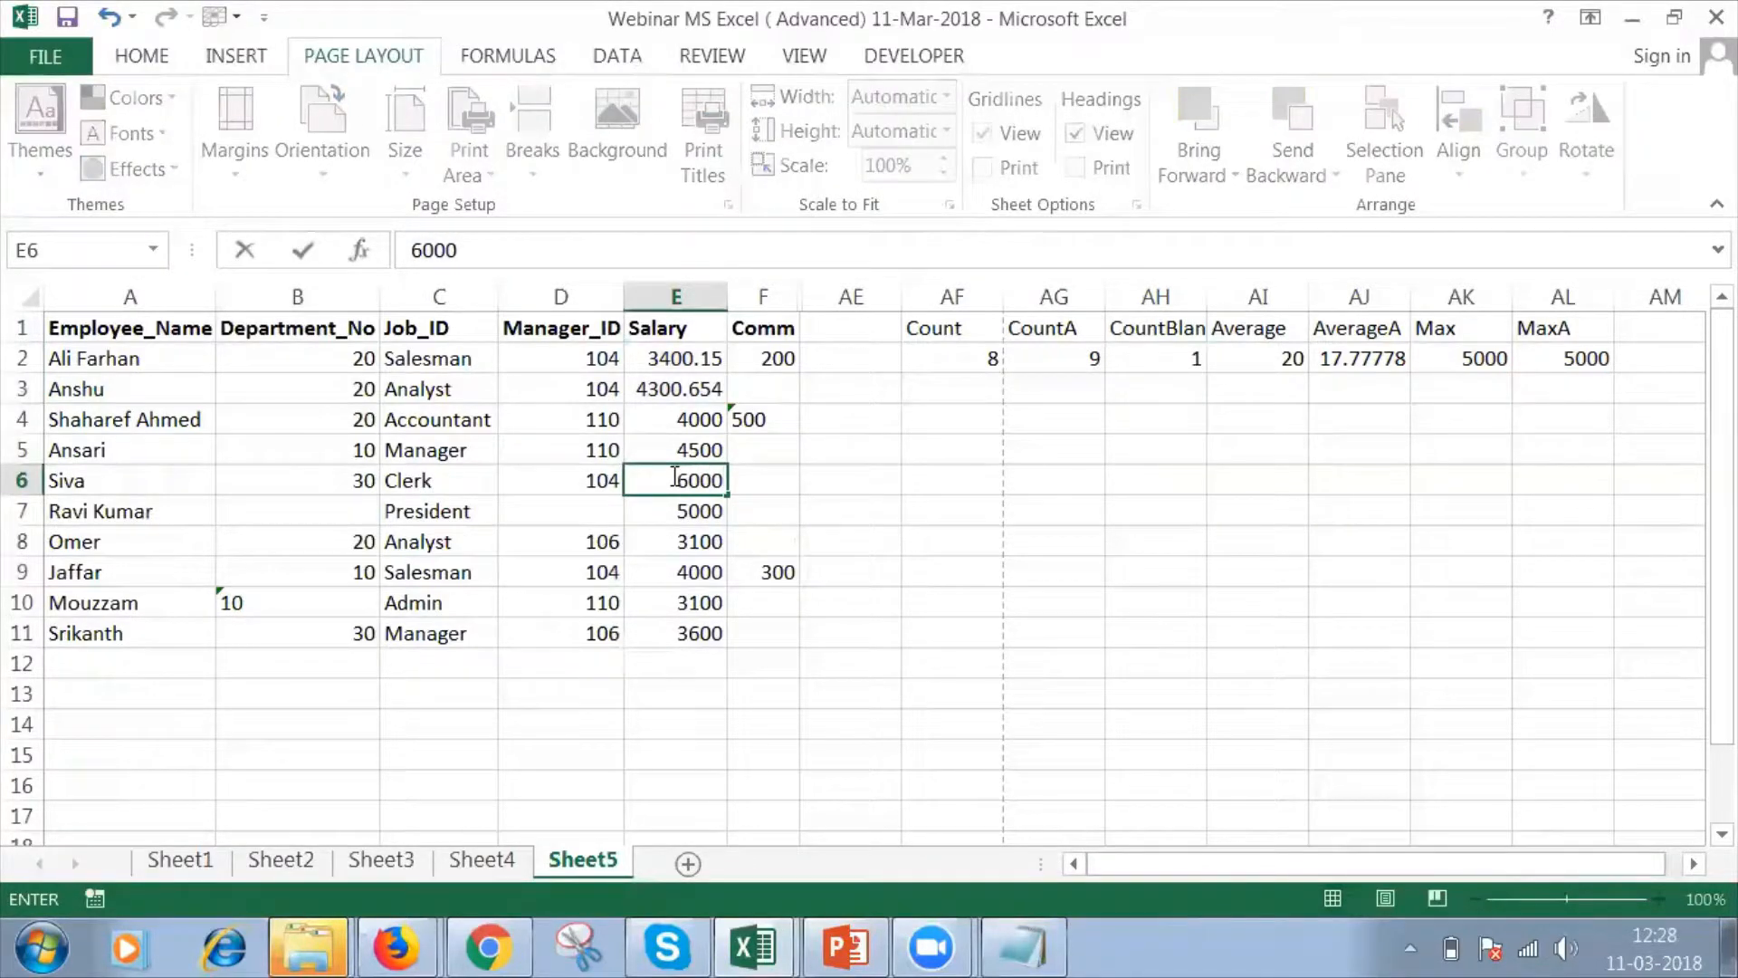
pyautogui.press('Return')
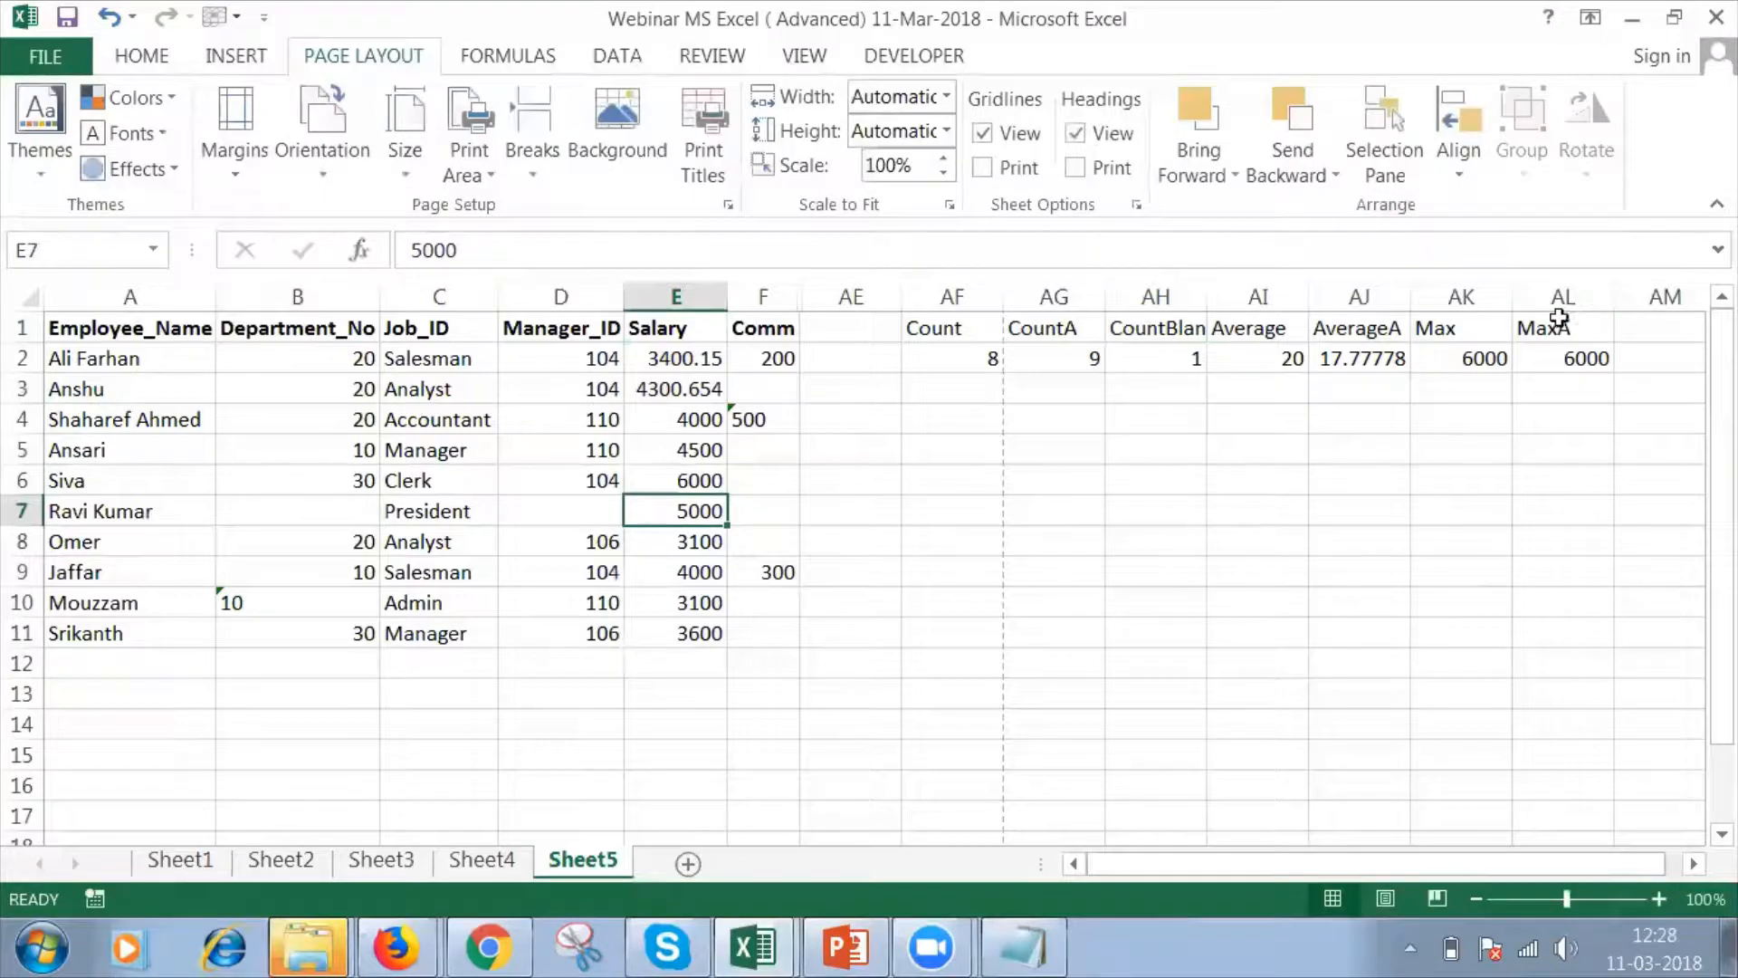
# Convert the salary in E6 to text by putting an apostrophe in front of 6000.
pyautogui.click(670, 483)
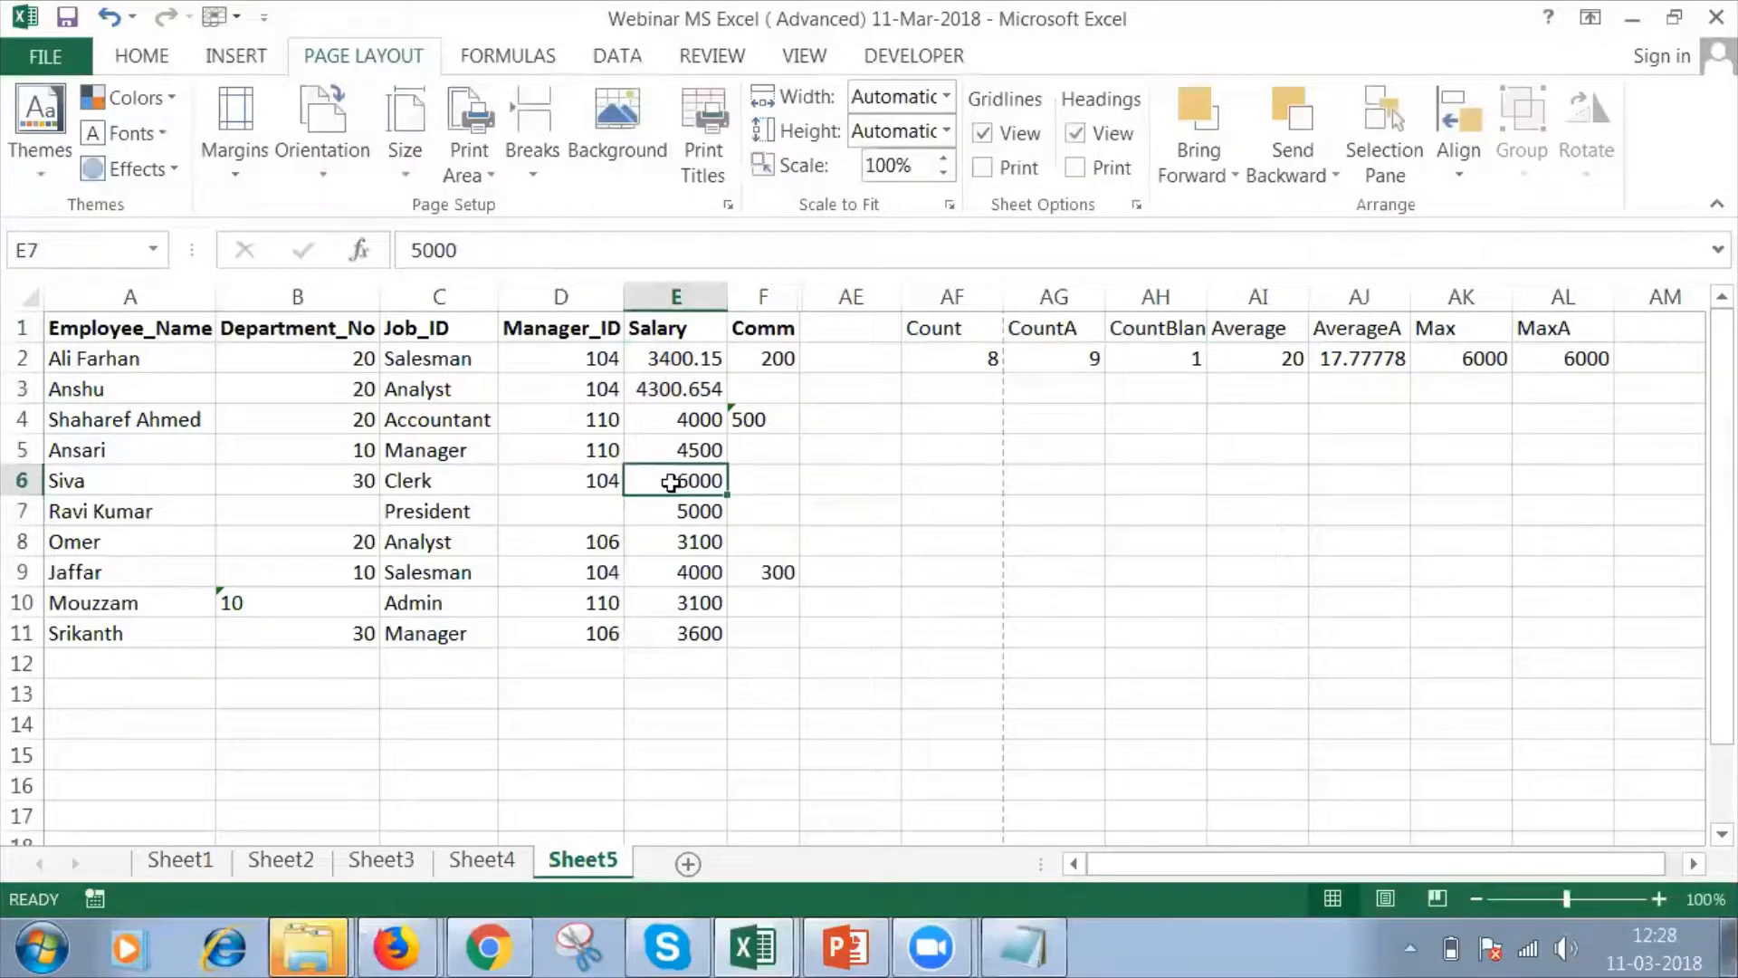
pyautogui.click(413, 249)
pyautogui.write("'")
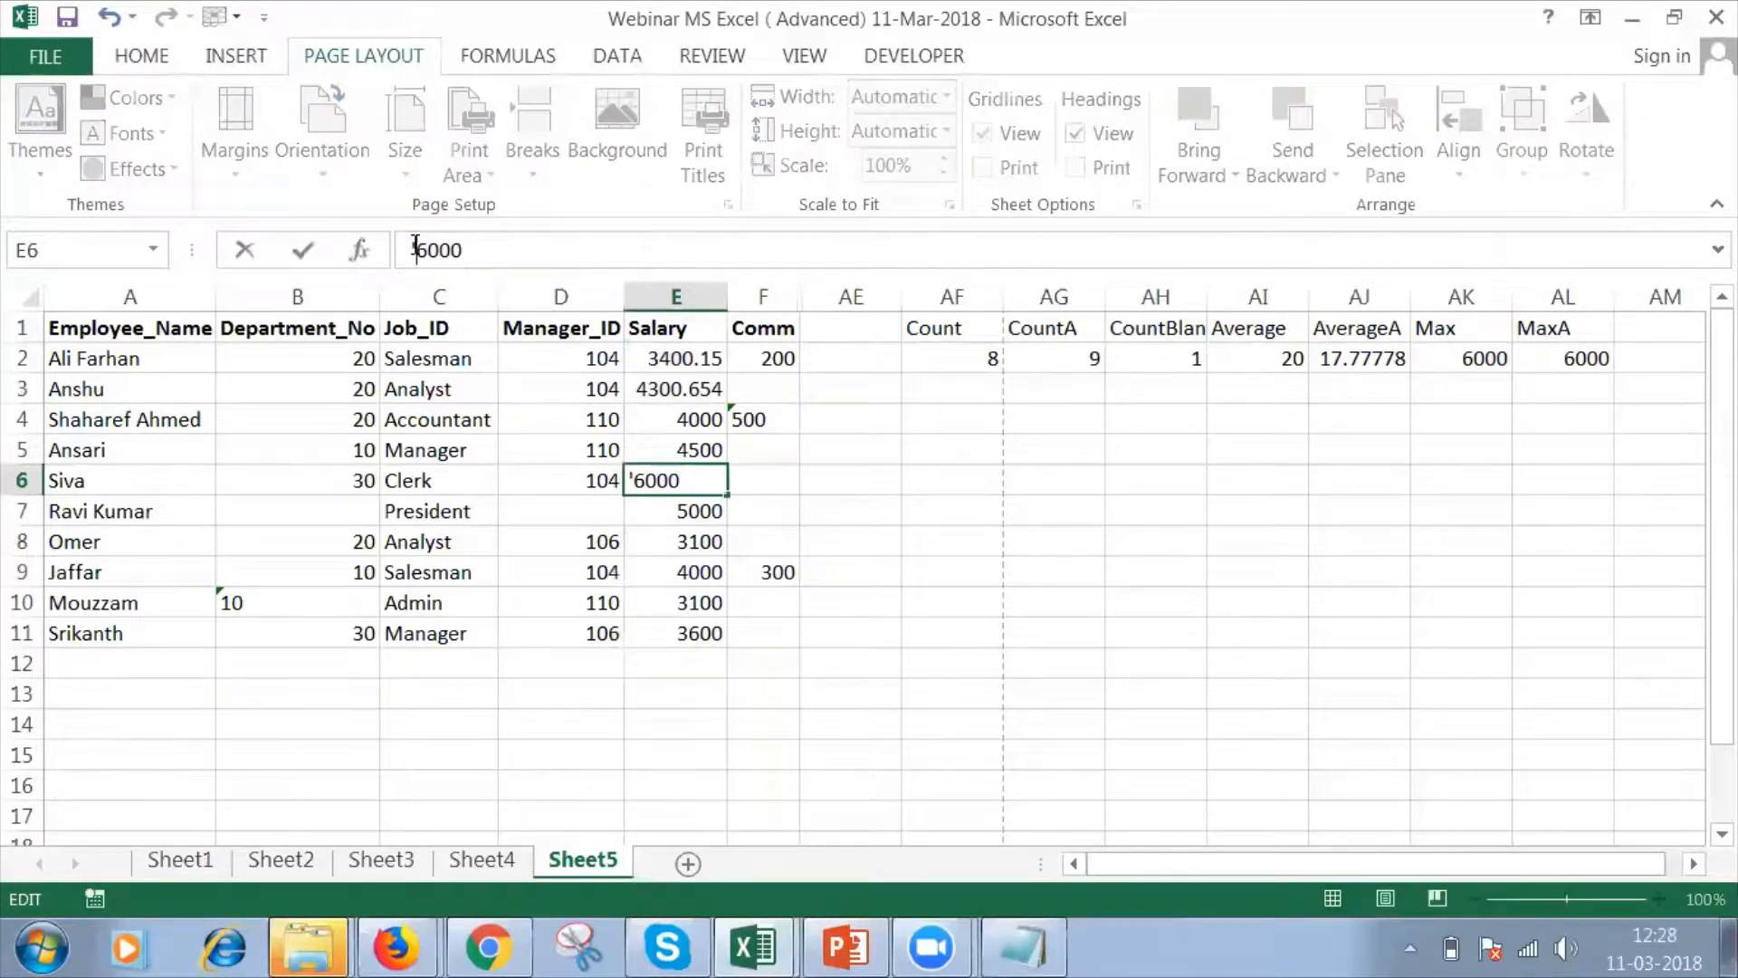
pyautogui.press('Return')
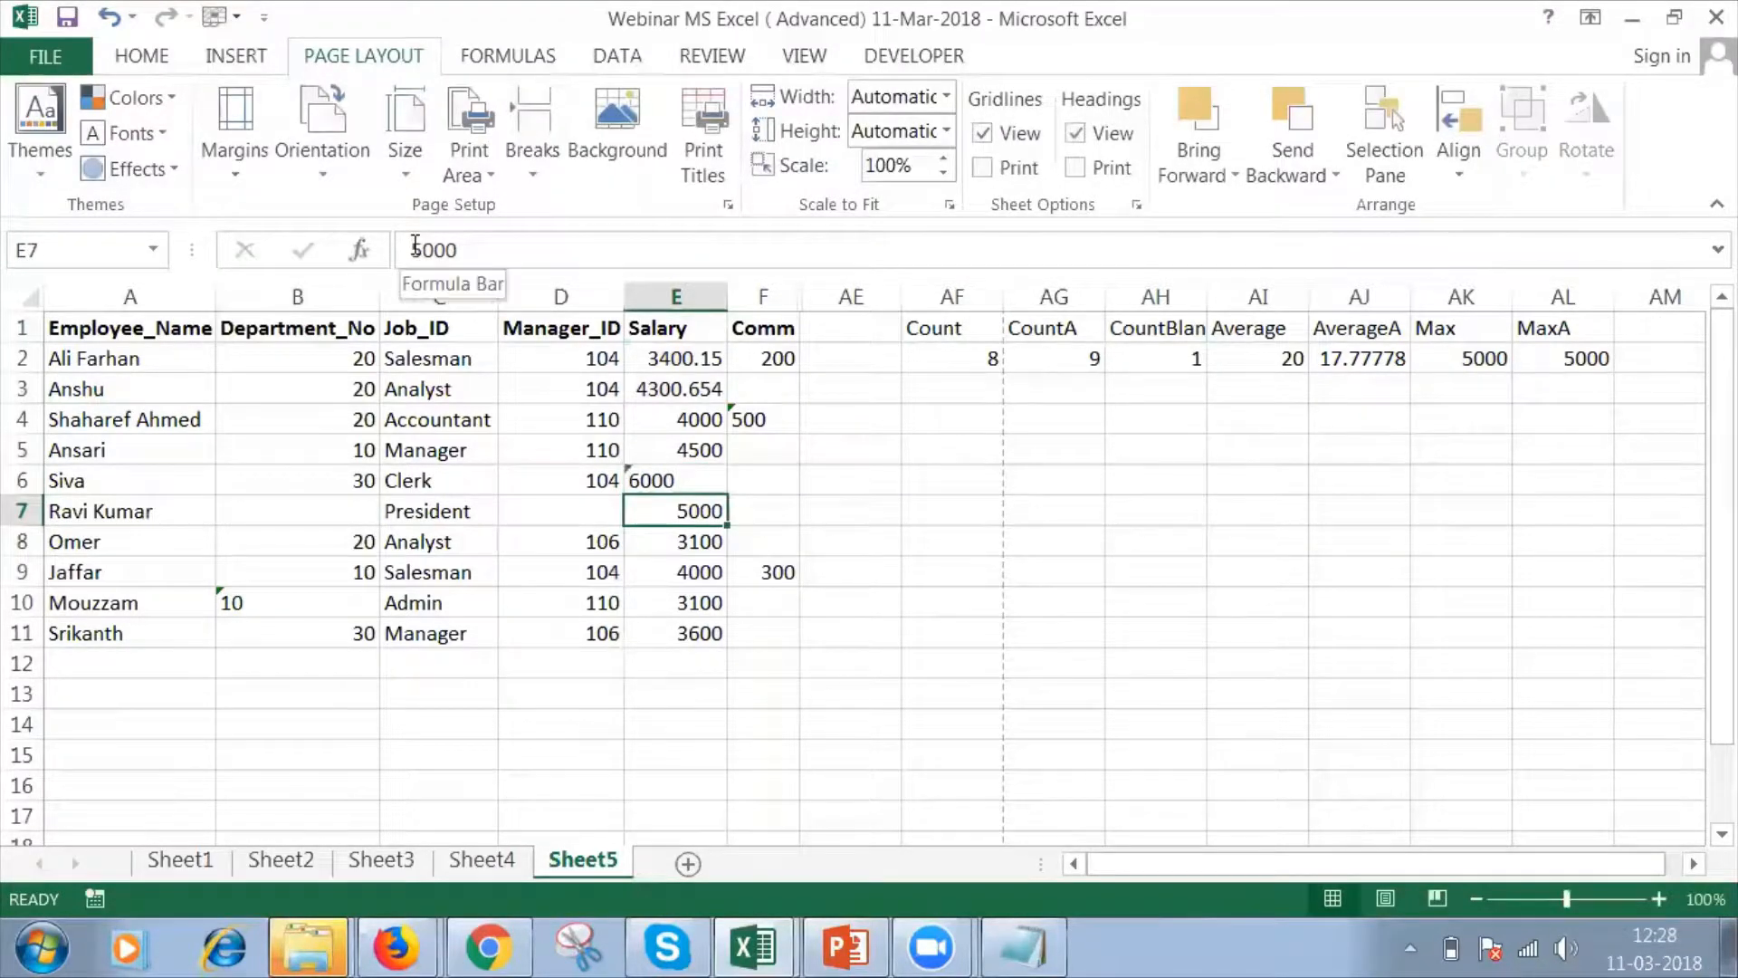
# Compare the MAXA formula in AL2 and the MAX formula in AK2 against the text salary in E6.
pyautogui.click(1532, 356)
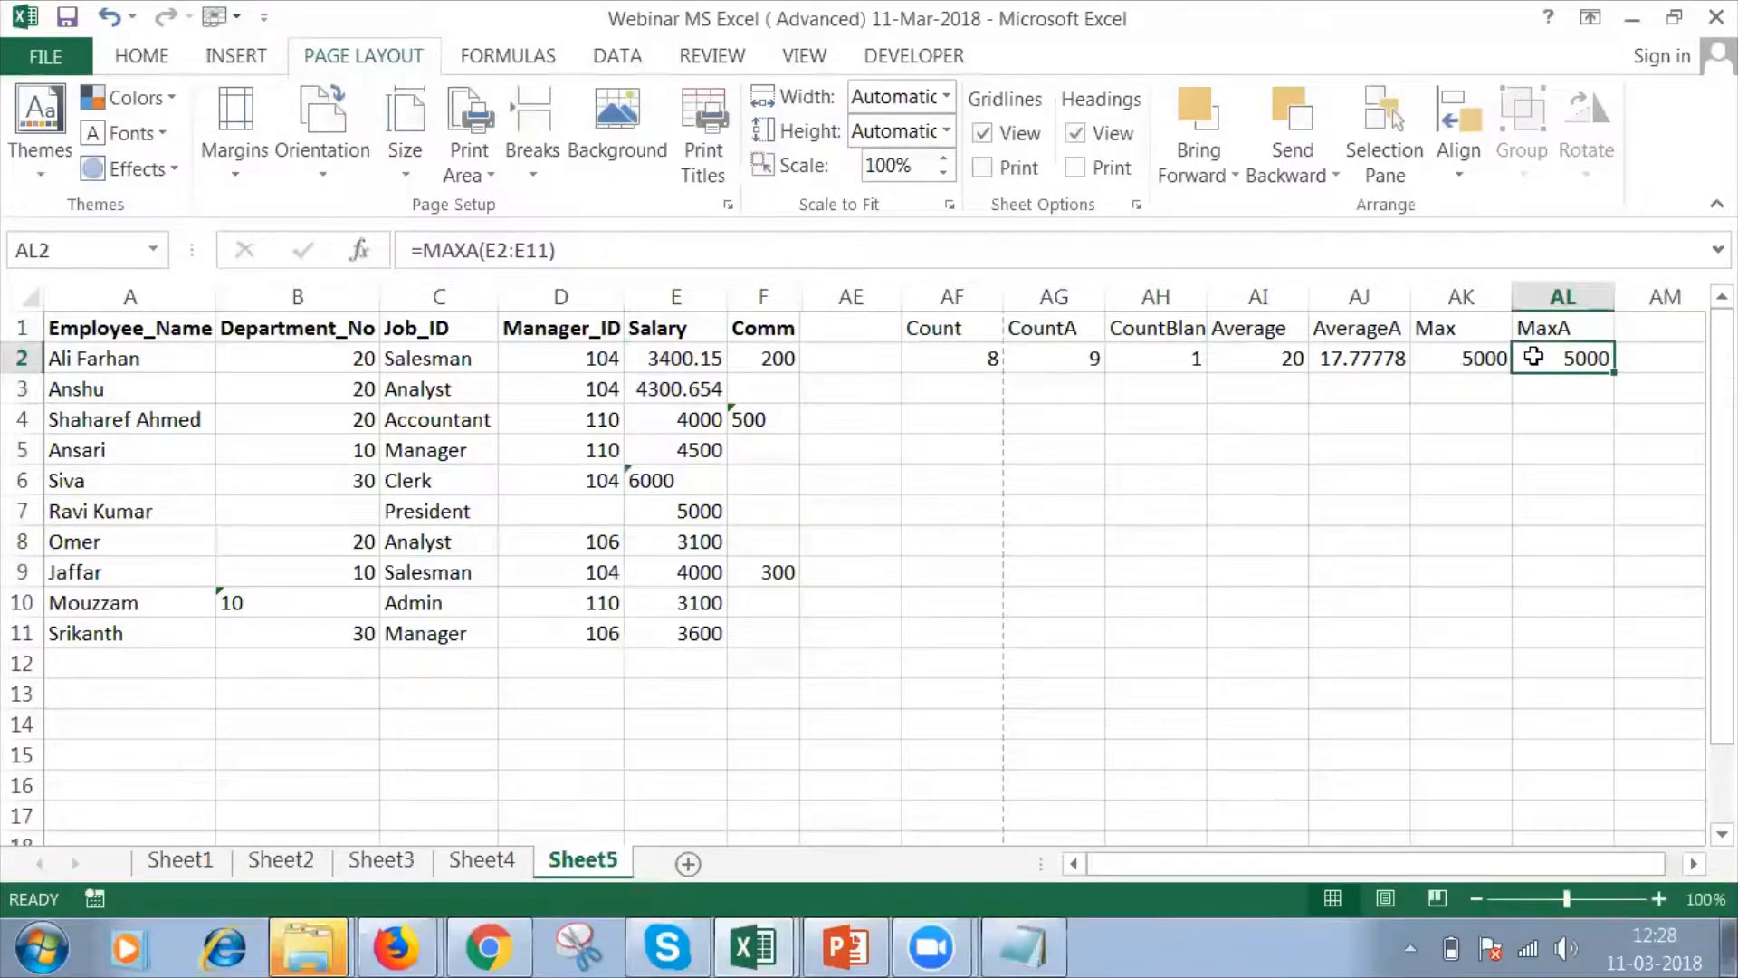
pyautogui.click(1483, 360)
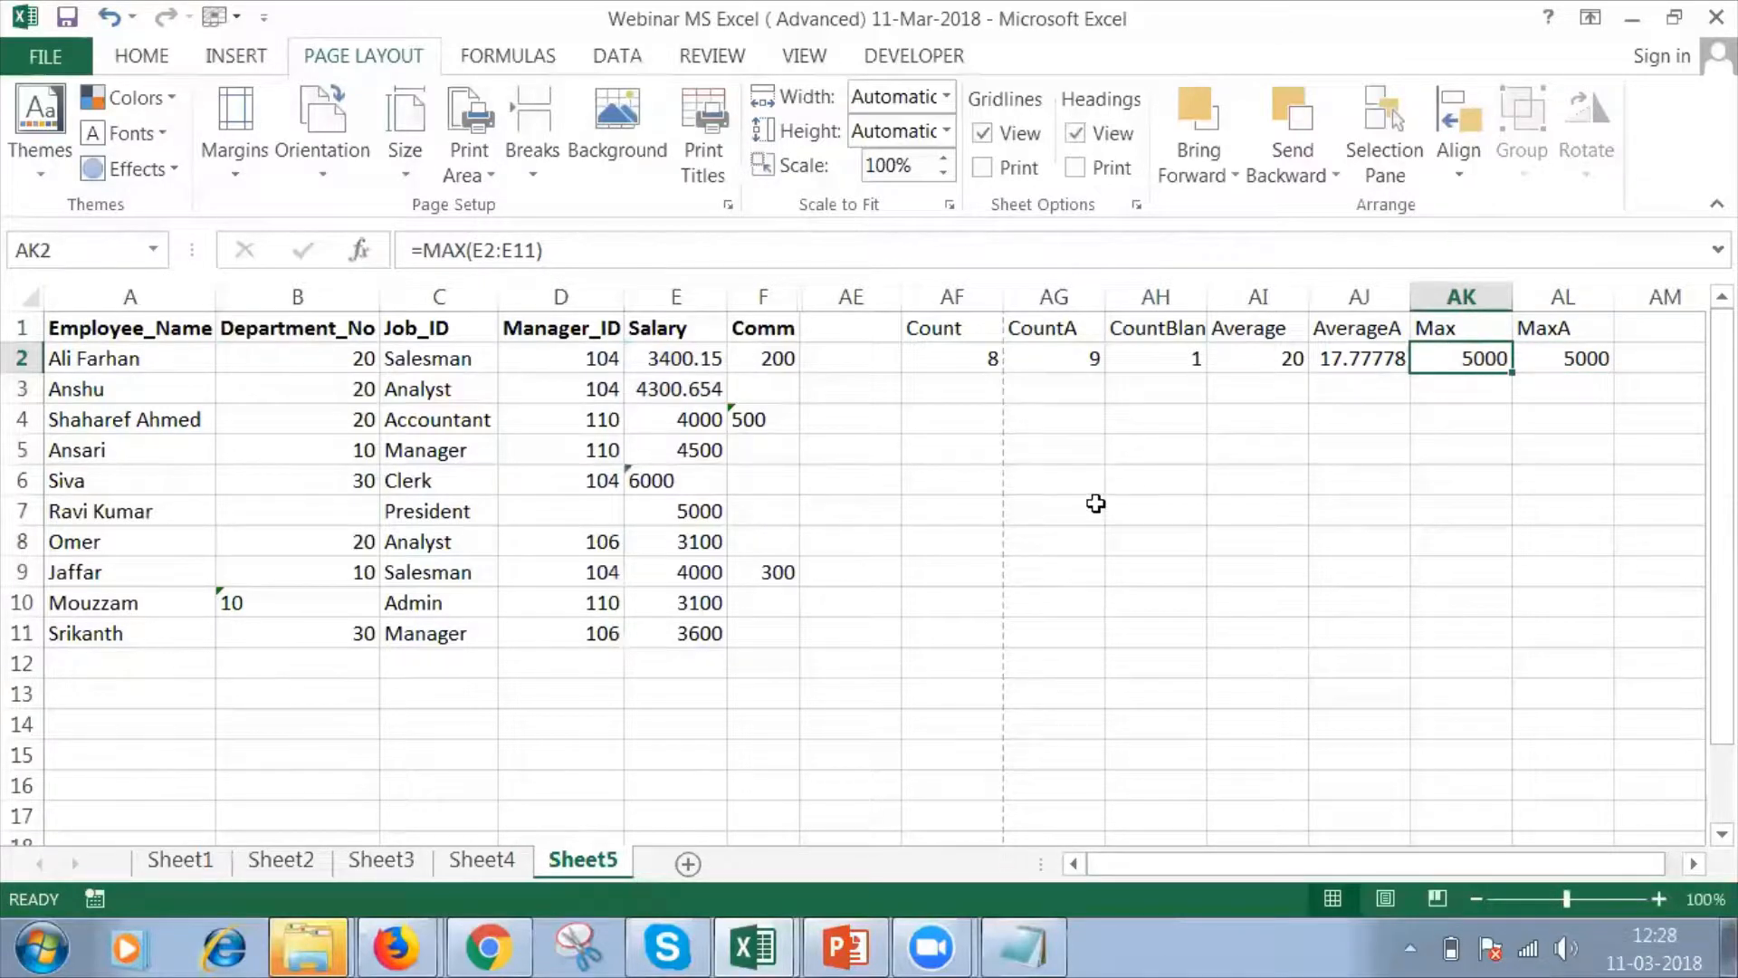
pyautogui.click(943, 472)
pyautogui.click(686, 482)
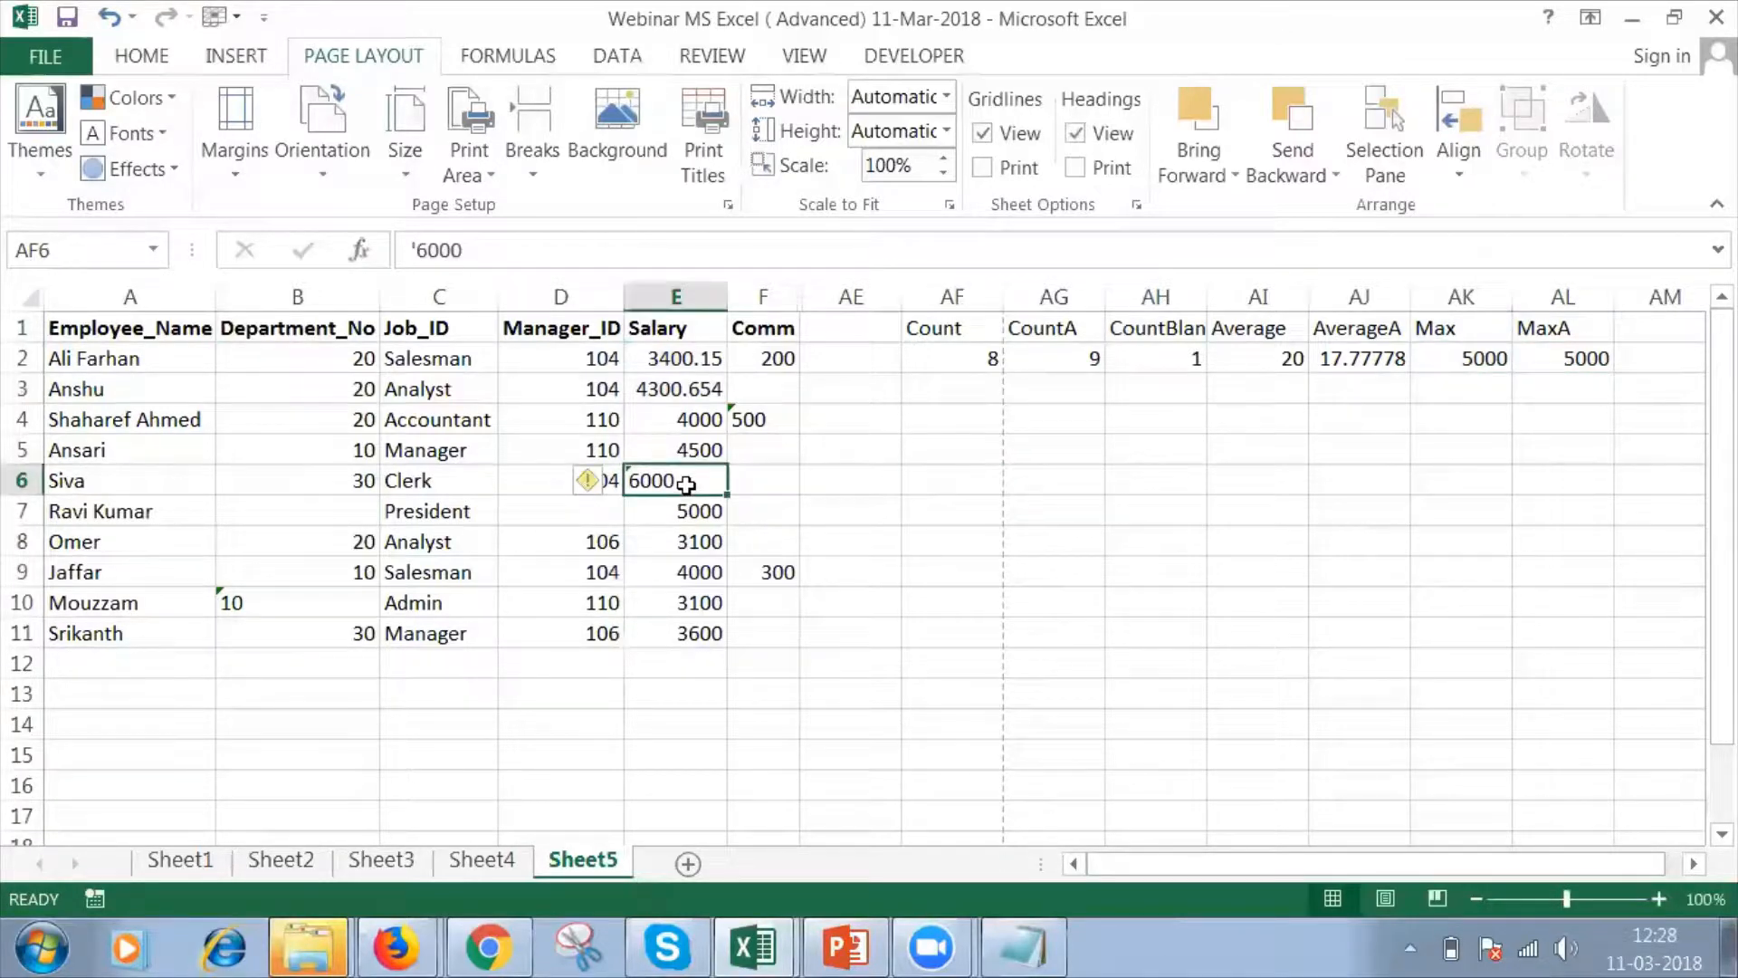
pyautogui.doubleClick(1561, 357)
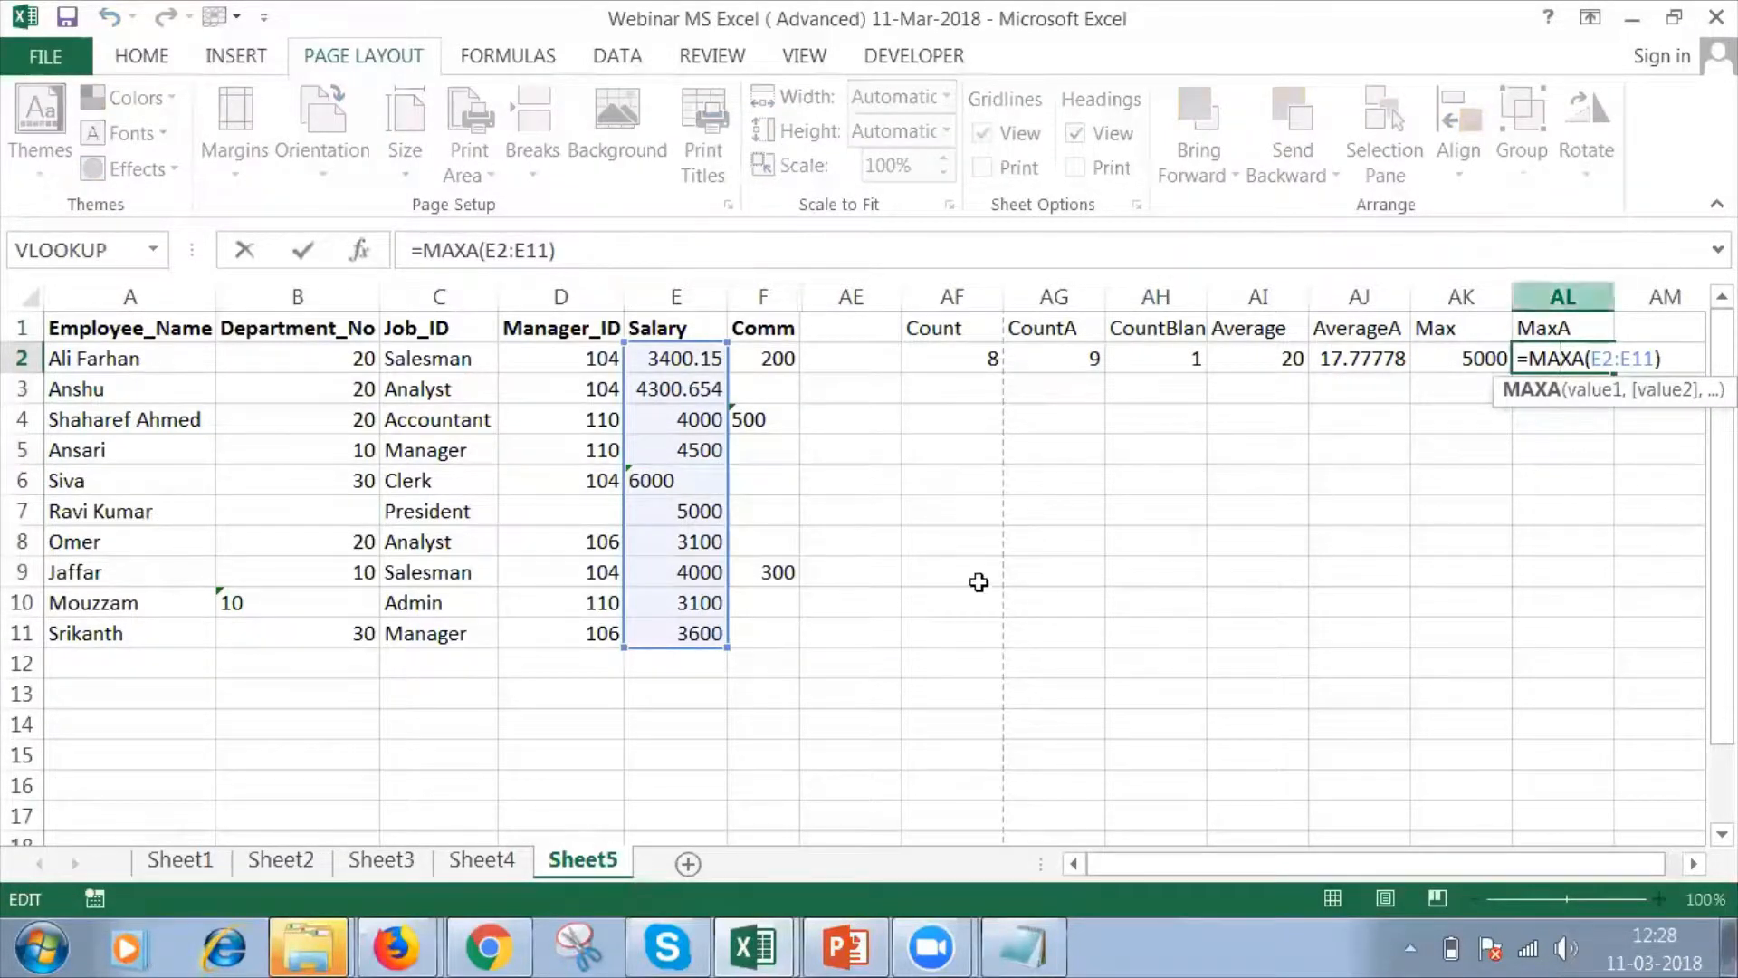
pyautogui.click(692, 481)
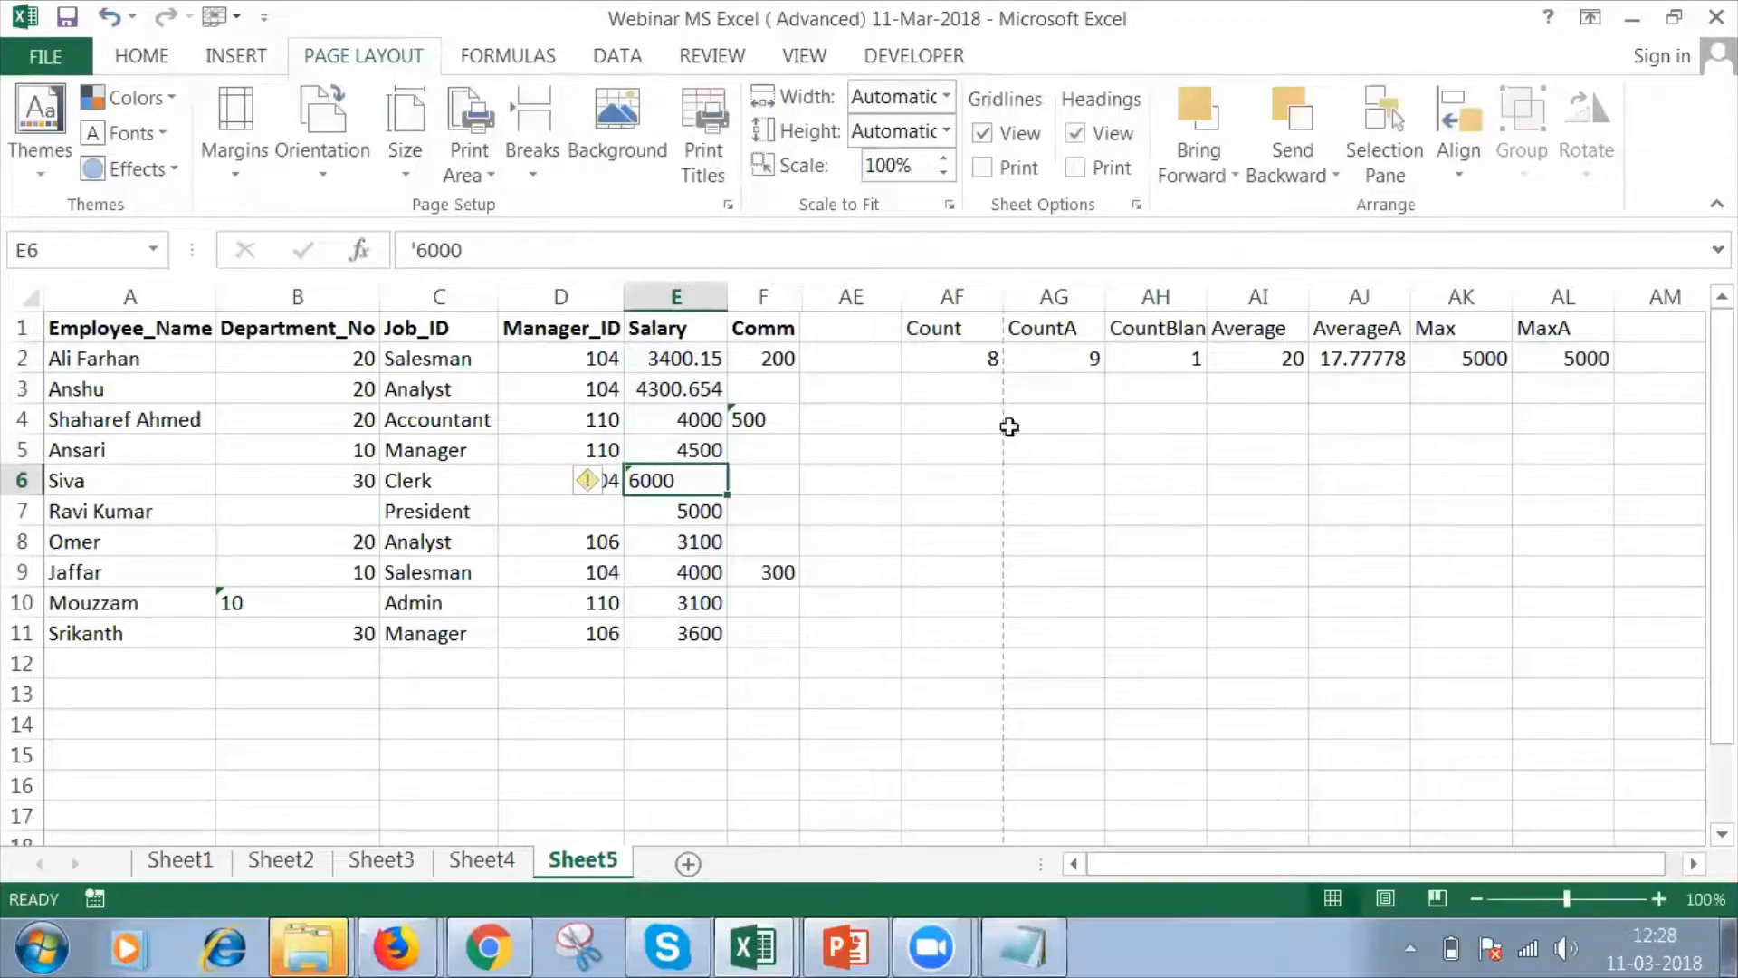
pyautogui.click(1537, 352)
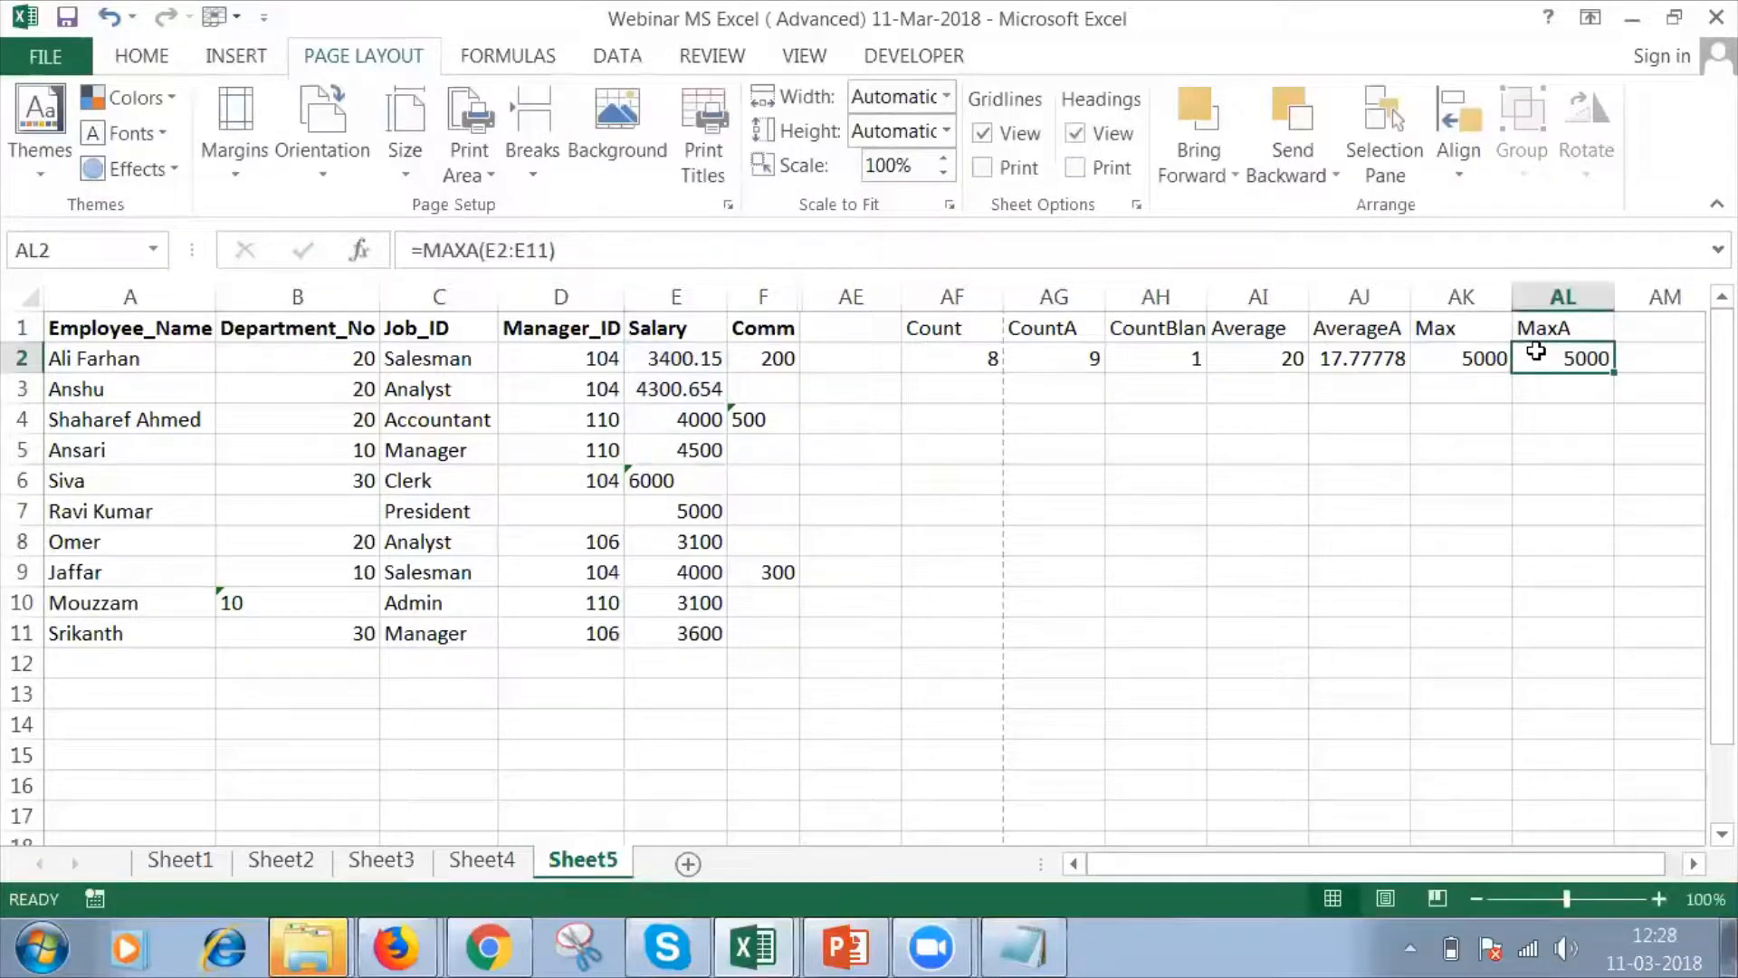
# Re-enter the salary in E6 as the plain number 6000.
pyautogui.click(699, 490)
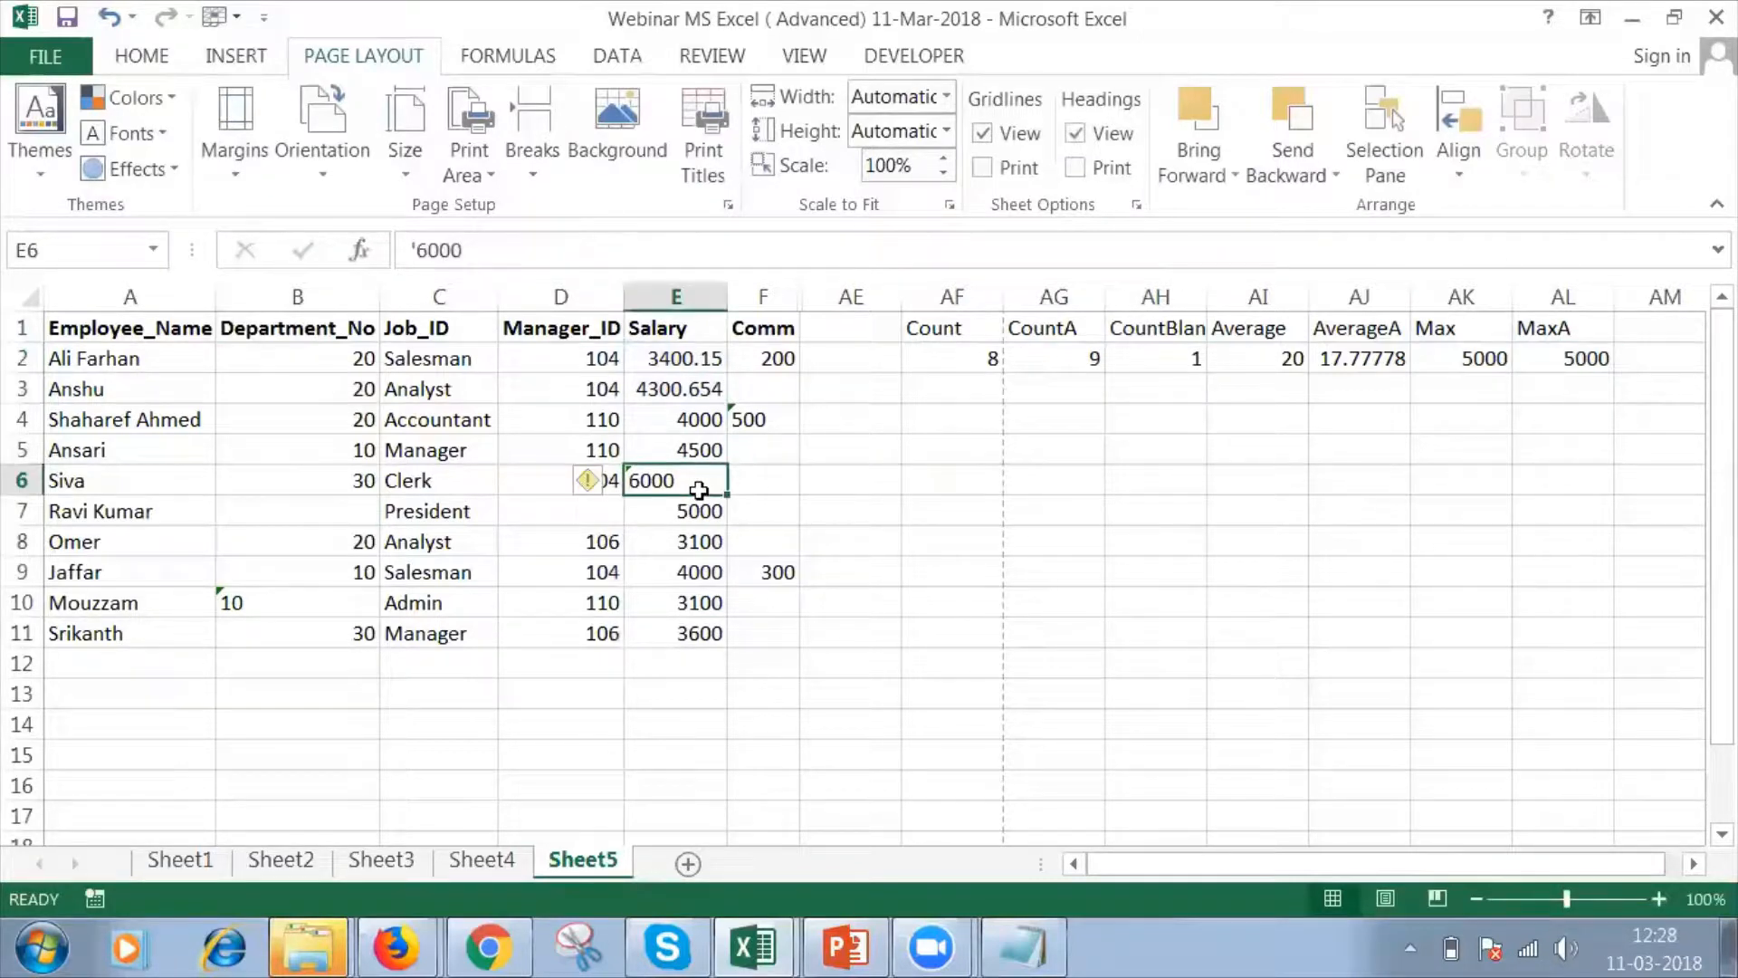
pyautogui.write('6000')
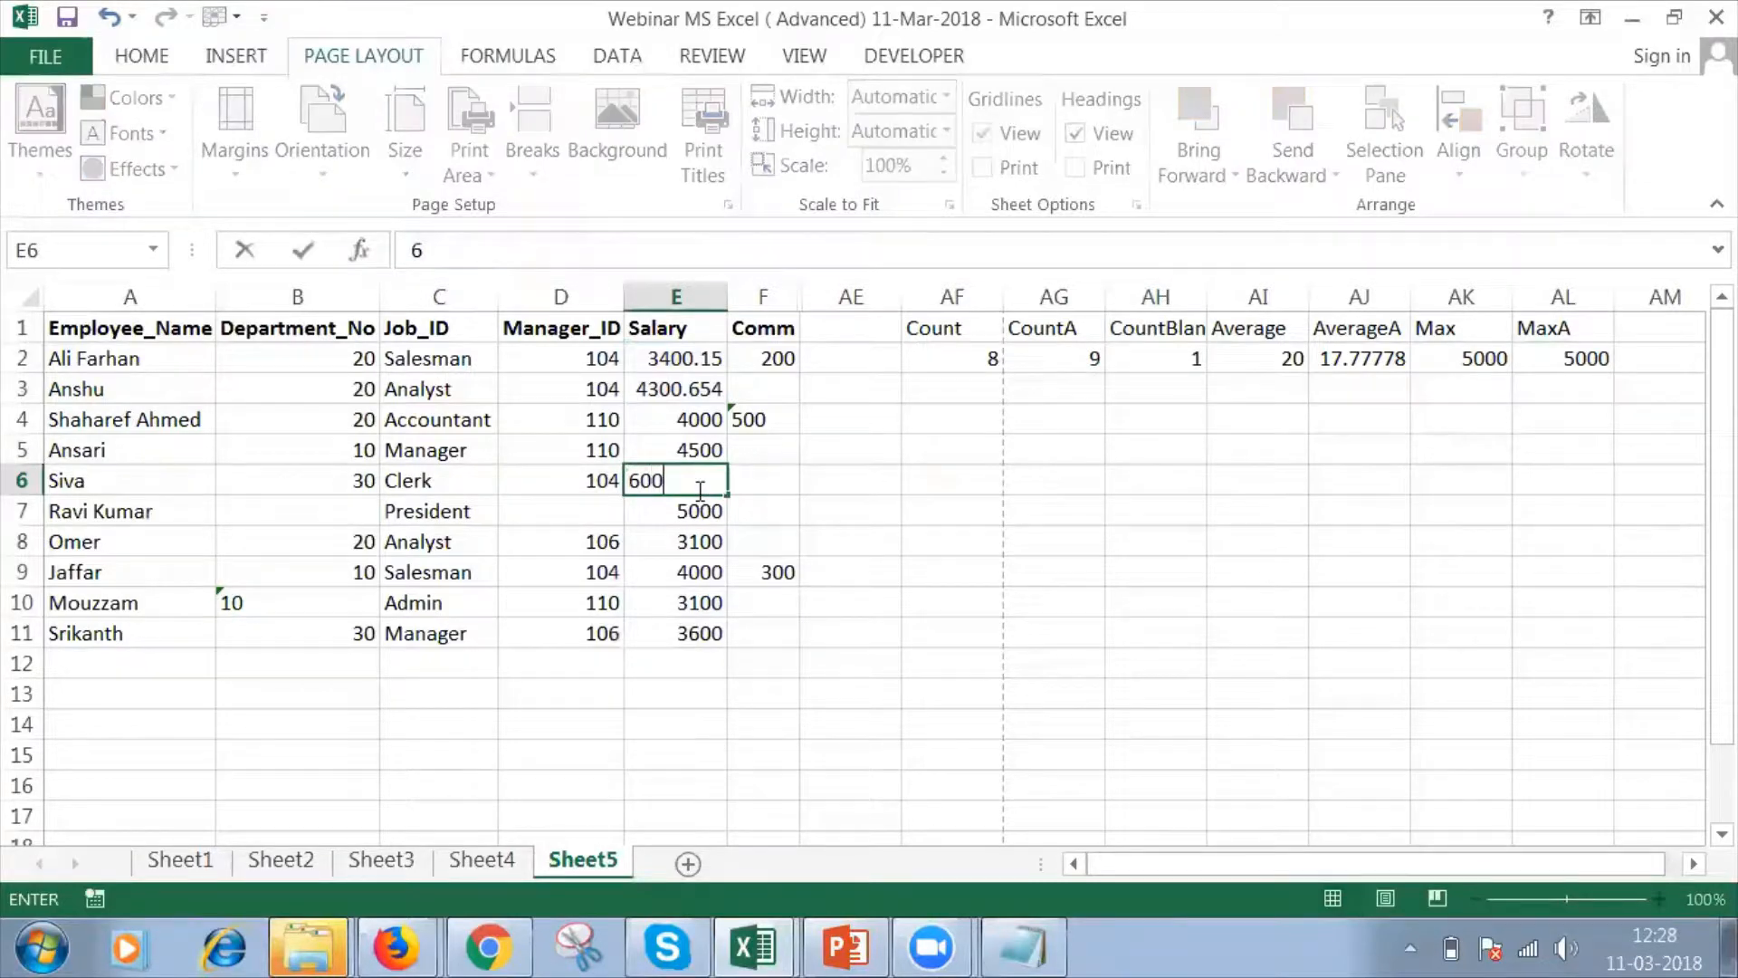
pyautogui.press('Return')
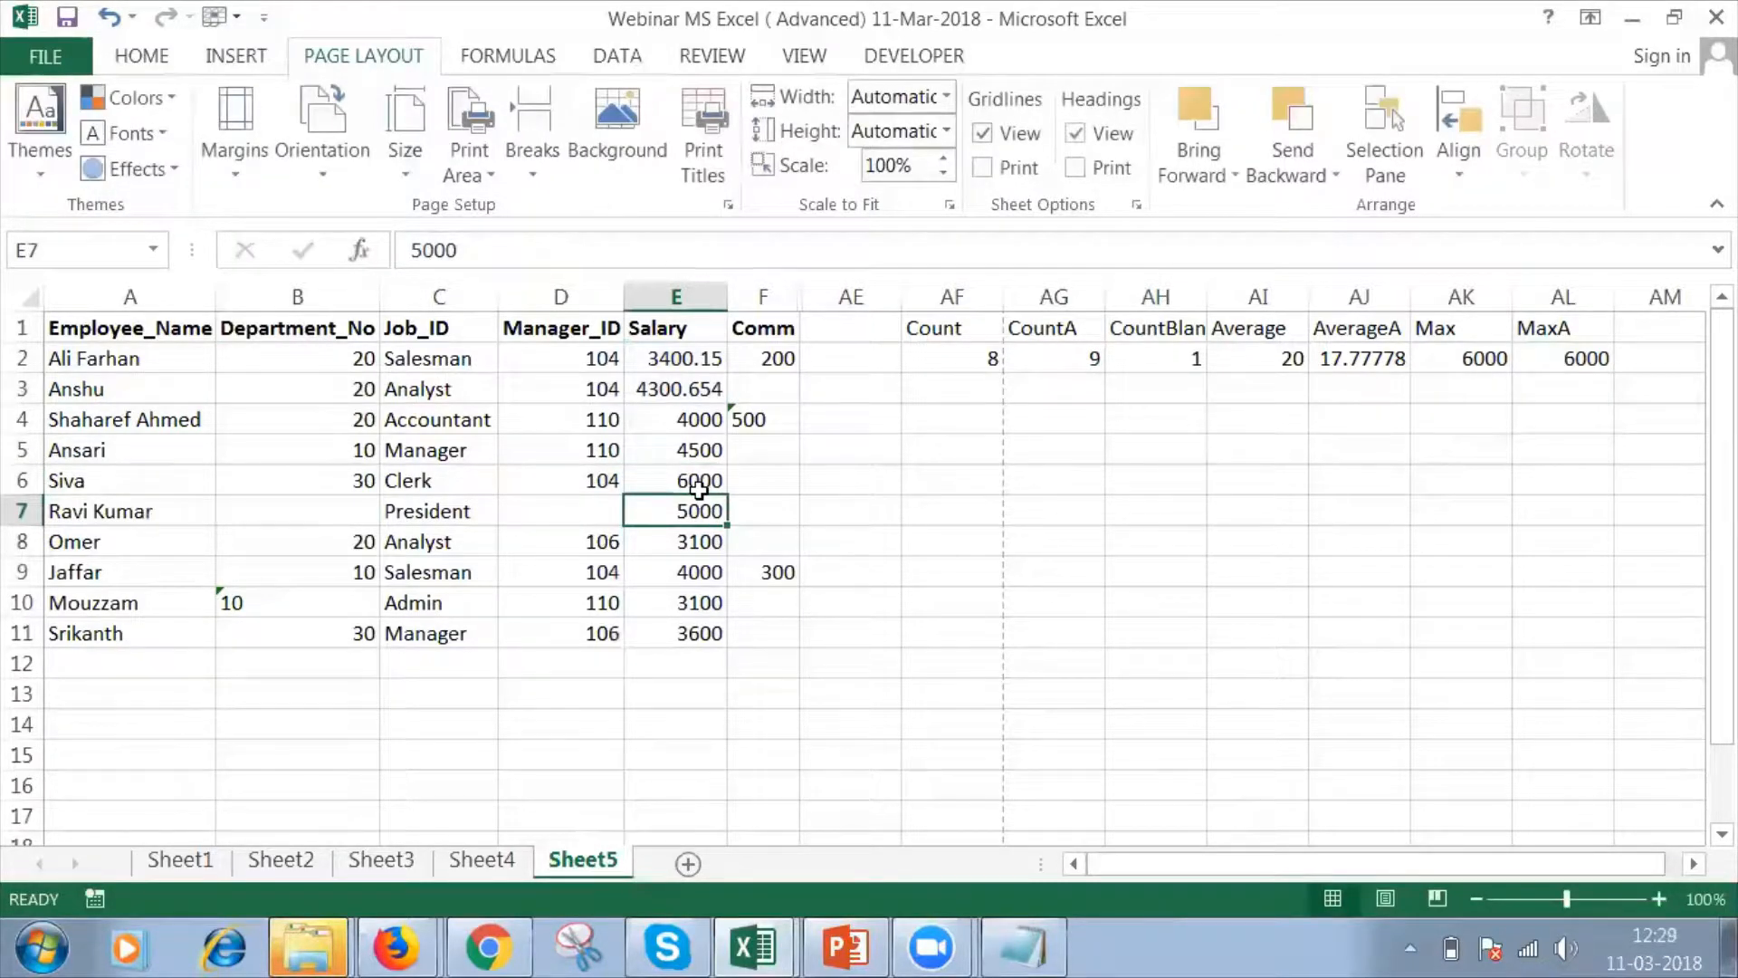
# Apply the Text number format to the salary in cell E6.
pyautogui.click(697, 483)
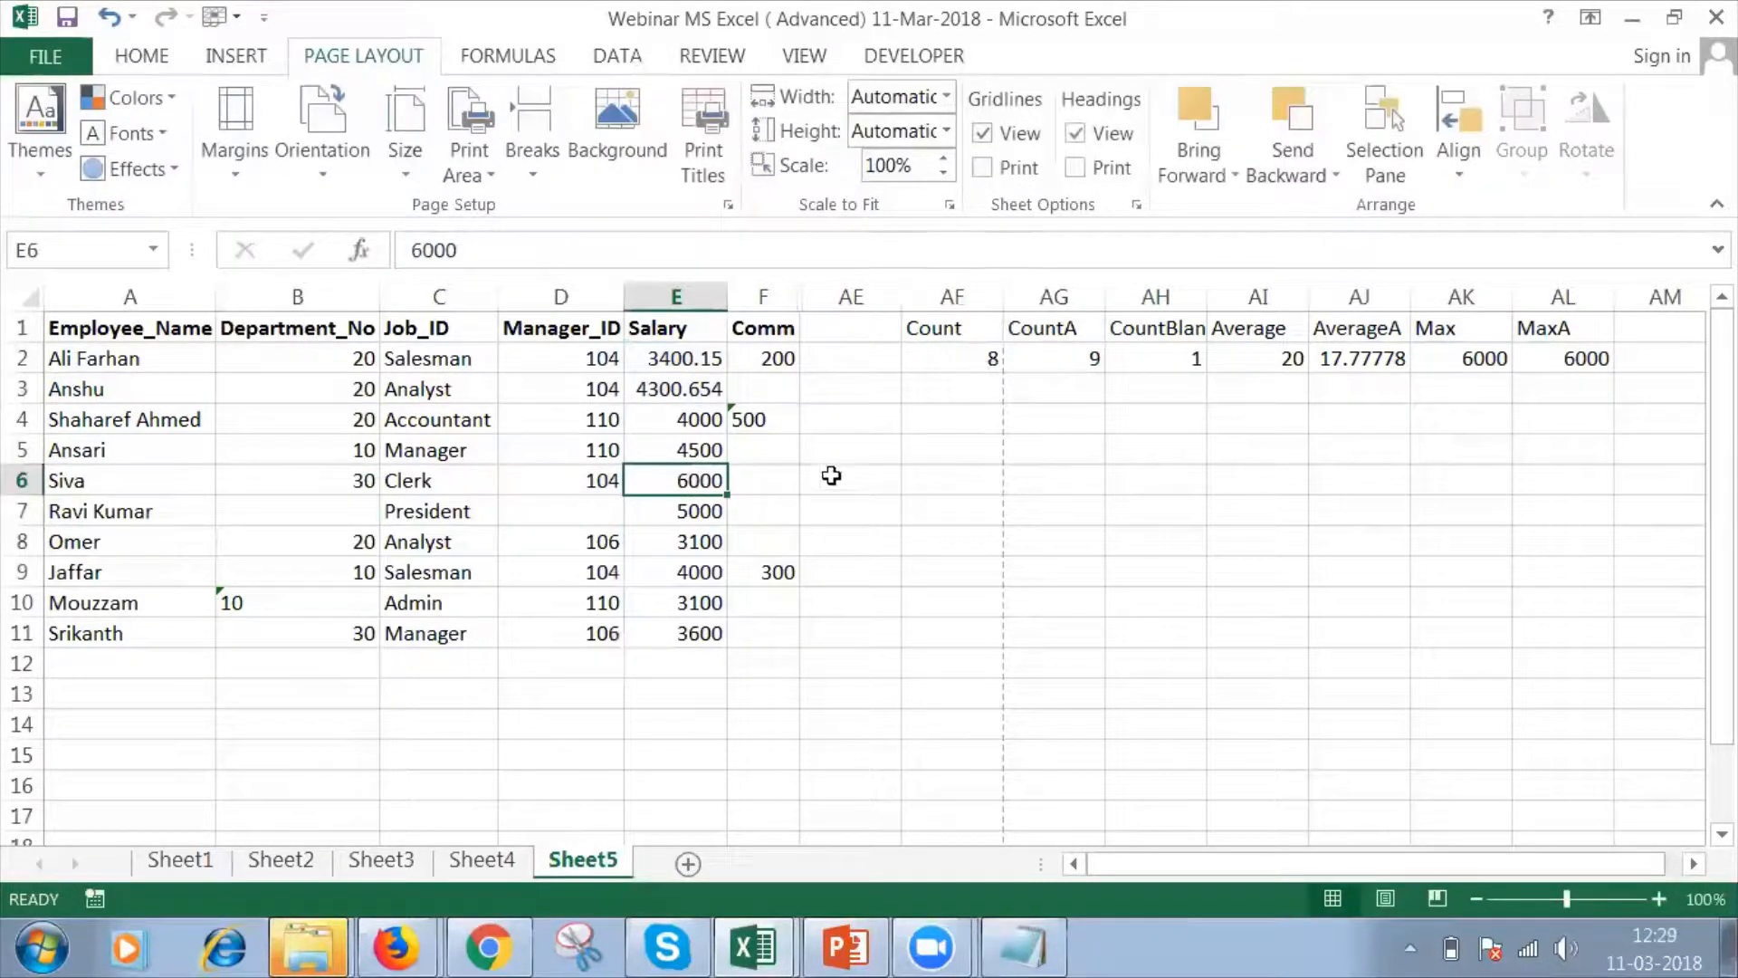
pyautogui.click(416, 242)
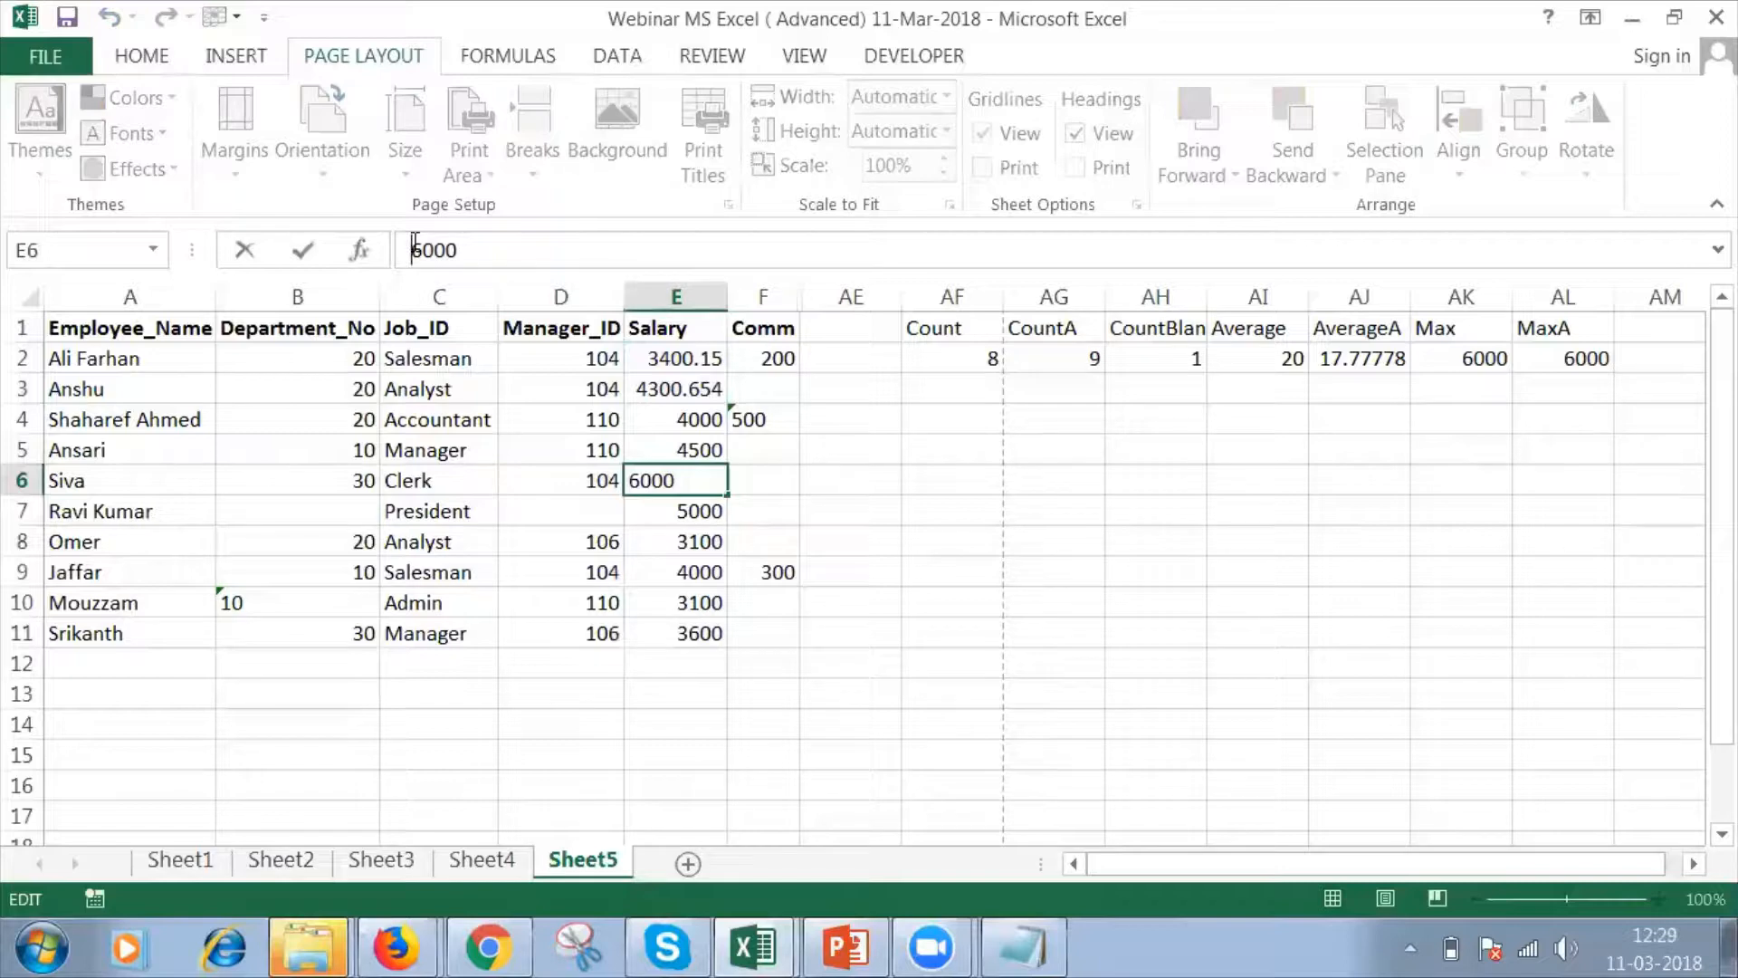
pyautogui.press('Return')
pyautogui.click(699, 481)
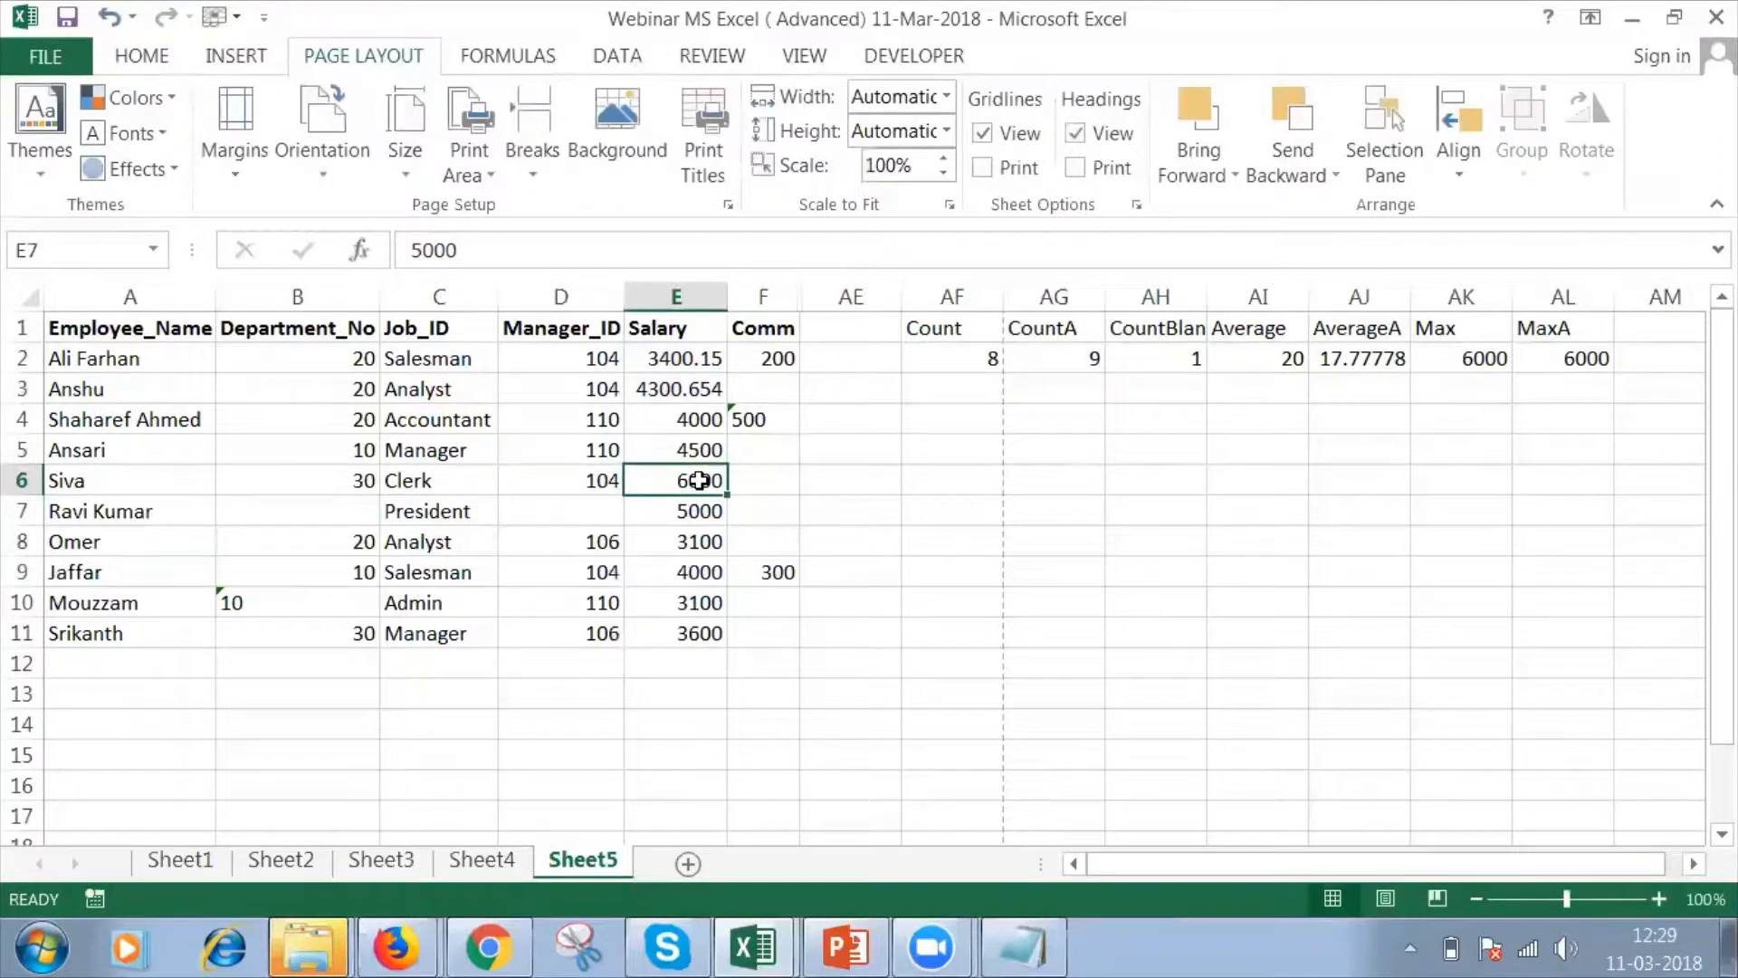
pyautogui.rightClick(699, 480)
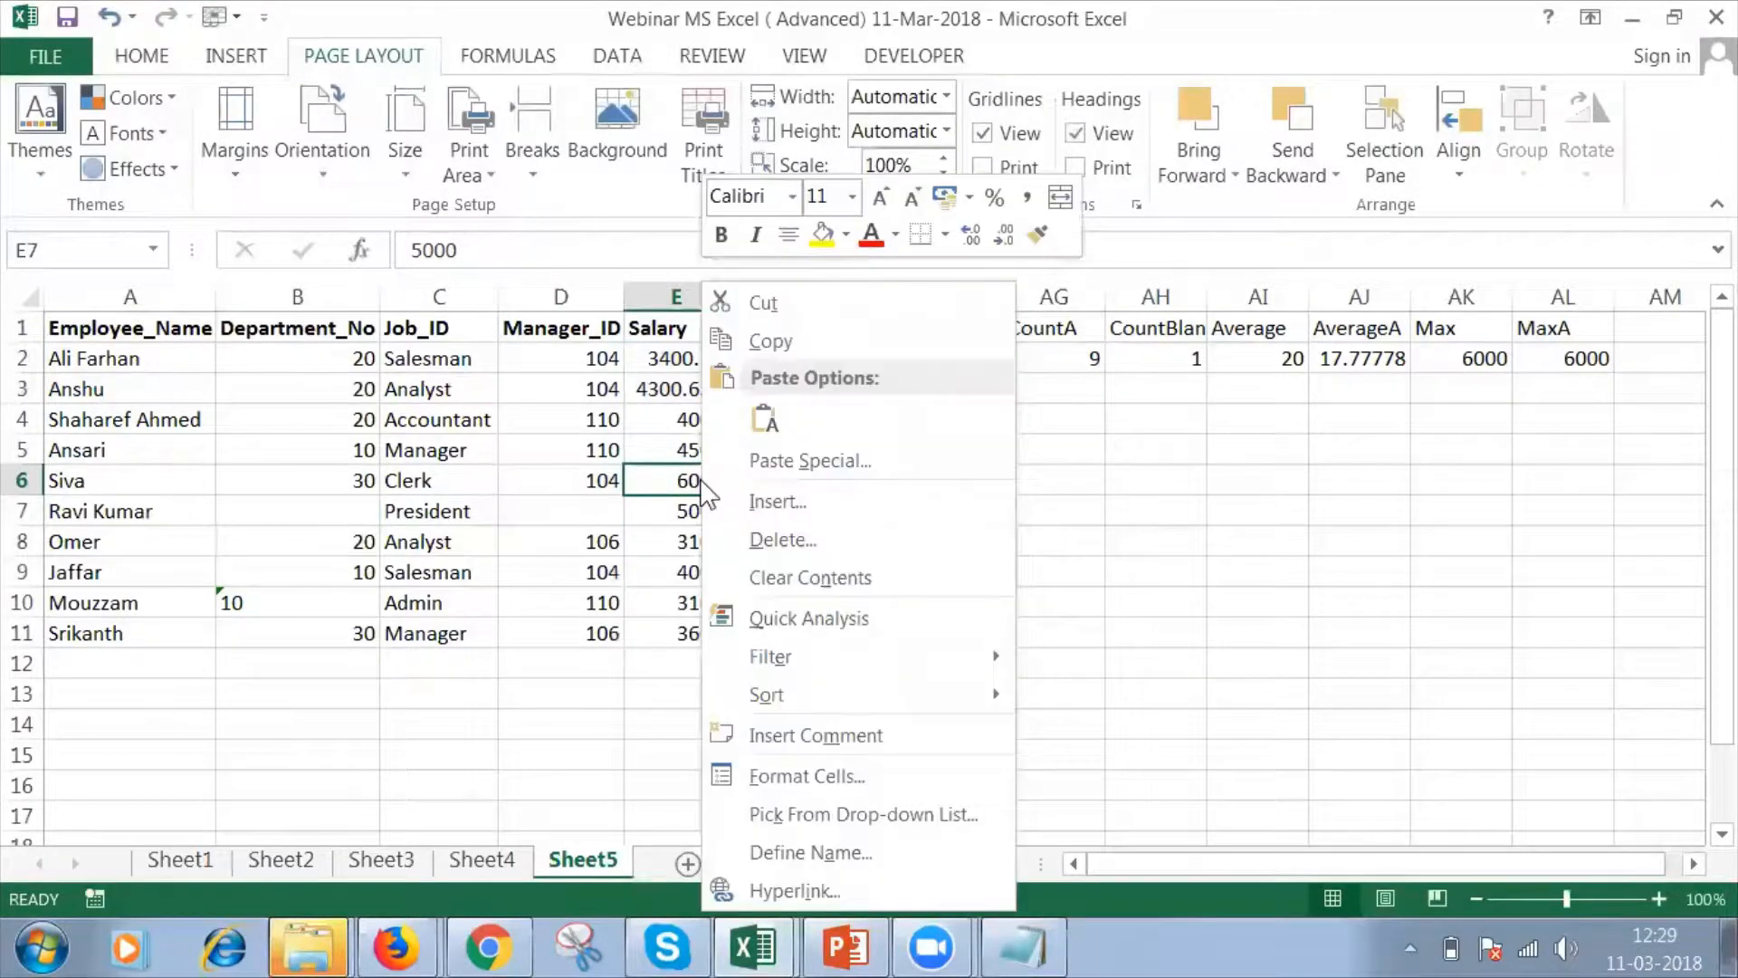
pyautogui.click(830, 775)
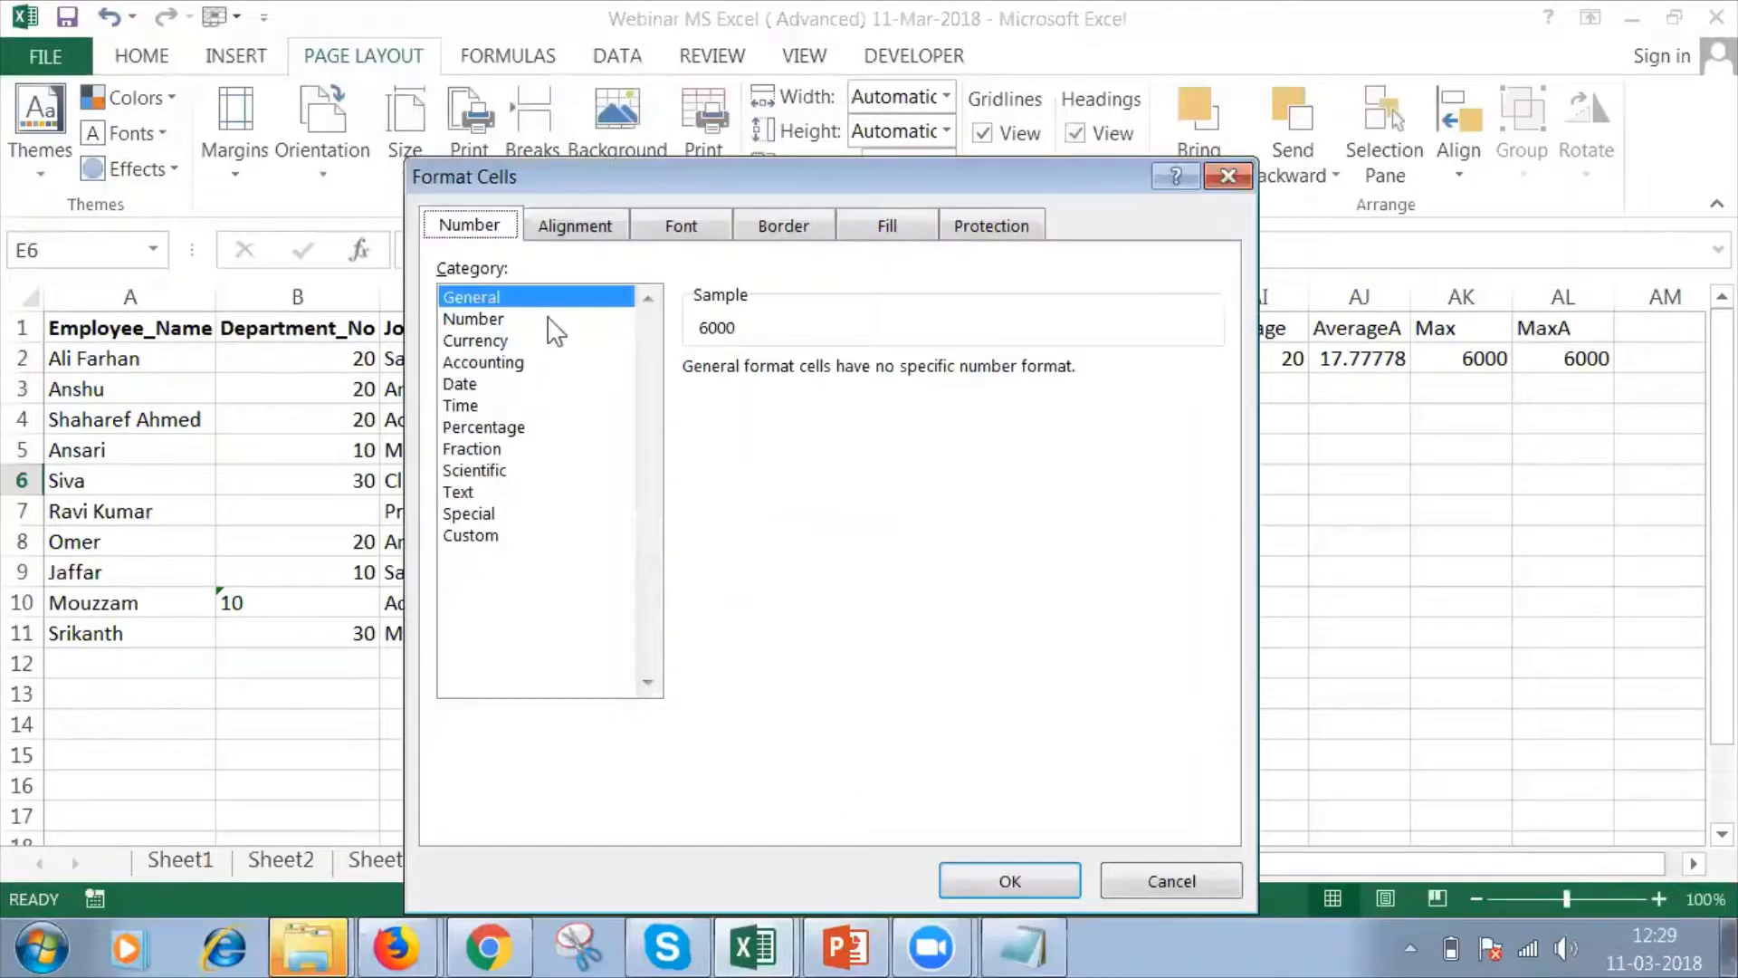
pyautogui.click(471, 492)
pyautogui.click(1025, 880)
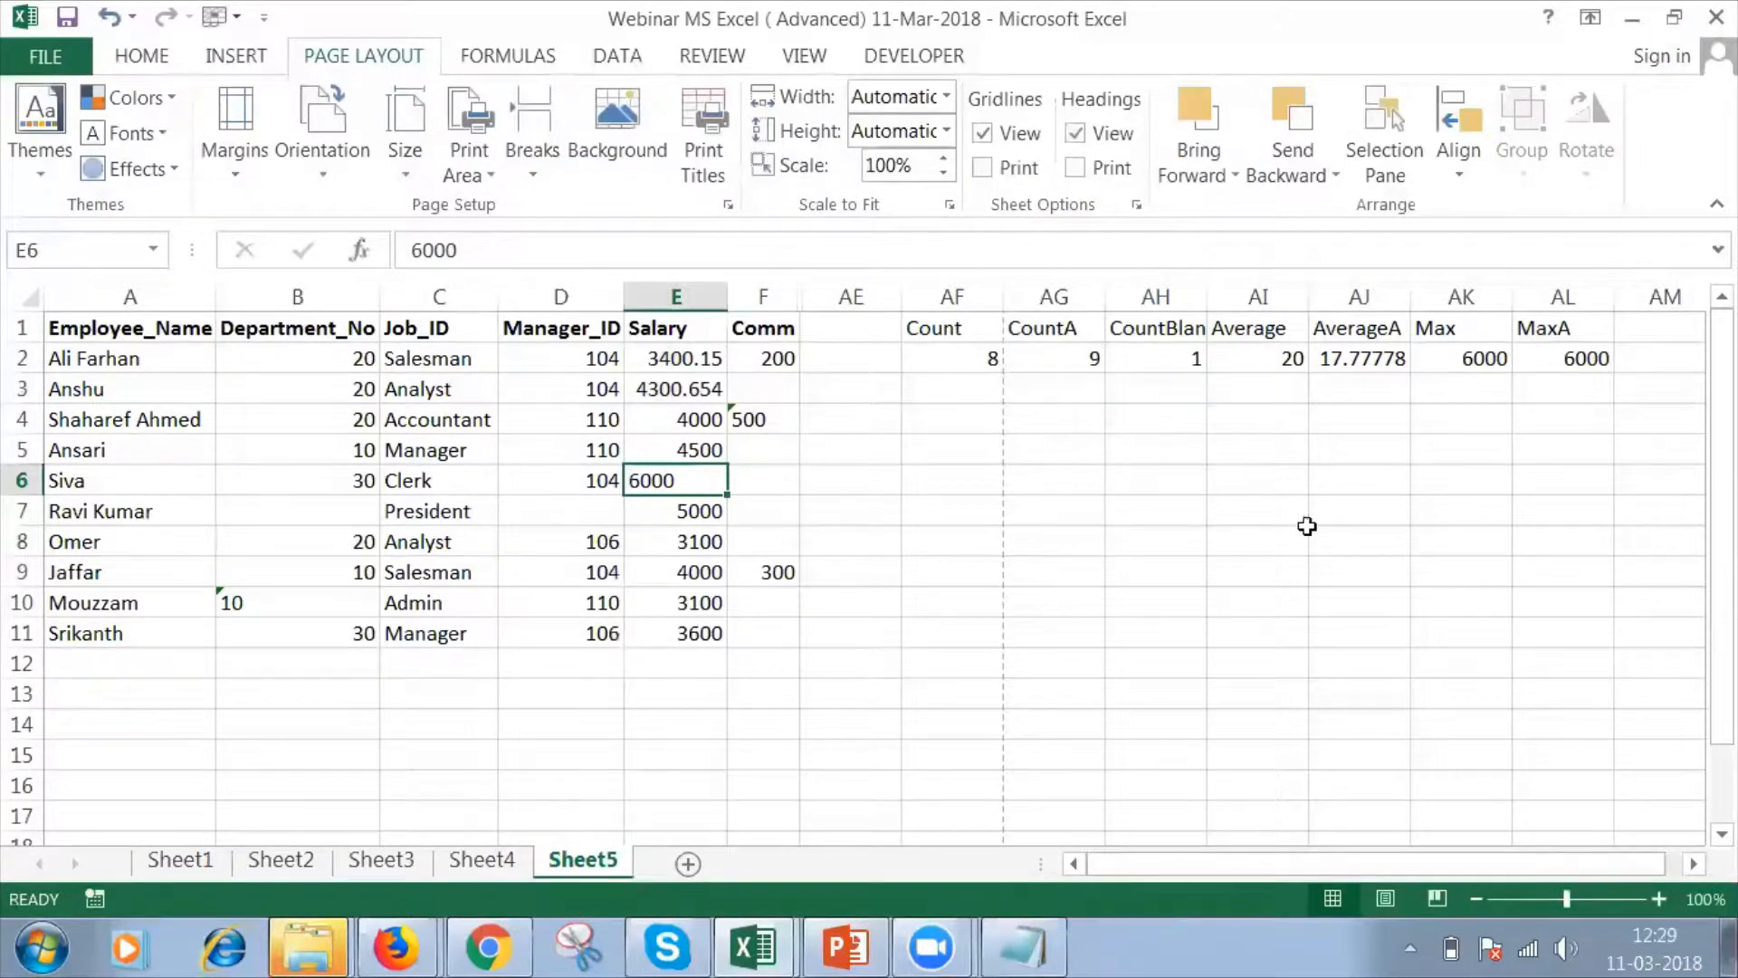
# Check the MAX and MAXA results in AK2 and AL2 and the range used by the MAX formula.
pyautogui.click(1494, 357)
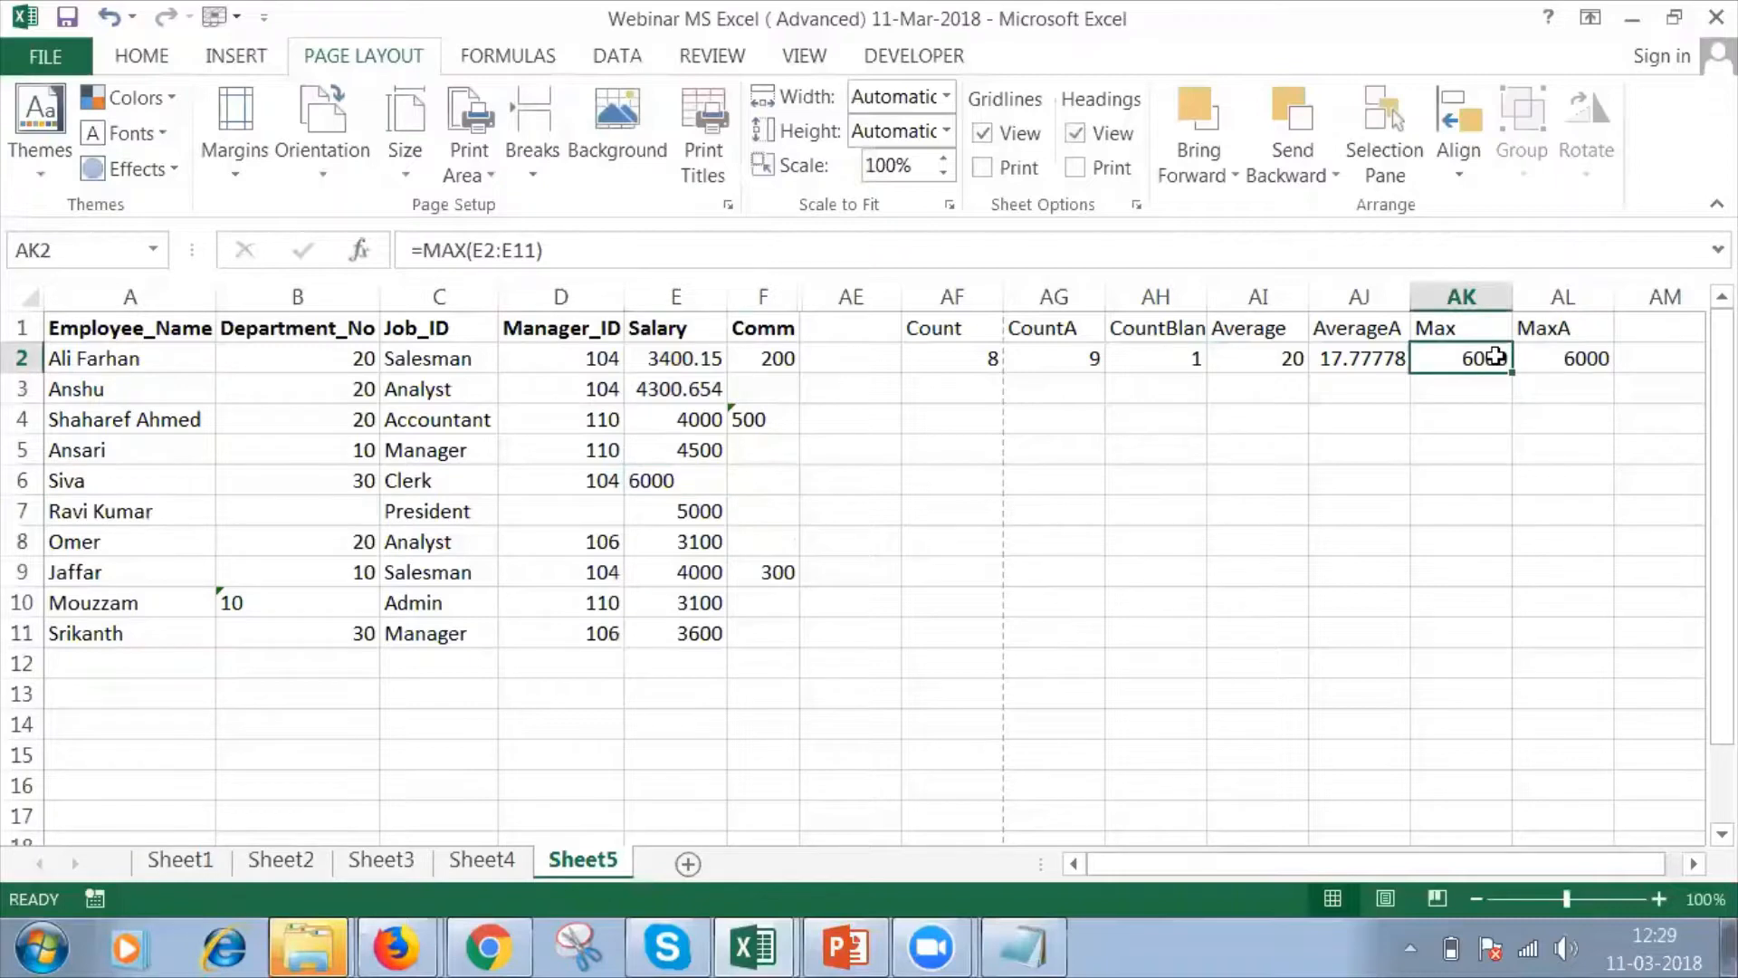
pyautogui.click(1569, 361)
pyautogui.click(1490, 359)
pyautogui.doubleClick(1490, 359)
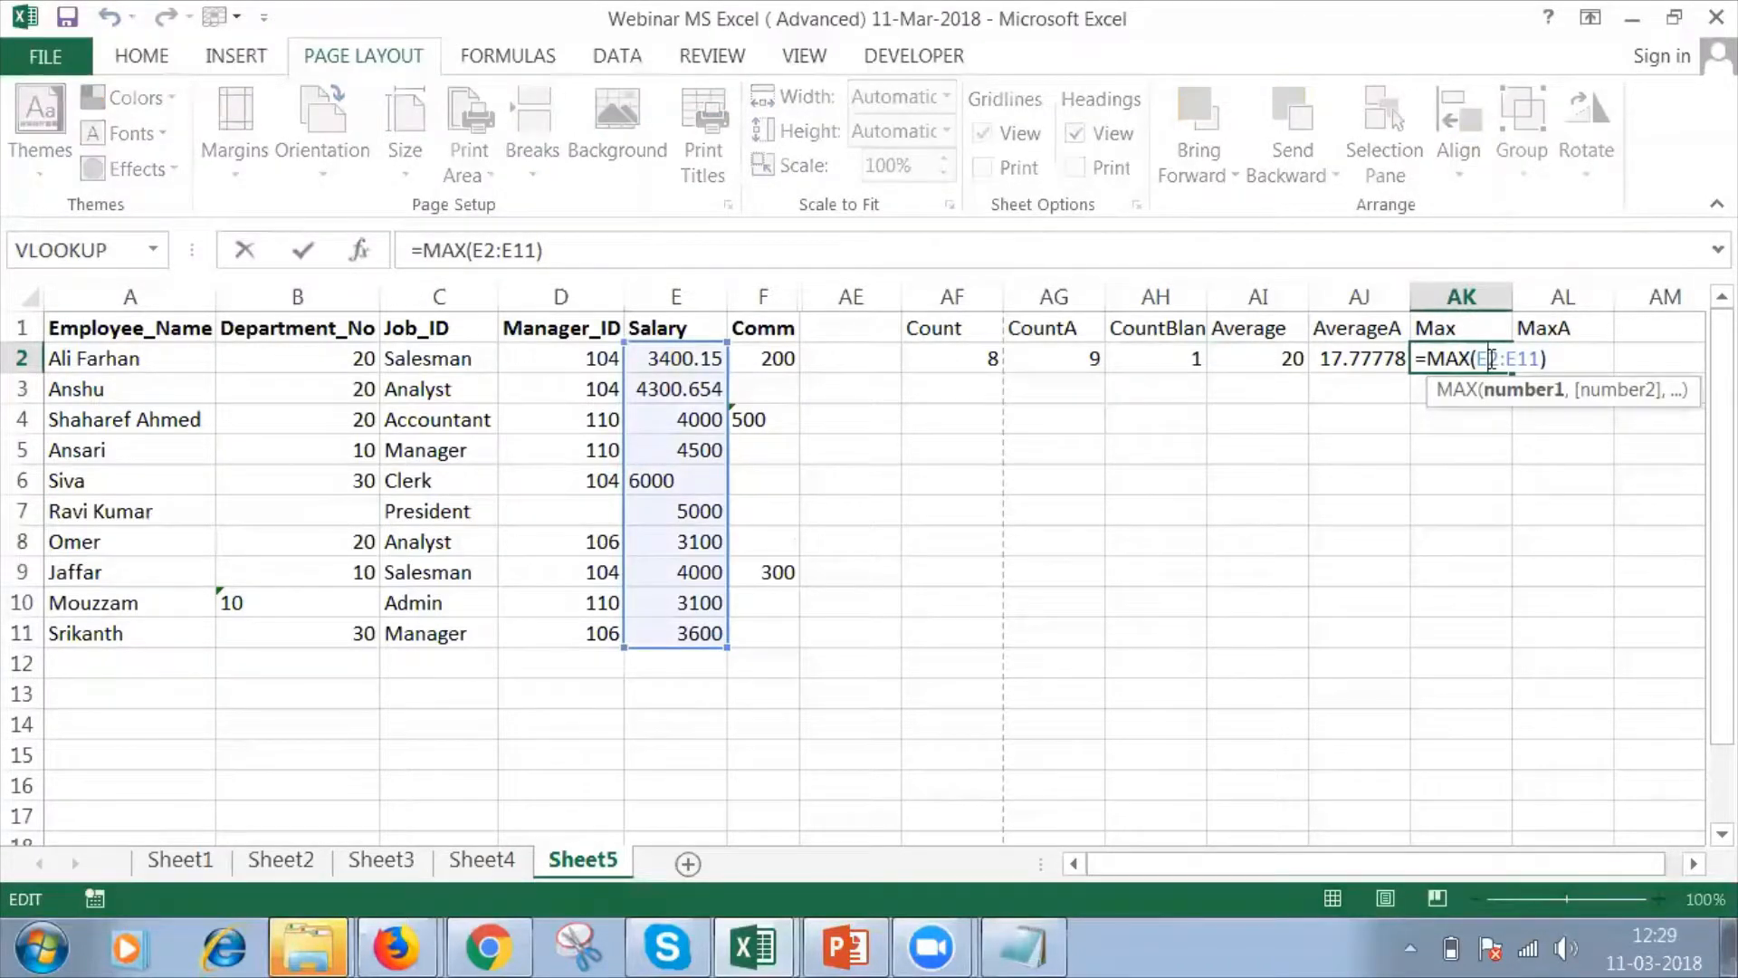
pyautogui.click(690, 512)
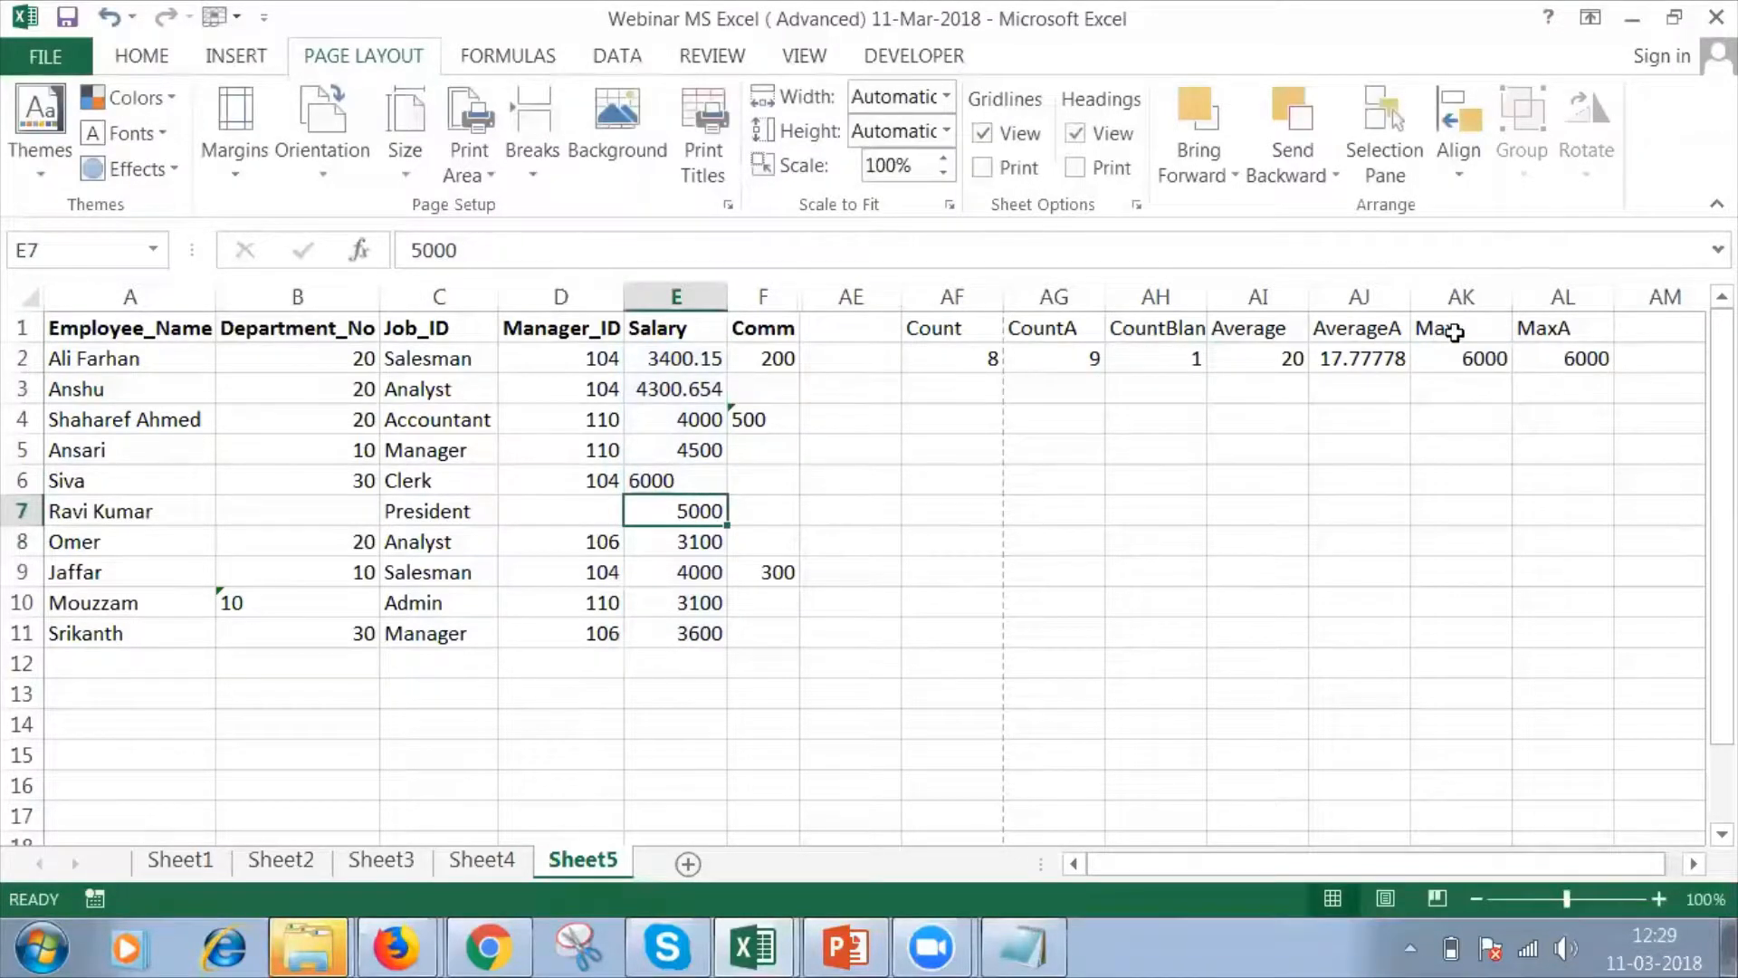
pyautogui.click(1453, 331)
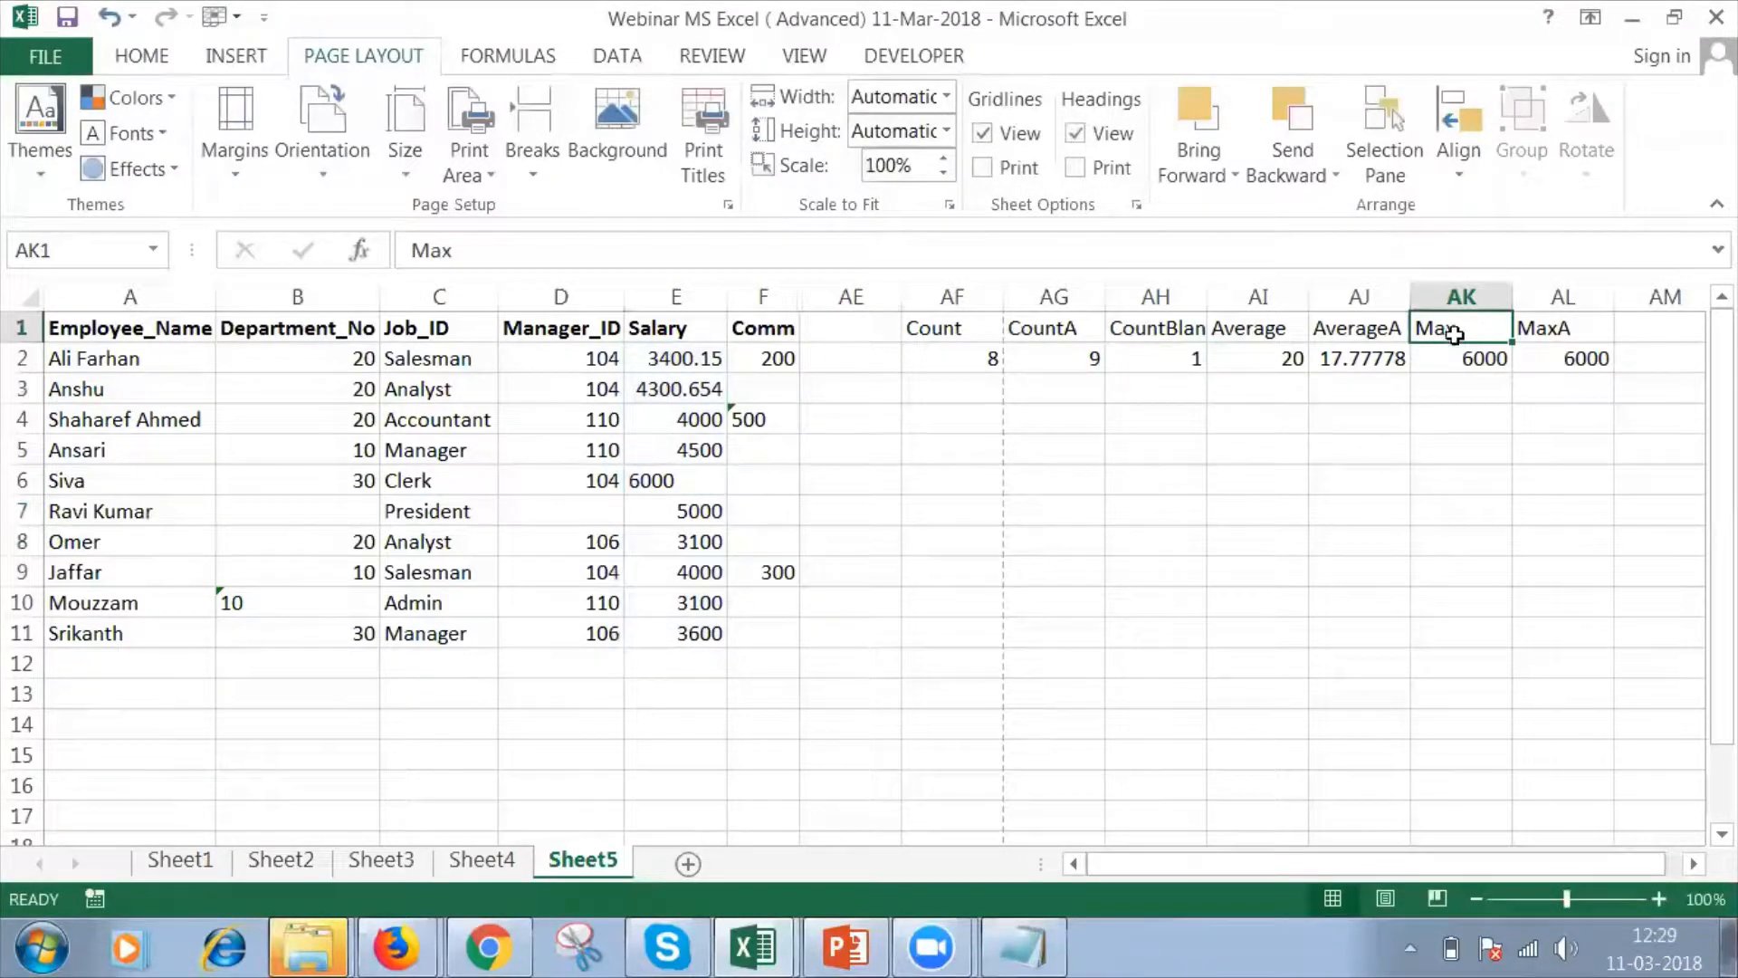
pyautogui.press('Down')
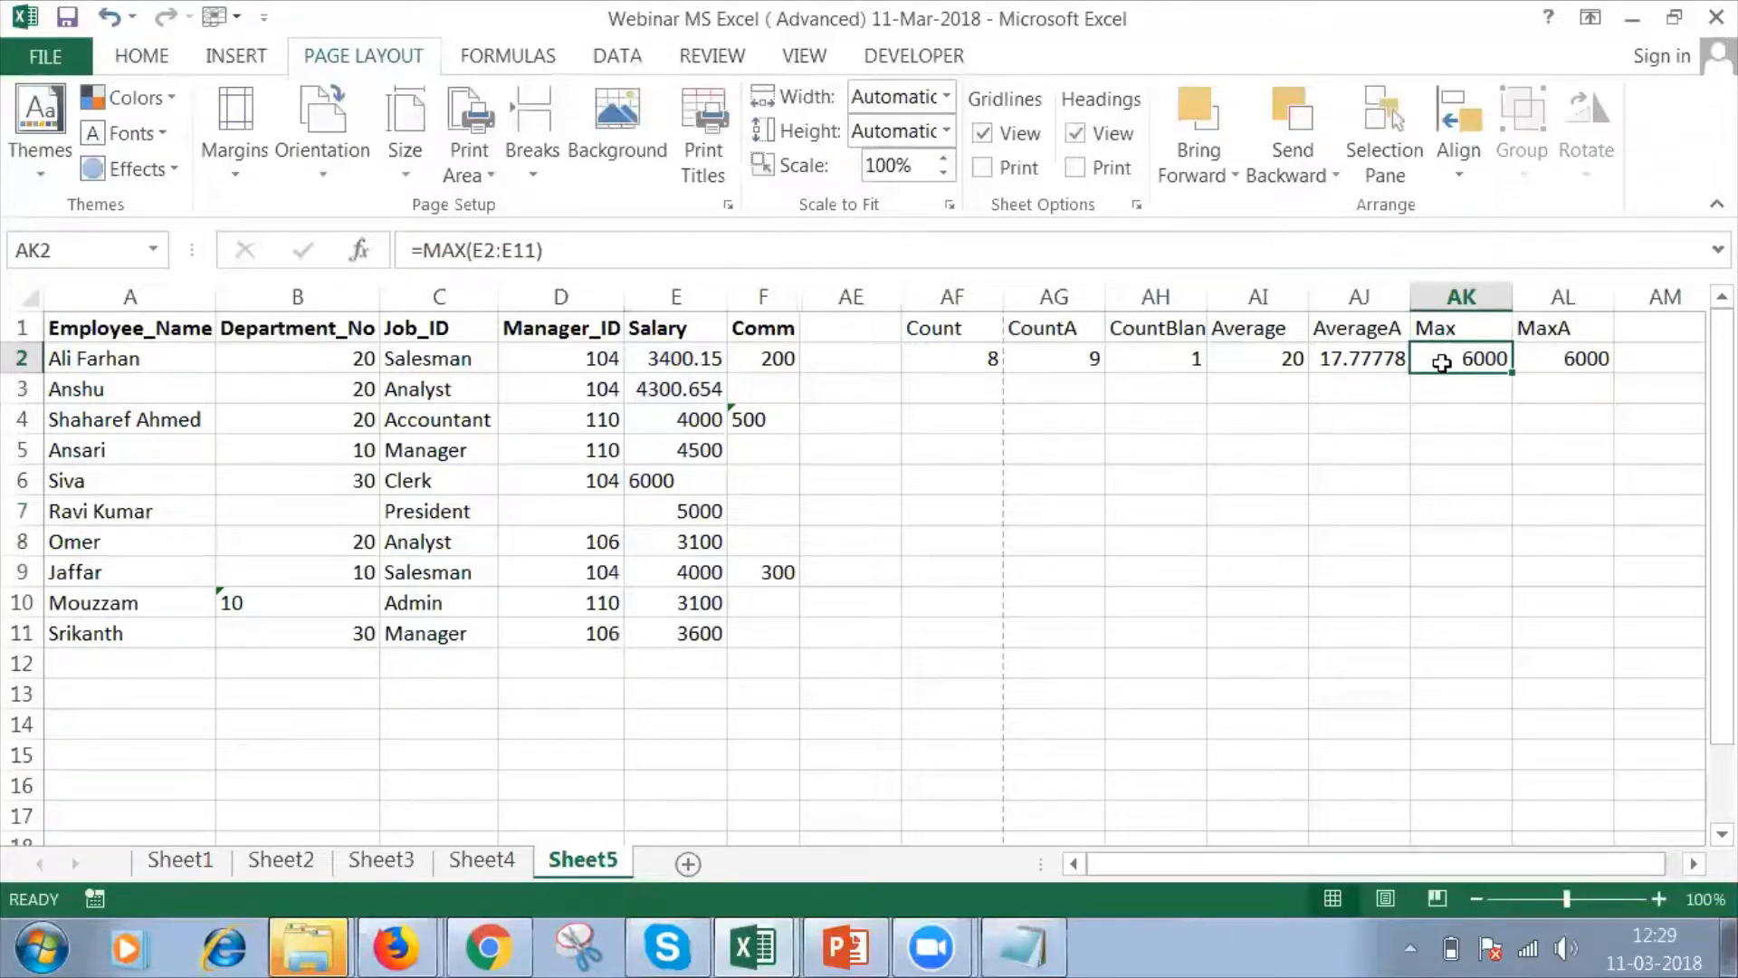
# Open the MAX formula in AK2 for inspection and compare it with the MAXA cell in AL2.
pyautogui.doubleClick(1446, 358)
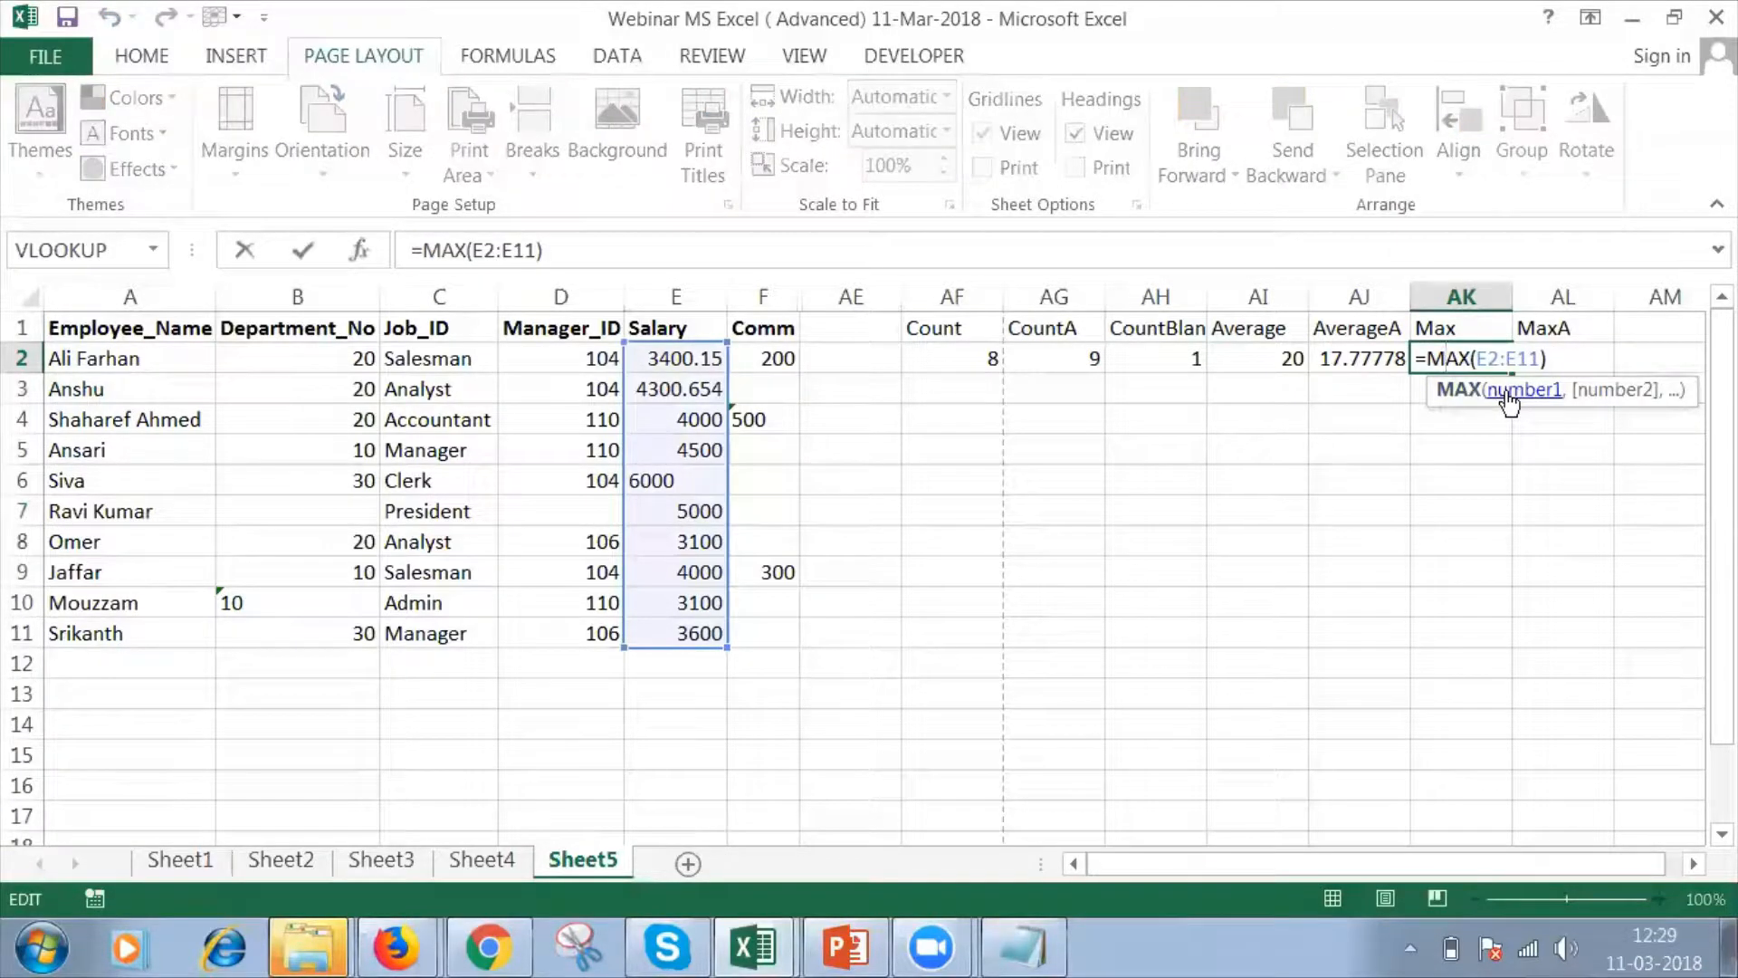
pyautogui.click(1453, 332)
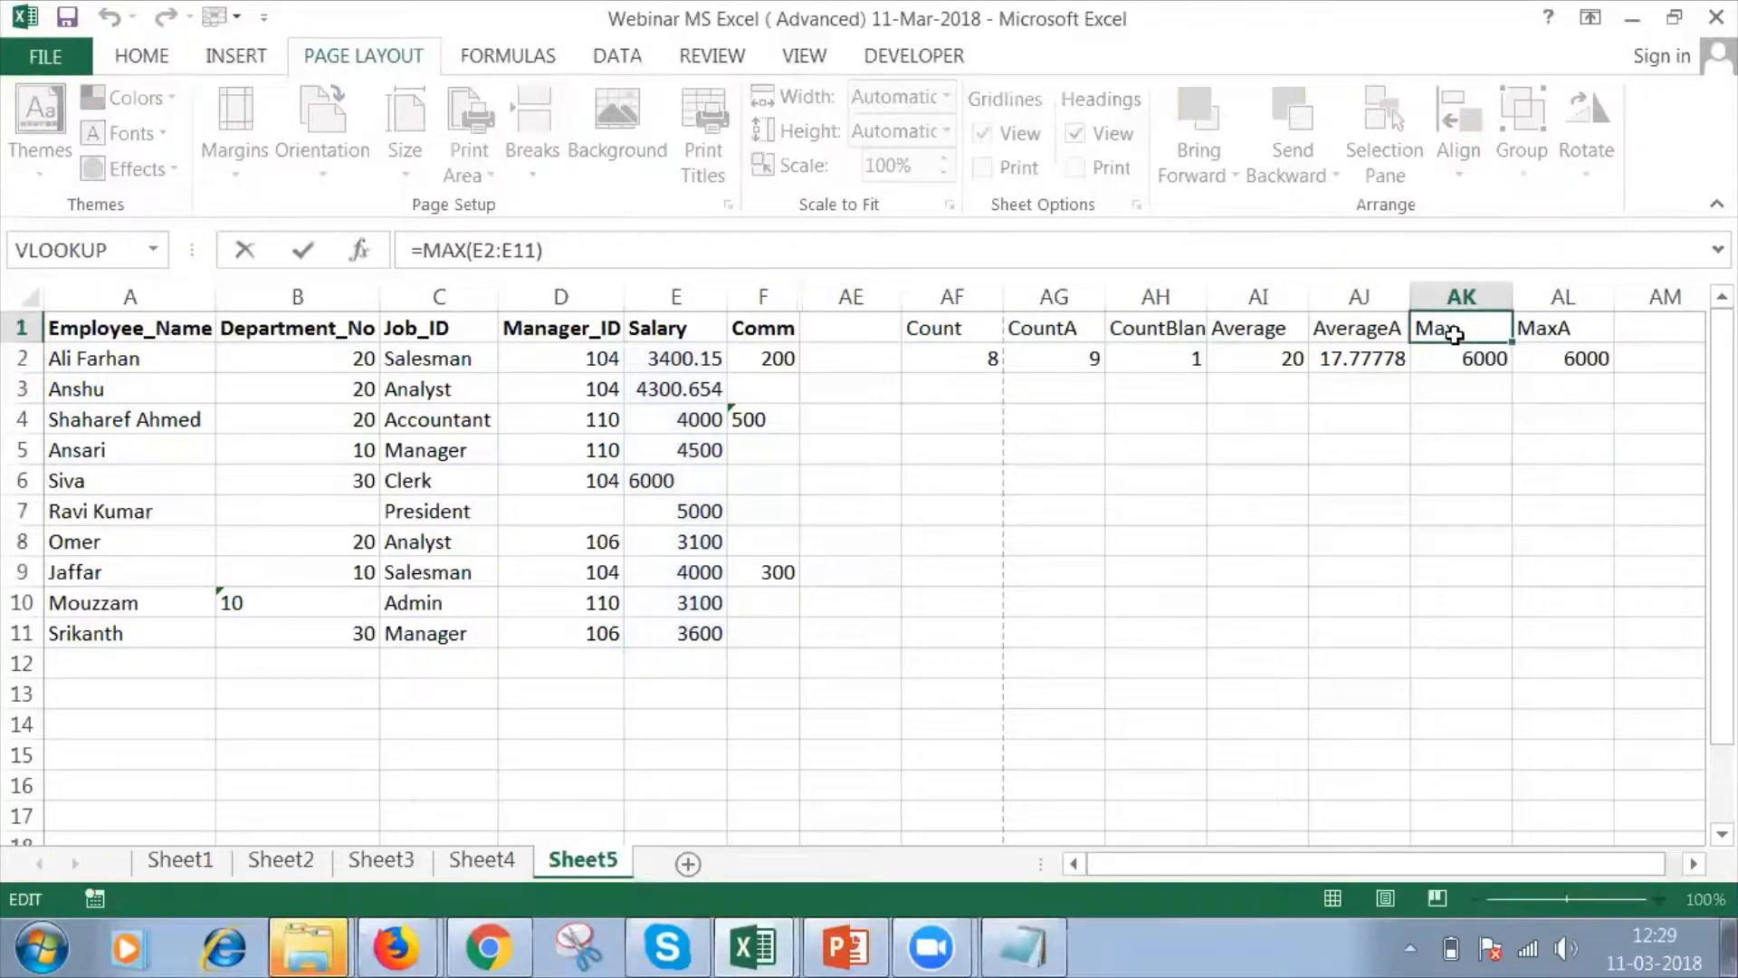
pyautogui.click(1555, 359)
pyautogui.press('Escape')
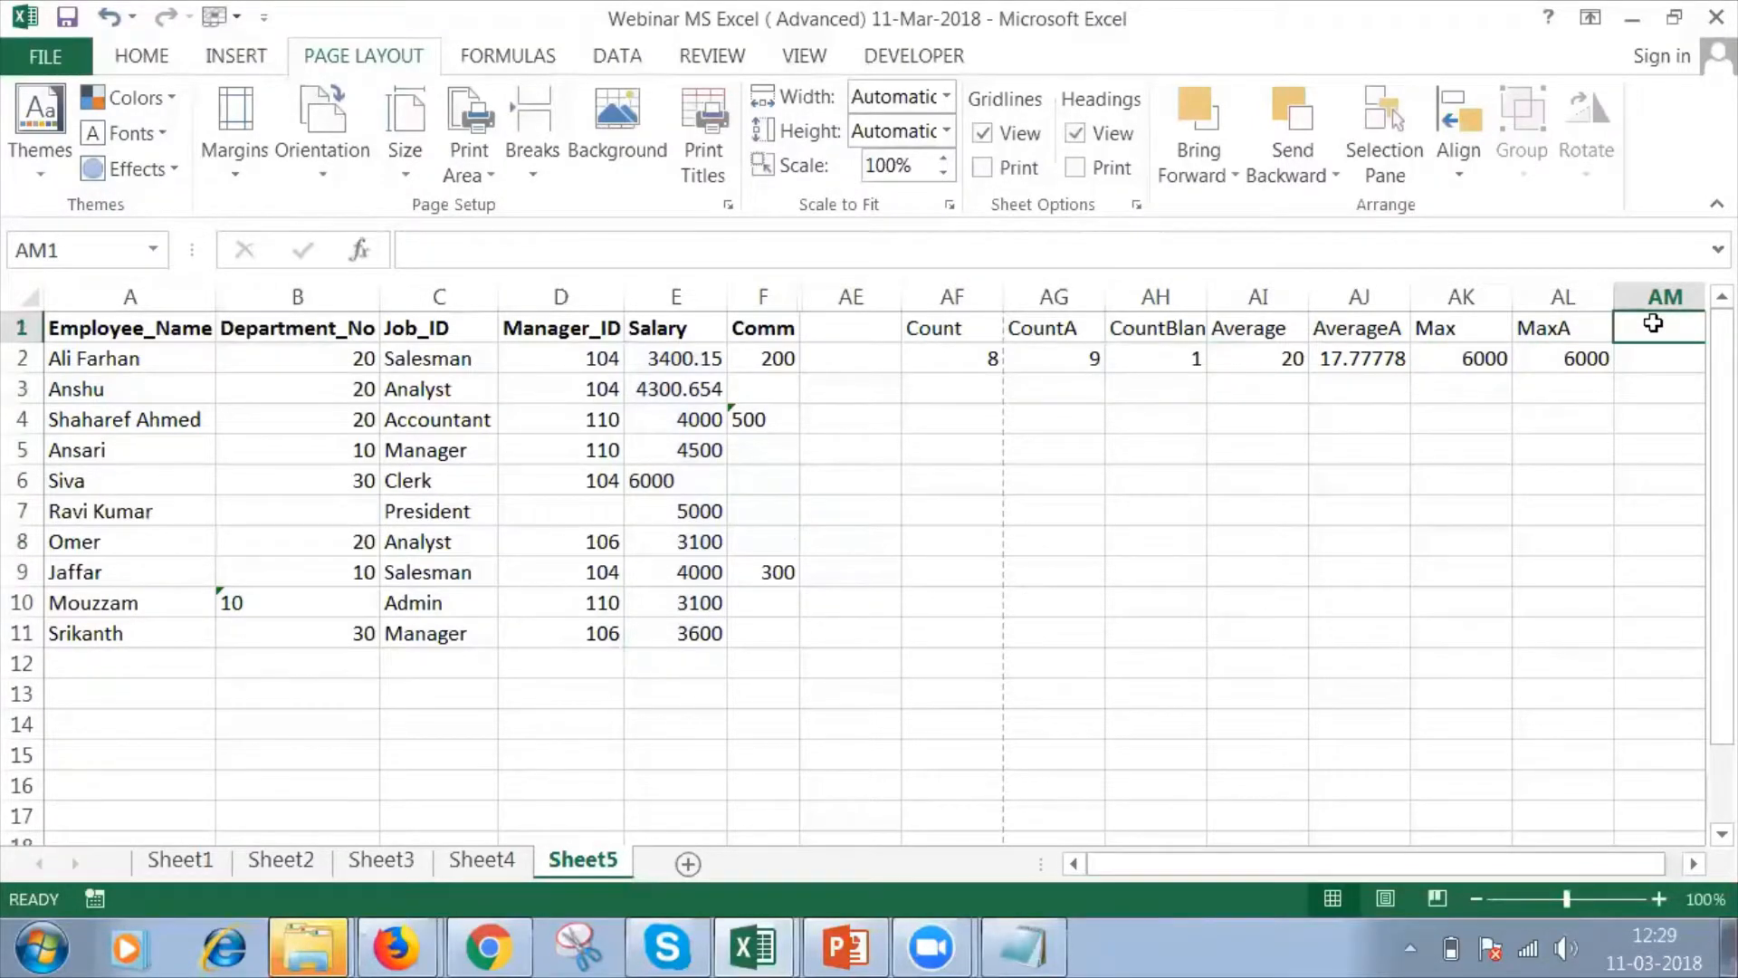
# Add the column headings Min in AM1 and MinA in AN1.
pyautogui.write('Min')
pyautogui.press('Tab')
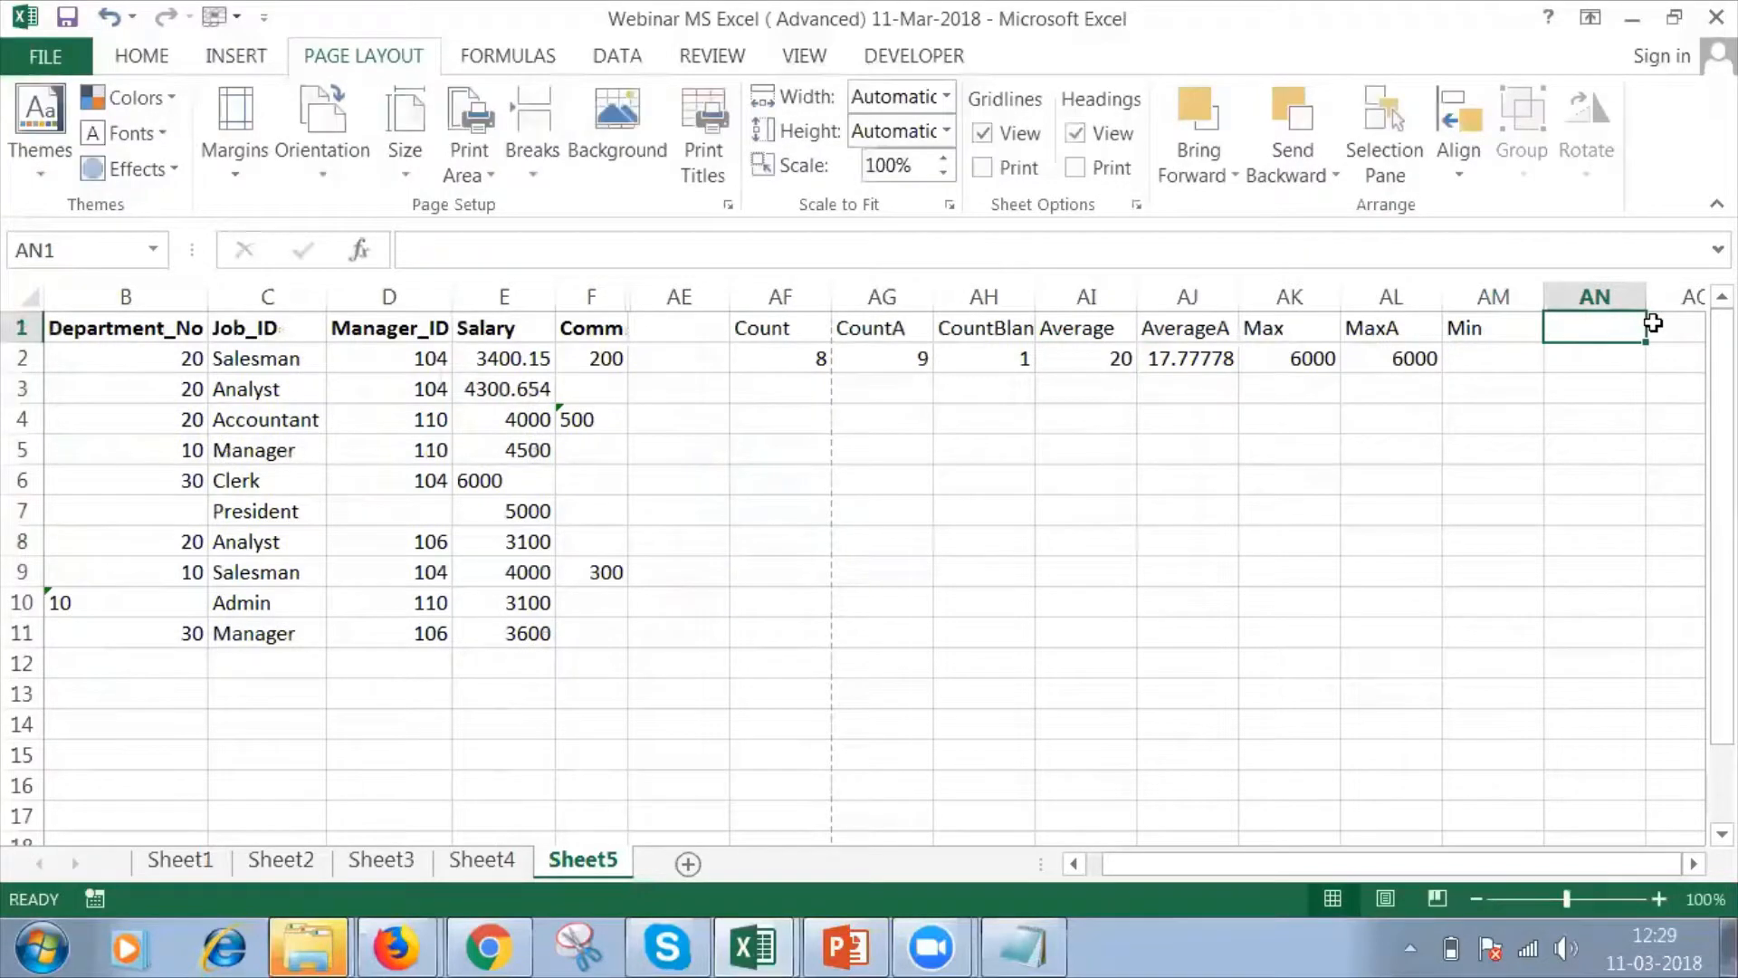
pyautogui.write('MinA')
pyautogui.press('Return')
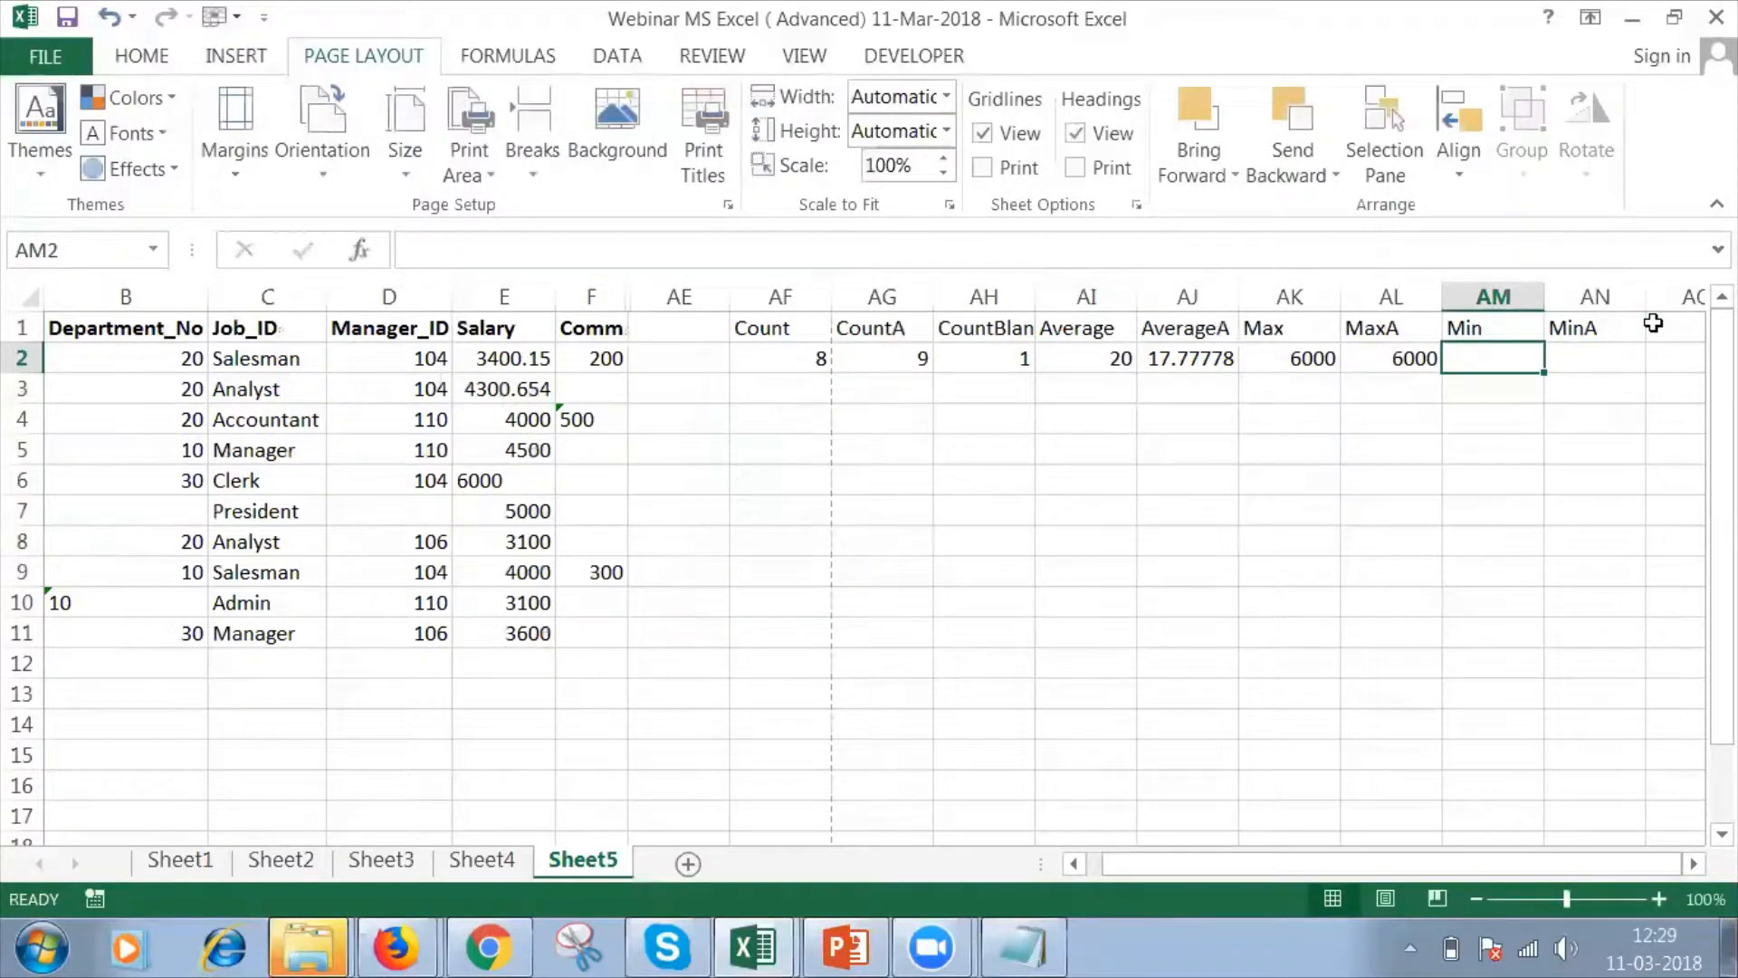
# Enter a MIN formula in AM2 over the salary range E2:E11.
pyautogui.write('=Min')
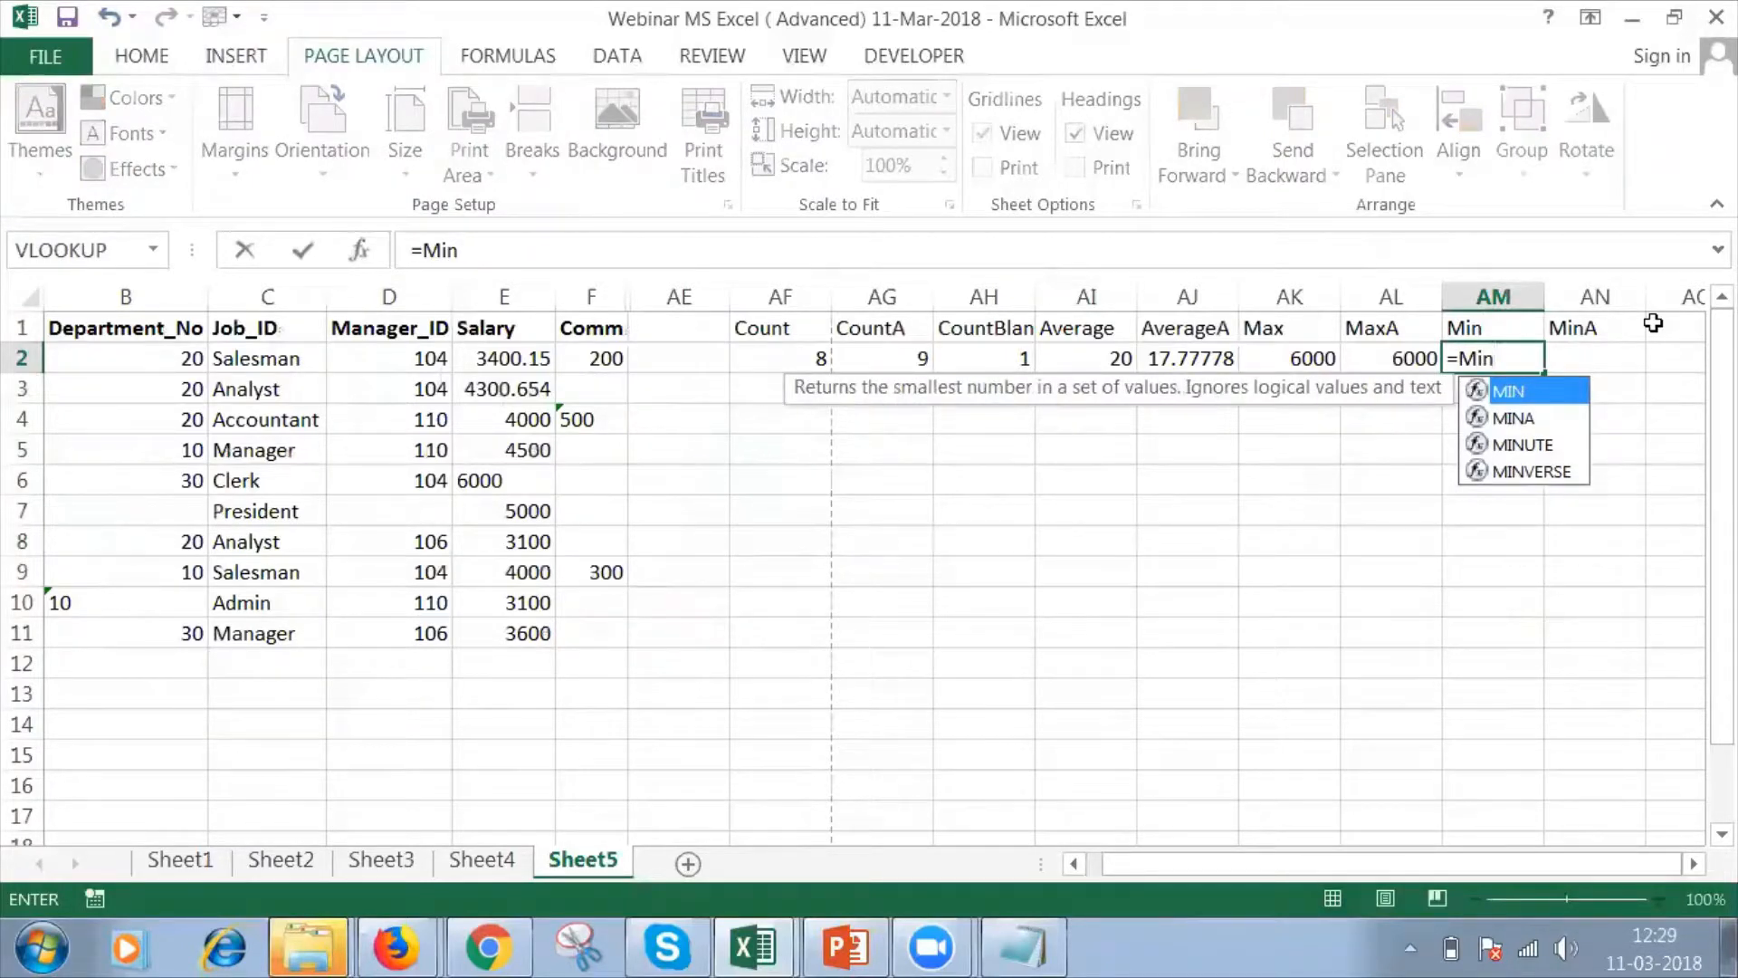
pyautogui.write('(')
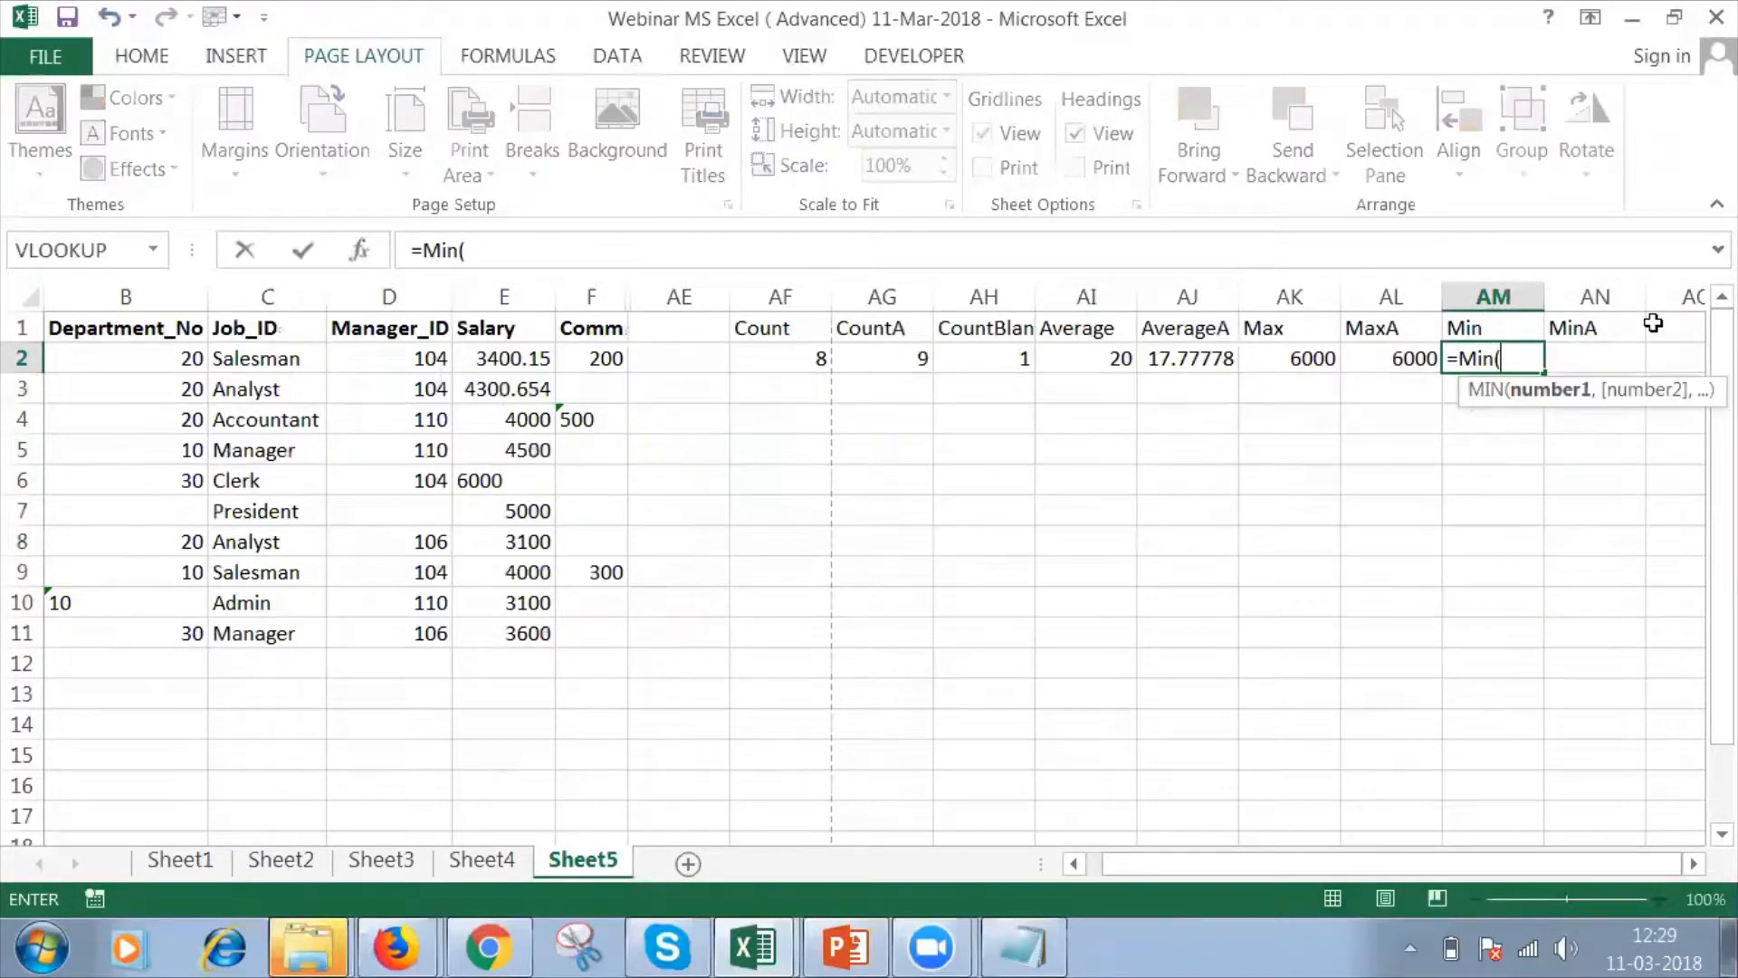
pyautogui.click(500, 361)
pyautogui.hotkey('shift', 'Down')
pyautogui.hotkey('shift', 'Down')
pyautogui.hotkey('shift', 'Down')
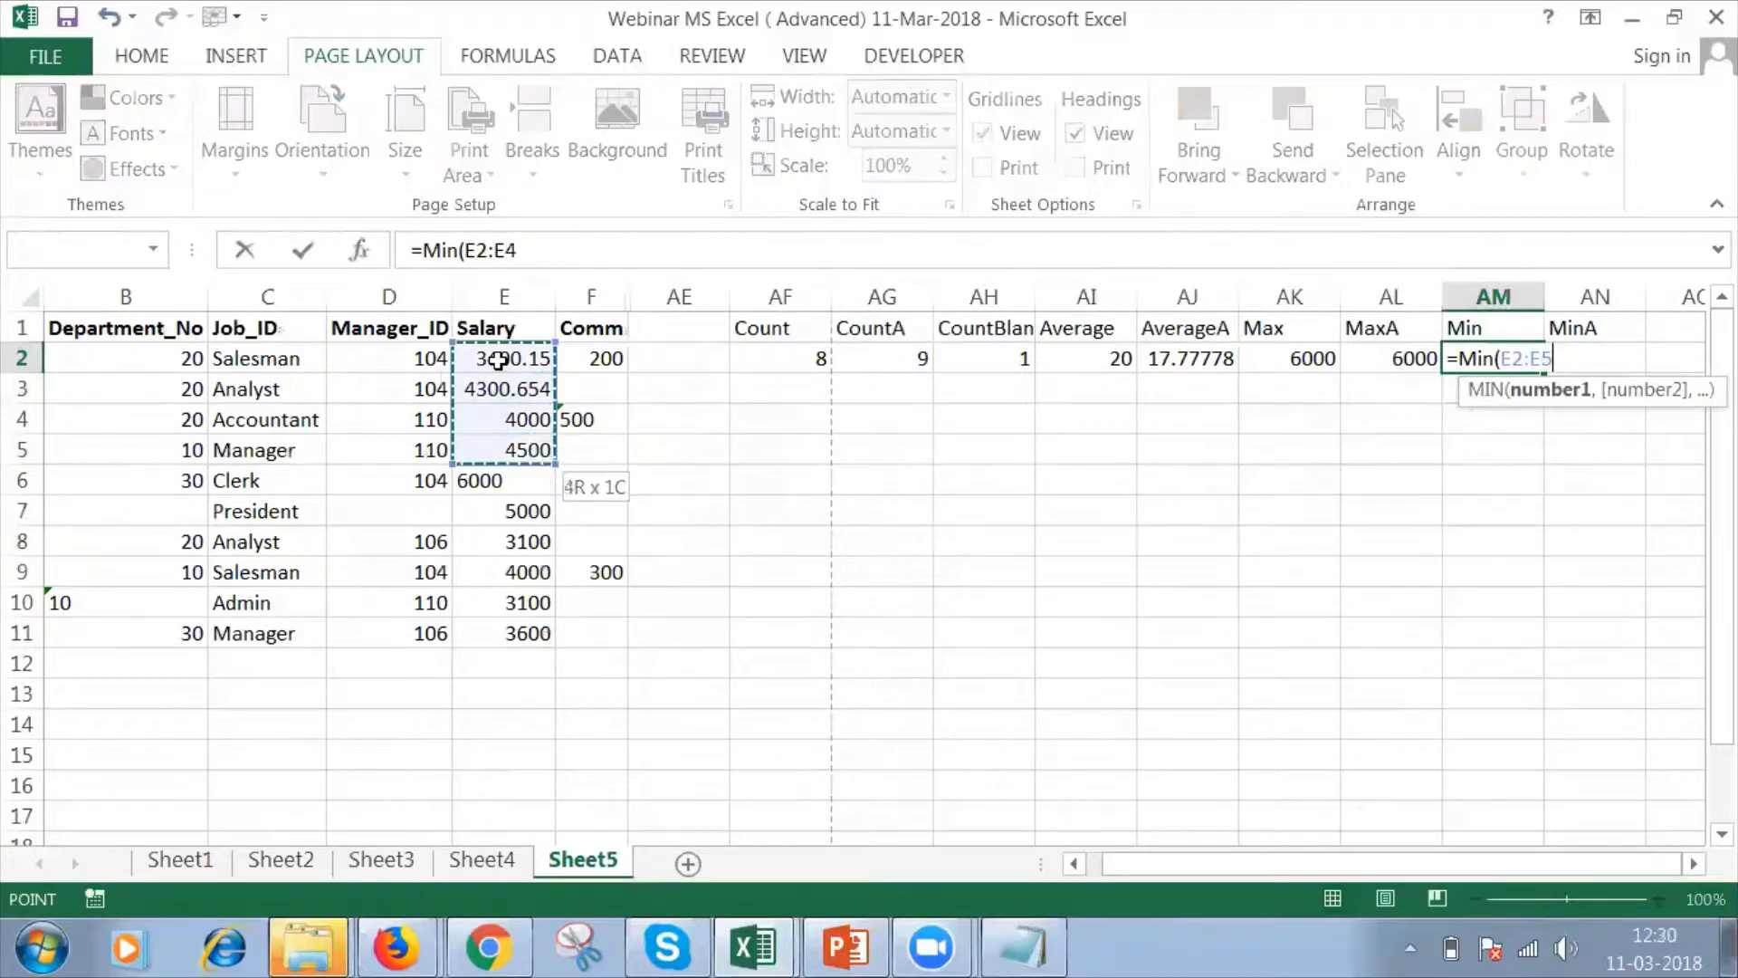
pyautogui.hotkey('shift', 'Down')
pyautogui.hotkey('shift', 'Down')
pyautogui.hotkey('shift', 'Down')
pyautogui.hotkey('shift', 'Down')
pyautogui.hotkey('shift', 'Down')
pyautogui.hotkey('shift', 'Down')
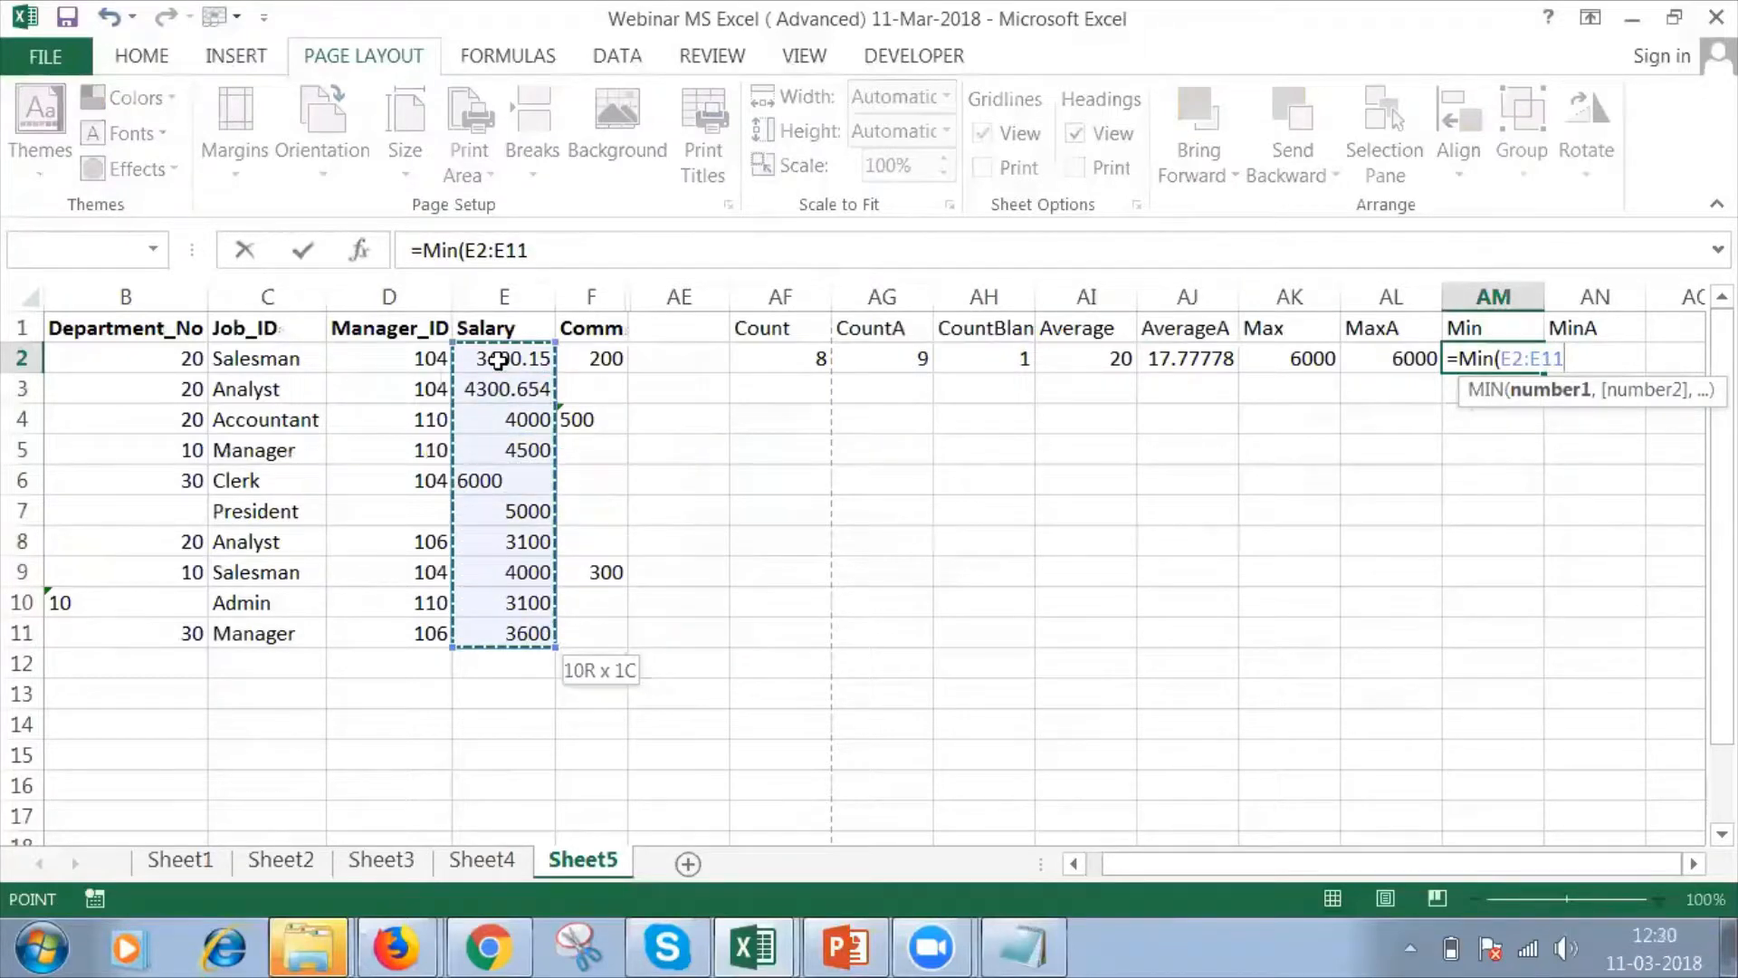
pyautogui.write(')')
pyautogui.press('Return')
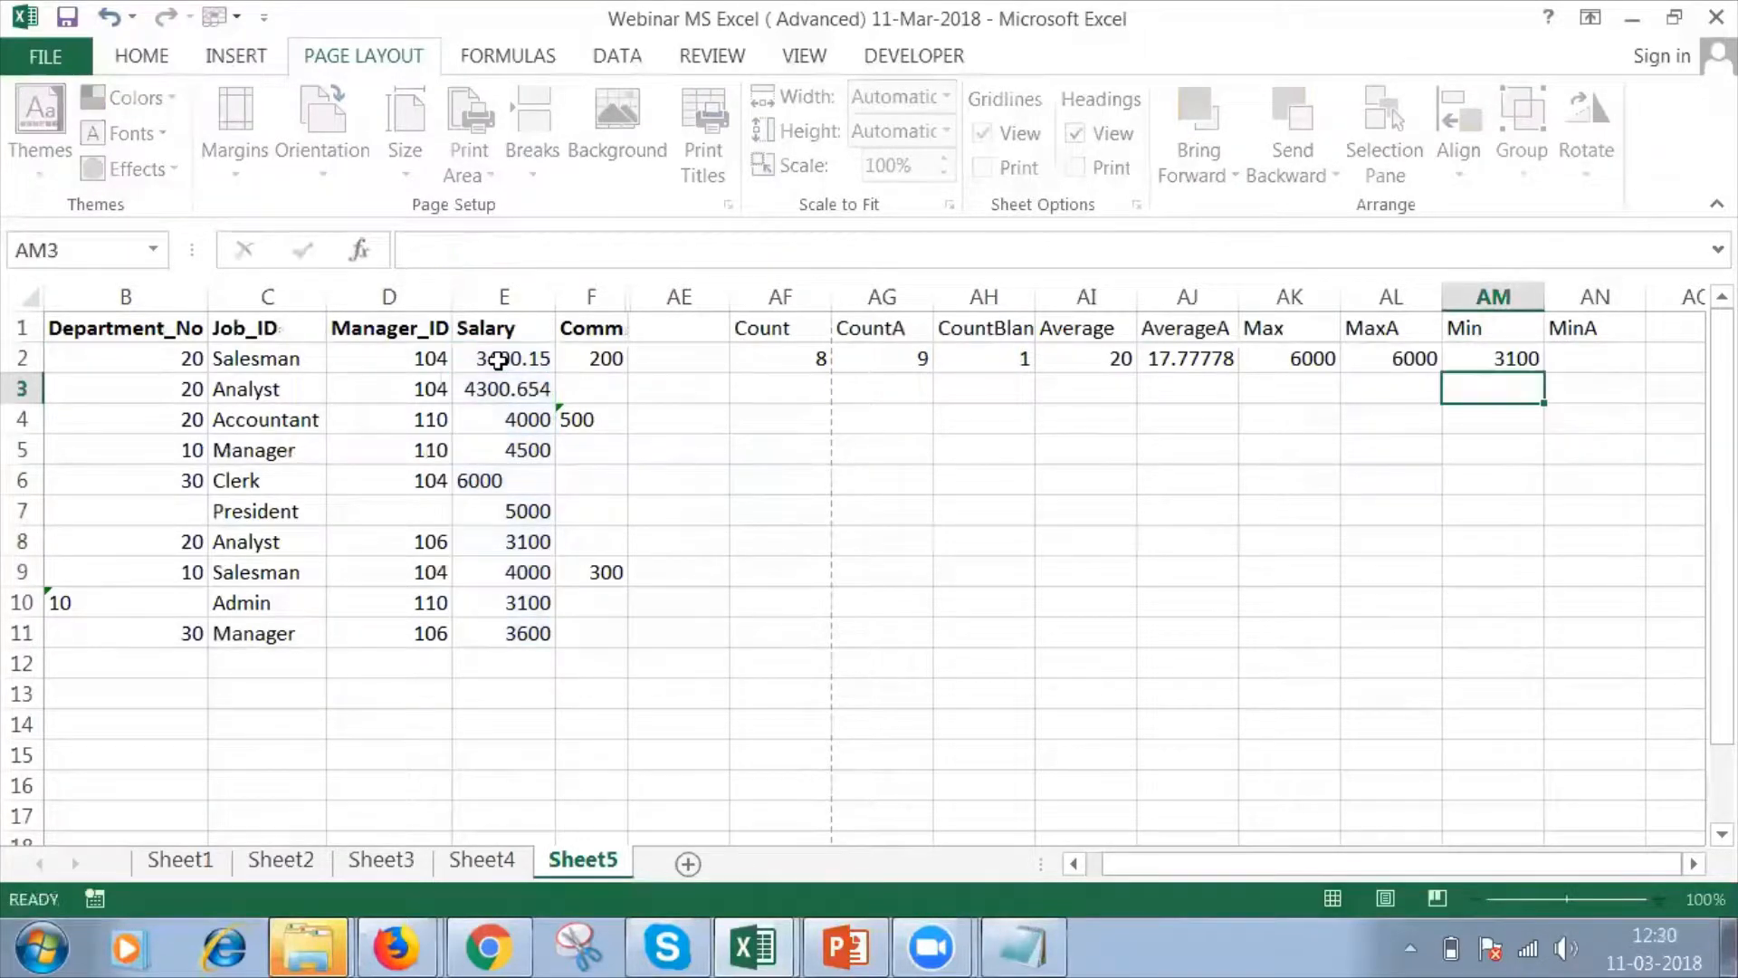
# Enter a MINA formula in AN2 over the salary range E2:E11.
pyautogui.click(1578, 354)
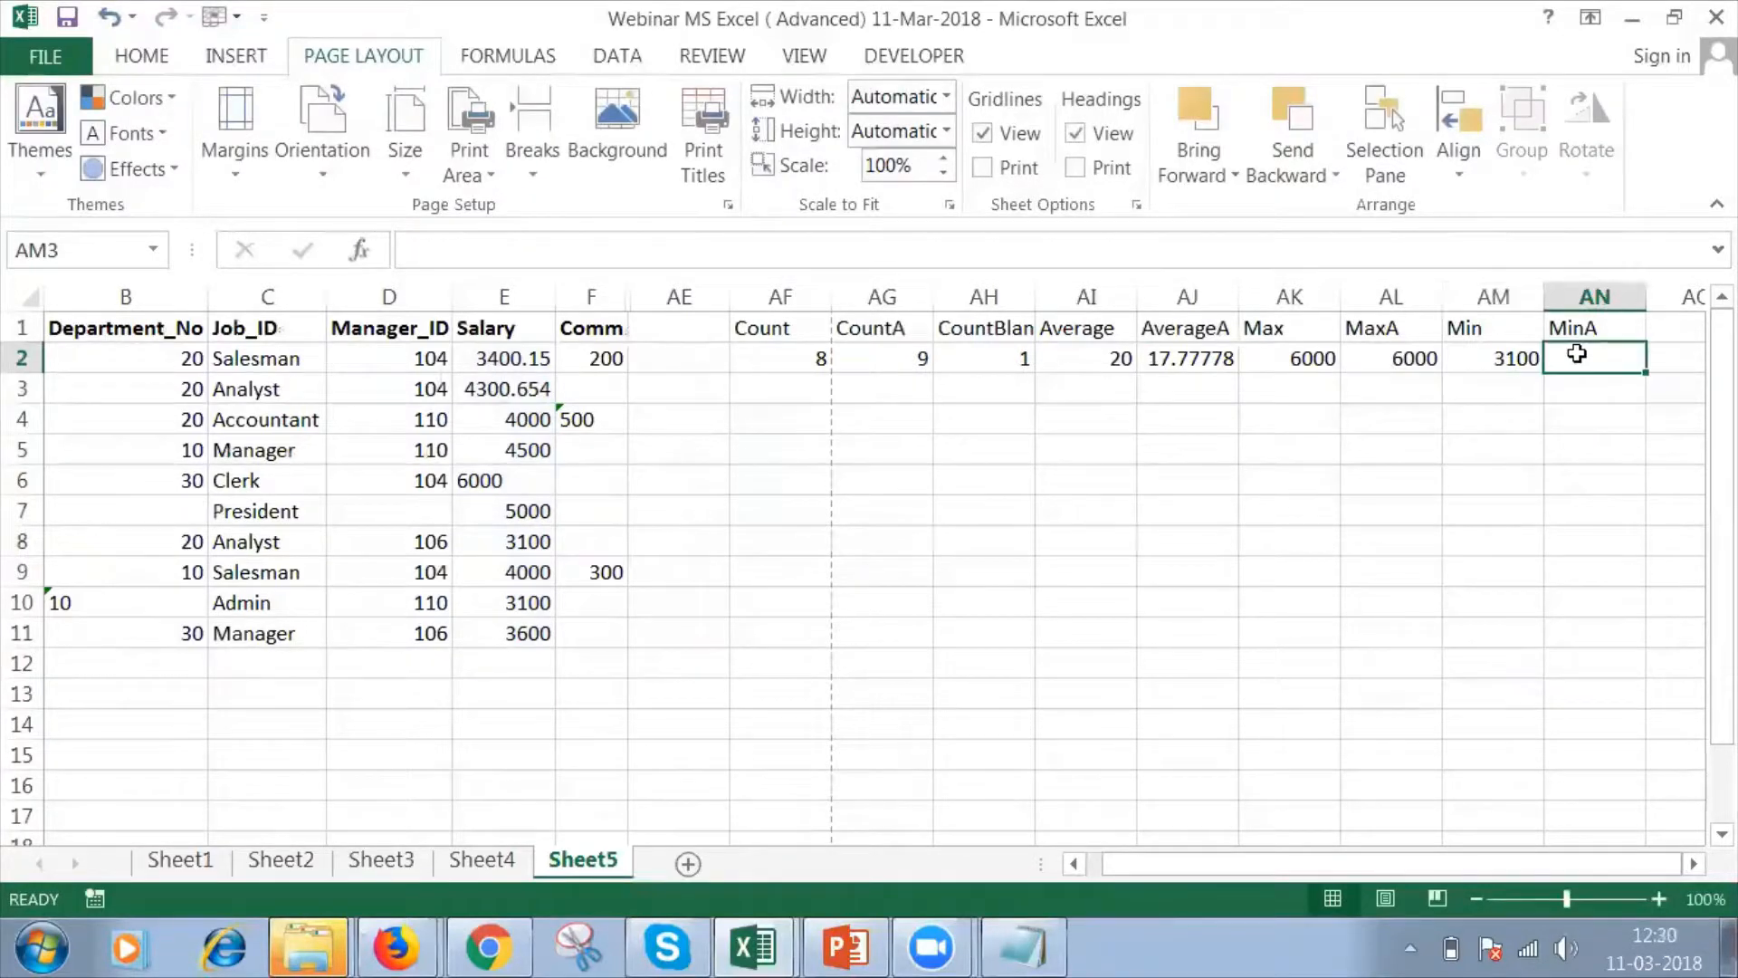
pyautogui.write('=Min')
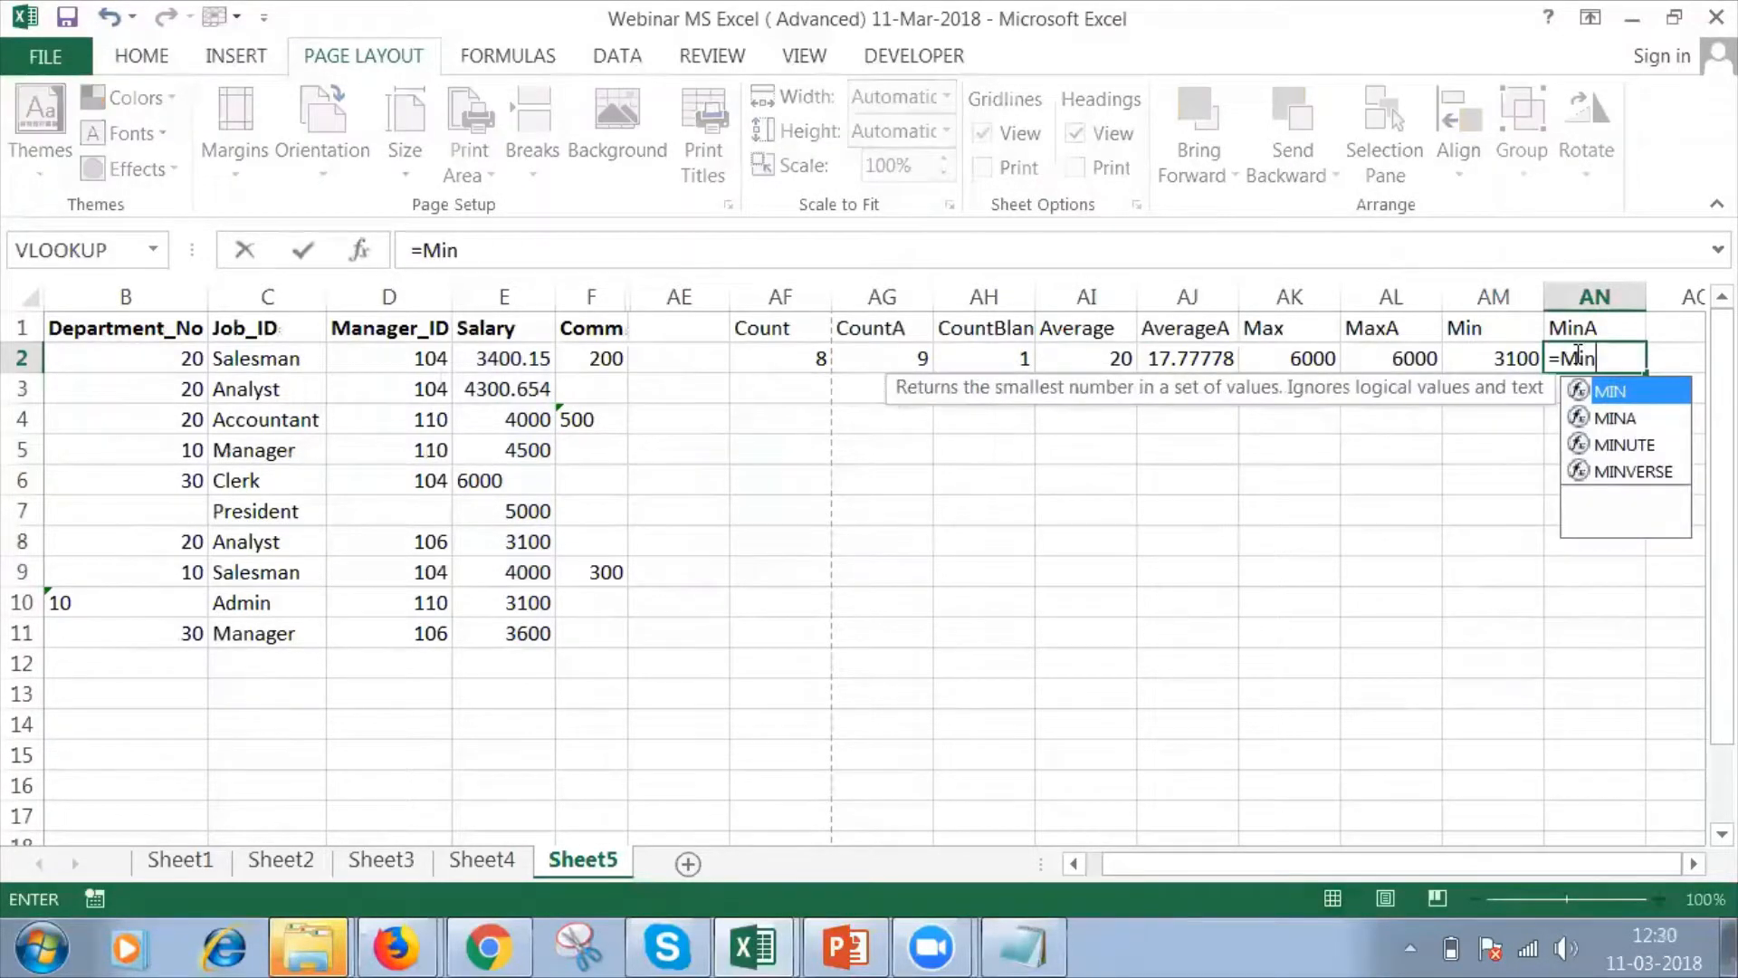
pyautogui.write('a')
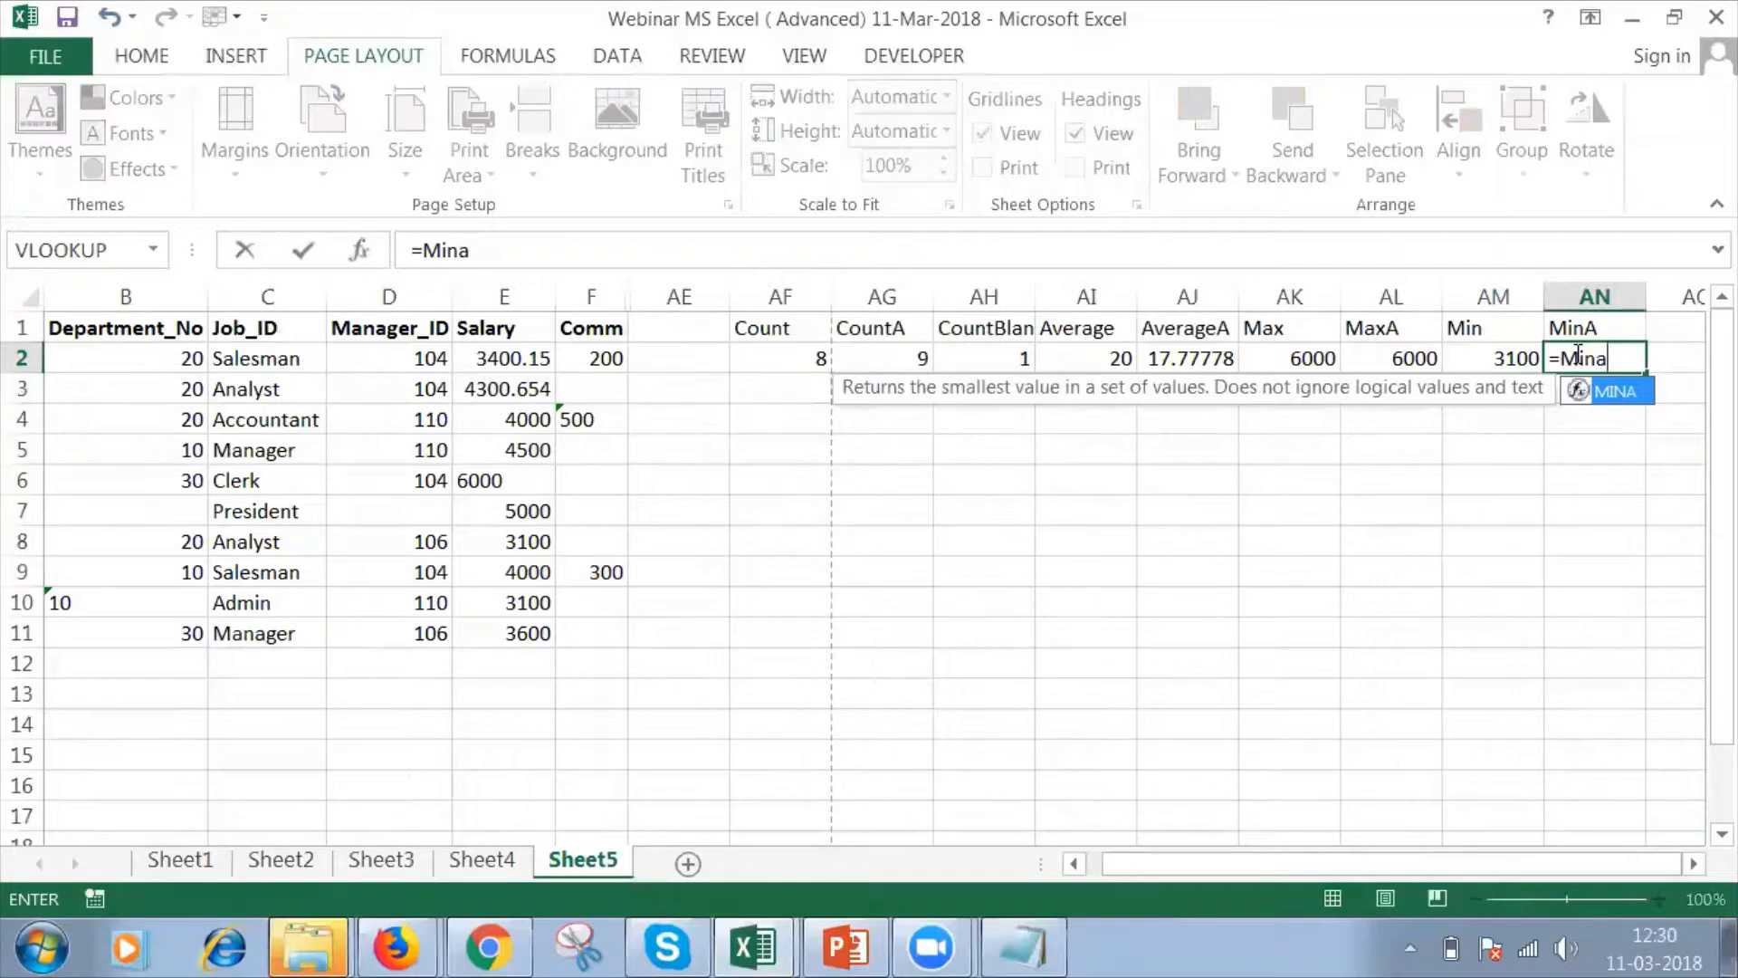
pyautogui.write('(')
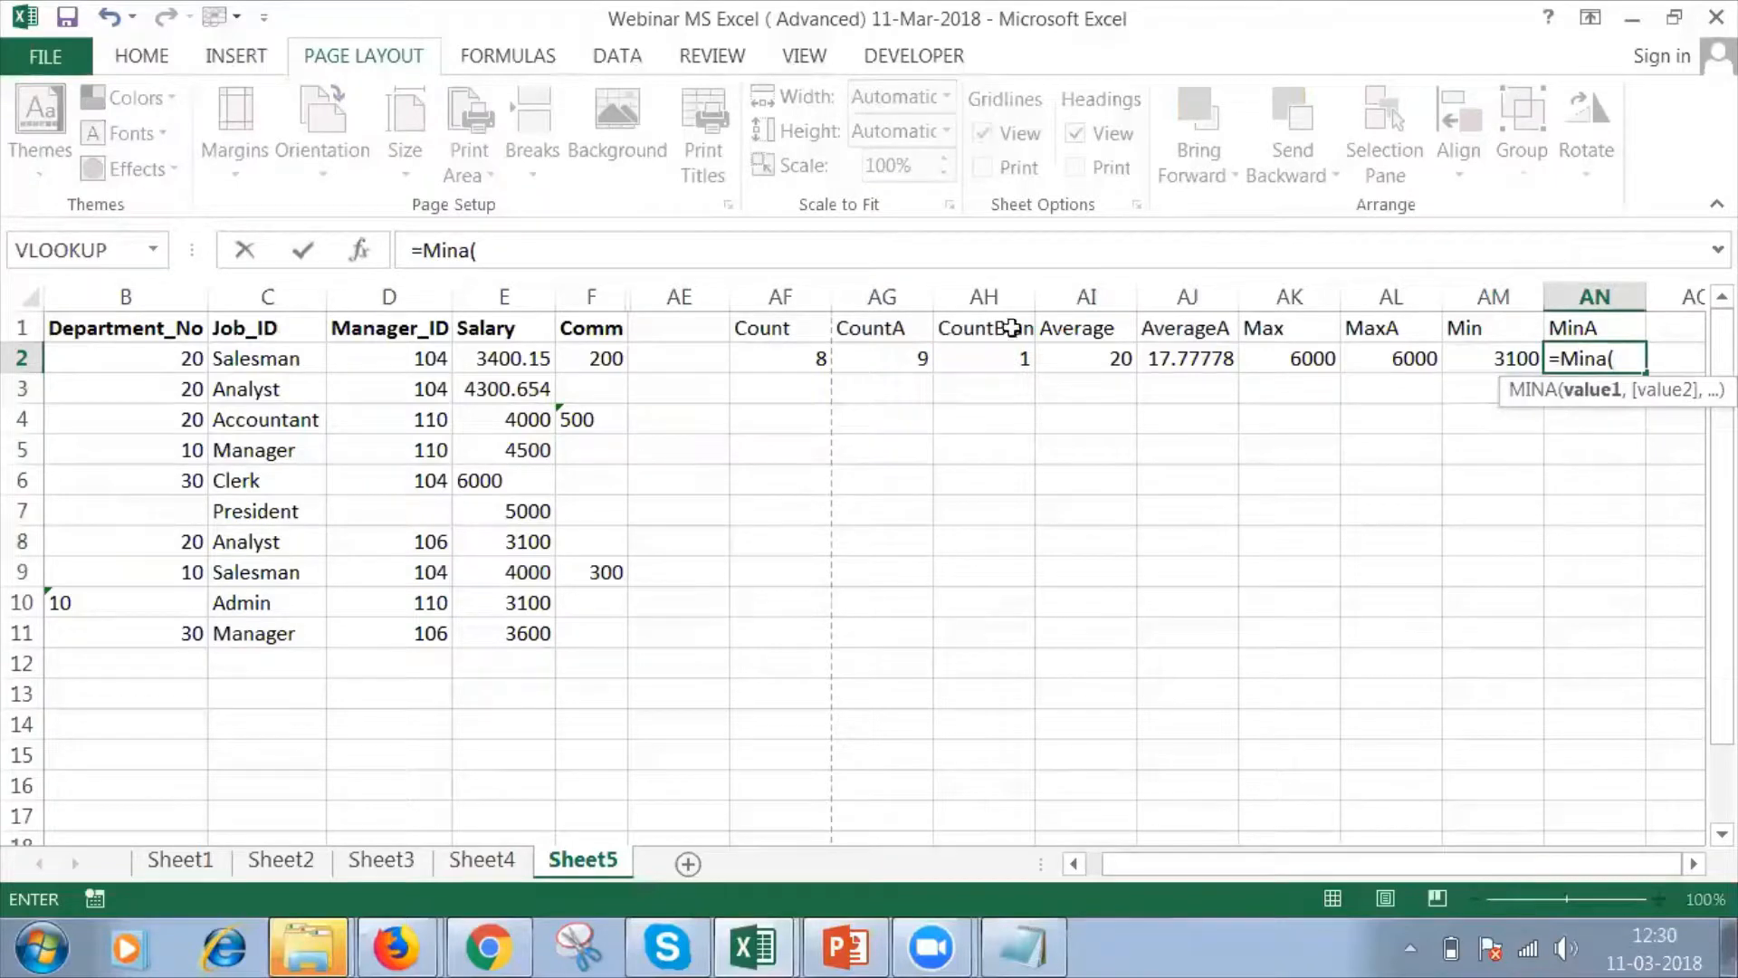
pyautogui.moveTo(508, 367); pyautogui.dragTo(507, 420)
pyautogui.hotkey('shift', 'Down')
pyautogui.hotkey('shift', 'Down')
pyautogui.hotkey('shift', 'Down')
pyautogui.hotkey('shift', 'Down')
pyautogui.hotkey('shift', 'Down')
pyautogui.hotkey('shift', 'Down')
pyautogui.hotkey('shift', 'Down')
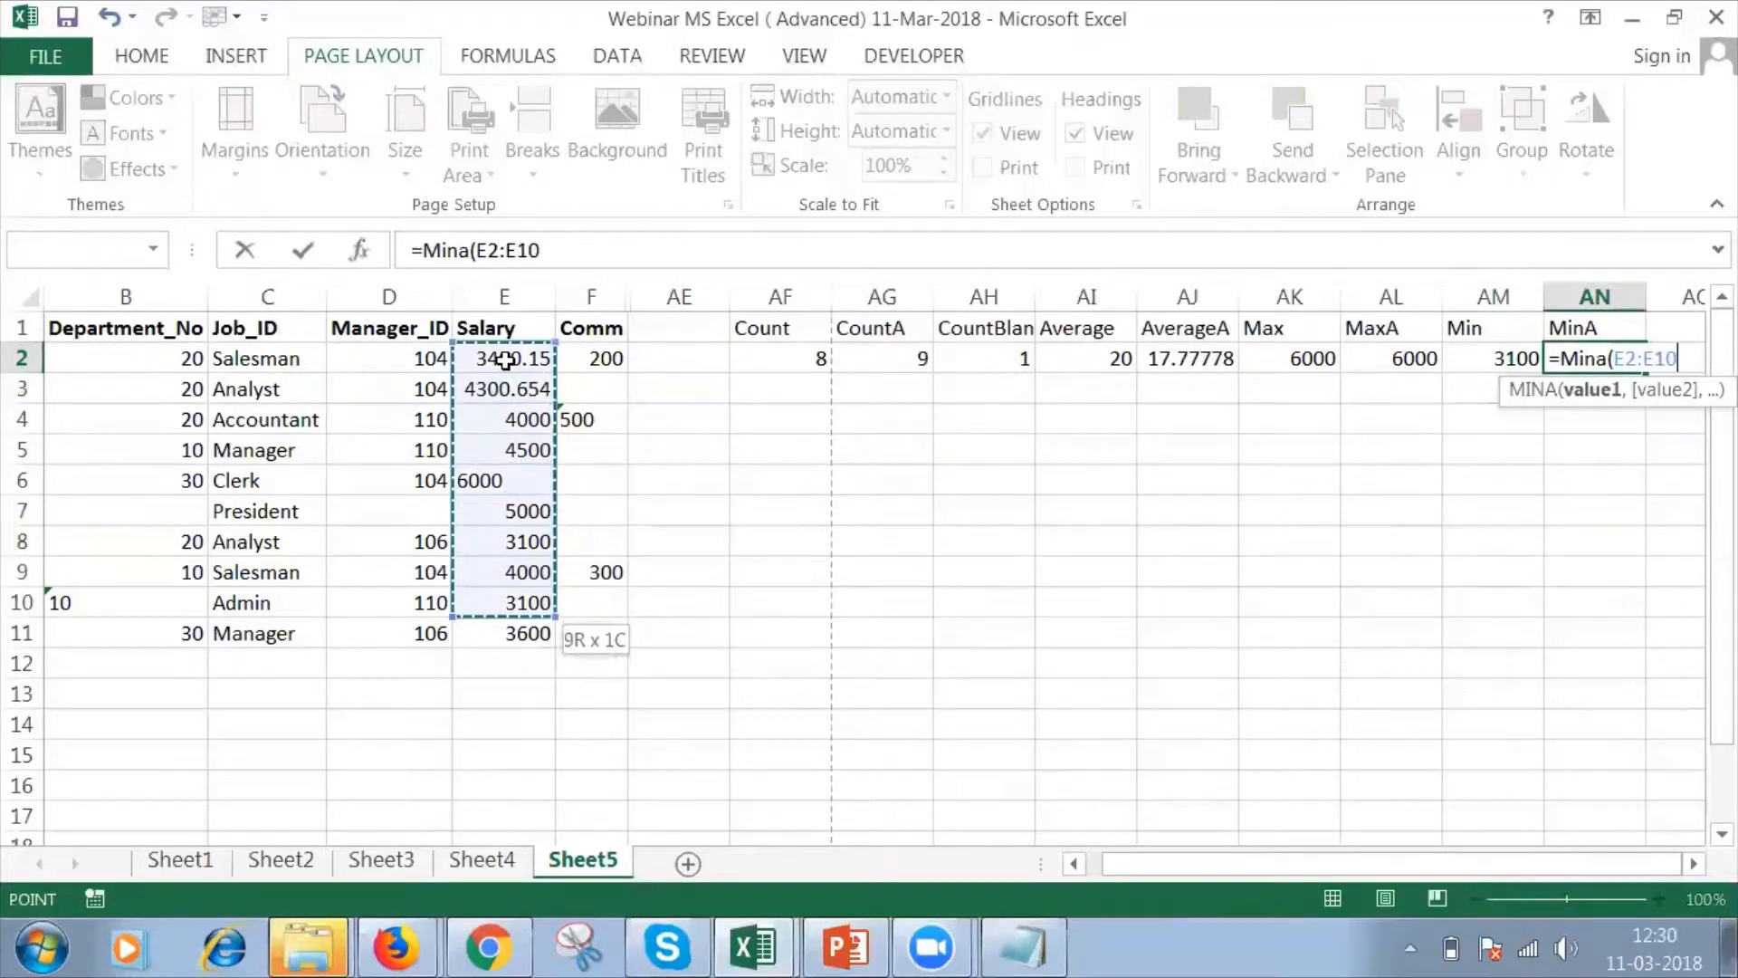
pyautogui.write(')')
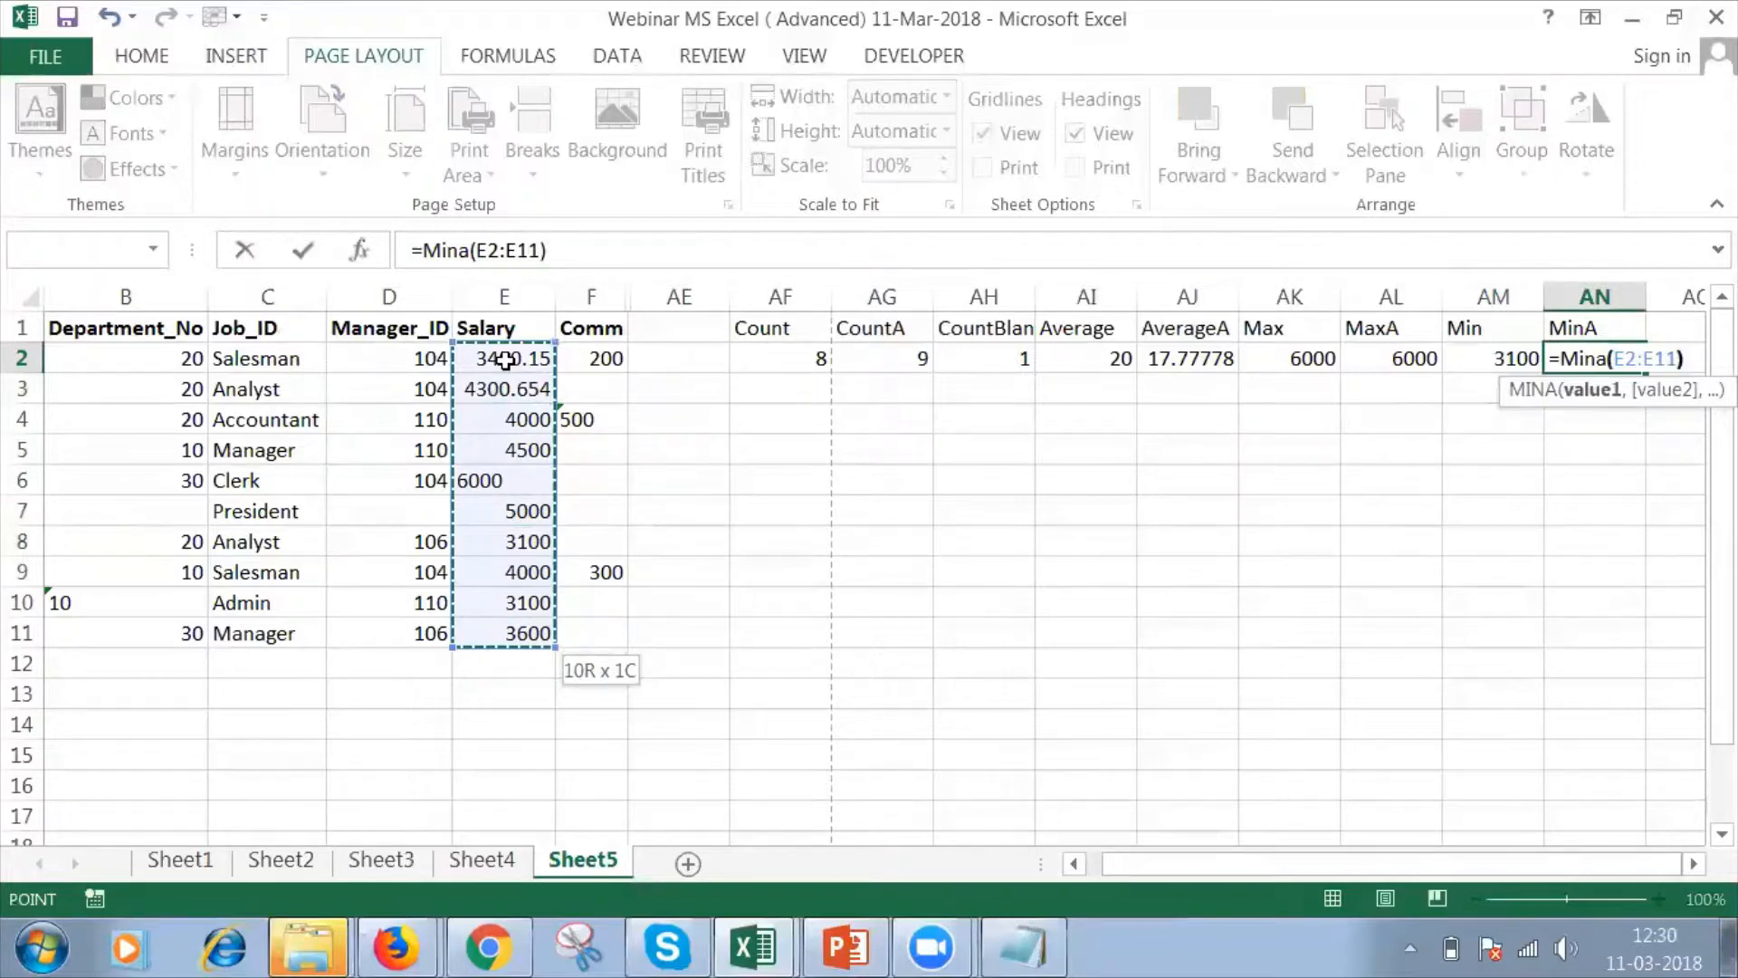
pyautogui.press('Return')
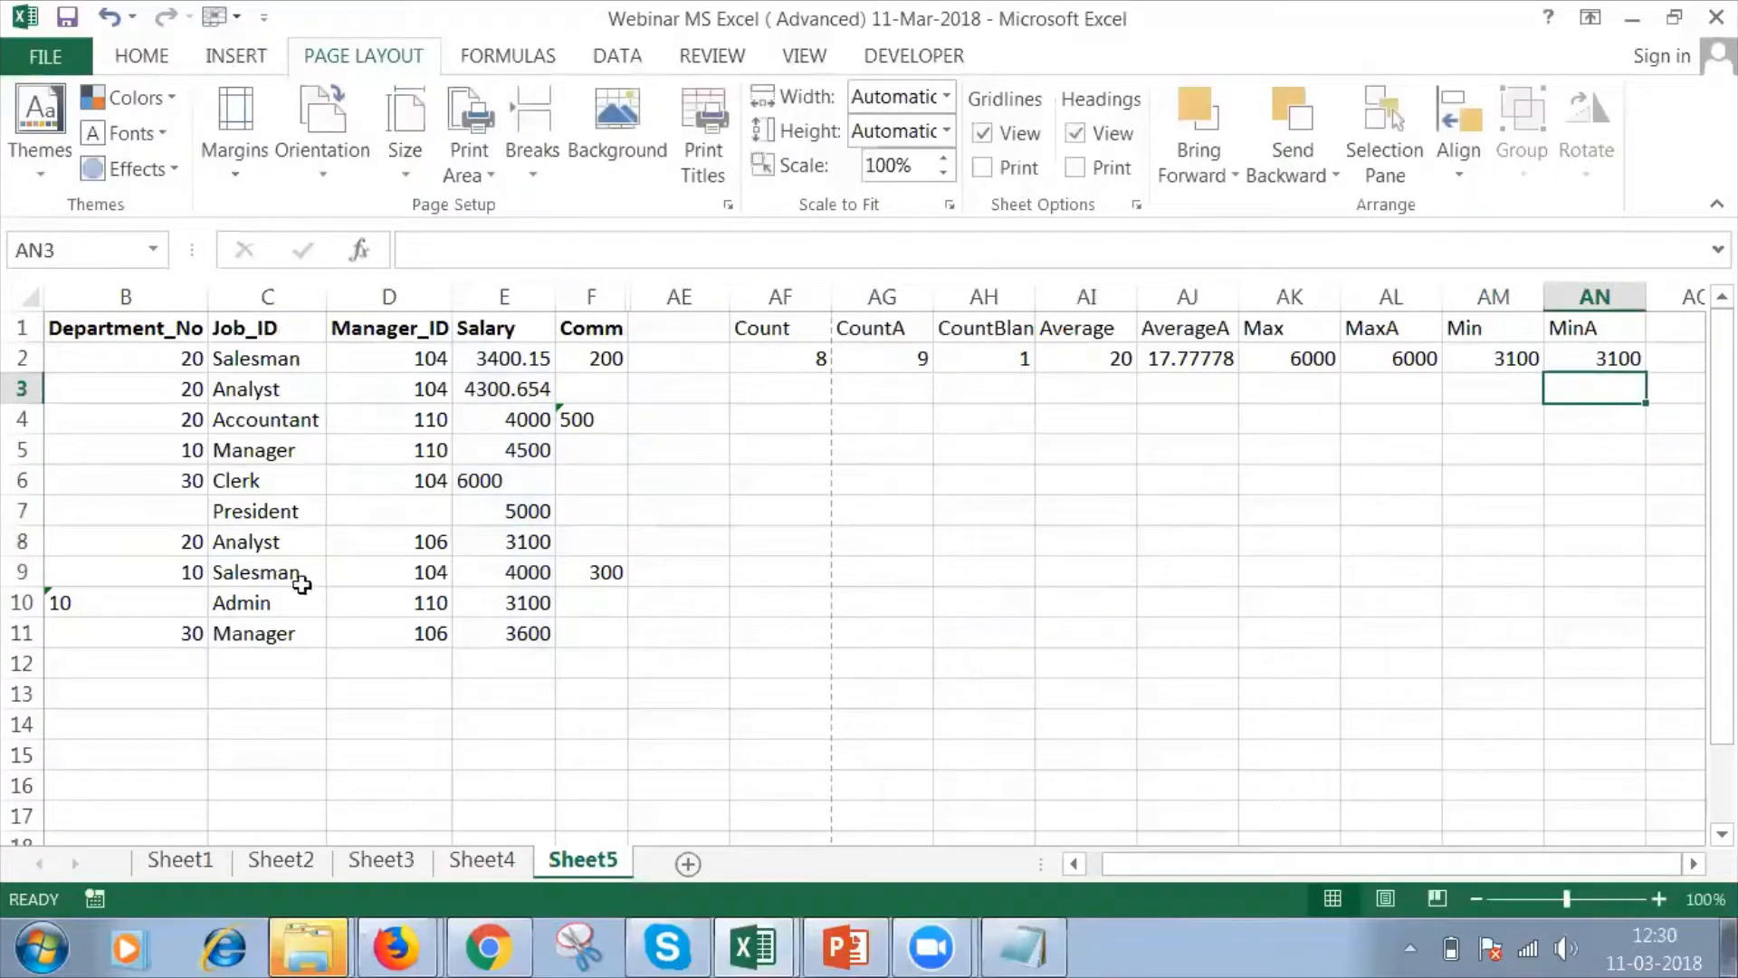
# Convert the Admin salary in E10 to text by prefixing it with an apostrophe, as '3100.
pyautogui.click(490, 611)
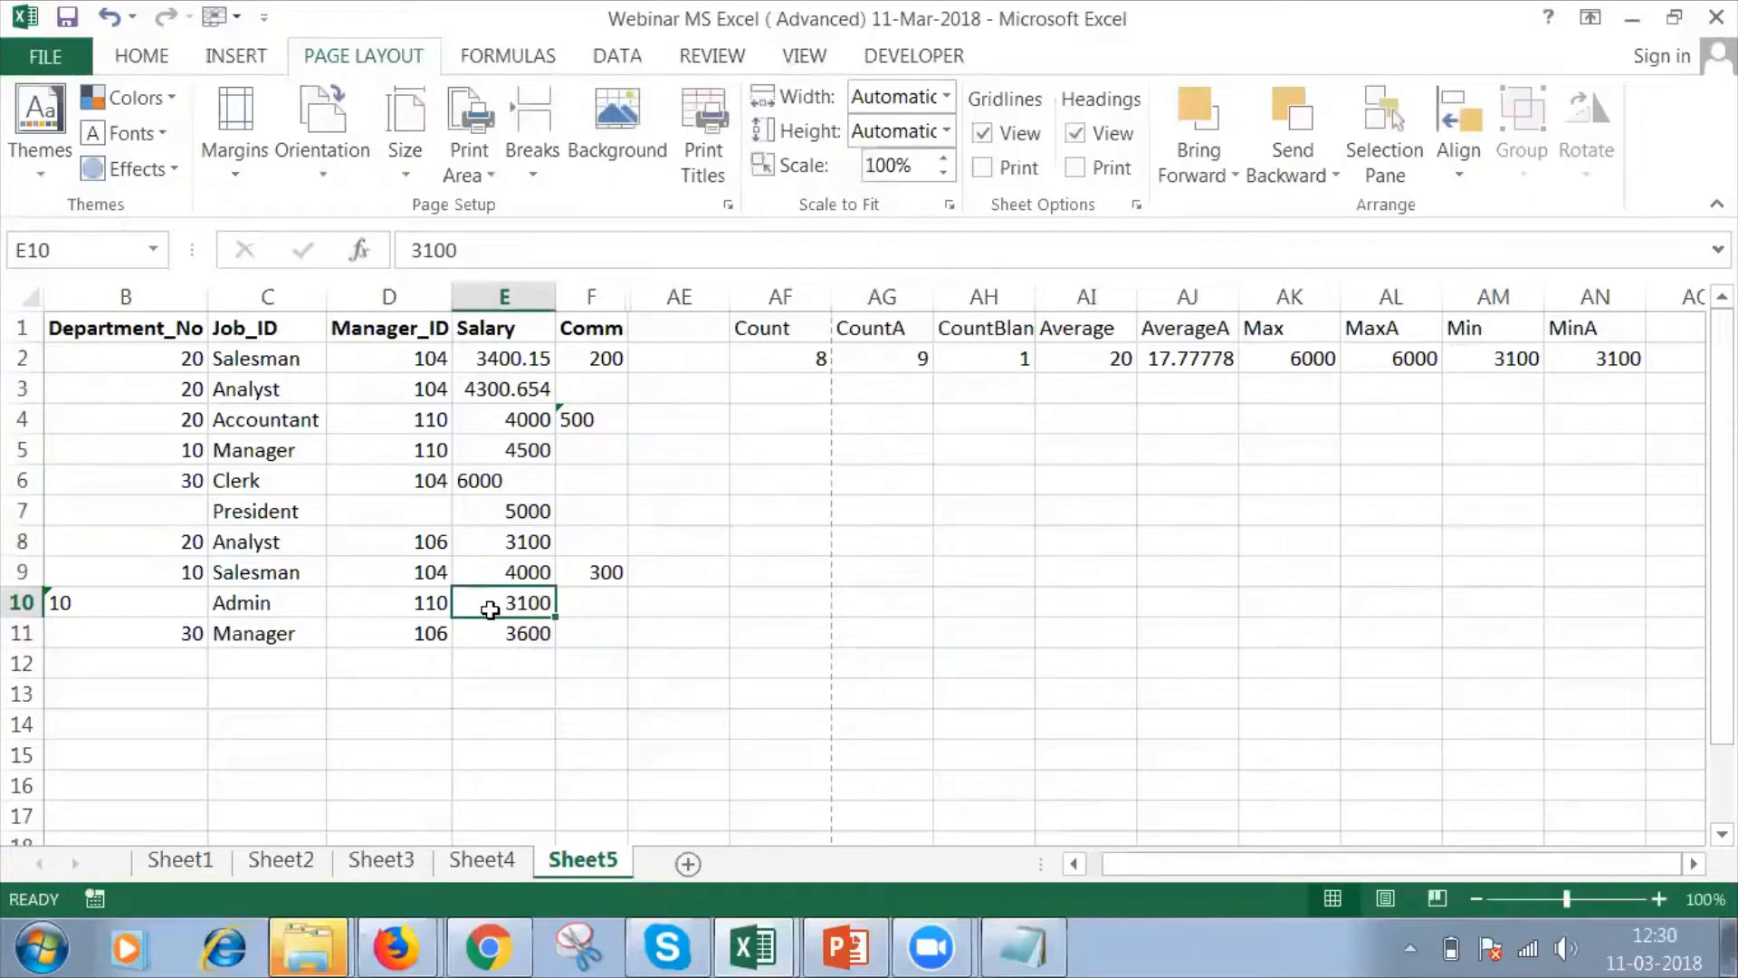
pyautogui.doubleClick(490, 621)
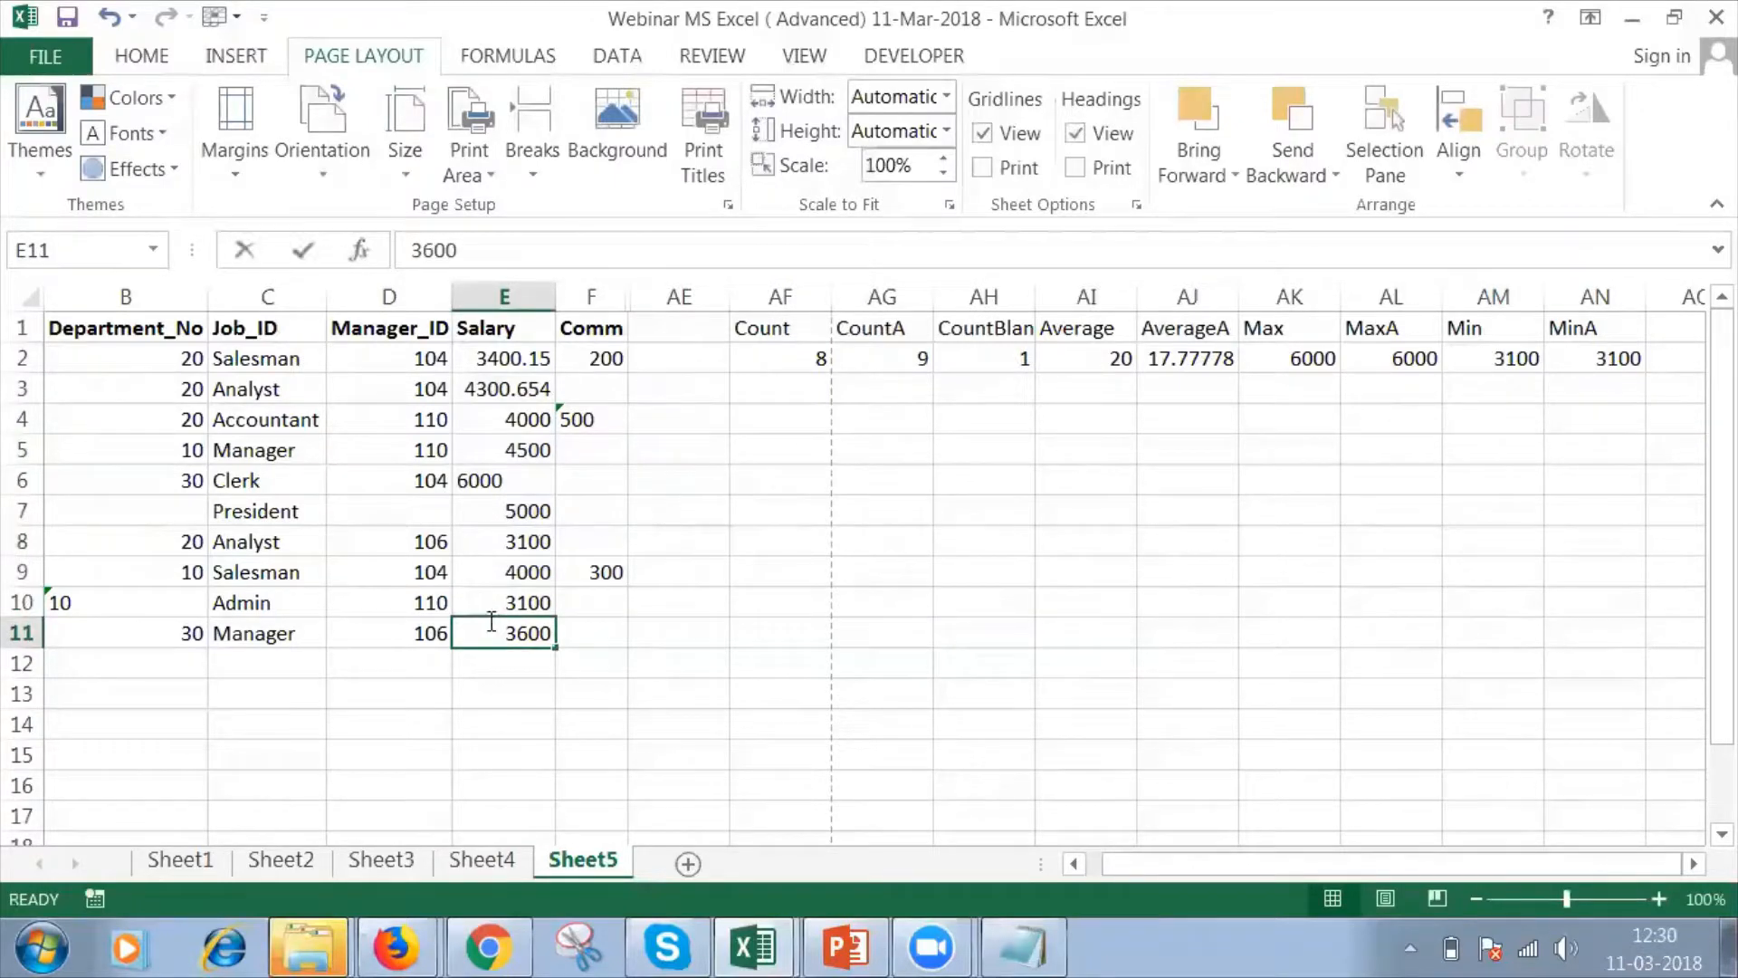
pyautogui.doubleClick(489, 604)
pyautogui.write("'")
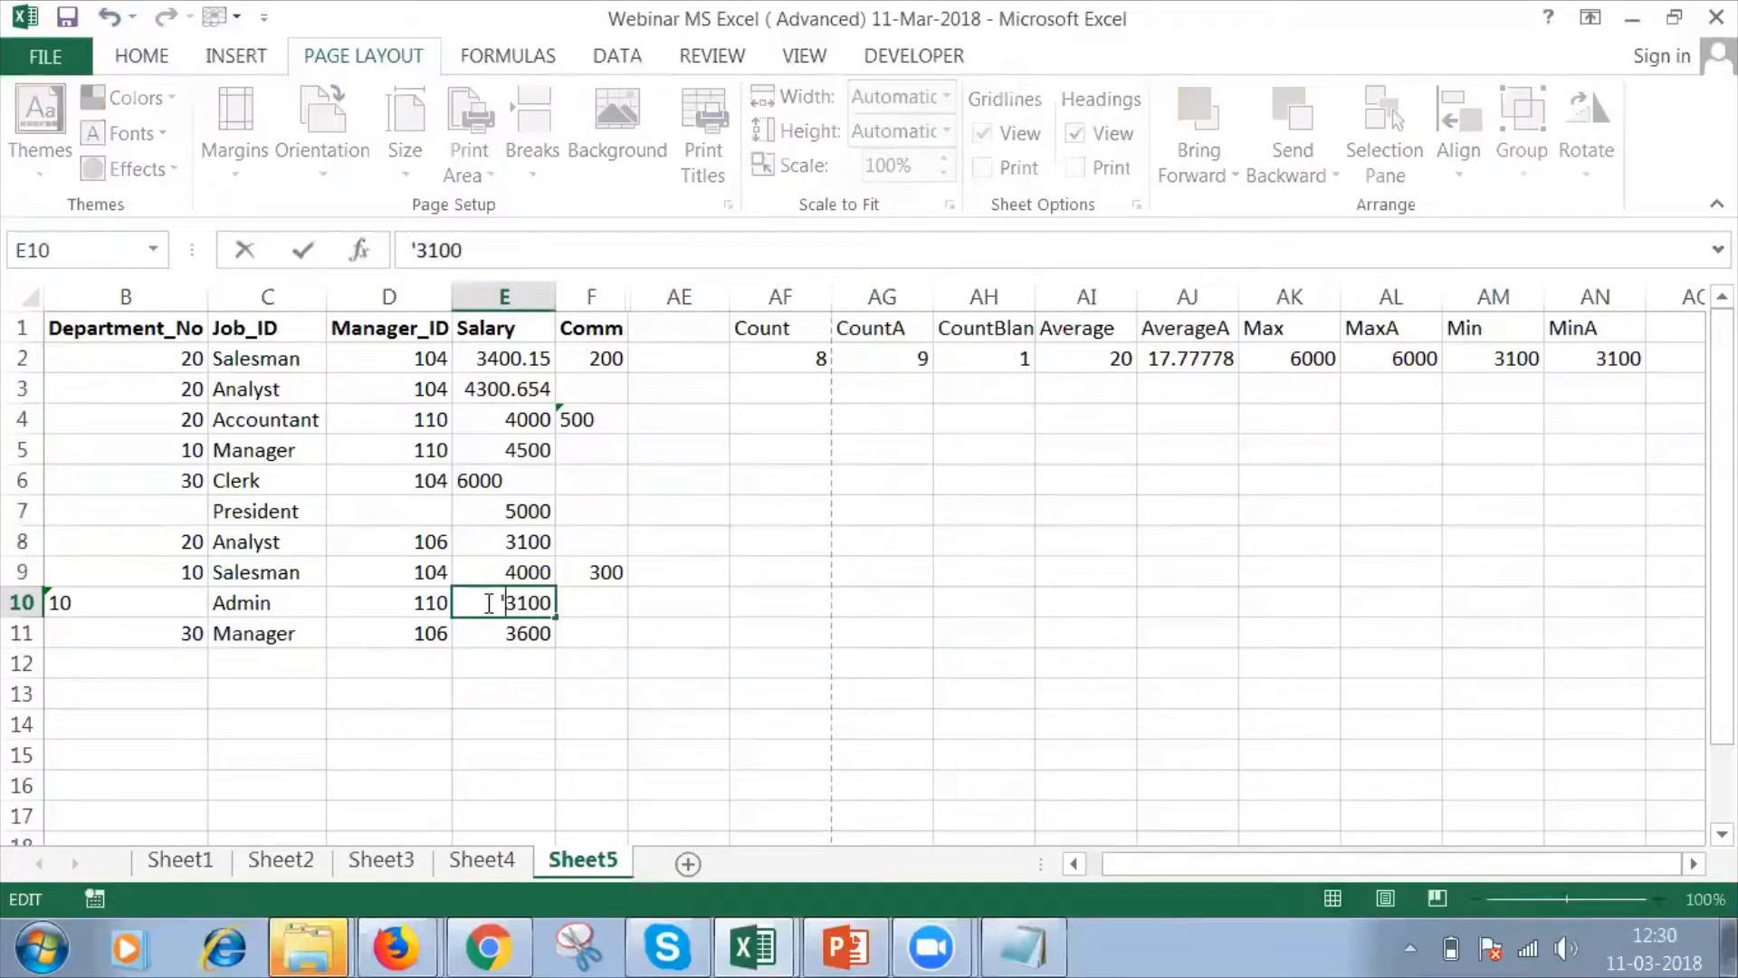
pyautogui.press('Return')
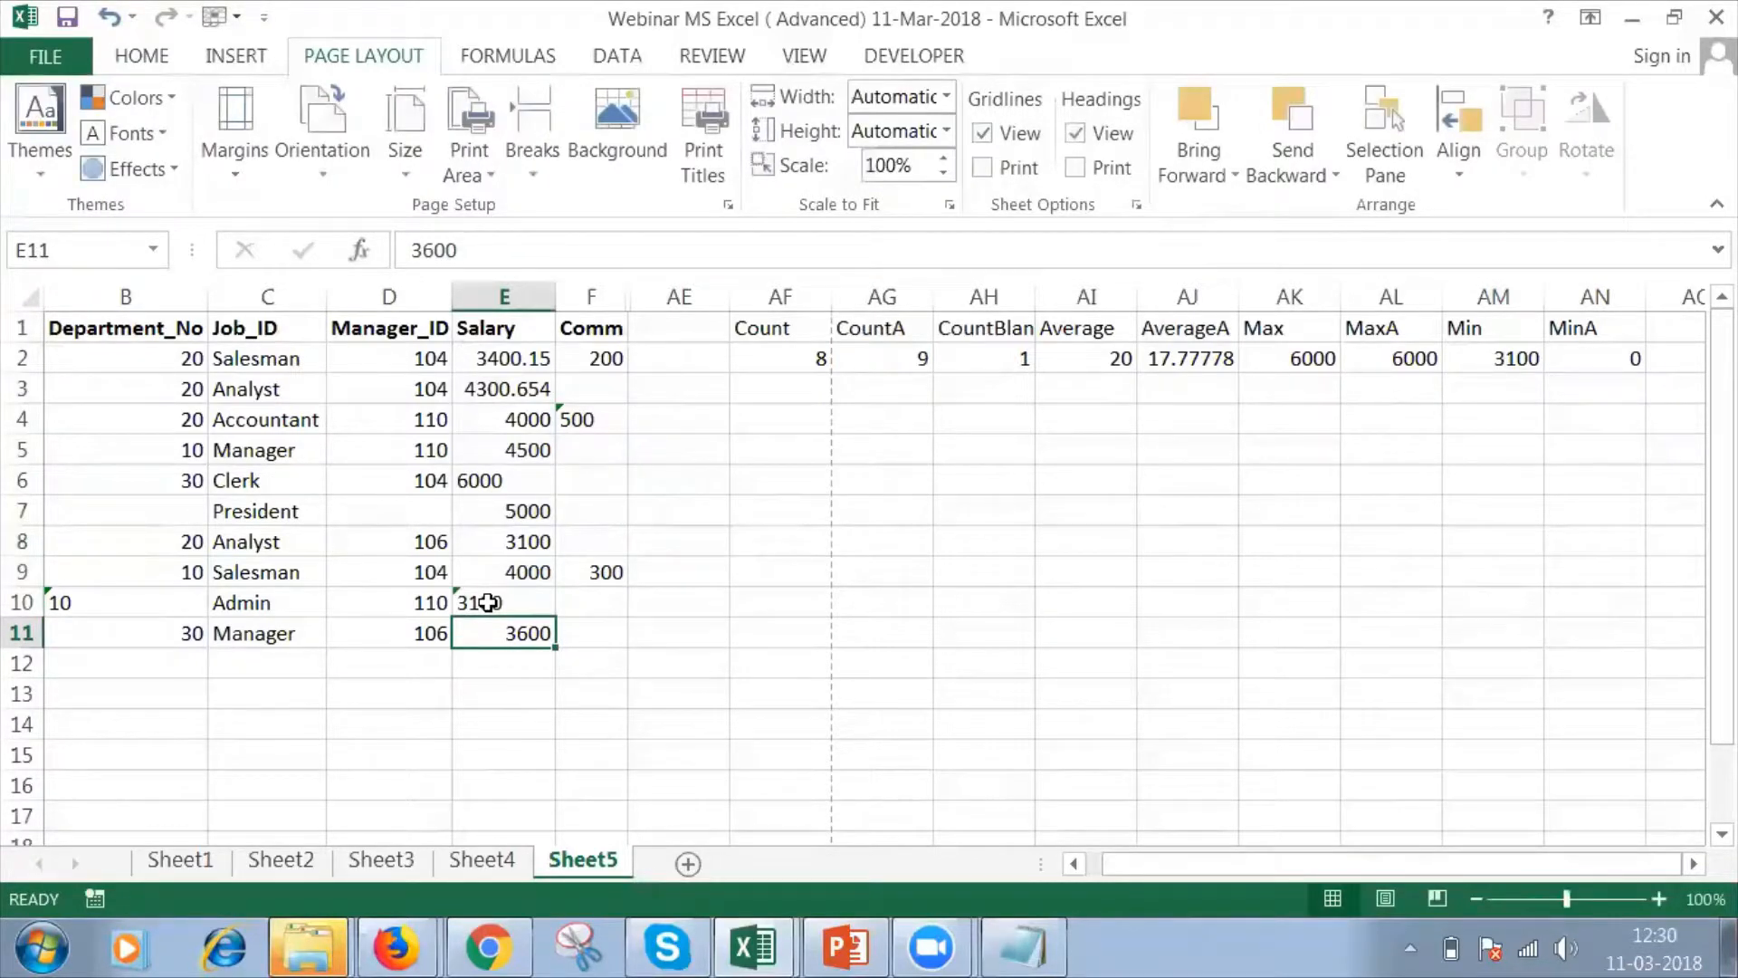
# Compare the MINA formula in AN2 with the MIN formula in AM2, leaving both formulas as they are.
pyautogui.click(1600, 361)
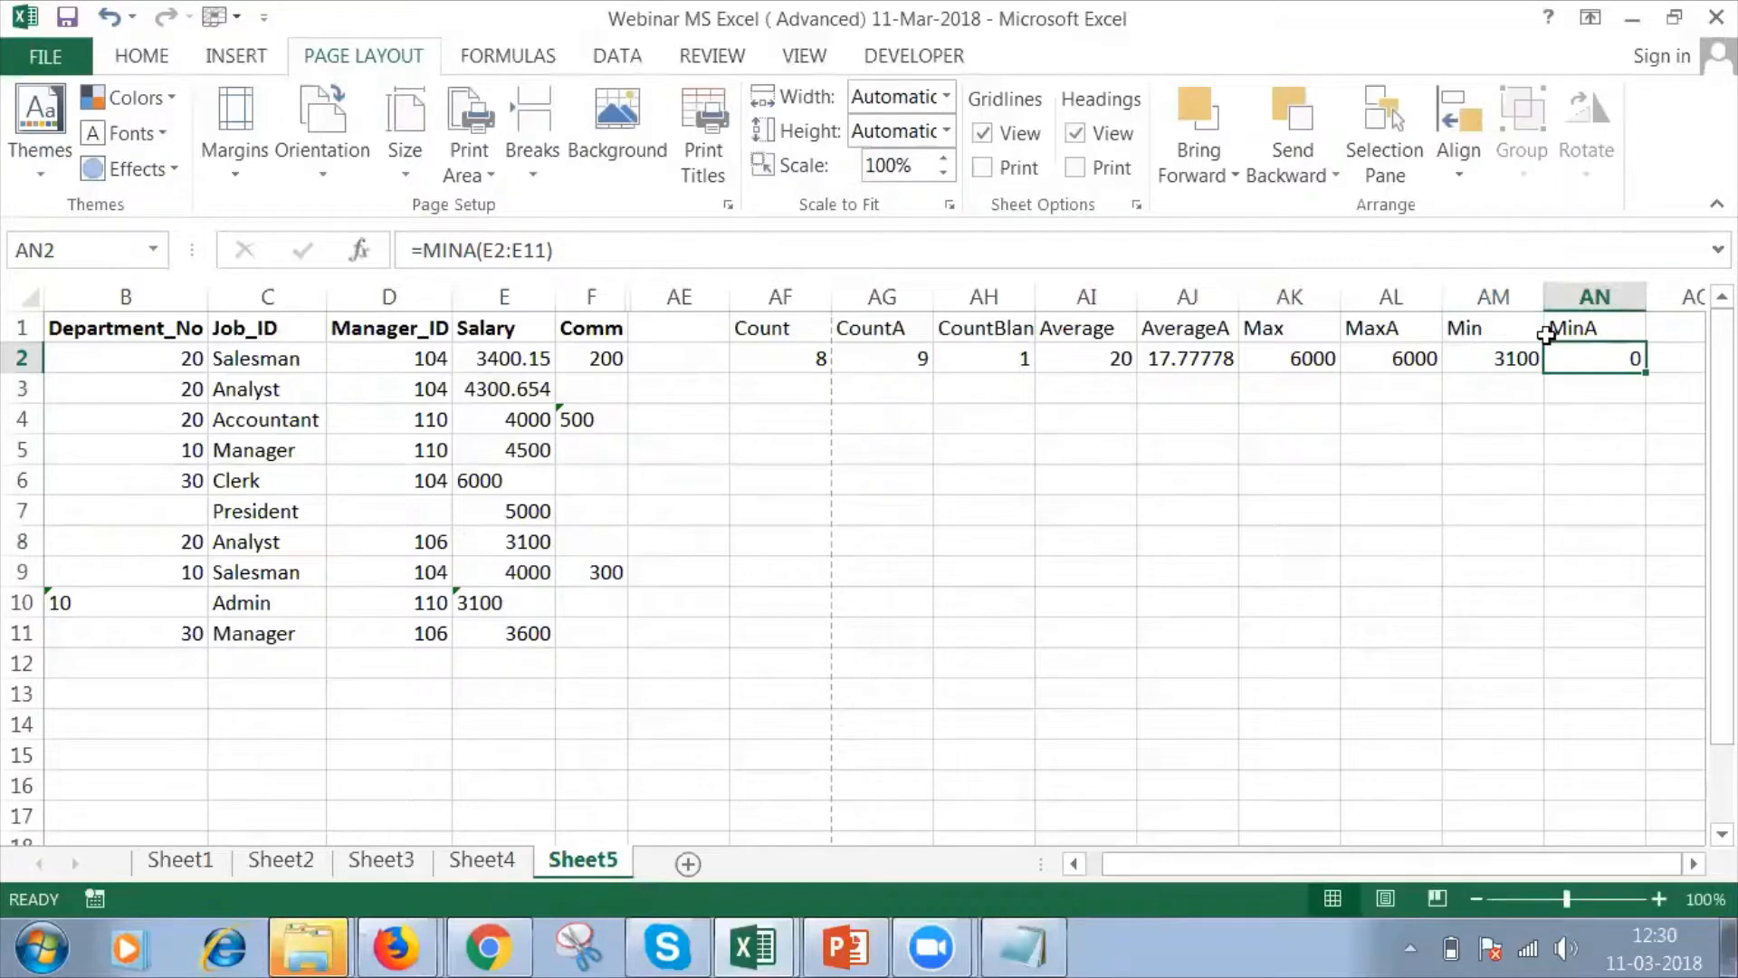
pyautogui.click(1499, 355)
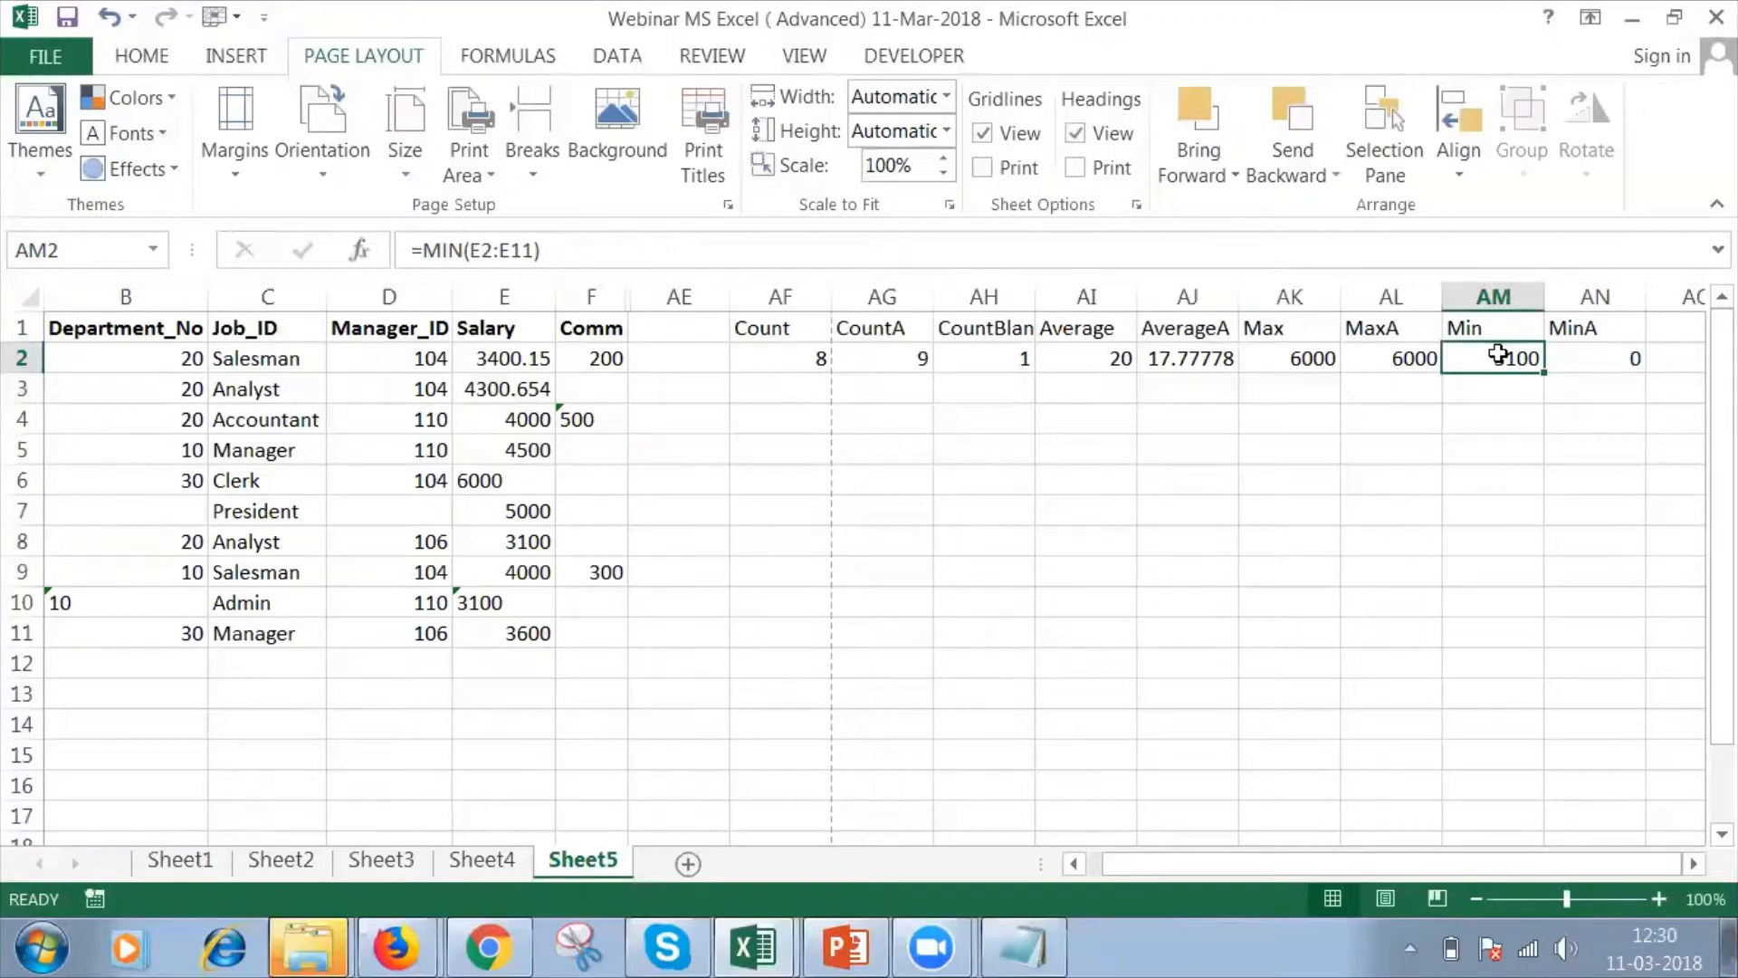
pyautogui.click(1591, 356)
pyautogui.doubleClick(1595, 356)
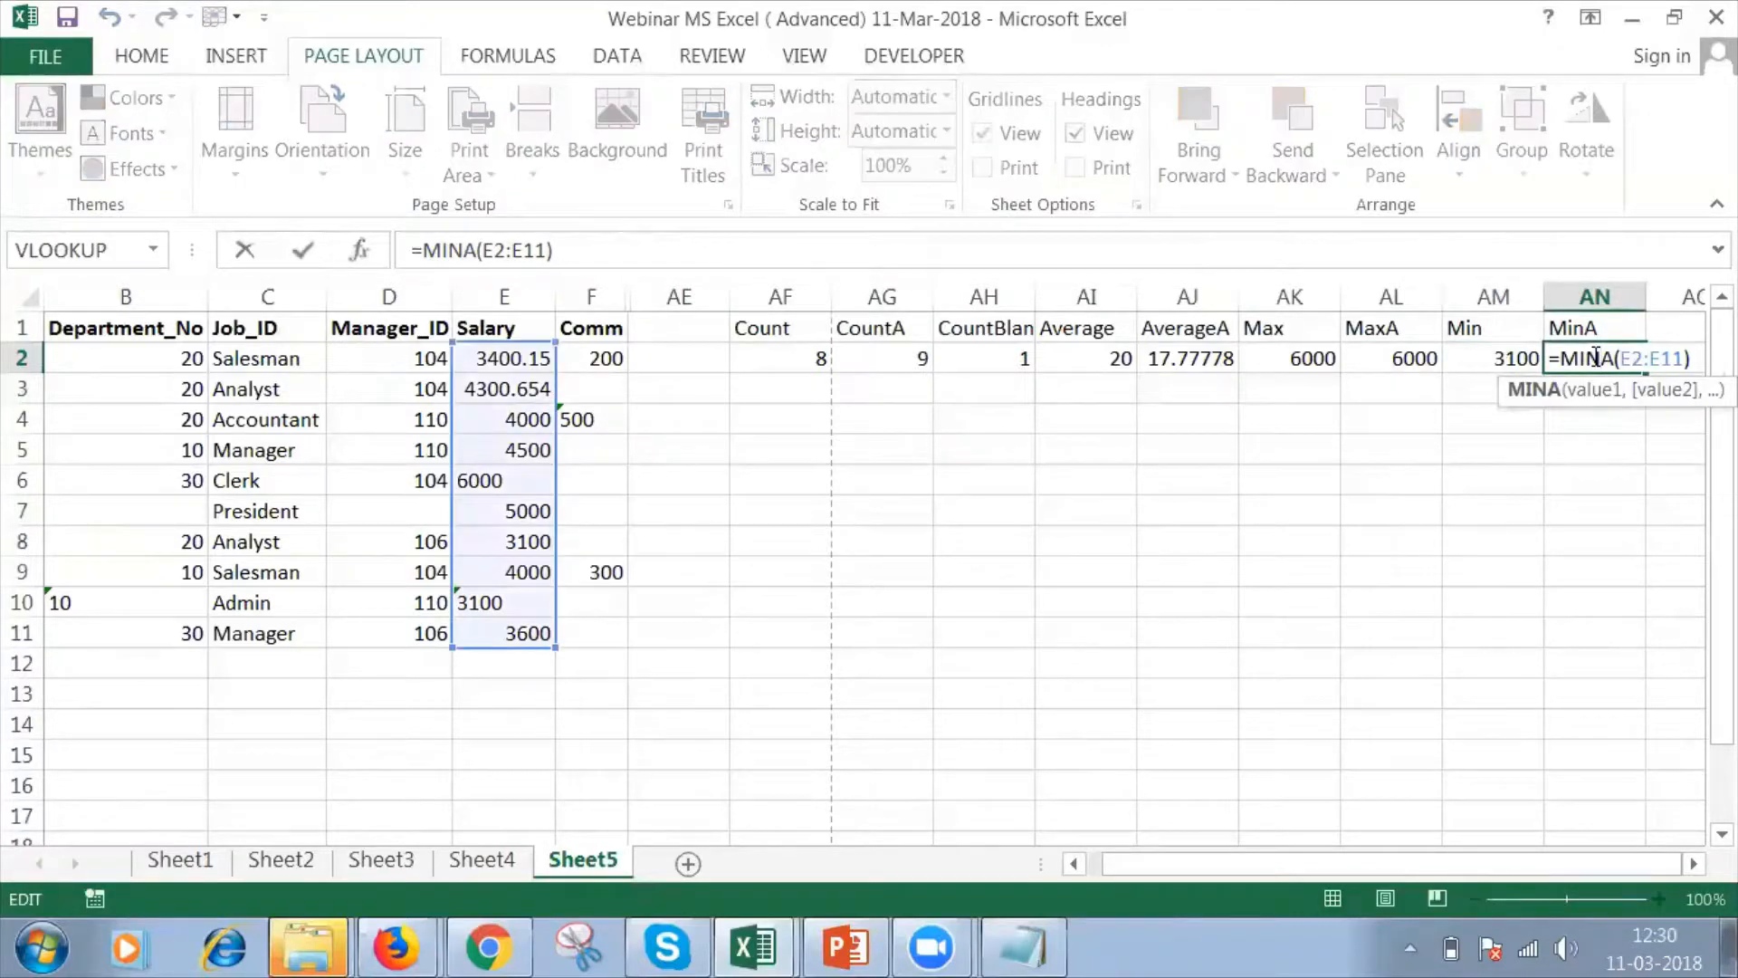
pyautogui.press('Delete')
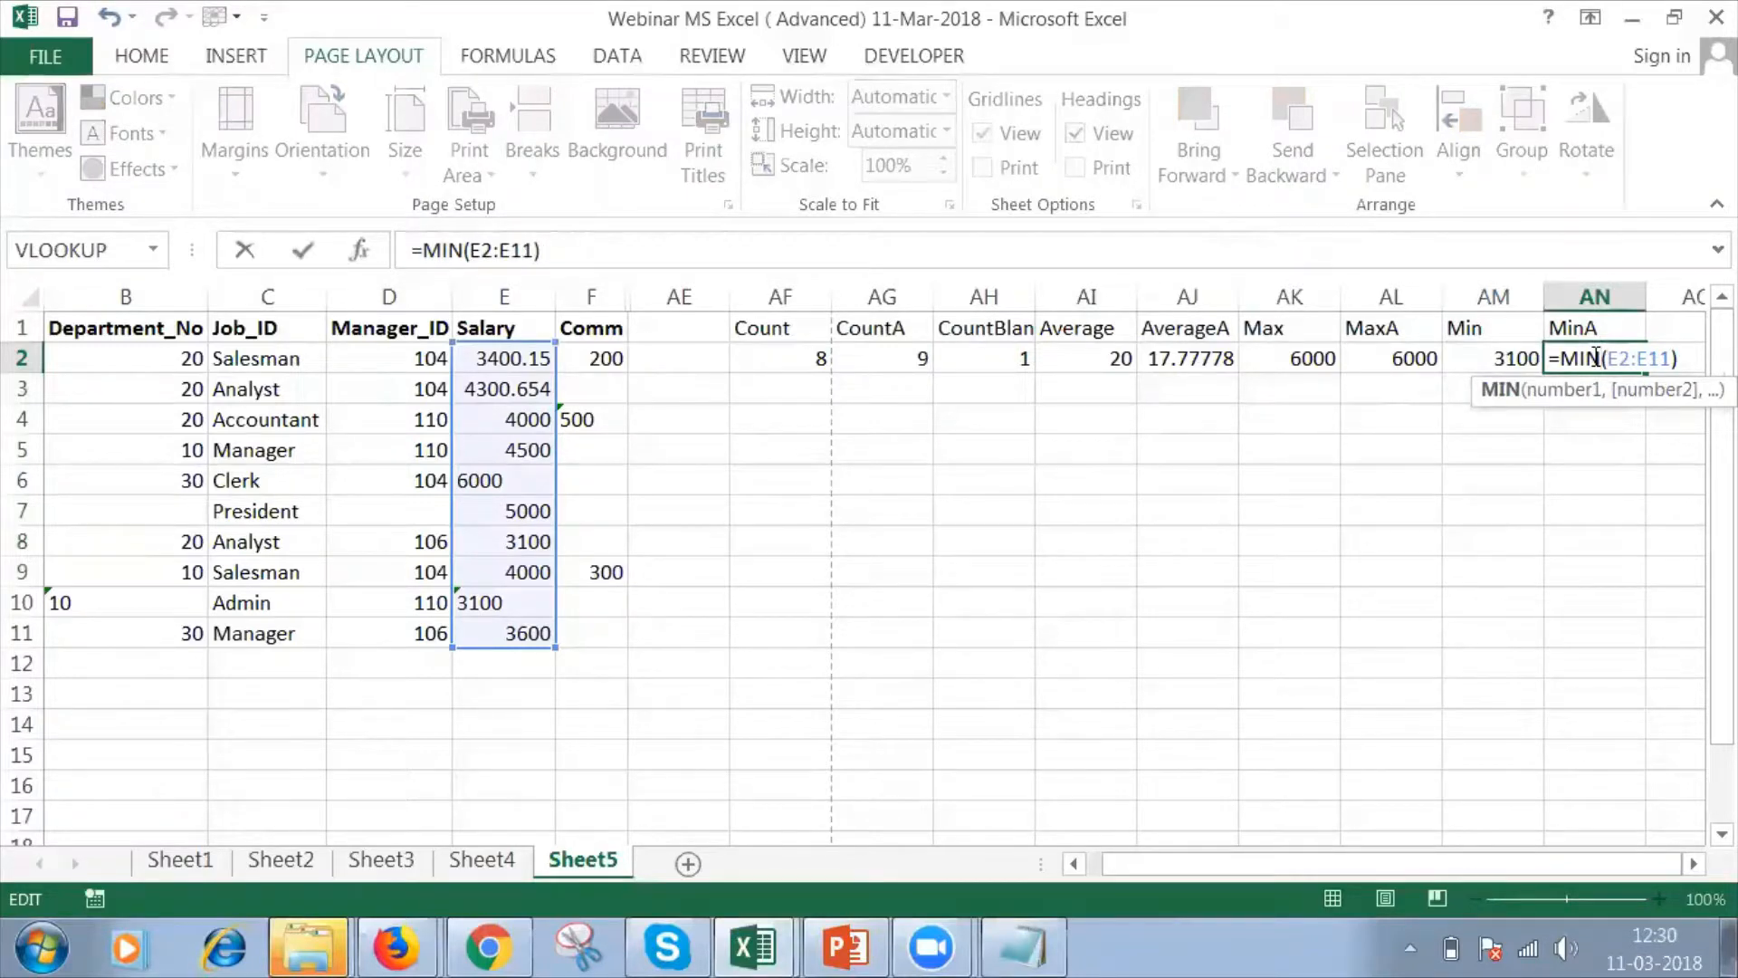
pyautogui.press('Escape')
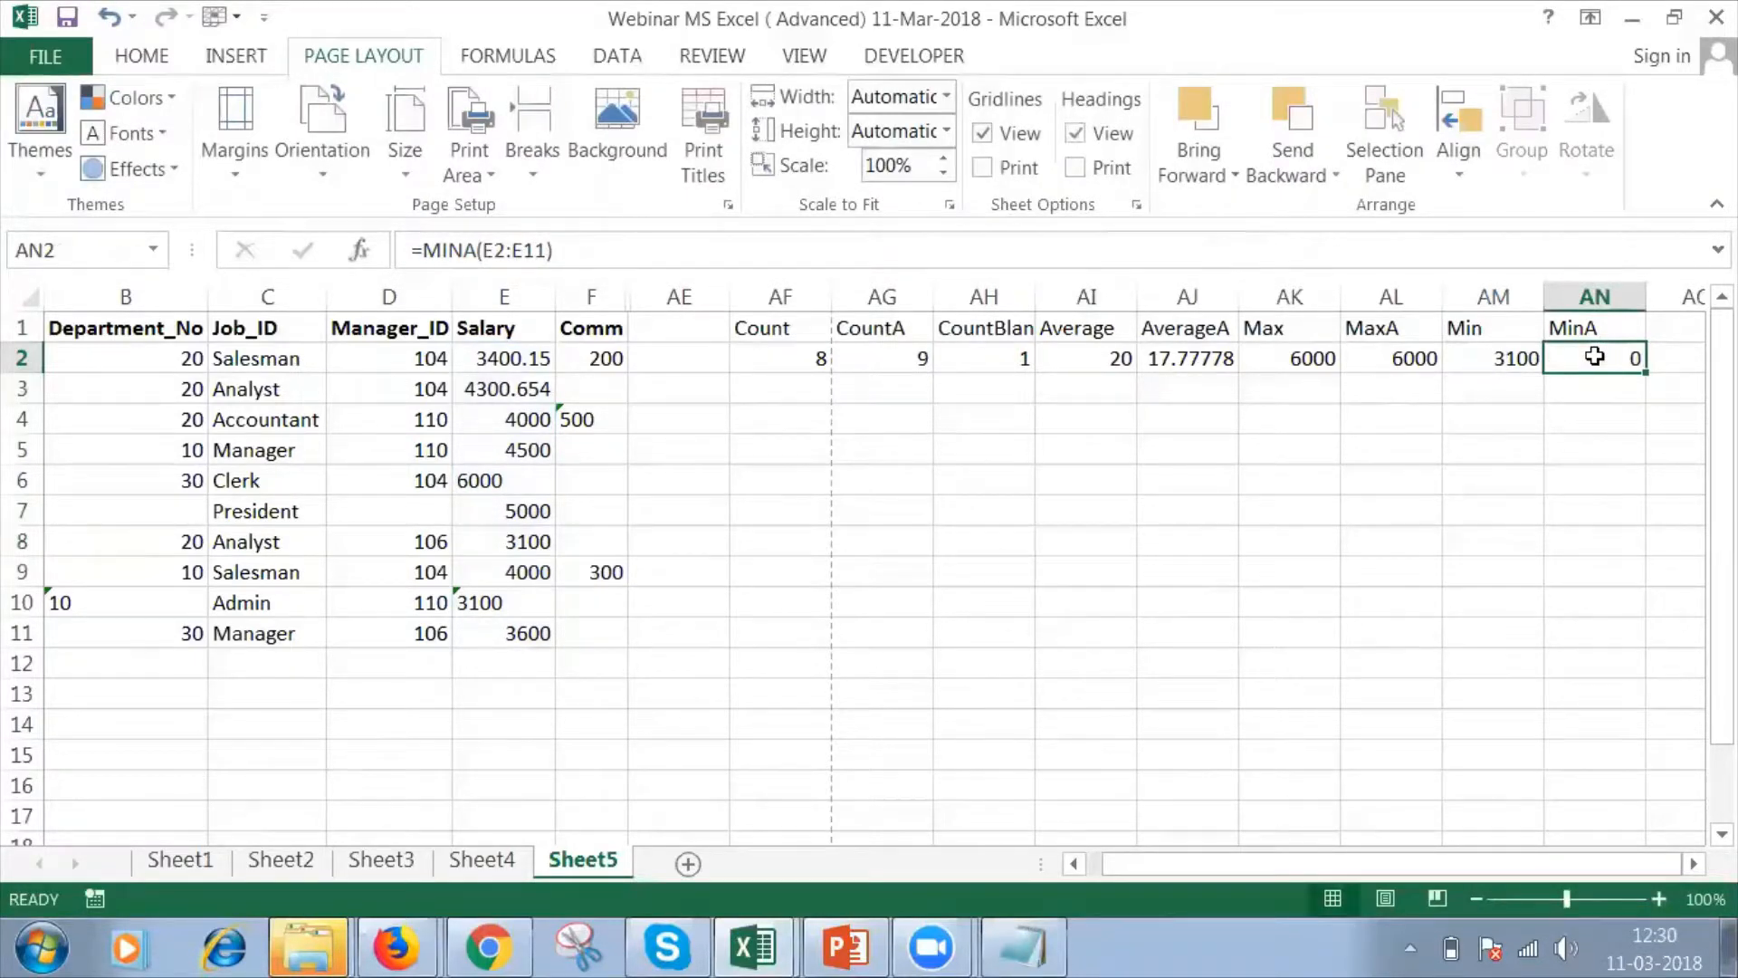
# Overwrite the formula in AN2 with =mina and select the salaries in E2:E11.
pyautogui.write('=mina')
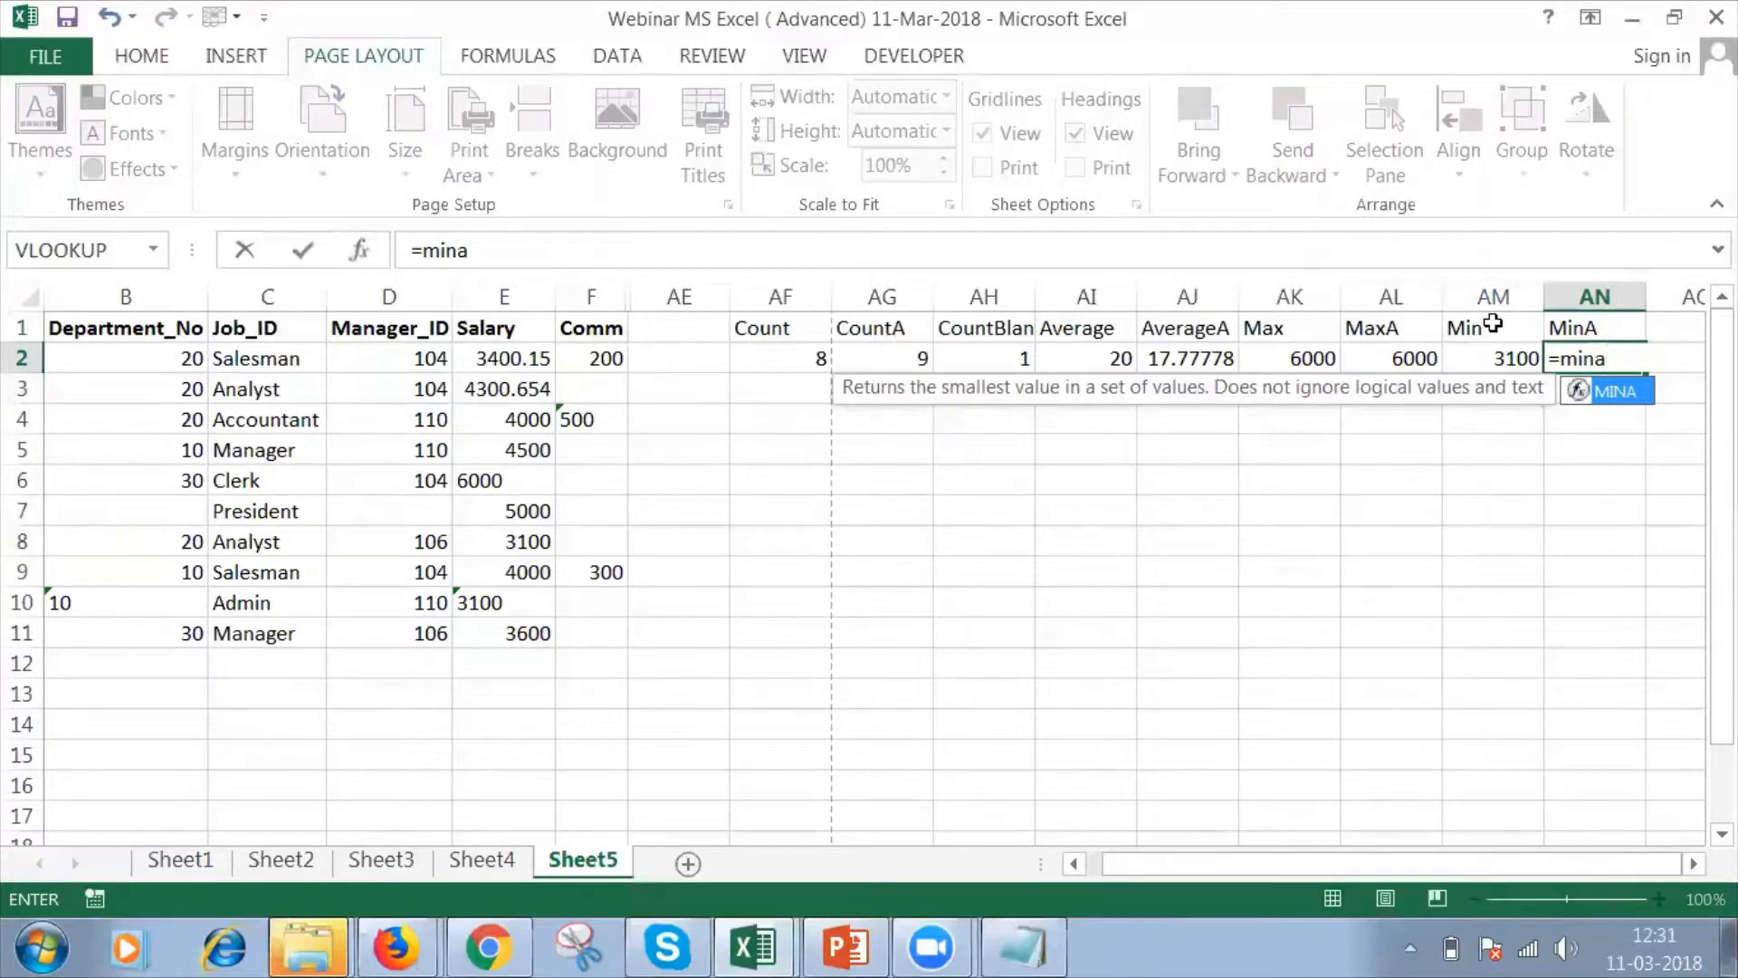
pyautogui.click(529, 353)
pyautogui.hotkey('shift', 'Down')
pyautogui.hotkey('shift', 'Down')
pyautogui.hotkey('shift', 'Down')
pyautogui.hotkey('shift', 'Down')
pyautogui.hotkey('shift', 'Down')
pyautogui.hotkey('shift', 'Down')
pyautogui.hotkey('shift', 'Down')
pyautogui.hotkey('shift', 'Down')
pyautogui.hotkey('shift', 'Down')
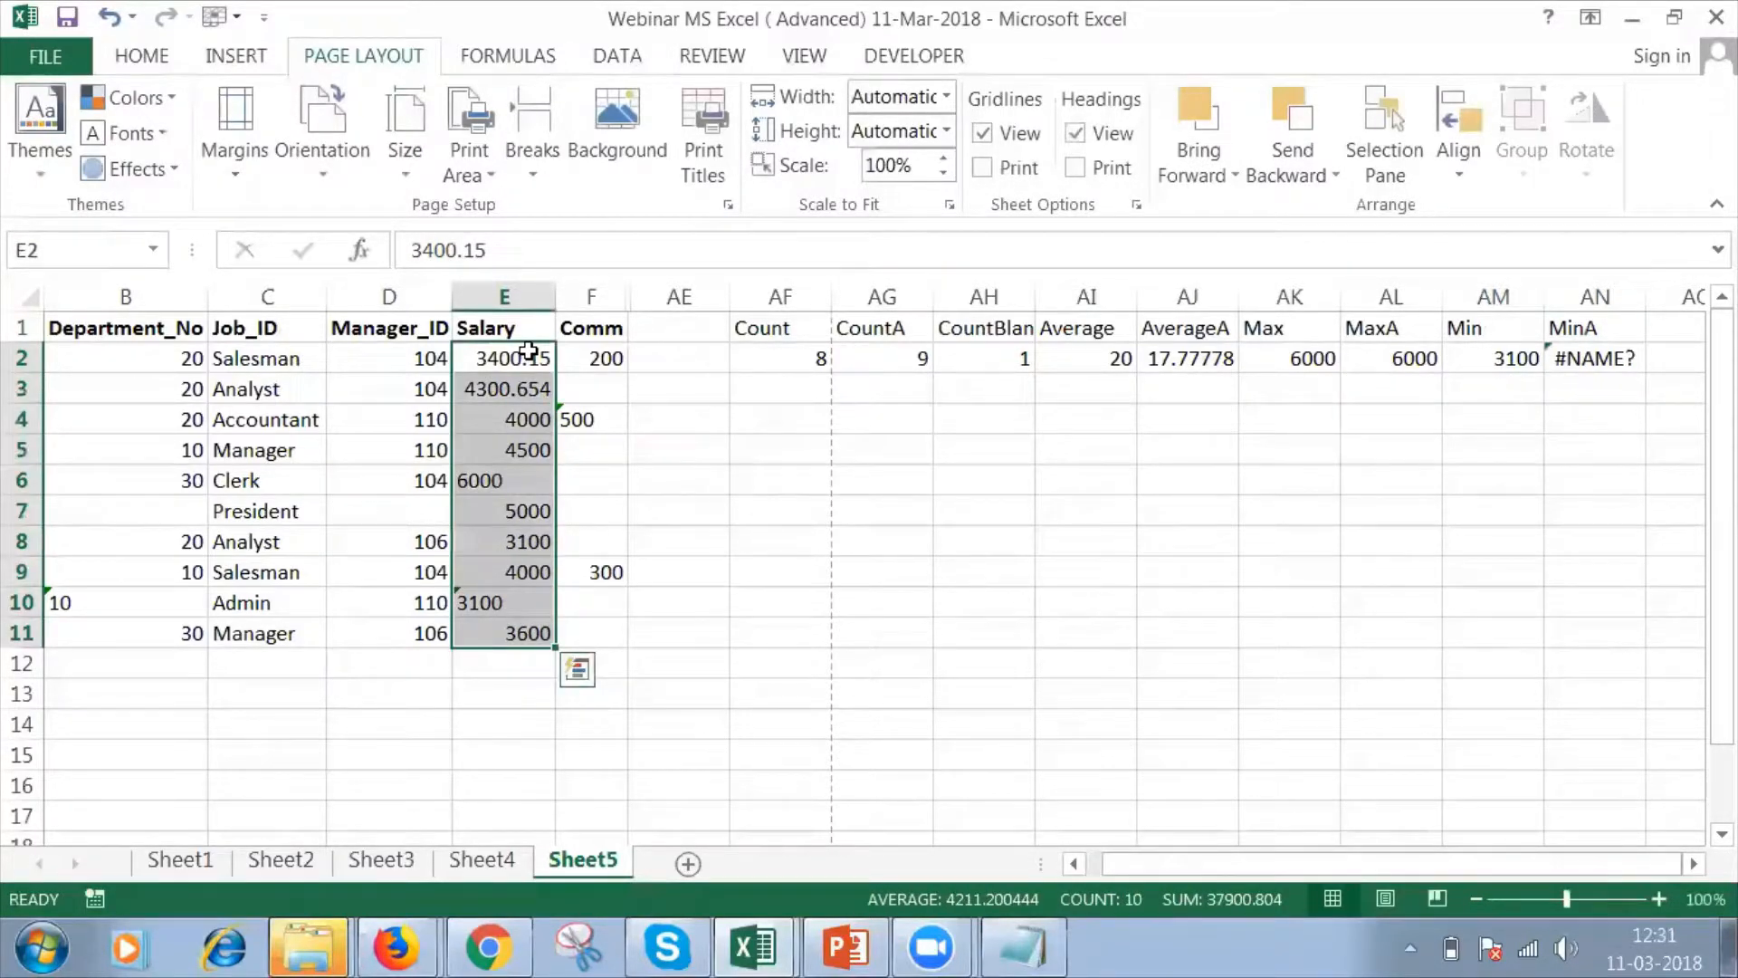
pyautogui.write(')')
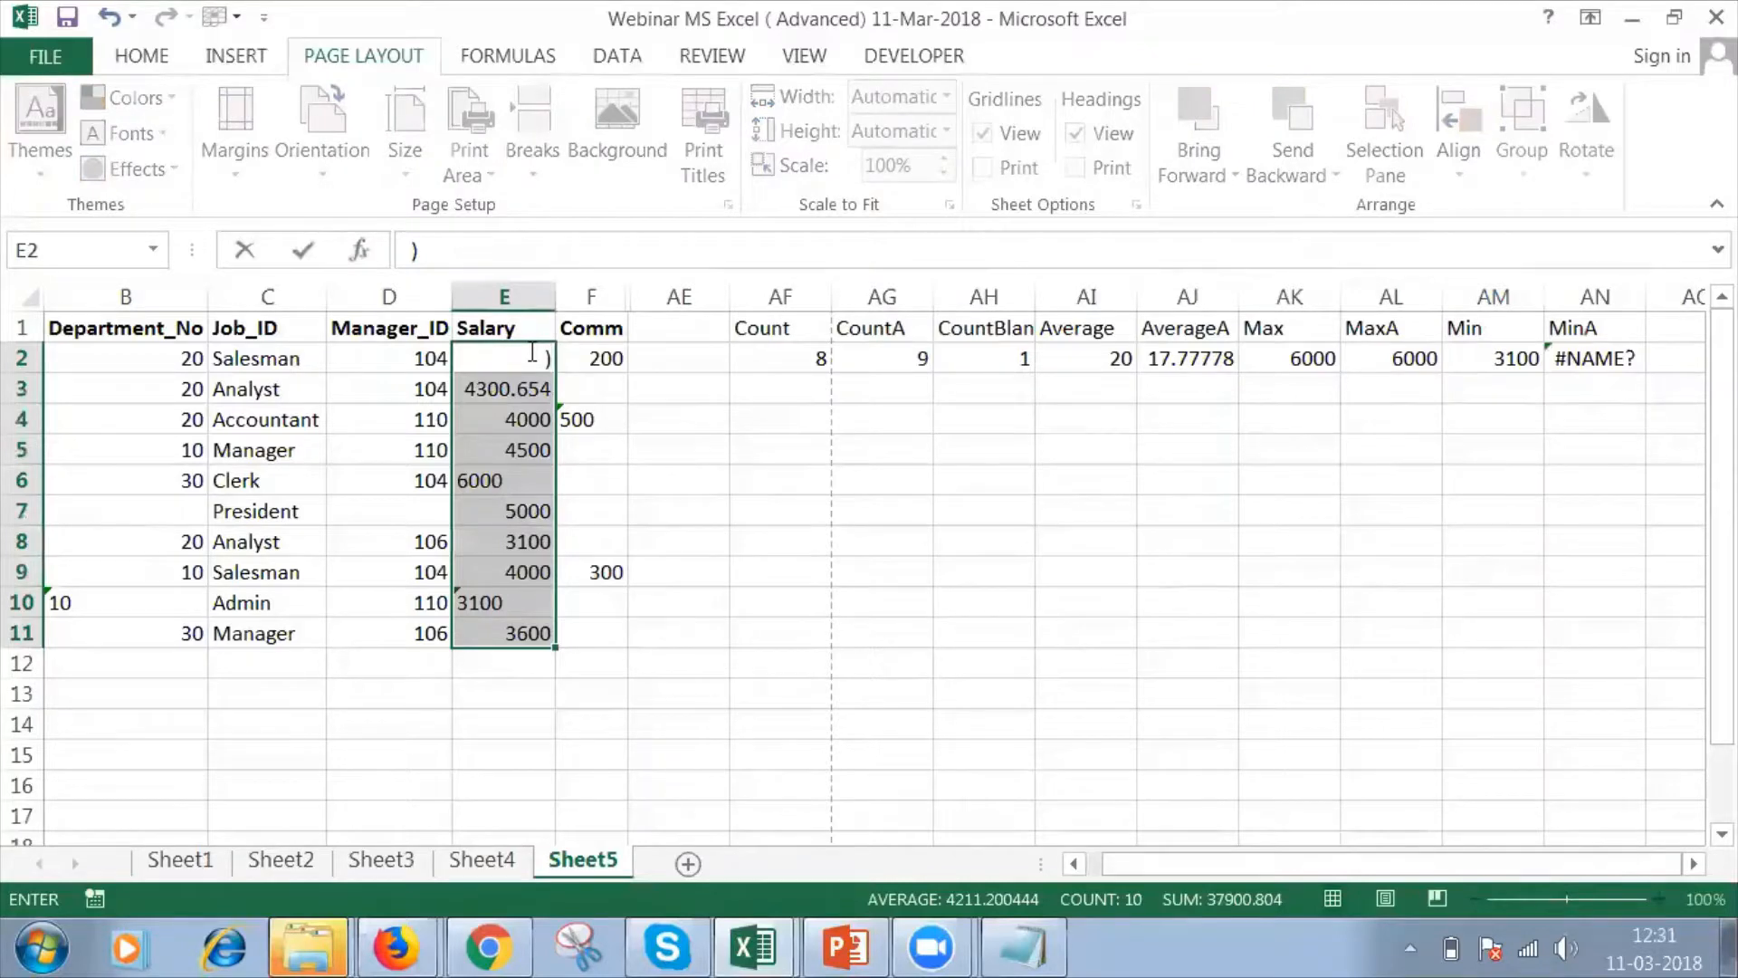
pyautogui.press('Escape')
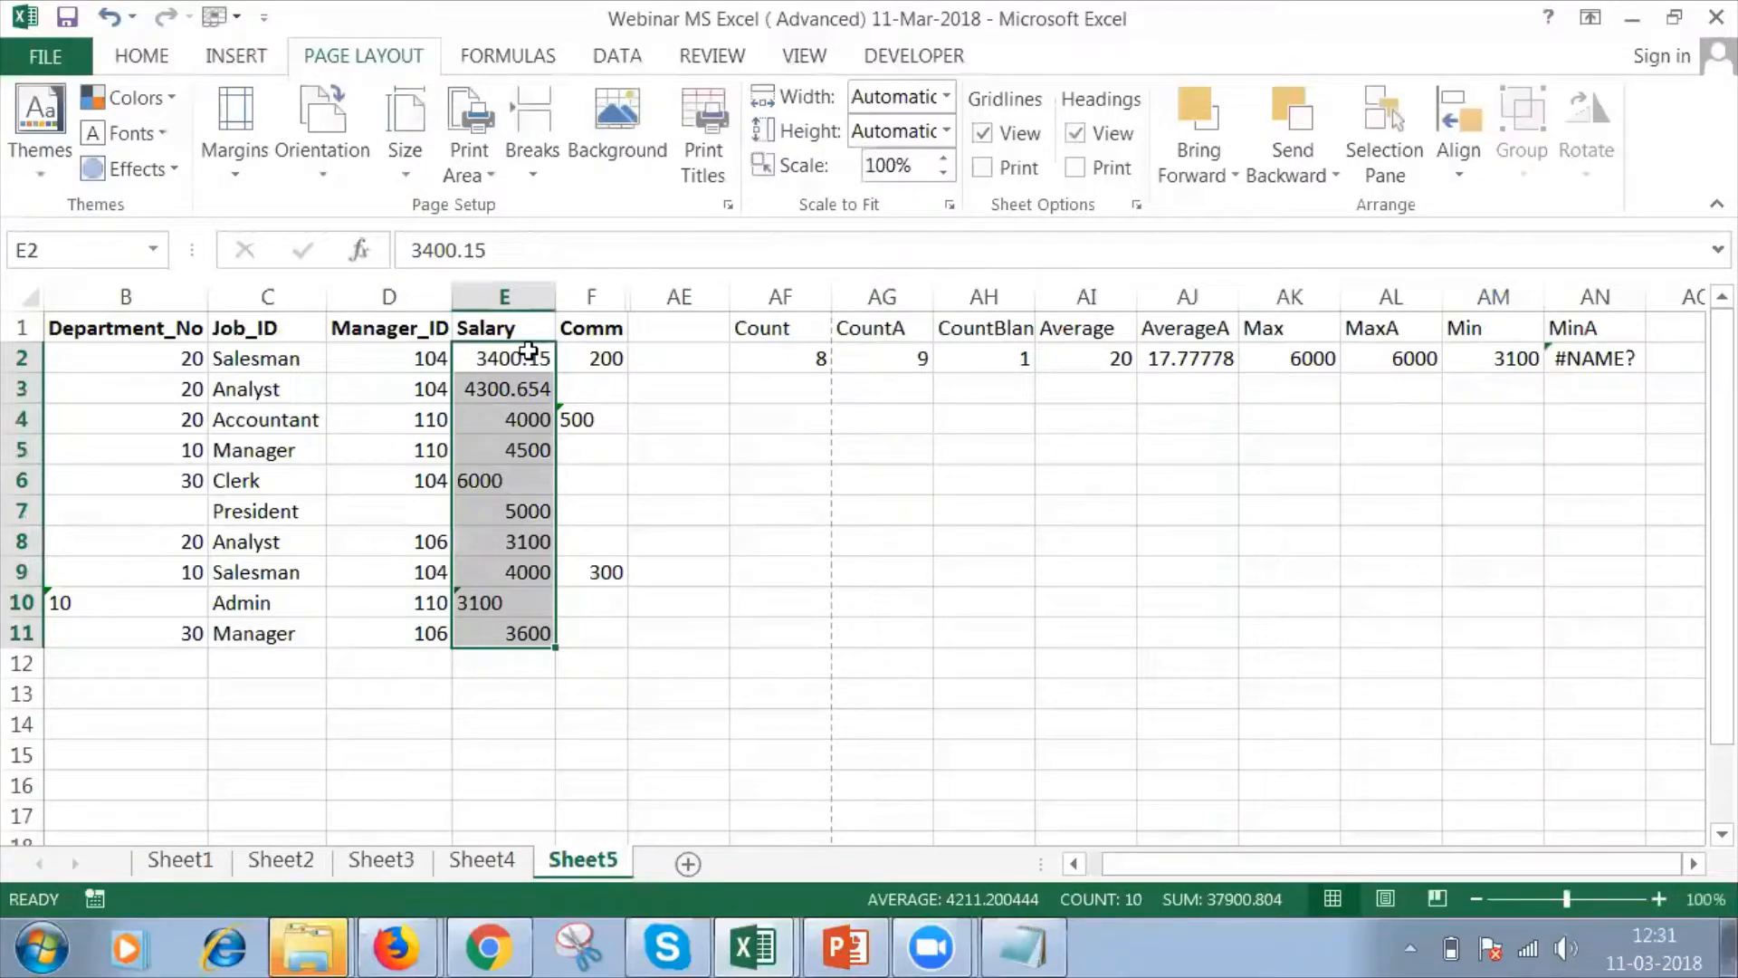
# Complete the formula in AN2 as =MINA(E2:E11) over the salary range.
pyautogui.click(503, 597)
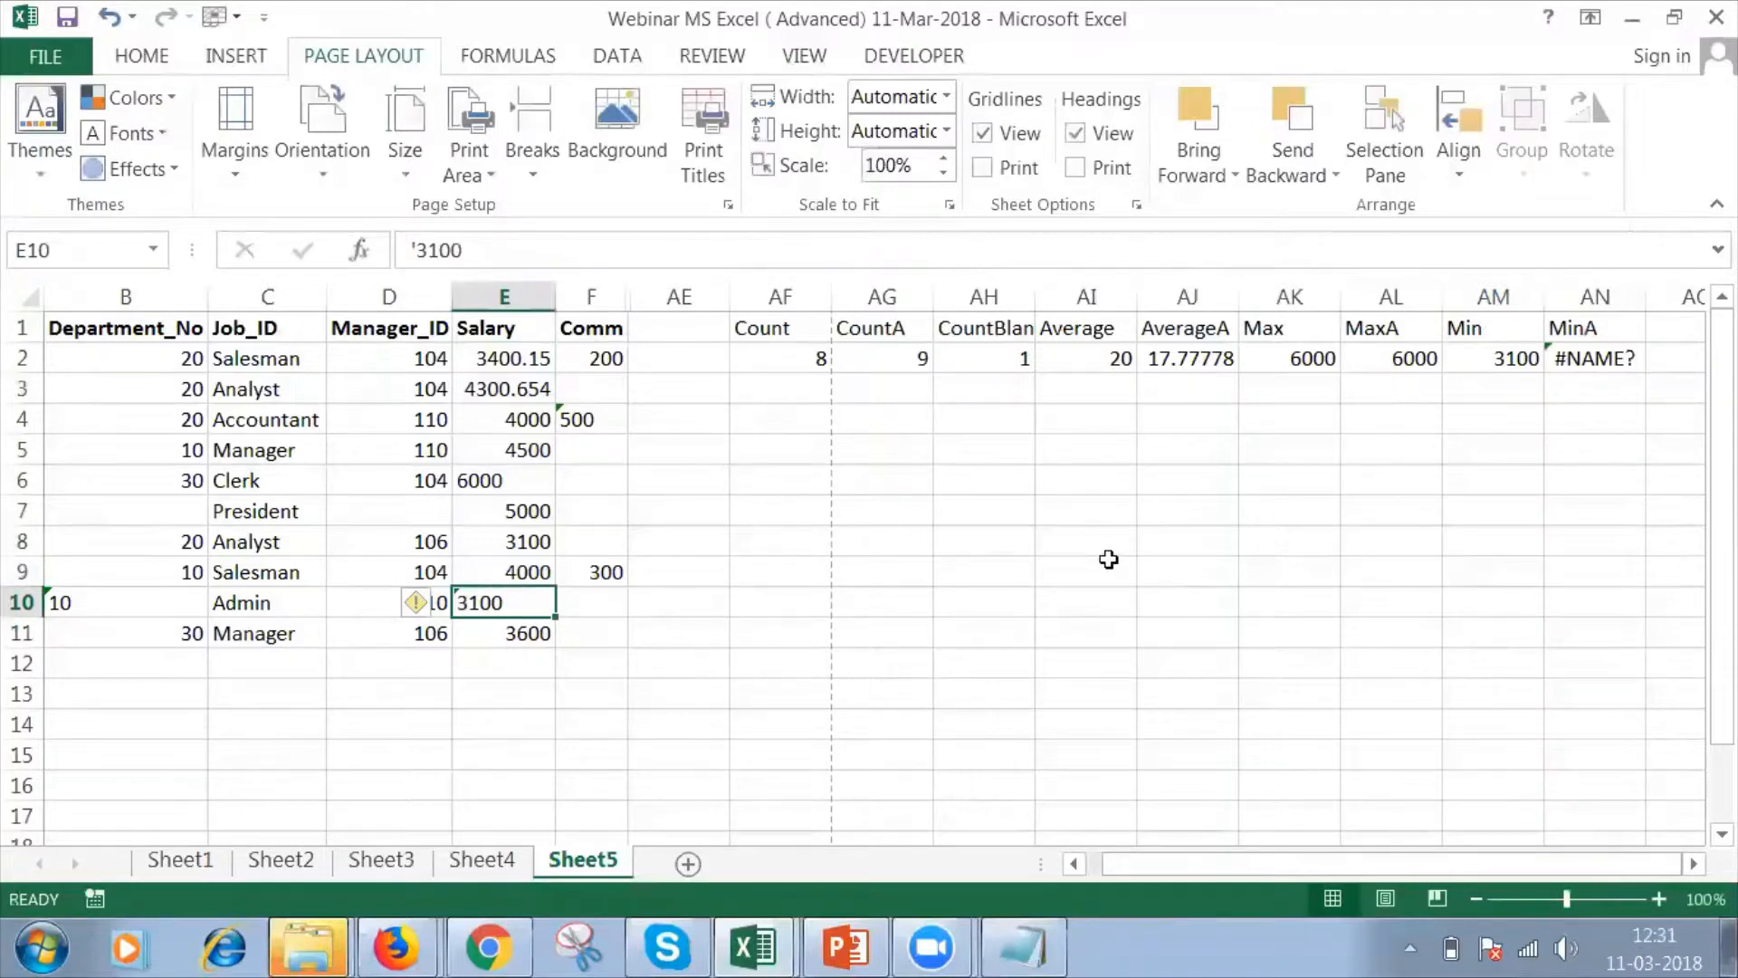
pyautogui.click(1587, 360)
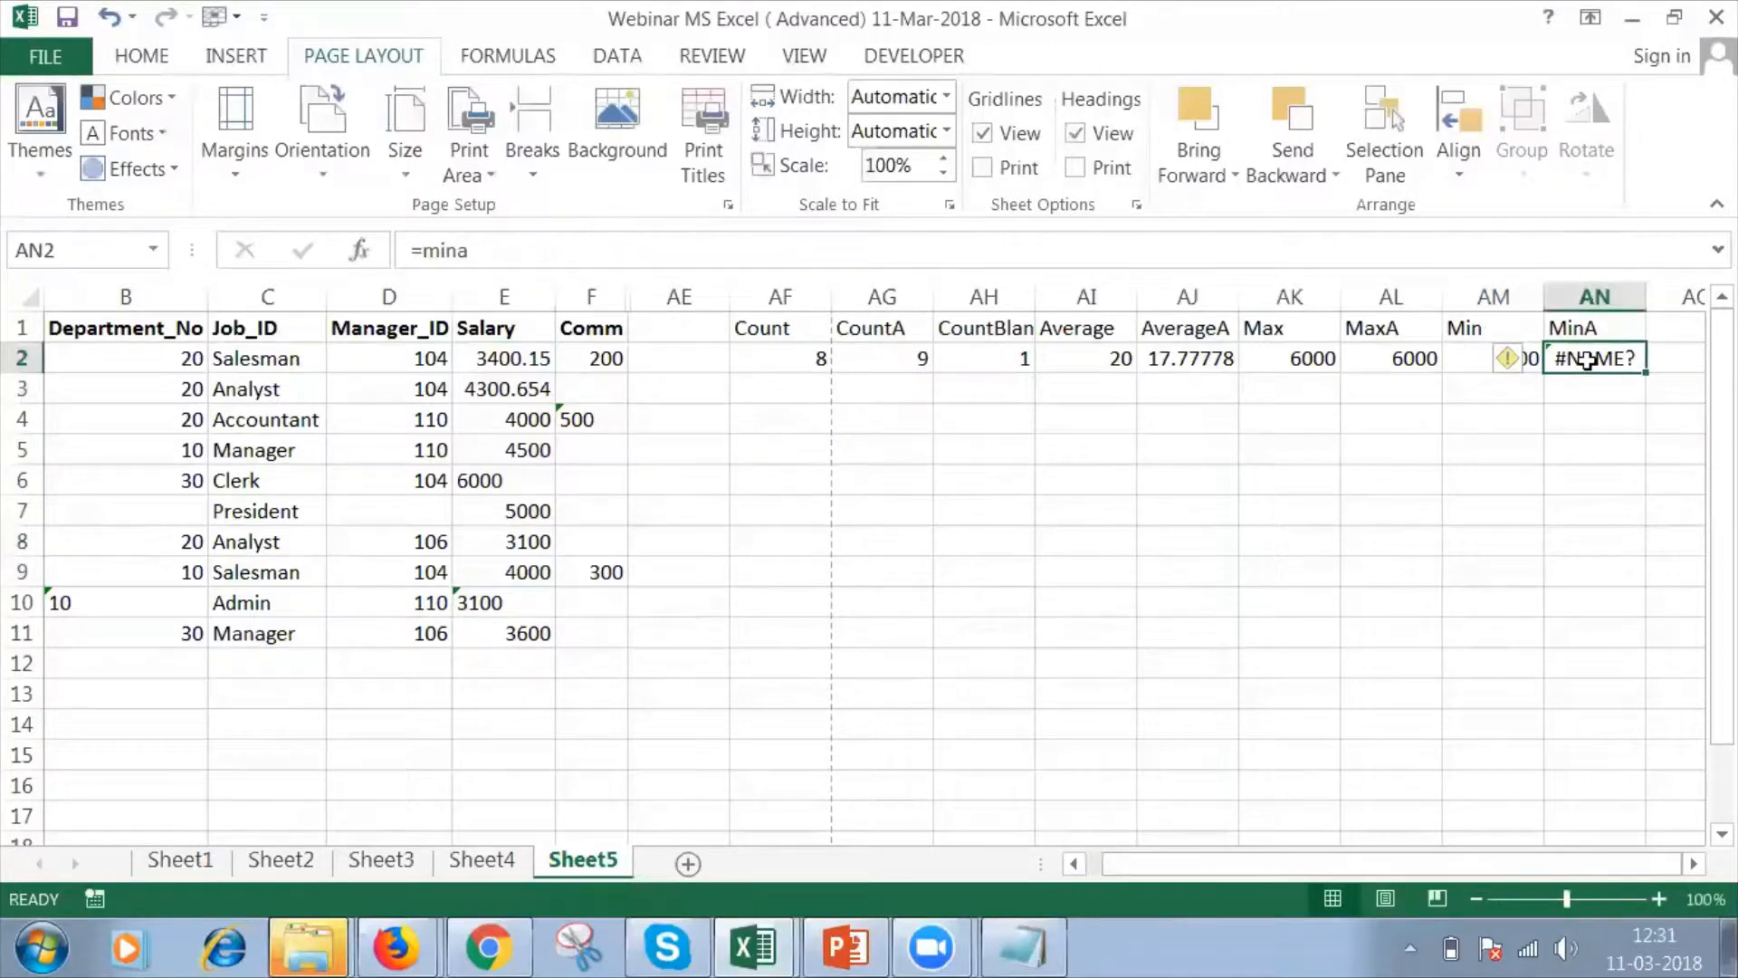
pyautogui.click(1224, 250)
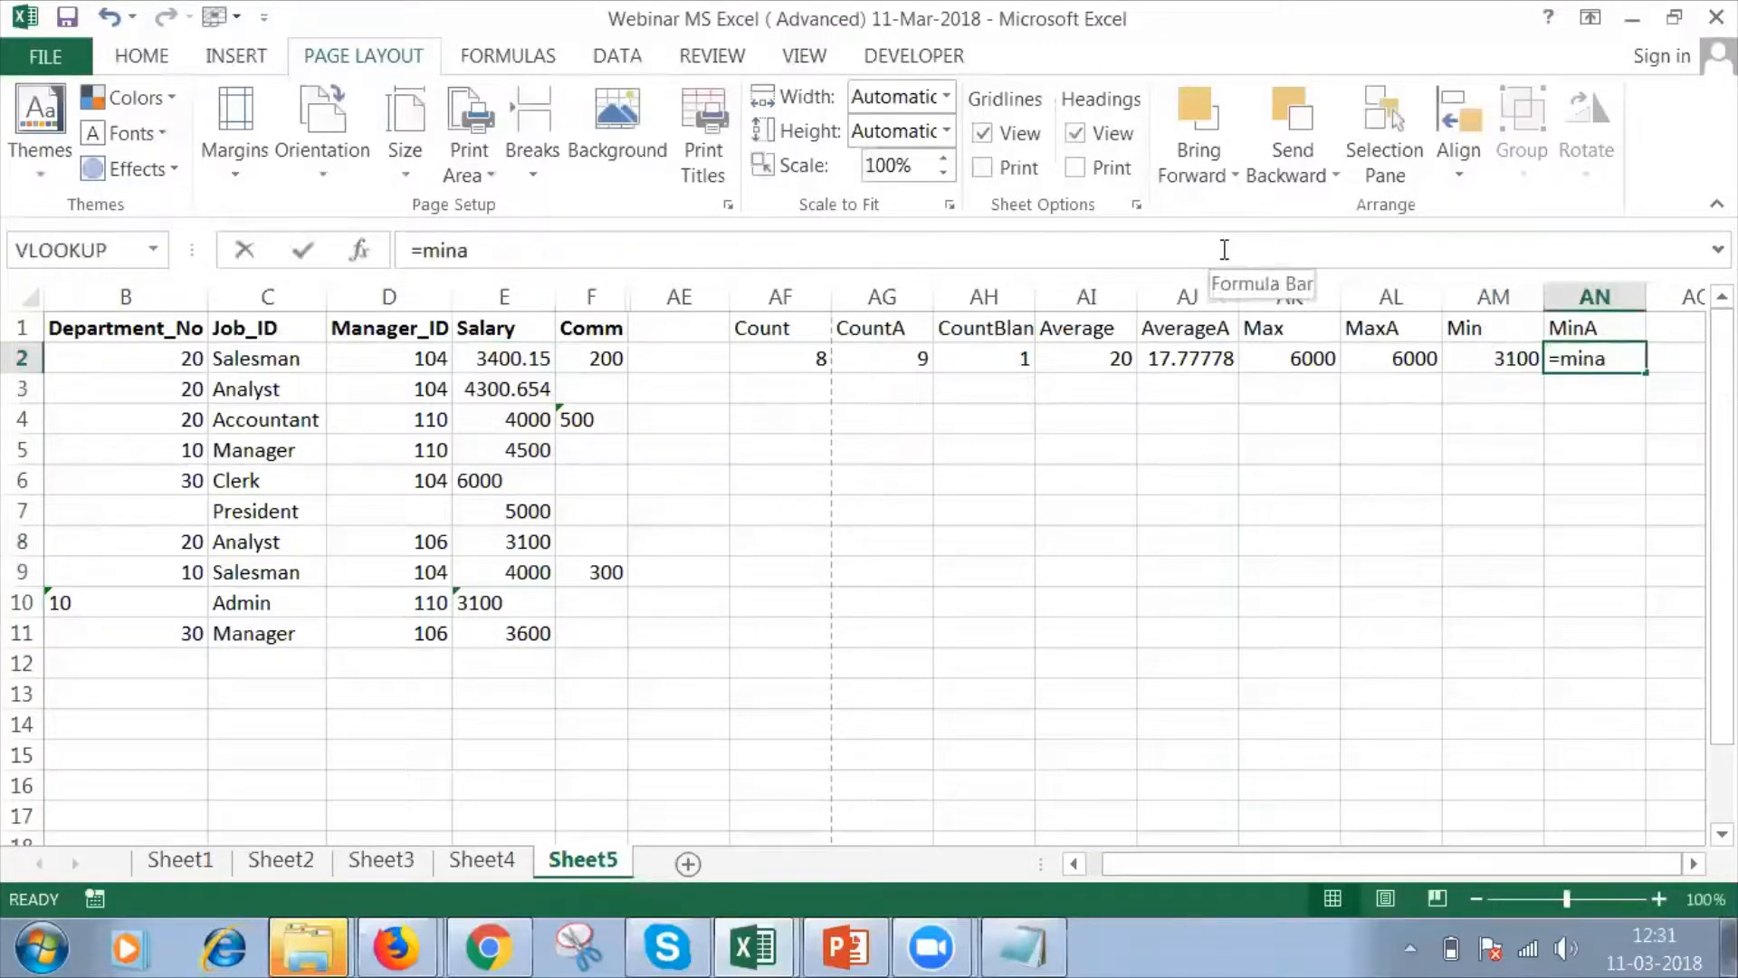
pyautogui.write('(')
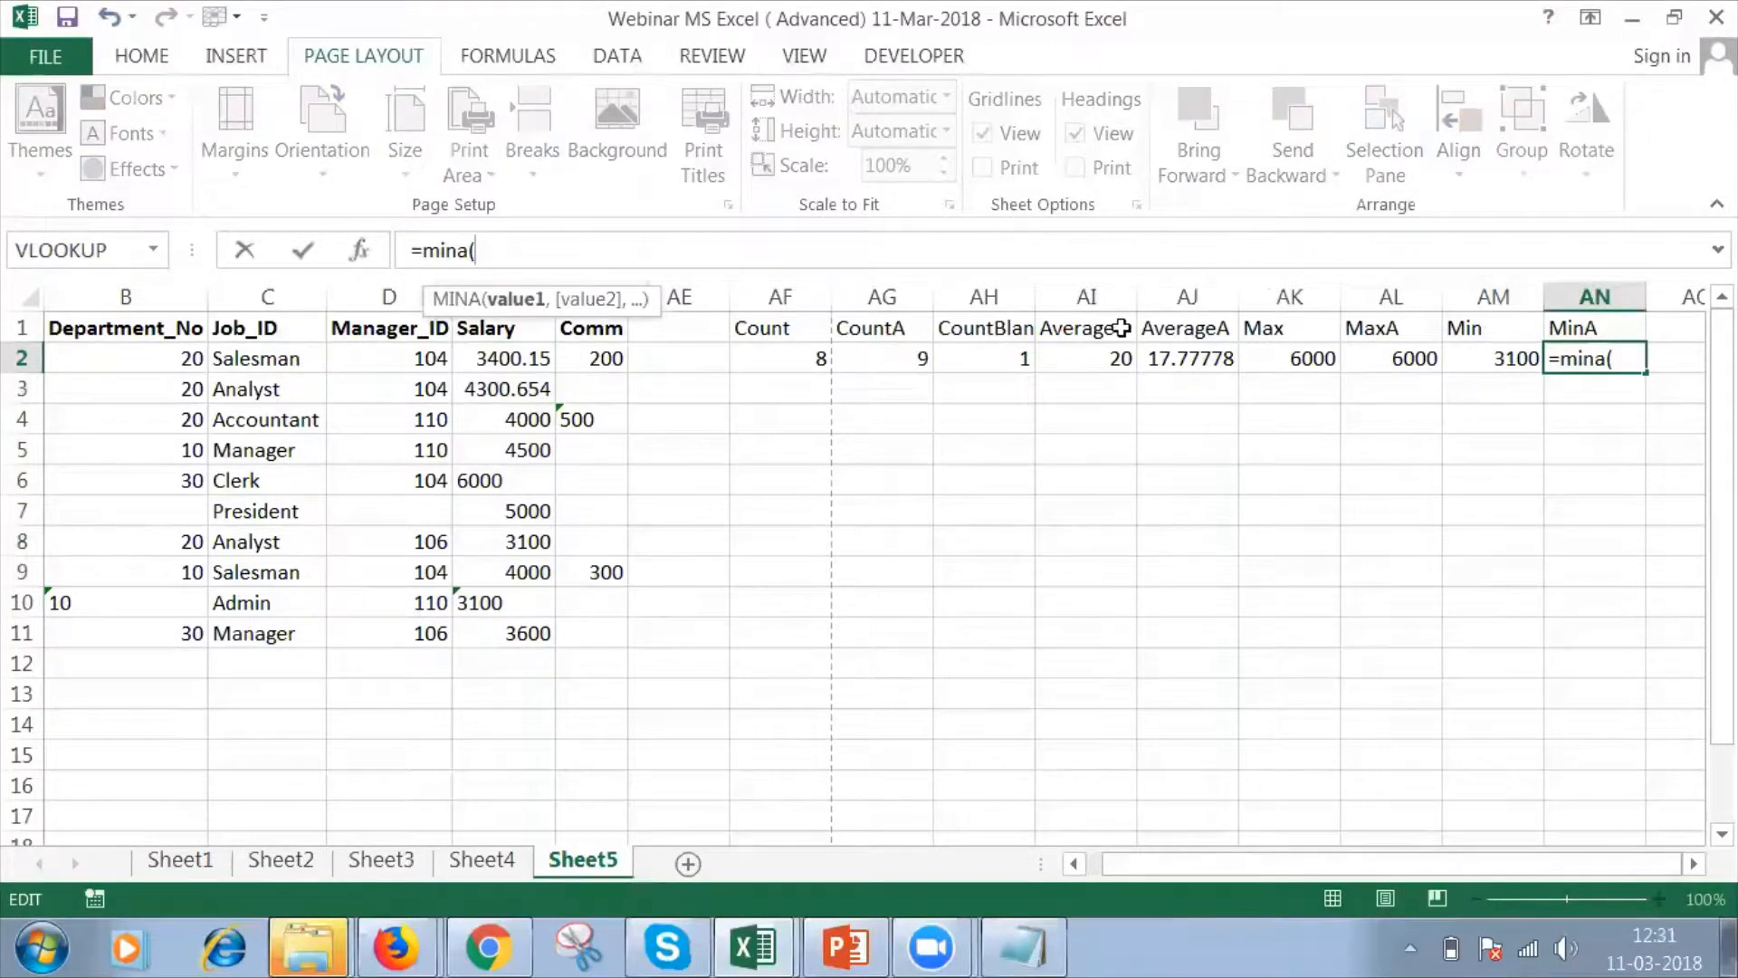
pyautogui.moveTo(529, 361); pyautogui.dragTo(529, 363)
pyautogui.hotkey('shift', 'Down')
pyautogui.hotkey('shift', 'Down')
pyautogui.hotkey('shift', 'Down')
pyautogui.hotkey('shift', 'Down')
pyautogui.hotkey('shift', 'Down')
pyautogui.hotkey('shift', 'Down')
pyautogui.hotkey('shift', 'Down')
pyautogui.hotkey('shift', 'Down')
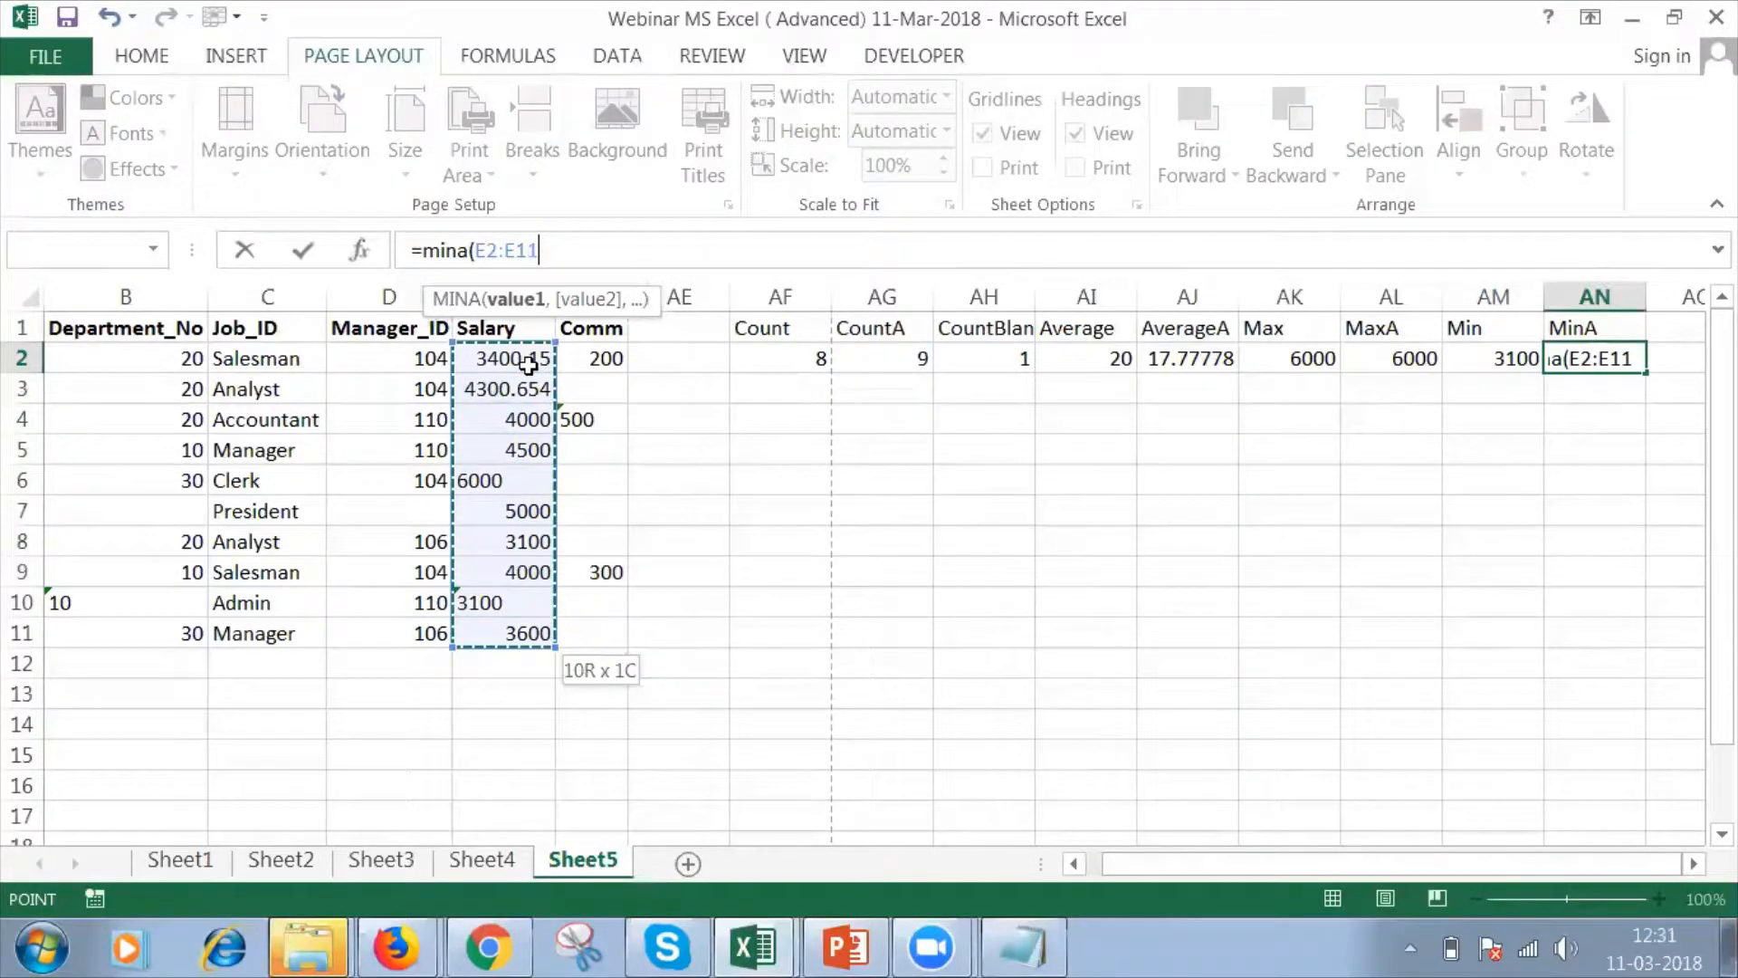
pyautogui.write(')')
pyautogui.press('Return')
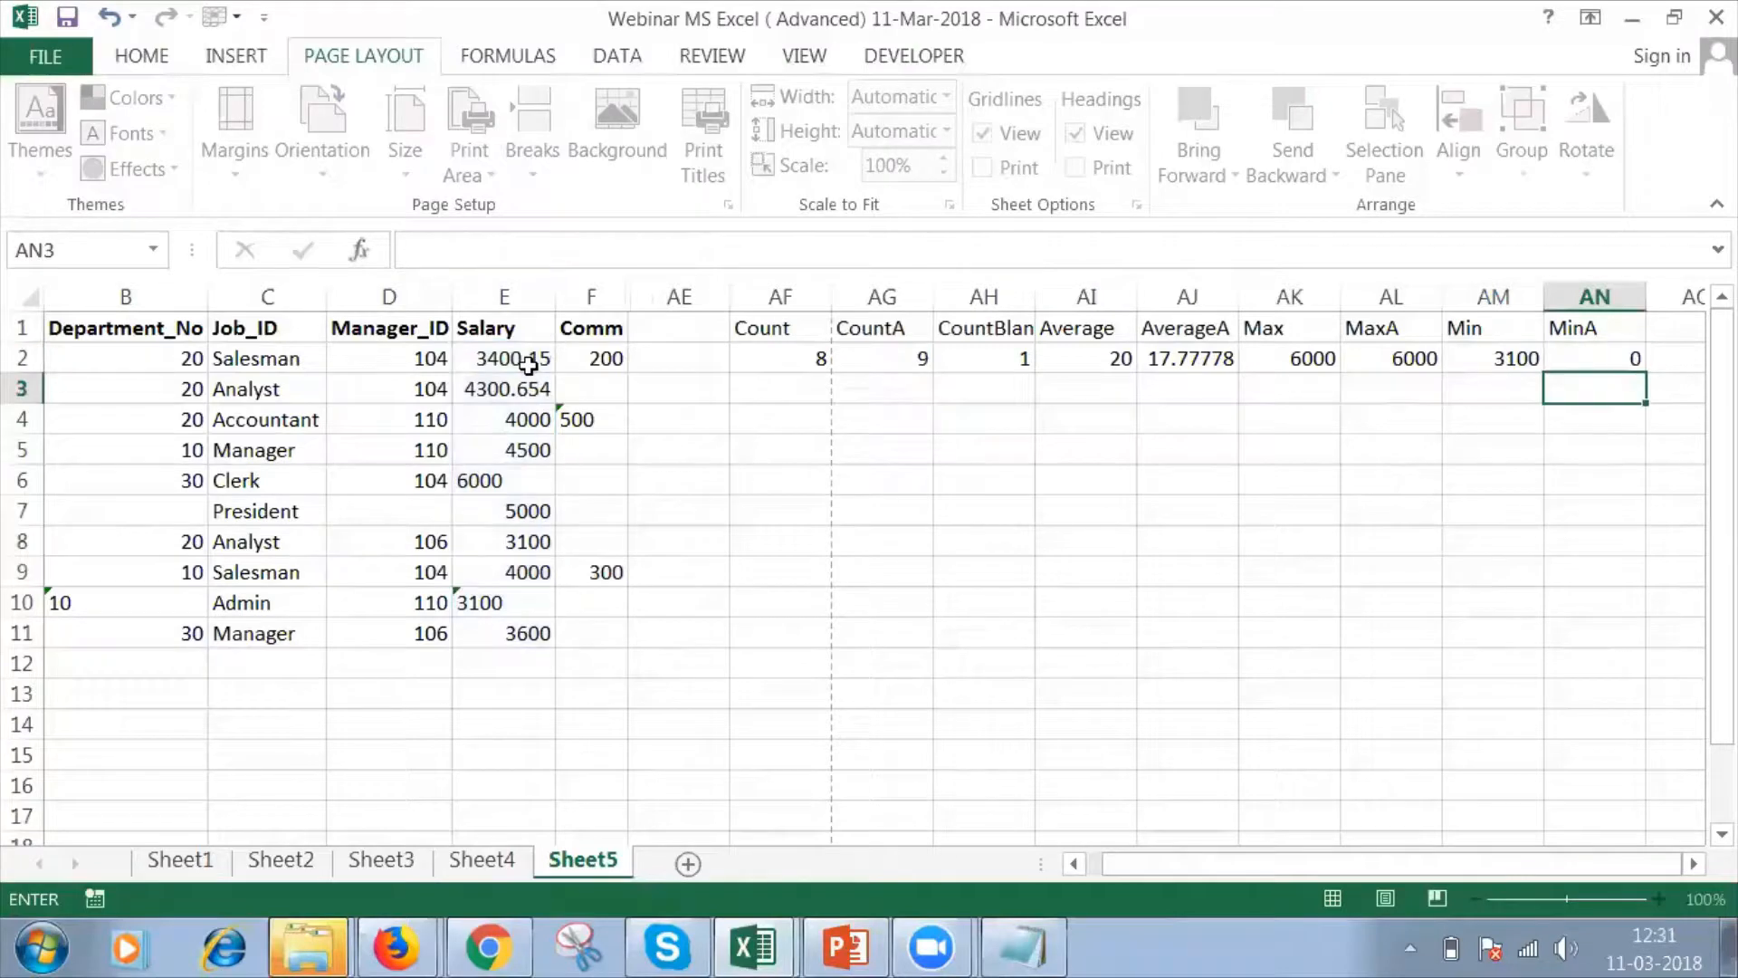
# Review the MIN result in AM2 against the MINA result in AN2, ending on the empty cell AO2.
pyautogui.click(1523, 356)
pyautogui.press('Right')
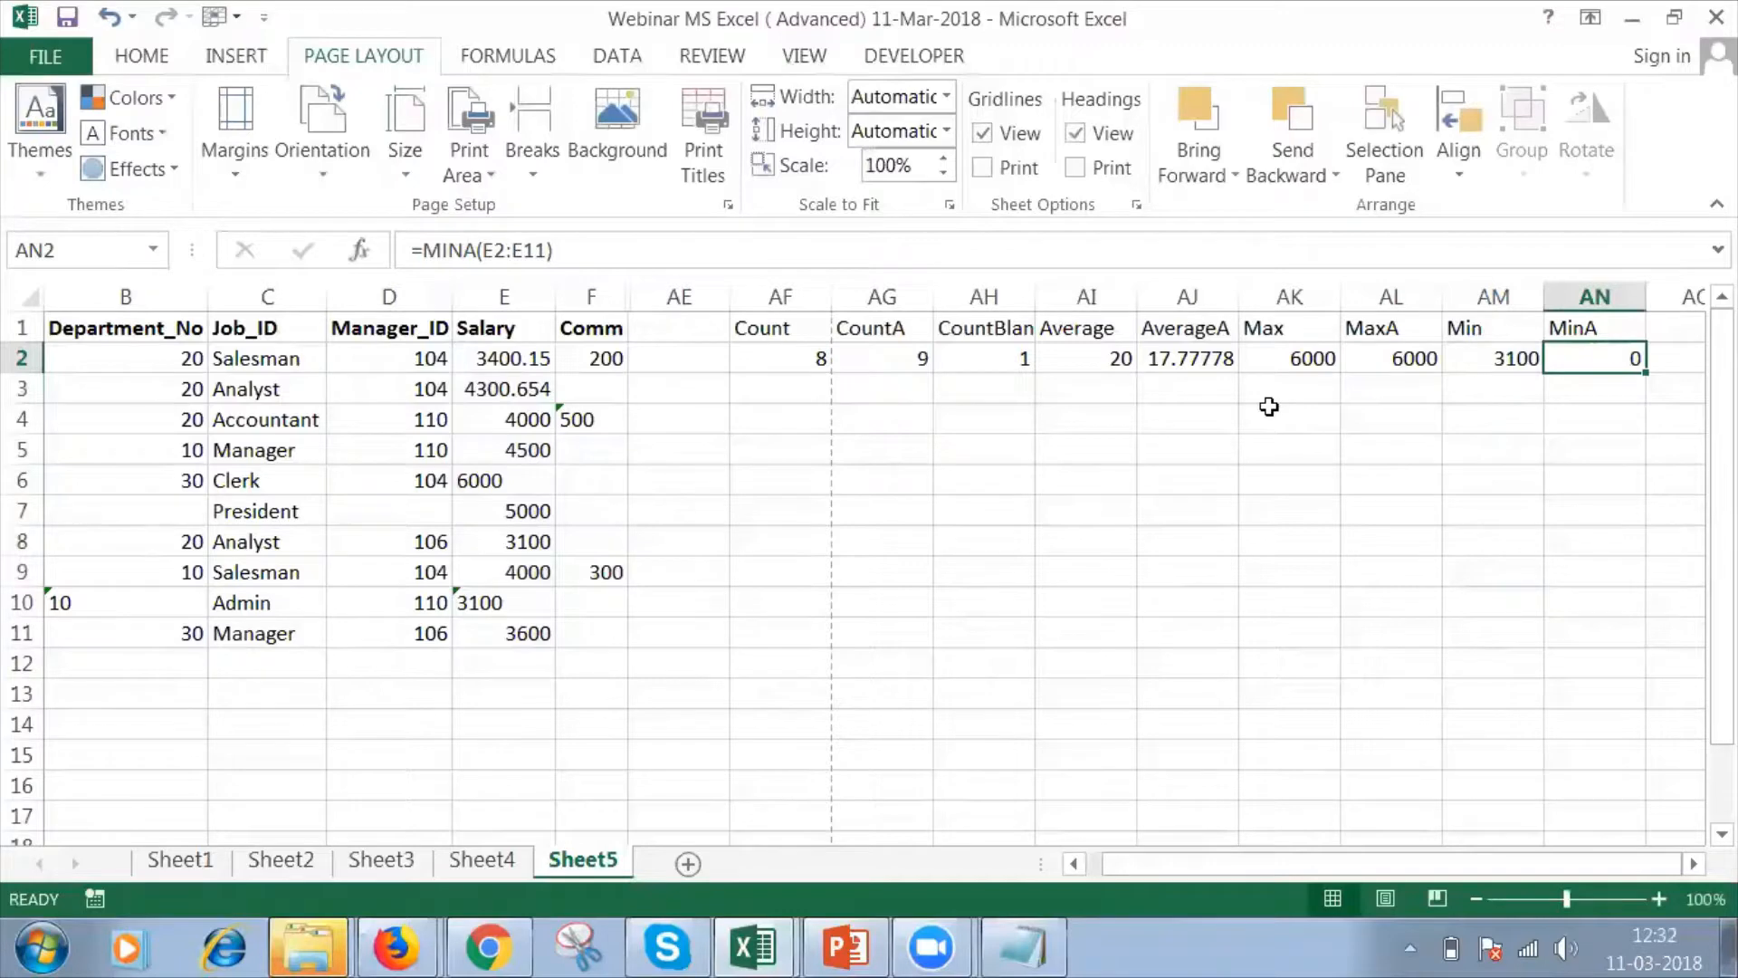
pyautogui.press('Right')
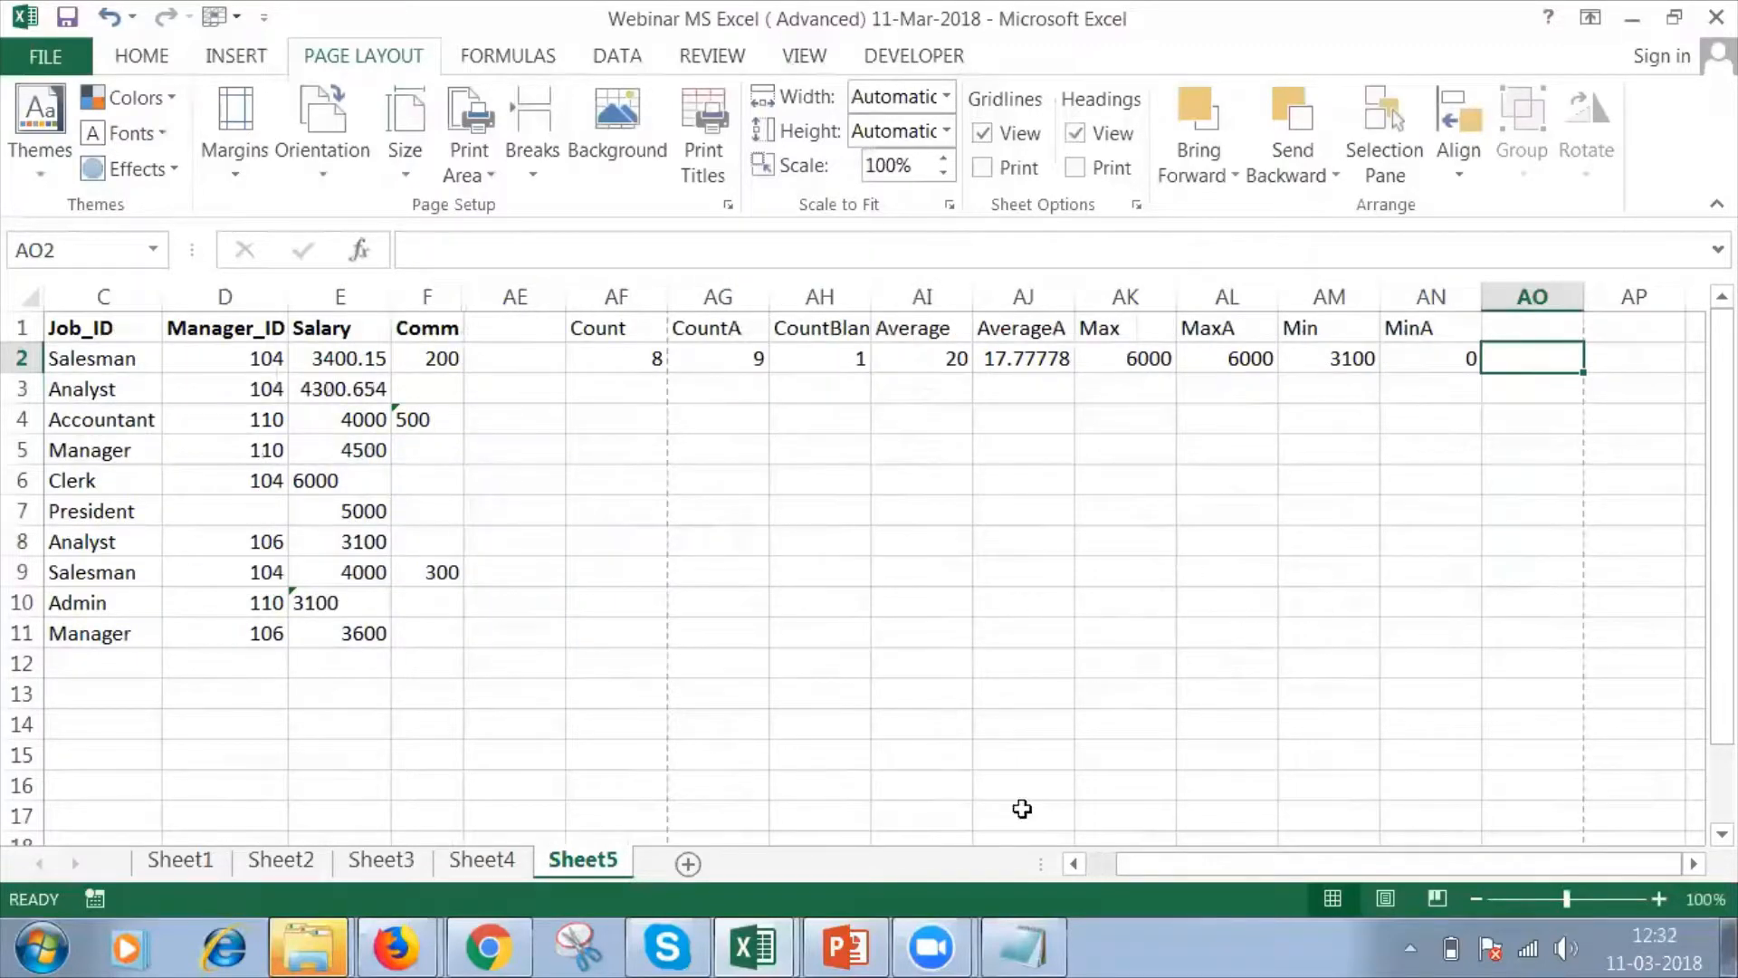
# Switch to the PowerPoint presentation, show slide 7 on Text Functions and dismiss the Skype notification.
pyautogui.click(856, 948)
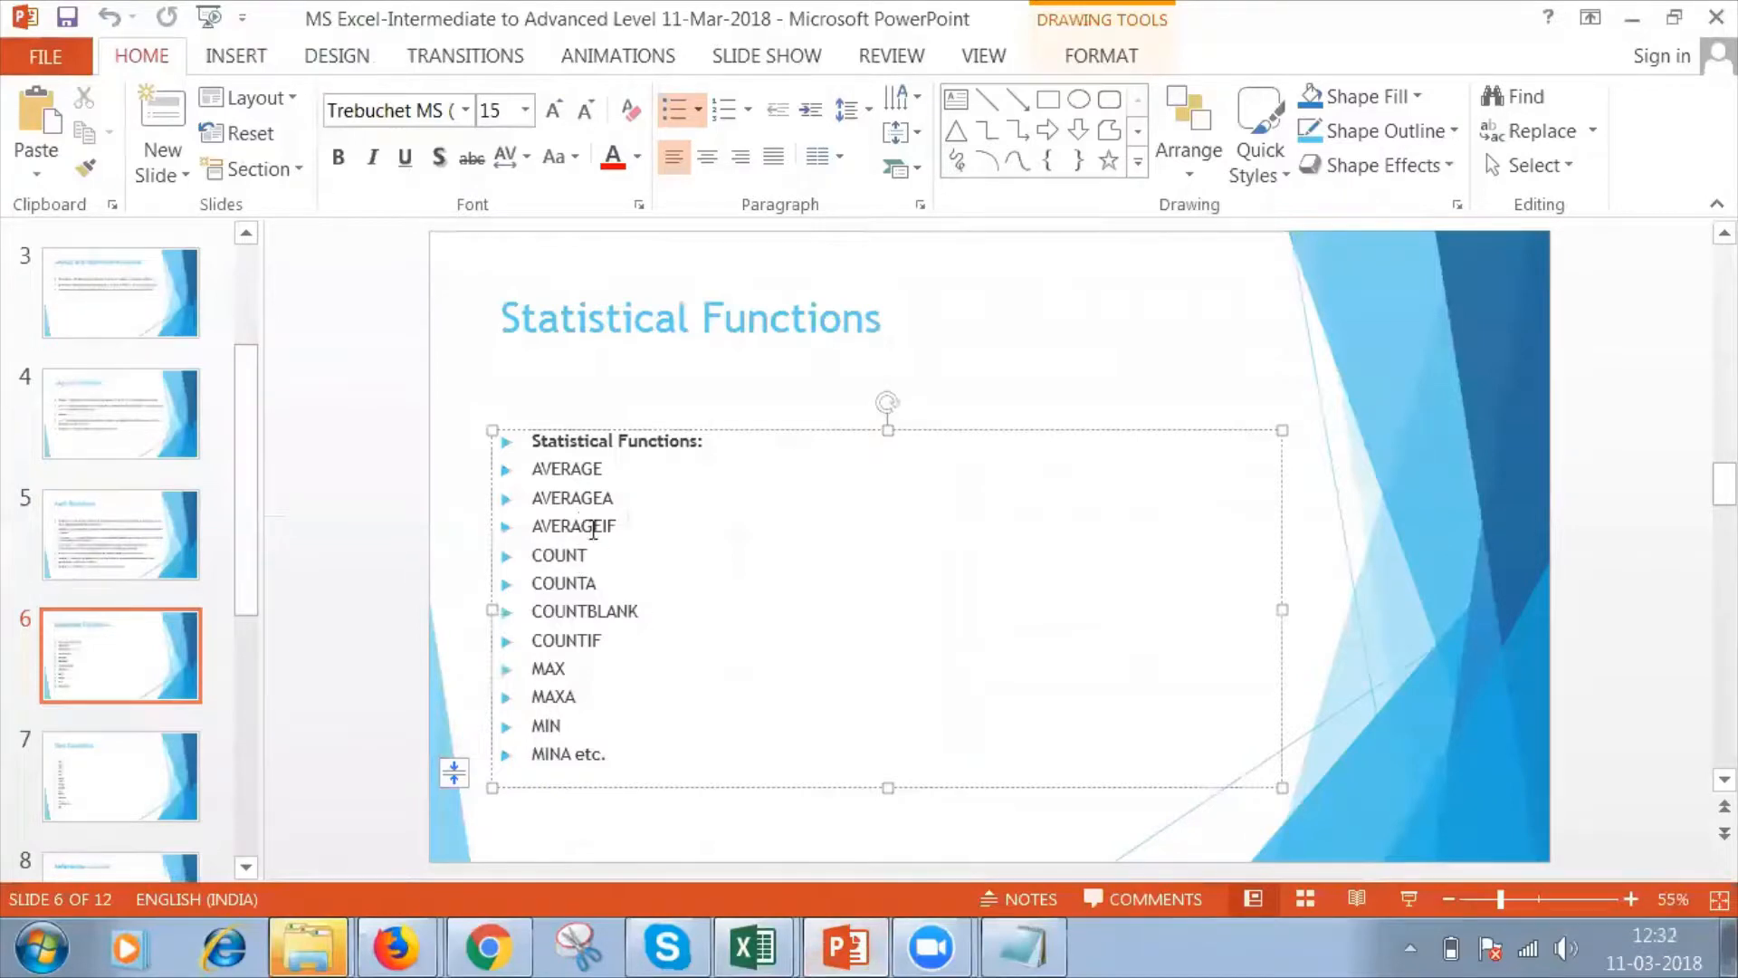
pyautogui.click(120, 797)
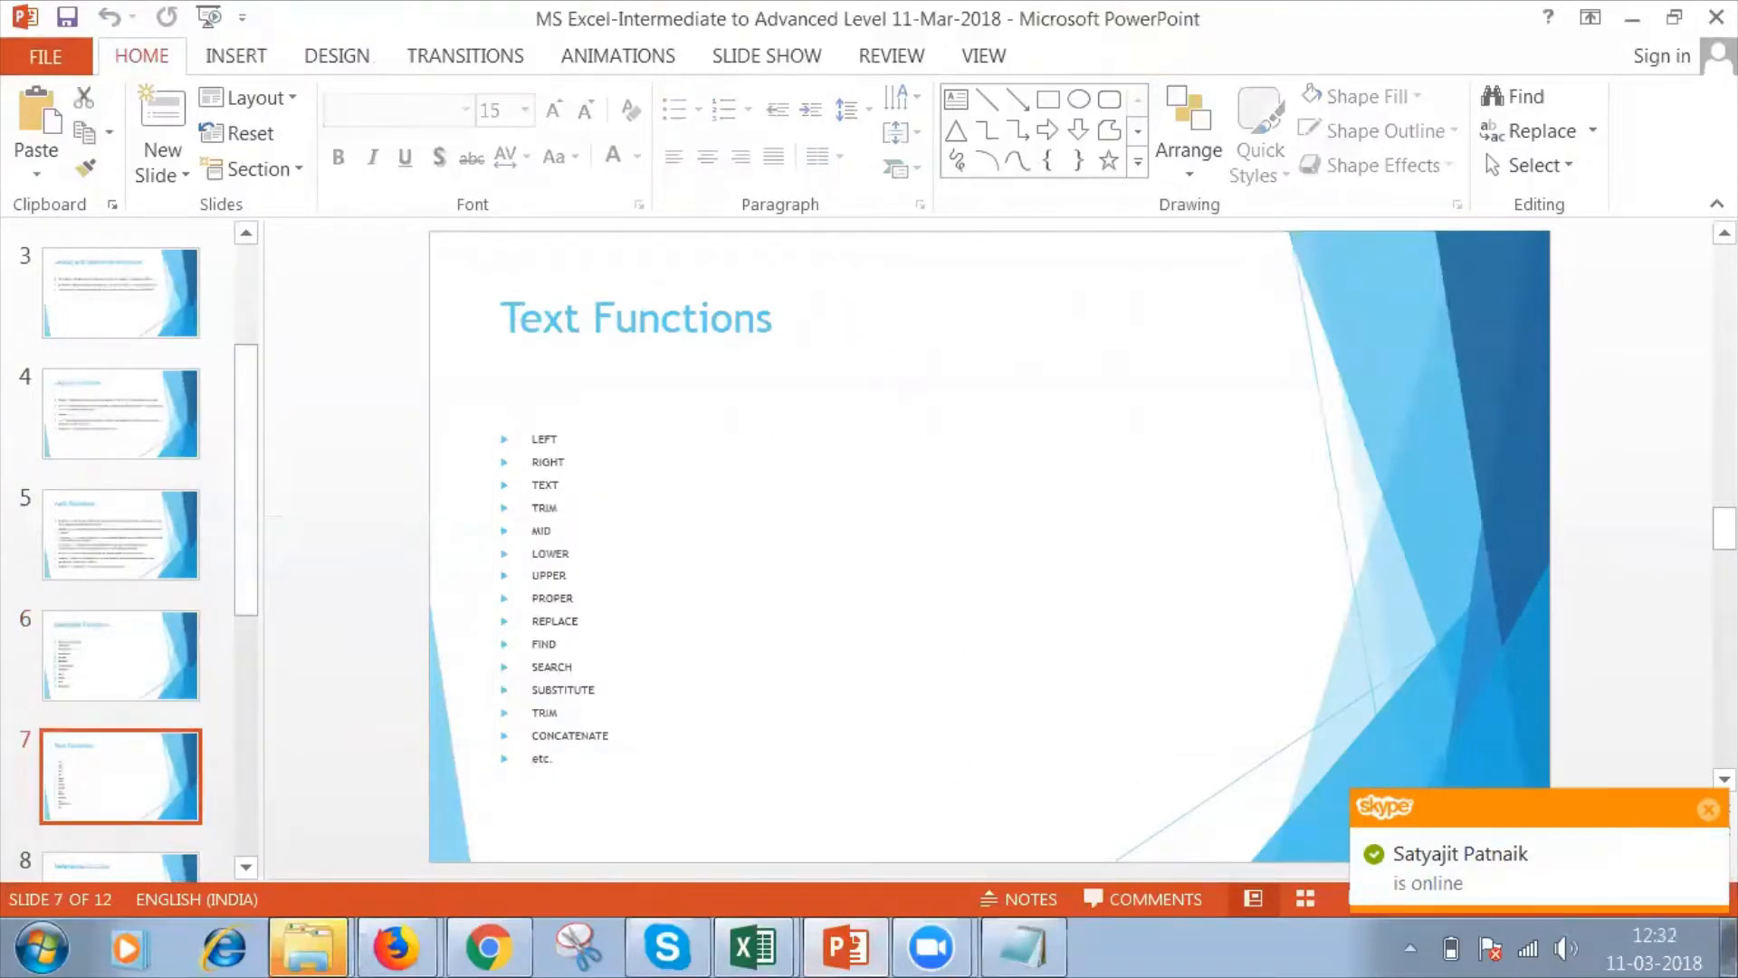
pyautogui.click(1708, 809)
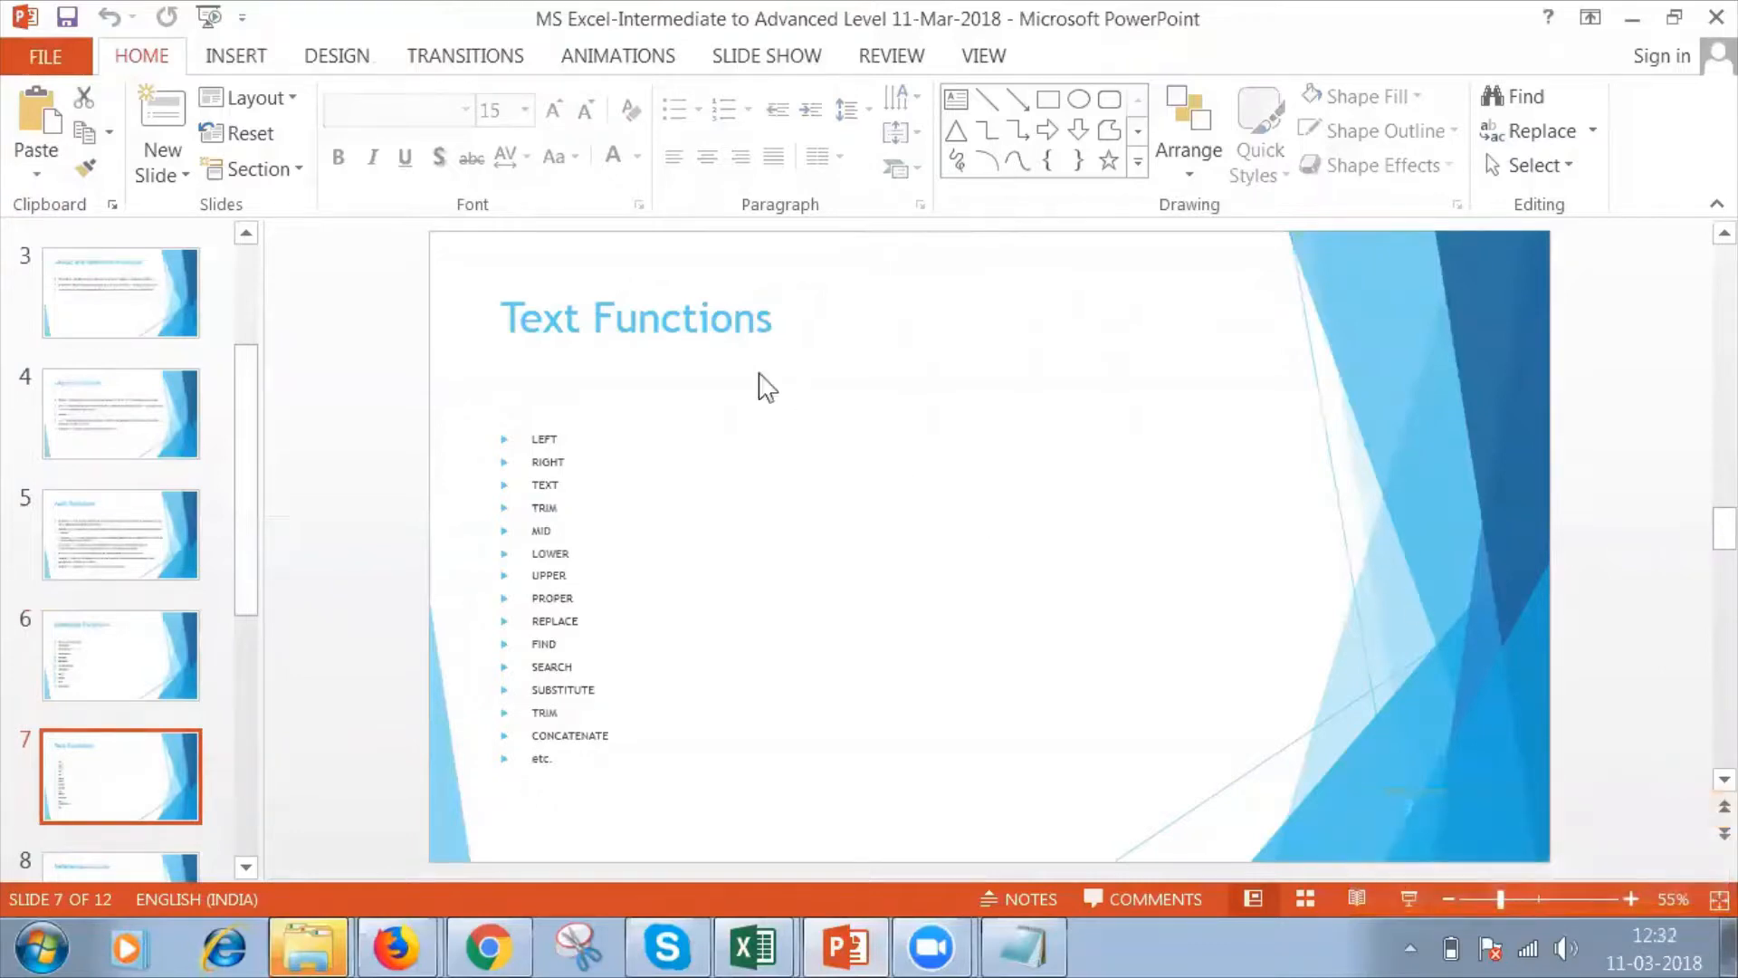
# Select the whole list of text functions on slide 7 and set its font size to 20.
pyautogui.click(589, 498)
pyautogui.hotkey('ctrl', 'a')
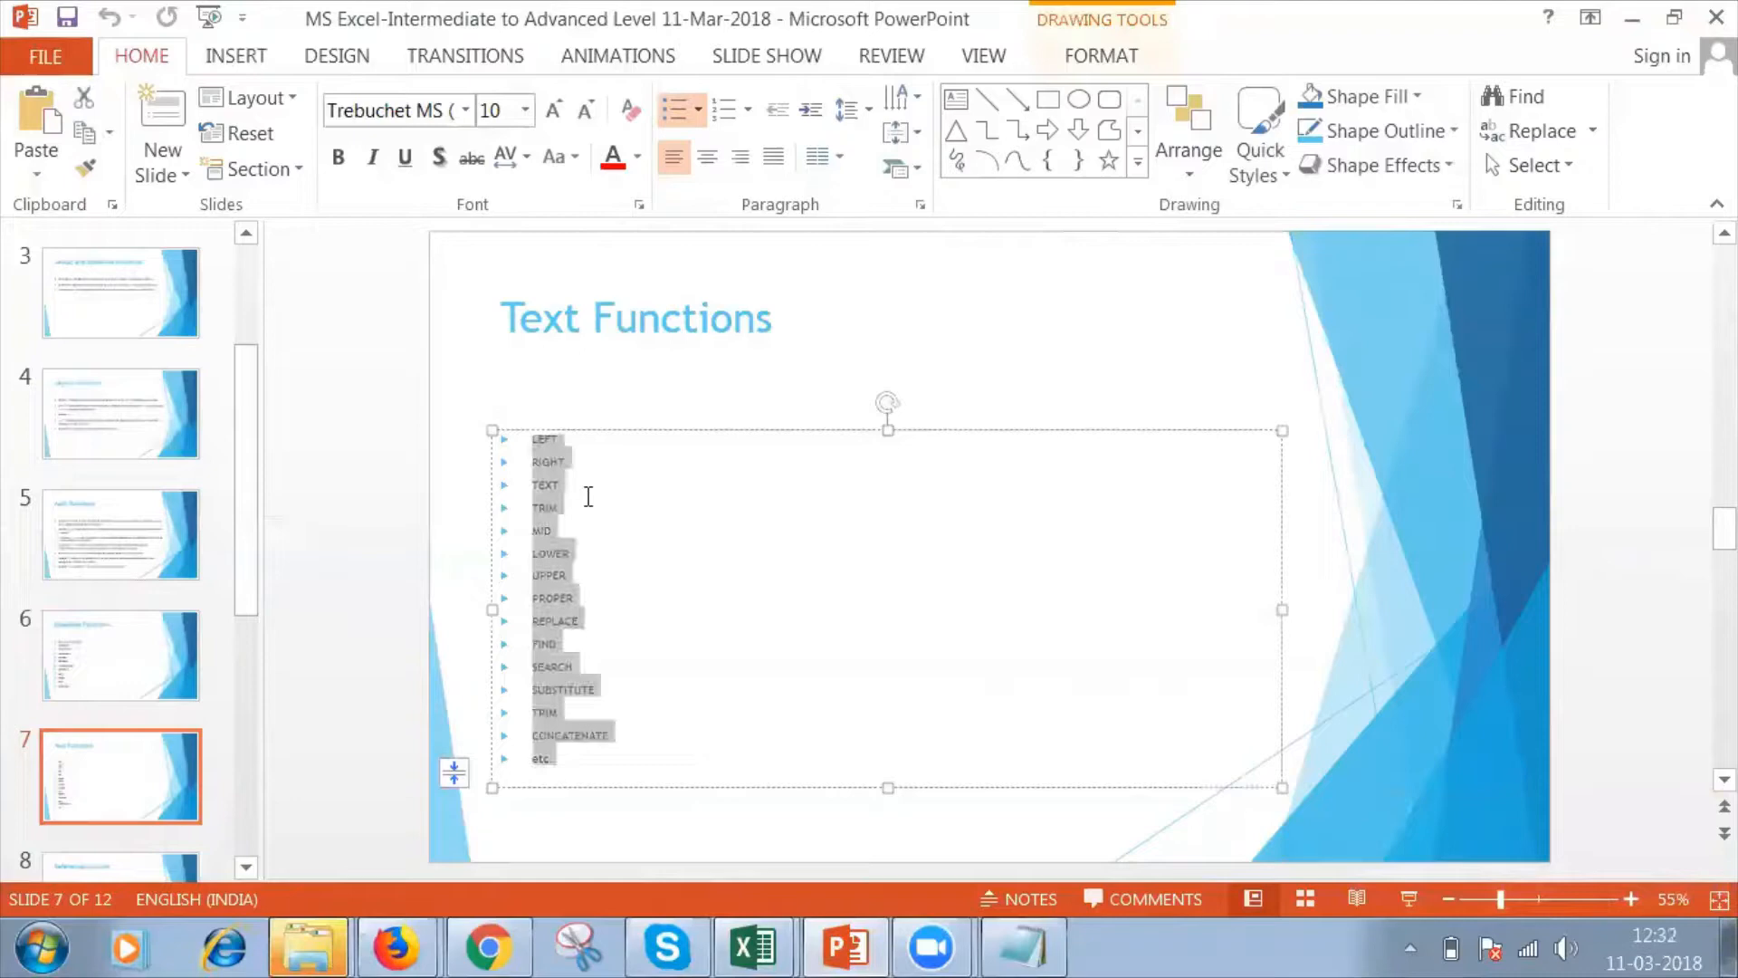
pyautogui.click(503, 109)
pyautogui.write('20')
pyautogui.press('Return')
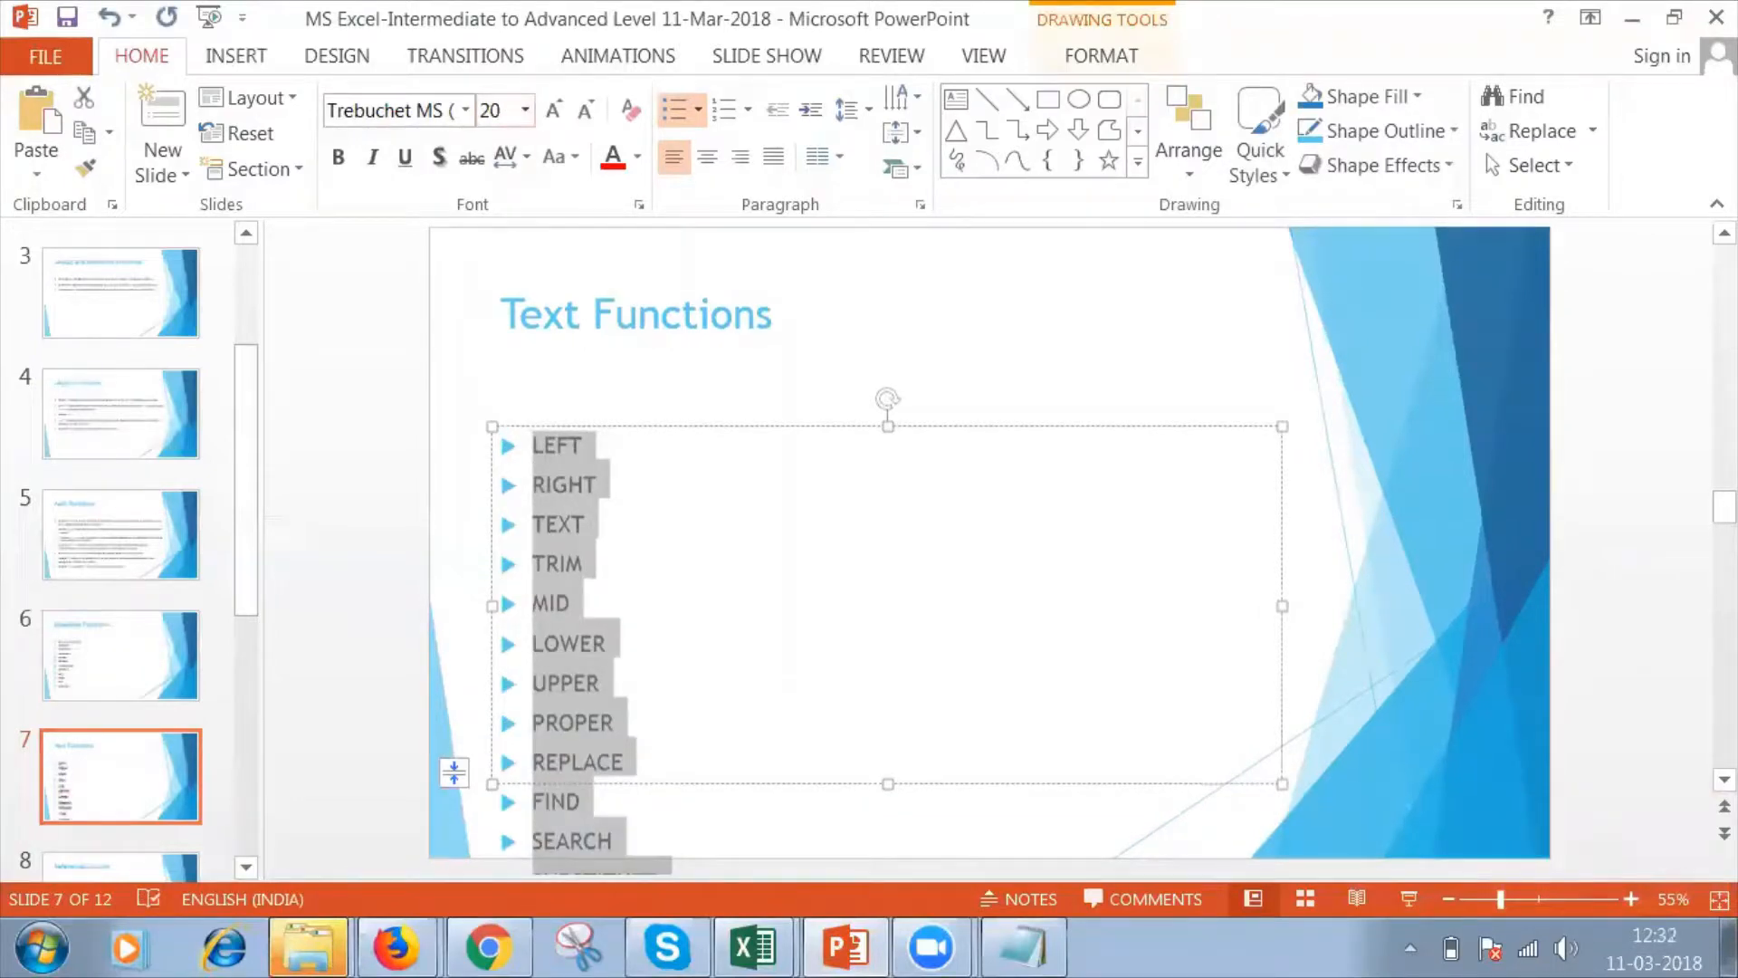
# Set the font size of the selected text functions list to 15 and deselect the text.
pyautogui.click(503, 109)
pyautogui.write('15')
pyautogui.press('Return')
pyautogui.click(661, 459)
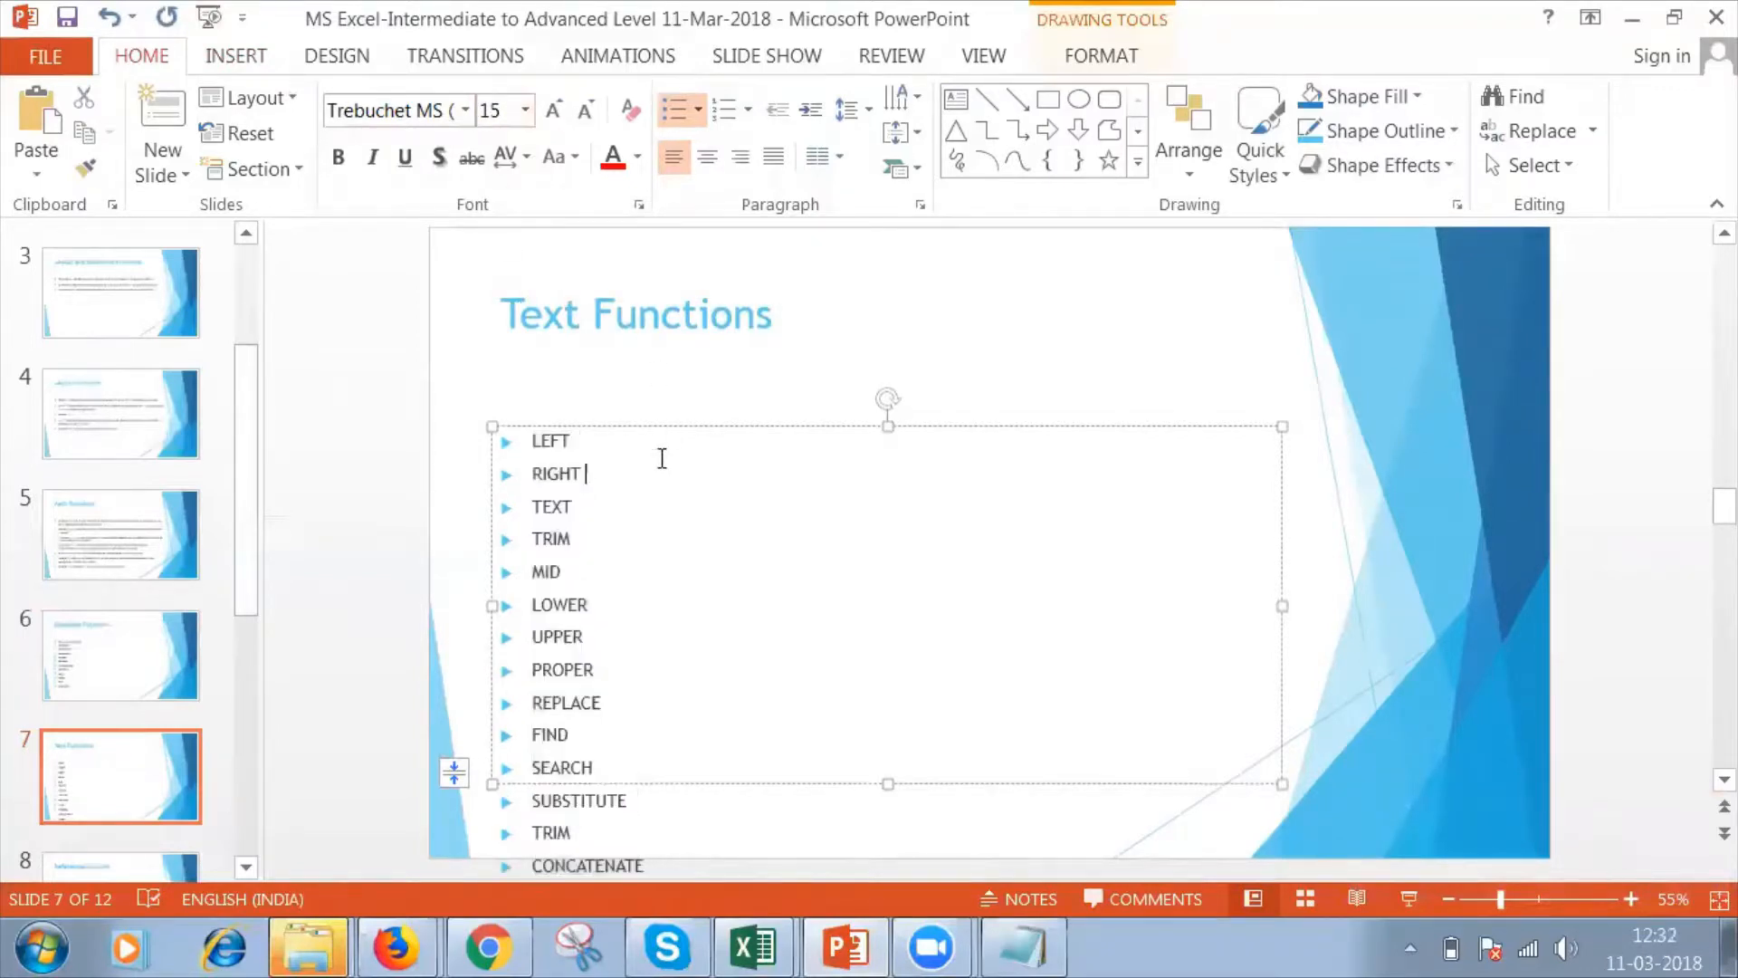
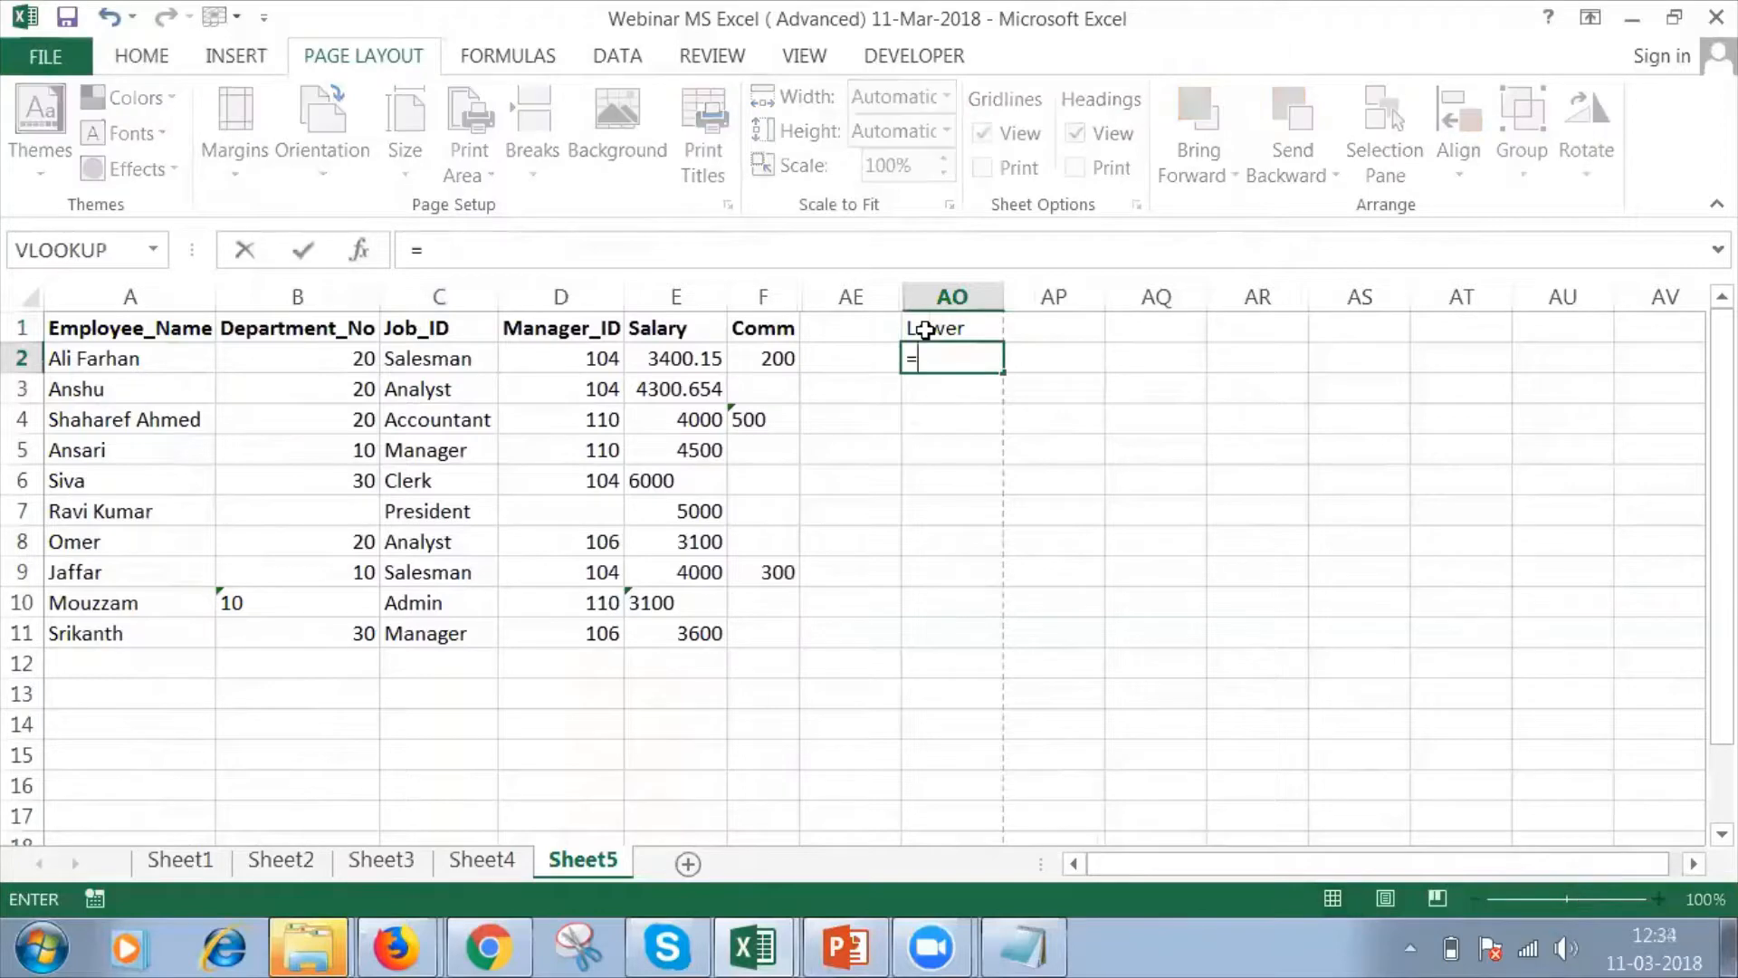
# Enter the formula =LOWER(A2) in AO2 to convert the first employee name to lowercase.
pyautogui.write('(')
pyautogui.press('BackSpace')
pyautogui.write('low')
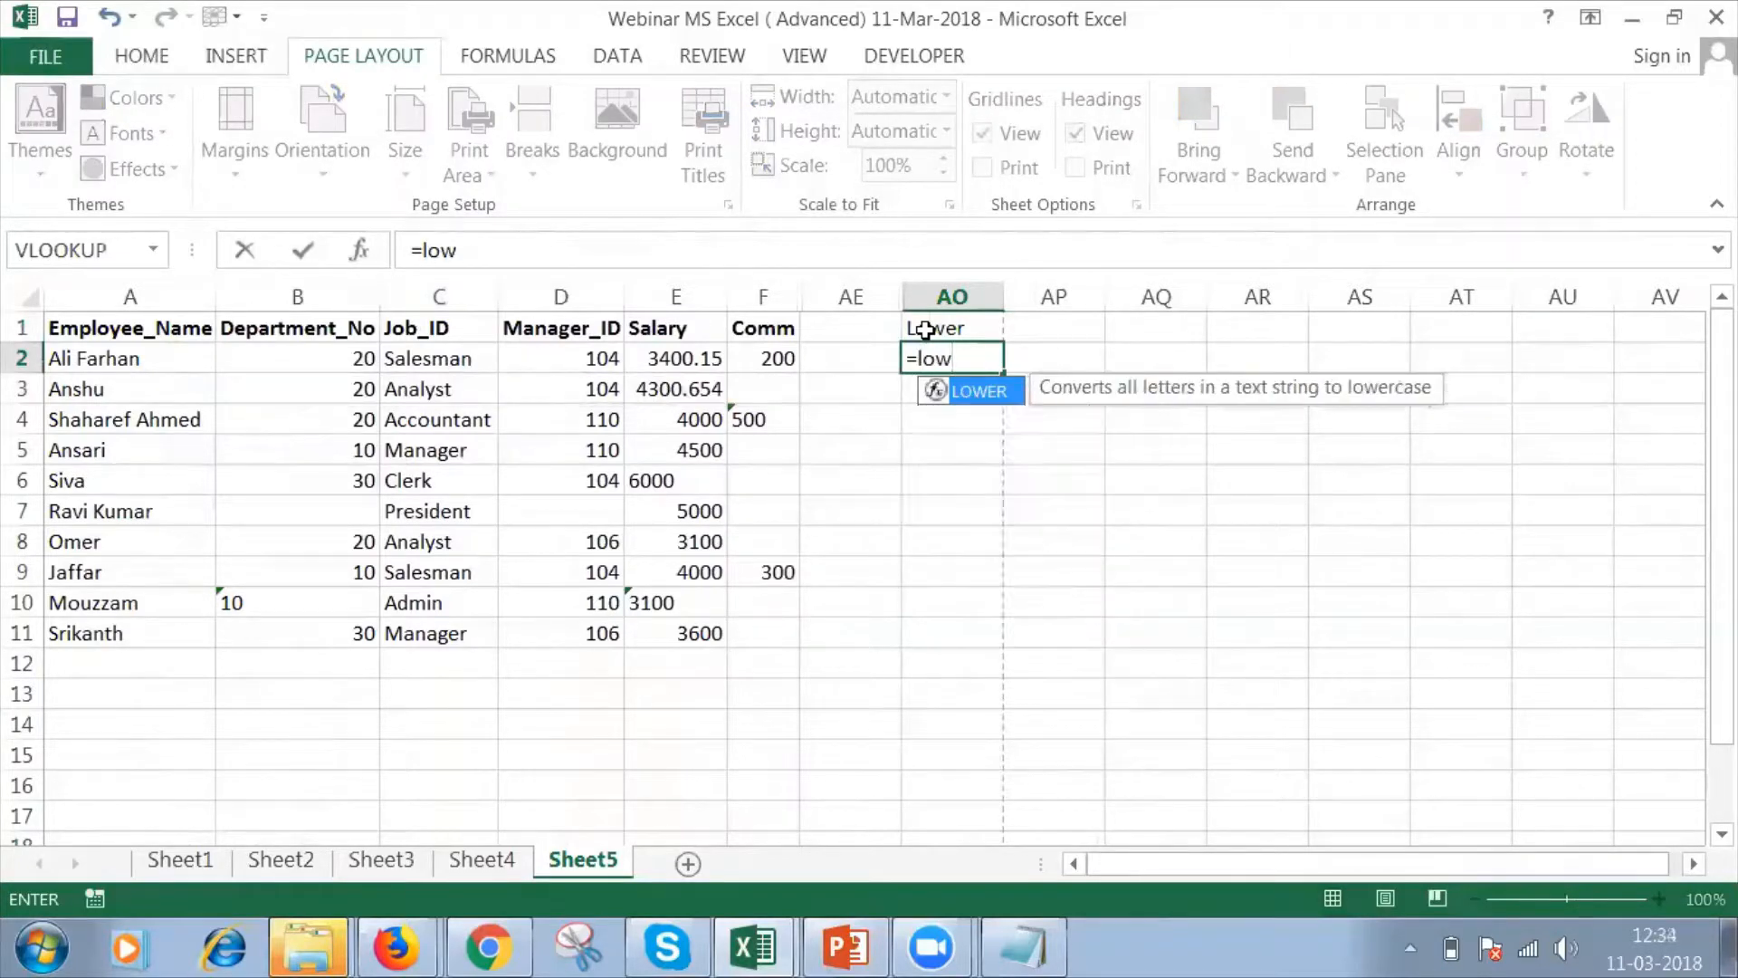
pyautogui.press('Tab')
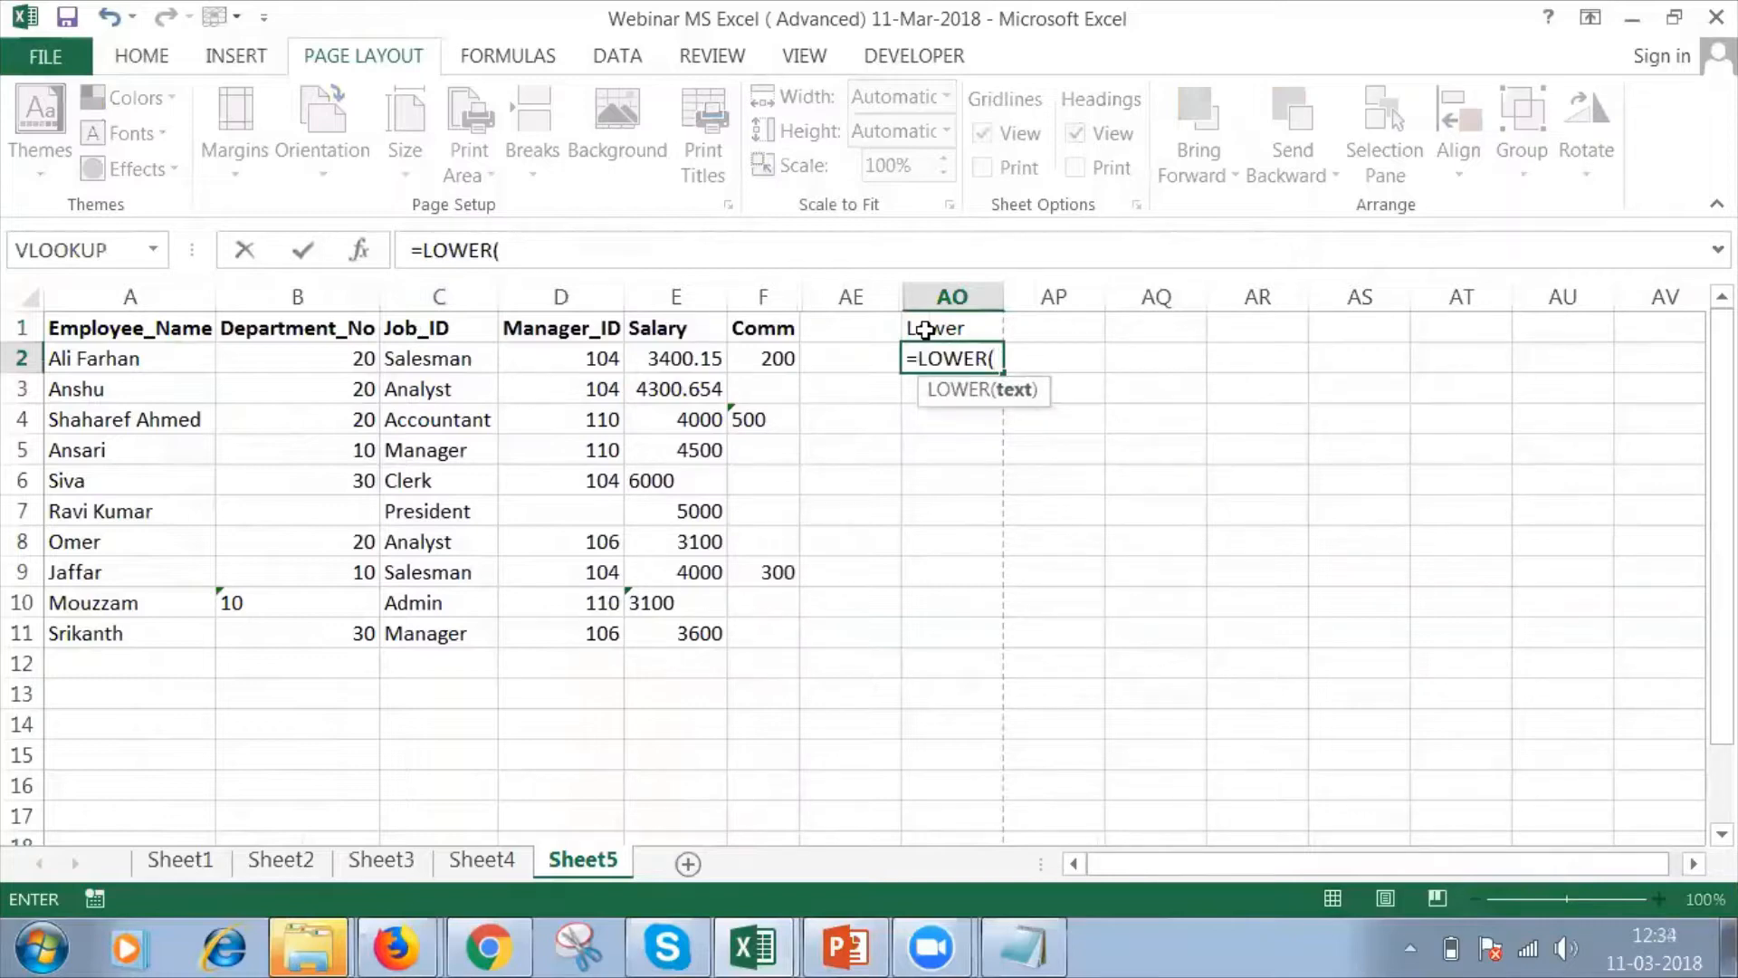
pyautogui.click(190, 361)
pyautogui.write(')')
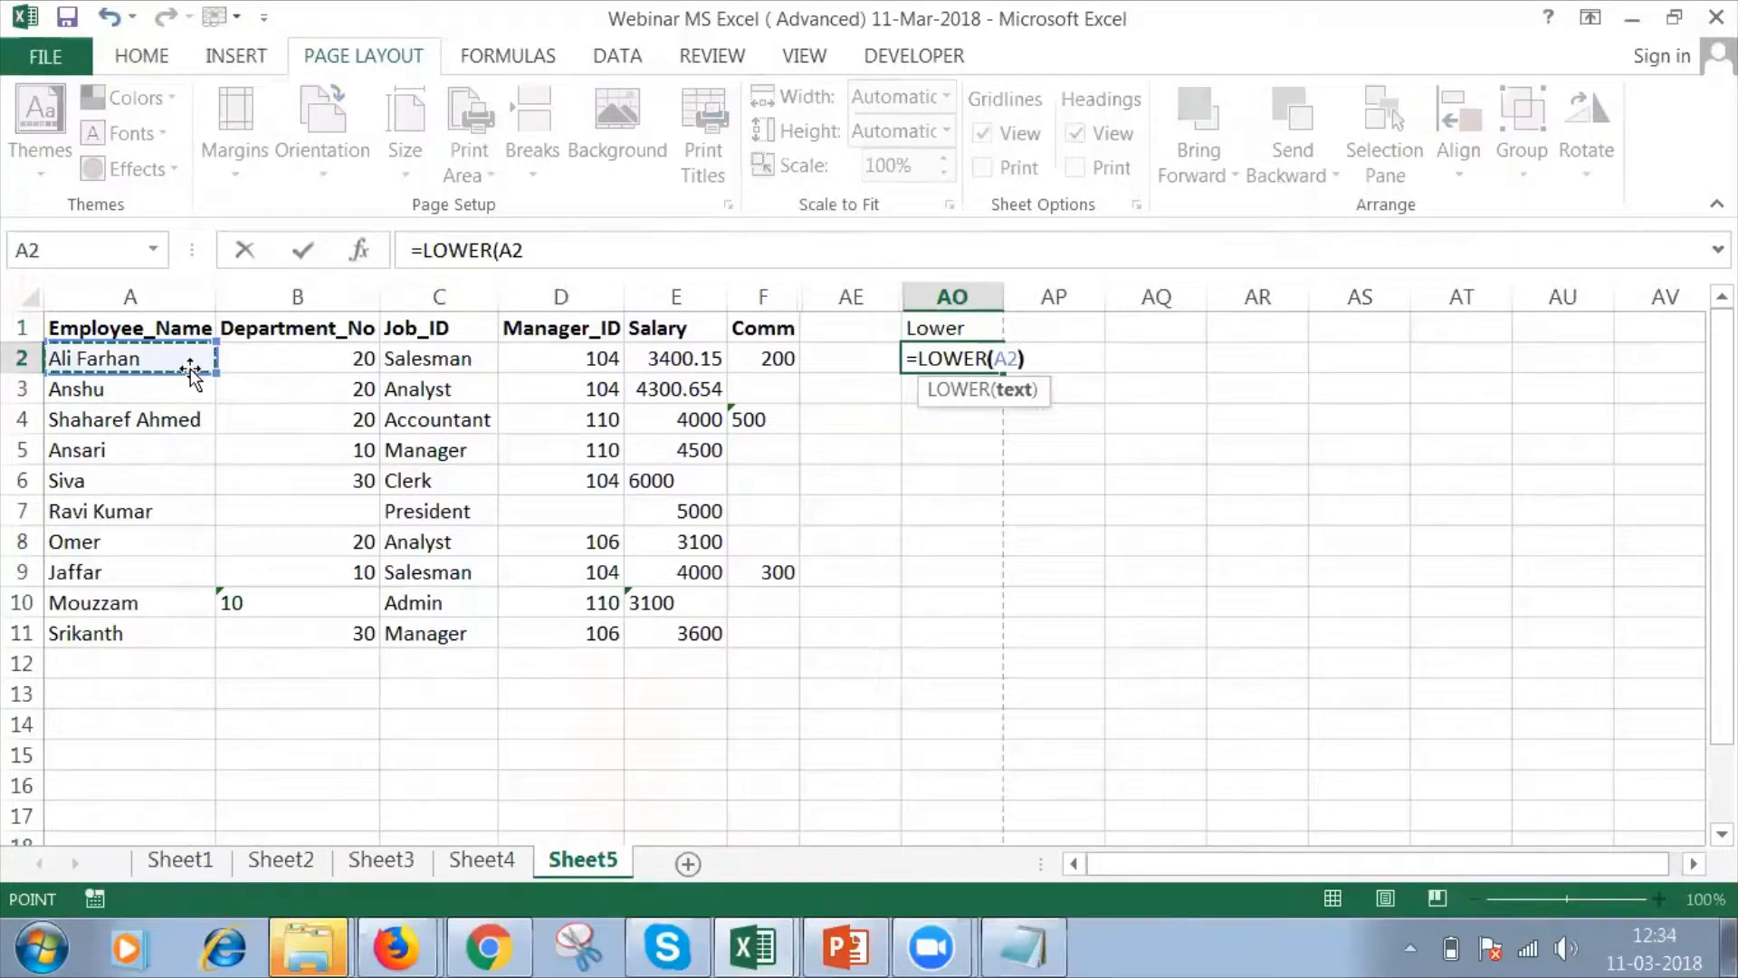
pyautogui.press('Return')
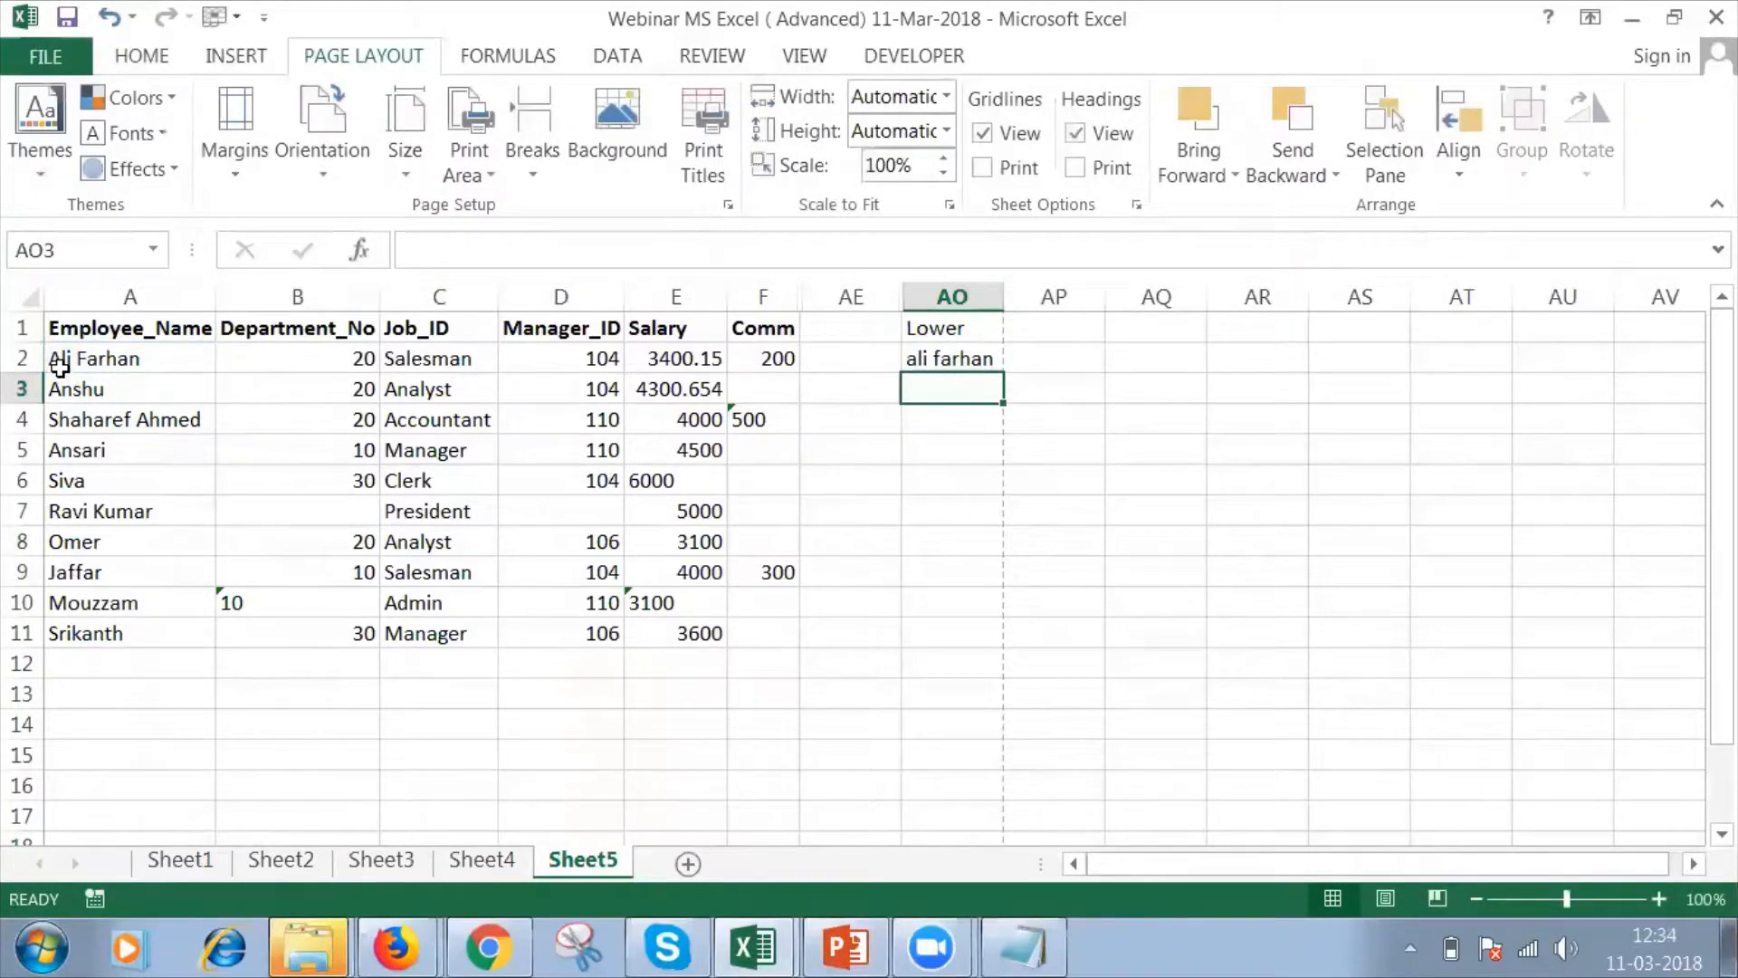
# Fill the LOWER formula from AO2 down to AO11 and autofit the width of column AO.
pyautogui.click(982, 356)
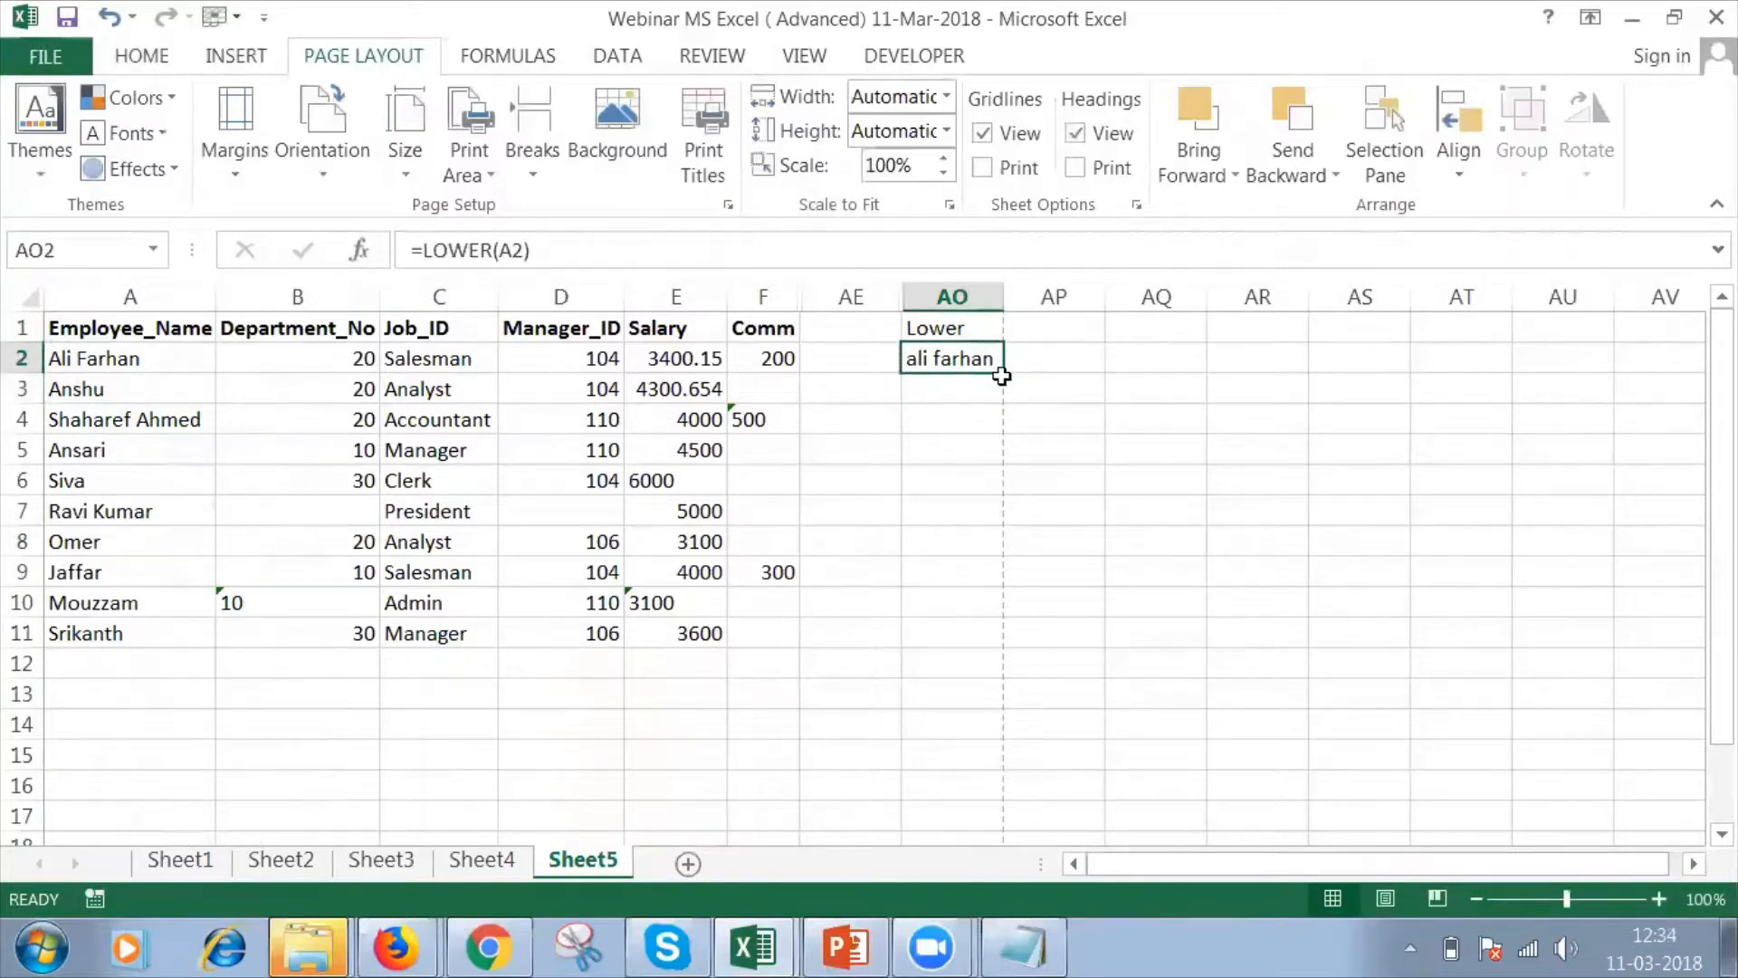
pyautogui.moveTo(1004, 375); pyautogui.dragTo(1005, 643)
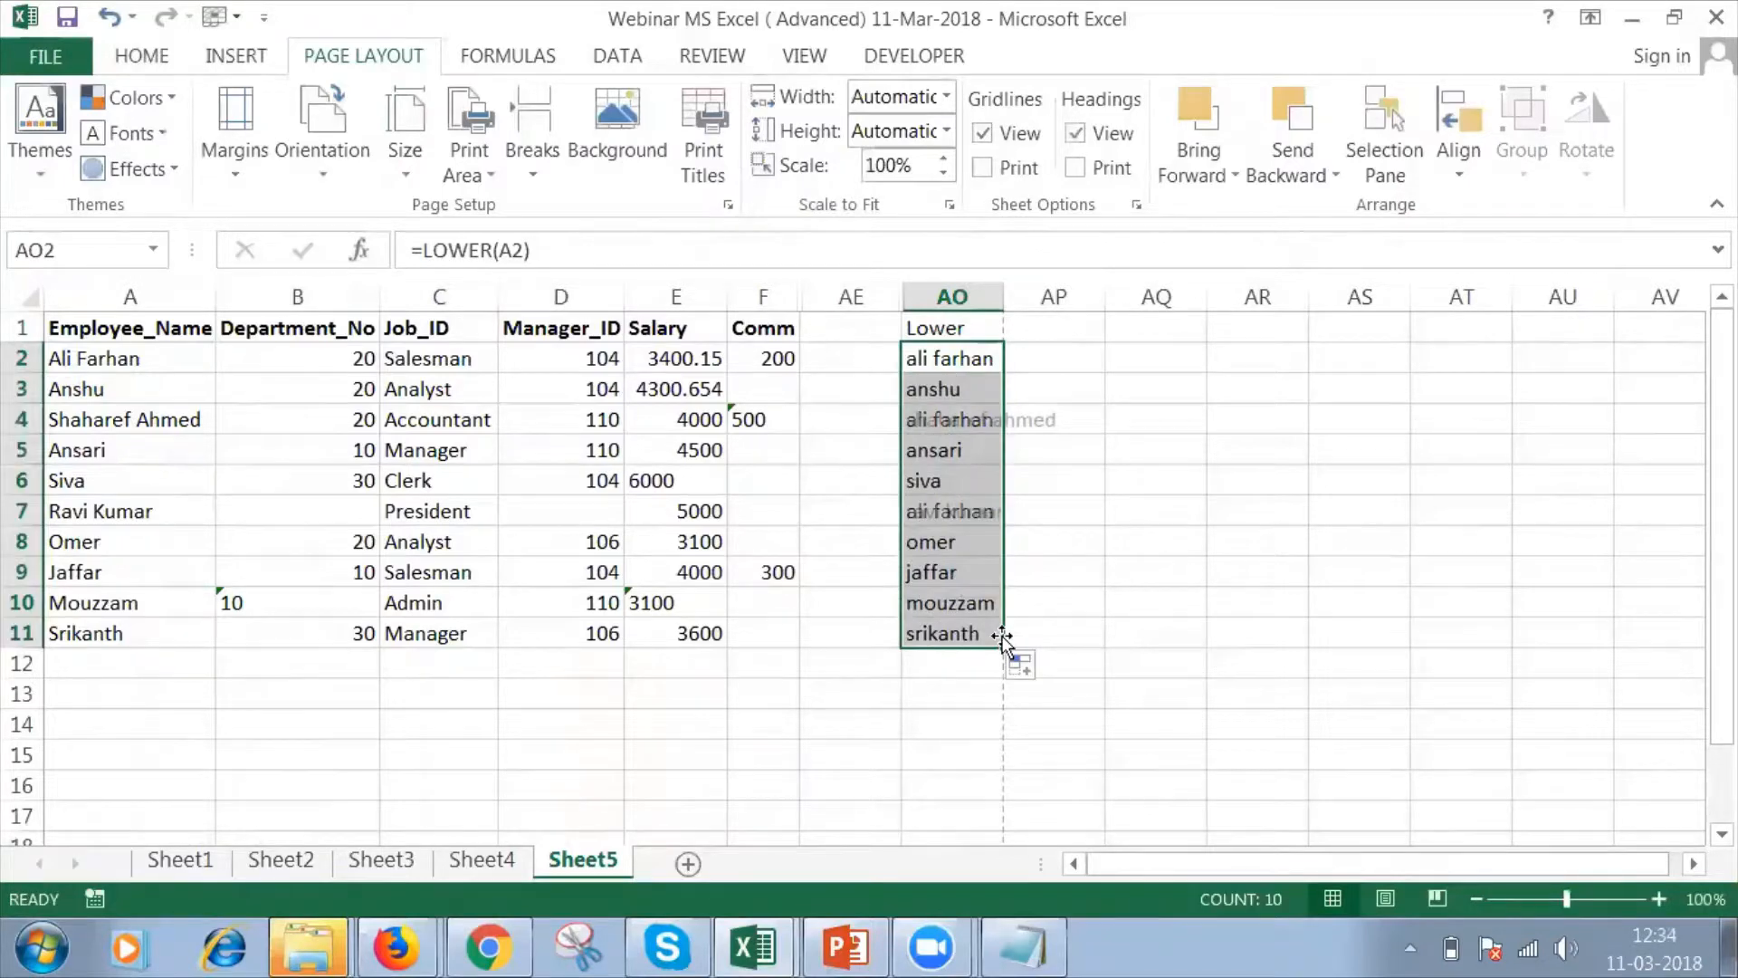
pyautogui.doubleClick(1006, 293)
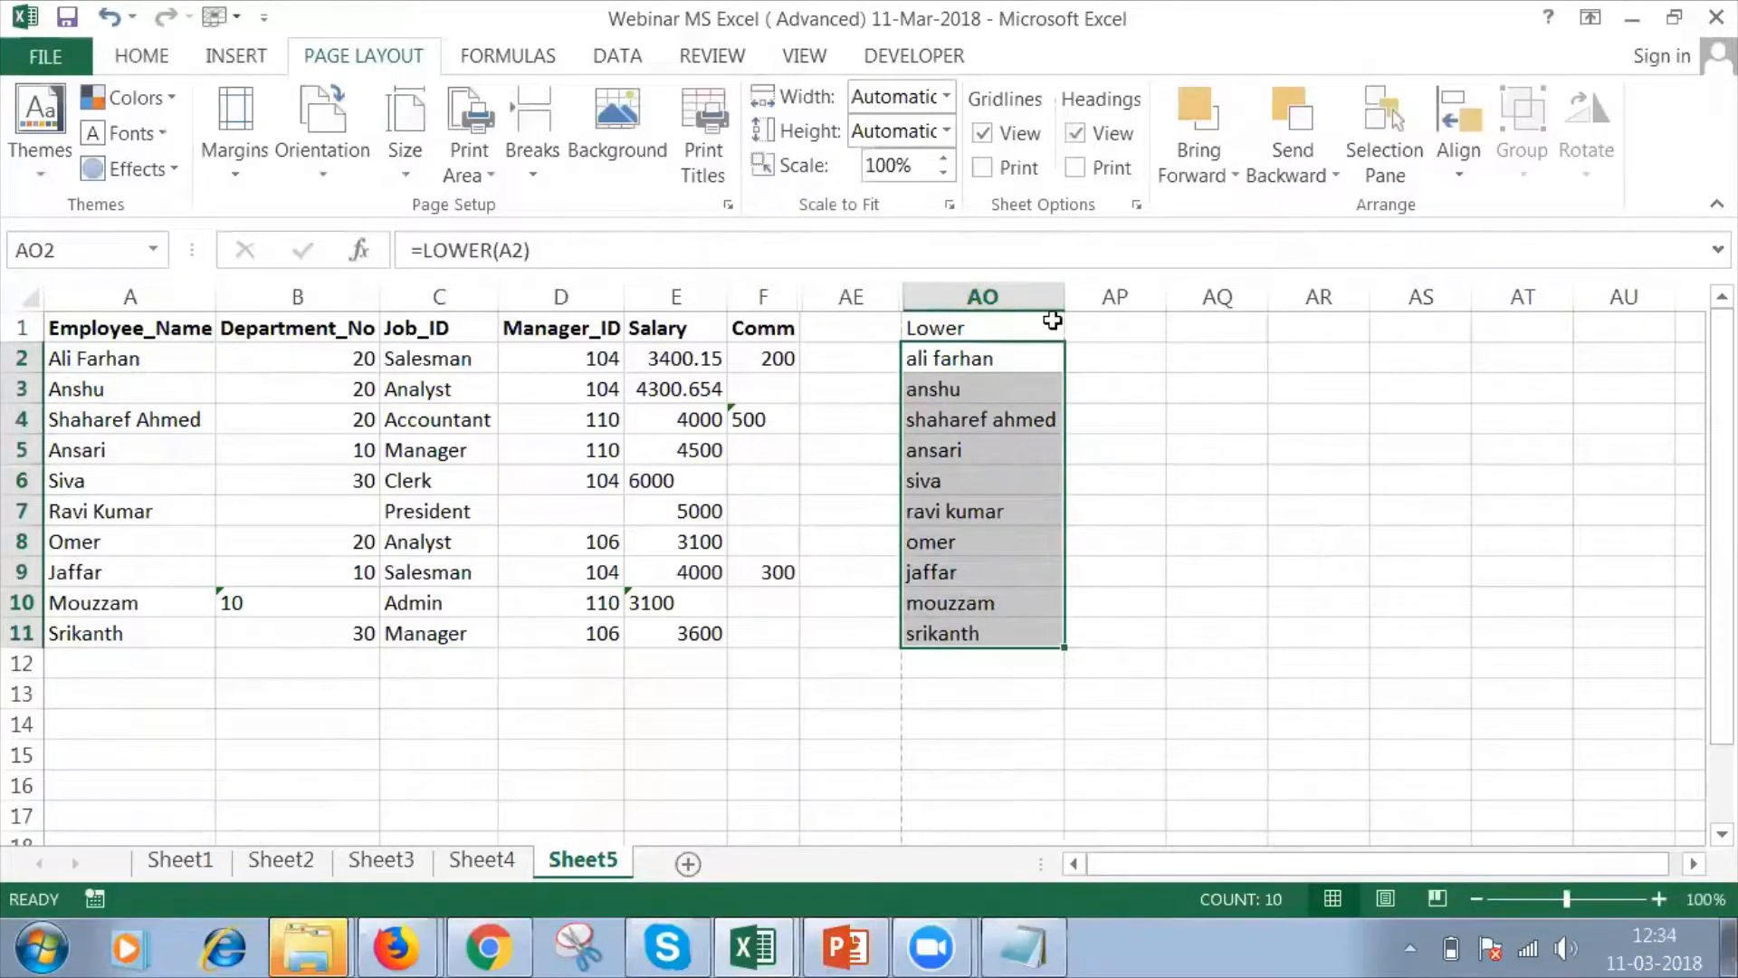
# Add the header Upper in AP1 and enter =UPPER(A2) in AP2.
pyautogui.click(1088, 332)
pyautogui.write('Upper')
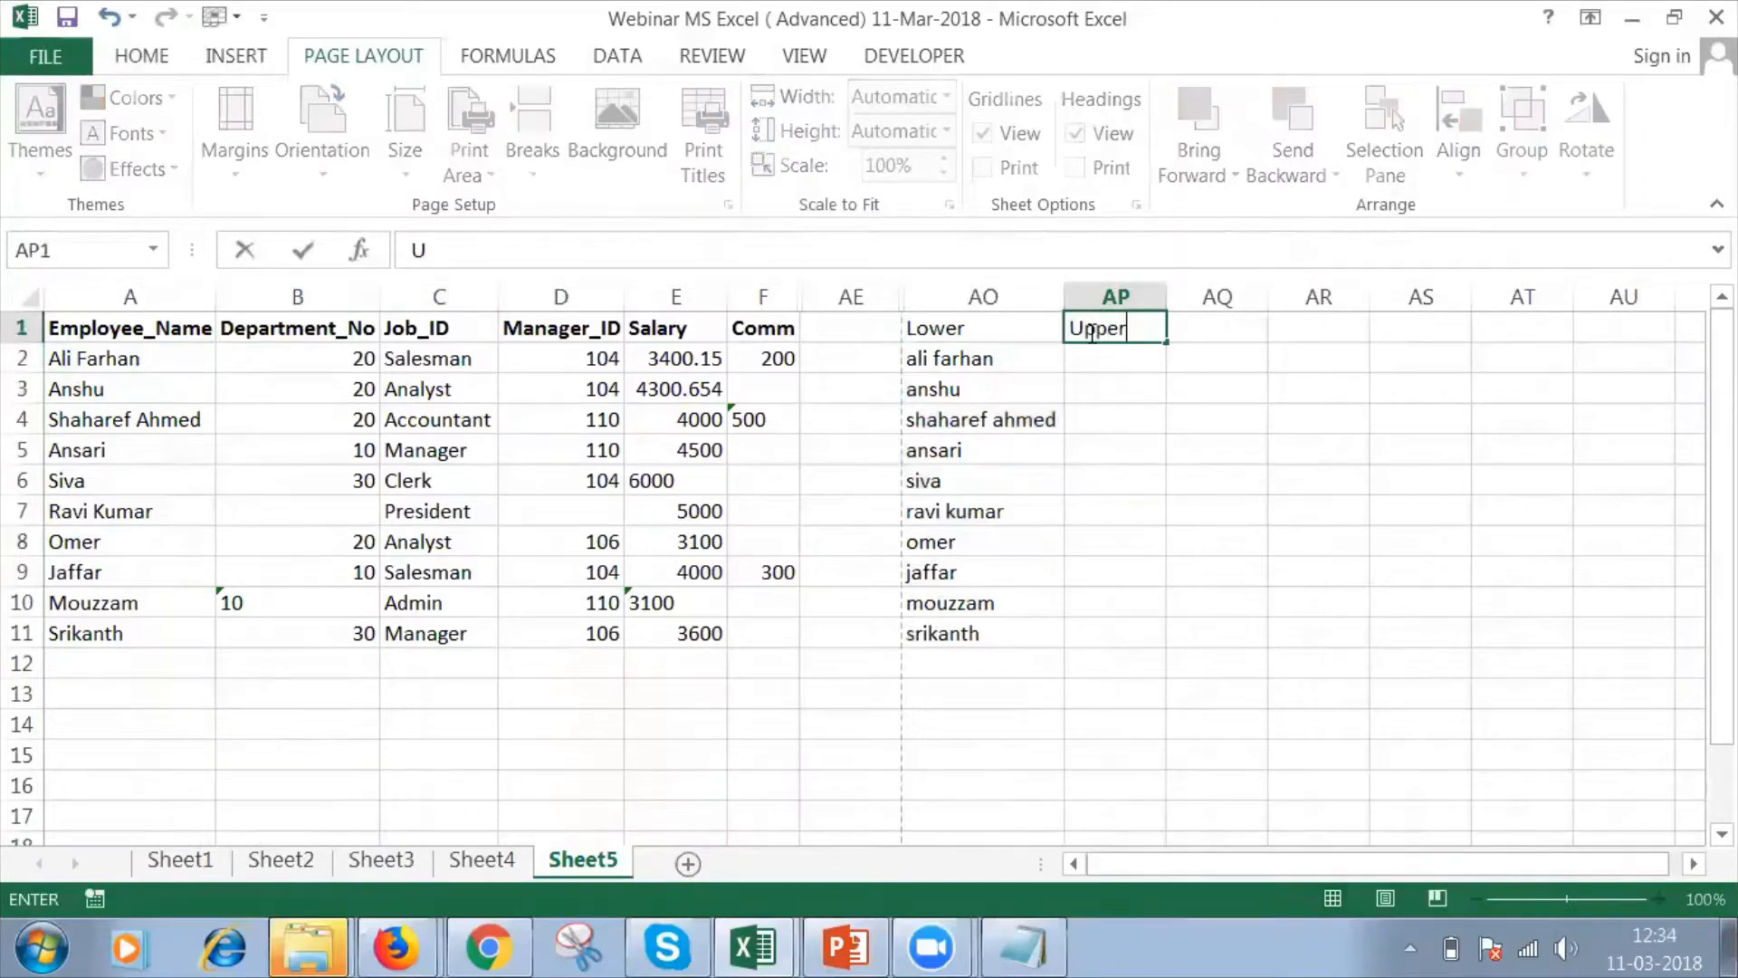
pyautogui.press('Return')
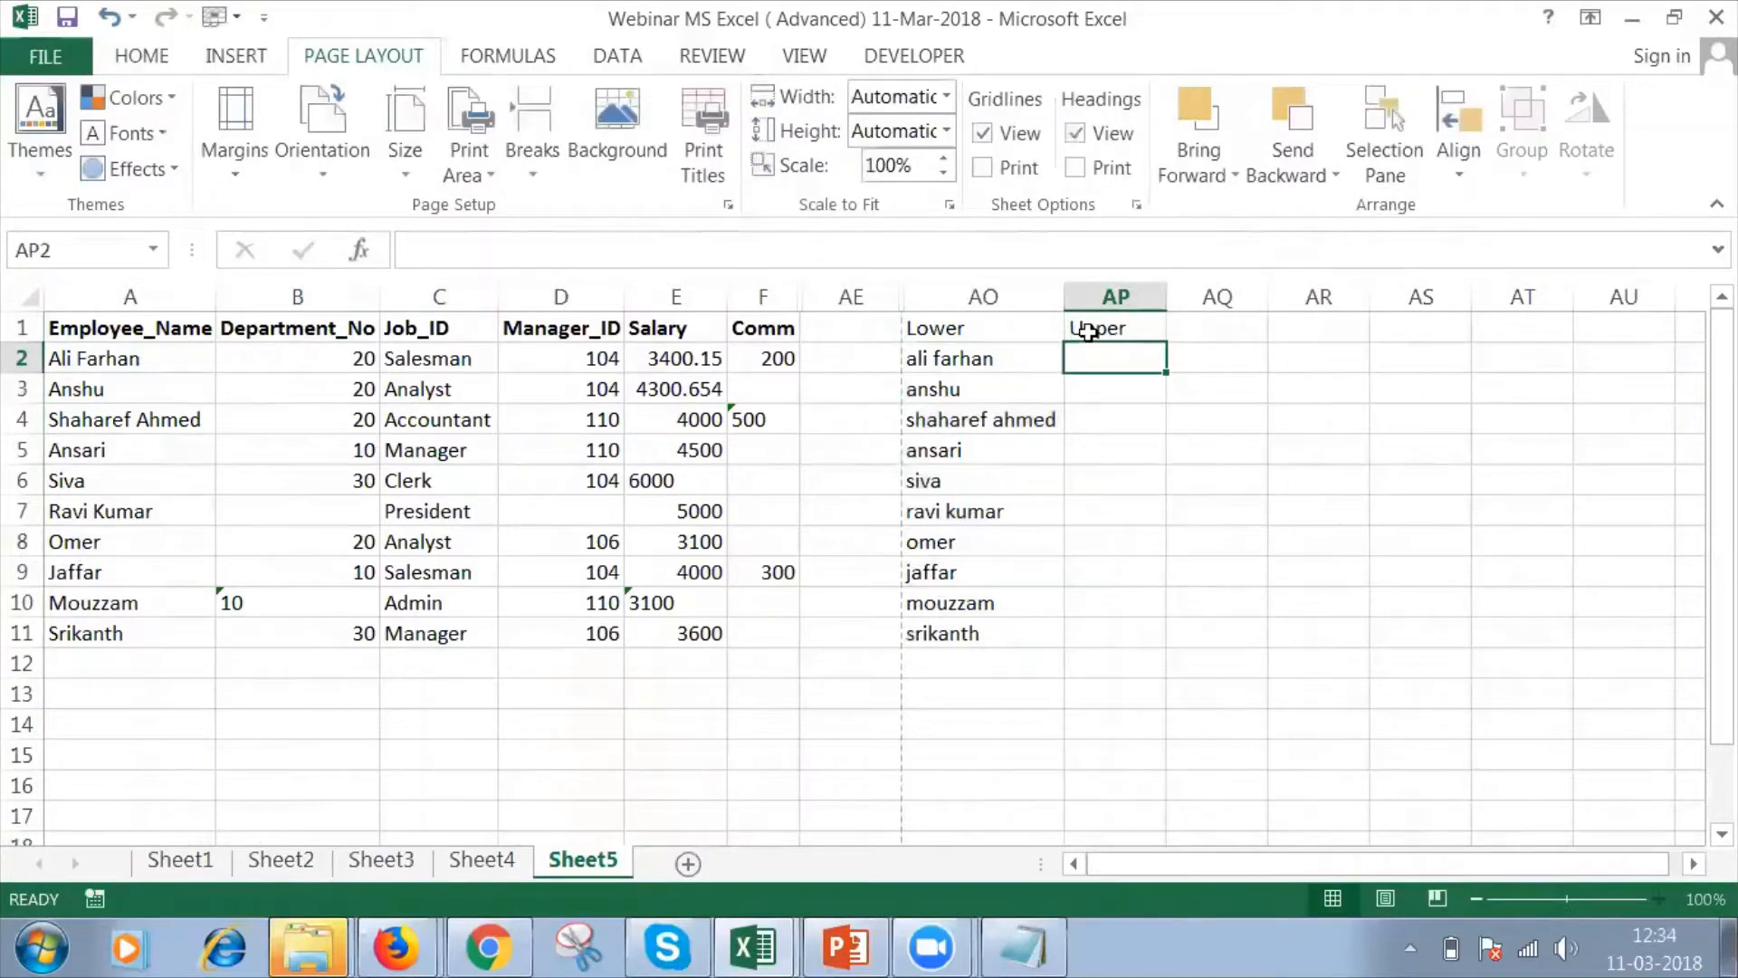
pyautogui.write('=upp')
pyautogui.press('Tab')
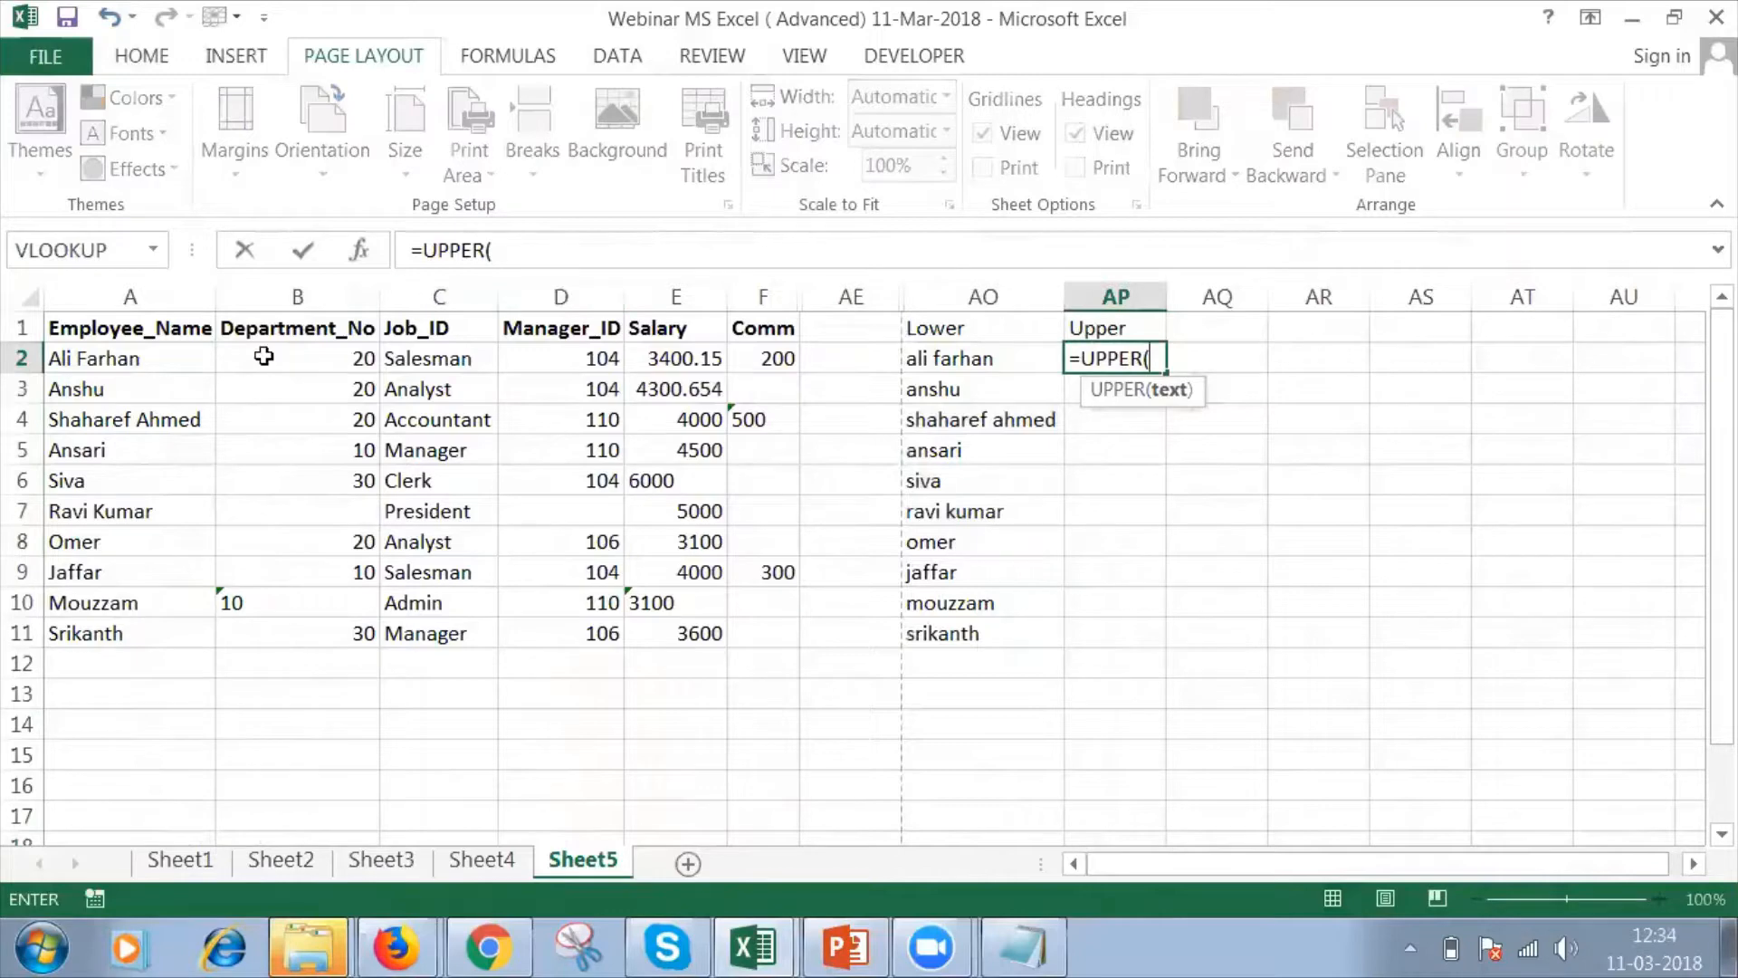
pyautogui.click(198, 361)
pyautogui.press('Return')
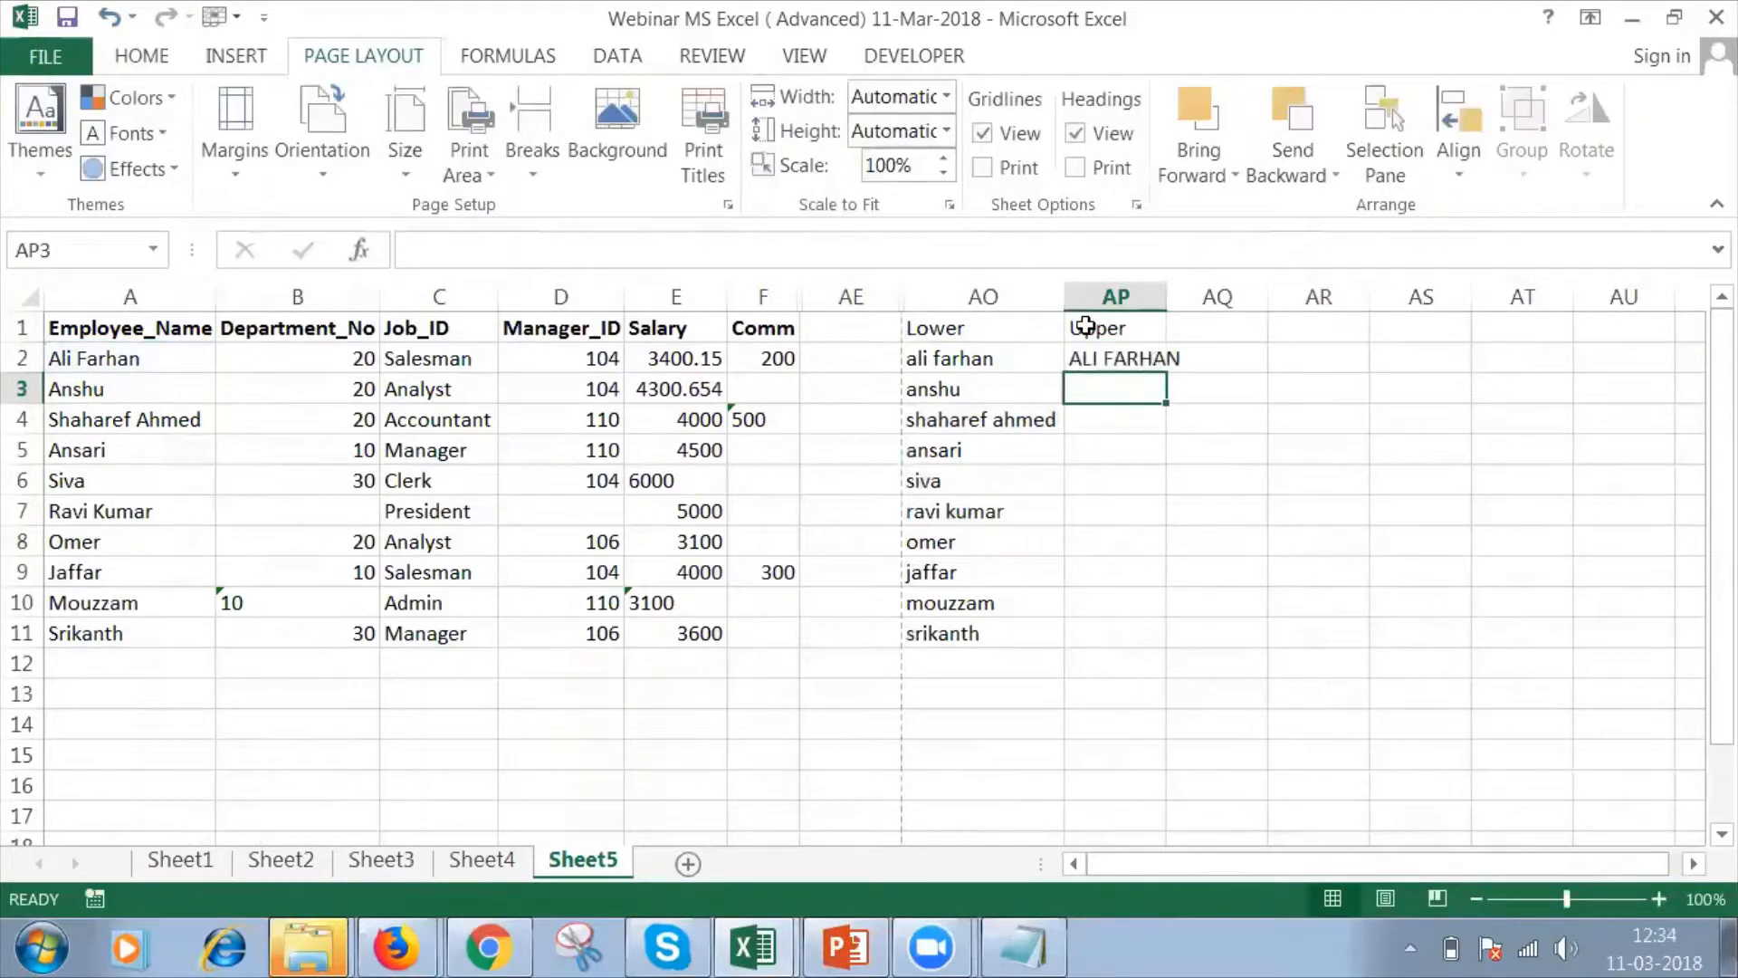
# Fill the UPPER formula from AP2 down to AP11 and autofit the width of column AP.
pyautogui.moveTo(1166, 297); pyautogui.dragTo(1188, 297)
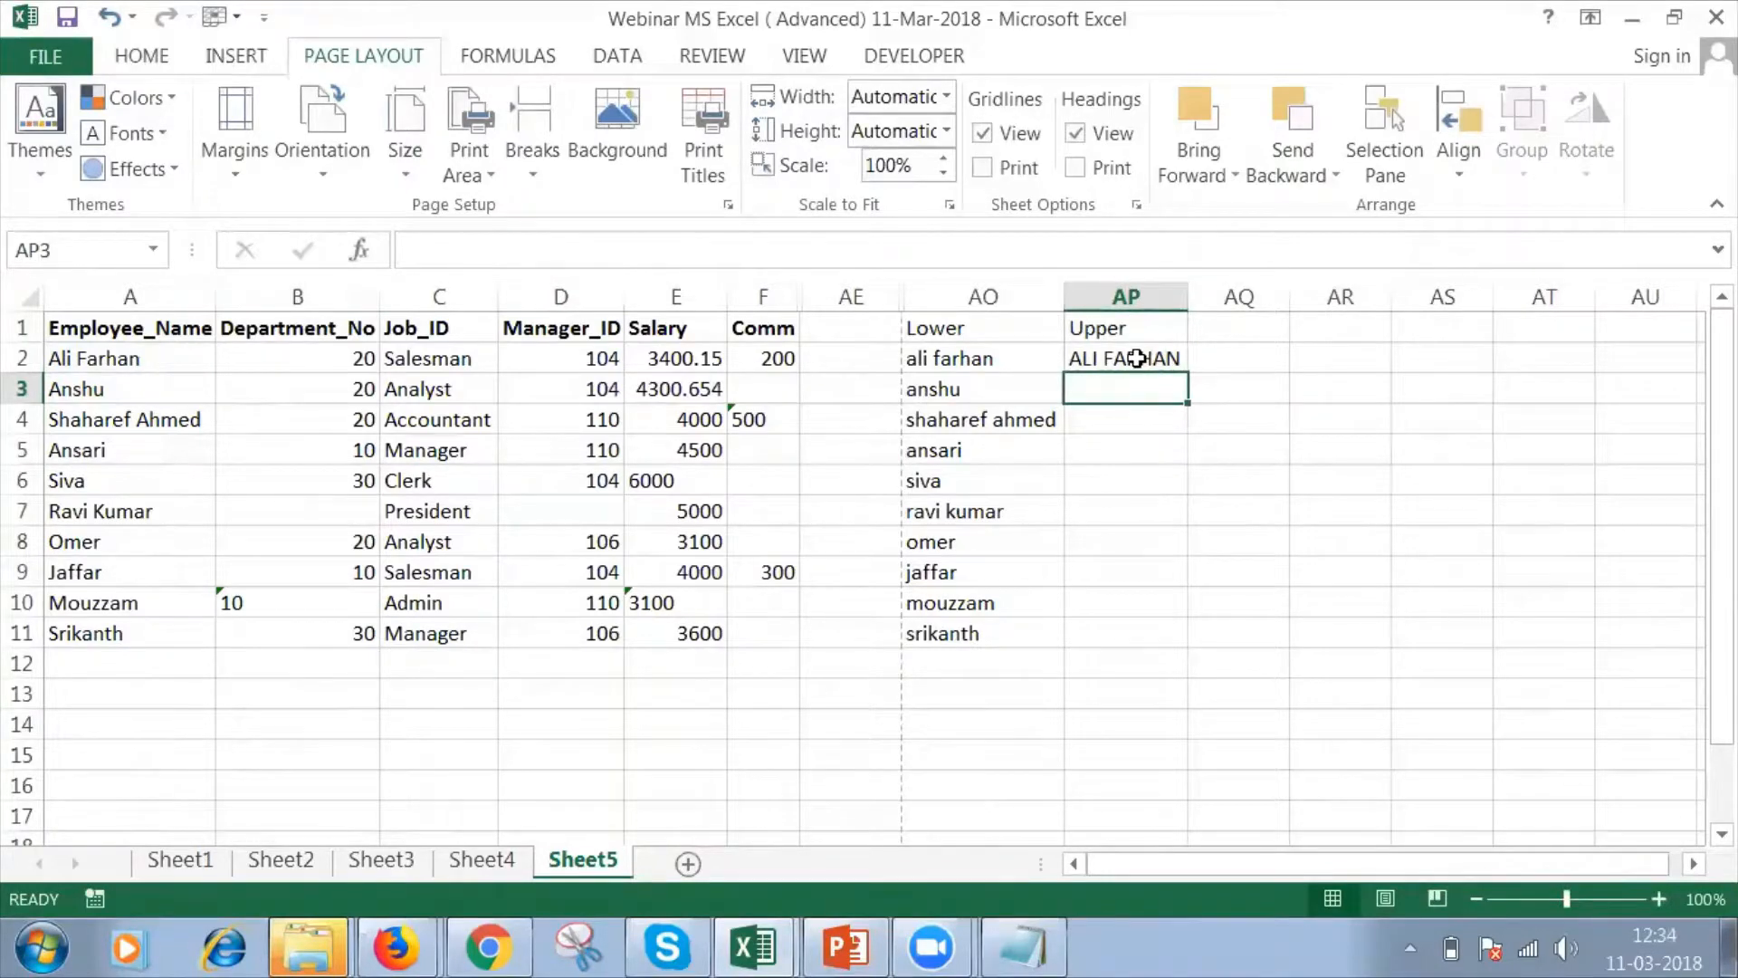
pyautogui.click(1137, 359)
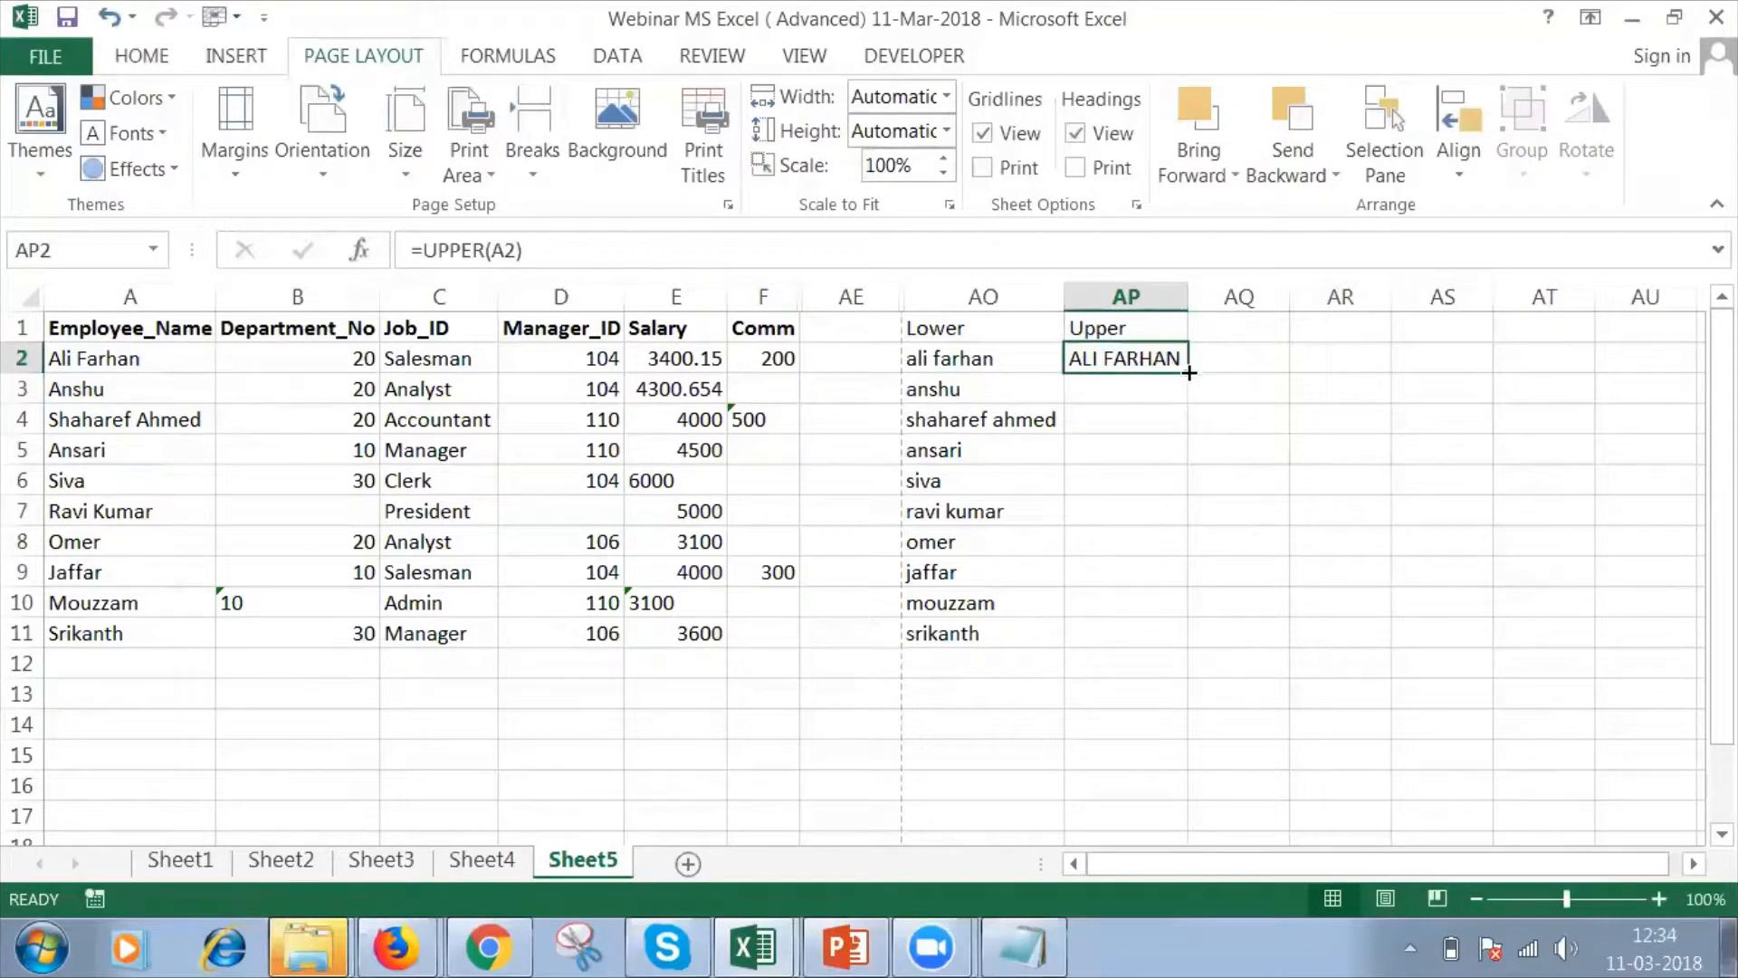
pyautogui.moveTo(1189, 372); pyautogui.dragTo(1169, 638)
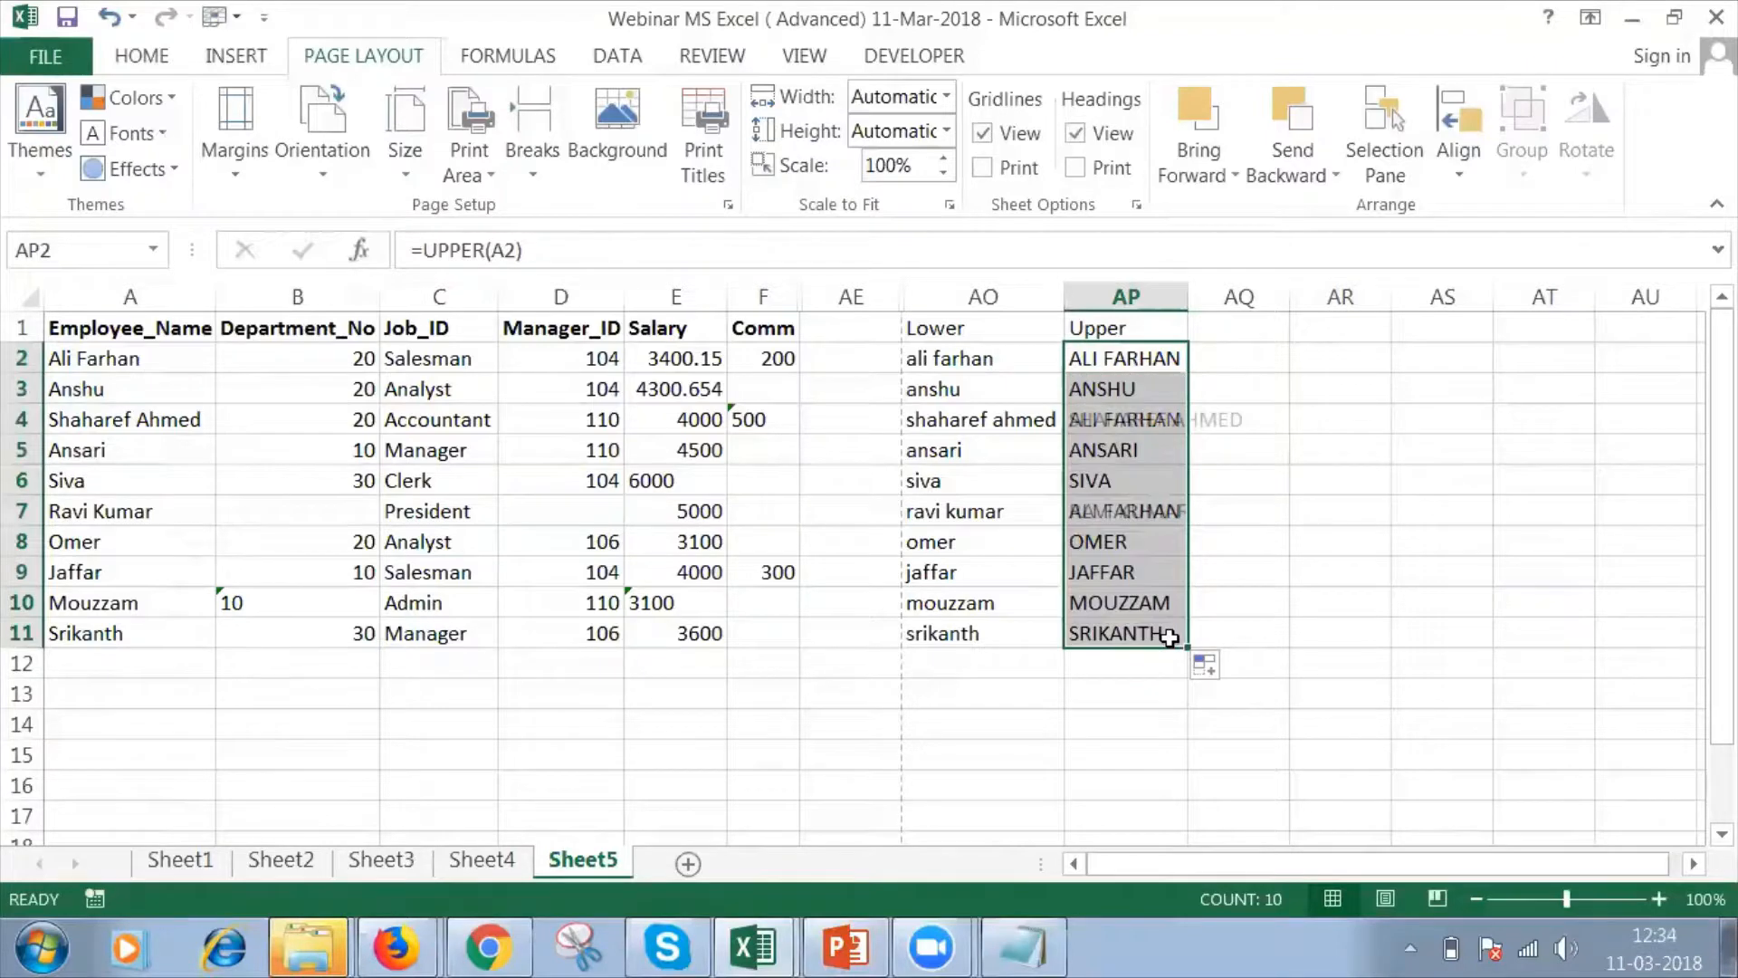
pyautogui.doubleClick(1188, 283)
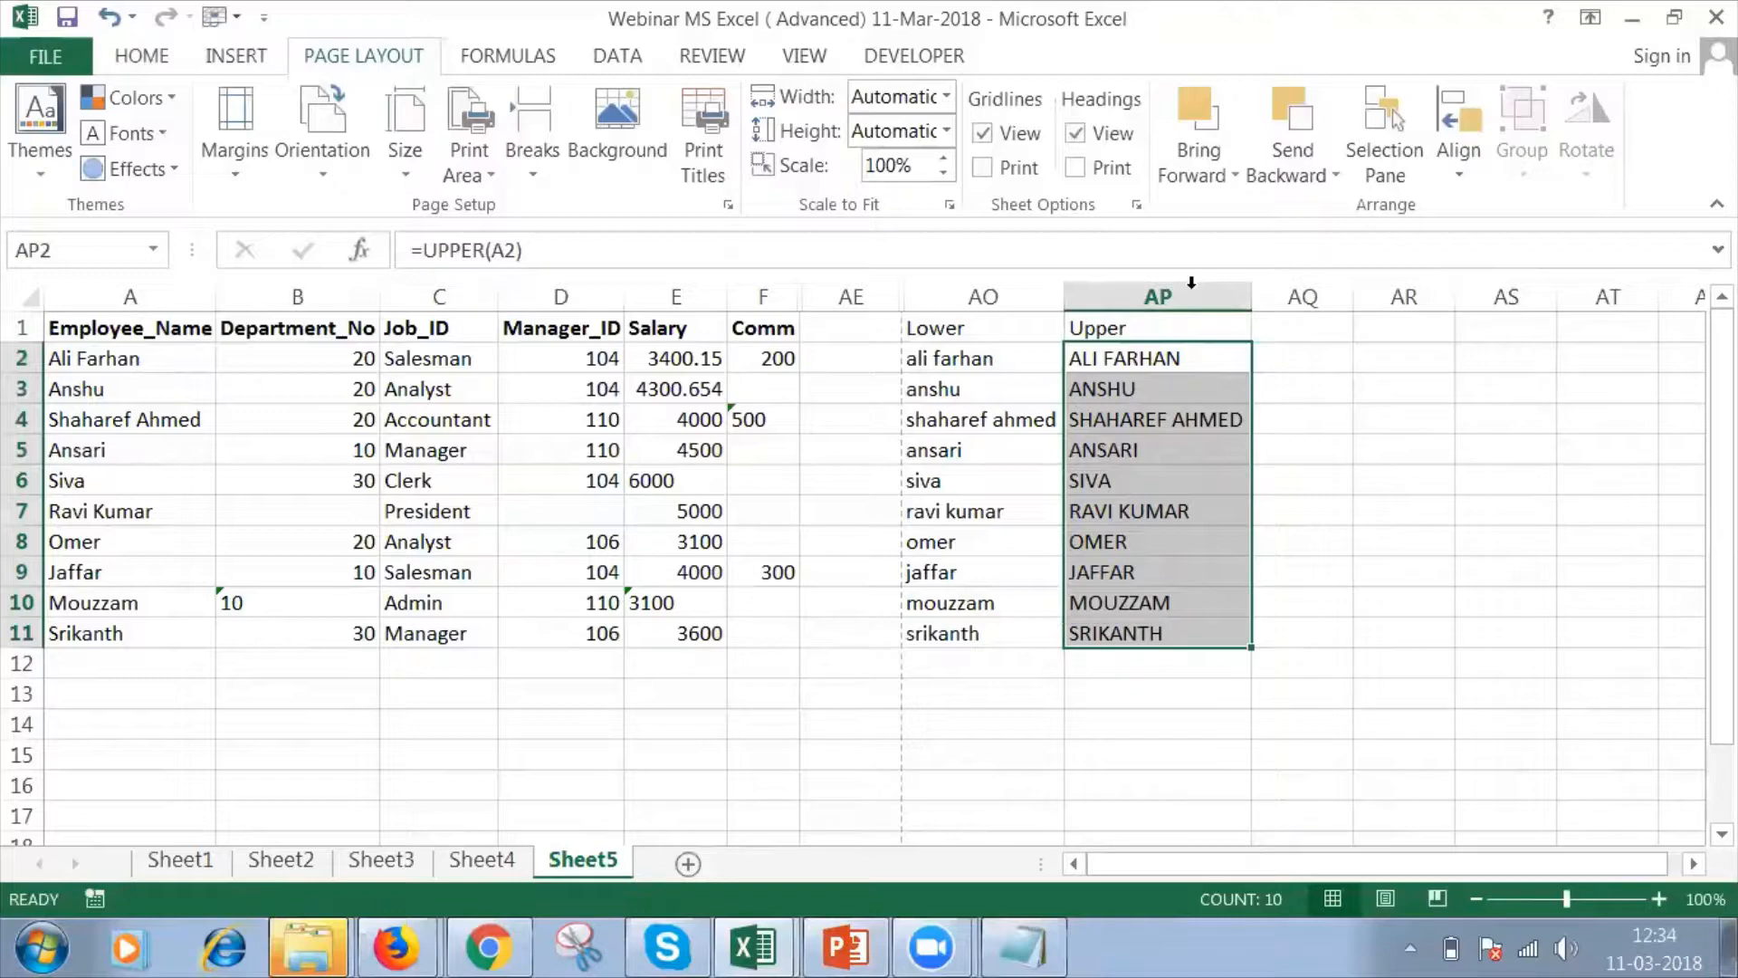
# Retype the employee name in A2 entirely in lowercase letters.
pyautogui.click(1277, 330)
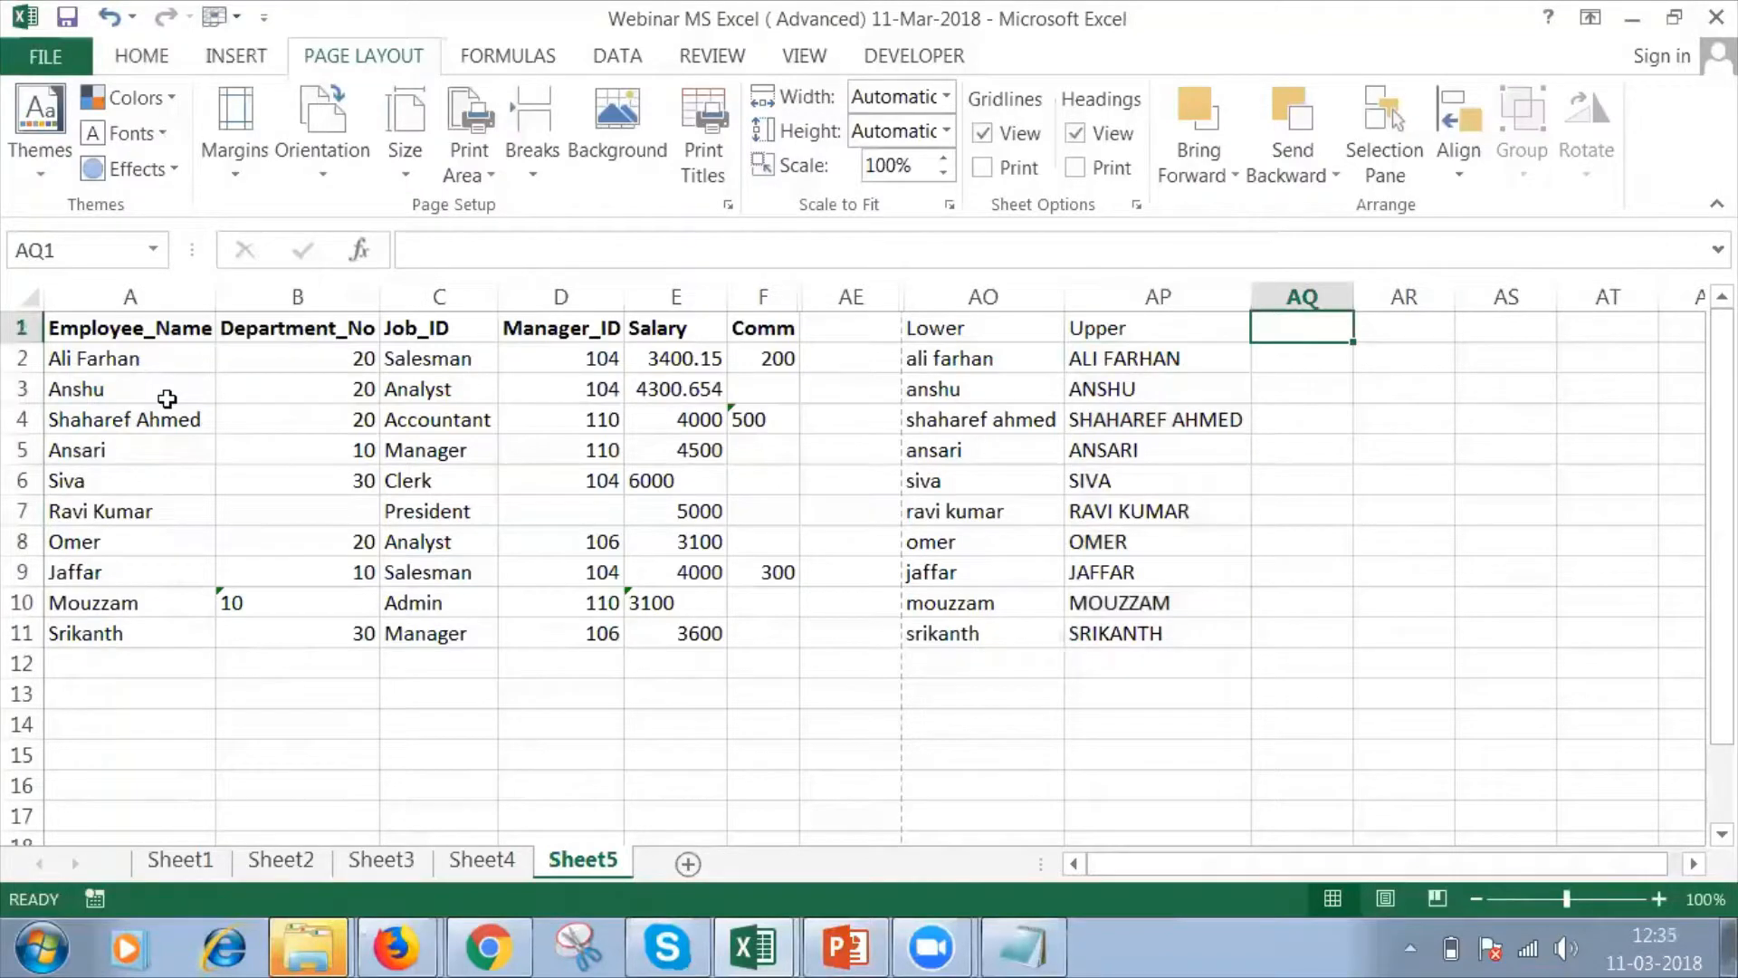
pyautogui.click(68, 362)
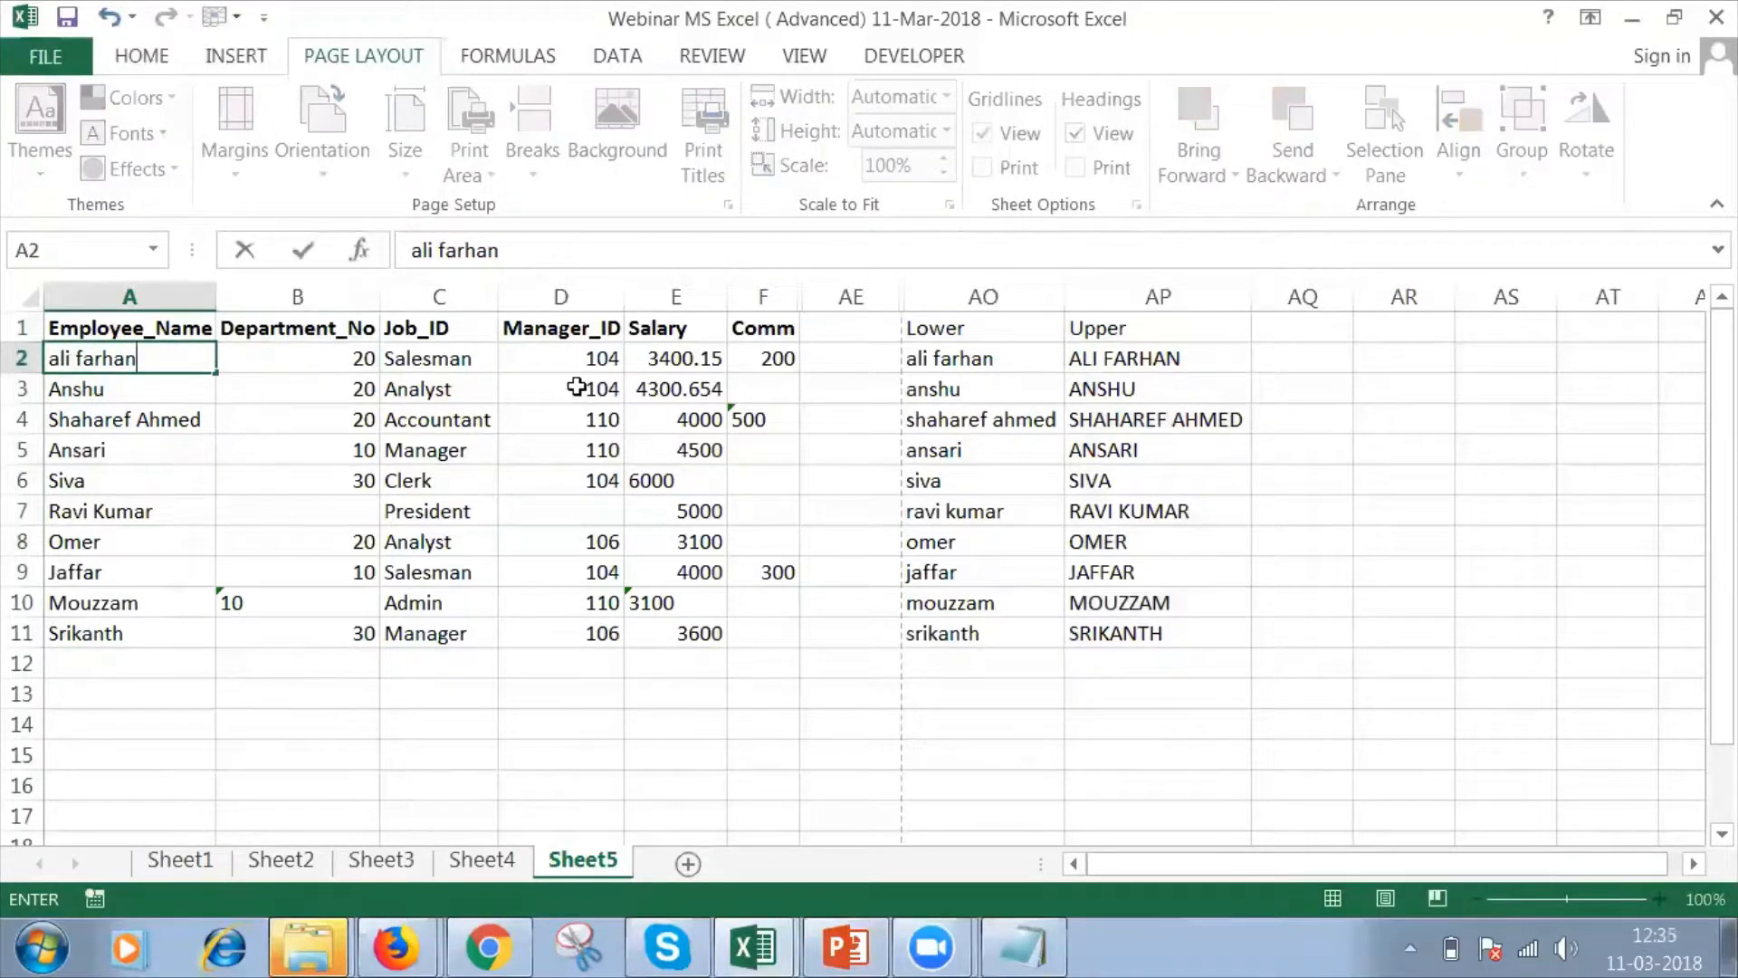
# Add the header Proper in AQ1 and enter =PROPER(A2) in AQ2.
pyautogui.click(1266, 327)
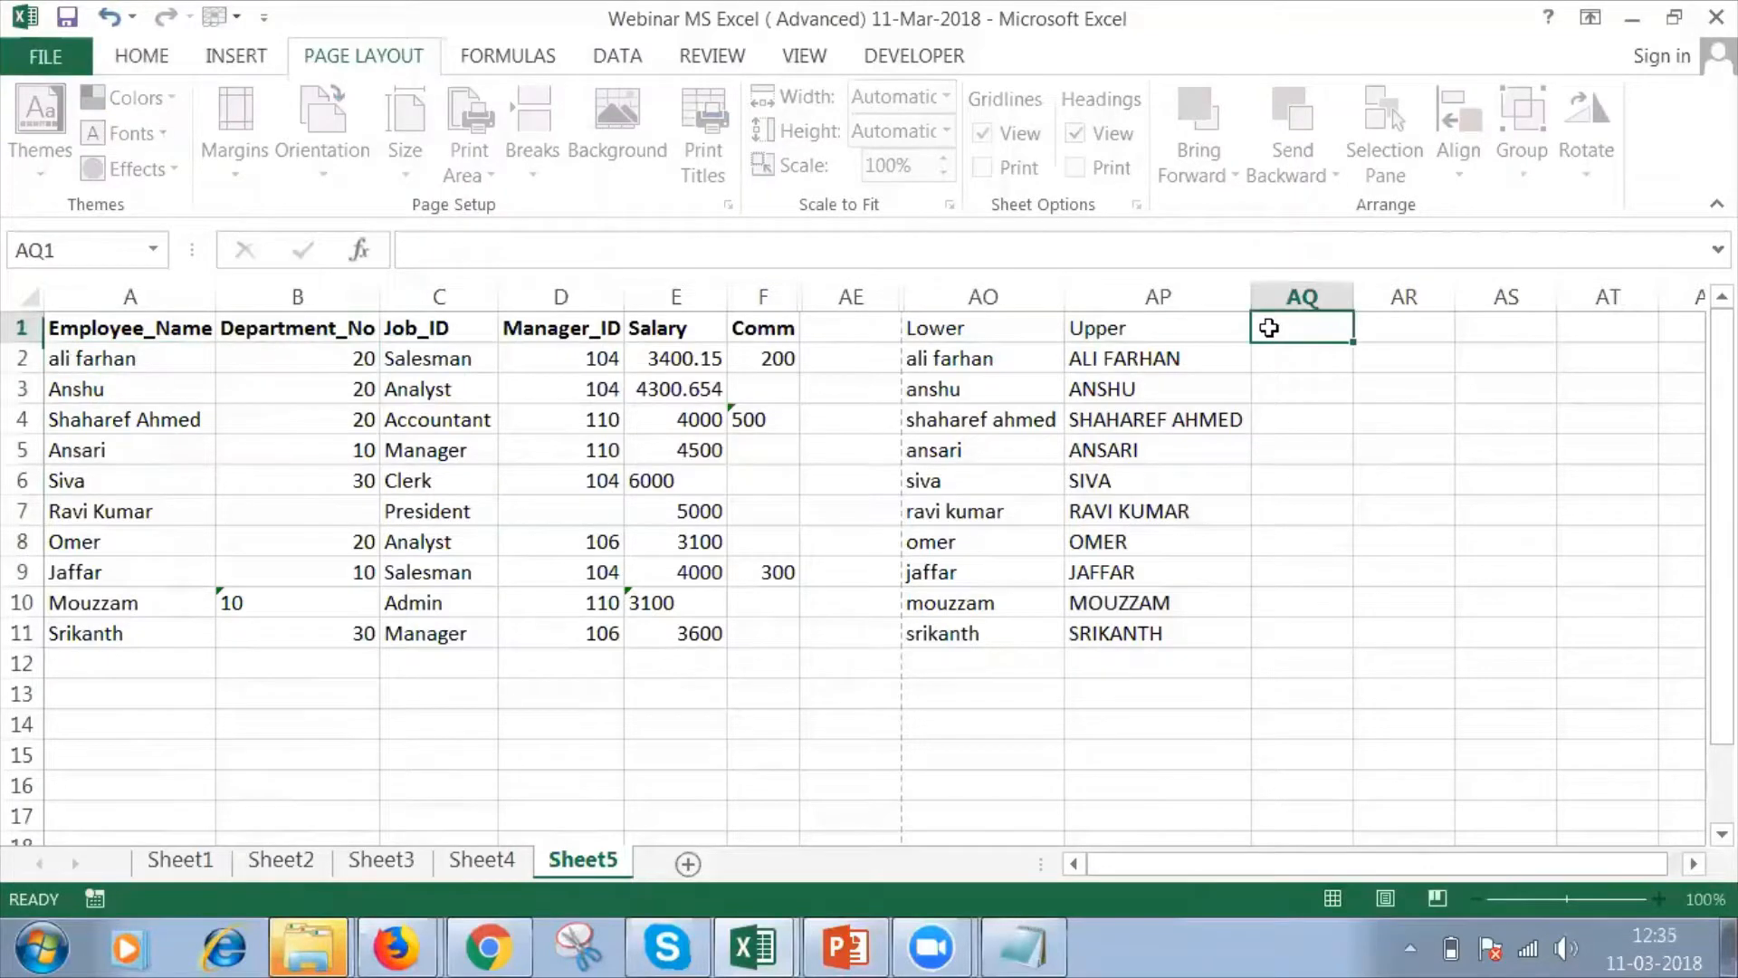
pyautogui.write('Proper')
pyautogui.press('Return')
pyautogui.write('=')
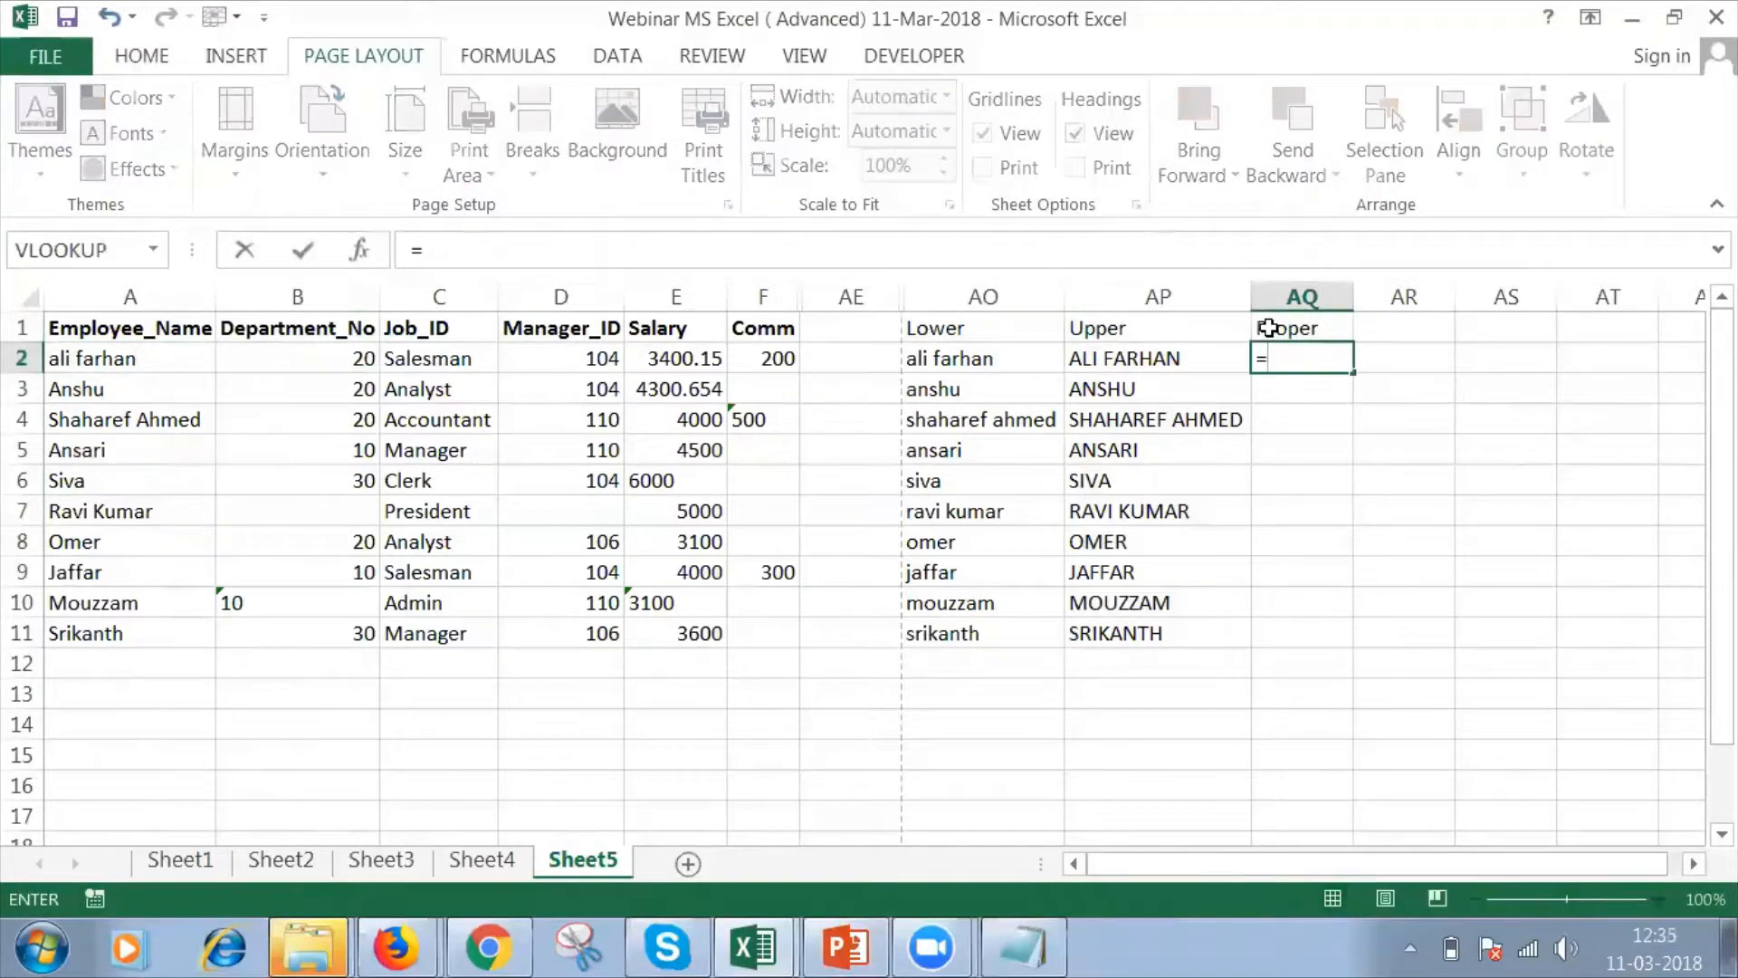
pyautogui.write('Prop')
pyautogui.press('Tab')
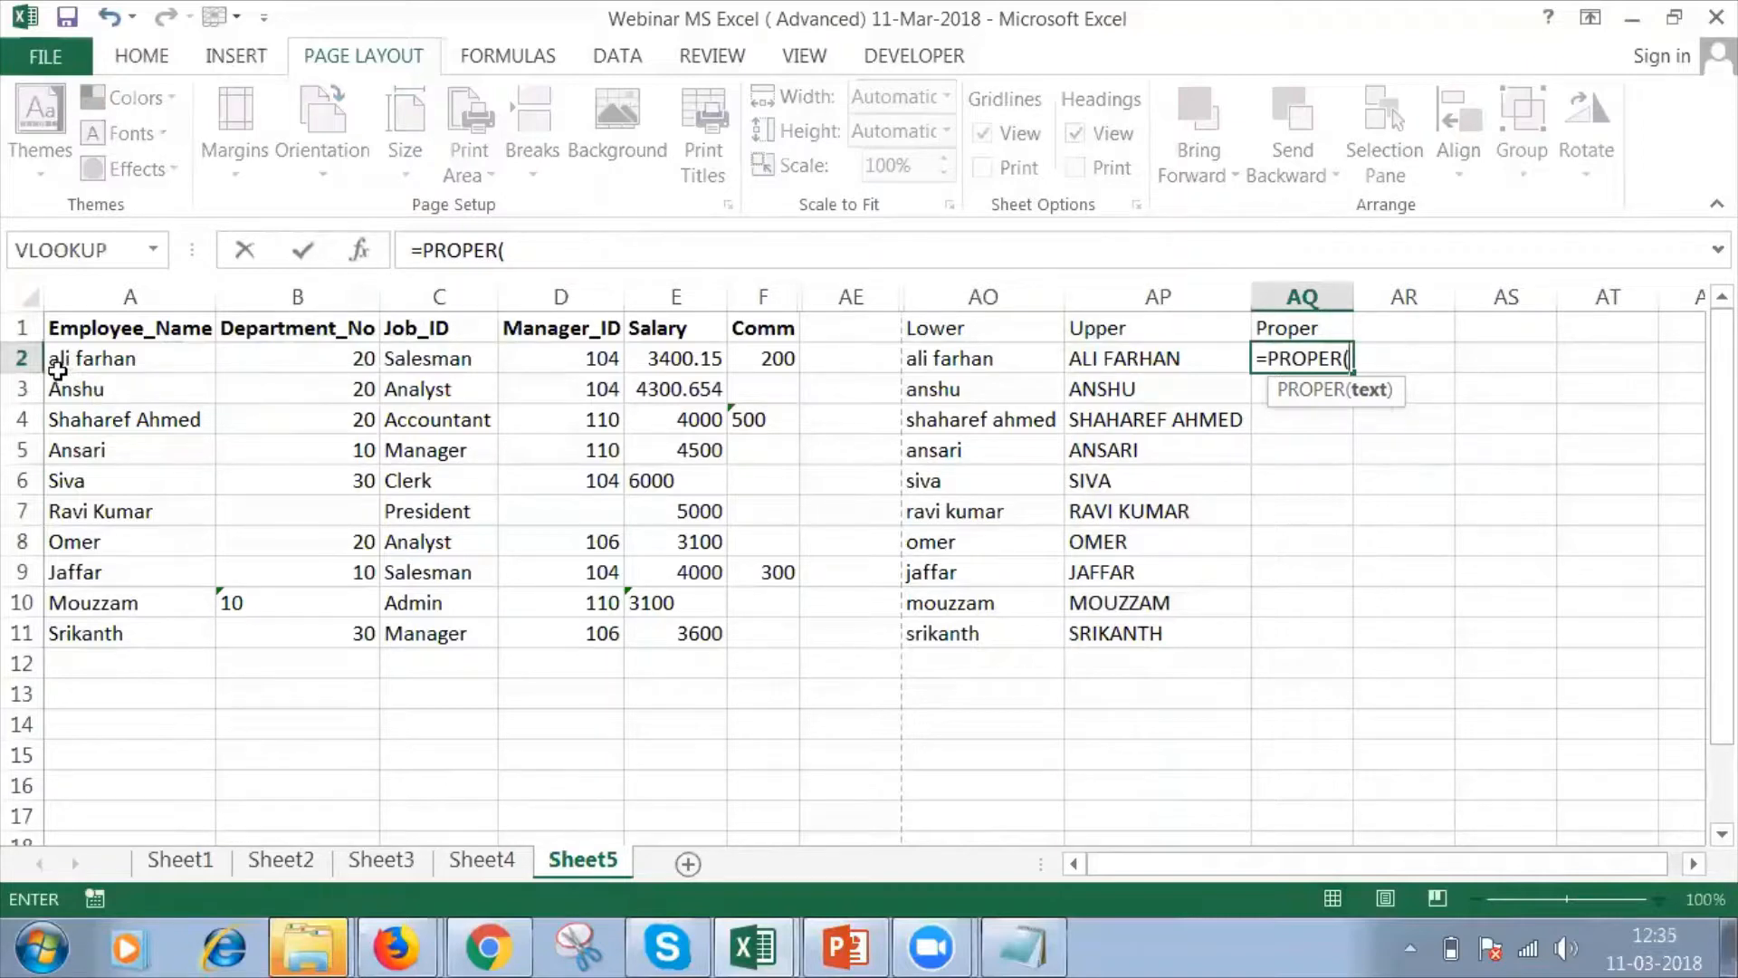
pyautogui.click(113, 357)
pyautogui.press('Return')
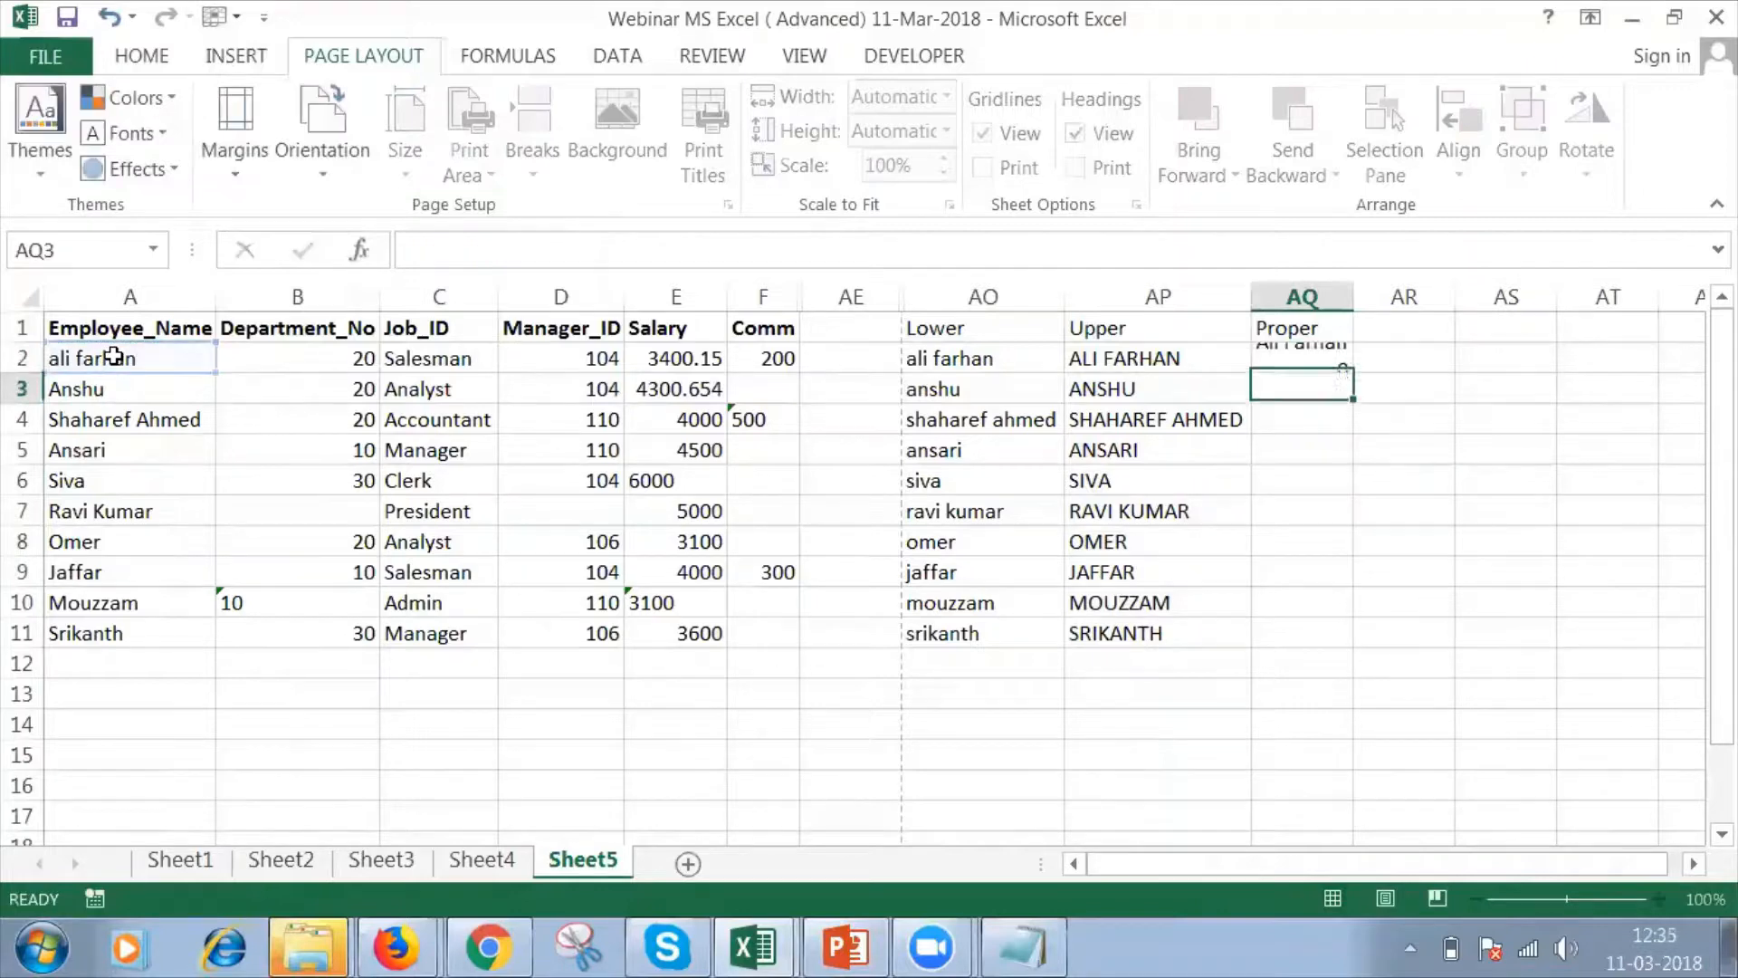
# Fill the PROPER formula from AQ2 down to AQ11 and autofit the width of column AQ.
pyautogui.click(1279, 362)
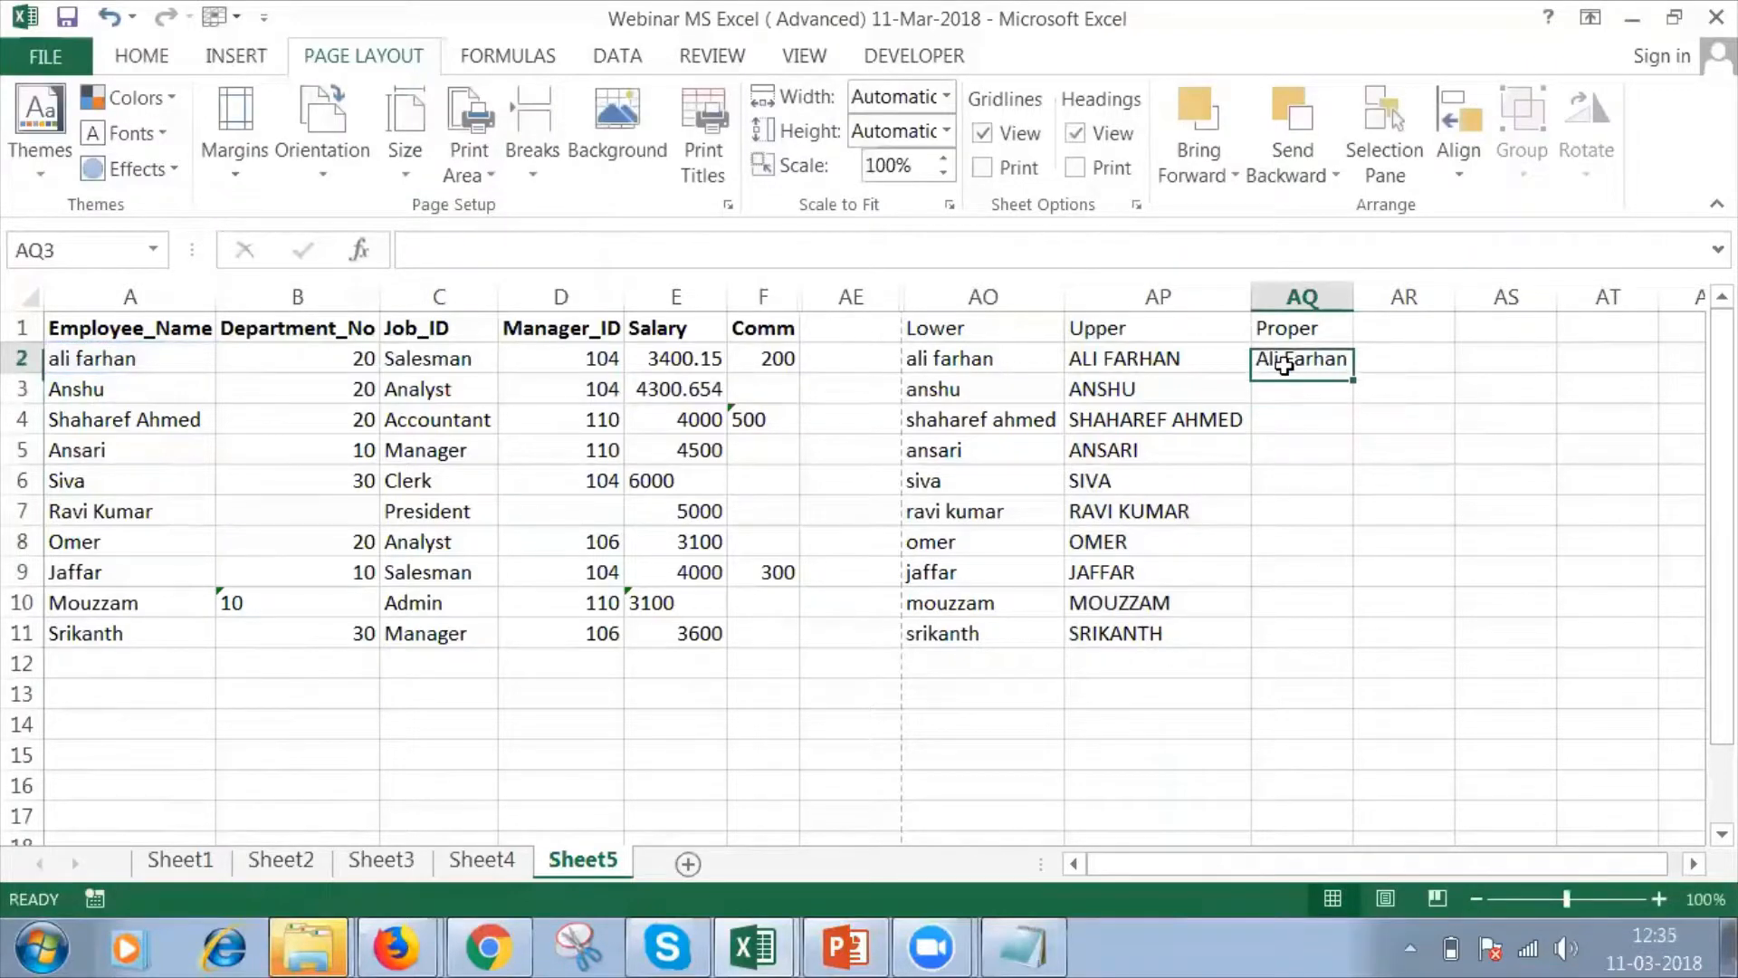
pyautogui.moveTo(1352, 371); pyautogui.dragTo(1324, 653)
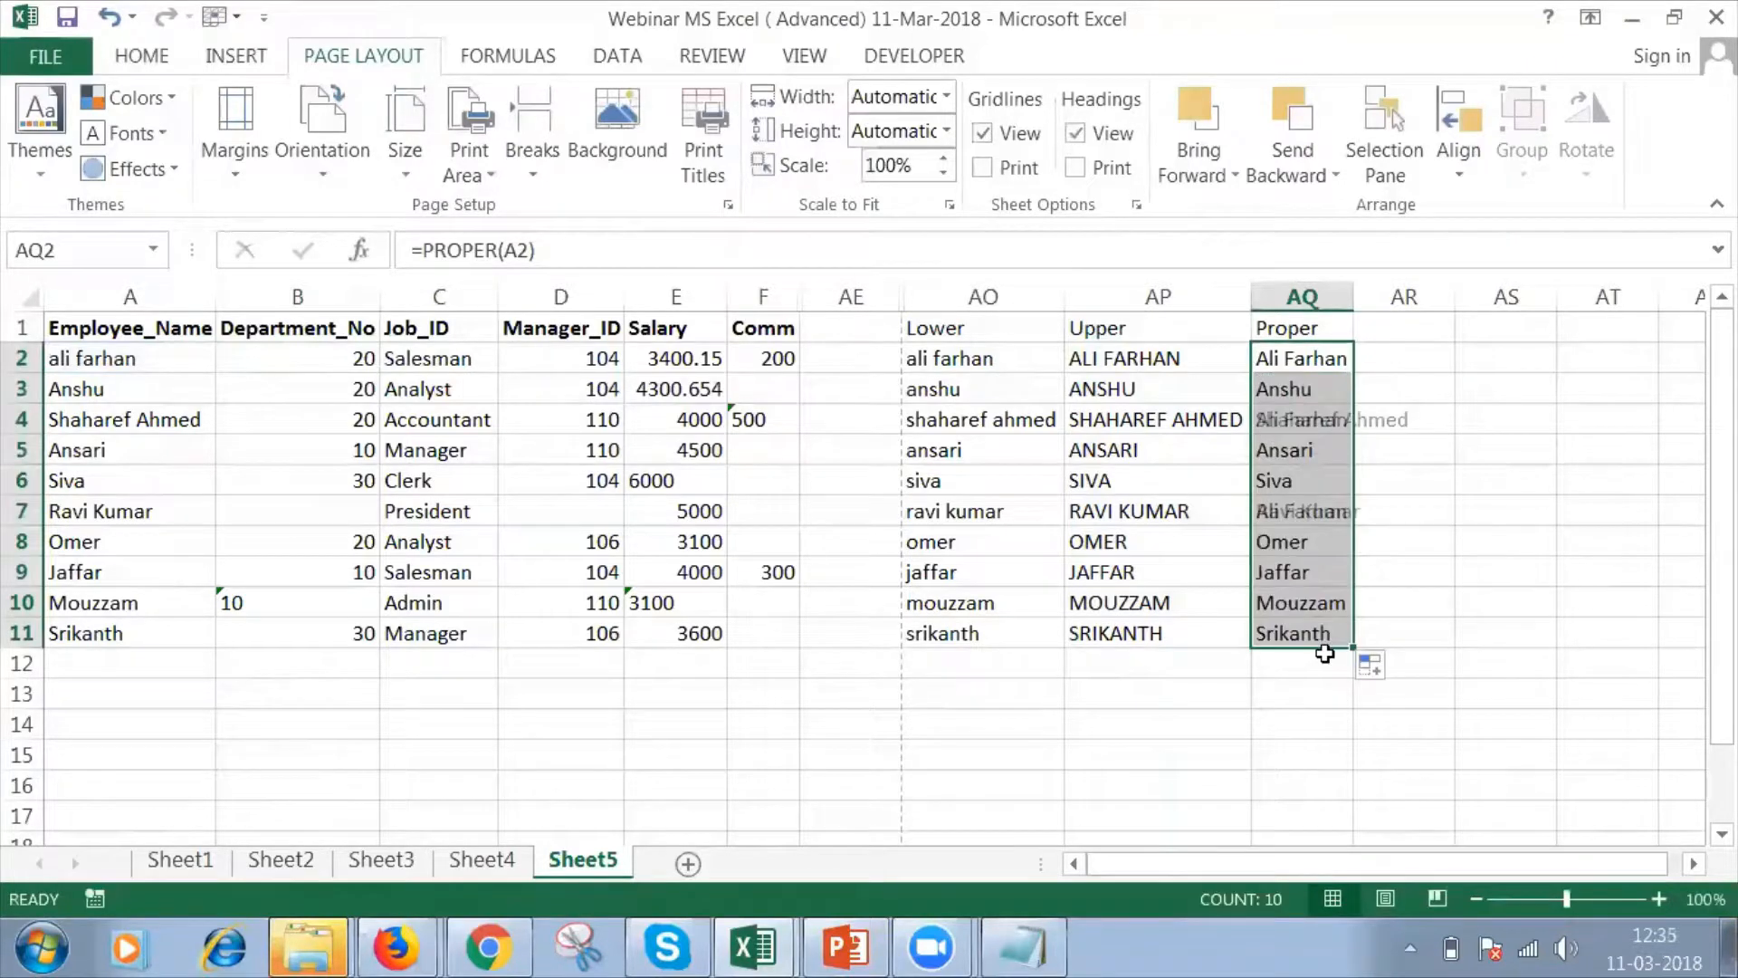
pyautogui.doubleClick(1356, 291)
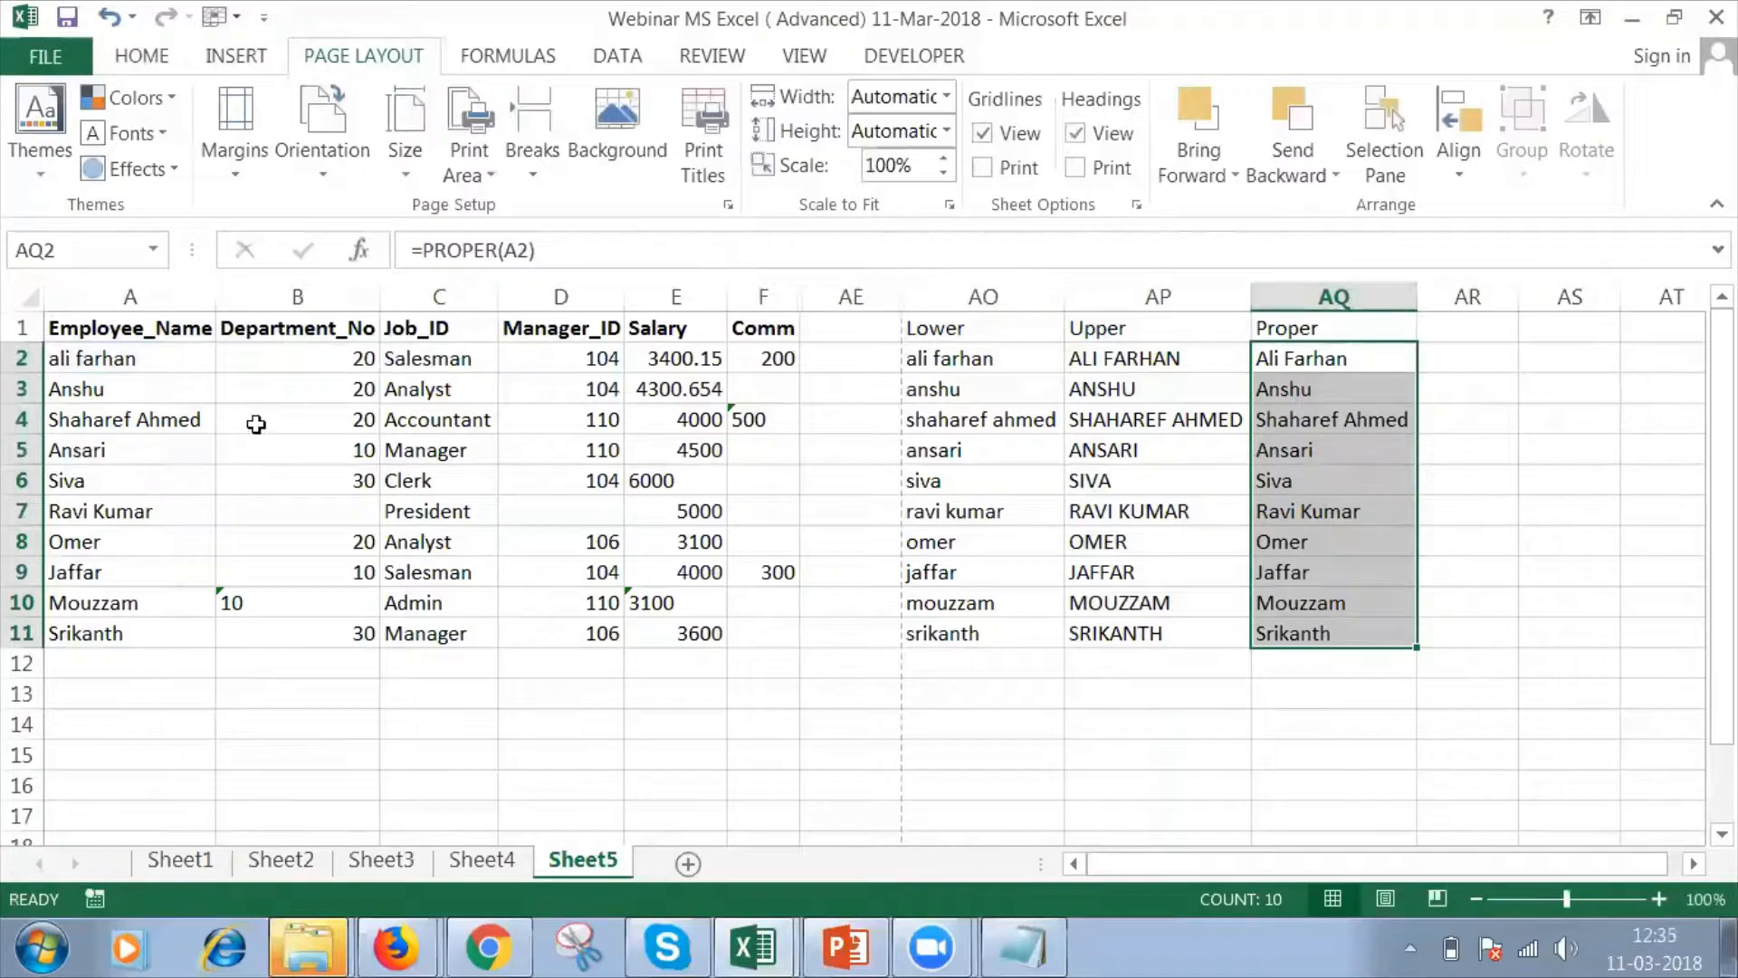
# Edit the employee name in A4 to mixed case, with a lowercase first name and an all-uppercase last name.
pyautogui.click(164, 415)
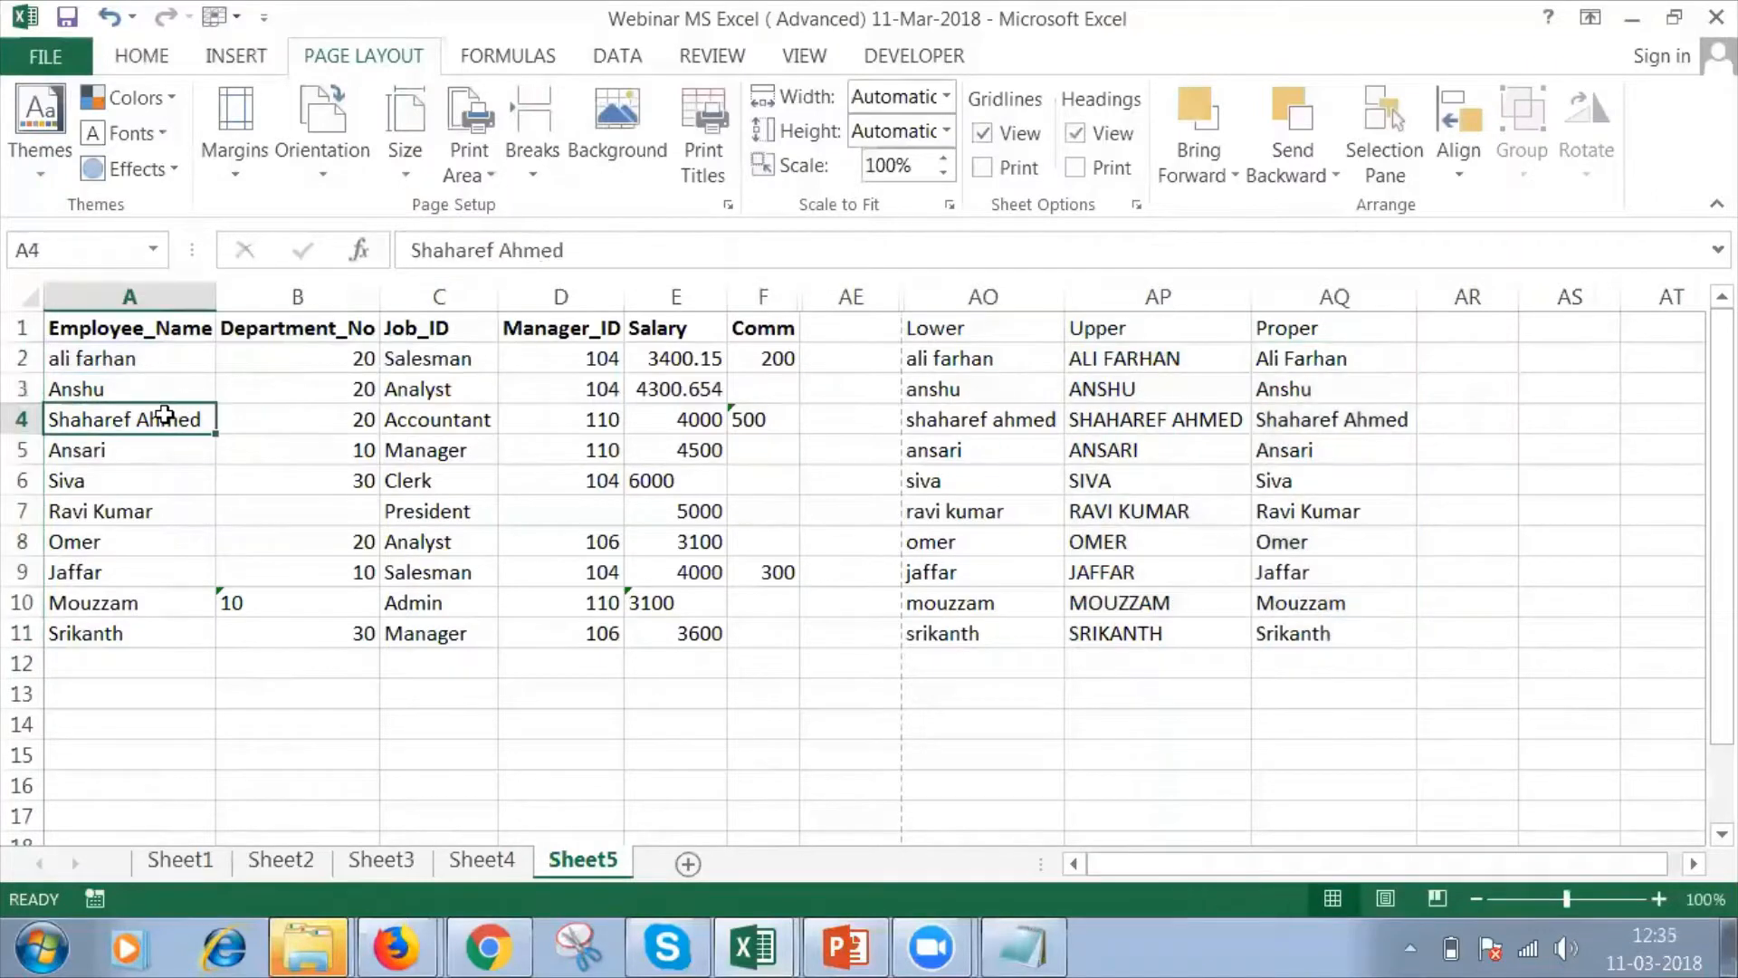
pyautogui.click(422, 250)
pyautogui.press('BackSpace')
pyautogui.write('s')
pyautogui.doubleClick(517, 258)
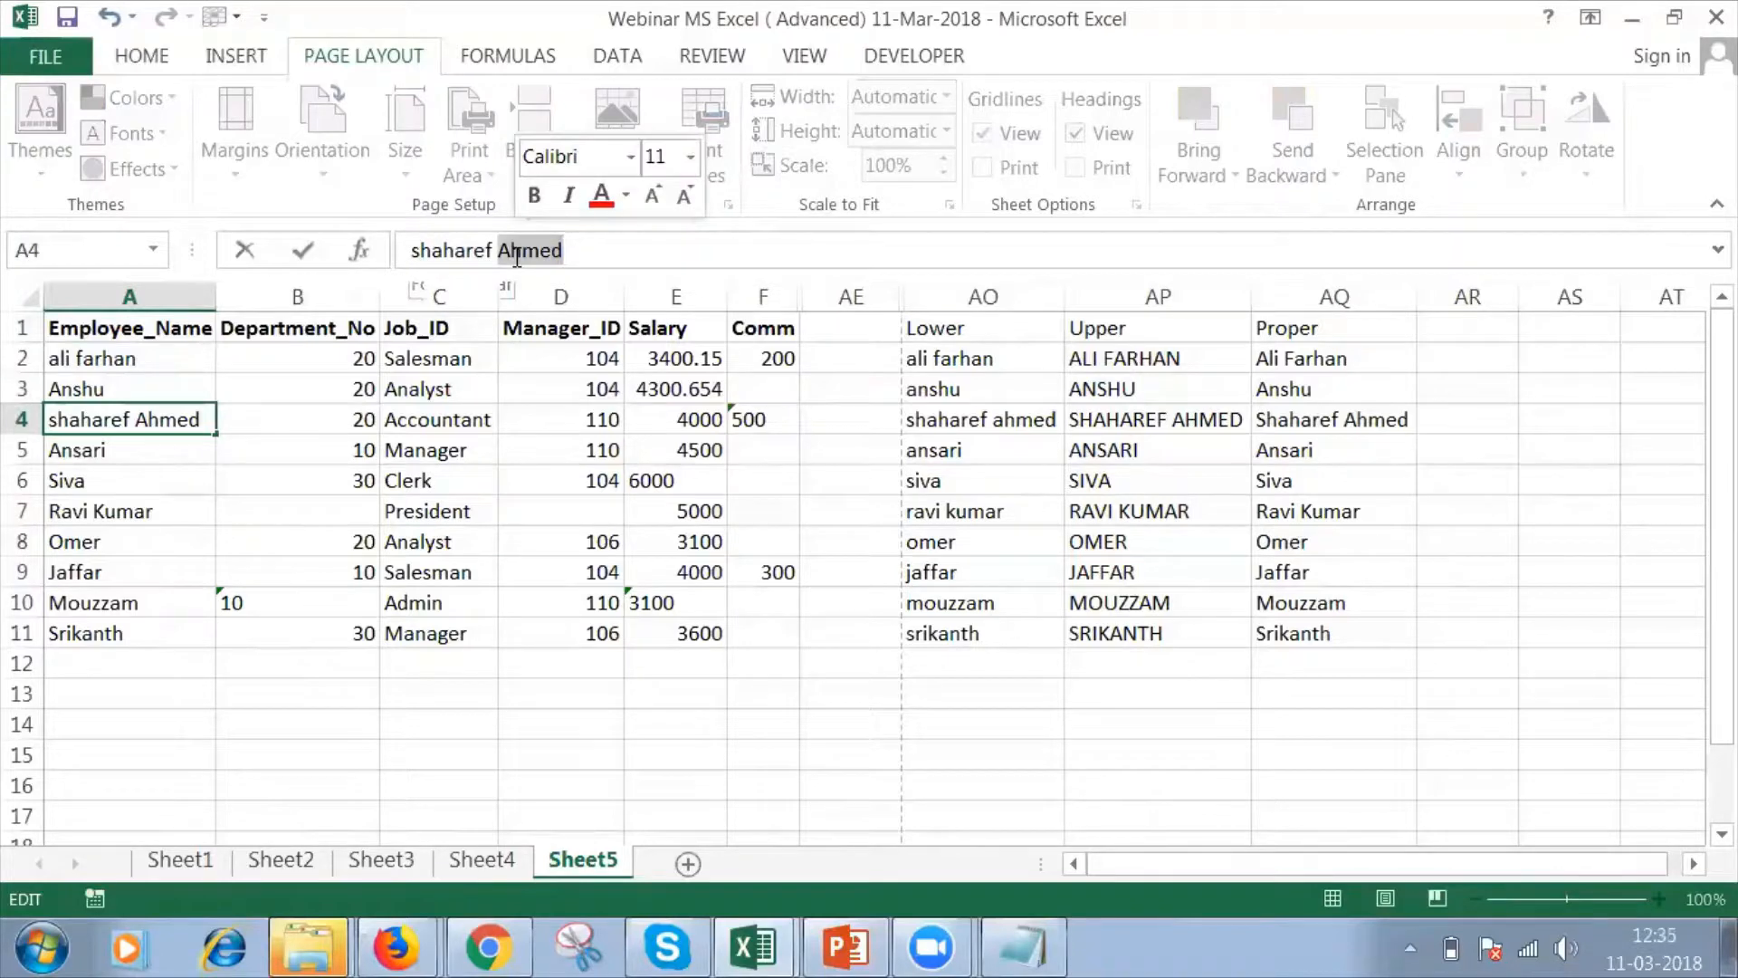
pyautogui.write('AHMED')
pyautogui.press('Return')
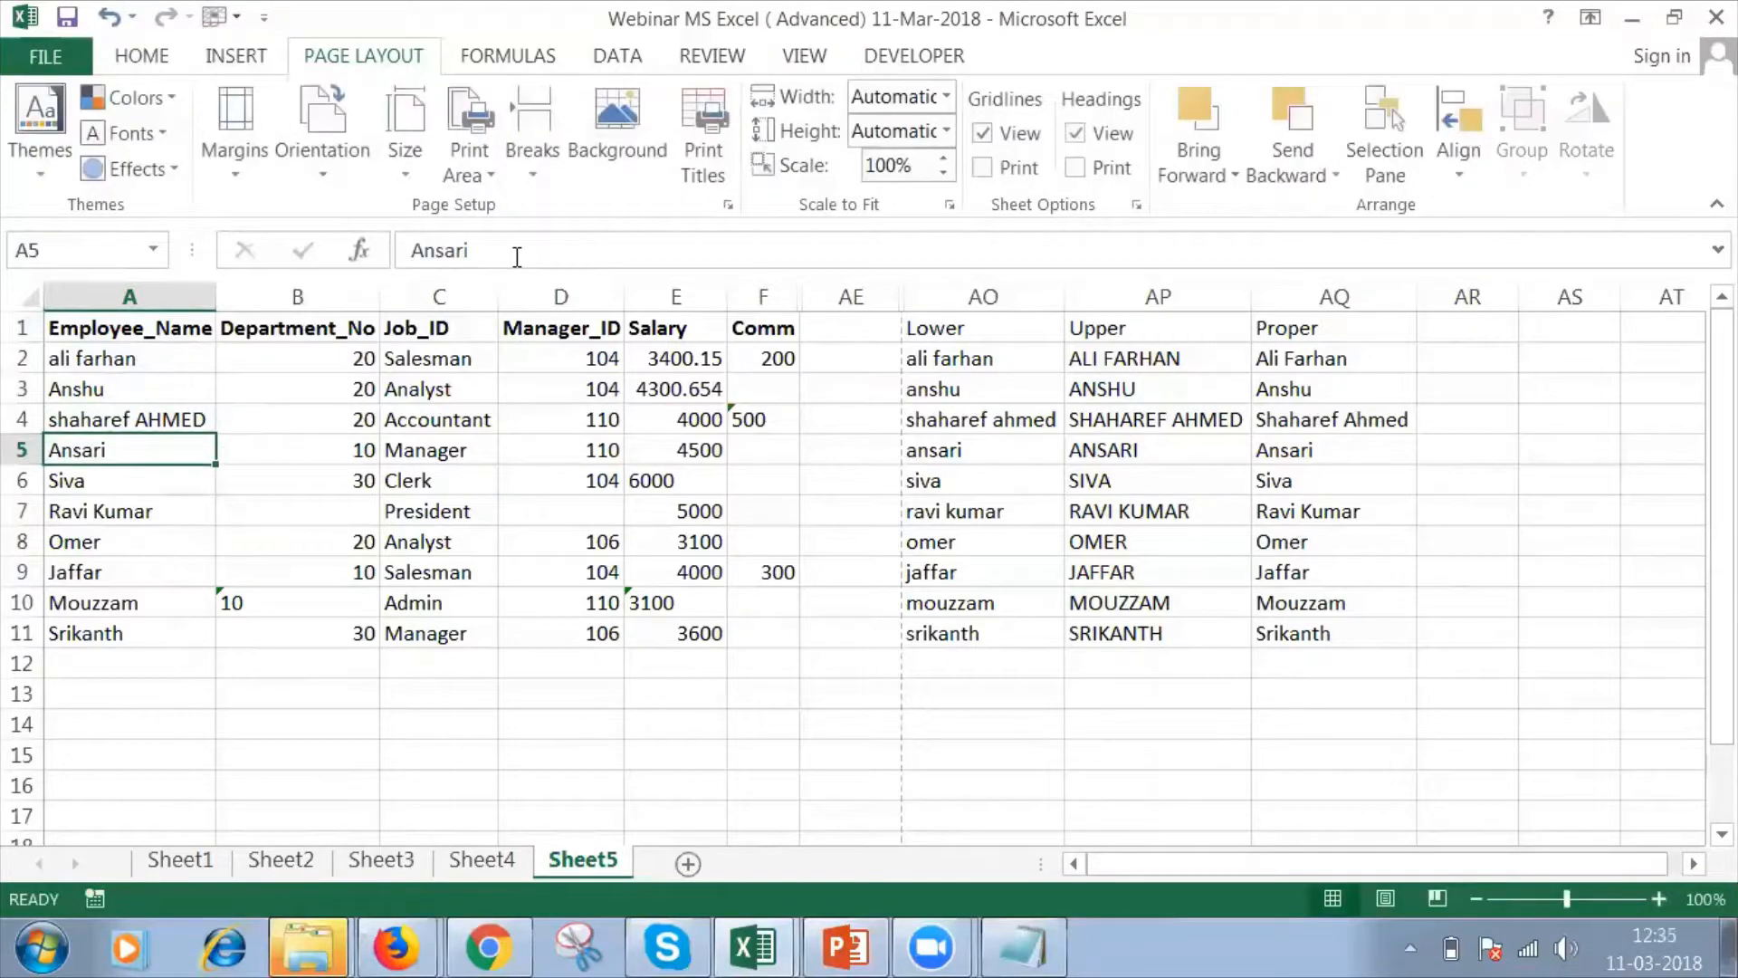
# Compare the mixed-case name in A4 with its LOWER, UPPER and PROPER results in AO4, AP4 and AQ4.
pyautogui.click(150, 421)
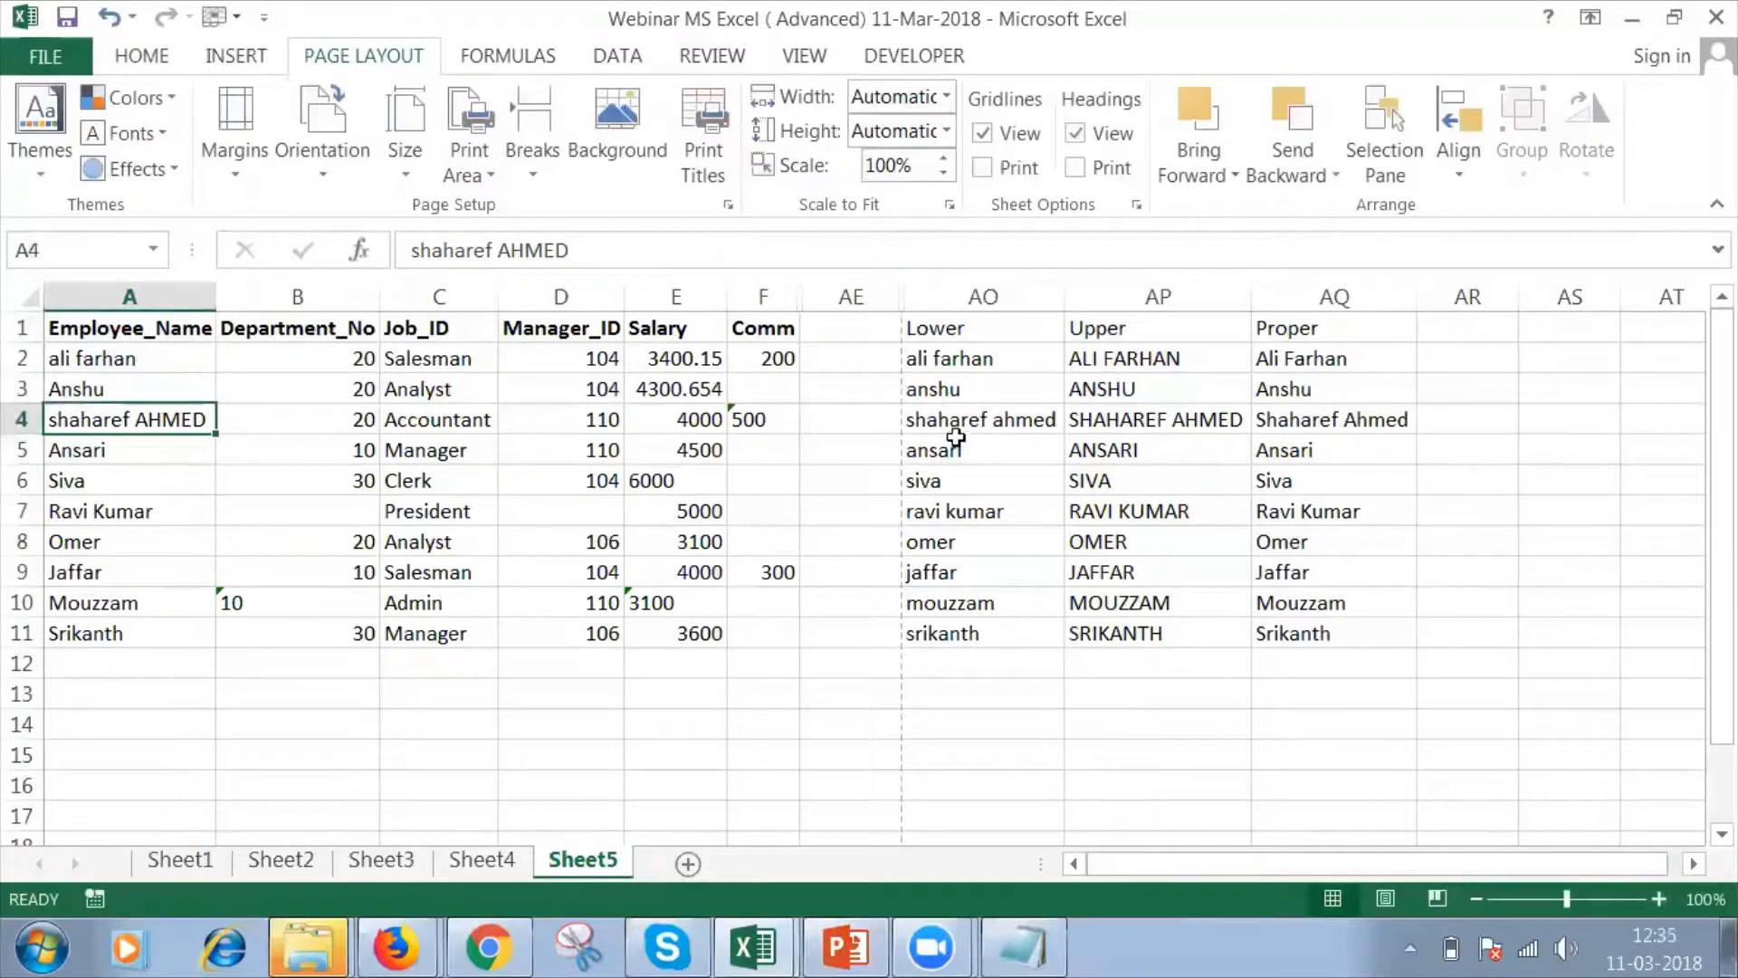
pyautogui.click(987, 421)
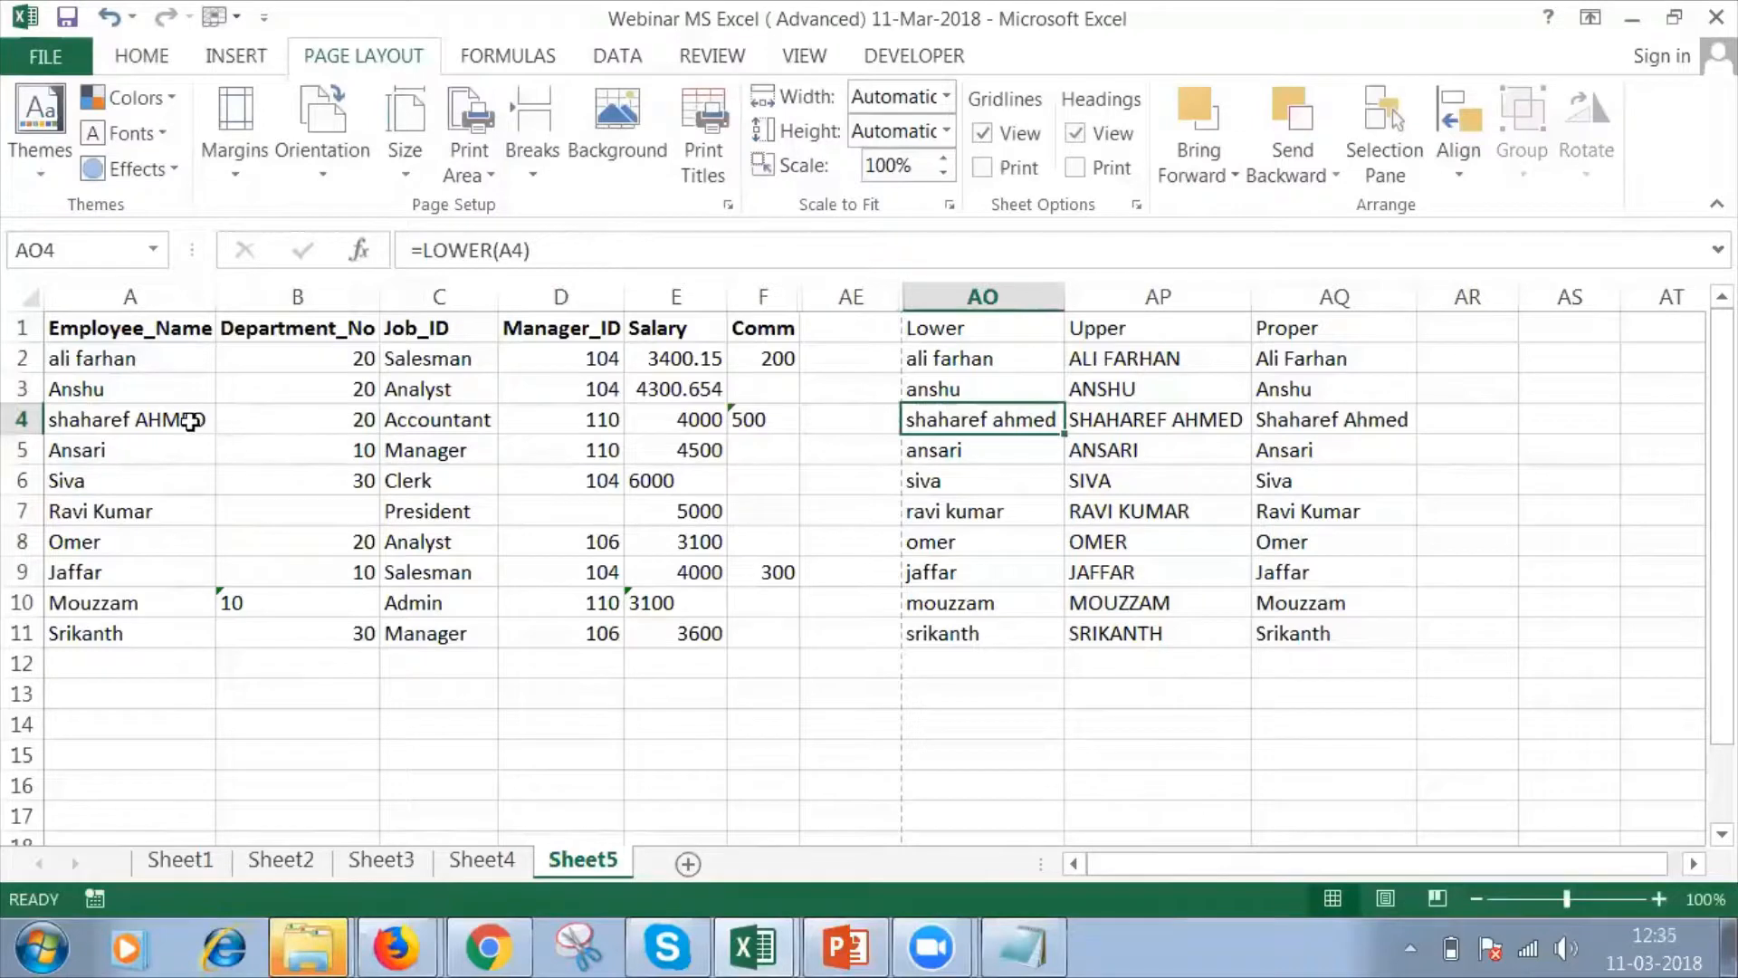
pyautogui.click(1109, 422)
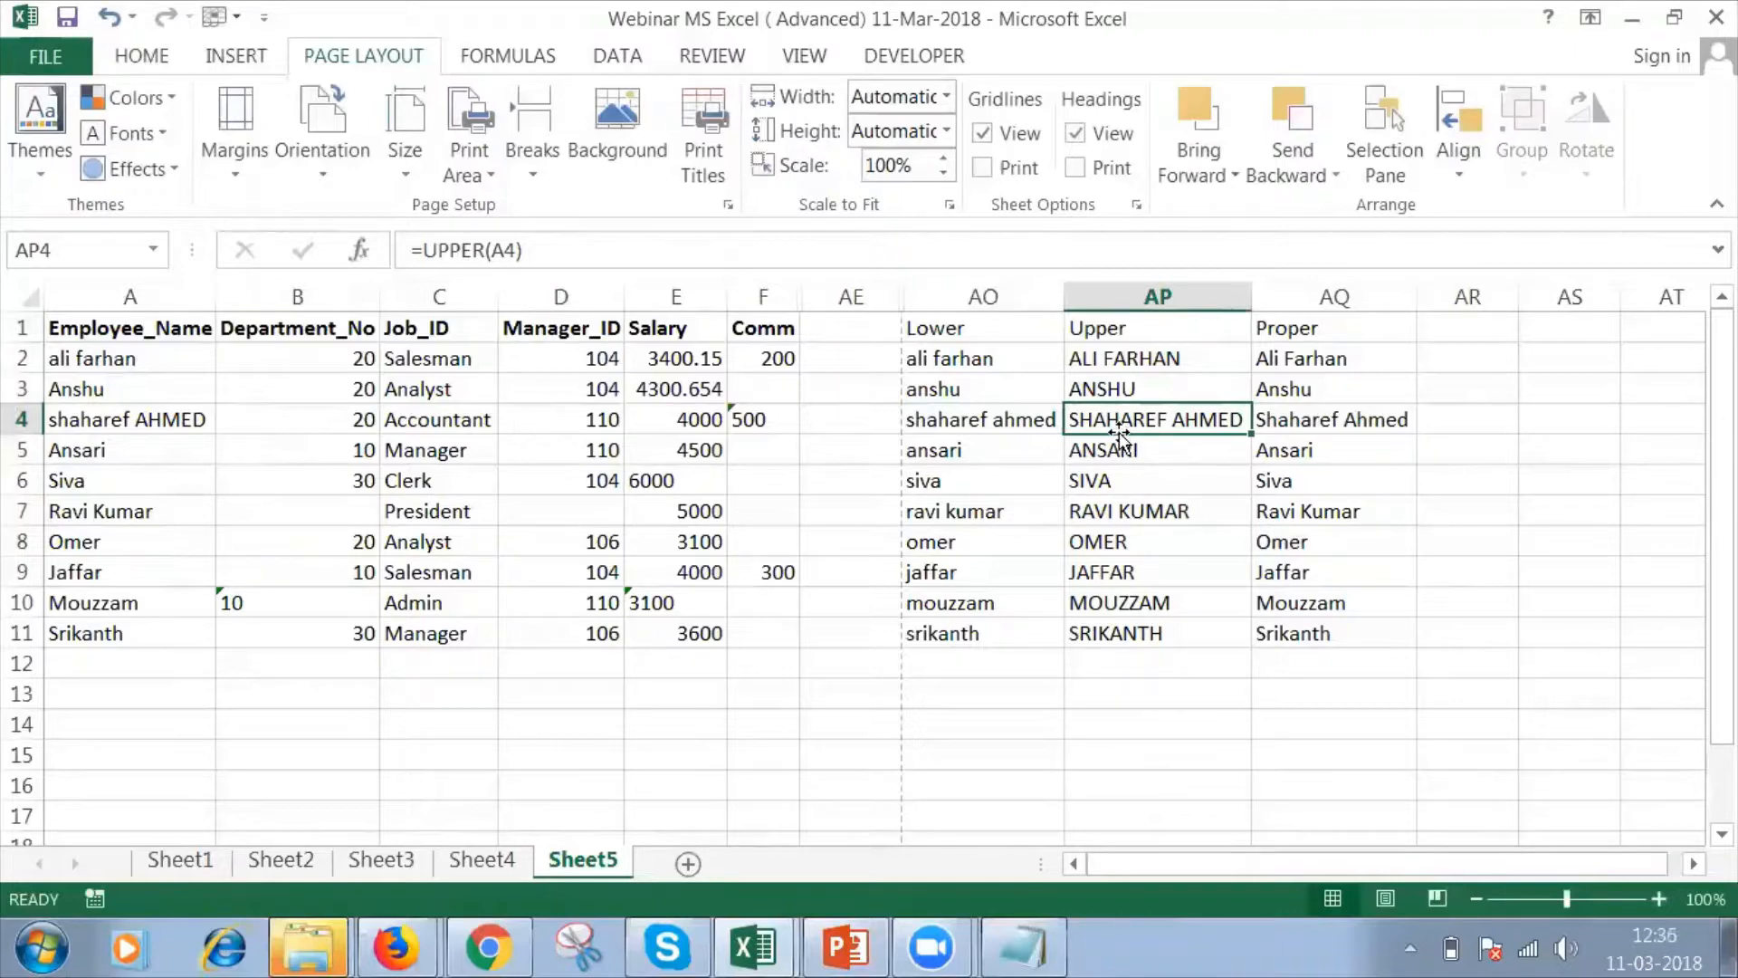
pyautogui.click(1310, 422)
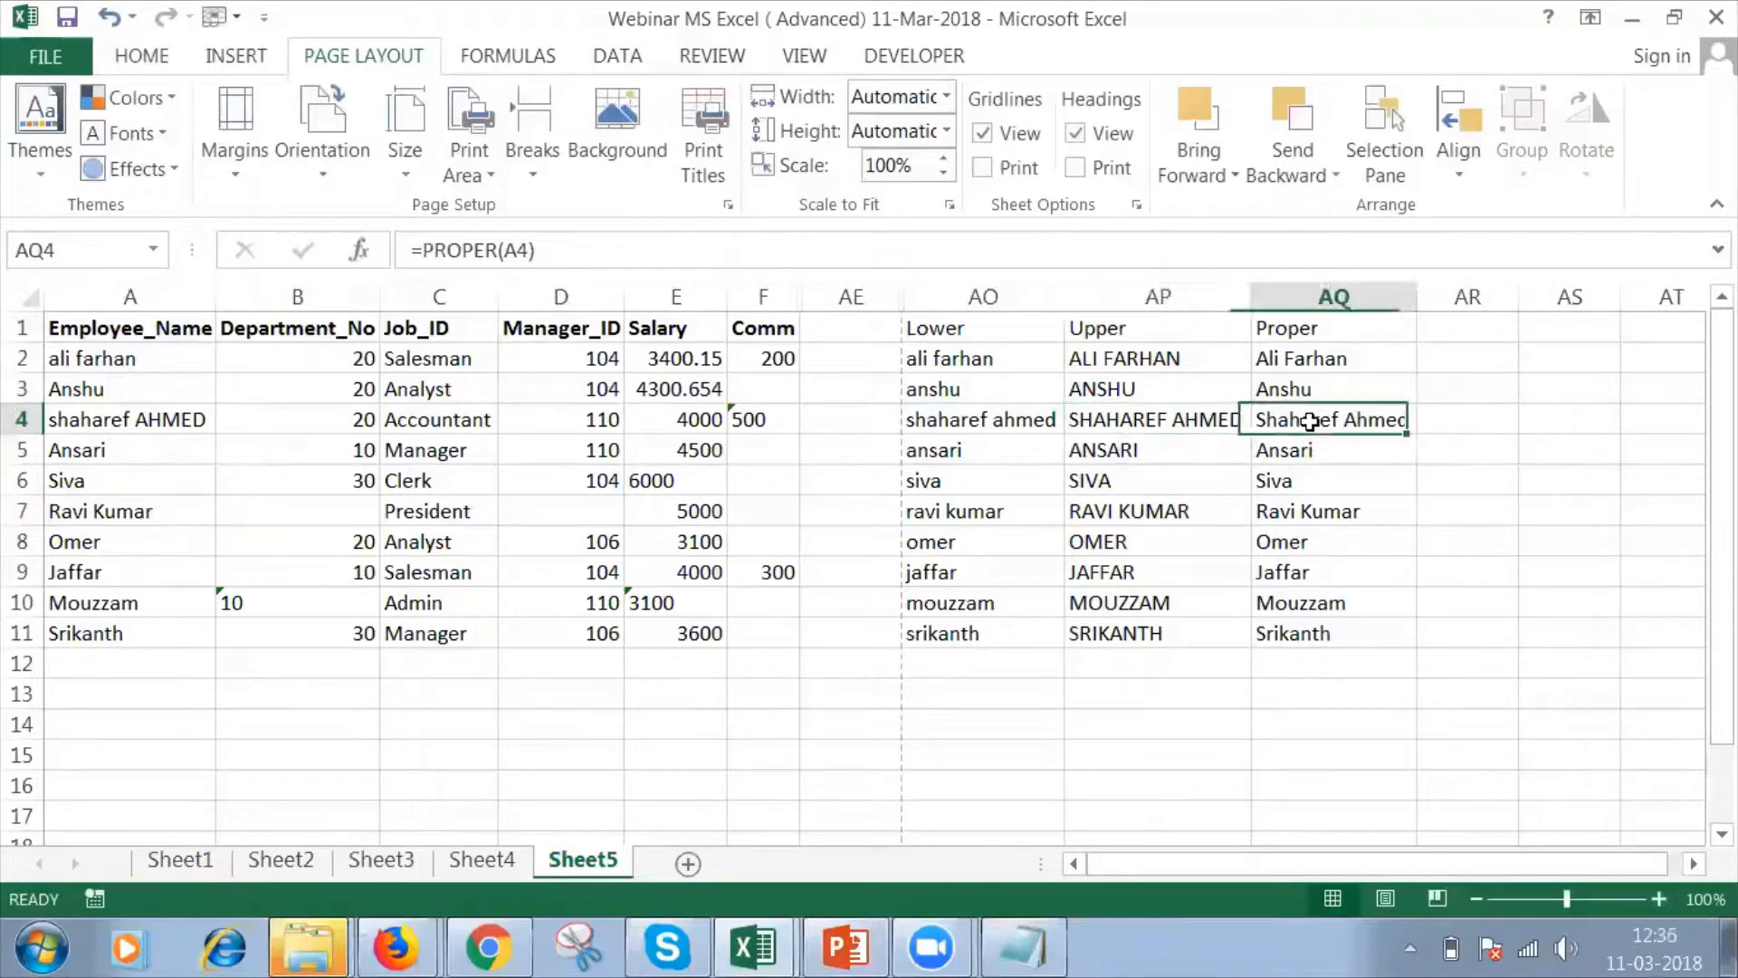
# Copy the PROPER formula in AQ2 and paste it into AS2.
pyautogui.click(1292, 356)
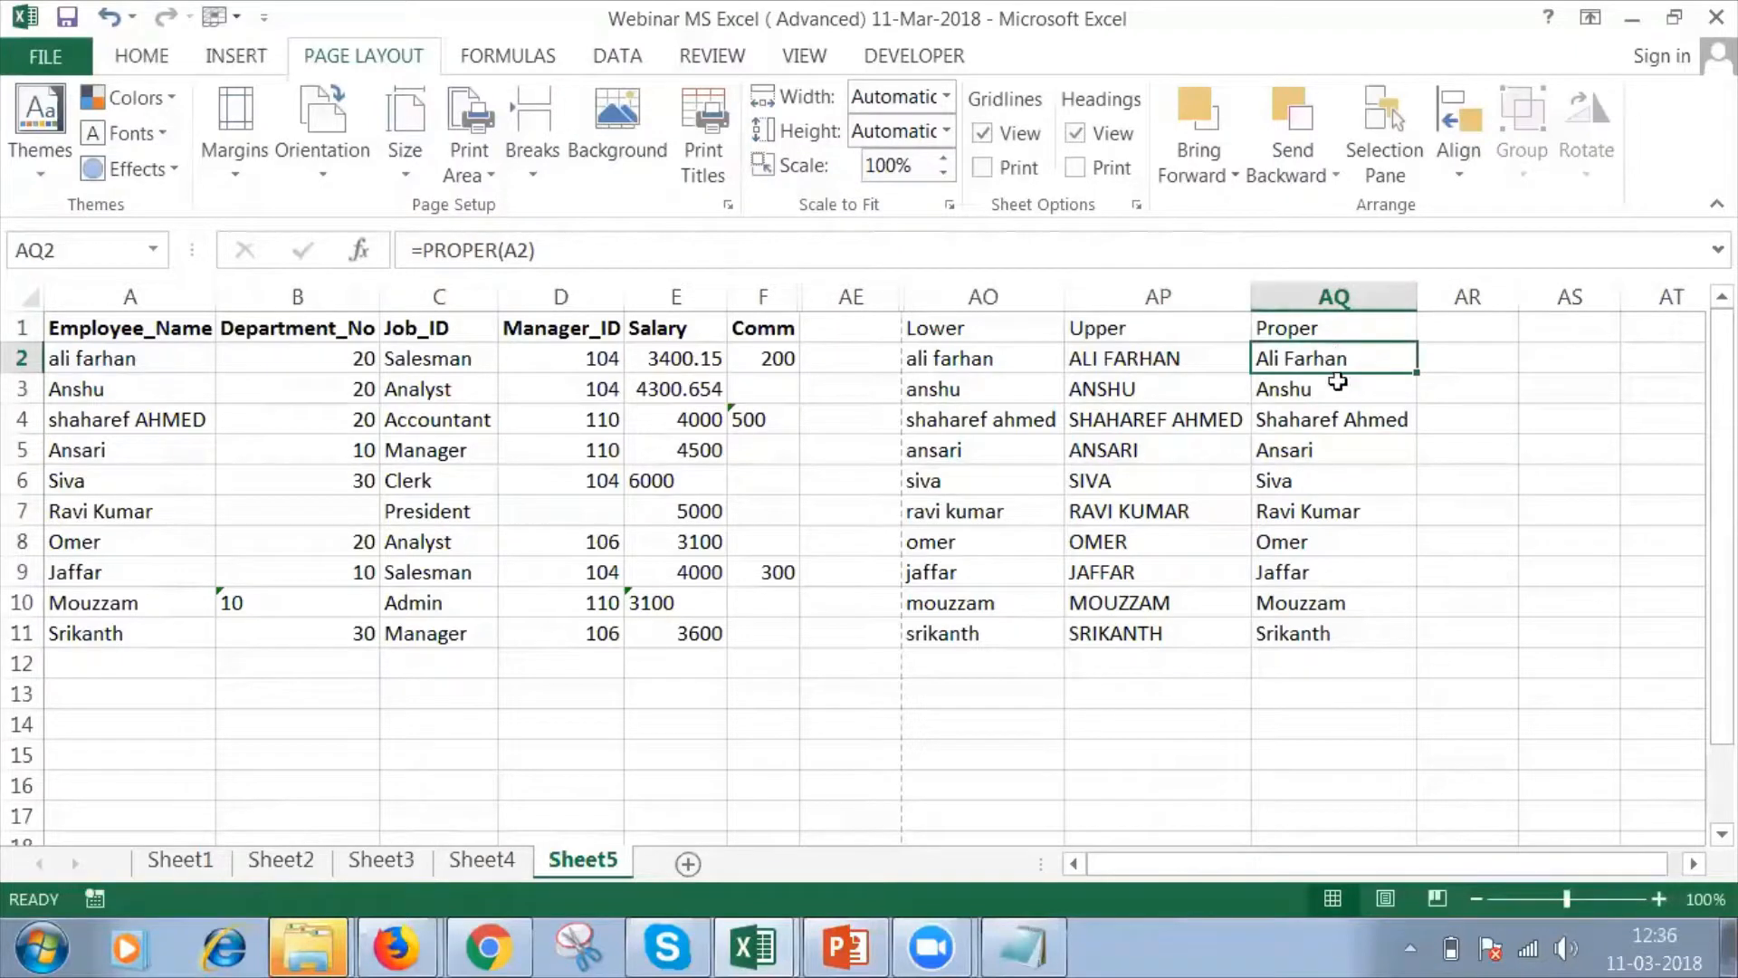
pyautogui.hotkey('ctrl', 'c')
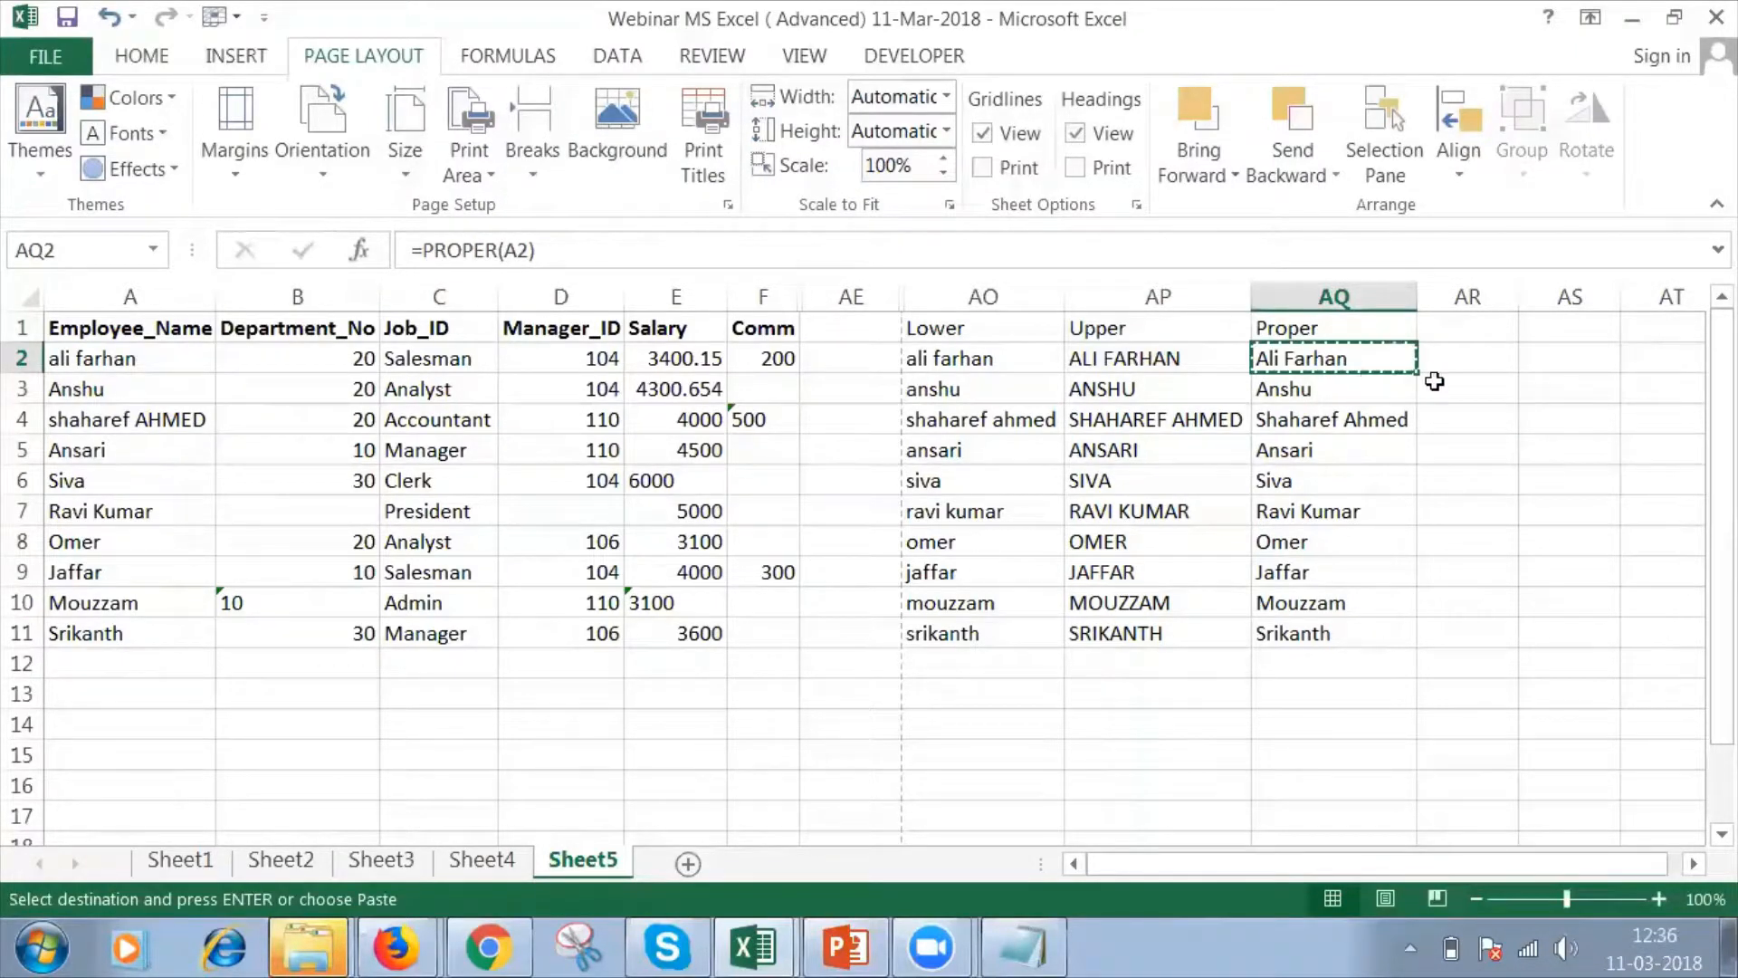
pyautogui.click(1537, 359)
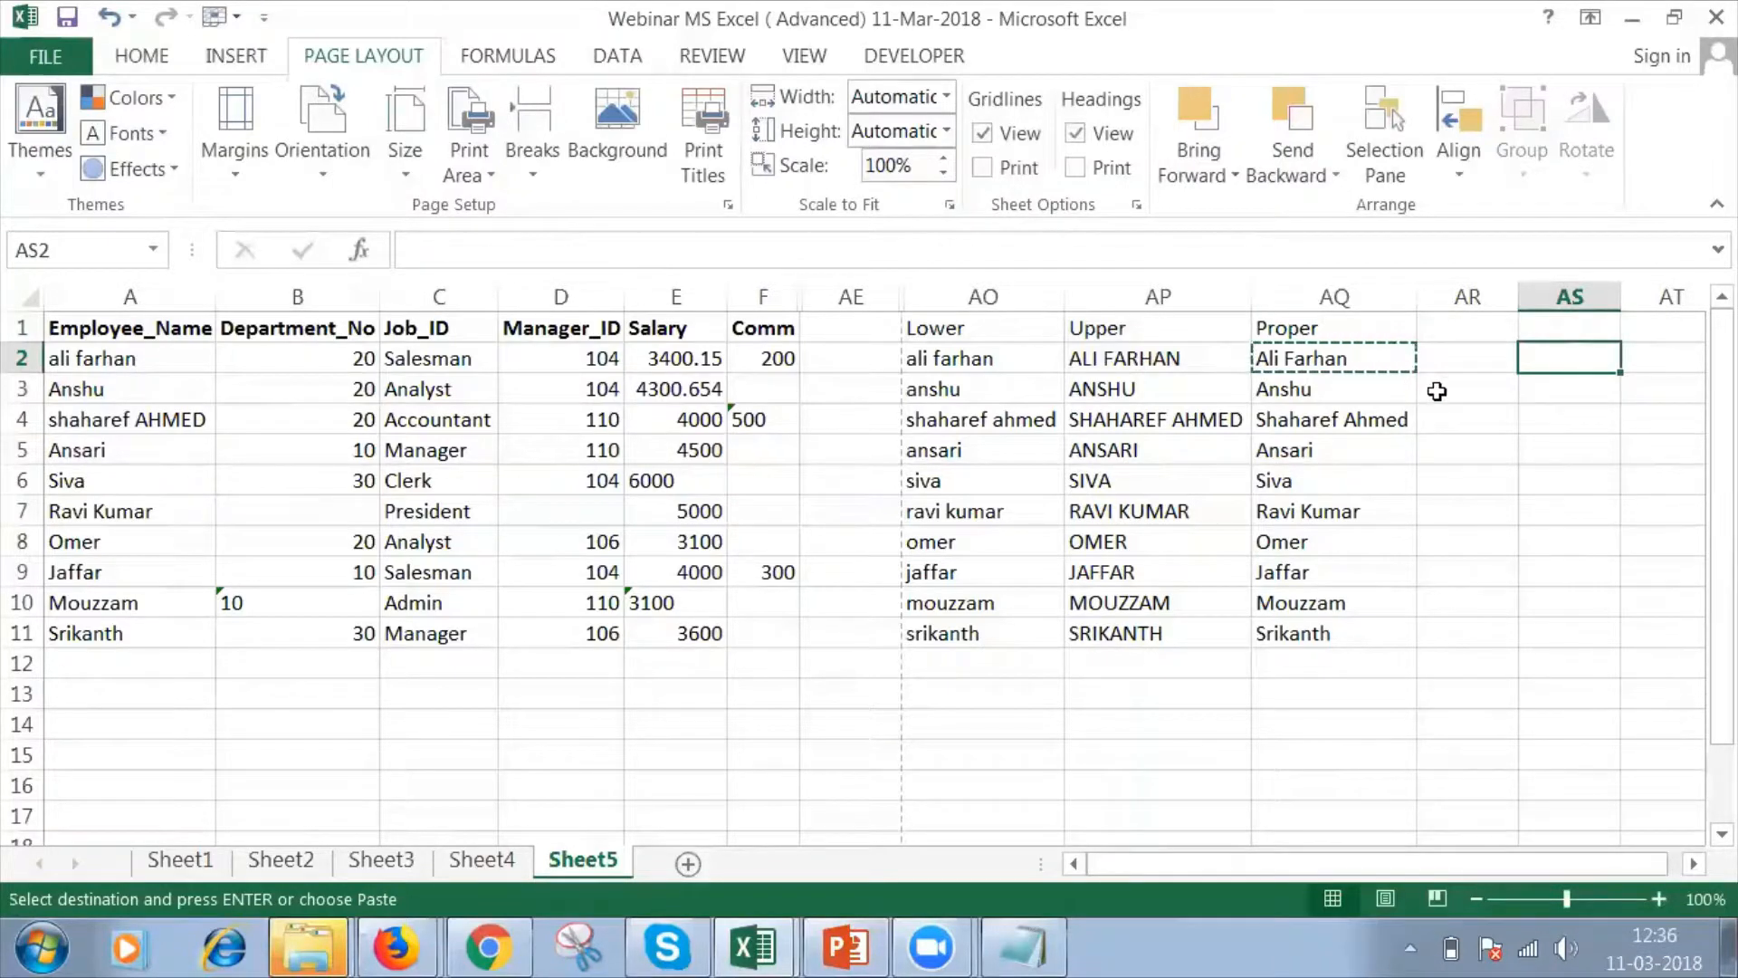
pyautogui.hotkey('ctrl', 'v')
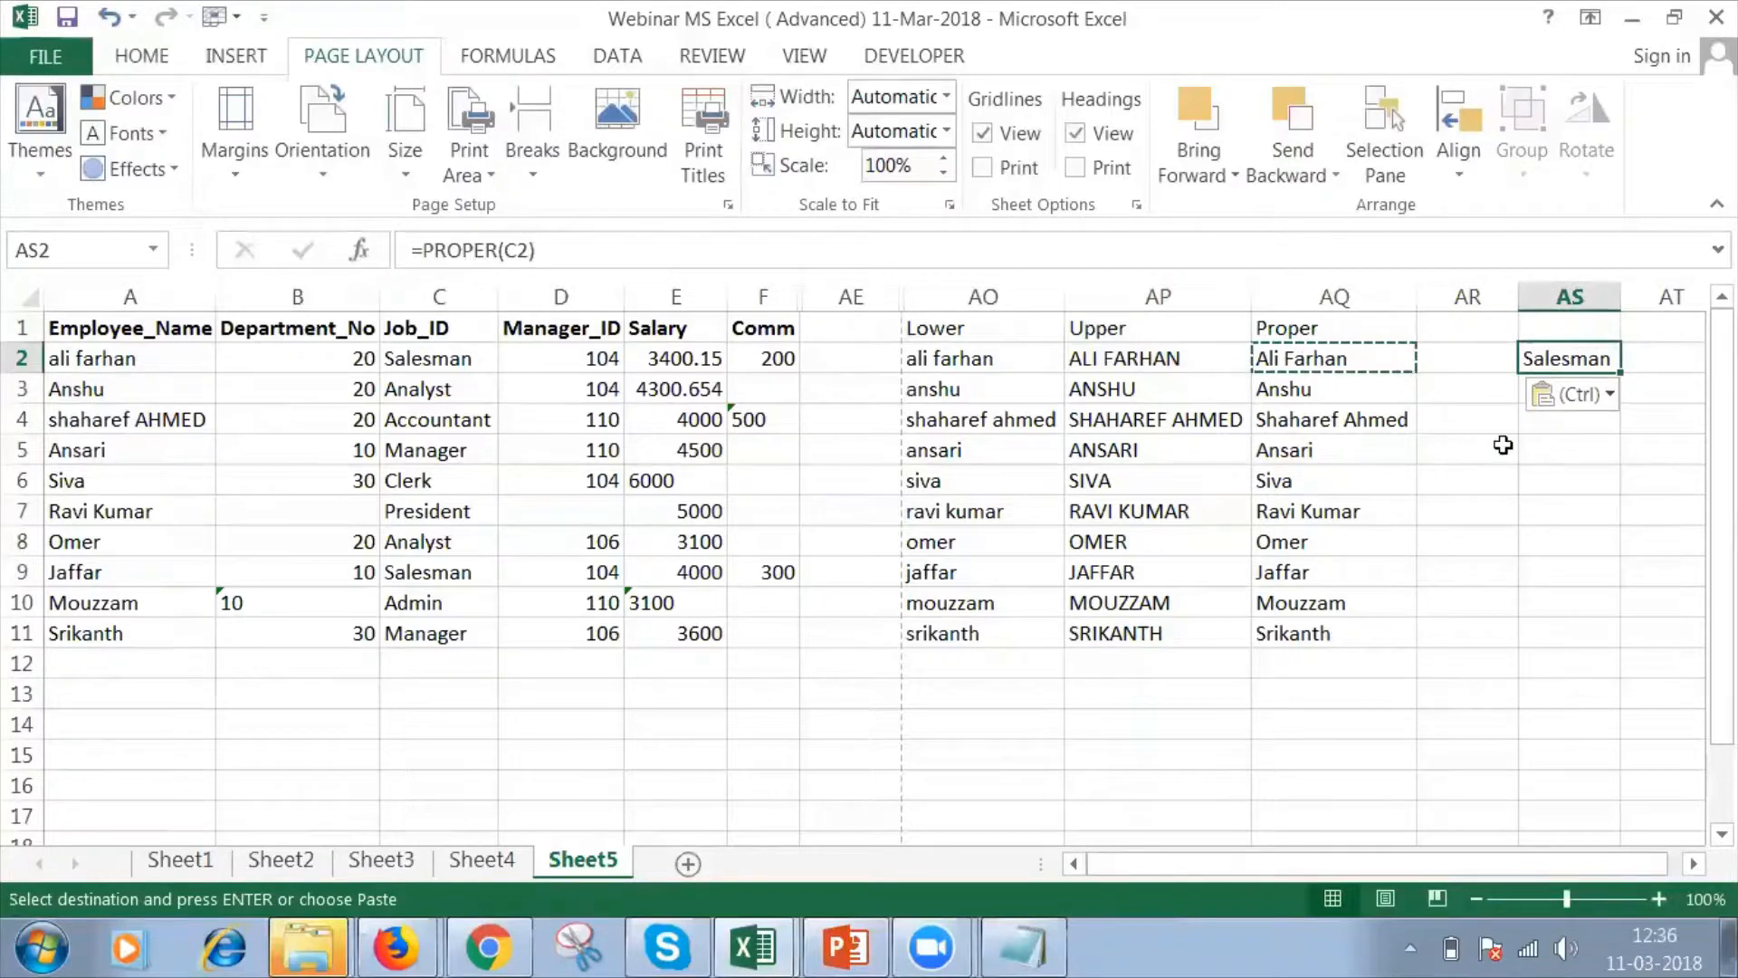
# Compare the PROPER formula in AQ2 with its pasted copy in AS2, and clear AS2.
pyautogui.click(1394, 362)
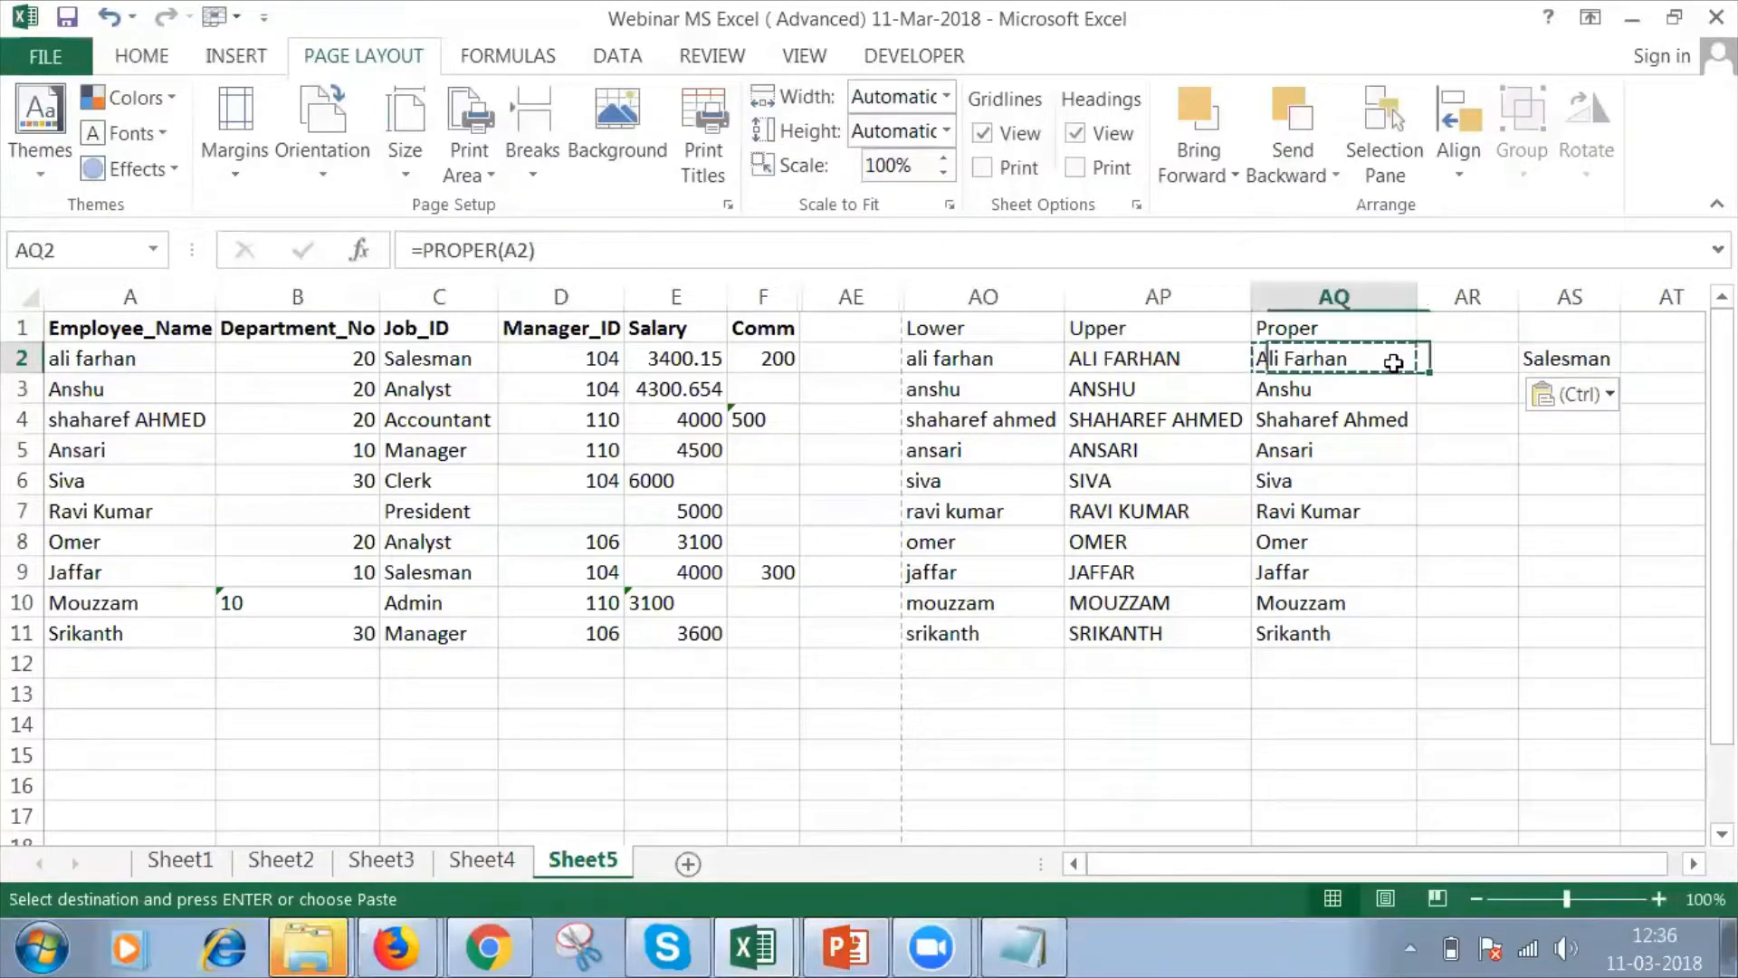
pyautogui.click(1548, 362)
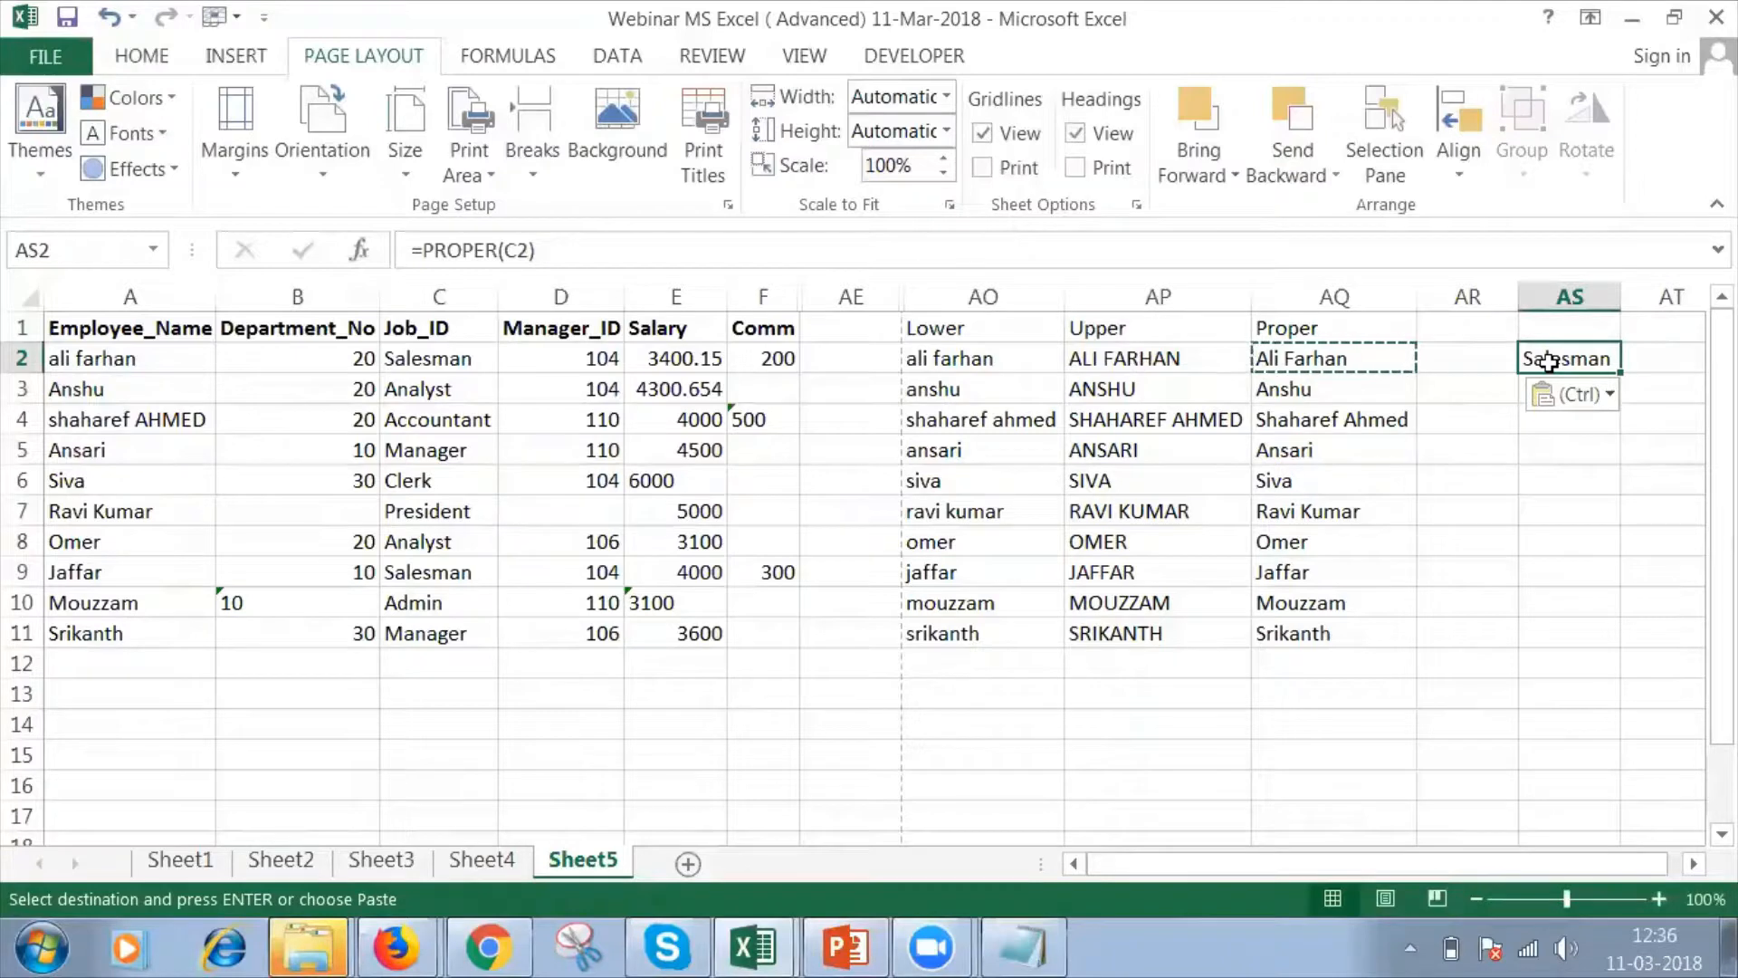
pyautogui.press('Delete')
# Copy the PROPER result in AQ2 and paste it into AS2 as values only.
pyautogui.click(1406, 355)
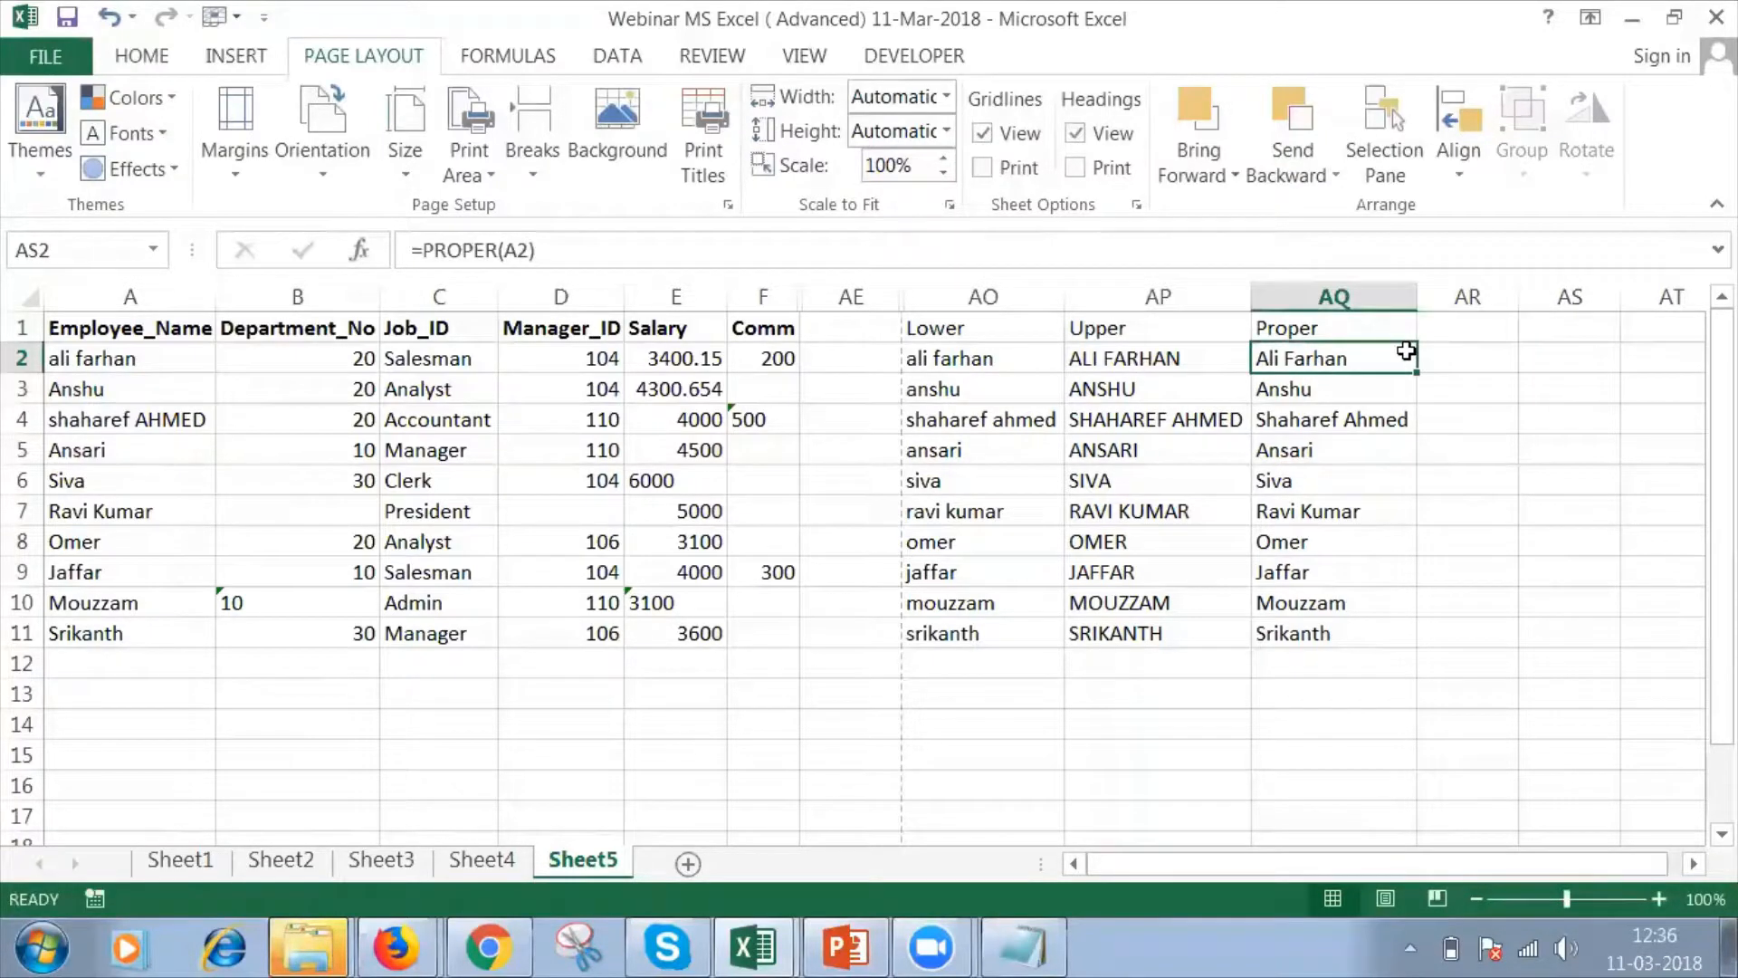
pyautogui.hotkey('ctrl', 'c')
pyautogui.click(1539, 358)
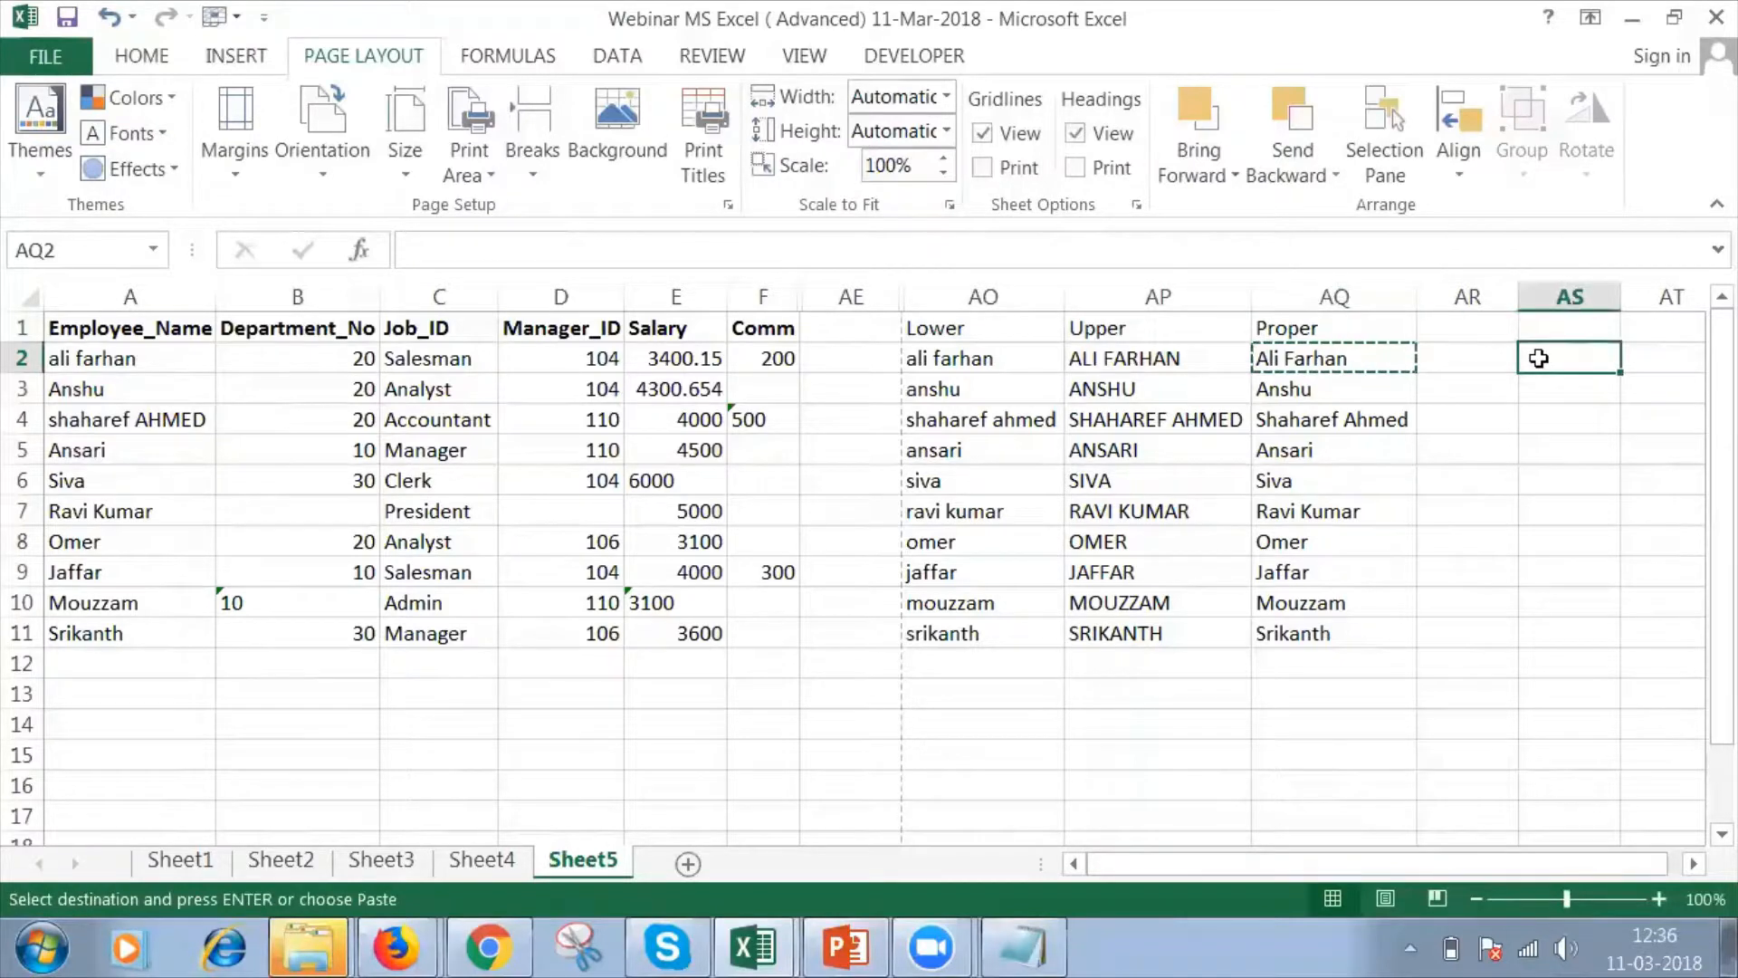
pyautogui.rightClick(1538, 358)
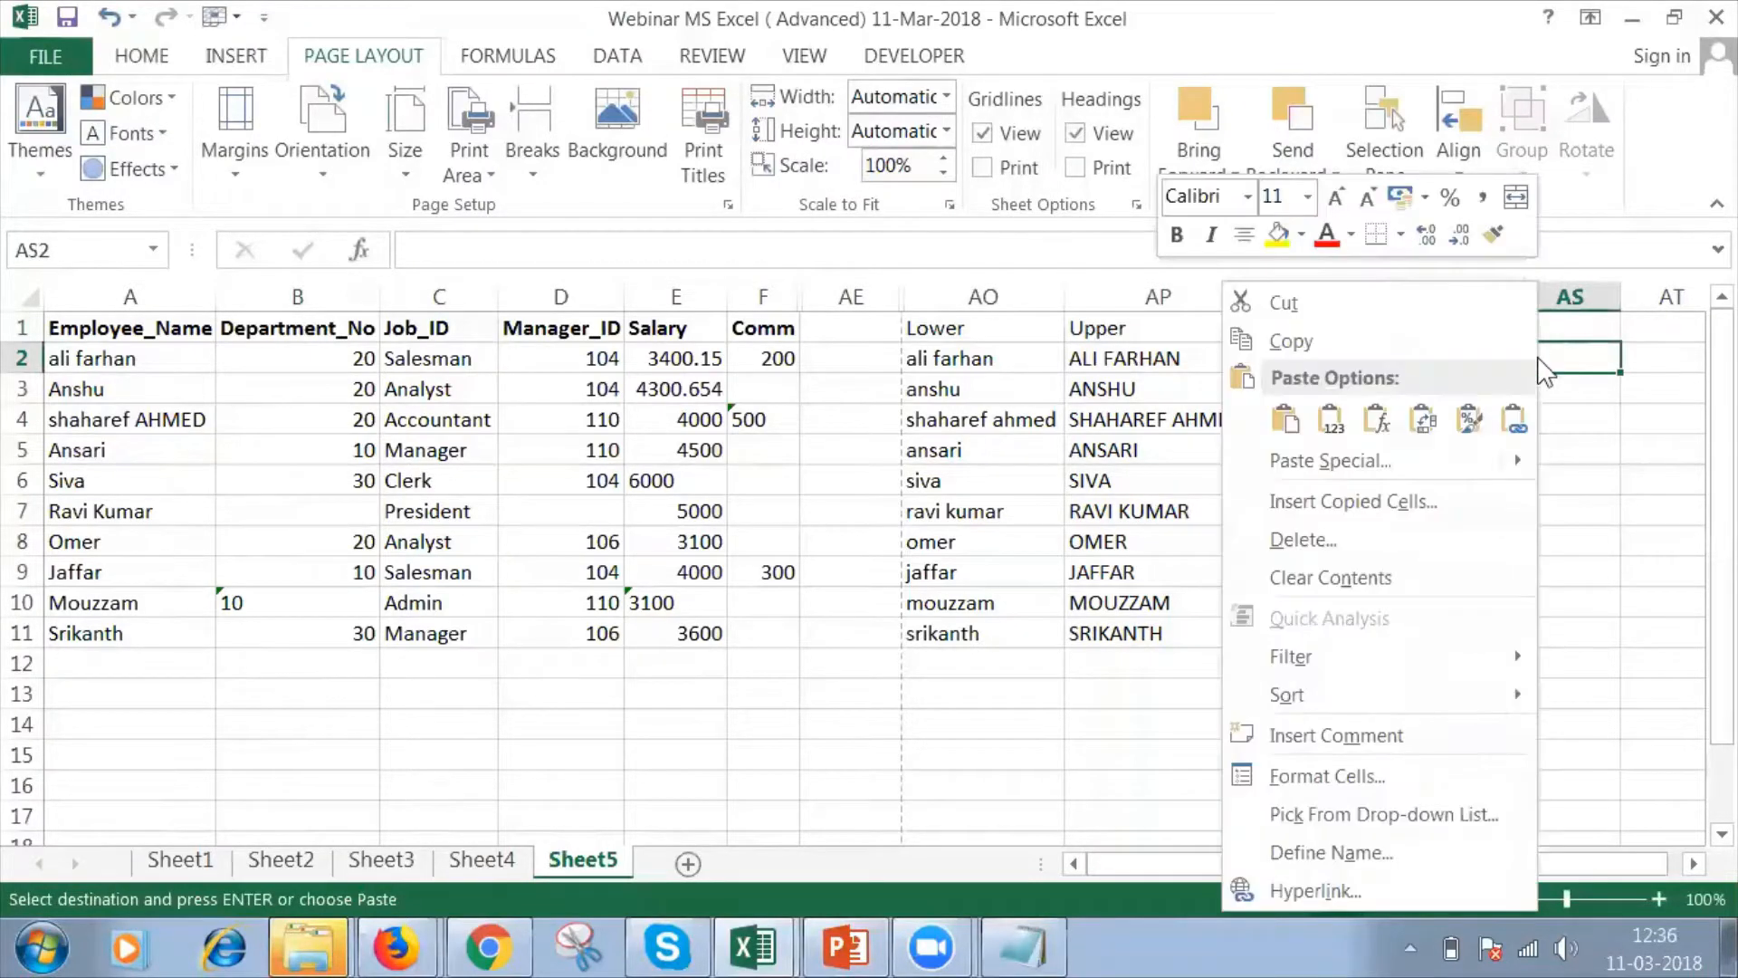
pyautogui.click(1331, 419)
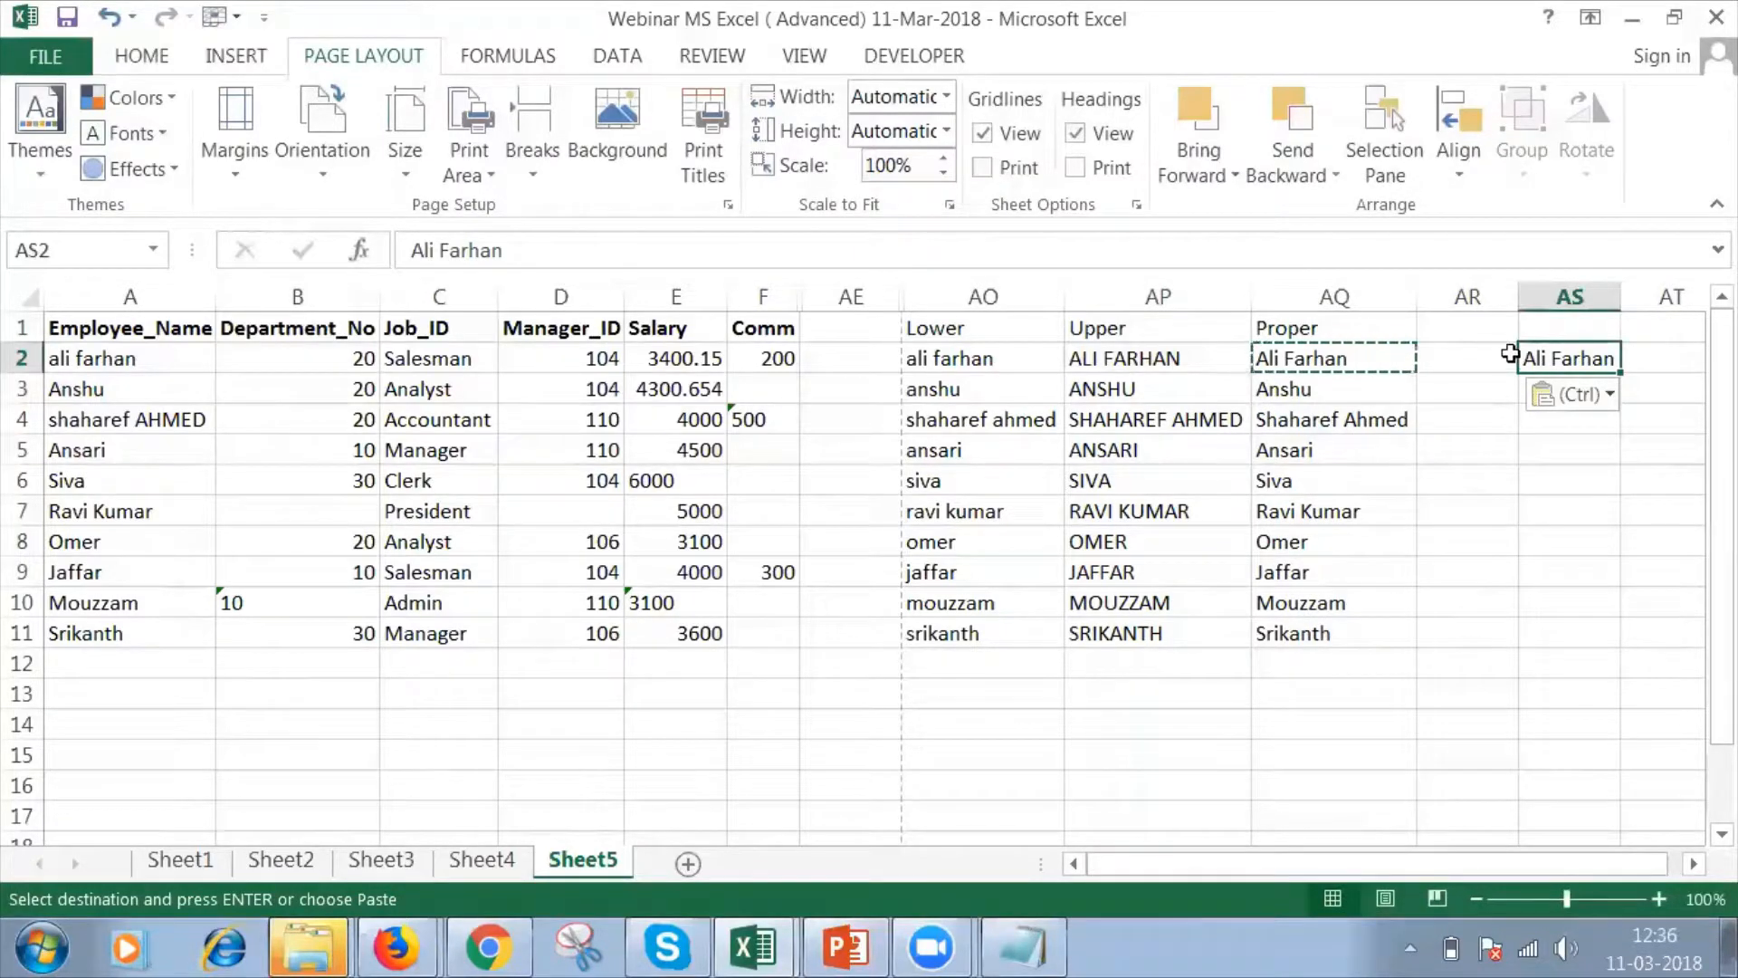
# Compare the formula in AQ2 and source cells A4 and C2 with the pasted value in AS2, and clear AS2.
pyautogui.click(1346, 353)
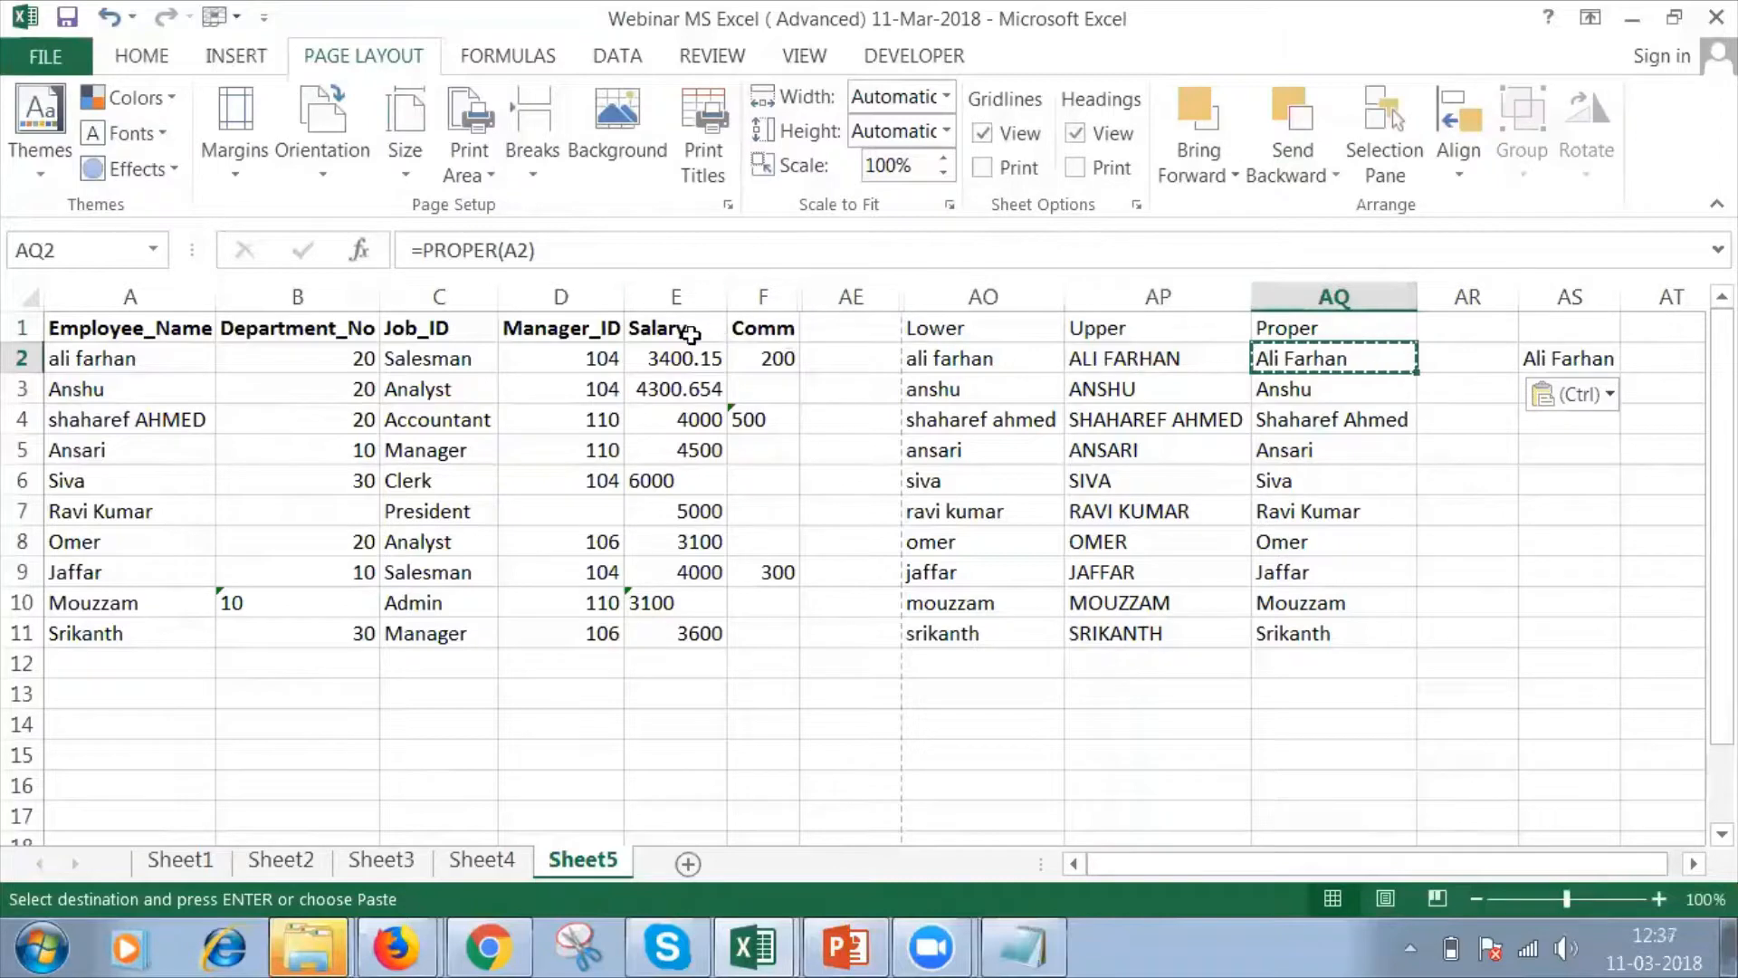
pyautogui.click(1341, 288)
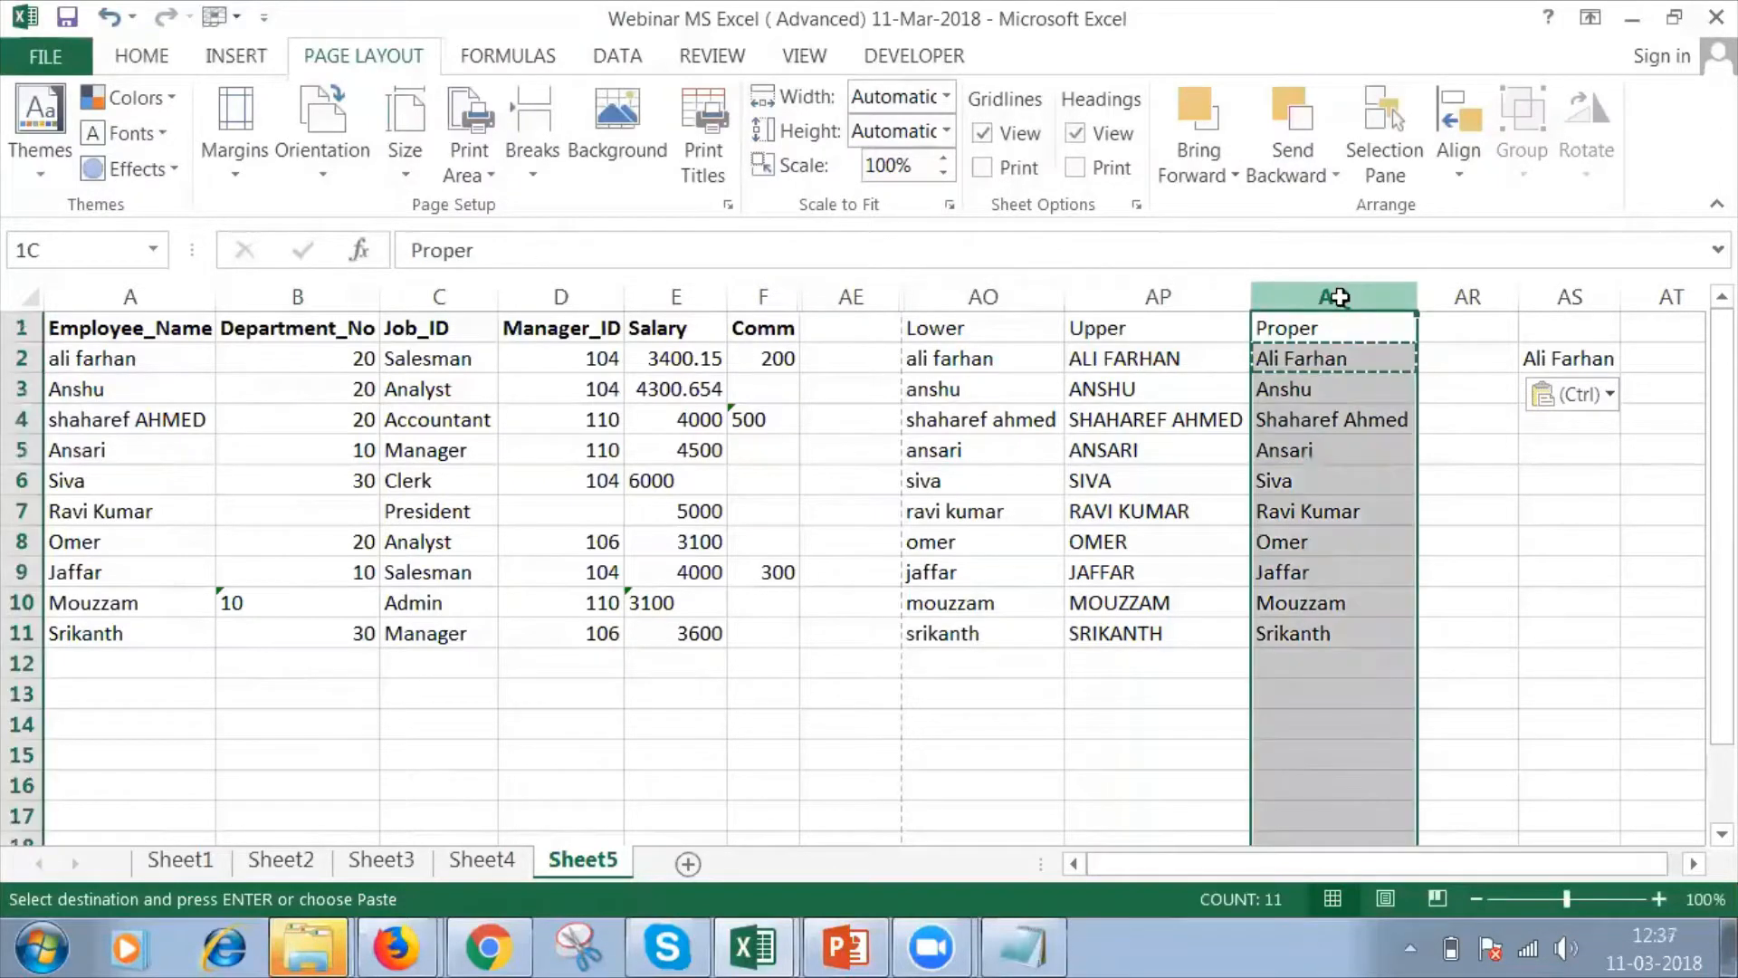
pyautogui.click(83, 422)
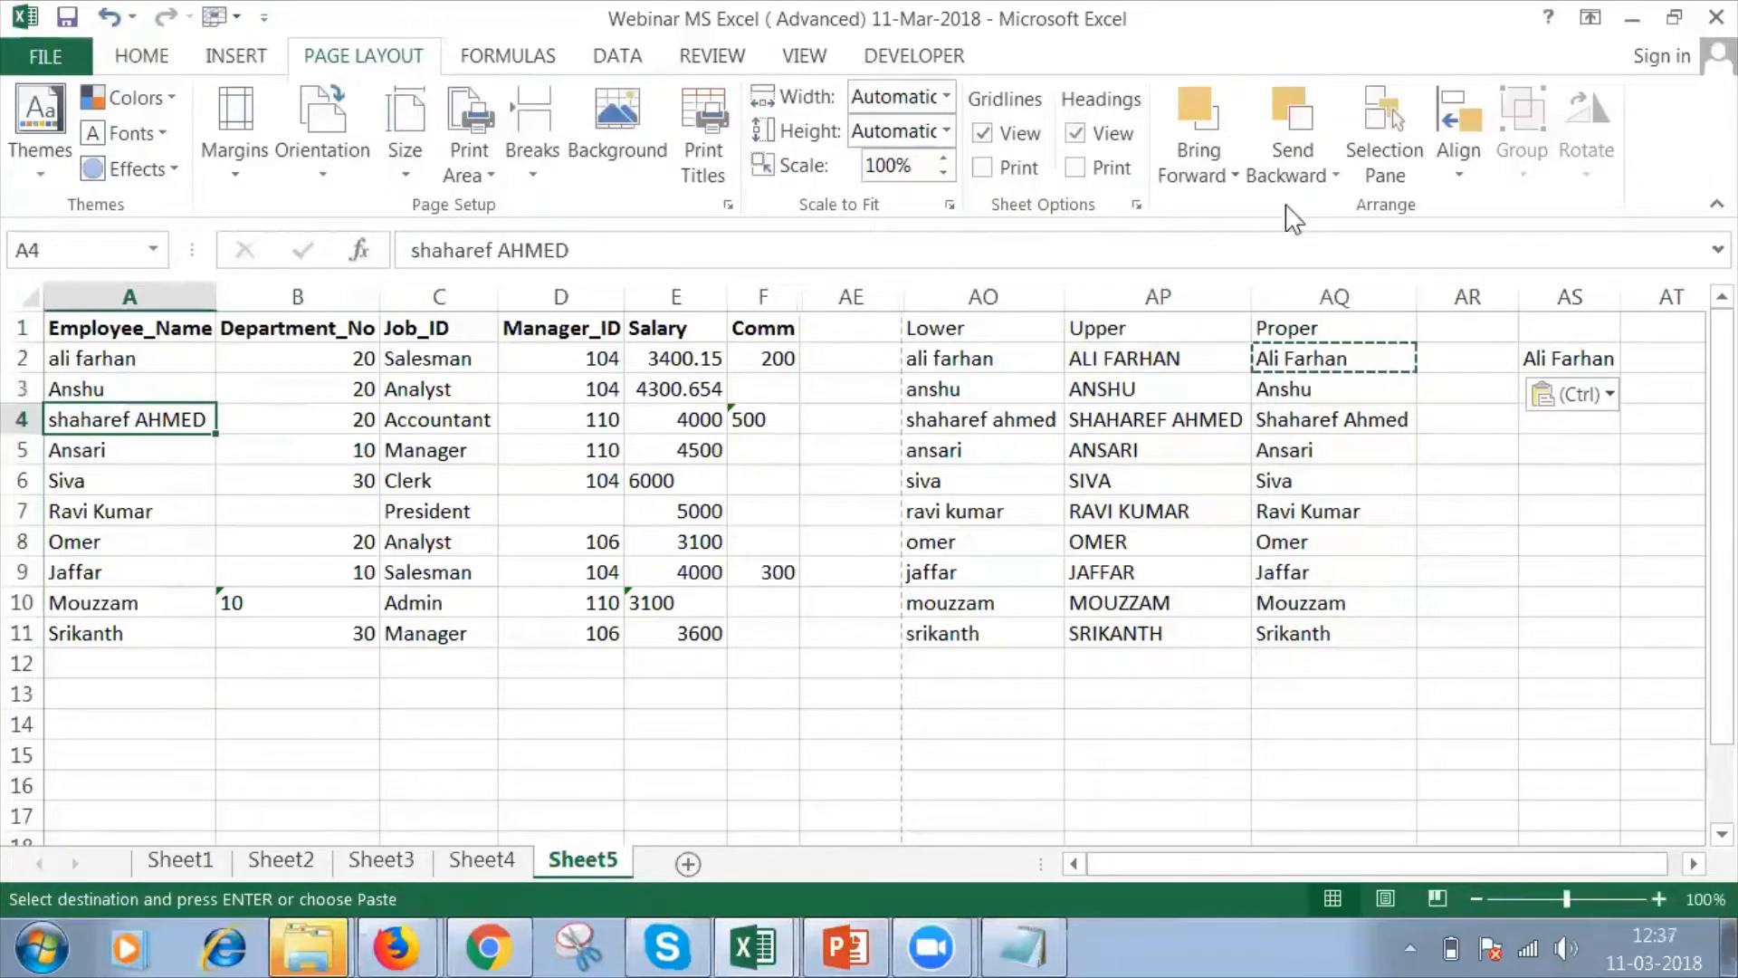
pyautogui.click(432, 360)
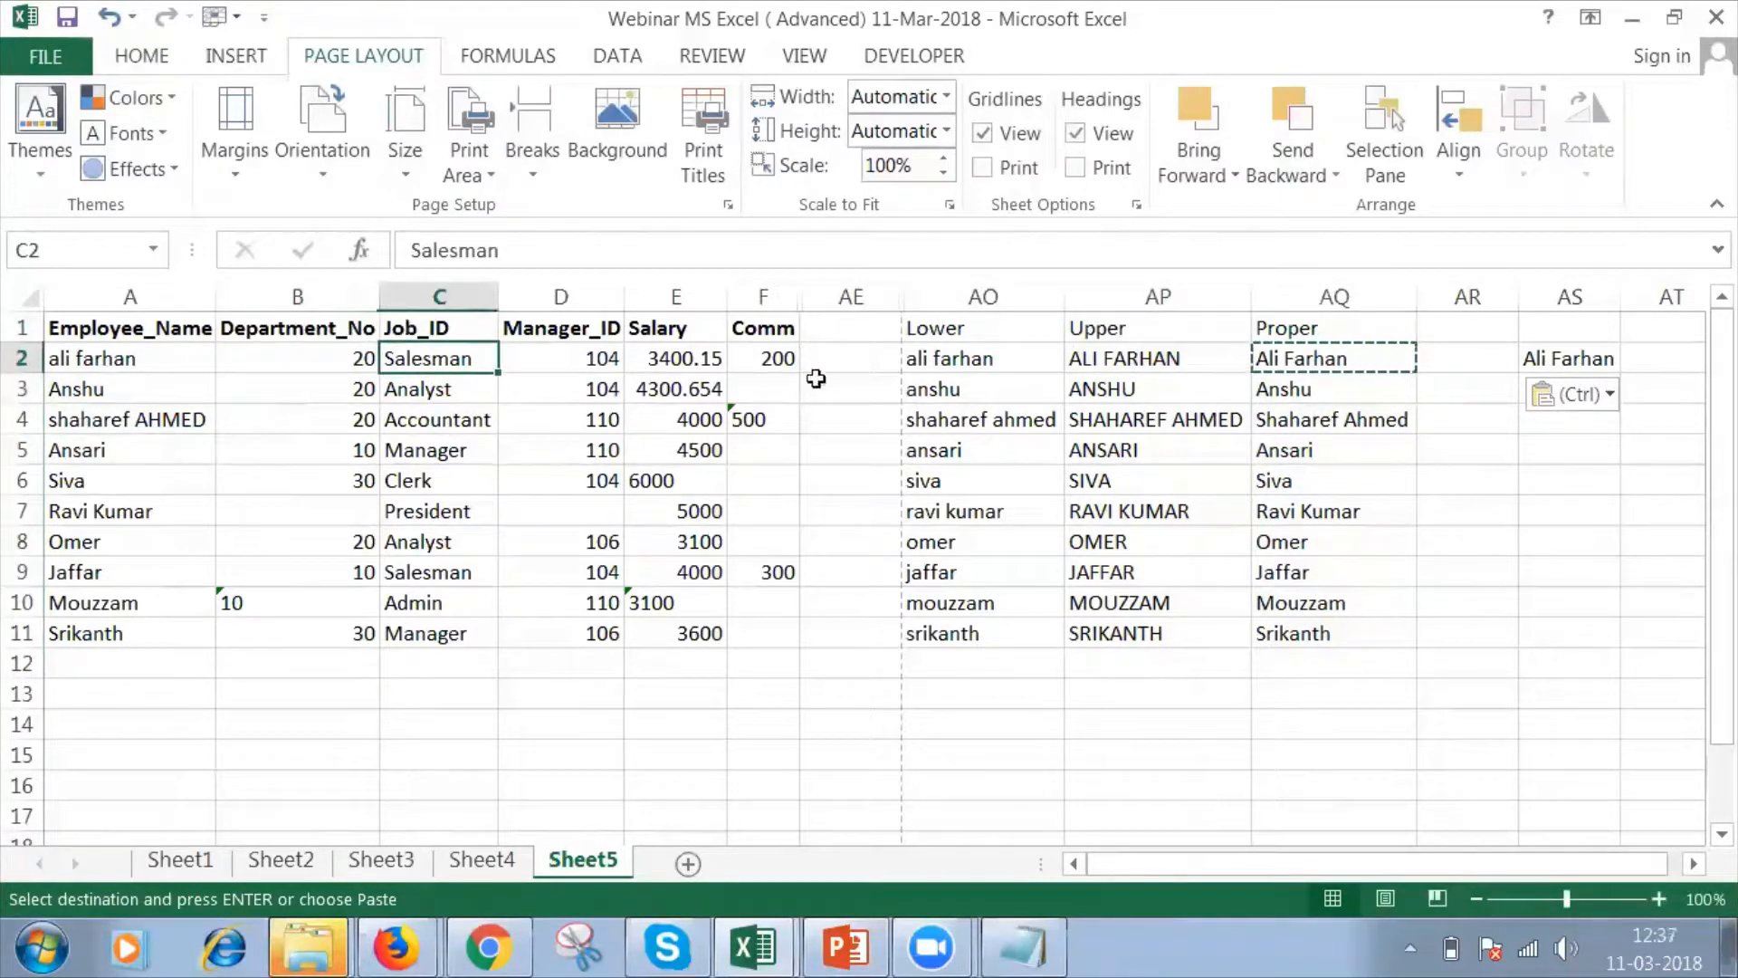
pyautogui.click(1592, 358)
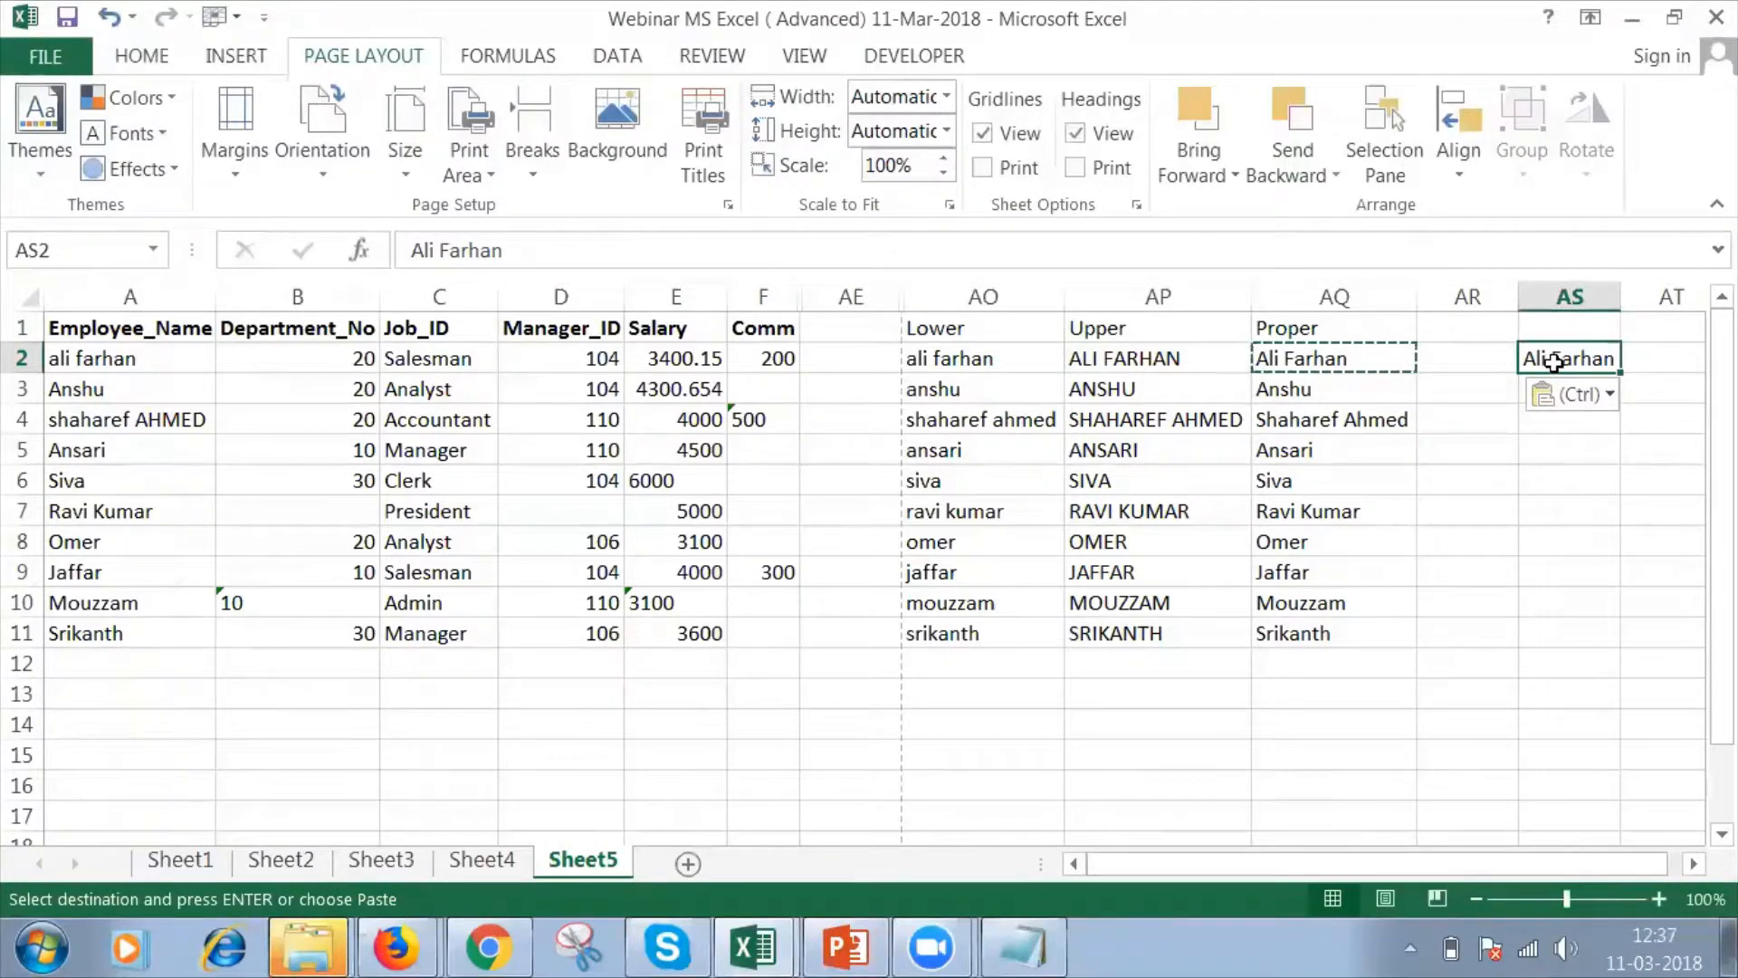
pyautogui.doubleClick(1491, 356)
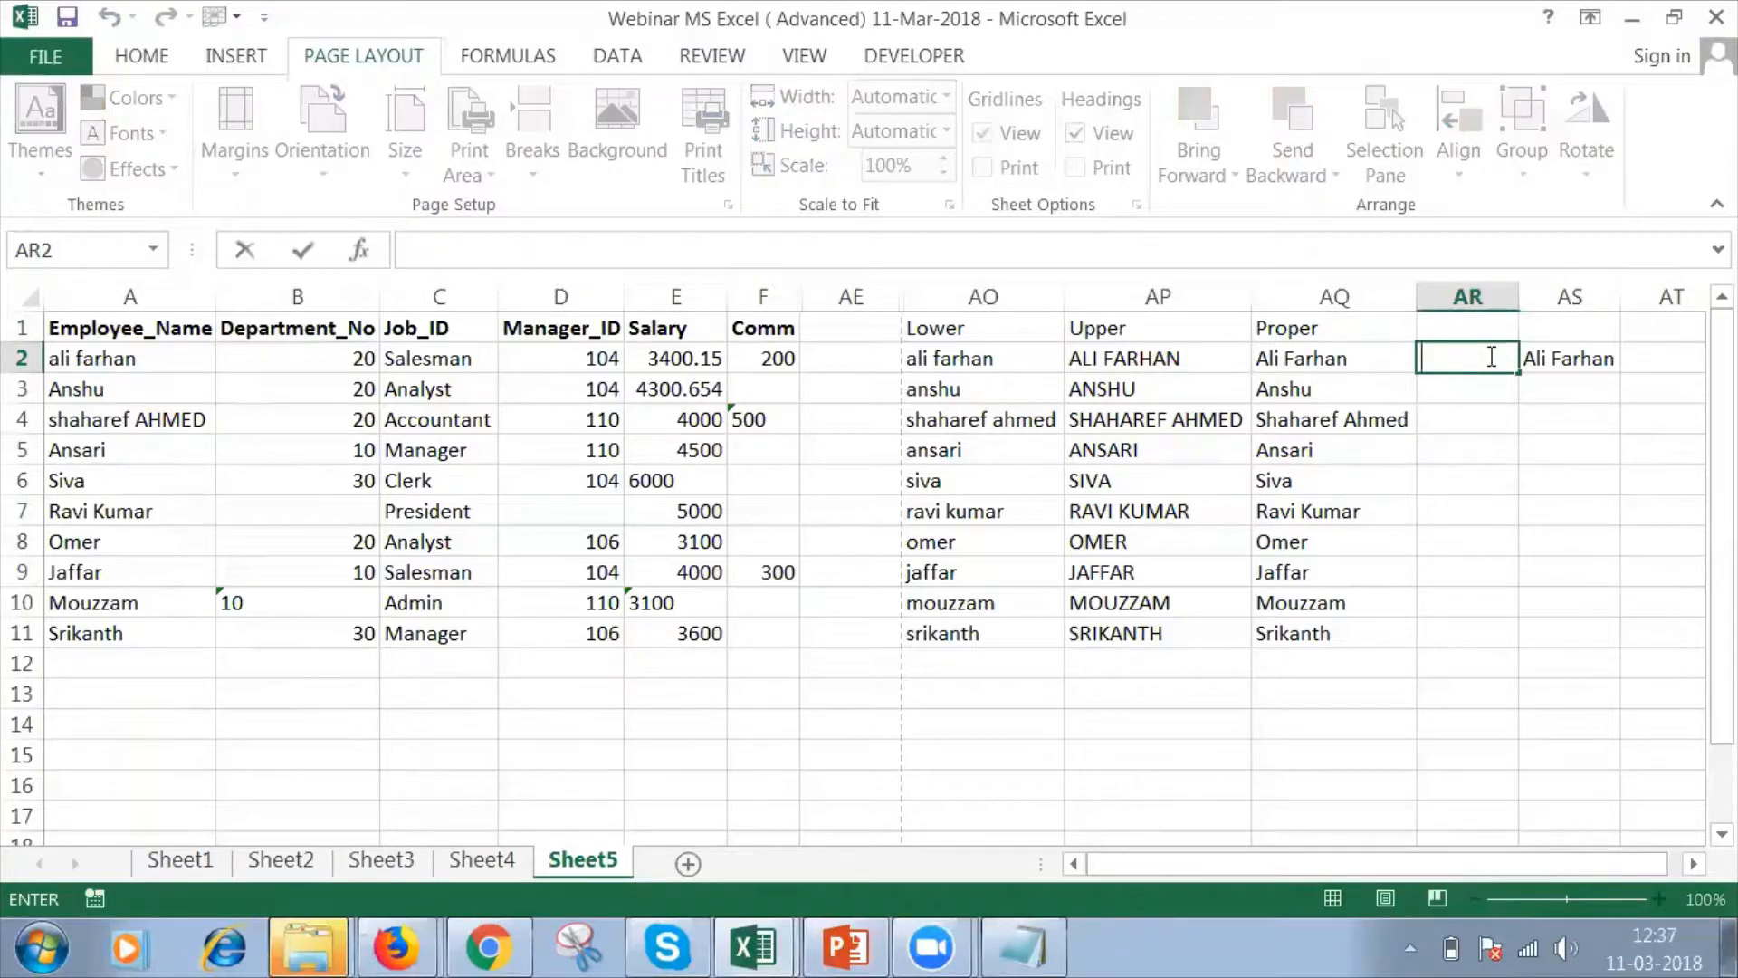
pyautogui.click(1600, 358)
pyautogui.press('Delete')
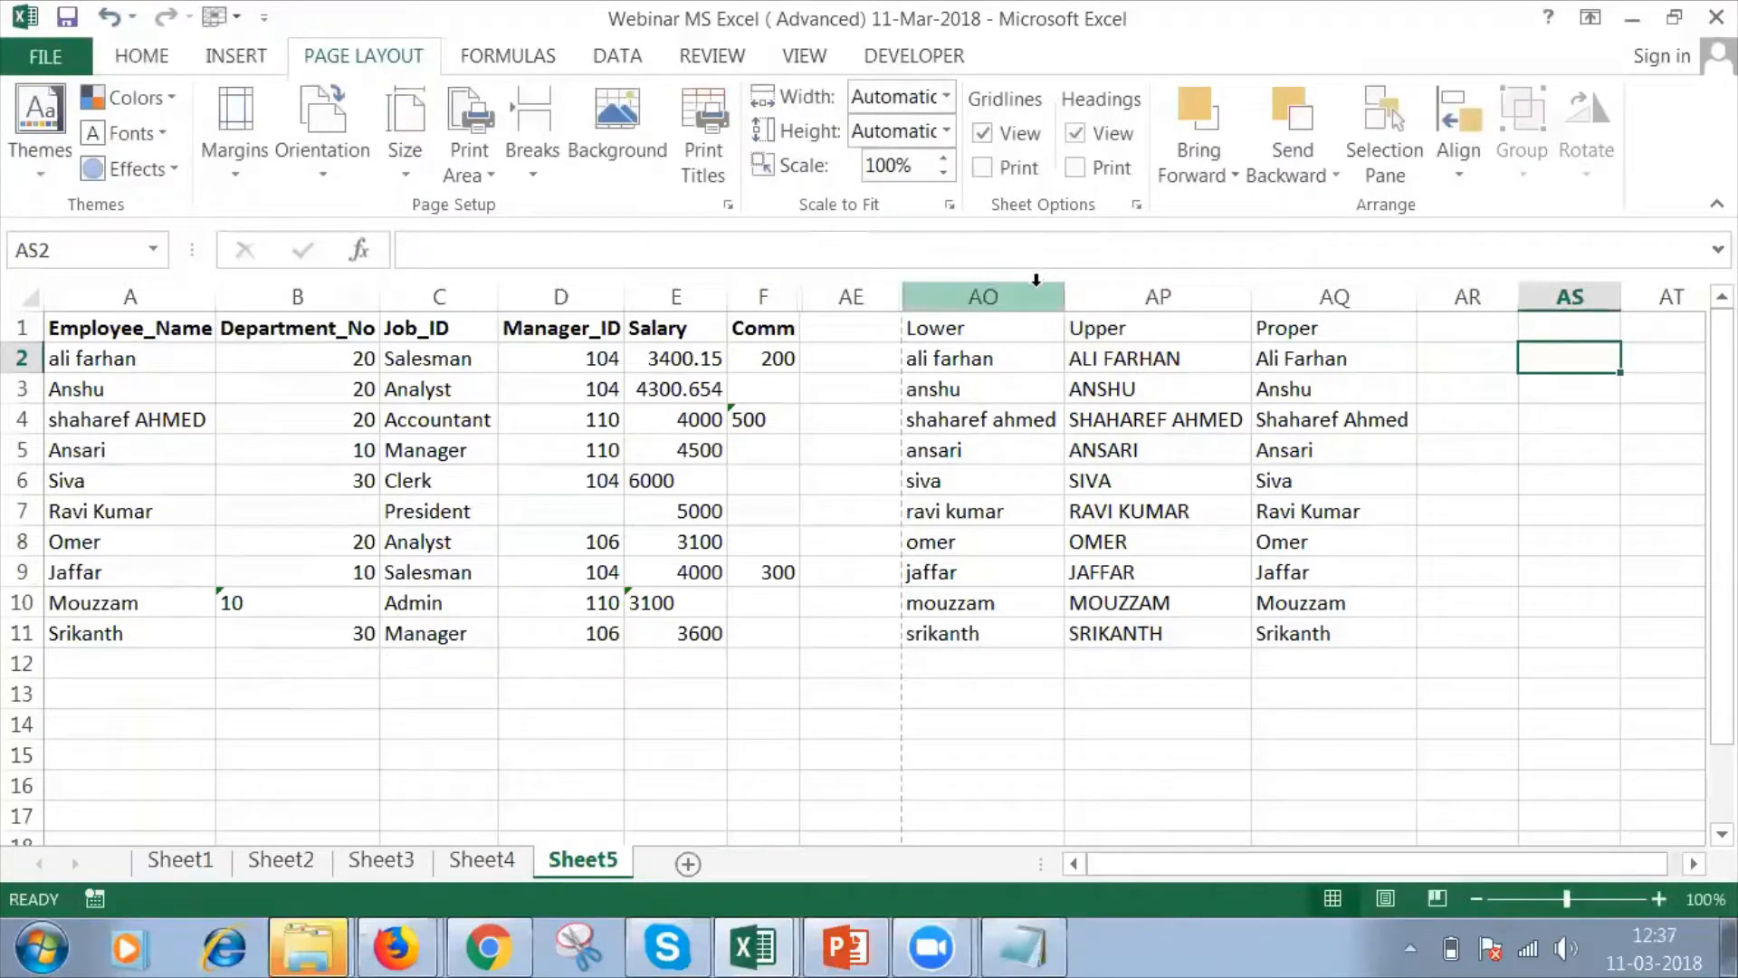
# Hide the Lower, Upper and Proper columns AO through AQ.
pyautogui.moveTo(1037, 284); pyautogui.dragTo(1273, 299)
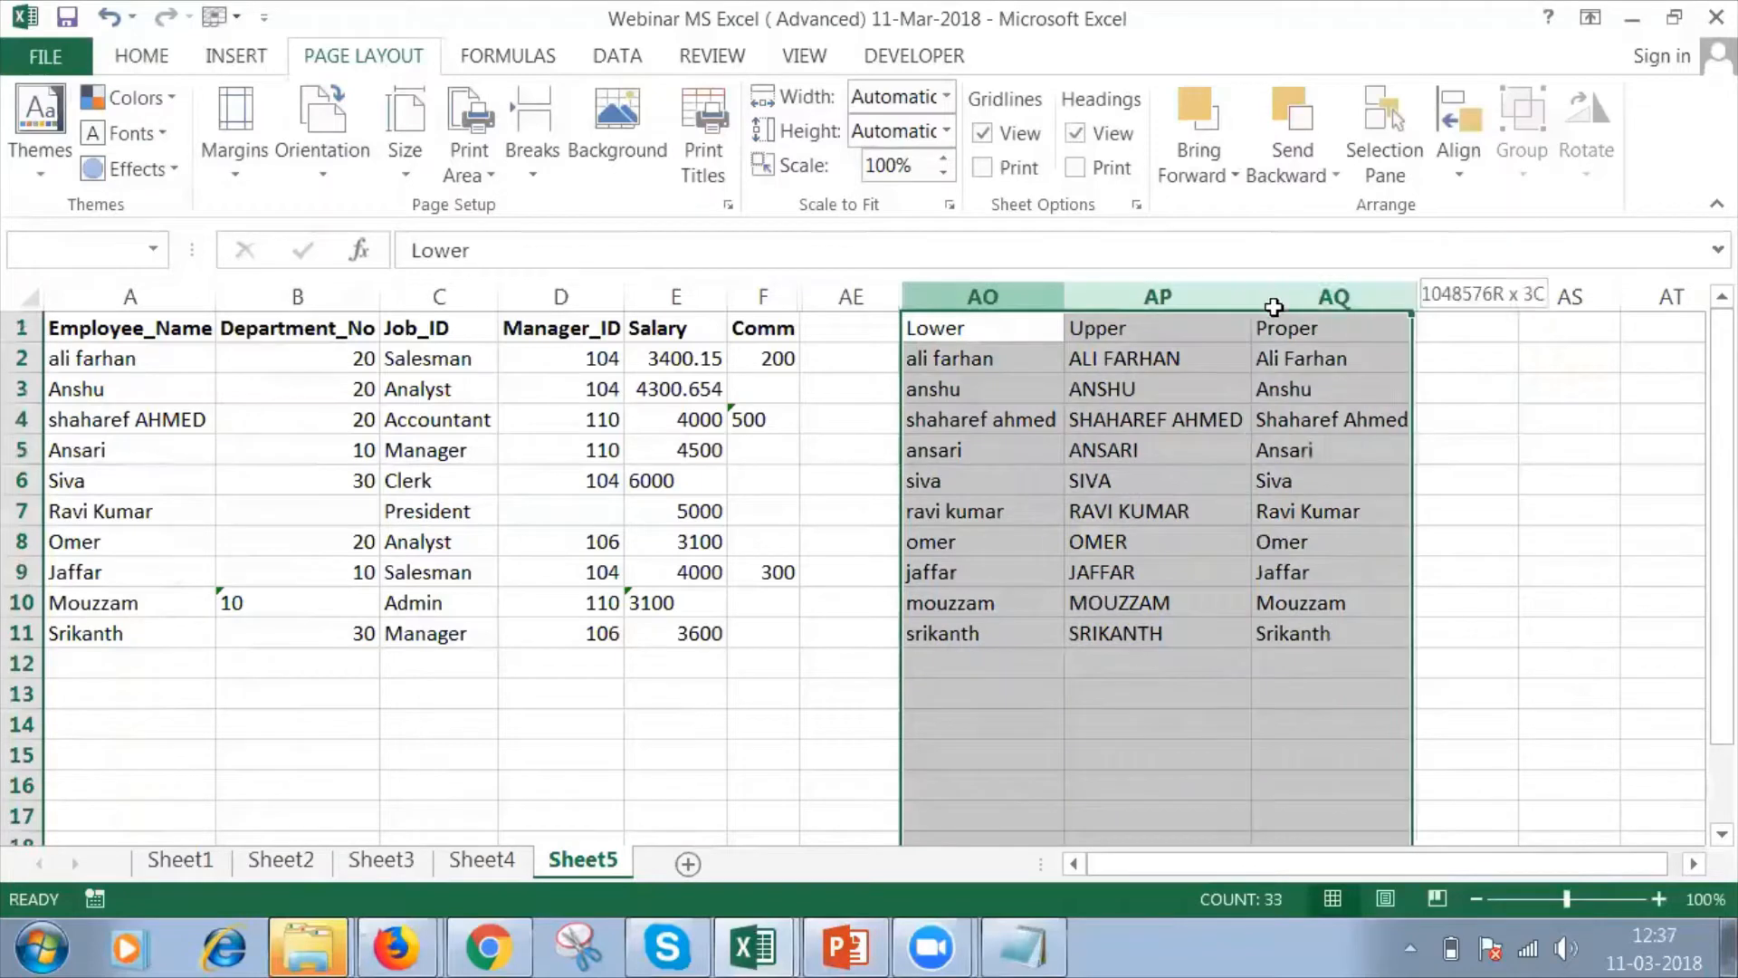
pyautogui.rightClick(1191, 467)
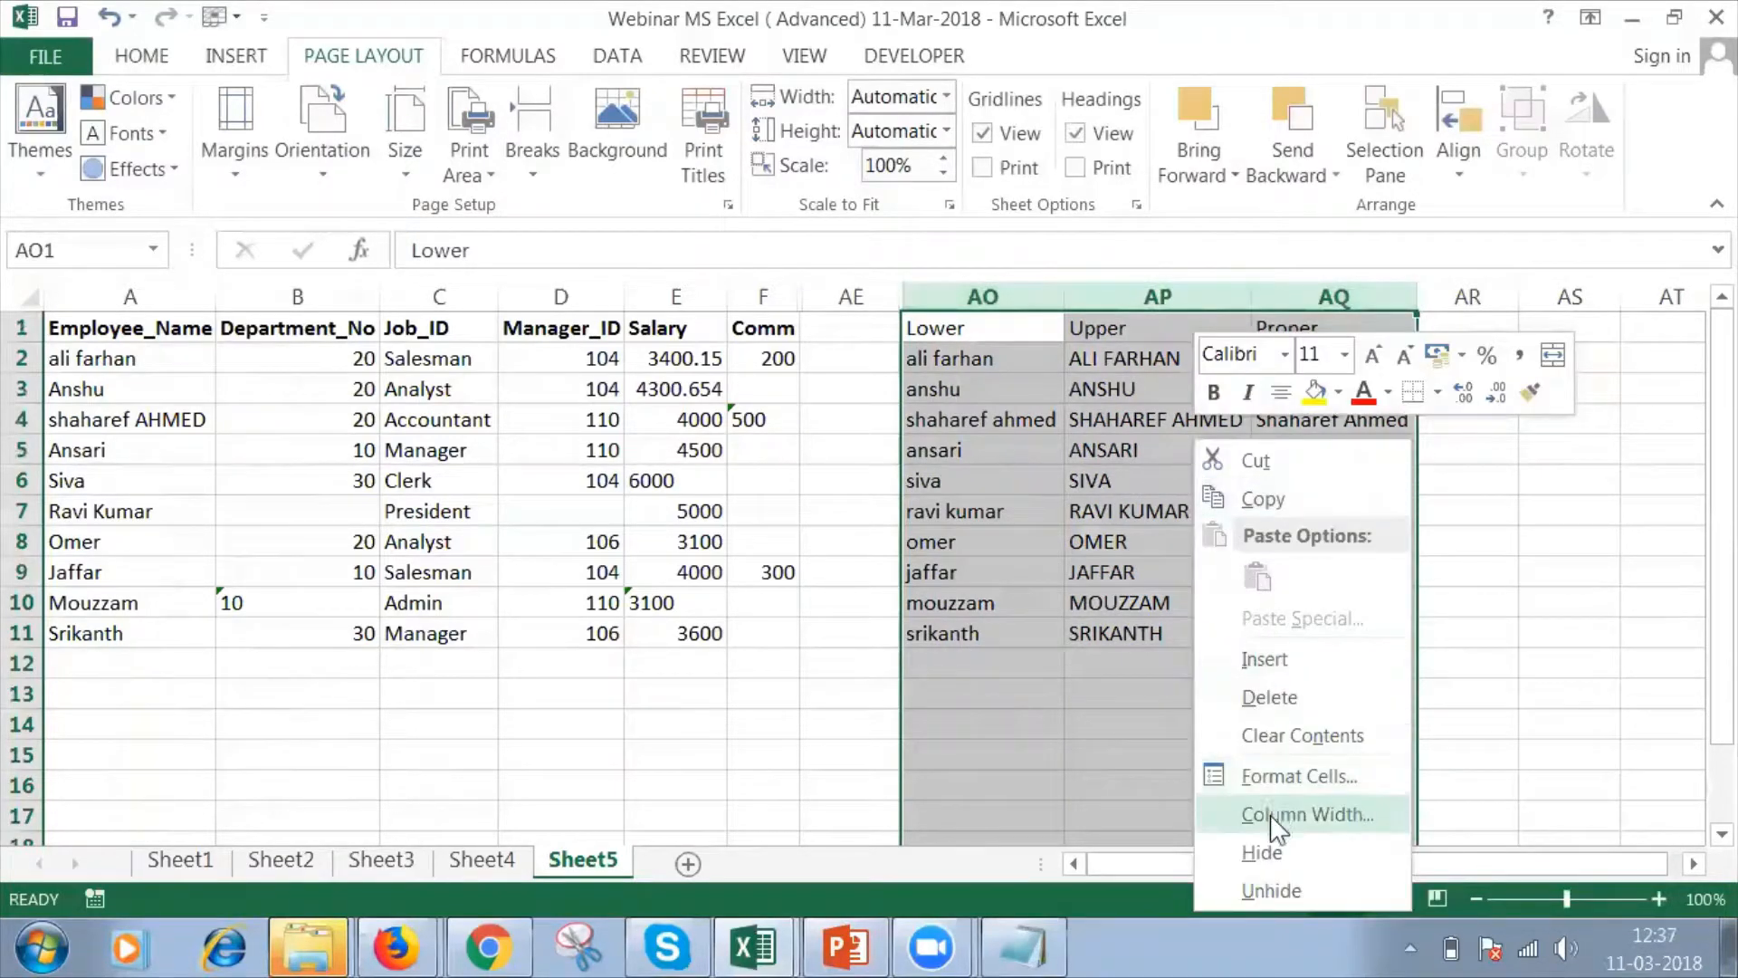
pyautogui.click(1272, 870)
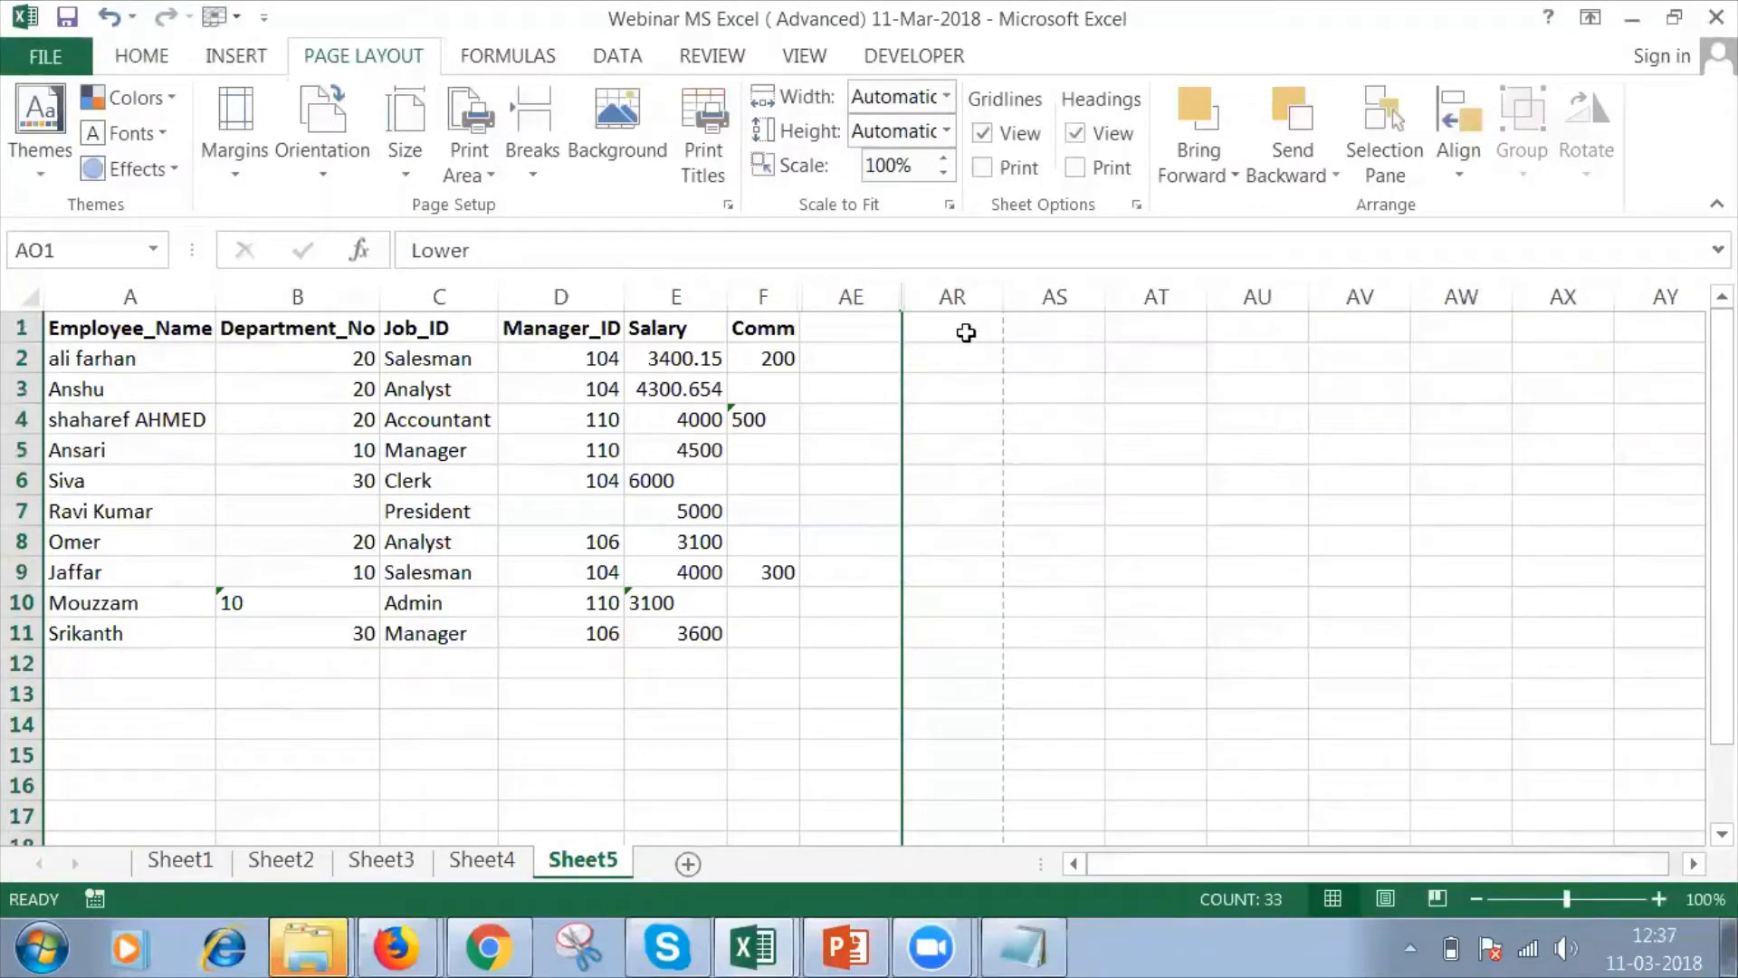
# Enter the header Account# in AE1, beside the Comm column.
pyautogui.click(966, 328)
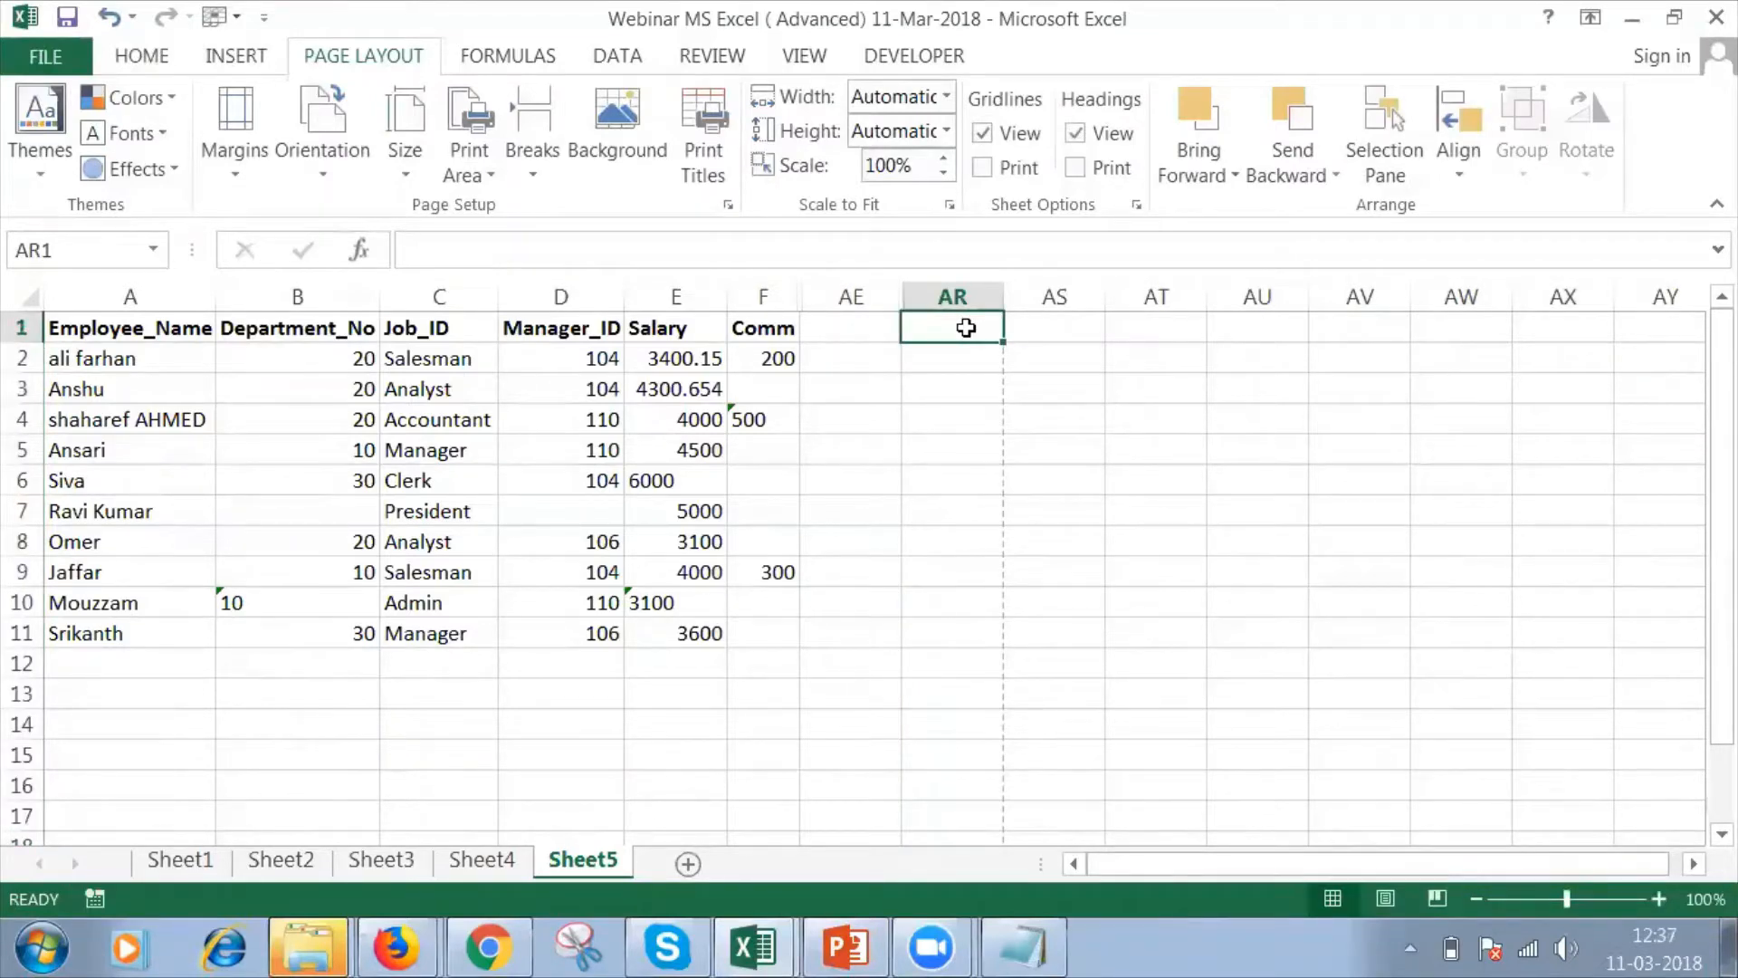
pyautogui.click(883, 318)
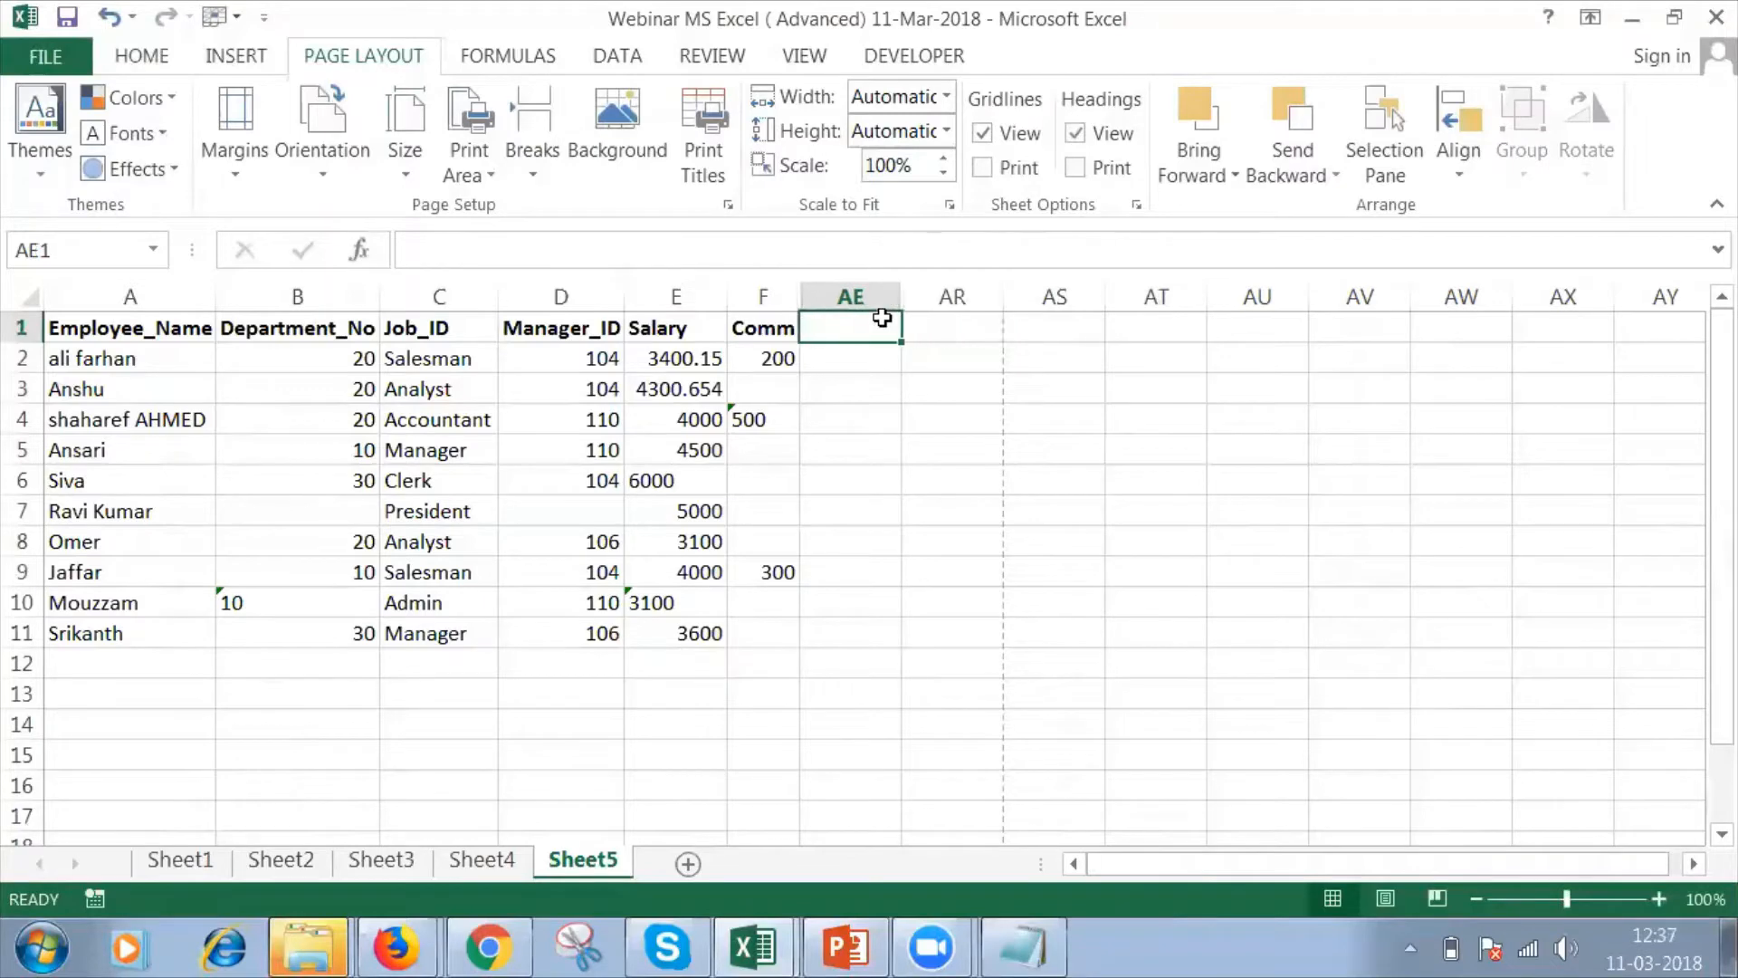
pyautogui.write('Account')
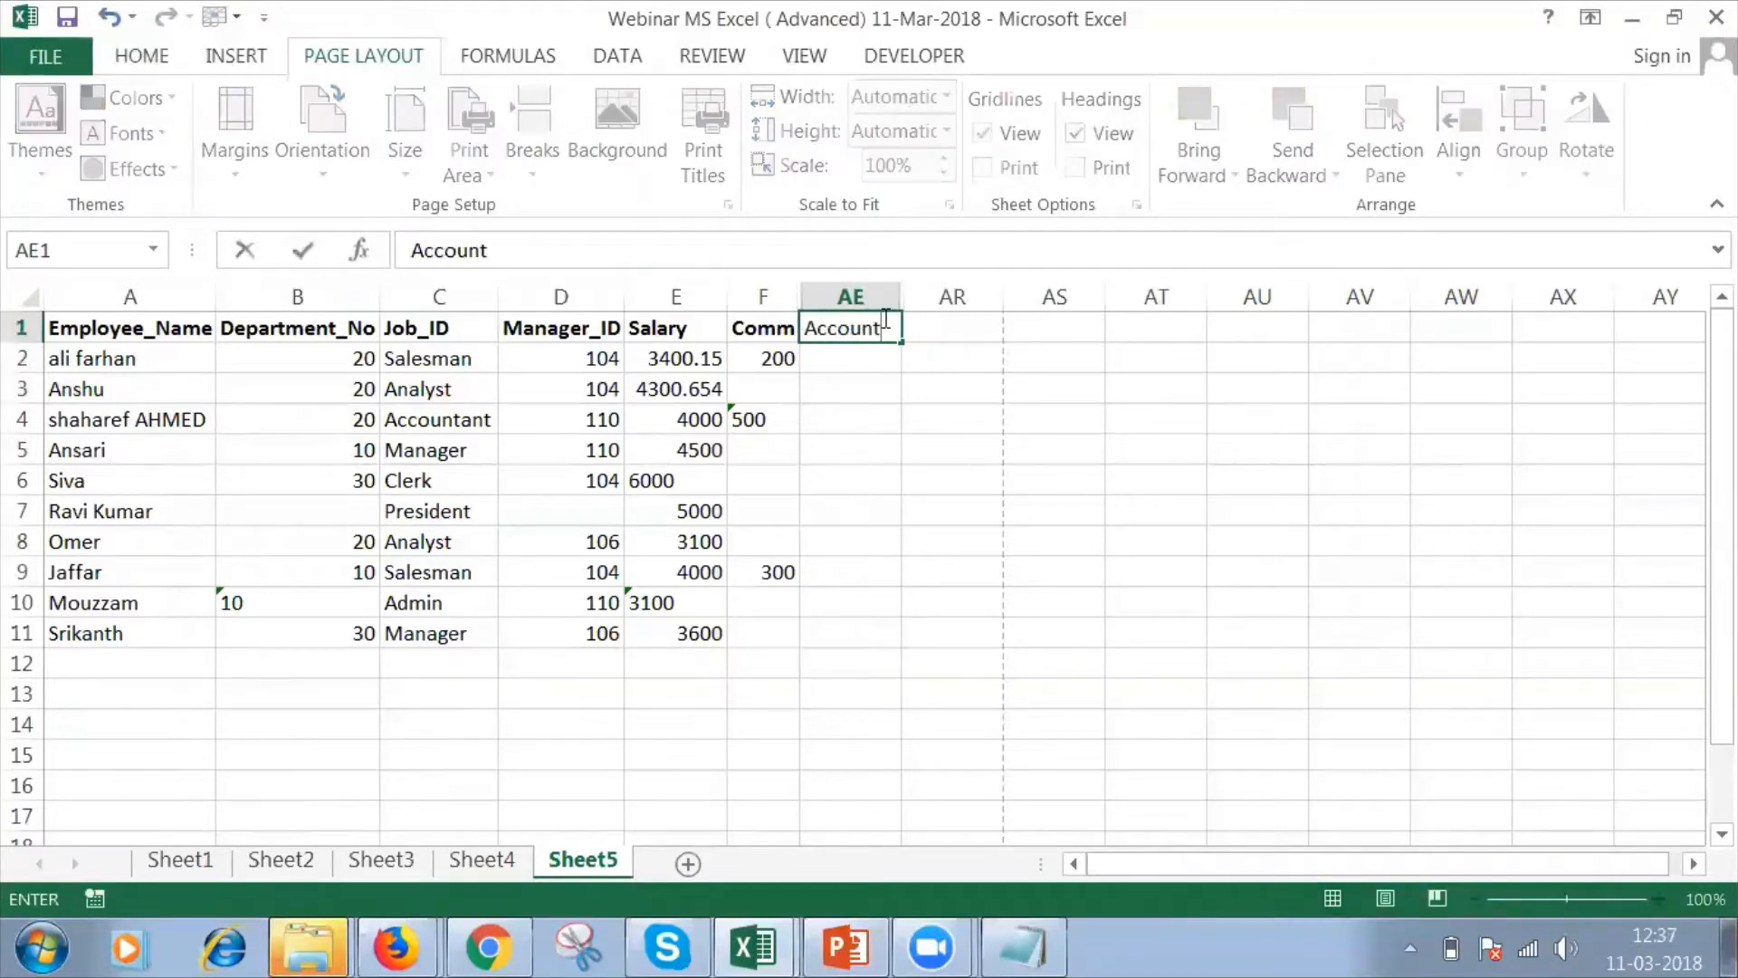
pyautogui.write('#')
pyautogui.press('Return')
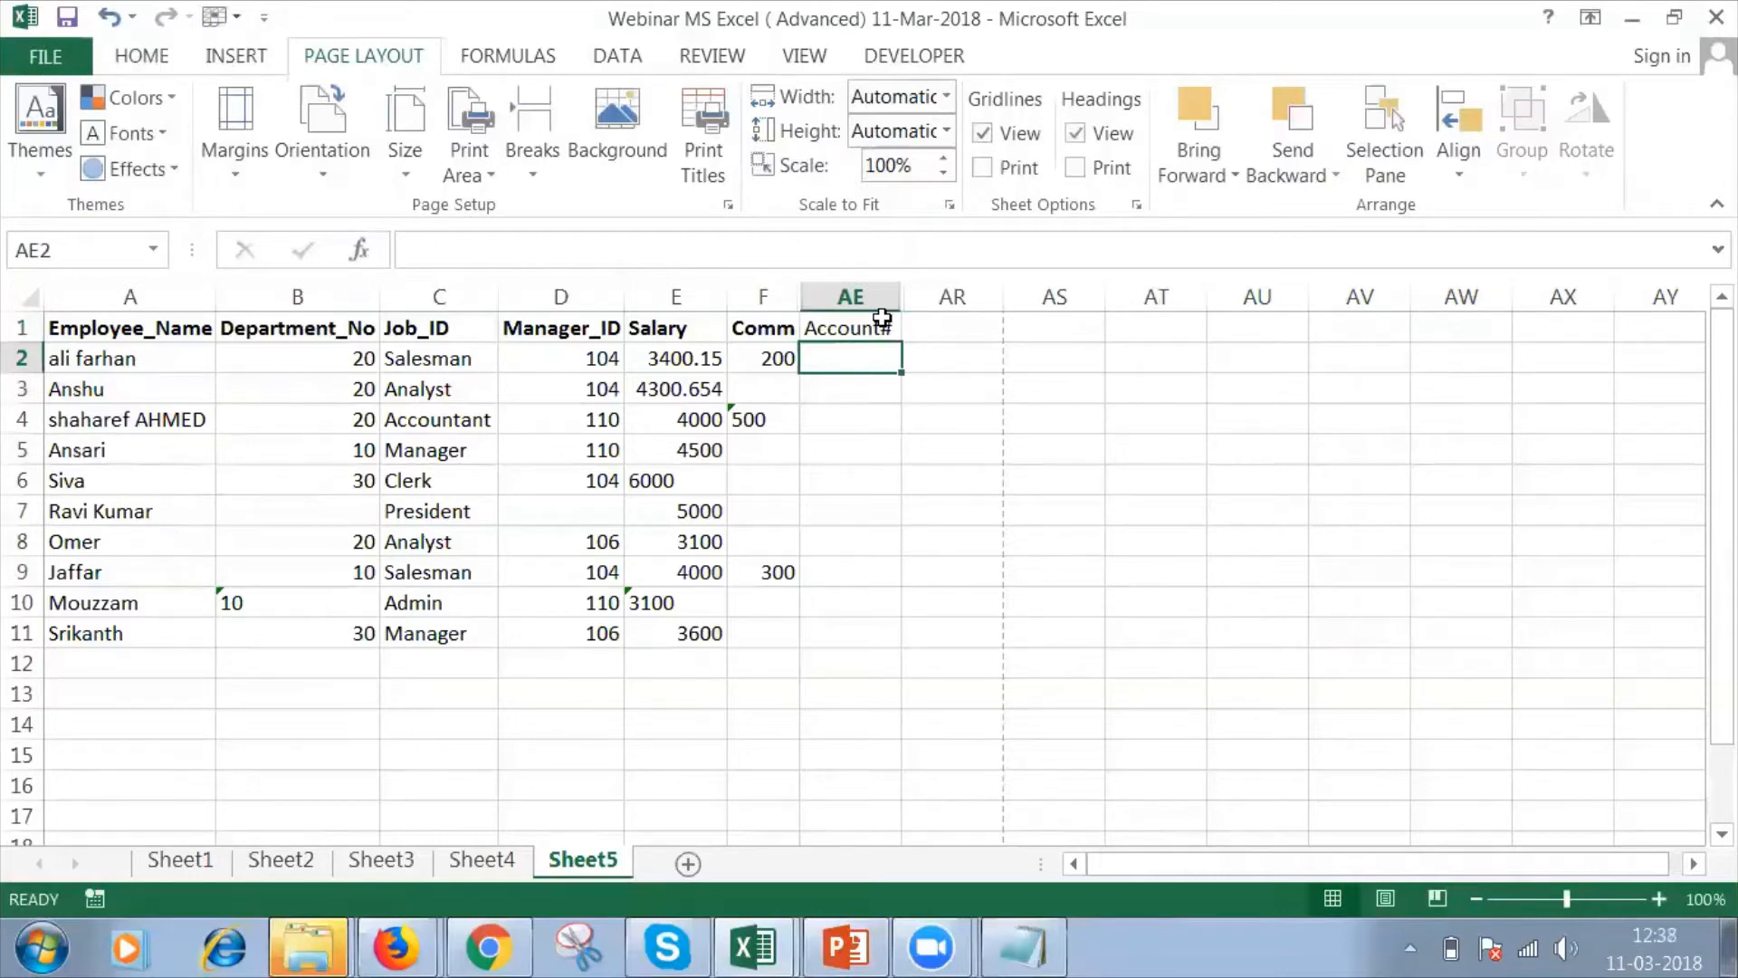
# Enter a sample account number made of three hyphen-separated groups of digits in AE2.
pyautogui.write('12')
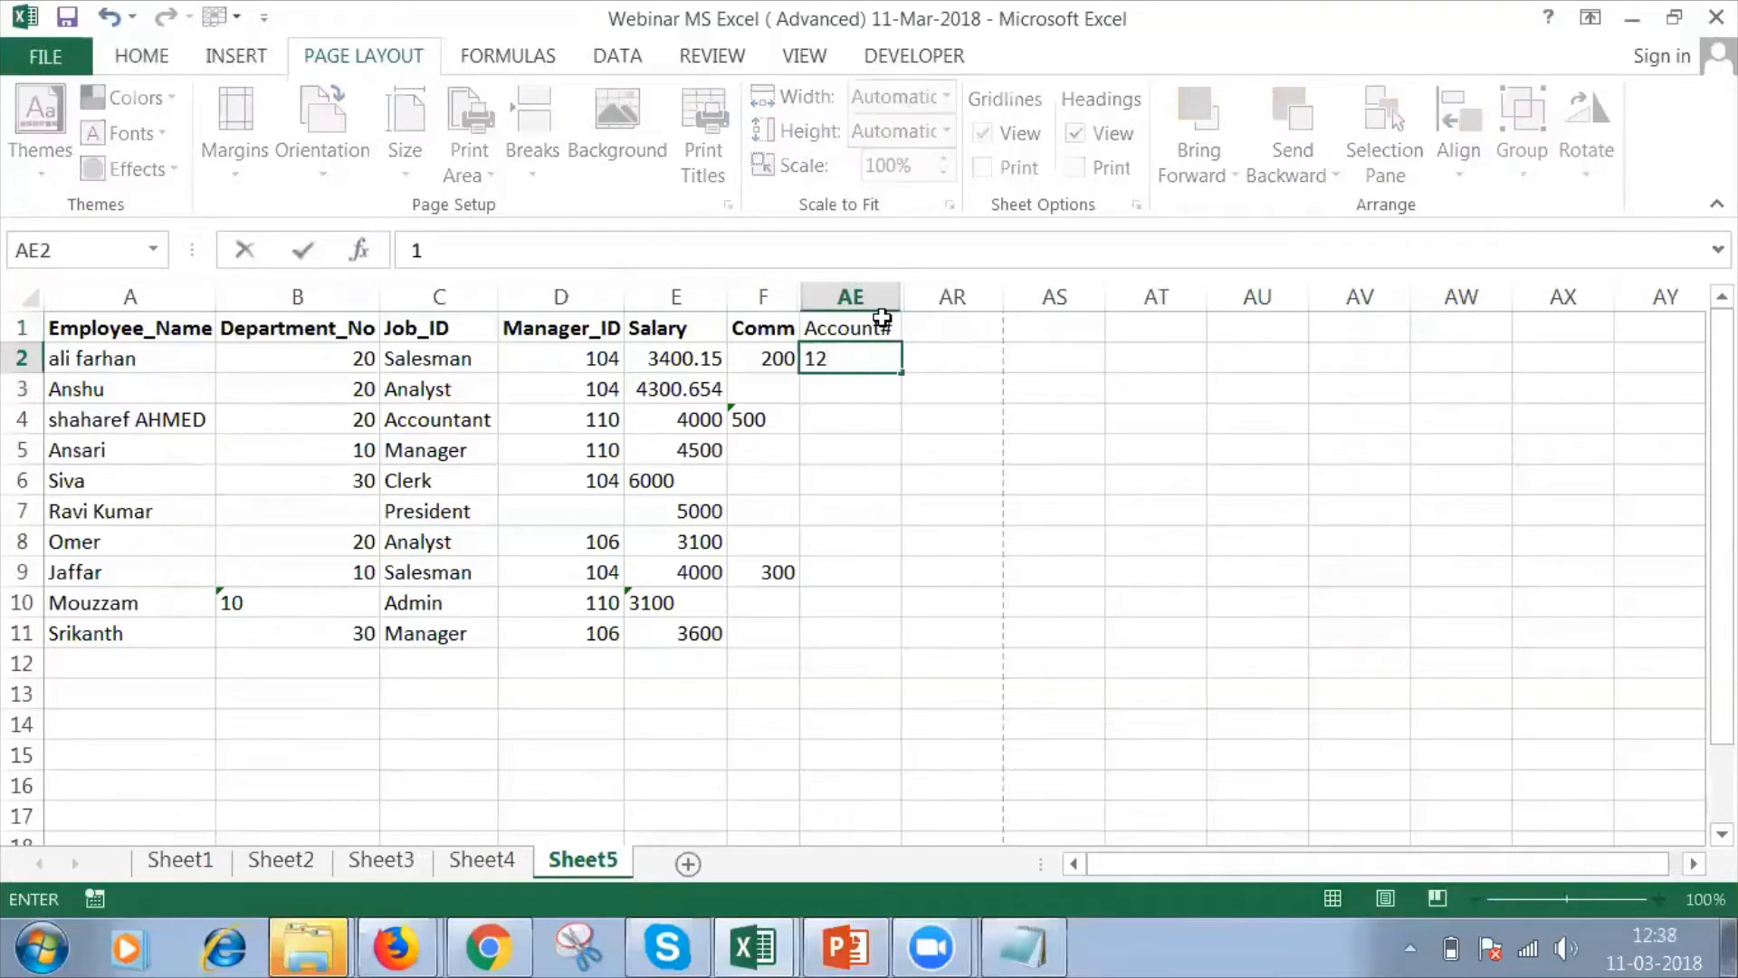
pyautogui.write('3-121212-666')
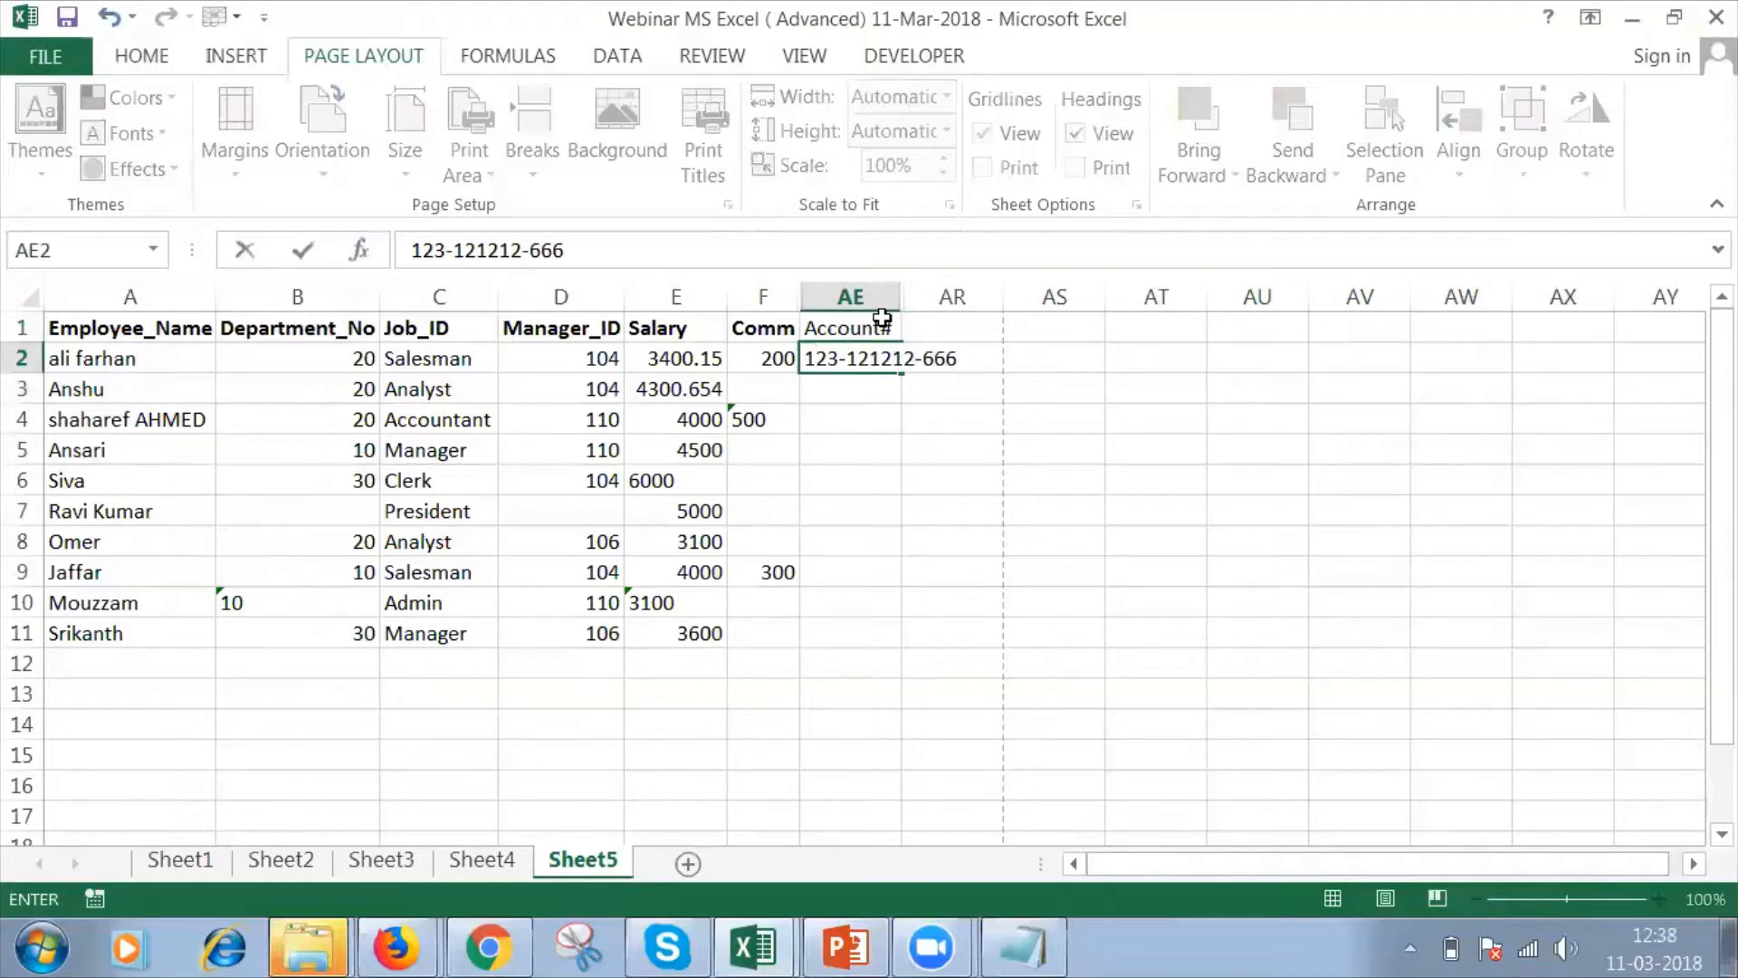
pyautogui.press('Return')
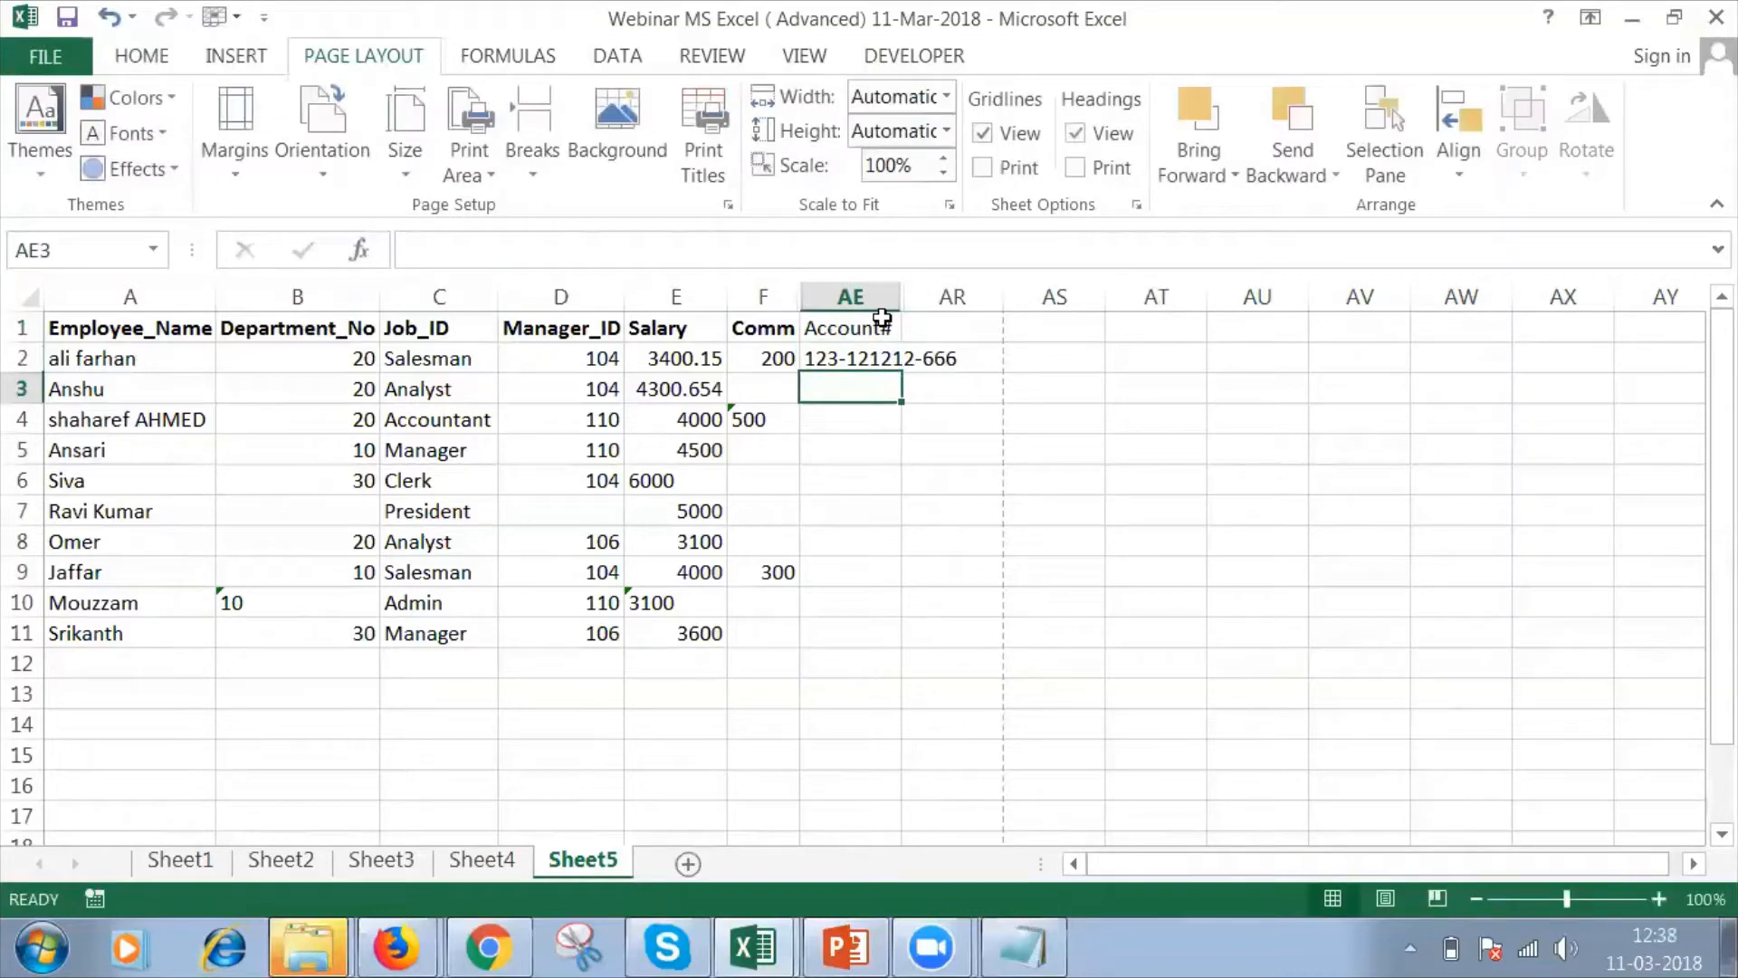
# Try to autofit the width of column AE, and hide the Proper column AQ again.
pyautogui.doubleClick(901, 299)
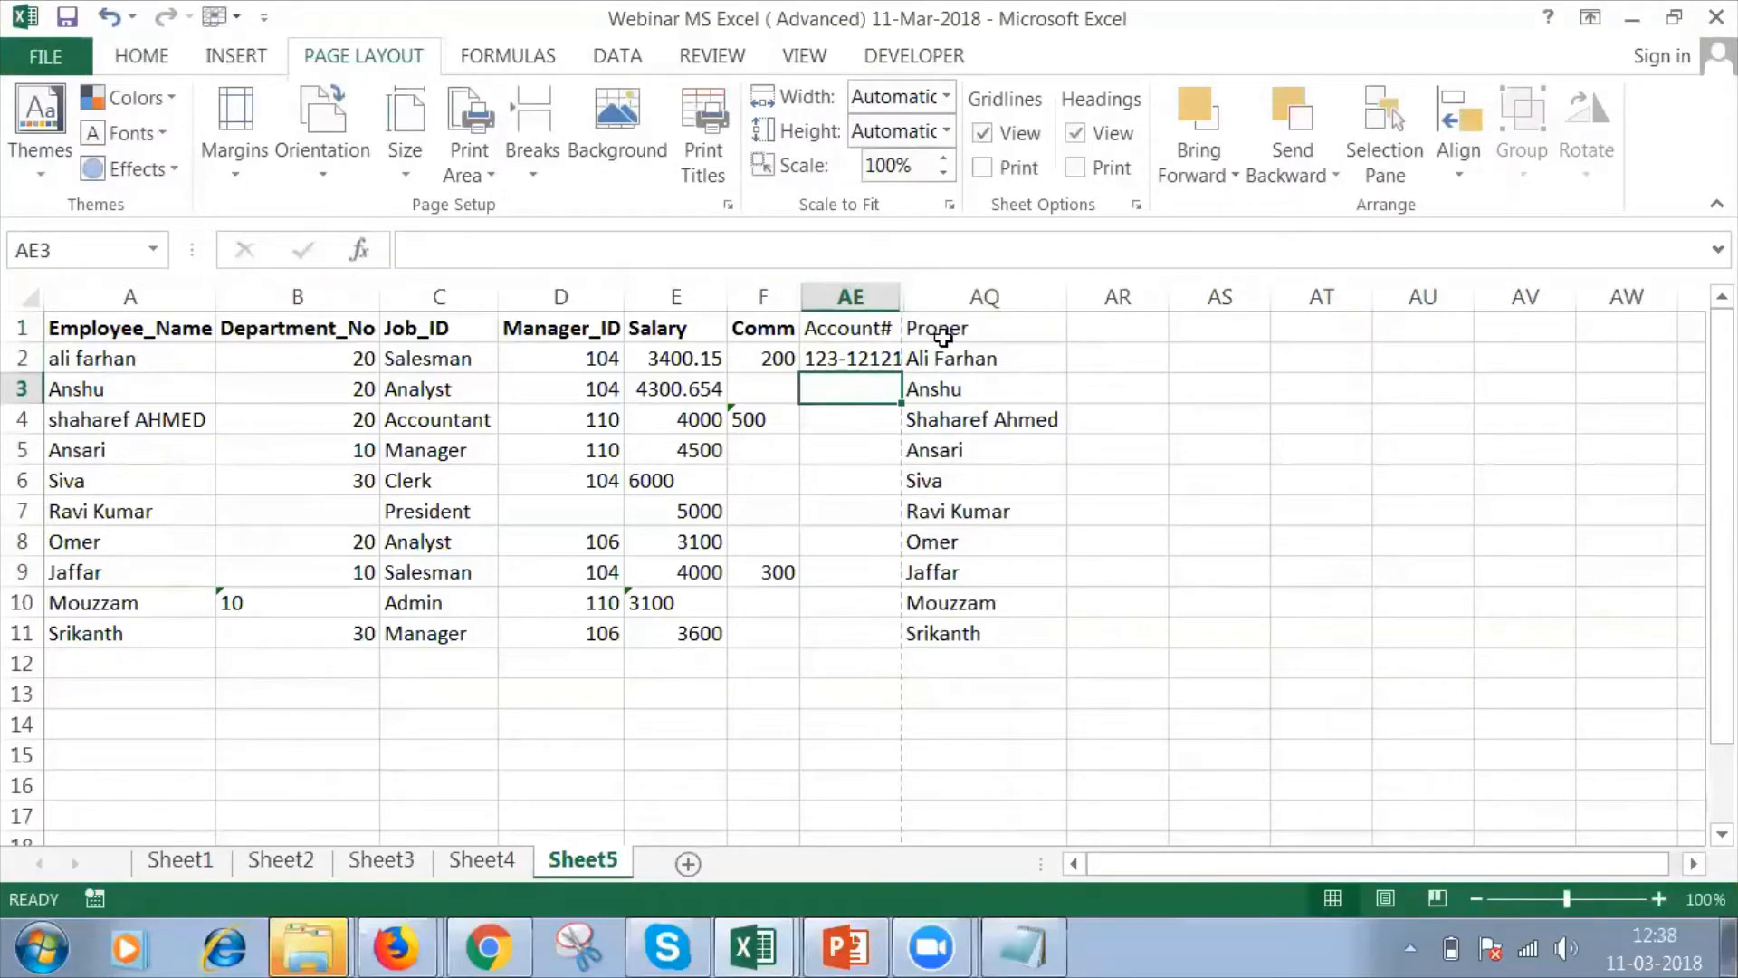
pyautogui.click(947, 292)
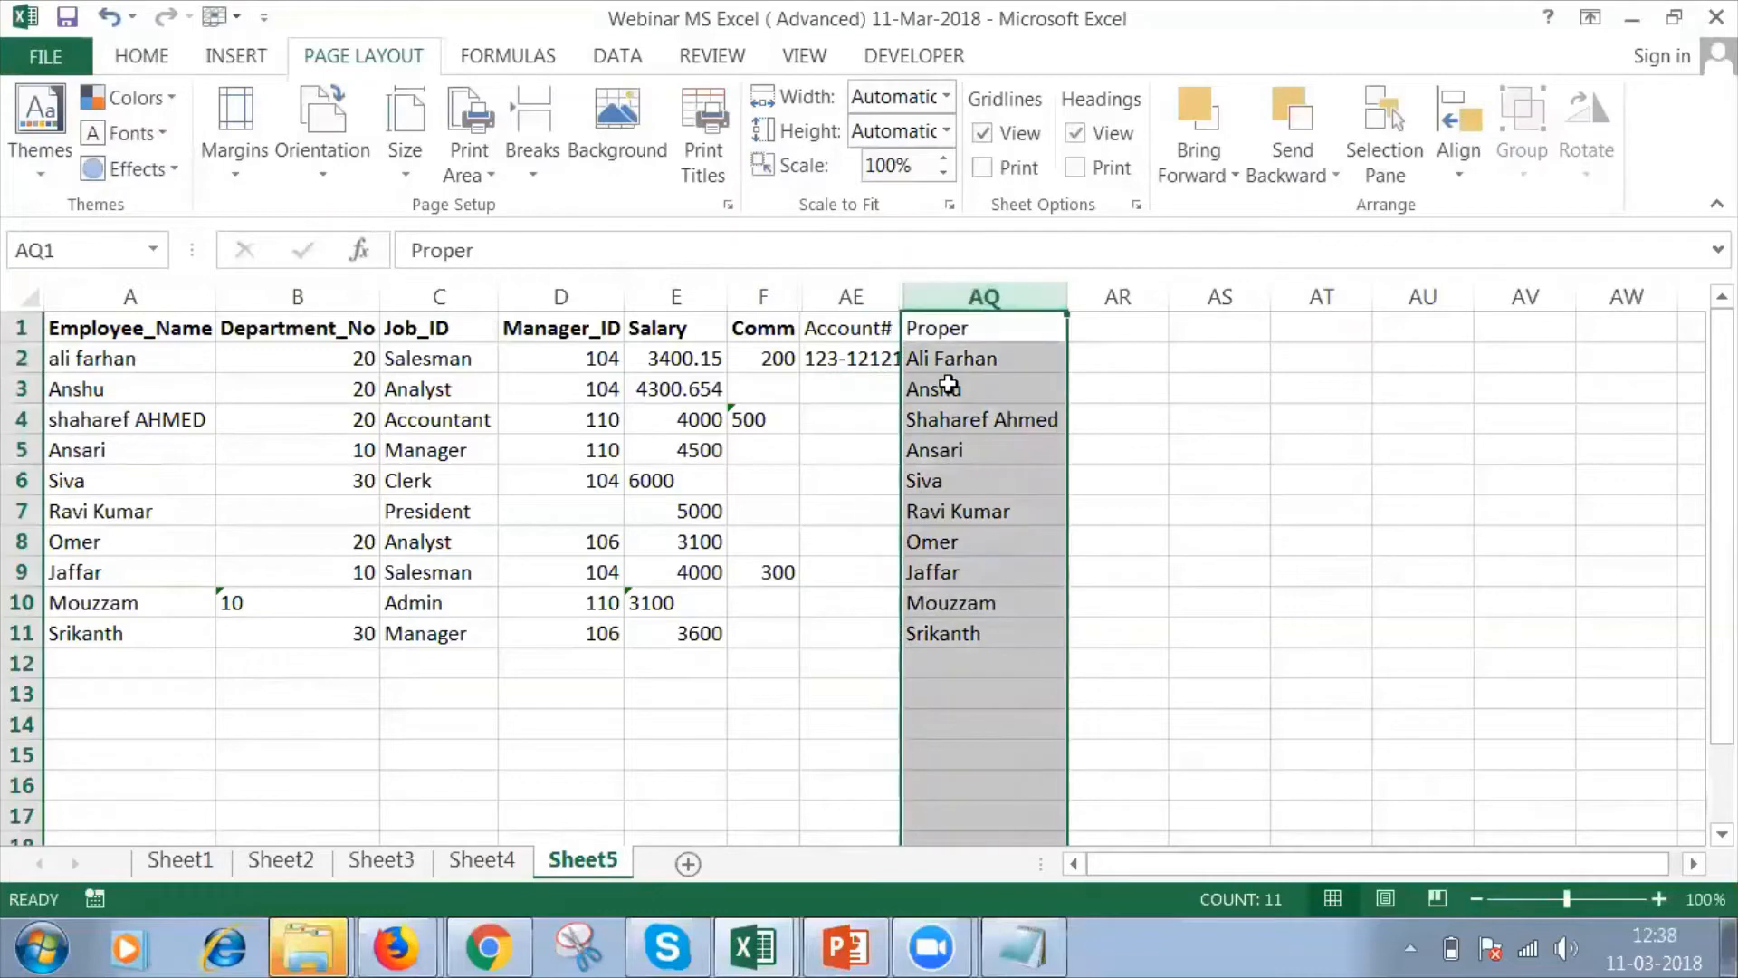
pyautogui.rightClick(949, 383)
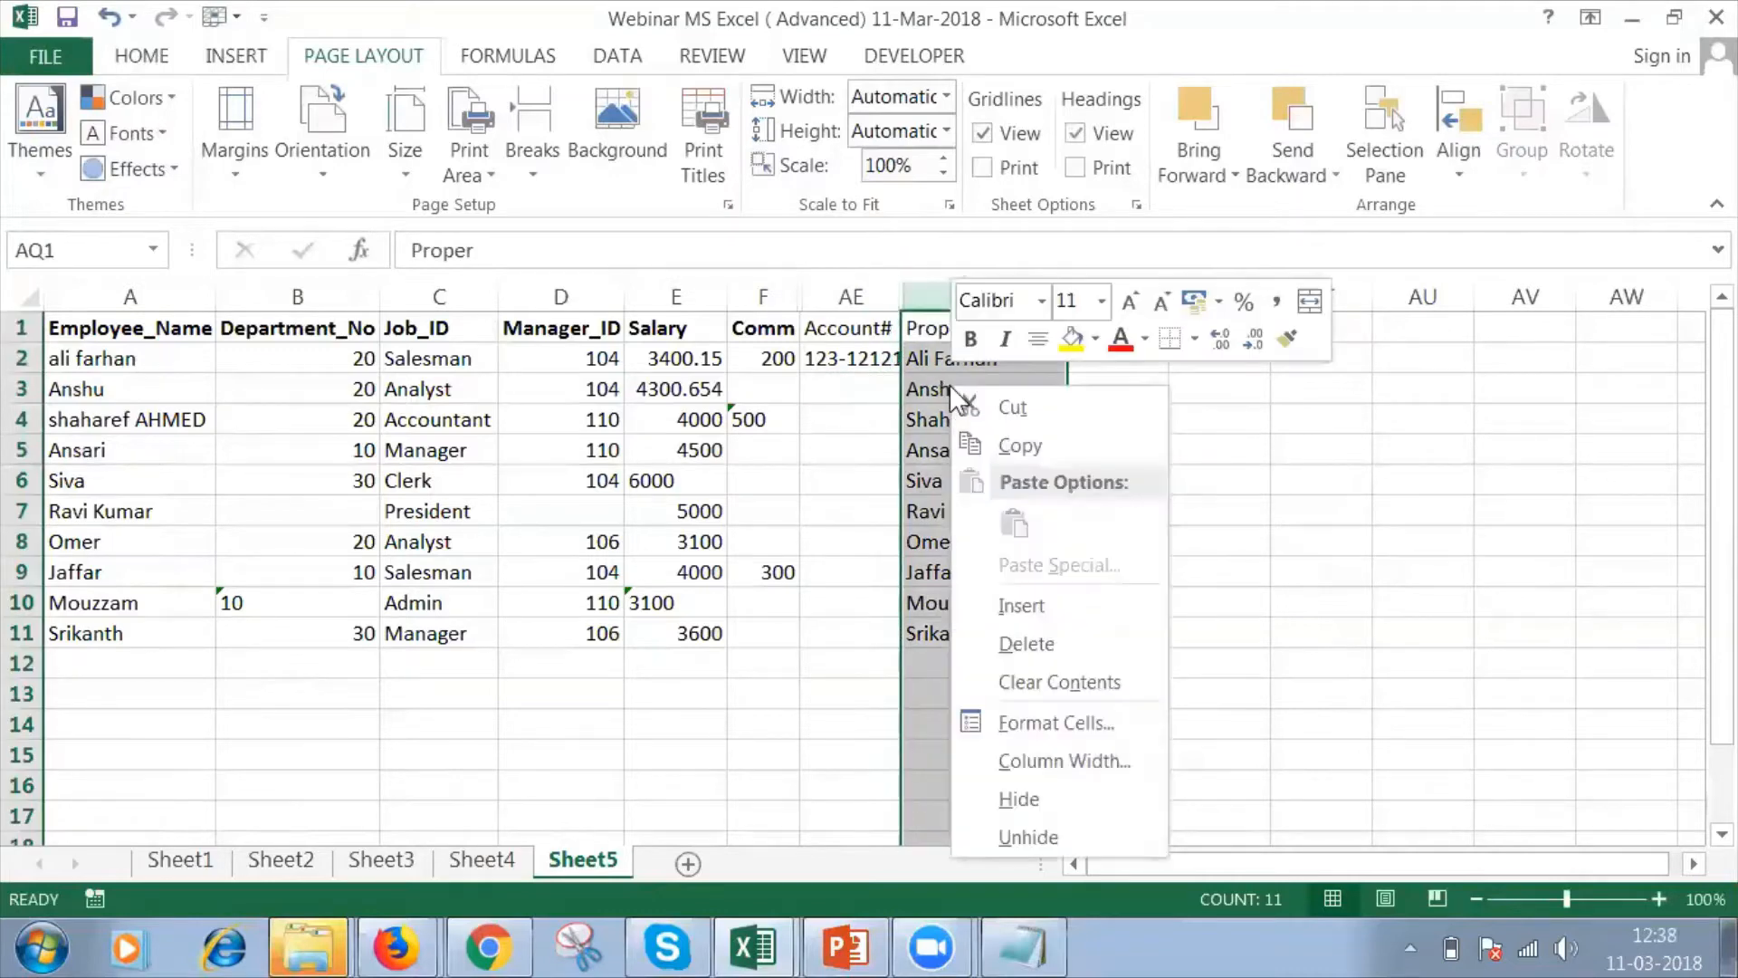
pyautogui.click(1019, 798)
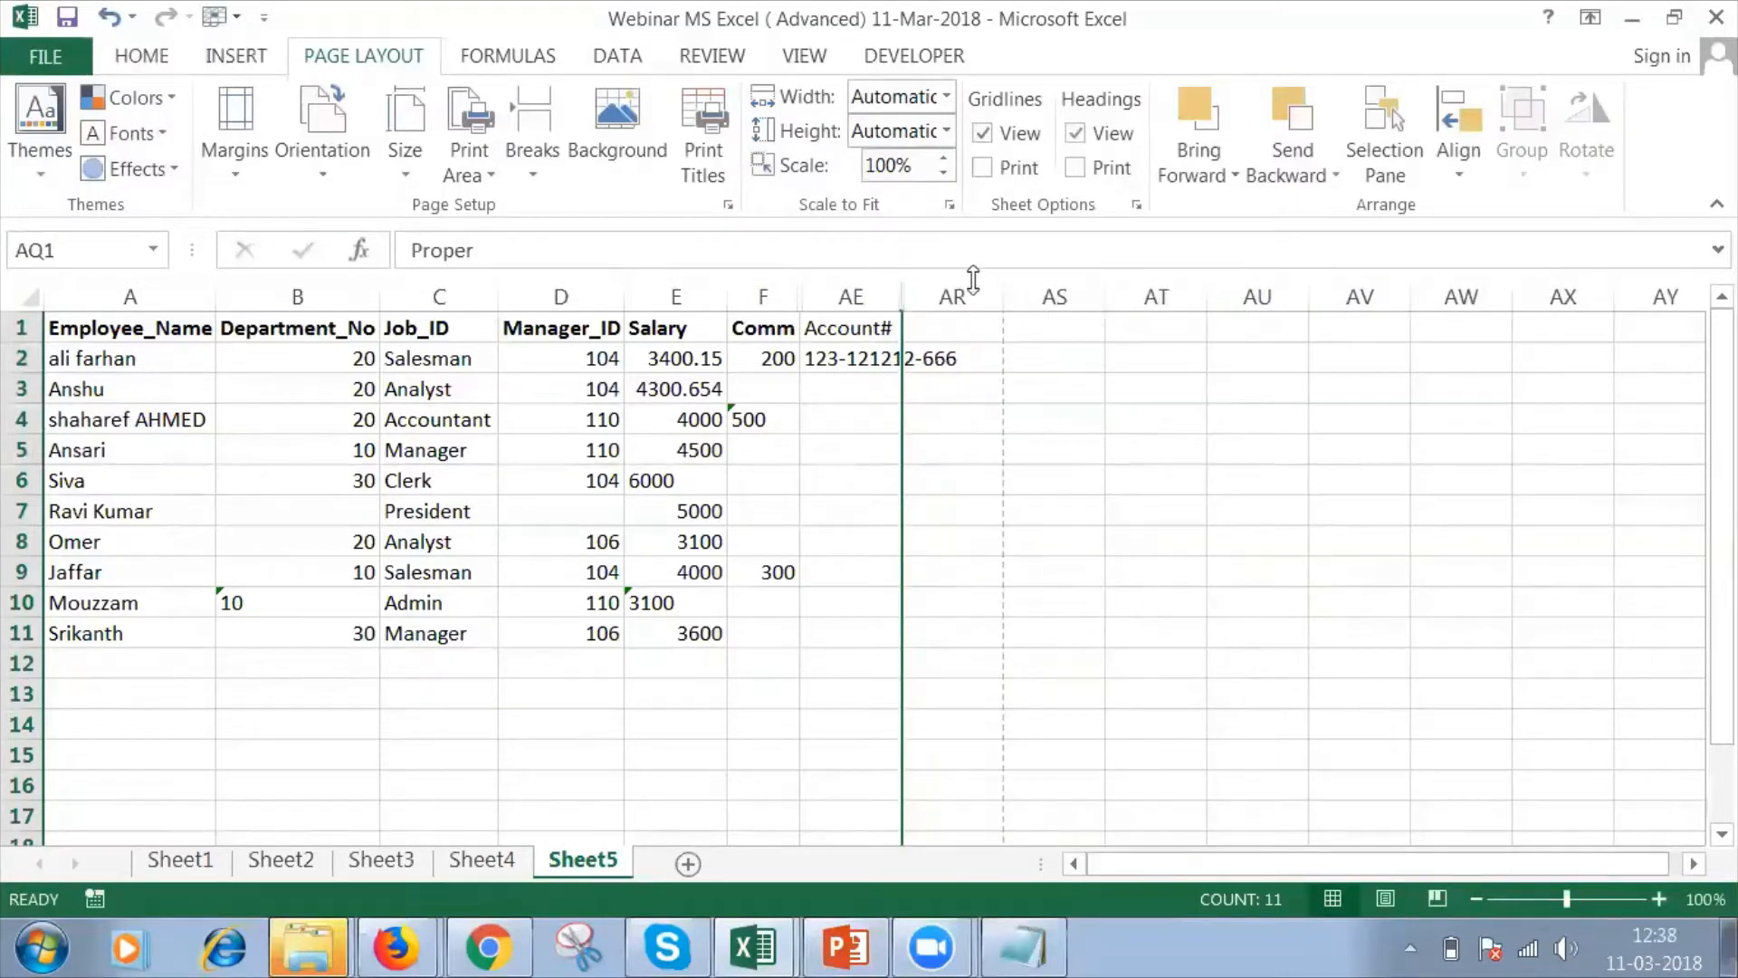
# Move the Account# header and the account number from AE1:AE2 to AS1:AS2.
pyautogui.click(864, 326)
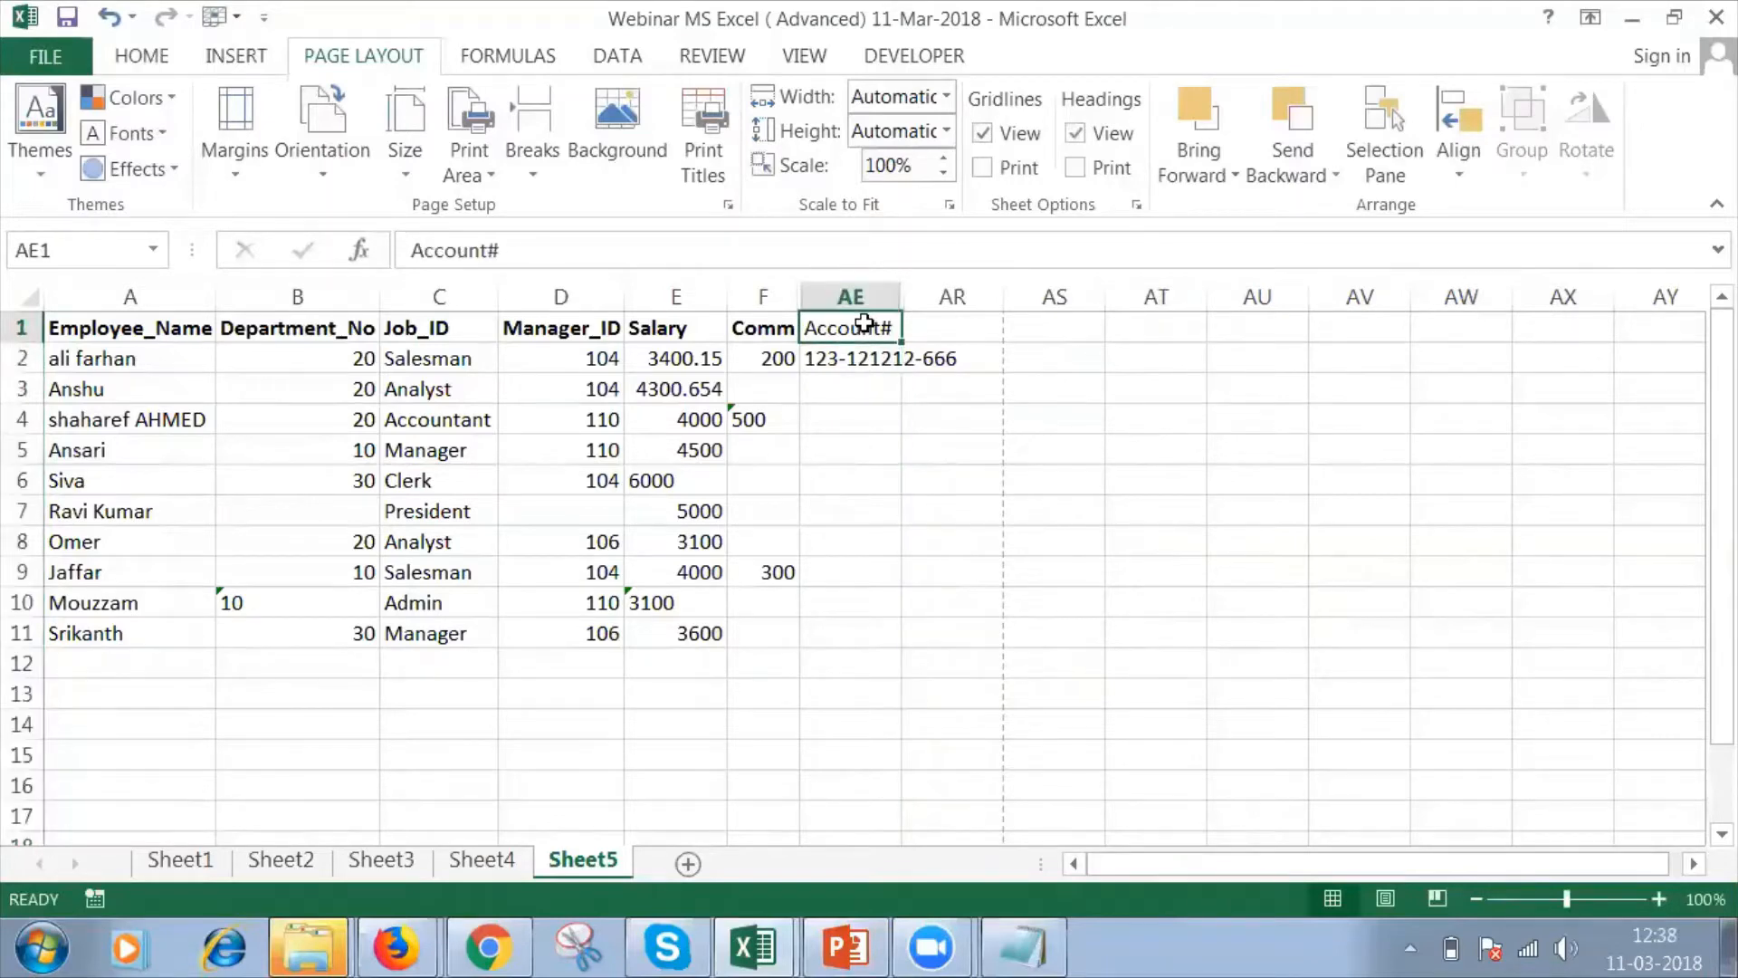
pyautogui.hotkey('shift', 'Down')
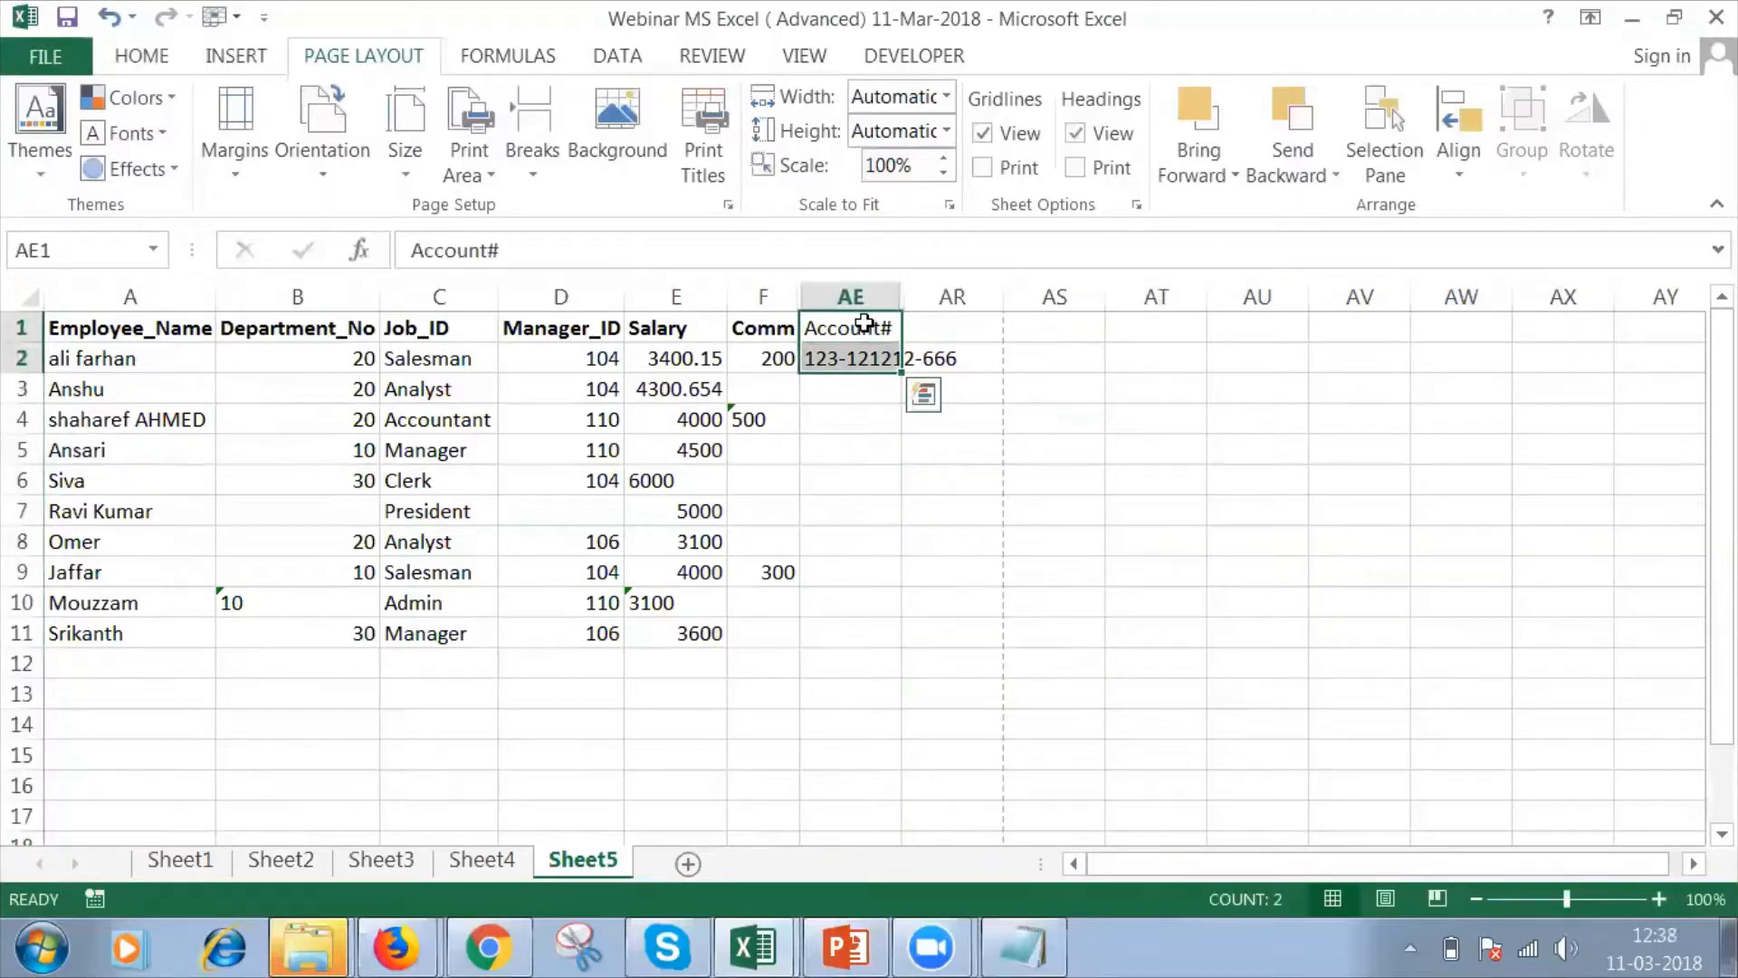
pyautogui.hotkey('ctrl', 'c')
pyautogui.press('Right')
pyautogui.press('Right')
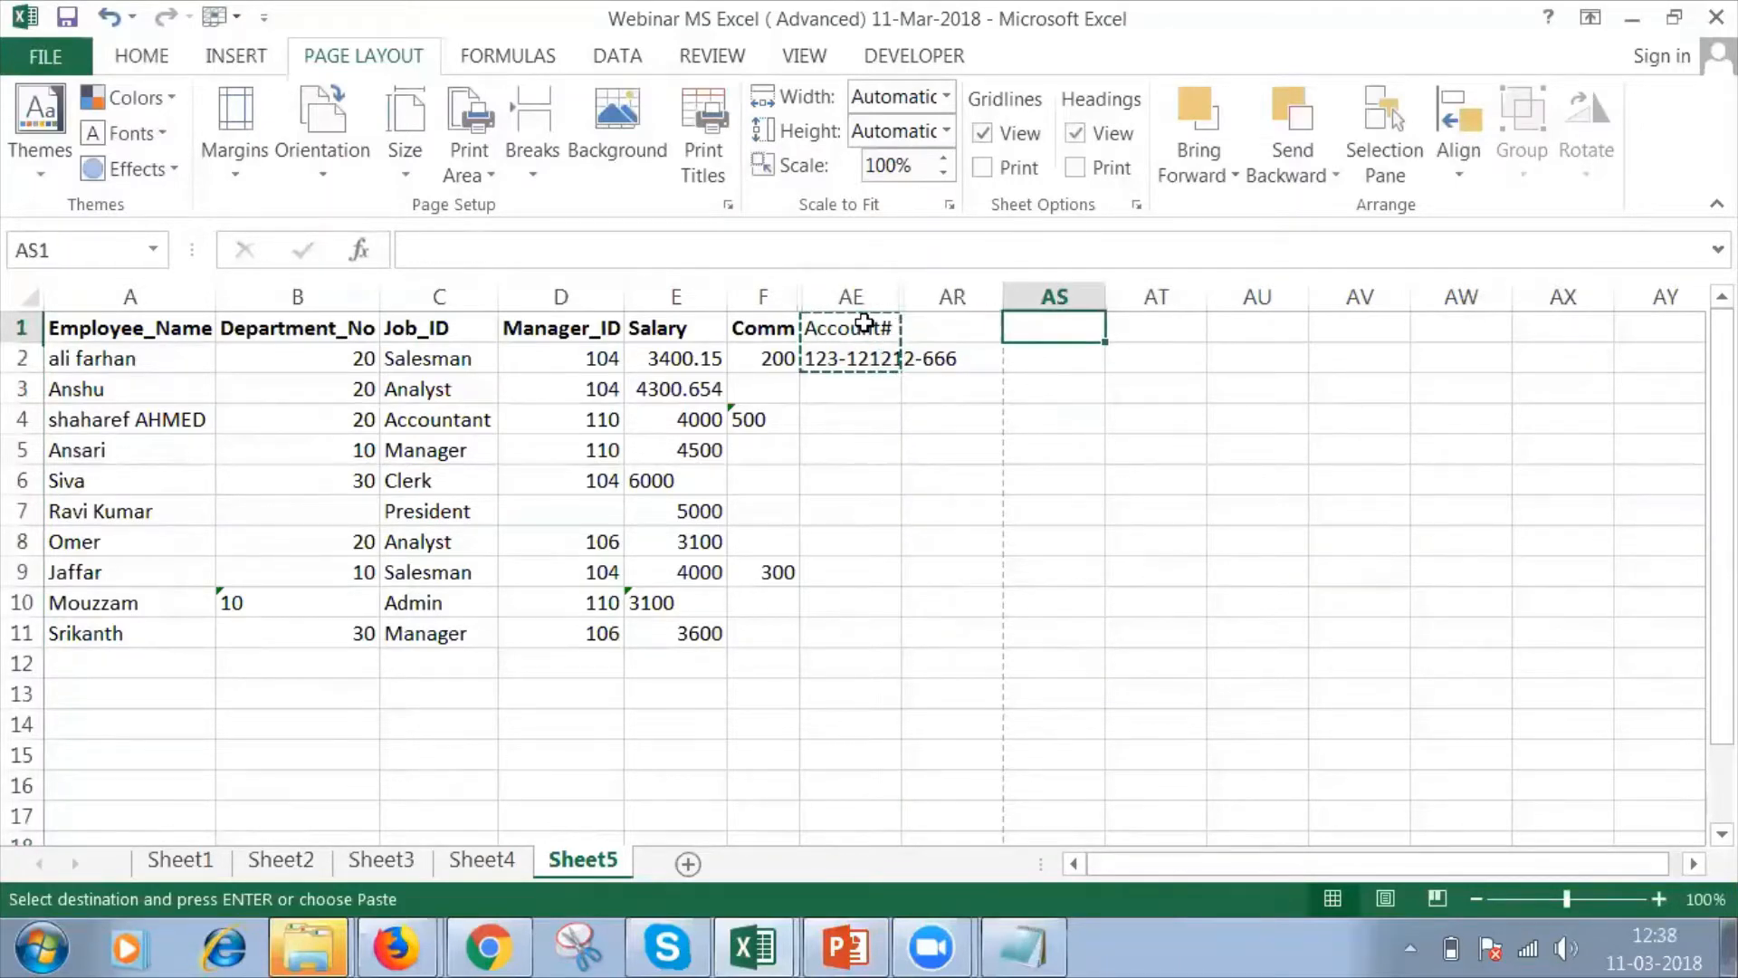
pyautogui.press('Return')
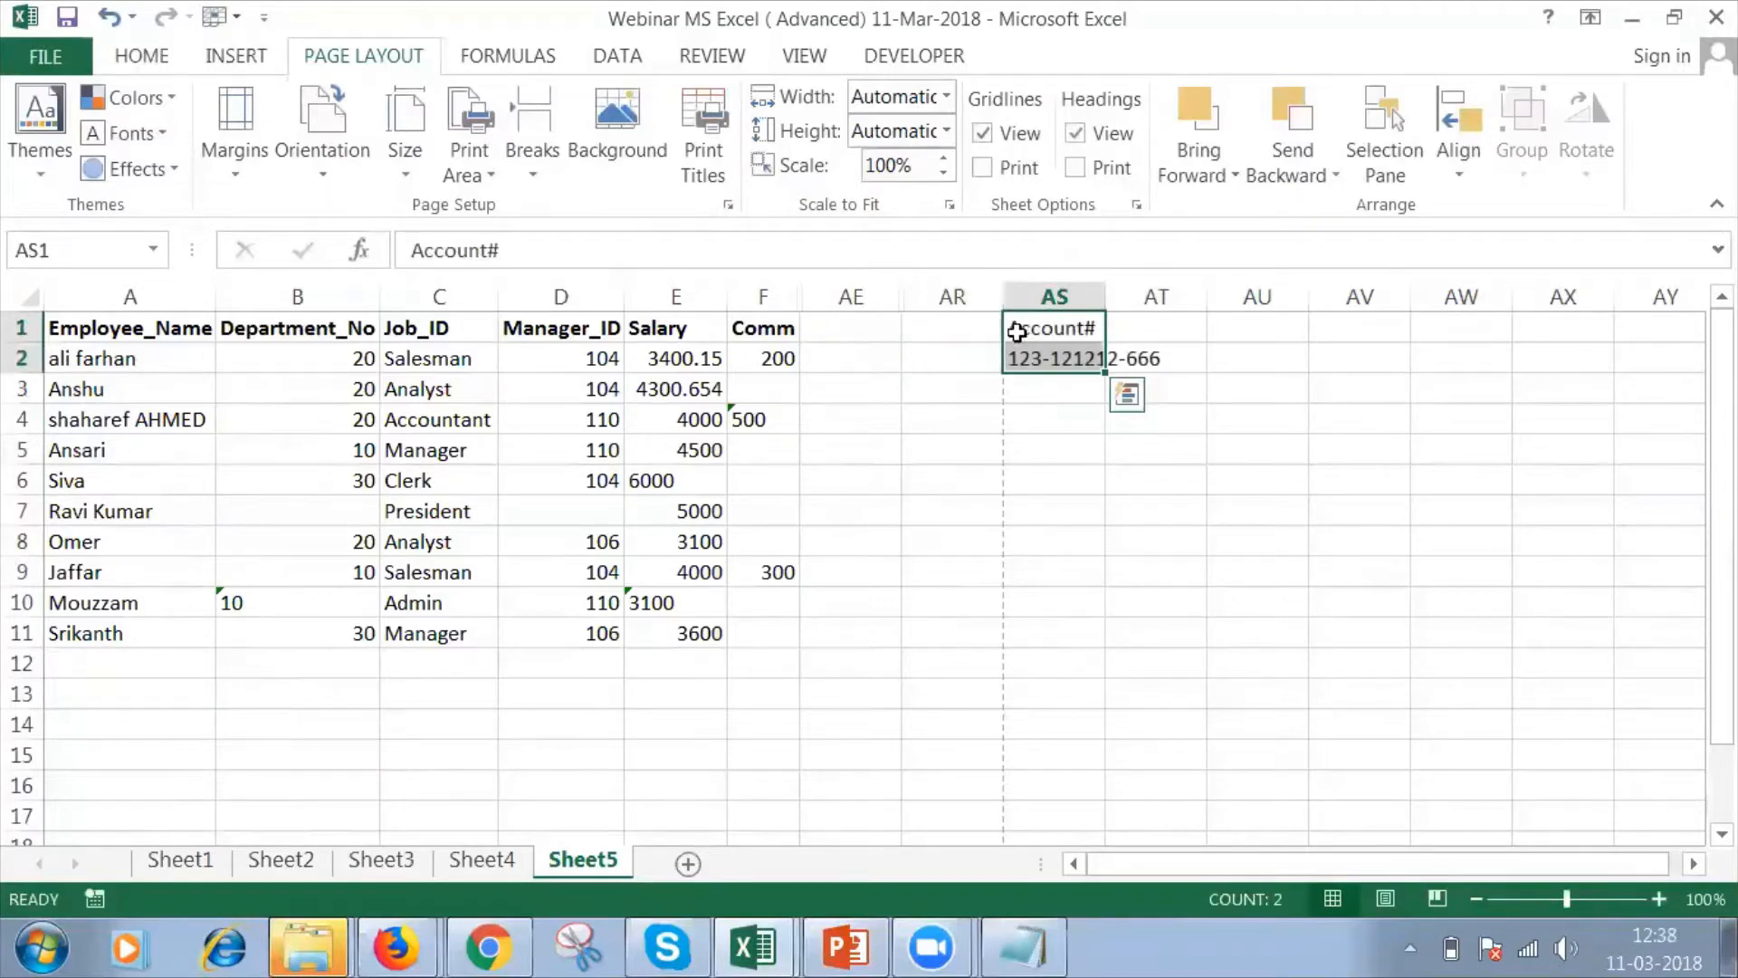
# Move the Account# header and the account number from AS1:AS2 to AR1:AR2, and autofit the width of column AR.
pyautogui.click(1041, 338)
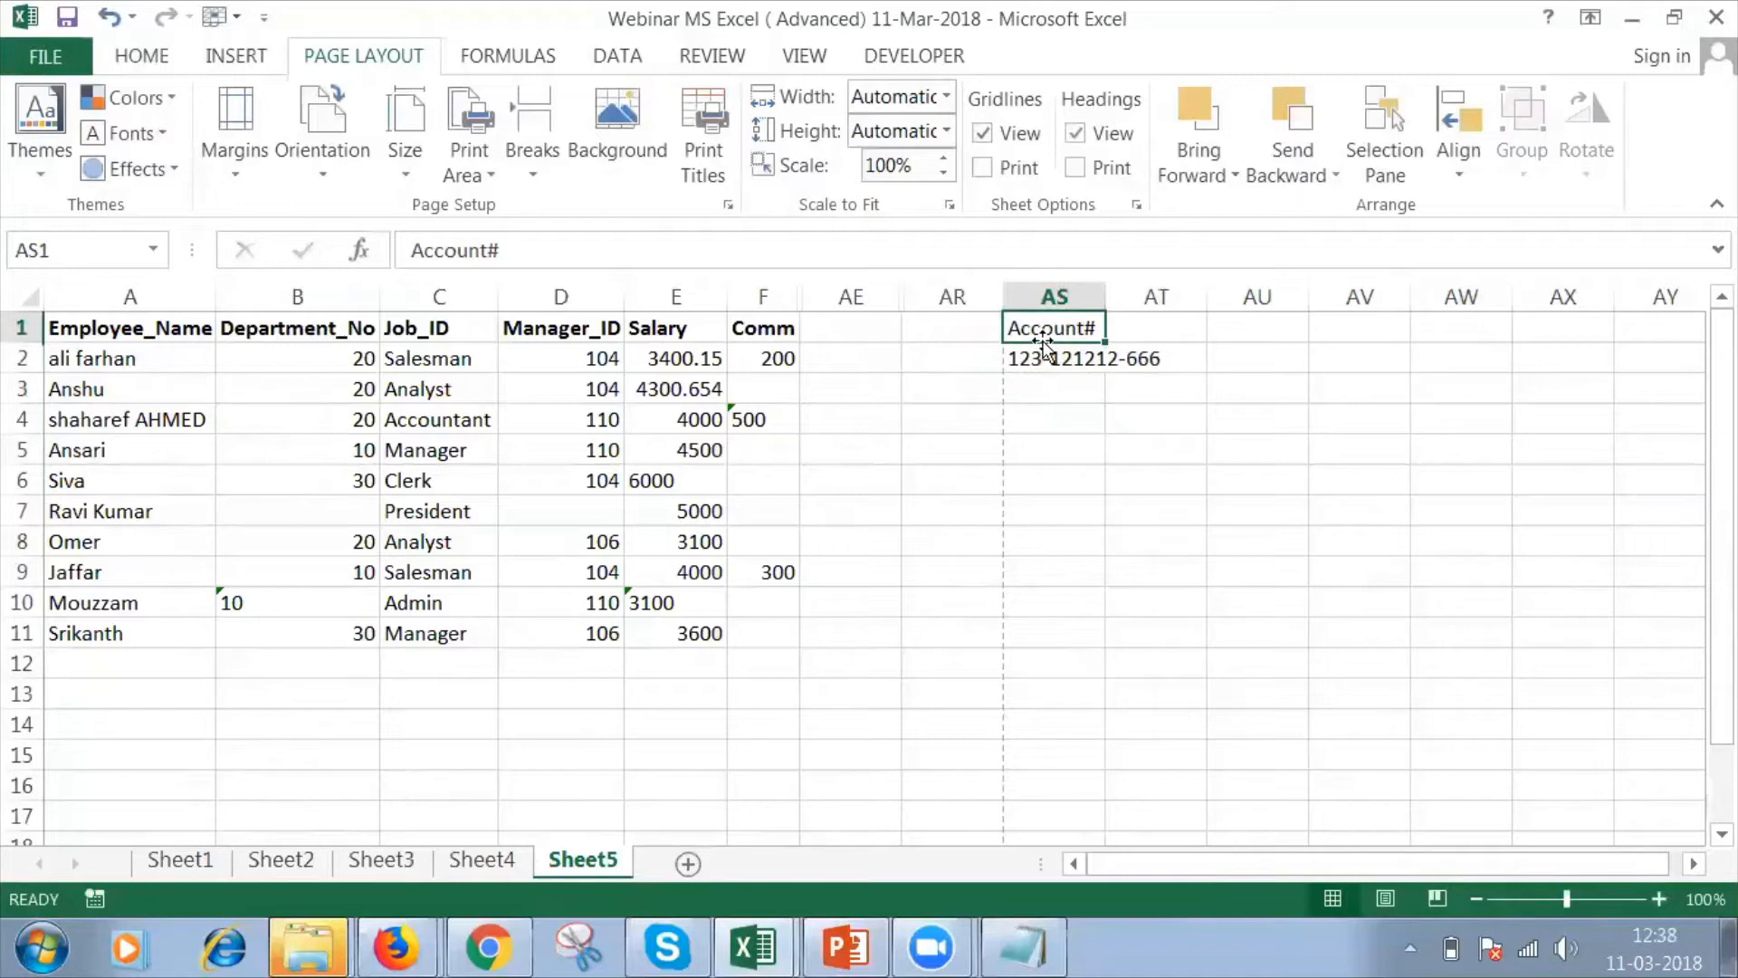
pyautogui.hotkey('shift', 'Down')
pyautogui.hotkey('ctrl', 'x')
pyautogui.press('Left')
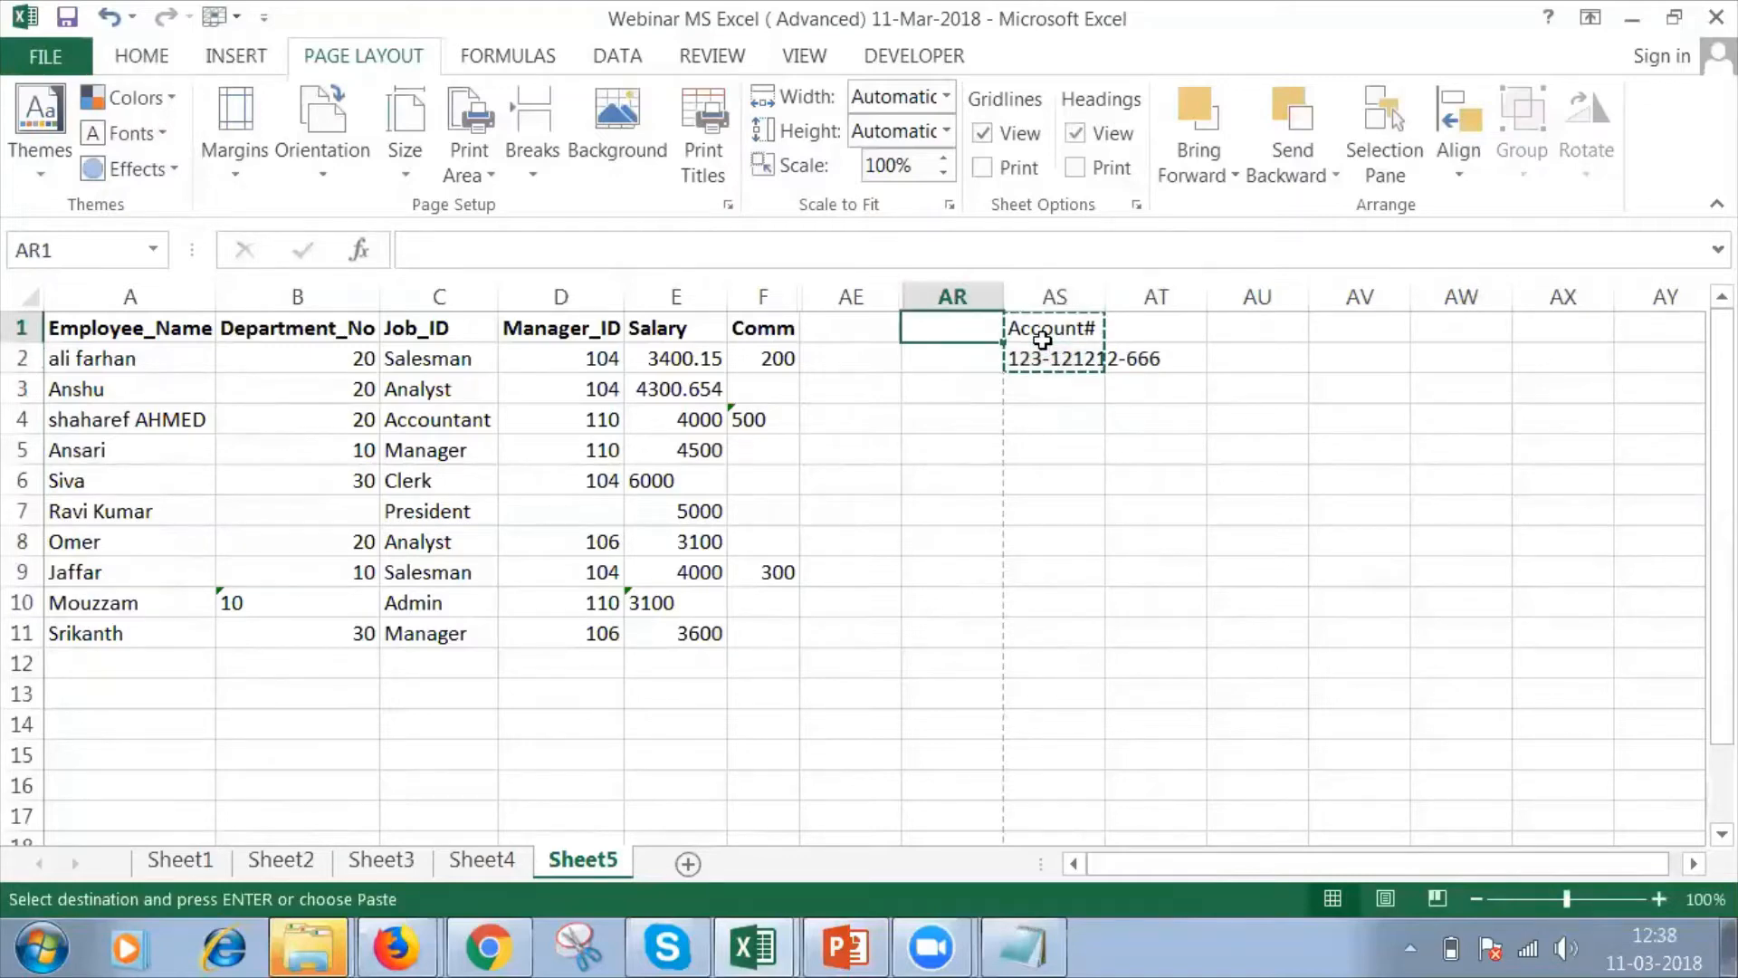
pyautogui.hotkey('ctrl', 'v')
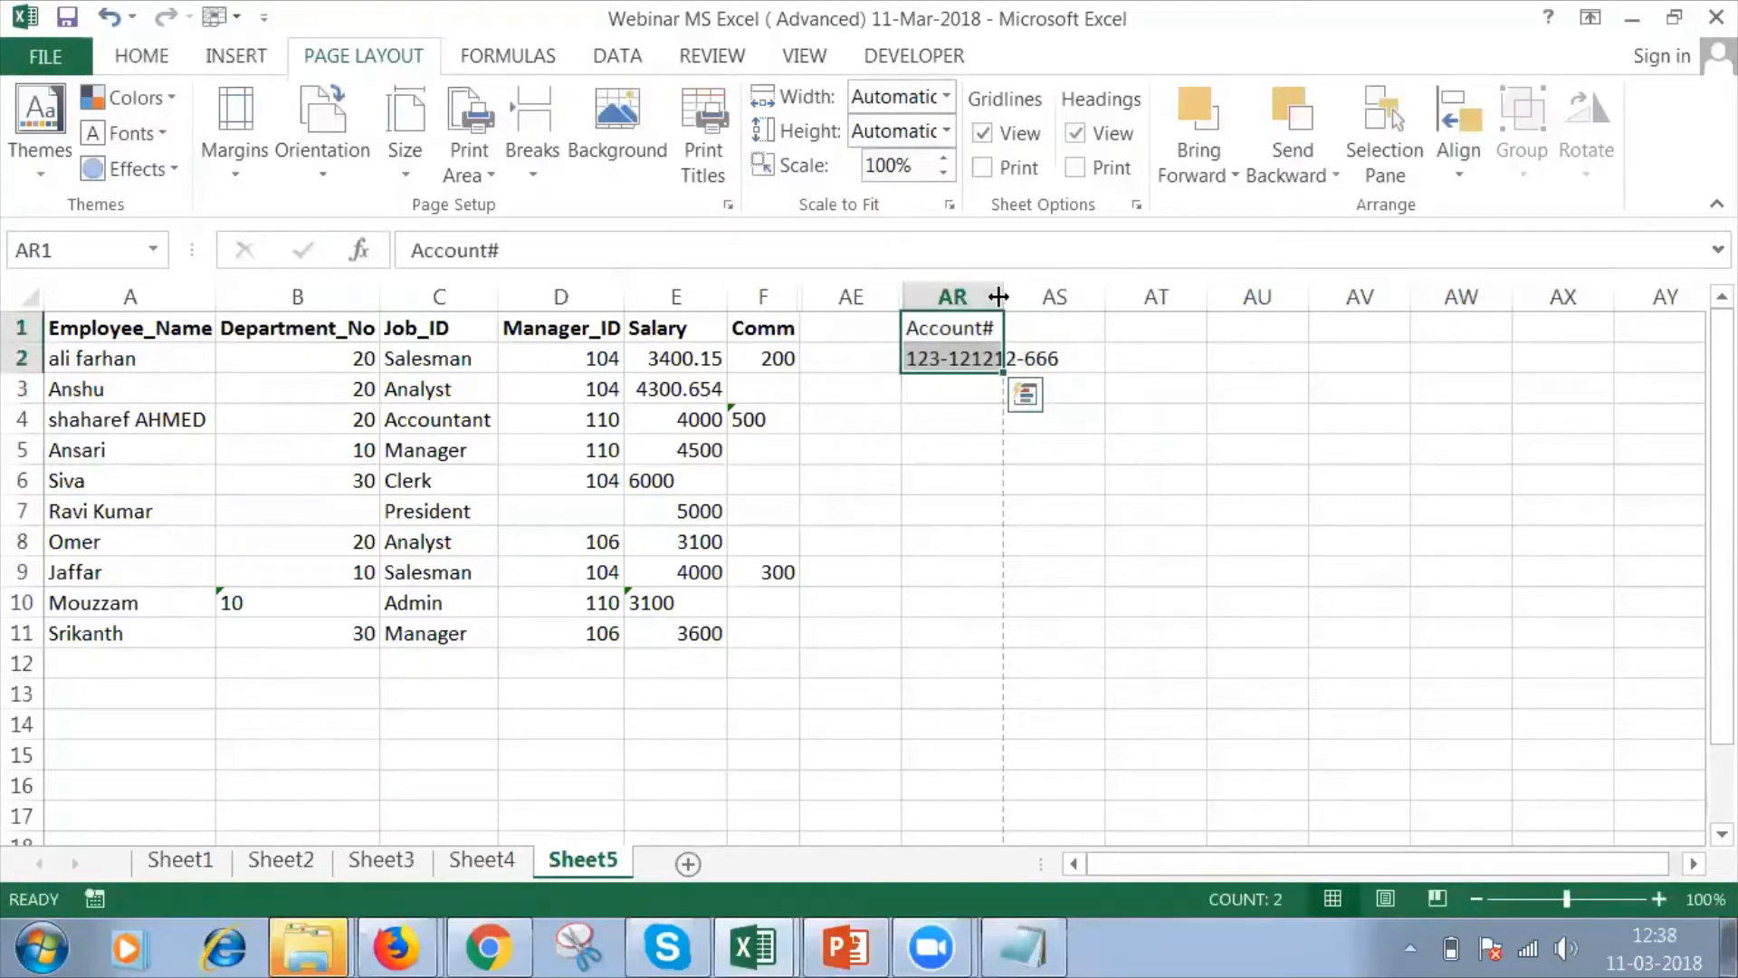
pyautogui.doubleClick(1003, 297)
pyautogui.click(1094, 362)
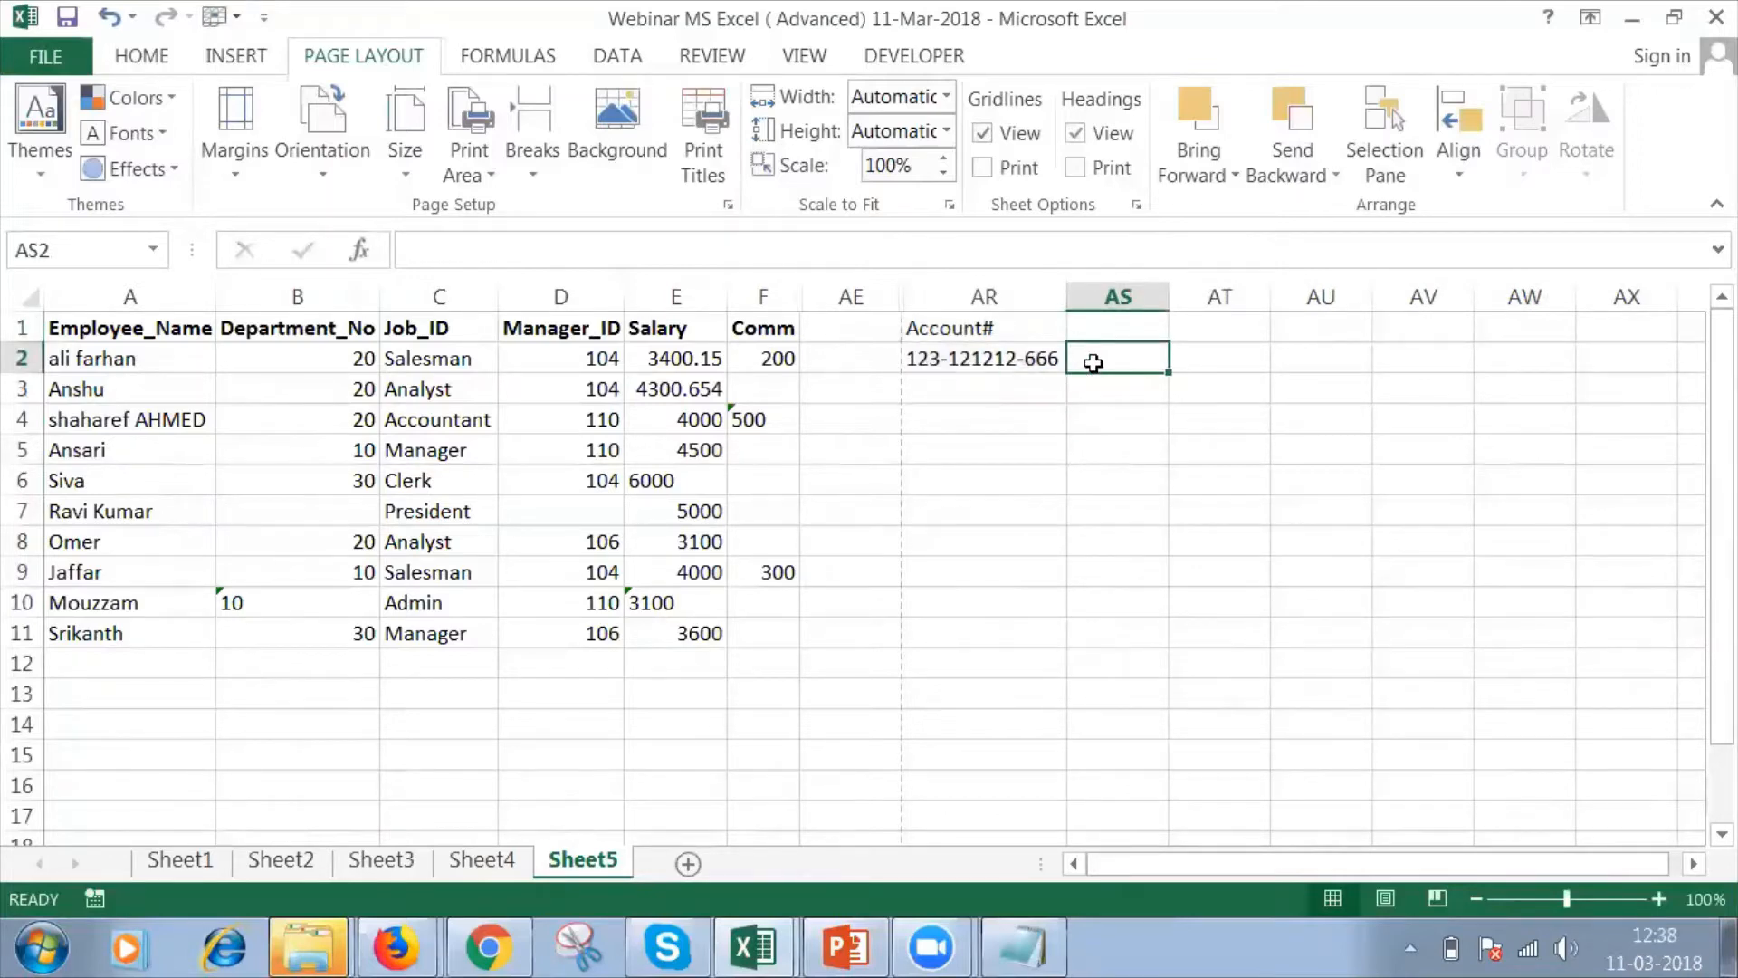
# Examine the three hyphen-separated digit groups of the account number in AR2 and the hyphens between them.
pyautogui.click(946, 362)
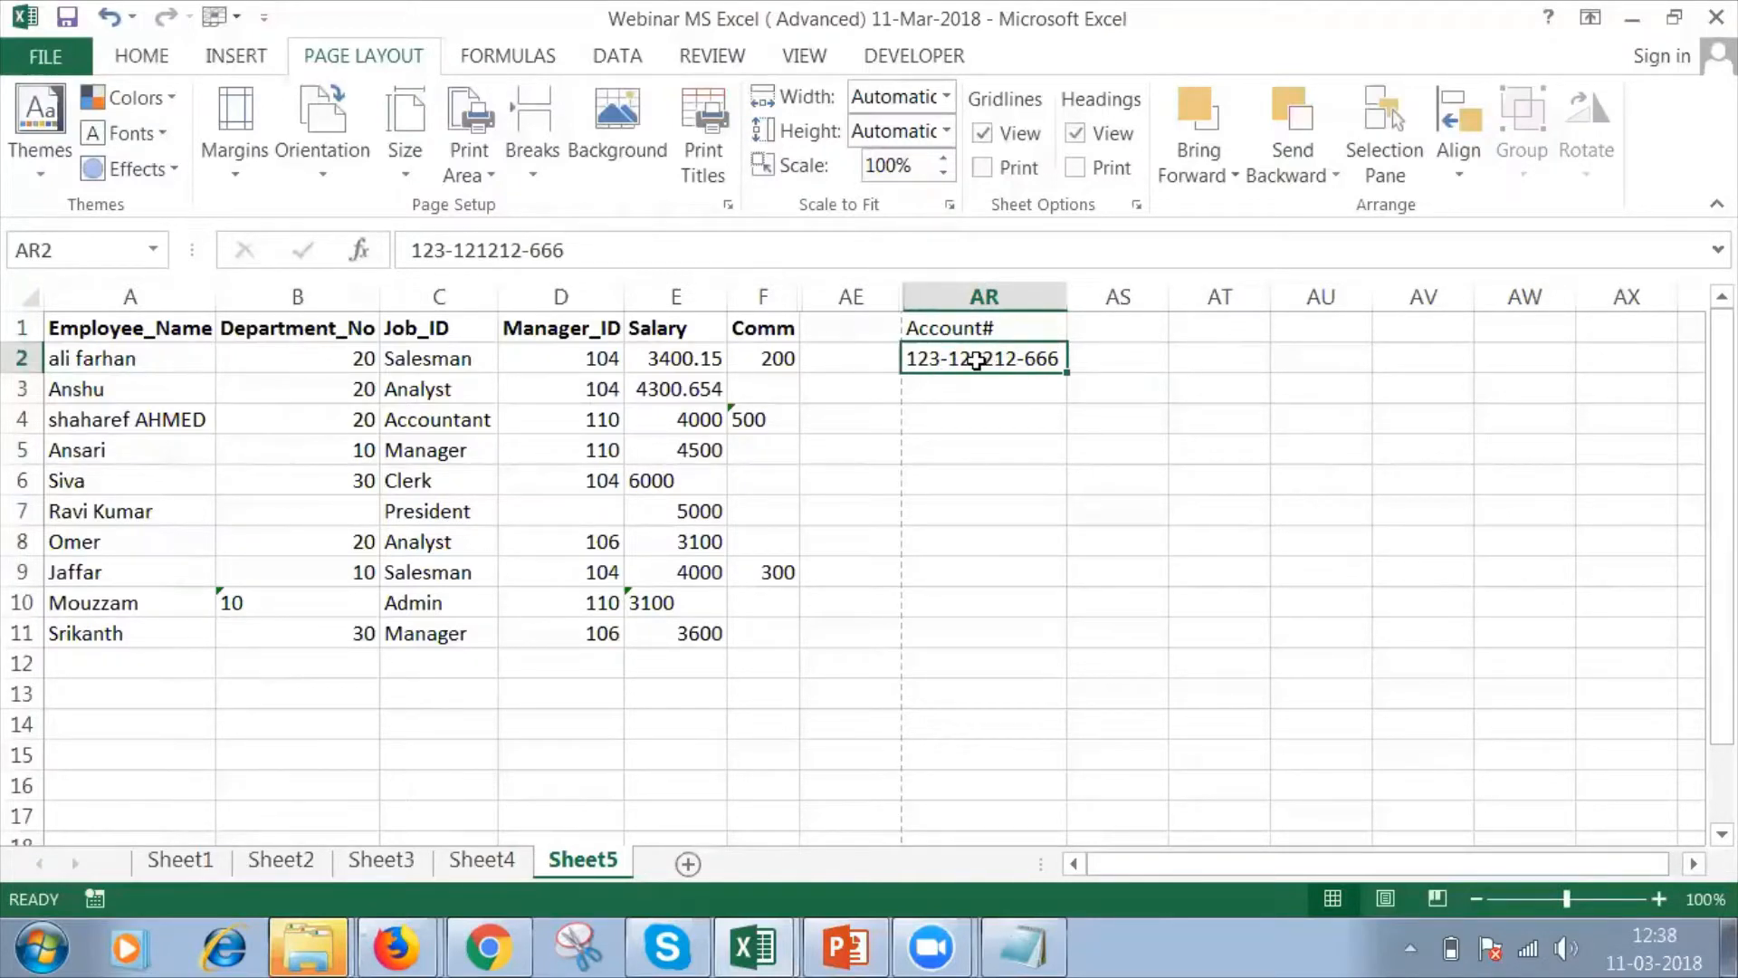
pyautogui.doubleClick(921, 359)
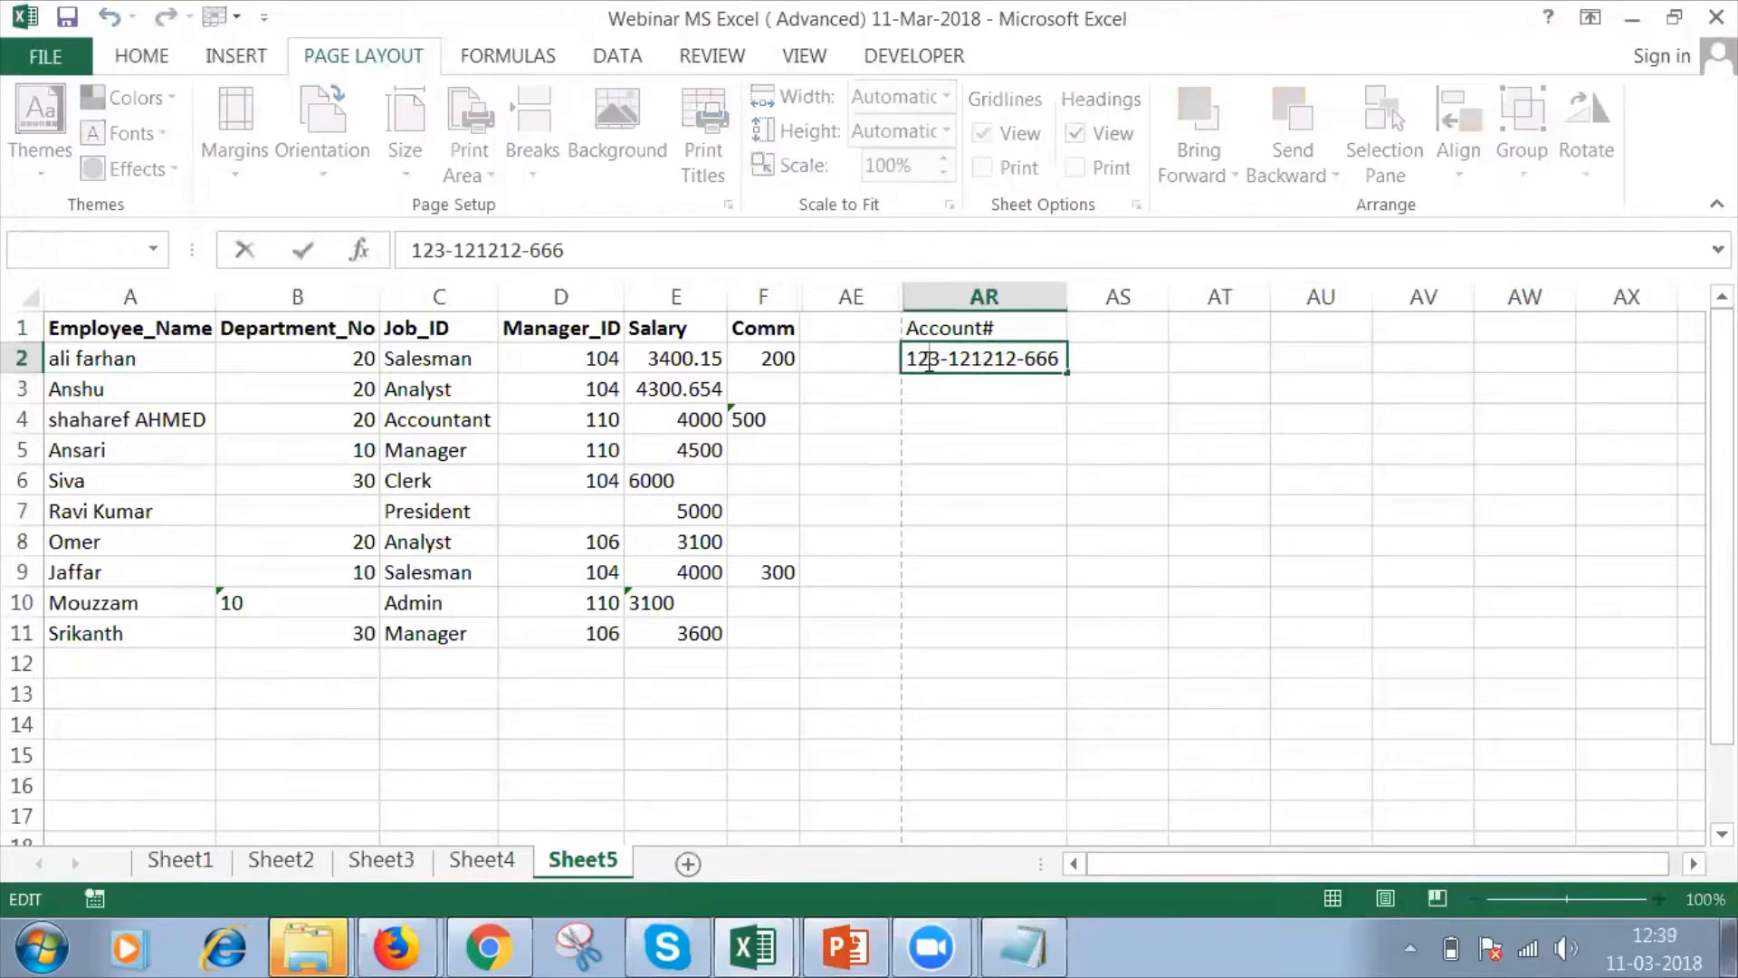
pyautogui.doubleClick(991, 359)
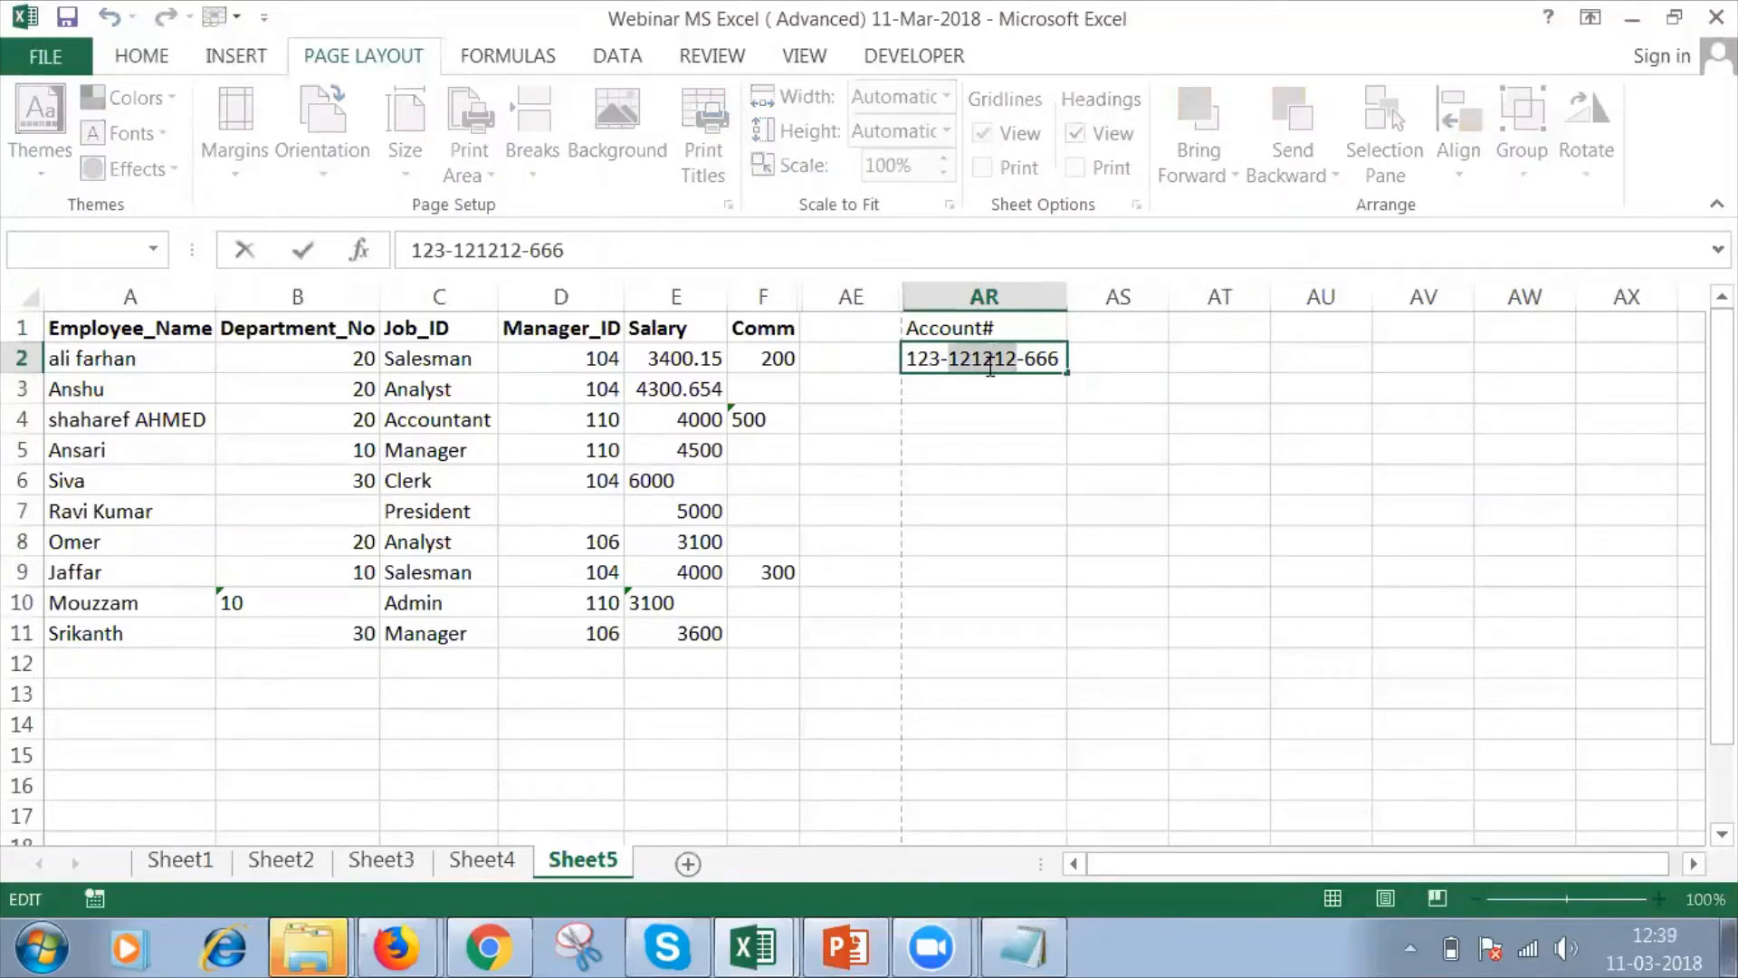
pyautogui.doubleClick(1044, 359)
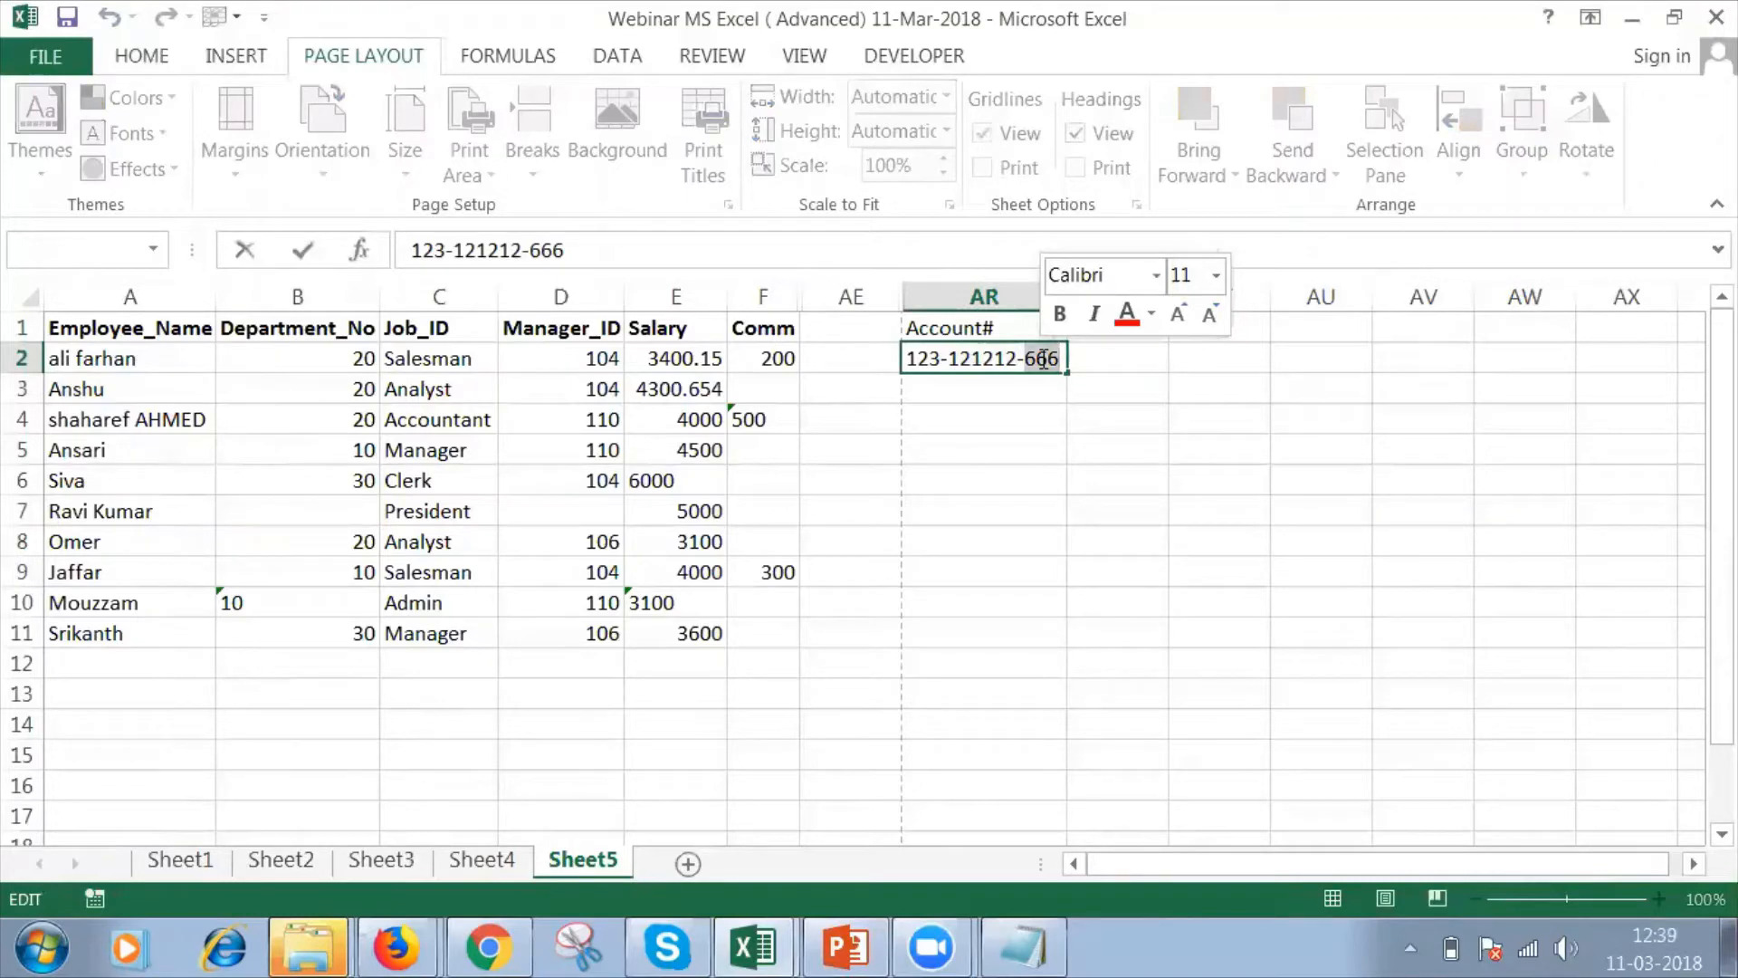
pyautogui.click(984, 360)
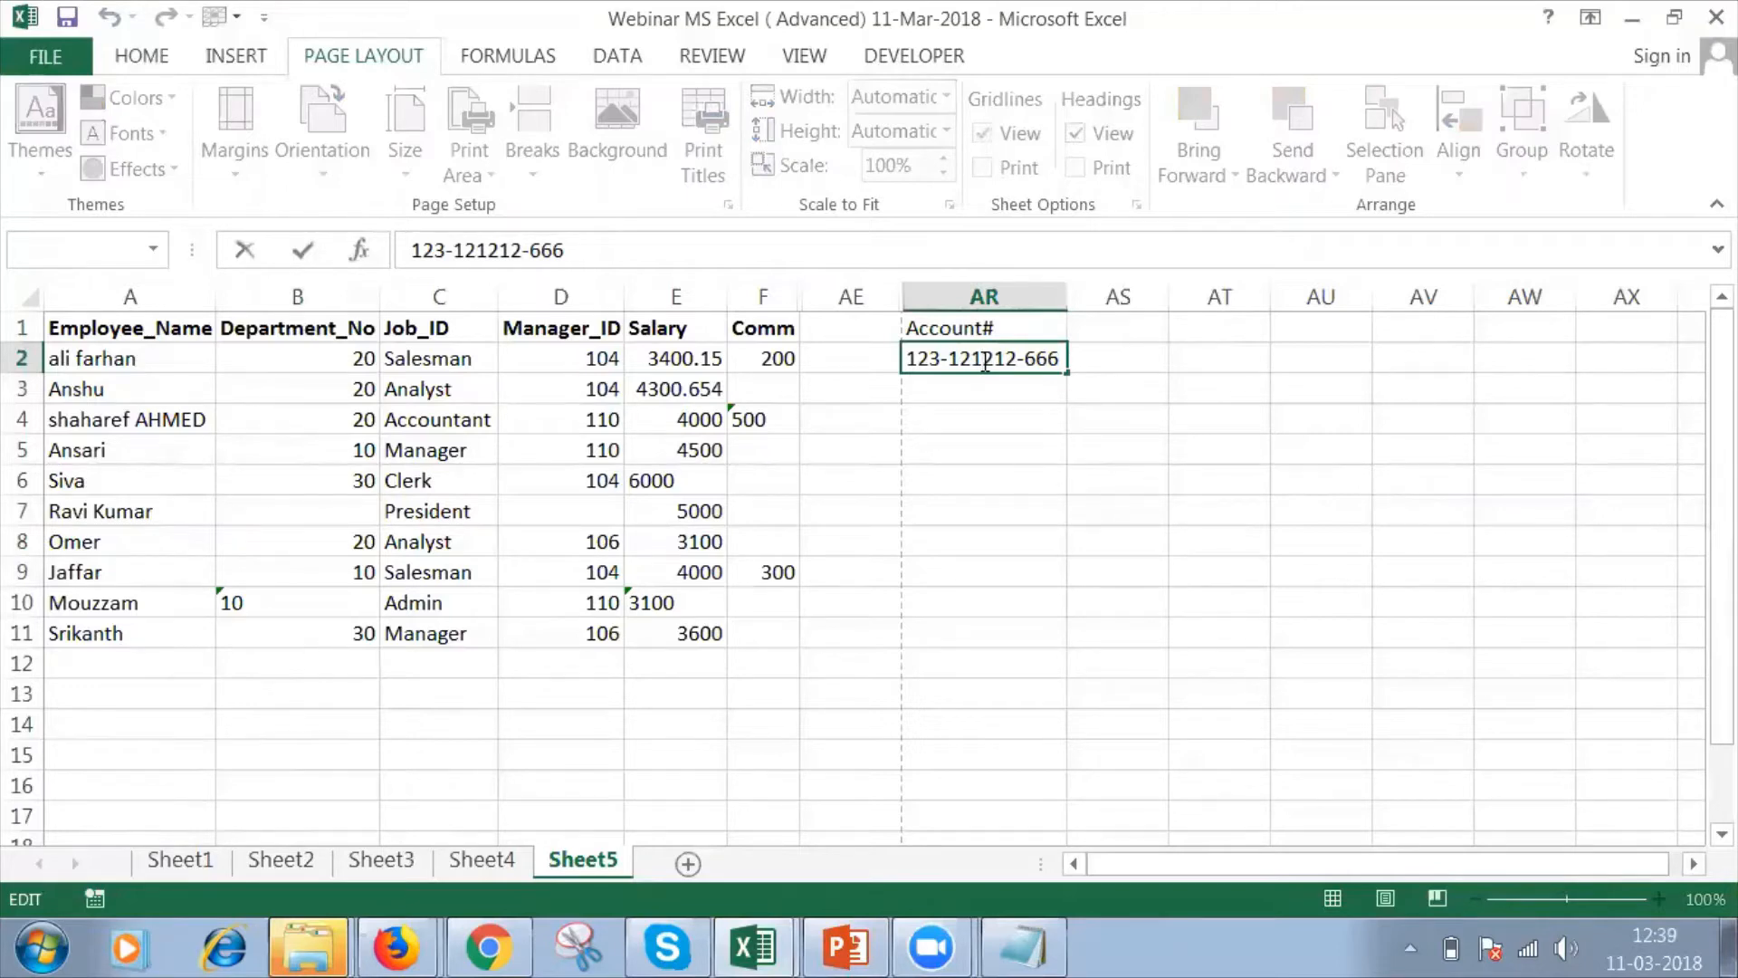
pyautogui.doubleClick(986, 359)
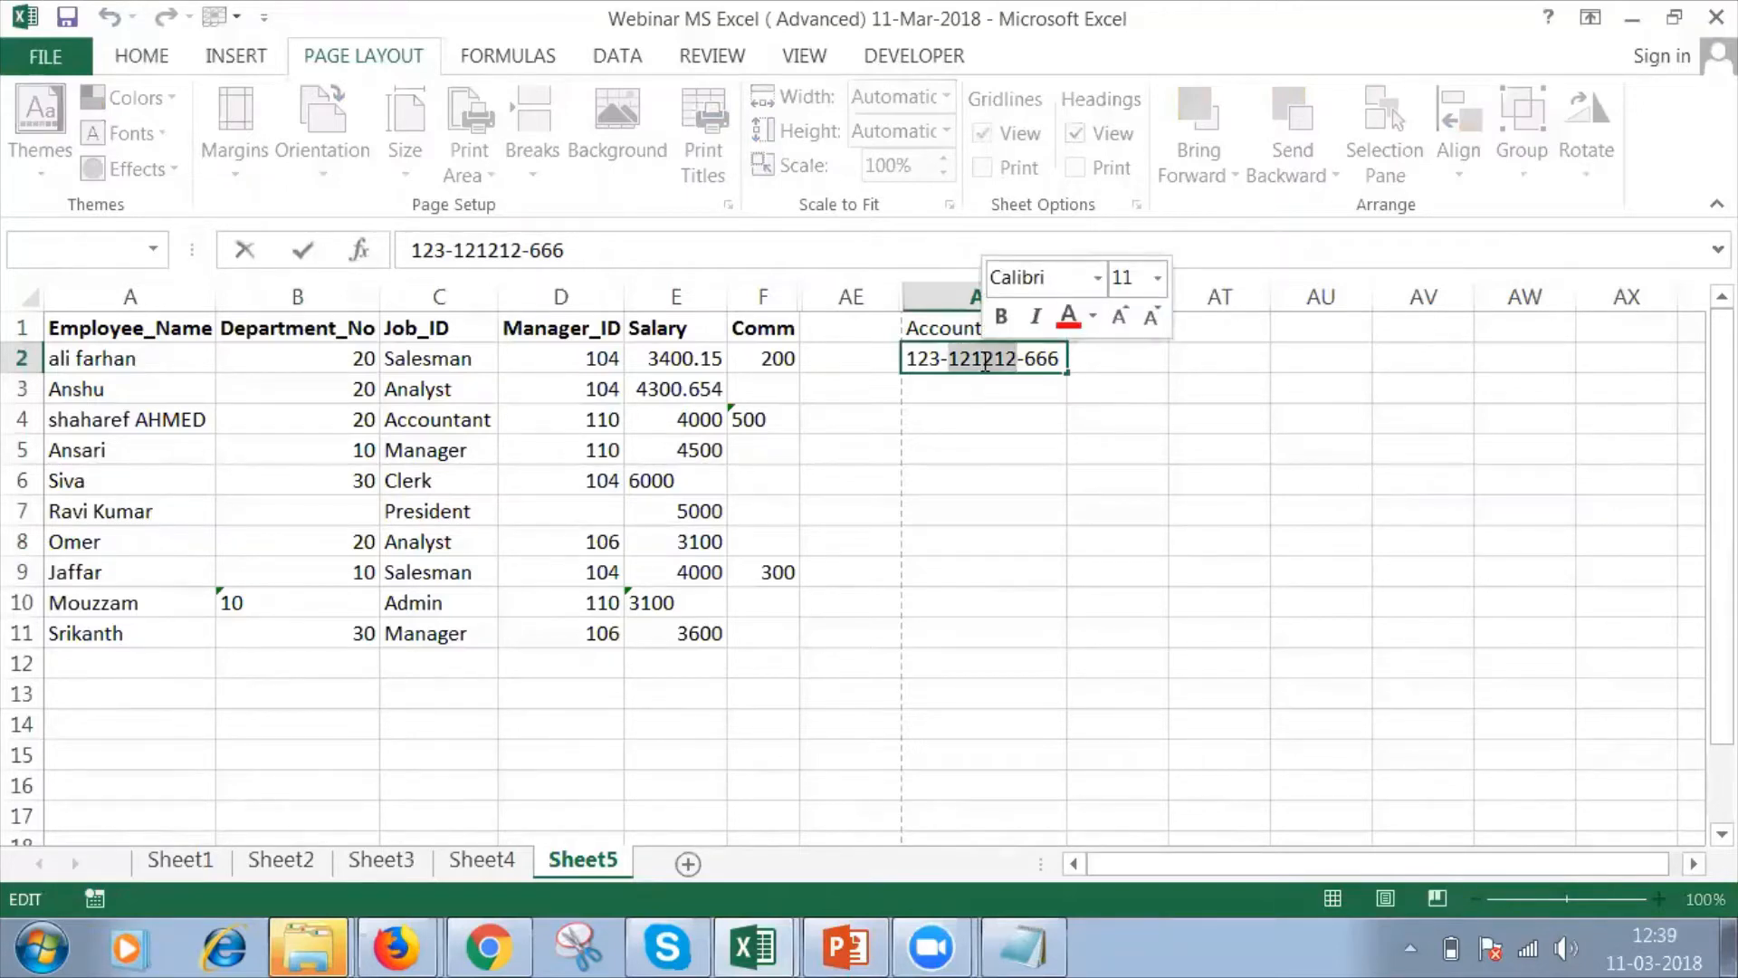
pyautogui.click(1133, 354)
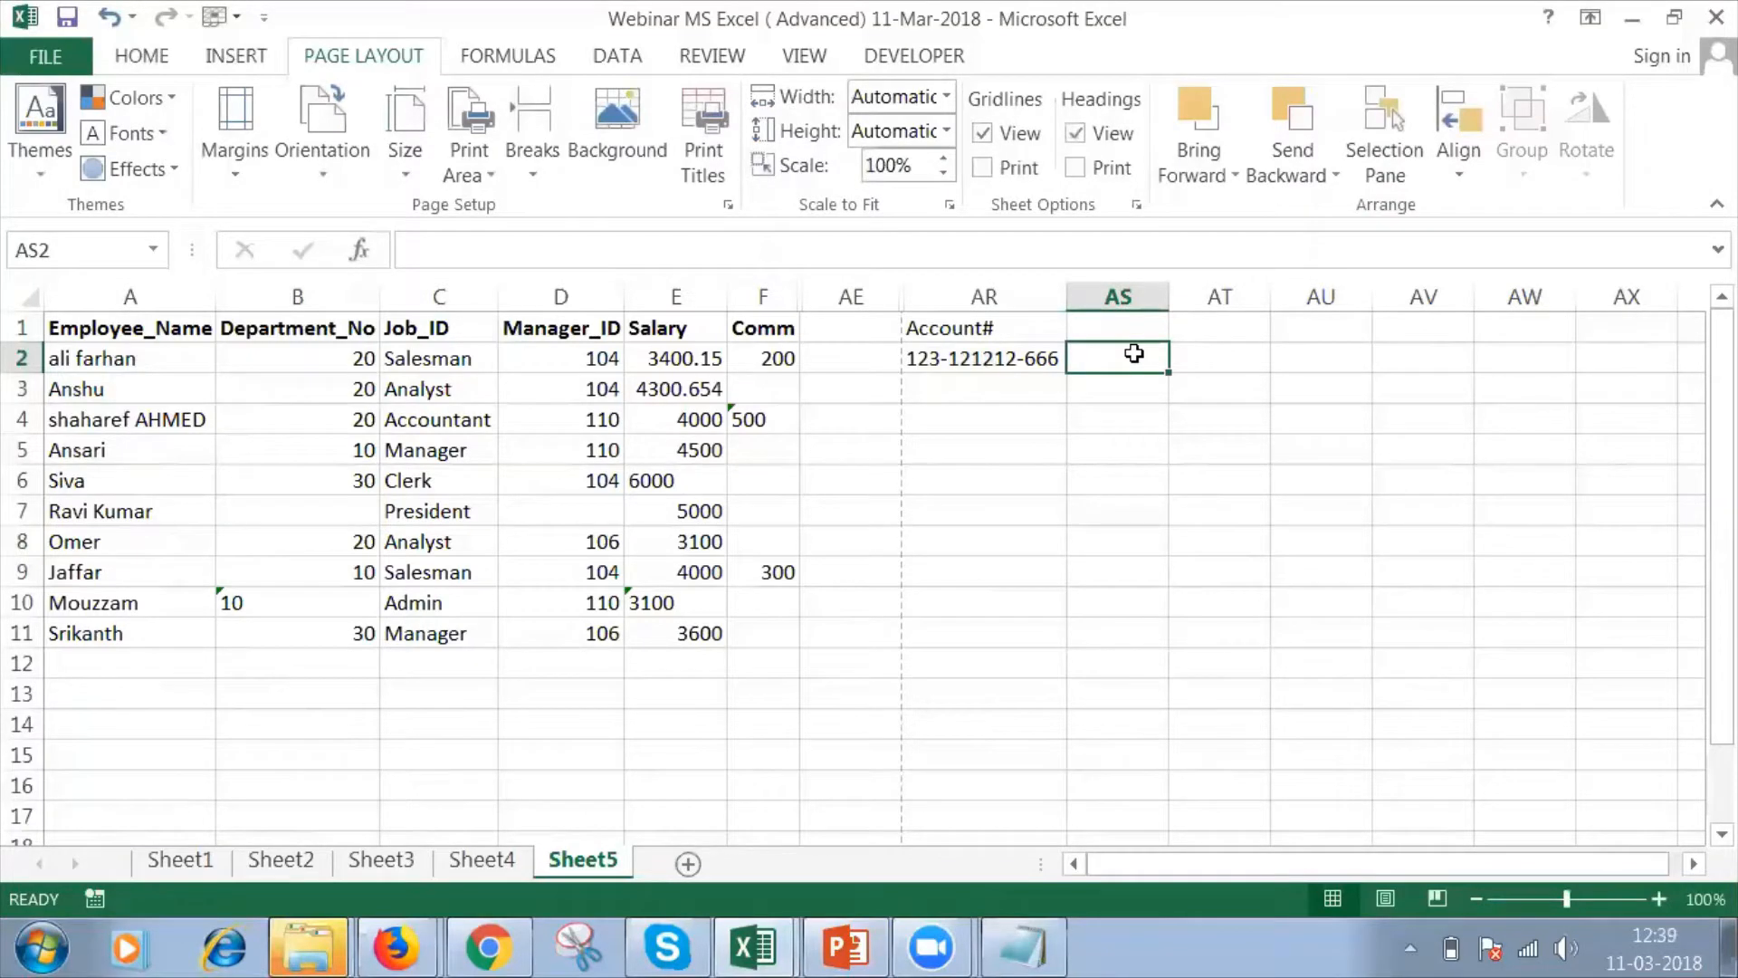
pyautogui.click(942, 360)
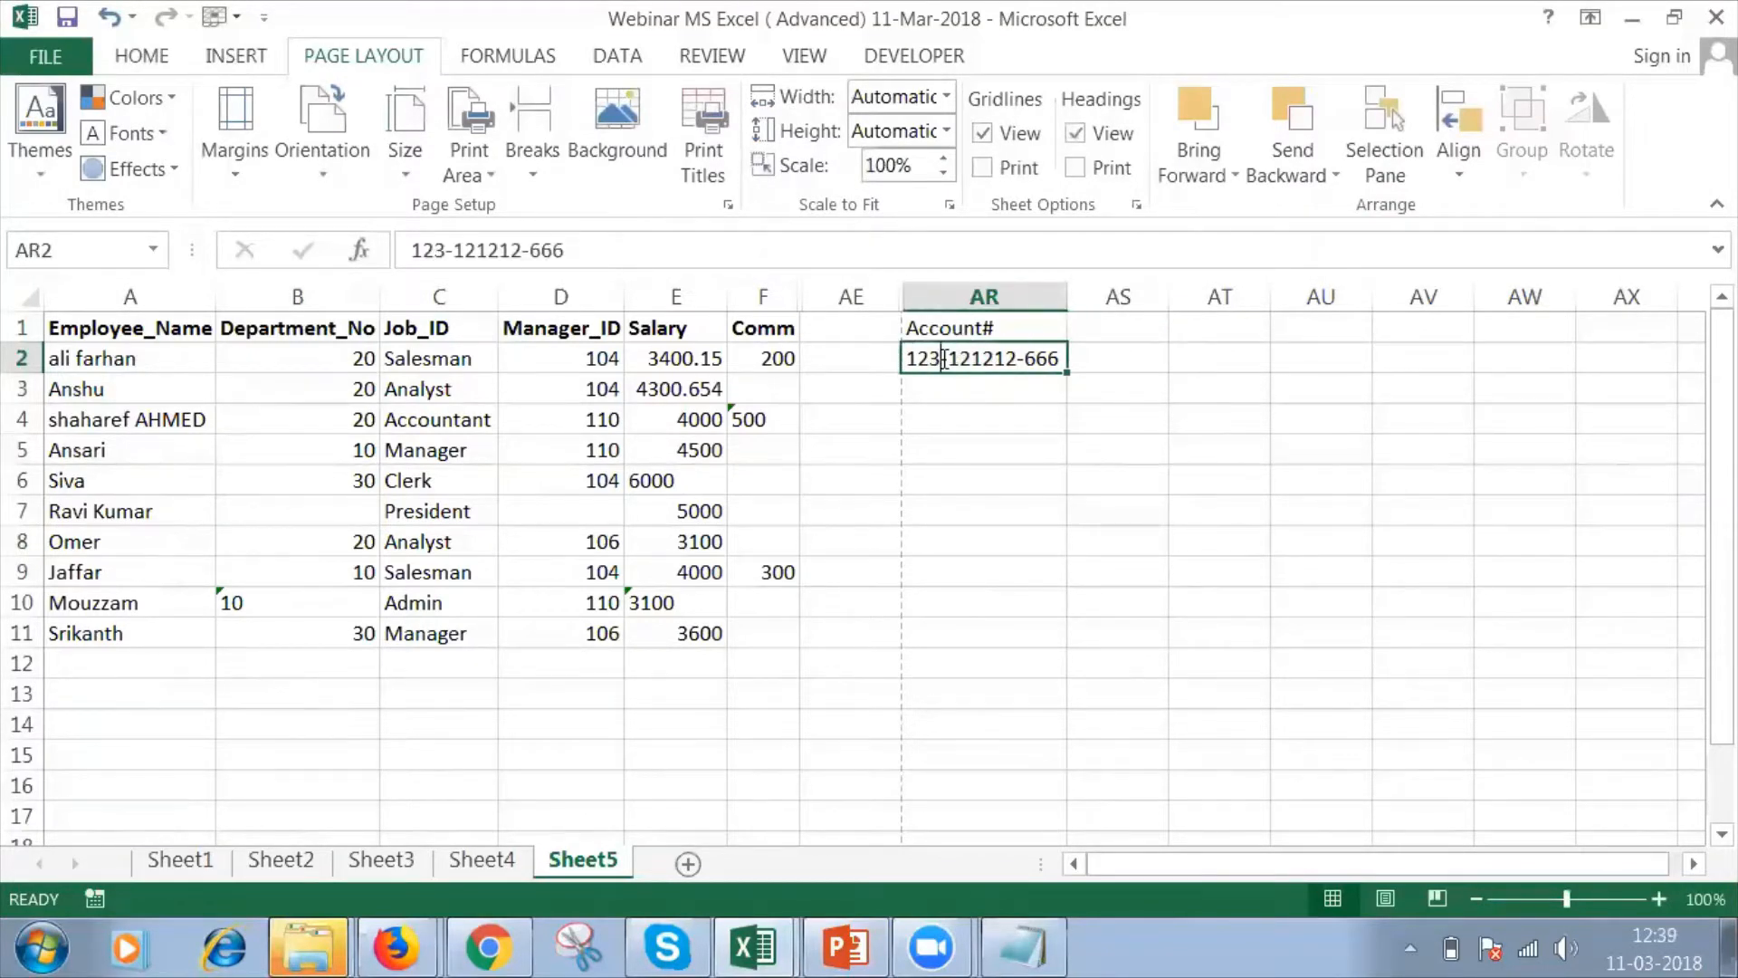
pyautogui.doubleClick(943, 359)
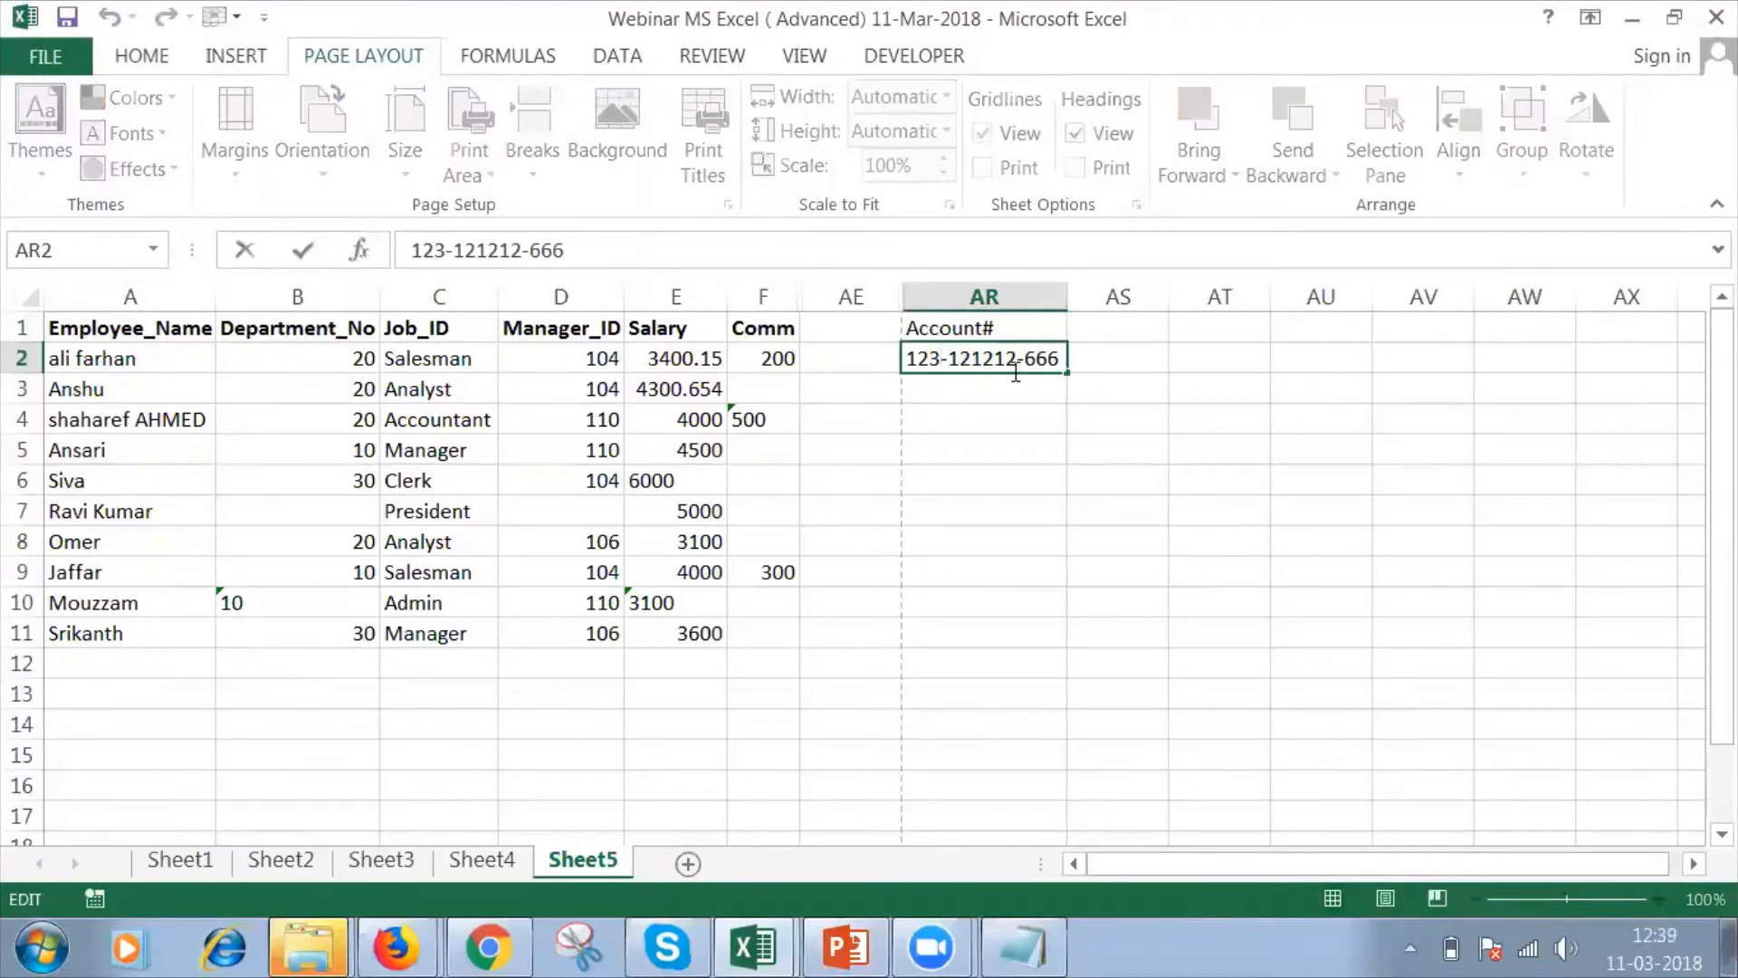
# Enter the header Substitute in AS1, next to the Account# header.
pyautogui.click(1121, 326)
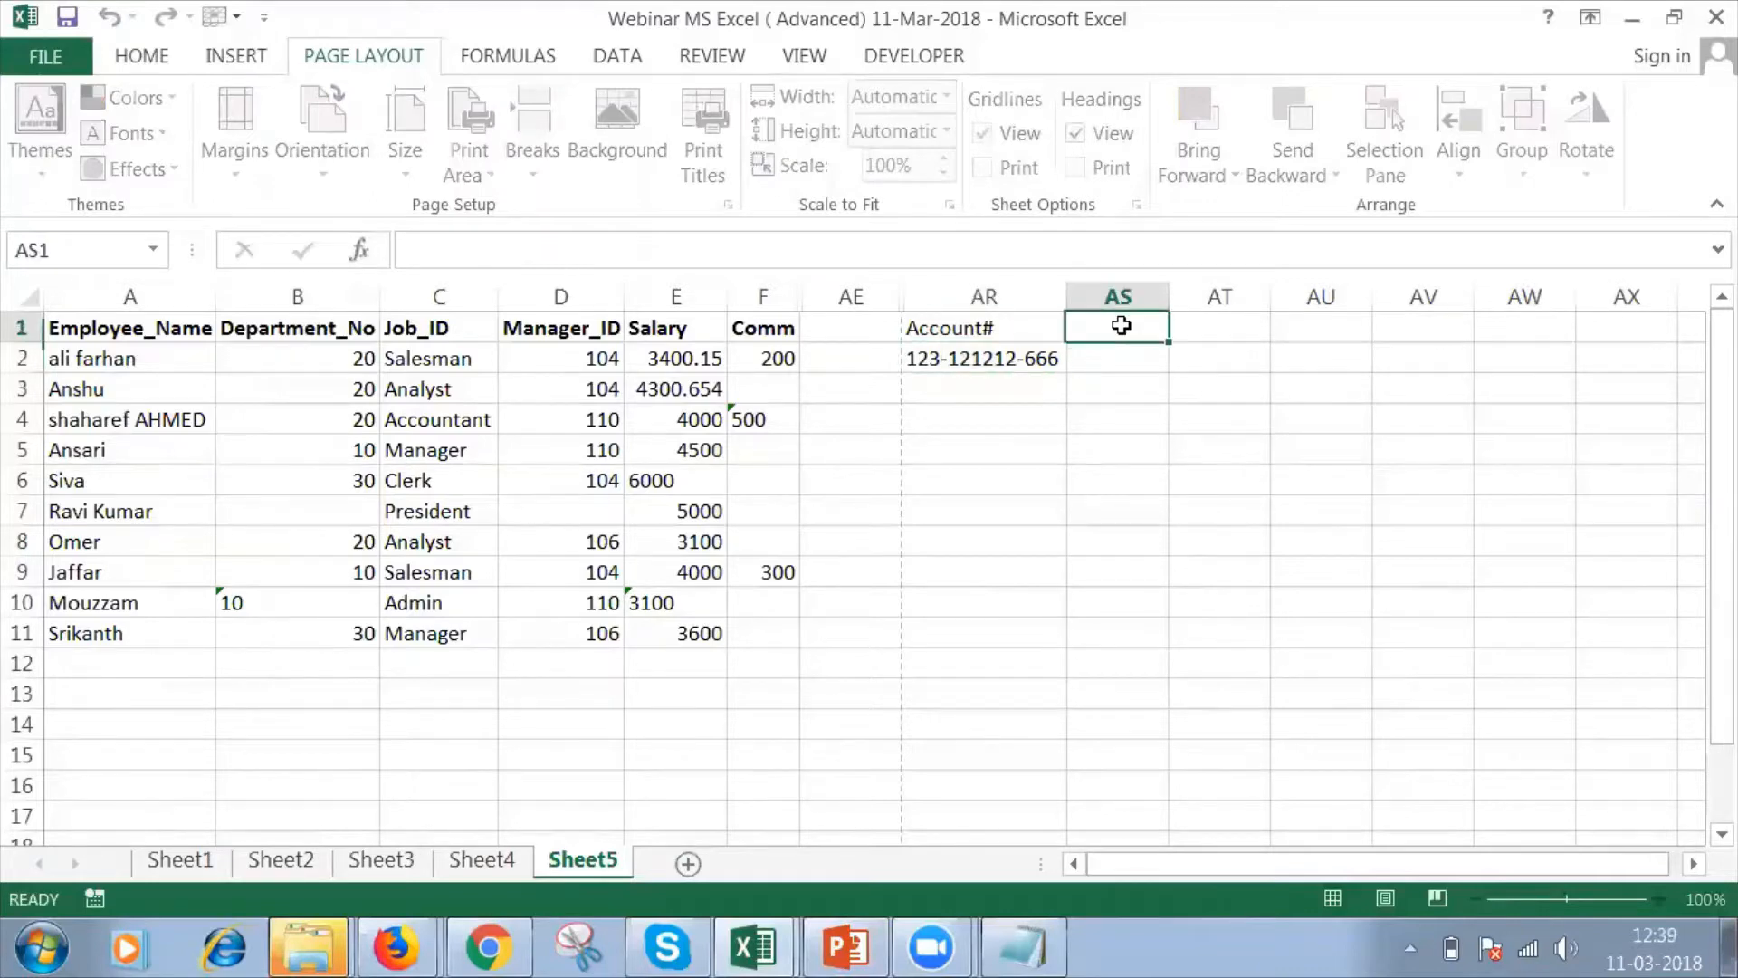
pyautogui.write('Subs')
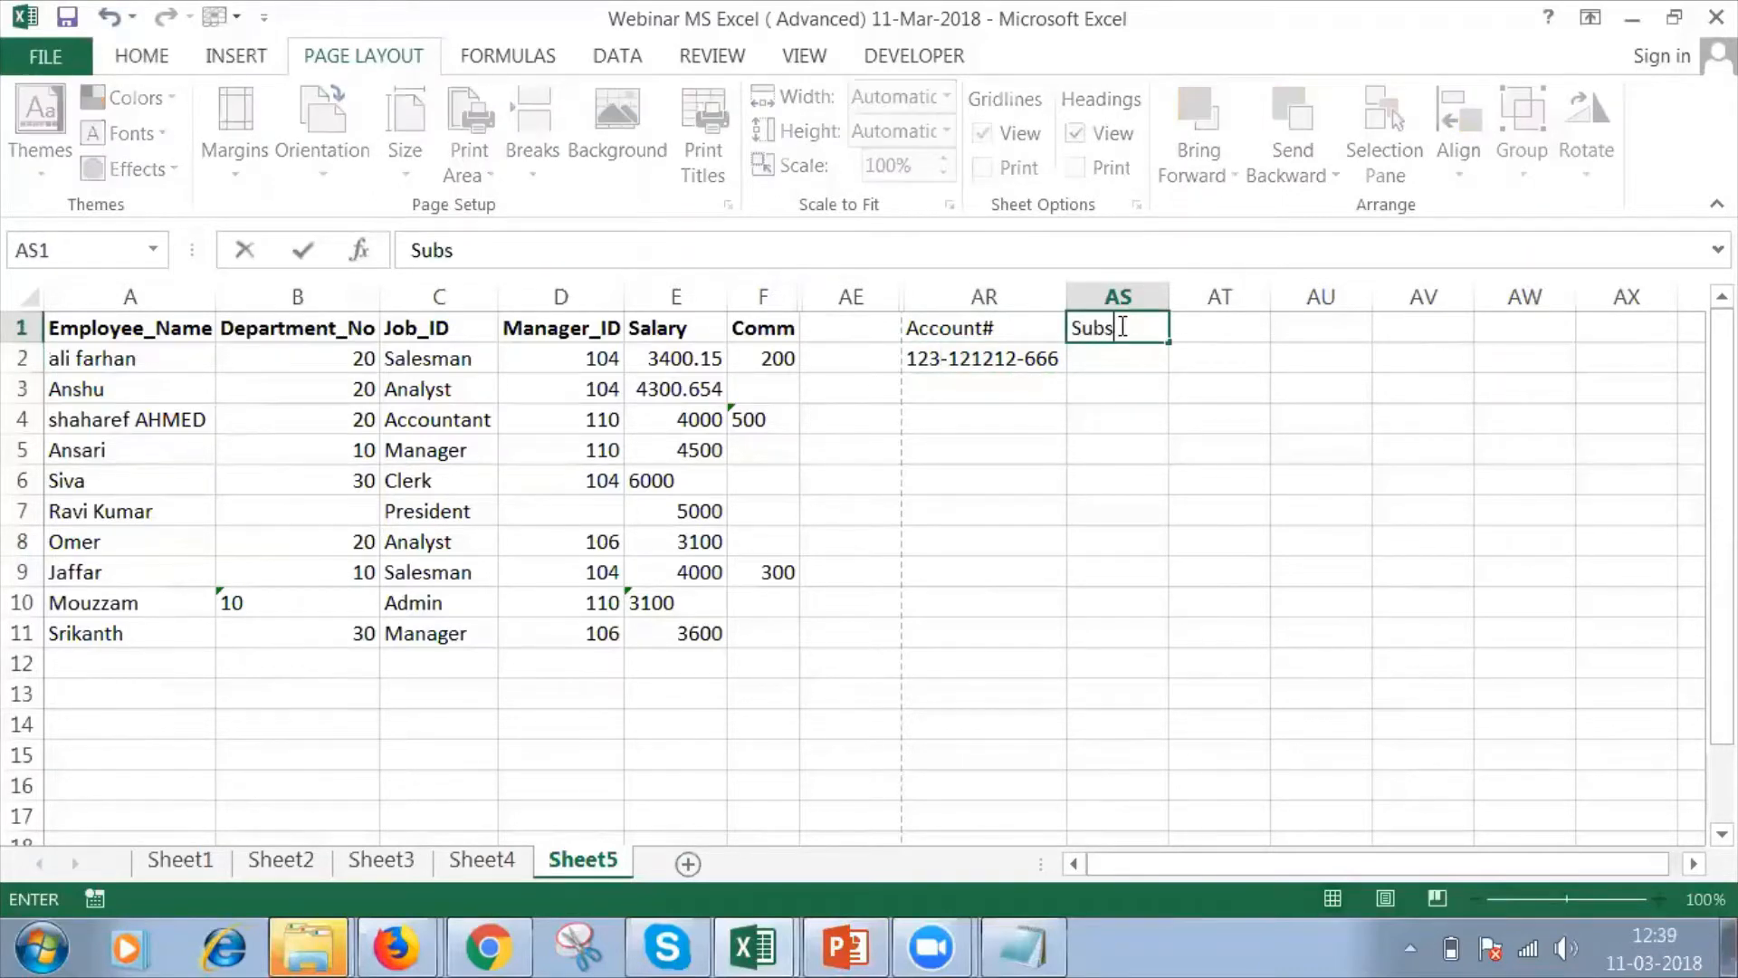
pyautogui.write('titure')
pyautogui.press('Return')
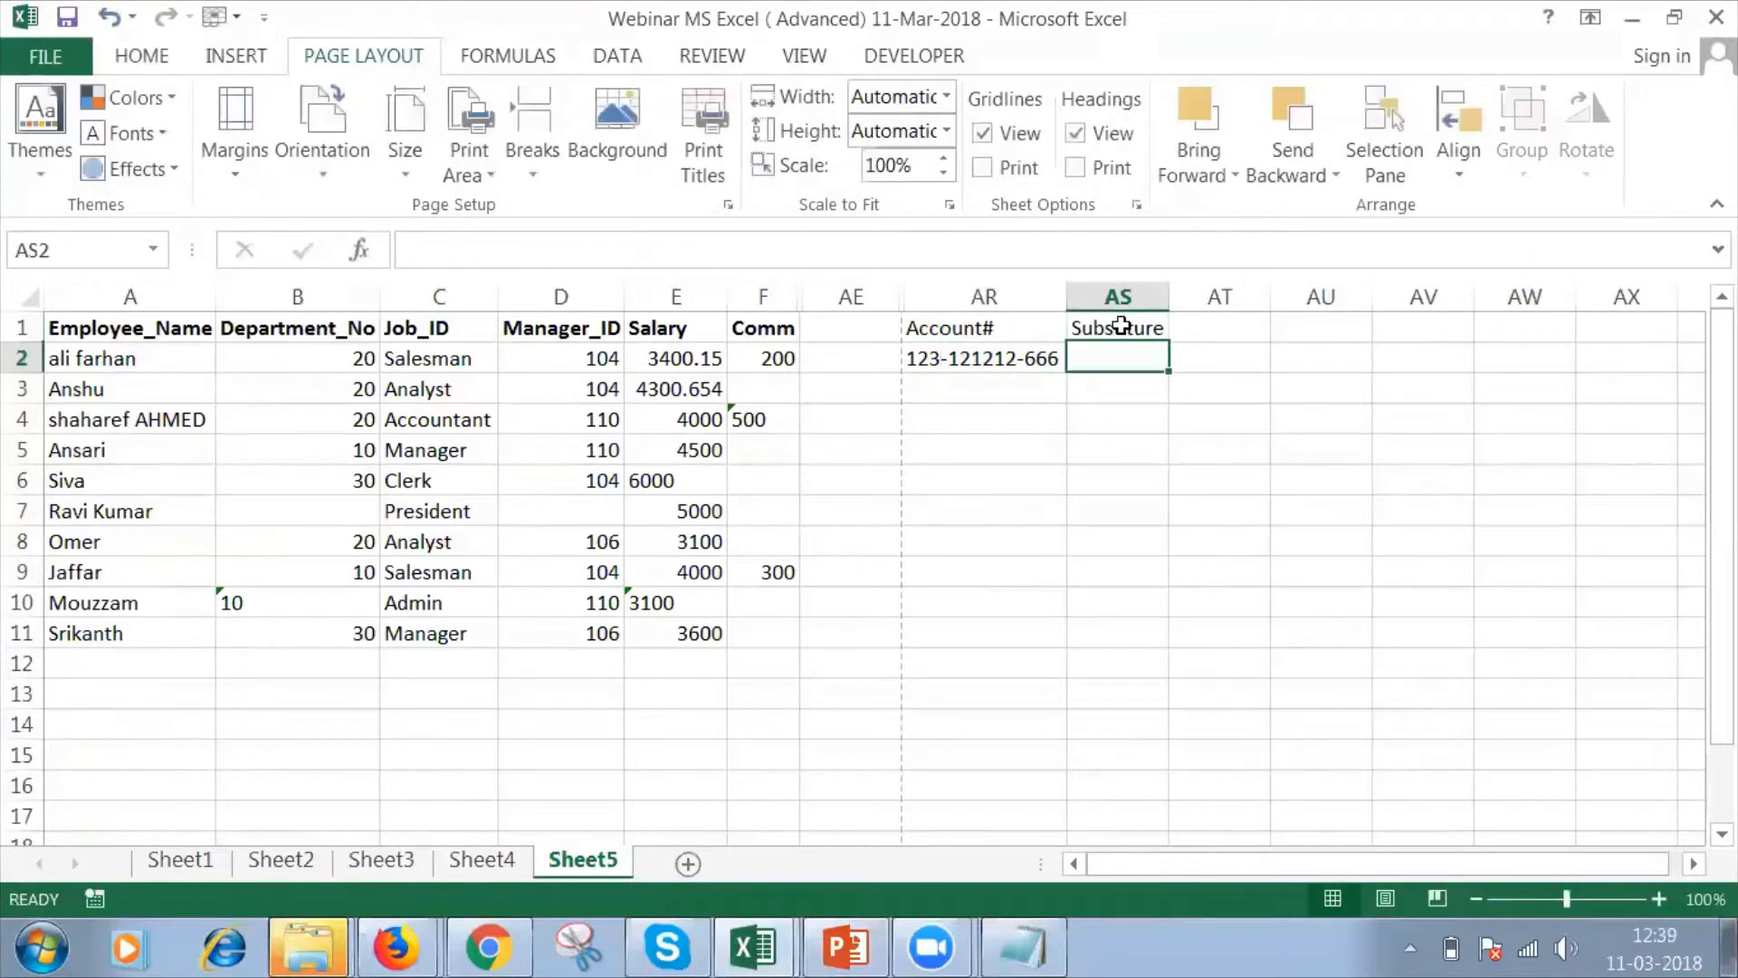
pyautogui.click(1120, 326)
pyautogui.write('Su')
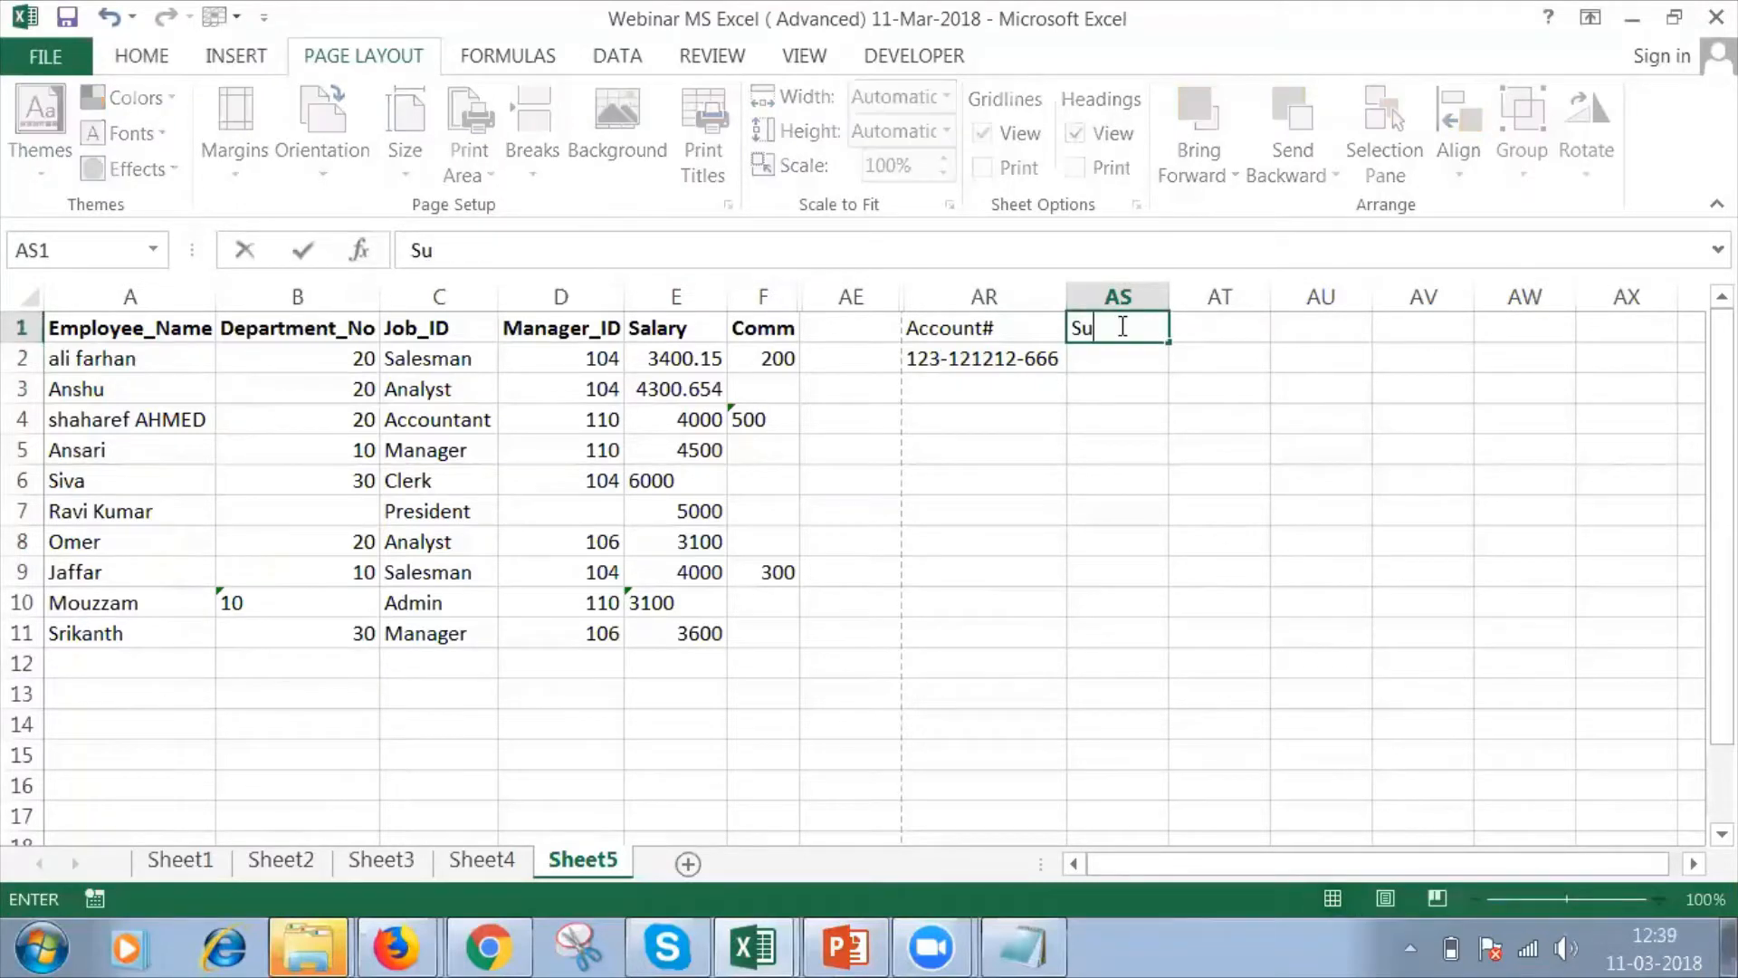
pyautogui.write('bstitute')
pyautogui.press('Return')
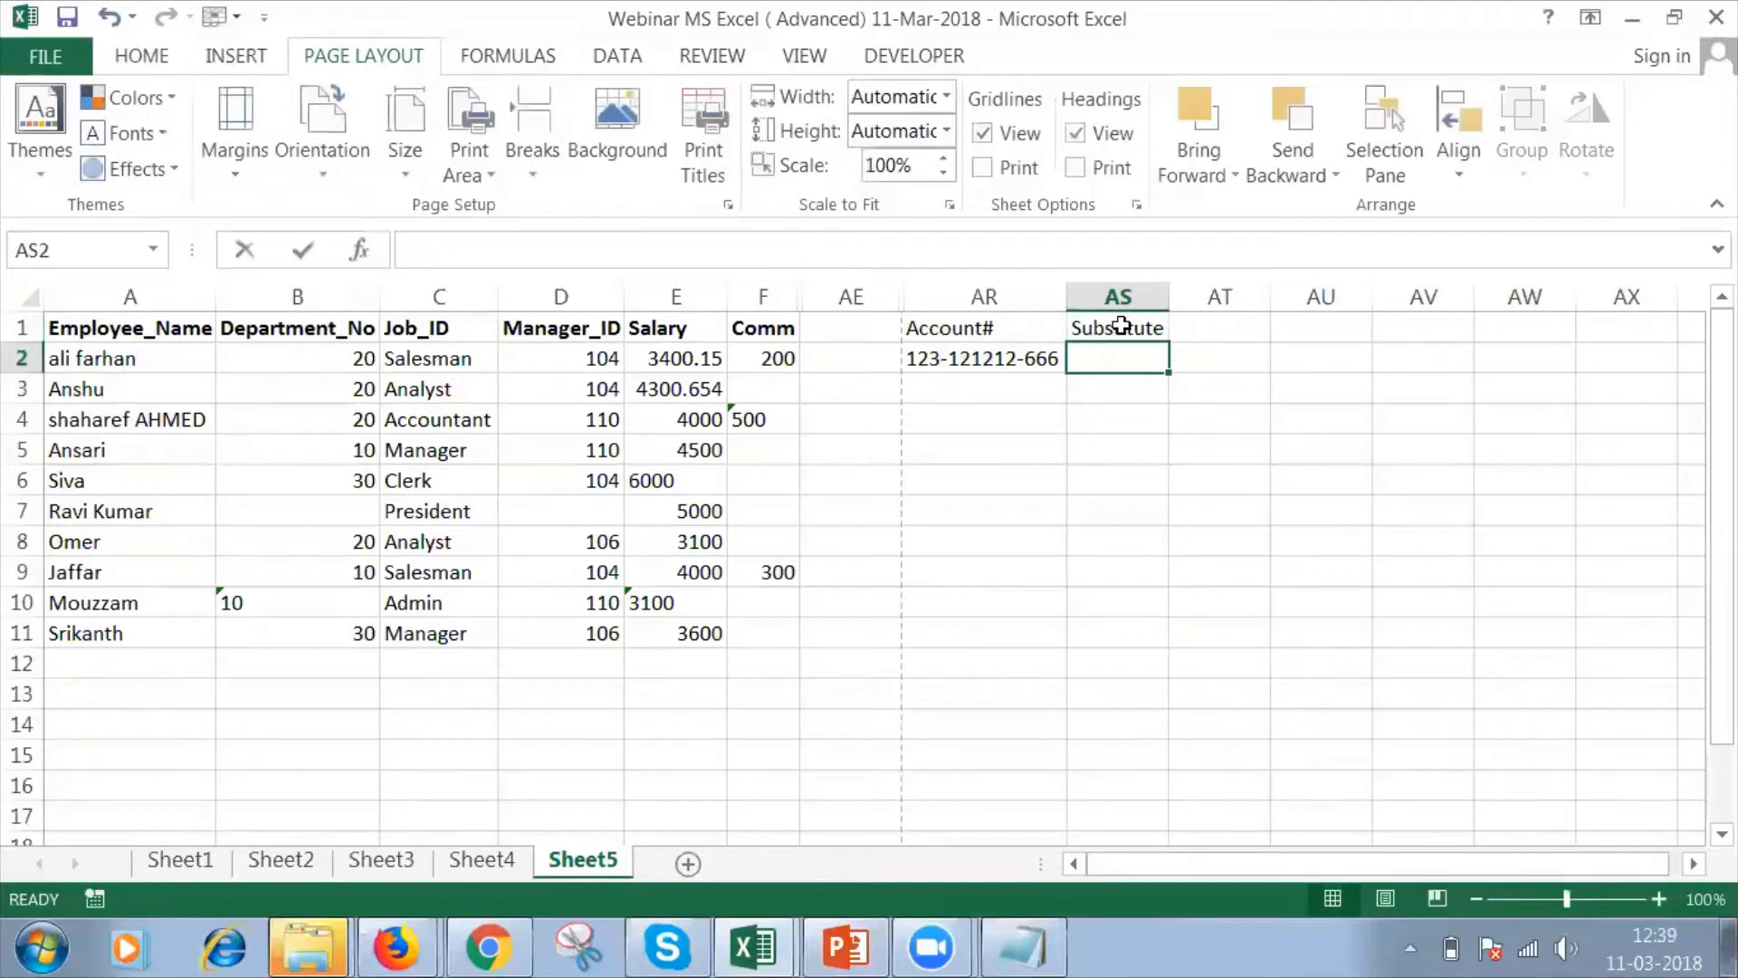
# Enter =SUBSTITUTE(AR2,"-","#",1) in AS2 to replace the first hyphen with #, and autofit the width of column AS.
pyautogui.write('=su')
pyautogui.press('Tab')
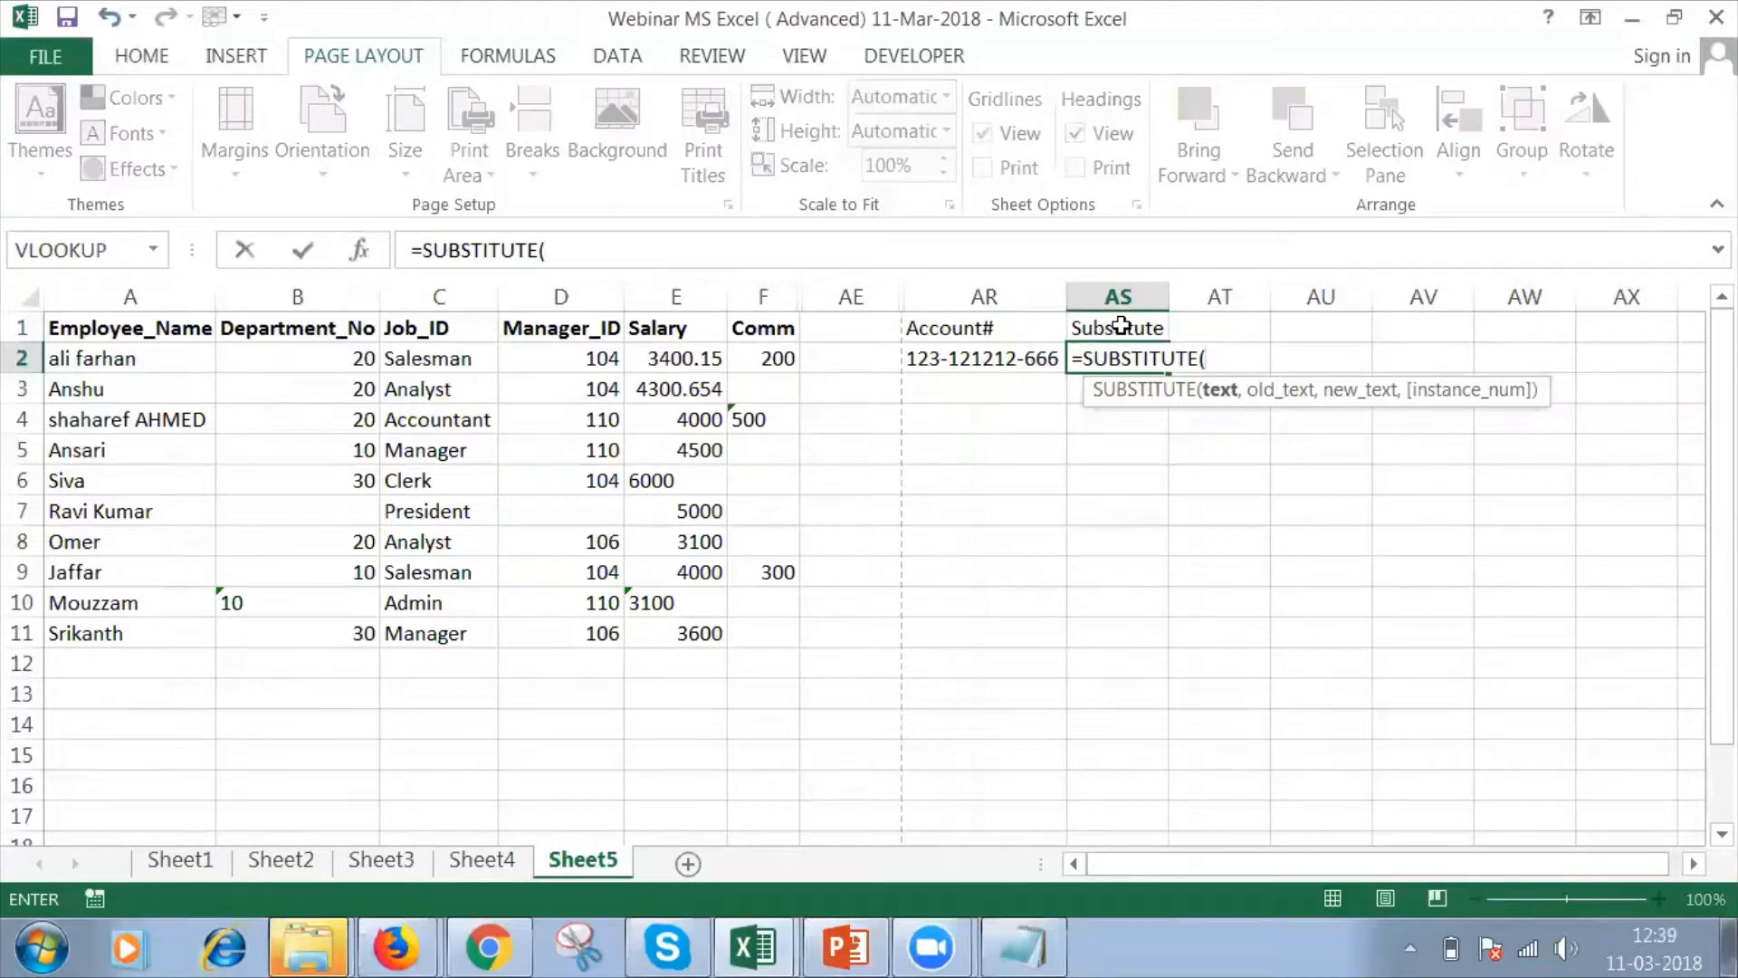
pyautogui.click(1029, 360)
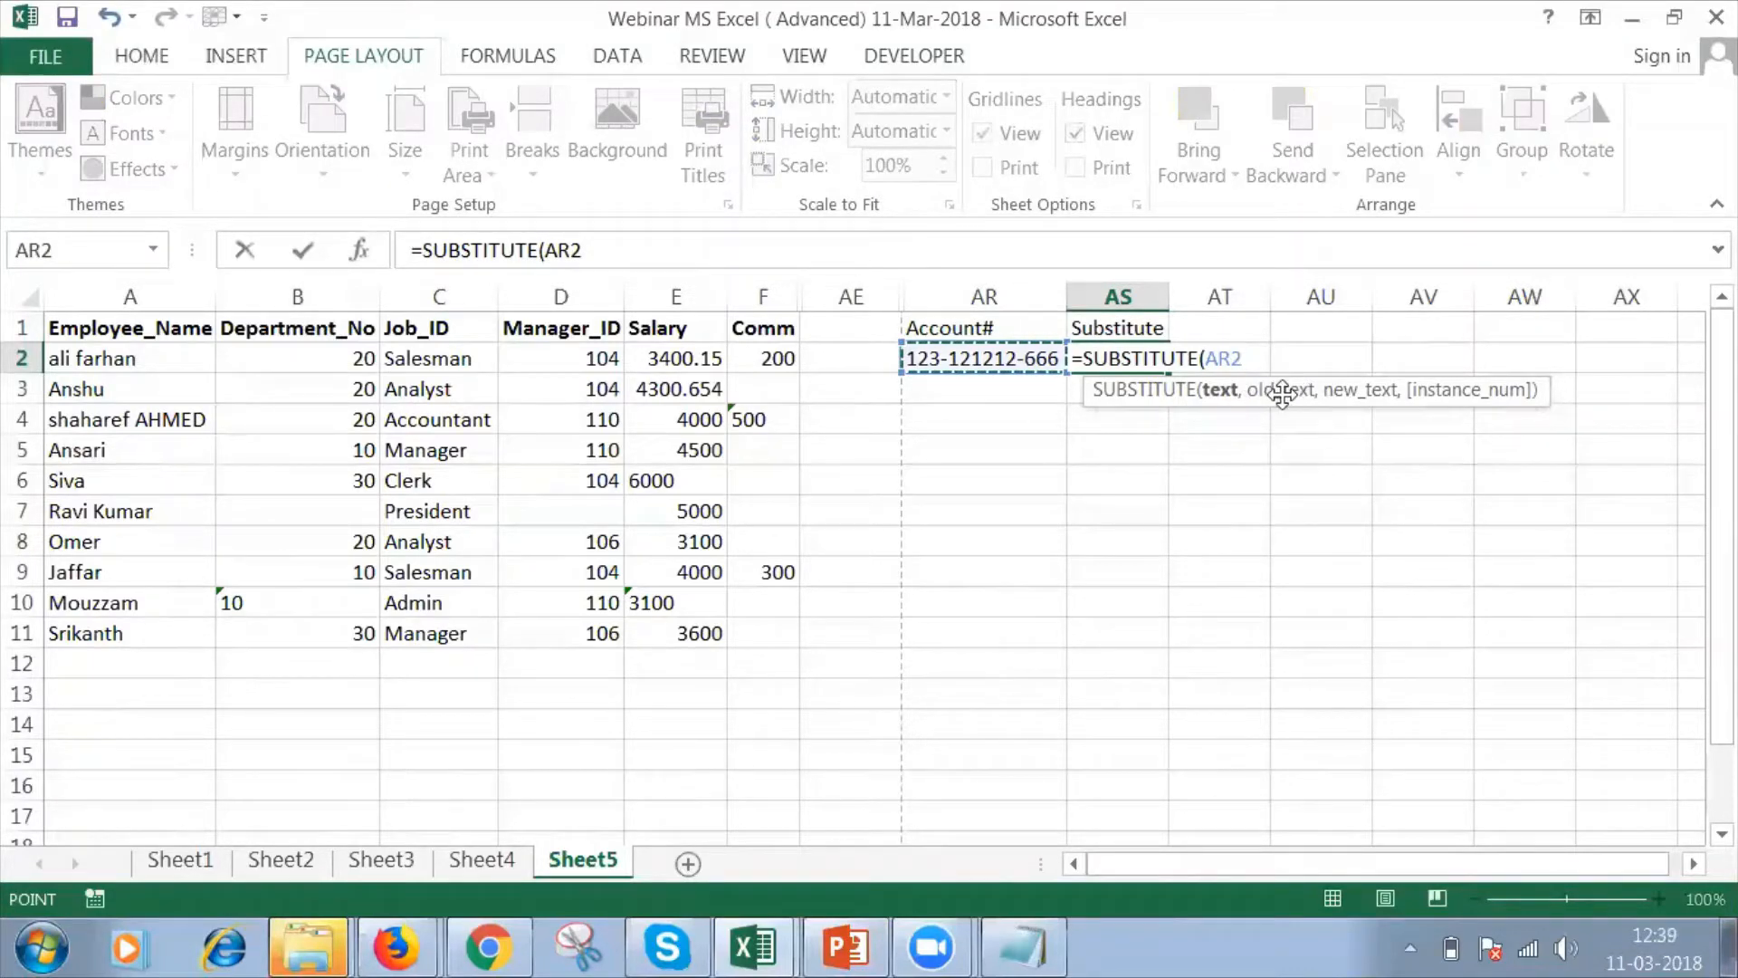
pyautogui.write(',')
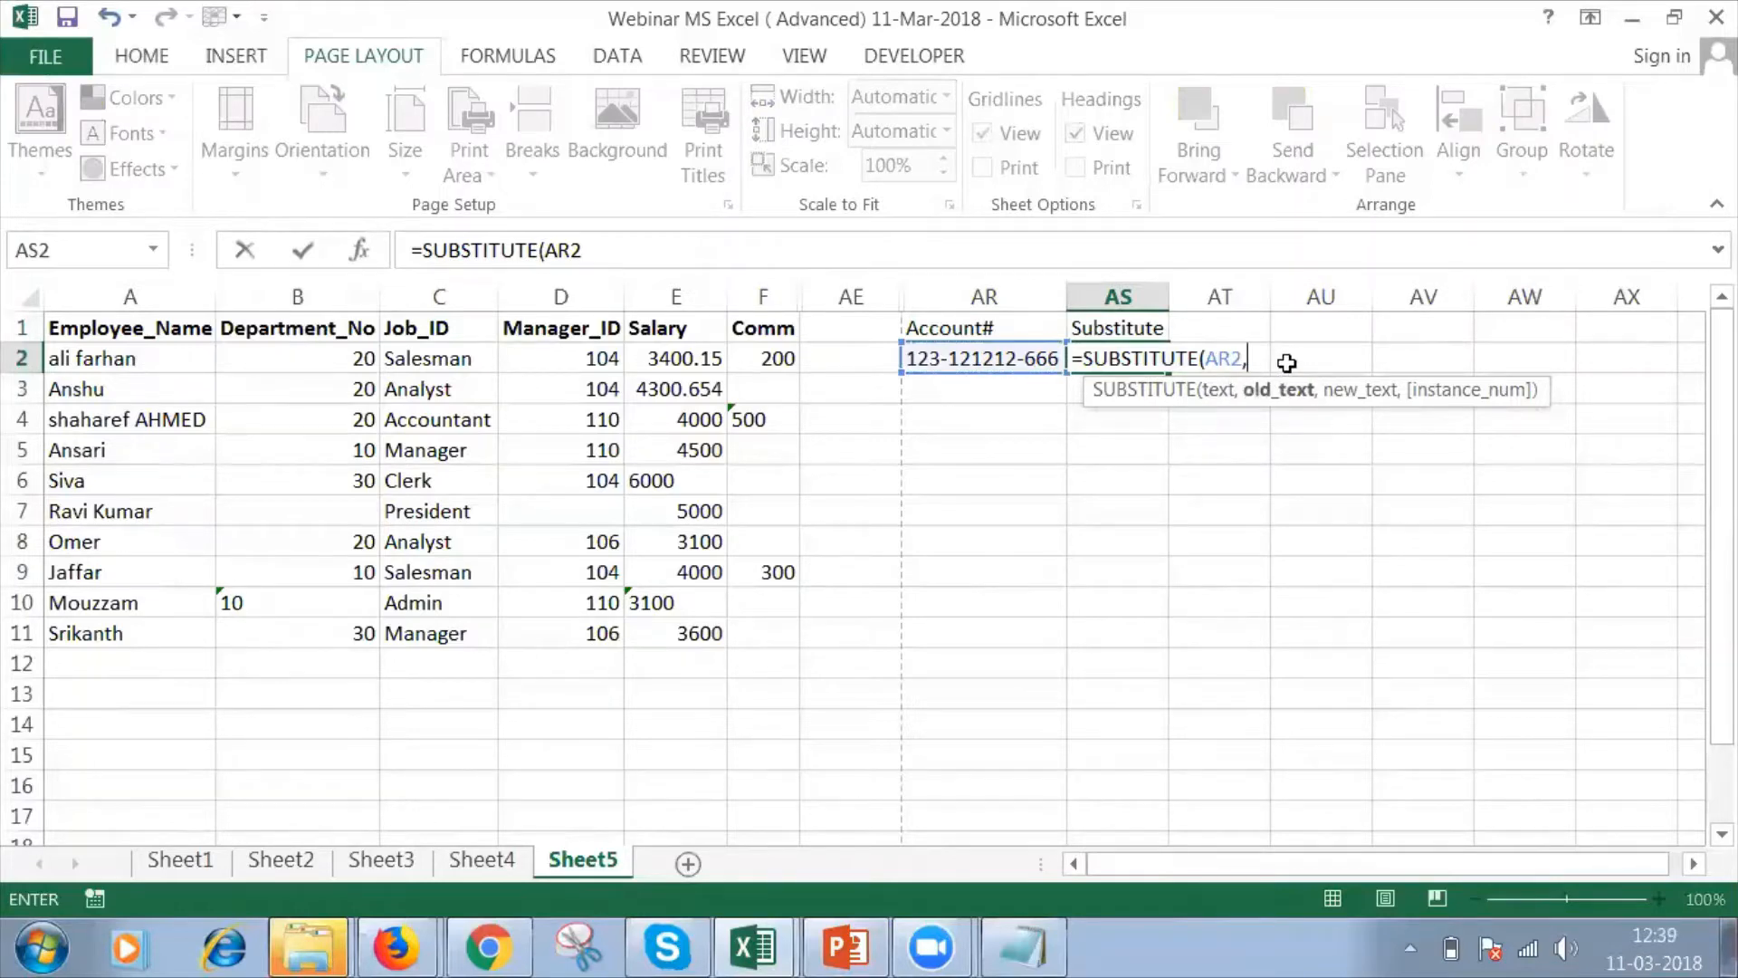
pyautogui.write('"-"')
pyautogui.write(',')
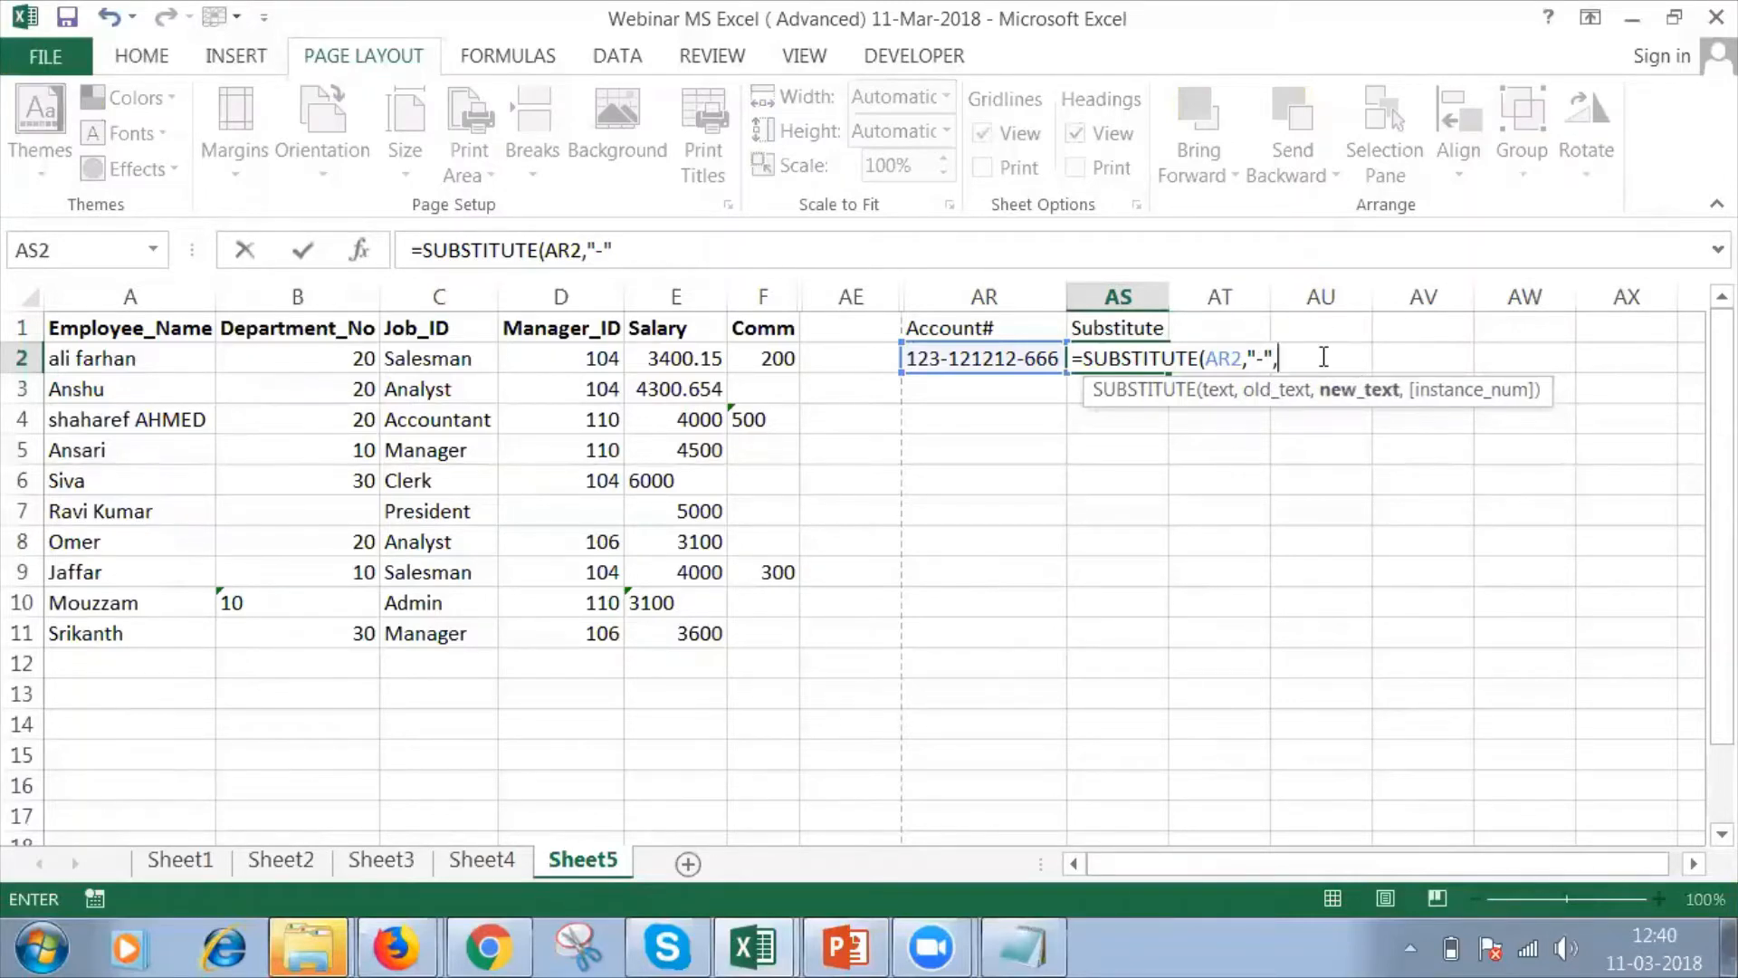
pyautogui.write('"#"')
pyautogui.write(',1')
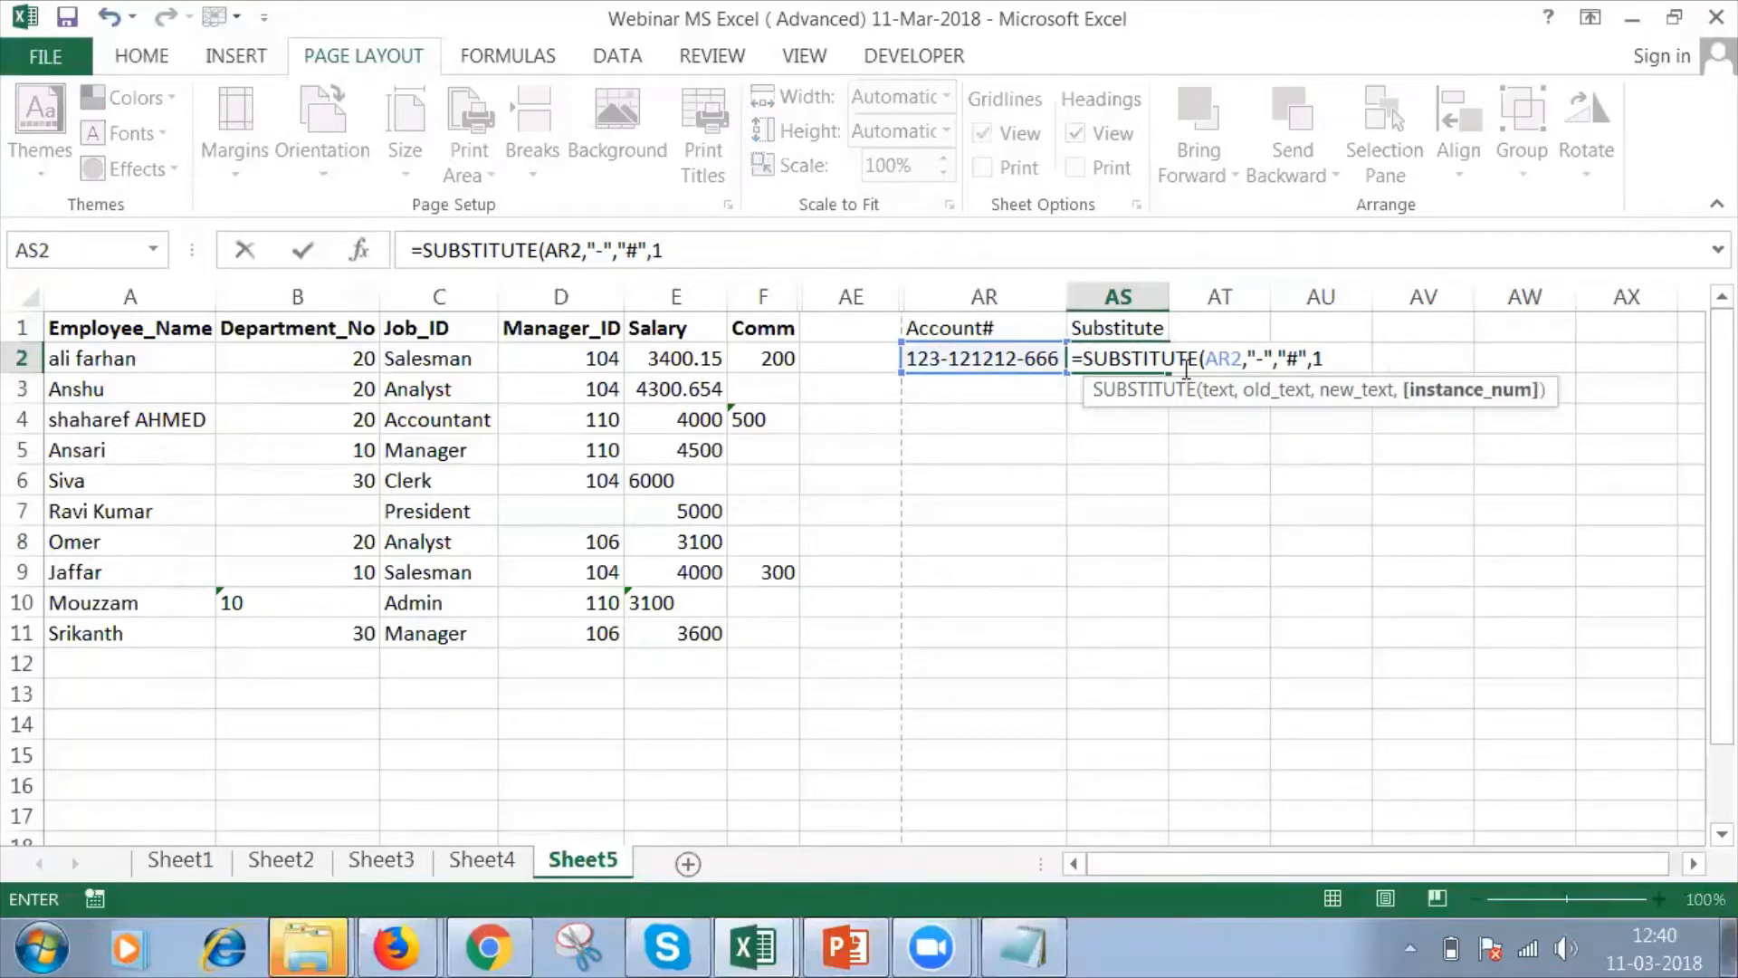
pyautogui.write(')')
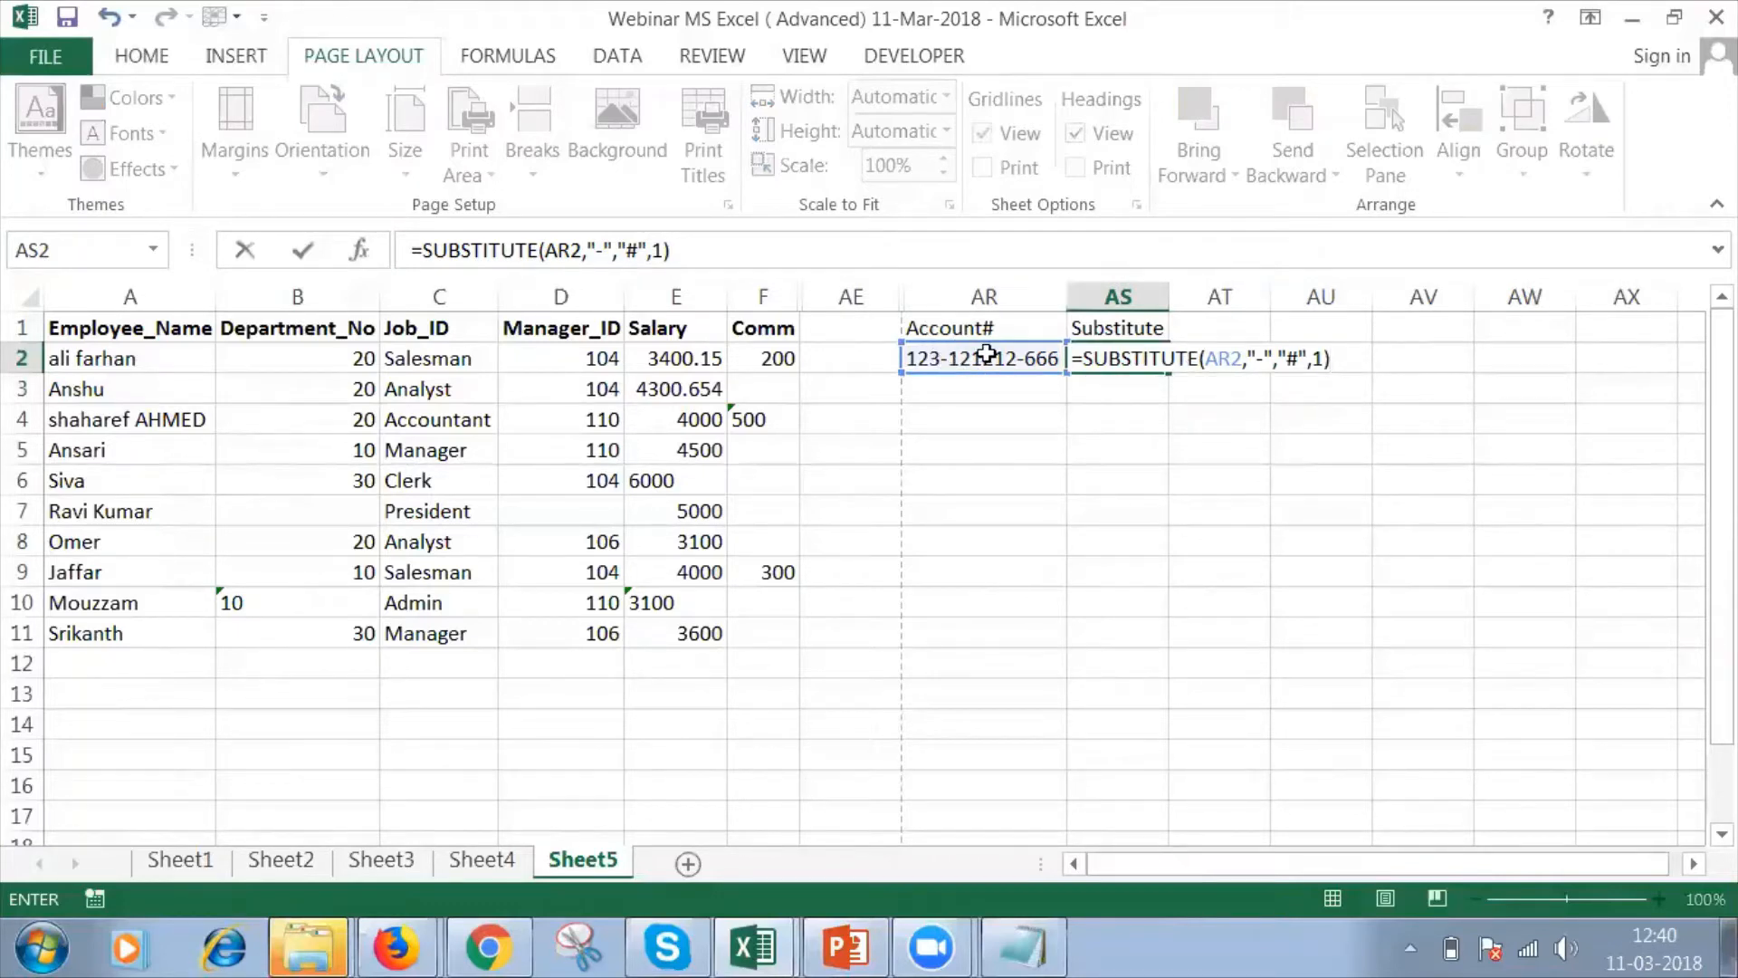
pyautogui.press('Return')
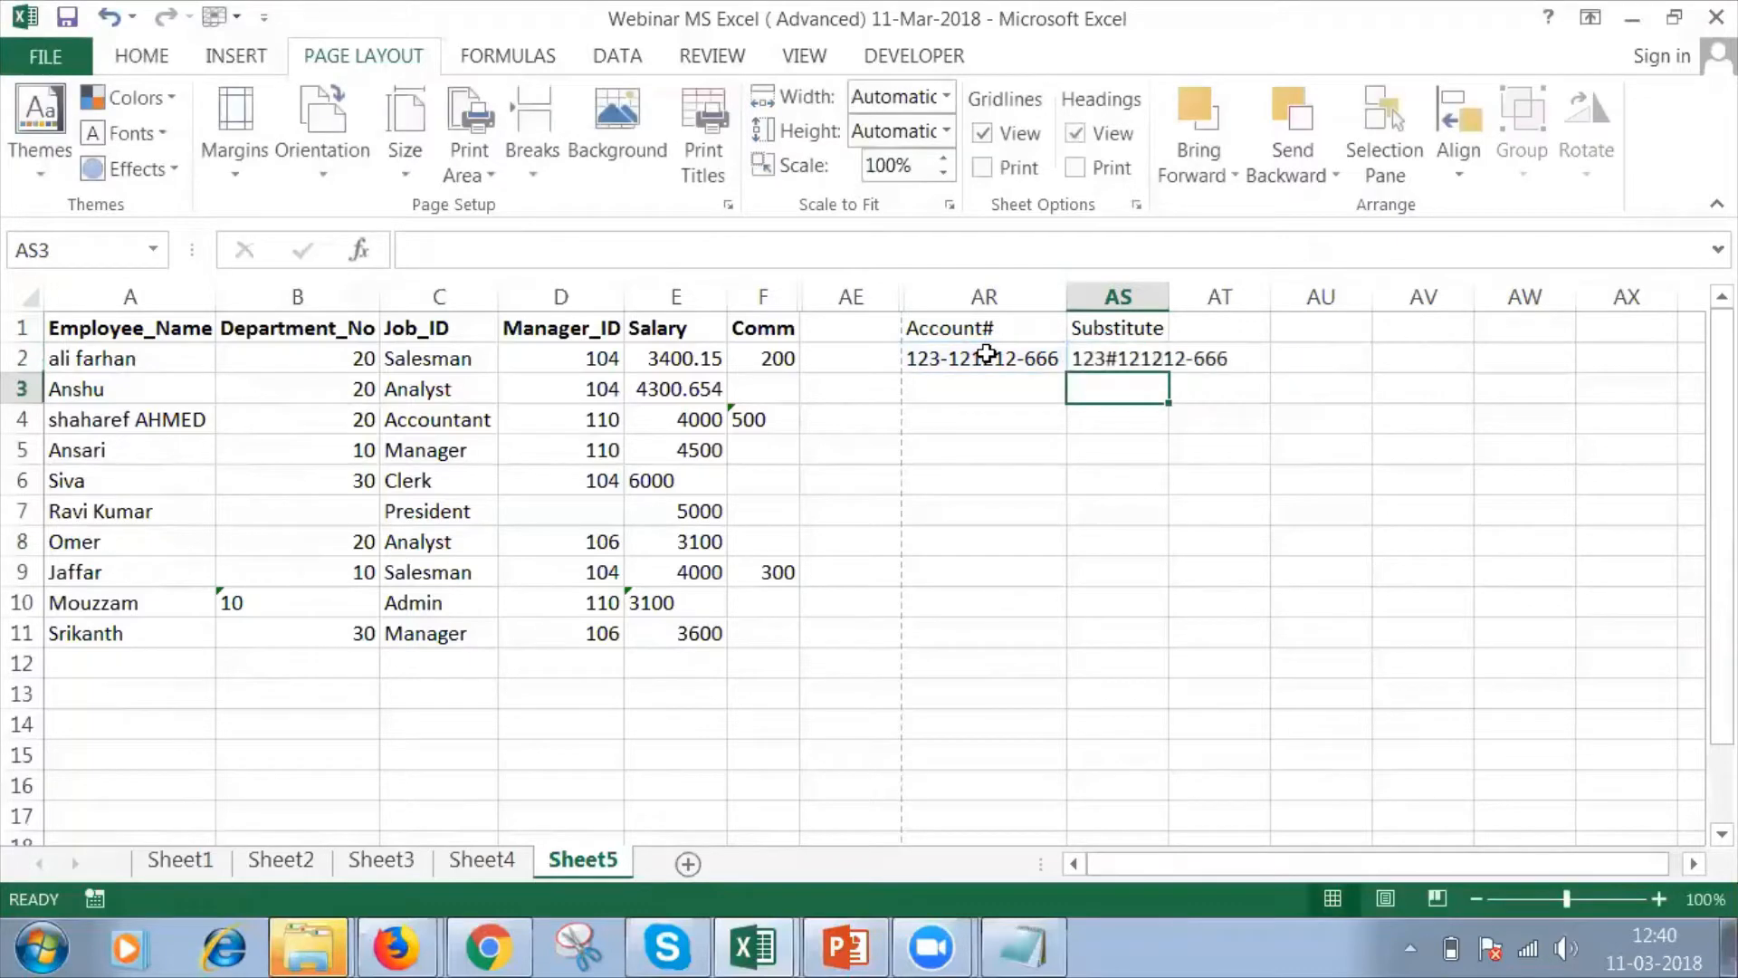
pyautogui.click(1112, 356)
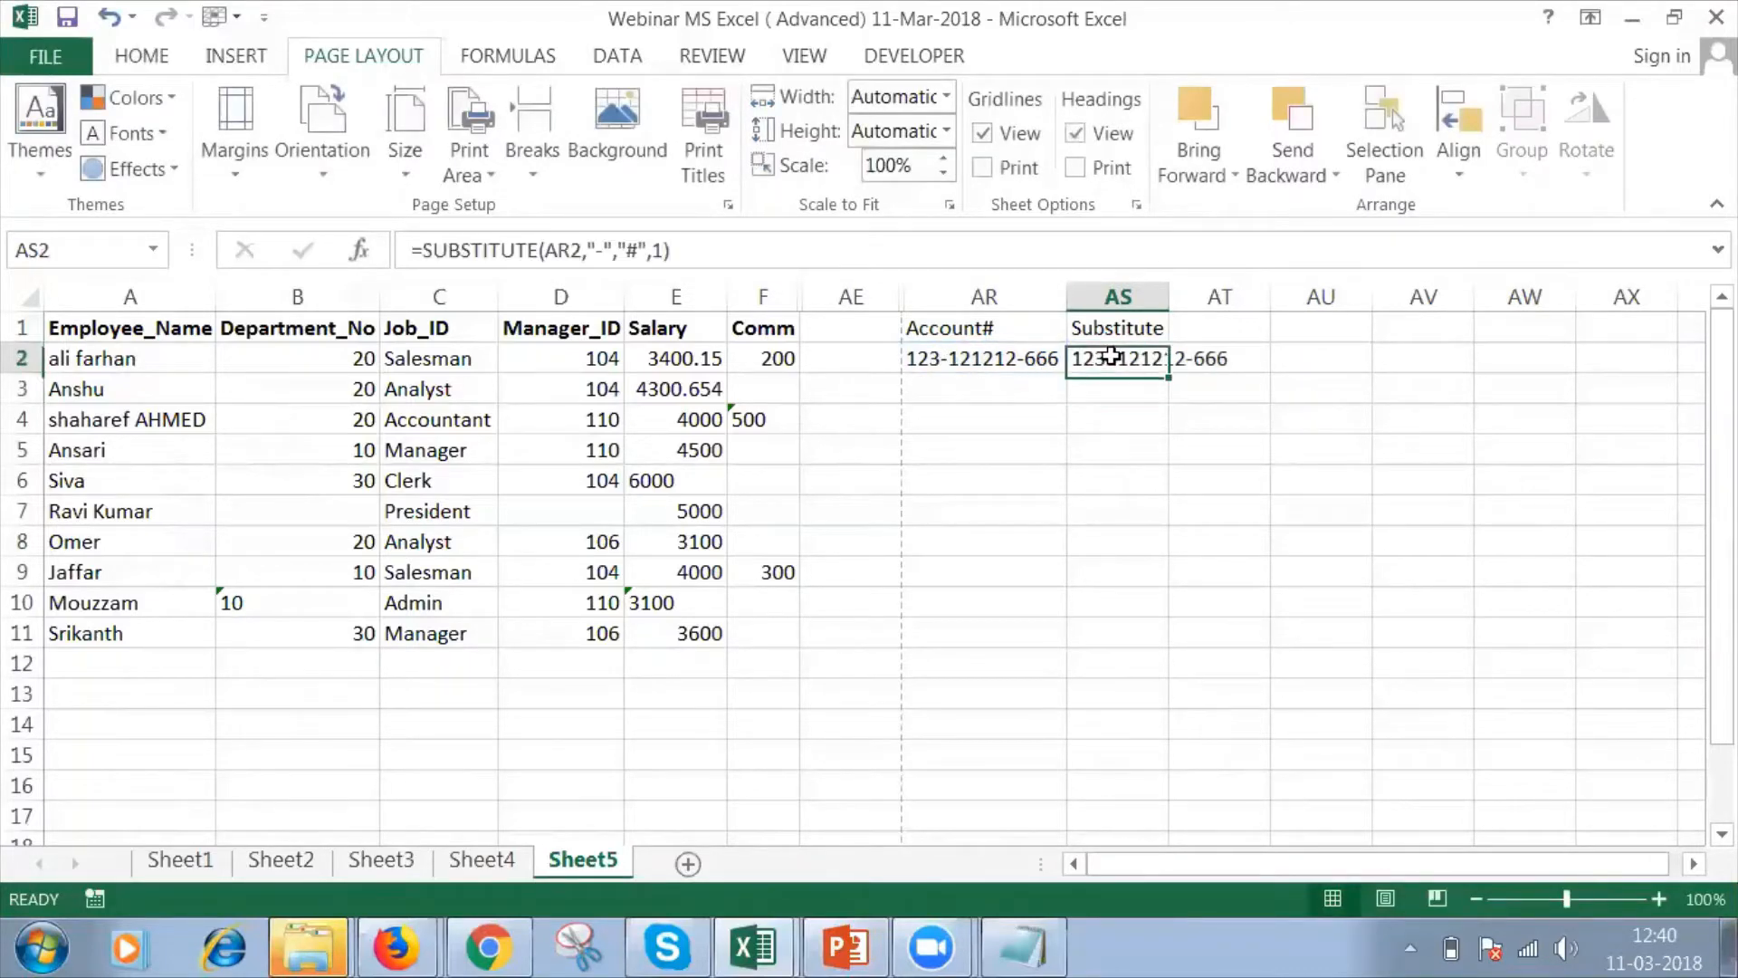
pyautogui.doubleClick(1167, 291)
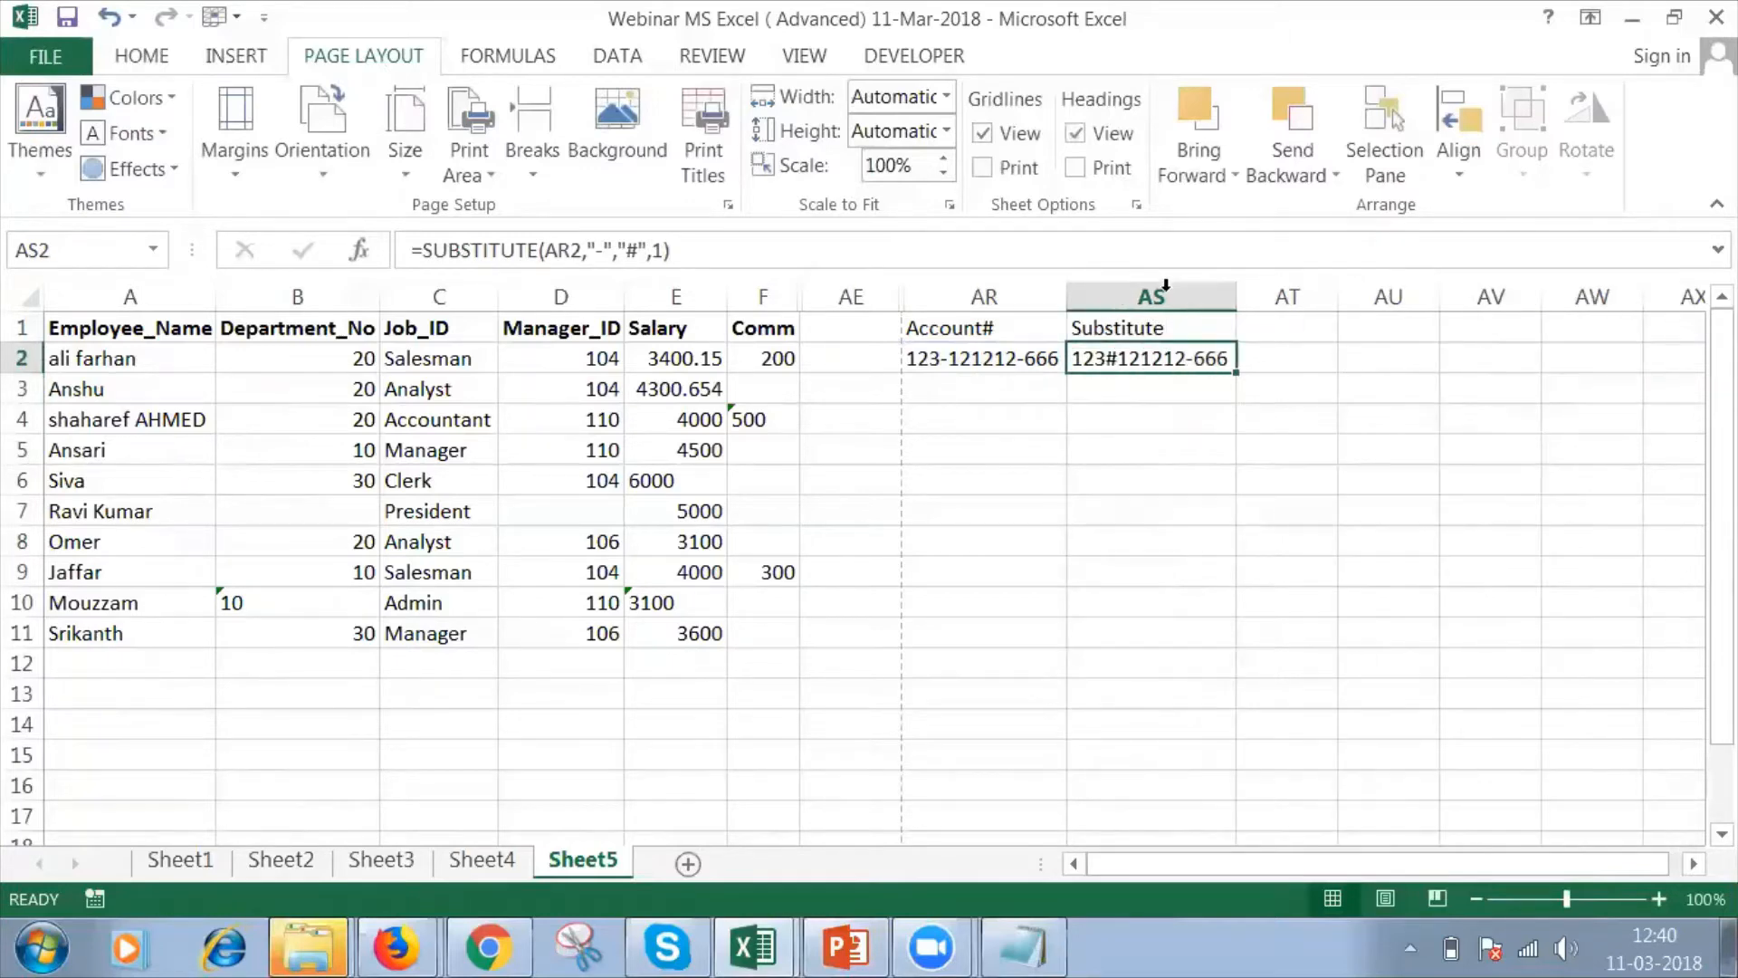
# Set the instance number of the SUBSTITUTE formula in AS2 to 2 so that it targets the second hyphen.
pyautogui.doubleClick(1201, 360)
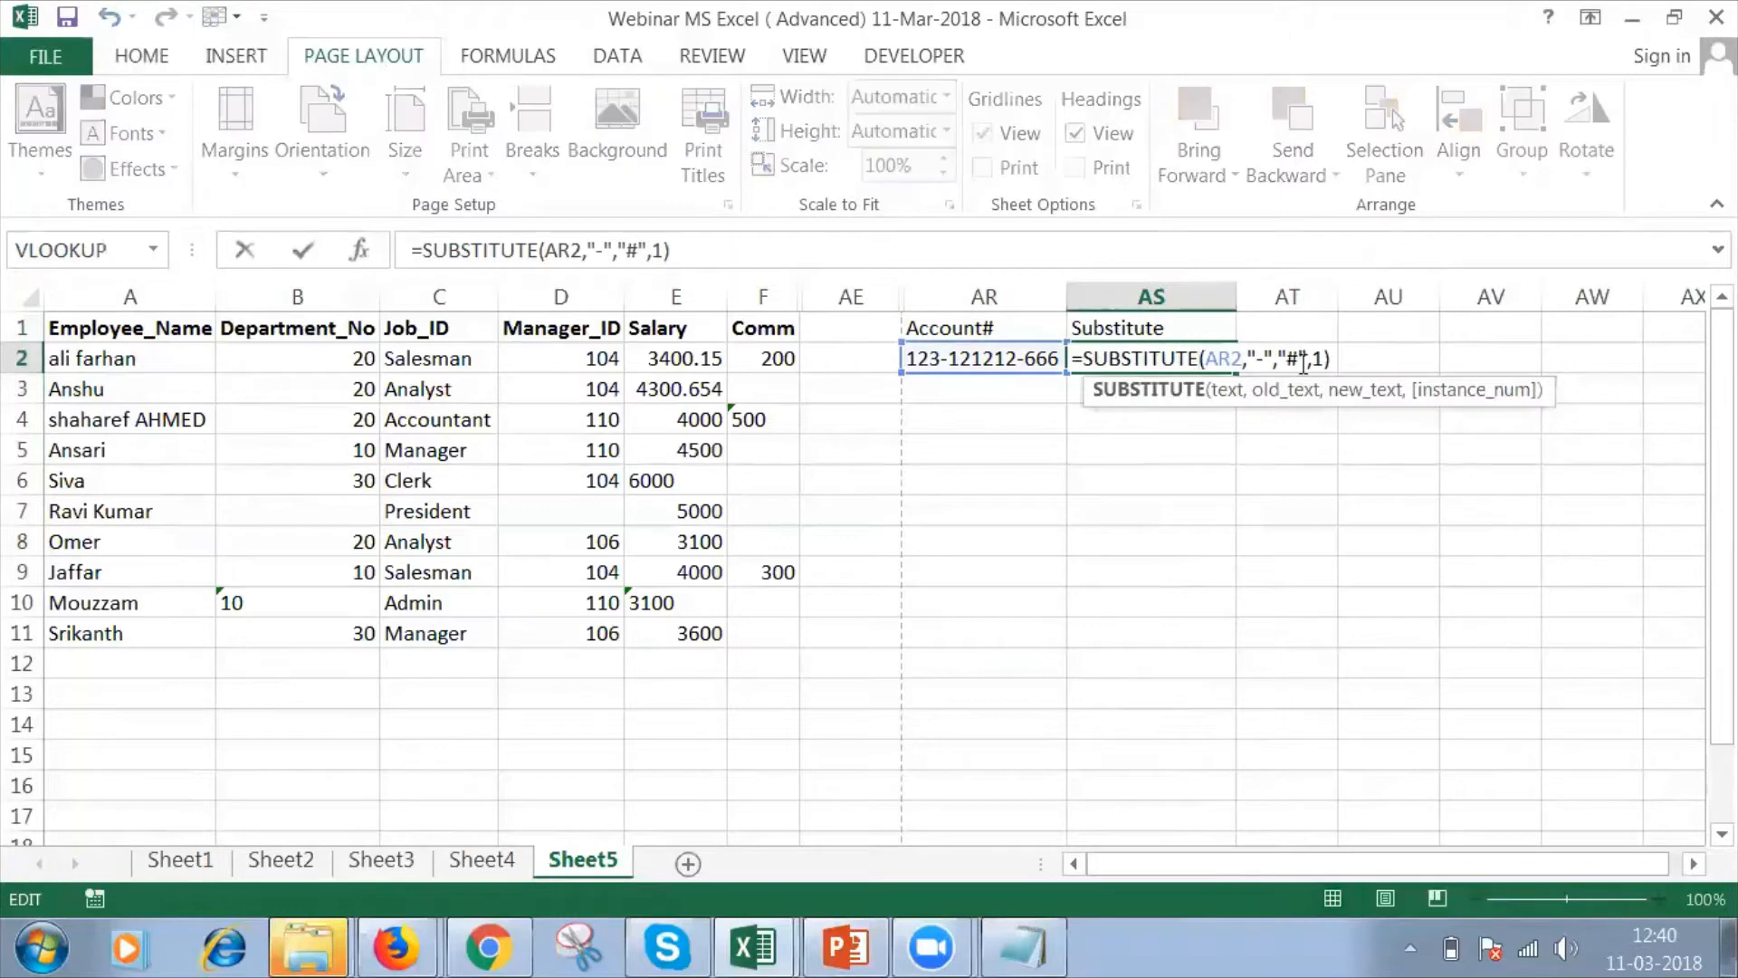
pyautogui.click(1322, 360)
pyautogui.press('BackSpace')
pyautogui.write('2')
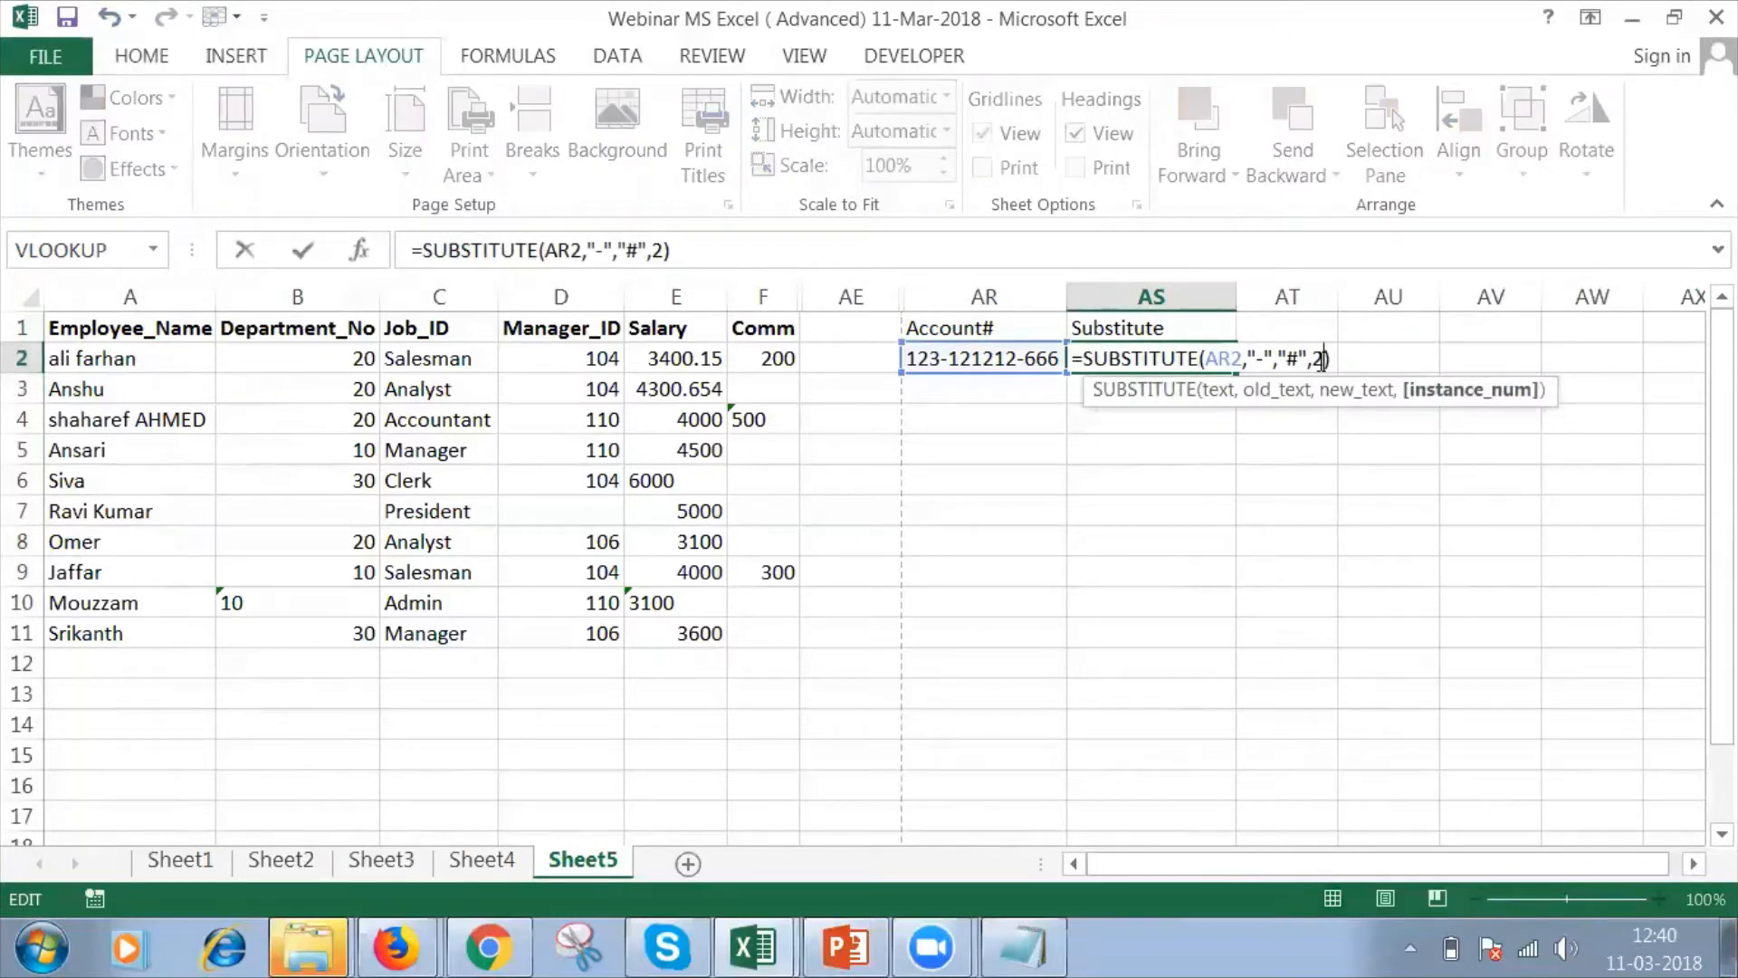
pyautogui.press('Return')
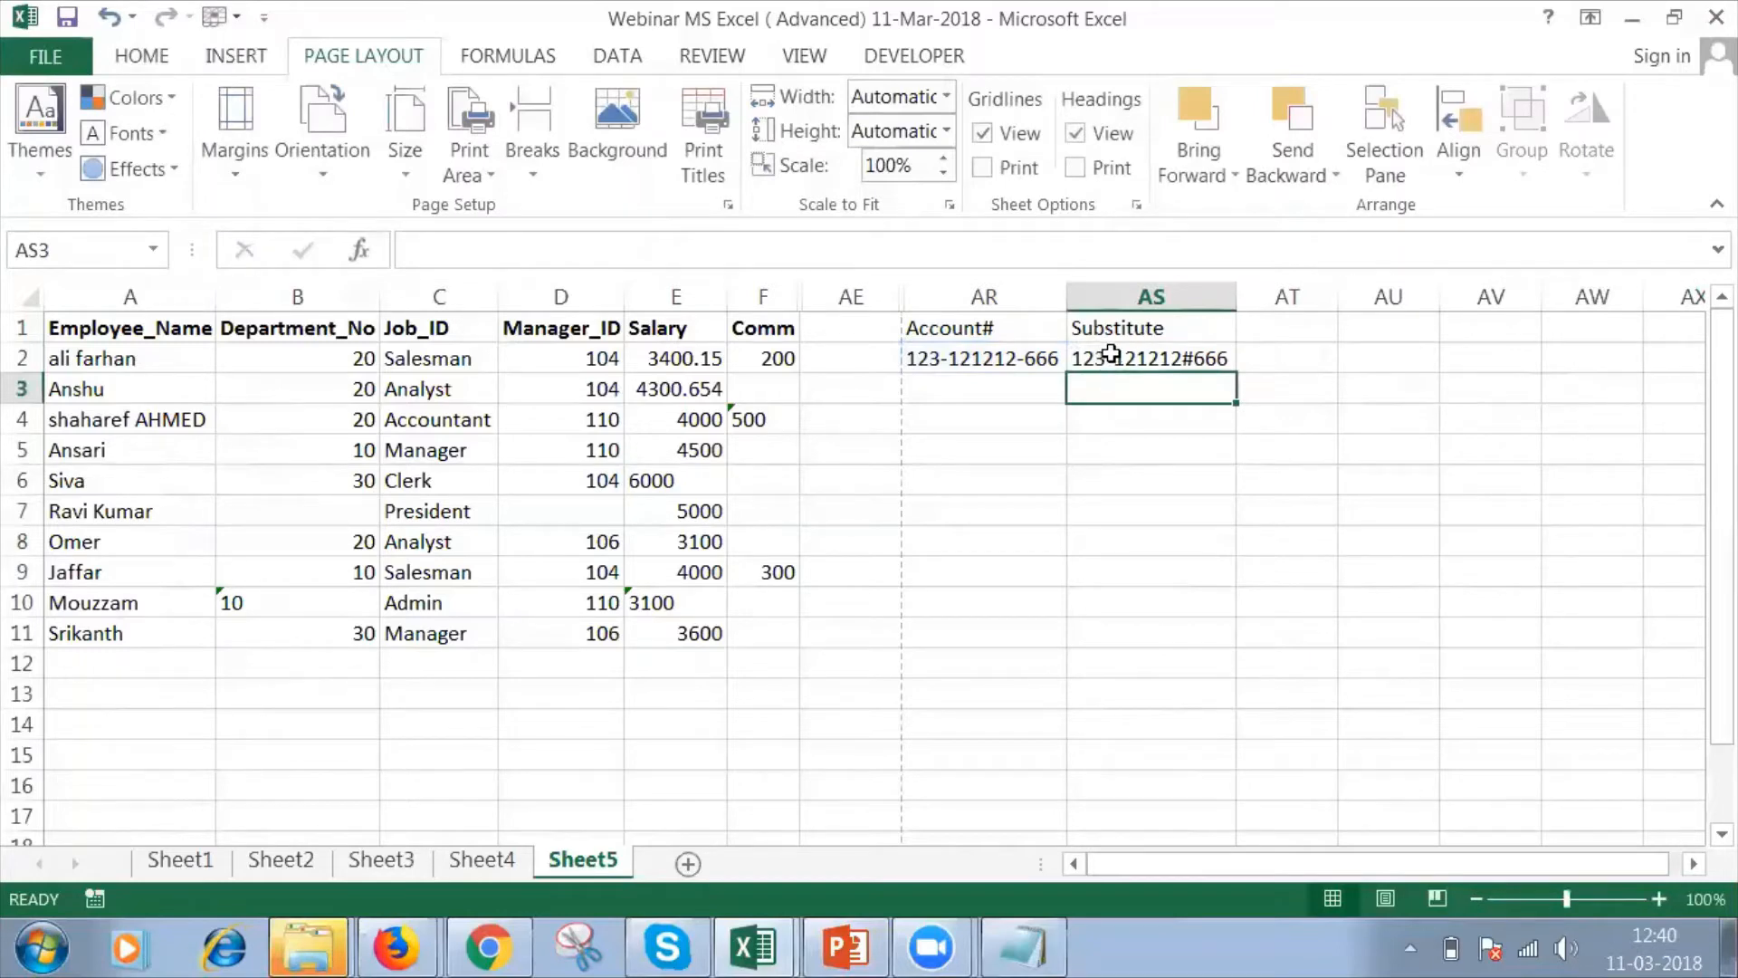
# Remove the instance number from the AS2 formula, making it =SUBSTITUTE(AR2,"-","#") so that it replaces every hyphen.
pyautogui.click(1188, 359)
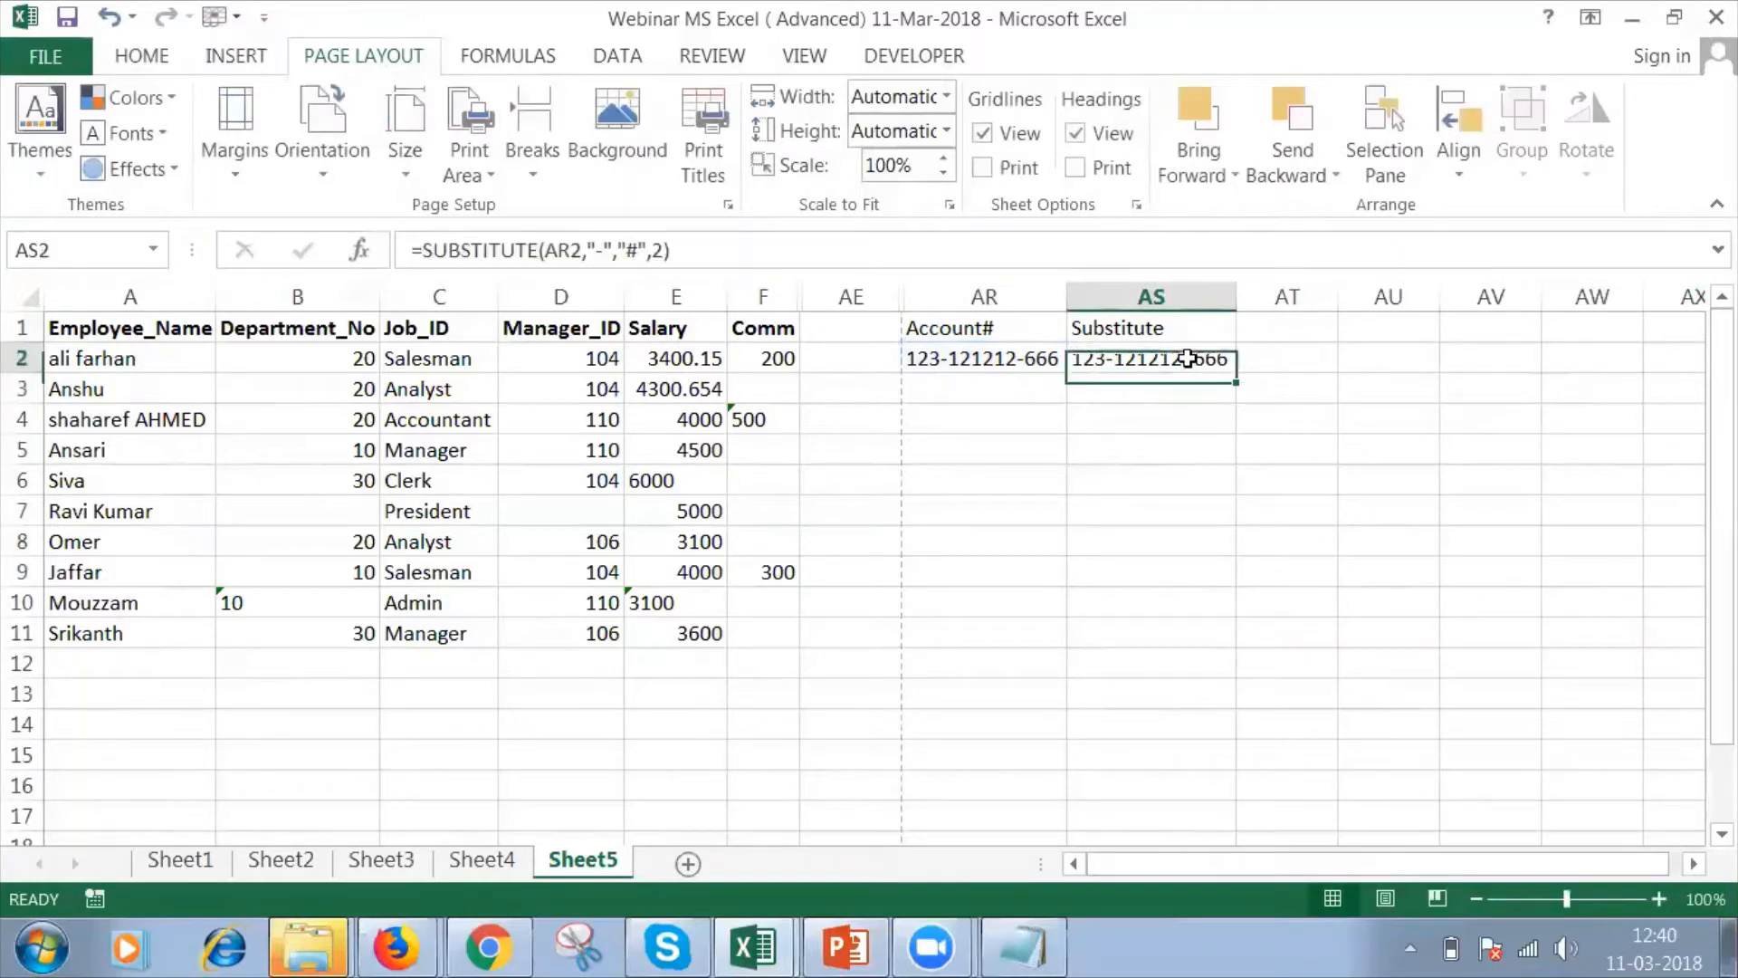
pyautogui.doubleClick(1188, 359)
pyautogui.click(1316, 358)
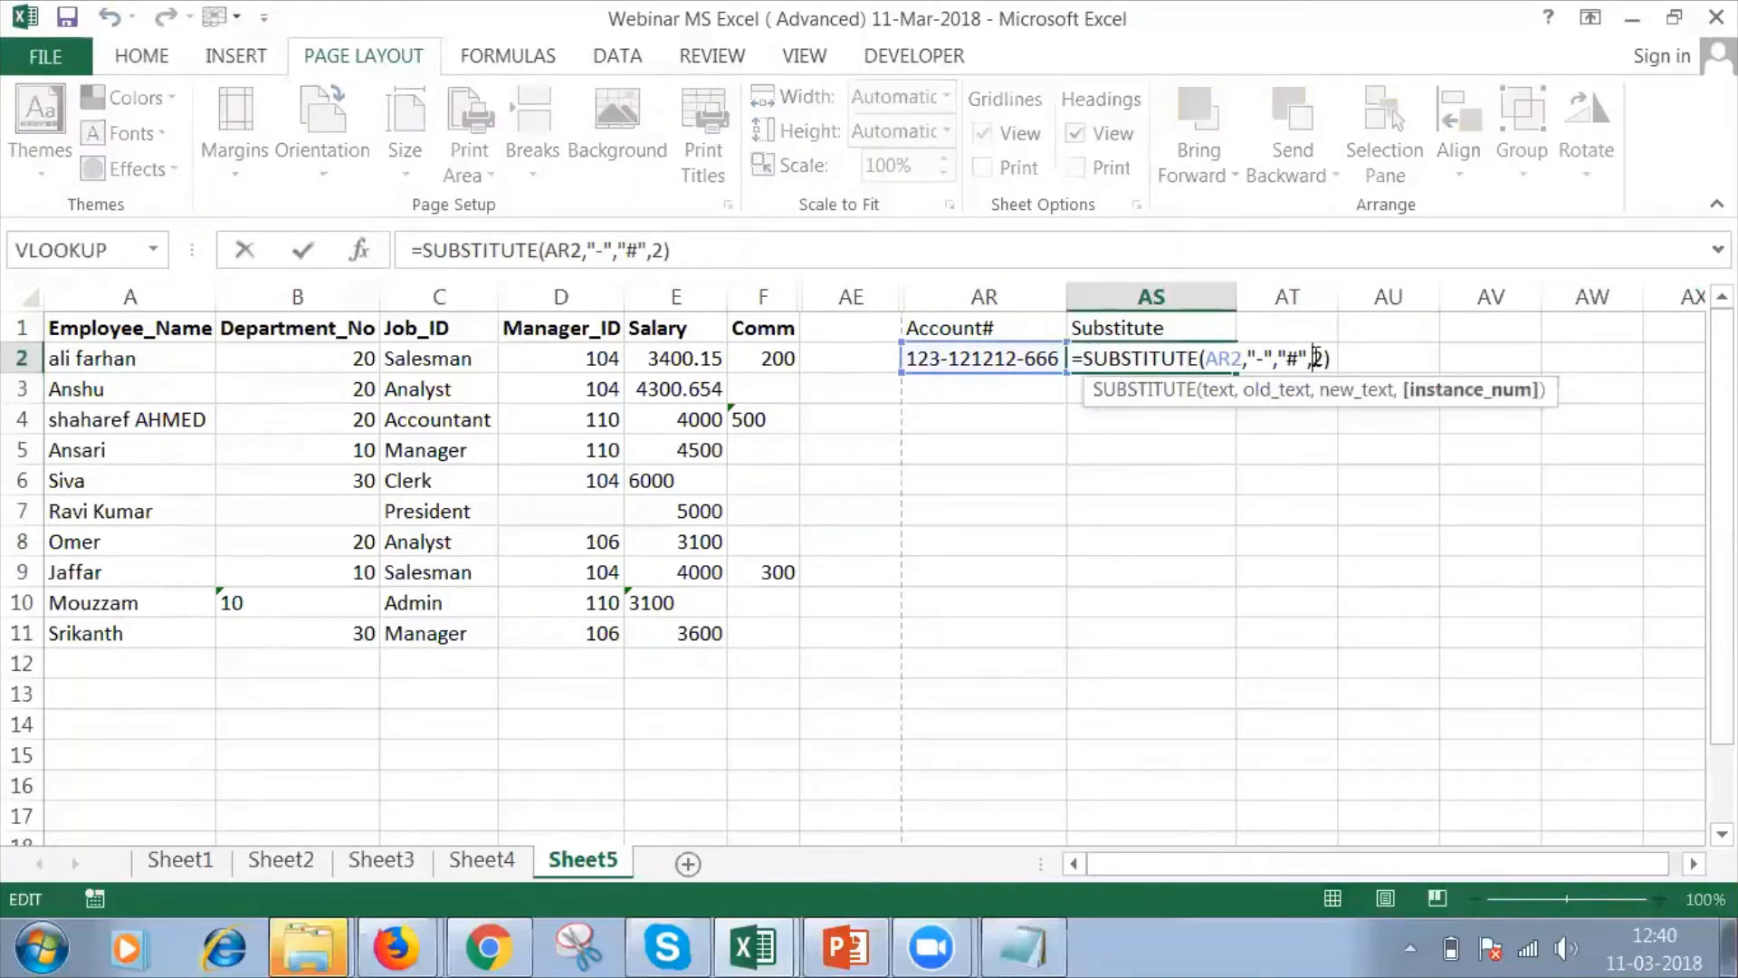
pyautogui.press('Delete')
pyautogui.press('Left')
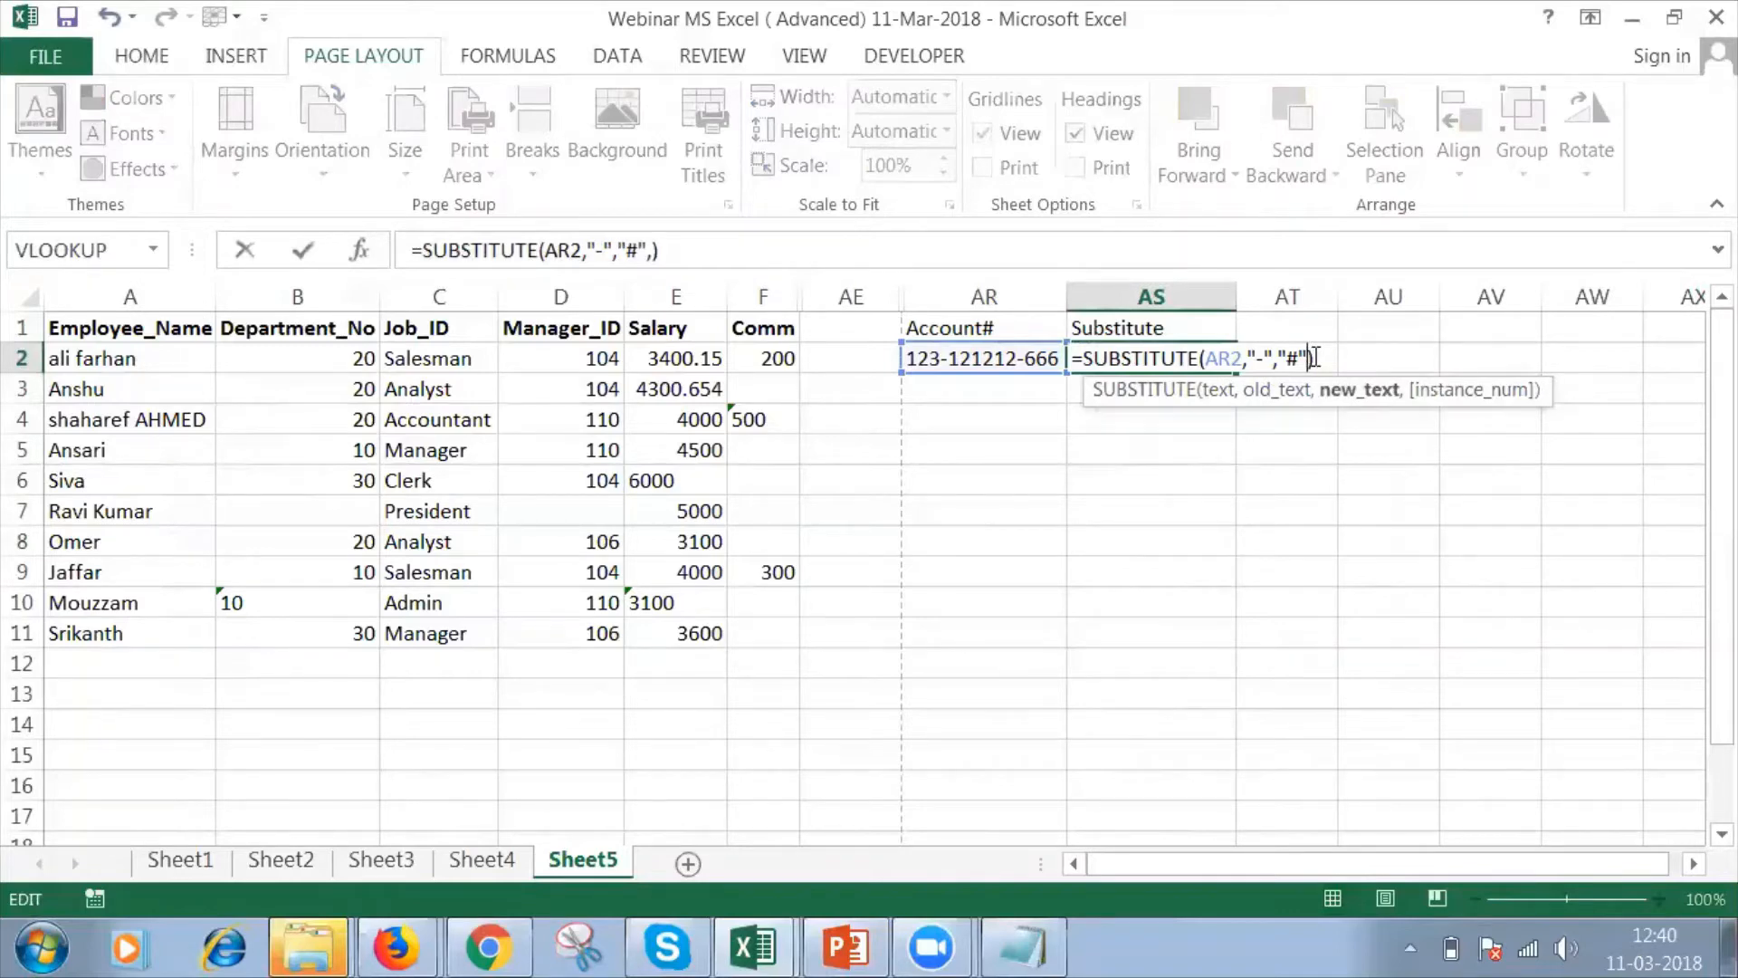
pyautogui.press('Delete')
pyautogui.press('Return')
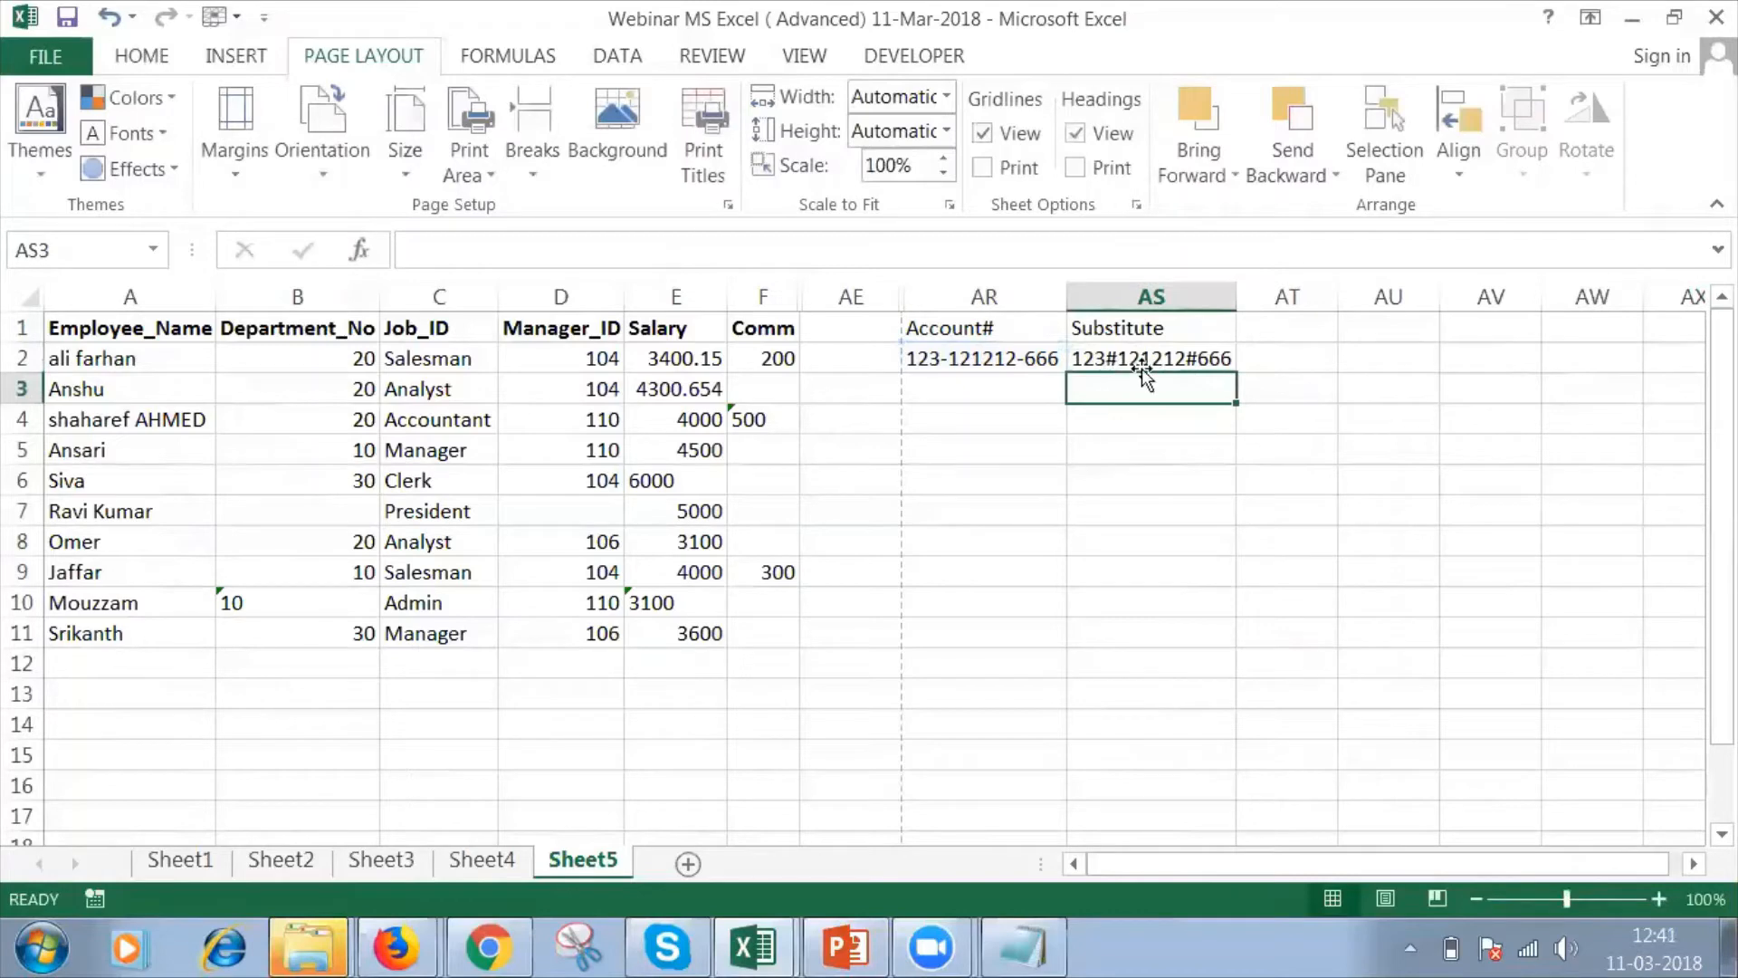
pyautogui.click(1174, 360)
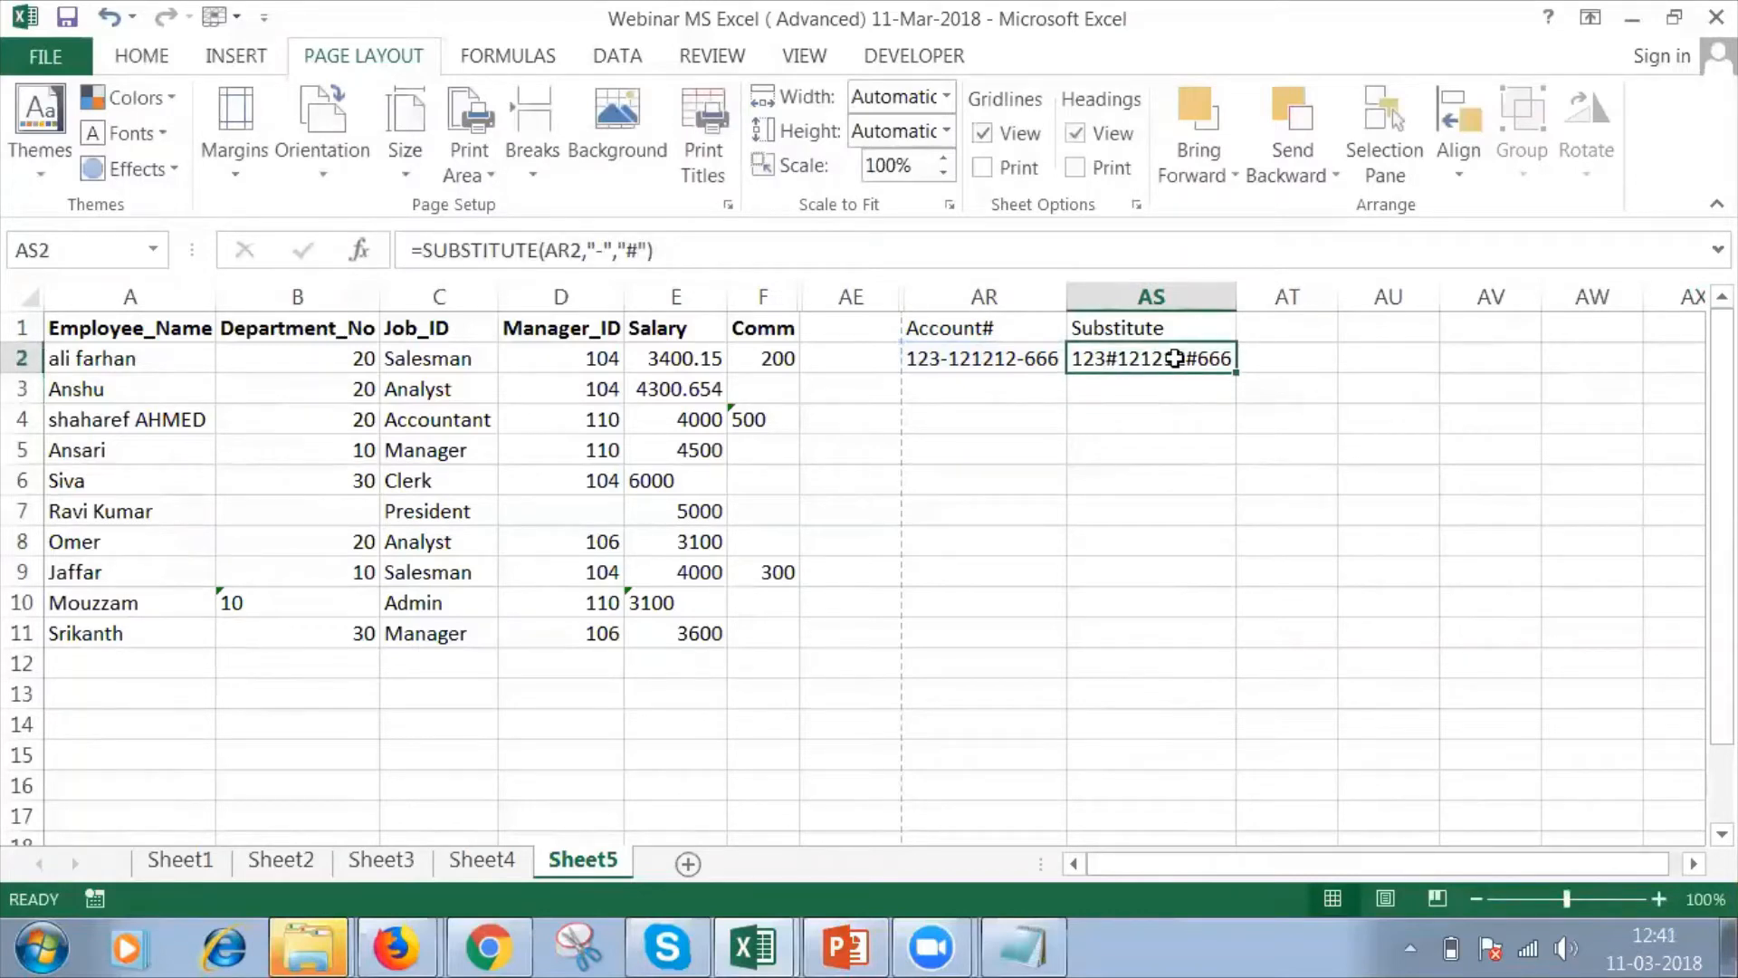
# Enter the header Replace in AT1, next to the Substitute header.
pyautogui.click(1284, 326)
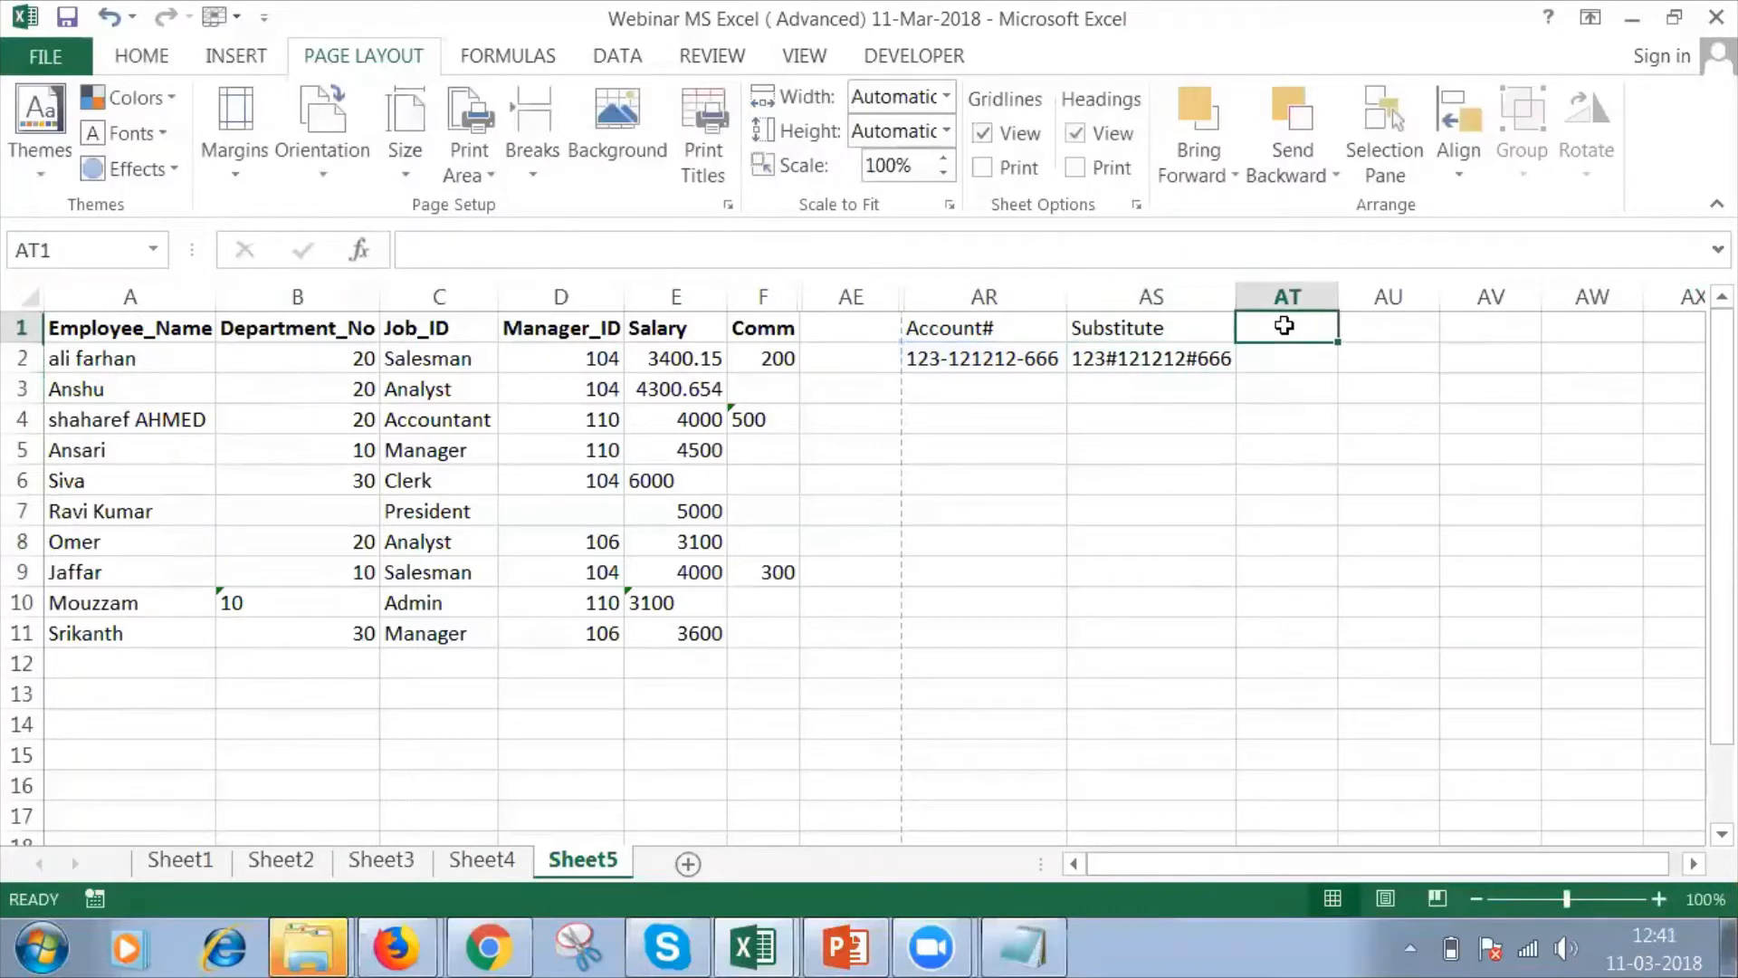
pyautogui.write('Replace')
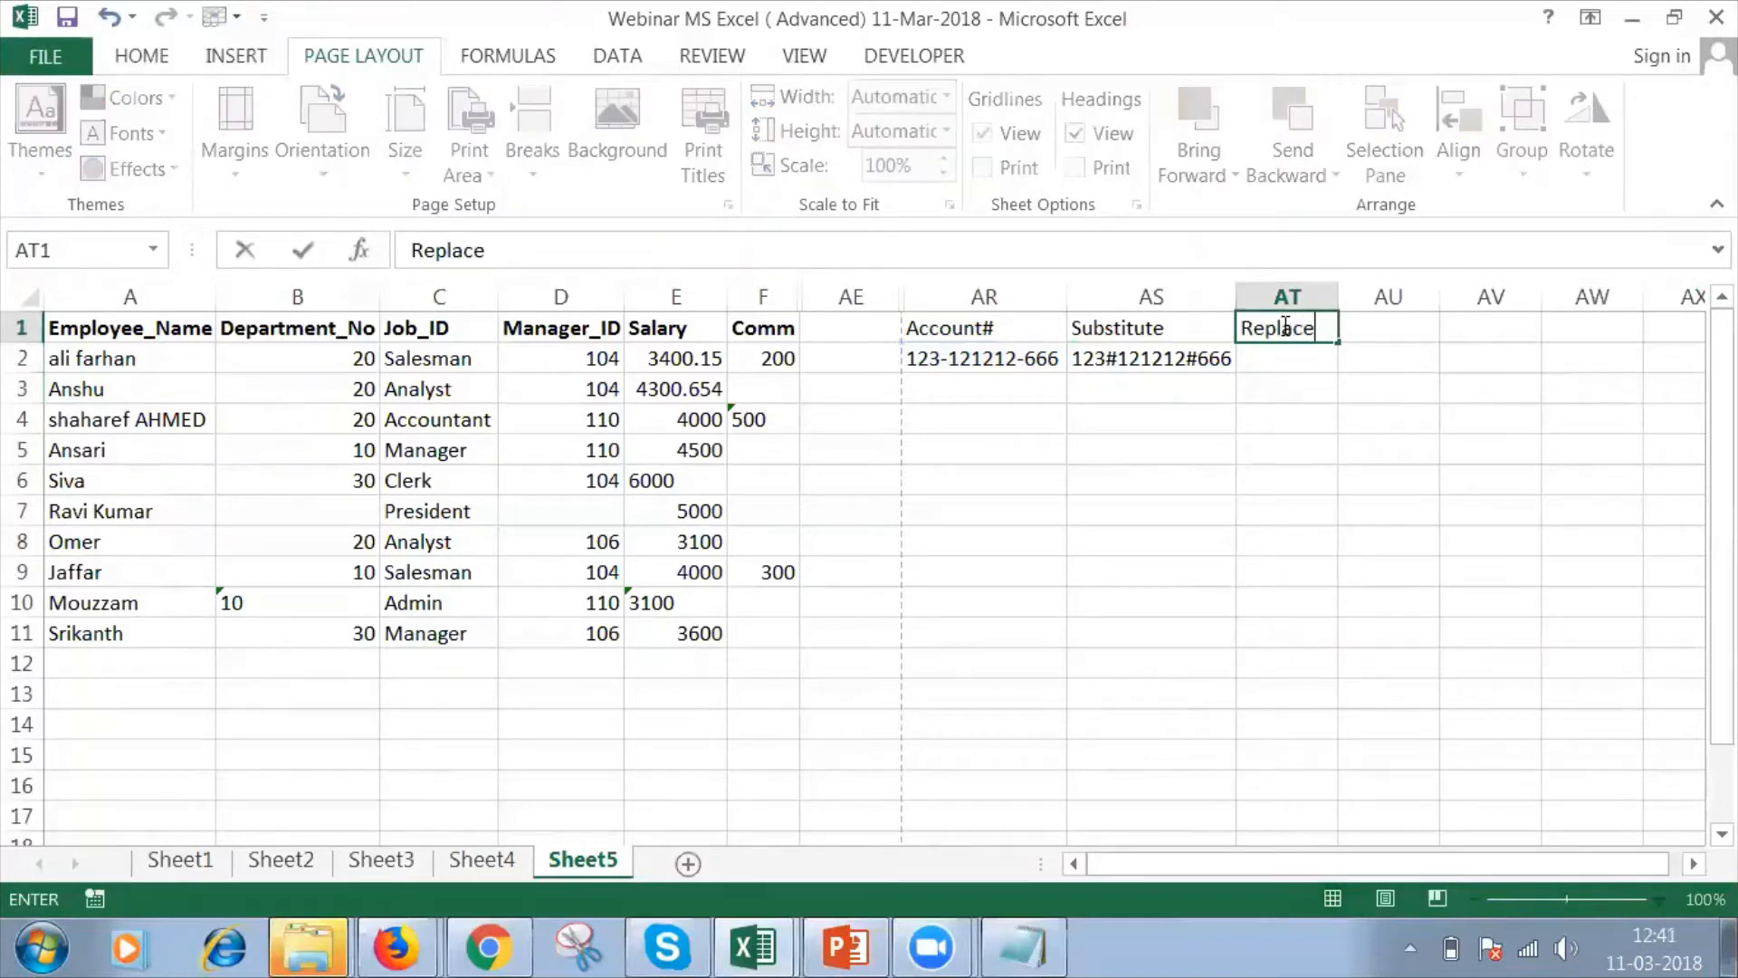
pyautogui.press('Return')
# Enter =REPLACE(AR2,5,6,"#") in AT2 to swap the six middle digits for #, and slightly widen column AT.
pyautogui.write('=rep')
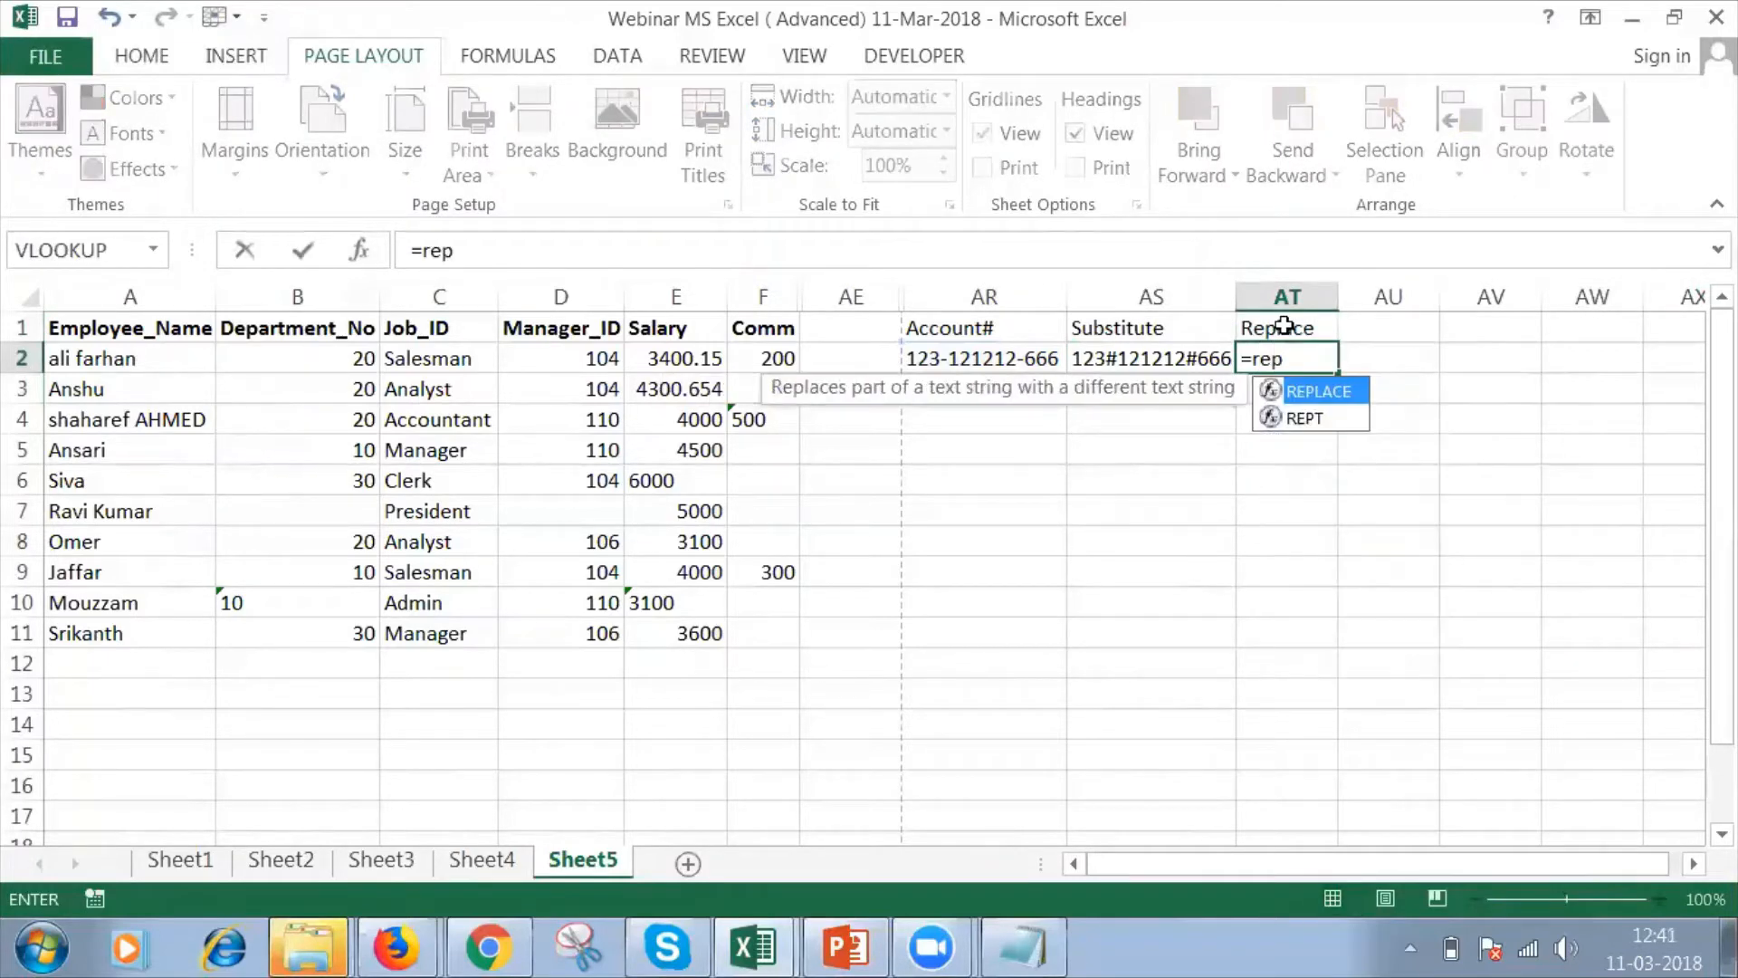
pyautogui.press('Tab')
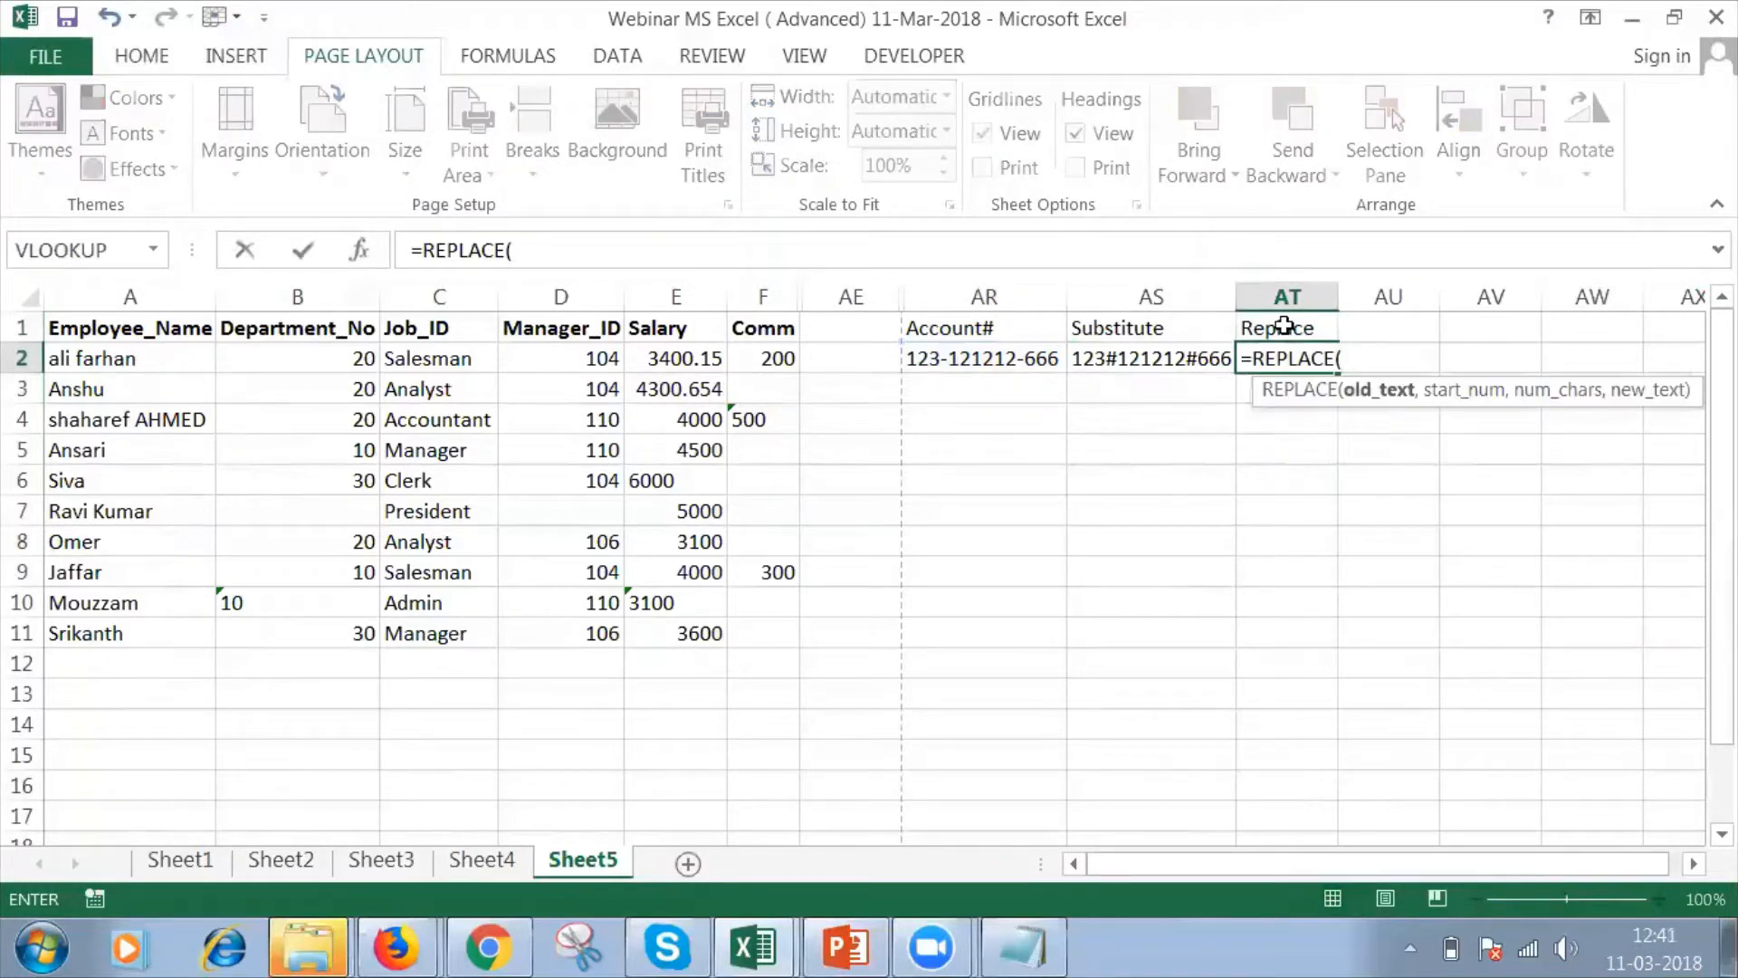
pyautogui.click(1044, 363)
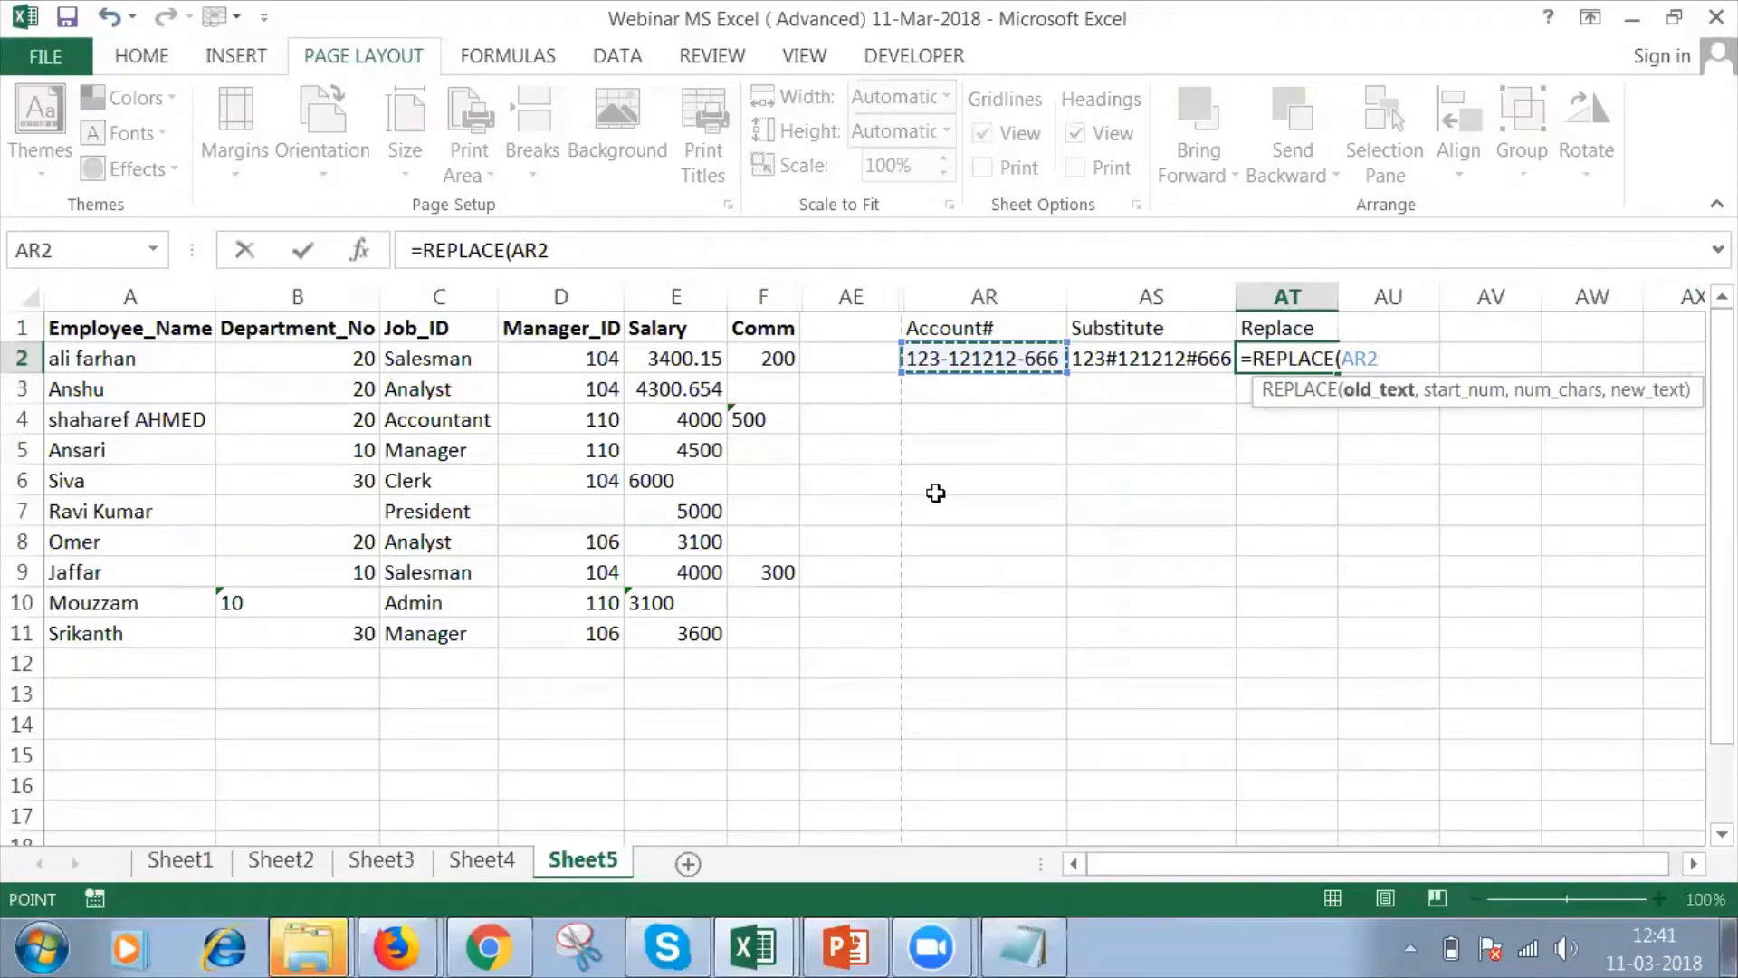
pyautogui.write(',')
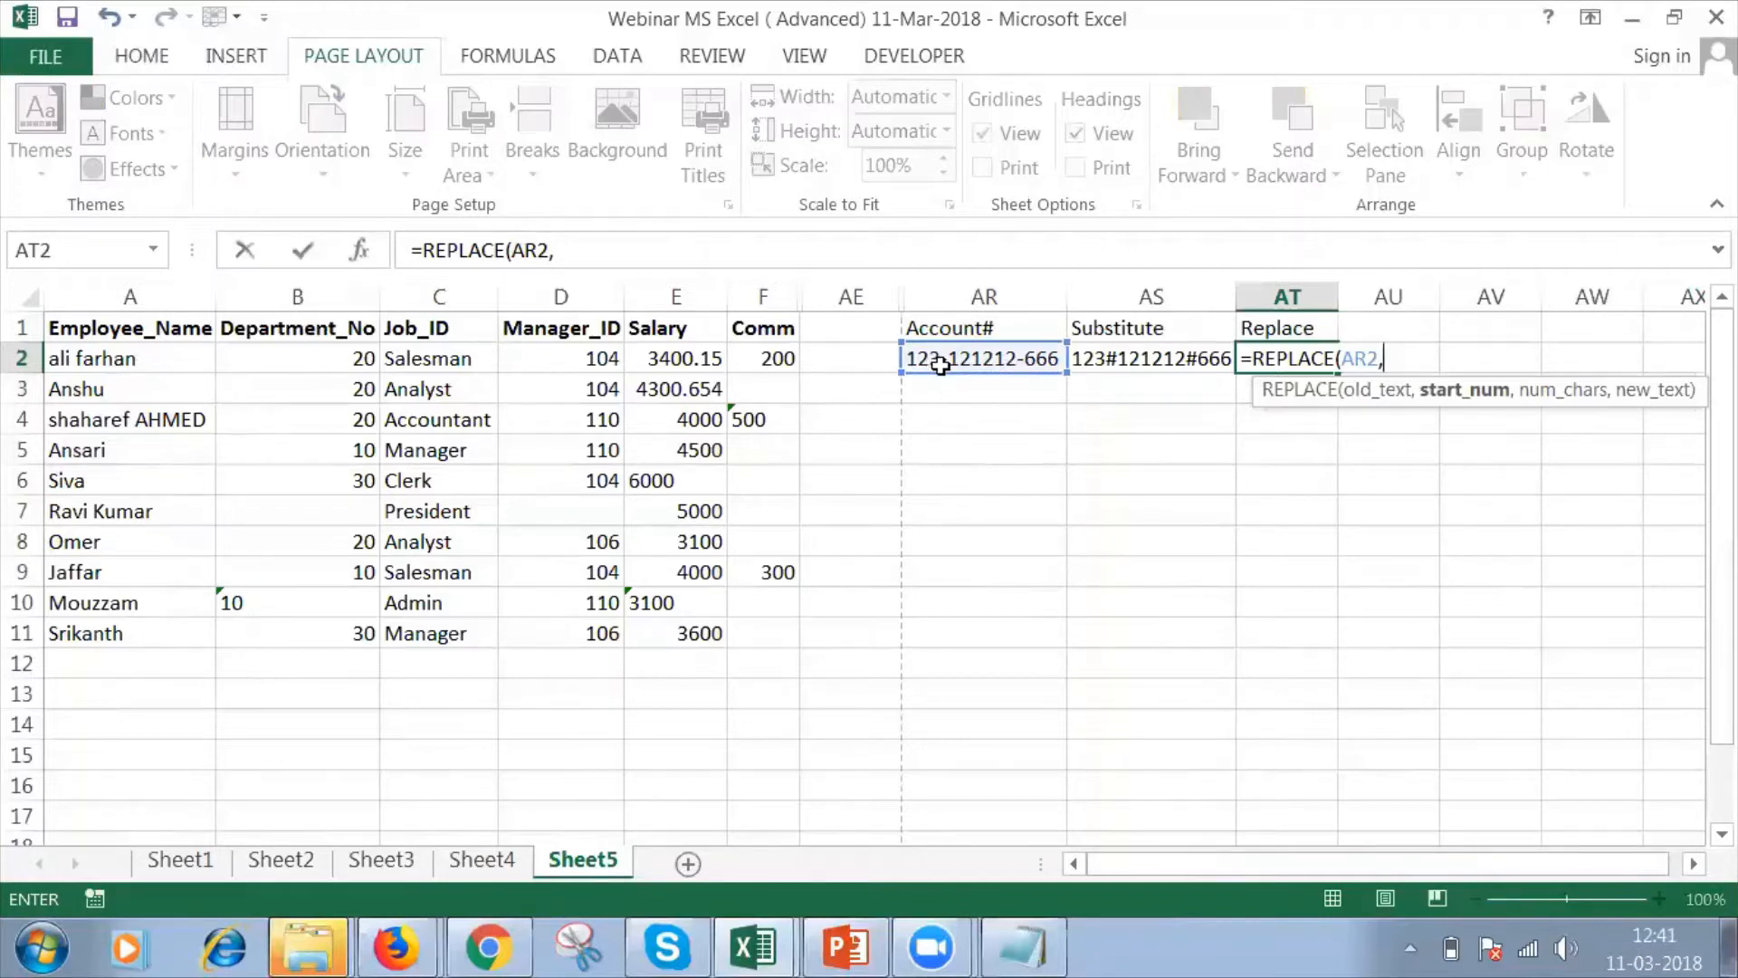
pyautogui.write('5')
pyautogui.write(',6,')
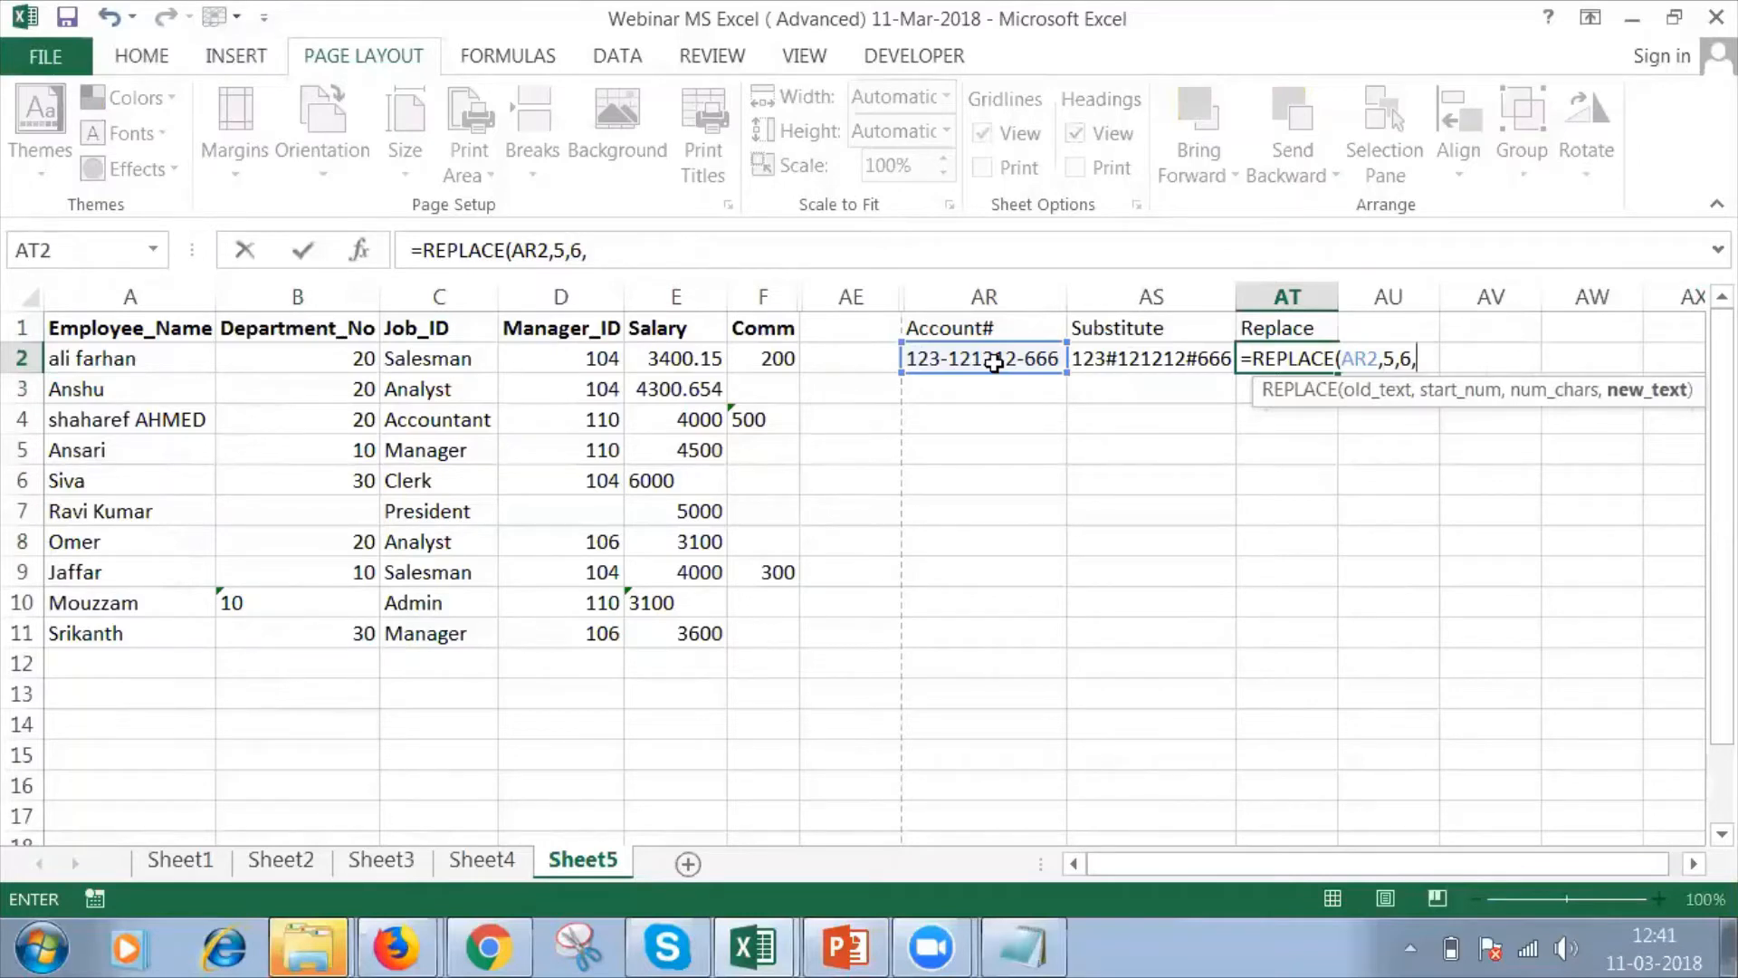
pyautogui.hotkey('alt', 'Tab')
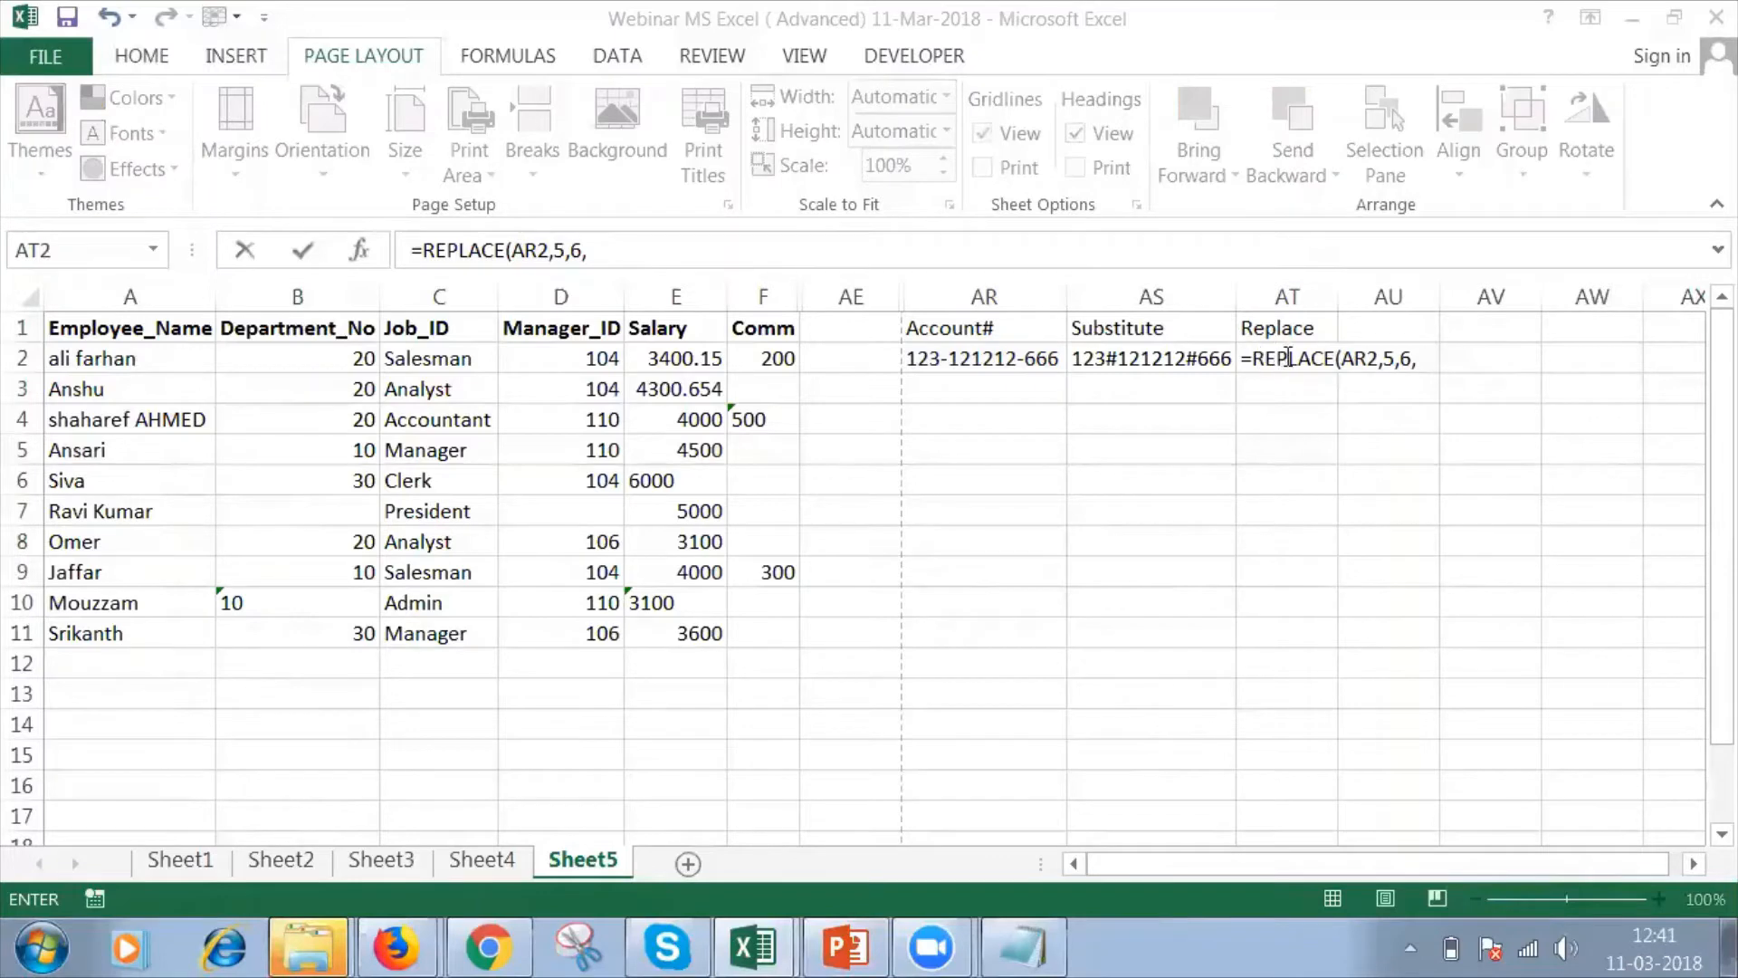
pyautogui.hotkey('alt', 'Tab')
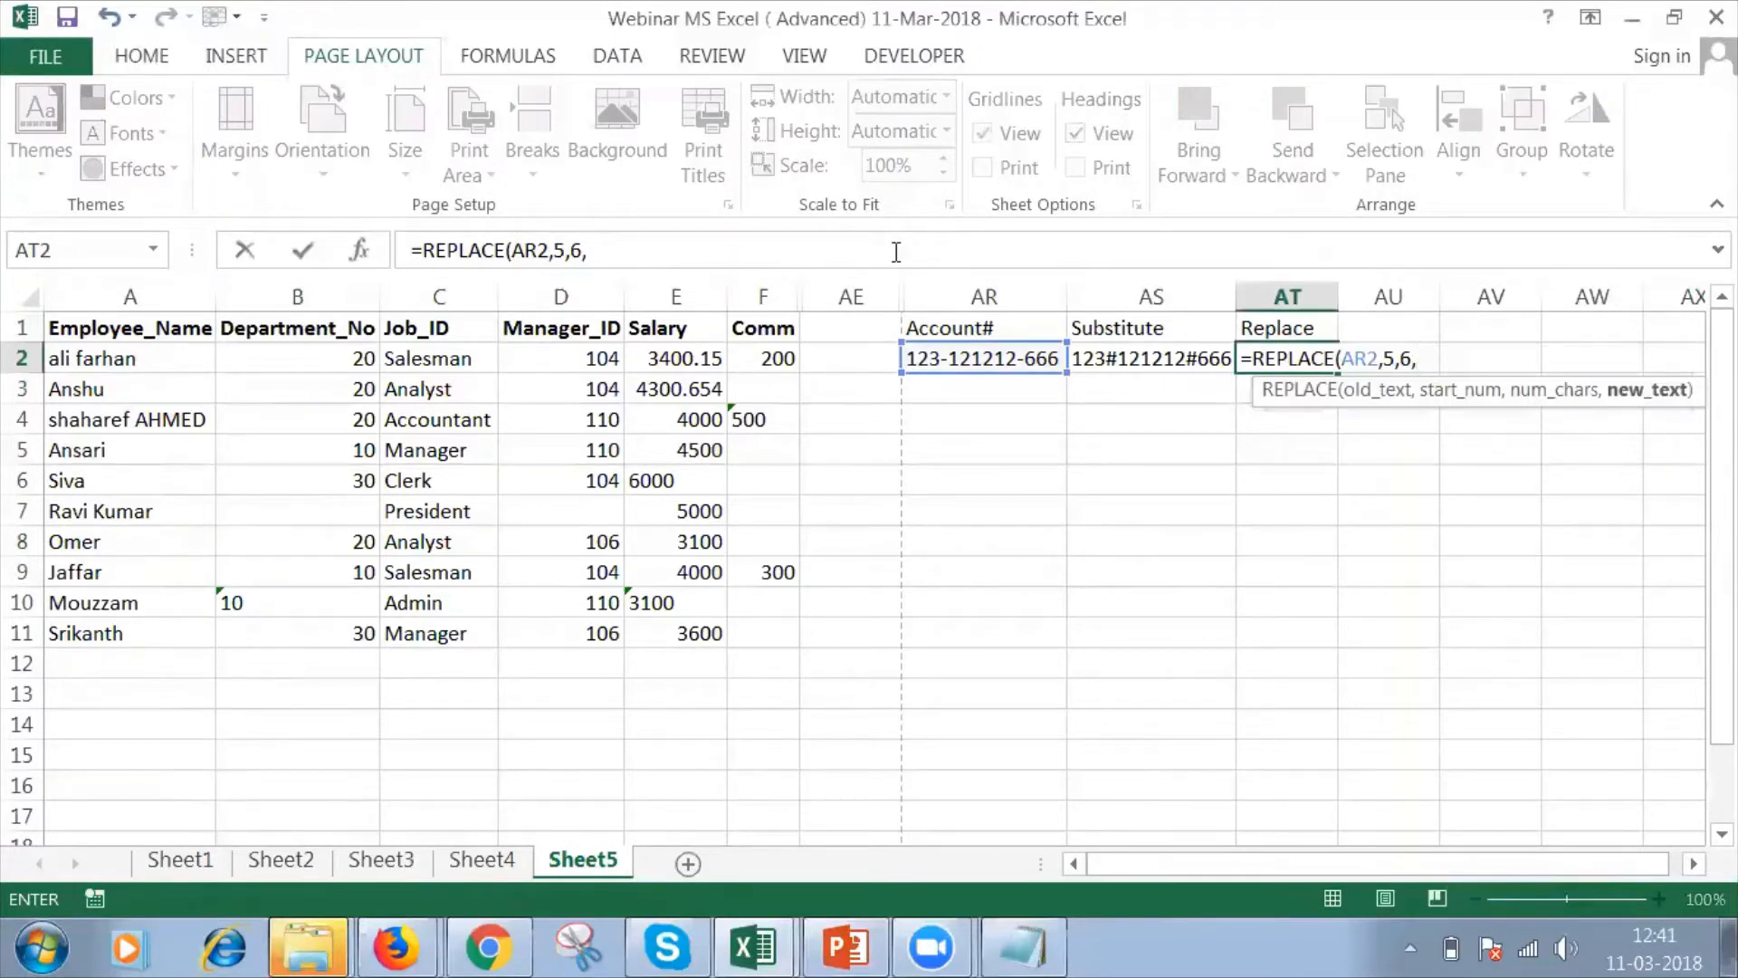
pyautogui.write('"#"')
pyautogui.press('Return')
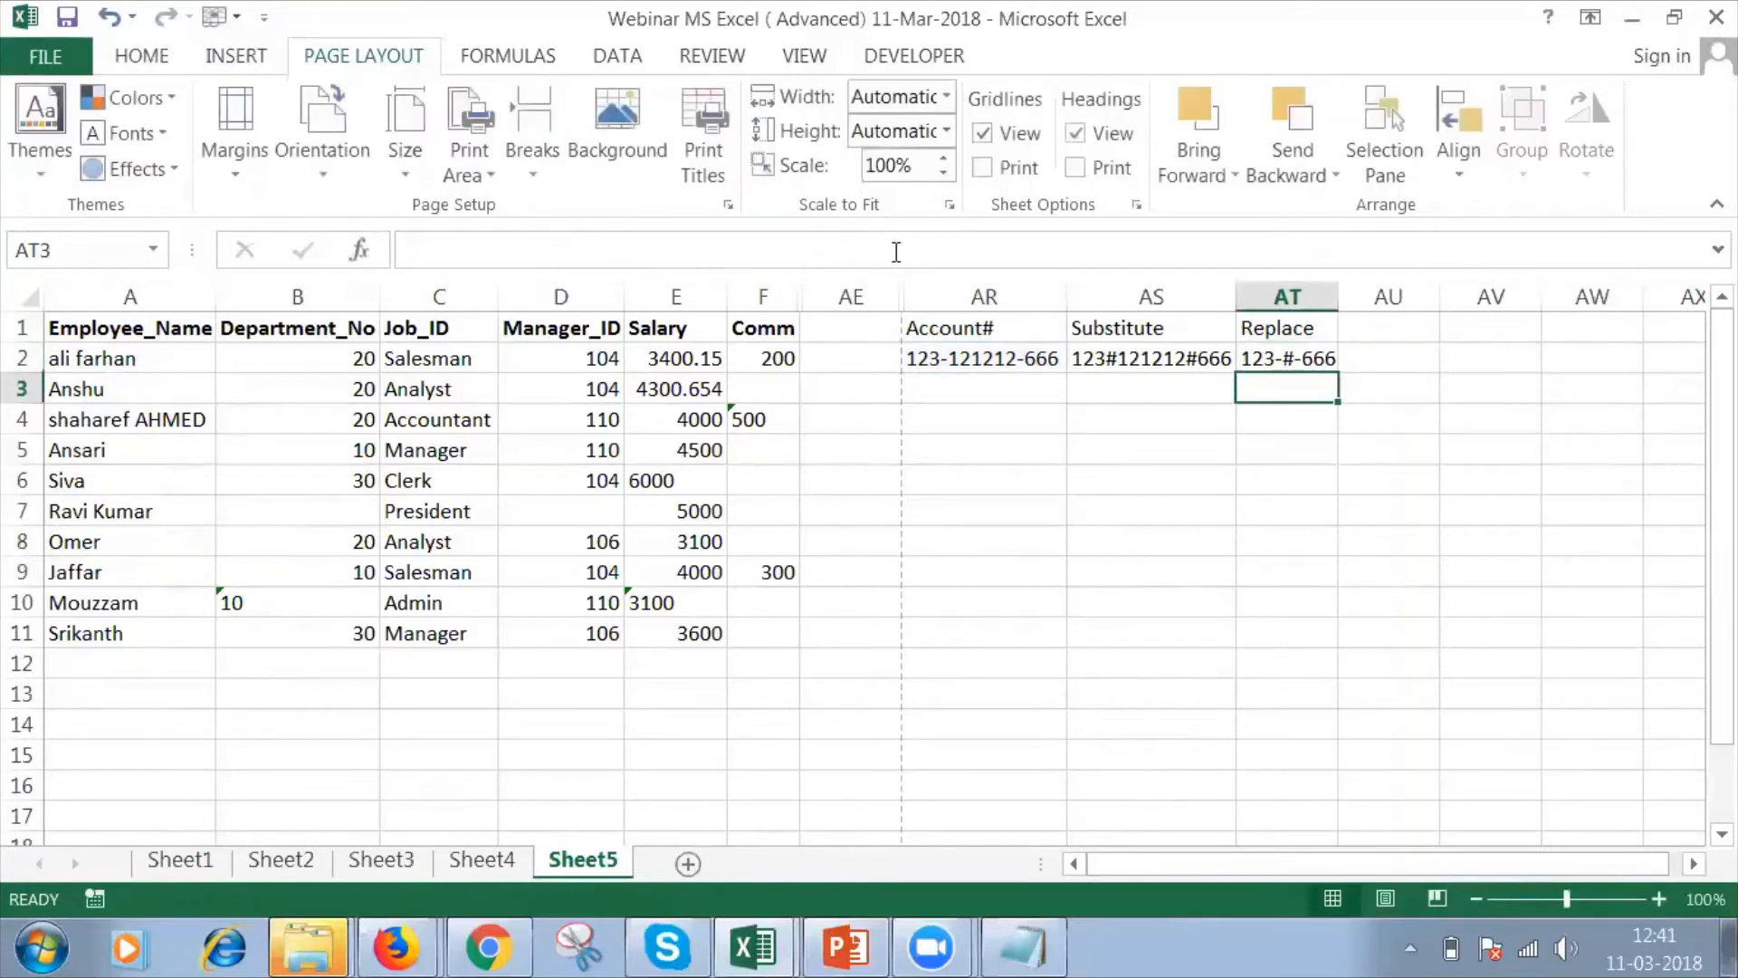
pyautogui.moveTo(1335, 284); pyautogui.dragTo(1341, 284)
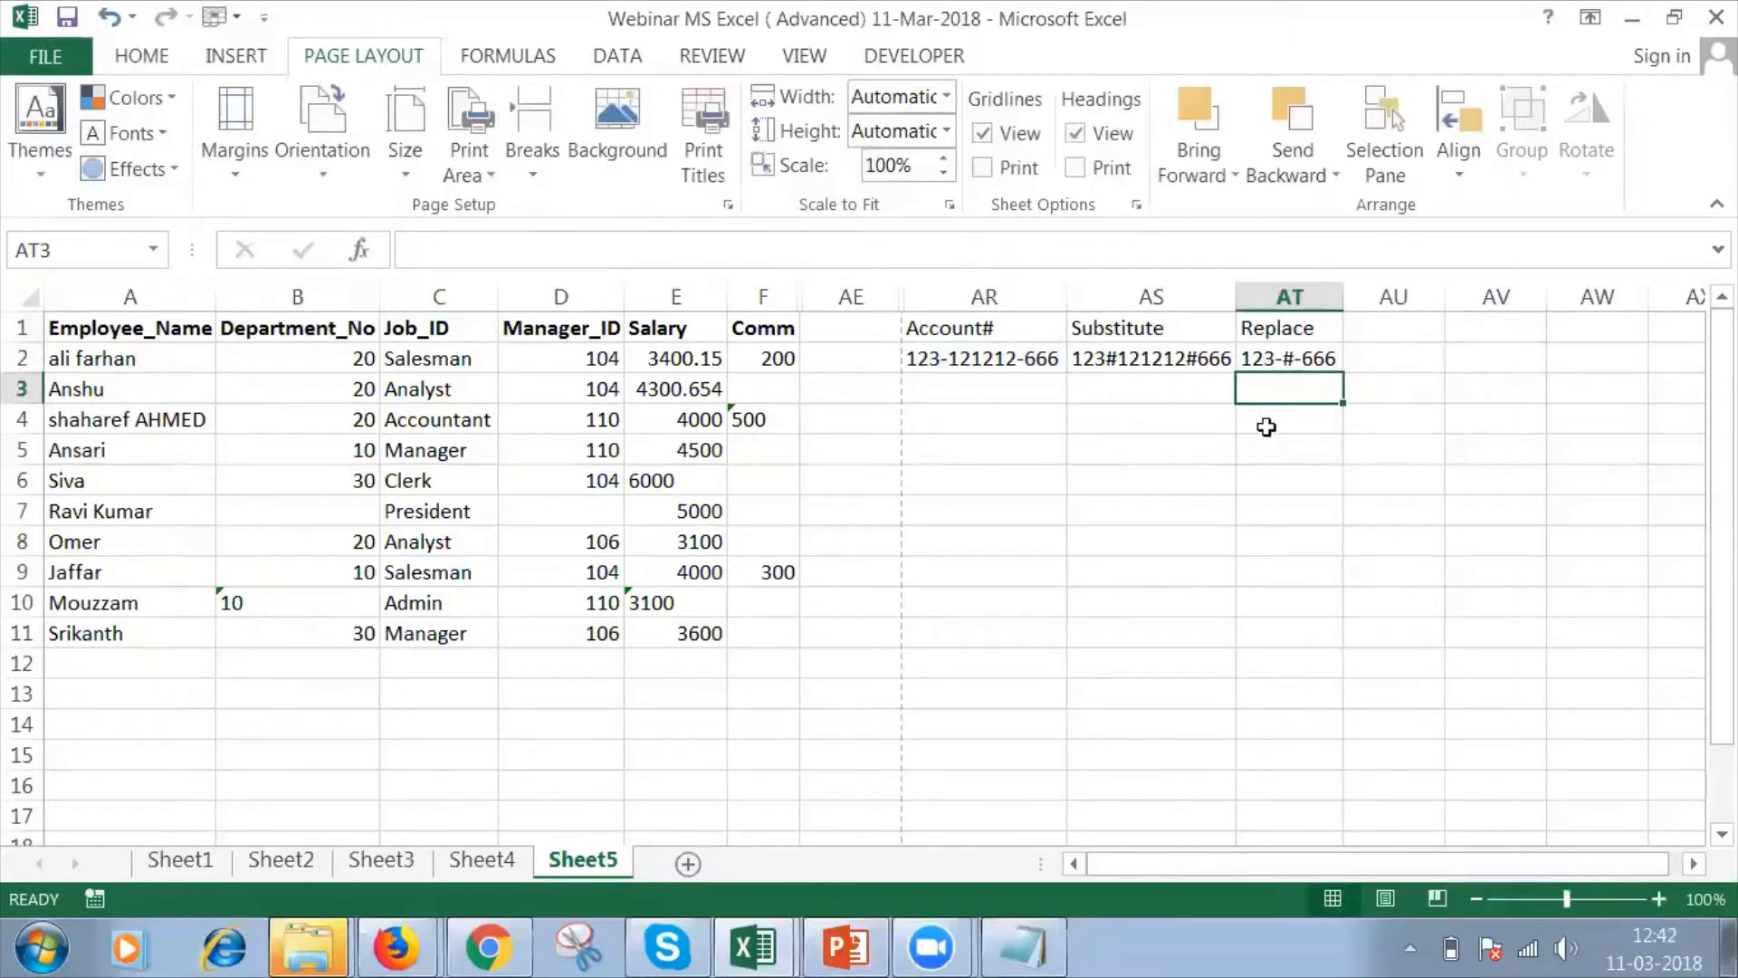
# Check the Text Functions slide in PowerPoint, return to Excel and enter the header Left in AU1.
pyautogui.hotkey('alt', 'Tab')
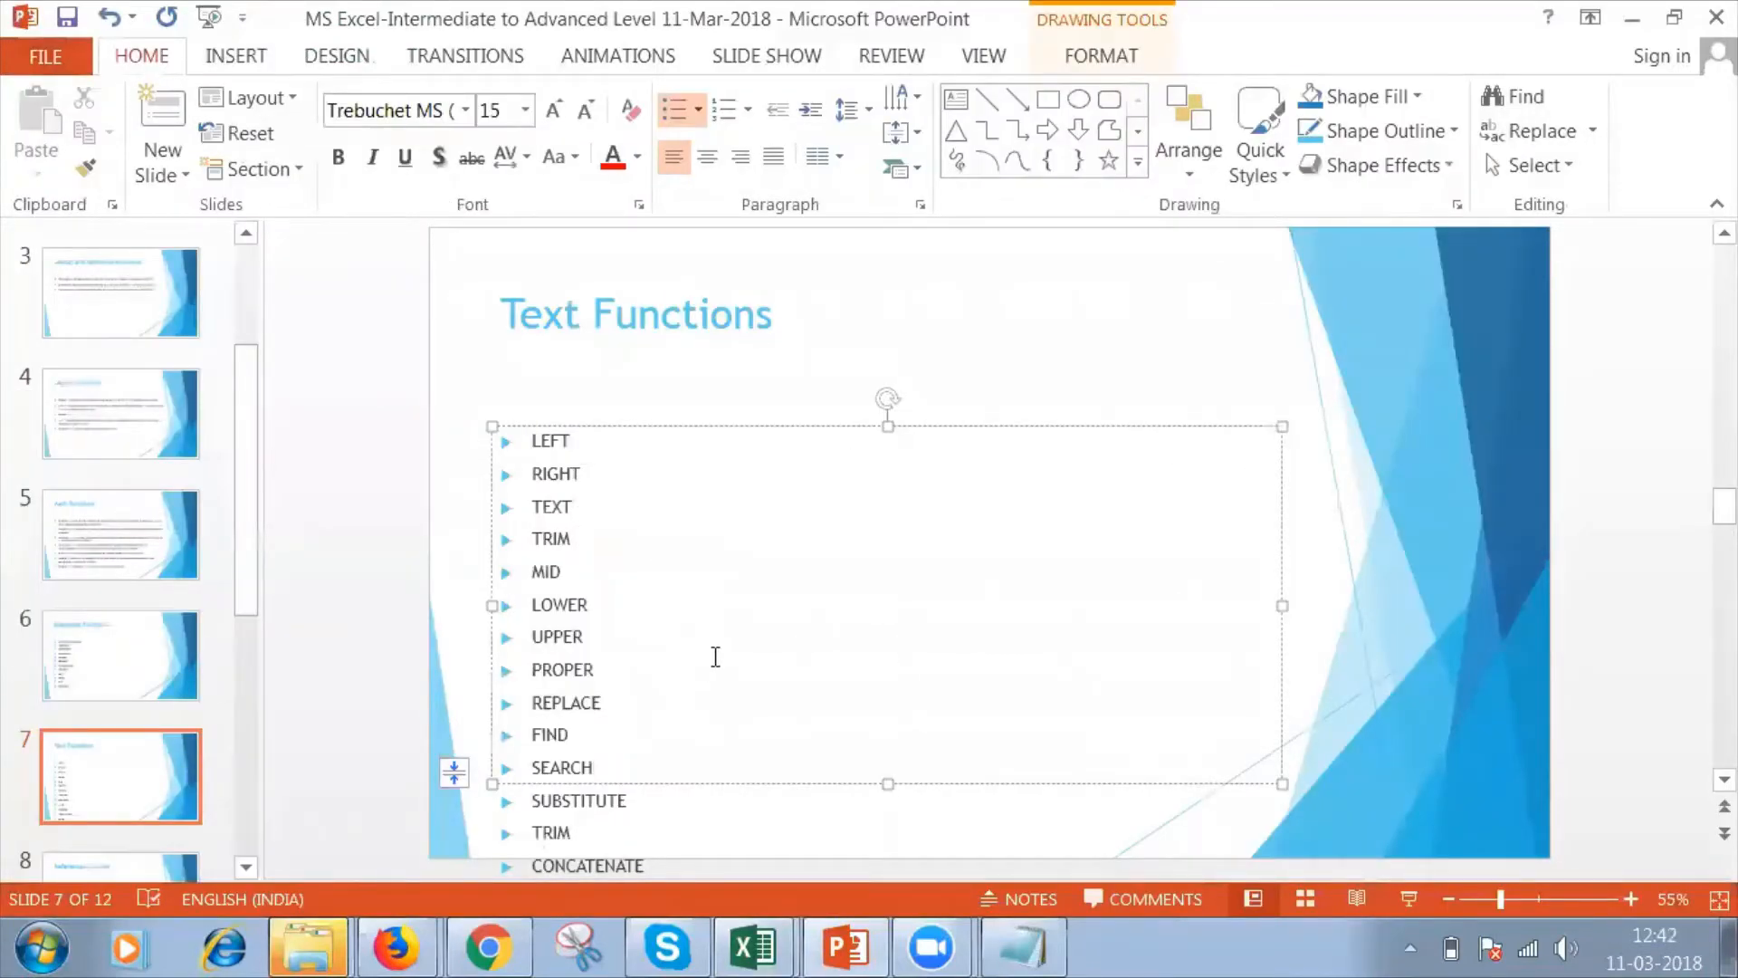
pyautogui.hotkey('alt', 'Tab')
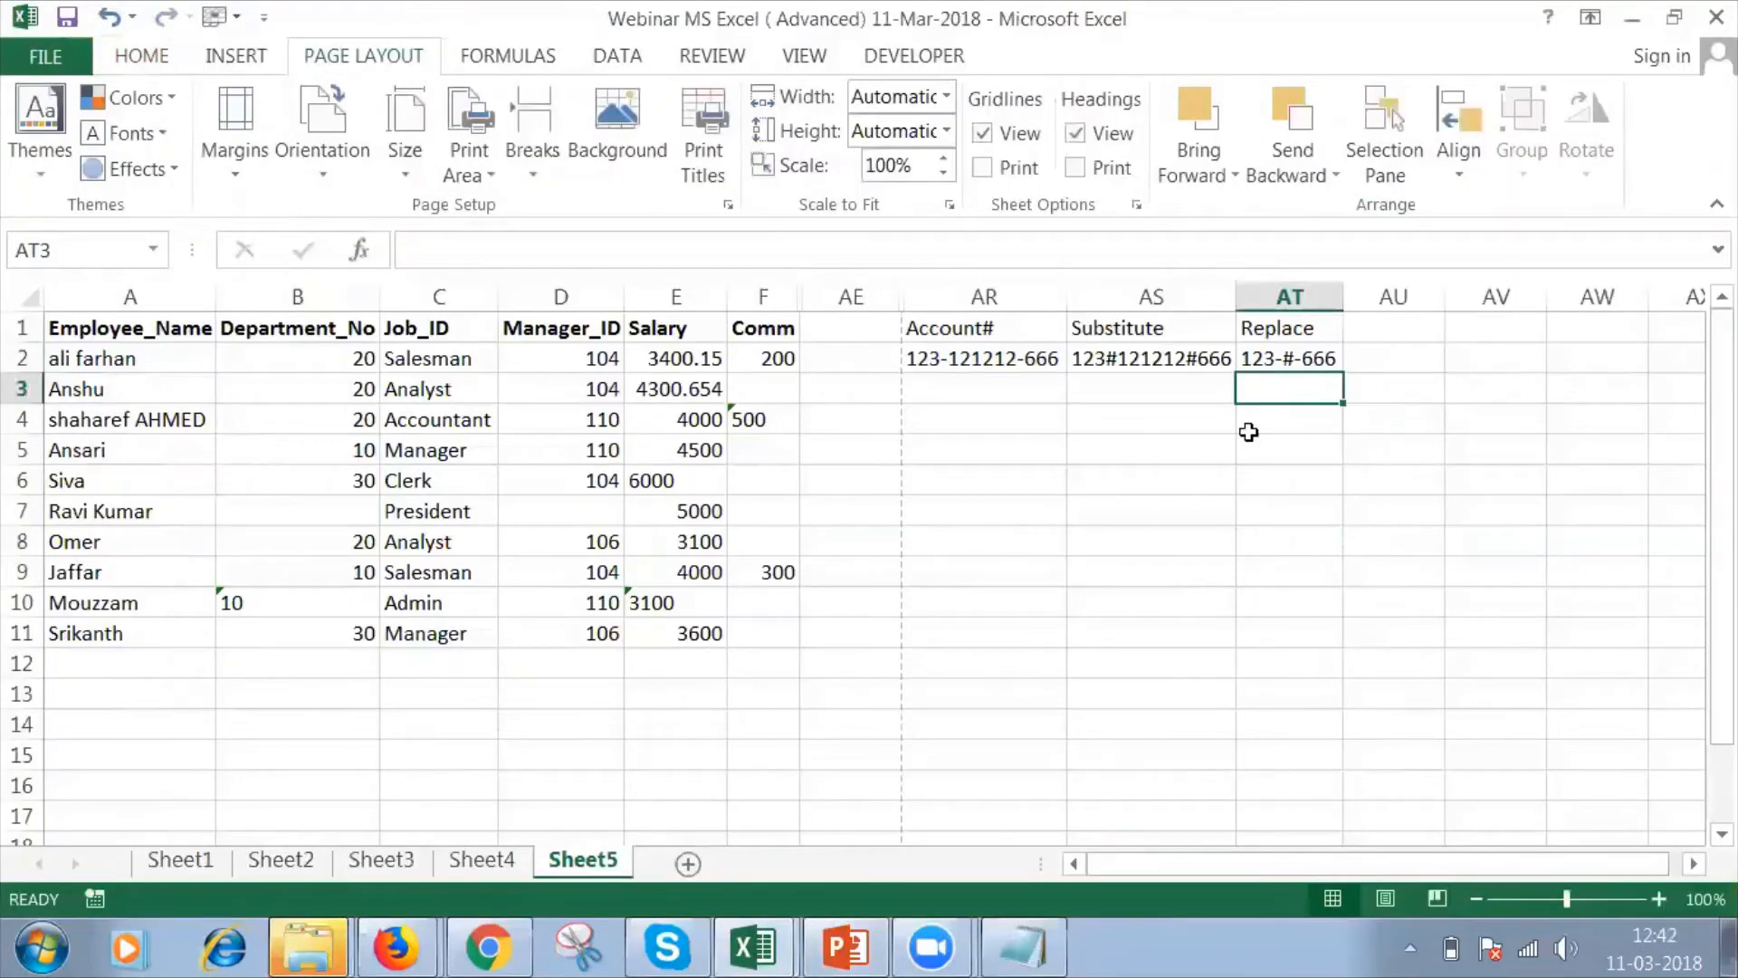
pyautogui.click(1368, 318)
pyautogui.write('Led')
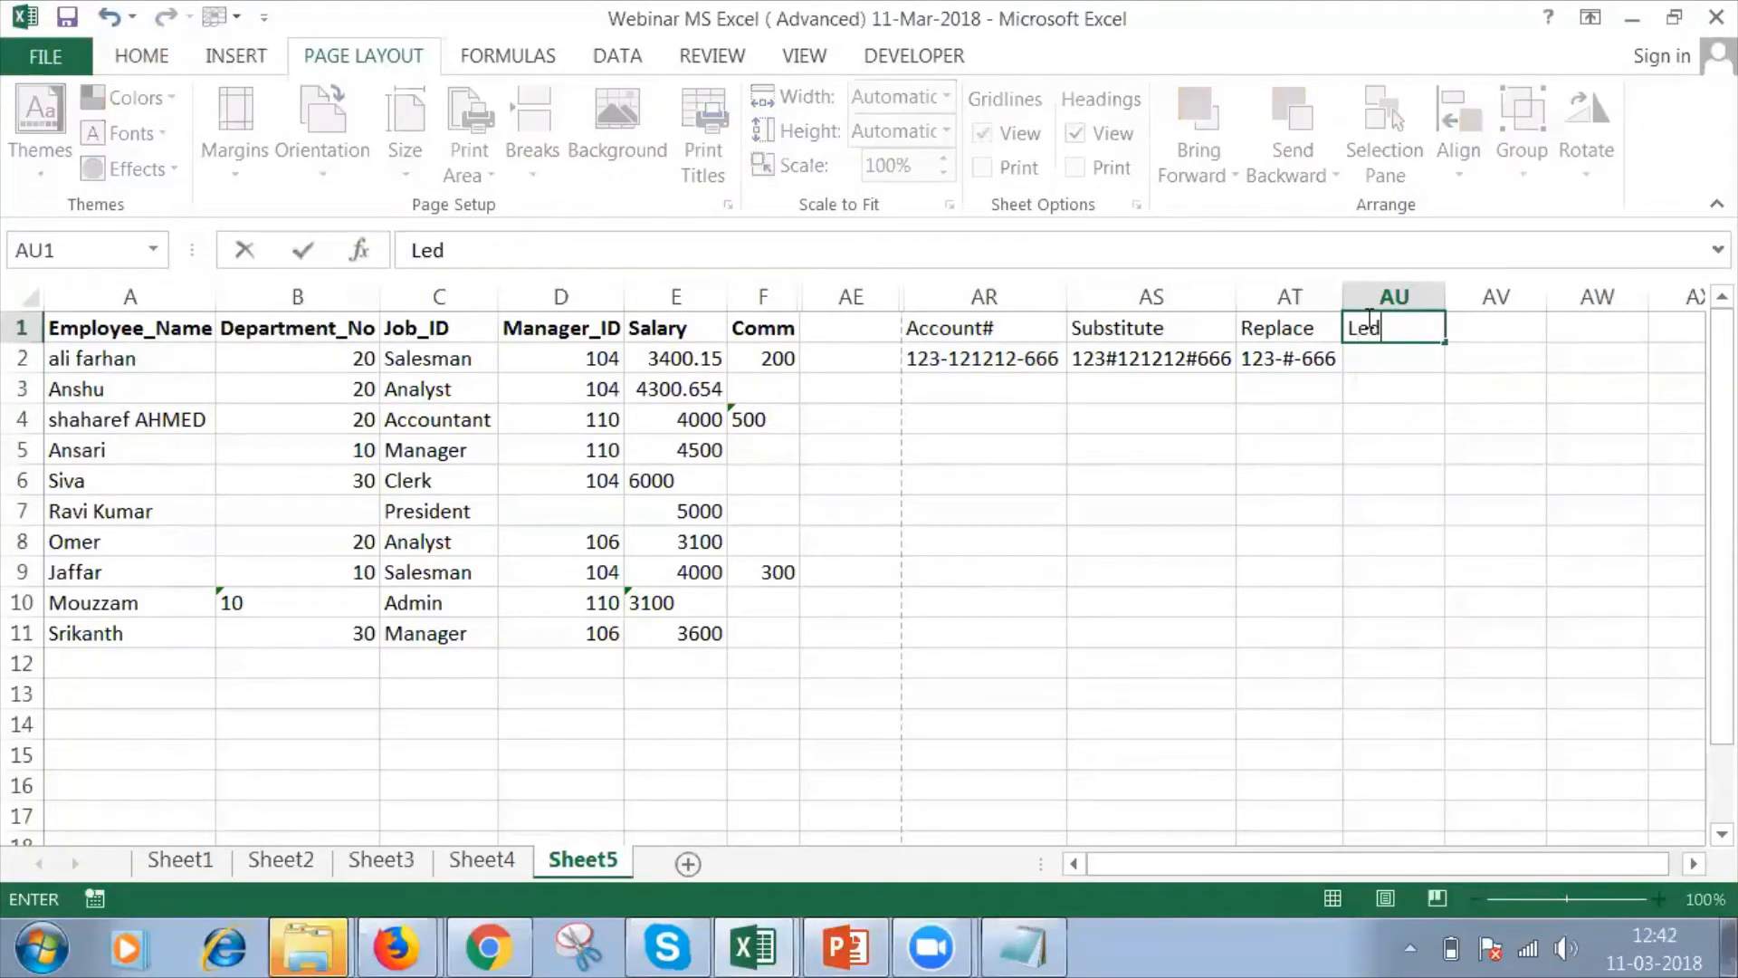
pyautogui.press('BackSpace')
pyautogui.write('ft')
pyautogui.press('Return')
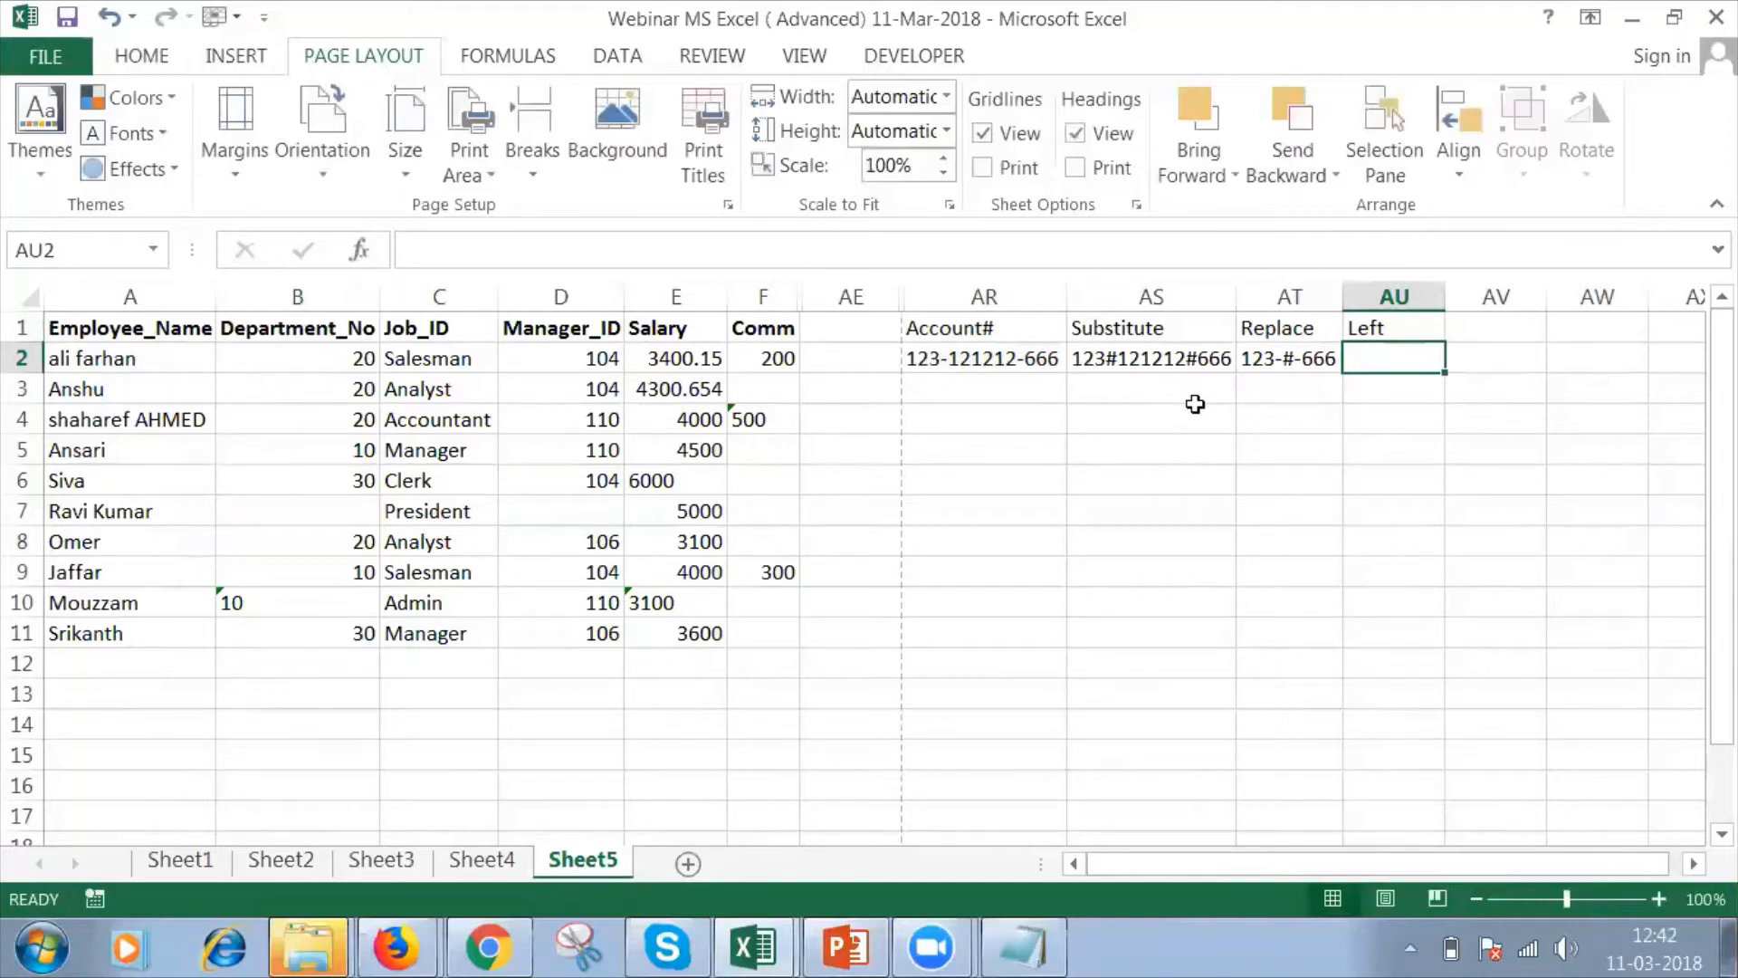
# Enter =LEFT(AR2,3) in AU2 to extract the first three characters of the account number.
pyautogui.write('=le')
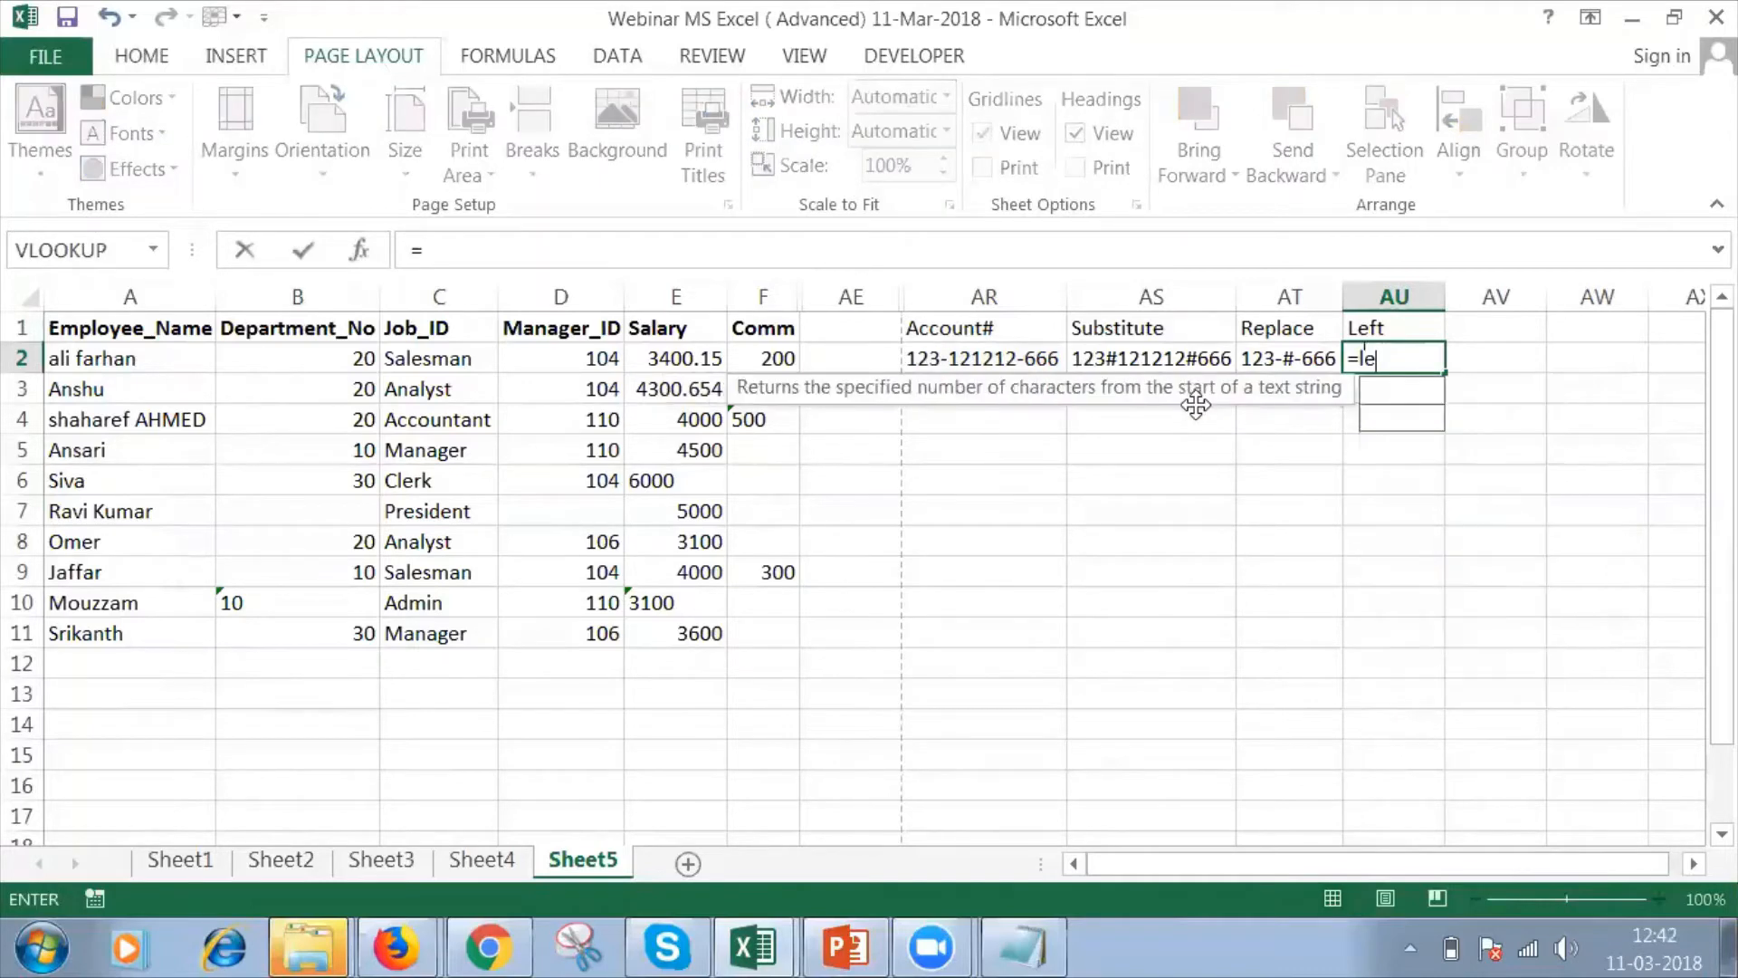
pyautogui.write('ft(')
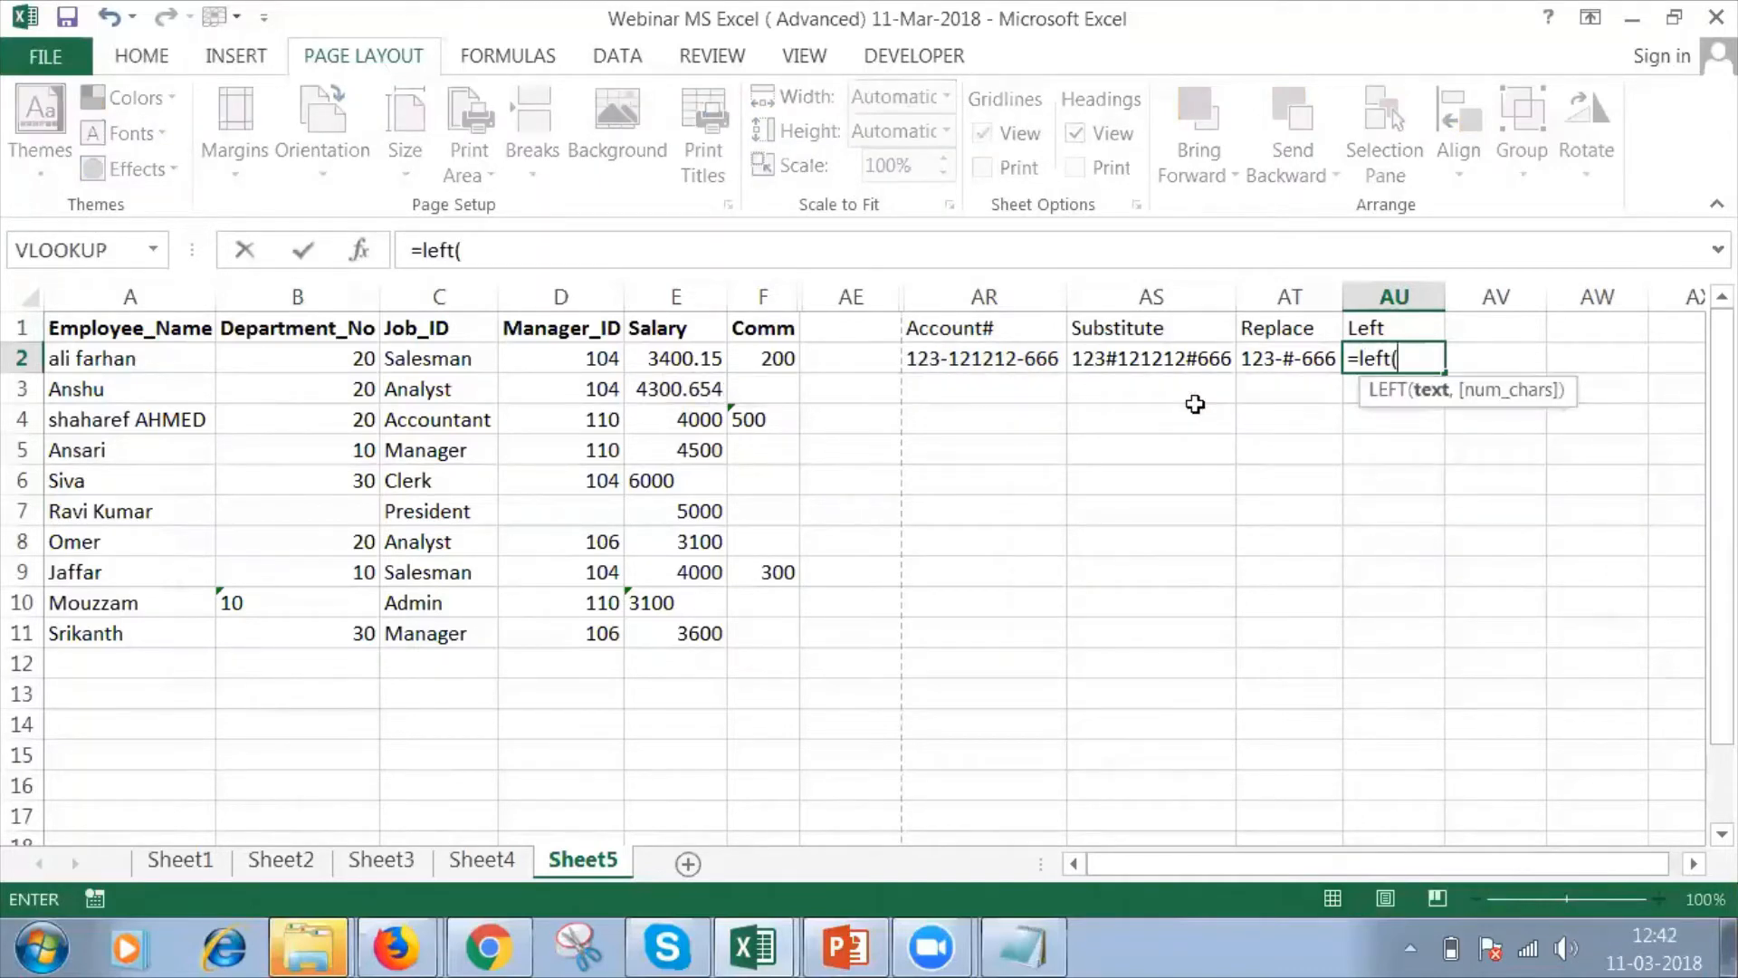
pyautogui.click(1021, 362)
pyautogui.write(',')
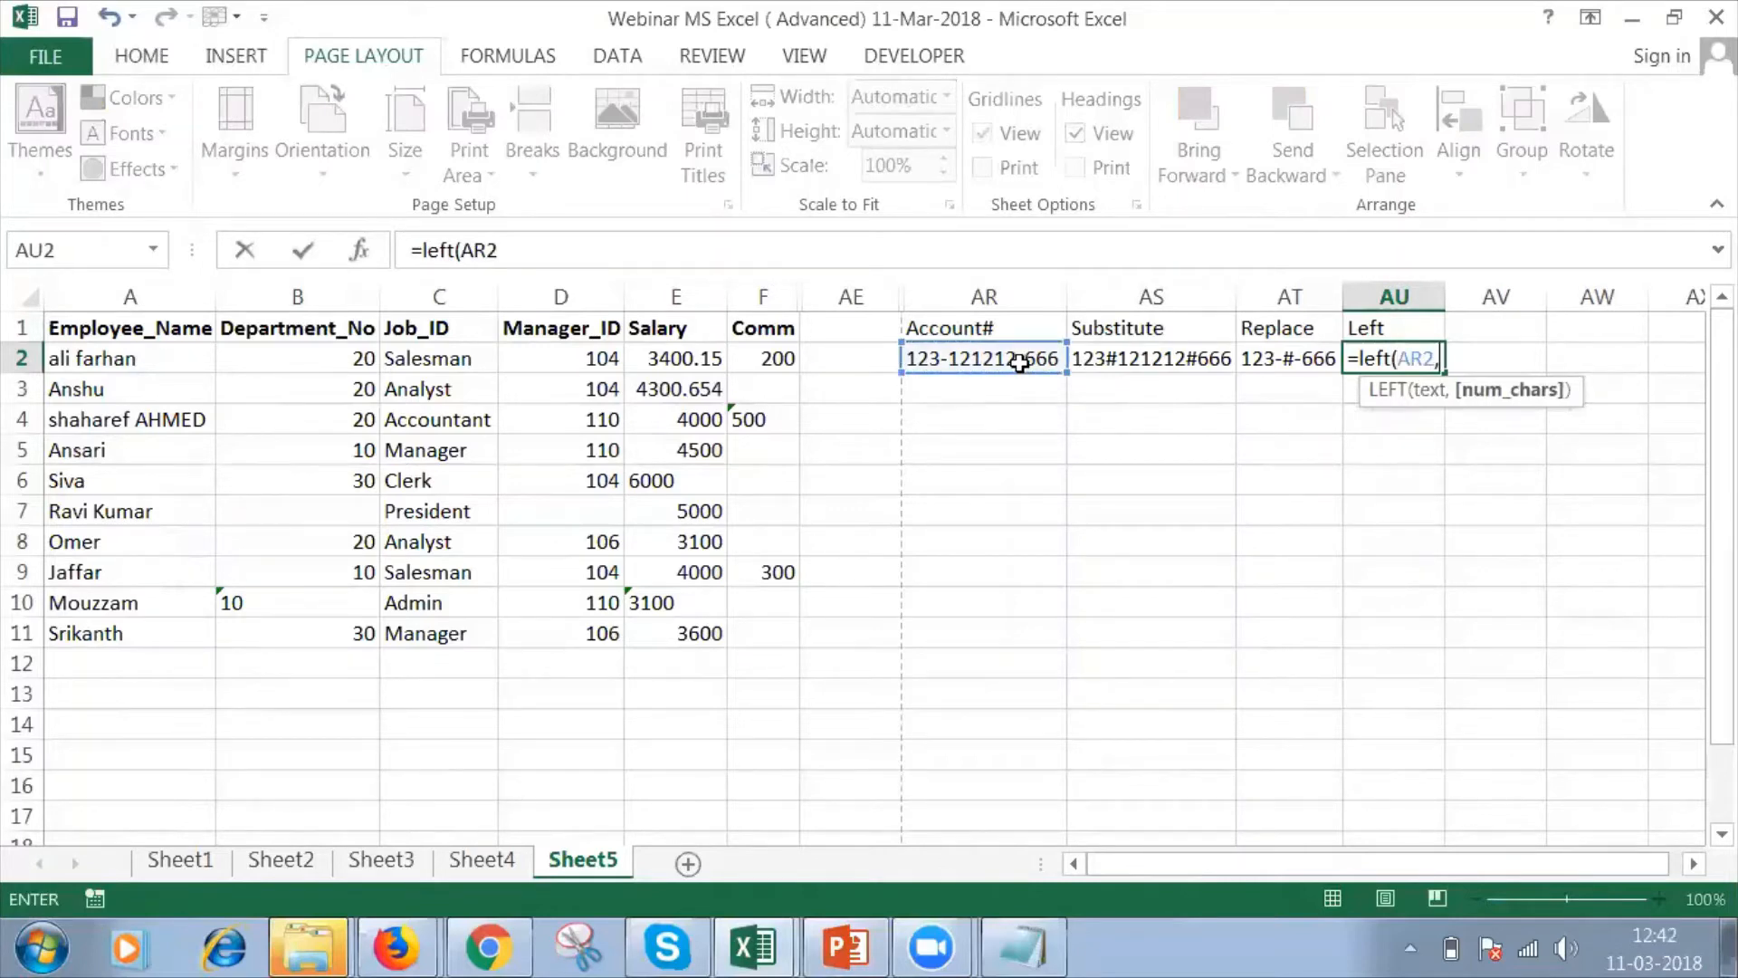
pyautogui.write('3)')
pyautogui.press('Return')
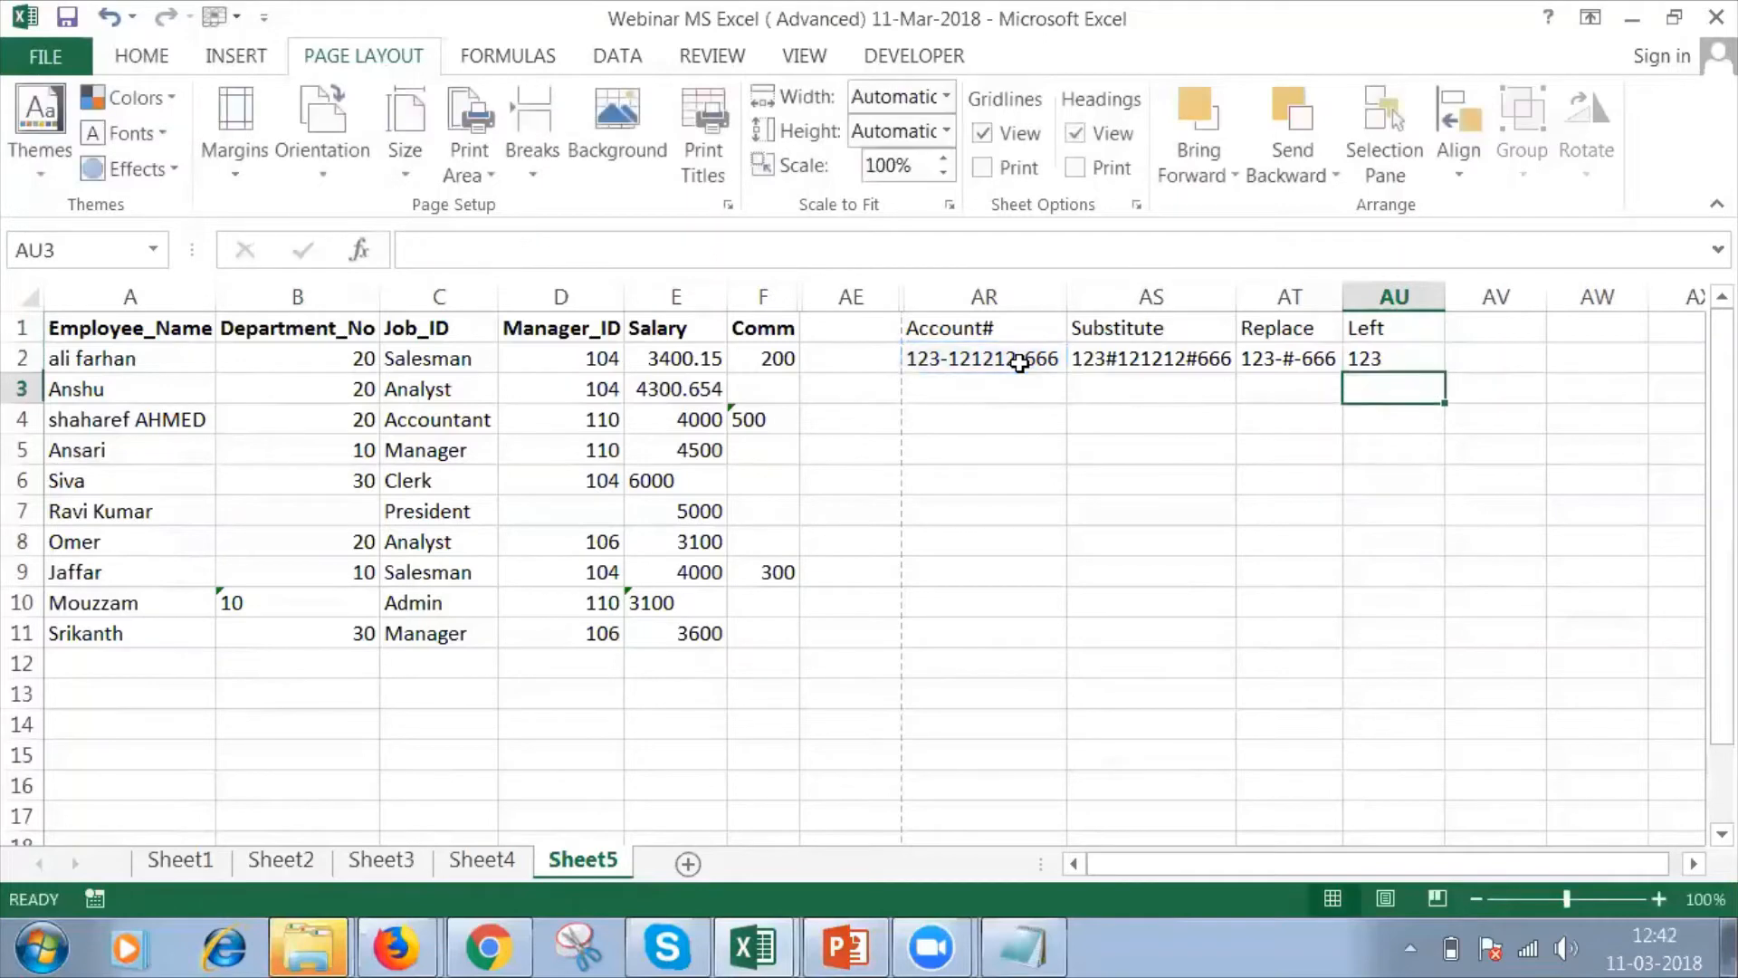
# Enter the header Right in AV1, next to the Left header.
pyautogui.click(1506, 335)
pyautogui.write('Right')
pyautogui.press('Return')
# Enter =RIGHT(AR2,5) in AV2 to extract the last five characters of the account number.
pyautogui.write('=')
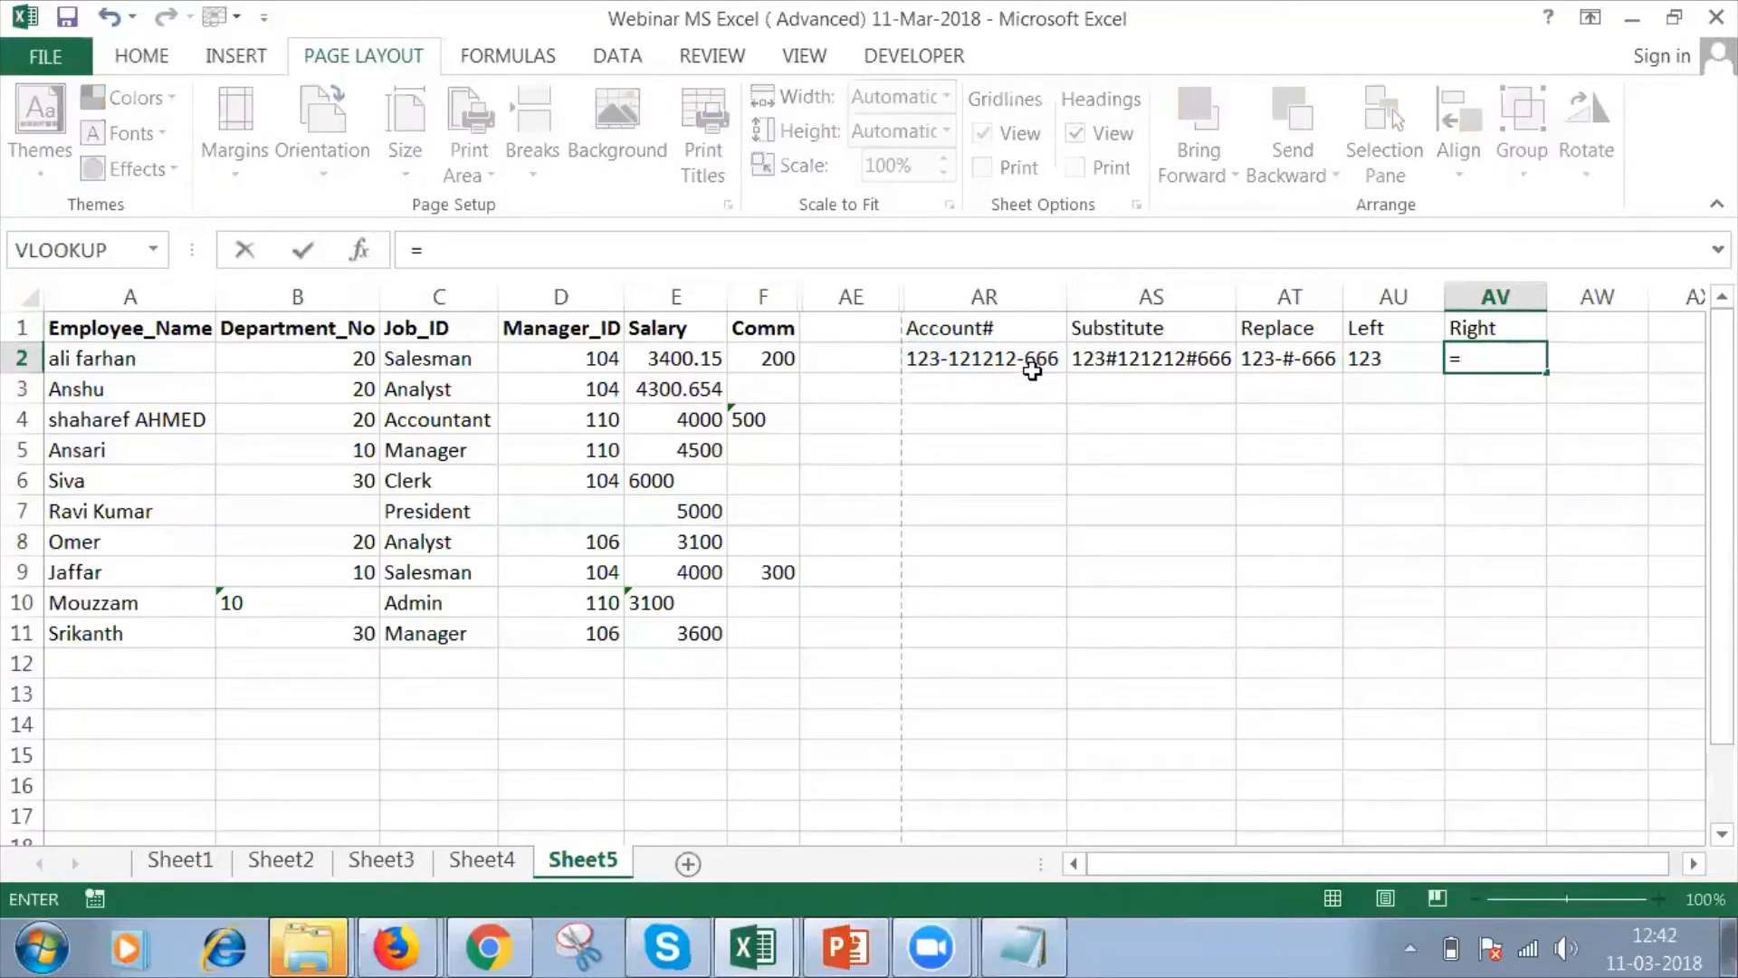
pyautogui.write('right')
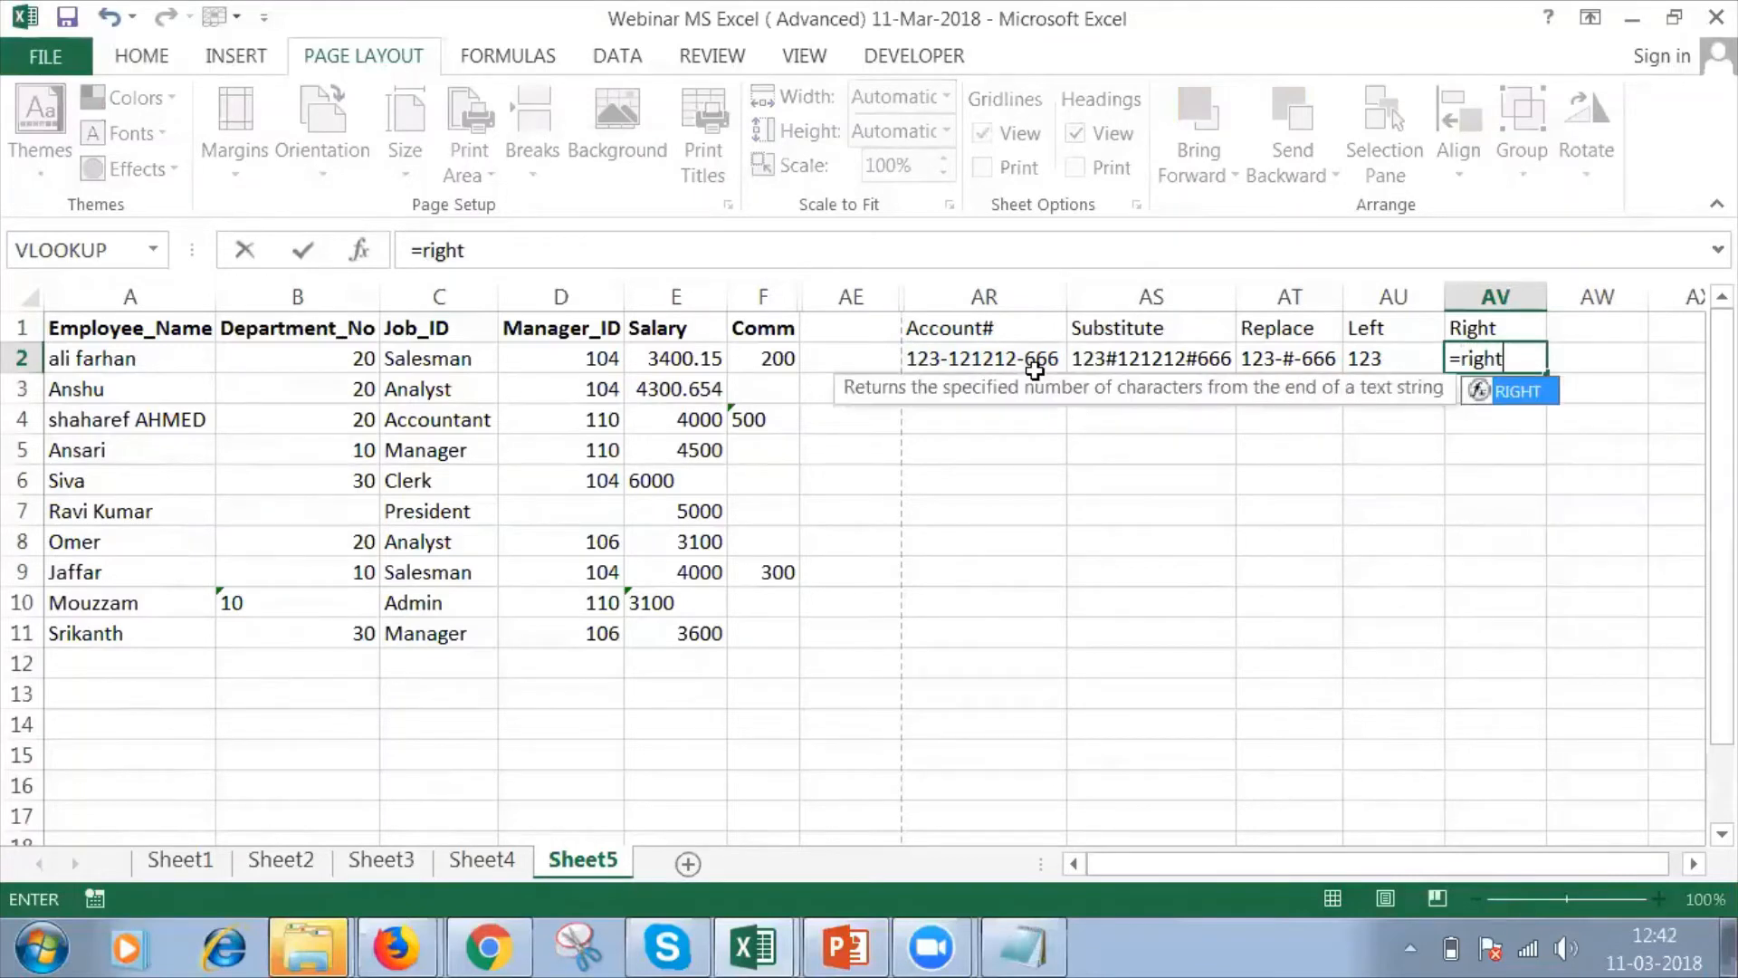
pyautogui.press('Tab')
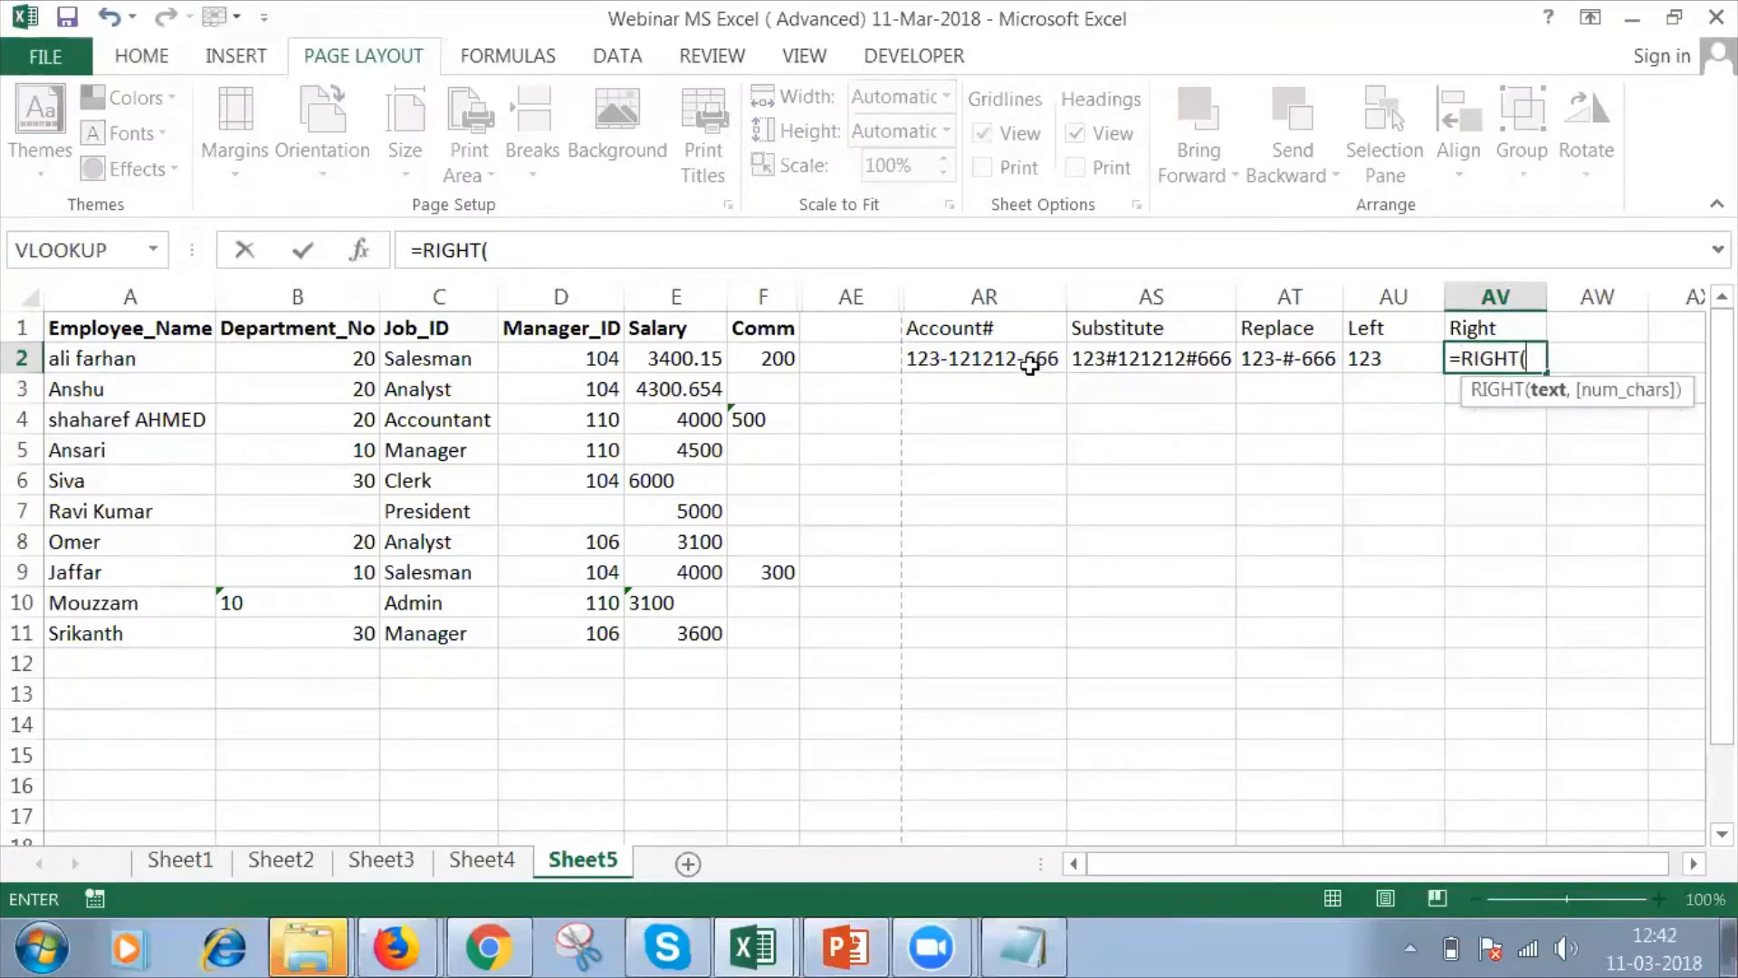
pyautogui.click(1030, 363)
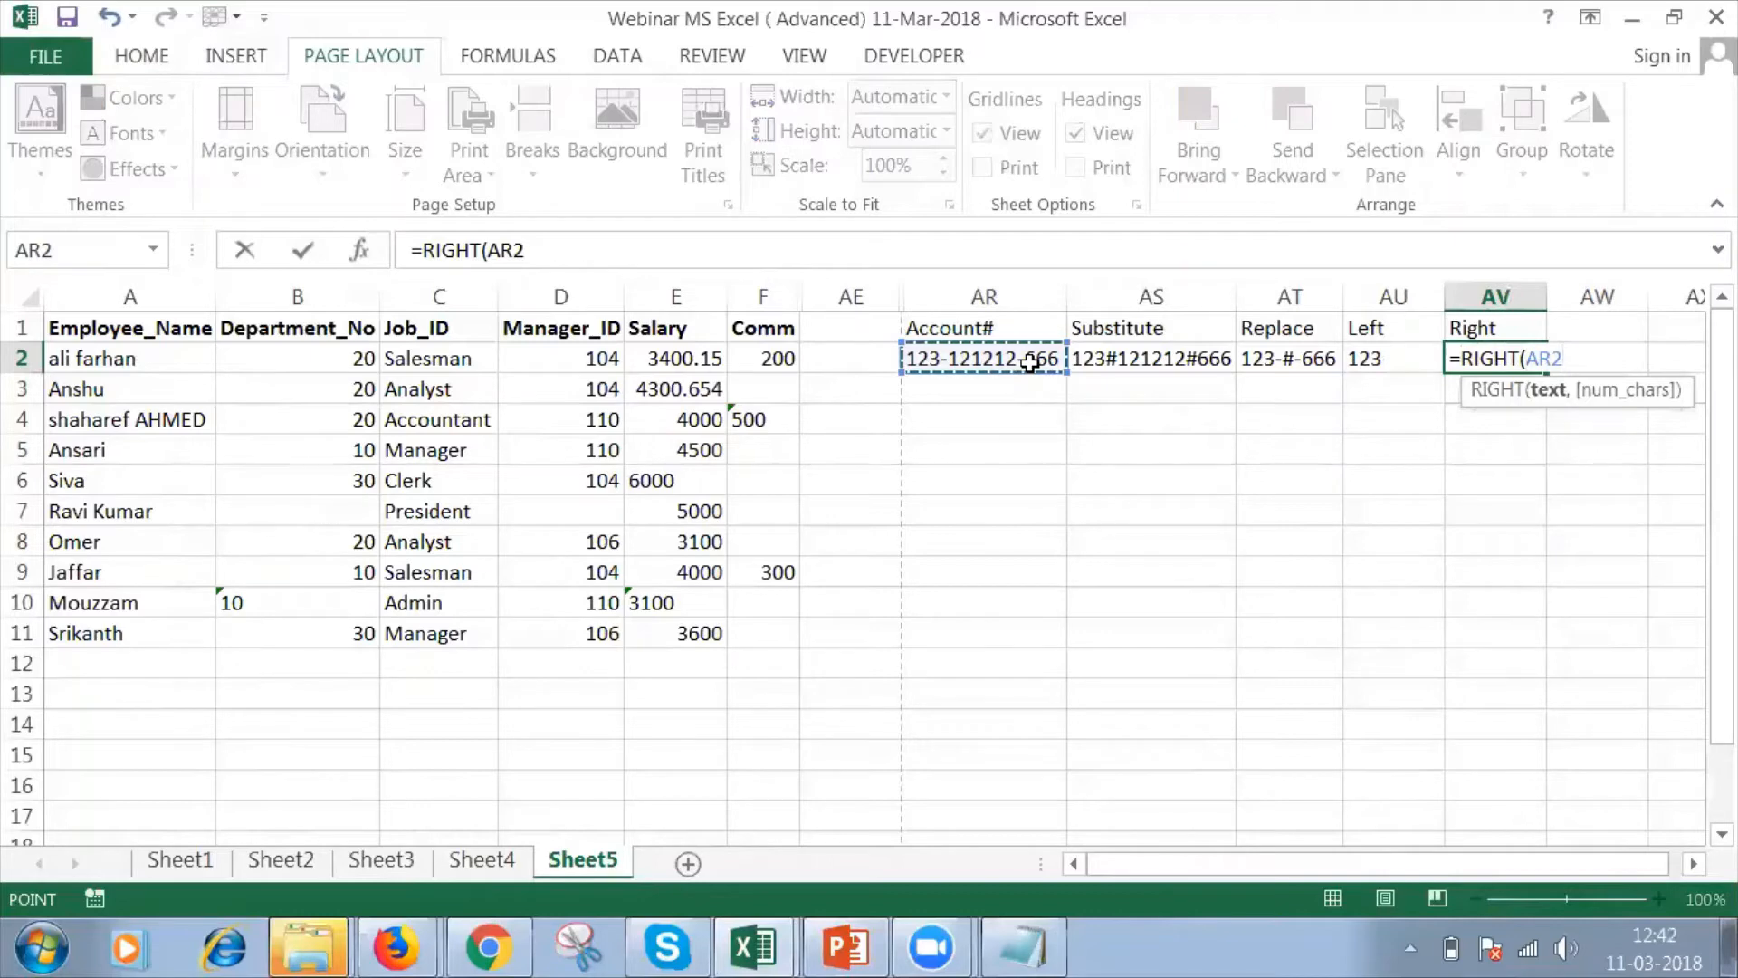
pyautogui.write(',')
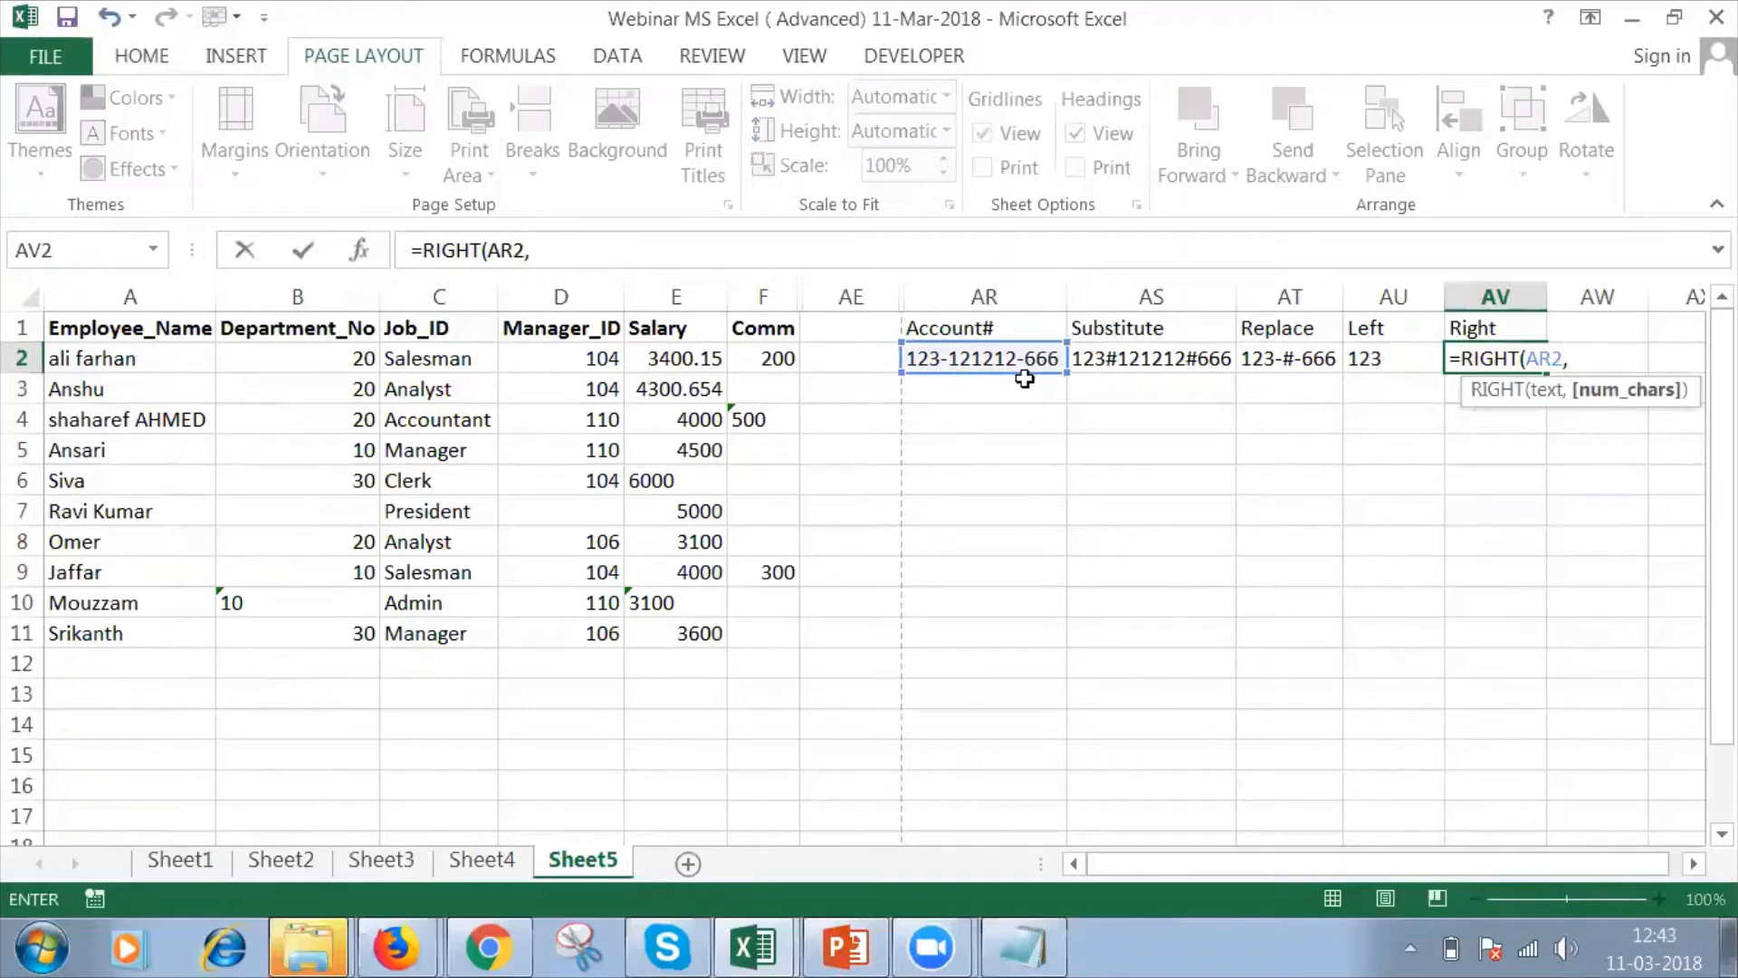
pyautogui.write('5')
pyautogui.press('Return')
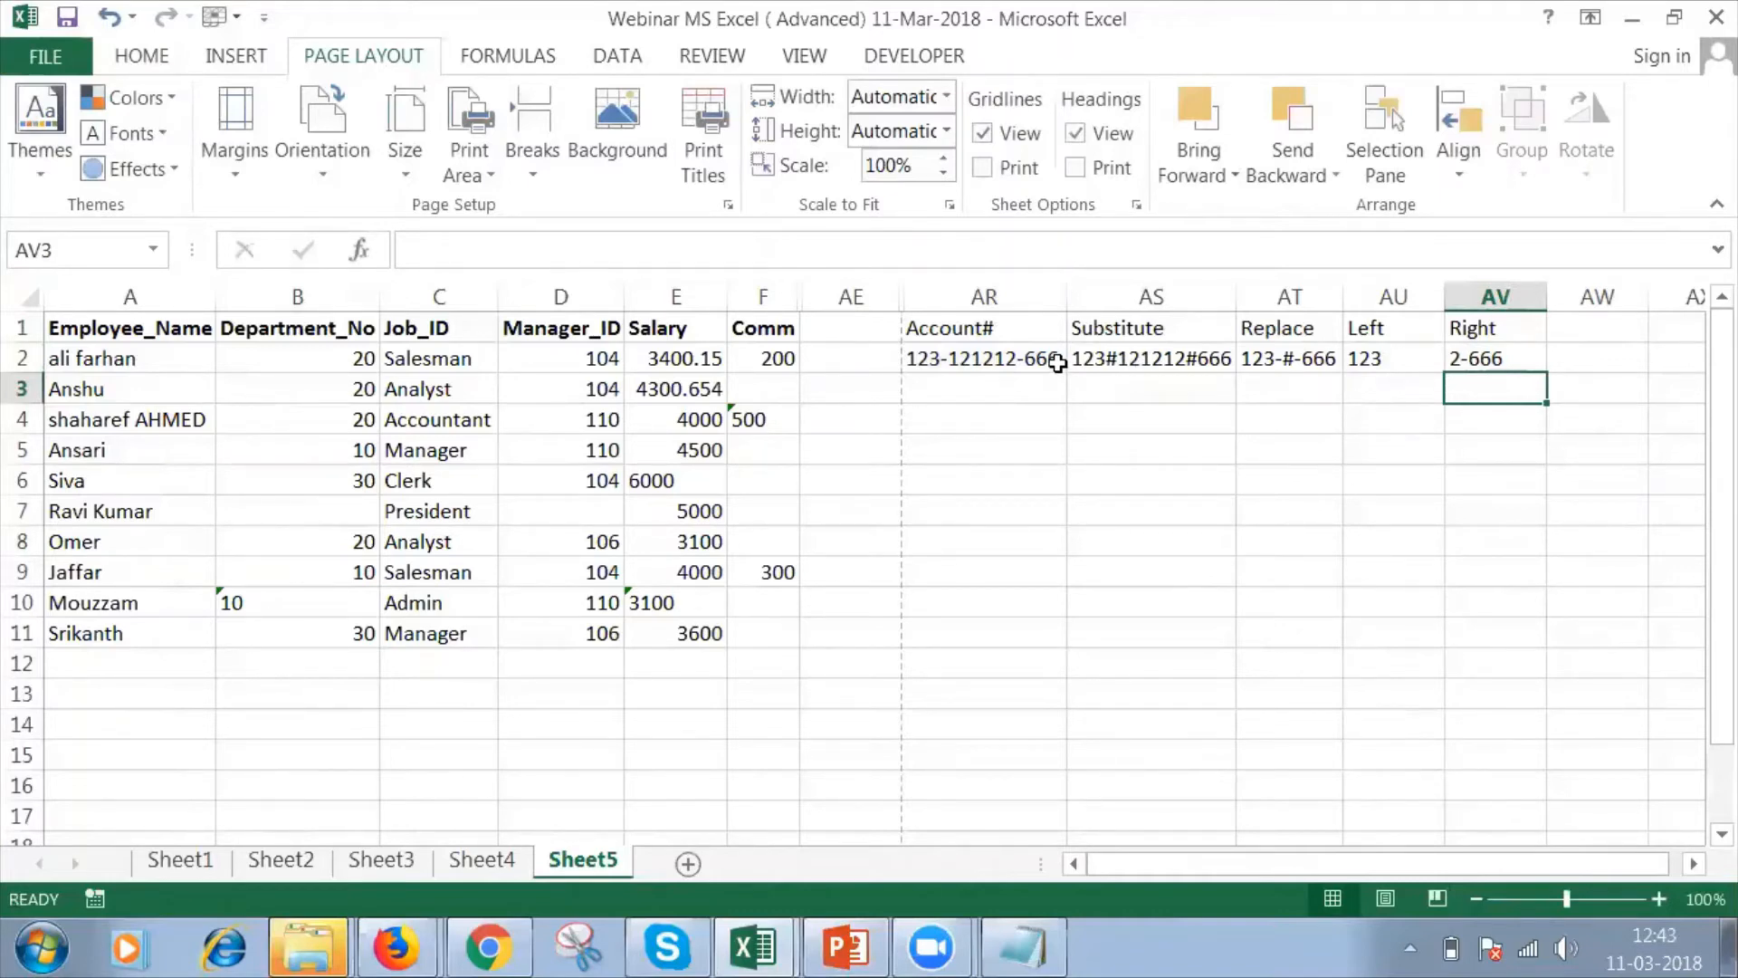
# Insert a leading space before the account number in AR2, and select AU2 to inspect its LEFT formula.
pyautogui.click(1569, 326)
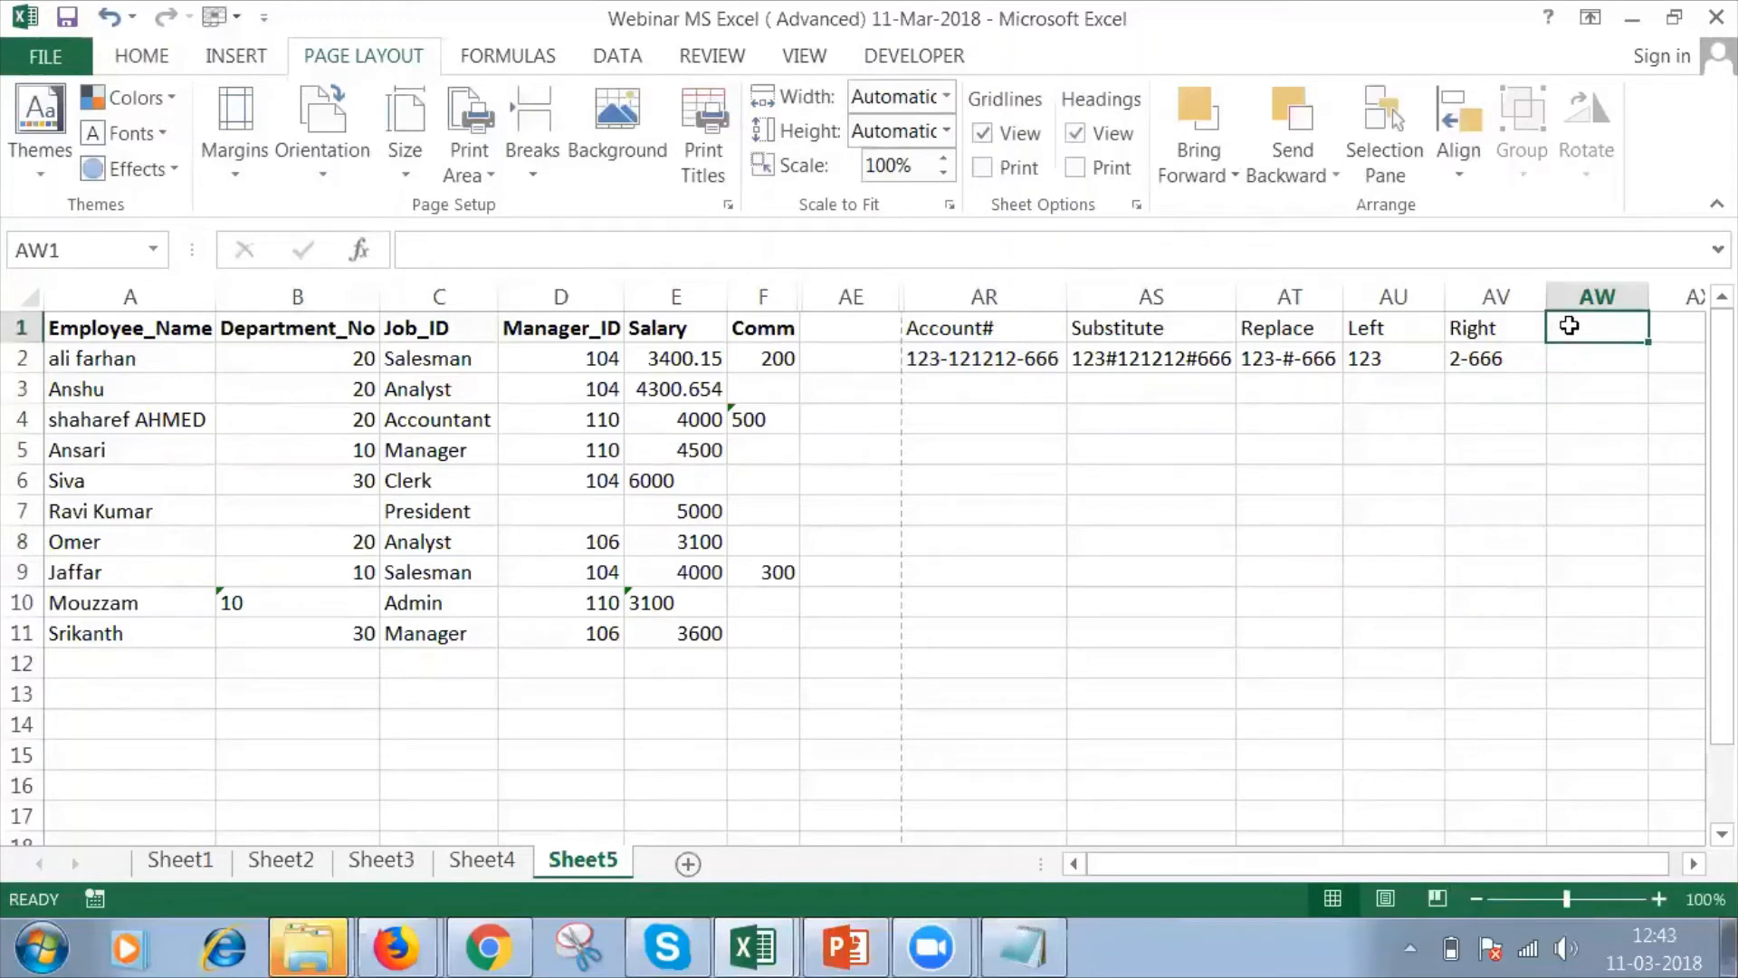
pyautogui.click(1056, 355)
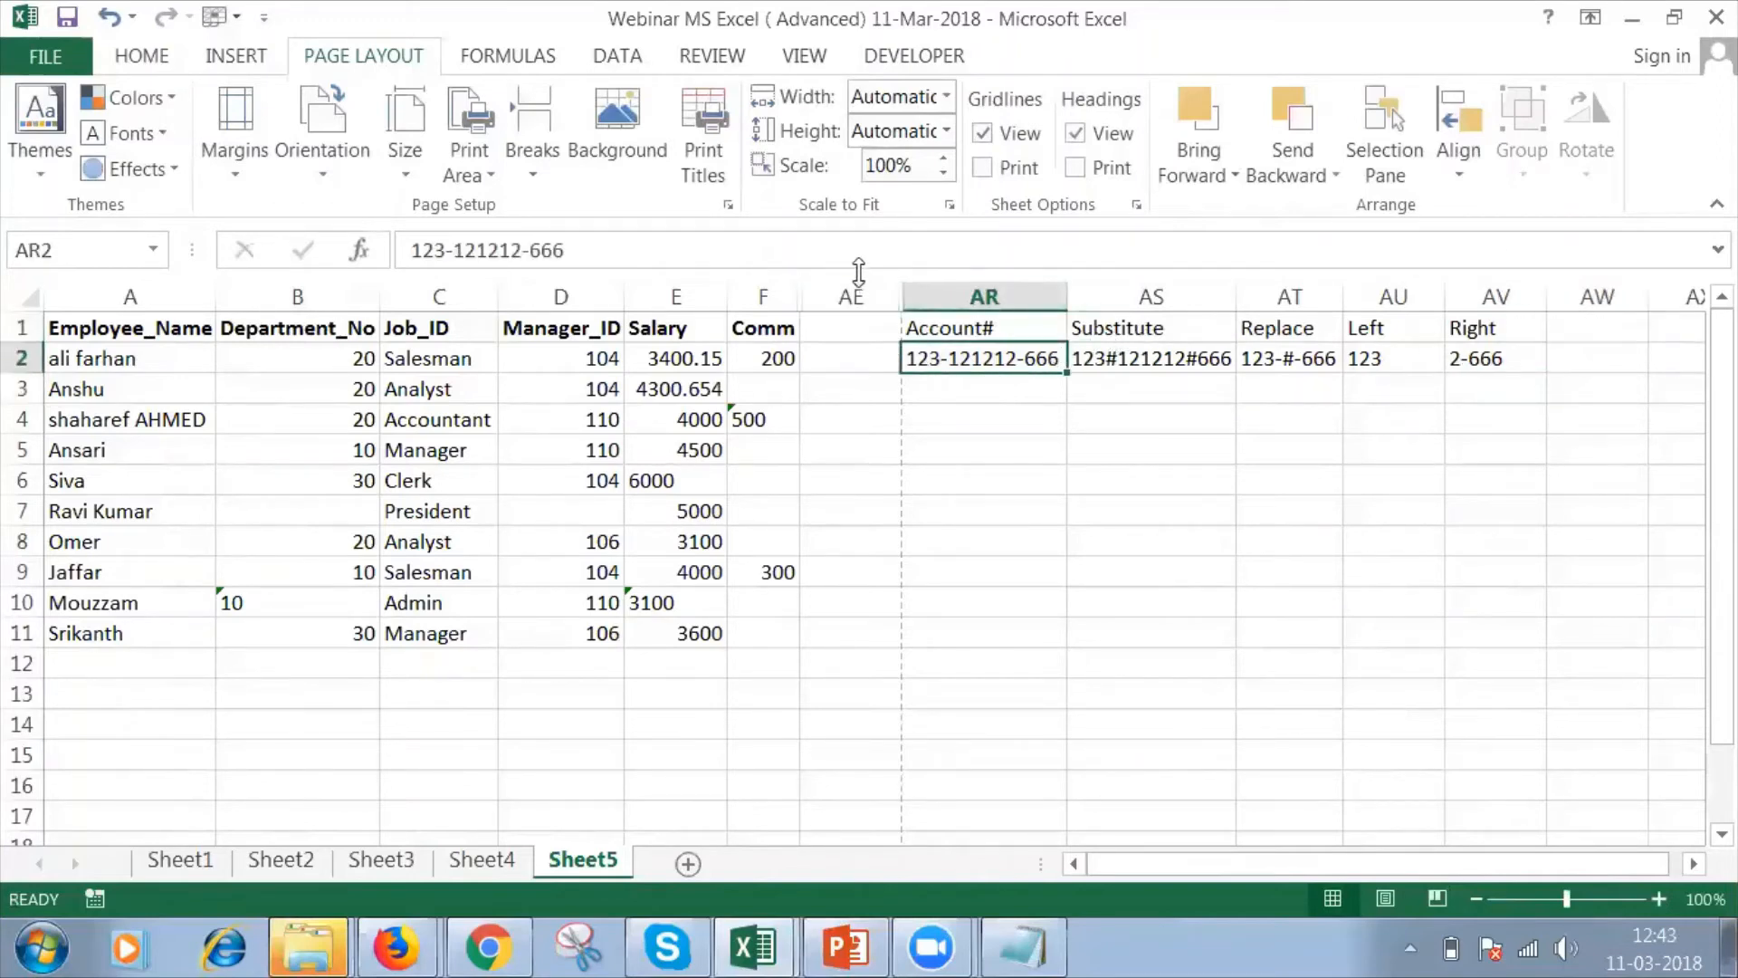
pyautogui.click(855, 253)
pyautogui.press('Home')
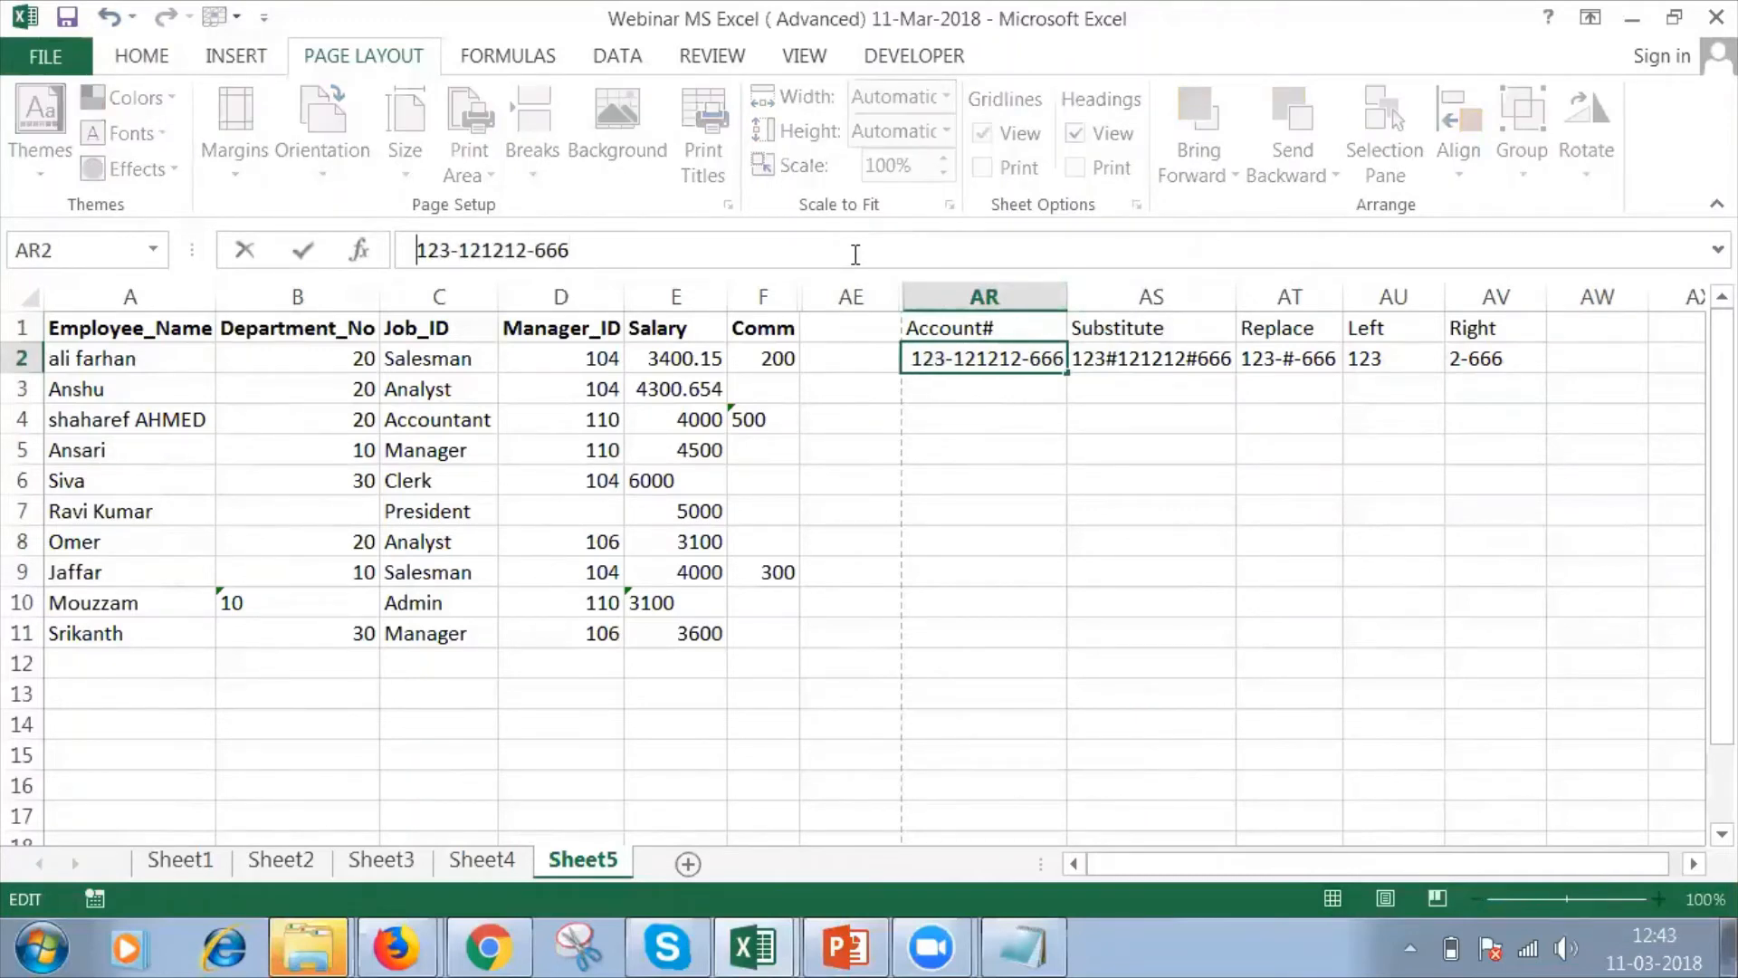
pyautogui.press('Return')
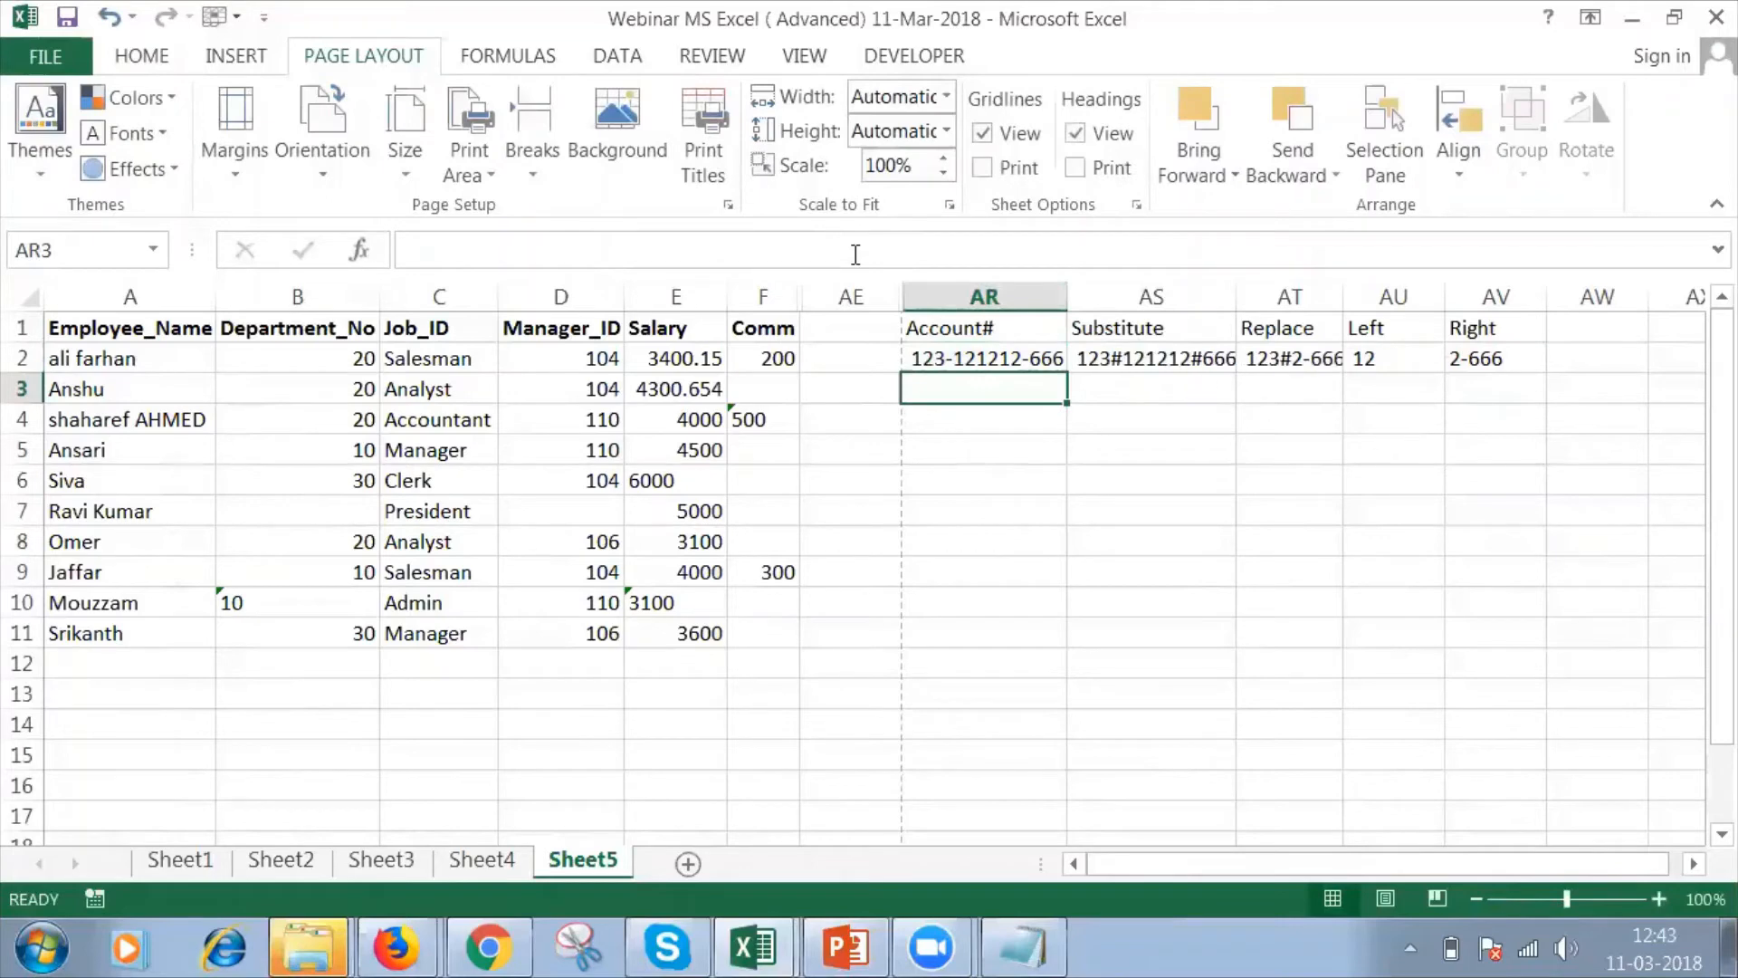
pyautogui.click(1375, 357)
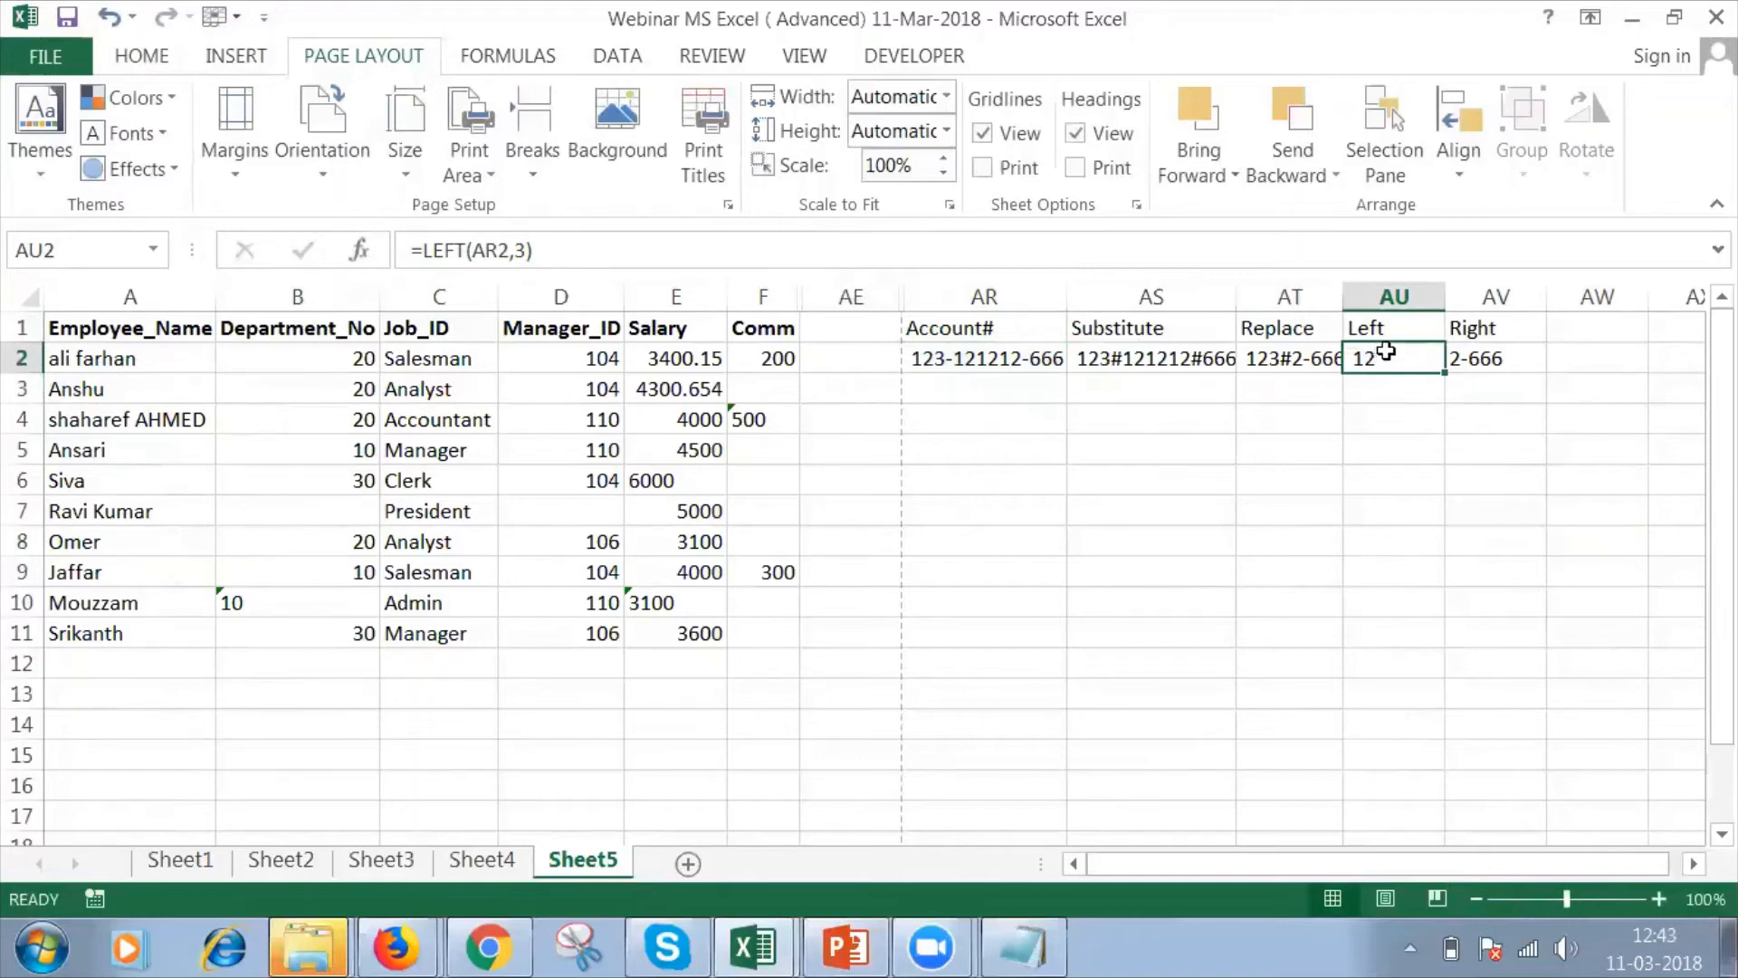
# Enter the header Trim in AW1, next to the Right header.
pyautogui.click(1579, 335)
pyautogui.write('Trim')
pyautogui.press('Return')
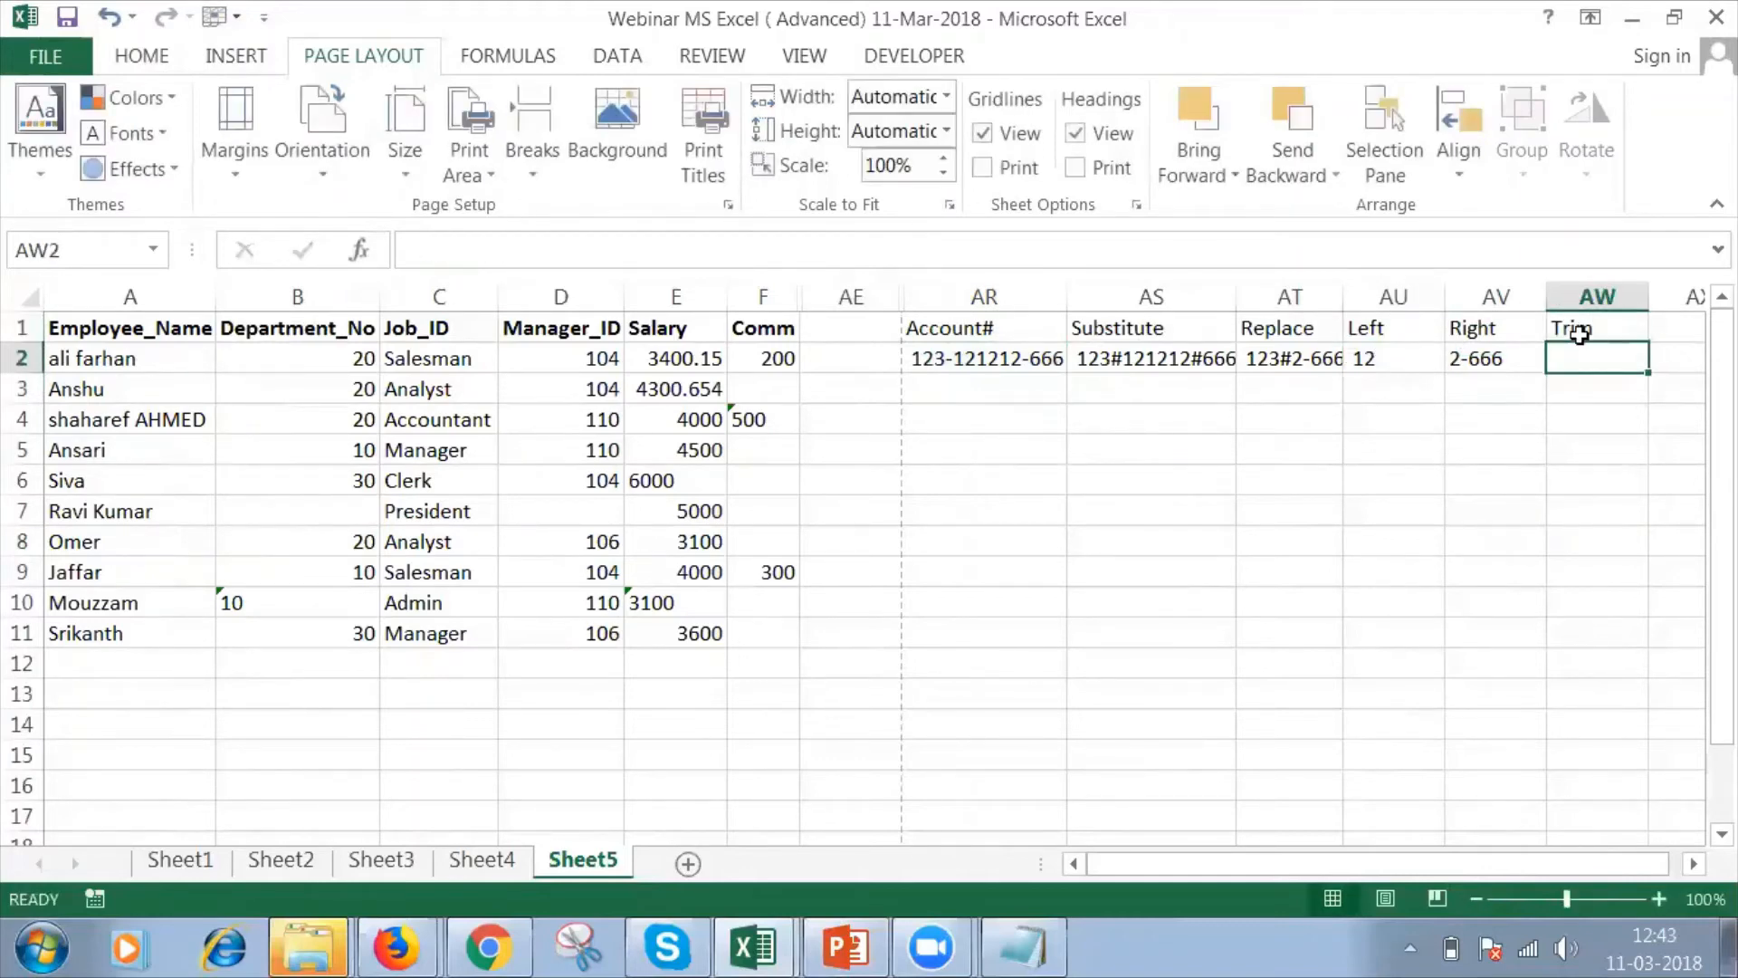
# Enter =TRIM(AR2) in AW2 to strip the leading space from the account number.
pyautogui.write('=tri')
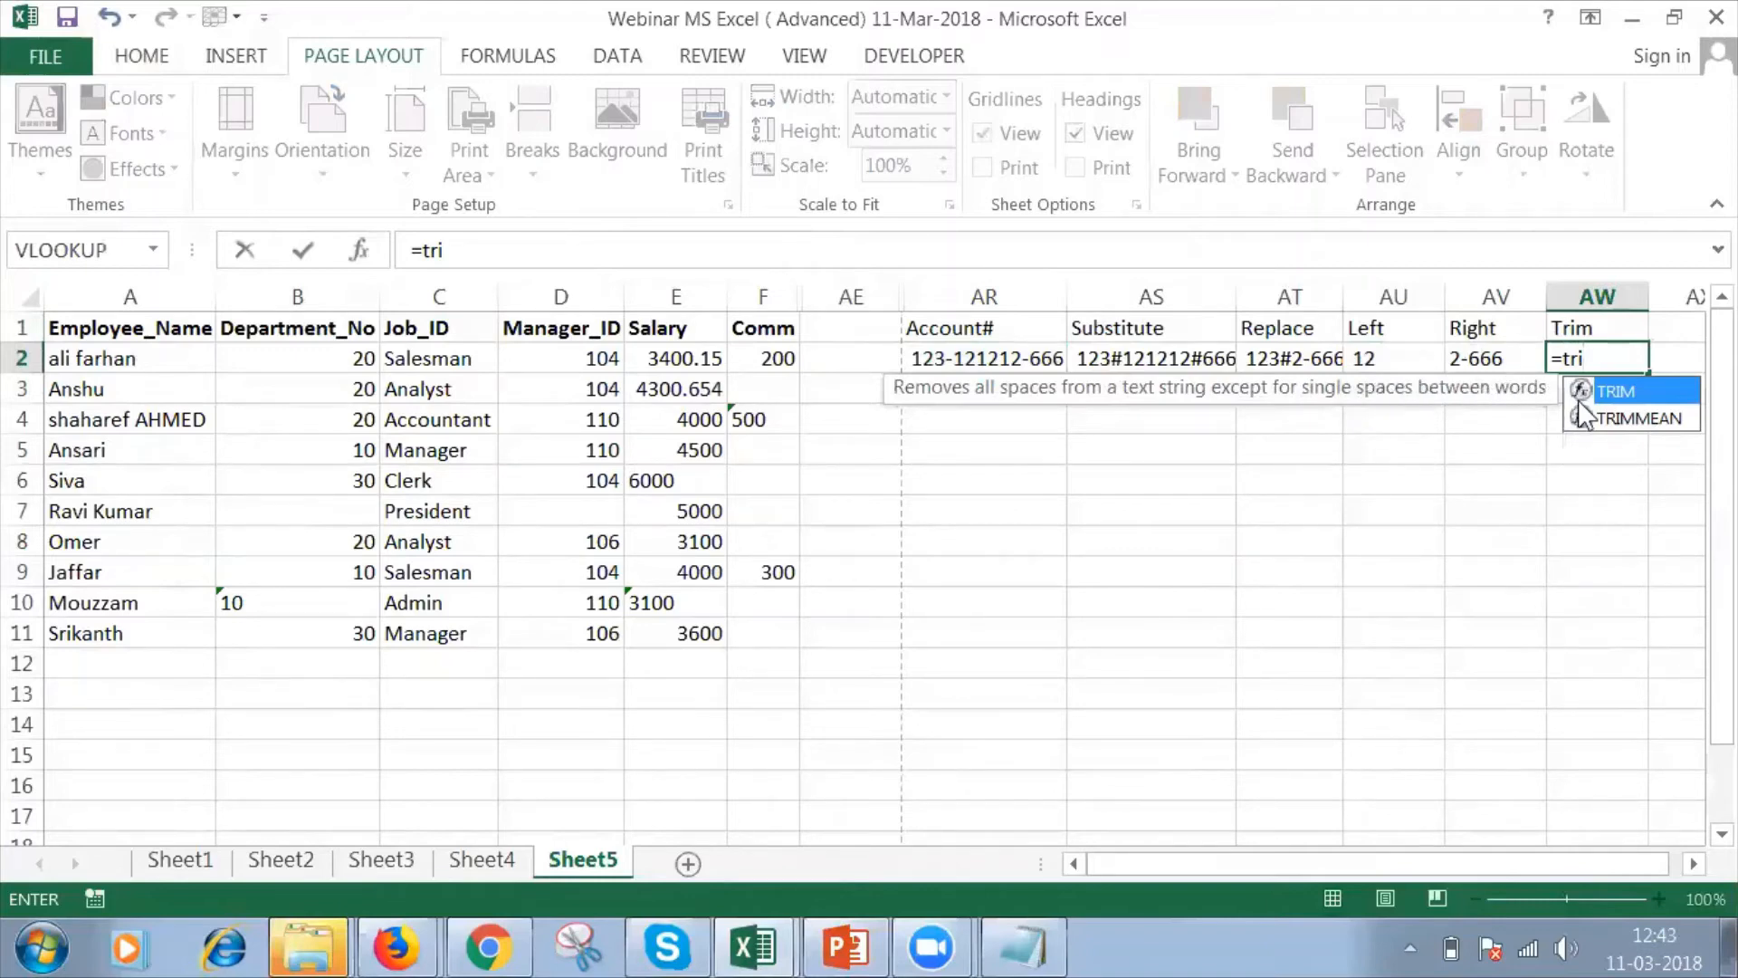
pyautogui.write('m(')
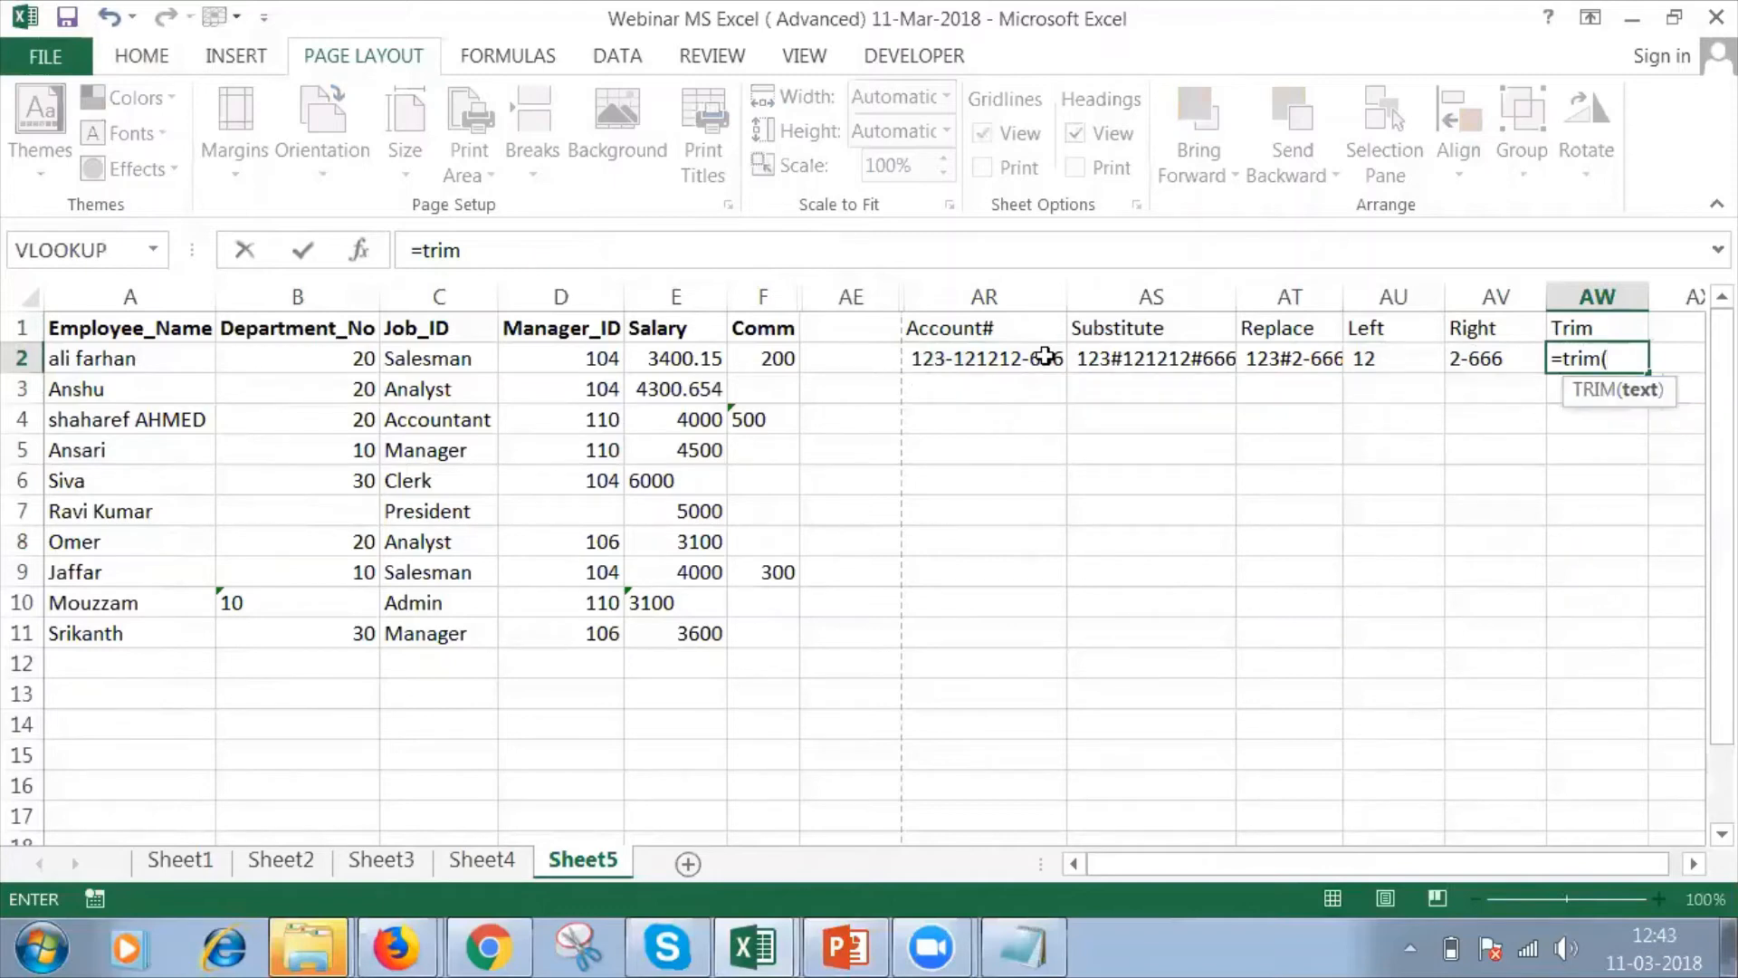
pyautogui.click(1005, 357)
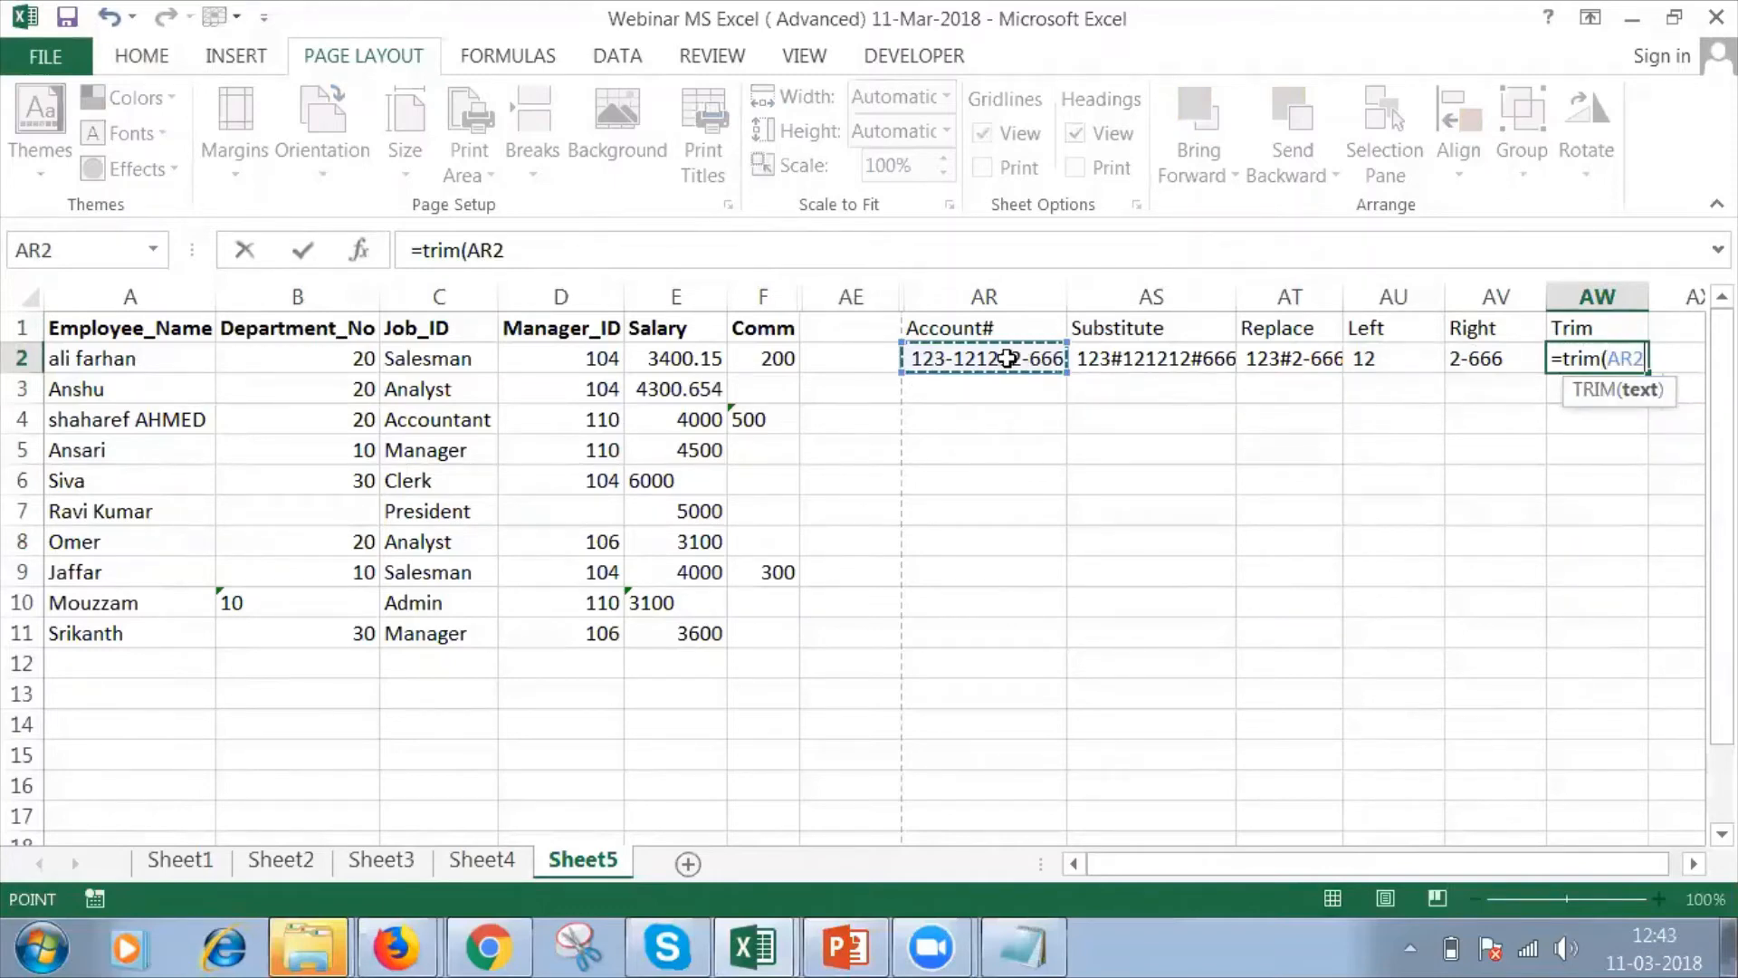
pyautogui.write(')')
pyautogui.press('Return')
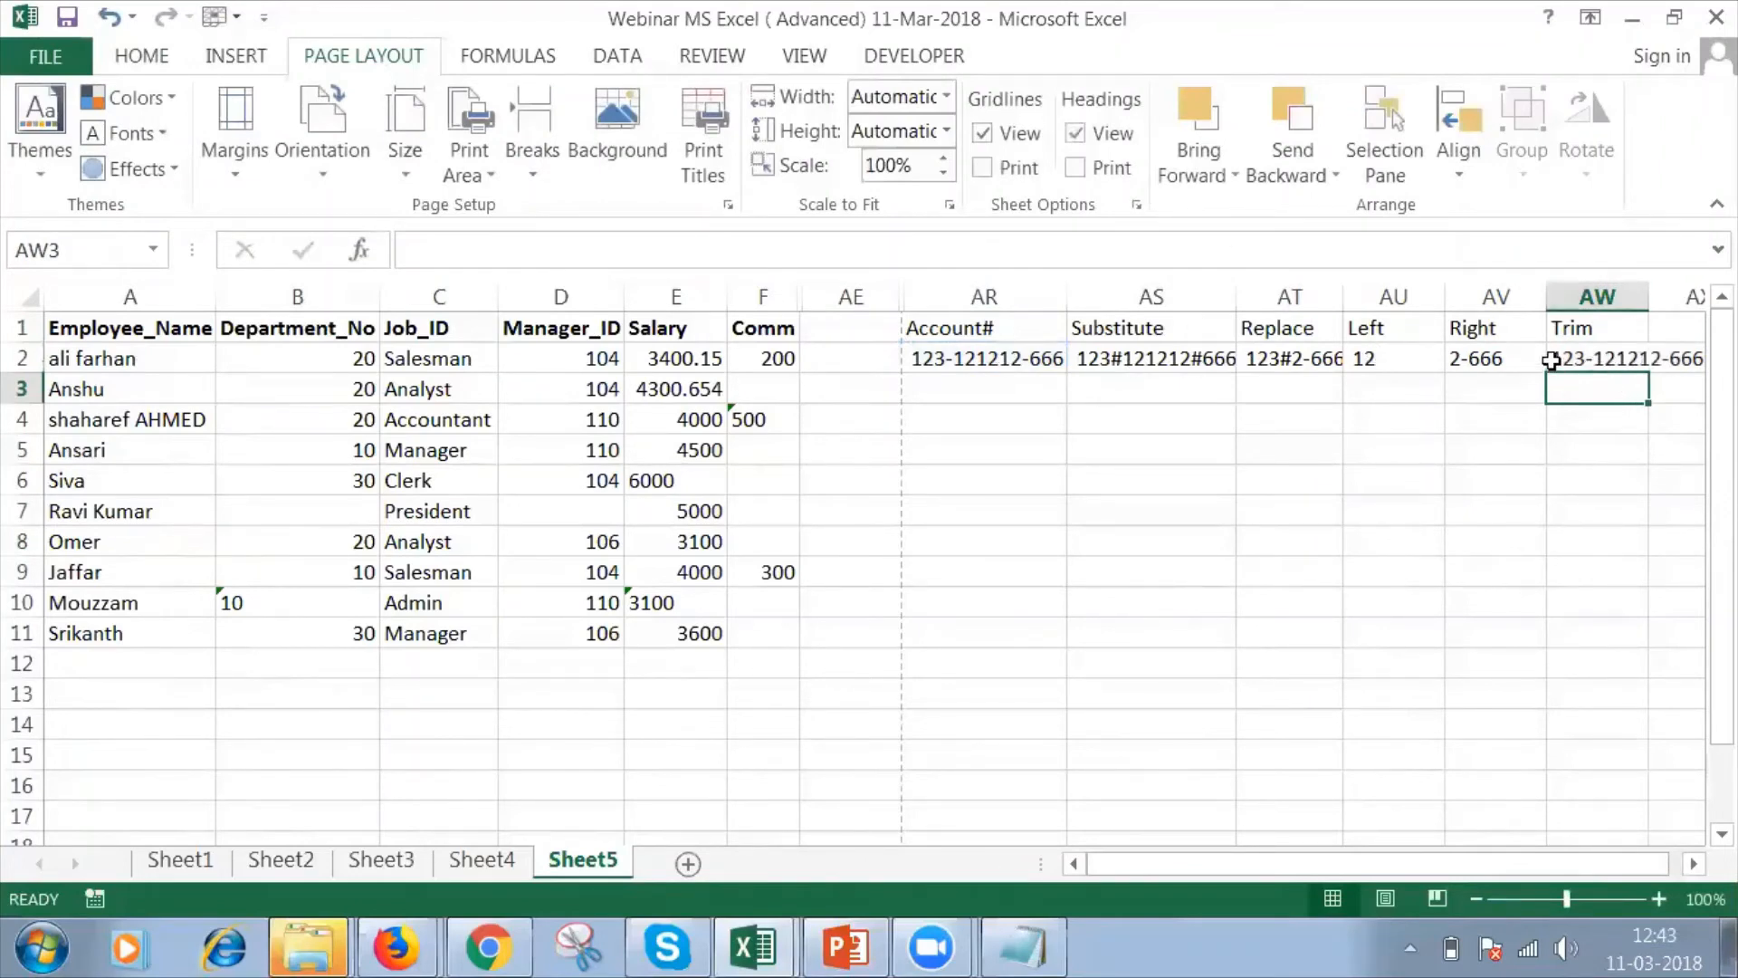
# Hide columns AR through AX, which hold the account number and the text function examples.
pyautogui.click(1688, 332)
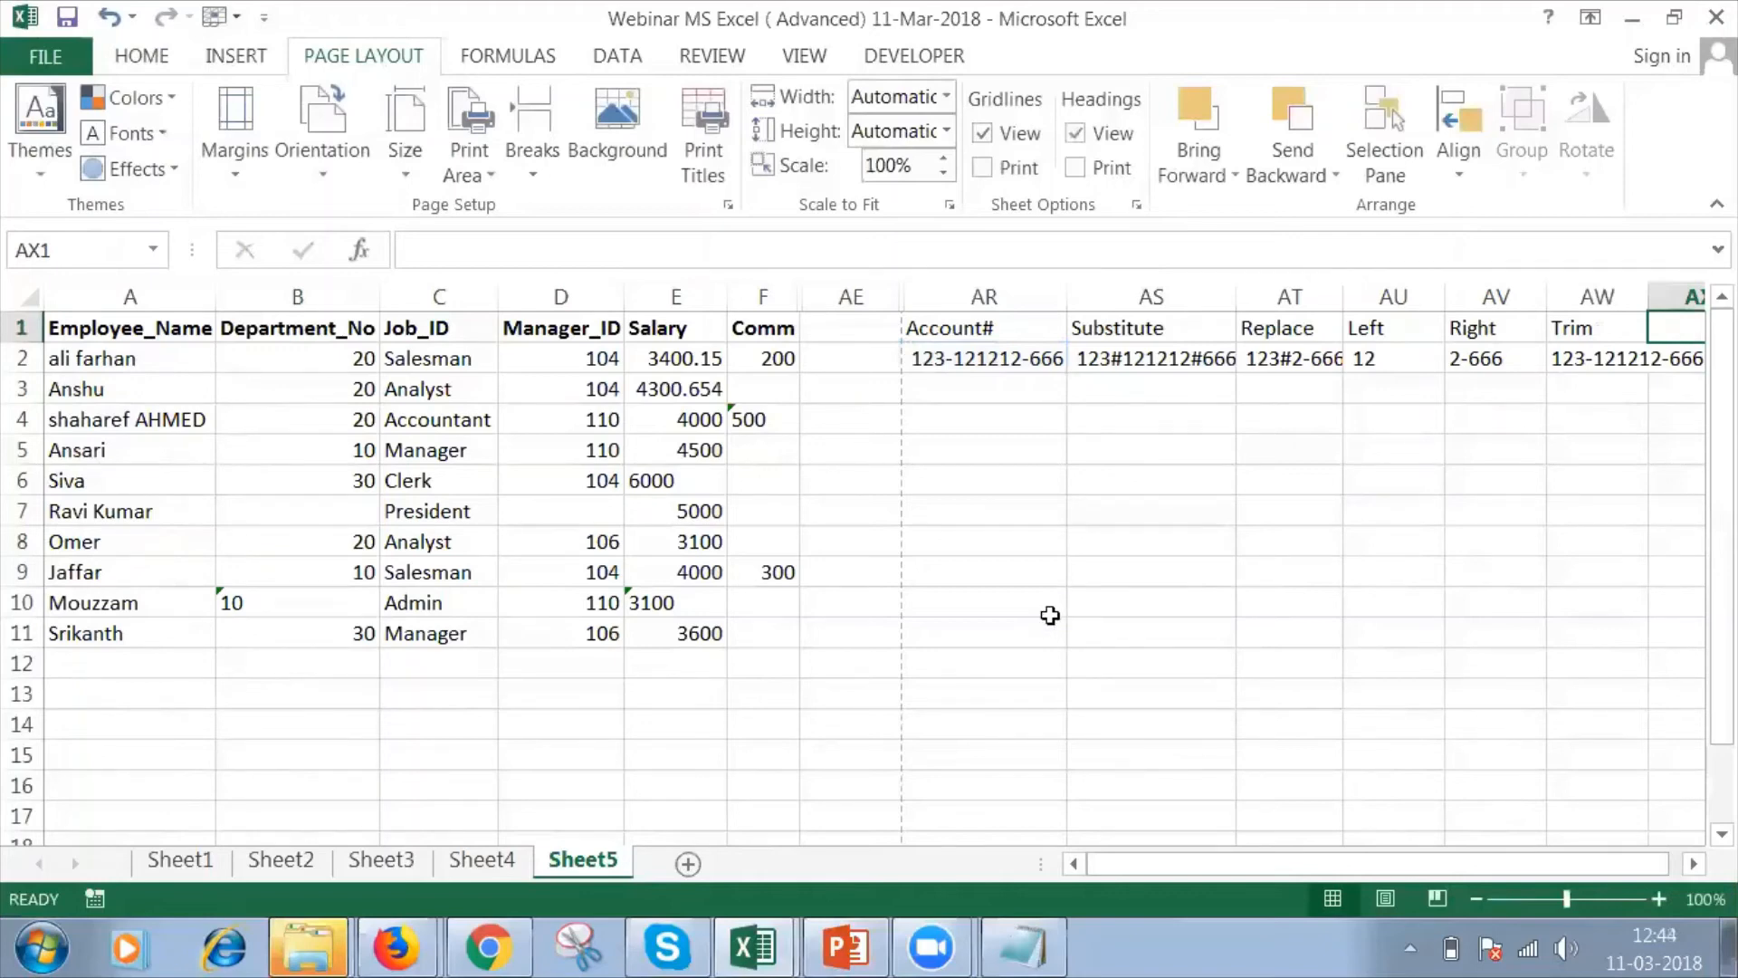
pyautogui.click(991, 295)
pyautogui.moveTo(992, 296); pyautogui.dragTo(1539, 295)
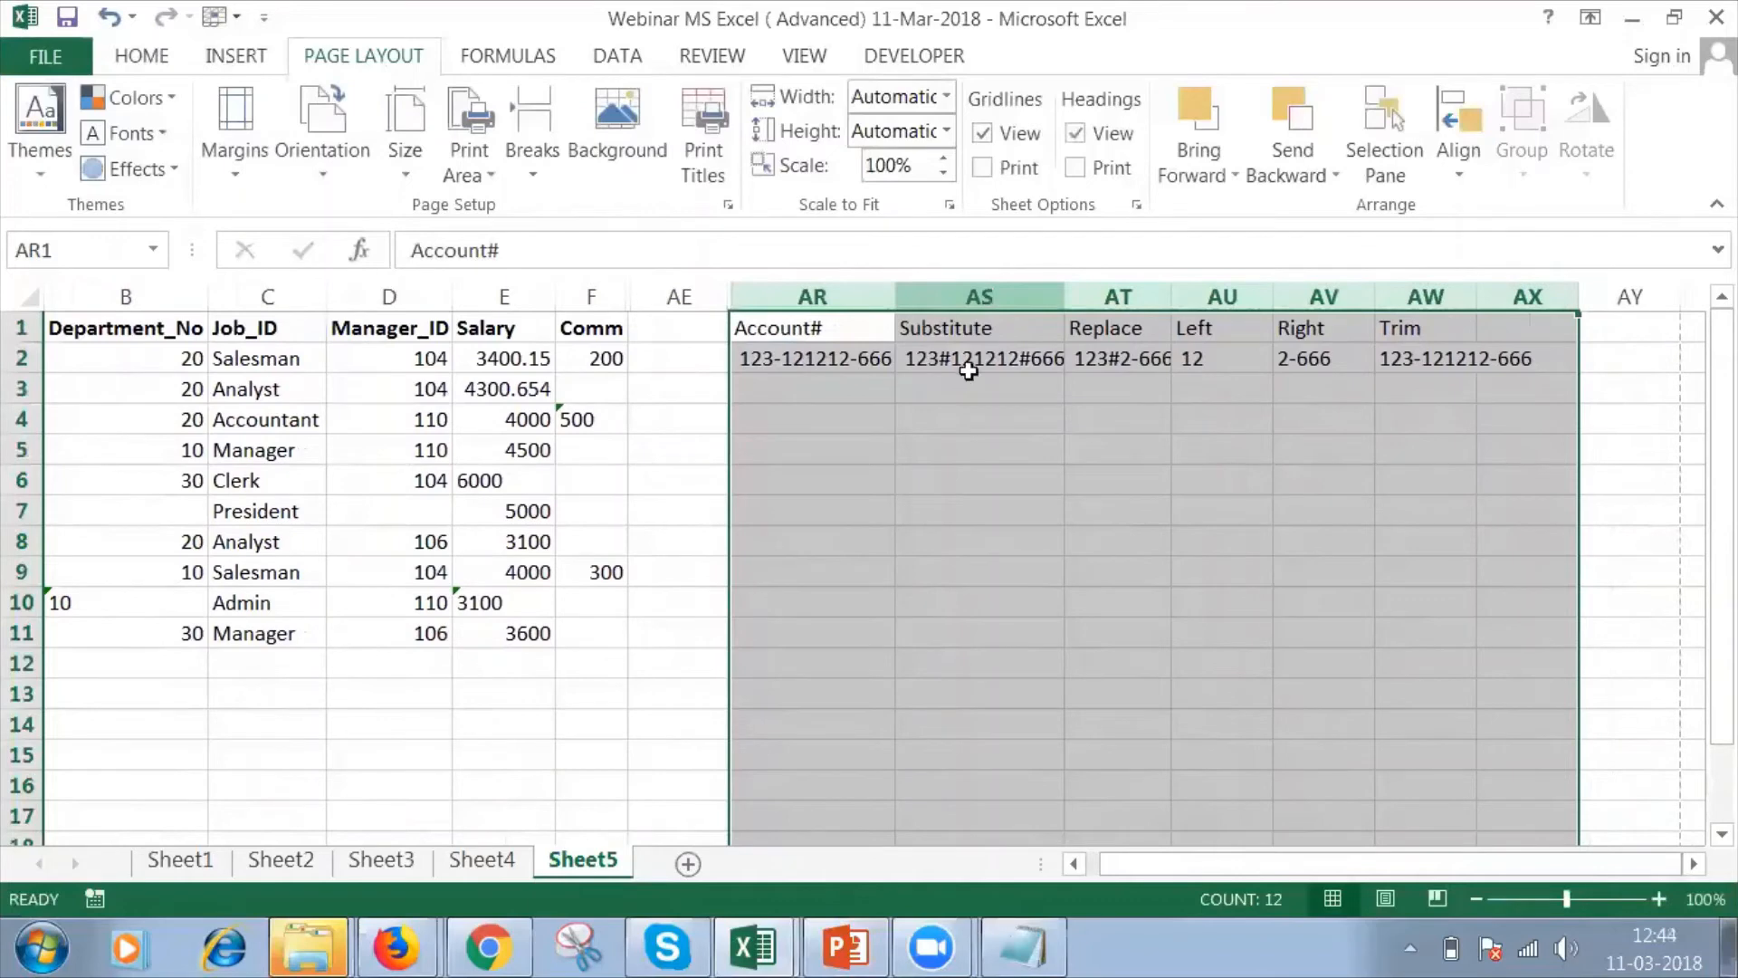
pyautogui.rightClick(981, 441)
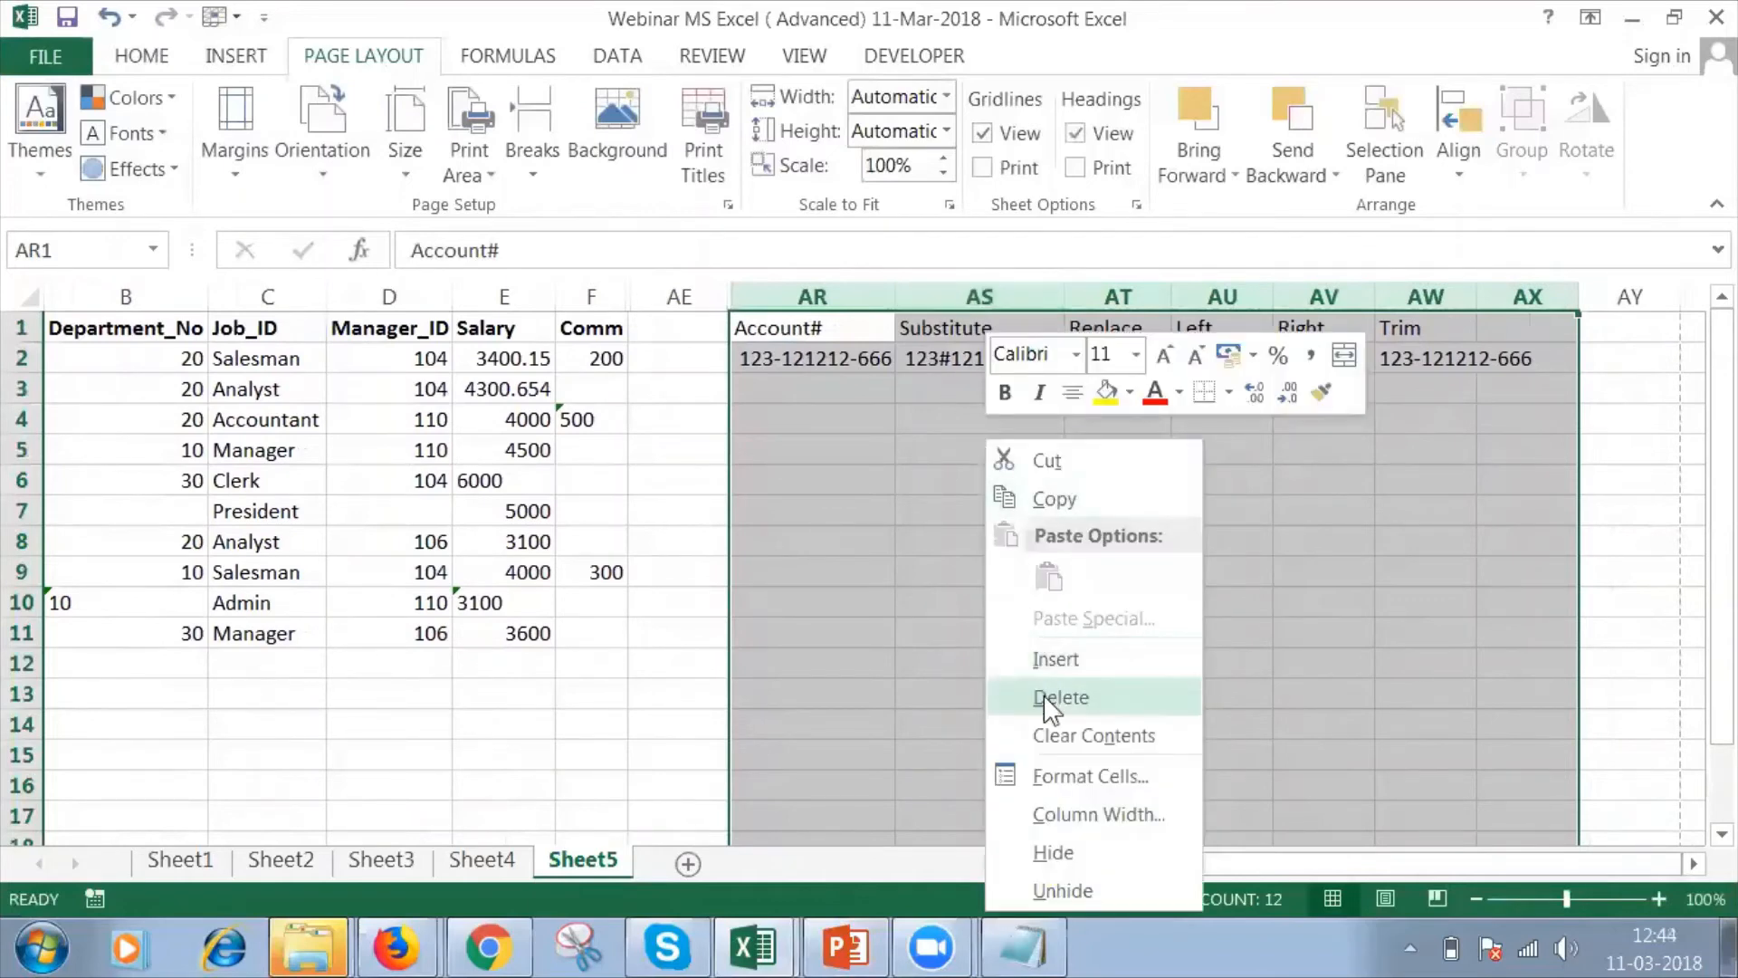
pyautogui.click(1080, 842)
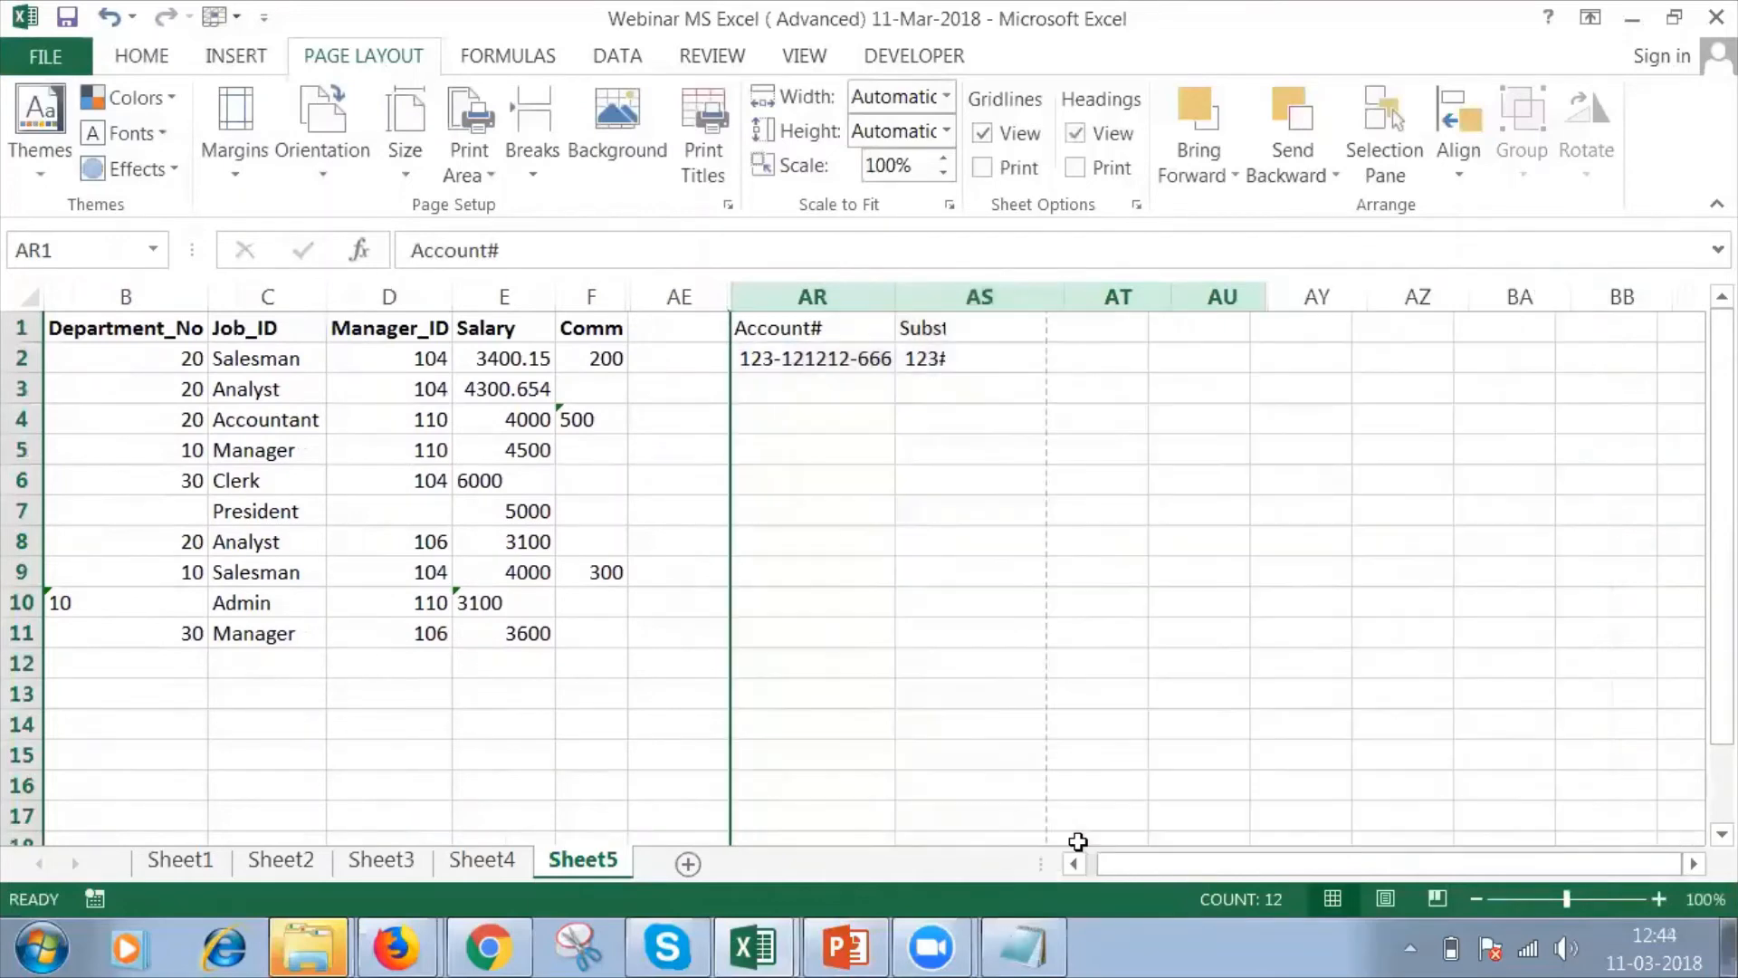
# Enter the headers FirstName in AY1 and Last Name in AZ1.
pyautogui.click(816, 330)
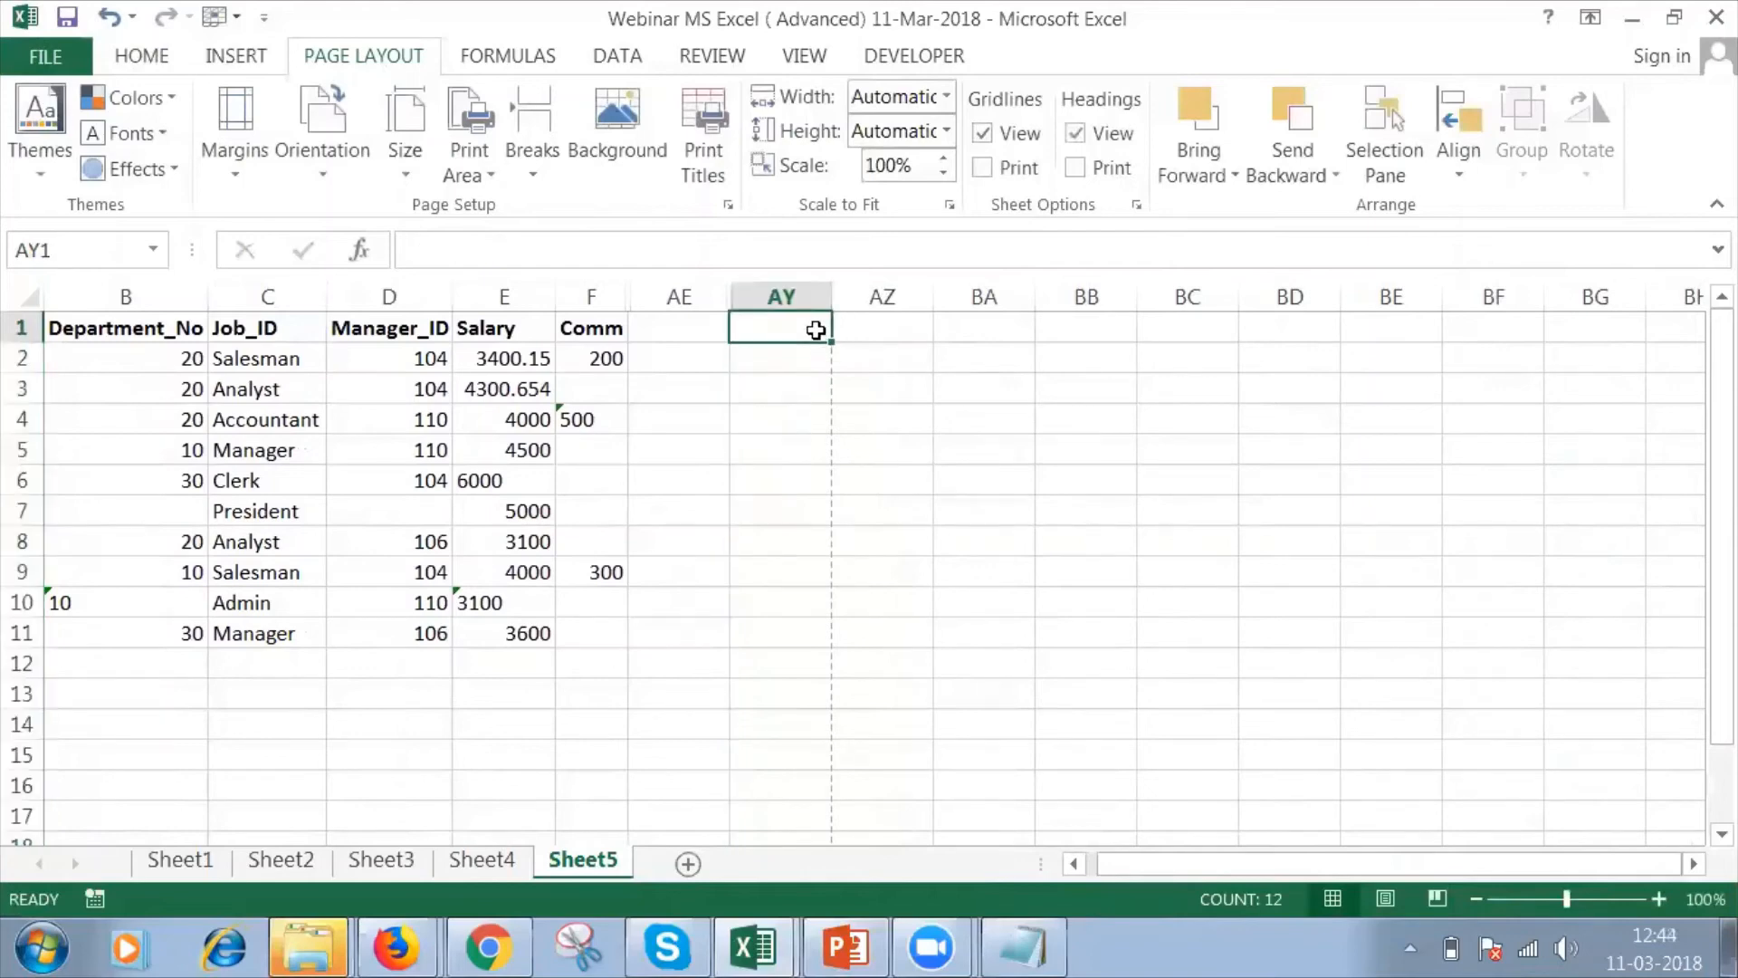
pyautogui.write('Firs')
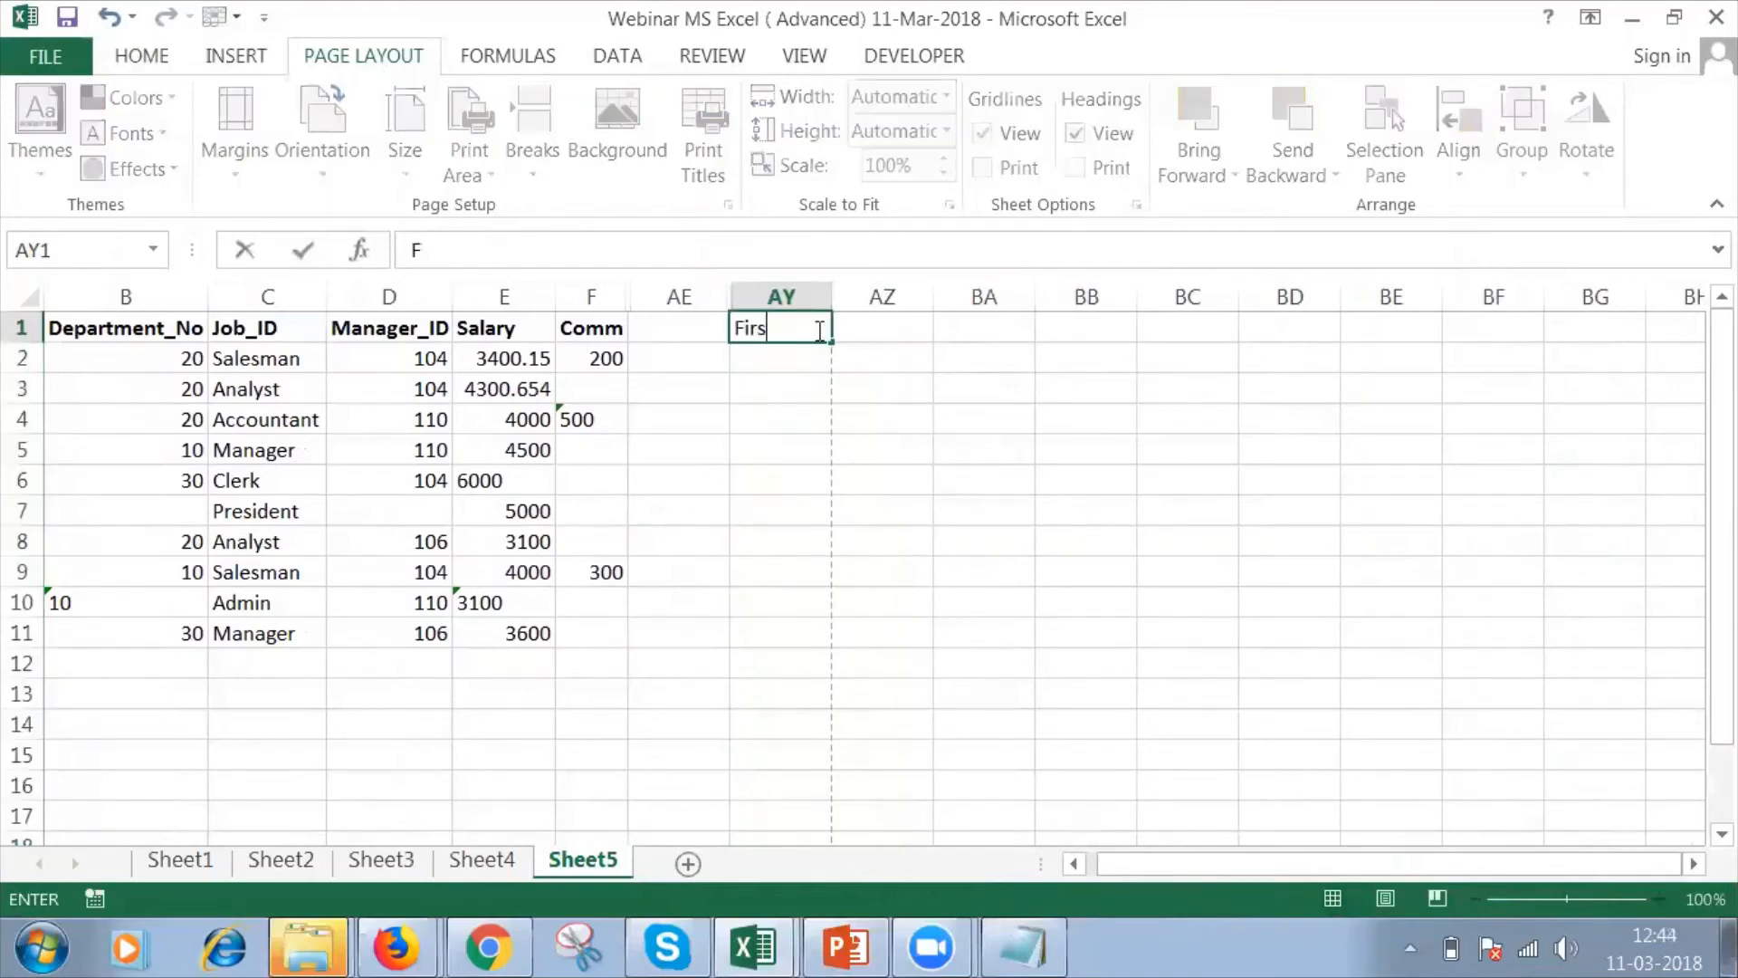
pyautogui.write('tName')
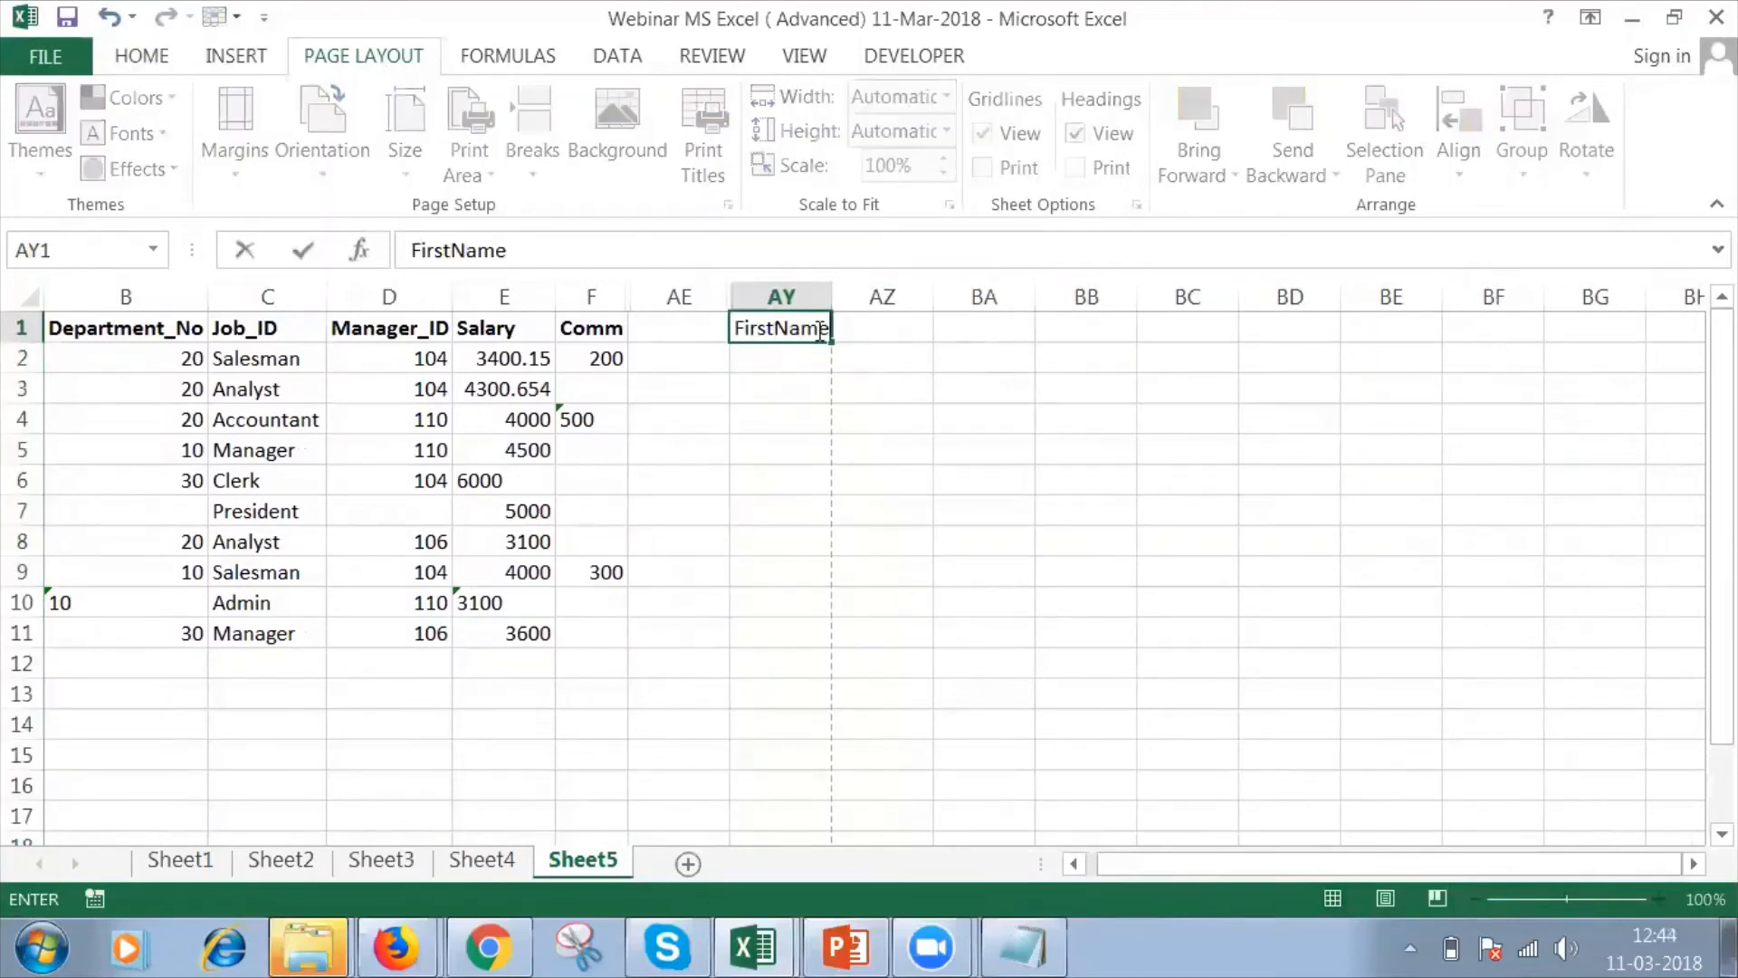
pyautogui.press('Tab')
pyautogui.write('Last Name')
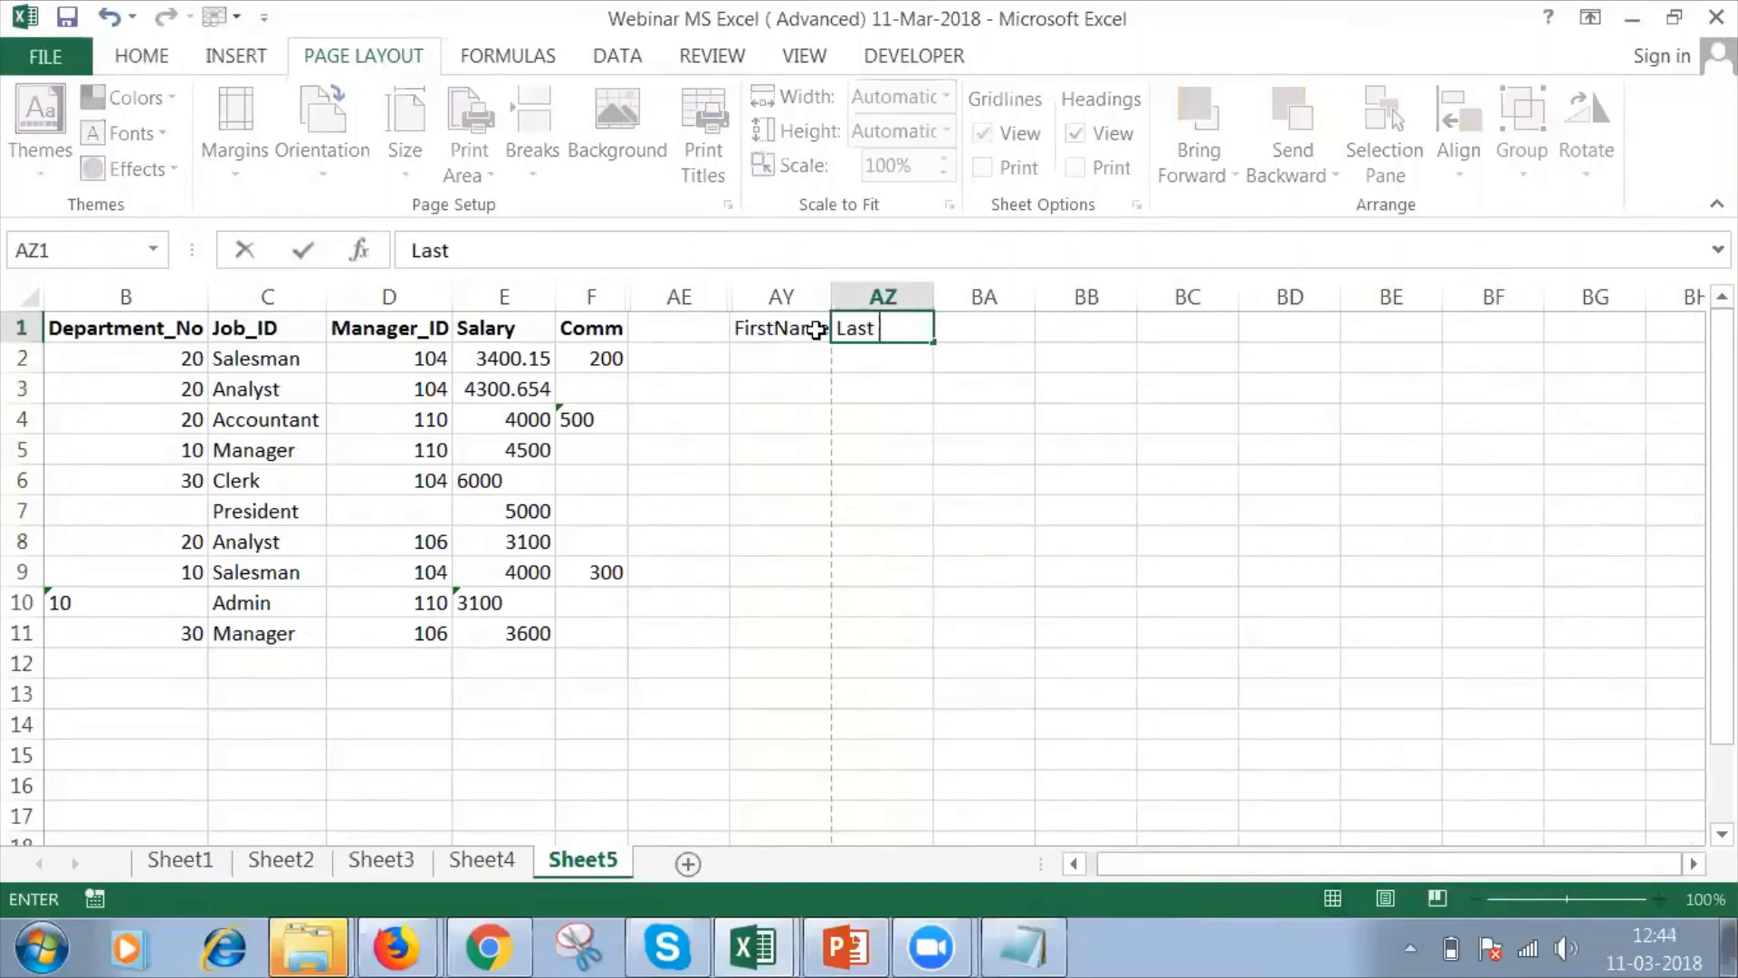
pyautogui.press('Tab')
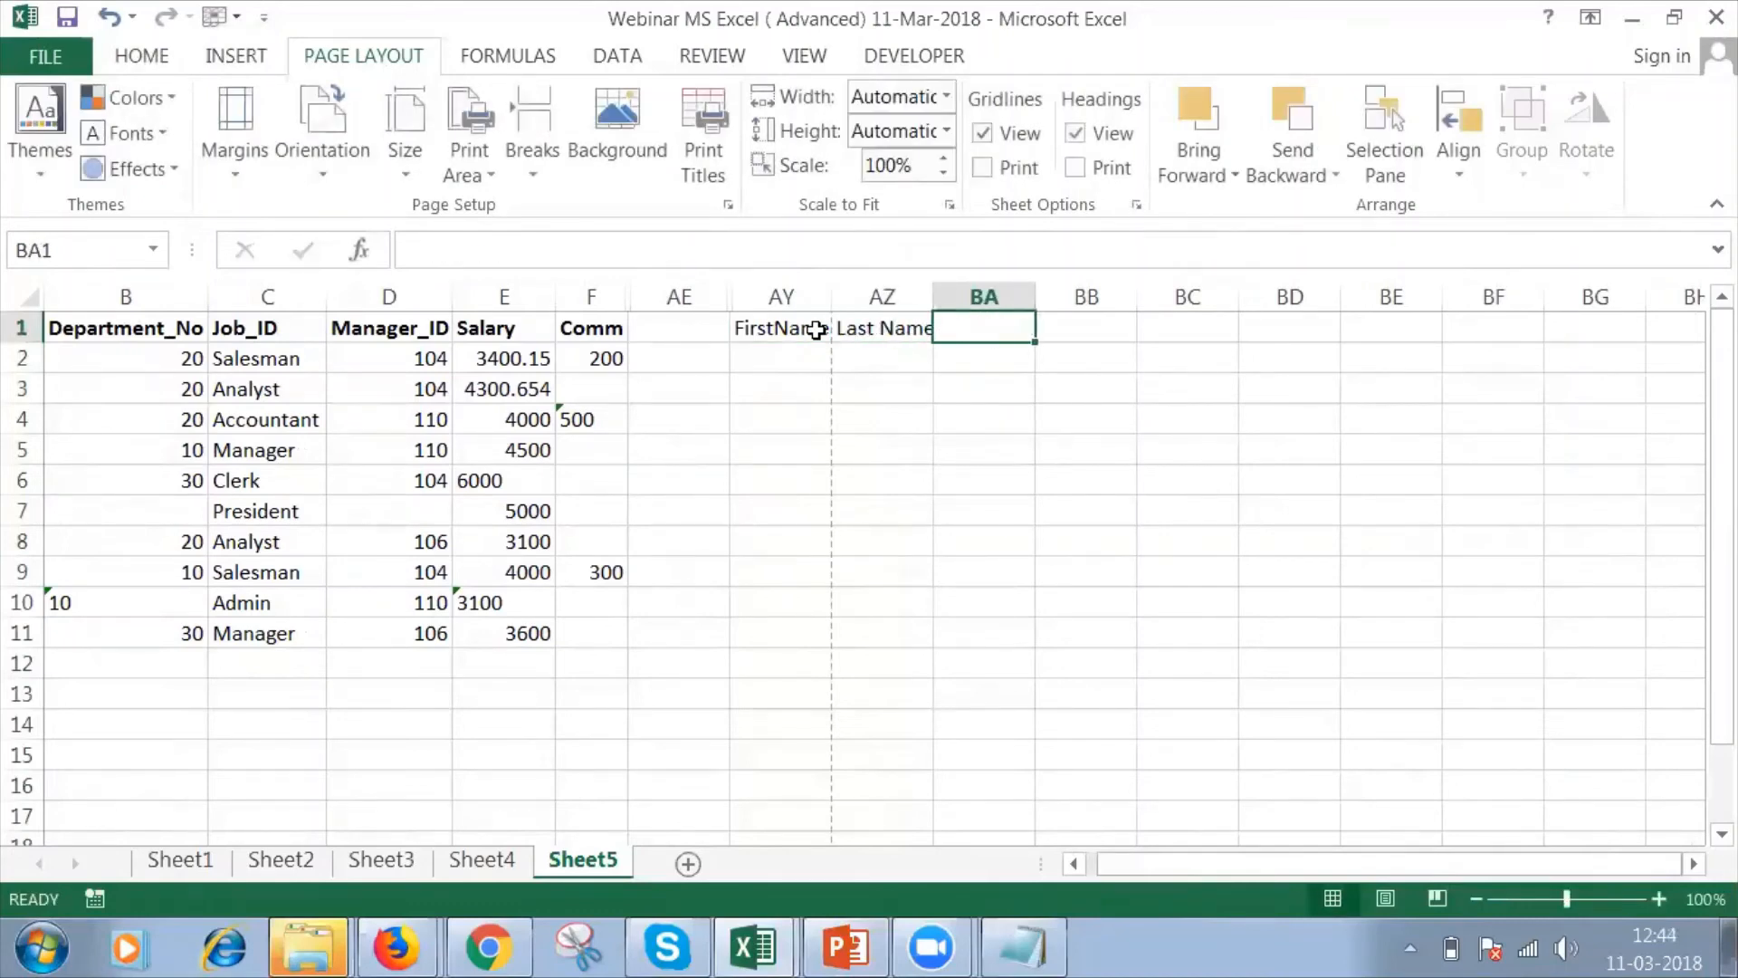
# Fill AY2 and AZ2 with the capitalized first and last name of the employee listed in A2.
pyautogui.press('Left')
pyautogui.press('Down')
pyautogui.press('Left')
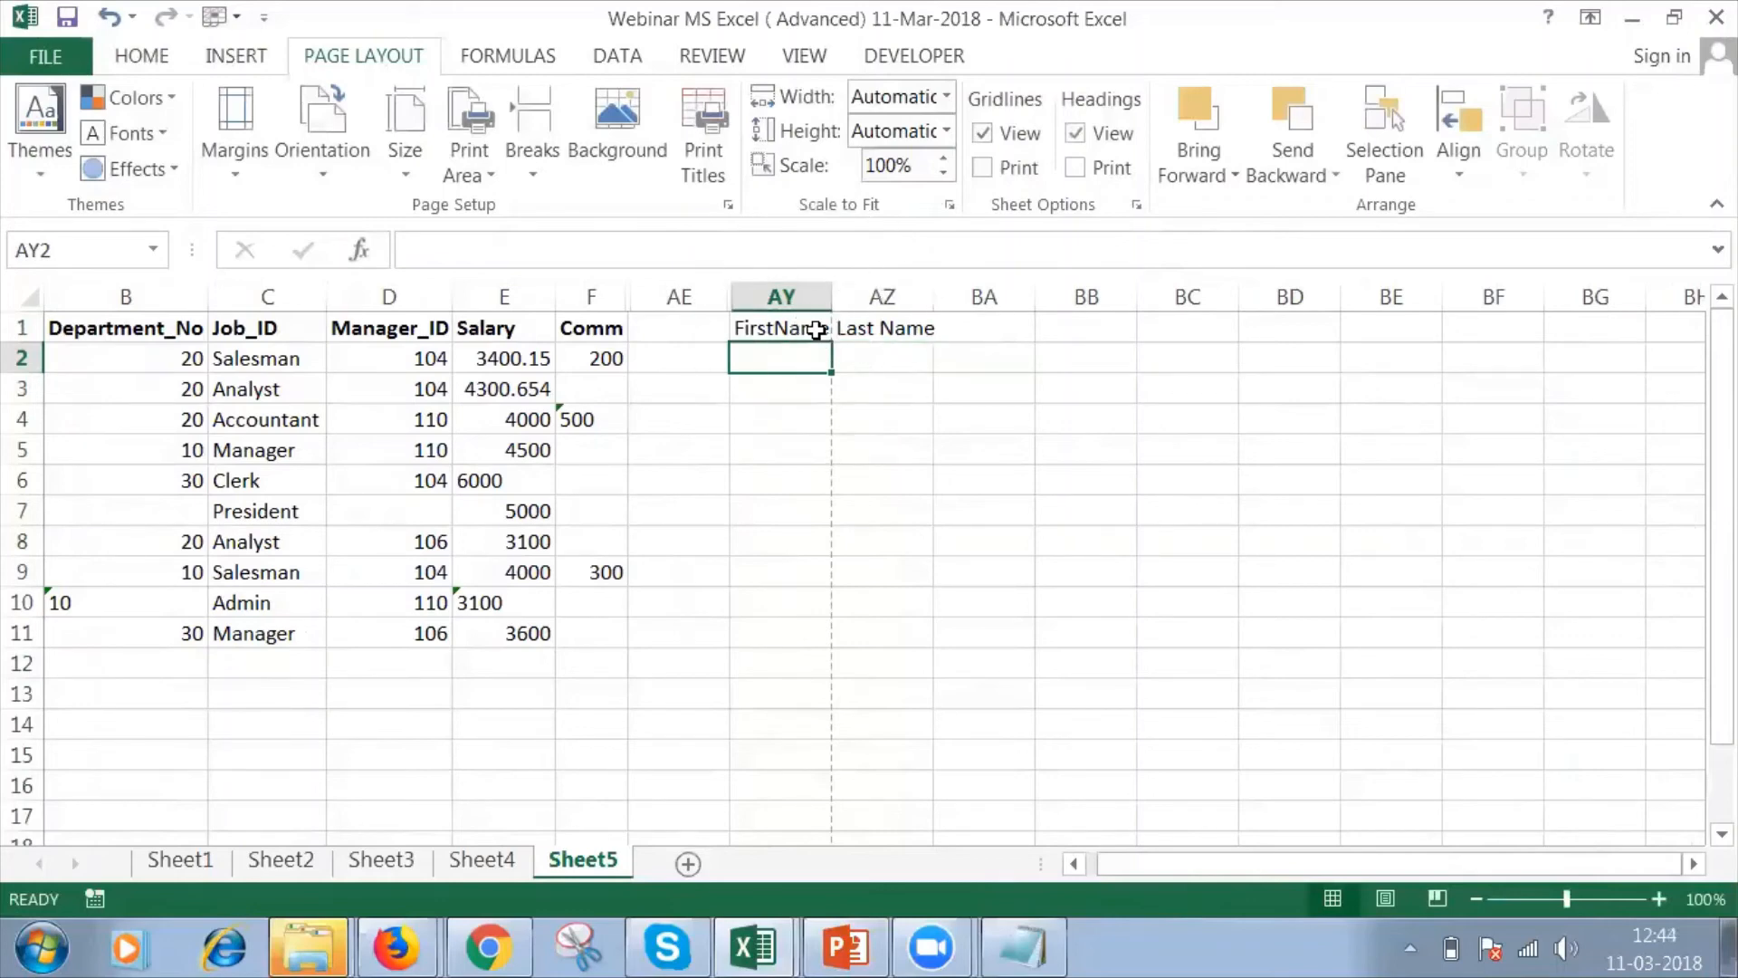
pyautogui.press('Left')
pyautogui.press('Left')
pyautogui.press('Left')
pyautogui.press('Left')
pyautogui.press('Left')
pyautogui.press('Left')
pyautogui.press('Left')
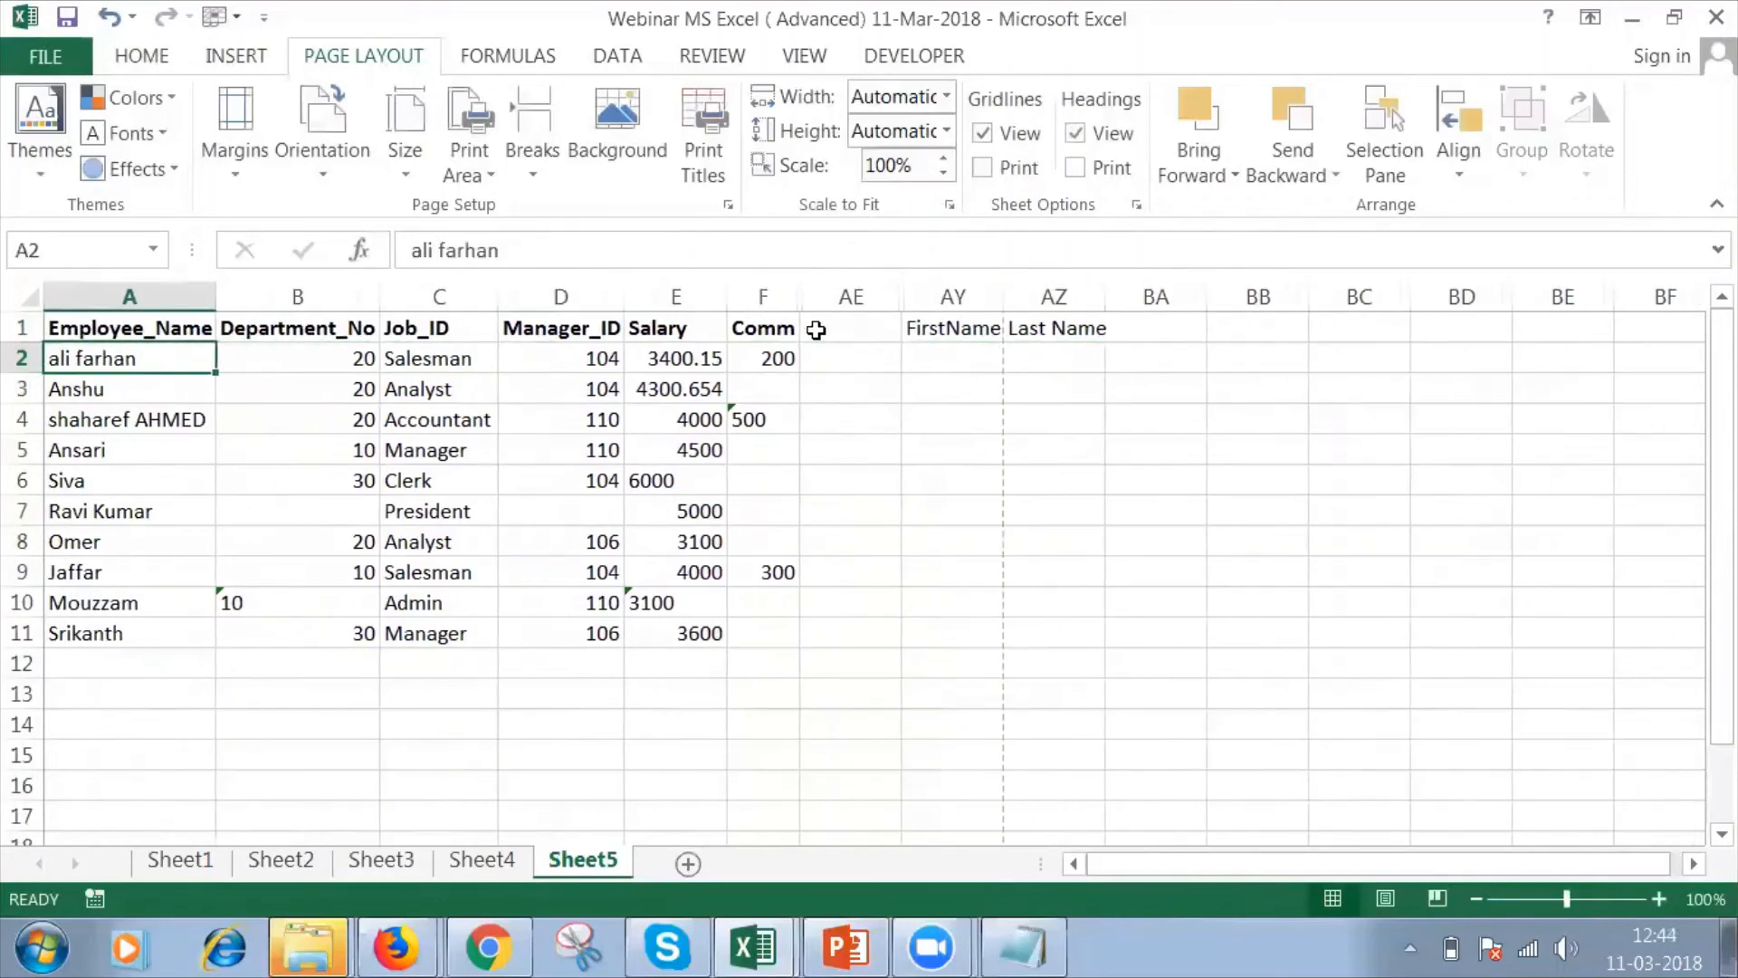
pyautogui.press('Right')
pyautogui.press('Right')
pyautogui.press('Right')
pyautogui.press('Right')
pyautogui.press('Right')
pyautogui.press('Right')
pyautogui.press('Right')
pyautogui.write('A')
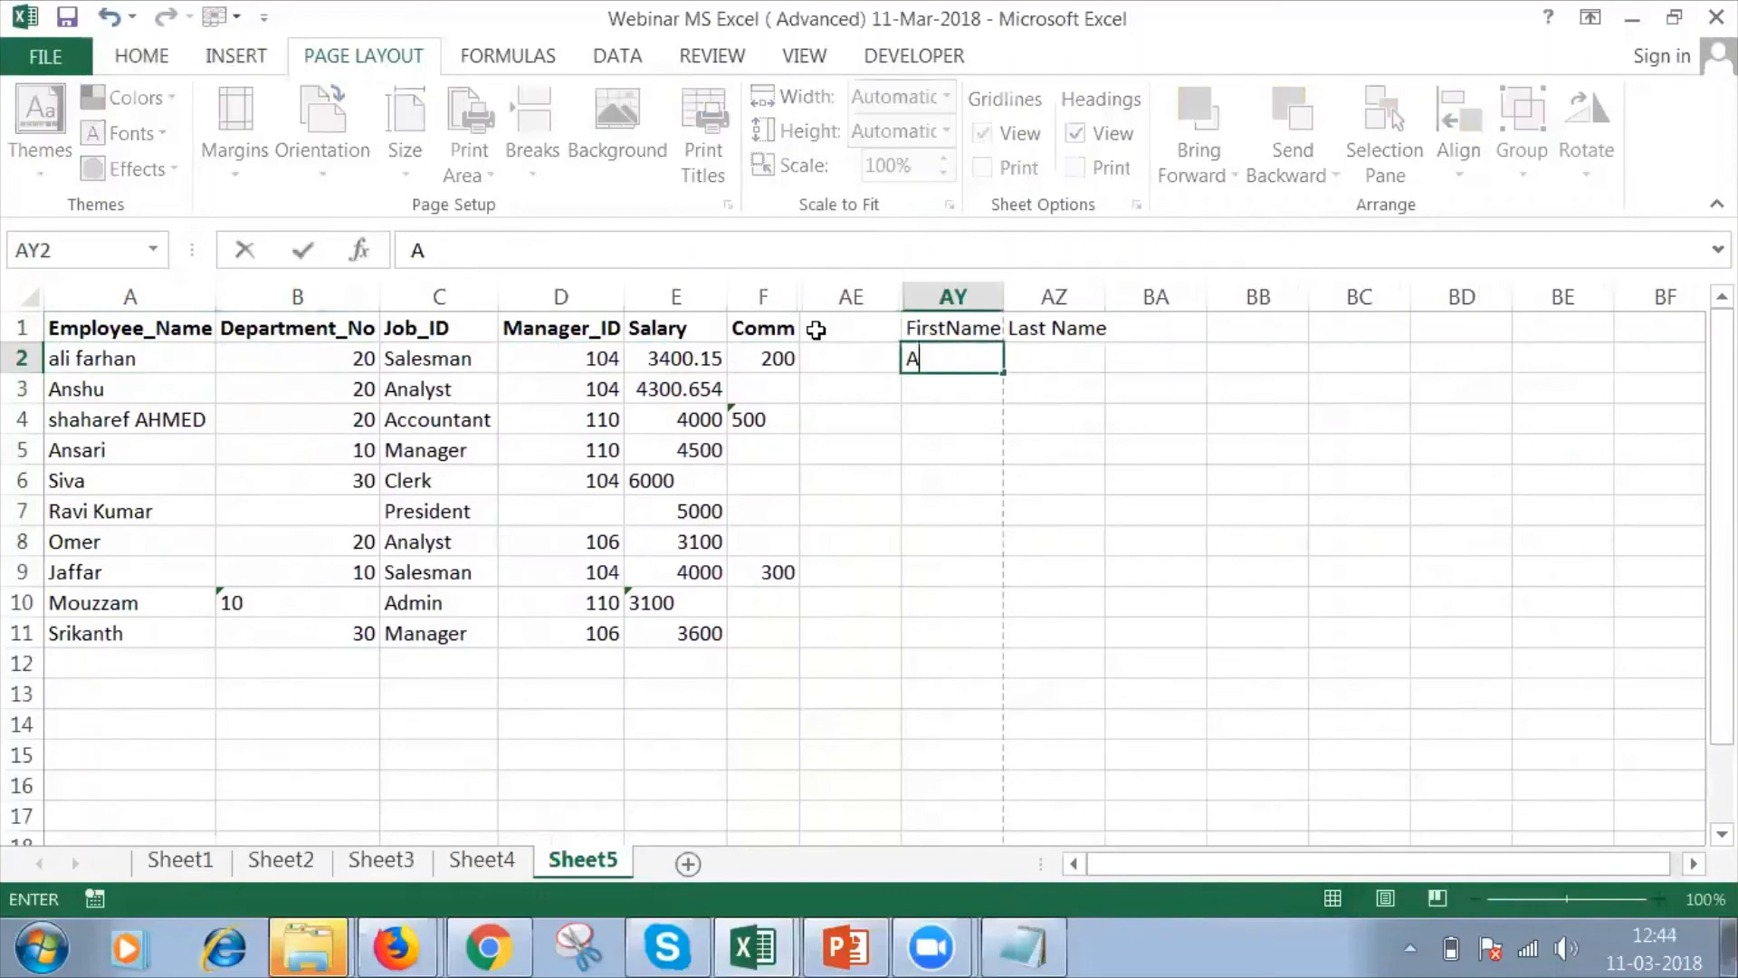
pyautogui.press('Tab')
pyautogui.write('Farhan')
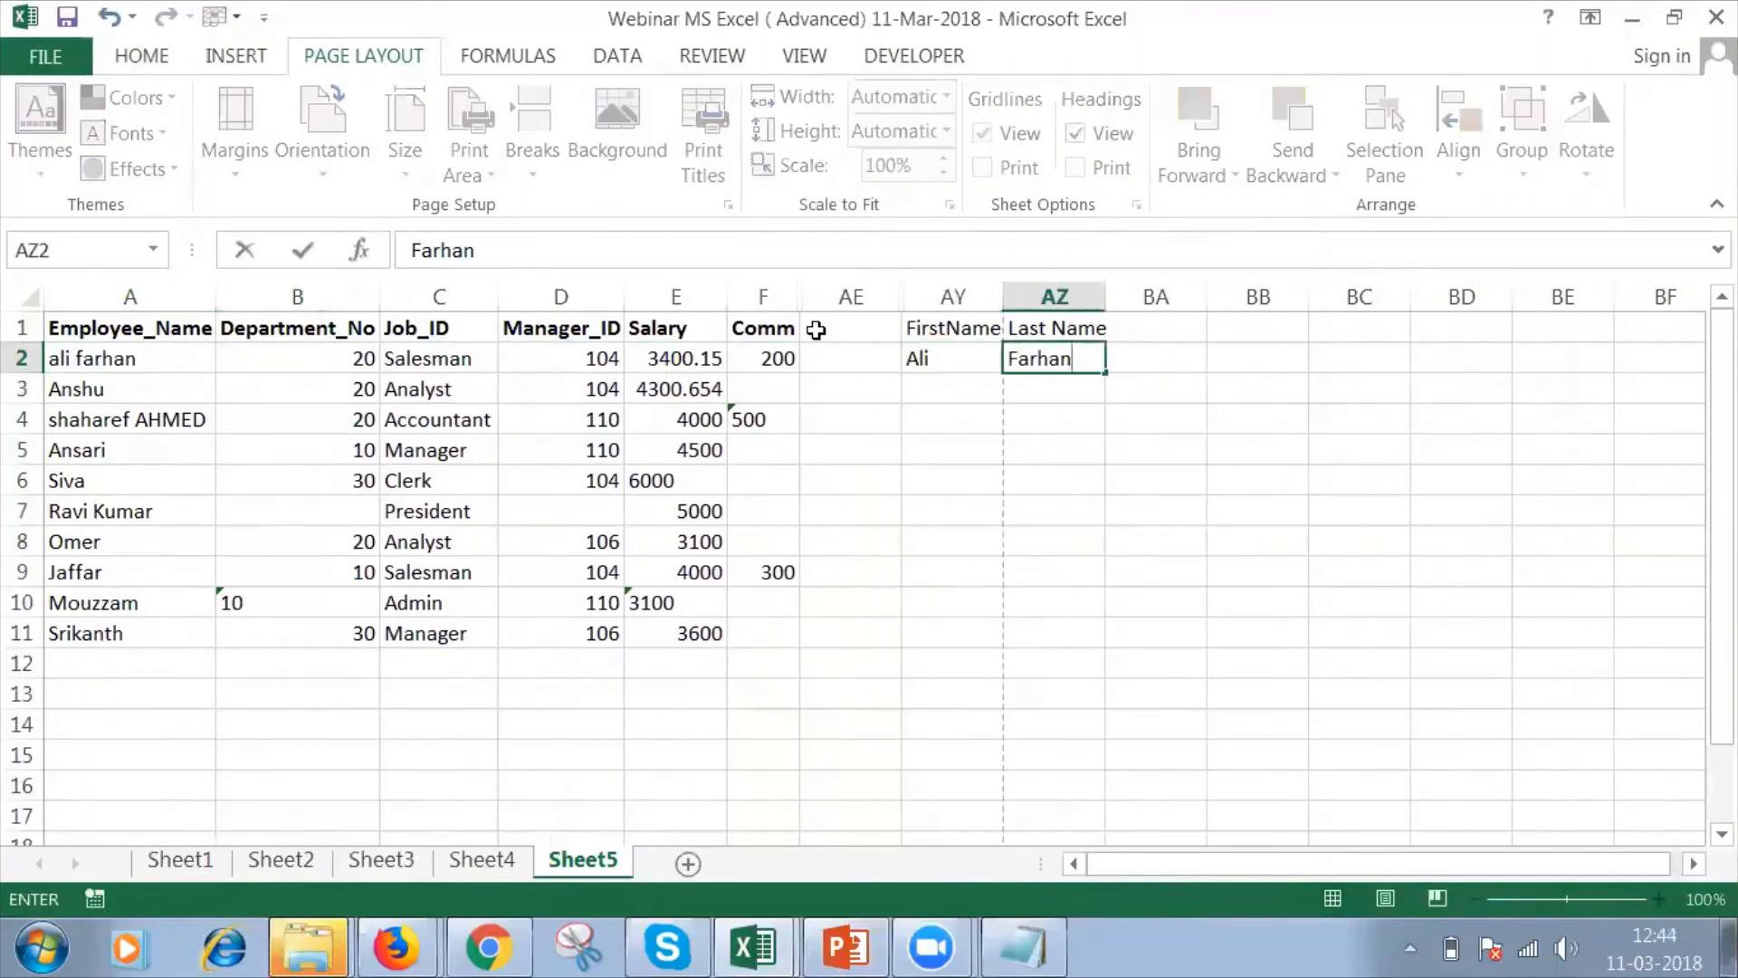
pyautogui.press('Tab')
# Enter the header Concatenate in BA1, next to the Last Name header.
pyautogui.press('Up')
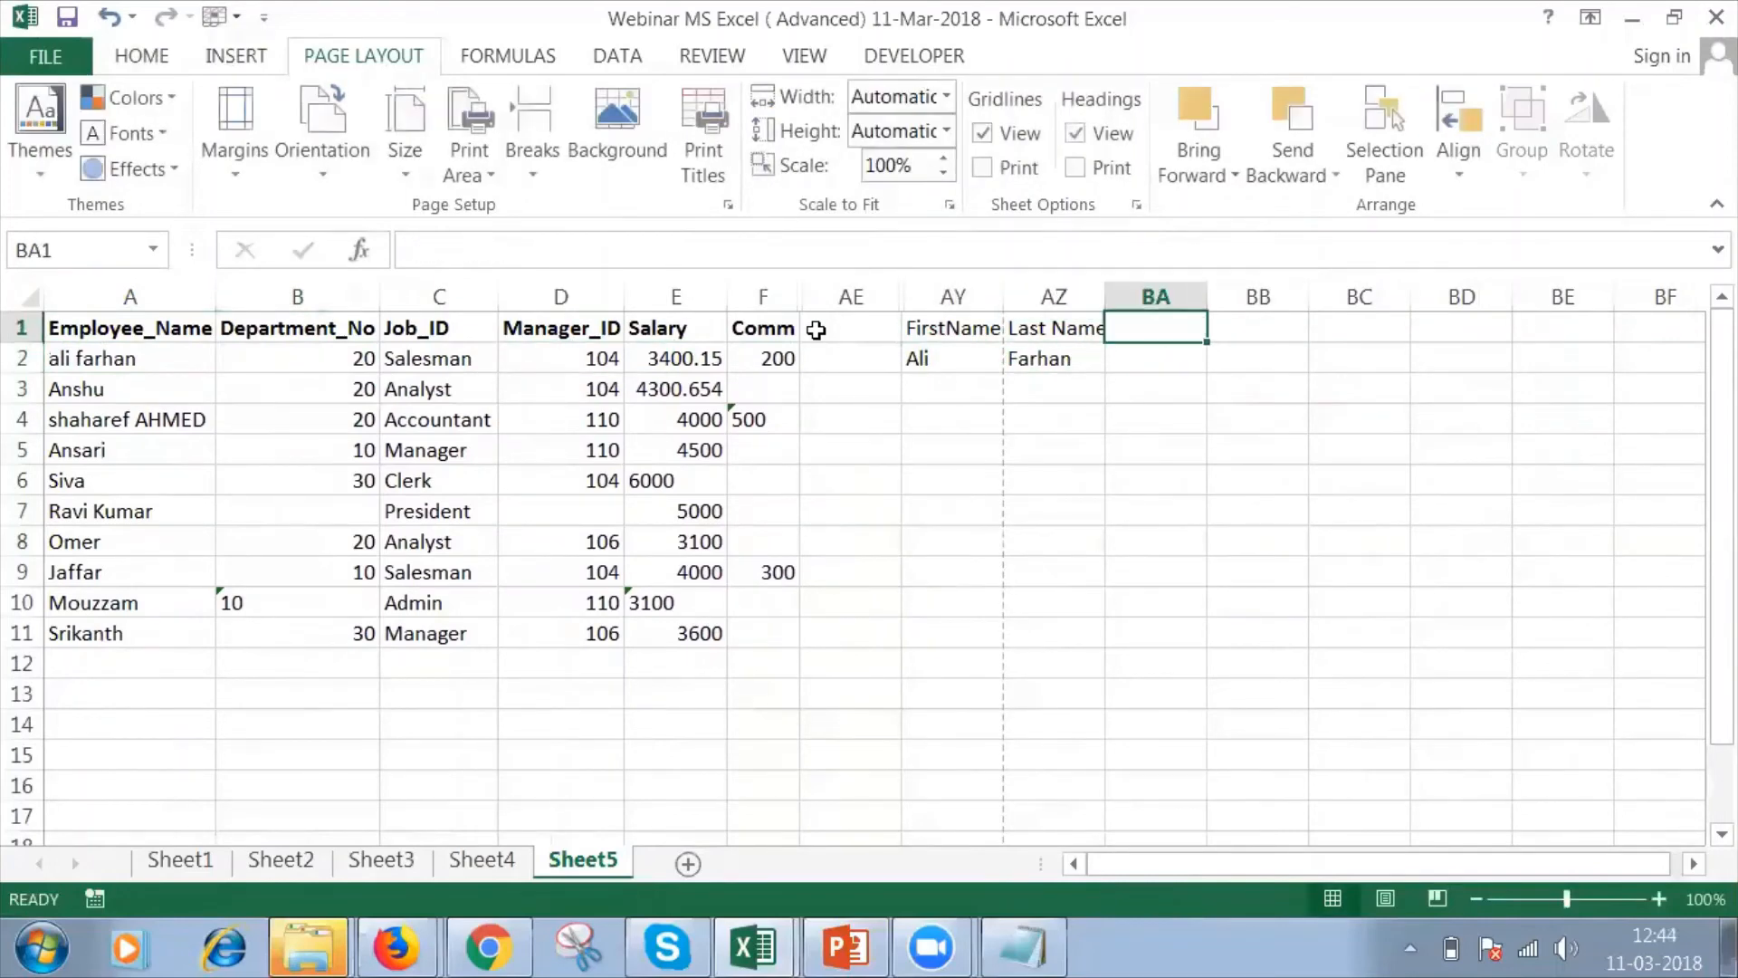
pyautogui.write('Concaten')
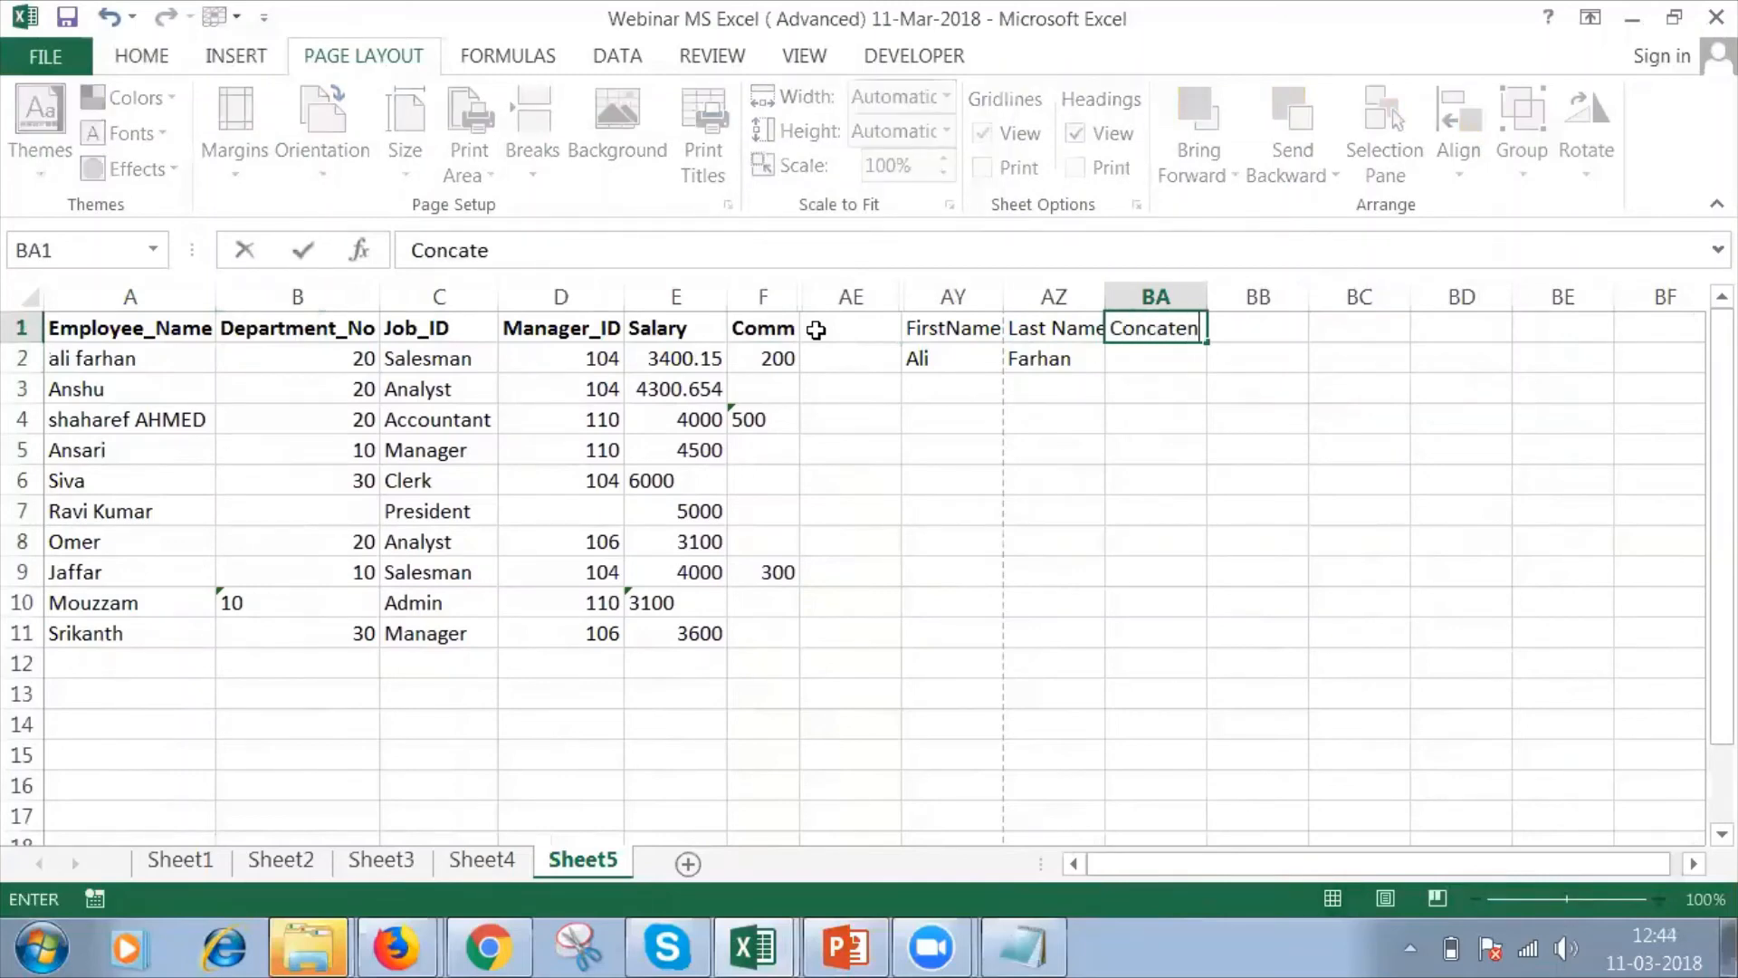
pyautogui.write('ate')
pyautogui.press('Return')
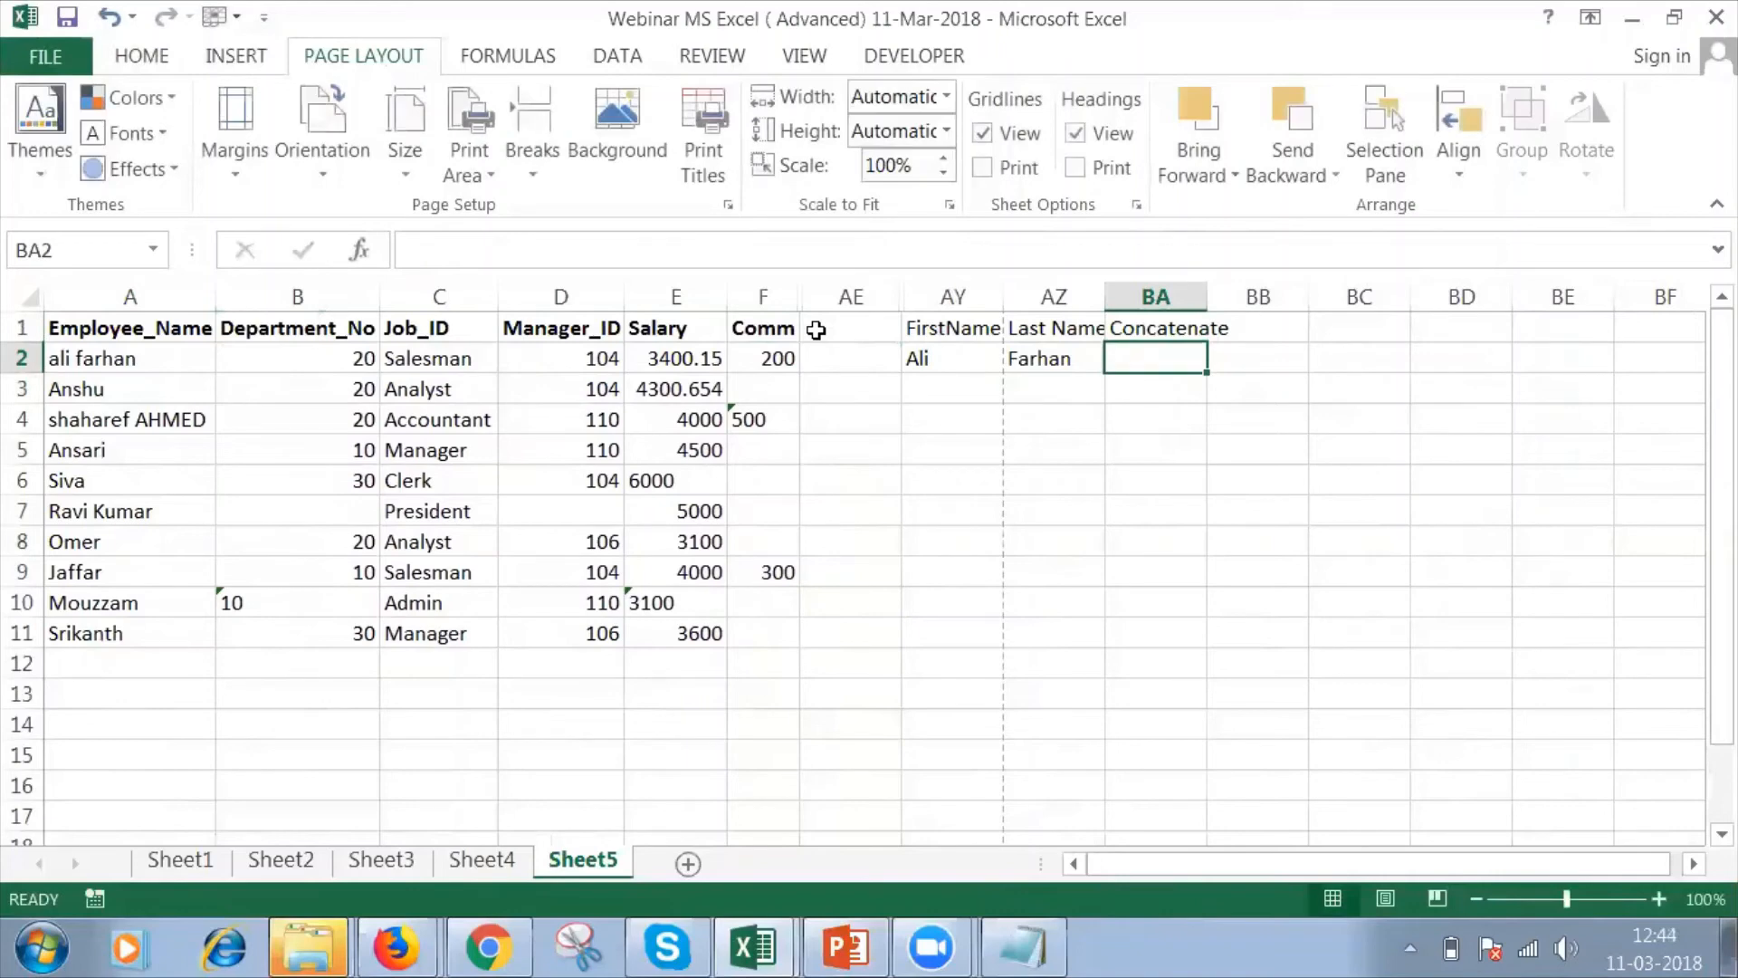
# Enter =CONCATENATE(AY2,AZ2) in BA2 to join the first and last names.
pyautogui.write('=con')
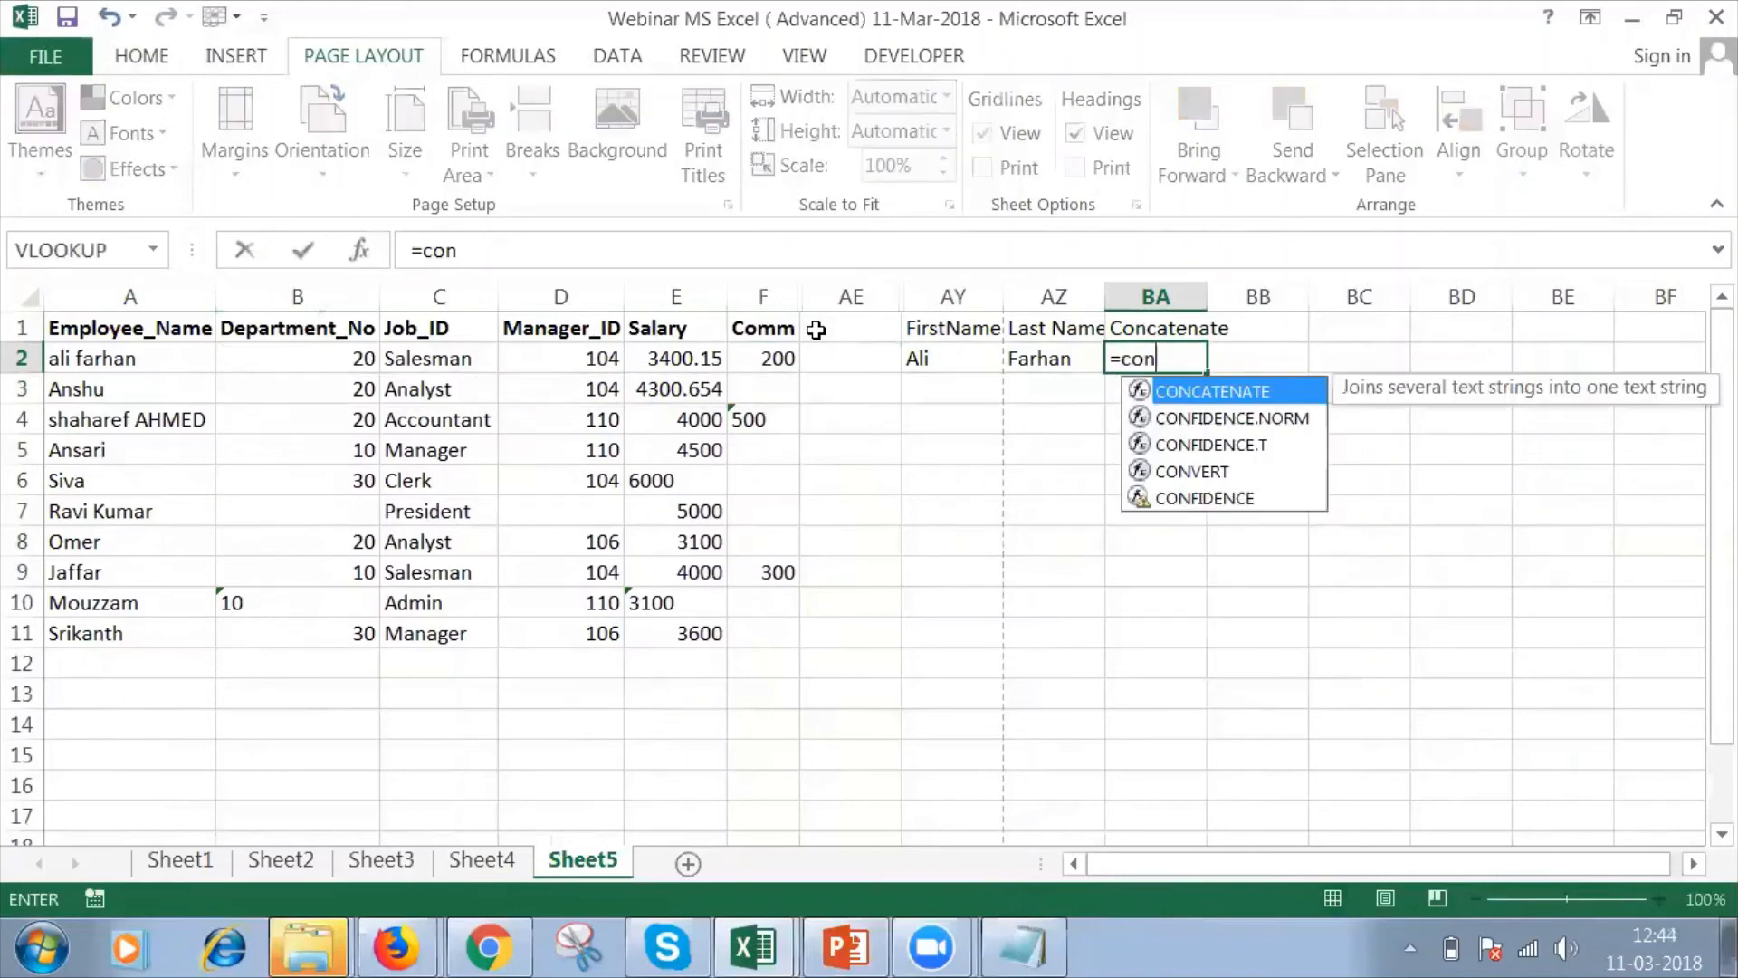
pyautogui.press('Tab')
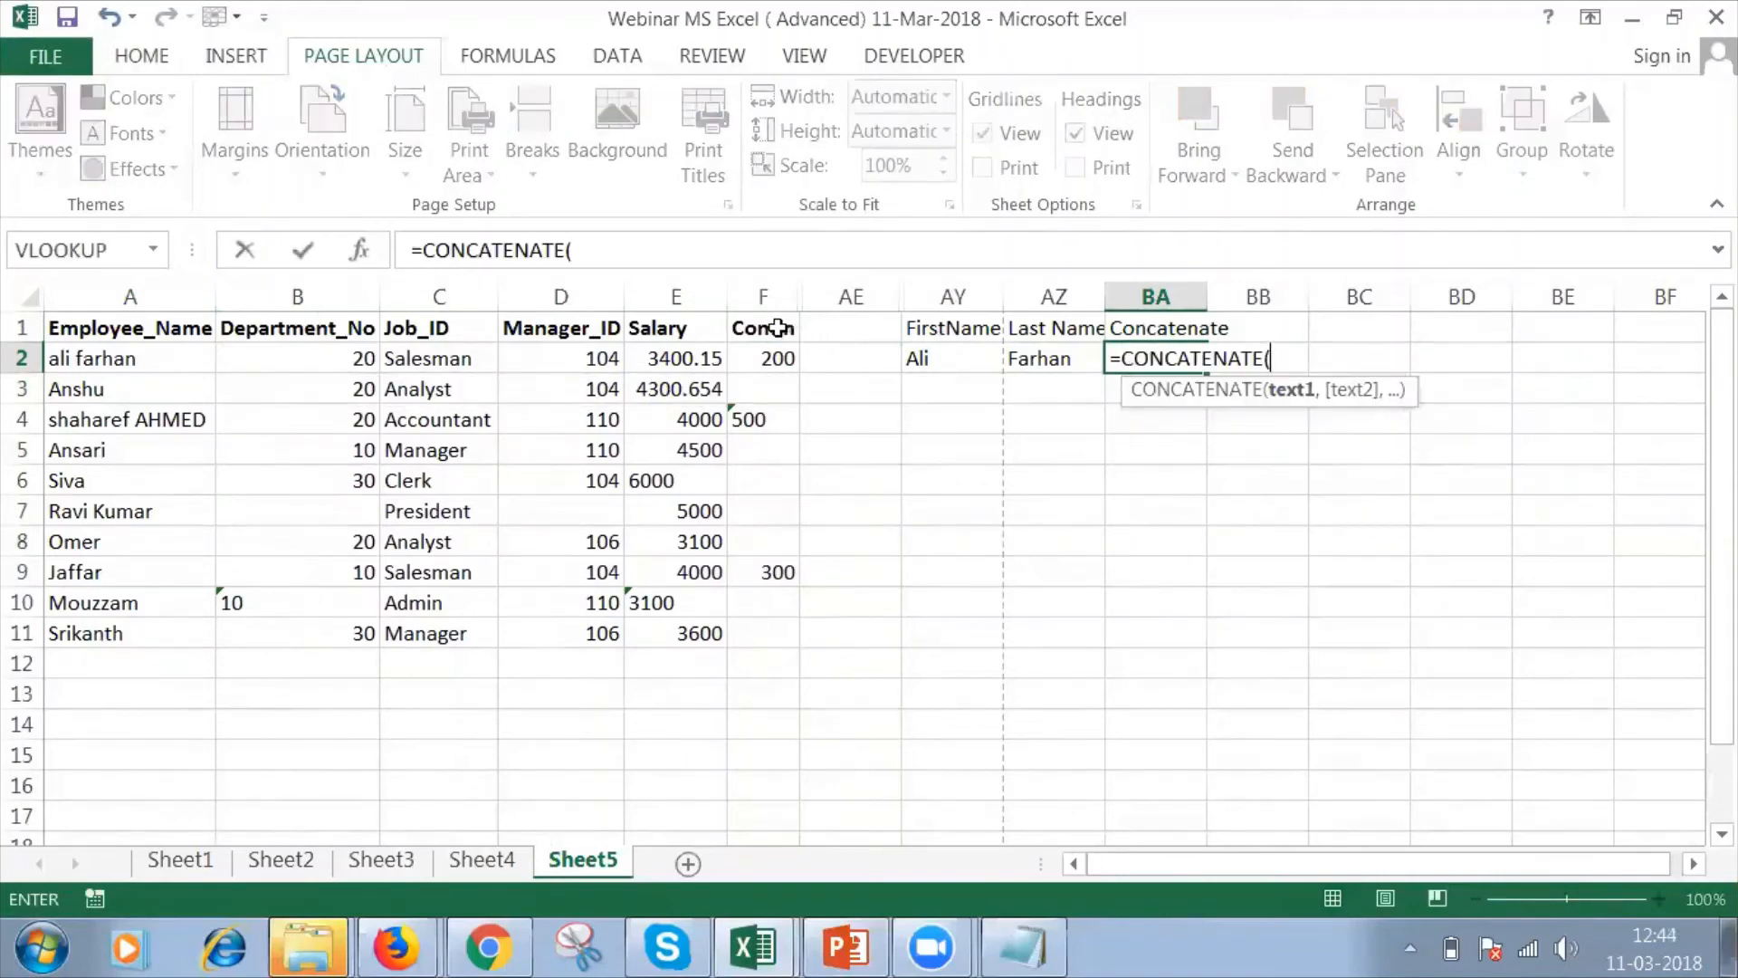
pyautogui.click(916, 356)
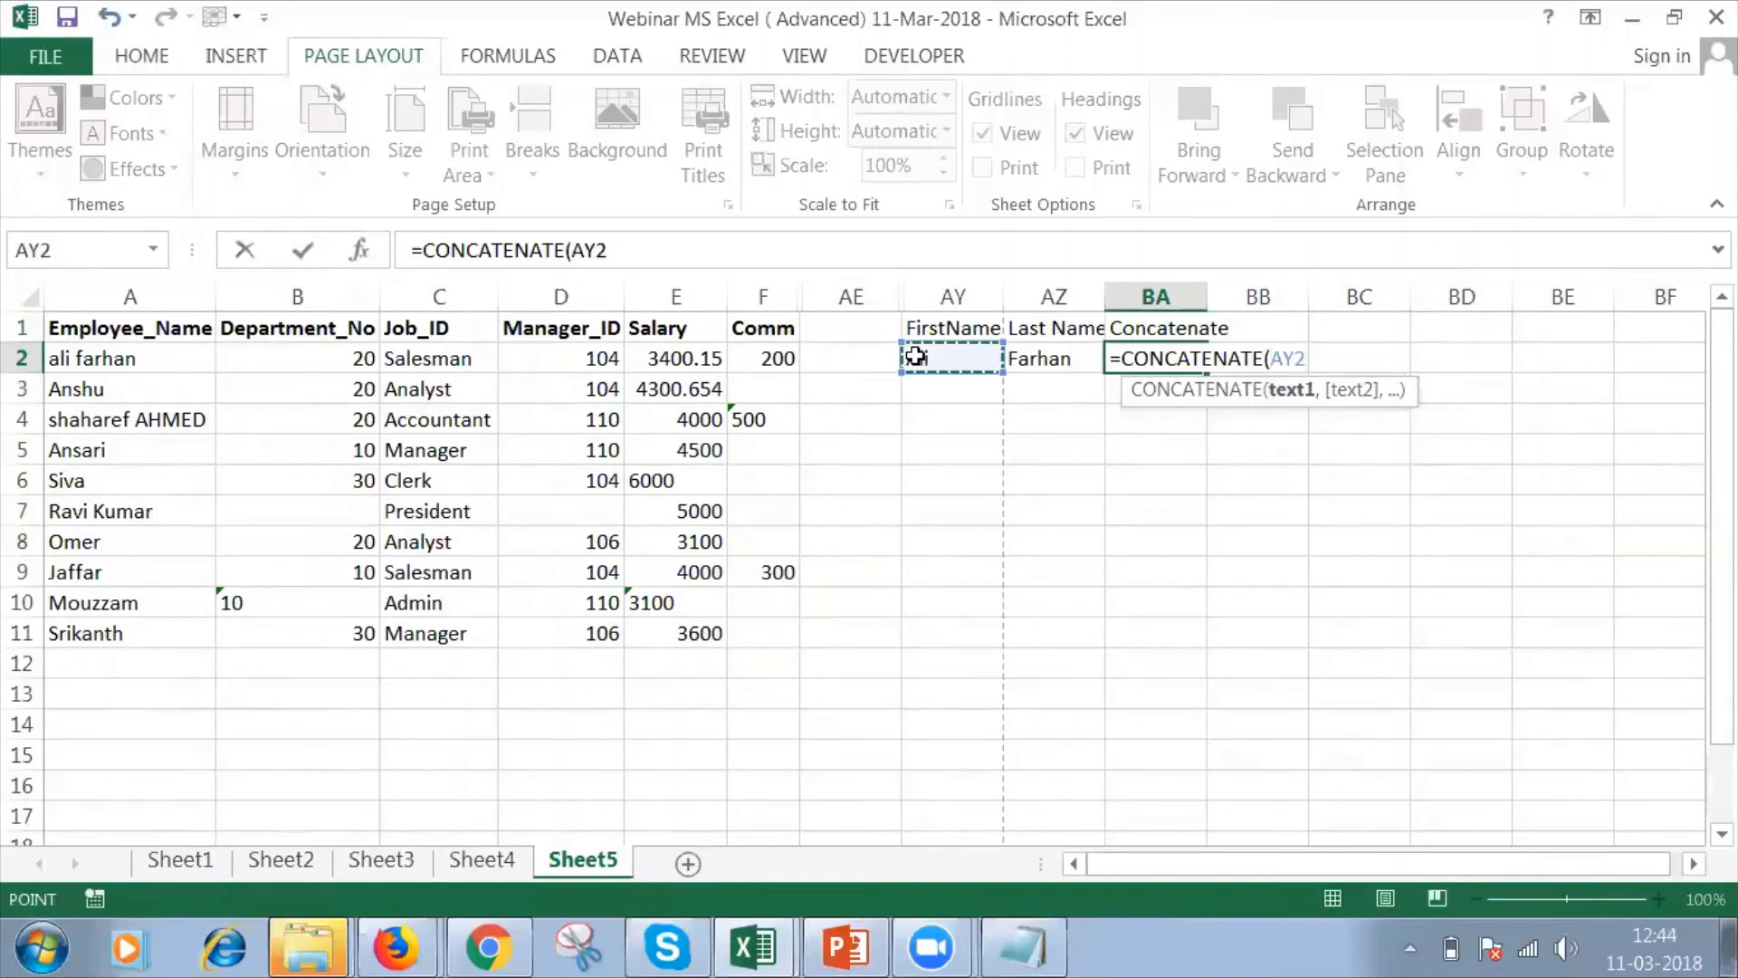
pyautogui.write(',')
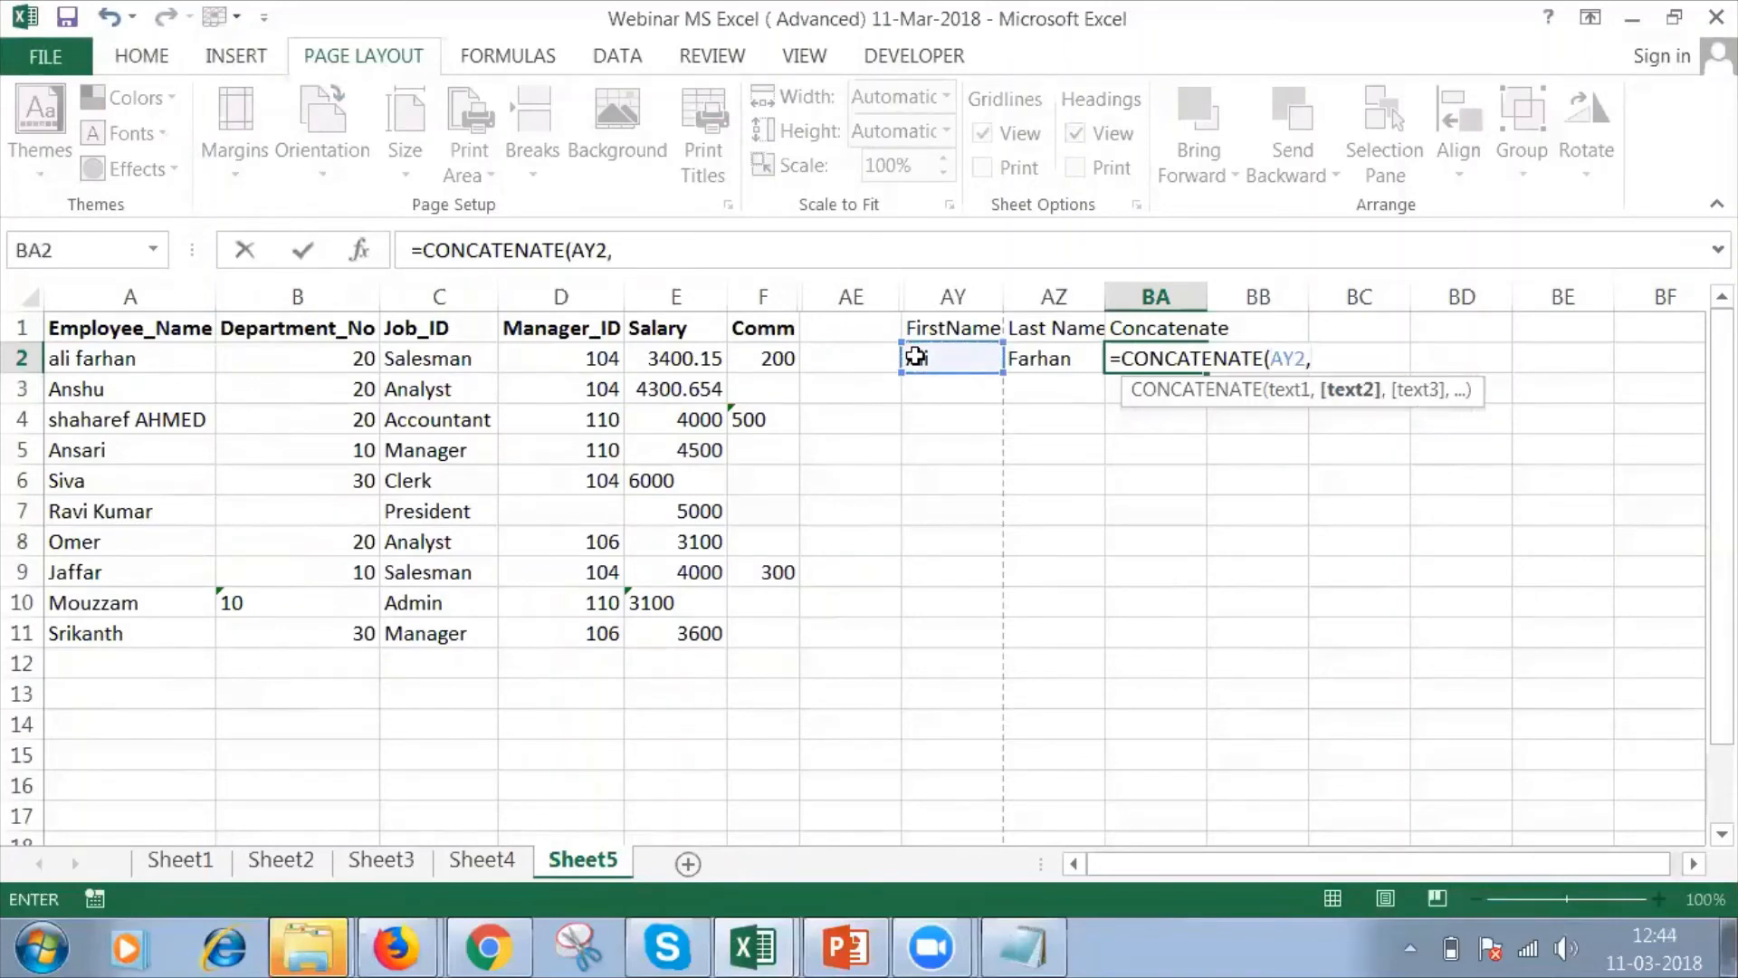
pyautogui.click(1040, 362)
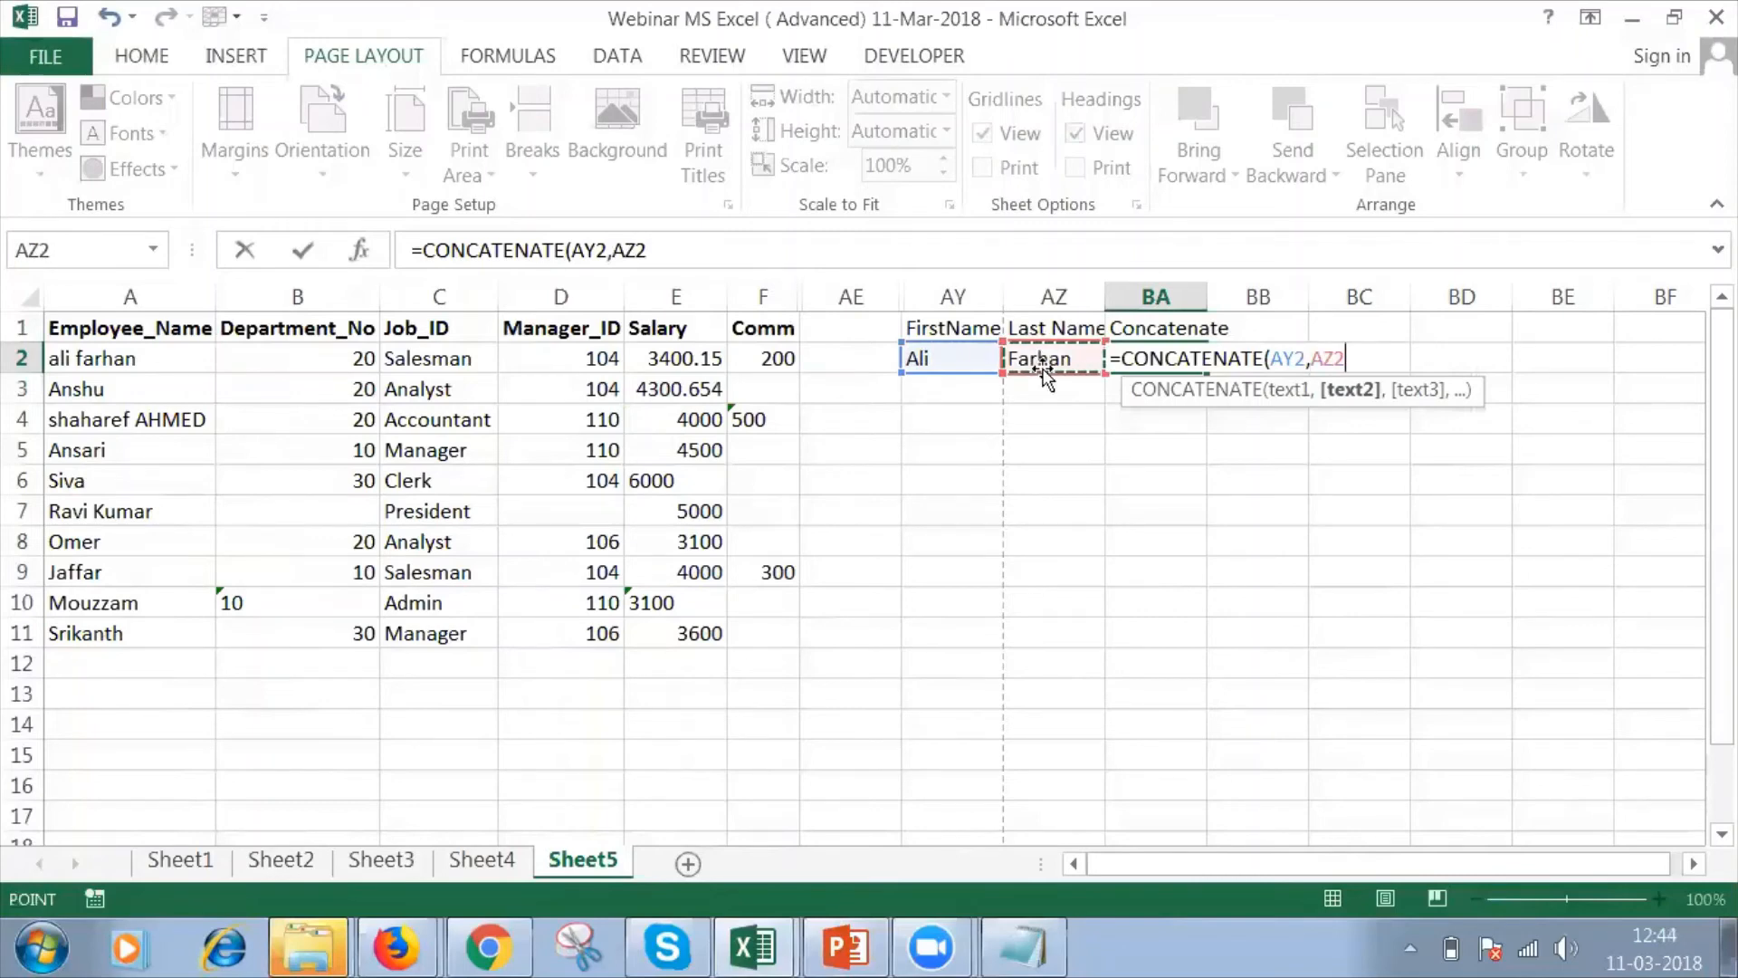
pyautogui.write(')')
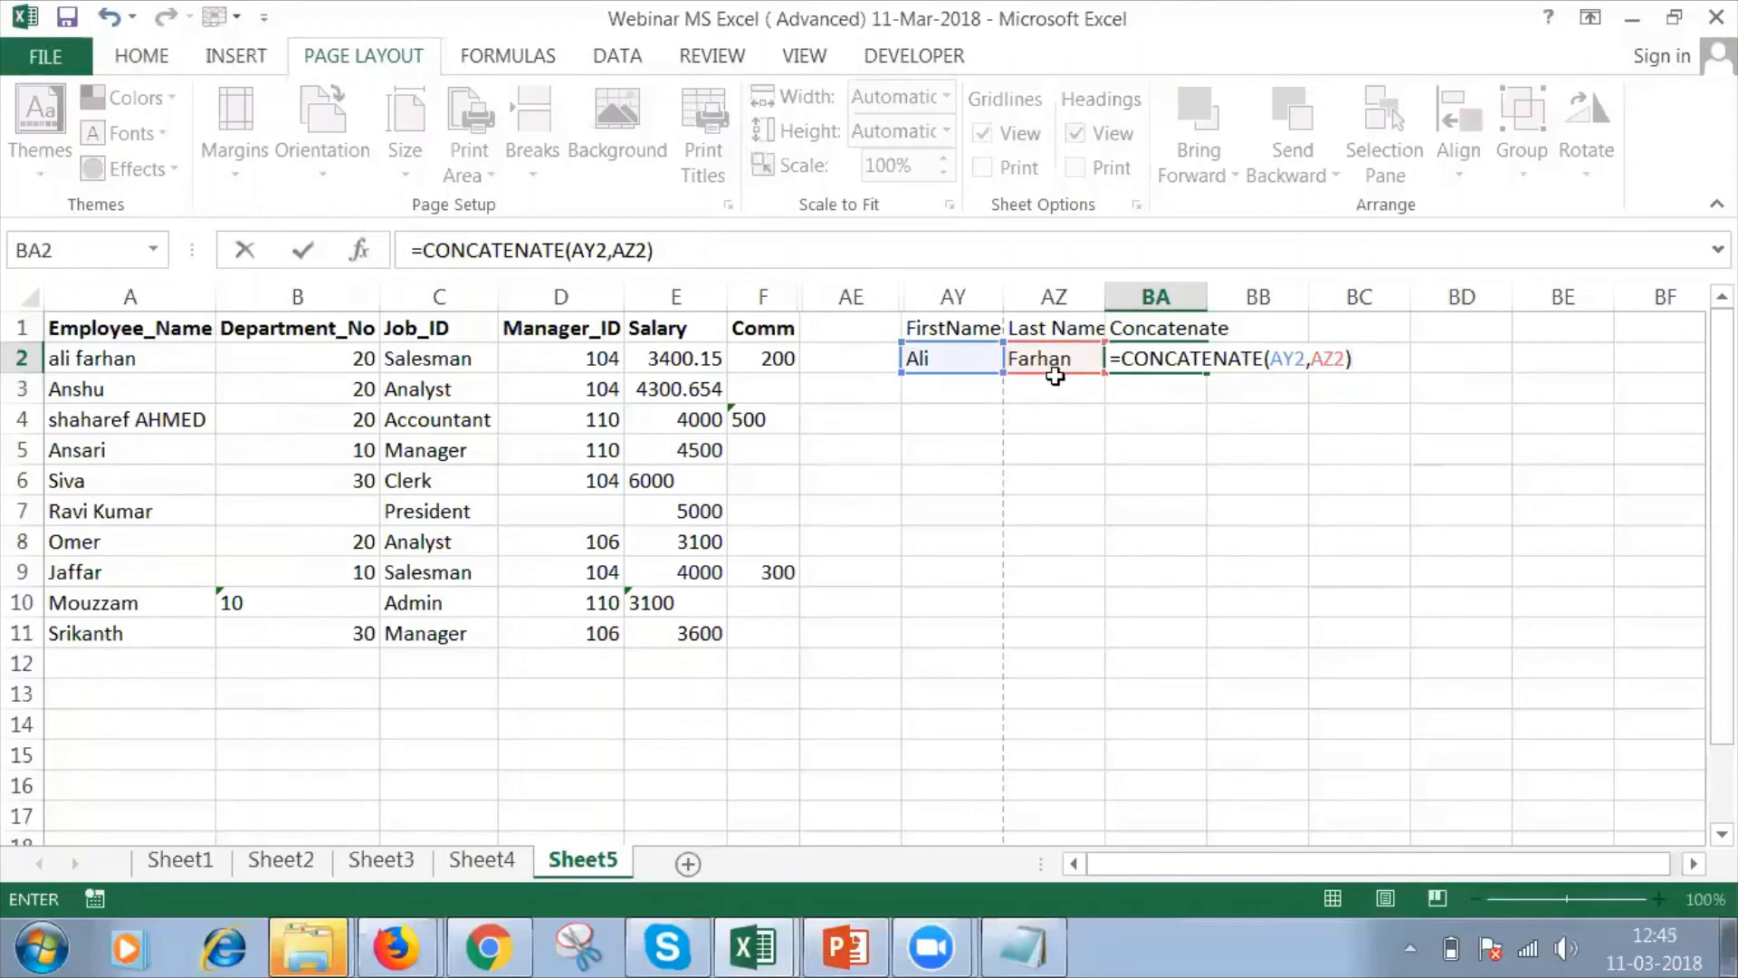
pyautogui.press('Return')
# Edit the BA2 formula to =CONCATENATE(AY2," ",AZ2) so a space separates the two names.
pyautogui.click(1163, 365)
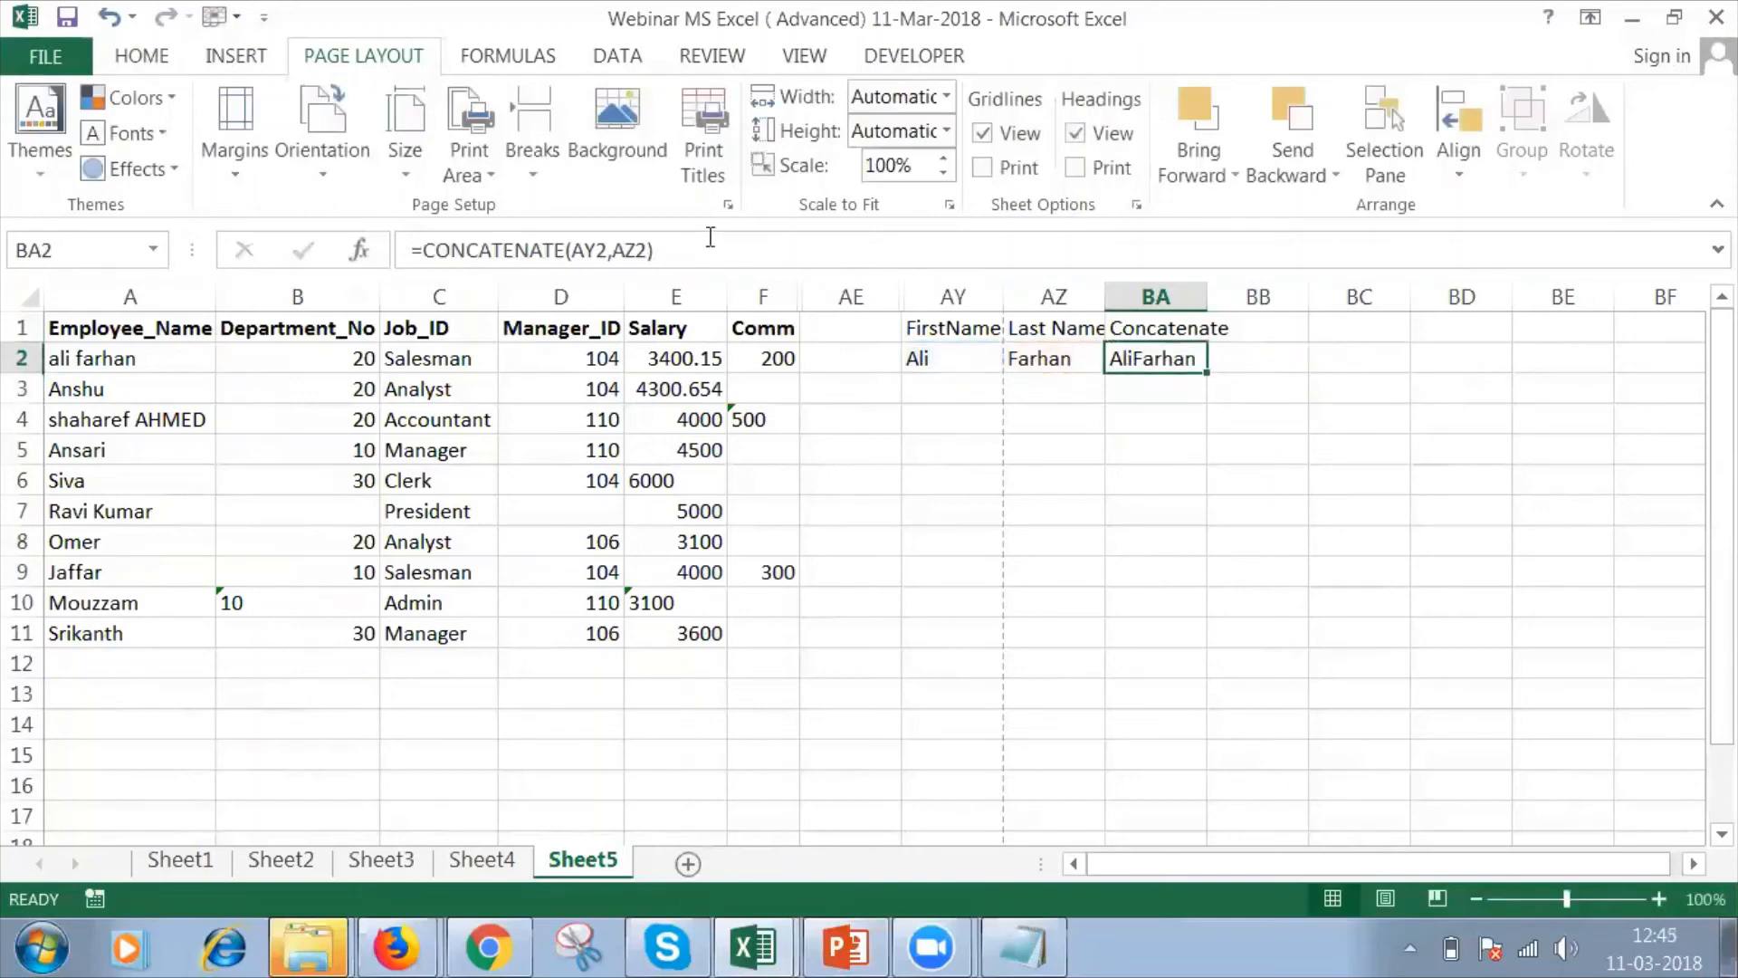
pyautogui.click(609, 250)
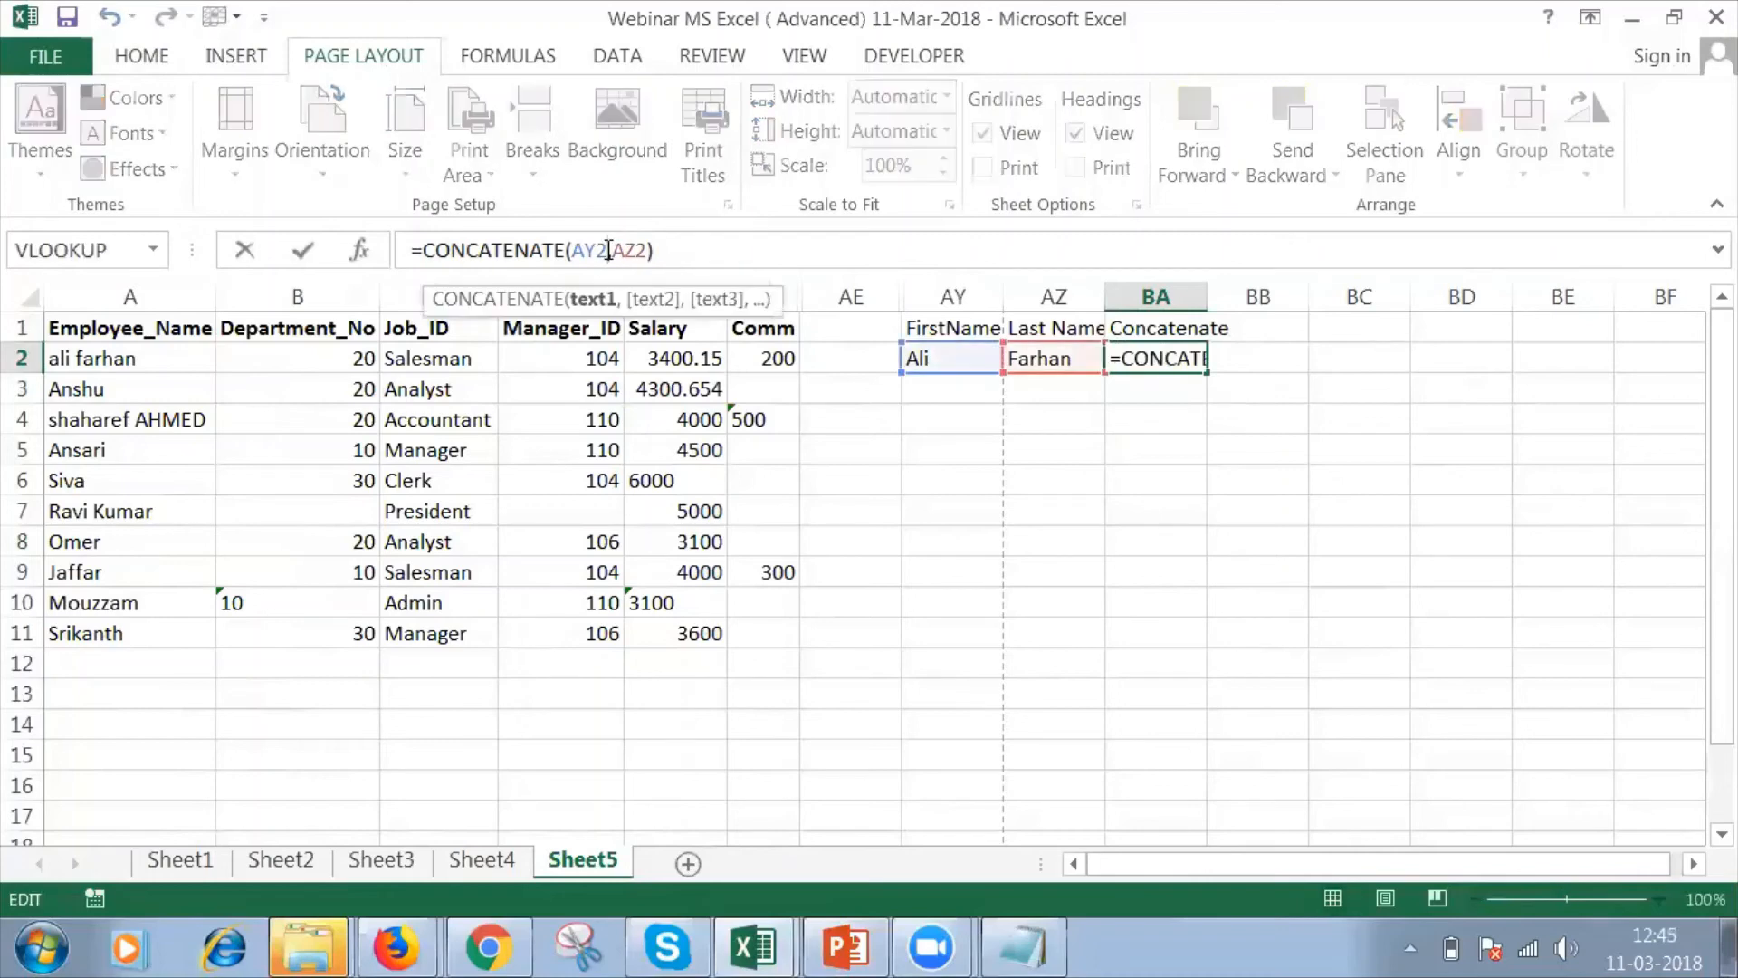
pyautogui.click(621, 250)
pyautogui.write('"-')
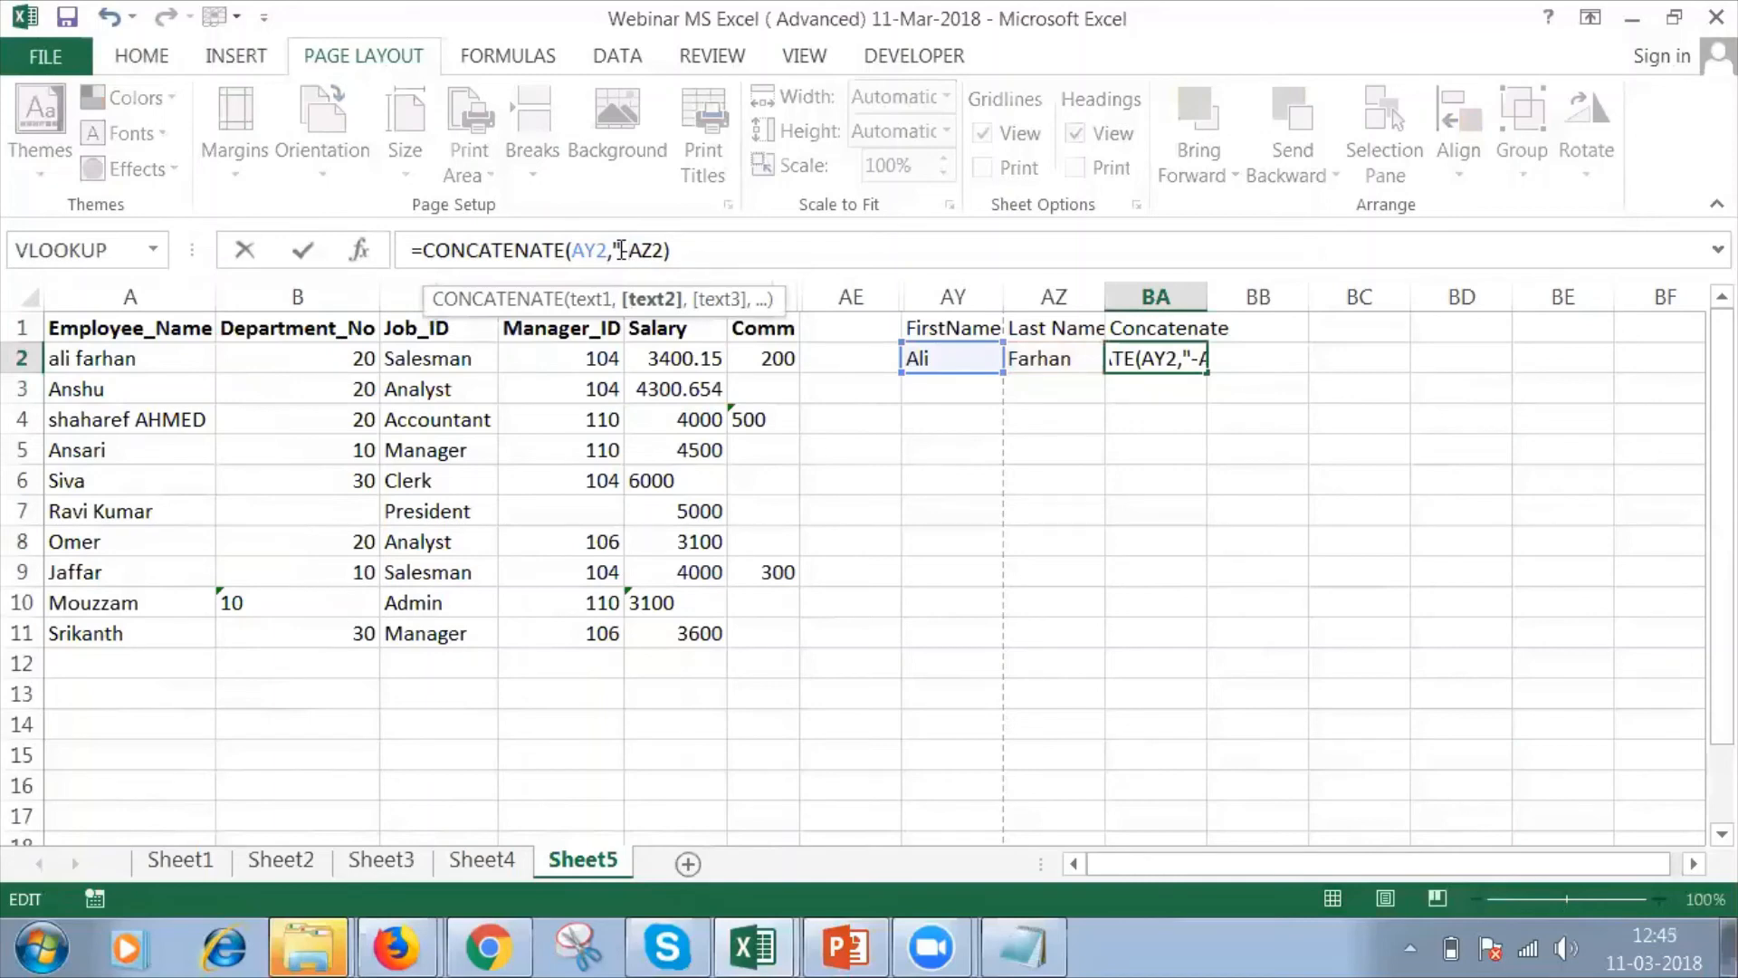
pyautogui.press('BackSpace')
pyautogui.write('",')
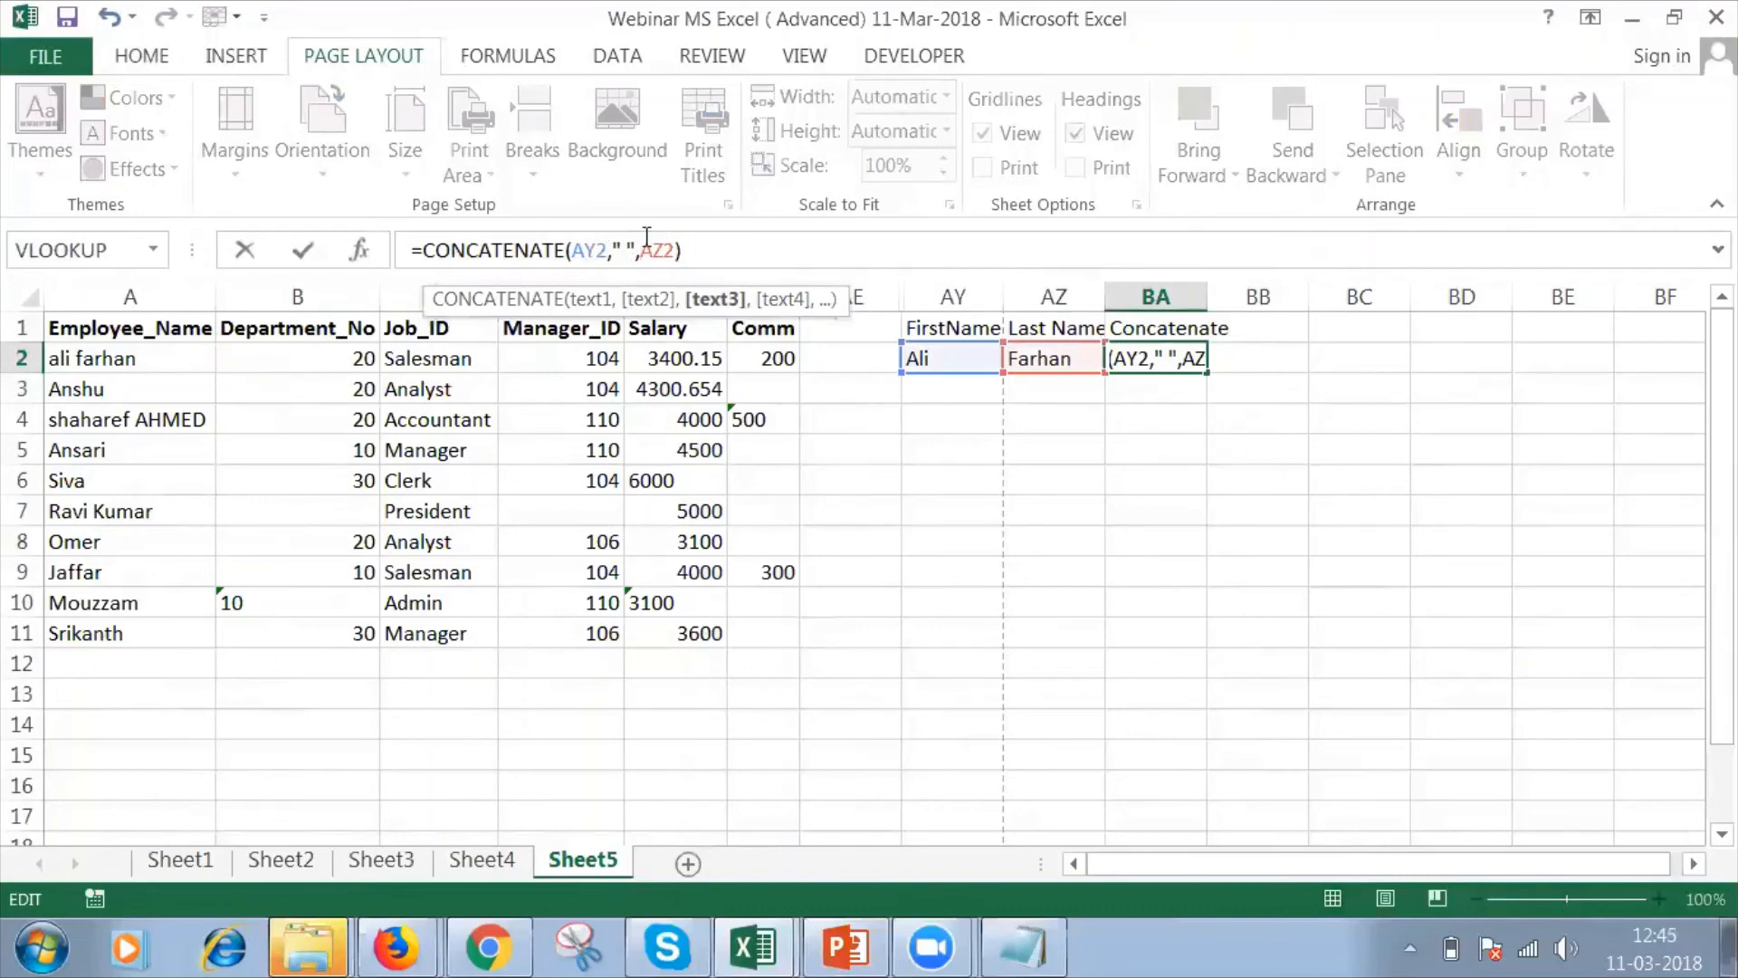
pyautogui.press('Return')
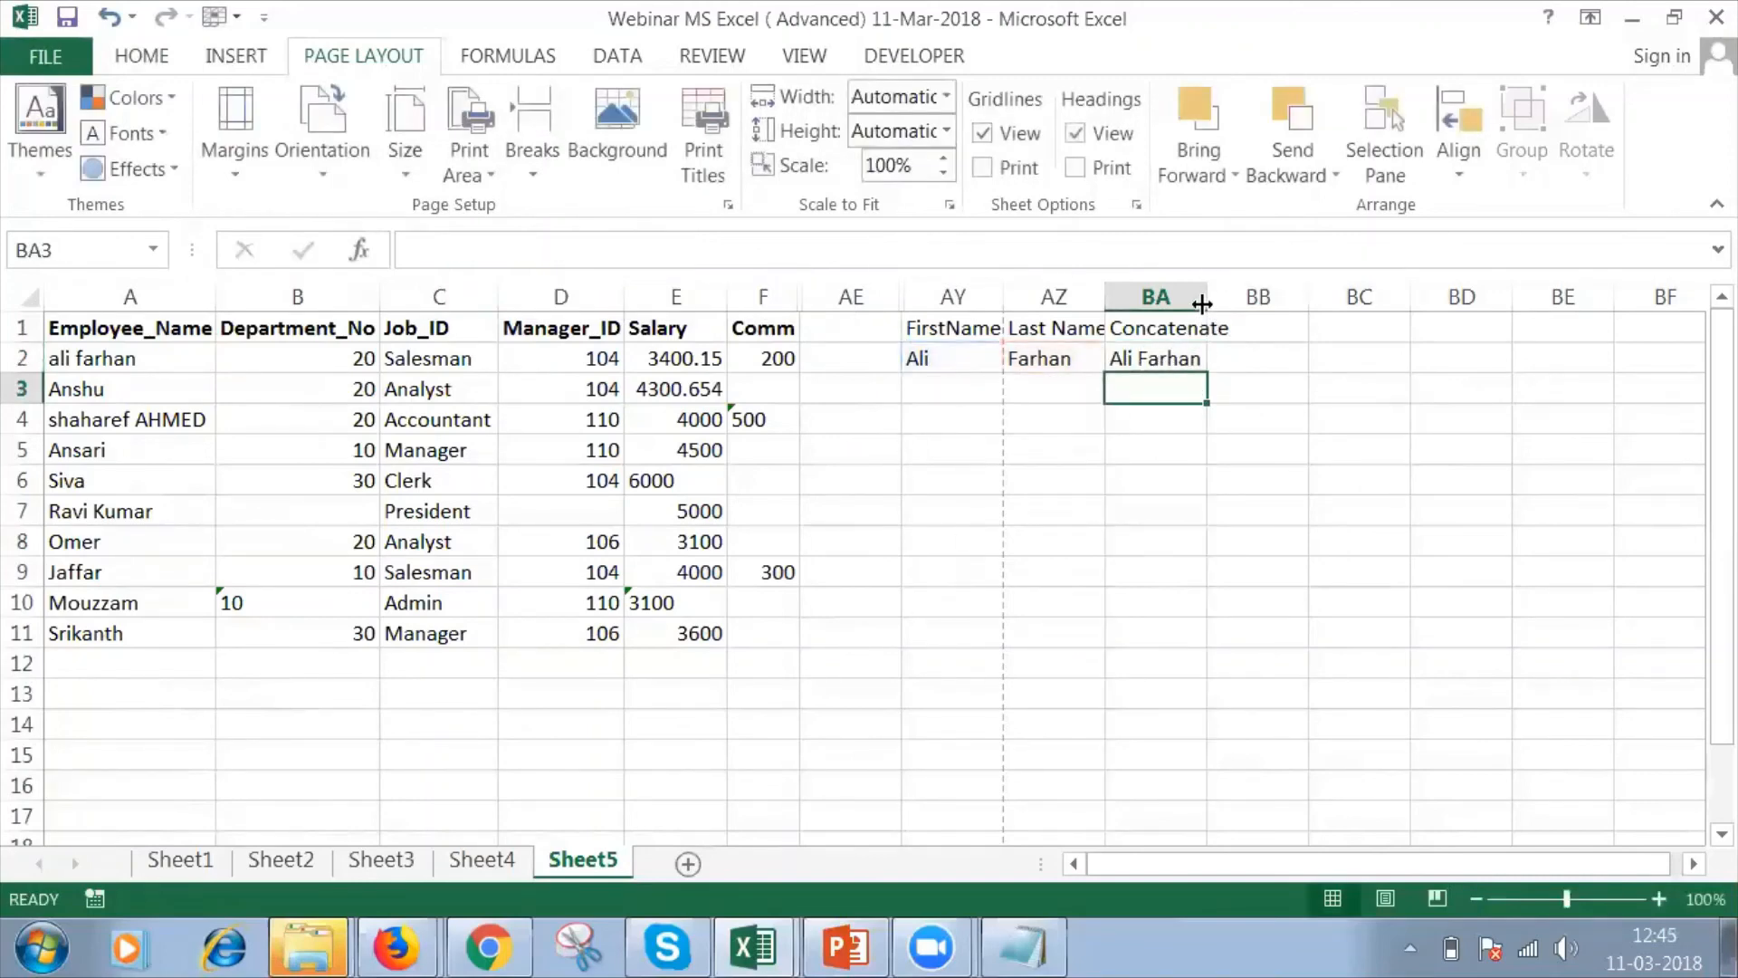
# Switch to the PowerPoint presentation and show slide 8, References or Links.
pyautogui.click(887, 948)
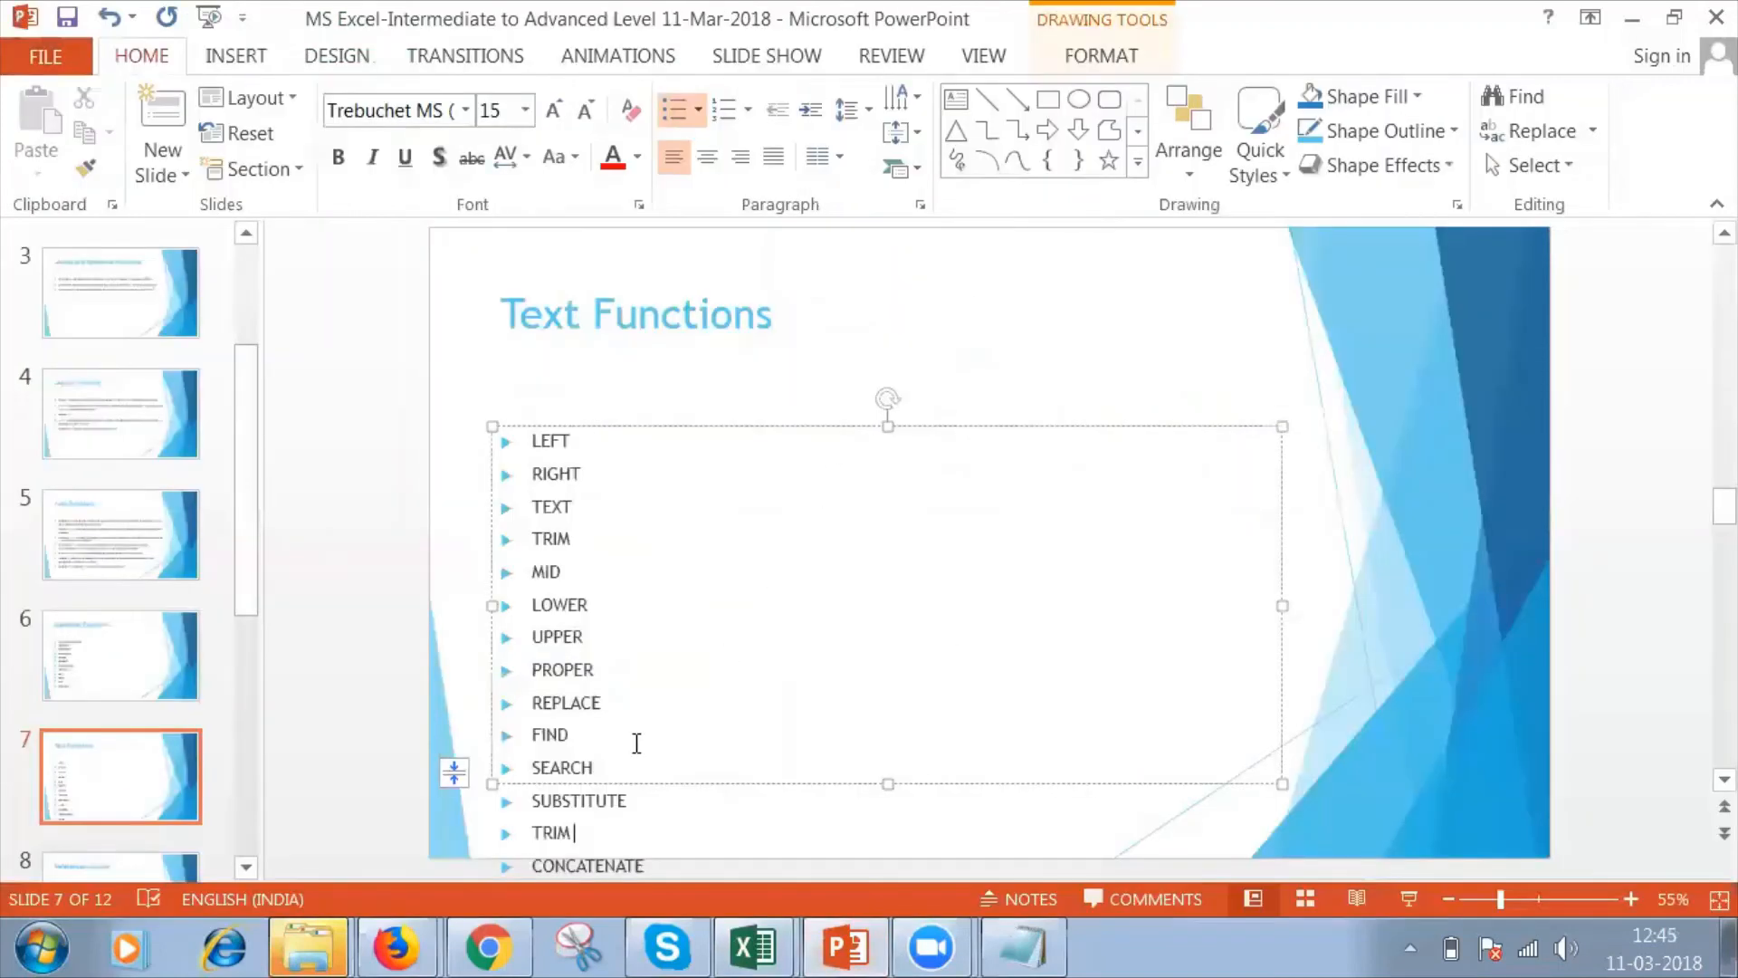
pyautogui.click(140, 784)
pyautogui.press('Down')
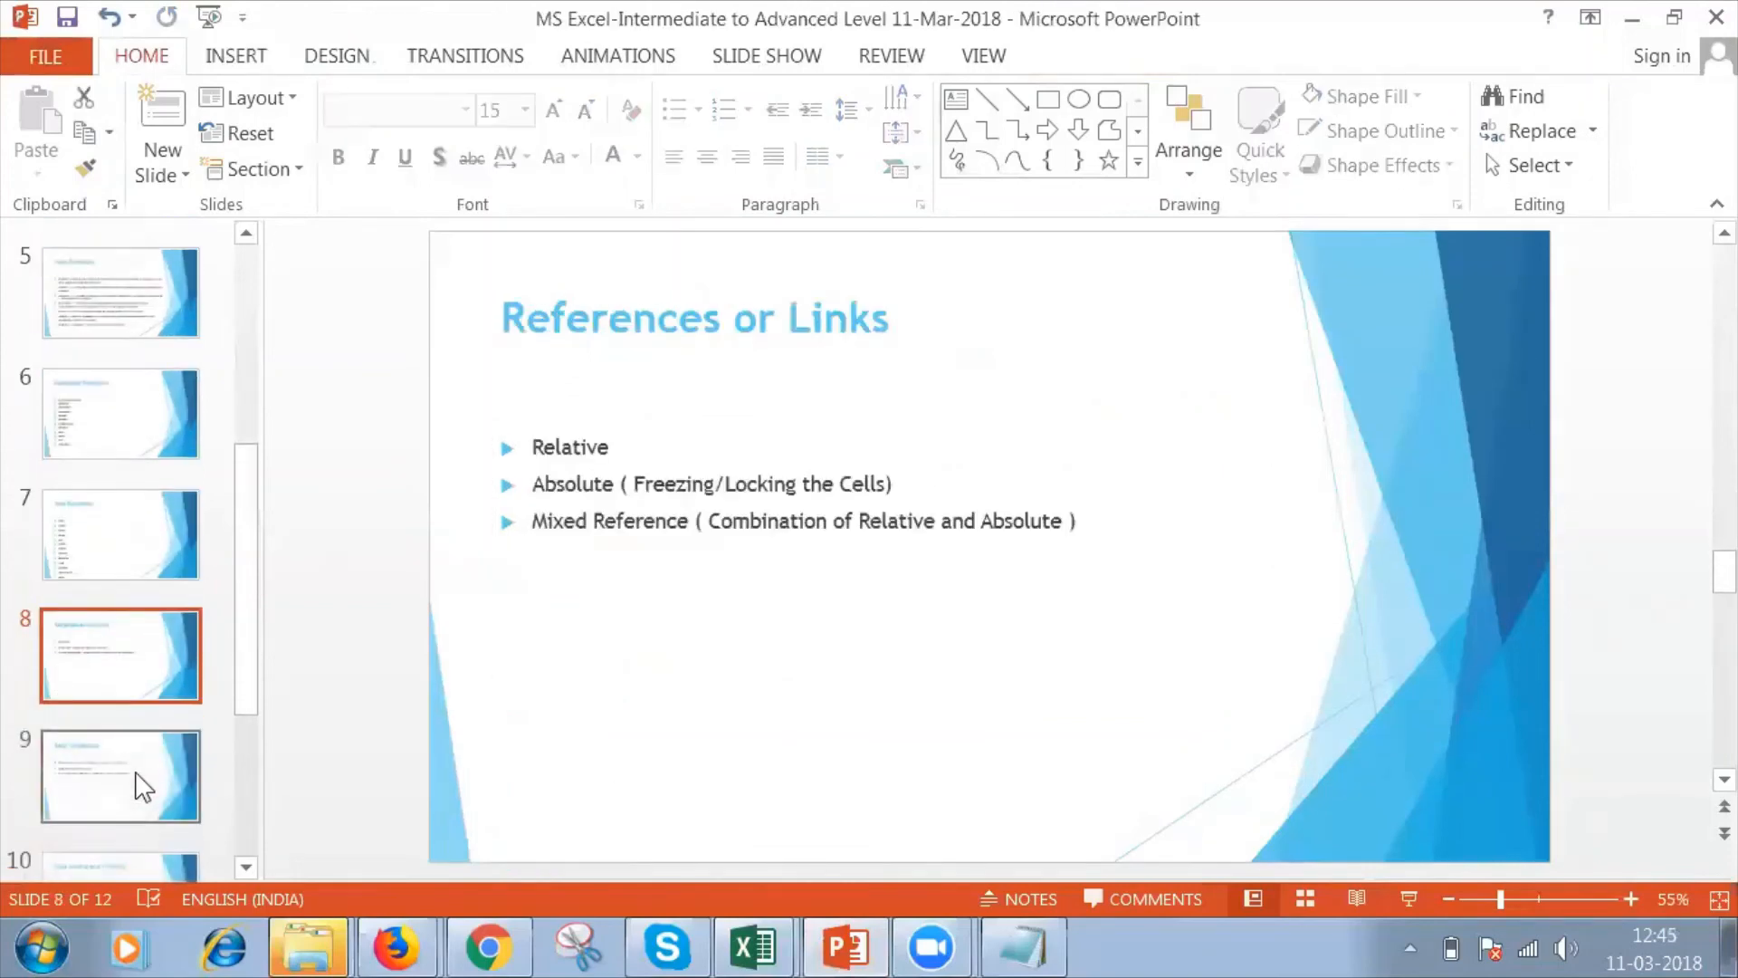